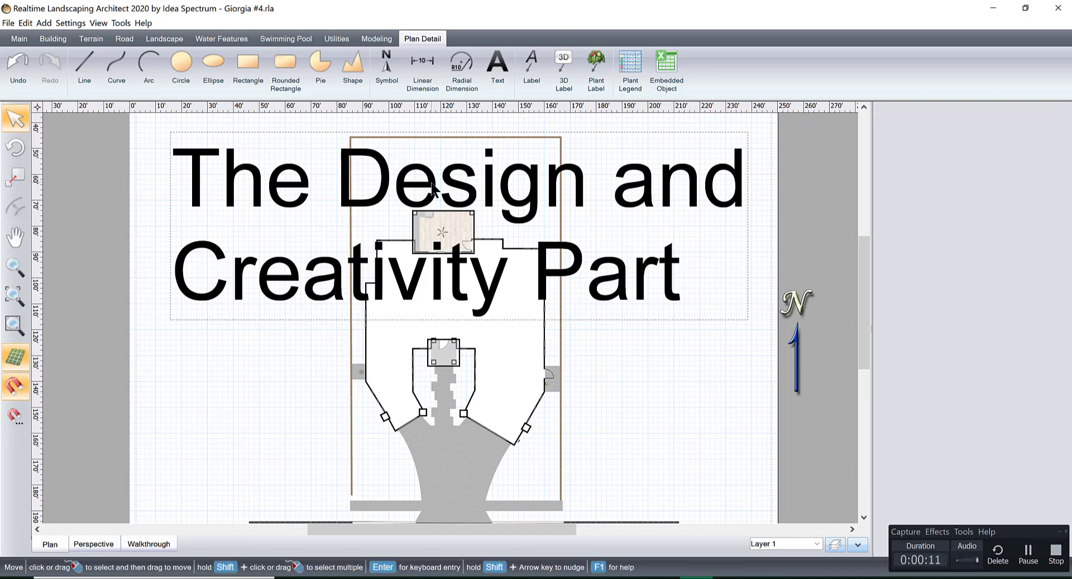
# Change the color of the large title text on the plan to red.
pyautogui.click(432, 185)
pyautogui.click(993, 262)
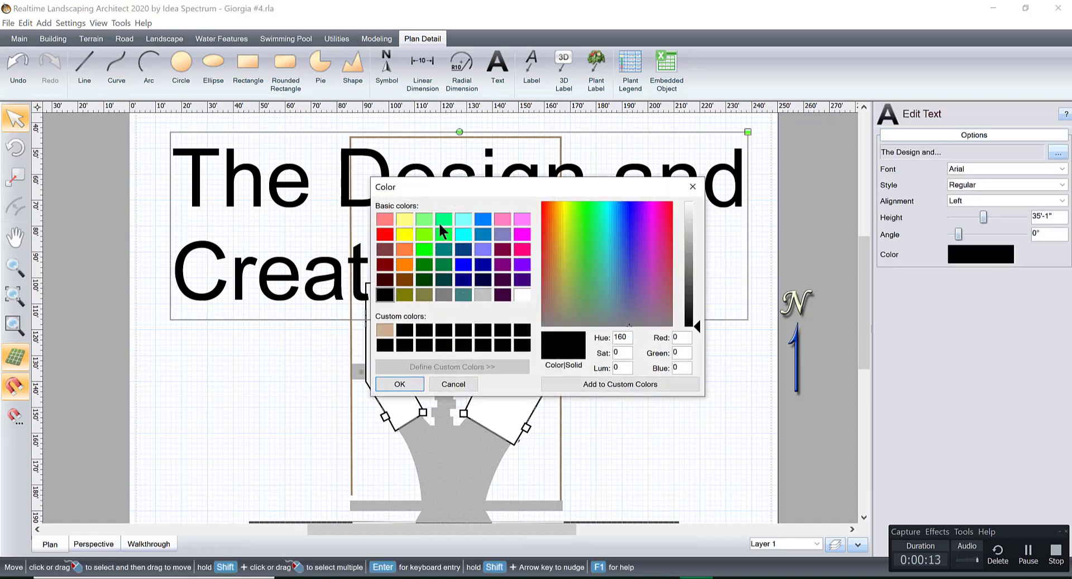
pyautogui.click(385, 234)
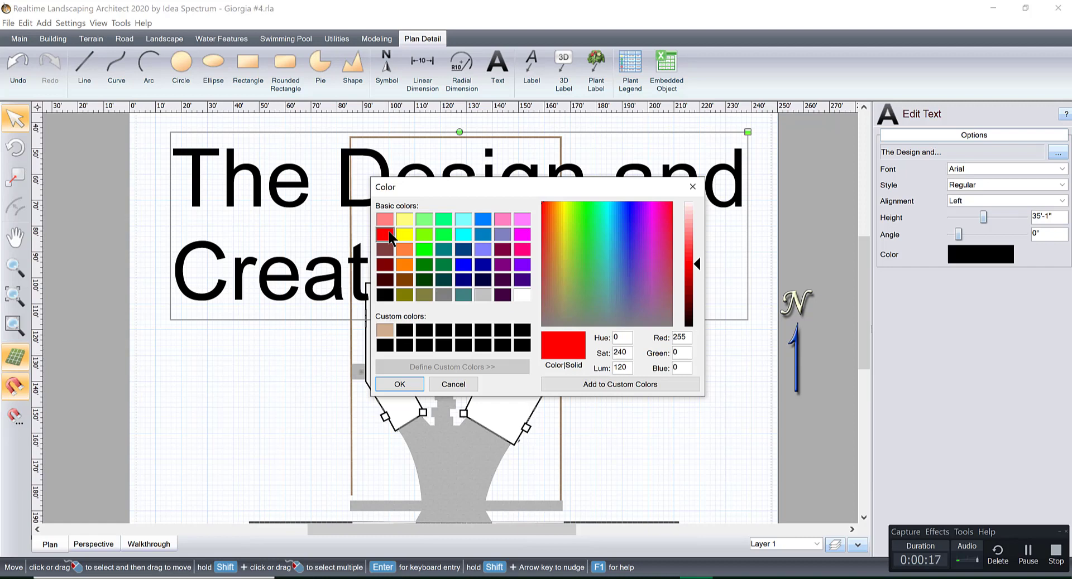
pyautogui.click(397, 384)
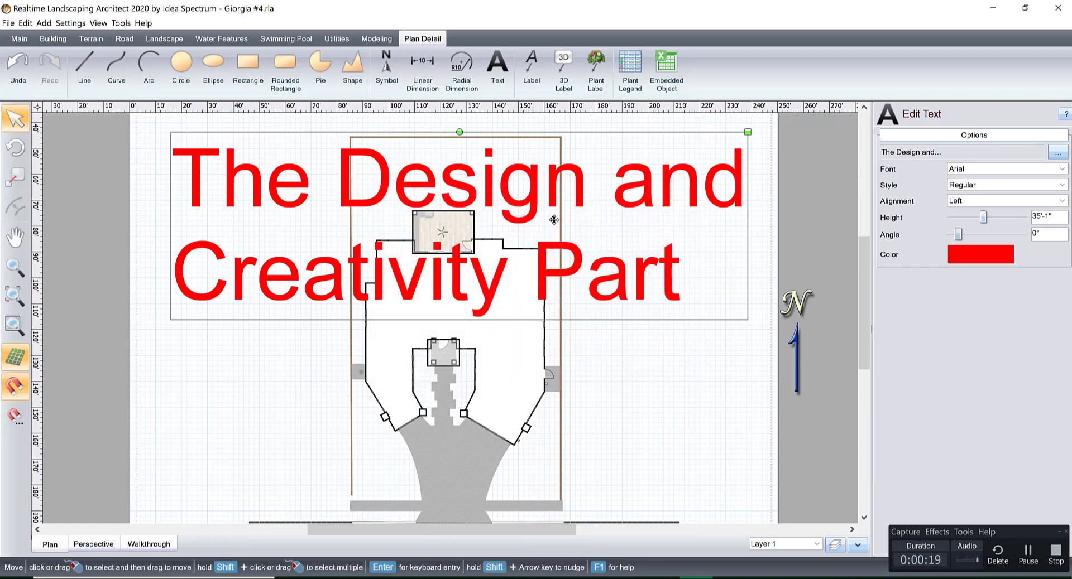
# Delete the title text that covers the house plan.
pyautogui.moveTo(570, 195); pyautogui.dragTo(598, 195)
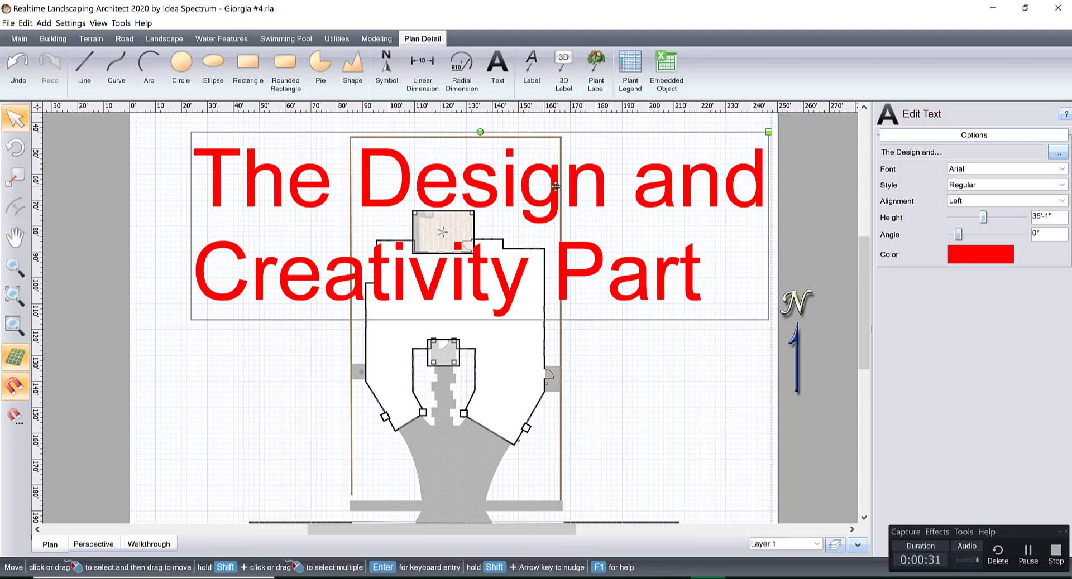
pyautogui.moveTo(555, 186); pyautogui.dragTo(543, 198)
pyautogui.press('Delete')
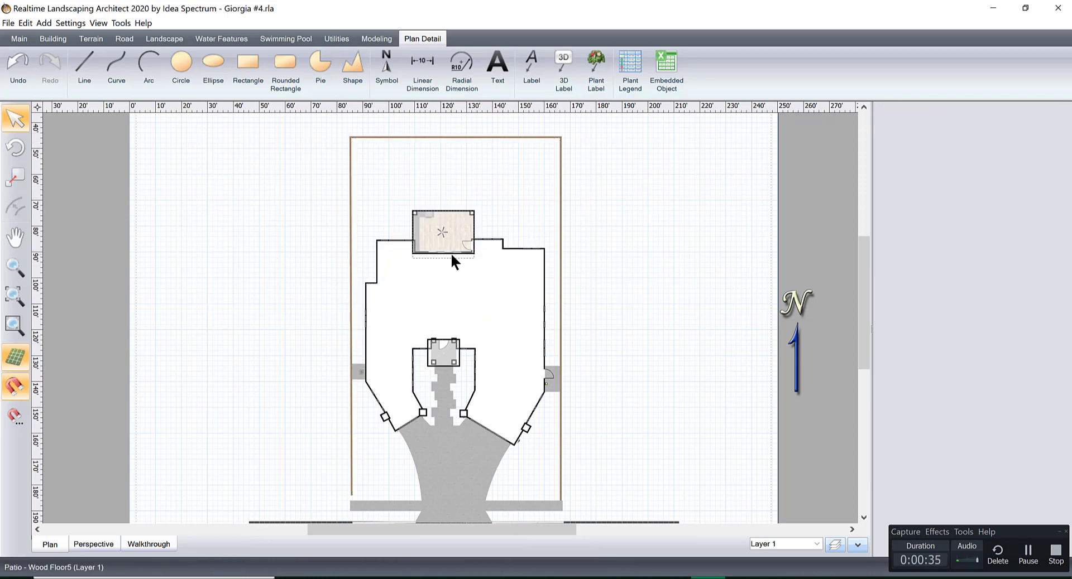
# Move the scanned site plan overlay from below the property up beside the drawn house.
pyautogui.moveTo(506, 386)
pyautogui.mouseDown(button='middle')
pyautogui.moveTo(505, 359)
pyautogui.moveTo(502, 375)
pyautogui.mouseUp(button='middle')
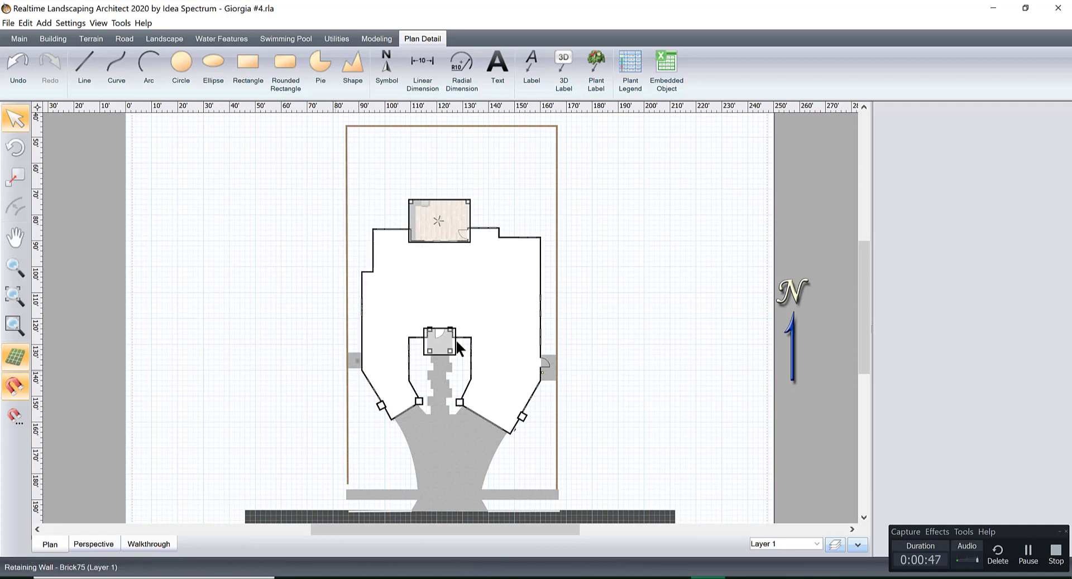
pyautogui.scroll(-1, 354, 414)
pyautogui.scroll(-1, 353, 418)
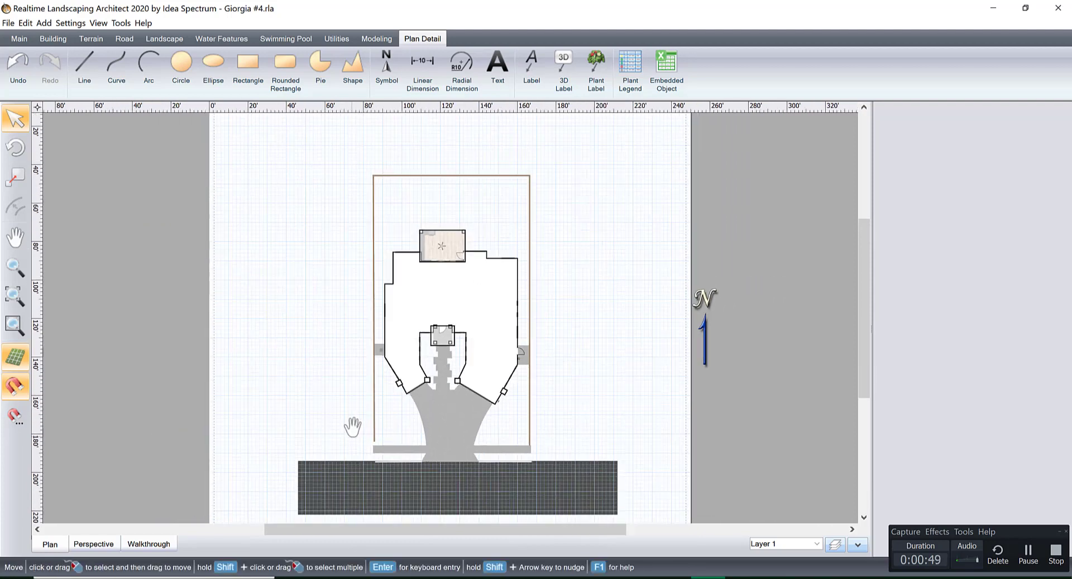
pyautogui.moveTo(352, 425); pyautogui.dragTo(344, 349, button='middle')
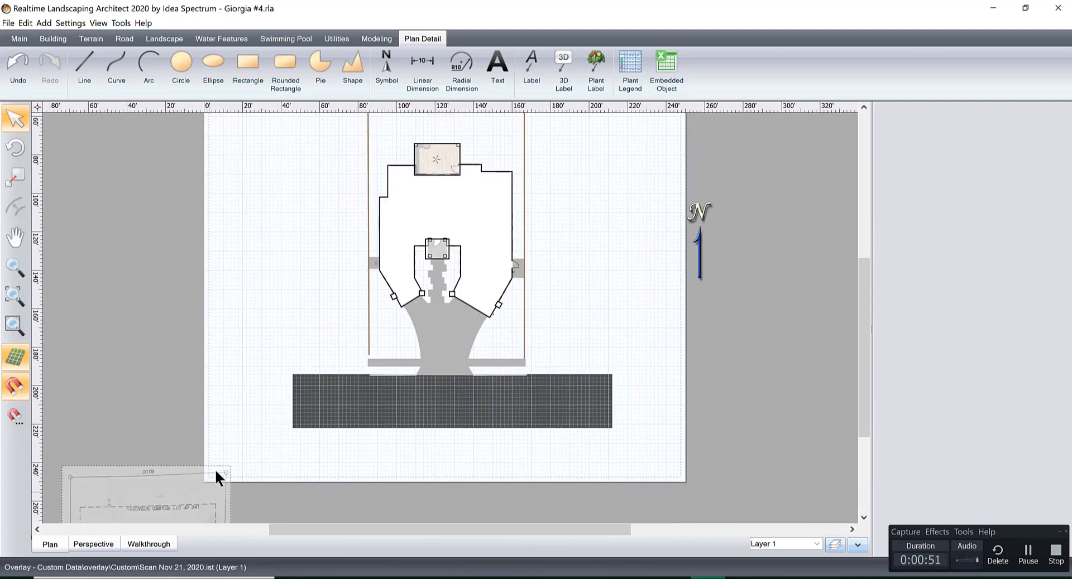
pyautogui.click(187, 496)
pyautogui.moveTo(187, 496); pyautogui.dragTo(157, 203)
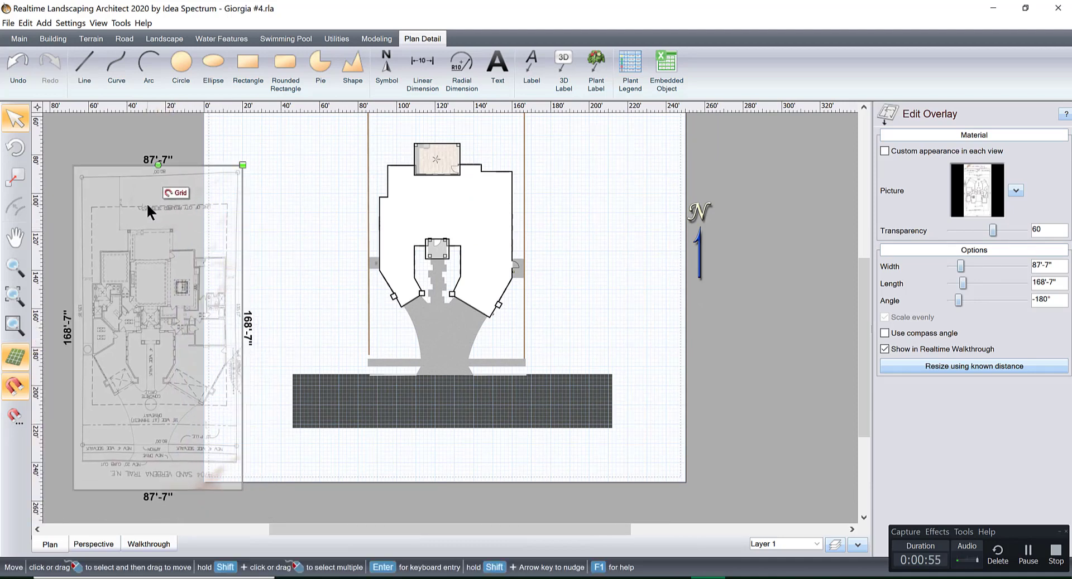
# Place the scanned site plan overlay on top of the drawn house, lining it up with the walls and property lines.
pyautogui.moveTo(156, 254); pyautogui.dragTo(418, 286, button='middle')
pyautogui.scroll(2, 264, 310)
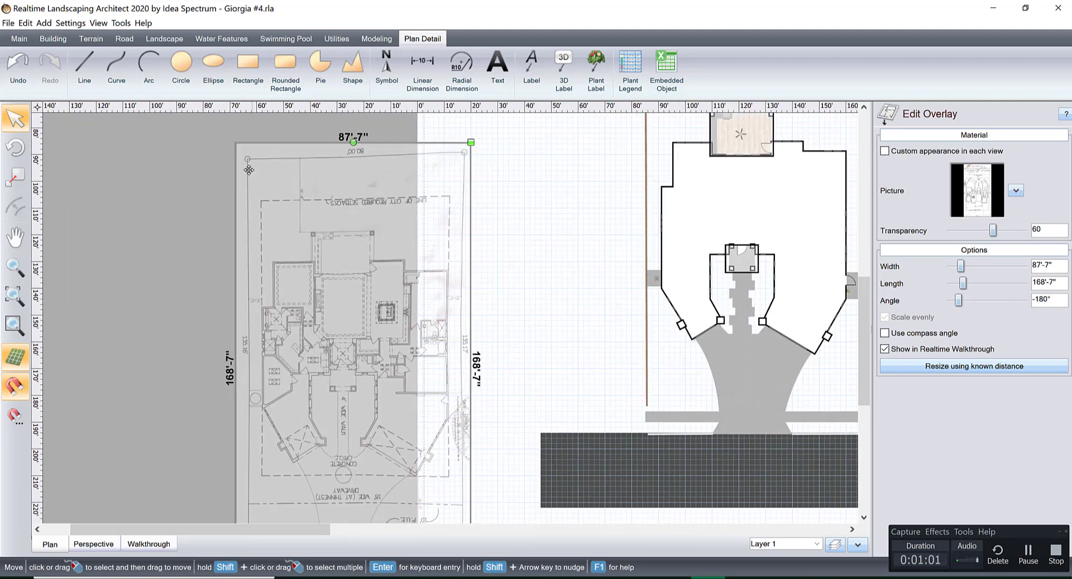
pyautogui.scroll(-2, 468, 279)
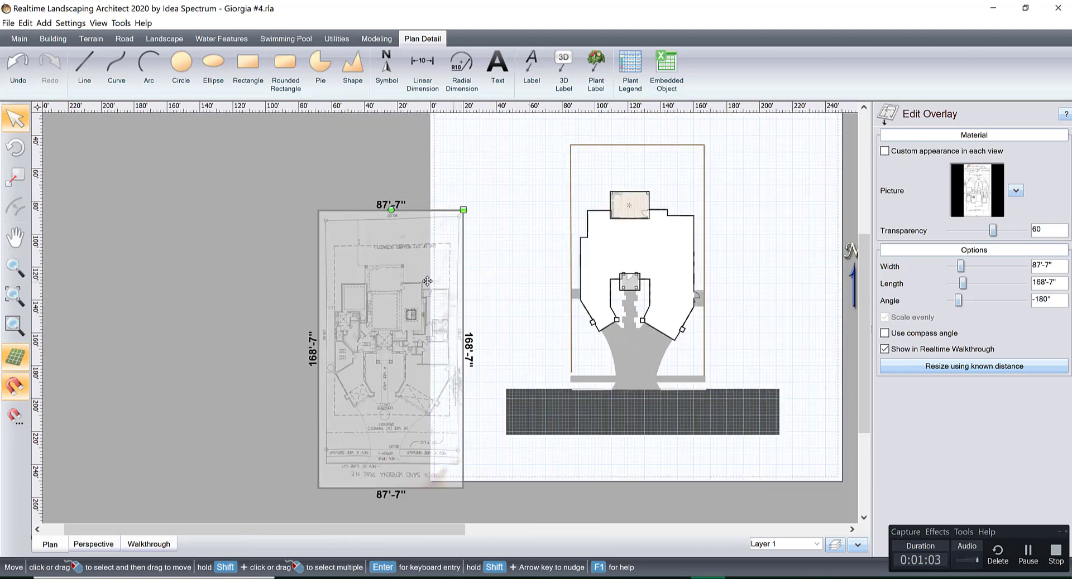
pyautogui.moveTo(429, 284); pyautogui.dragTo(672, 213)
pyautogui.scroll(2, 536, 272)
pyautogui.moveTo(682, 227); pyautogui.dragTo(519, 299, button='middle')
pyautogui.scroll(2, 536, 272)
pyautogui.moveTo(557, 204); pyautogui.dragTo(577, 167)
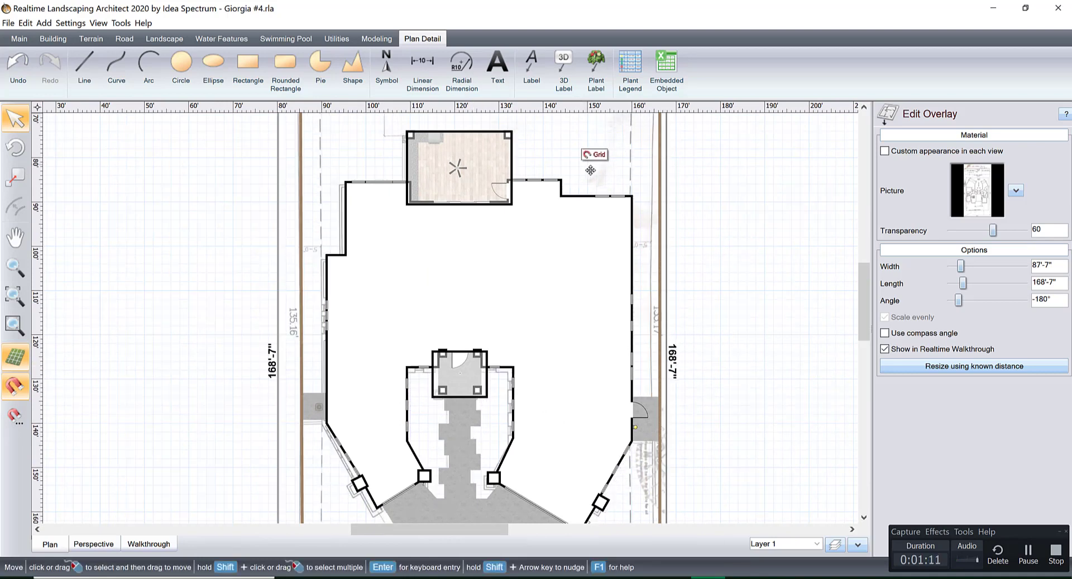
# Compare the drawn walls, garages, driveway, patio and backyard fence with the scanned plan beneath them.
pyautogui.moveTo(594, 276); pyautogui.dragTo(582, 214, button='middle')
pyautogui.moveTo(578, 272); pyautogui.dragTo(572, 197, button='middle')
pyautogui.scroll(1, 549, 307)
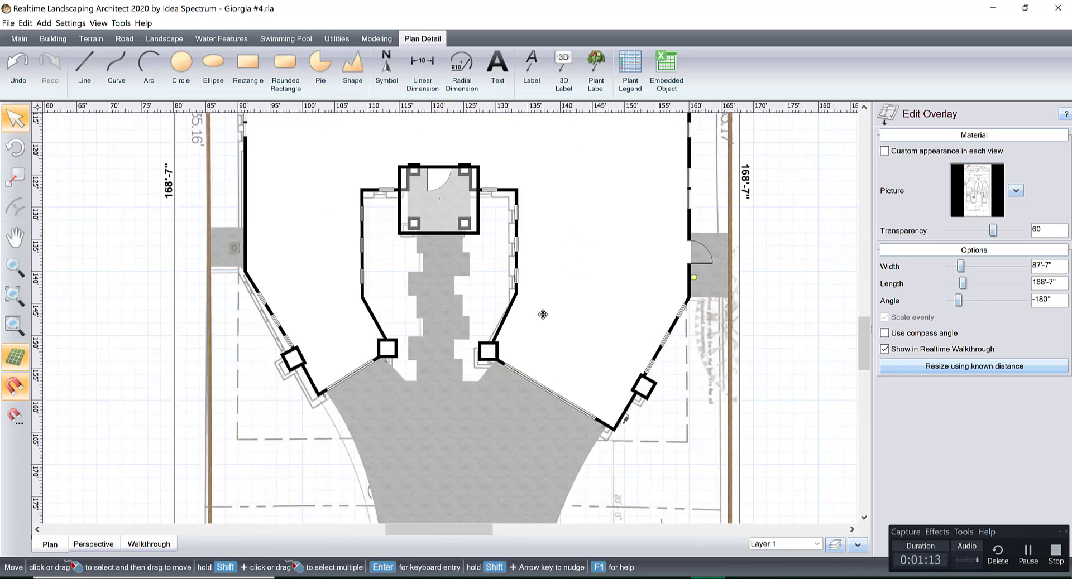
pyautogui.moveTo(492, 313)
pyautogui.mouseDown()
pyautogui.moveTo(497, 285)
pyautogui.moveTo(487, 295)
pyautogui.mouseUp()
pyautogui.moveTo(480, 269); pyautogui.dragTo(481, 412, button='middle')
pyautogui.moveTo(543, 287); pyautogui.dragTo(565, 522, button='middle')
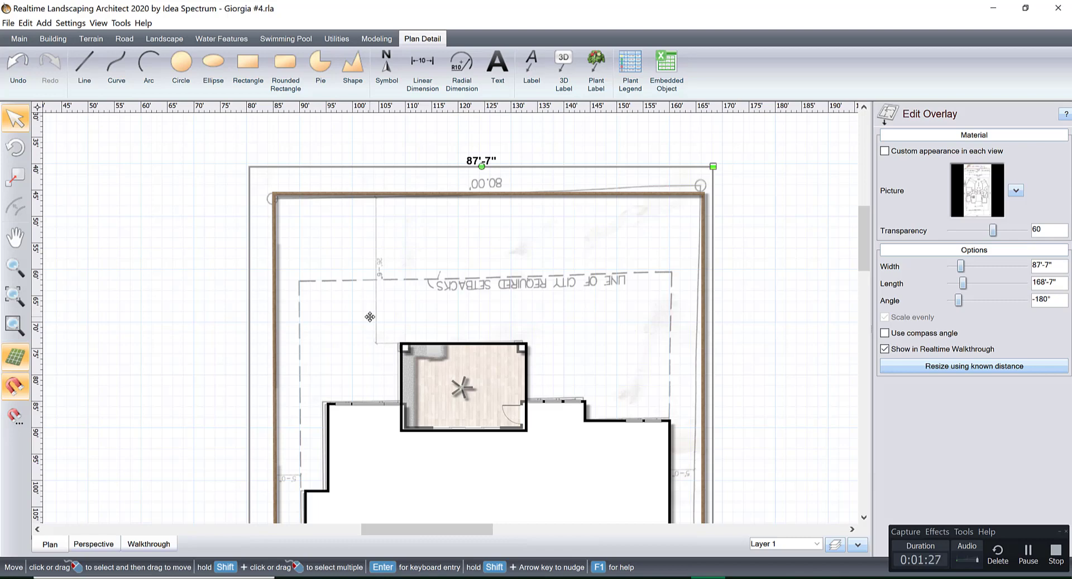
pyautogui.scroll(-7, 513, 316)
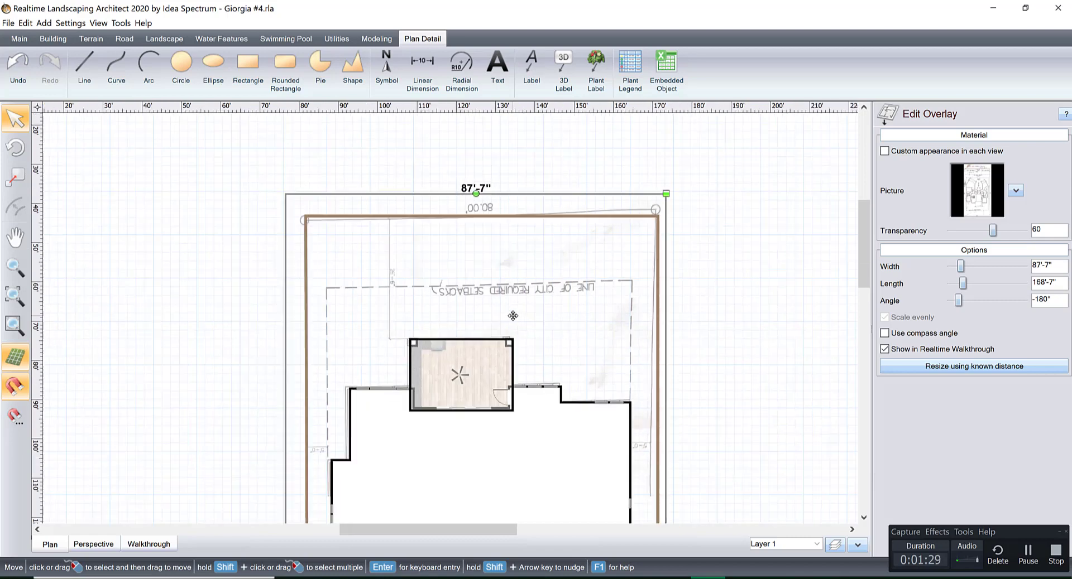
pyautogui.moveTo(552, 342); pyautogui.dragTo(583, 281, button='middle')
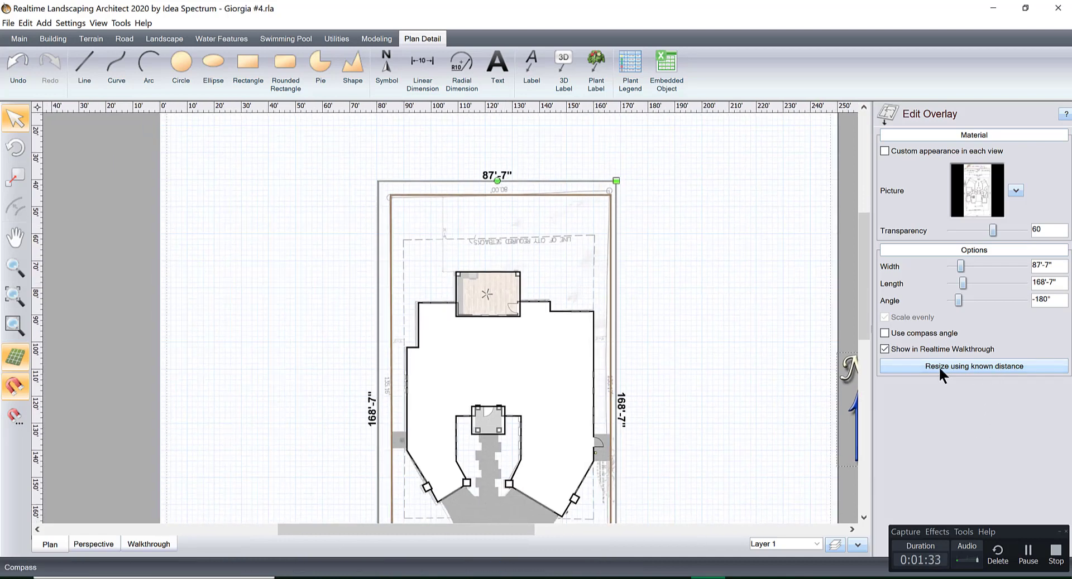
# Move the scanned overlay off the house to the empty area below and left of the property, and deselect it.
pyautogui.click(956, 366)
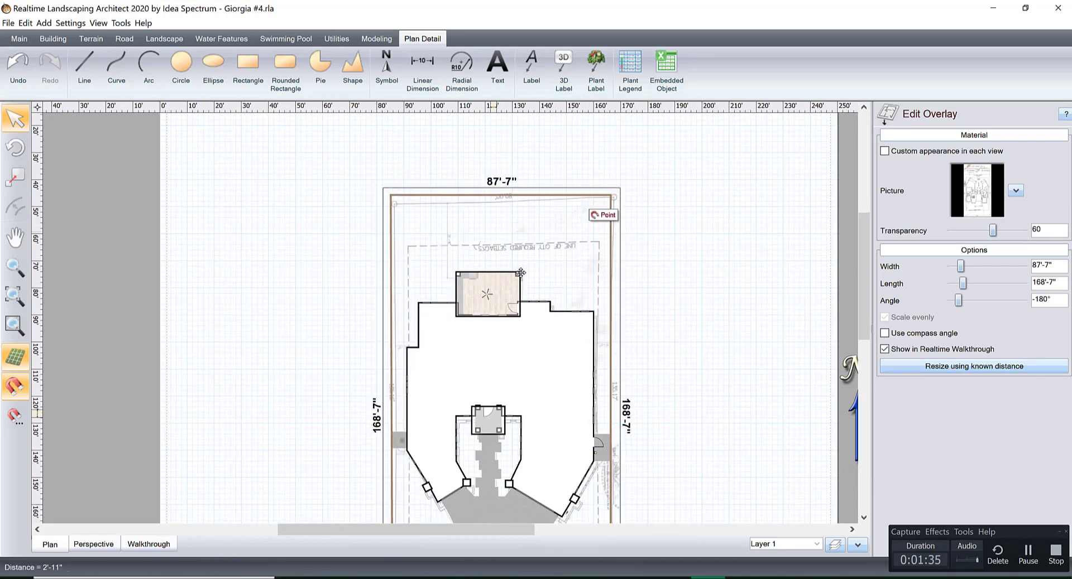
pyautogui.moveTo(520, 273); pyautogui.dragTo(322, 396)
pyautogui.moveTo(412, 346); pyautogui.dragTo(586, 132, button='middle')
pyautogui.moveTo(556, 124); pyautogui.dragTo(382, 384)
pyautogui.moveTo(497, 269); pyautogui.dragTo(450, 104, button='middle')
pyautogui.scroll(-1, 460, 263)
pyautogui.scroll(-1, 402, 249)
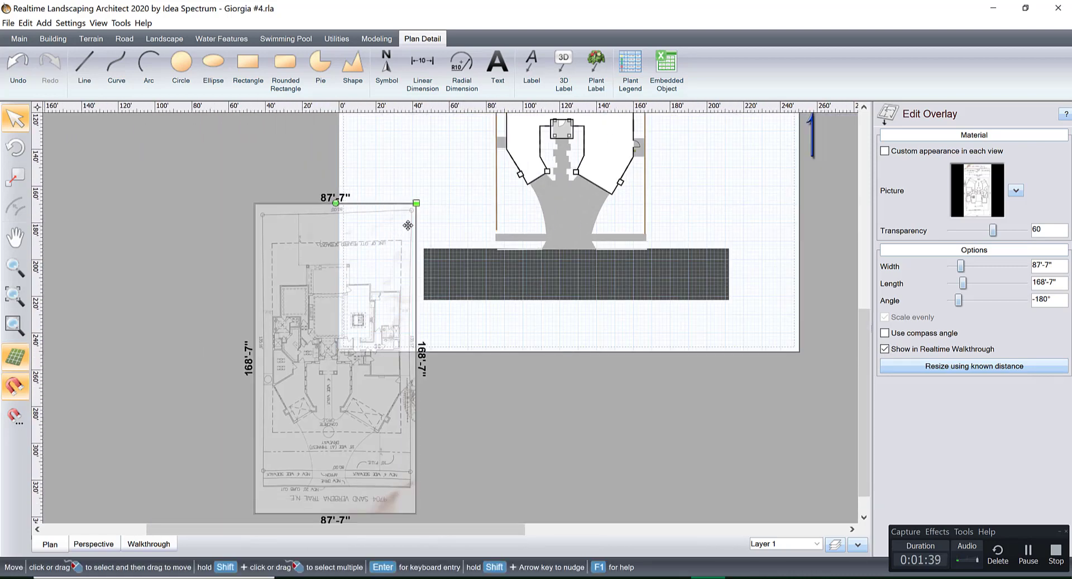
pyautogui.moveTo(408, 225); pyautogui.dragTo(344, 360)
pyautogui.click(407, 380)
pyautogui.moveTo(458, 386); pyautogui.dragTo(429, 457, button='middle')
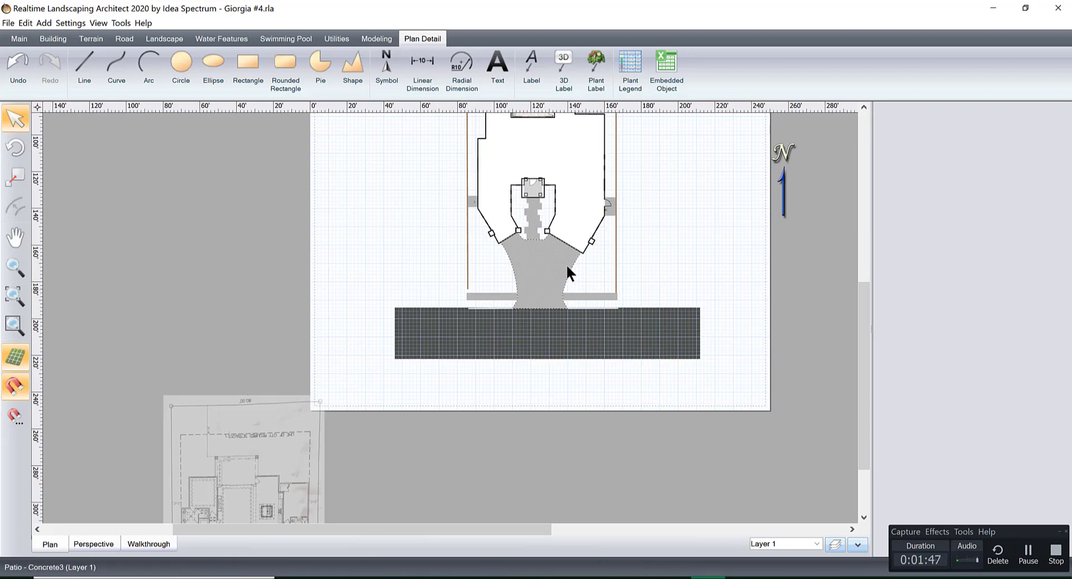
pyautogui.moveTo(542, 302); pyautogui.dragTo(521, 377, button='middle')
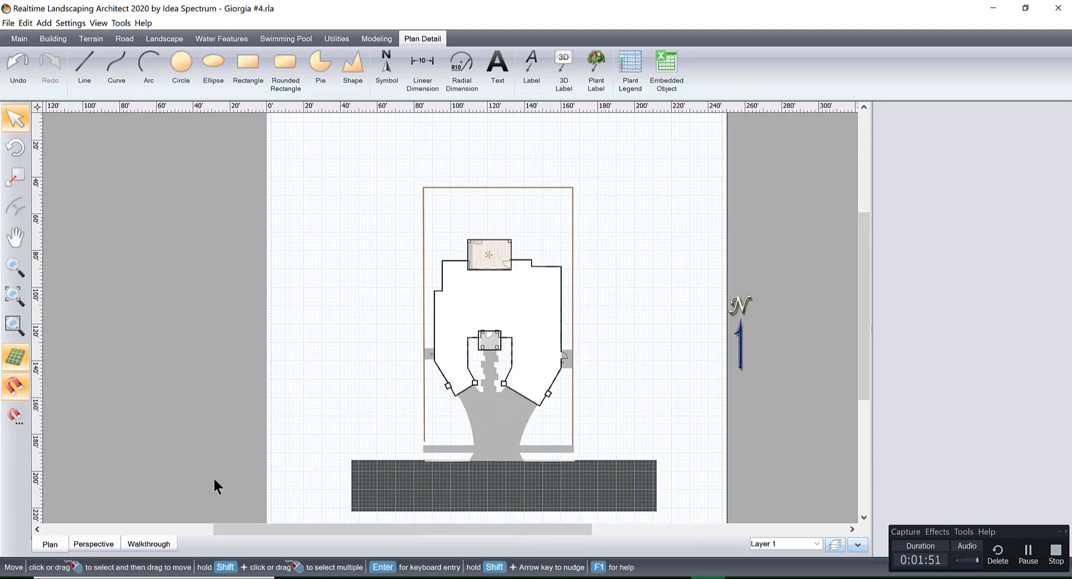
# Switch to the 3D perspective view and examine the front of the house, including the garages, driveway and entry walkway.
pyautogui.click(106, 544)
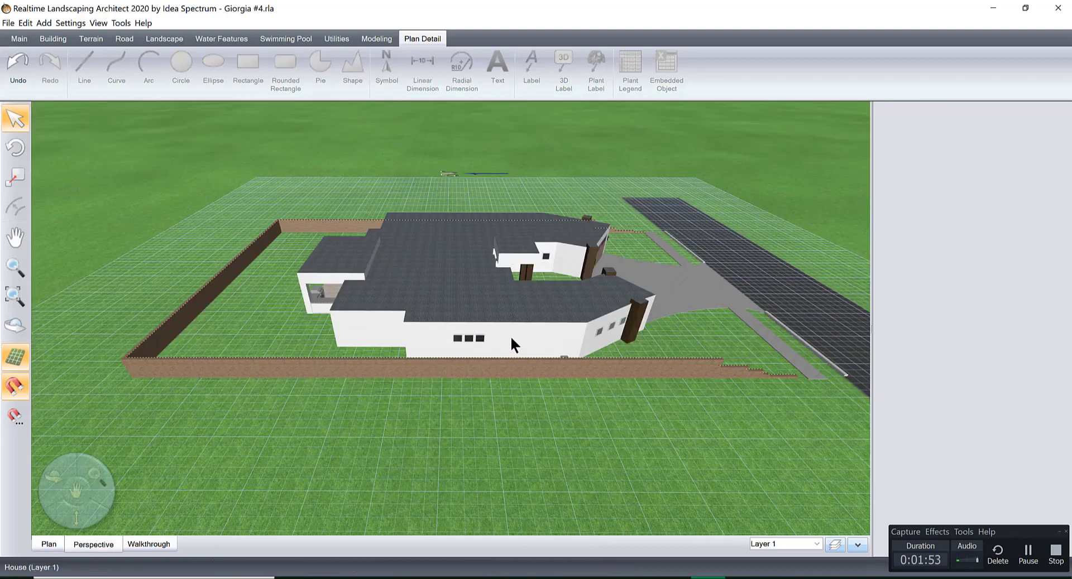
pyautogui.moveTo(549, 329)
pyautogui.mouseDown(button='middle')
pyautogui.moveTo(459, 307)
pyautogui.moveTo(558, 335)
pyautogui.mouseUp(button='middle')
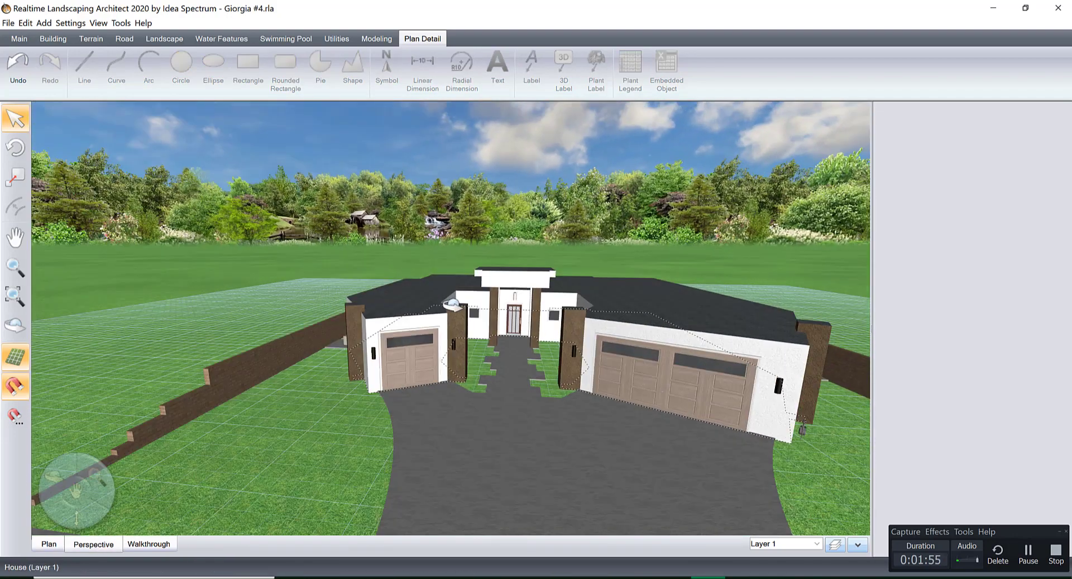
pyautogui.moveTo(610, 378)
pyautogui.mouseDown(button='middle')
pyautogui.moveTo(609, 391)
pyautogui.moveTo(606, 363)
pyautogui.mouseUp(button='middle')
pyautogui.scroll(10, 558, 342)
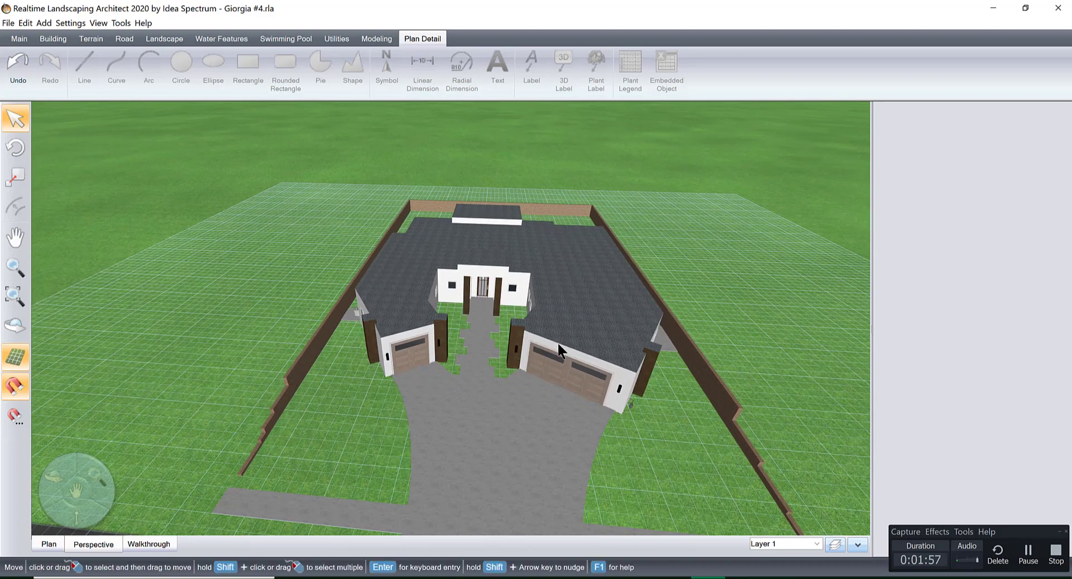
pyautogui.click(571, 365)
pyautogui.scroll(8, 539, 438)
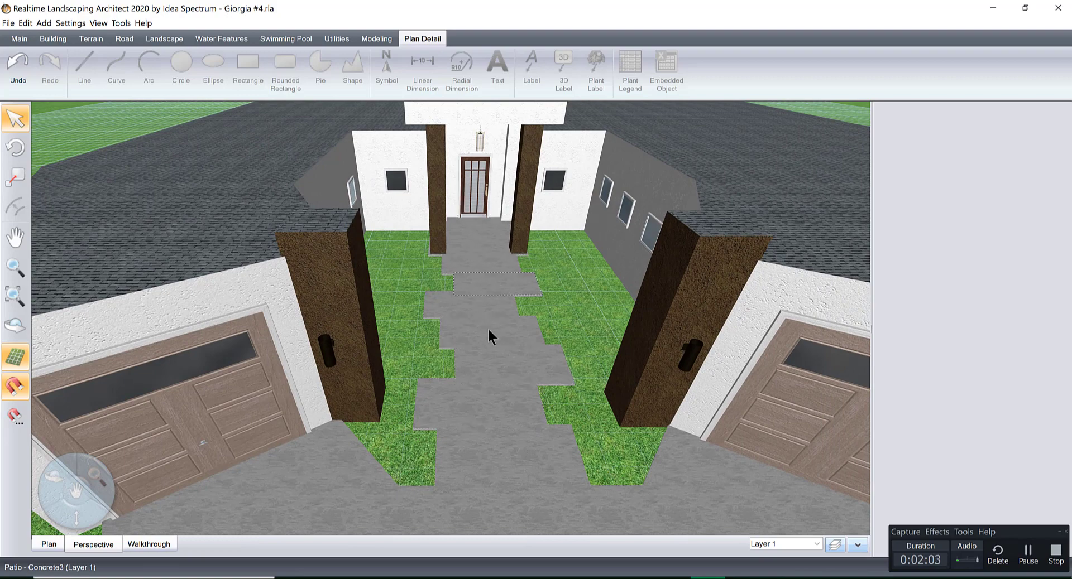
pyautogui.click(580, 413)
pyautogui.scroll(-5, 507, 371)
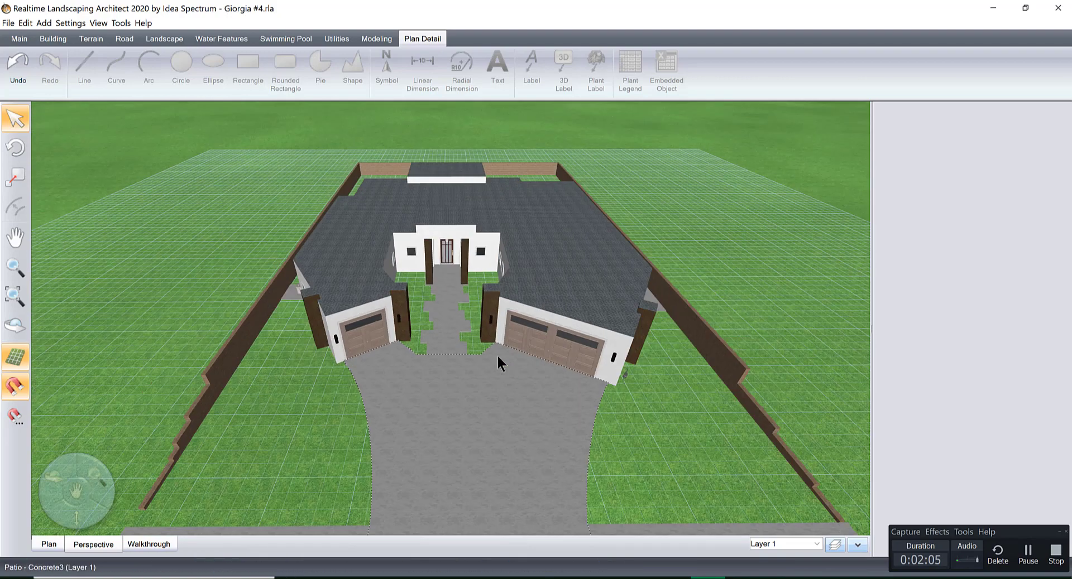
pyautogui.moveTo(692, 397); pyautogui.dragTo(647, 381, button='middle')
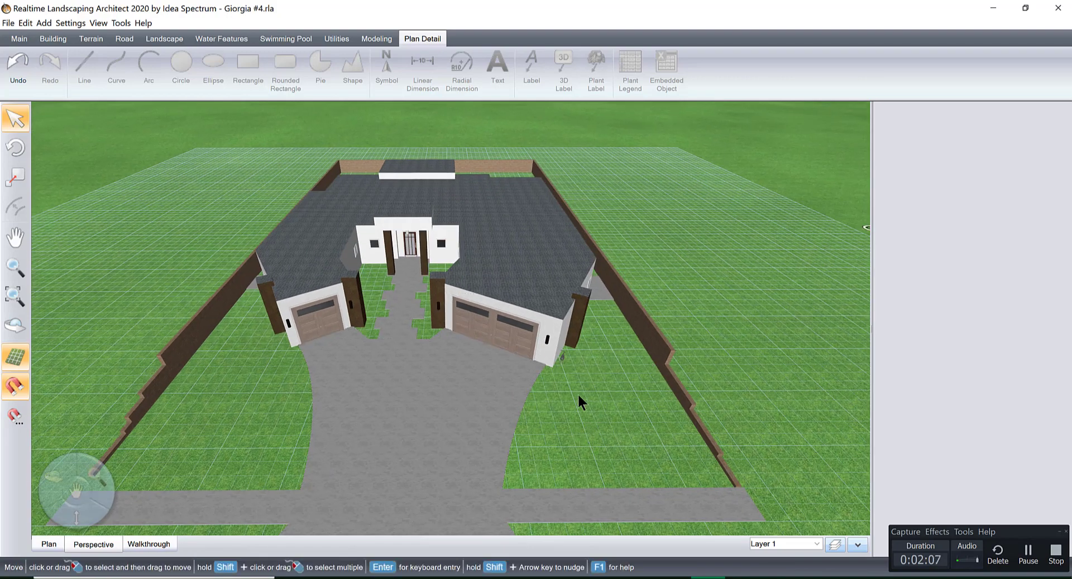
pyautogui.moveTo(485, 376); pyautogui.dragTo(509, 321, button='middle')
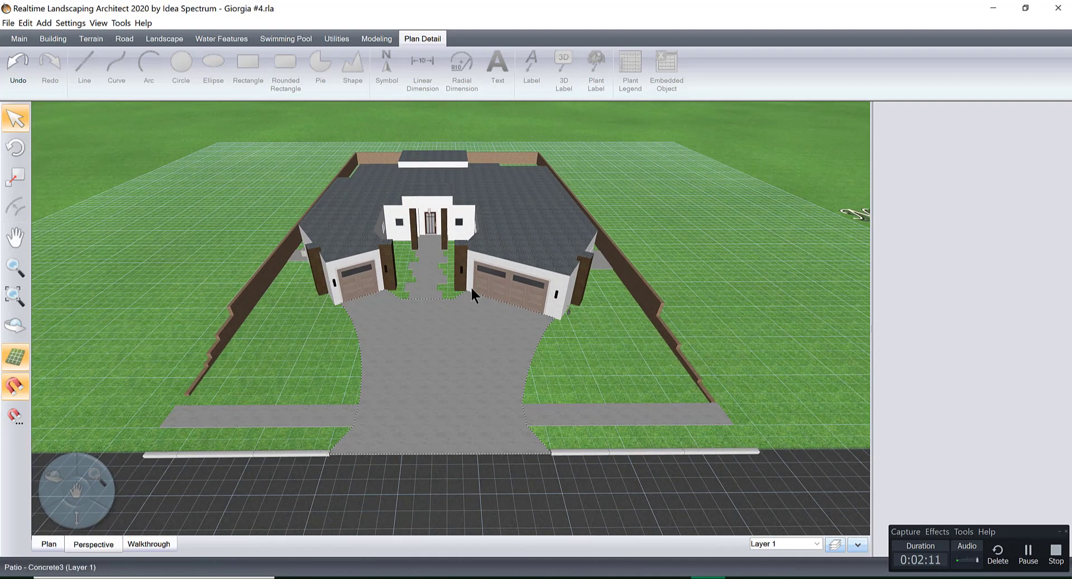
pyautogui.scroll(3, 519, 363)
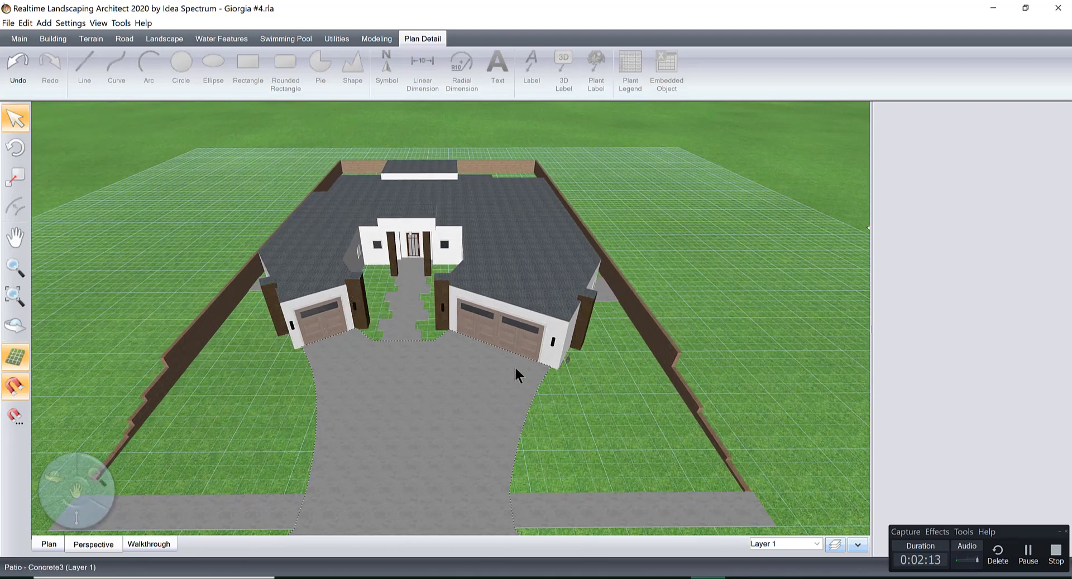
pyautogui.scroll(5, 462, 349)
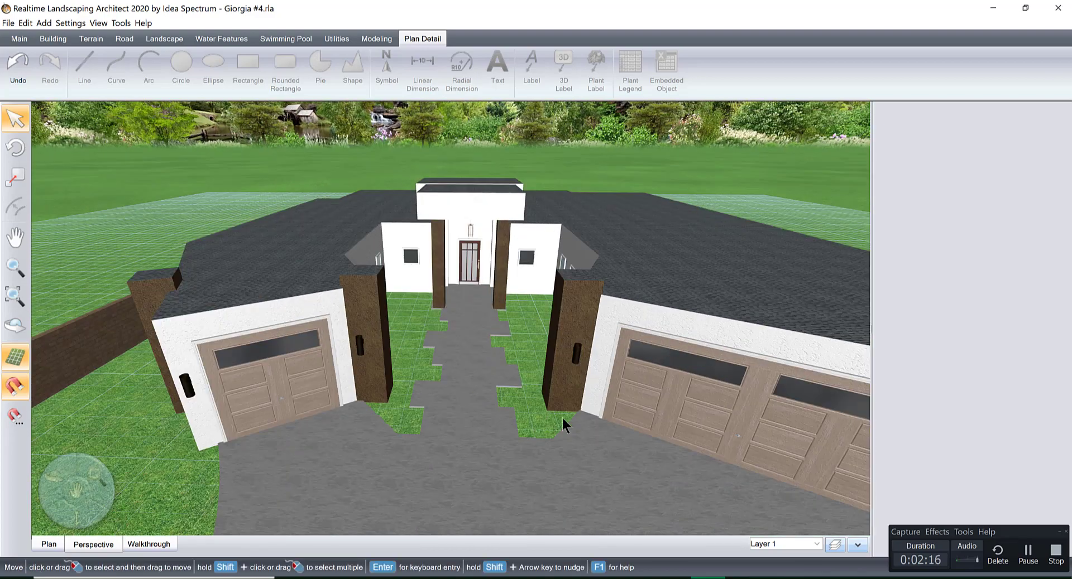
pyautogui.moveTo(602, 410); pyautogui.dragTo(612, 403, button='right')
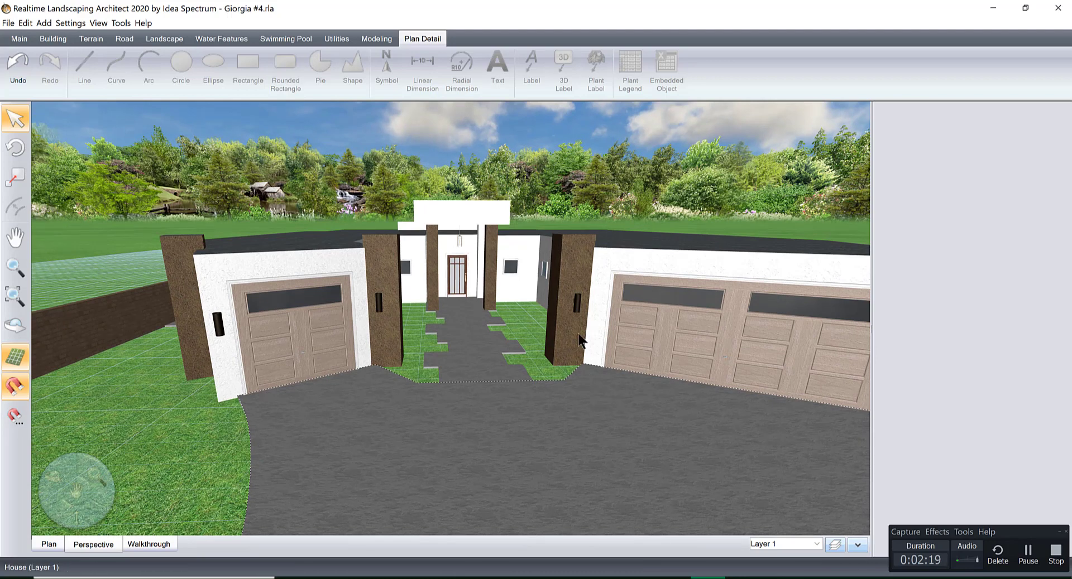
# Inspect the wall light on the garage column and the hanging lantern above the front entry.
pyautogui.click(577, 303)
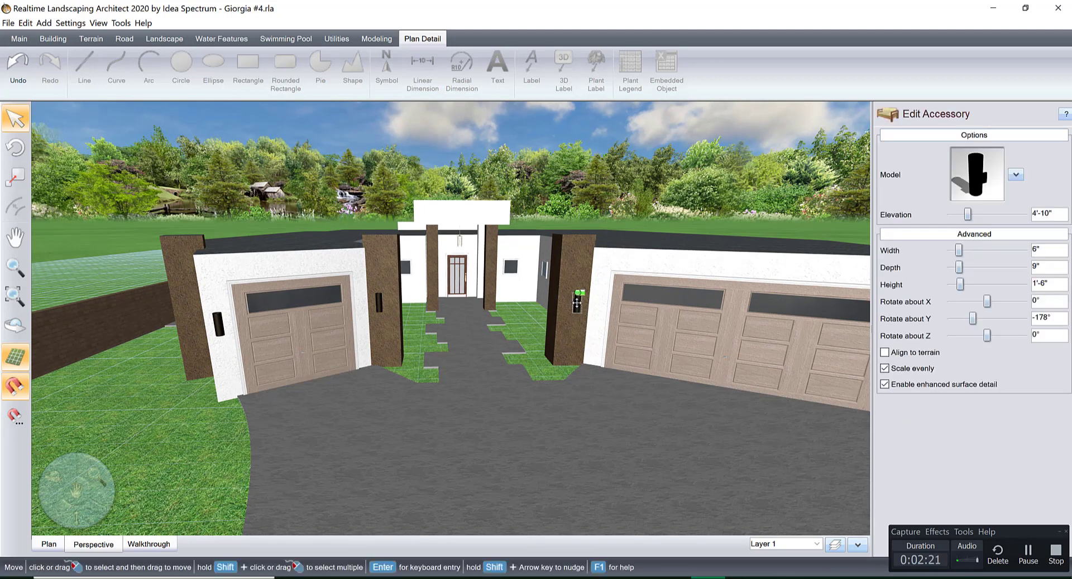
pyautogui.click(457, 239)
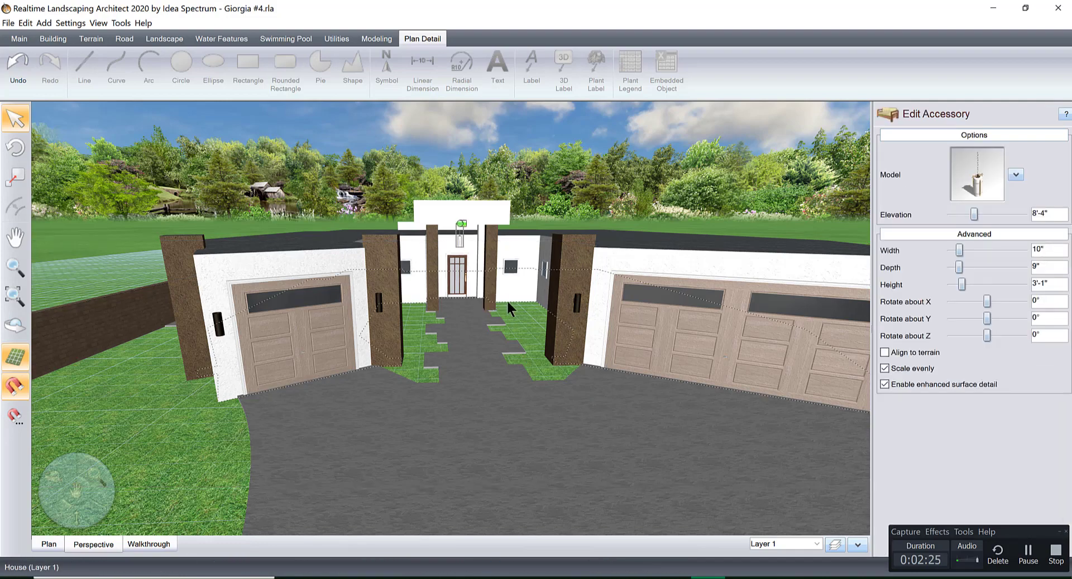
pyautogui.scroll(3, 510, 313)
# Switch to the 3D Warehouse page in the web browser and close the Hubberton Forge 123550 model details.
pyautogui.hotkey('alt', 'Tab')
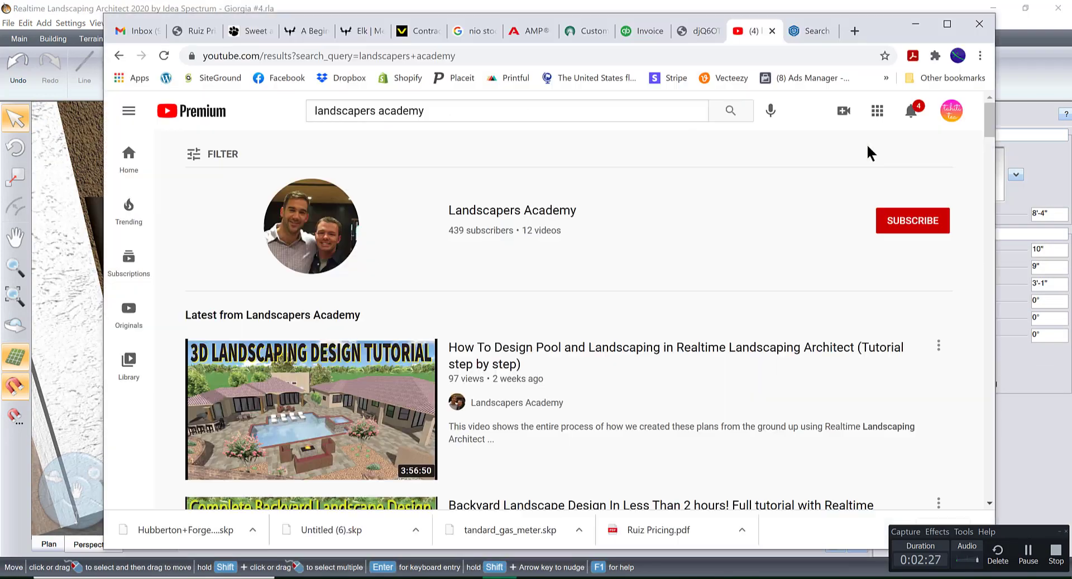
pyautogui.click(815, 31)
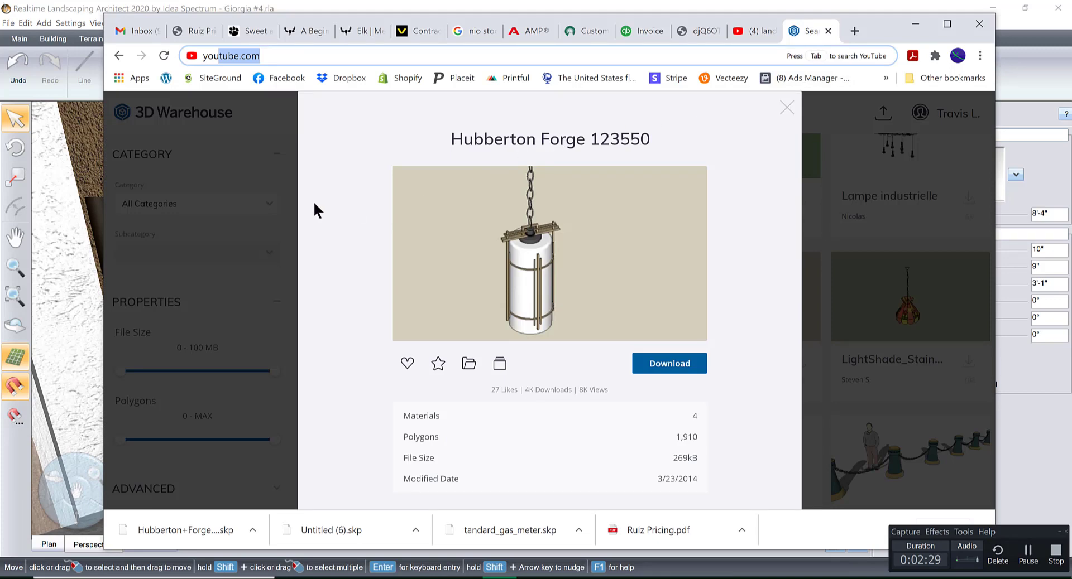
pyautogui.click(253, 167)
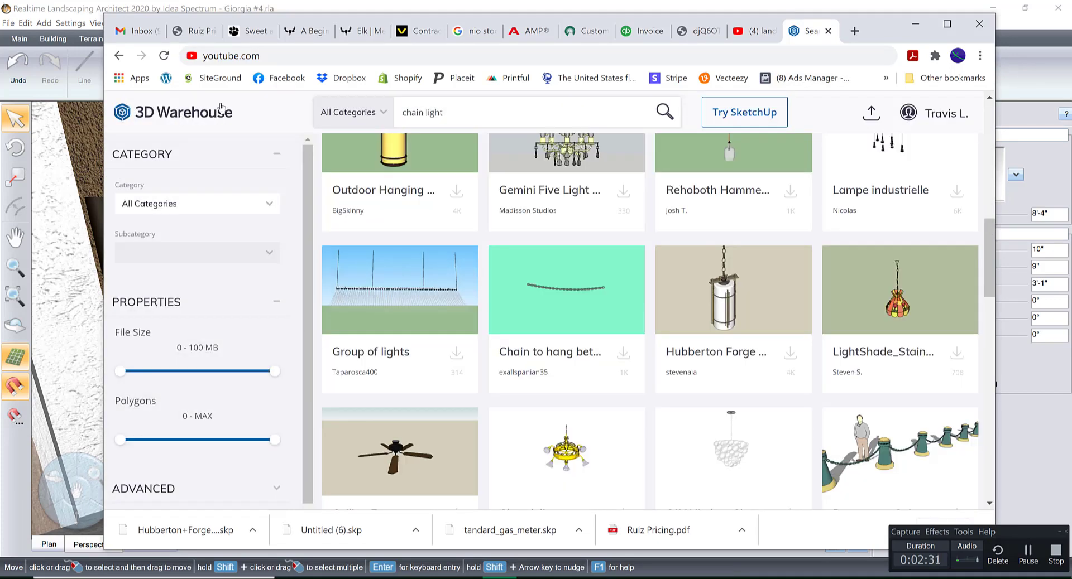
# Browse the chain light model results in 3D Warehouse and locate the Hubberton Forge hanging light again.
pyautogui.scroll(8, 484, 258)
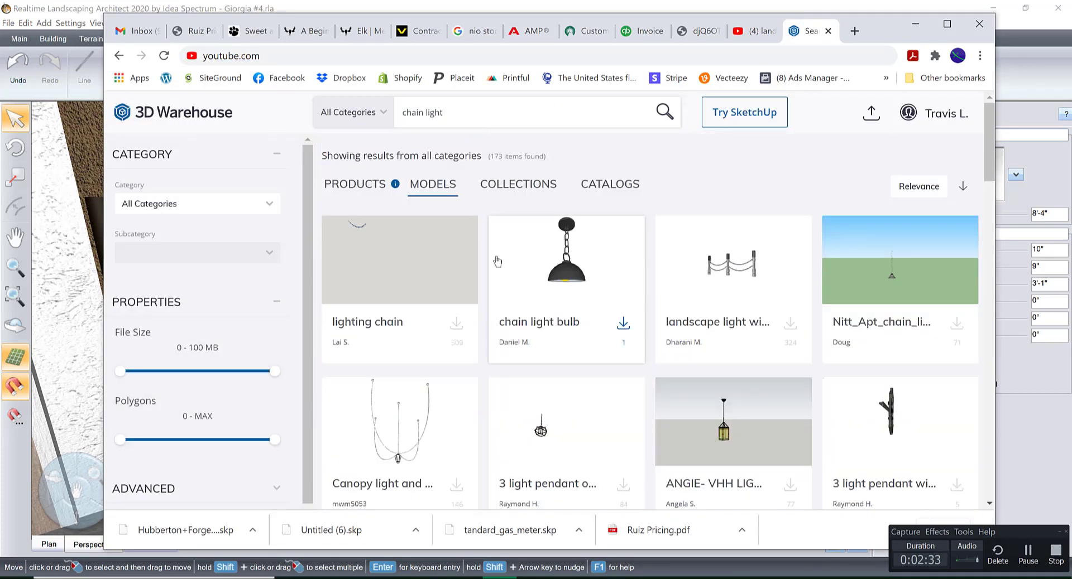
pyautogui.scroll(-8, 735, 374)
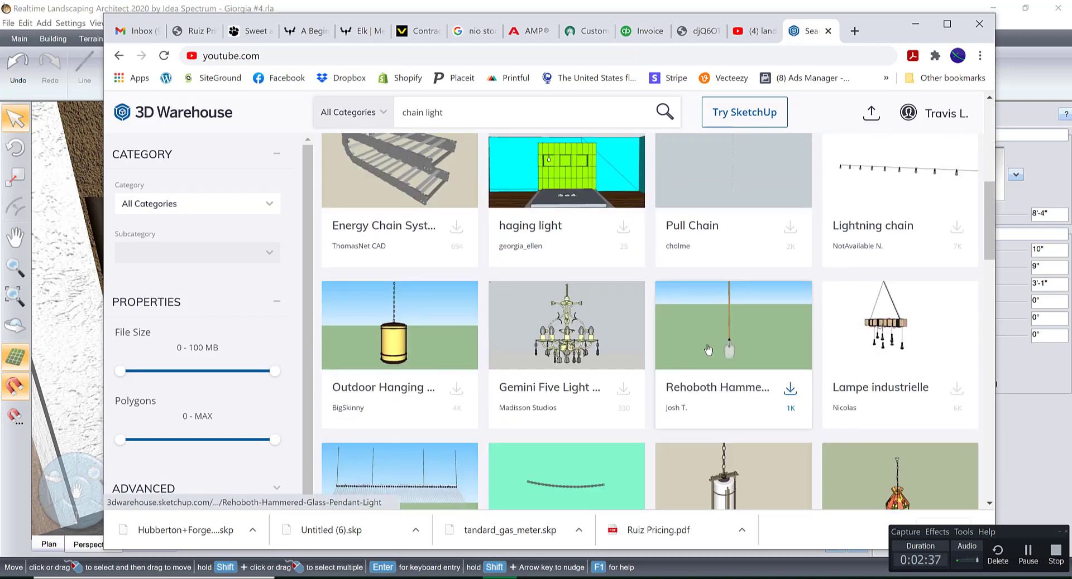
pyautogui.scroll(-3, 684, 383)
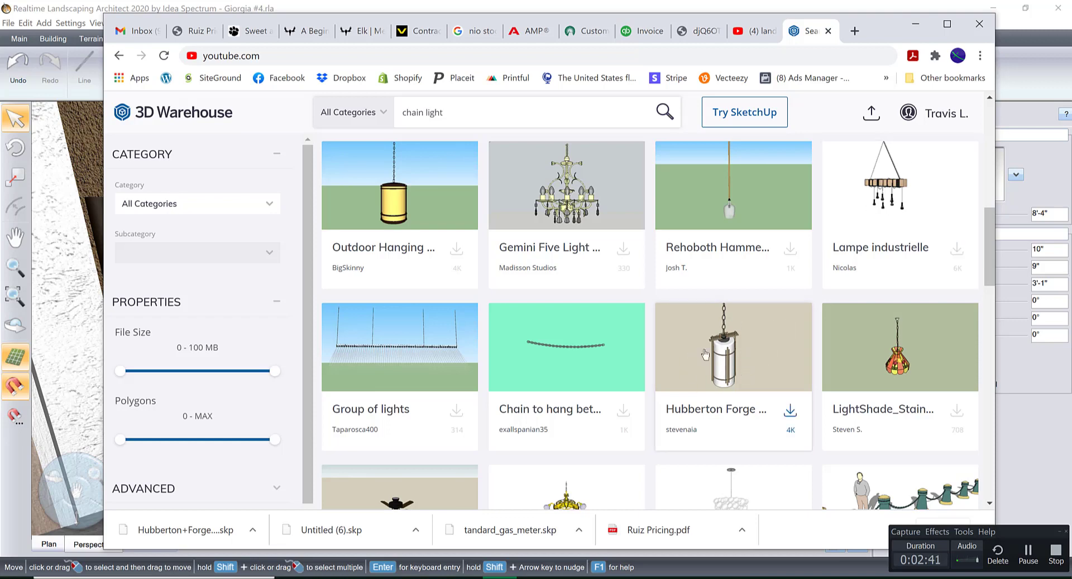
# Return to Realtime Landscaping Architect and find the Model Import Wizard among its tools.
pyautogui.click(915, 24)
pyautogui.click(194, 131)
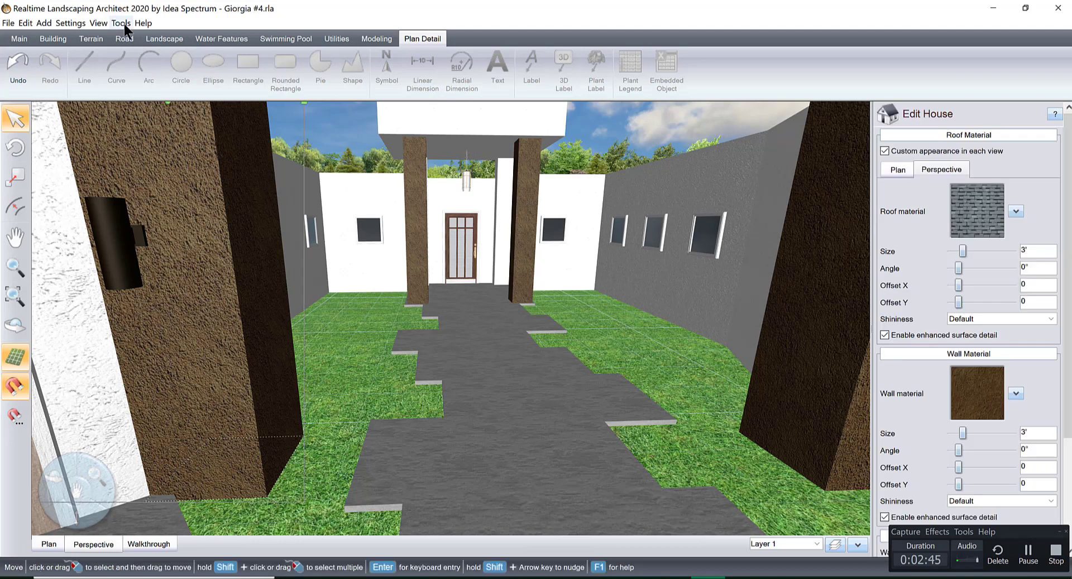
pyautogui.click(120, 23)
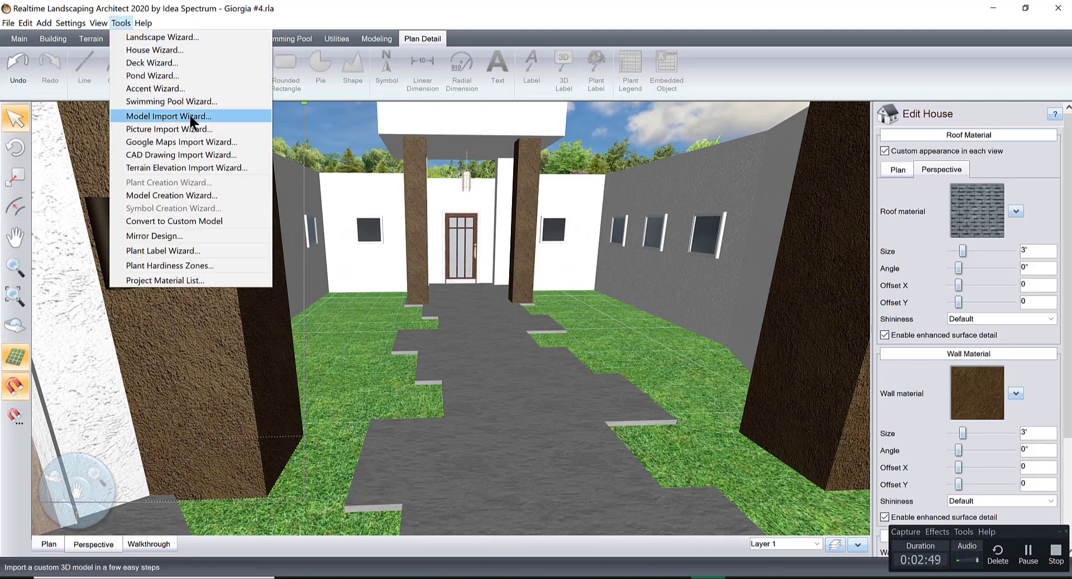
# Select the lantern hanging above the front entry and examine it together with the door, columns and entry walkway.
pyautogui.click(464, 177)
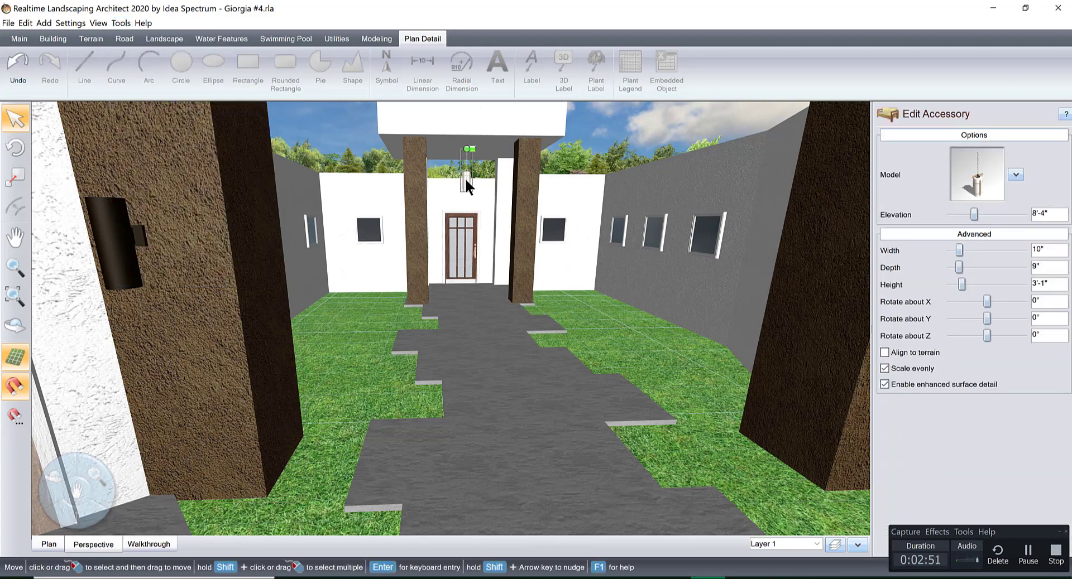
pyautogui.moveTo(464, 178); pyautogui.dragTo(457, 530, button='middle')
pyautogui.moveTo(488, 237); pyautogui.dragTo(467, 335, button='middle')
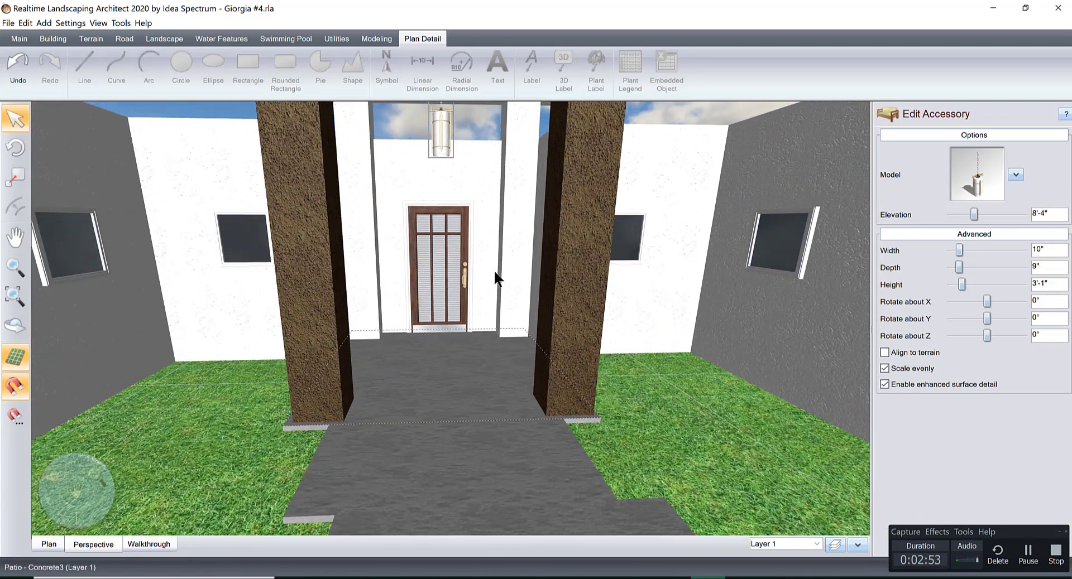
pyautogui.scroll(-3, 495, 273)
pyautogui.moveTo(497, 276)
pyautogui.mouseDown(button='middle')
pyautogui.moveTo(515, 349)
pyautogui.moveTo(505, 385)
pyautogui.mouseUp(button='middle')
pyautogui.moveTo(477, 305); pyautogui.dragTo(524, 440, button='middle')
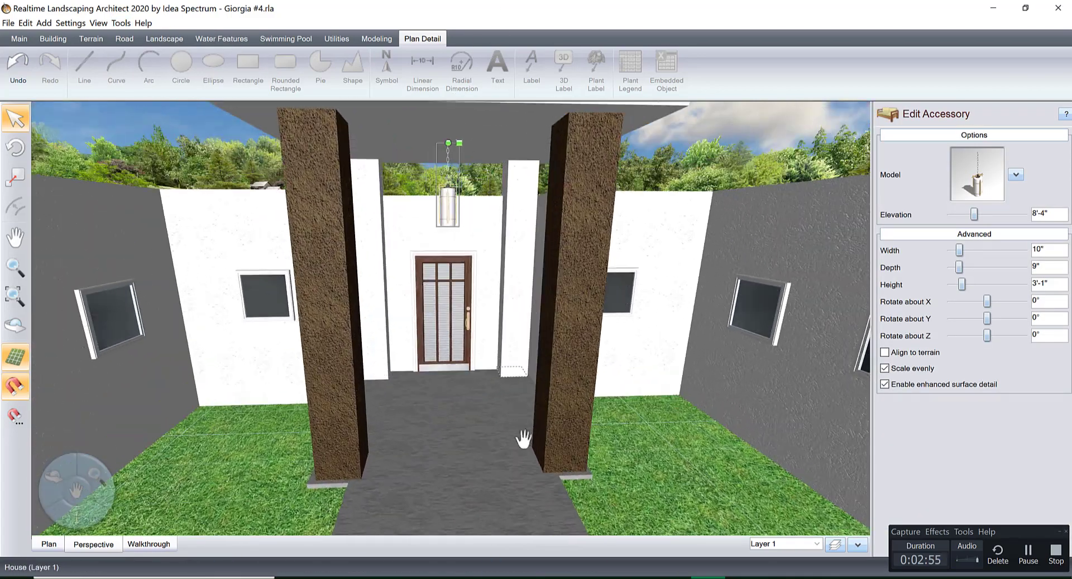
pyautogui.moveTo(506, 341); pyautogui.dragTo(525, 452, button='middle')
pyautogui.moveTo(529, 400); pyautogui.dragTo(554, 425, button='middle')
pyautogui.moveTo(562, 388)
pyautogui.mouseDown(button='right')
pyautogui.moveTo(566, 441)
pyautogui.moveTo(565, 391)
pyautogui.moveTo(576, 399)
pyautogui.moveTo(586, 389)
pyautogui.moveTo(560, 389)
pyautogui.mouseUp(button='right')
pyautogui.scroll(-6, 479, 361)
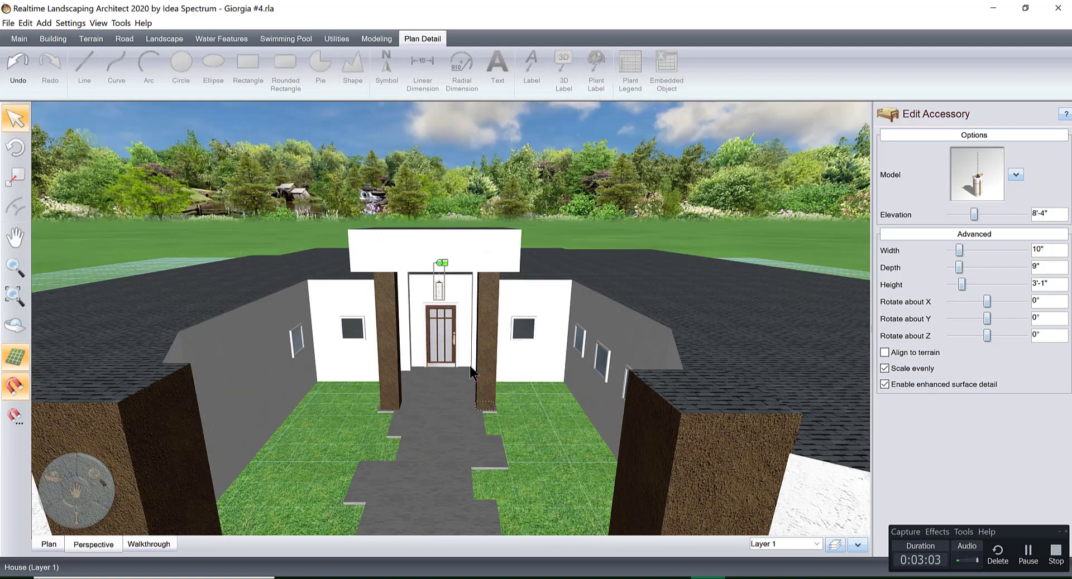
# Examine the entry courtyard from above, then select a window on its side wall and inspect the row of windows.
pyautogui.moveTo(476, 341); pyautogui.dragTo(470, 360, button='middle')
pyautogui.moveTo(470, 361); pyautogui.dragTo(473, 364, button='right')
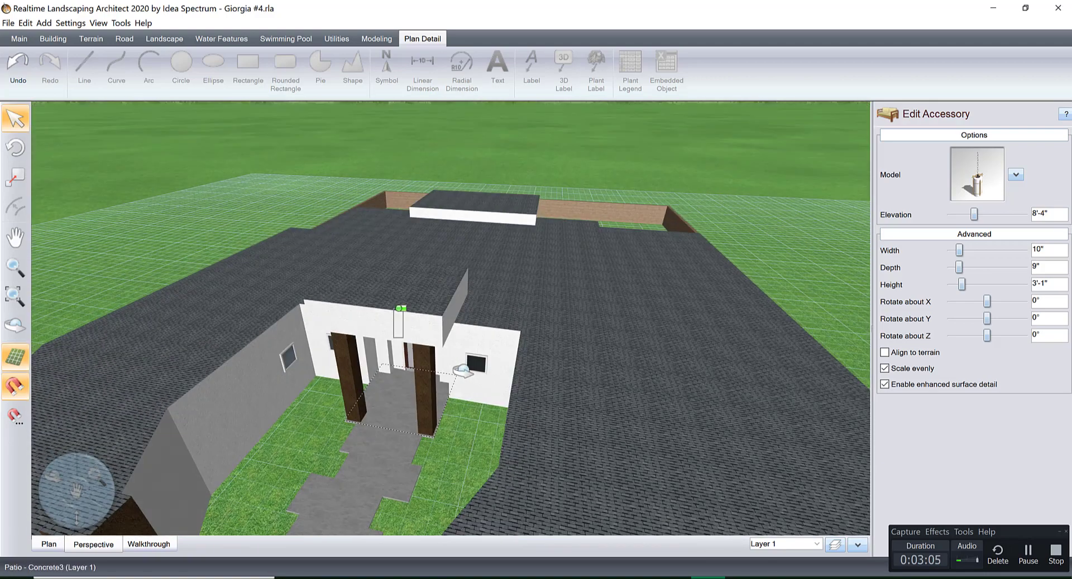
pyautogui.moveTo(543, 336); pyautogui.dragTo(609, 329, button='middle')
pyautogui.moveTo(519, 358); pyautogui.dragTo(492, 329, button='right')
pyautogui.moveTo(511, 311); pyautogui.dragTo(591, 289, button='middle')
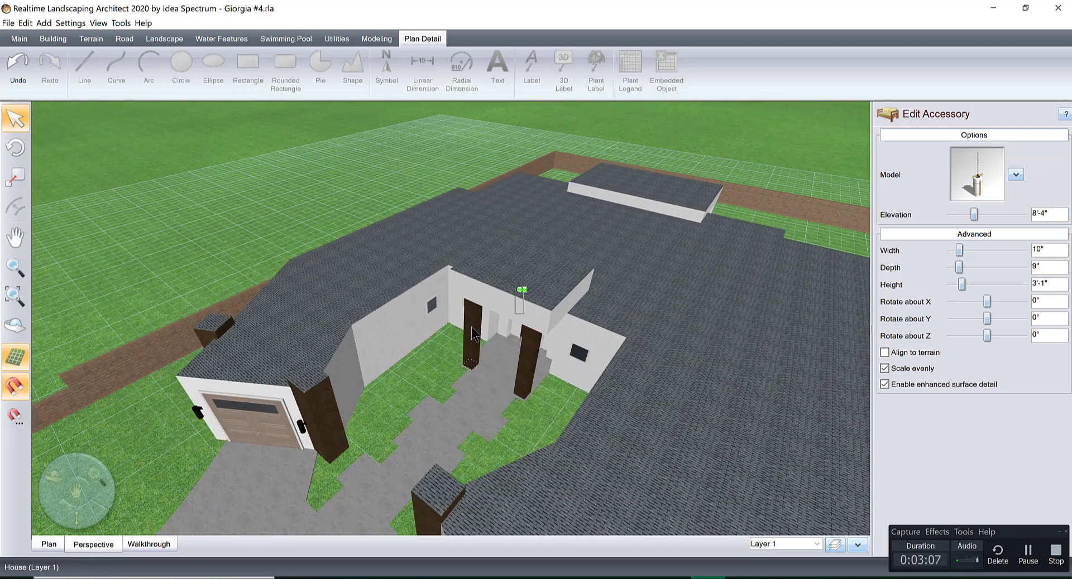
pyautogui.scroll(4, 471, 327)
pyautogui.moveTo(471, 327); pyautogui.dragTo(445, 327, button='right')
pyautogui.click(414, 296)
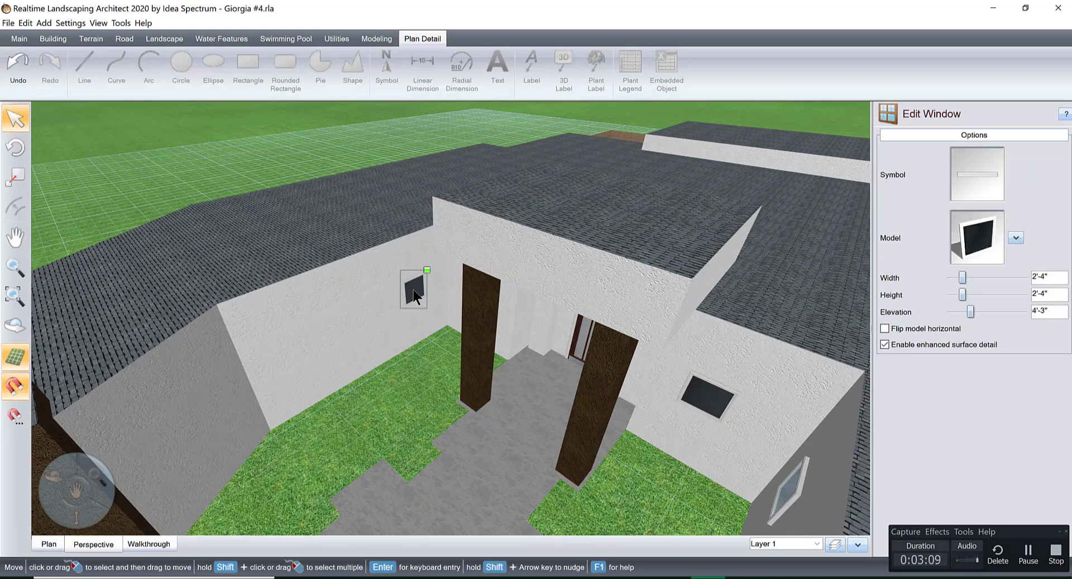
pyautogui.moveTo(414, 296); pyautogui.dragTo(313, 346)
pyautogui.scroll(2, 344, 348)
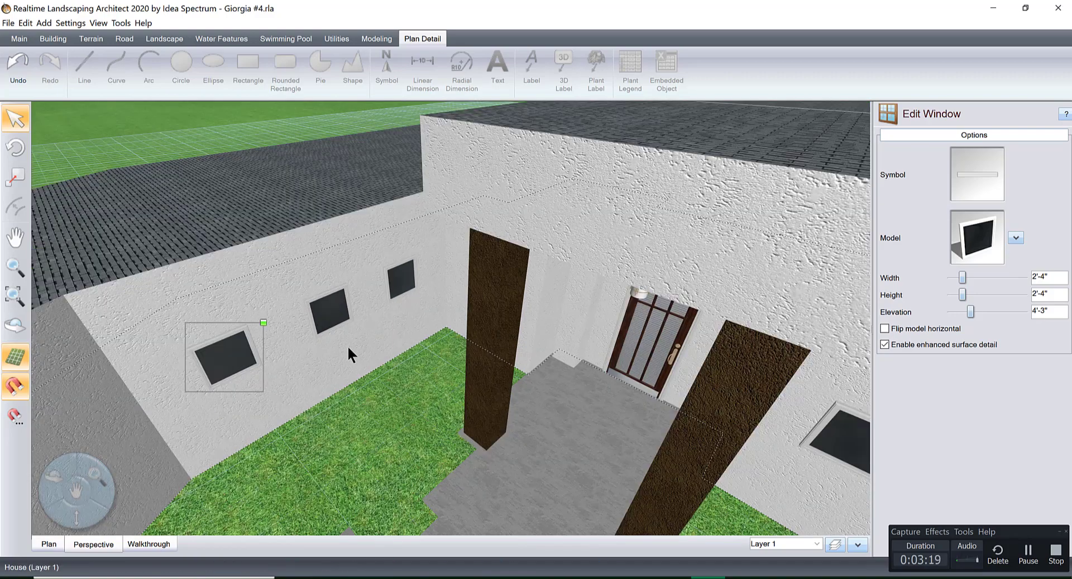
# Examine the whole house and its boundary walls from above, first from the rear and then from the front.
pyautogui.scroll(-2, 350, 346)
pyautogui.moveTo(400, 354); pyautogui.dragTo(343, 330, button='right')
pyautogui.scroll(-5, 498, 358)
pyautogui.moveTo(348, 330); pyautogui.dragTo(461, 398, button='middle')
pyautogui.moveTo(369, 342); pyautogui.dragTo(420, 405, button='middle')
pyautogui.moveTo(422, 412); pyautogui.dragTo(493, 412, button='right')
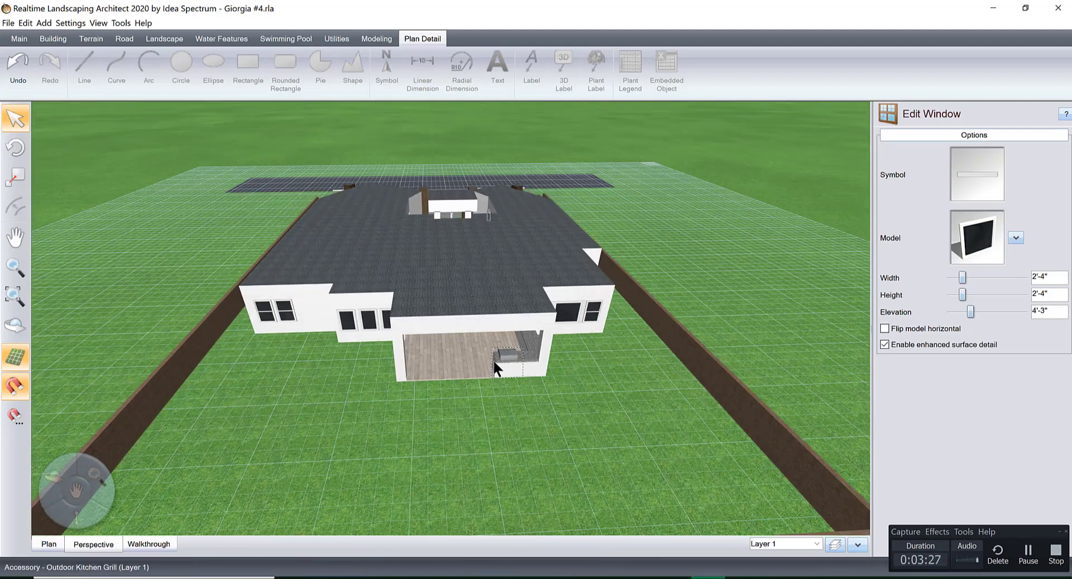
pyautogui.moveTo(534, 353); pyautogui.dragTo(390, 338, button='right')
pyautogui.moveTo(598, 398); pyautogui.dragTo(534, 339, button='right')
pyautogui.moveTo(534, 339); pyautogui.dragTo(567, 321, button='middle')
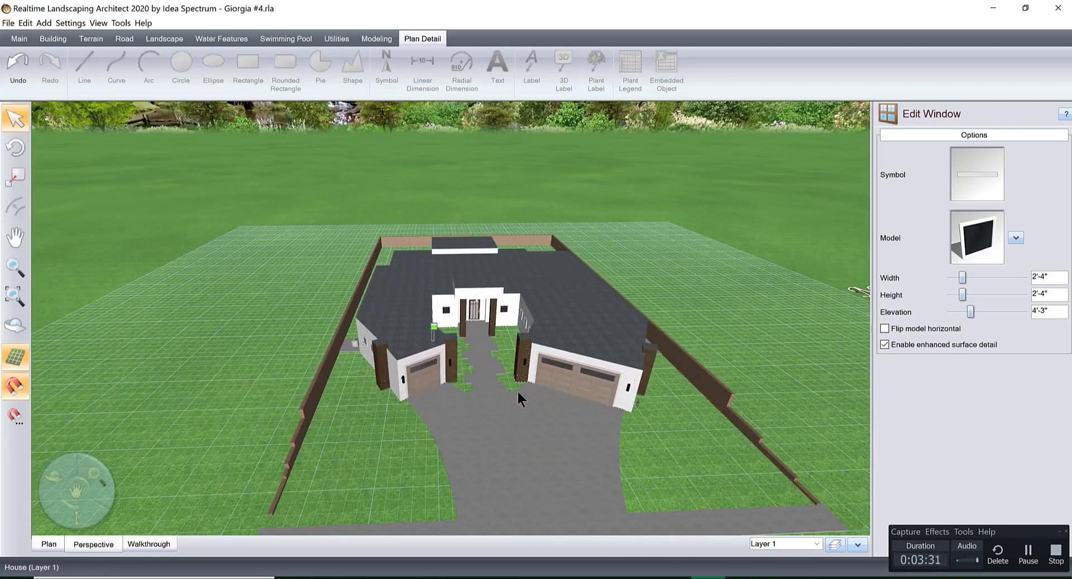
# Examine the rear of the house up close, focusing on the covered patio and its outdoor kitchen.
pyautogui.moveTo(517, 393); pyautogui.dragTo(544, 407, button='right')
pyautogui.moveTo(514, 383); pyautogui.dragTo(517, 340, button='middle')
pyautogui.scroll(4, 518, 391)
pyautogui.moveTo(518, 391); pyautogui.dragTo(490, 342, button='right')
pyautogui.scroll(5, 441, 334)
pyautogui.moveTo(439, 328); pyautogui.dragTo(509, 390, button='middle')
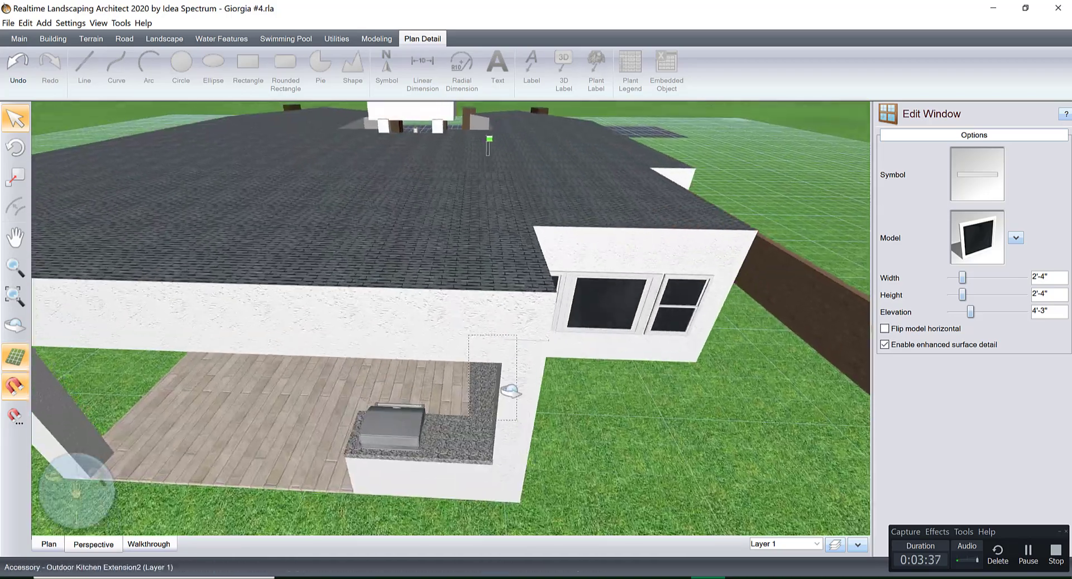
pyautogui.moveTo(509, 390); pyautogui.dragTo(523, 365, button='right')
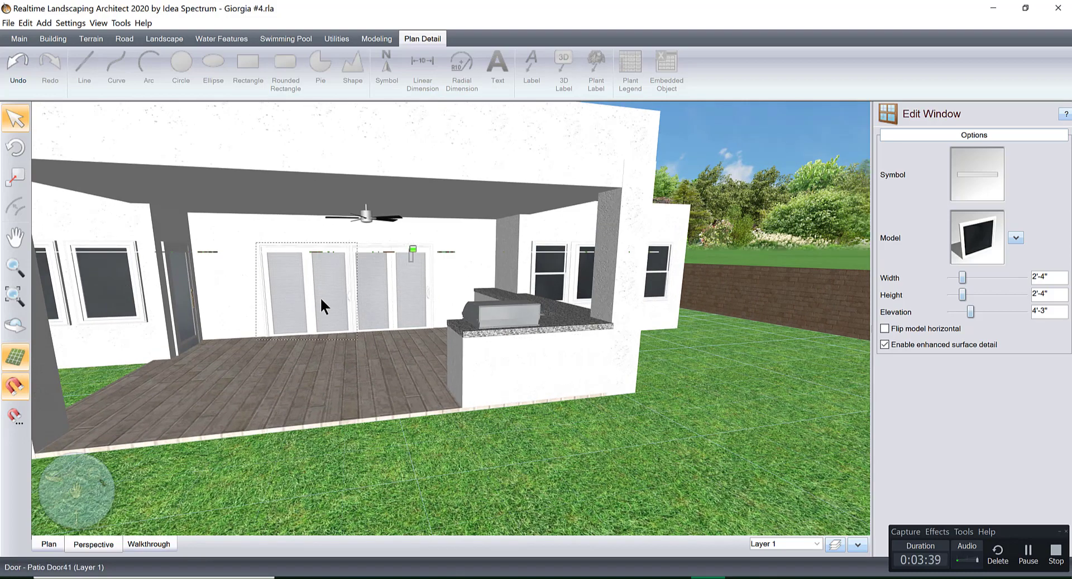
# Look around inside the covered patio at the sliding doors, ceiling fan, wood floor and kitchen counter.
pyautogui.click(222, 275)
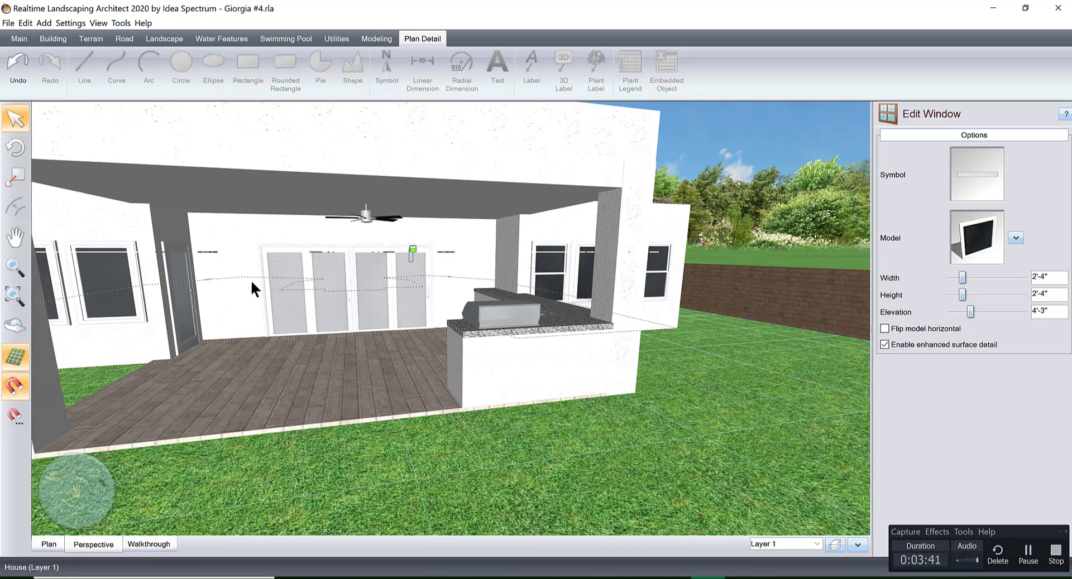
pyautogui.click(365, 280)
pyautogui.moveTo(366, 280); pyautogui.dragTo(513, 282, button='right')
pyautogui.moveTo(455, 373); pyautogui.dragTo(439, 439, button='middle')
pyautogui.moveTo(507, 438); pyautogui.dragTo(600, 420, button='right')
pyautogui.moveTo(605, 420); pyautogui.dragTo(506, 447, button='middle')
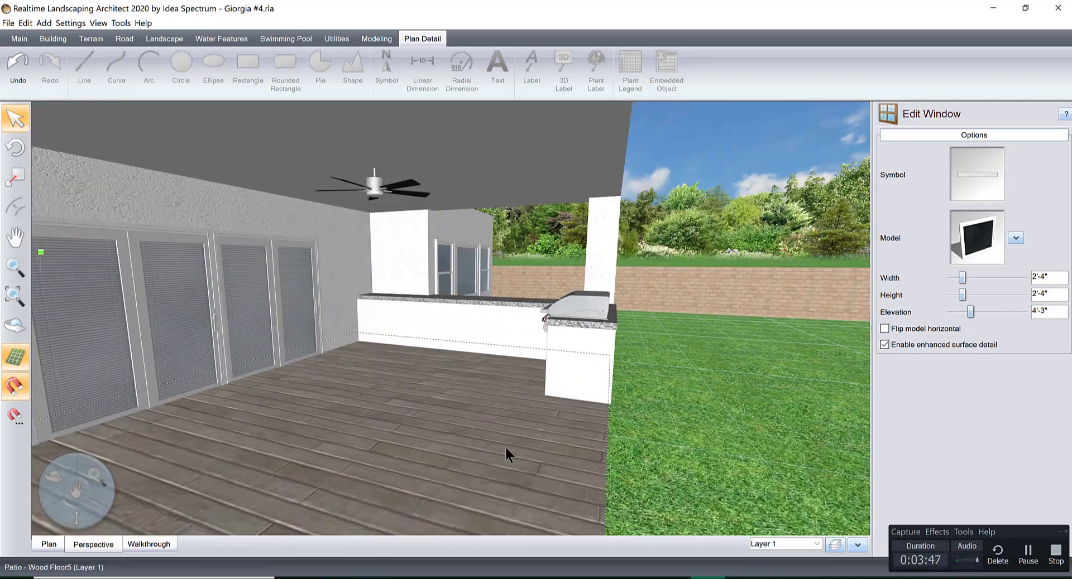
pyautogui.moveTo(506, 448); pyautogui.dragTo(530, 447, button='right')
pyautogui.moveTo(530, 447); pyautogui.dragTo(477, 503, button='middle')
pyautogui.moveTo(477, 503); pyautogui.dragTo(592, 497, button='right')
pyautogui.moveTo(475, 454); pyautogui.dragTo(394, 459, button='middle')
pyautogui.moveTo(512, 449); pyautogui.dragTo(620, 438, button='right')
pyautogui.moveTo(619, 437); pyautogui.dragTo(505, 471, button='middle')
pyautogui.moveTo(505, 471); pyautogui.dragTo(597, 432, button='right')
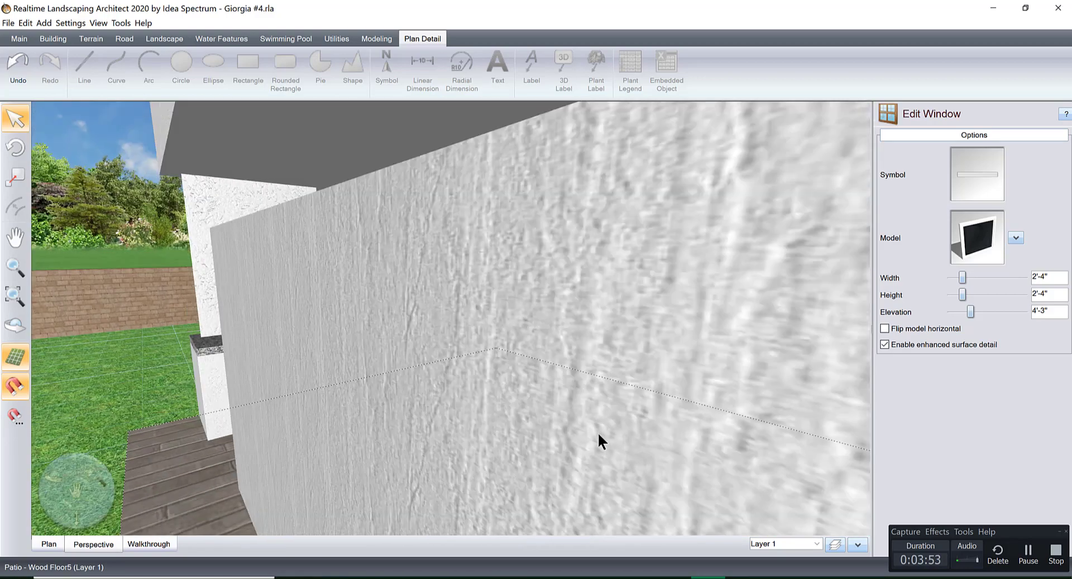
pyautogui.moveTo(548, 436); pyautogui.dragTo(500, 459, button='middle')
pyautogui.moveTo(500, 462); pyautogui.dragTo(643, 479, button='right')
pyautogui.moveTo(643, 479); pyautogui.dragTo(529, 481, button='middle')
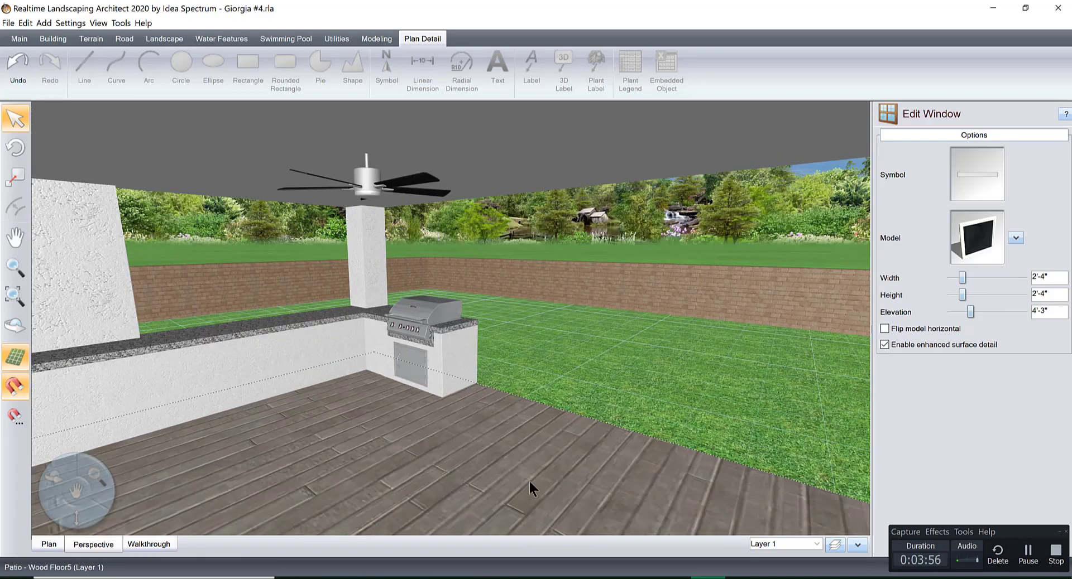
# Inspect the outdoor kitchen grill and the backyard as seen from inside the patio.
pyautogui.moveTo(529, 481); pyautogui.dragTo(564, 476, button='right')
pyautogui.moveTo(565, 477); pyautogui.dragTo(514, 481, button='middle')
pyautogui.moveTo(514, 481); pyautogui.dragTo(595, 483, button='right')
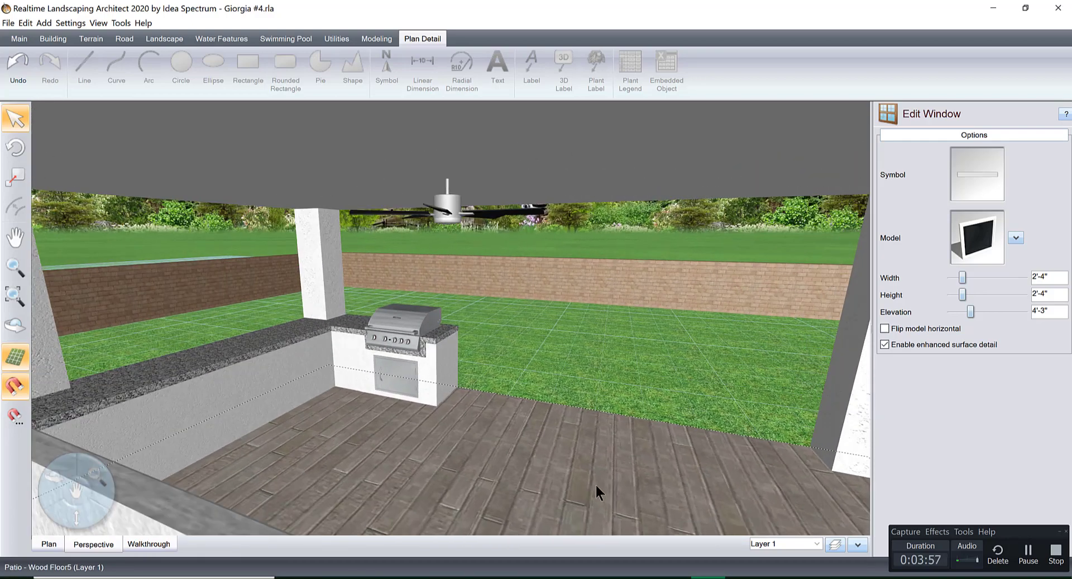
pyautogui.moveTo(596, 484); pyautogui.dragTo(579, 475, button='middle')
pyautogui.moveTo(579, 474); pyautogui.dragTo(601, 473, button='right')
pyautogui.moveTo(601, 473); pyautogui.dragTo(564, 522, button='middle')
pyautogui.scroll(3, 591, 525)
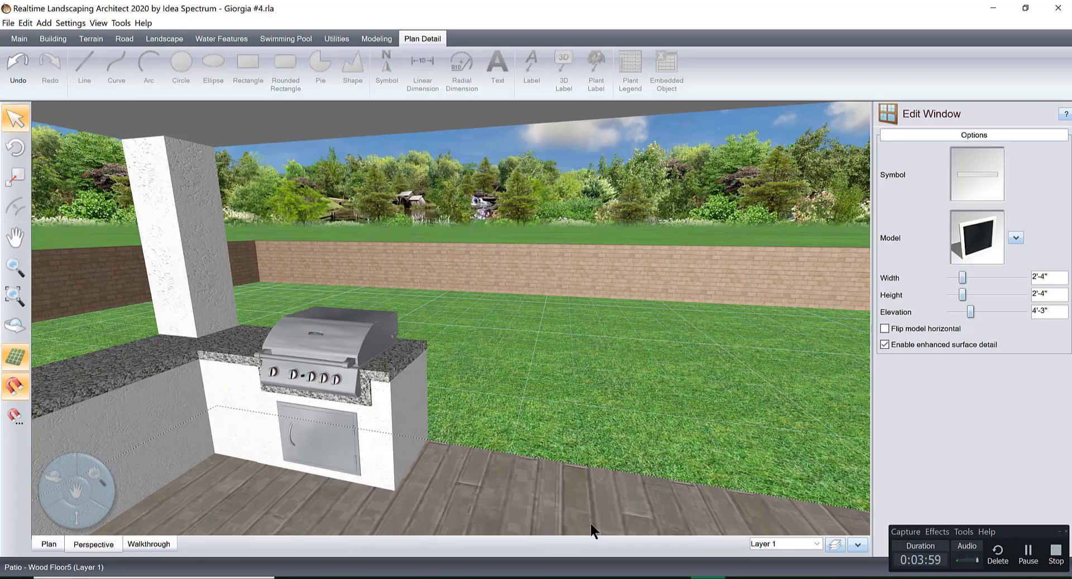
# Examine the empty backyard from above, between the rear patio and the surrounding retaining walls.
pyautogui.moveTo(590, 525); pyautogui.dragTo(417, 463, button='right')
pyautogui.scroll(-4, 575, 465)
pyautogui.scroll(-2, 417, 464)
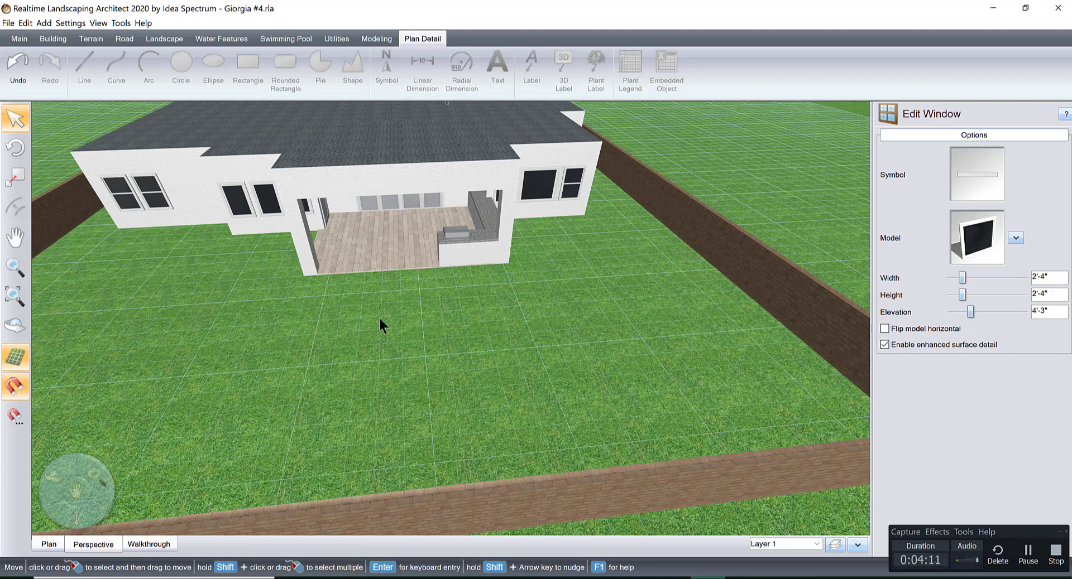
pyautogui.scroll(-2, 379, 318)
pyautogui.moveTo(396, 351); pyautogui.dragTo(386, 351, button='right')
pyautogui.moveTo(342, 357); pyautogui.dragTo(358, 383, button='middle')
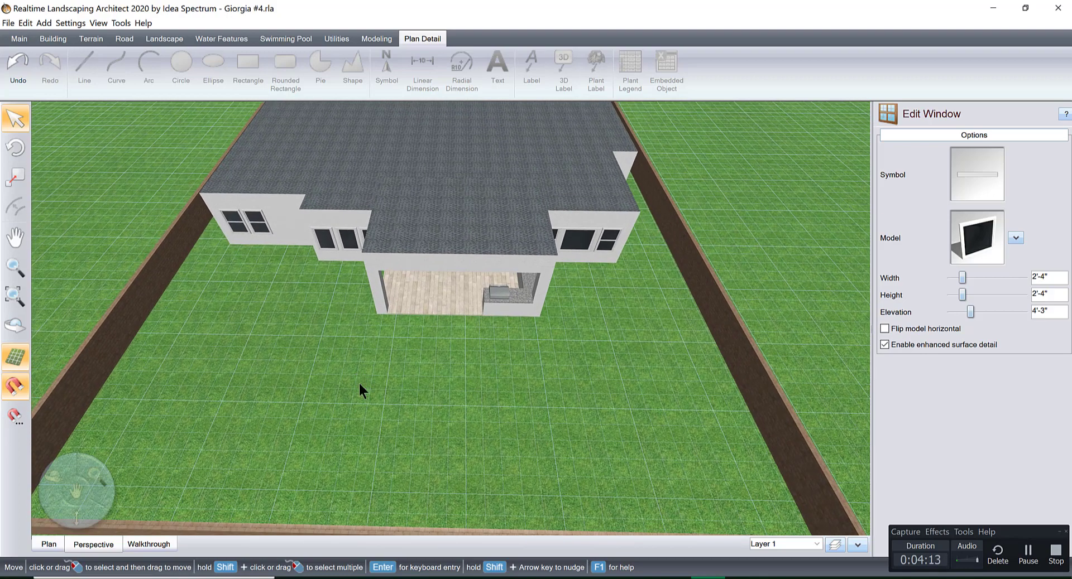
pyautogui.moveTo(373, 382); pyautogui.dragTo(373, 378, button='right')
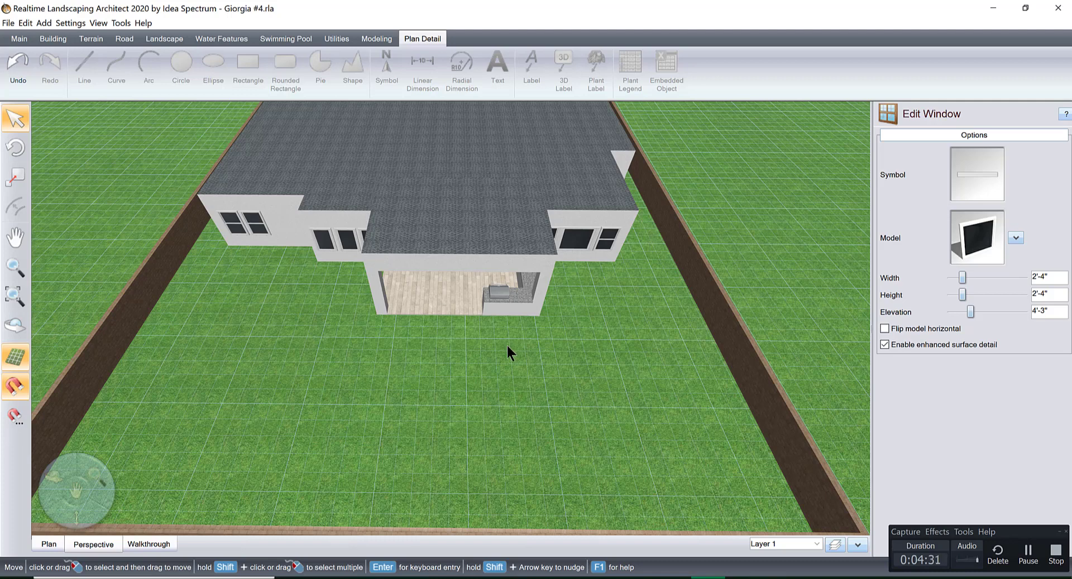
pyautogui.scroll(-2, 507, 346)
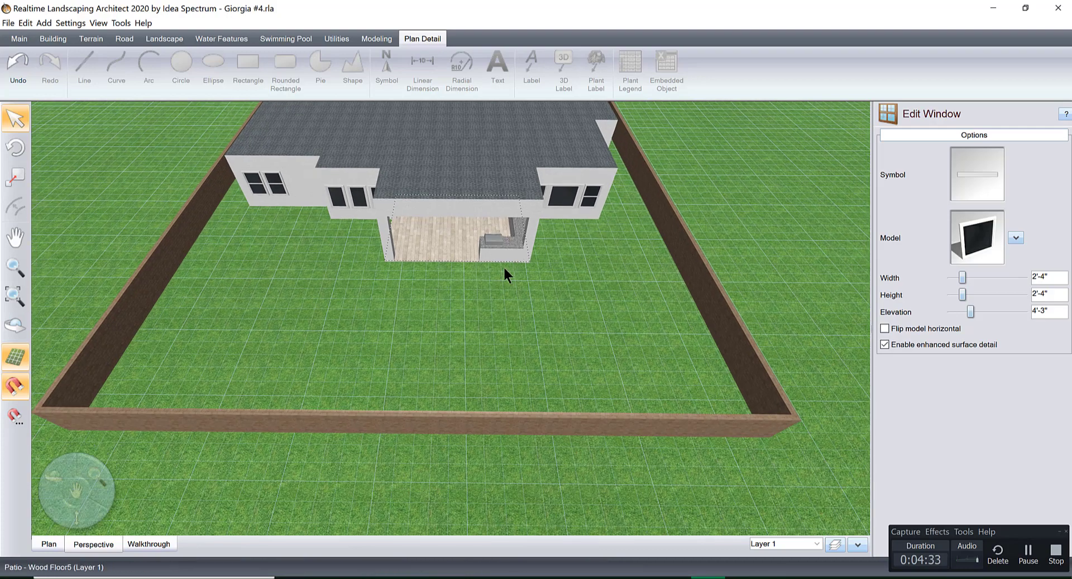
pyautogui.scroll(2, 518, 358)
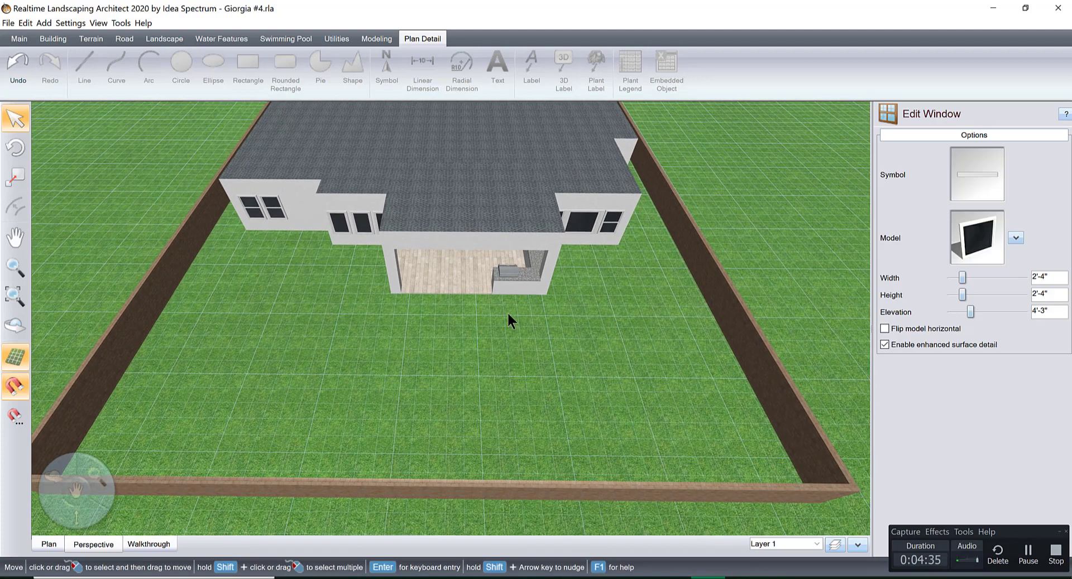
pyautogui.scroll(2, 488, 356)
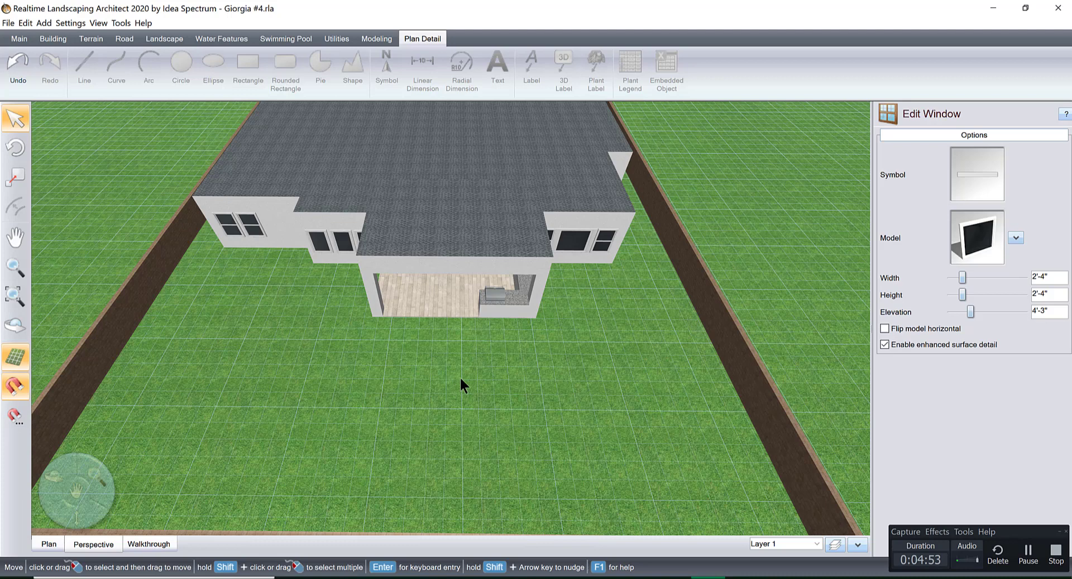
# Switch to the plan view and frame the whole property, from the rear boundary wall to the street.
pyautogui.click(49, 544)
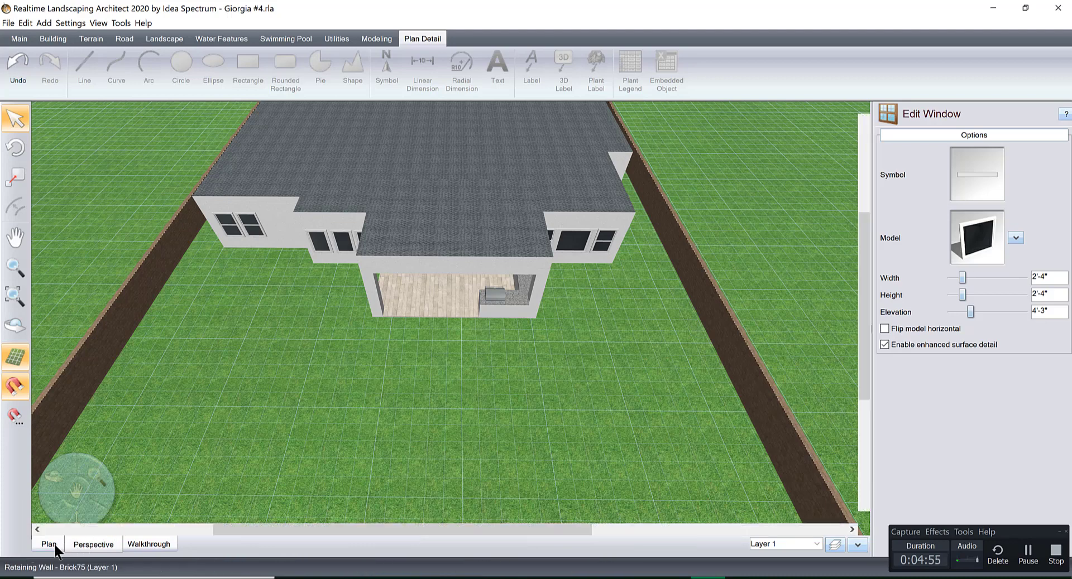
pyautogui.scroll(2, 558, 375)
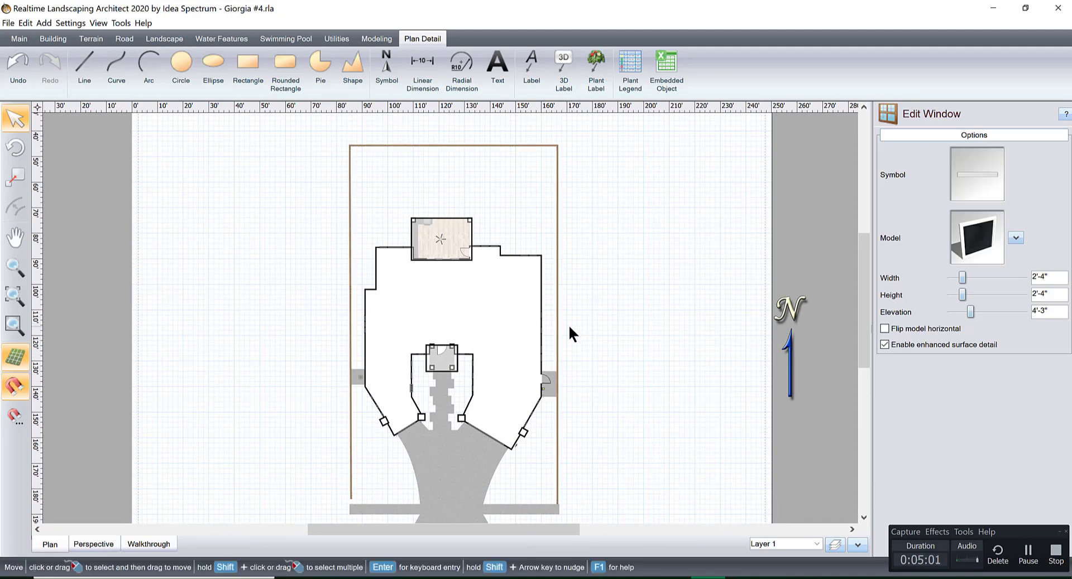
pyautogui.moveTo(568, 324); pyautogui.dragTo(568, 313, button='middle')
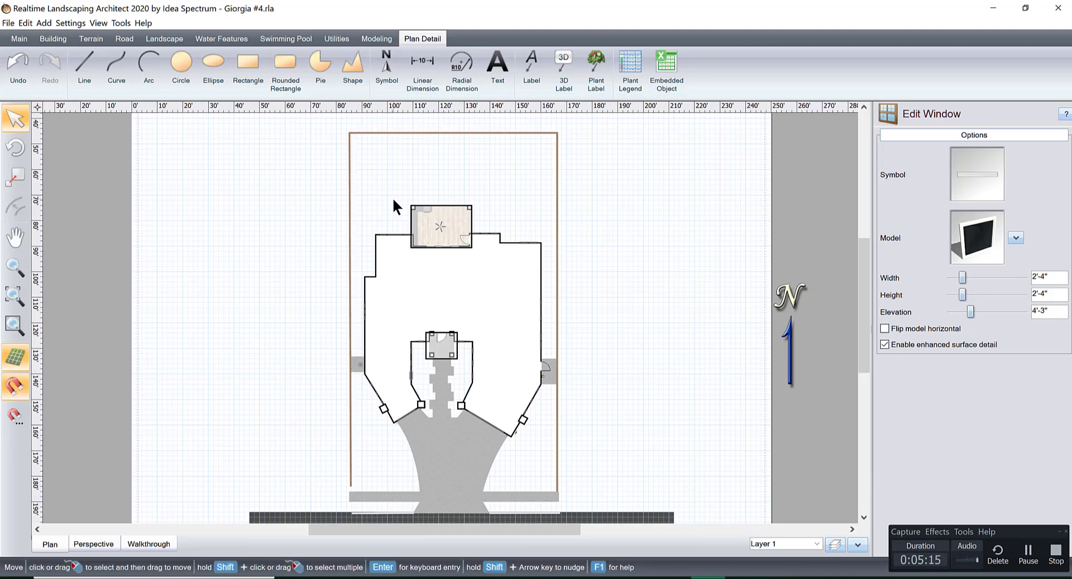
pyautogui.moveTo(393, 199)
pyautogui.mouseDown(button='middle')
pyautogui.moveTo(375, 213)
pyautogui.moveTo(386, 201)
pyautogui.mouseUp(button='middle')
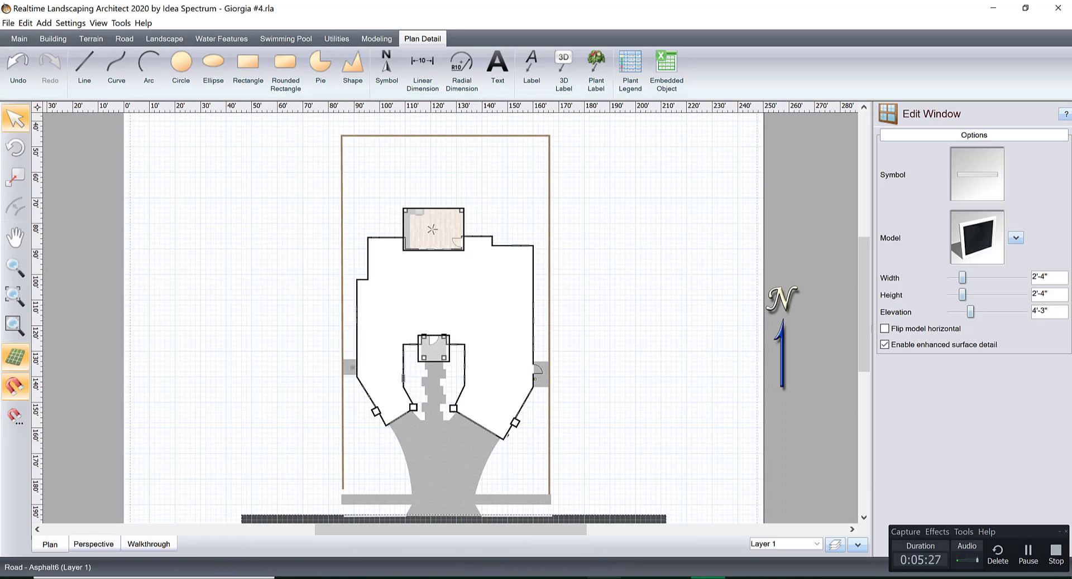
# Switch to Snipping Tool and capture the property plan from the rear boundary wall down to the street edge.
pyautogui.click(604, 578)
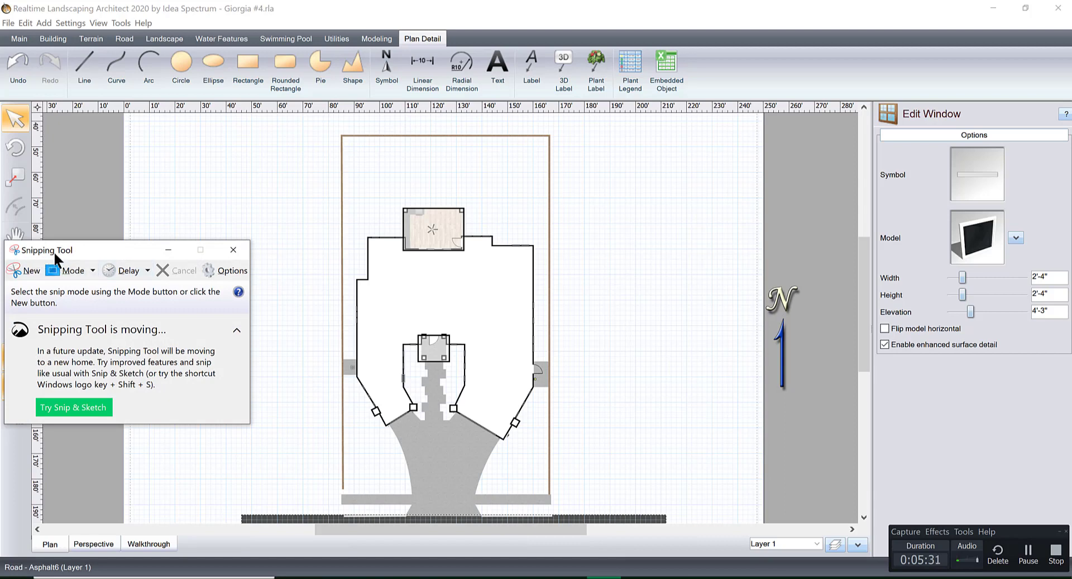
pyautogui.click(29, 270)
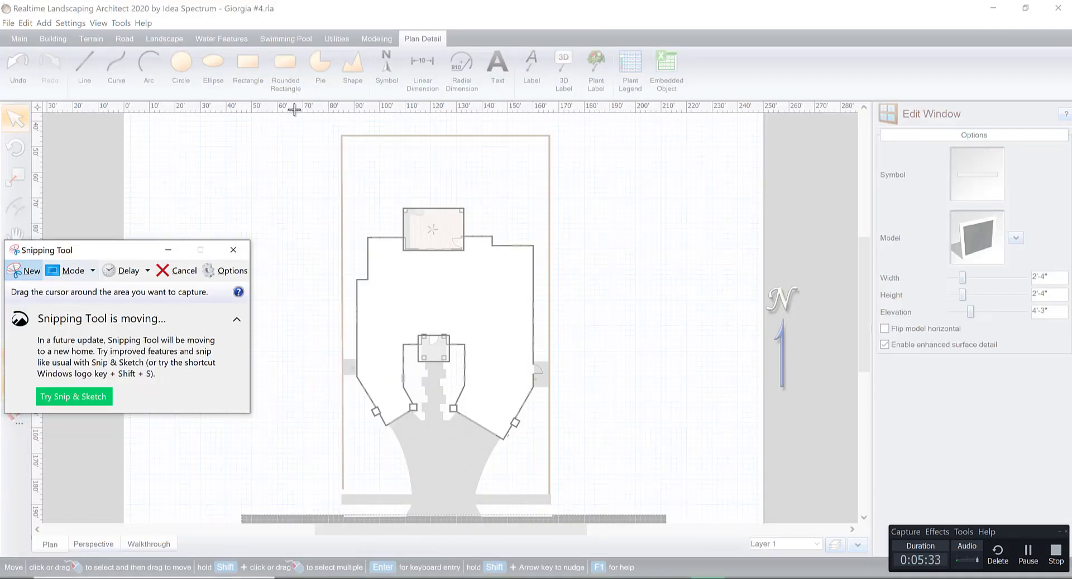
pyautogui.moveTo(334, 128); pyautogui.dragTo(557, 521)
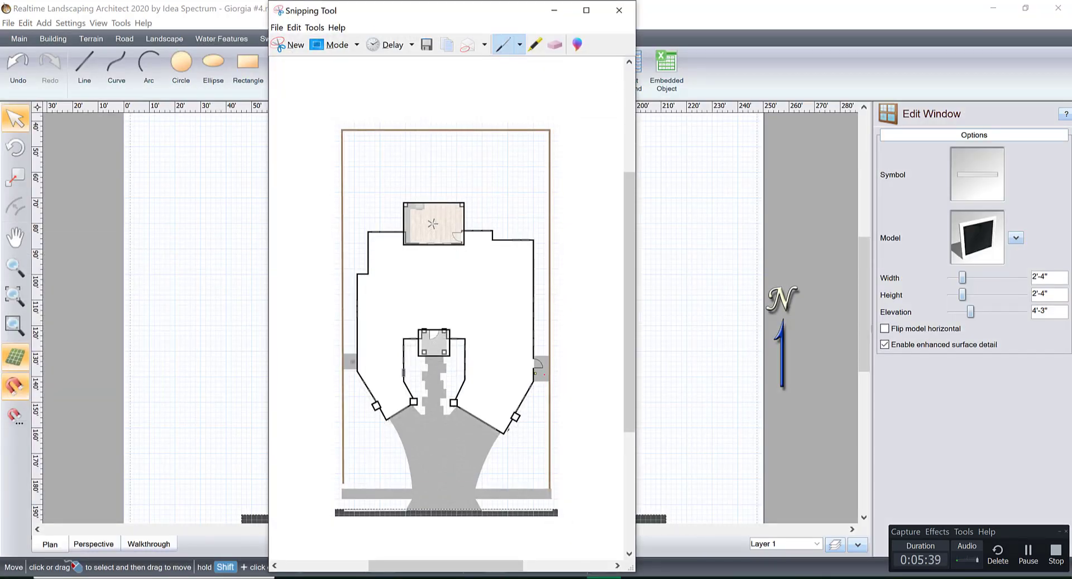
# Bring up the save dialog for the captured plan, cancel it and discard the snip without saving.
pyautogui.click(282, 27)
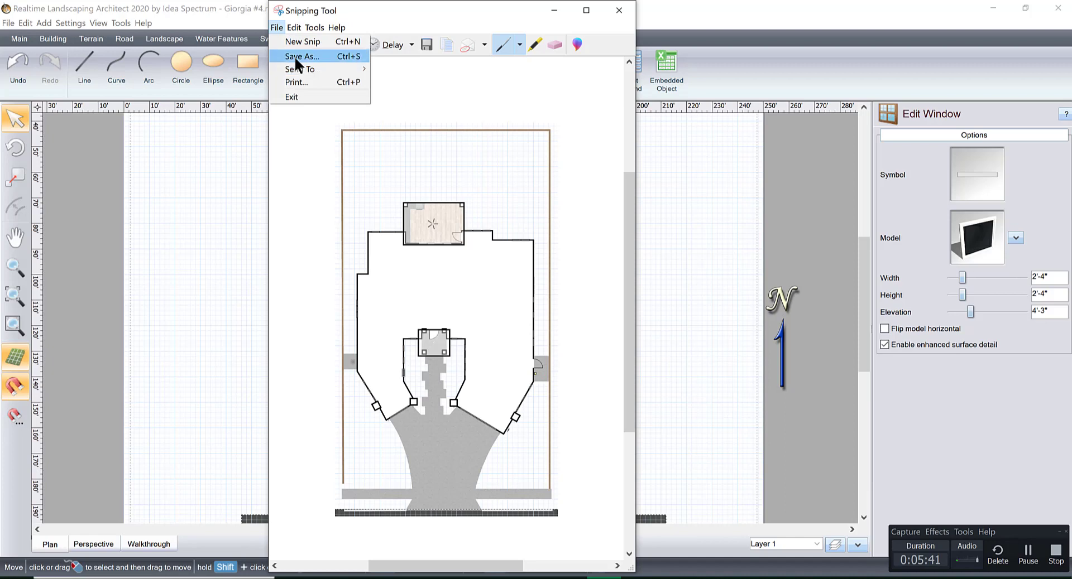
pyautogui.click(297, 53)
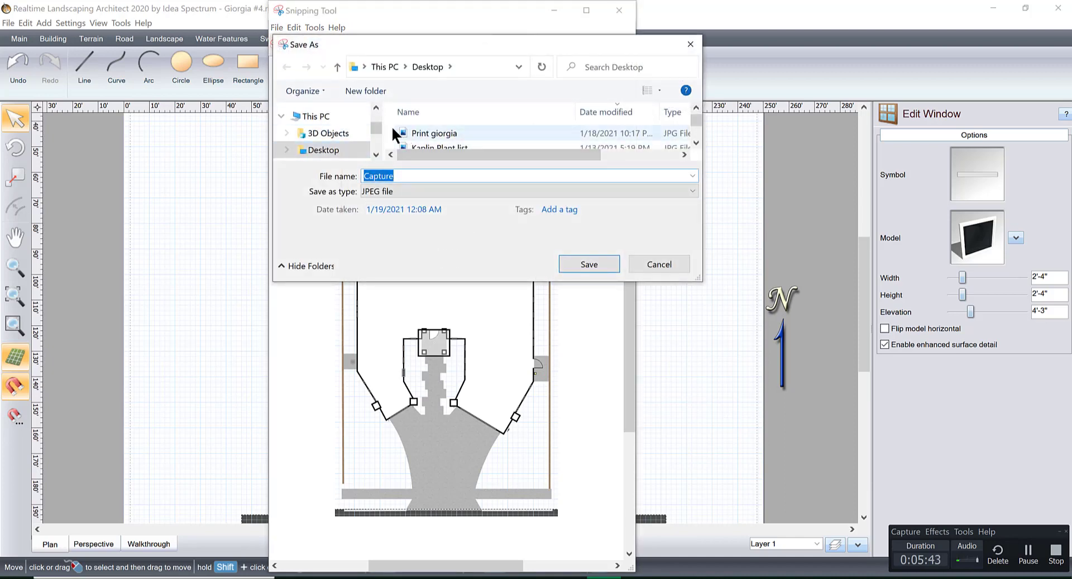
pyautogui.click(690, 44)
pyautogui.click(618, 10)
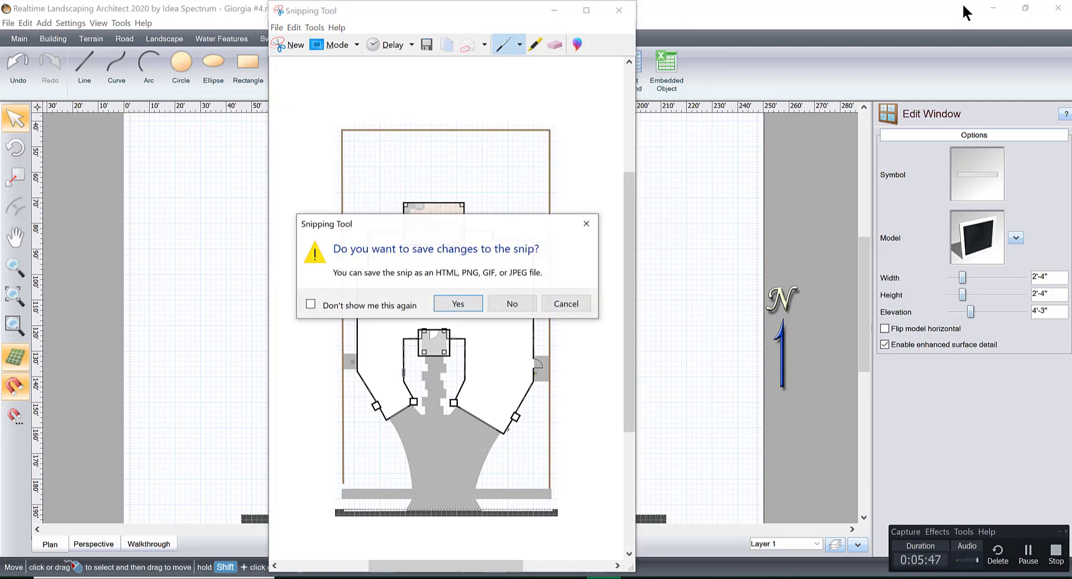
pyautogui.click(496, 306)
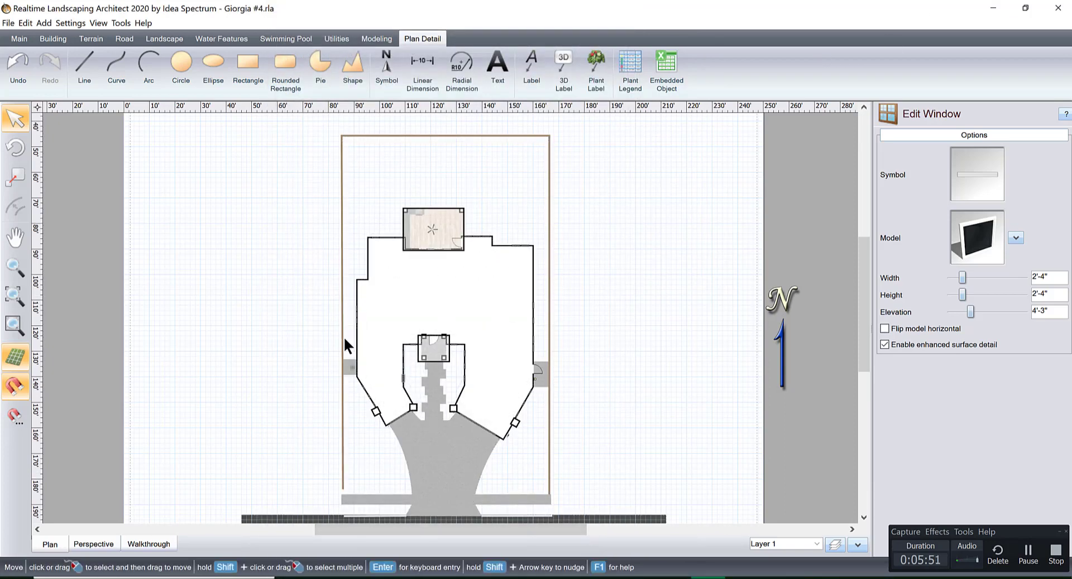
# Select the whole property on the plan, including the house, boundary walls, driveway and street.
pyautogui.scroll(-5, 521, 310)
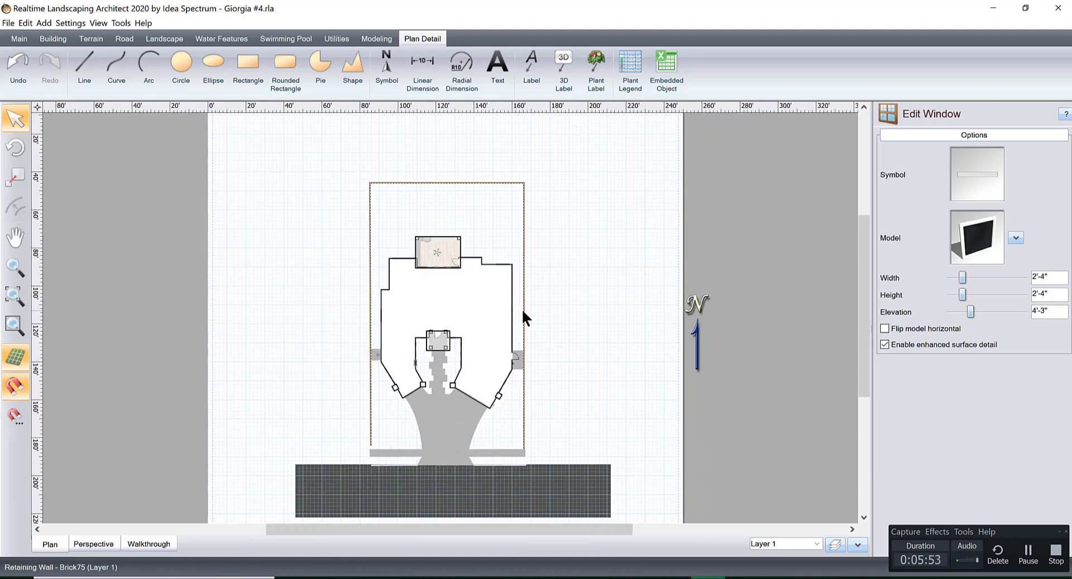
pyautogui.scroll(1, 521, 309)
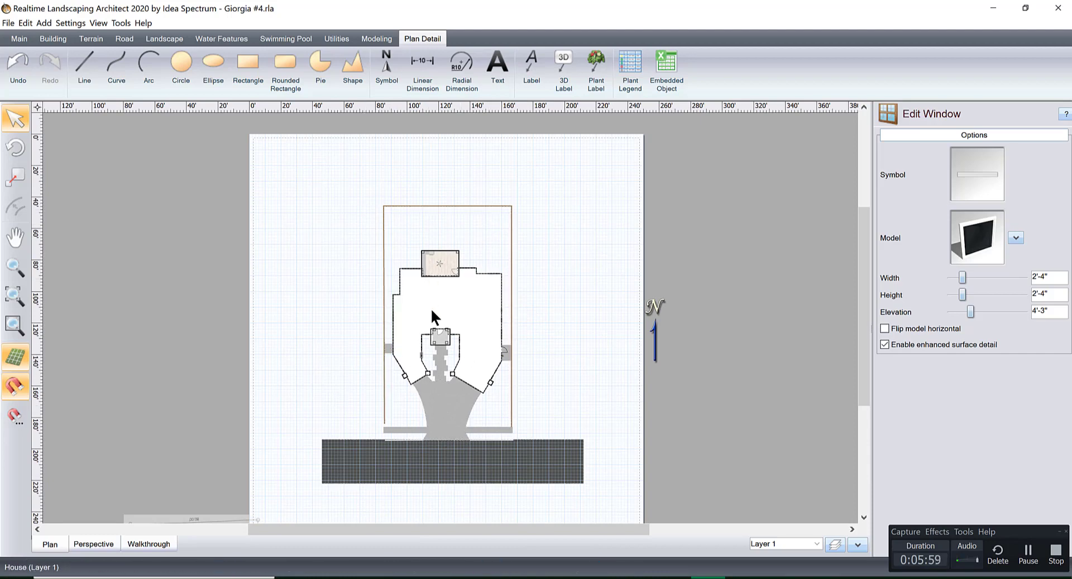
pyautogui.moveTo(315, 147); pyautogui.dragTo(625, 507)
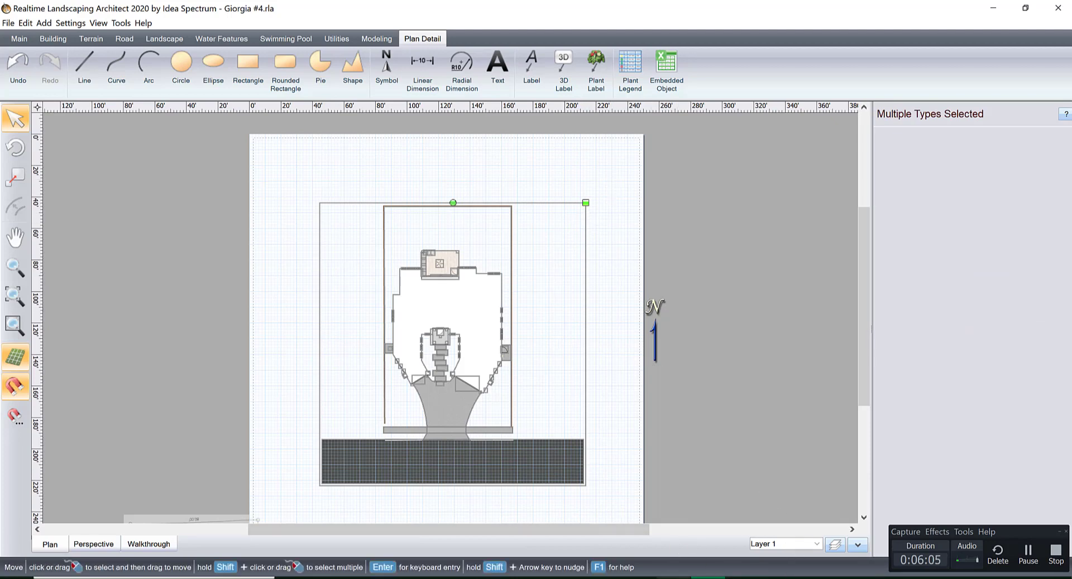
# Switch to priiiintntntn.pdf in Illustrator and shift the linked plan image slightly right on the artboard.
pyautogui.moveTo(673, 578)
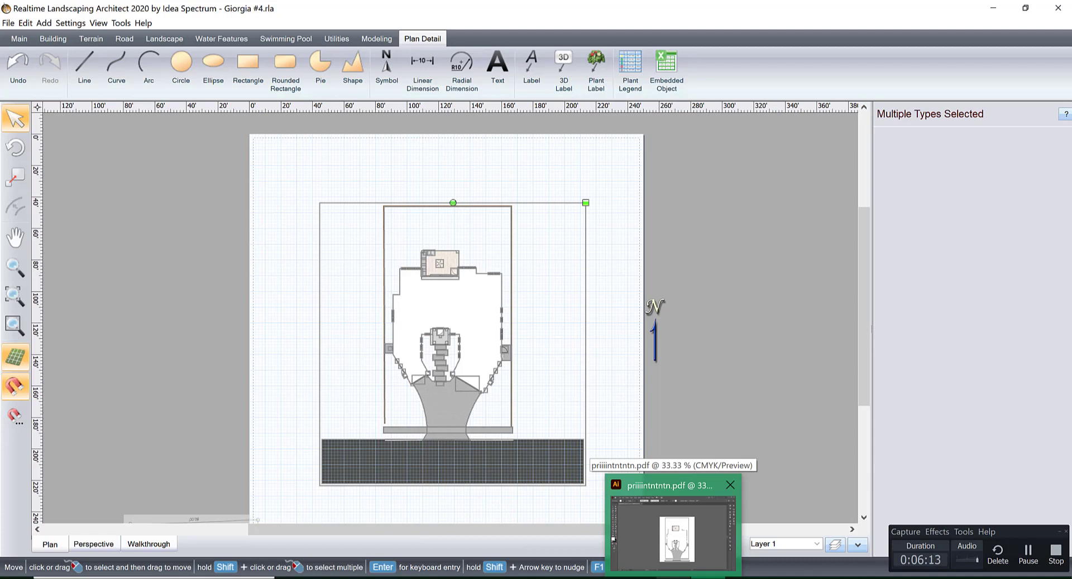
pyautogui.click(672, 530)
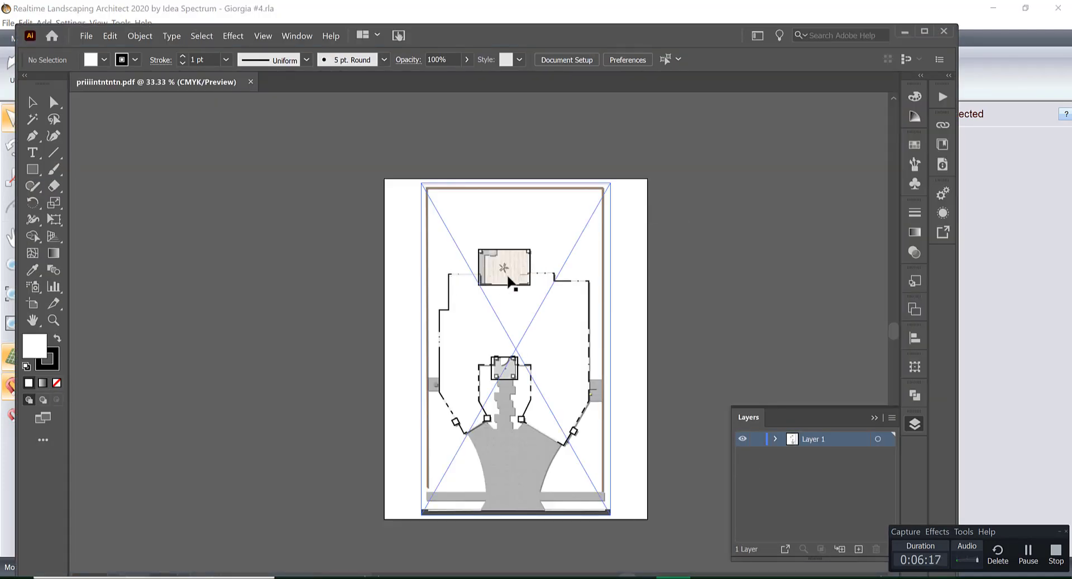
pyautogui.moveTo(508, 277); pyautogui.dragTo(527, 302)
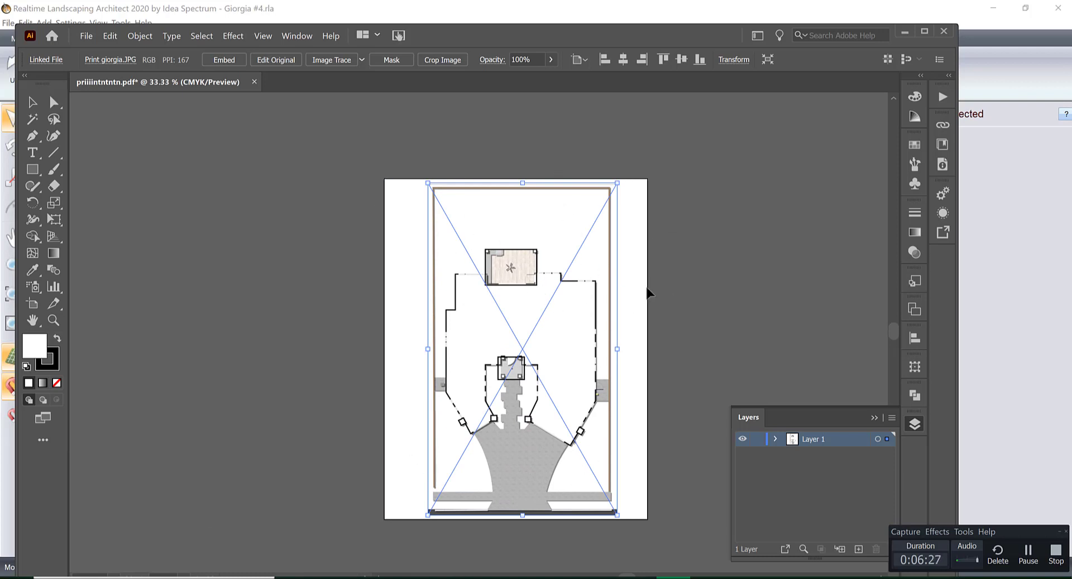
pyautogui.click(680, 264)
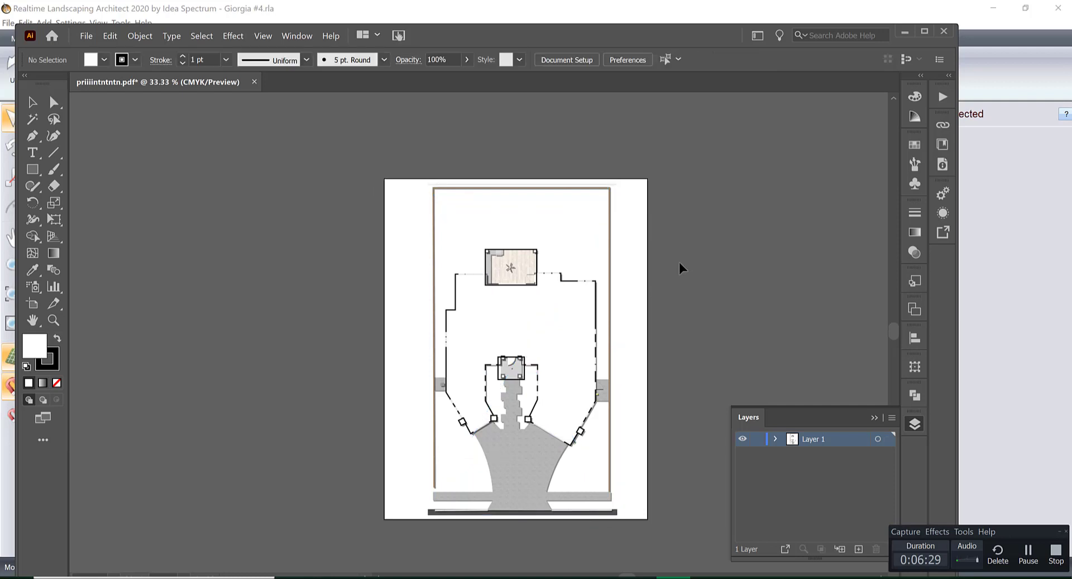
# Enlarge the linked plan image slightly from its upper-right corner, then deselect it.
pyautogui.click(590, 290)
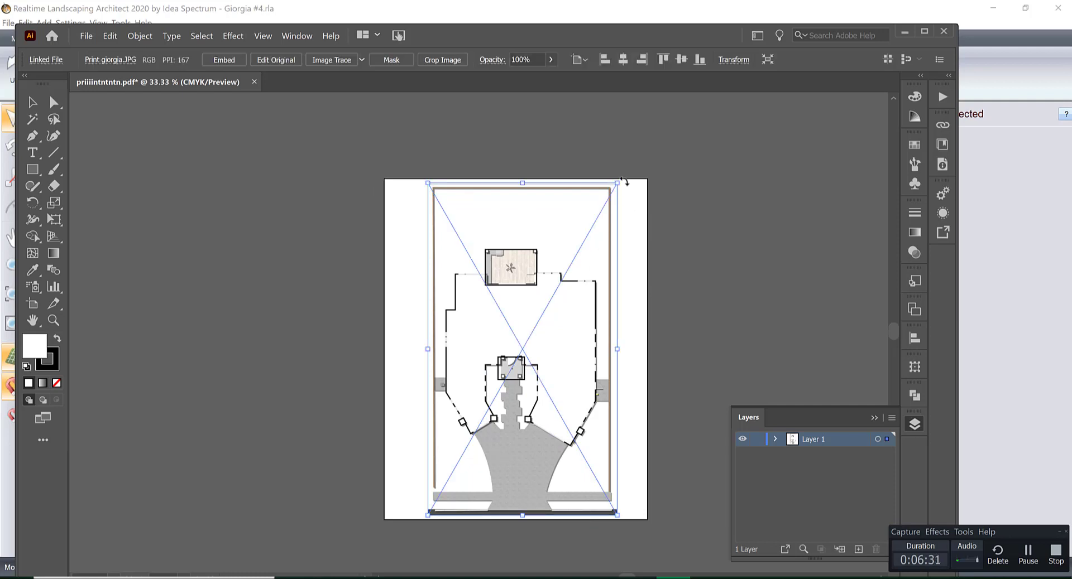
pyautogui.moveTo(618, 184); pyautogui.dragTo(642, 179)
pyautogui.click(696, 234)
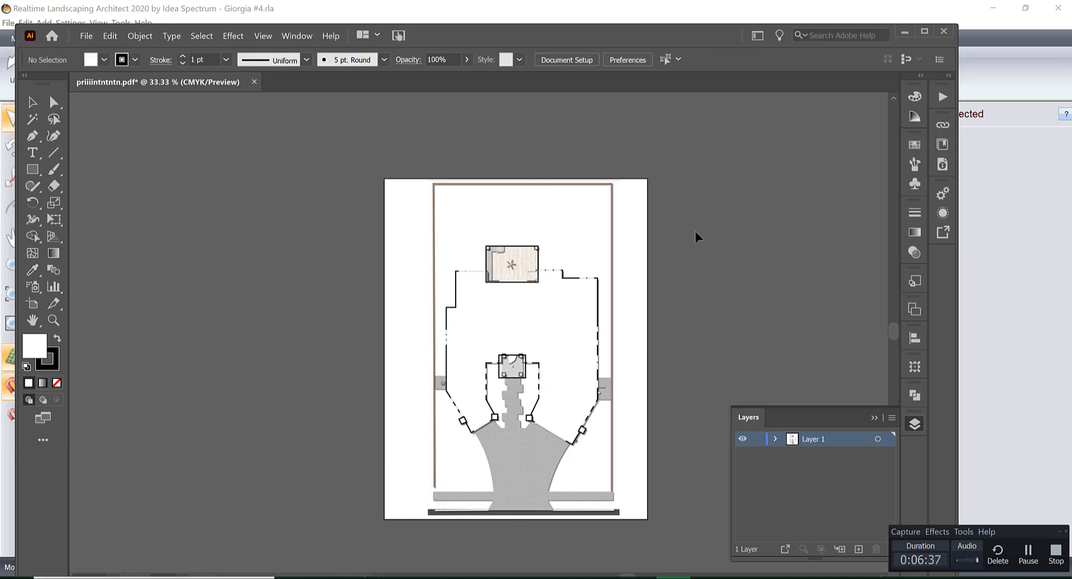
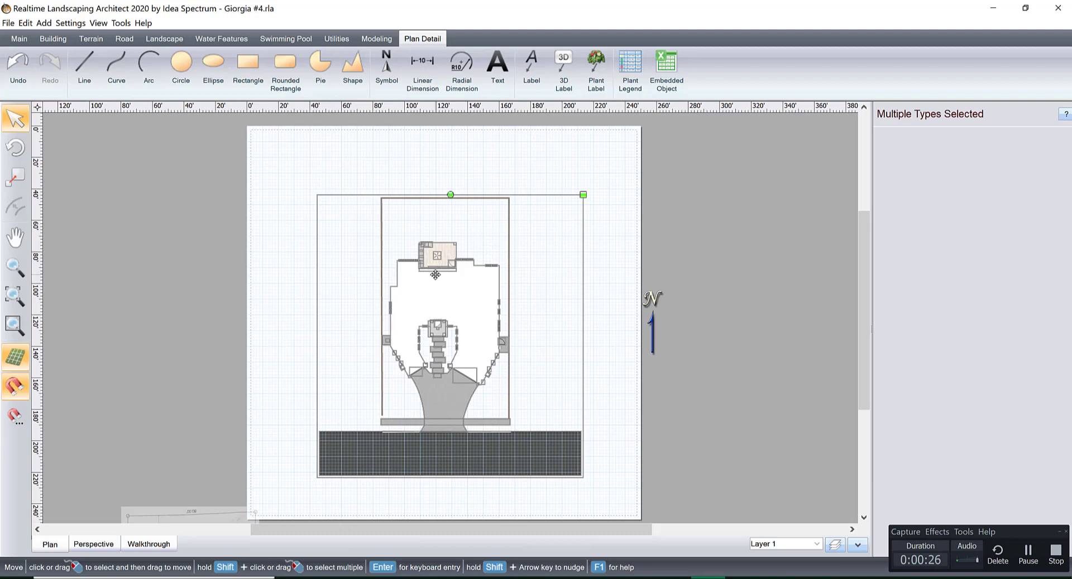
# Look over the property plan, bring up the 3D perspective, clear the selection and examine the rear patio with its outdoor kitchen.
pyautogui.moveTo(441, 270)
pyautogui.mouseDown(button='middle')
pyautogui.moveTo(453, 321)
pyautogui.moveTo(427, 269)
pyautogui.mouseUp(button='middle')
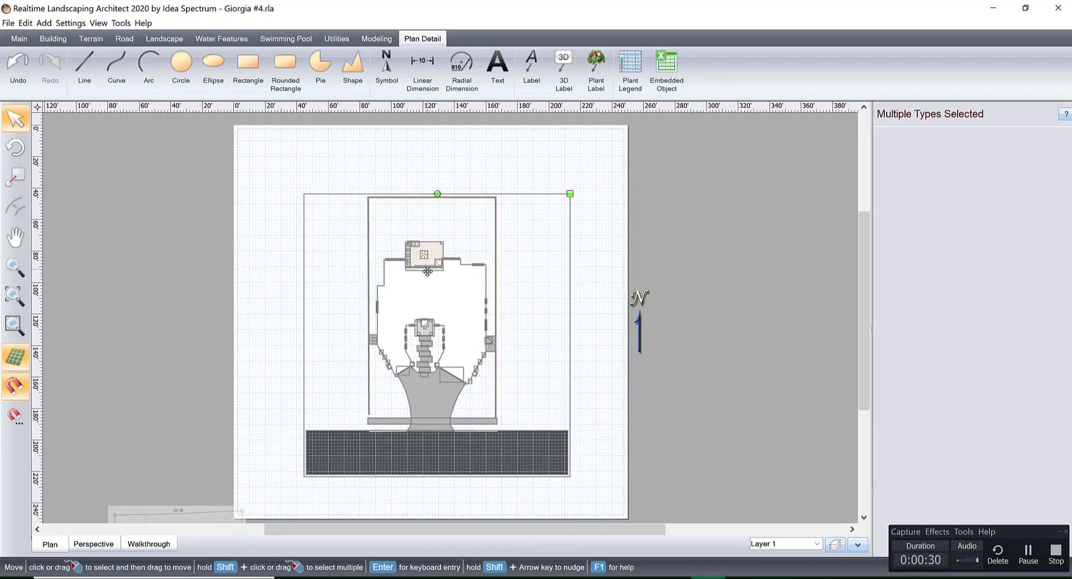
pyautogui.scroll(1, 430, 275)
pyautogui.scroll(1, 430, 275)
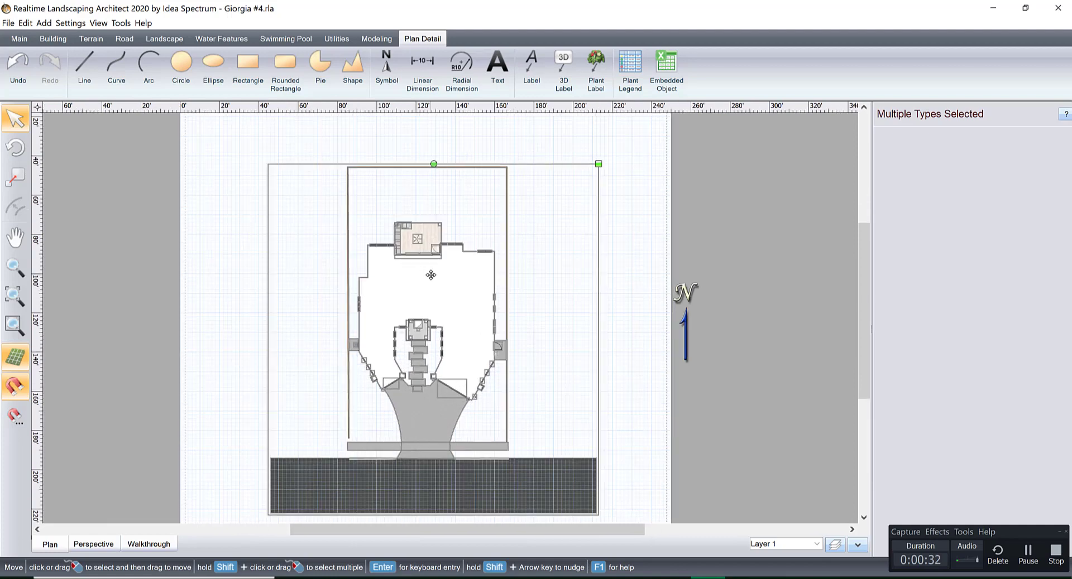
pyautogui.scroll(1, 431, 274)
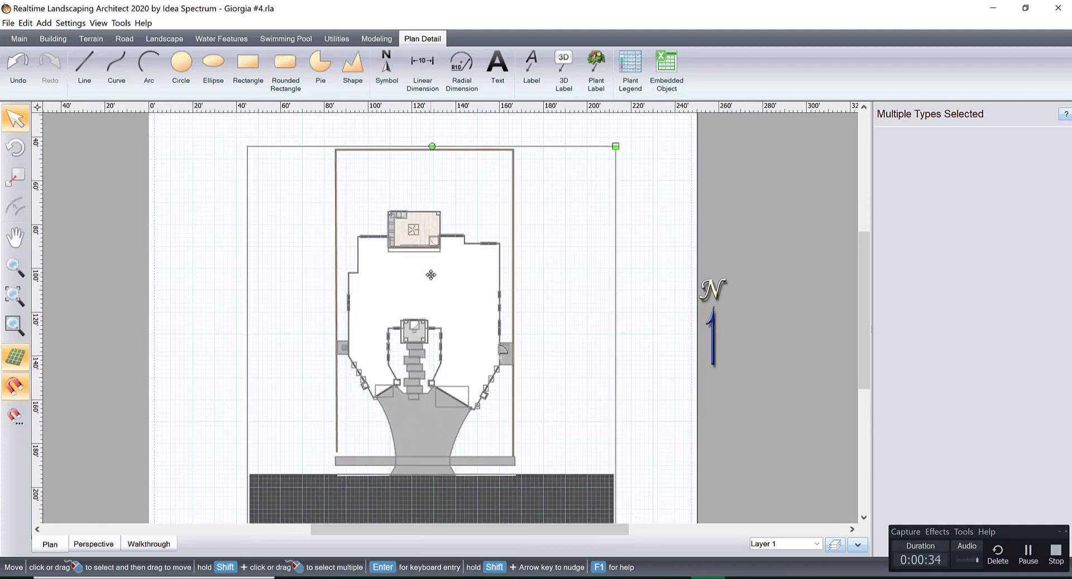
pyautogui.scroll(1, 431, 275)
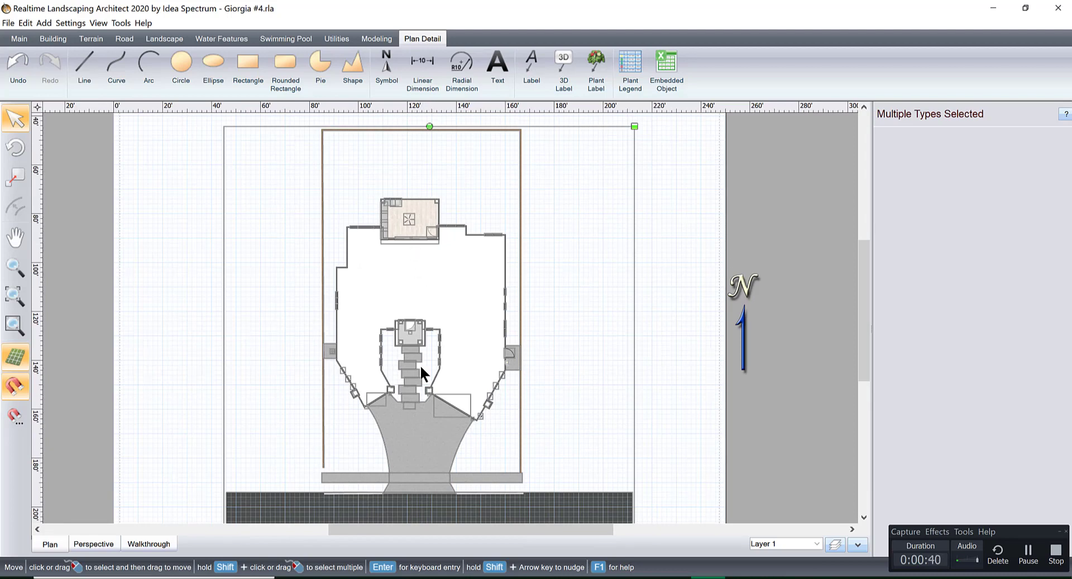
pyautogui.click(93, 545)
pyautogui.moveTo(461, 299); pyautogui.dragTo(436, 281, button='middle')
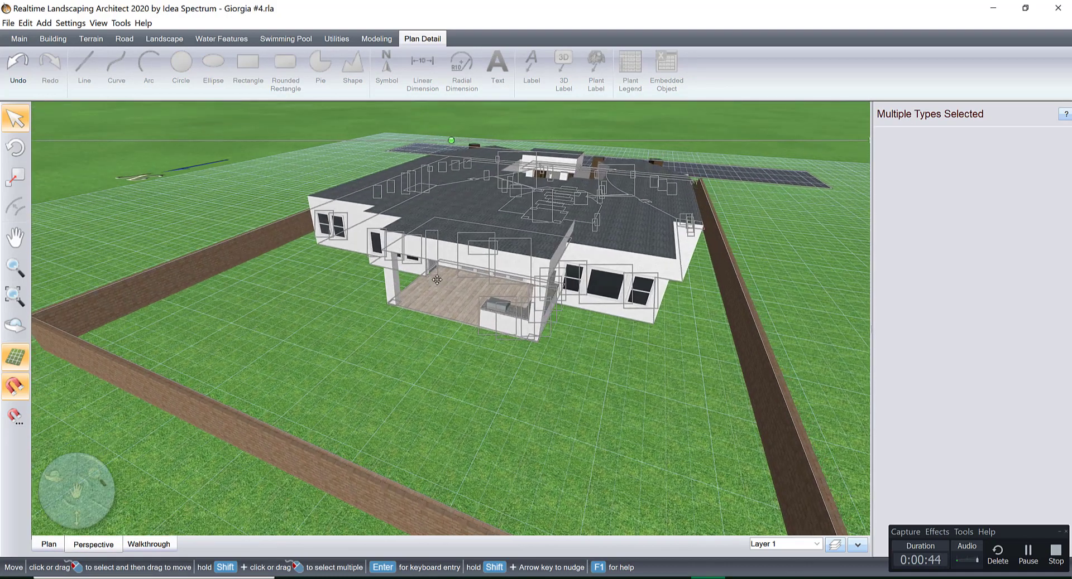
pyautogui.moveTo(527, 277); pyautogui.dragTo(452, 265, button='middle')
pyautogui.click(466, 363)
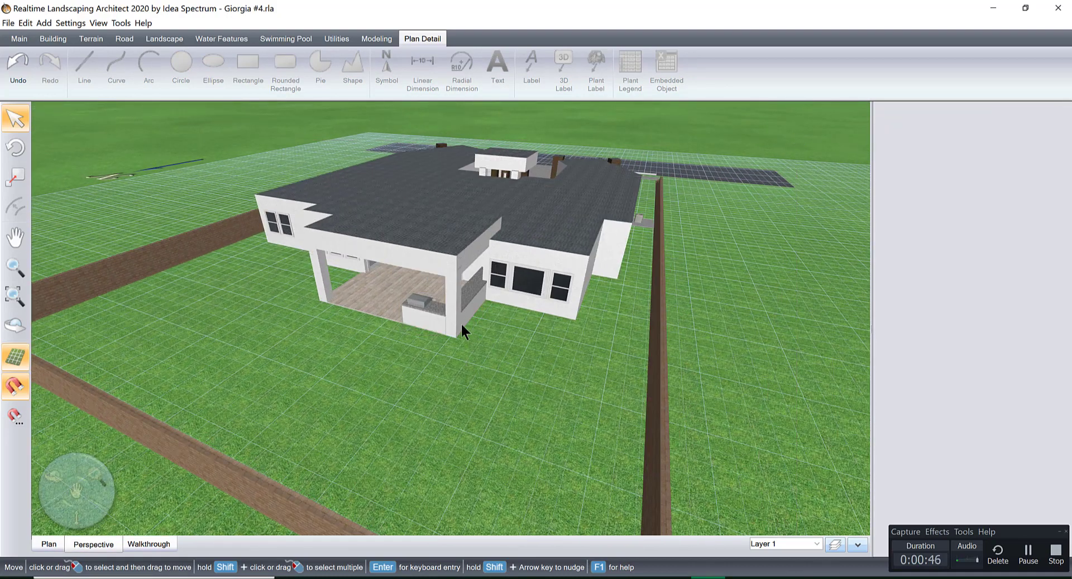
pyautogui.moveTo(461, 330); pyautogui.dragTo(479, 353, button='middle')
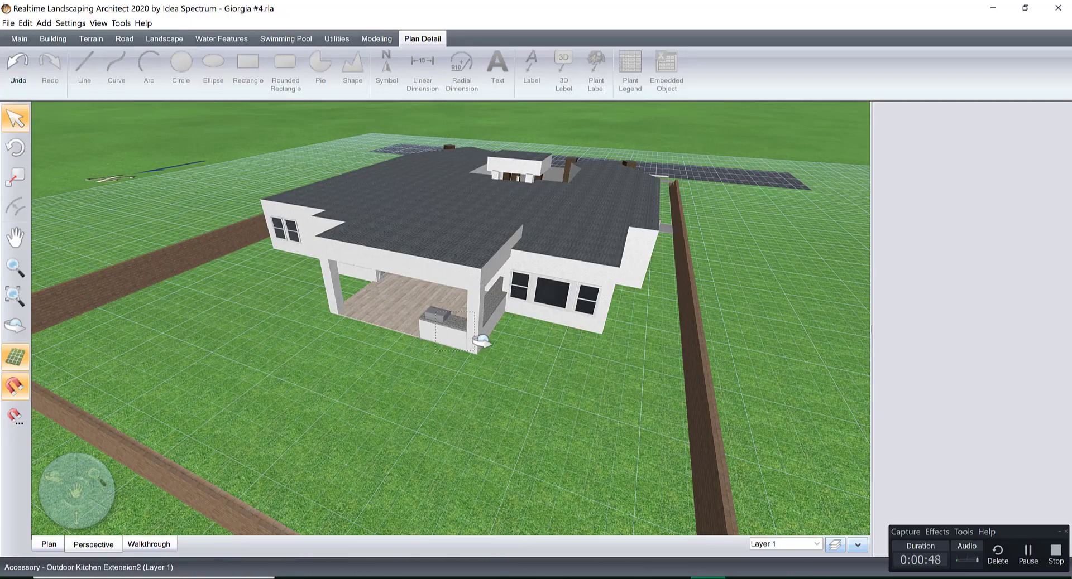
pyautogui.moveTo(479, 340); pyautogui.dragTo(512, 373, button='right')
# Run a full-screen realtime walkthrough with standard camera control to view the covered rear patio, and exit it.
pyautogui.click(150, 545)
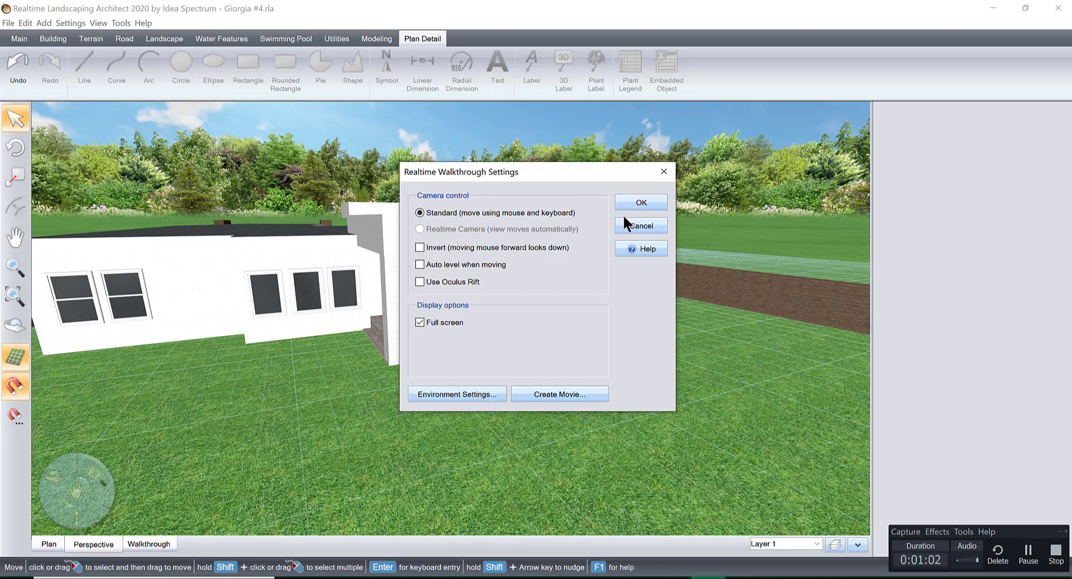
pyautogui.click(638, 207)
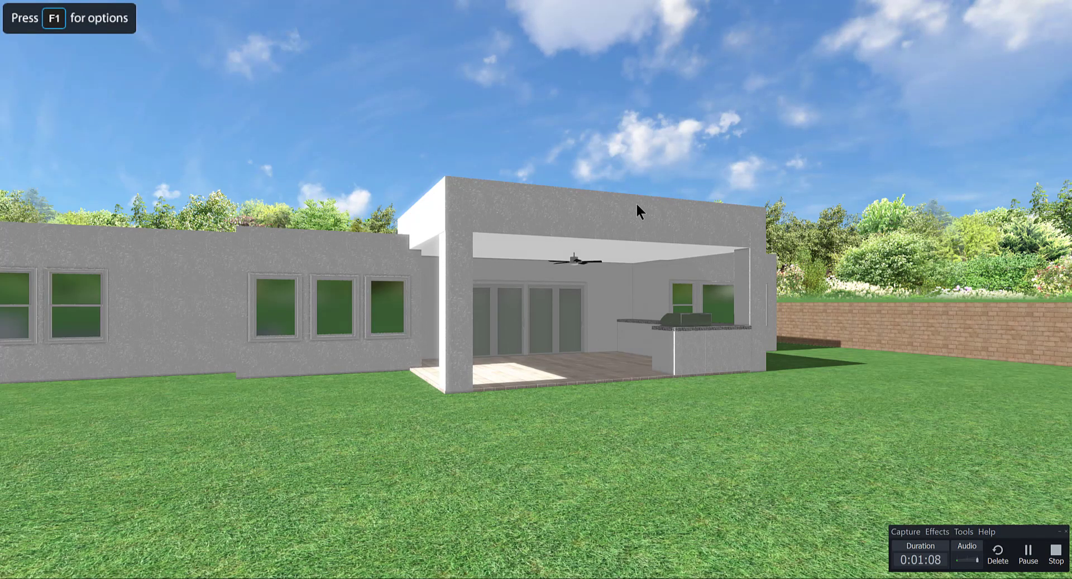
pyautogui.press('Escape')
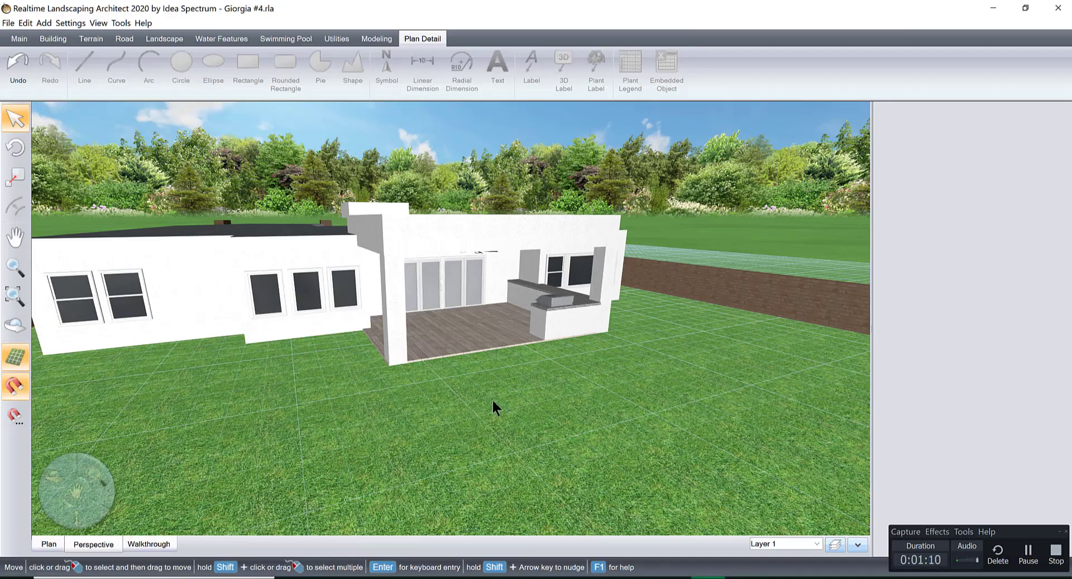
pyautogui.moveTo(493, 407); pyautogui.dragTo(451, 379, button='right')
# Return to the plan view, add a swimming pool from the preset Rectangle shape and place it in the backyard behind the patio.
pyautogui.click(48, 544)
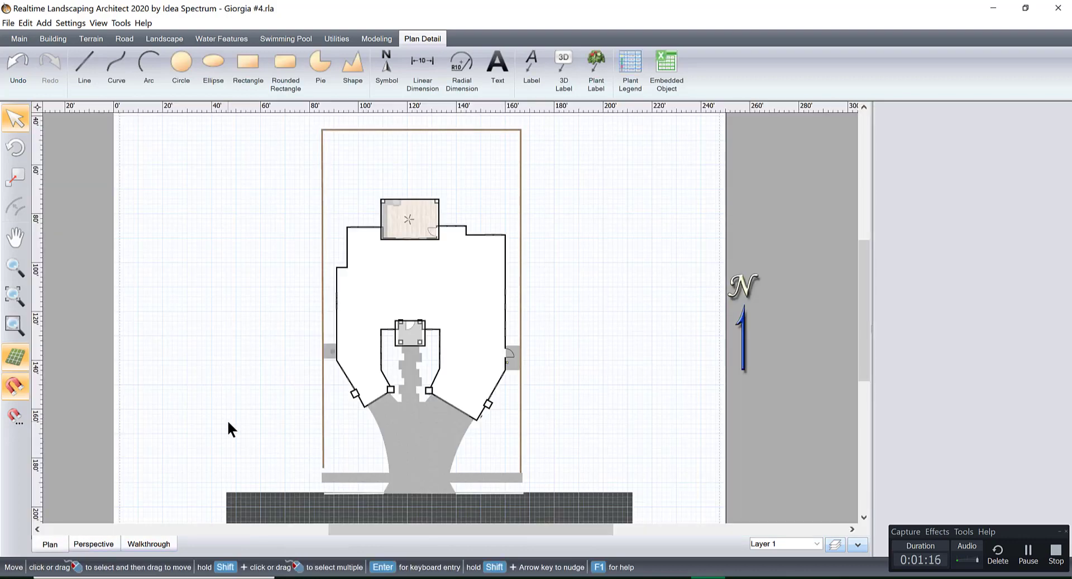
pyautogui.scroll(4, 470, 253)
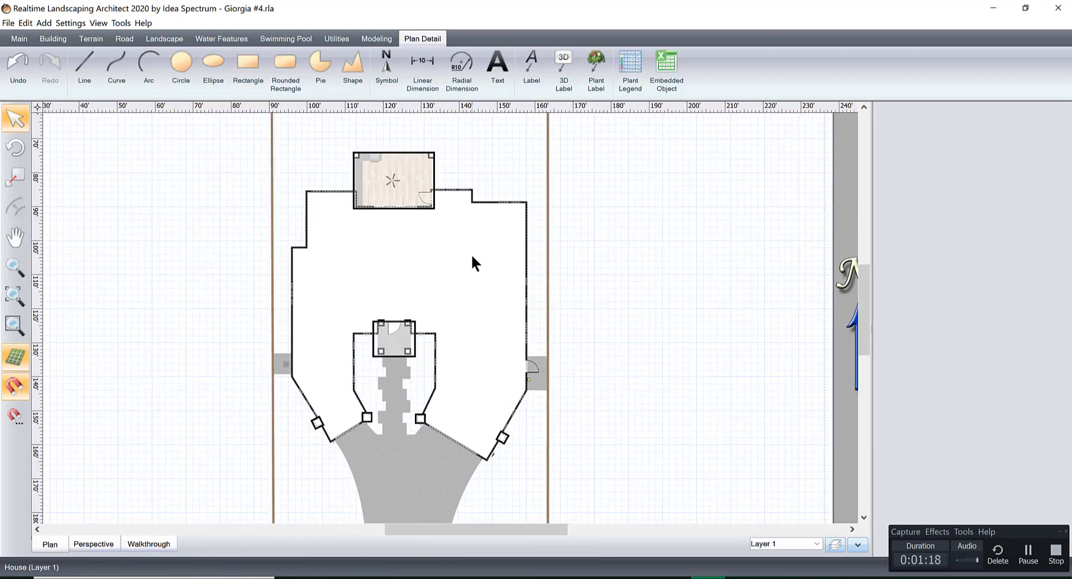
pyautogui.moveTo(479, 269); pyautogui.dragTo(522, 457, button='middle')
pyautogui.scroll(6, 512, 397)
pyautogui.scroll(6, 522, 466)
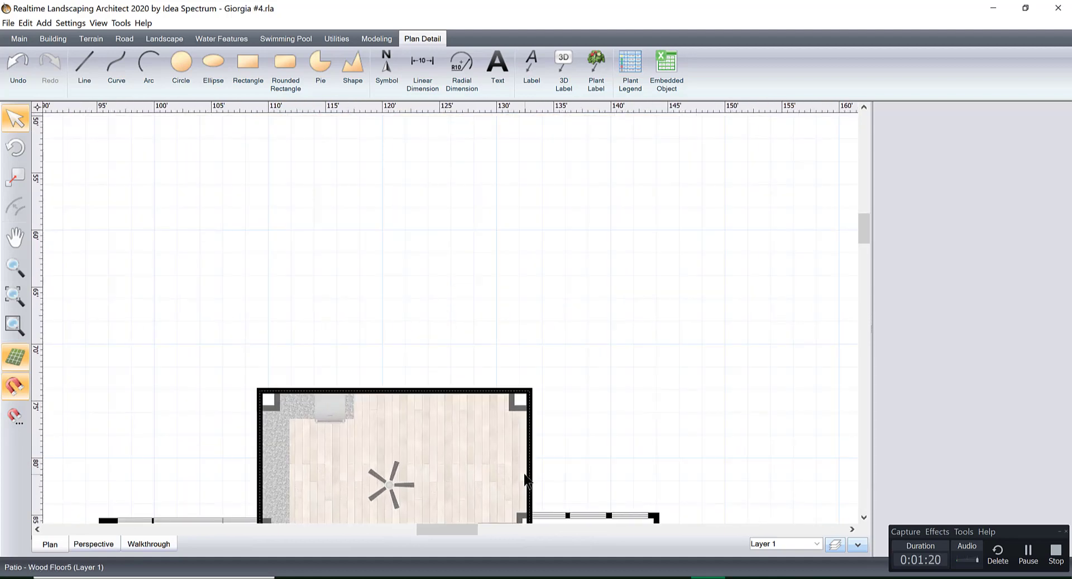
pyautogui.scroll(-1, 533, 439)
pyautogui.scroll(-1, 544, 407)
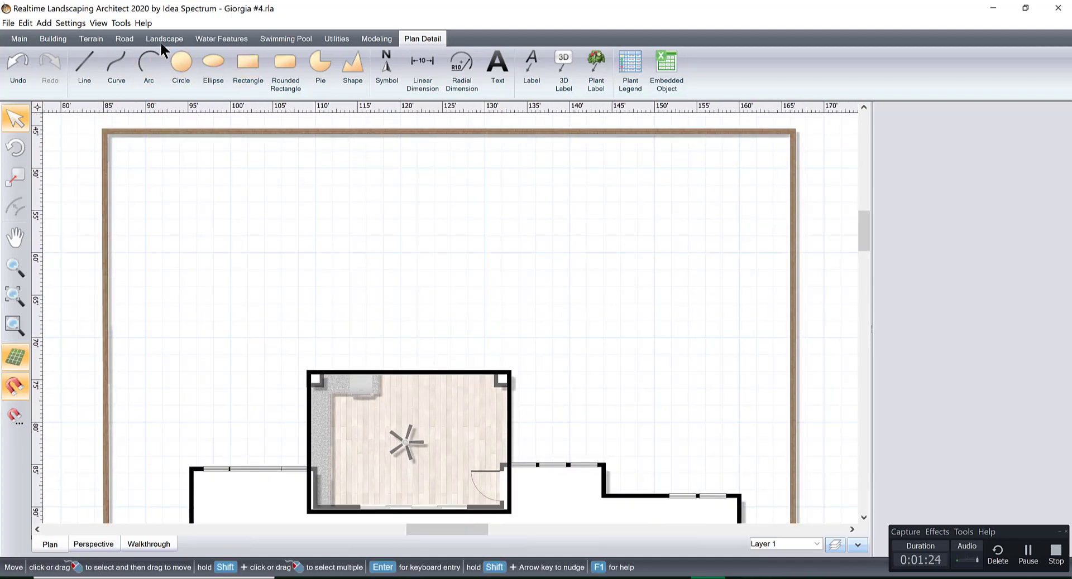
pyautogui.click(299, 37)
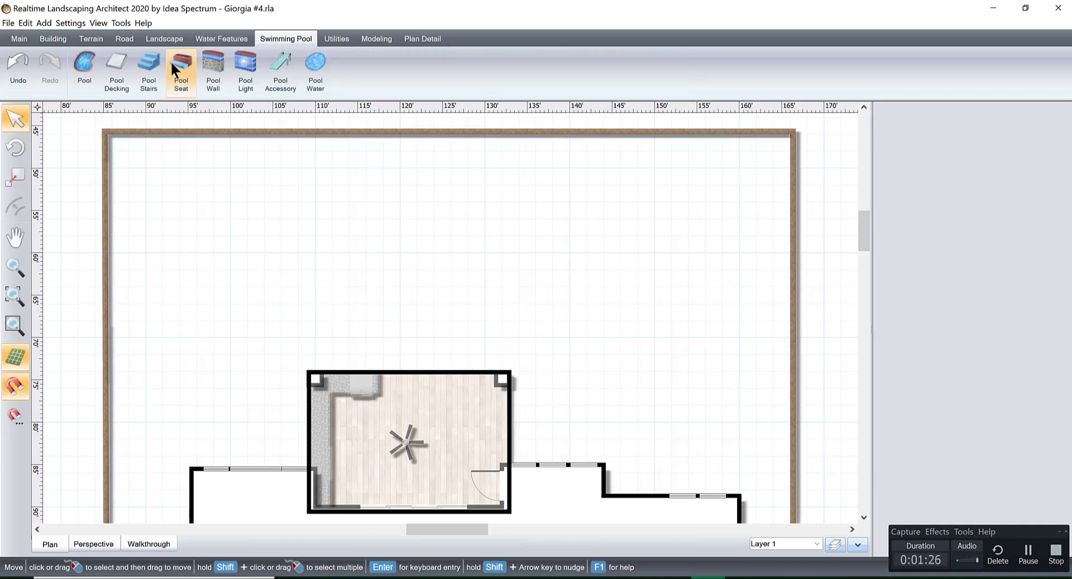
pyautogui.click(87, 61)
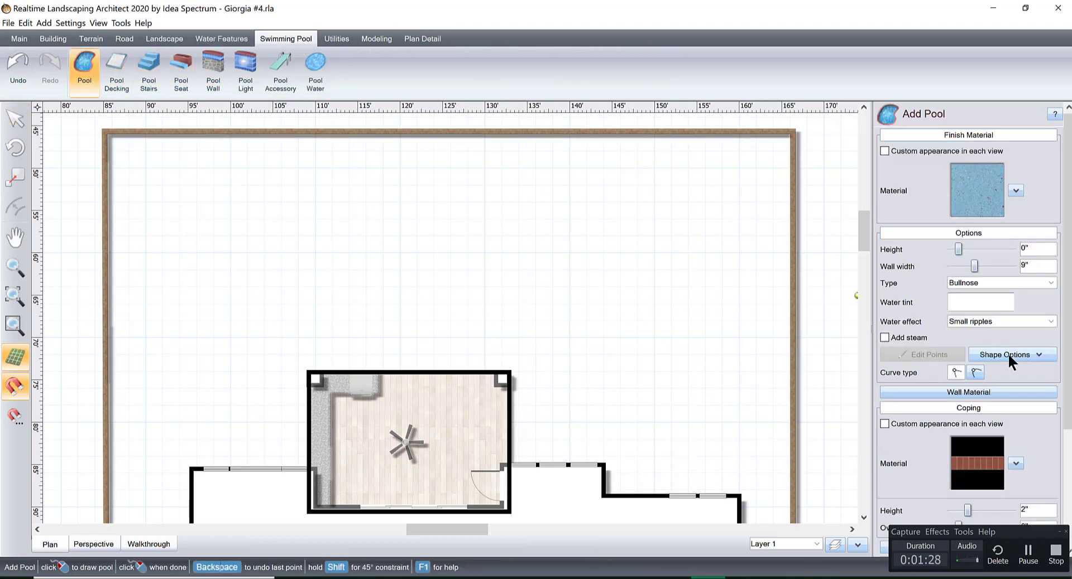
pyautogui.click(1007, 353)
pyautogui.click(1003, 364)
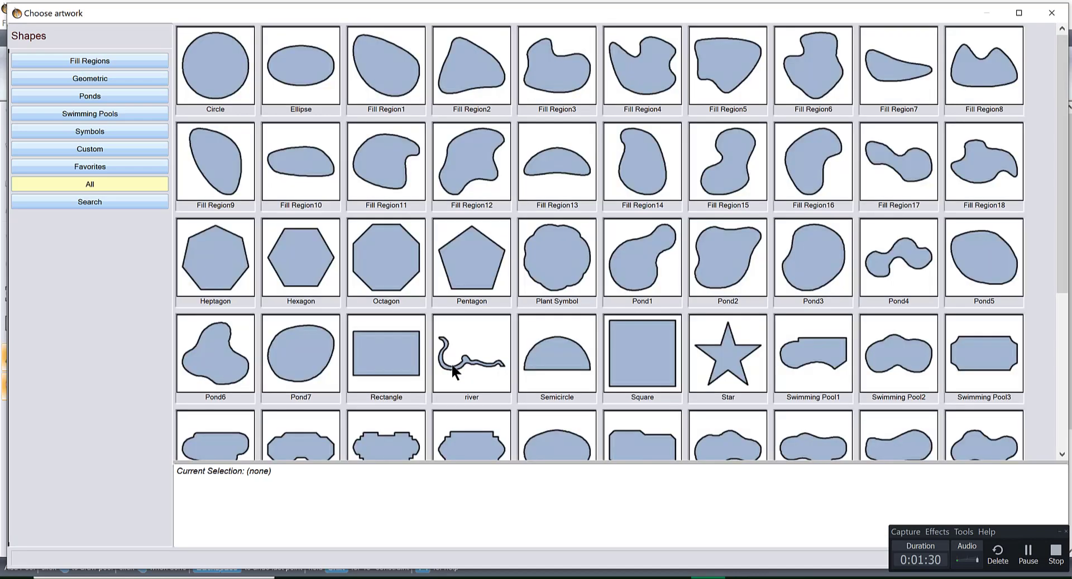
pyautogui.doubleClick(367, 339)
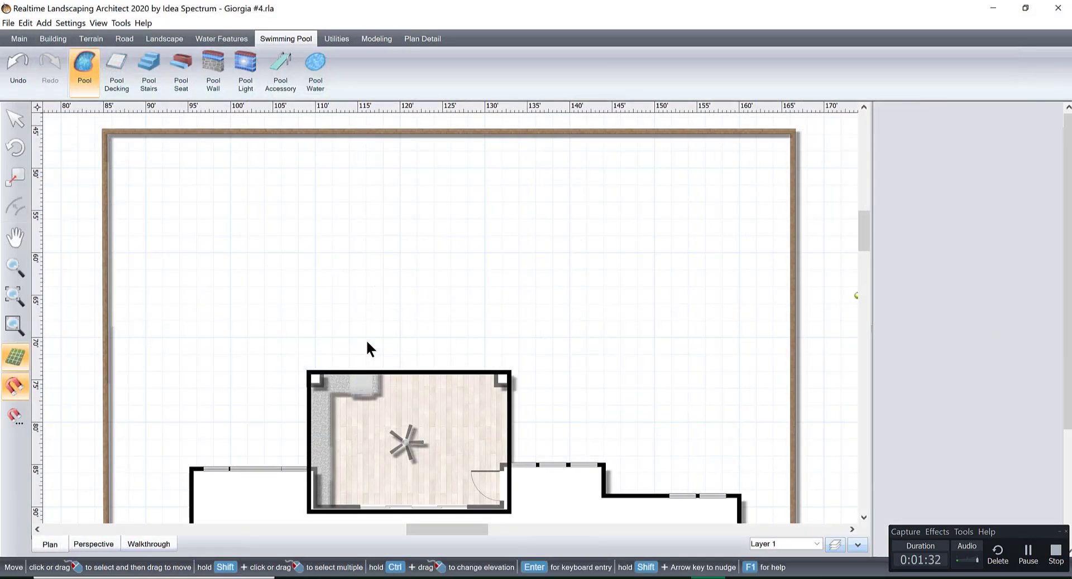
pyautogui.moveTo(461, 289); pyautogui.dragTo(381, 233)
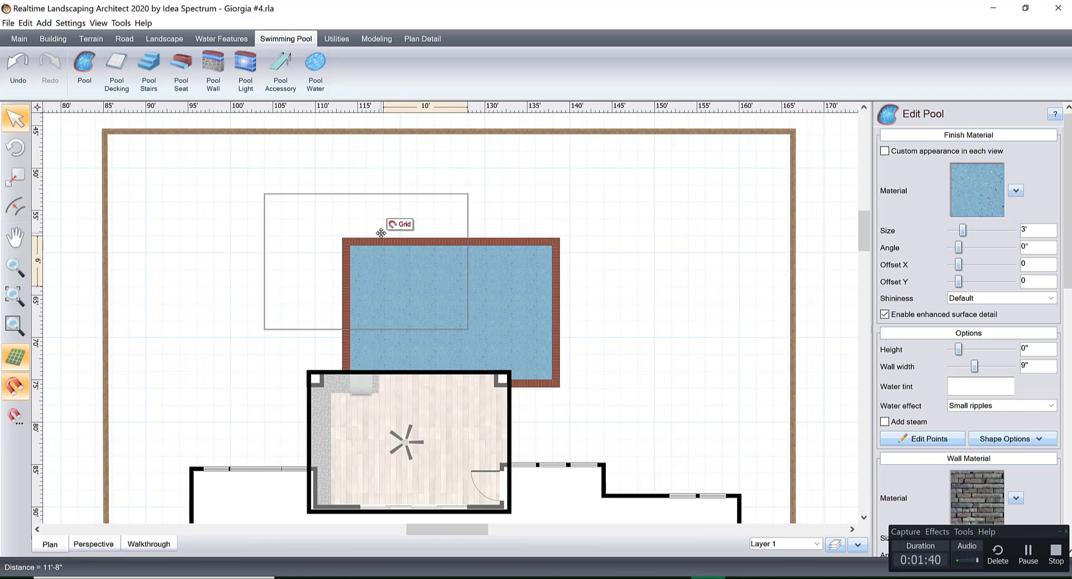
pyautogui.moveTo(381, 232); pyautogui.dragTo(388, 246)
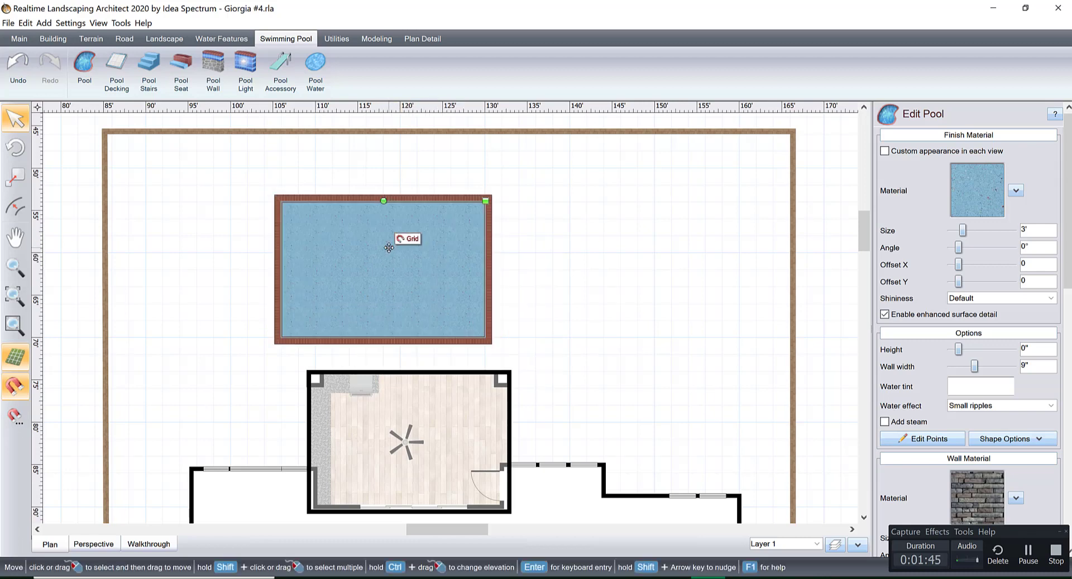
# Edit the pool's points, moving both short sides outward to make the pool 40' long and 16' wide.
pyautogui.click(918, 438)
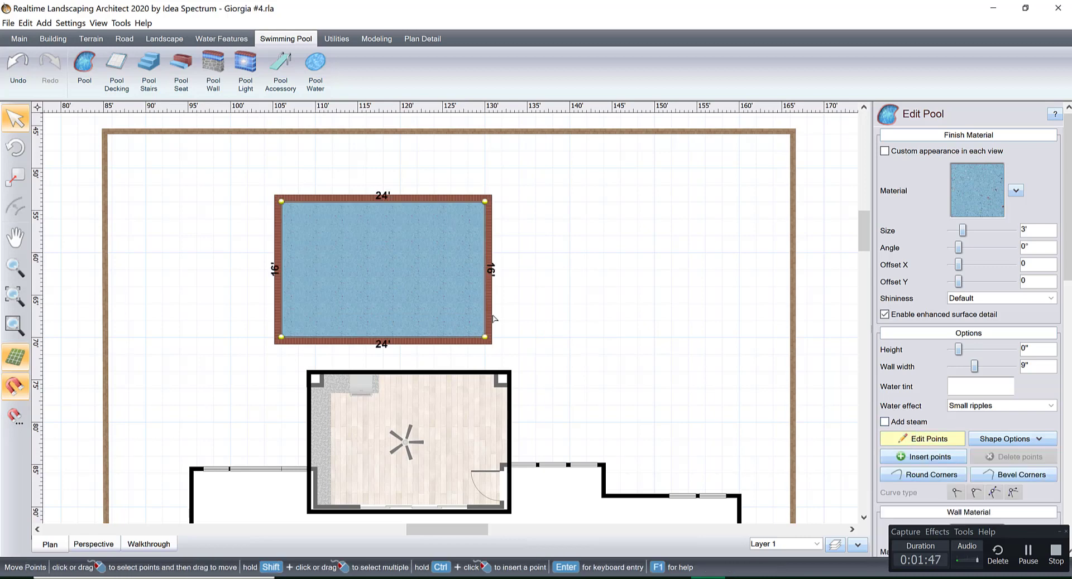
pyautogui.click(484, 241)
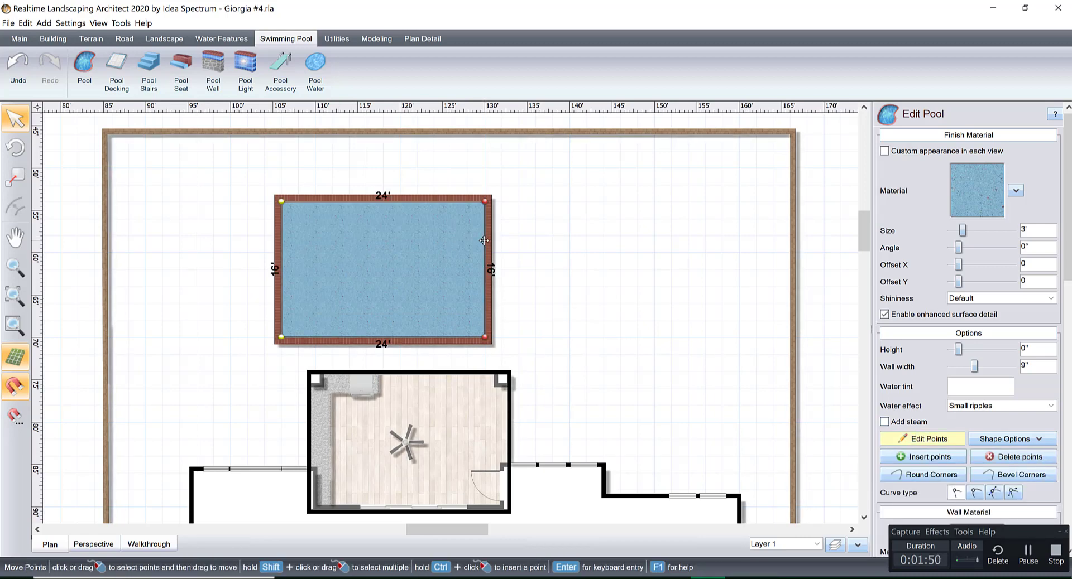
pyautogui.moveTo(483, 240); pyautogui.dragTo(550, 240)
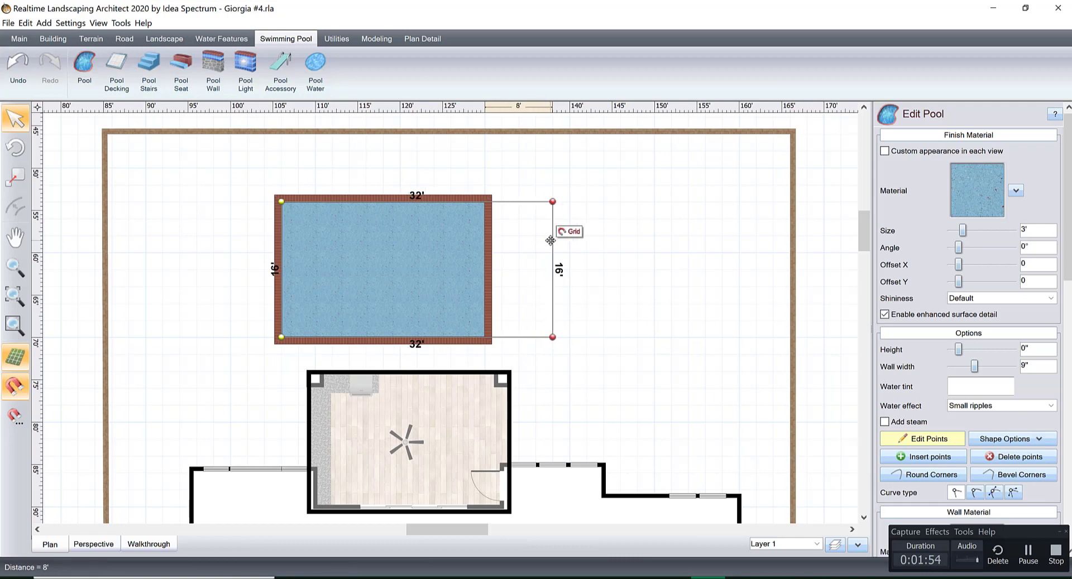
pyautogui.moveTo(551, 241); pyautogui.dragTo(569, 240)
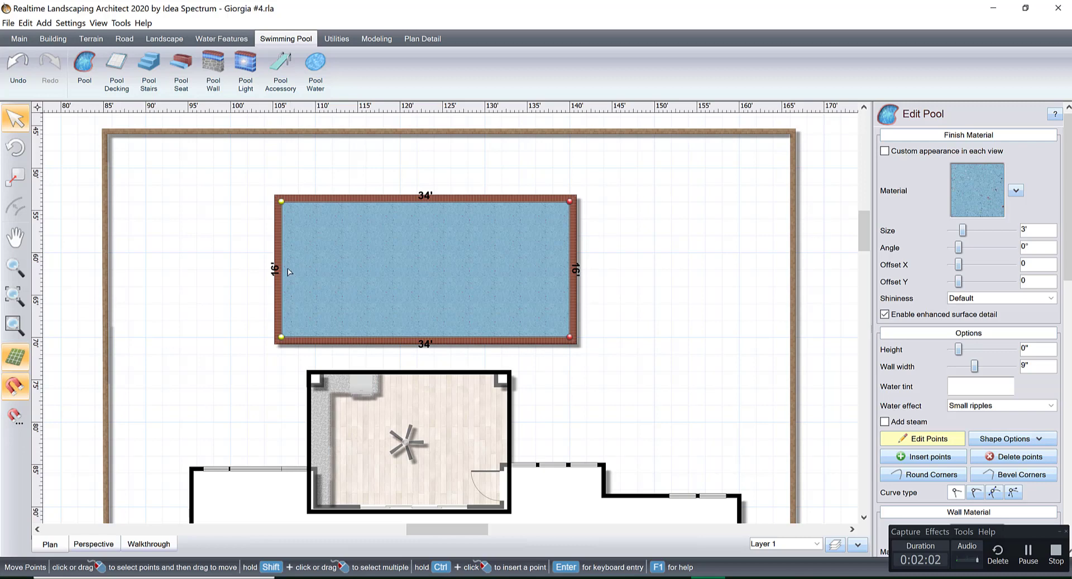
pyautogui.moveTo(281, 253); pyautogui.dragTo(226, 257)
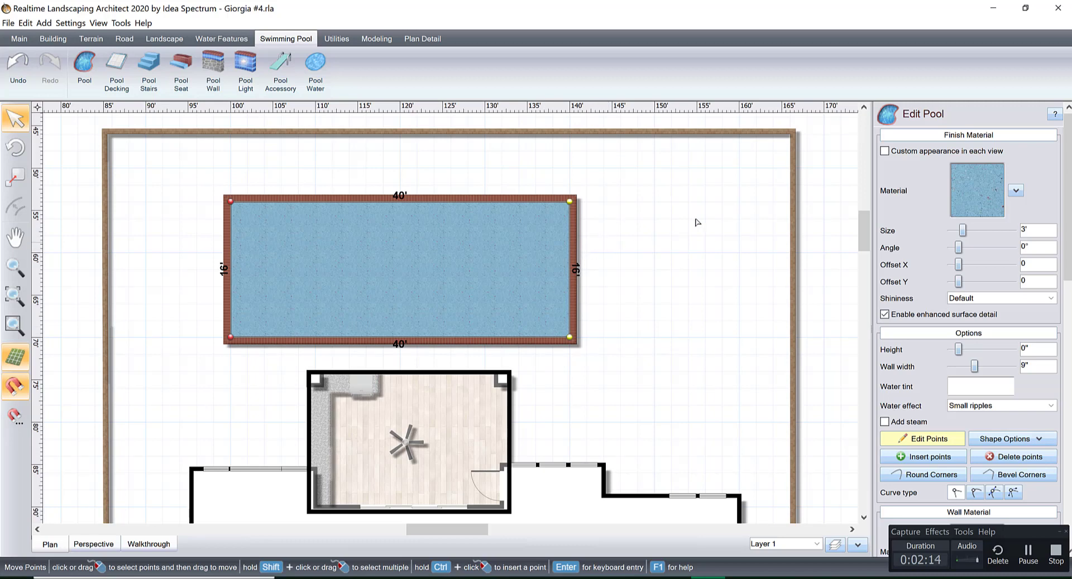
# Examine the pool's size and position between the rear boundary wall and the covered patio.
pyautogui.scroll(2, 478, 278)
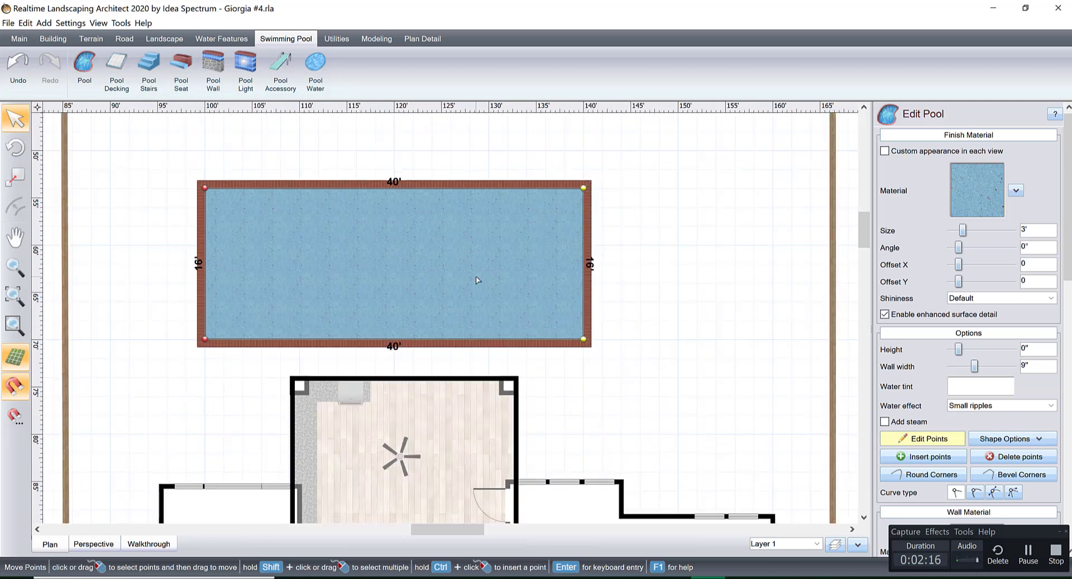
pyautogui.scroll(1, 394, 295)
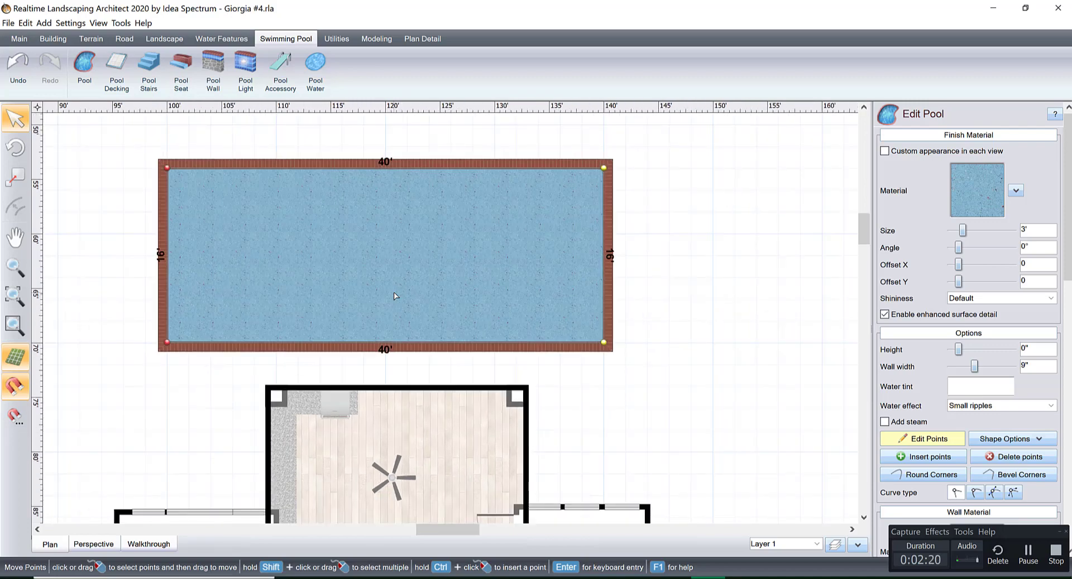
pyautogui.scroll(3, 382, 279)
pyautogui.scroll(-3, 383, 280)
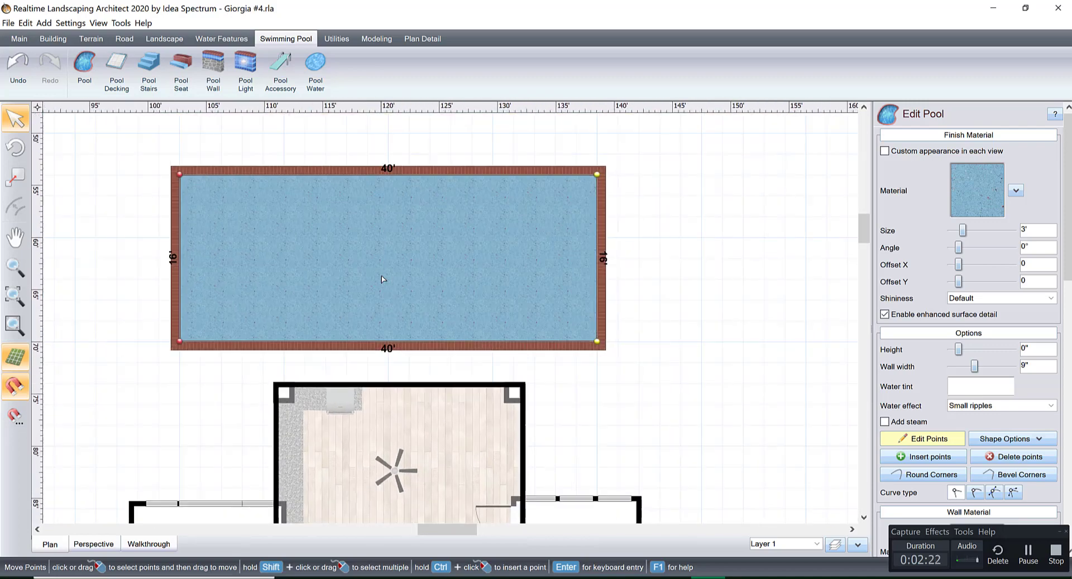
pyautogui.scroll(3, 383, 280)
pyautogui.scroll(-3, 383, 279)
pyautogui.scroll(2, 383, 279)
pyautogui.scroll(-1, 383, 279)
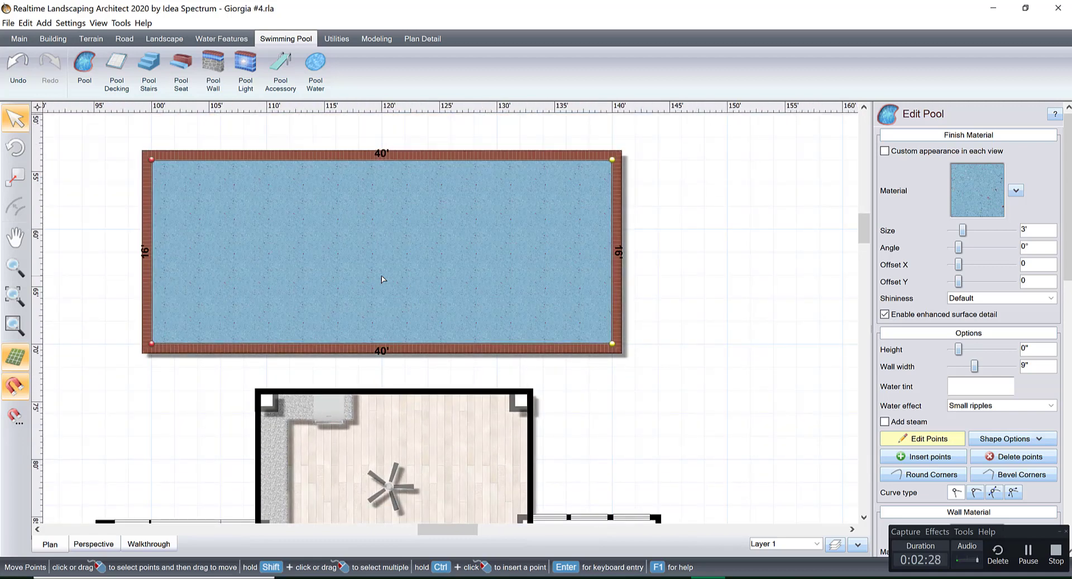
pyautogui.scroll(-1, 383, 280)
pyautogui.scroll(1, 383, 280)
pyautogui.scroll(-3, 385, 285)
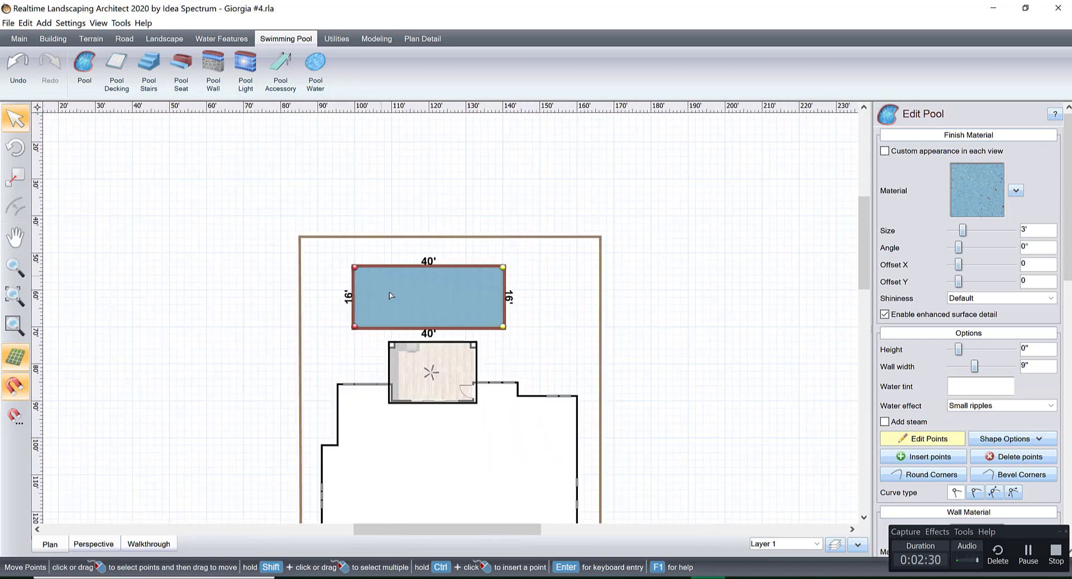
pyautogui.scroll(4, 391, 296)
pyautogui.moveTo(423, 315); pyautogui.dragTo(447, 292, button='middle')
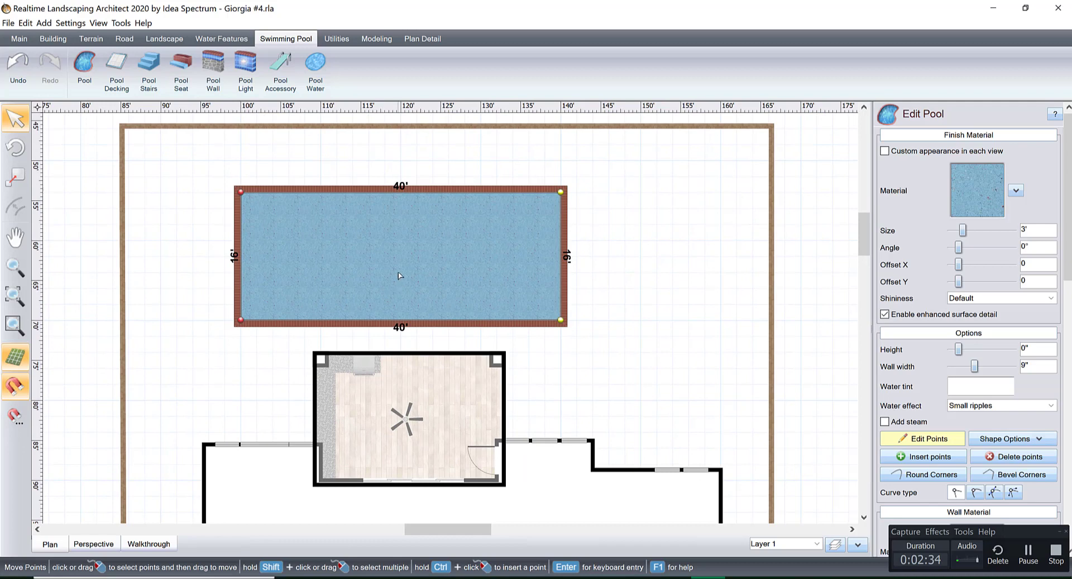
pyautogui.moveTo(330, 258); pyautogui.dragTo(398, 322, button='middle')
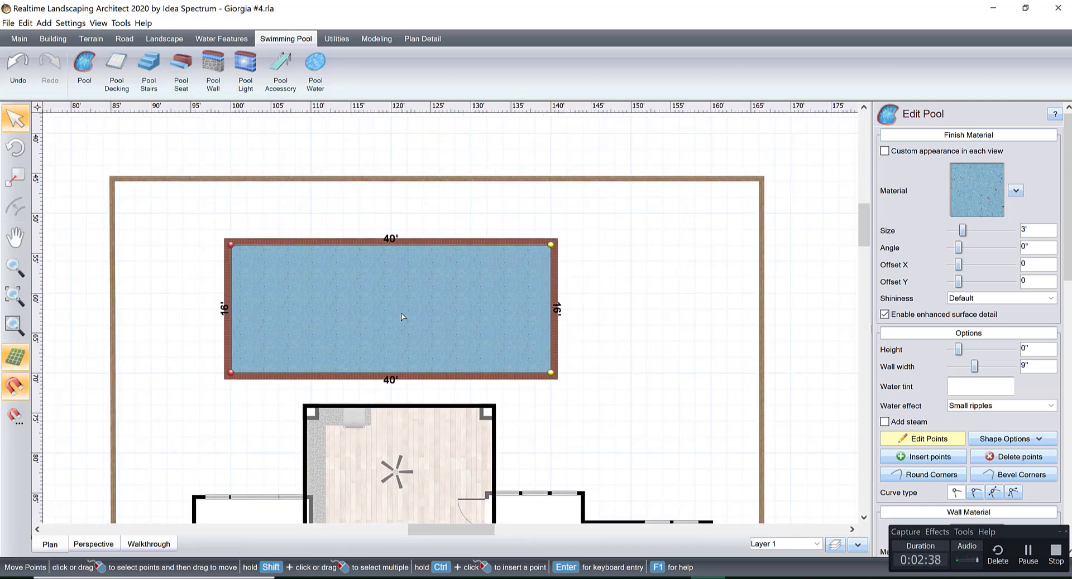
# Examine the brick coping closely at the pool's upper-right corner.
pyautogui.scroll(8, 413, 314)
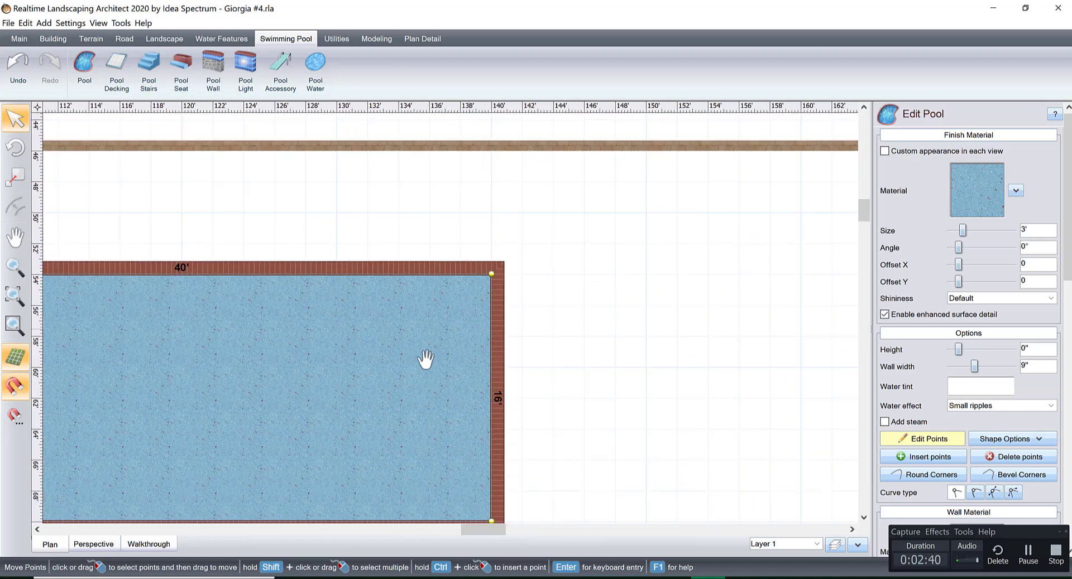
pyautogui.scroll(1, 420, 337)
pyautogui.moveTo(420, 334); pyautogui.dragTo(427, 346, button='middle')
pyautogui.scroll(1, 447, 339)
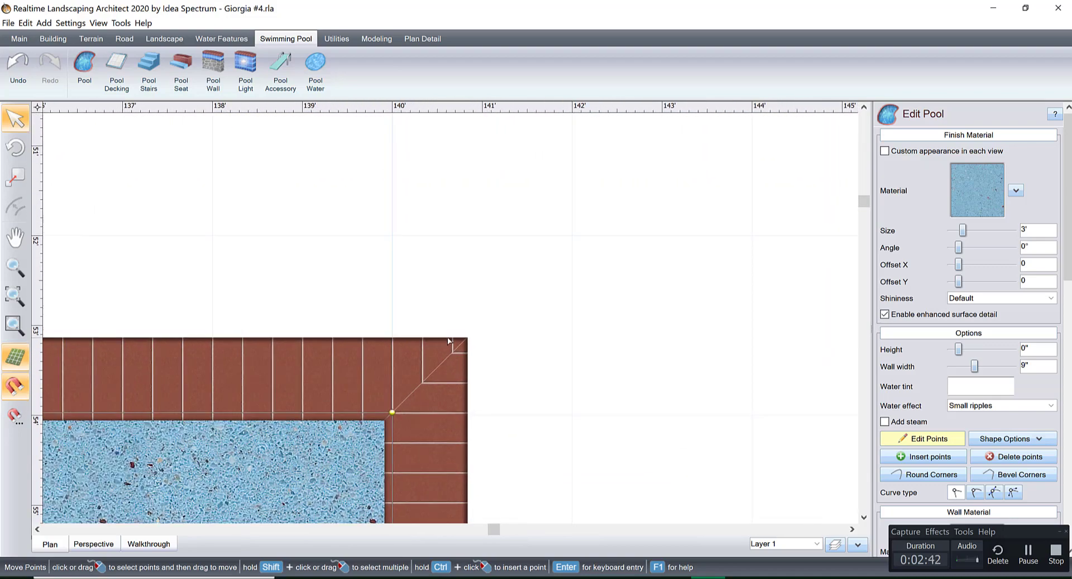
pyautogui.scroll(2, 447, 340)
pyautogui.moveTo(429, 403)
pyautogui.mouseDown(button='middle')
pyautogui.moveTo(485, 346)
pyautogui.moveTo(425, 384)
pyautogui.mouseUp(button='middle')
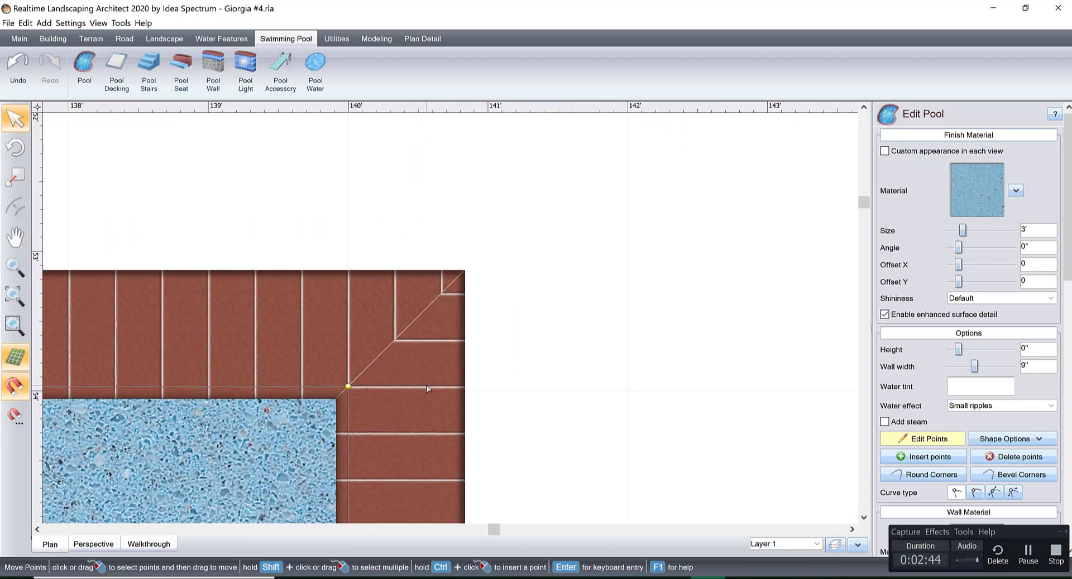
# Change the pool's coping material to the Black tile coping.
pyautogui.scroll(-9, 426, 385)
pyautogui.scroll(-4, 428, 385)
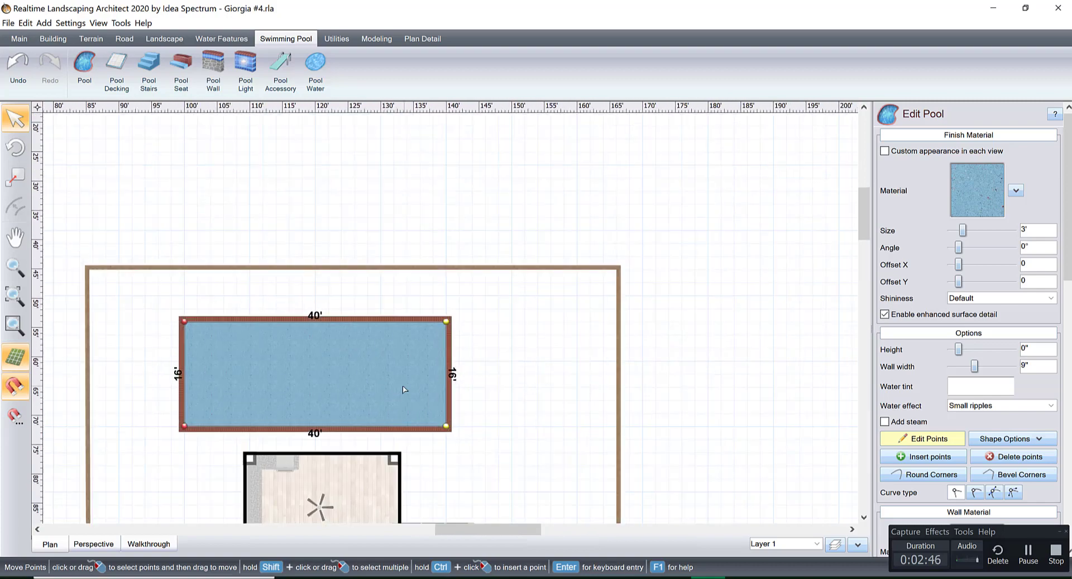
pyautogui.scroll(1, 437, 332)
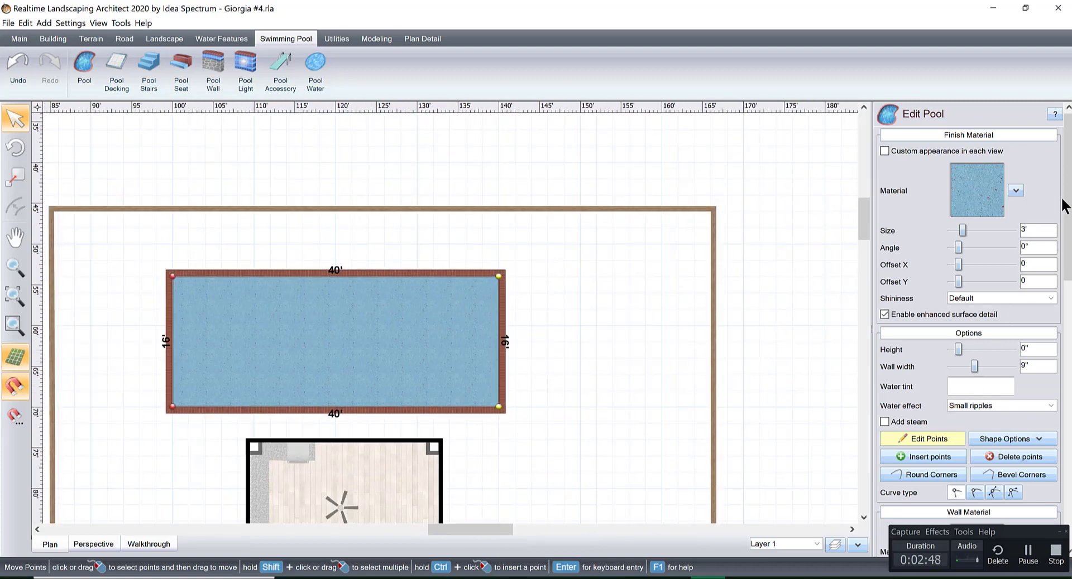
pyautogui.moveTo(1067, 265); pyautogui.dragTo(1068, 435)
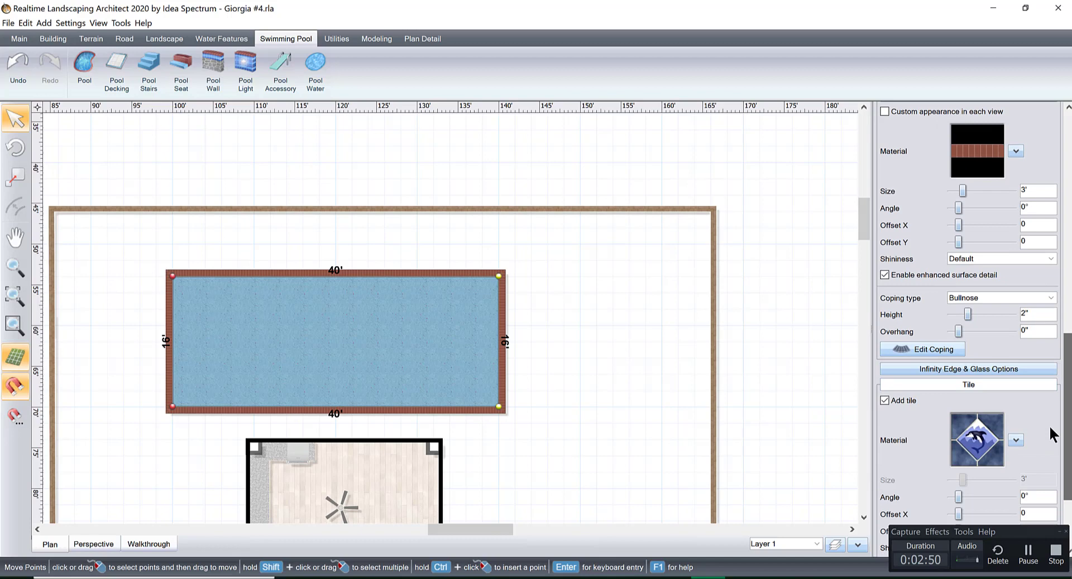
pyautogui.click(977, 147)
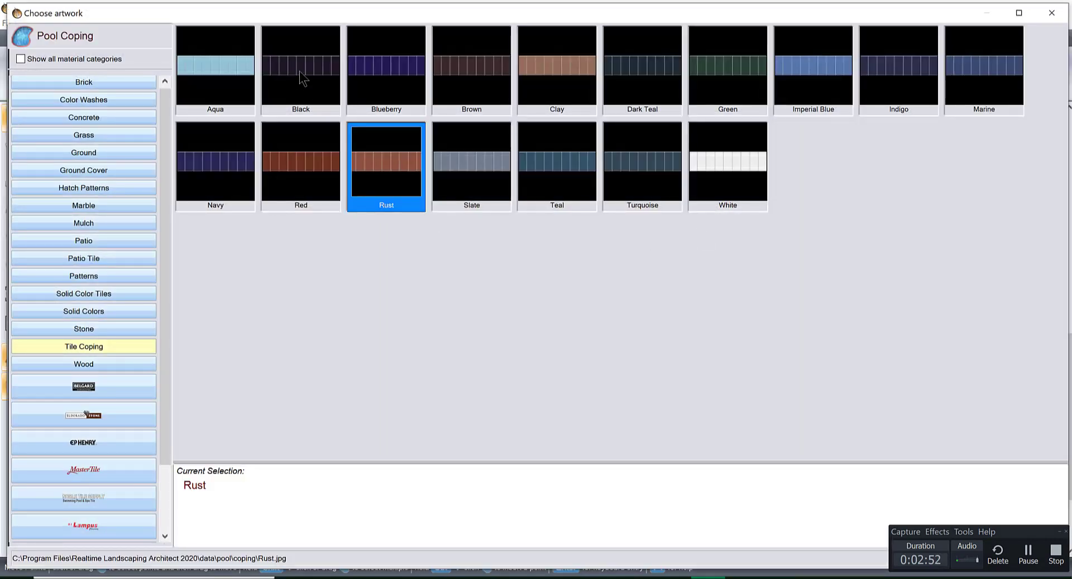
pyautogui.doubleClick(299, 71)
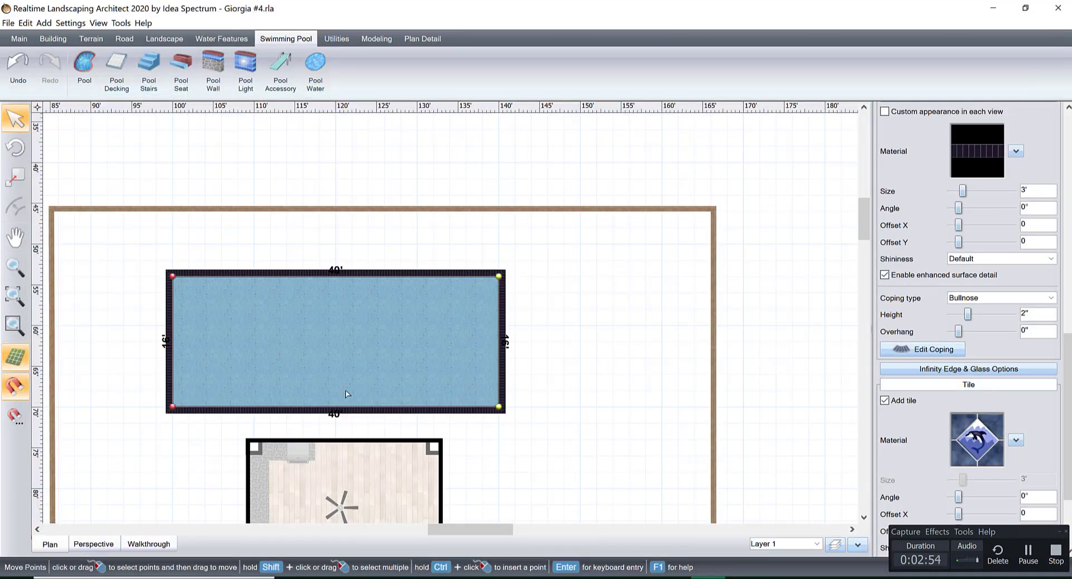
# Examine the new coping around the whole pool and along its right-hand end.
pyautogui.scroll(3, 345, 394)
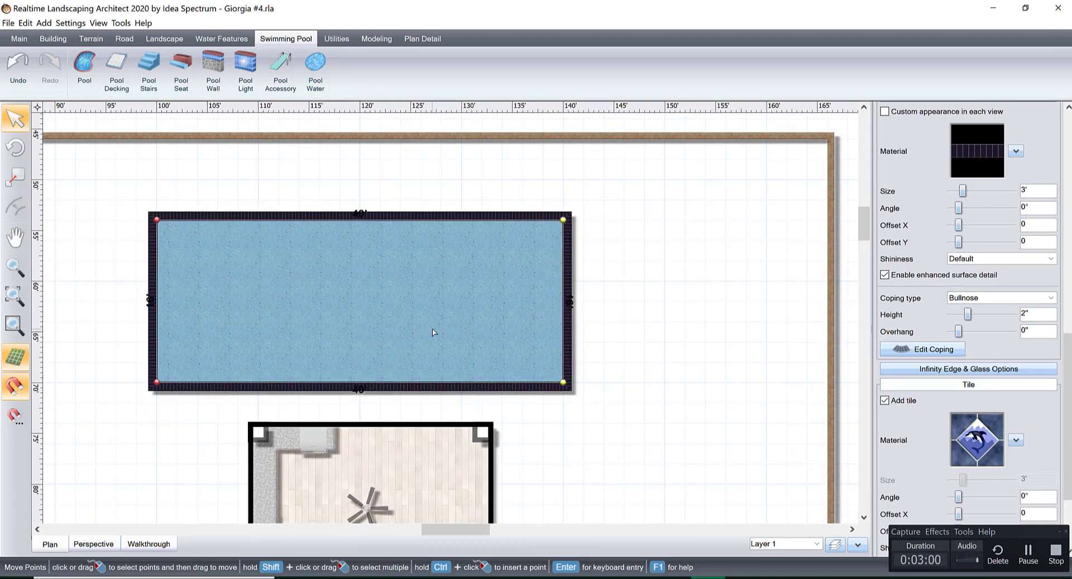
pyautogui.scroll(3, 338, 326)
pyautogui.scroll(-4, 339, 326)
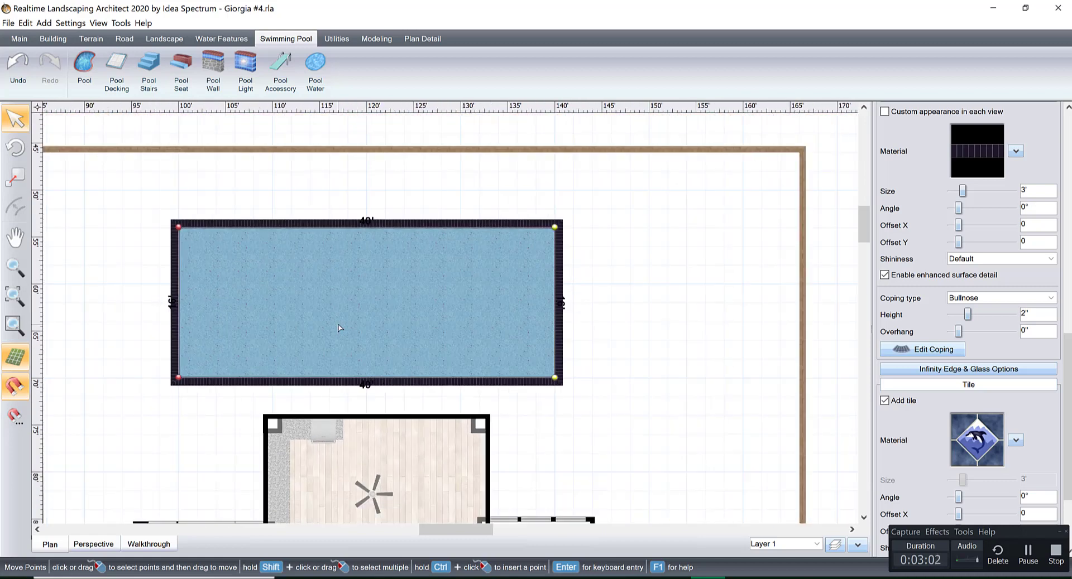
pyautogui.moveTo(338, 326); pyautogui.dragTo(347, 304, button='middle')
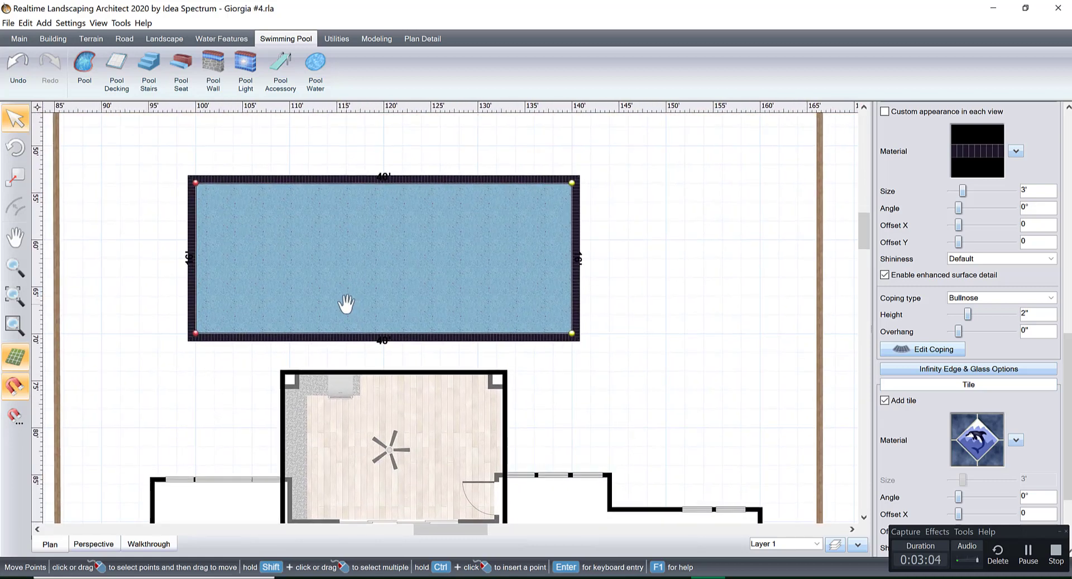
pyautogui.scroll(3, 464, 304)
pyautogui.moveTo(470, 300); pyautogui.dragTo(377, 421, button='middle')
pyautogui.scroll(1, 359, 293)
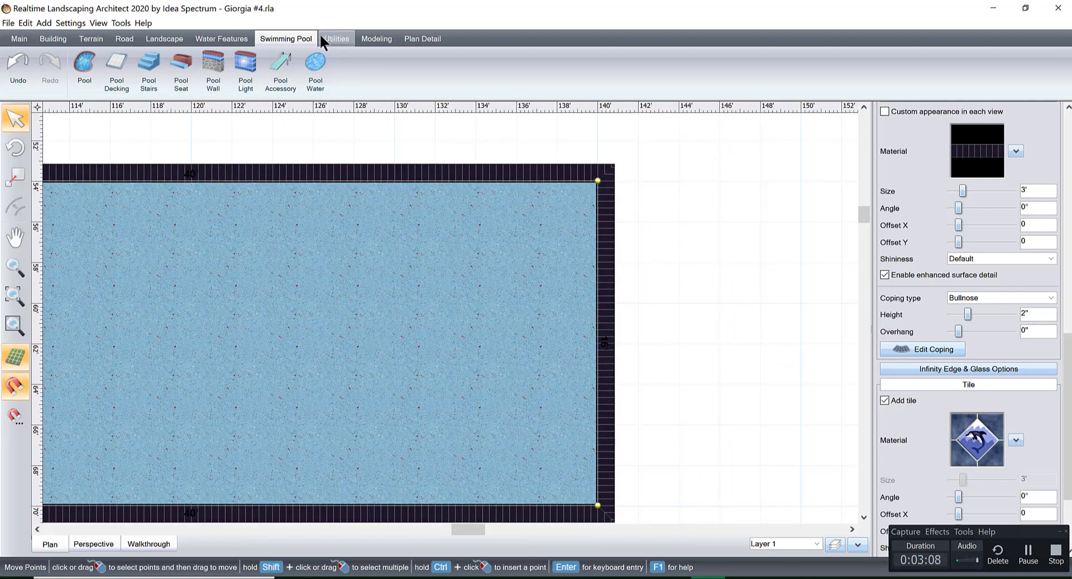
# Add the custom Hot+Tub accessory and position it inside the pool's upper-right corner.
pyautogui.click(165, 39)
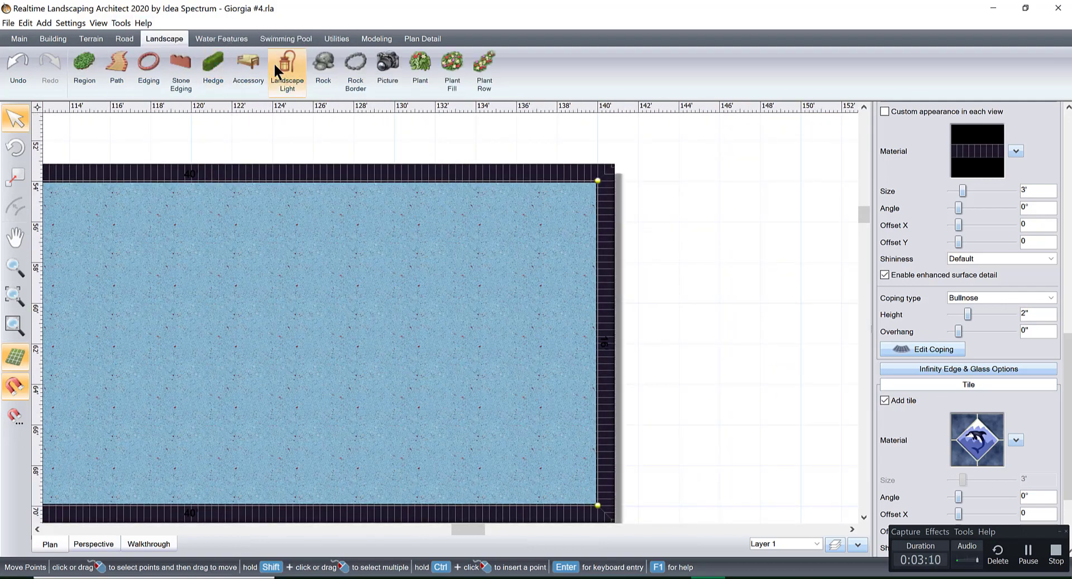
pyautogui.click(249, 64)
pyautogui.click(977, 175)
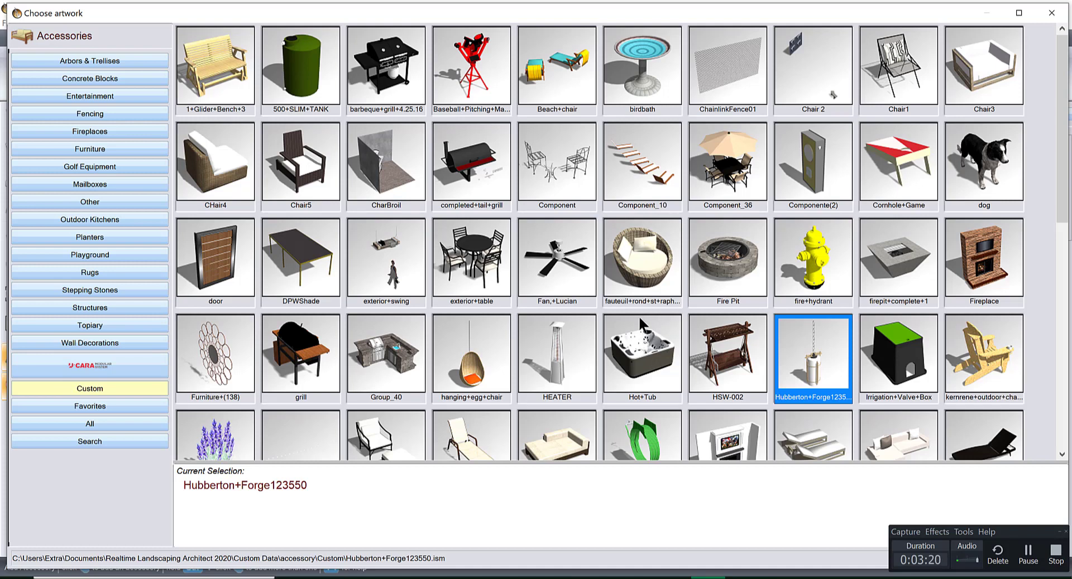
pyautogui.click(644, 351)
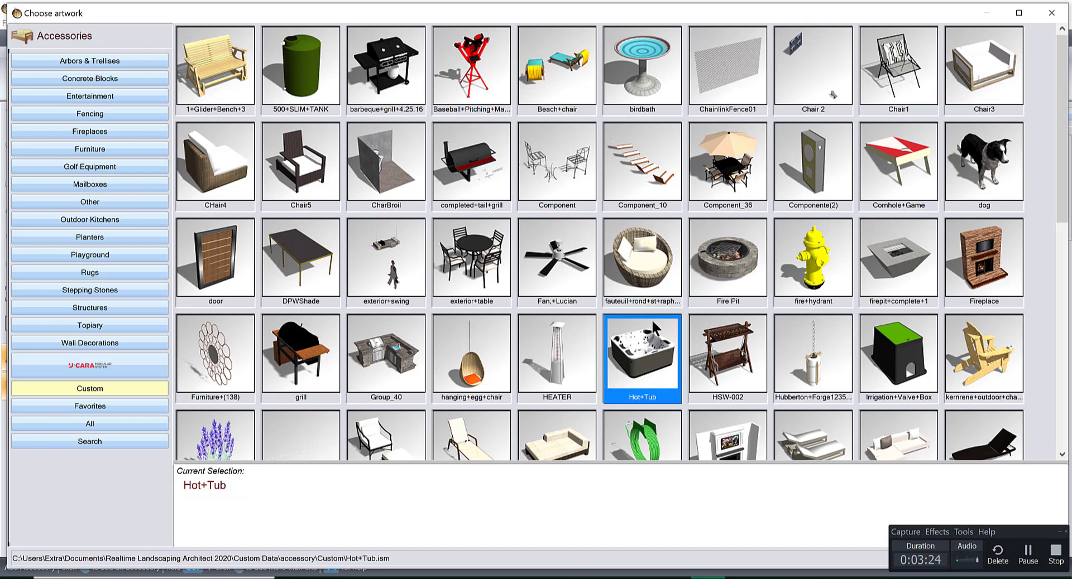
pyautogui.doubleClick(649, 353)
pyautogui.click(647, 346)
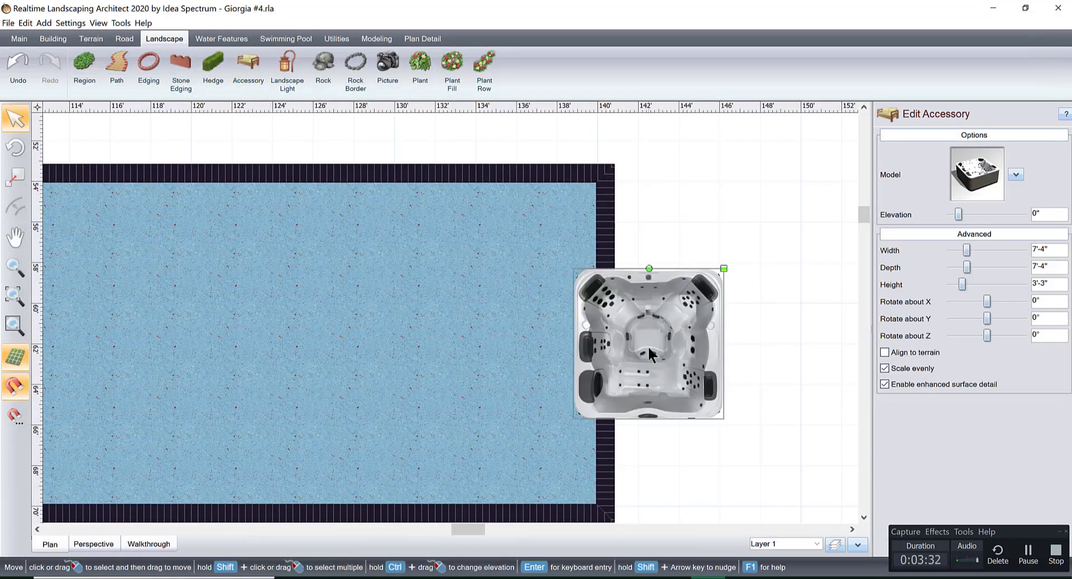
pyautogui.moveTo(683, 343); pyautogui.dragTo(561, 256)
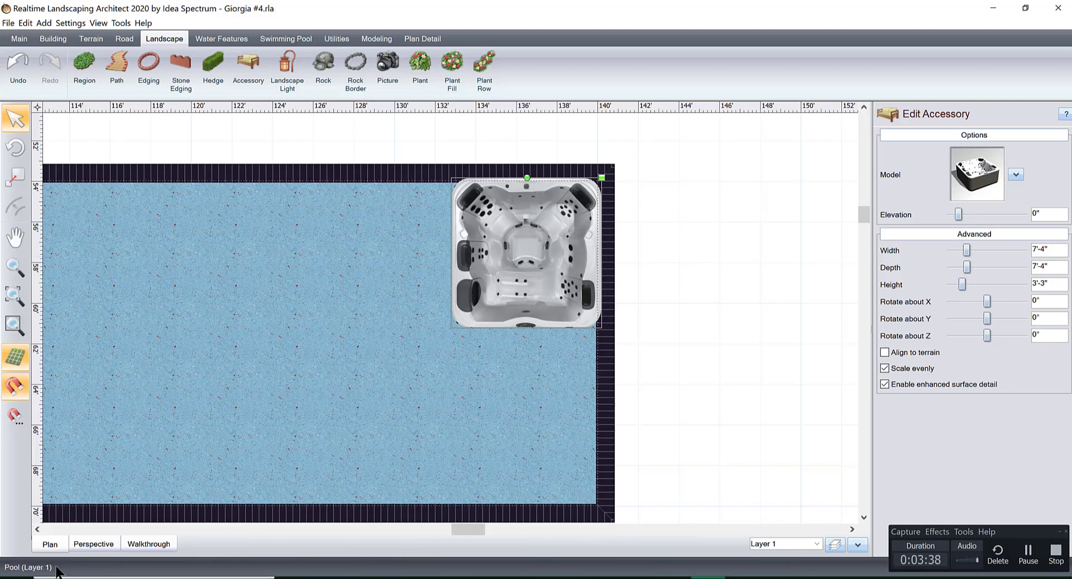
# In the perspective view, lower the hot tub to an elevation of -3' and turn off even scaling.
pyautogui.click(92, 544)
pyautogui.moveTo(393, 430); pyautogui.dragTo(474, 446, button='middle')
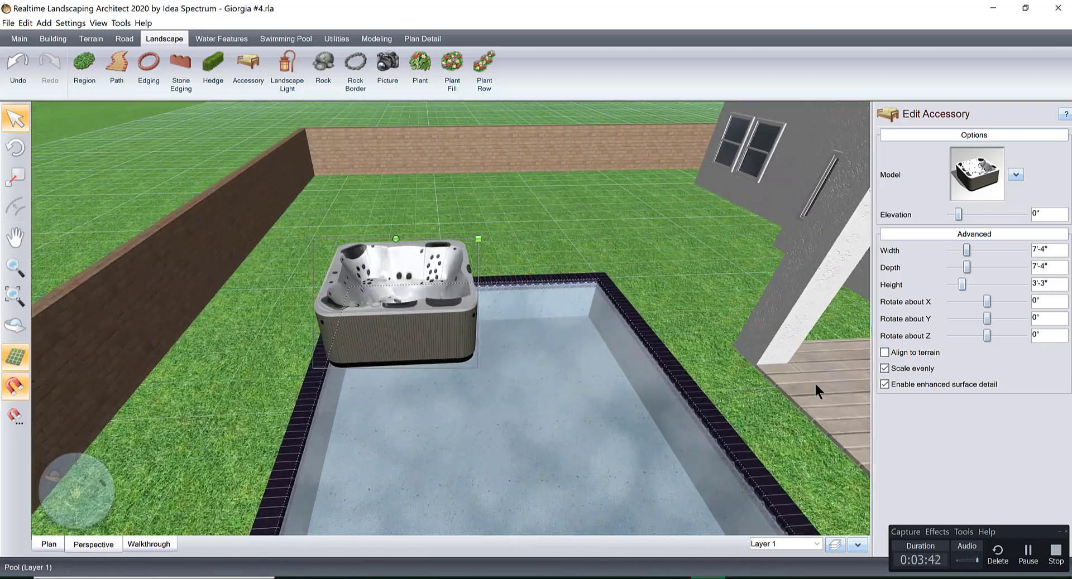
pyautogui.click(949, 215)
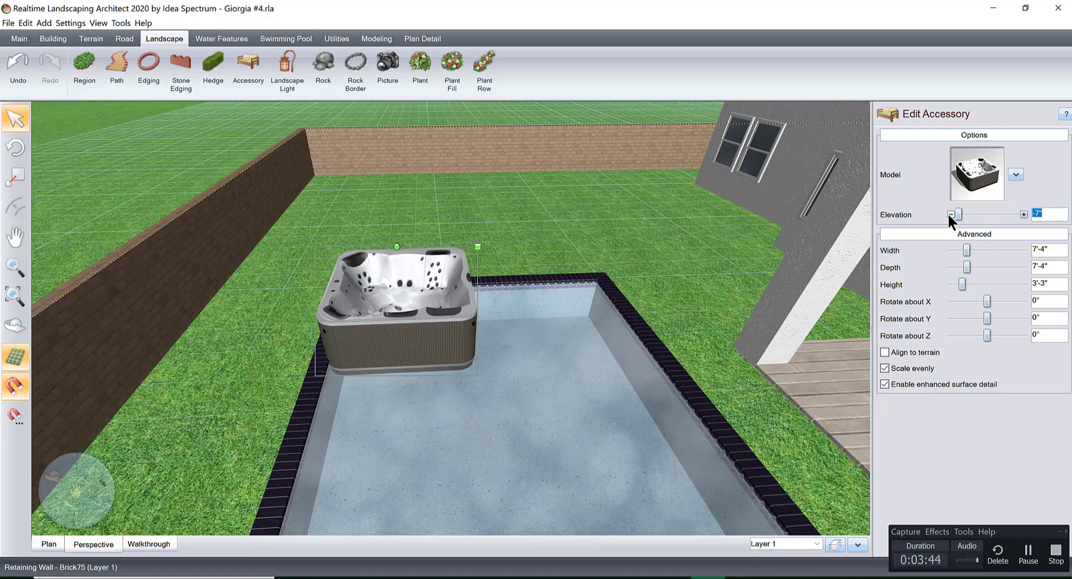
pyautogui.click(949, 215)
pyautogui.click(948, 215)
pyautogui.click(949, 215)
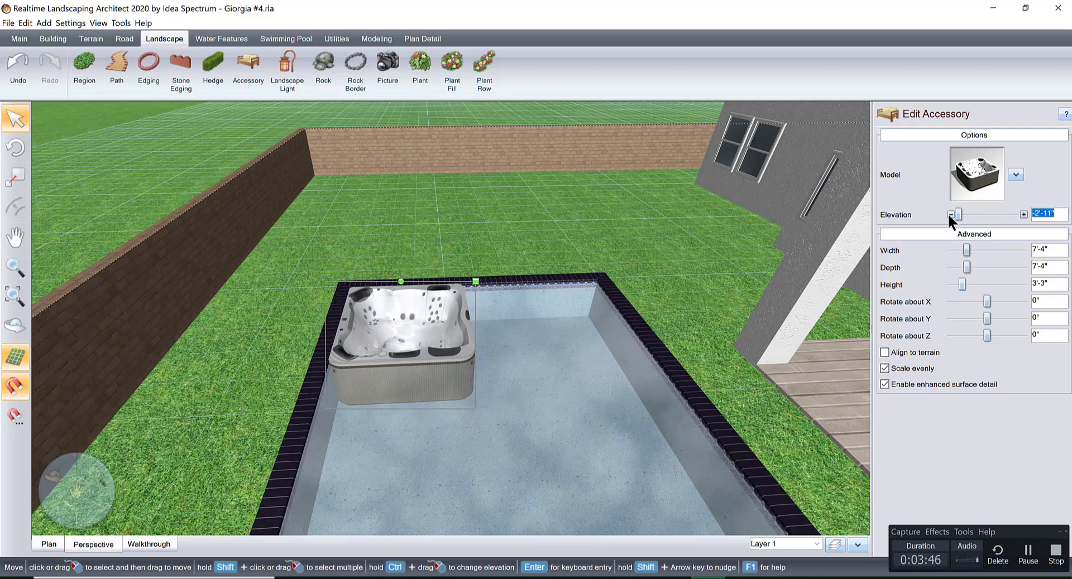
pyautogui.click(948, 215)
pyautogui.moveTo(670, 290); pyautogui.dragTo(737, 334, button='middle')
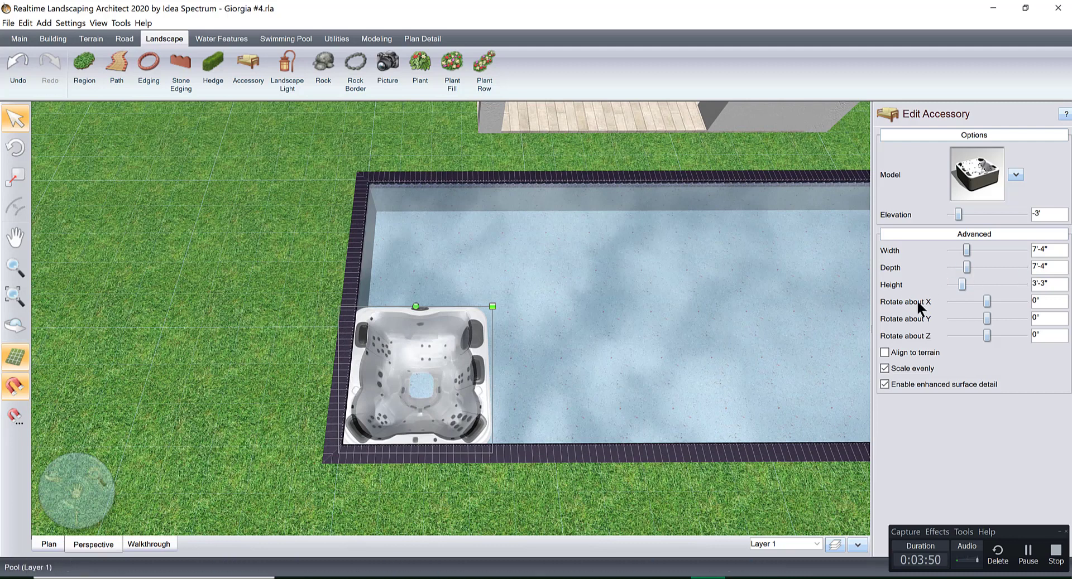
pyautogui.click(884, 368)
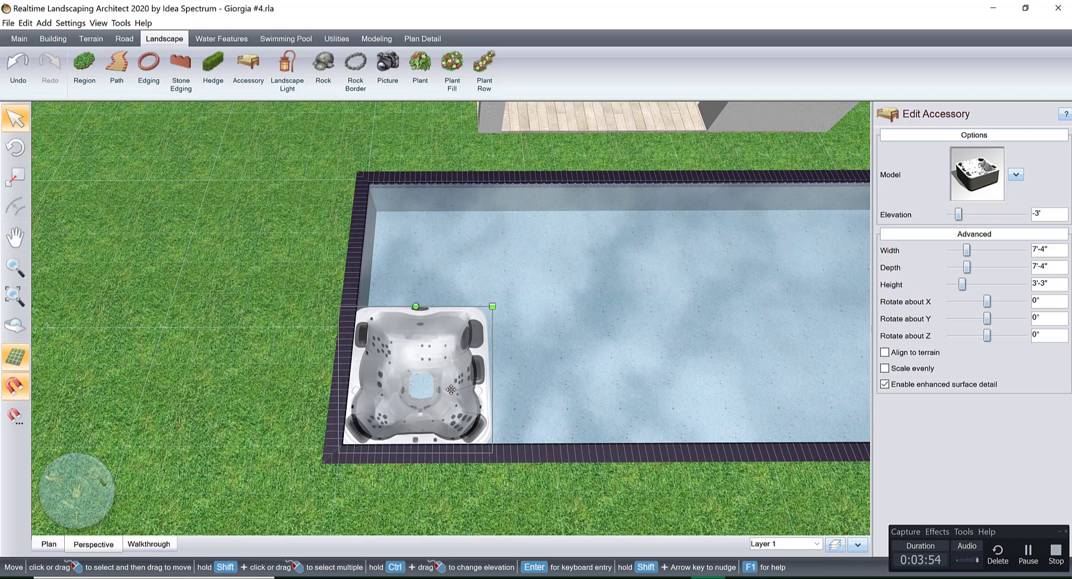
# Try changing the hot tub's depth, and restore it to 7'-4".
pyautogui.click(950, 267)
pyautogui.click(950, 268)
pyautogui.click(1020, 268)
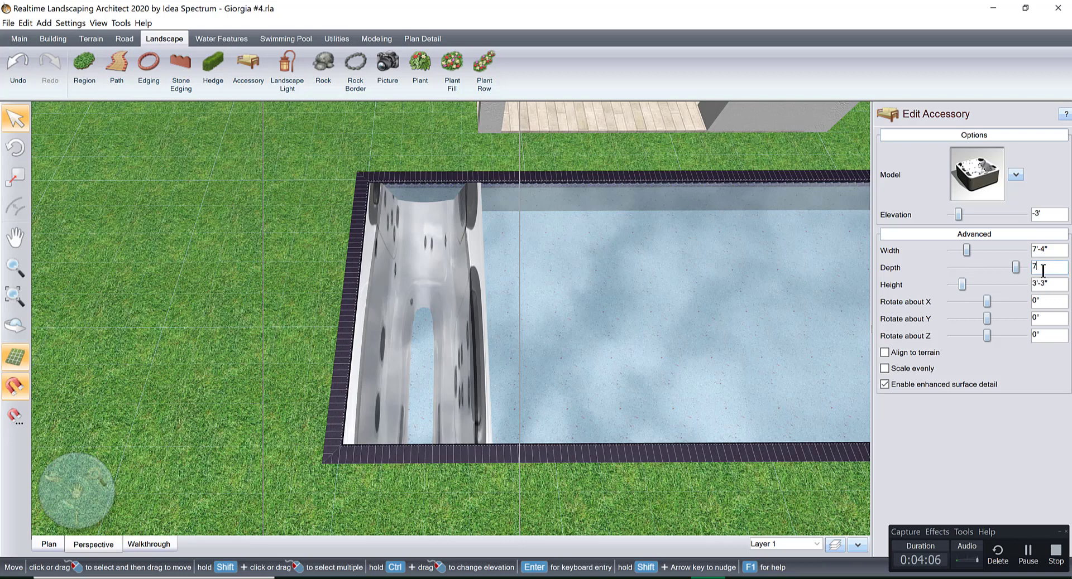
pyautogui.press('Tab')
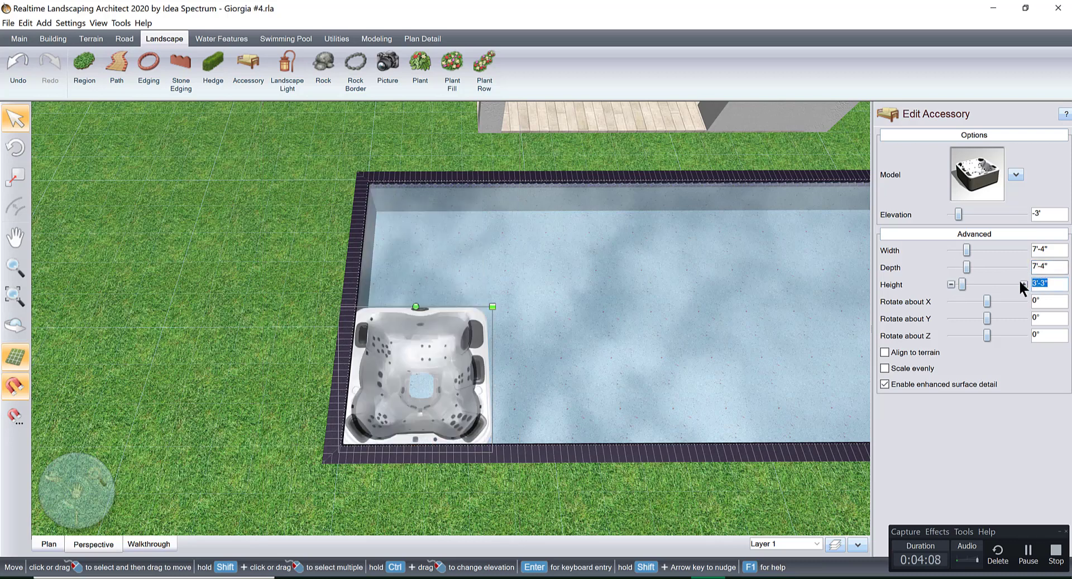
# Reduce the hot tub's height to 3' and set its elevation to -2'-10".
pyautogui.click(950, 286)
pyautogui.click(951, 285)
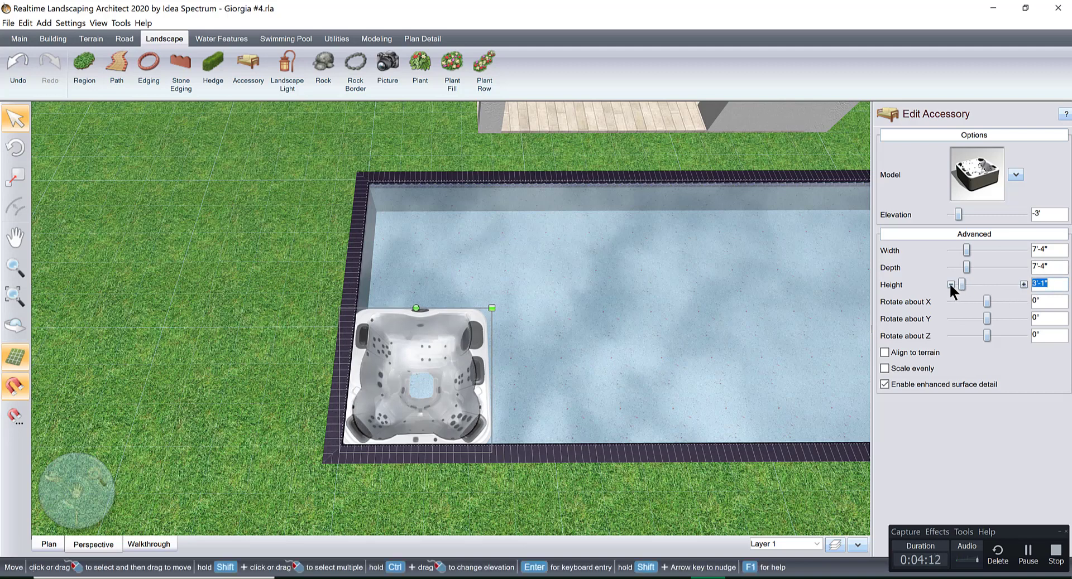
pyautogui.click(950, 285)
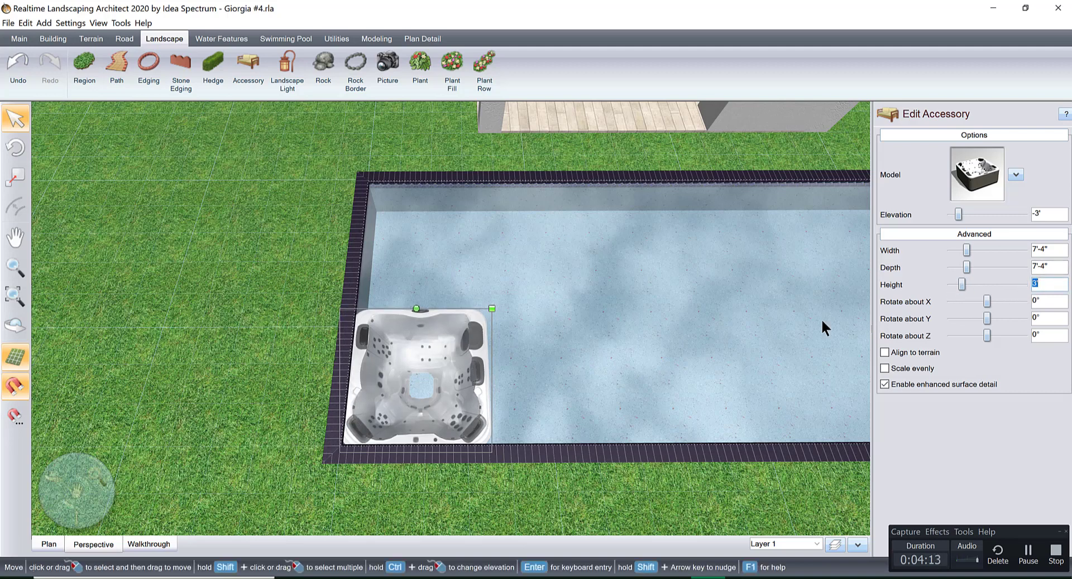
pyautogui.click(1023, 215)
pyautogui.click(1023, 215)
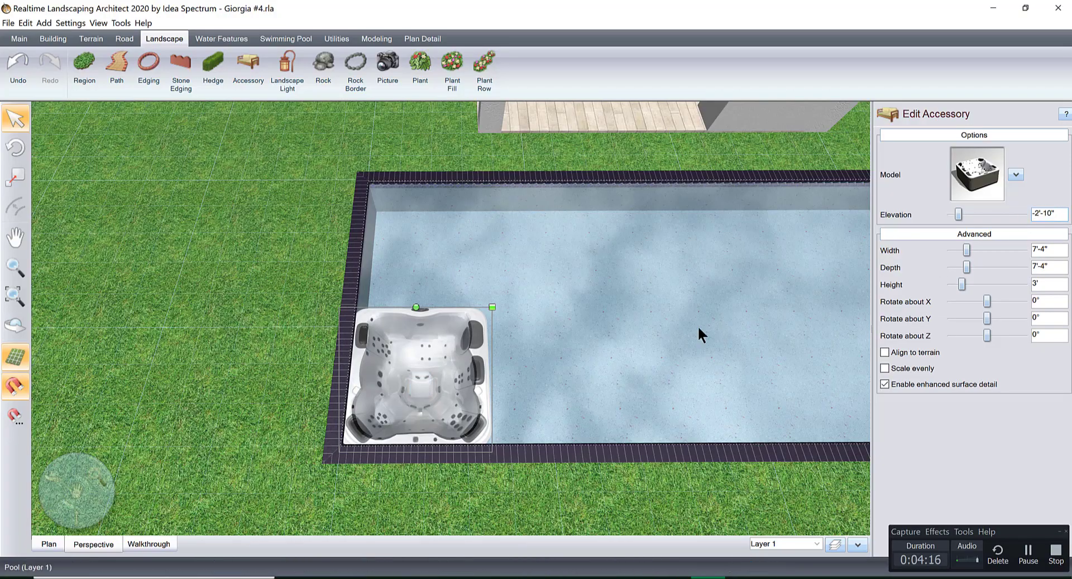
# Examine how the hot tub sits in the pool corner from several angles.
pyautogui.moveTo(628, 340); pyautogui.dragTo(519, 343, button='middle')
pyautogui.scroll(4, 394, 368)
pyautogui.moveTo(385, 385); pyautogui.dragTo(263, 355, button='middle')
pyautogui.moveTo(414, 339); pyautogui.dragTo(436, 364, button='middle')
pyautogui.scroll(-2, 488, 391)
pyautogui.scroll(-2, 475, 357)
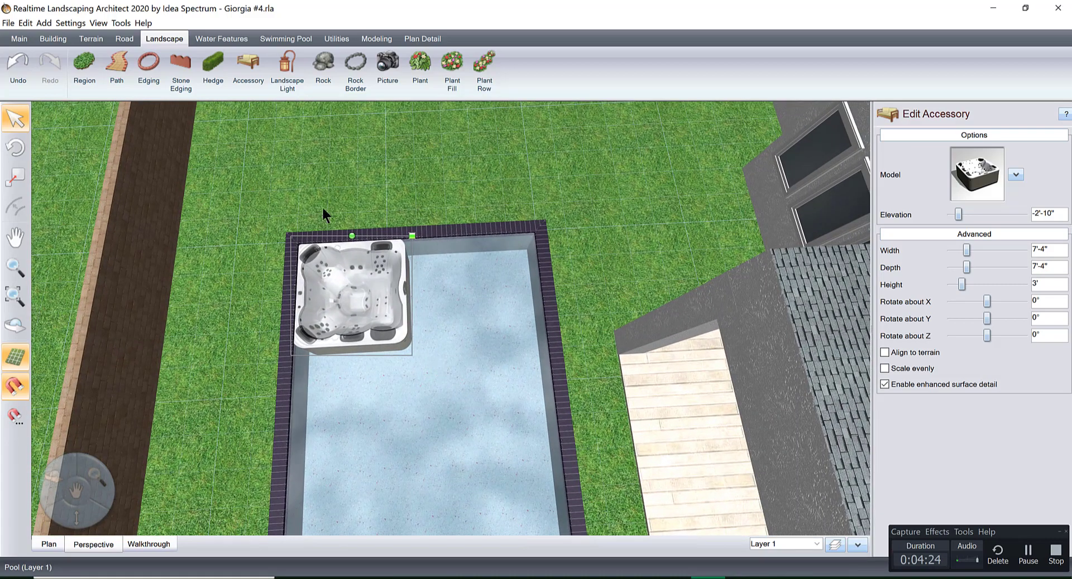
# In the plan view, draw a straight pool wall across the pool's full width along the hot tub's left side.
pyautogui.click(277, 39)
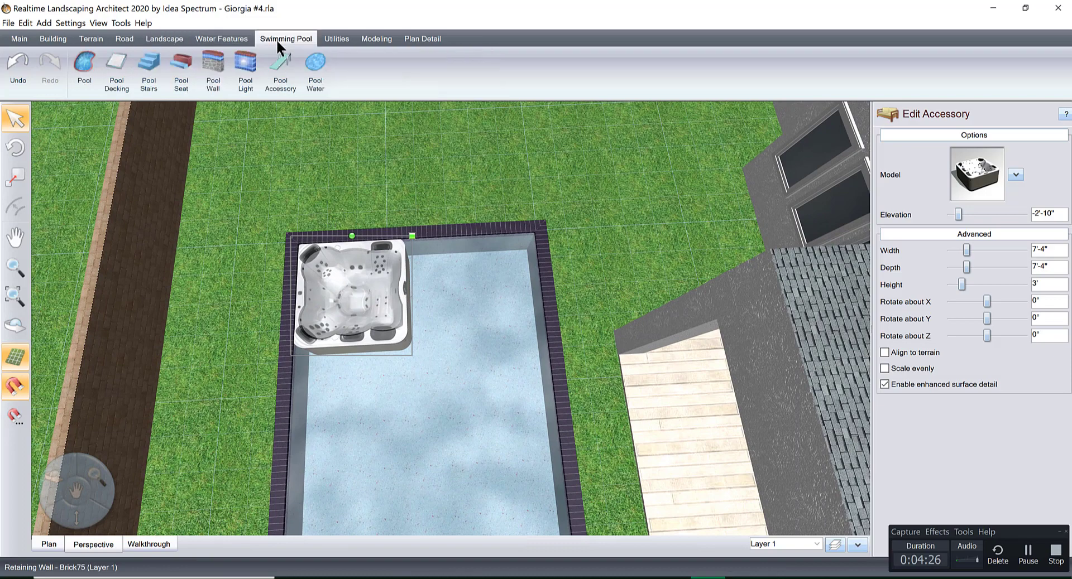
pyautogui.click(213, 60)
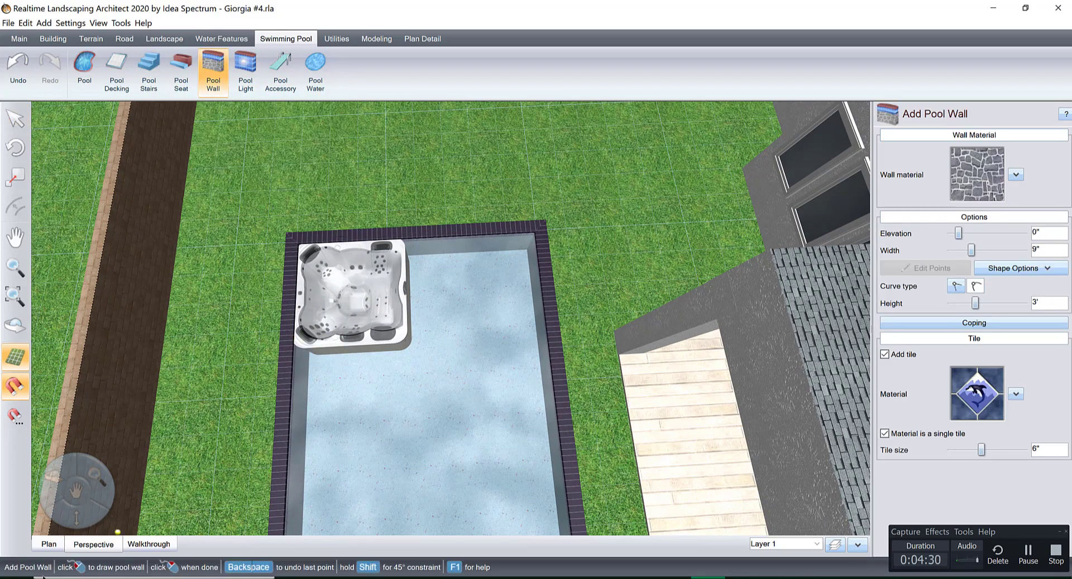
pyautogui.click(49, 544)
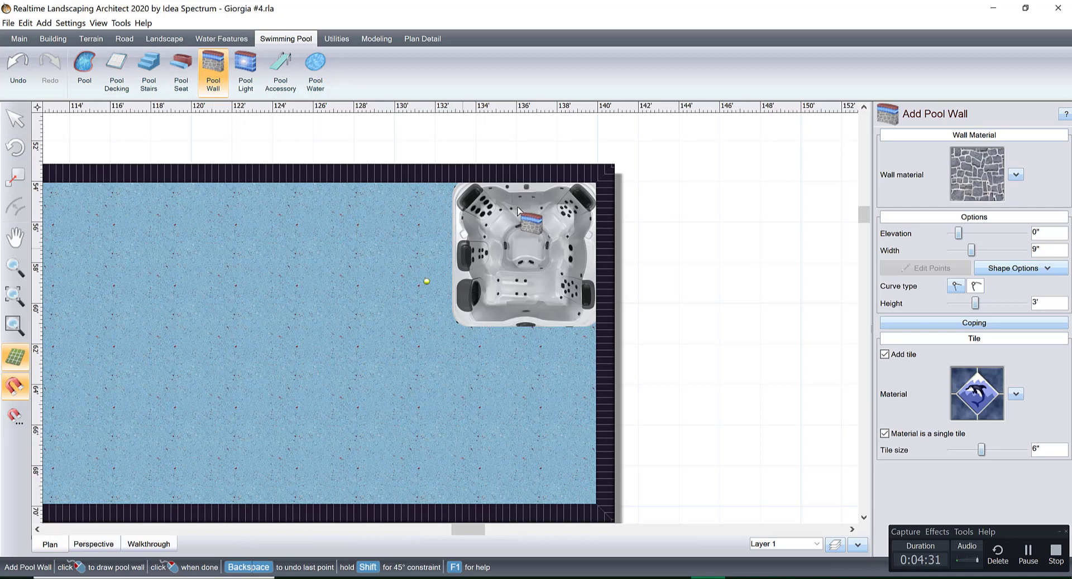
pyautogui.click(450, 180)
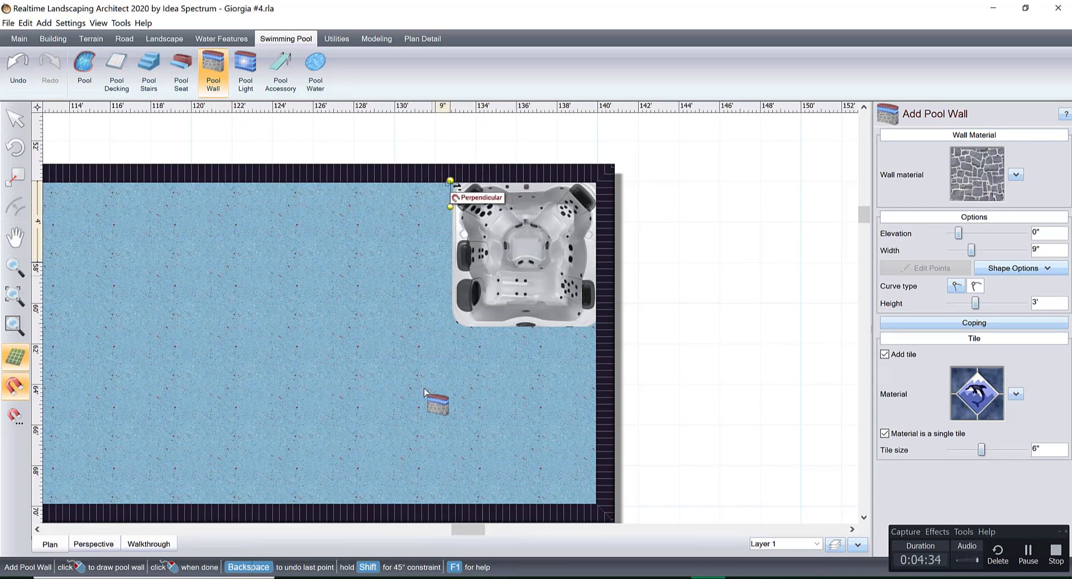
pyautogui.click(450, 511)
pyautogui.rightClick(452, 513)
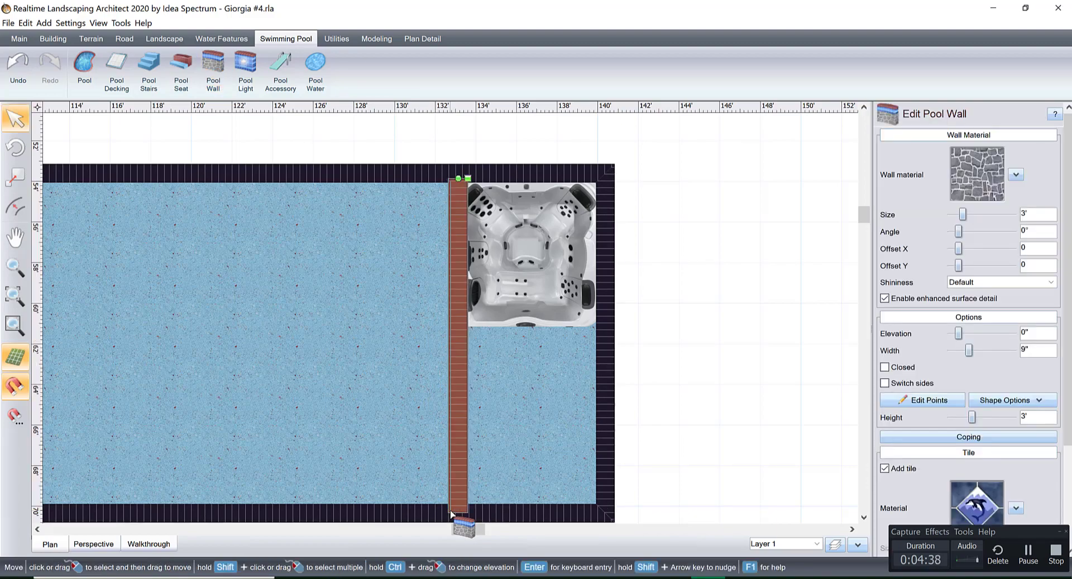
# Check the new pool wall in the perspective view and delete it.
pyautogui.click(104, 544)
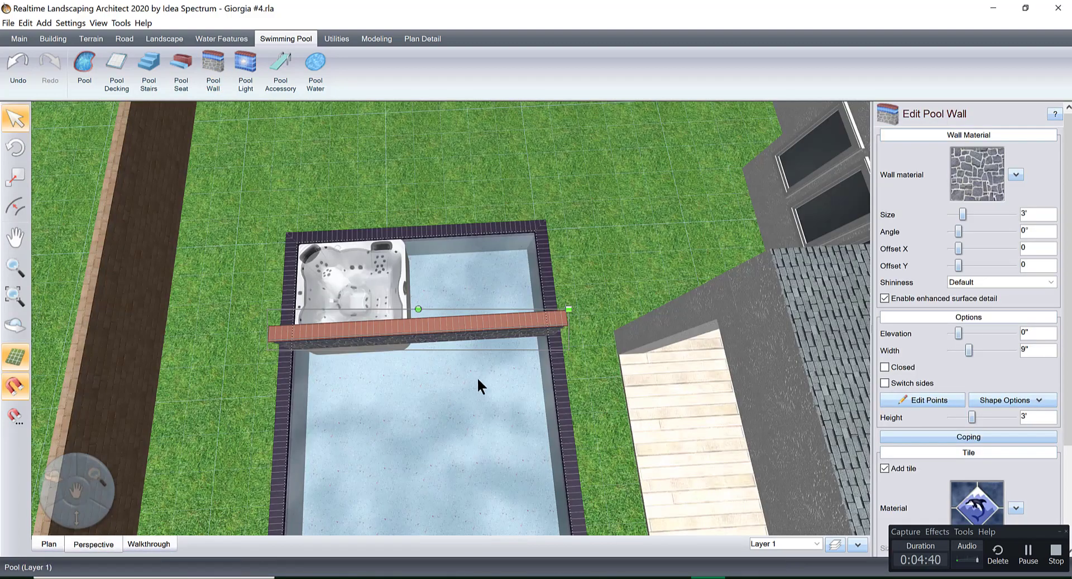
pyautogui.moveTo(491, 349); pyautogui.dragTo(489, 326, button='right')
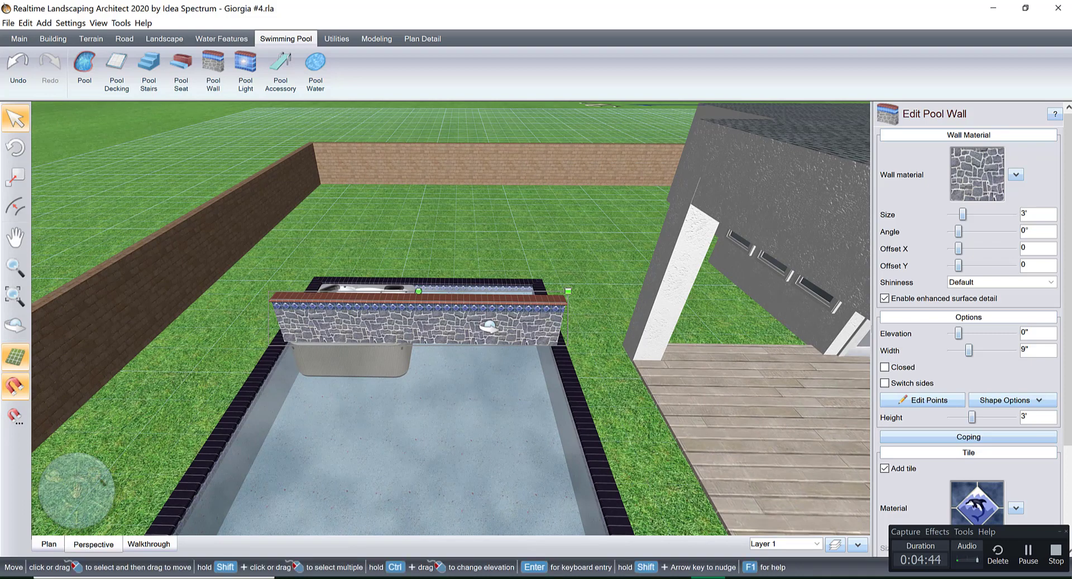
pyautogui.press('Delete')
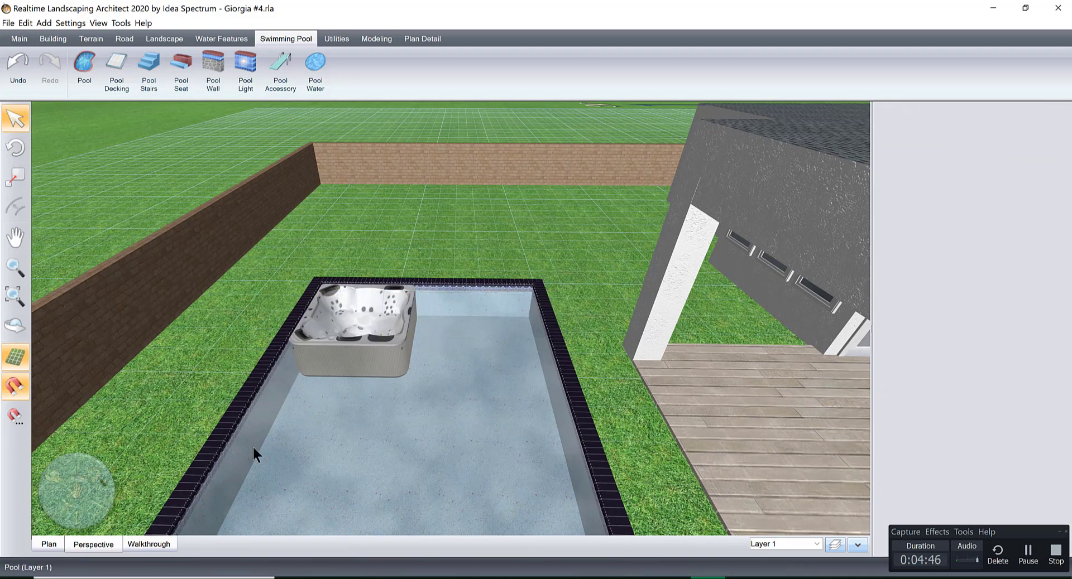
# In the plan view, draw an 8" wide, two-segment pool wall around the hot tub's two open sides, each about 7' long.
pyautogui.click(50, 546)
pyautogui.click(213, 60)
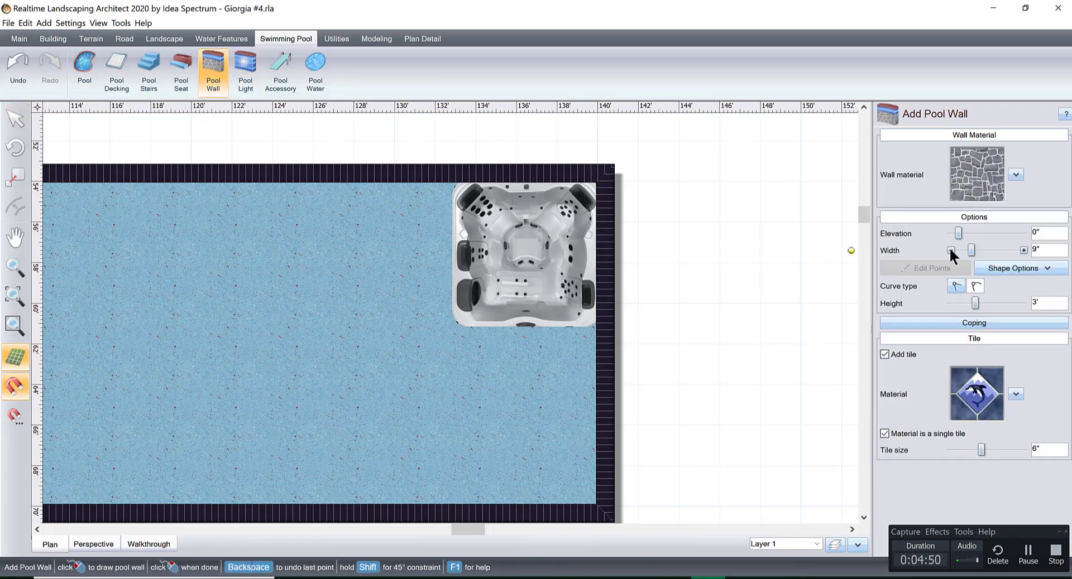
pyautogui.click(950, 250)
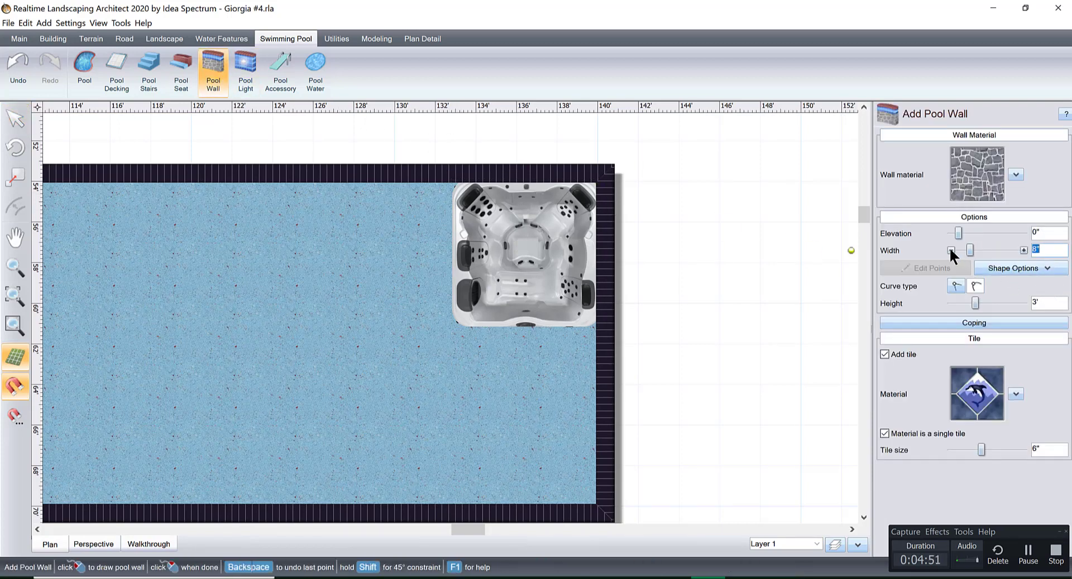
pyautogui.click(454, 181)
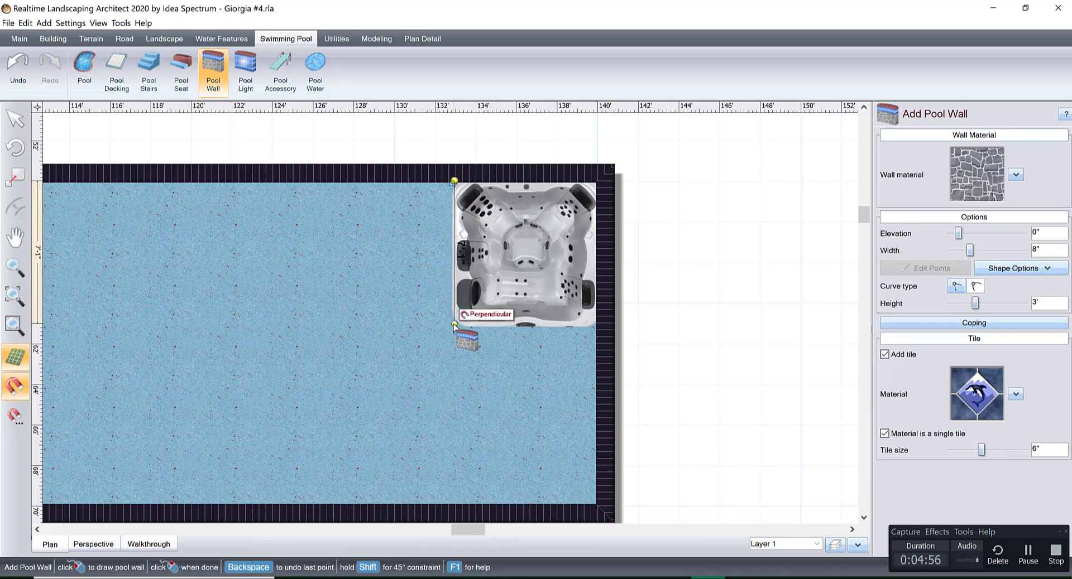
pyautogui.click(454, 326)
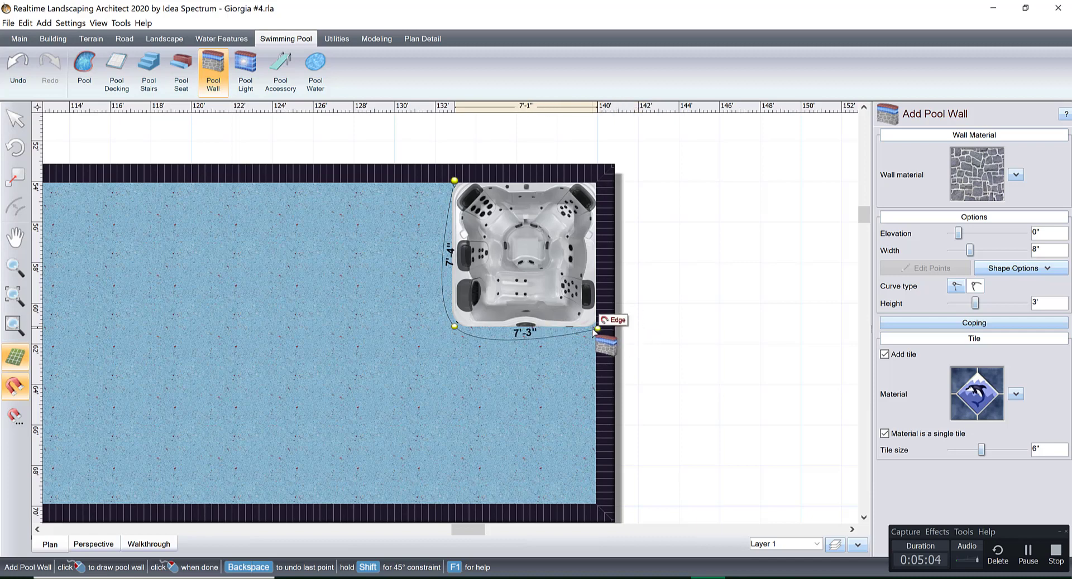
pyautogui.click(593, 329)
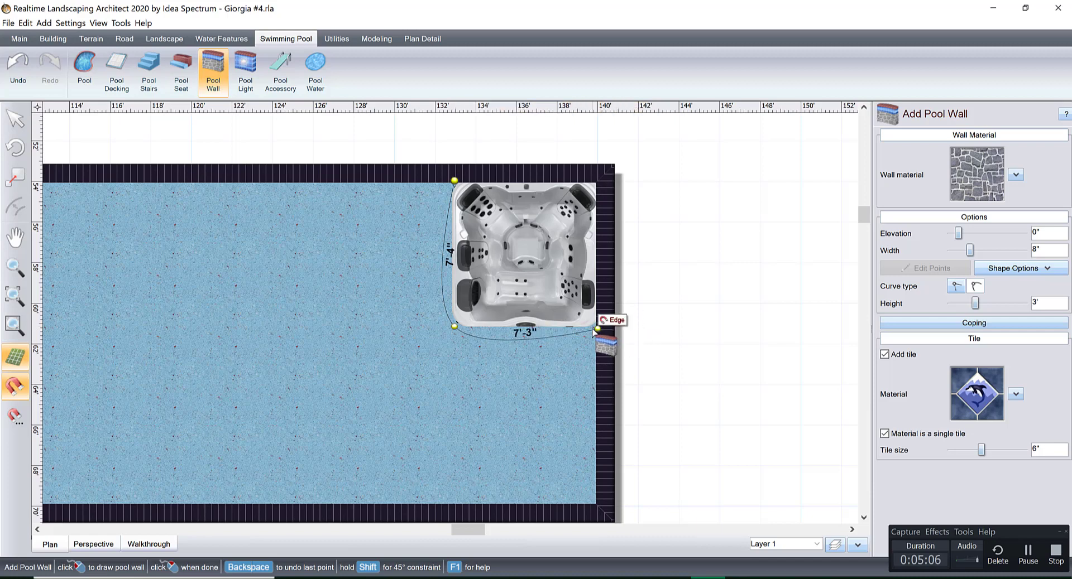
pyautogui.rightClick(593, 330)
# Edit the new pool wall's points and change its curved corner point to a straight, sharp corner.
pyautogui.click(904, 399)
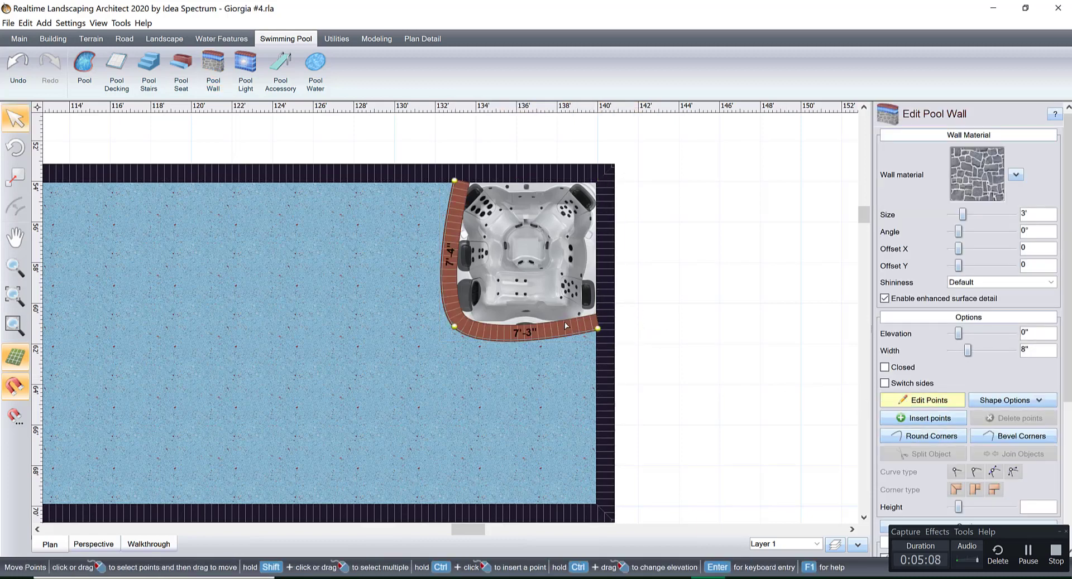
pyautogui.click(454, 326)
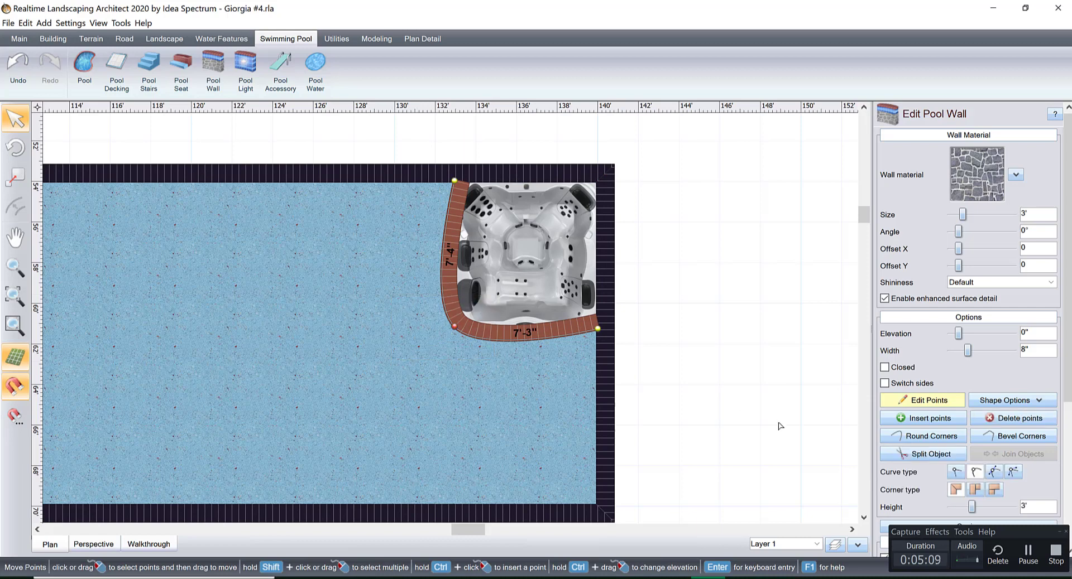
pyautogui.click(953, 473)
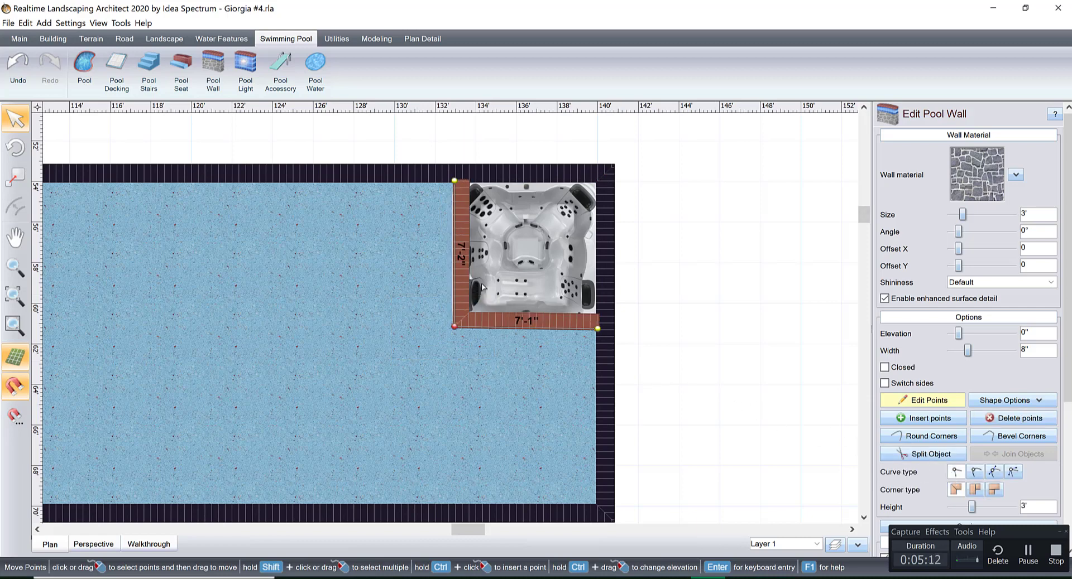
# Move both wall segments outward to clear the hot tub's edges, making each segment 7'-9" long.
pyautogui.scroll(4, 487, 389)
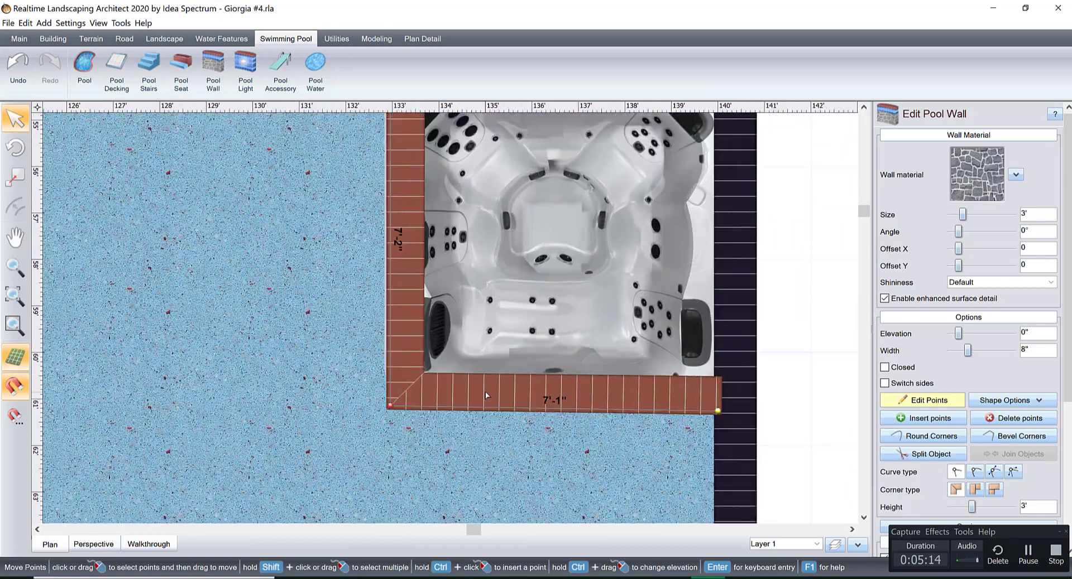
pyautogui.moveTo(531, 409); pyautogui.dragTo(522, 435)
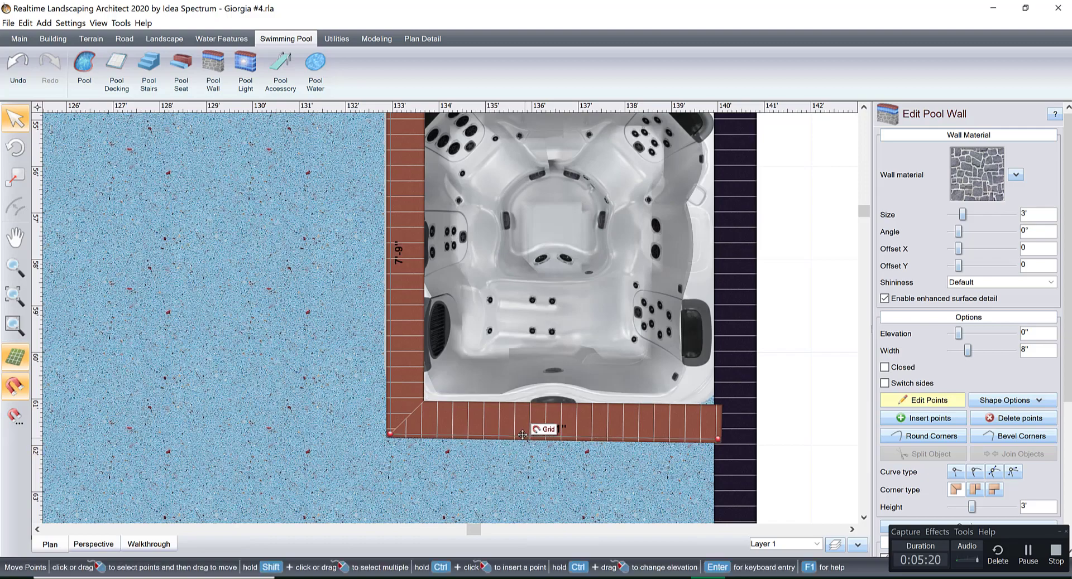
pyautogui.scroll(-2, 475, 342)
pyautogui.moveTo(484, 356); pyautogui.dragTo(548, 416, button='middle')
pyautogui.scroll(2, 530, 391)
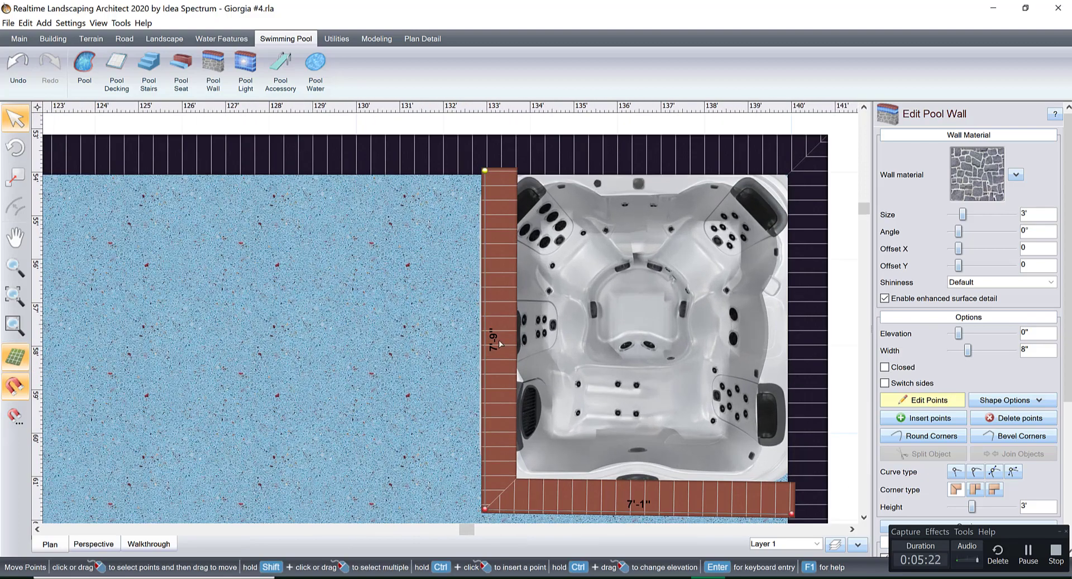
pyautogui.moveTo(485, 328); pyautogui.dragTo(453, 329)
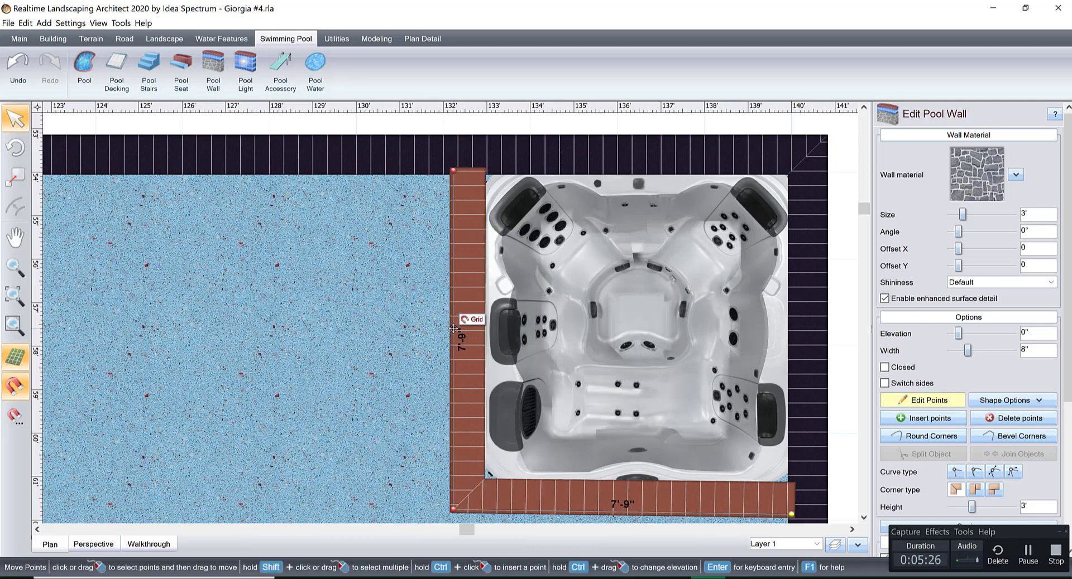
pyautogui.scroll(-1, 583, 344)
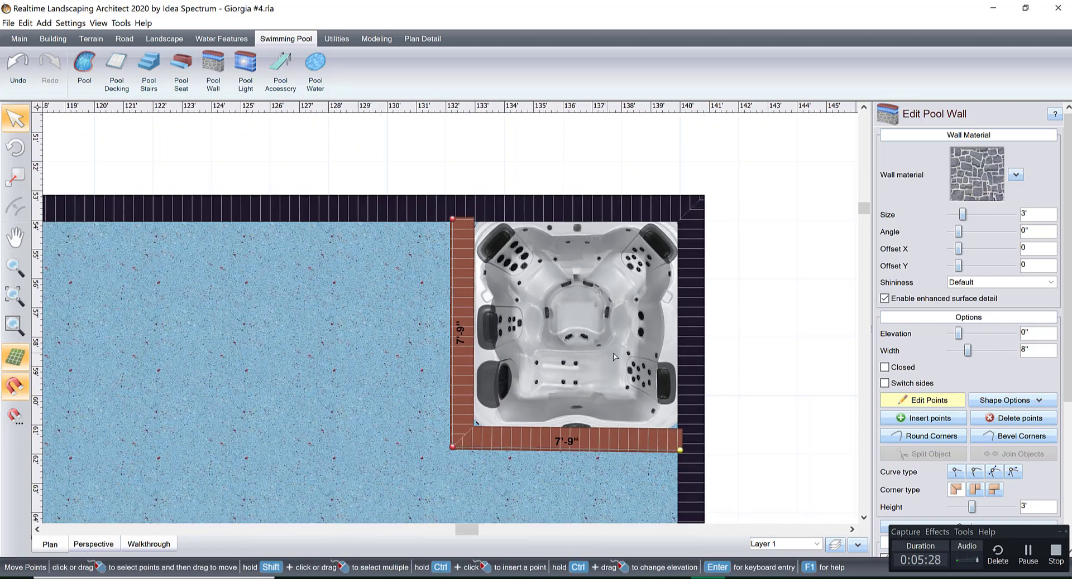
# Change the pool wall's coping material to the black brick that matches the pool's coping.
pyautogui.moveTo(1067, 281); pyautogui.dragTo(1054, 426)
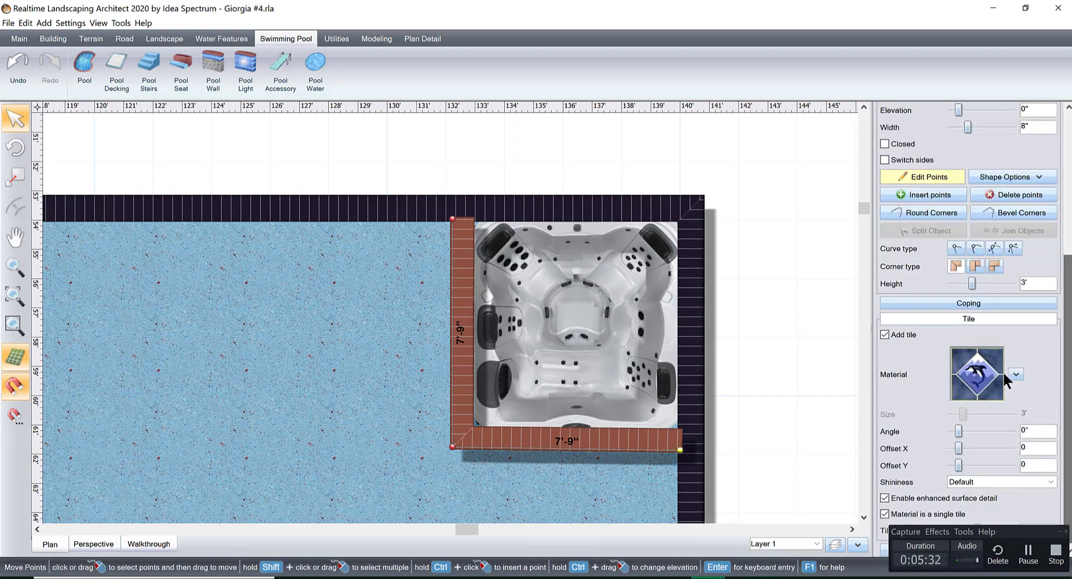
pyautogui.click(969, 304)
pyautogui.click(976, 360)
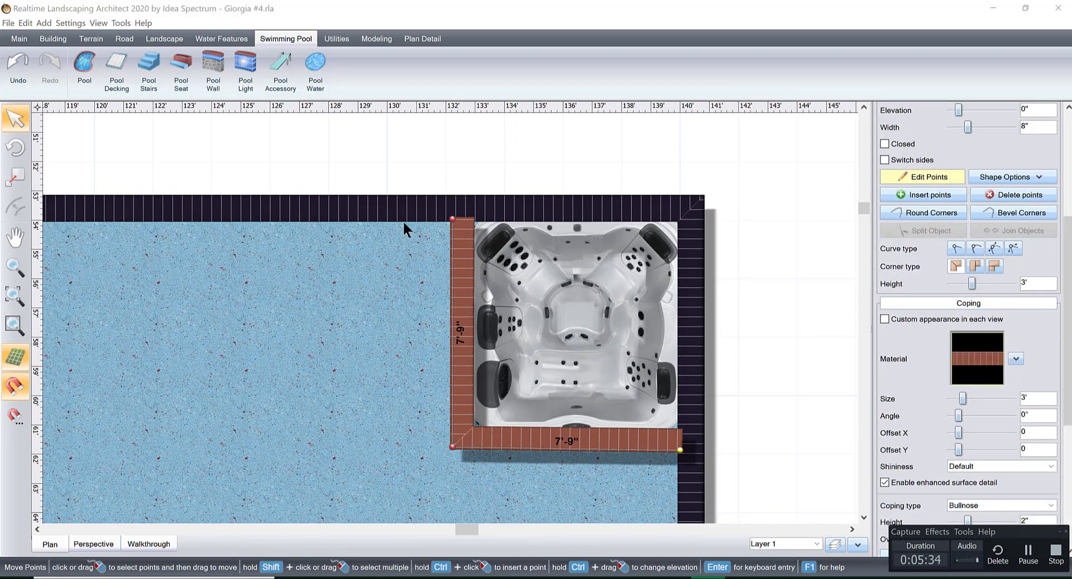
pyautogui.doubleClick(267, 66)
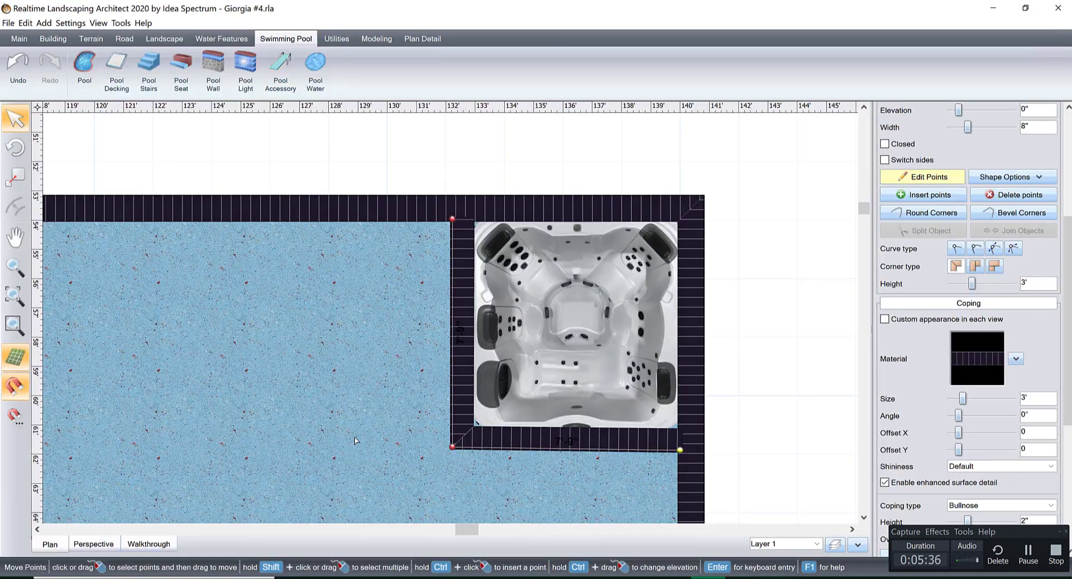
# Switch to the perspective view and remove the decorative tile band from the pool wall.
pyautogui.click(95, 541)
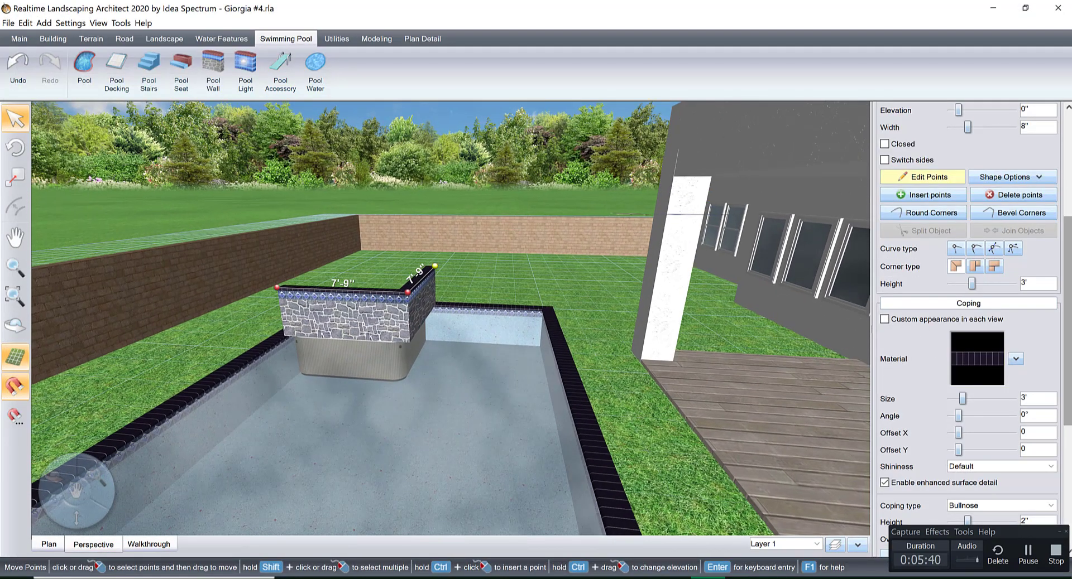
pyautogui.scroll(-5, 968, 335)
pyautogui.scroll(-1, 919, 344)
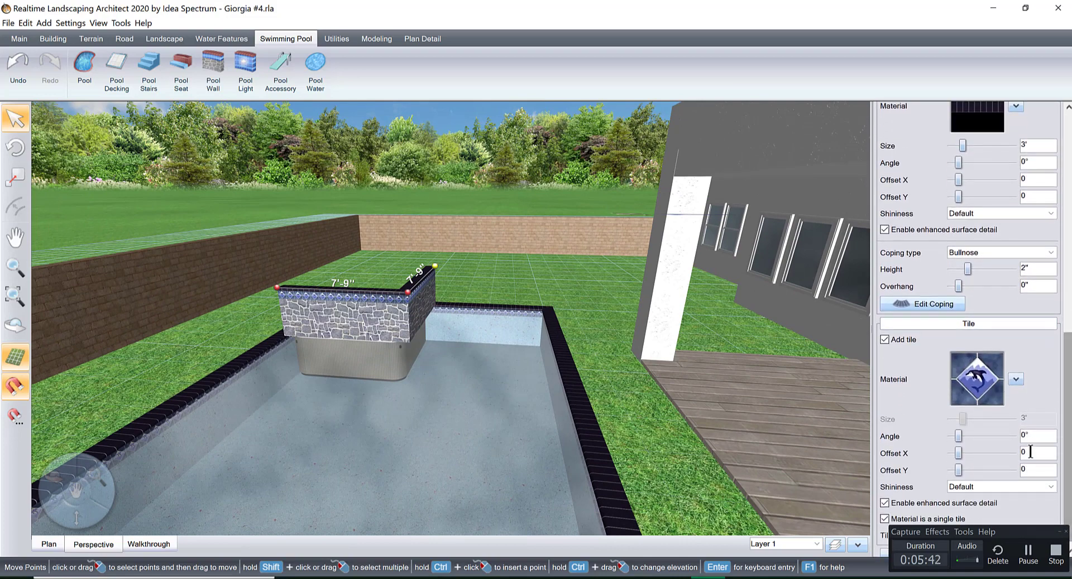
pyautogui.click(884, 339)
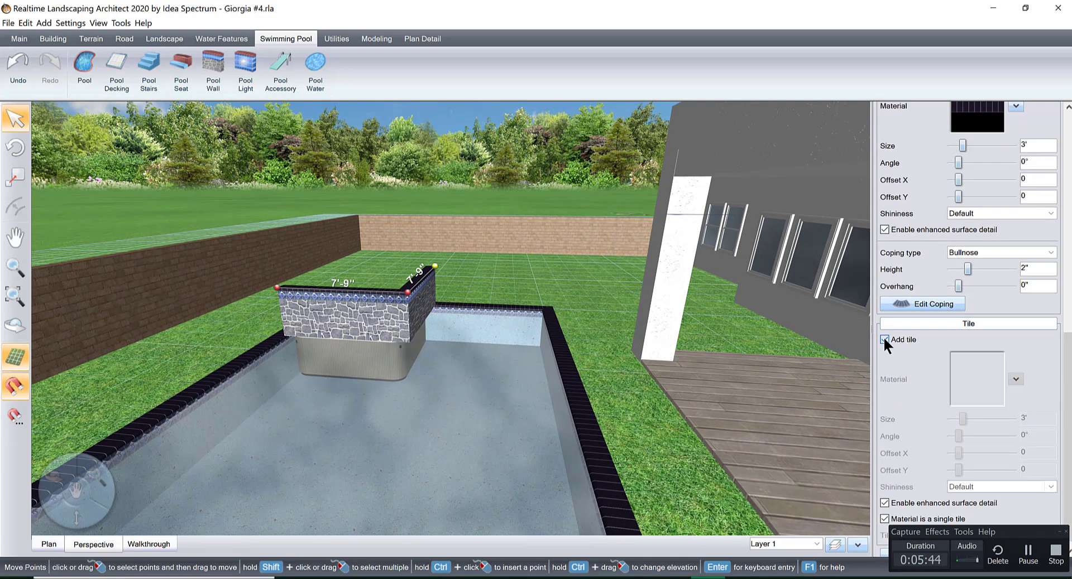
# Replace the pool wall's stone material with the Pebble Fina(R)-Acquos pebble finish.
pyautogui.scroll(6, 998, 156)
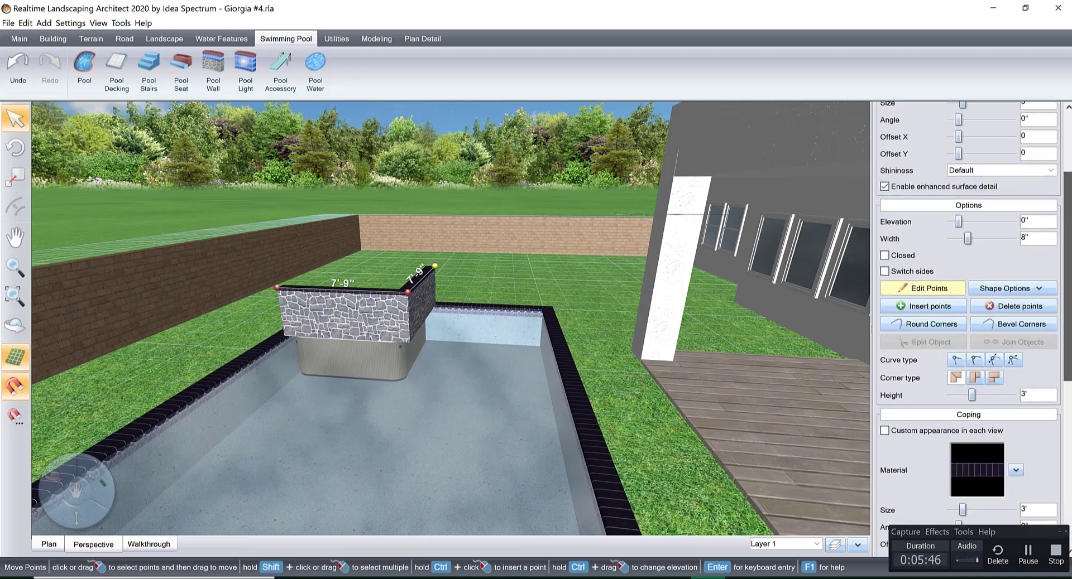
pyautogui.click(953, 173)
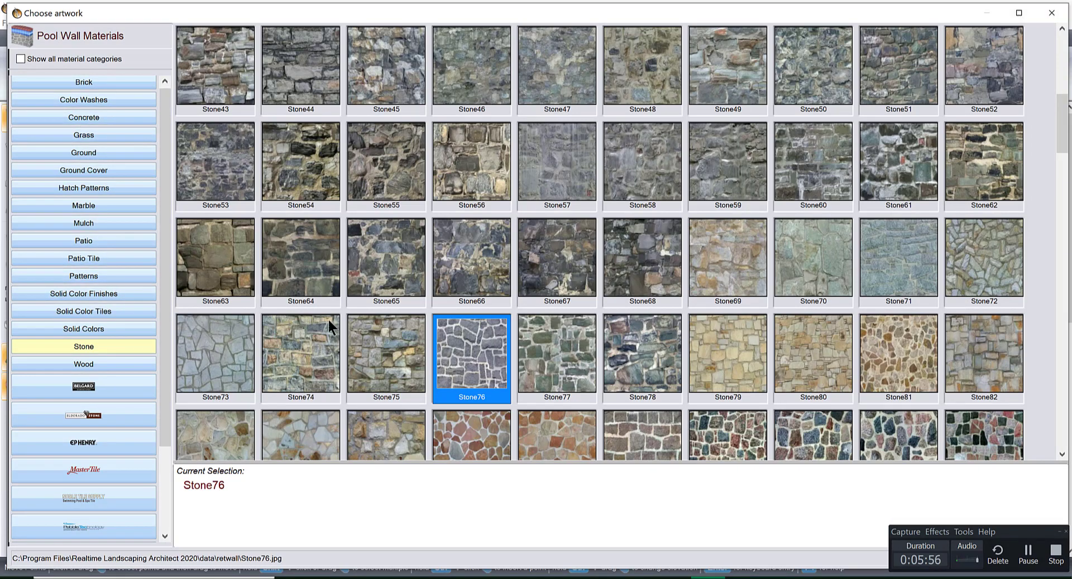
pyautogui.click(96, 522)
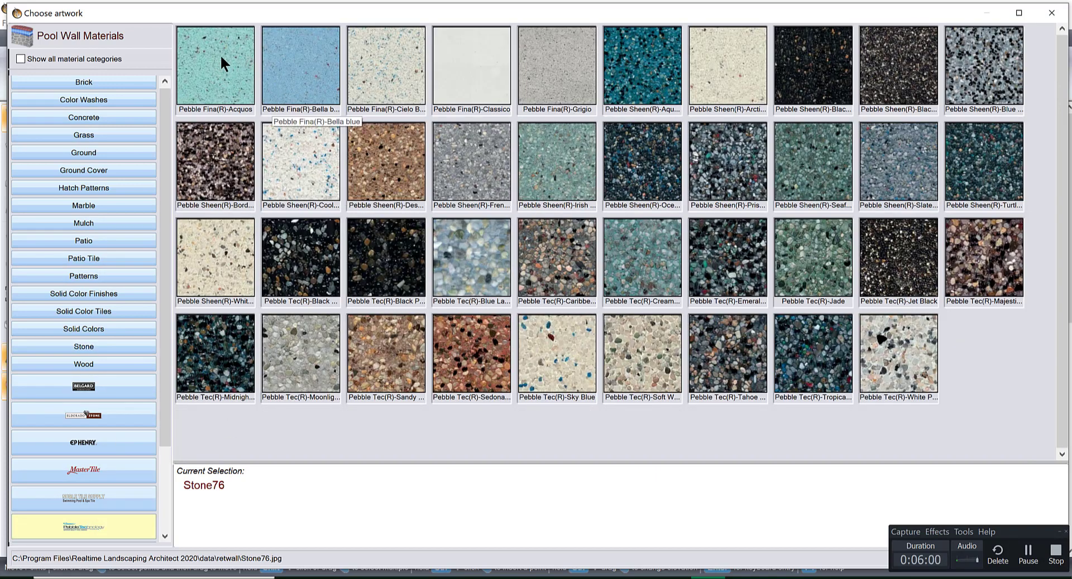
pyautogui.doubleClick(216, 52)
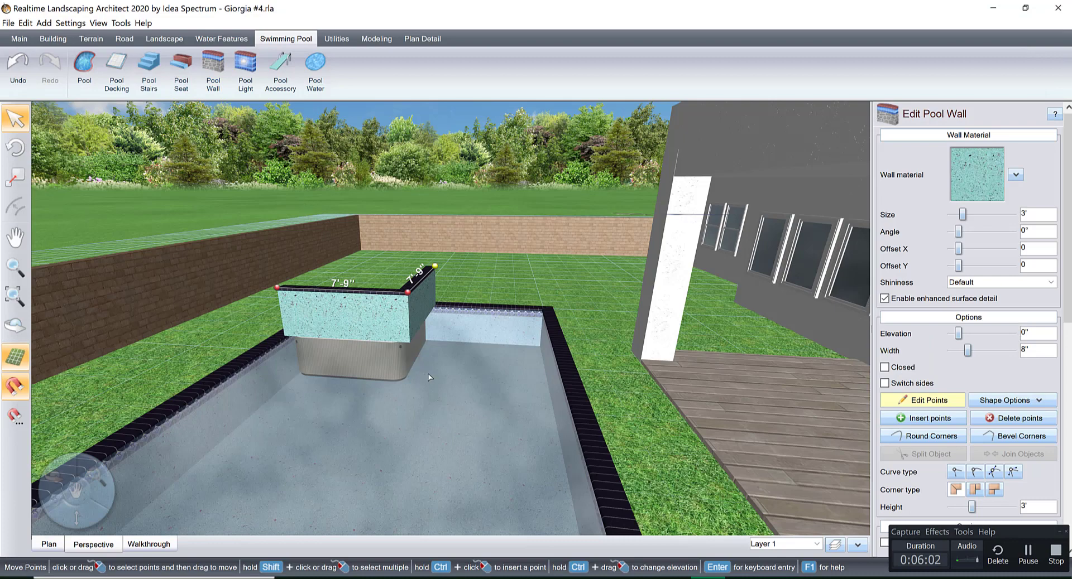
# Finish editing the wall's points and lower the pool wall to an elevation of -3'-3".
pyautogui.moveTo(459, 369); pyautogui.dragTo(485, 380, button='middle')
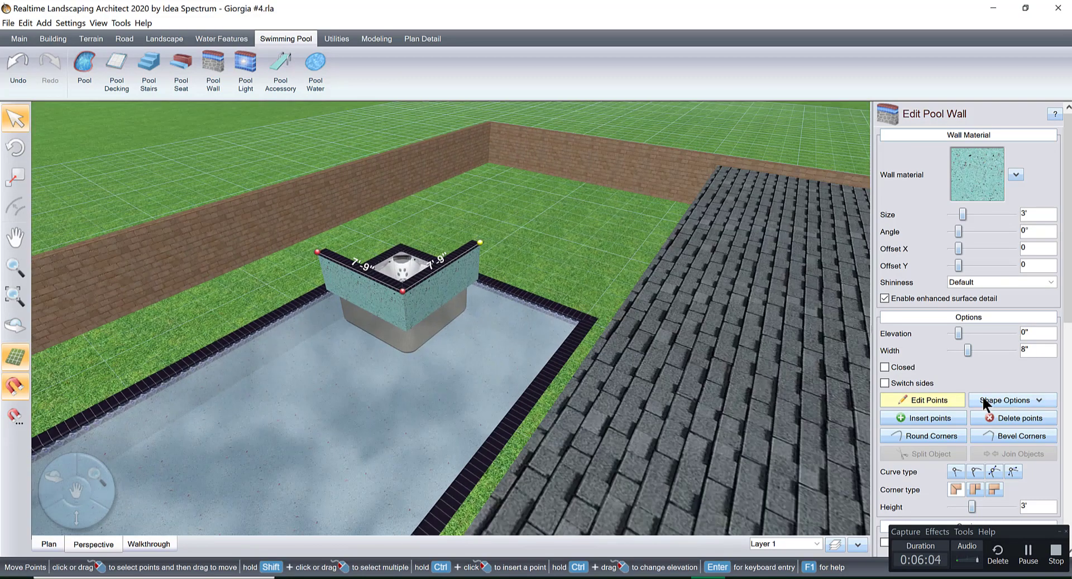
pyautogui.click(949, 396)
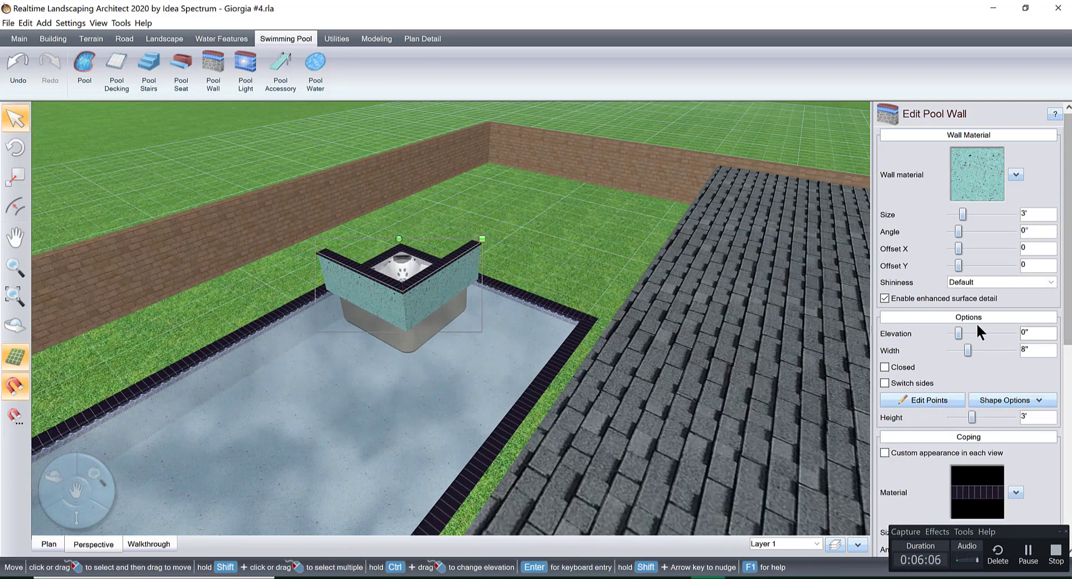
pyautogui.click(948, 333)
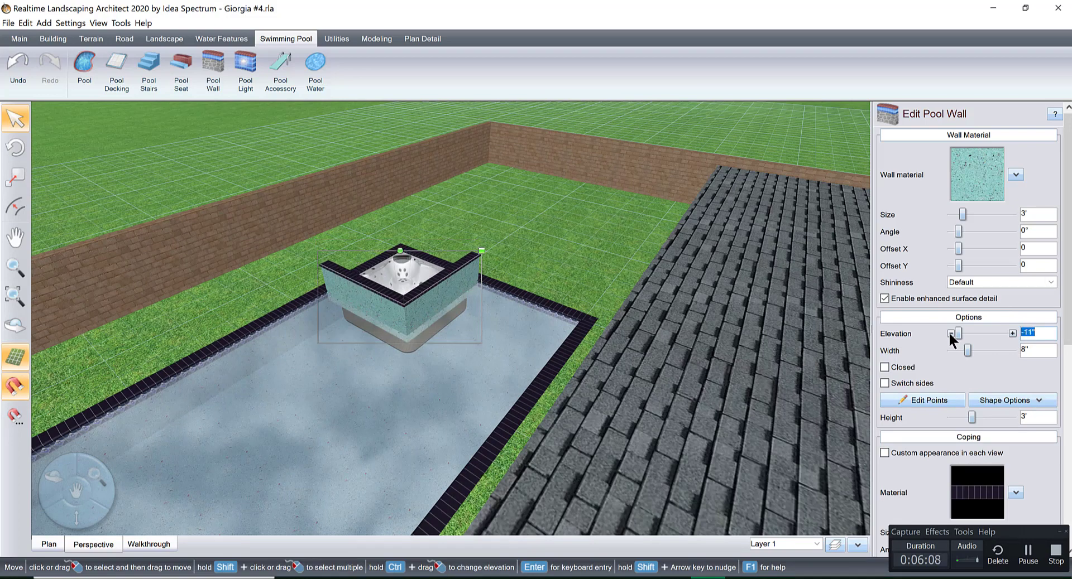
pyautogui.click(949, 332)
pyautogui.click(949, 332)
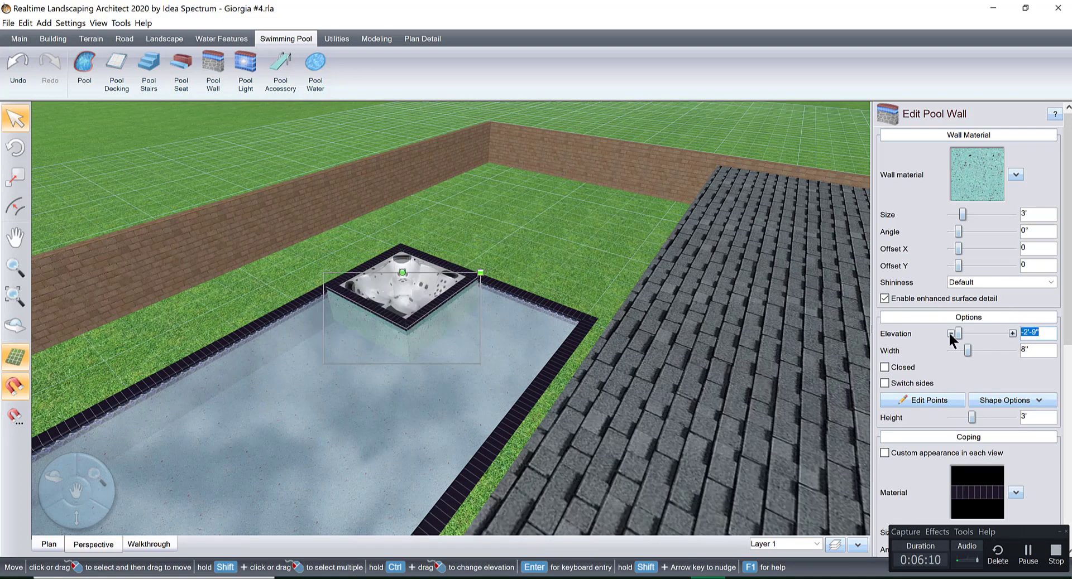
pyautogui.click(949, 333)
# Check the wall's coping against the pool edge up close and raise the wall's elevation to -3'-2".
pyautogui.scroll(5, 324, 363)
pyautogui.moveTo(528, 441)
pyautogui.mouseDown(button='right')
pyautogui.moveTo(529, 457)
pyautogui.moveTo(518, 434)
pyautogui.mouseUp(button='right')
pyautogui.scroll(3, 518, 434)
pyautogui.moveTo(519, 430); pyautogui.dragTo(519, 415, button='middle')
pyautogui.scroll(-5, 519, 415)
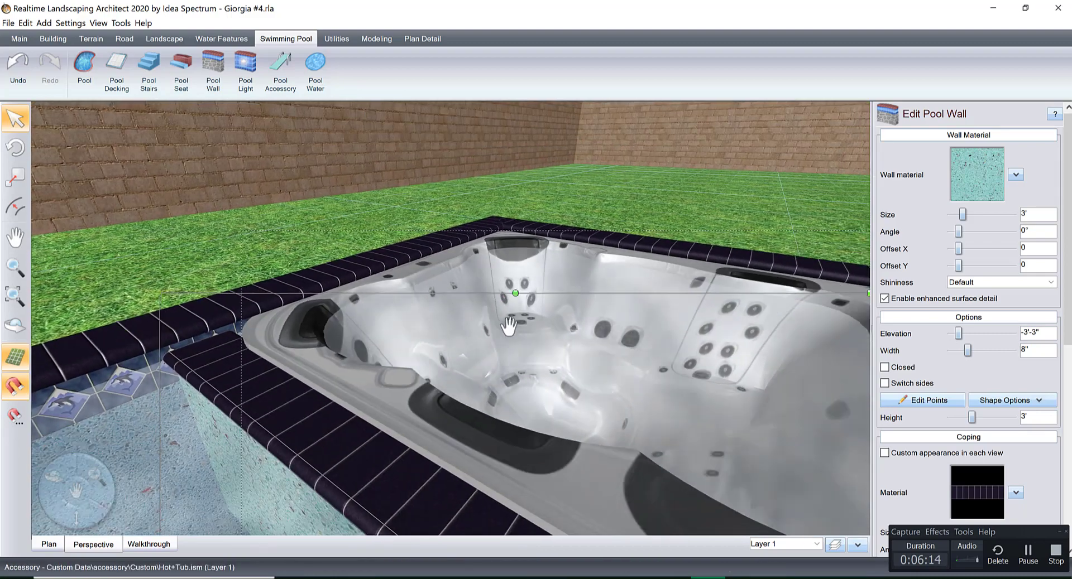
pyautogui.moveTo(630, 358); pyautogui.dragTo(810, 357, button='right')
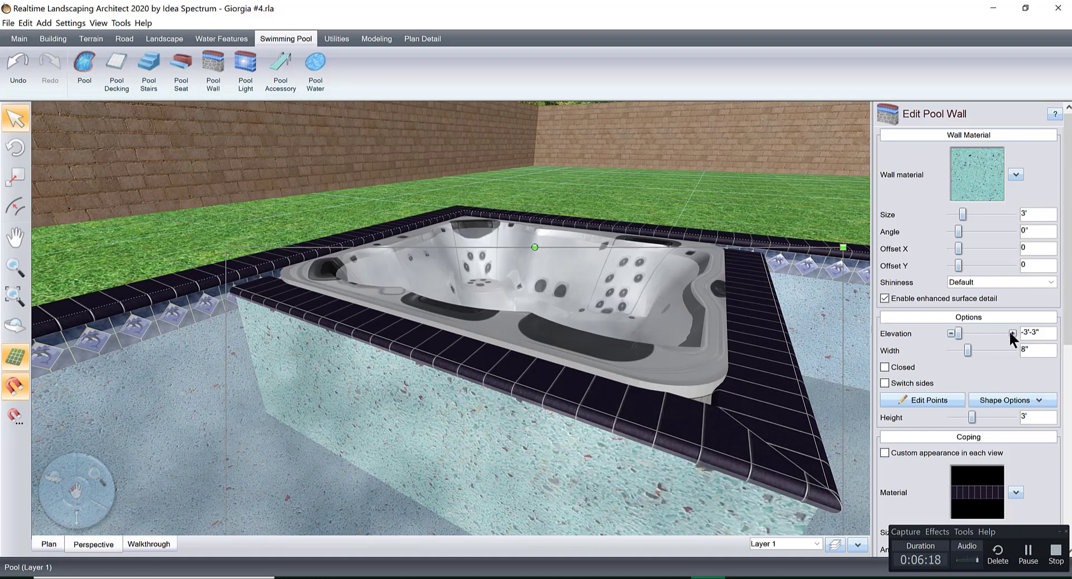
pyautogui.click(1011, 333)
pyautogui.scroll(2, 703, 342)
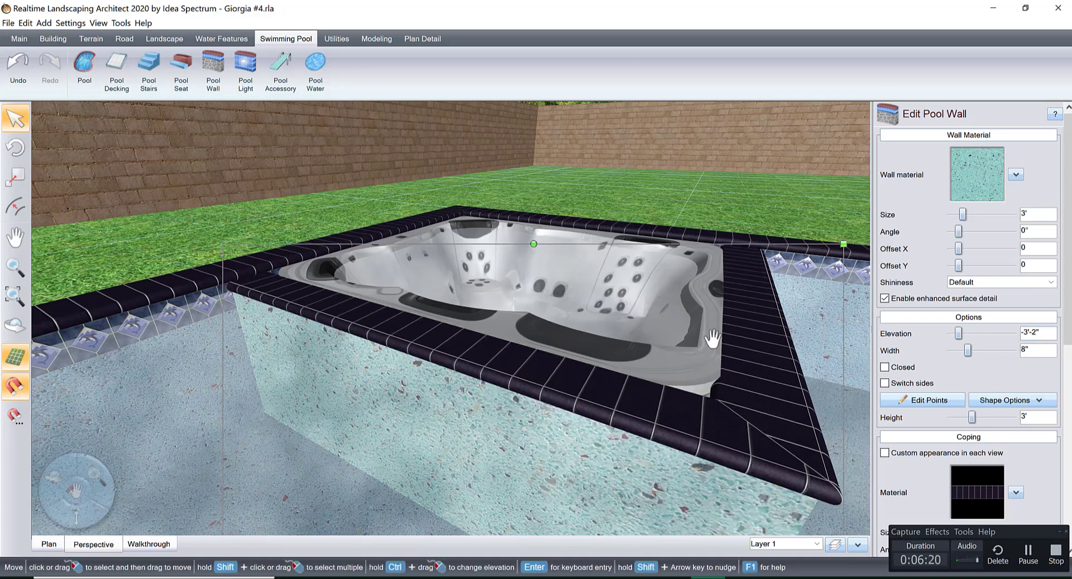
pyautogui.moveTo(693, 341); pyautogui.dragTo(641, 409, button='middle')
pyautogui.scroll(-5, 679, 336)
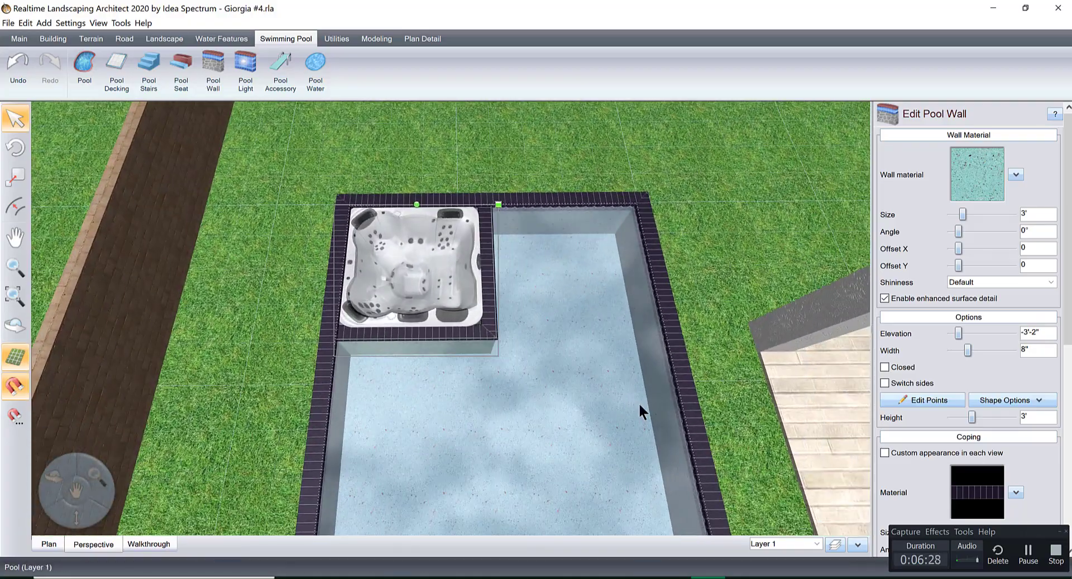
# Switch to the plan view and choose the custom Modern+Outdoor+Chaise+Lounges model as a new landscape accessory.
pyautogui.click(48, 543)
pyautogui.scroll(-1, 536, 335)
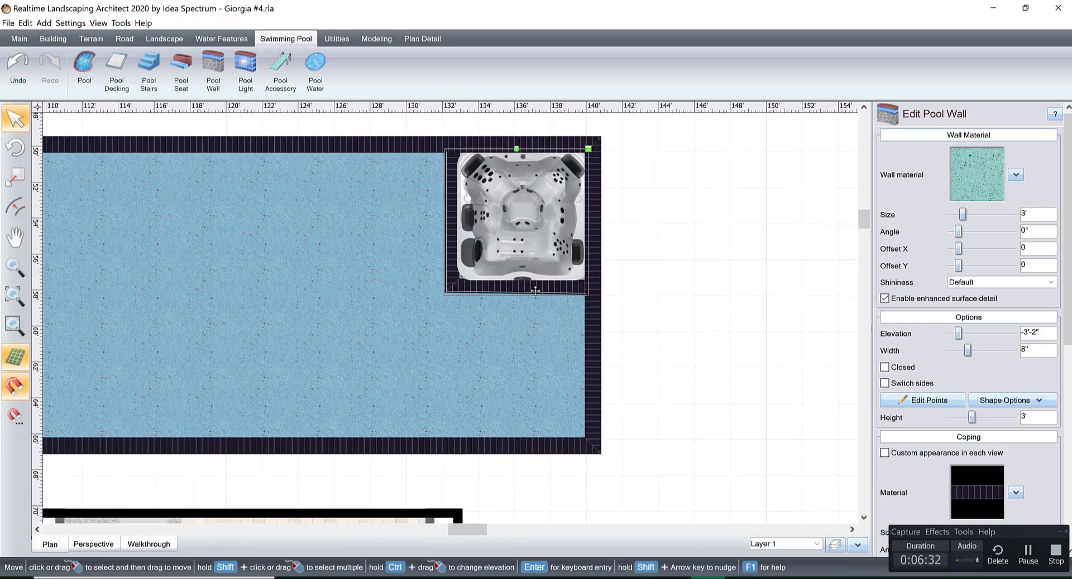
pyautogui.scroll(2, 533, 321)
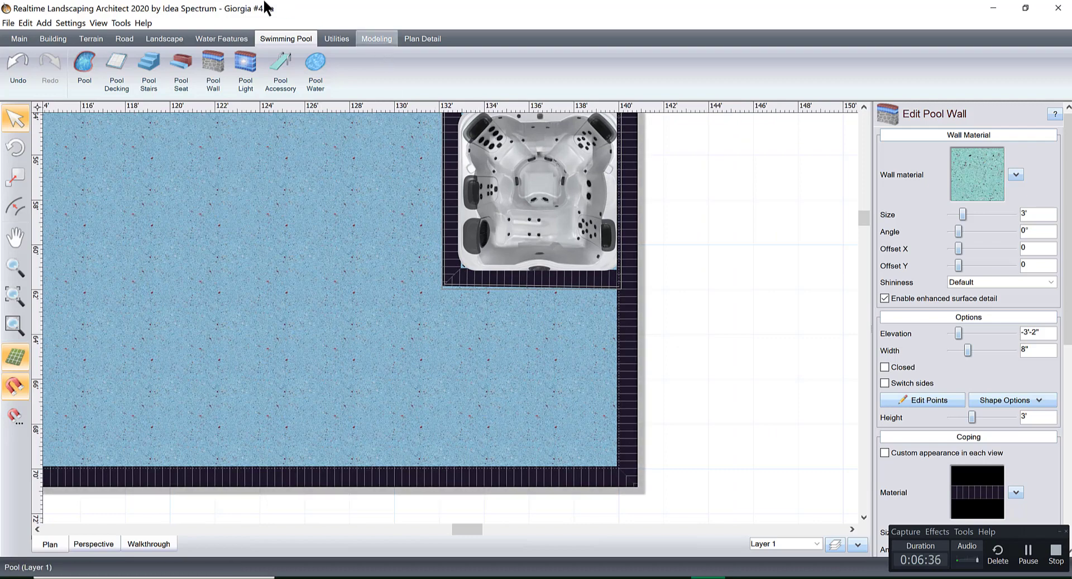
pyautogui.click(159, 34)
pyautogui.click(251, 66)
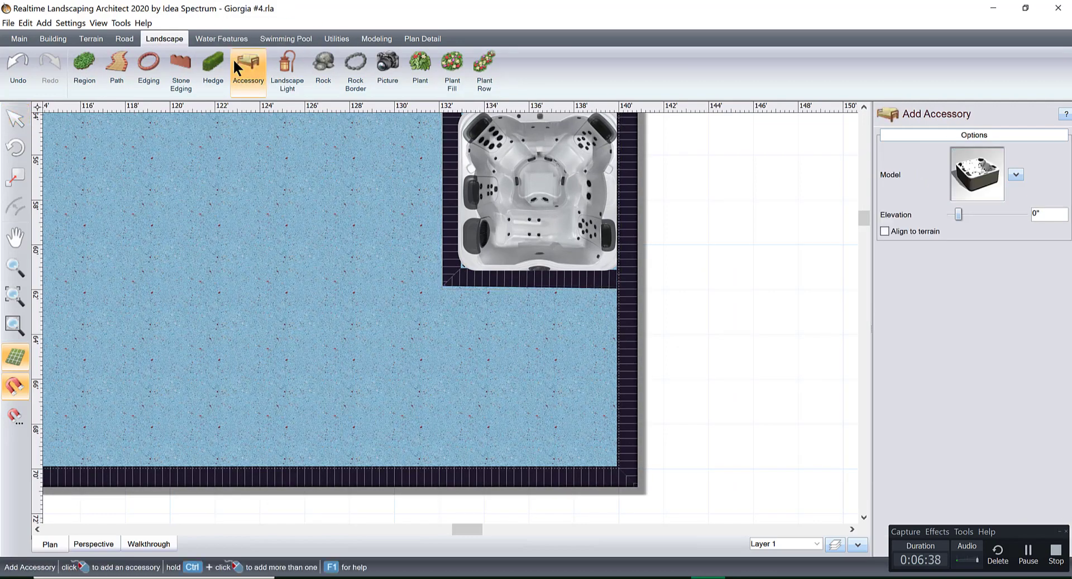
pyautogui.click(977, 174)
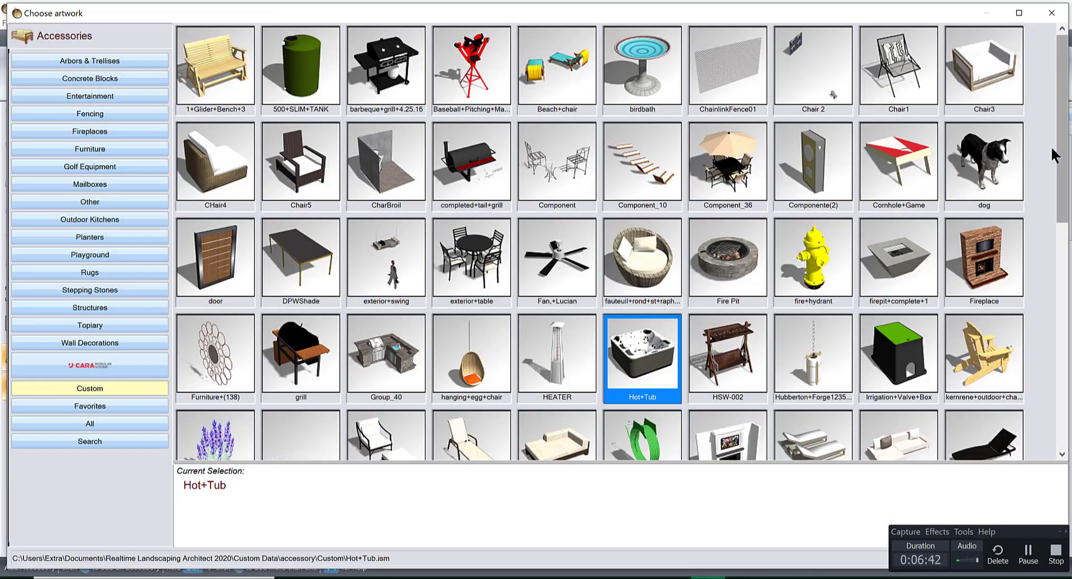
pyautogui.scroll(-3, 833, 95)
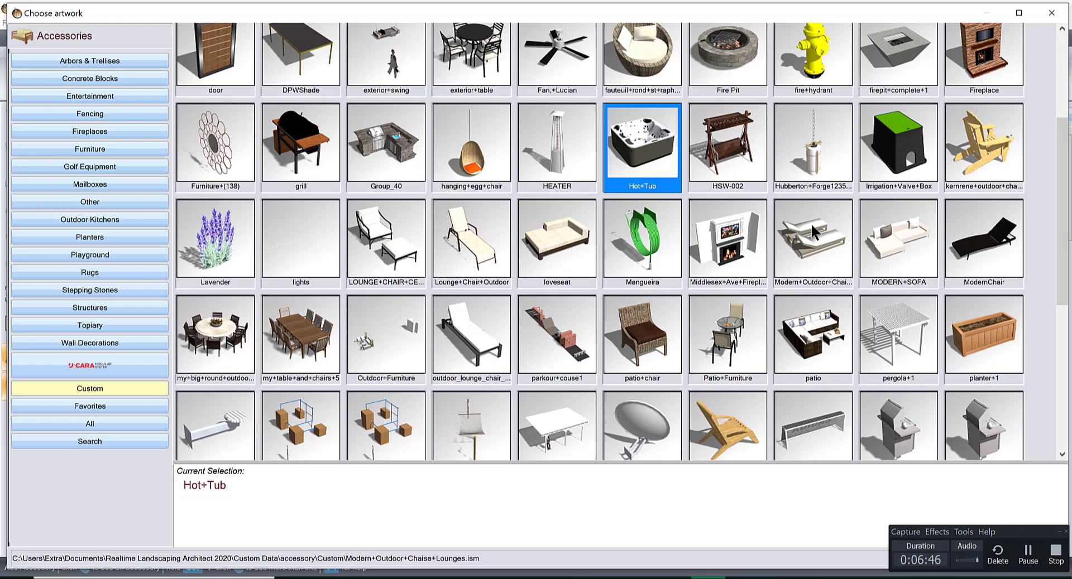
pyautogui.doubleClick(811, 226)
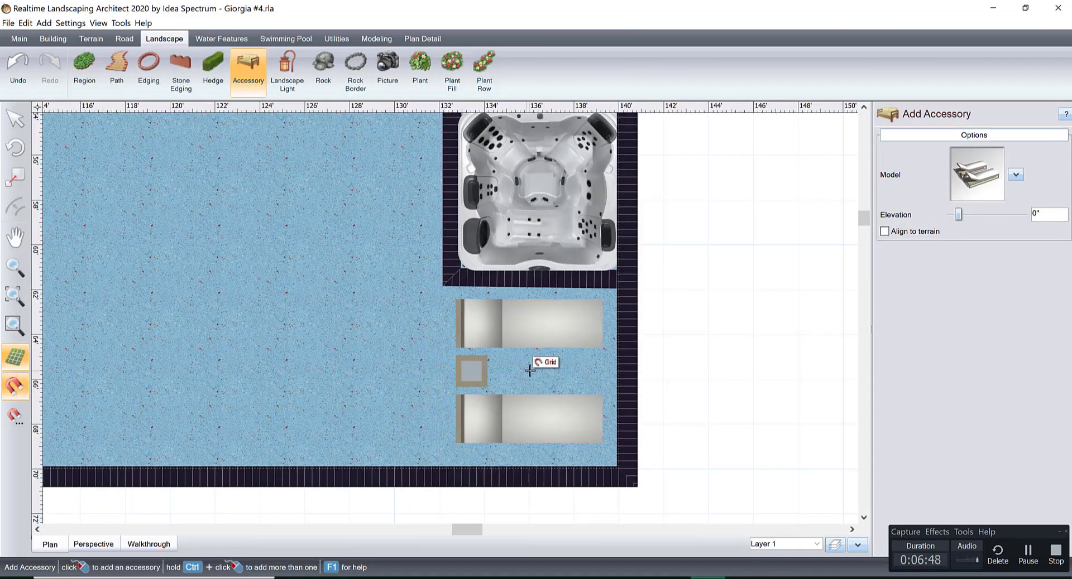
# Place the chaise lounges in the pool corner beside the hot tub, rotated 180°, and check them in the perspective view.
pyautogui.moveTo(530, 309); pyautogui.dragTo(531, 455)
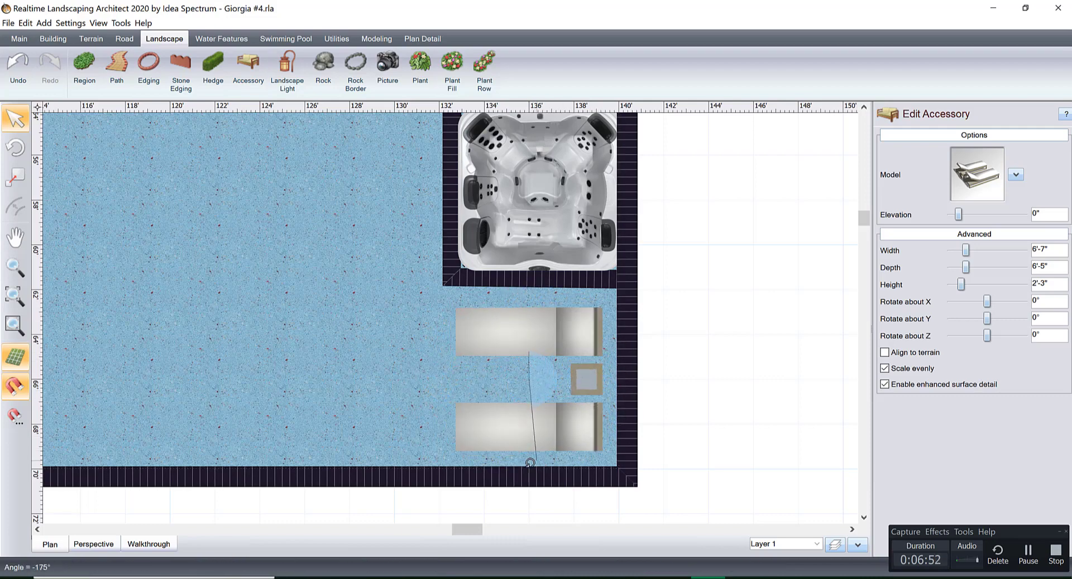
pyautogui.click(95, 543)
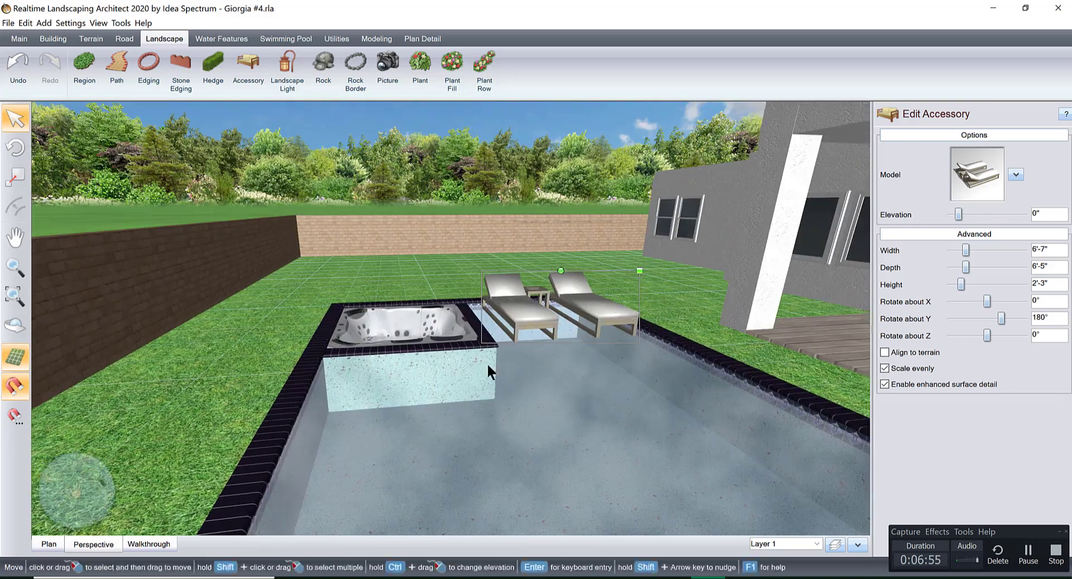
pyautogui.moveTo(488, 364); pyautogui.dragTo(385, 399, button='middle')
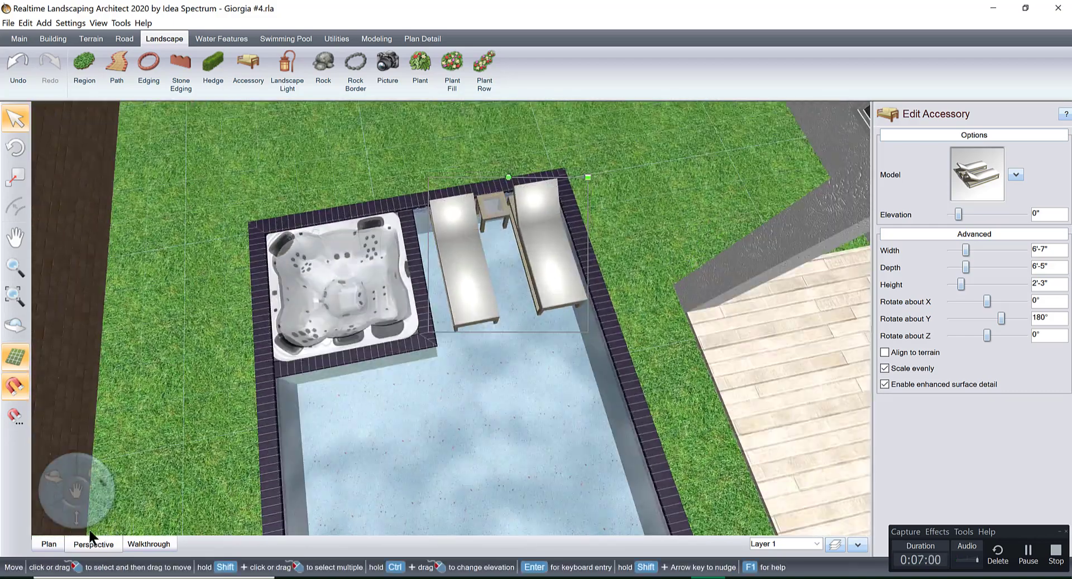
# In the plan view, draw a four-point pool seat about 8'-3" by 7'-10" under the loungers, between the hot tub wall and pool edges.
pyautogui.click(56, 543)
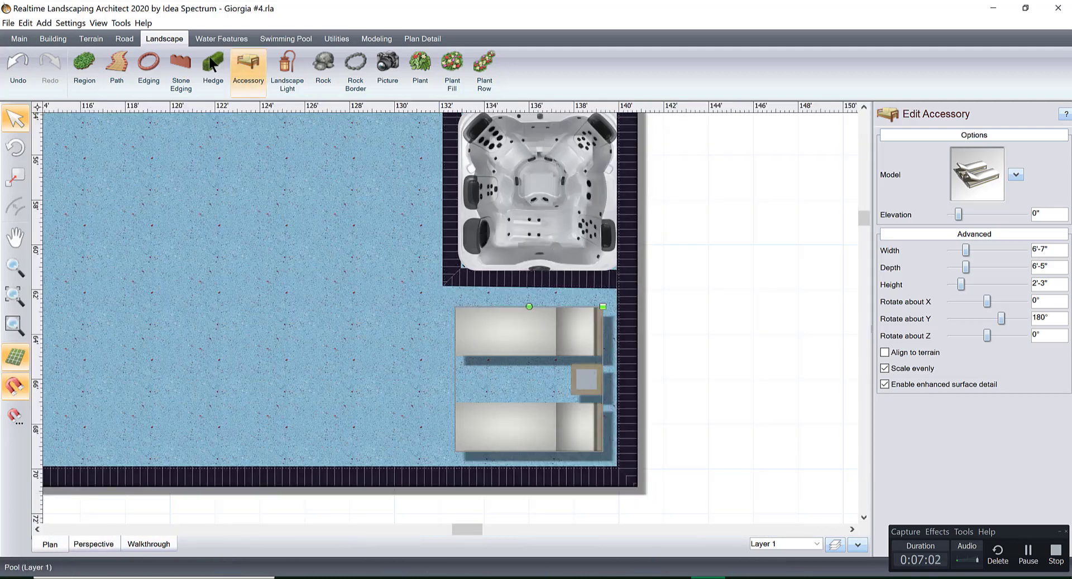
pyautogui.click(273, 39)
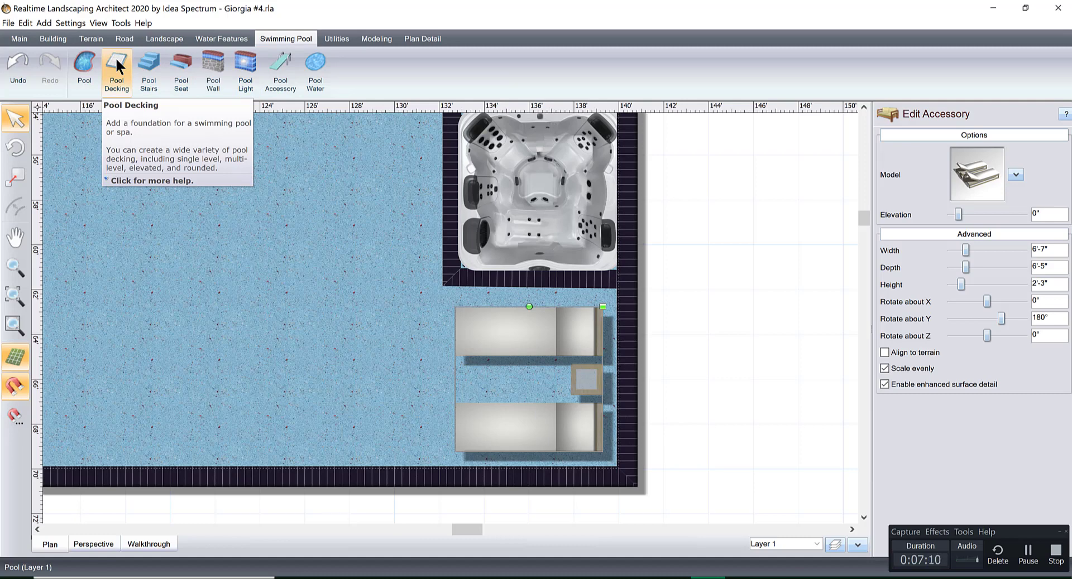
pyautogui.click(146, 60)
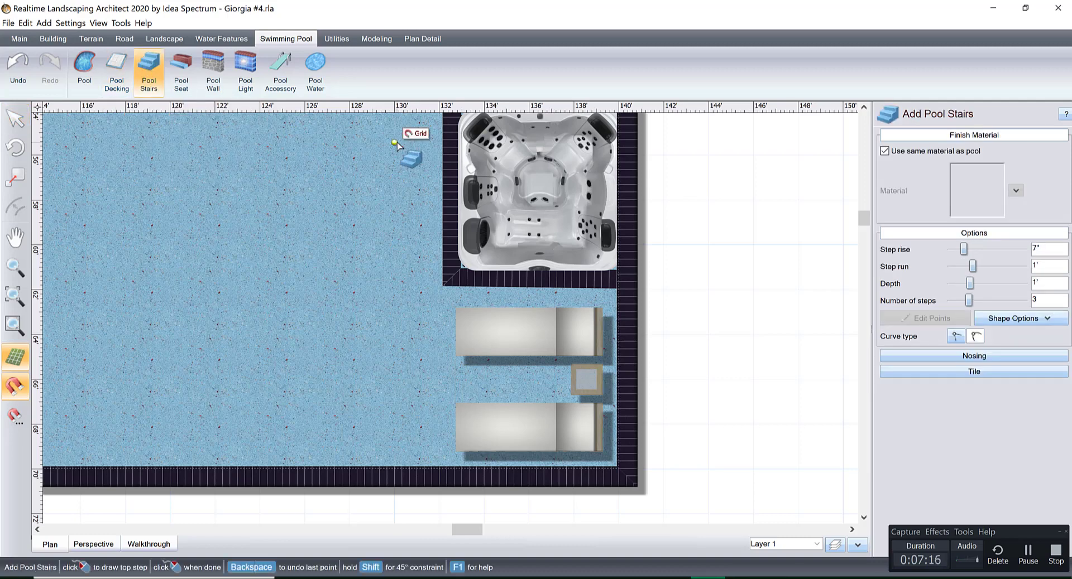
pyautogui.click(179, 66)
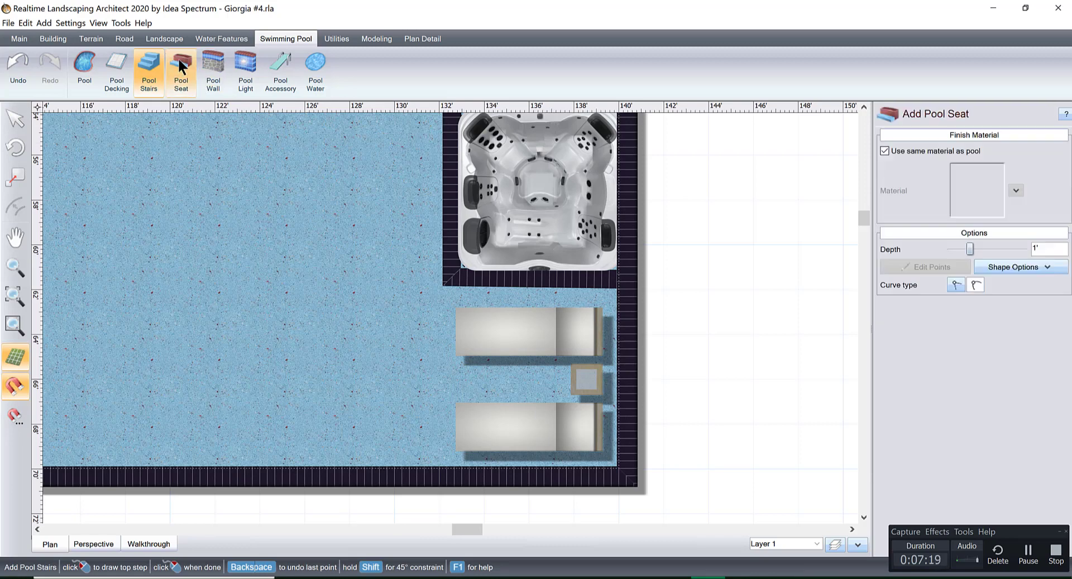
pyautogui.click(444, 284)
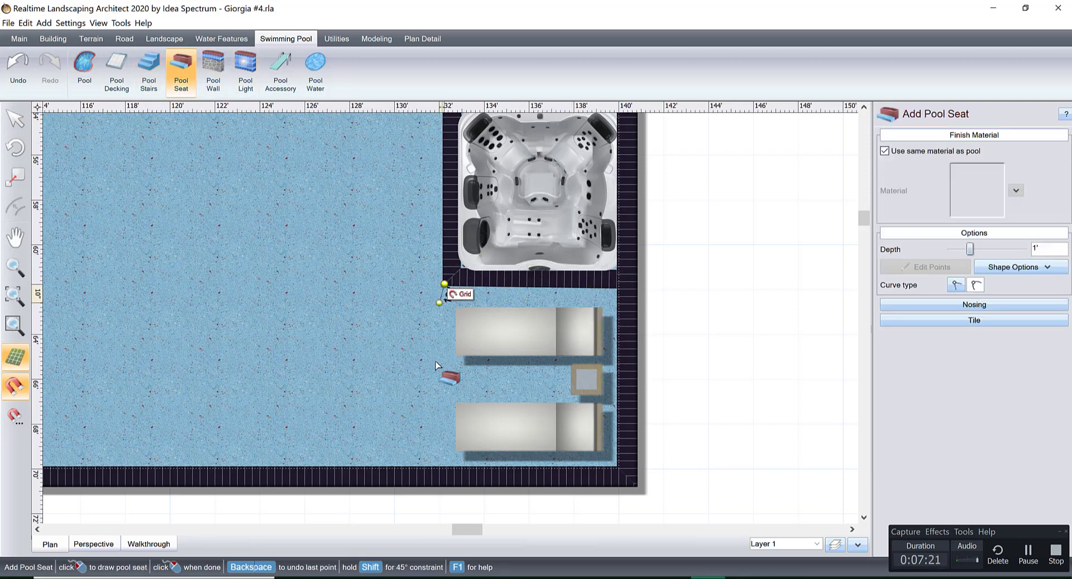
pyautogui.click(443, 469)
pyautogui.click(618, 467)
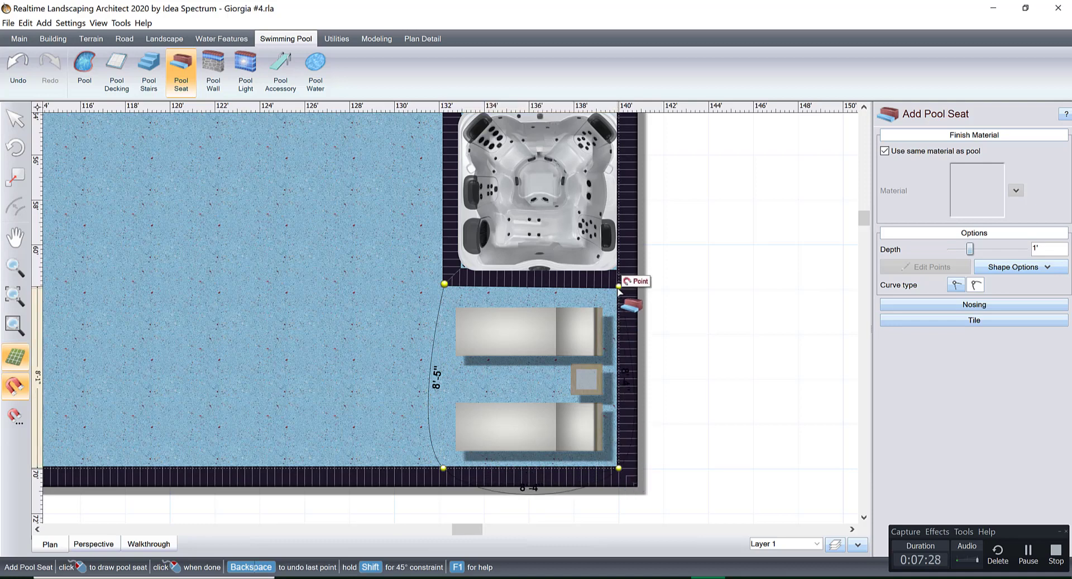
pyautogui.click(618, 286)
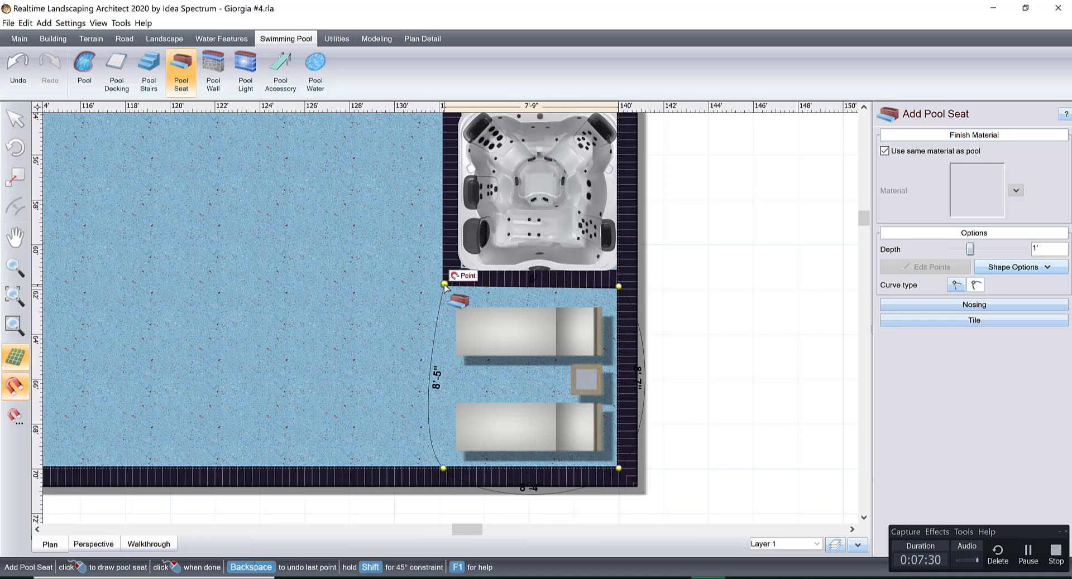
pyautogui.click(444, 284)
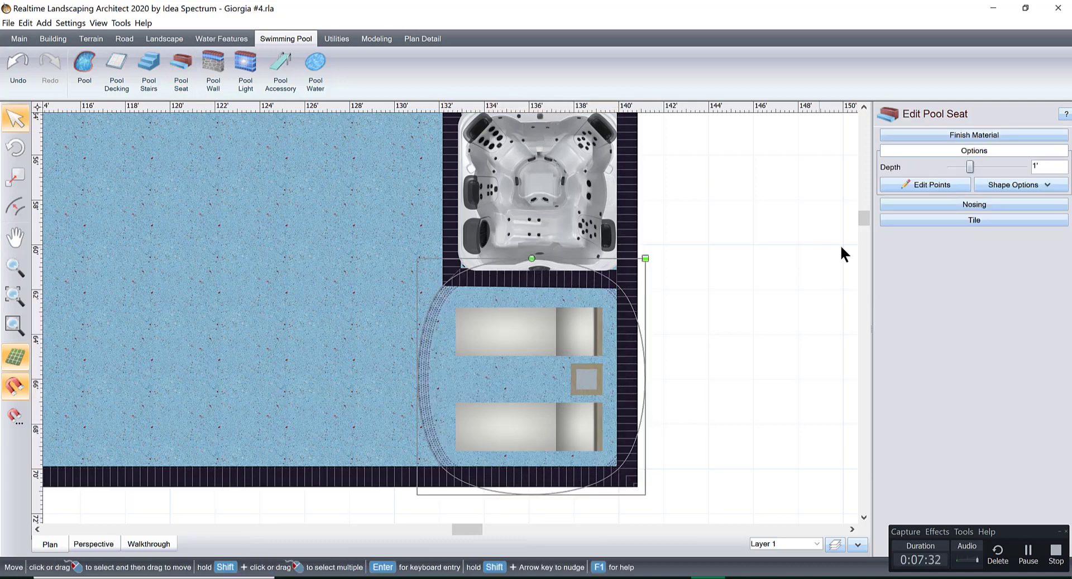
# Convert all of the pool seat's curved edges to straight lines, check the shape in the perspective view, and finish editing its points.
pyautogui.click(933, 185)
pyautogui.moveTo(308, 239); pyautogui.dragTo(755, 524)
pyautogui.click(950, 238)
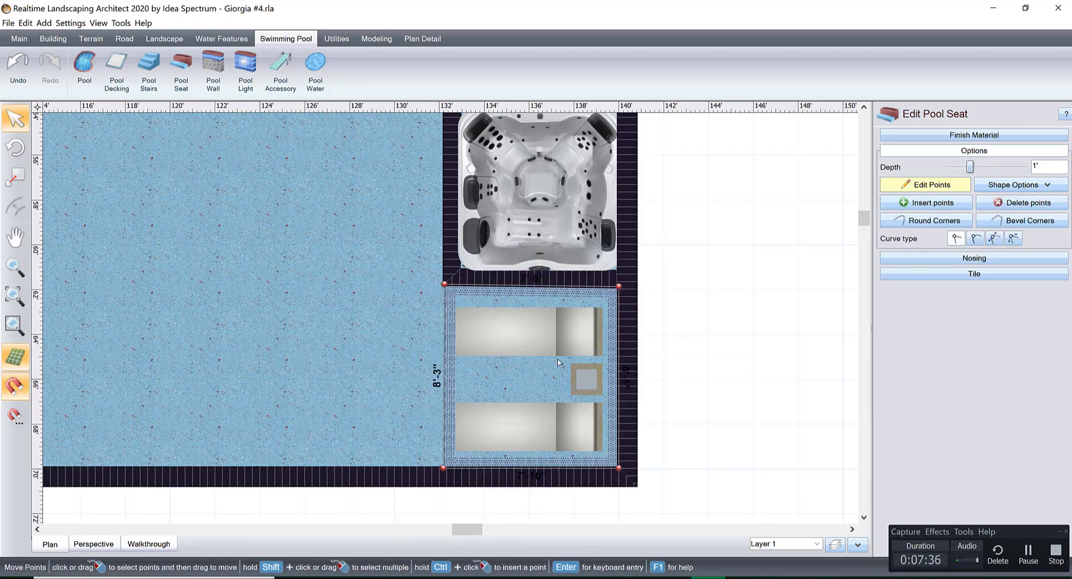
pyautogui.click(94, 544)
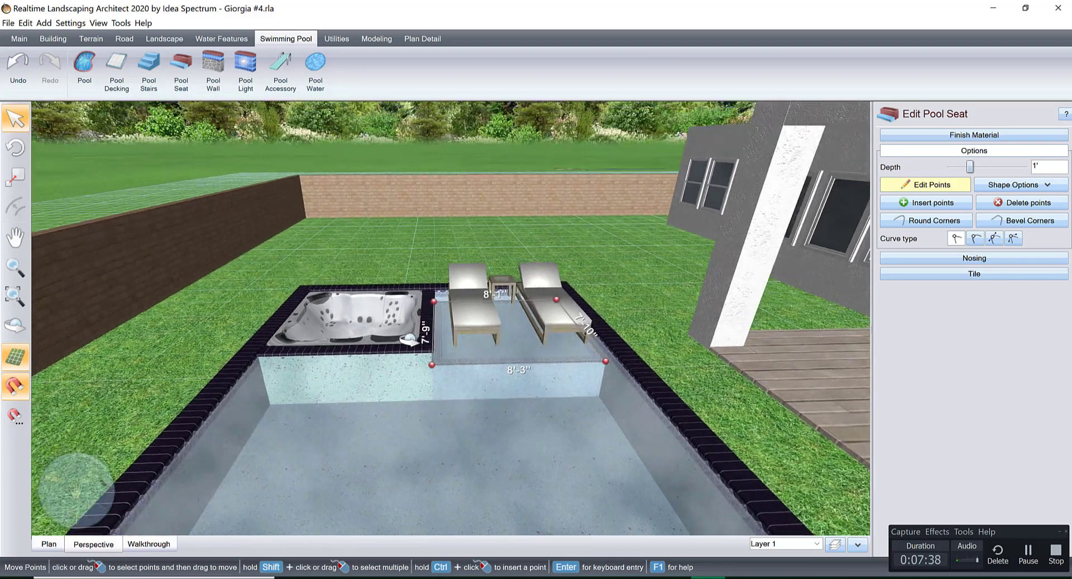
pyautogui.moveTo(409, 340); pyautogui.dragTo(718, 334, button='right')
pyautogui.scroll(2, 480, 374)
pyautogui.click(929, 186)
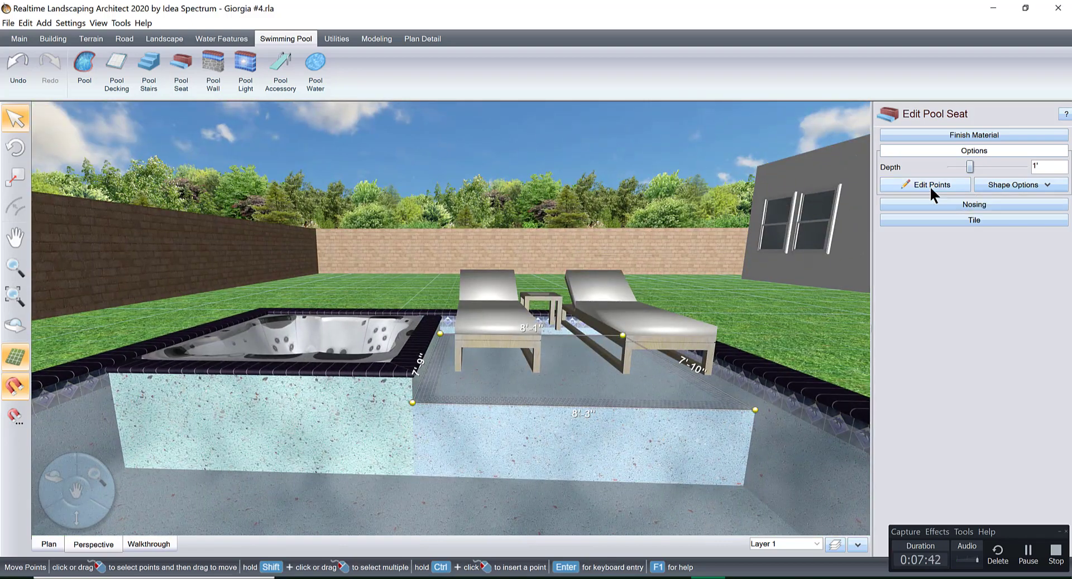
# Lower the chaise lounges to an elevation of -11" and check how they sit on the pool seat from several angles.
pyautogui.click(733, 311)
pyautogui.click(614, 327)
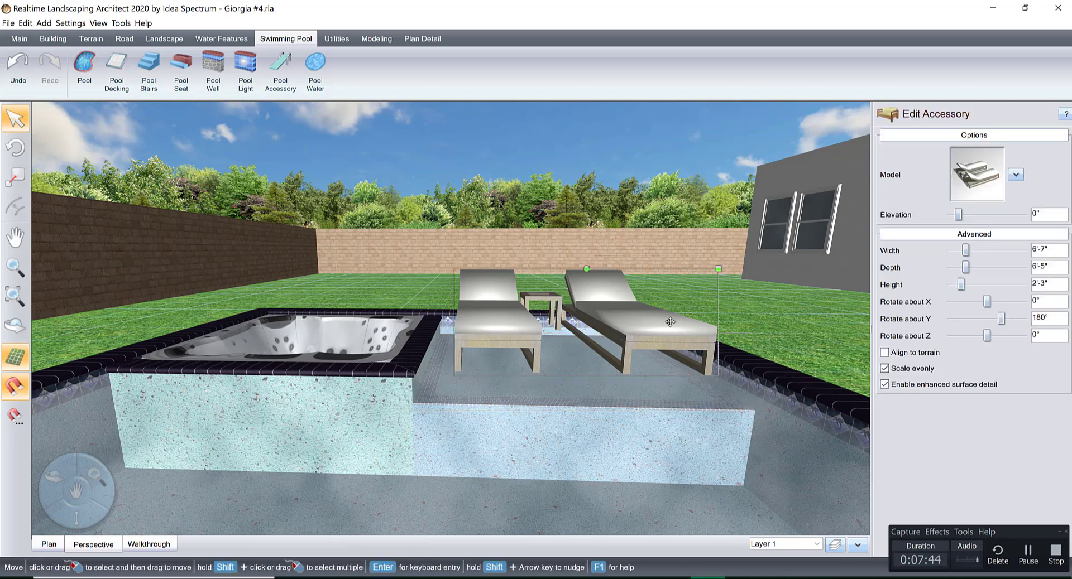
pyautogui.click(950, 215)
pyautogui.click(950, 214)
pyautogui.click(950, 214)
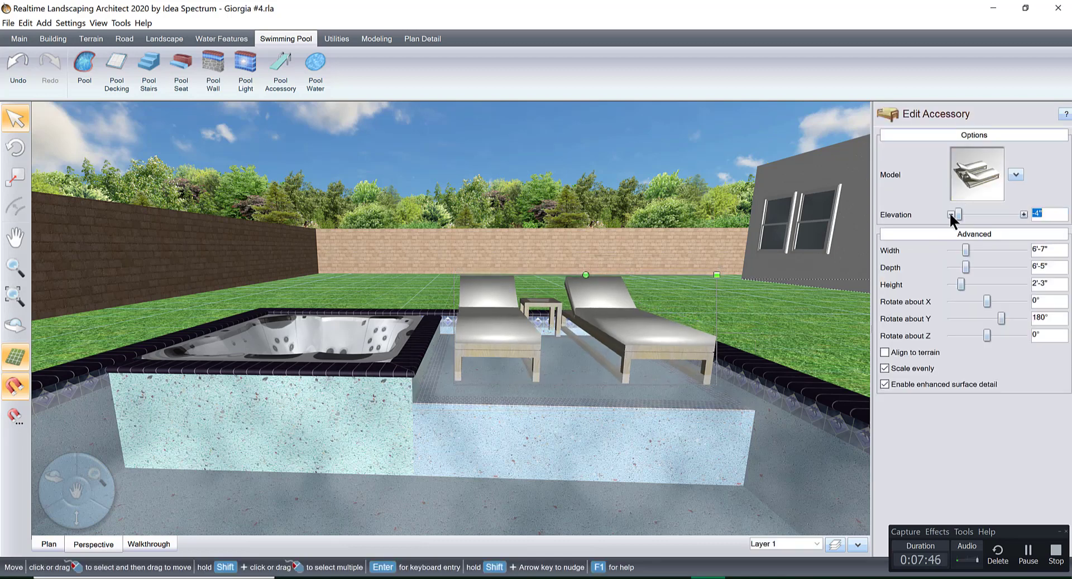
pyautogui.click(950, 214)
pyautogui.click(949, 214)
pyautogui.click(950, 214)
pyautogui.click(950, 214)
pyautogui.click(950, 215)
pyautogui.click(950, 214)
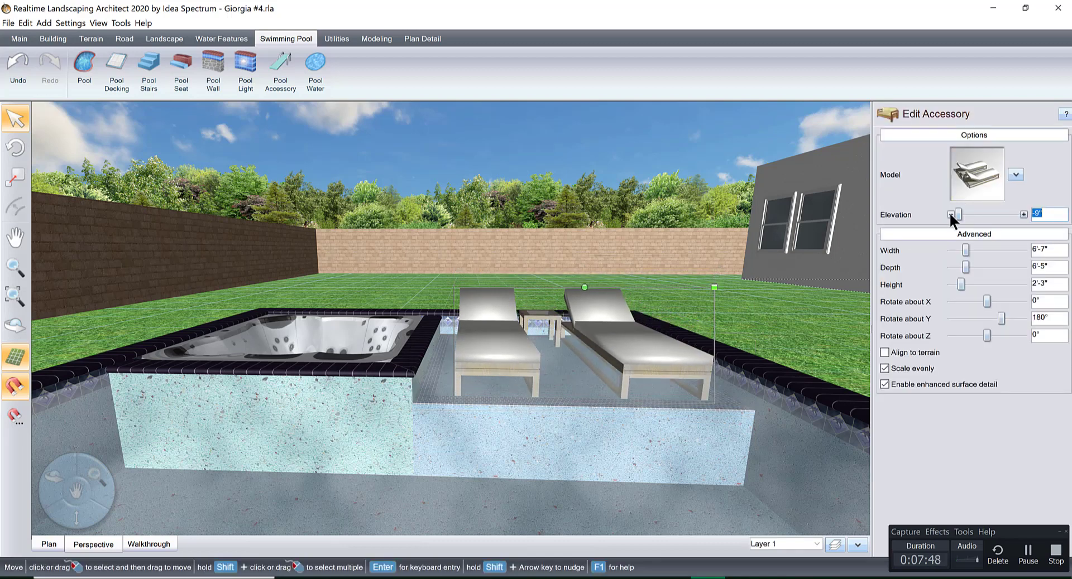
pyautogui.click(950, 214)
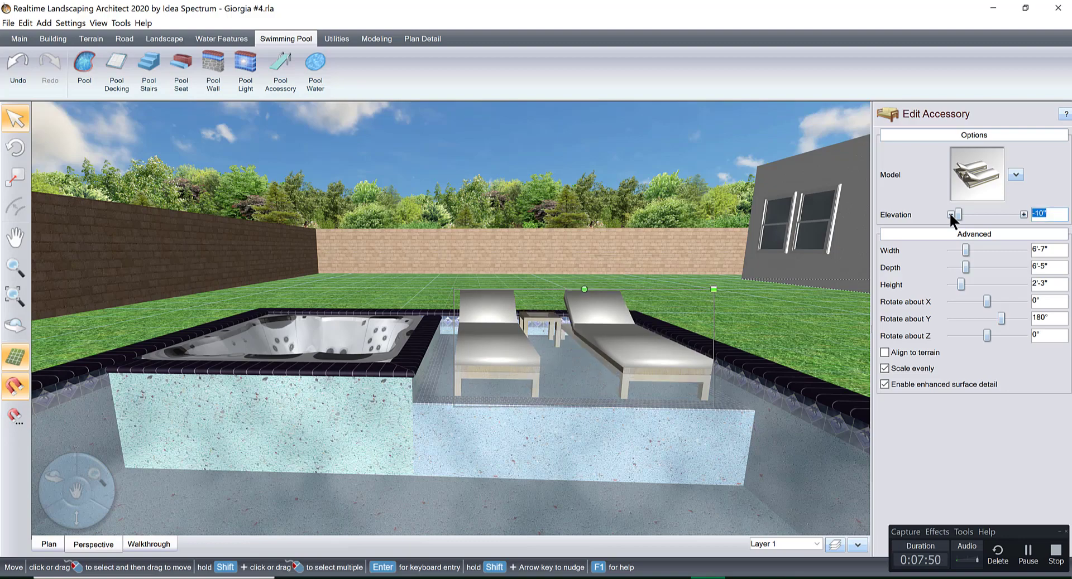
pyautogui.click(950, 214)
pyautogui.moveTo(746, 315); pyautogui.dragTo(559, 385, button='middle')
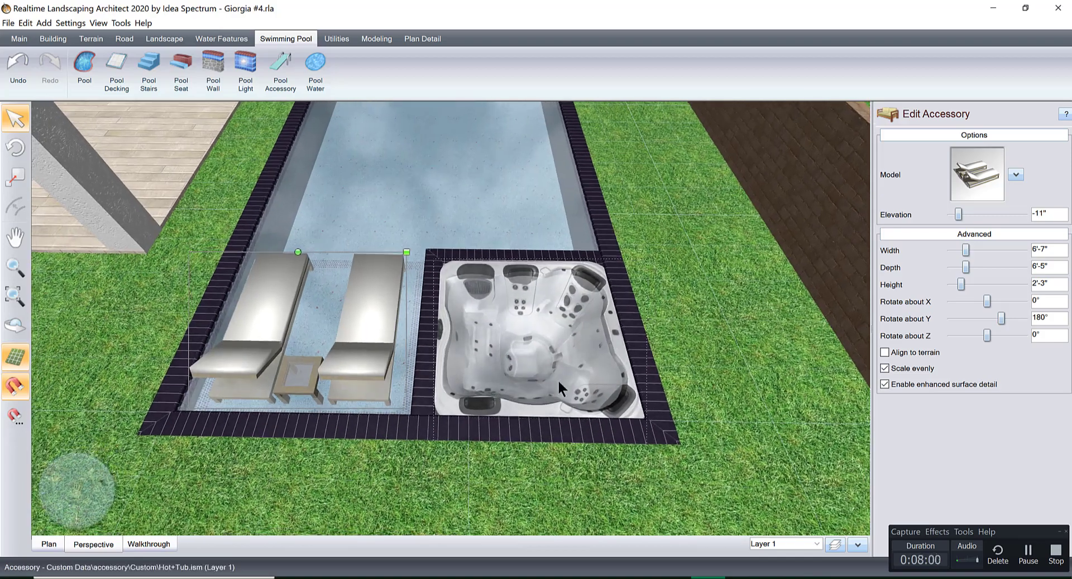
pyautogui.scroll(-4, 523, 392)
pyautogui.moveTo(530, 304); pyautogui.dragTo(471, 378, button='middle')
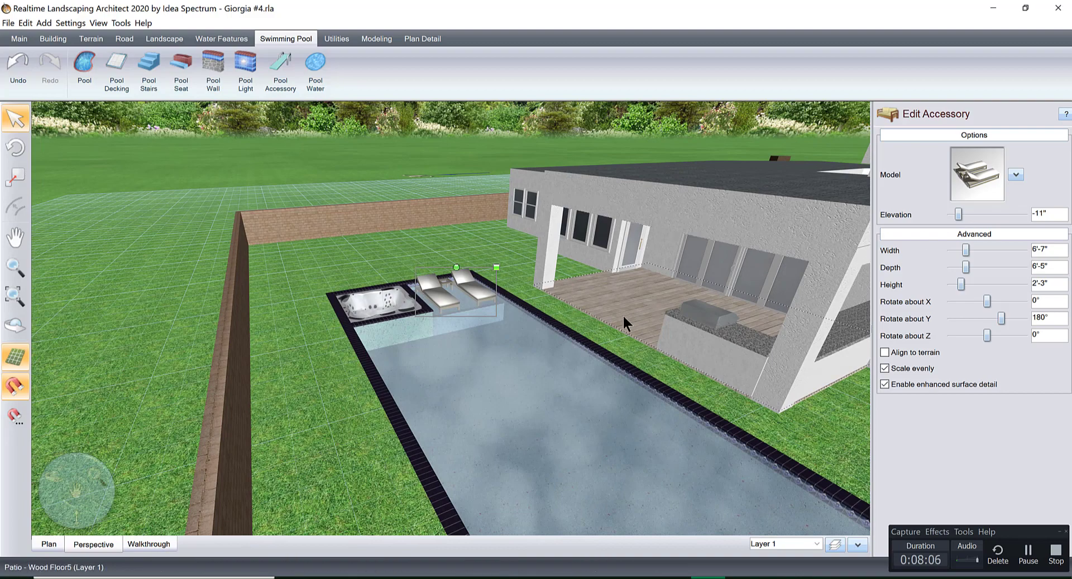
pyautogui.scroll(10, 598, 434)
pyautogui.scroll(-10, 621, 366)
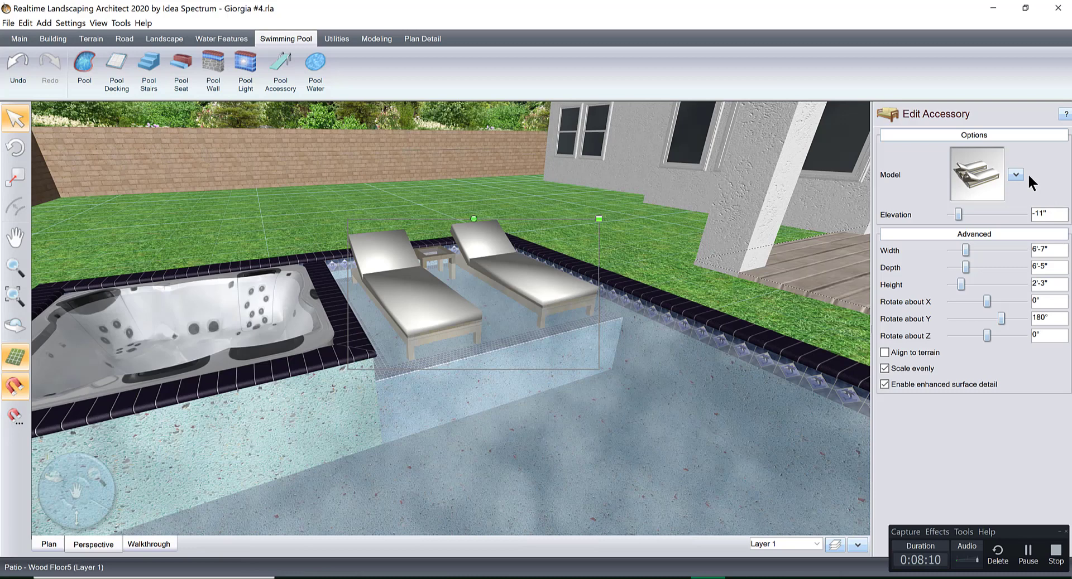
# Try recoloring the loungers' cushions, Material 4, bright green (0, 255, 0), and undo the color change.
pyautogui.click(1016, 175)
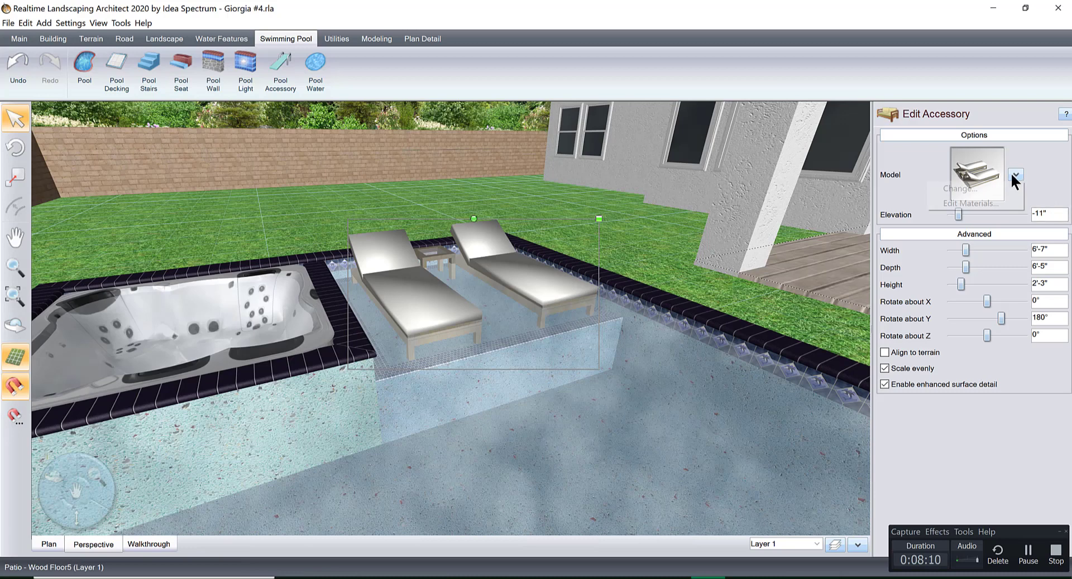
pyautogui.click(985, 206)
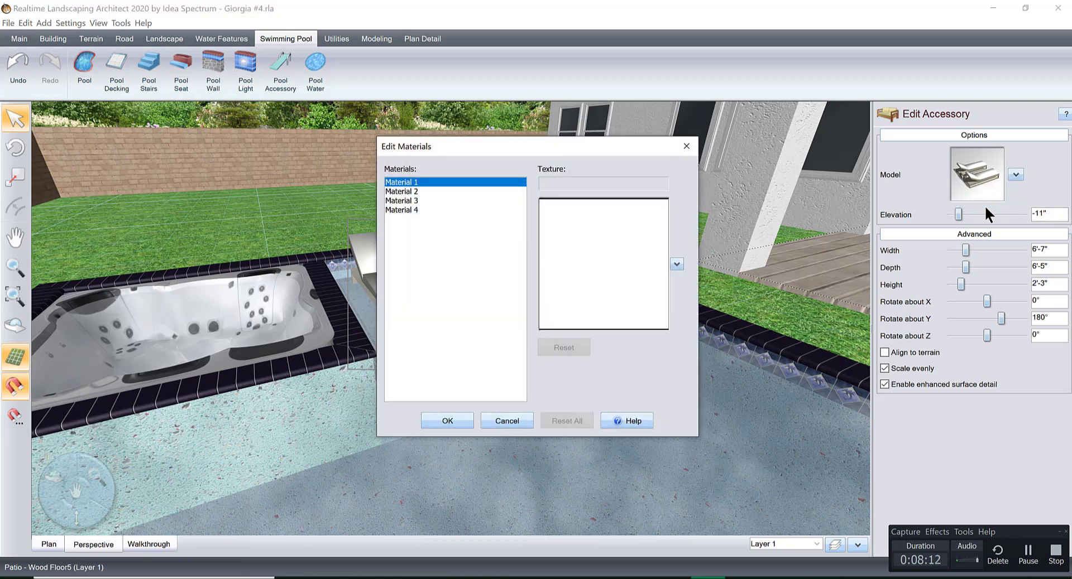
pyautogui.click(438, 191)
pyautogui.click(438, 200)
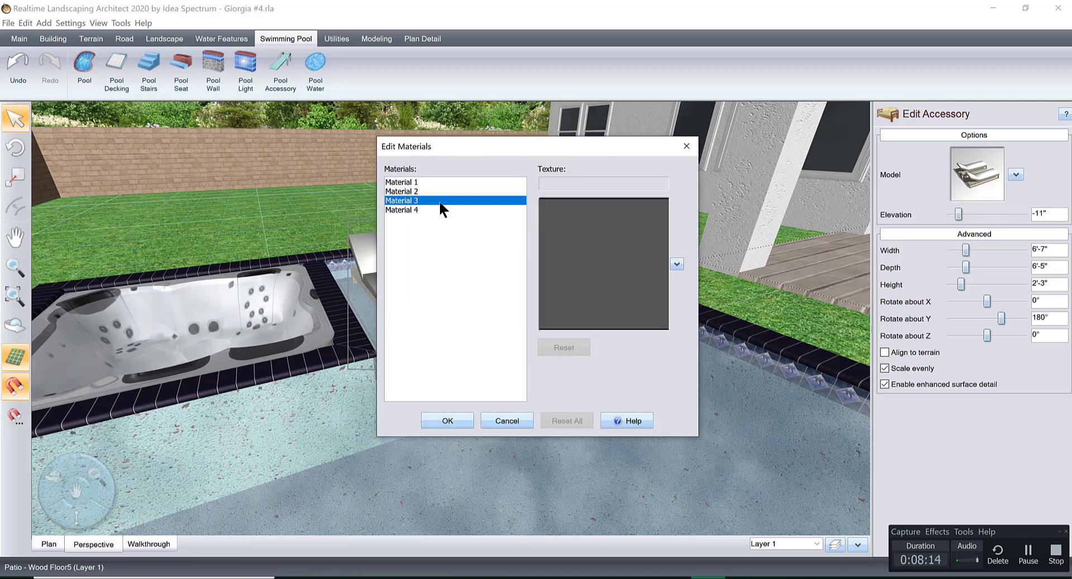
pyautogui.click(440, 210)
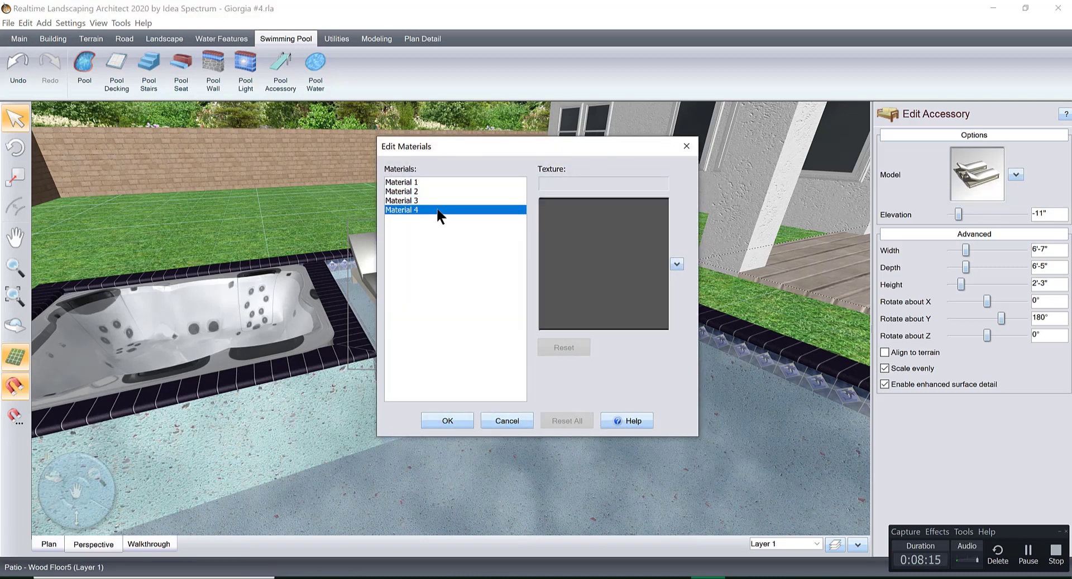
pyautogui.click(576, 239)
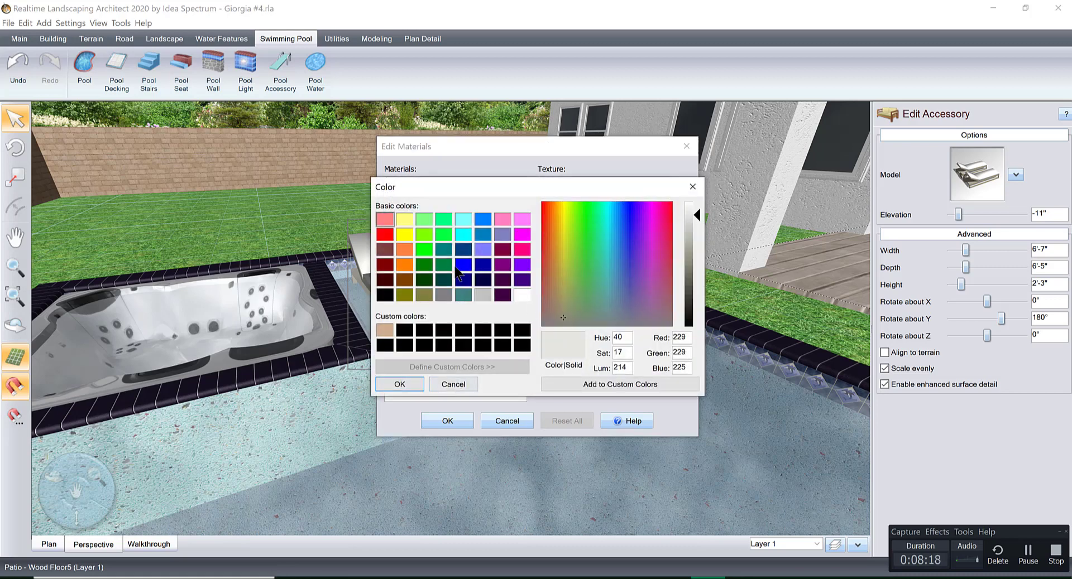
pyautogui.click(424, 249)
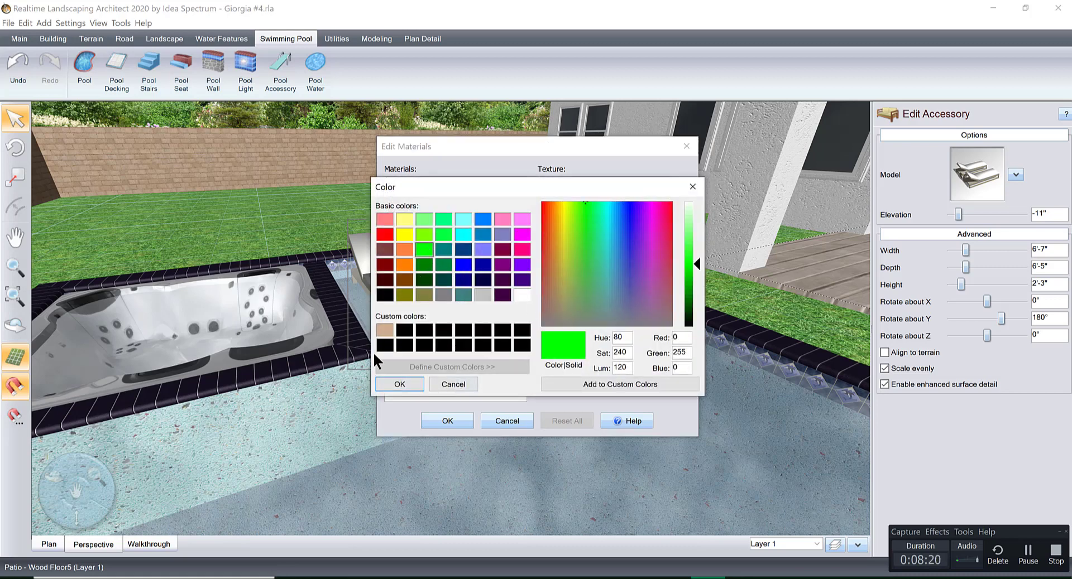
pyautogui.click(400, 384)
pyautogui.click(458, 418)
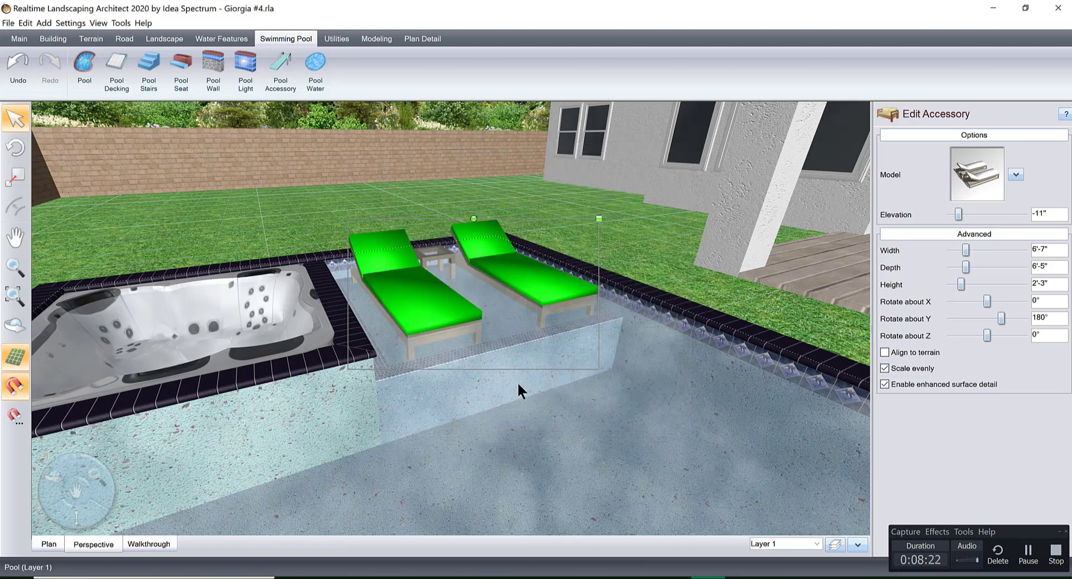
pyautogui.moveTo(517, 382)
pyautogui.mouseDown(button='middle')
pyautogui.moveTo(552, 395)
pyautogui.moveTo(589, 386)
pyautogui.moveTo(507, 390)
pyautogui.mouseUp(button='middle')
pyautogui.hotkey('ctrl', 'z')
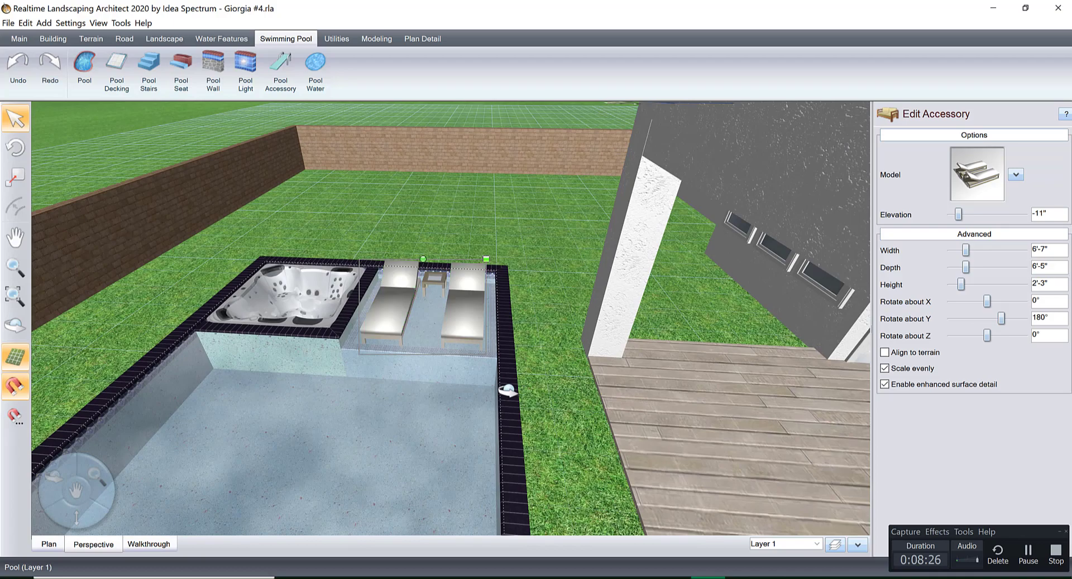
# Examine the pool, hot tub and loungers from several angles and from above, together with the back of the house.
pyautogui.moveTo(522, 364); pyautogui.dragTo(586, 321, button='middle')
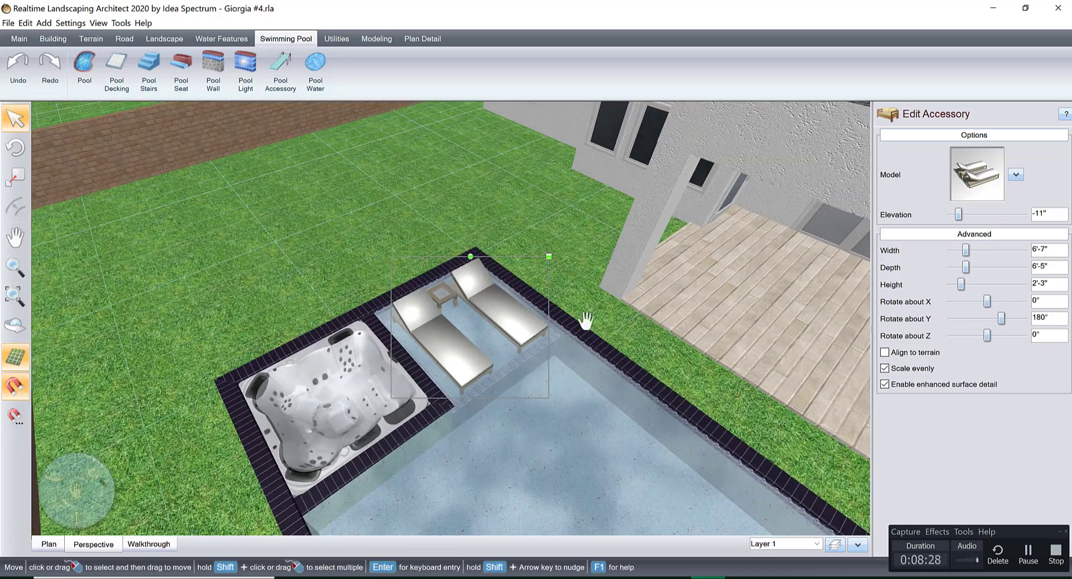
pyautogui.moveTo(586, 321); pyautogui.dragTo(626, 357, button='right')
pyautogui.moveTo(626, 357); pyautogui.dragTo(661, 366, button='middle')
pyautogui.scroll(-2, 661, 365)
pyautogui.moveTo(632, 292); pyautogui.dragTo(644, 296, button='middle')
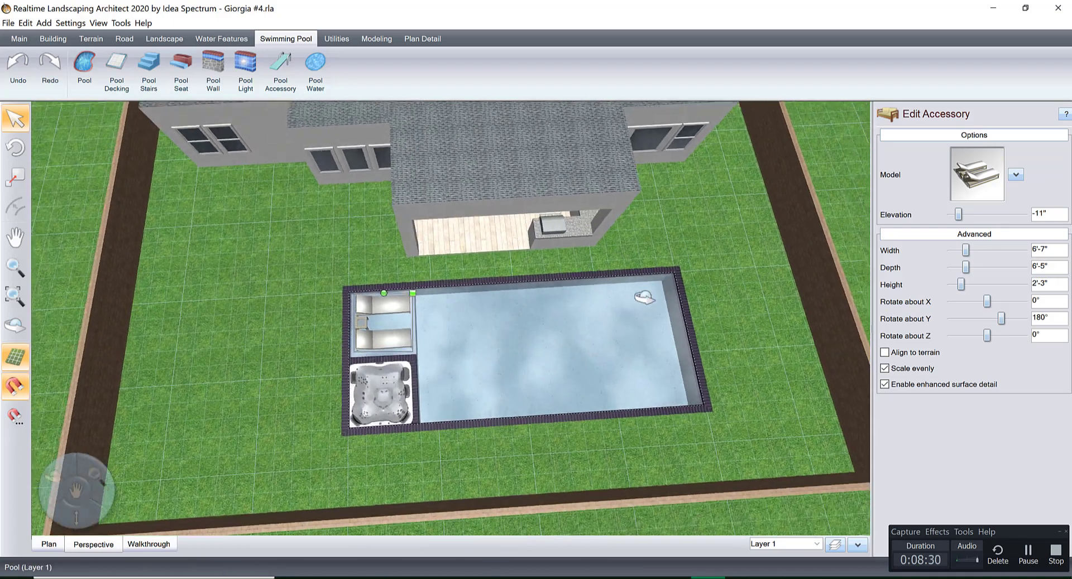
pyautogui.rightClick(644, 297)
pyautogui.press('Escape')
pyautogui.scroll(-2, 525, 307)
pyautogui.moveTo(558, 327); pyautogui.dragTo(551, 333, button='middle')
pyautogui.click(1027, 554)
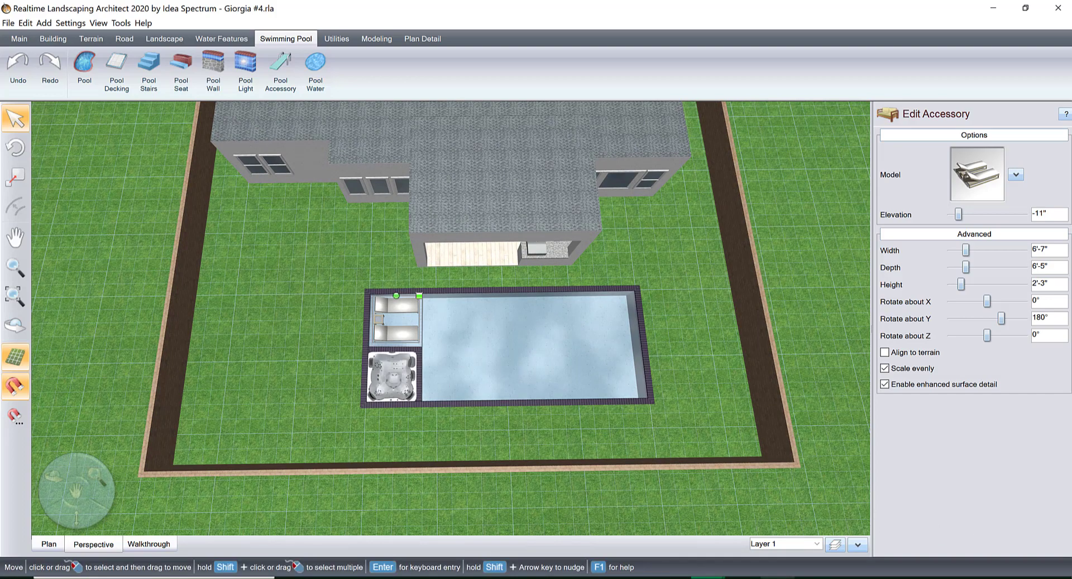
pyautogui.click(707, 578)
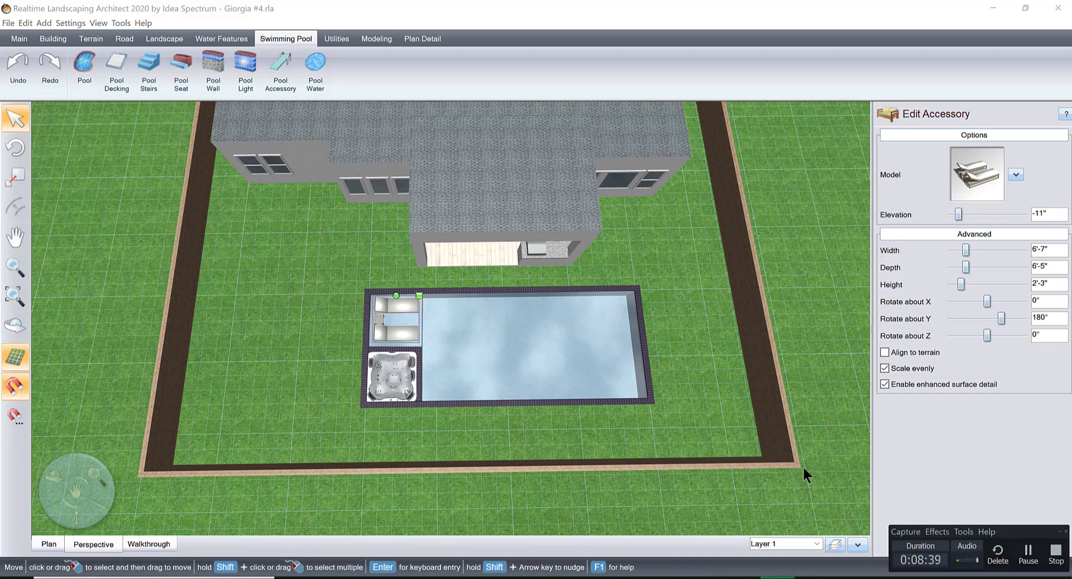
pyautogui.click(697, 351)
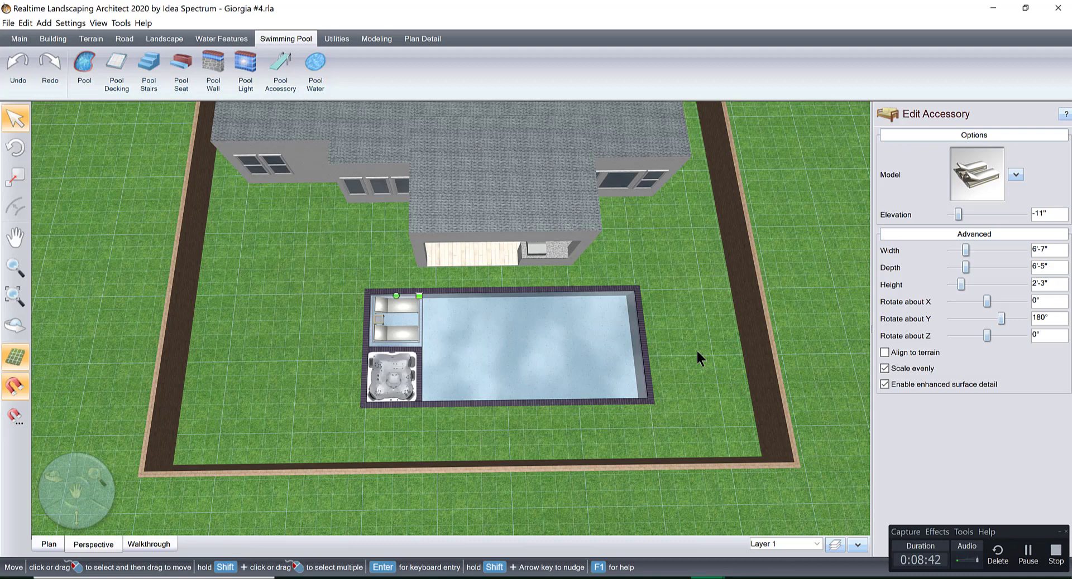
# Paste the copied pergola with string lights and TV onto the lawn beside the shallow end of the pool.
pyautogui.click(697, 351)
pyautogui.moveTo(704, 371); pyautogui.dragTo(638, 372, button='middle')
pyautogui.moveTo(638, 371)
pyautogui.mouseDown(button='right')
pyautogui.moveTo(637, 358)
pyautogui.moveTo(648, 360)
pyautogui.mouseUp(button='right')
pyautogui.moveTo(683, 343); pyautogui.dragTo(480, 357, button='middle')
pyautogui.moveTo(217, 359); pyautogui.dragTo(647, 350, button='middle')
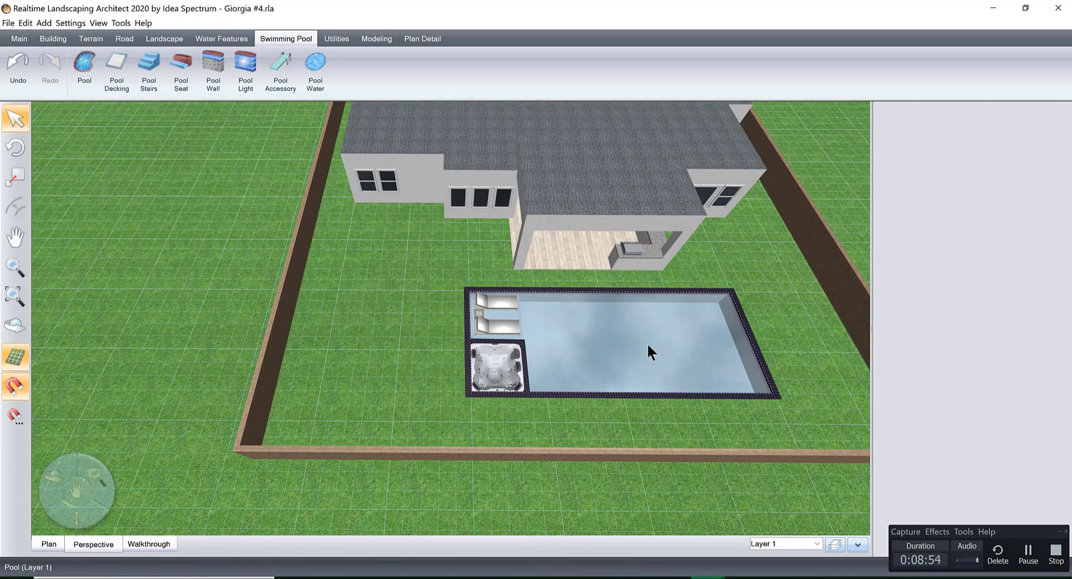
pyautogui.hotkey('ctrl', 'v')
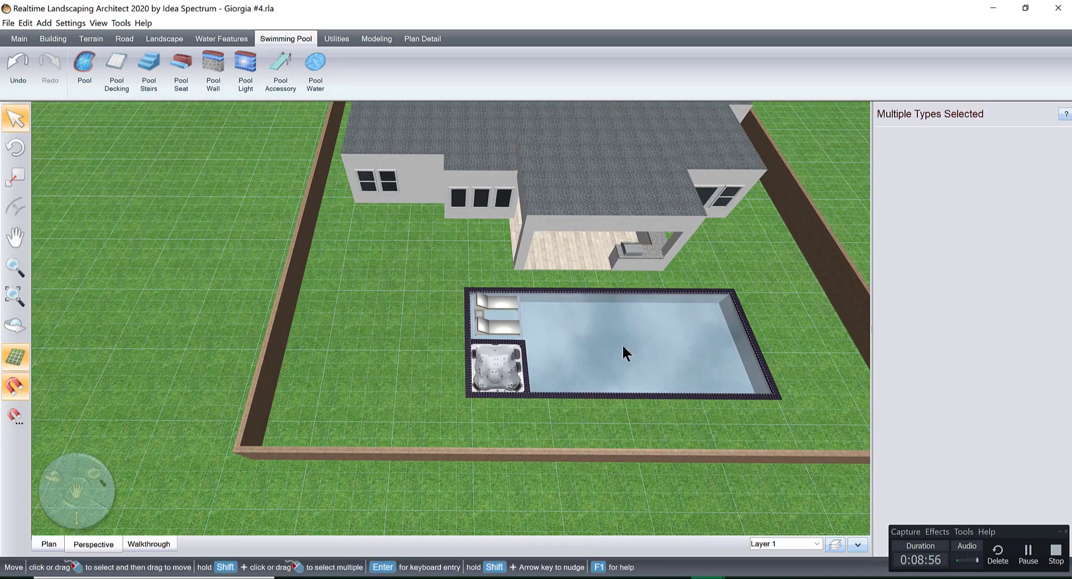
pyautogui.moveTo(499, 277); pyautogui.dragTo(406, 273)
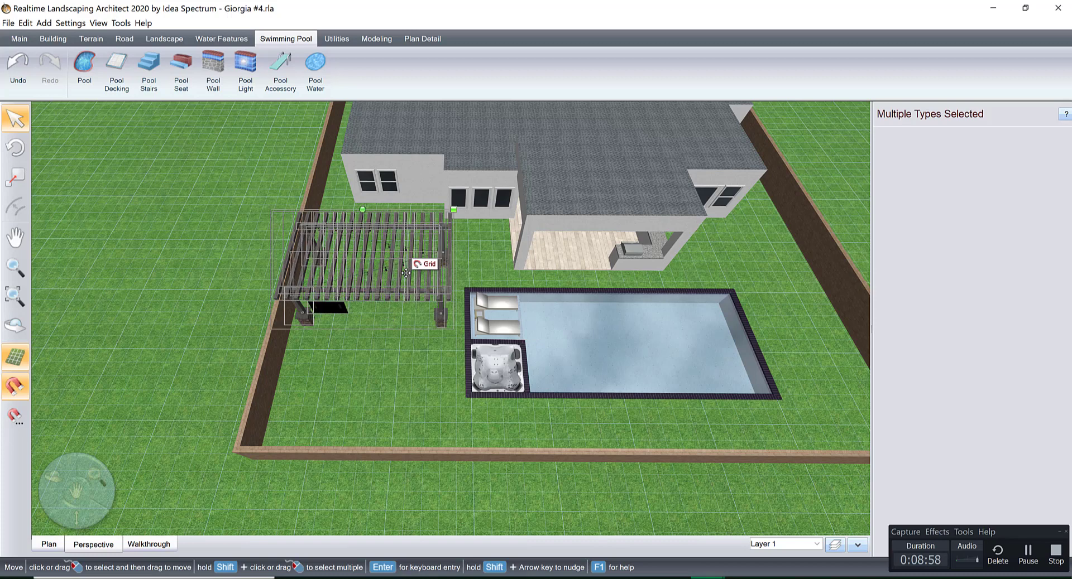
# Rotate the pergola set and move it onto the open lawn outside the brick wall.
pyautogui.moveTo(361, 213); pyautogui.dragTo(197, 306)
pyautogui.moveTo(398, 329)
pyautogui.mouseDown(button='middle')
pyautogui.moveTo(462, 322)
pyautogui.moveTo(548, 247)
pyautogui.moveTo(409, 326)
pyautogui.mouseUp(button='middle')
pyautogui.moveTo(390, 275); pyautogui.dragTo(139, 272)
pyautogui.moveTo(279, 285); pyautogui.dragTo(451, 282, button='middle')
pyautogui.moveTo(451, 282); pyautogui.dragTo(342, 272)
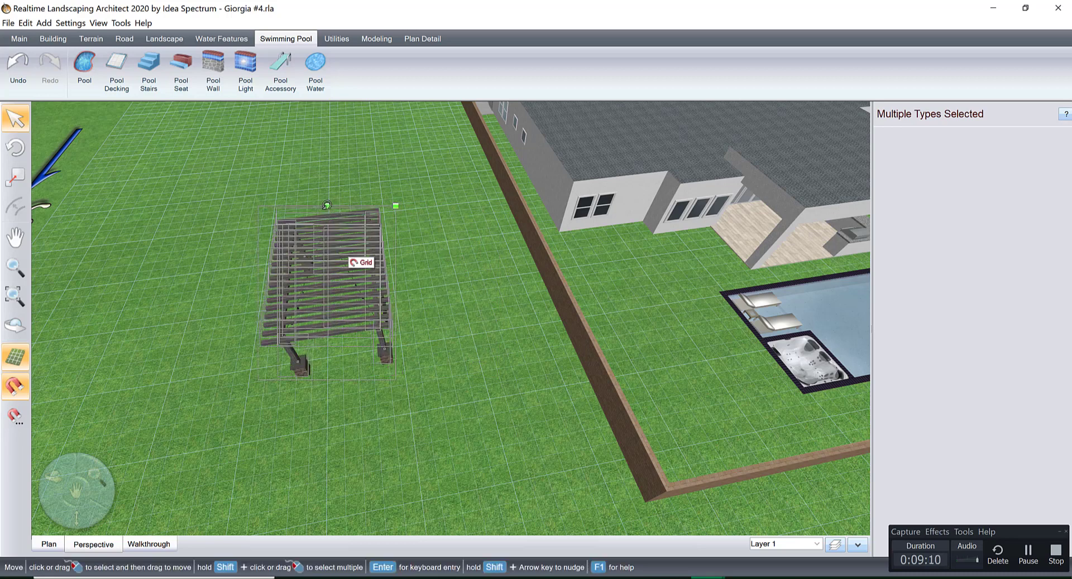
pyautogui.moveTo(327, 205); pyautogui.dragTo(355, 358)
# Deselect the pergola set and examine its stone-based posts, rafters, string lights and TV from several angles.
pyautogui.scroll(-3, 452, 351)
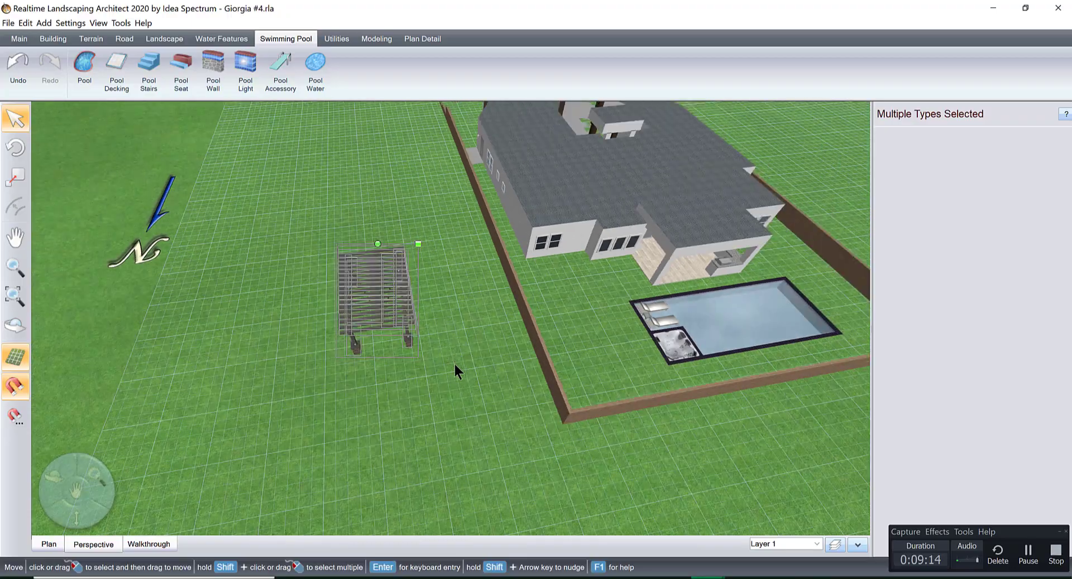
pyautogui.scroll(6, 472, 371)
pyautogui.moveTo(463, 346); pyautogui.dragTo(428, 317, button='middle')
pyautogui.scroll(-3, 426, 316)
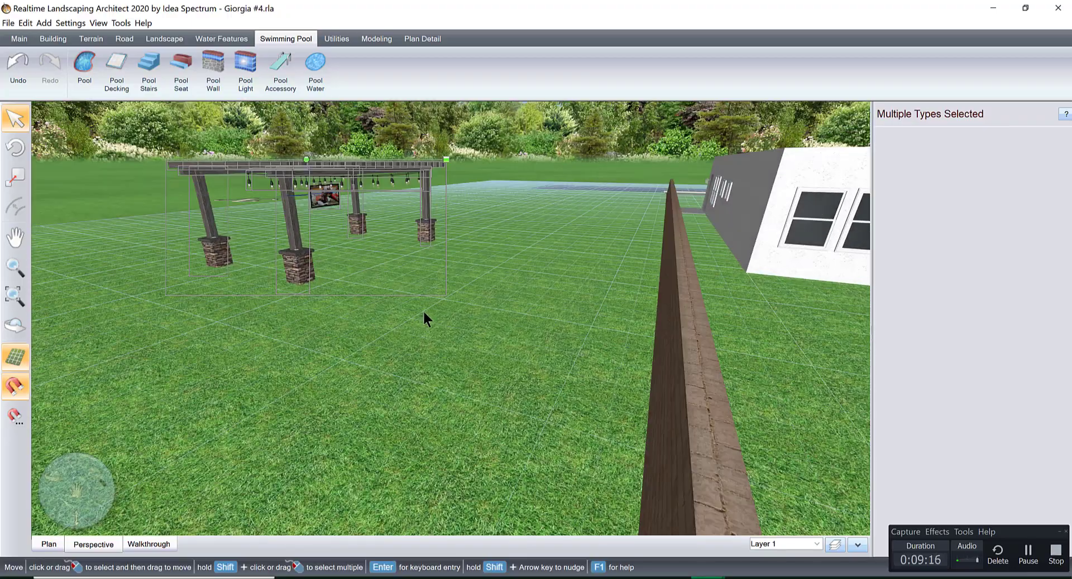
pyautogui.scroll(5, 419, 307)
pyautogui.moveTo(496, 405); pyautogui.dragTo(451, 336, button='middle')
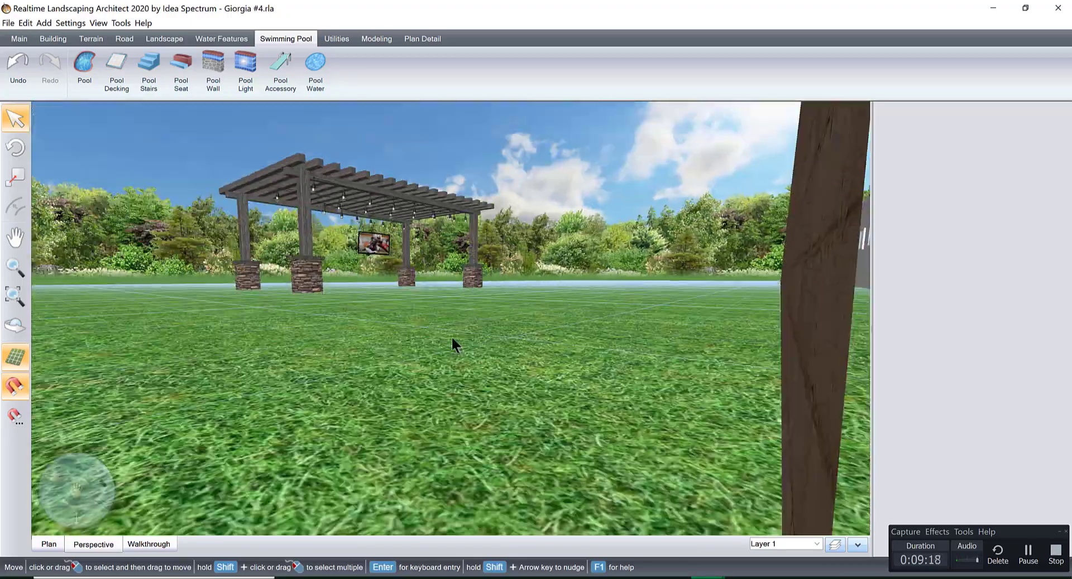
pyautogui.scroll(2, 453, 338)
pyautogui.moveTo(528, 429); pyautogui.dragTo(447, 377, button='middle')
pyautogui.scroll(-2, 448, 376)
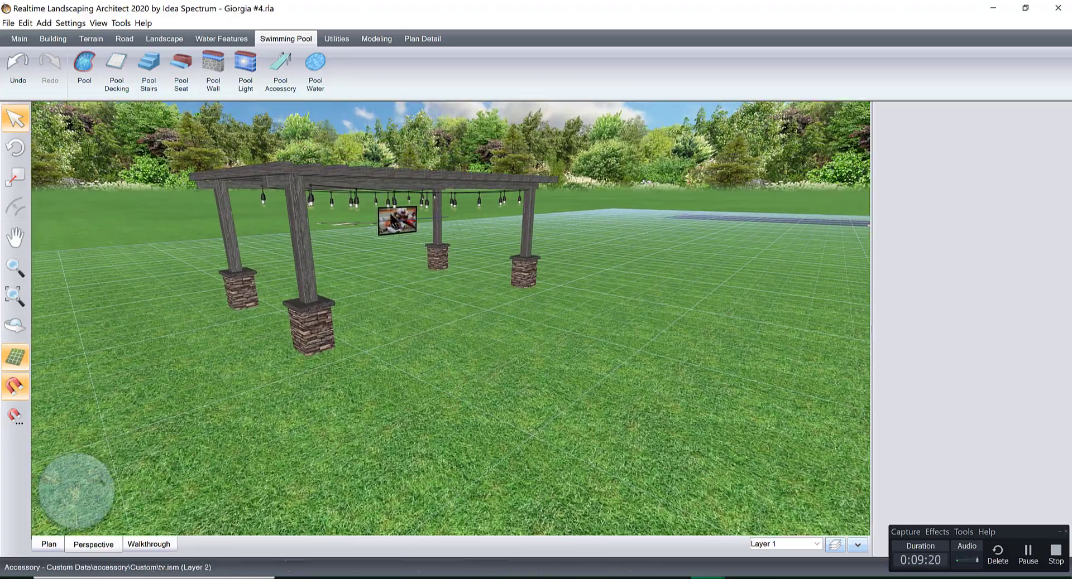
pyautogui.moveTo(447, 276); pyautogui.dragTo(608, 322, button='middle')
pyautogui.scroll(-1, 608, 320)
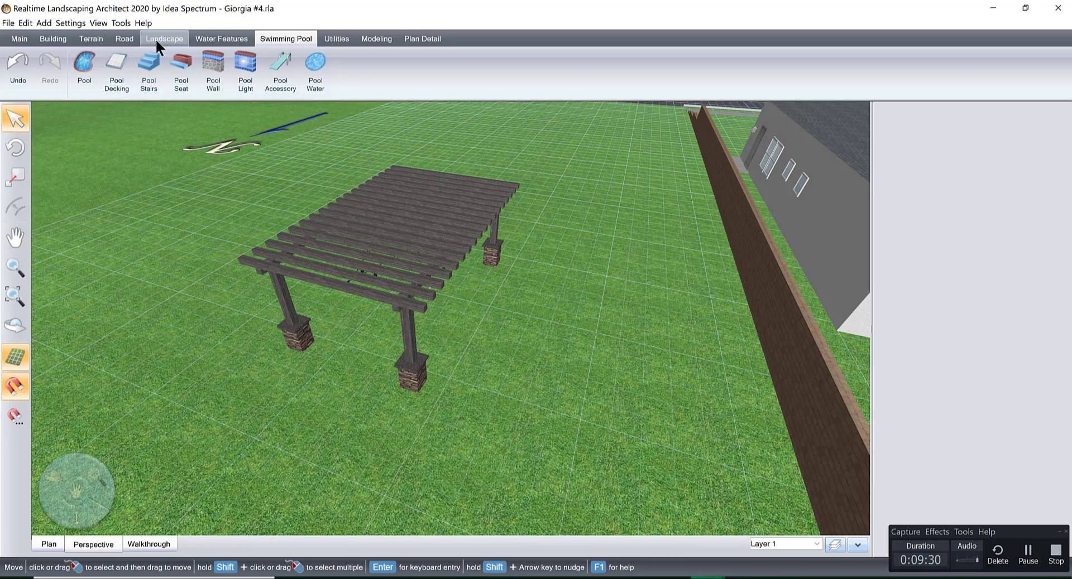
# Place a Column5 column on the lawn in front of the pergola.
pyautogui.click(53, 39)
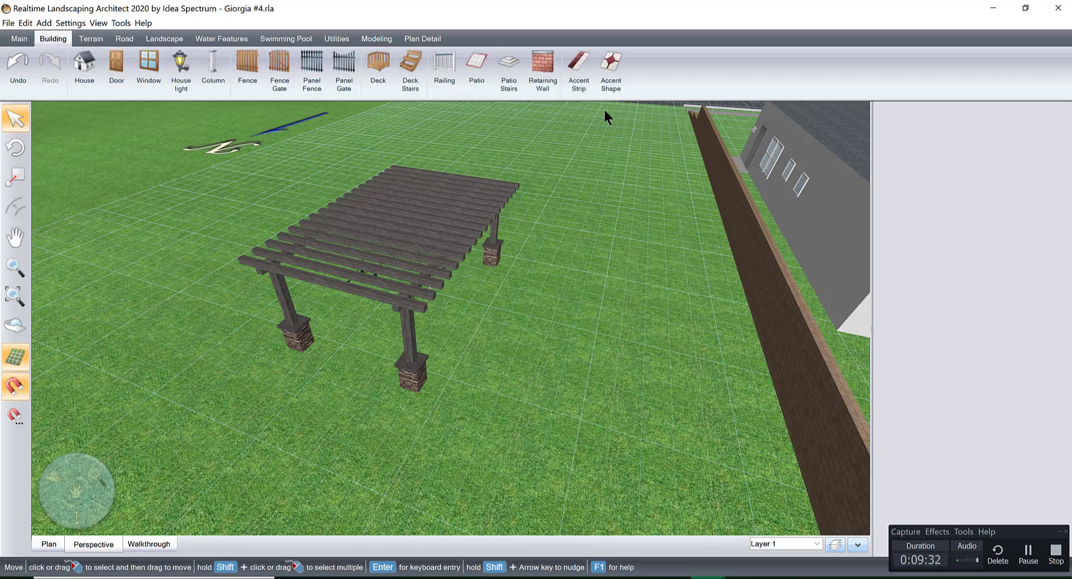
pyautogui.click(214, 63)
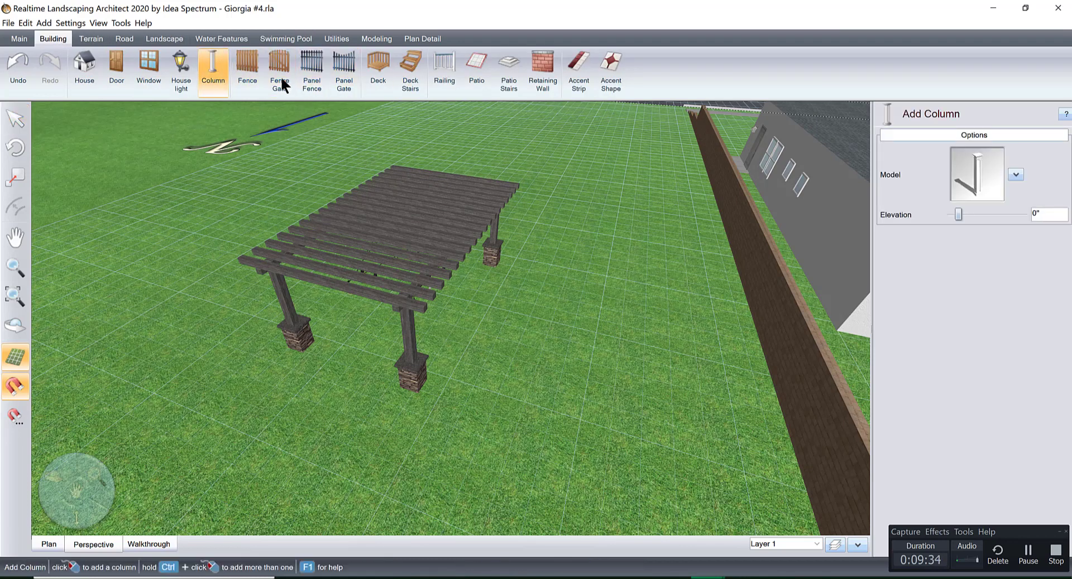
pyautogui.click(966, 183)
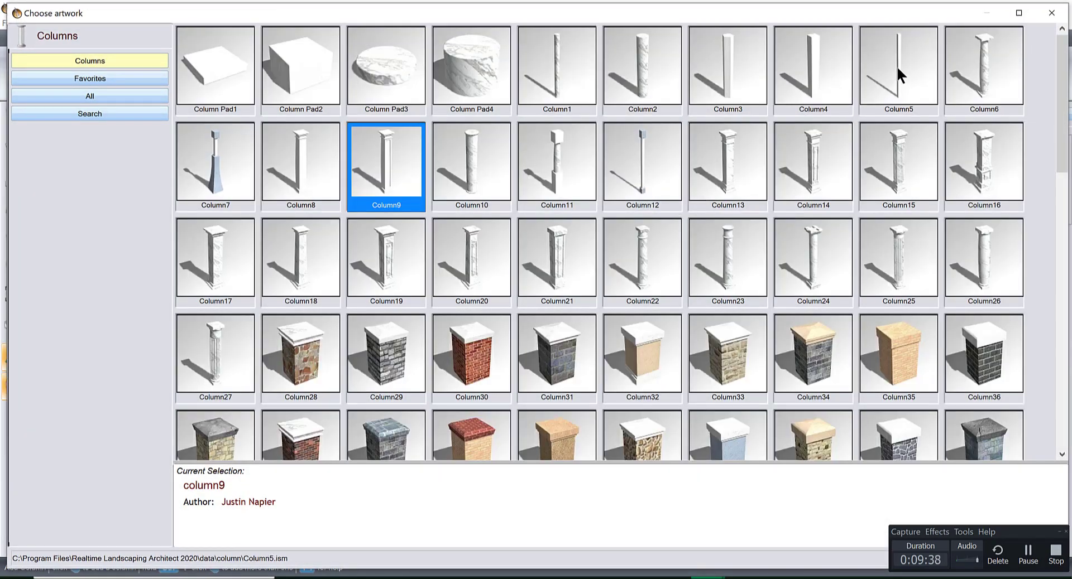
pyautogui.doubleClick(896, 66)
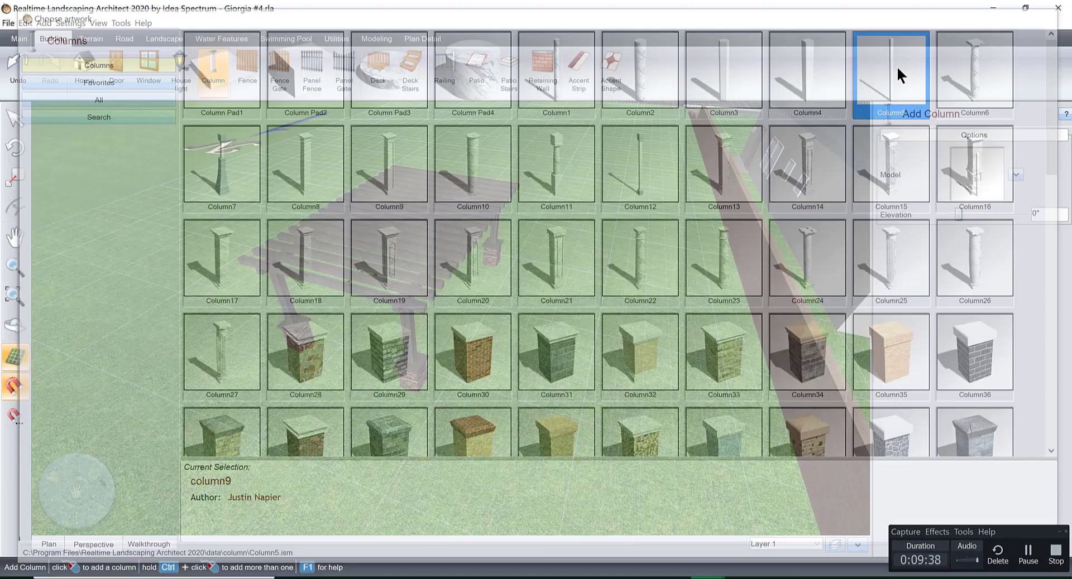
pyautogui.moveTo(441, 296); pyautogui.dragTo(538, 251, button='middle')
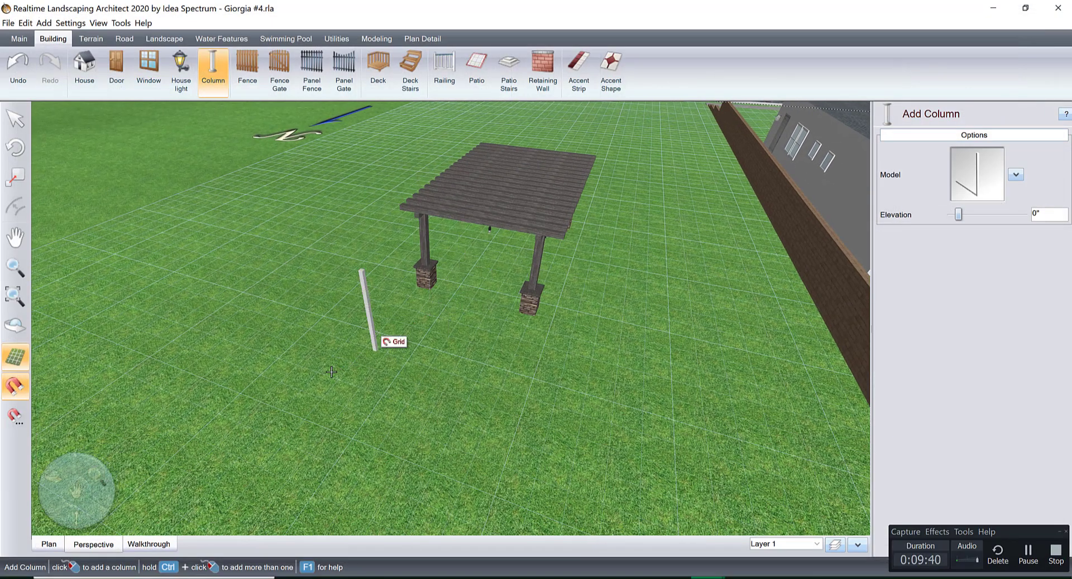
pyautogui.click(316, 368)
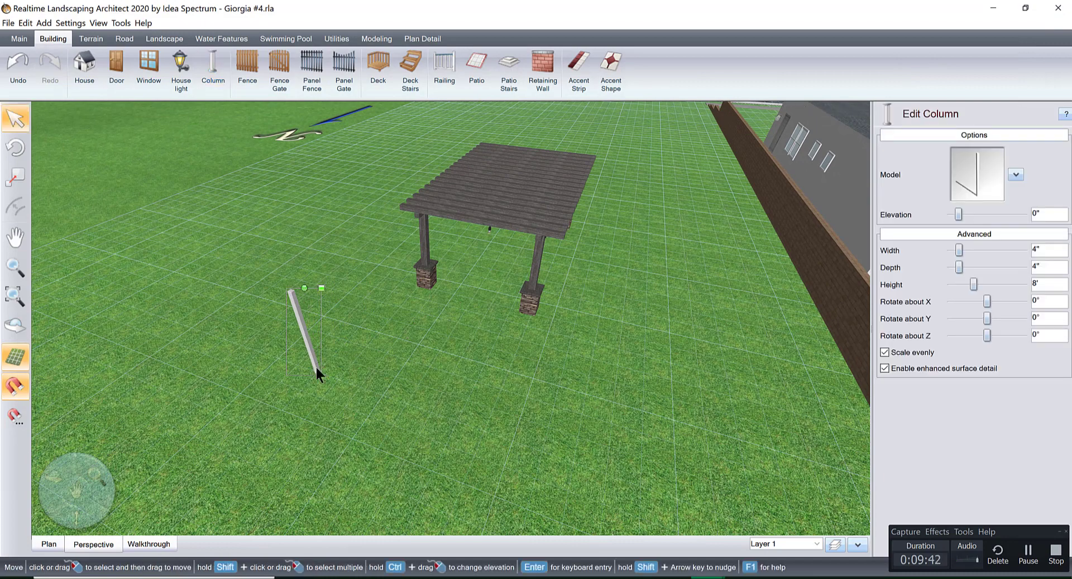
# Change the column's Material 1 texture to Wood11 from the Deck & Fence category.
pyautogui.click(1015, 175)
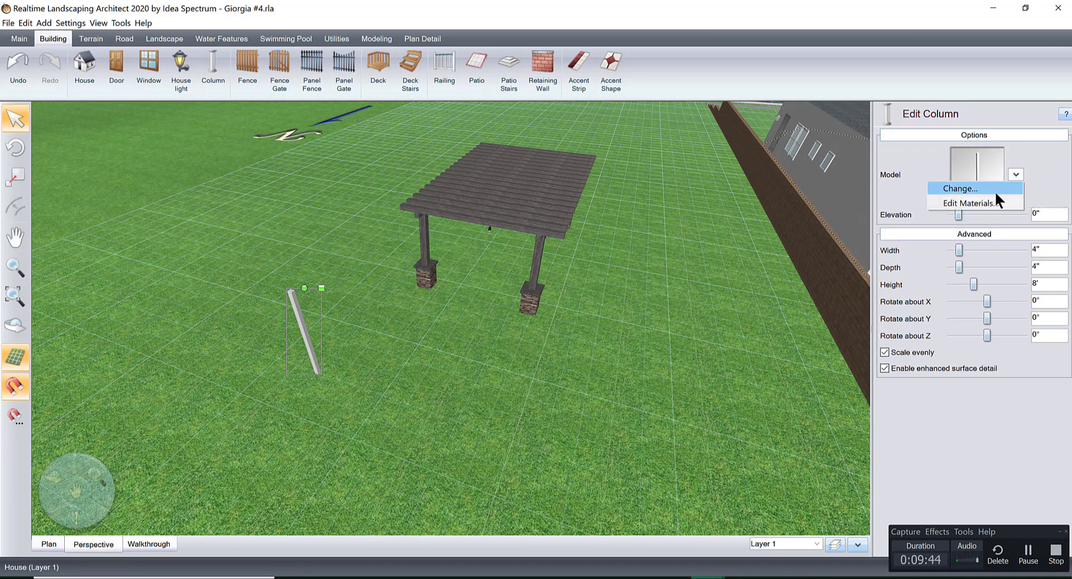
pyautogui.click(986, 202)
pyautogui.click(612, 246)
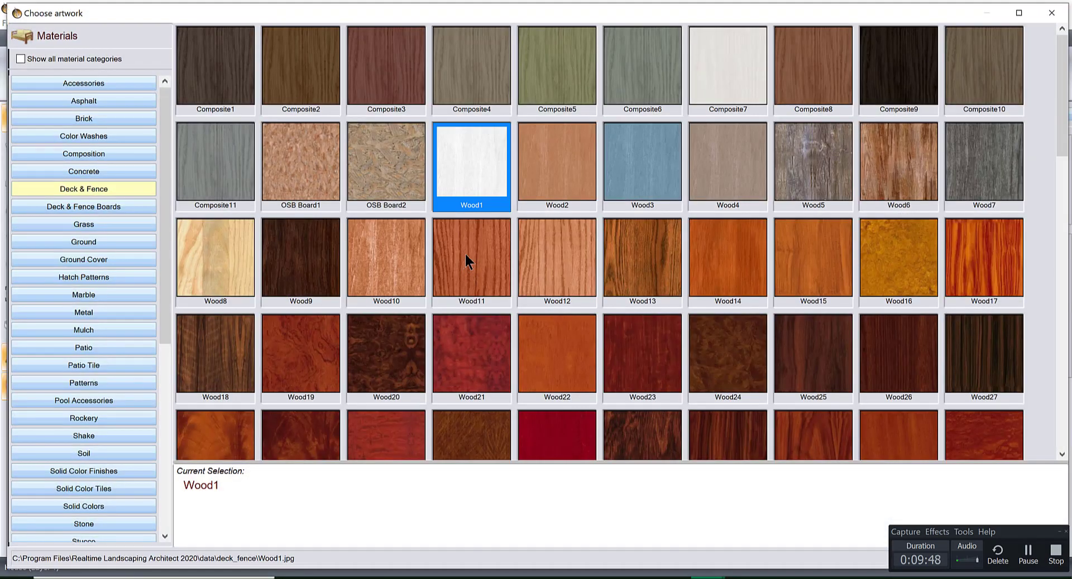
pyautogui.doubleClick(464, 252)
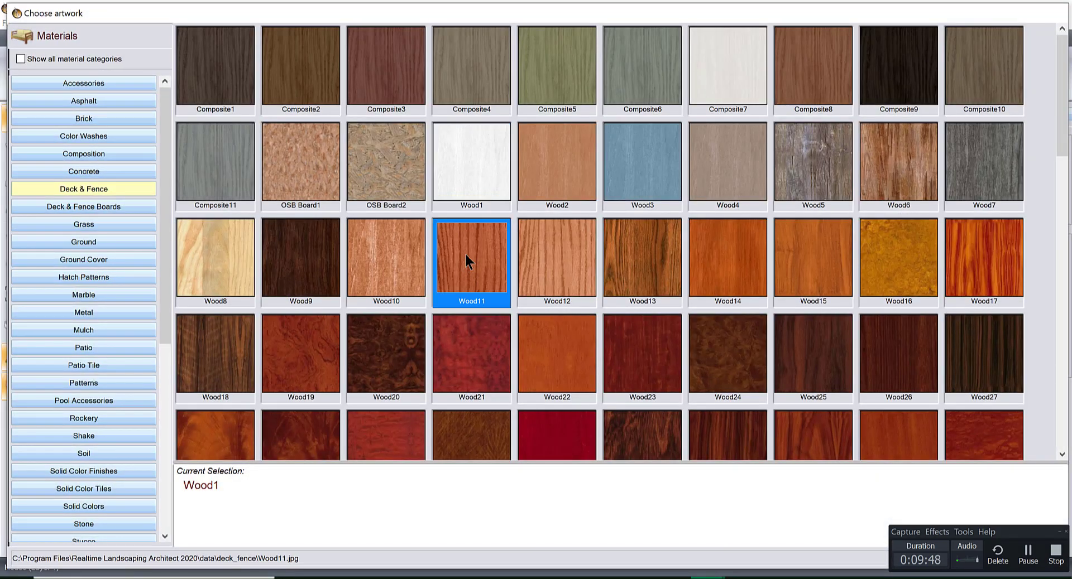
pyautogui.click(459, 419)
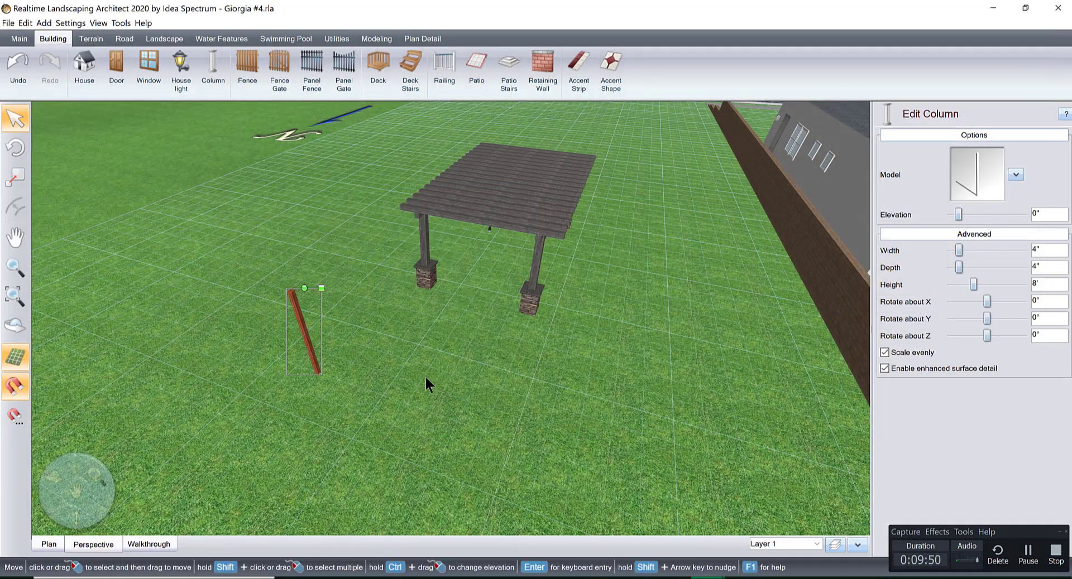
# Copy the wooden column to place a second post opposite the first, and delete the extra third copy.
pyautogui.hotkey('ctrl', 'v')
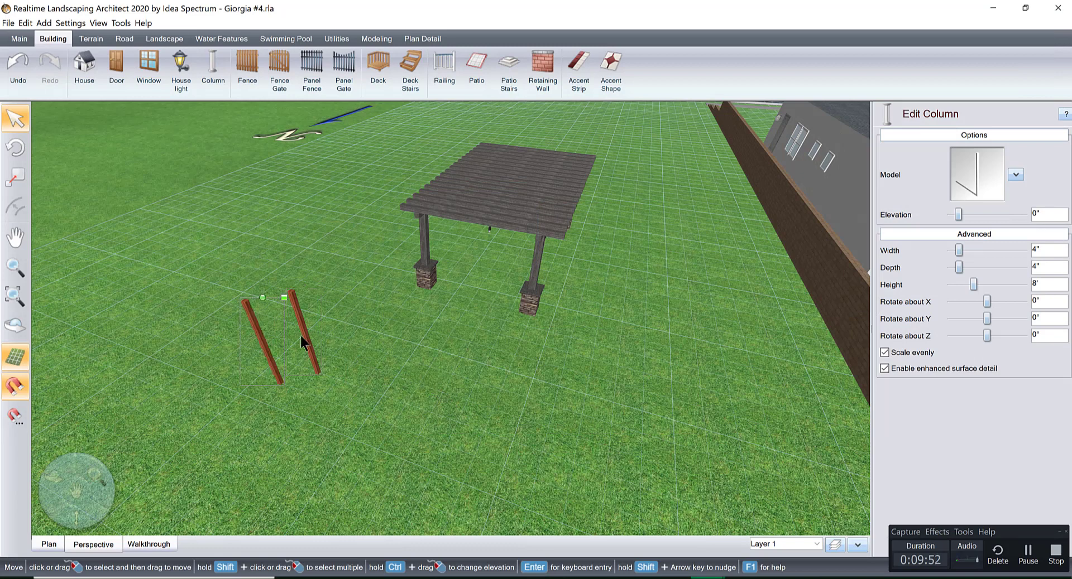
pyautogui.moveTo(269, 354); pyautogui.dragTo(256, 386)
pyautogui.hotkey('ctrl', 'v')
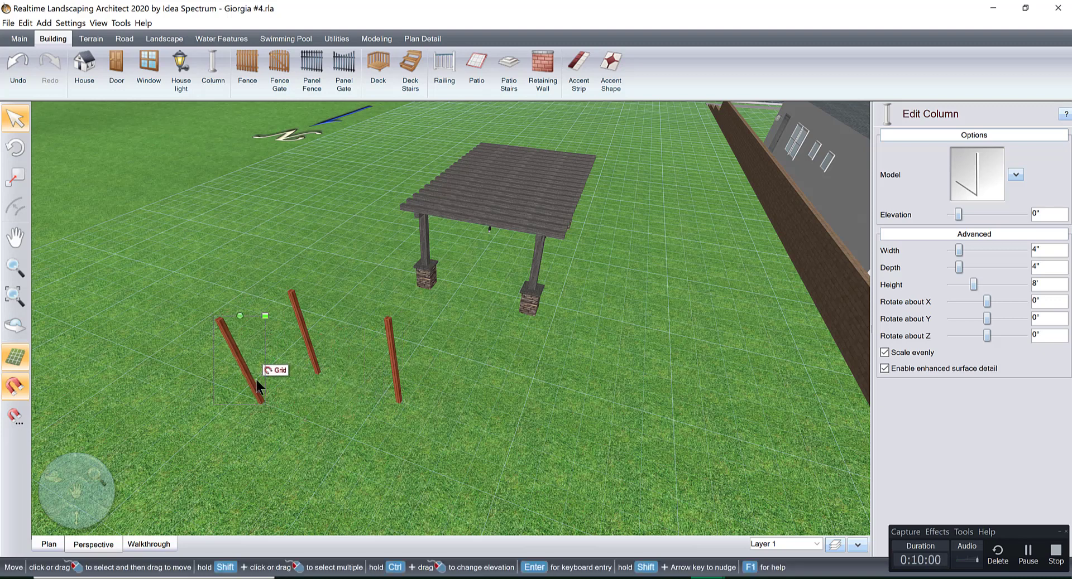
pyautogui.press('Delete')
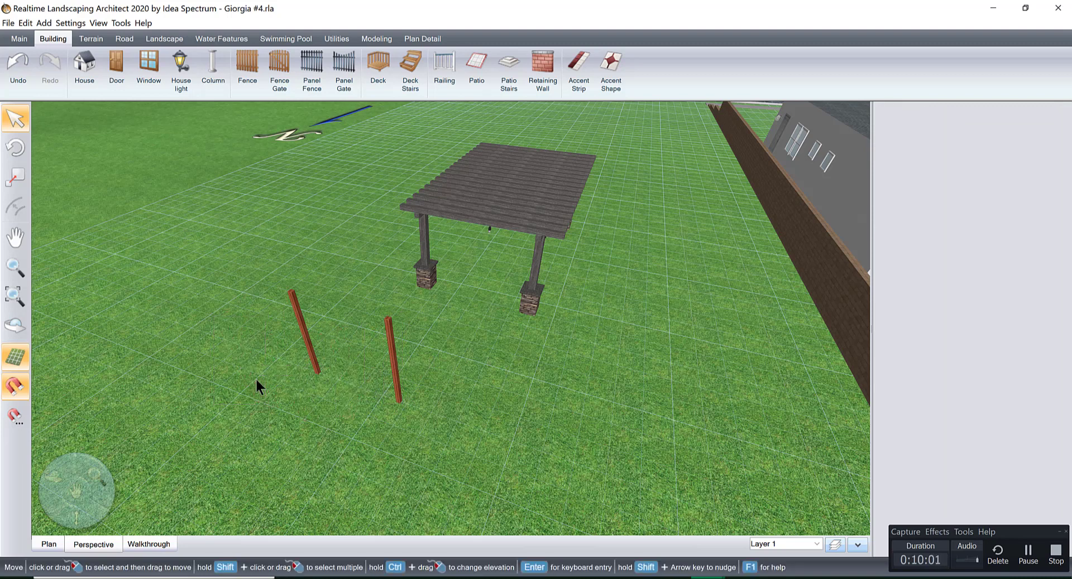
# Duplicate the second post and lay the copy flat by rotating it 90° about X.
pyautogui.click(392, 359)
pyautogui.hotkey('ctrl', 'd')
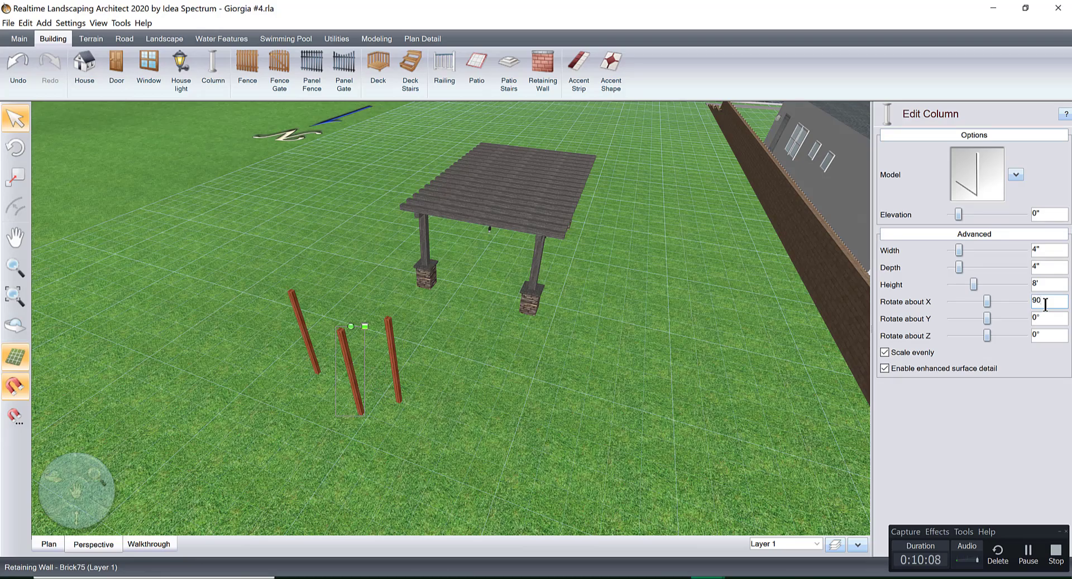
pyautogui.press('Return')
pyautogui.moveTo(527, 351); pyautogui.dragTo(566, 358)
pyautogui.moveTo(565, 357); pyautogui.dragTo(548, 365, button='middle')
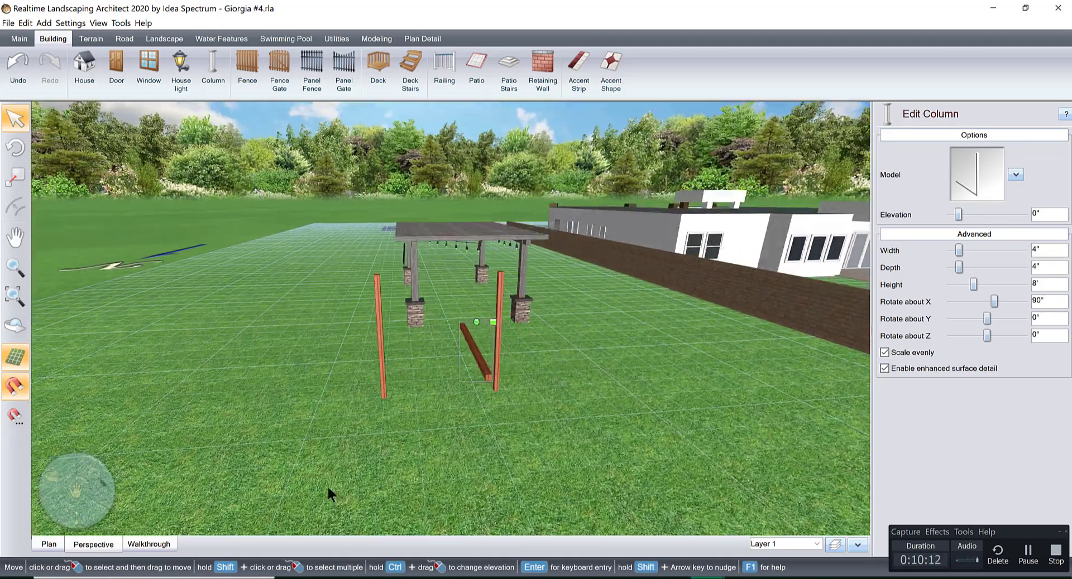
# In the plan view, rotate the horizontal beam to -90° about Y, position it across both posts, and check it in perspective.
pyautogui.click(49, 542)
pyautogui.scroll(-5, 533, 370)
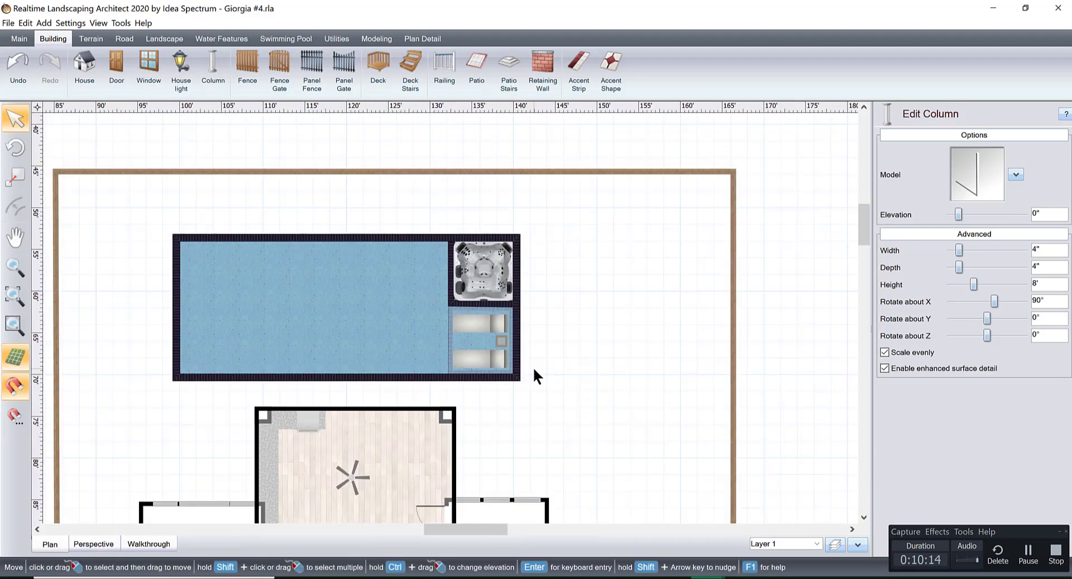
pyautogui.scroll(-2, 610, 320)
pyautogui.scroll(8, 522, 283)
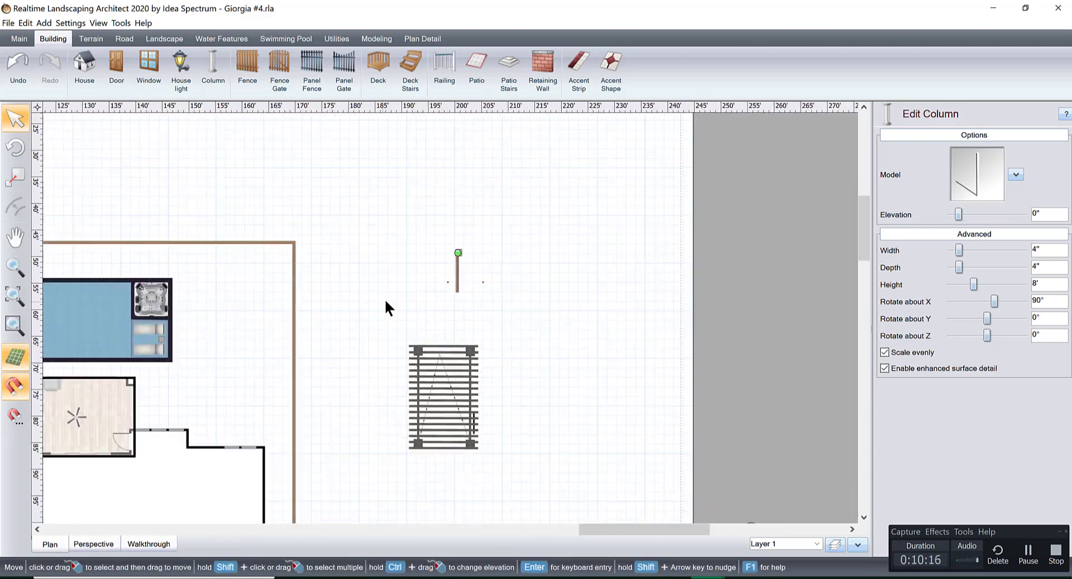
pyautogui.moveTo(464, 250); pyautogui.dragTo(431, 367, button='middle')
pyautogui.scroll(3, 429, 364)
pyautogui.moveTo(483, 281); pyautogui.dragTo(461, 368, button='middle')
pyautogui.moveTo(404, 190); pyautogui.dragTo(554, 325)
pyautogui.moveTo(445, 324); pyautogui.dragTo(501, 397)
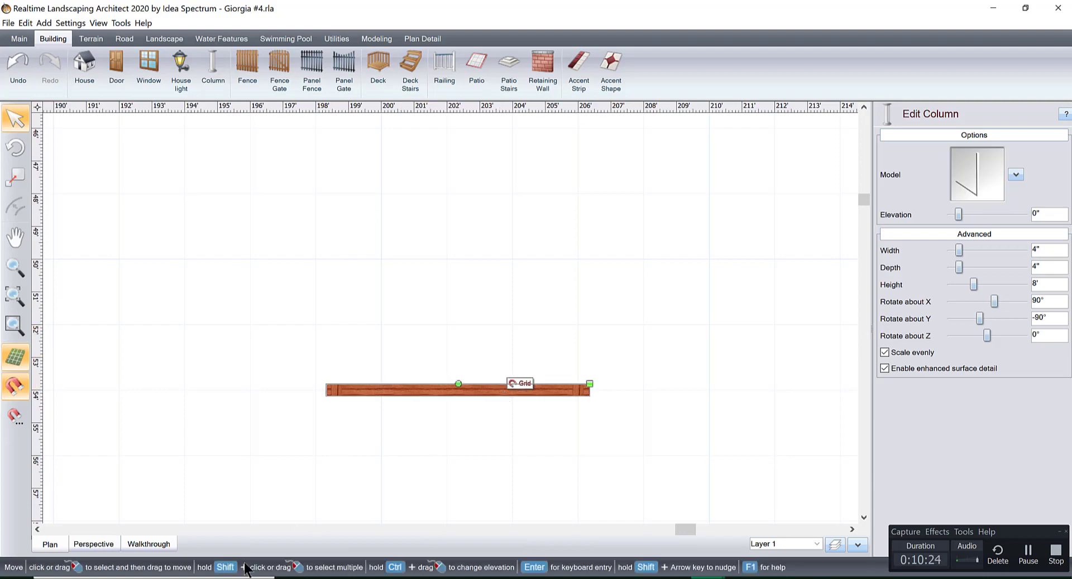
pyautogui.click(105, 536)
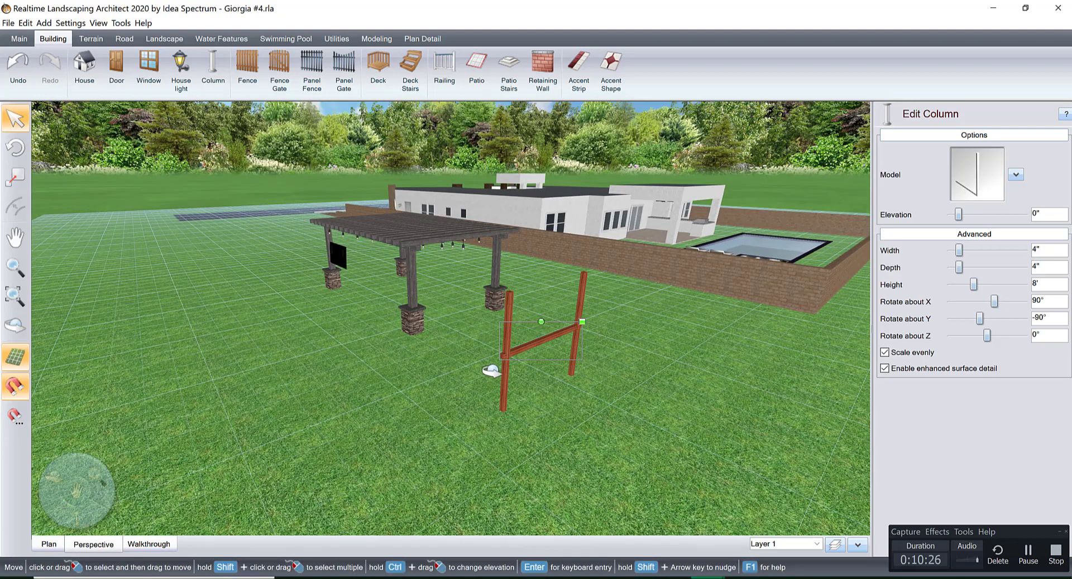
pyautogui.scroll(5, 454, 374)
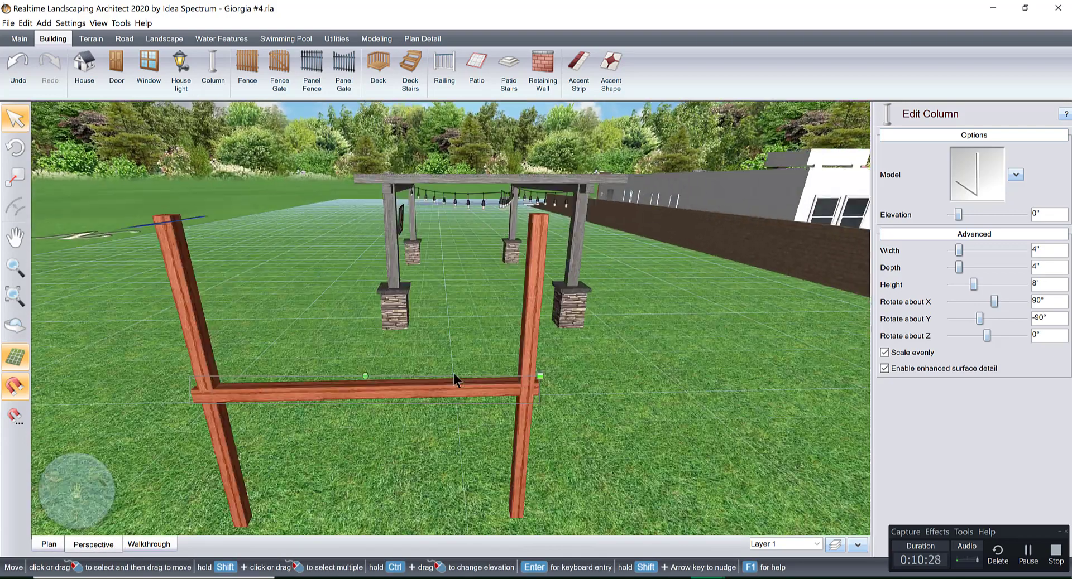
pyautogui.moveTo(484, 327); pyautogui.dragTo(462, 321)
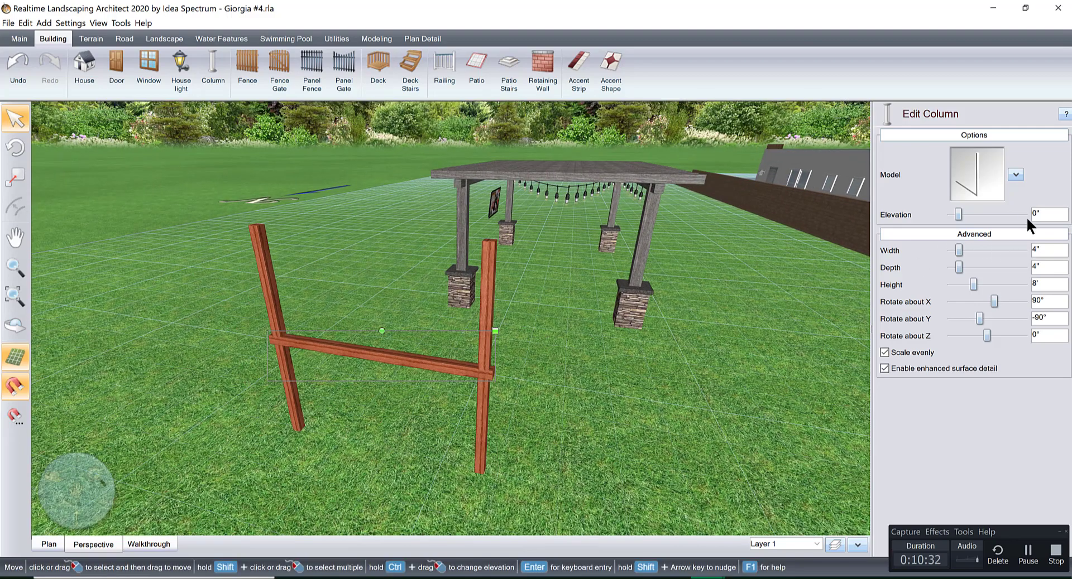
# Raise the horizontal wooden beam to an elevation of 4' so that it rests on top of the two posts.
pyautogui.moveTo(1022, 213); pyautogui.dragTo(1021, 214)
pyautogui.moveTo(494, 322)
pyautogui.mouseDown(button='right')
pyautogui.moveTo(464, 331)
pyautogui.moveTo(514, 327)
pyautogui.mouseUp(button='right')
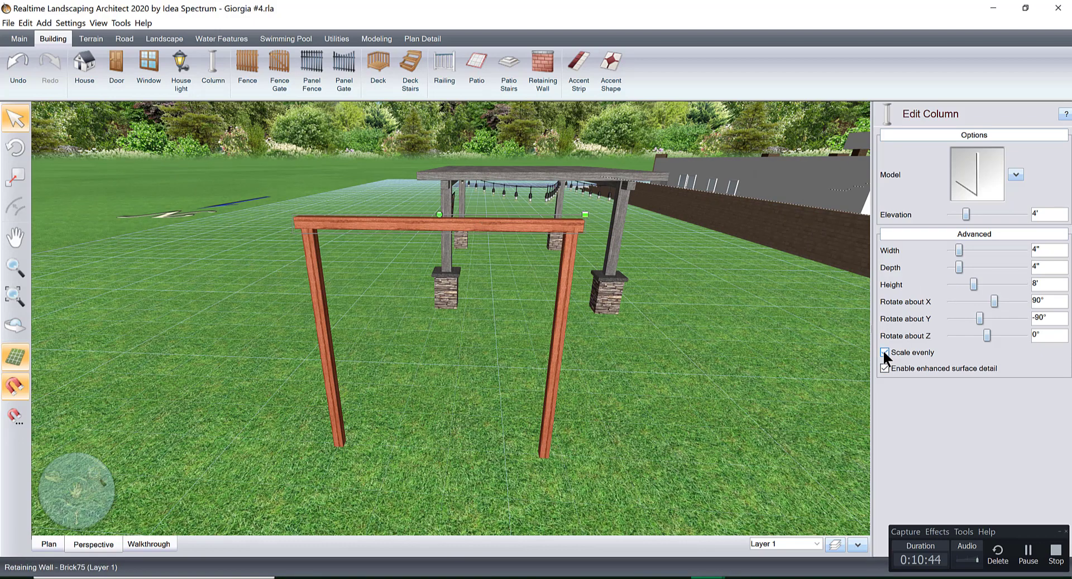
pyautogui.moveTo(959, 249)
pyautogui.mouseDown()
pyautogui.moveTo(969, 249)
pyautogui.moveTo(949, 252)
pyautogui.mouseUp()
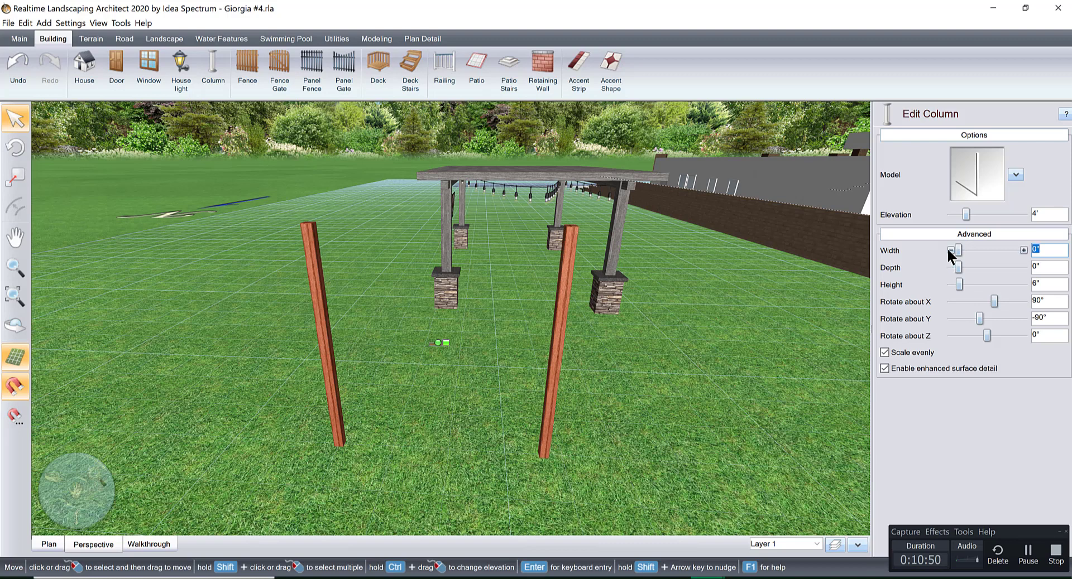
pyautogui.click(1023, 250)
pyautogui.click(1024, 250)
pyautogui.click(1023, 250)
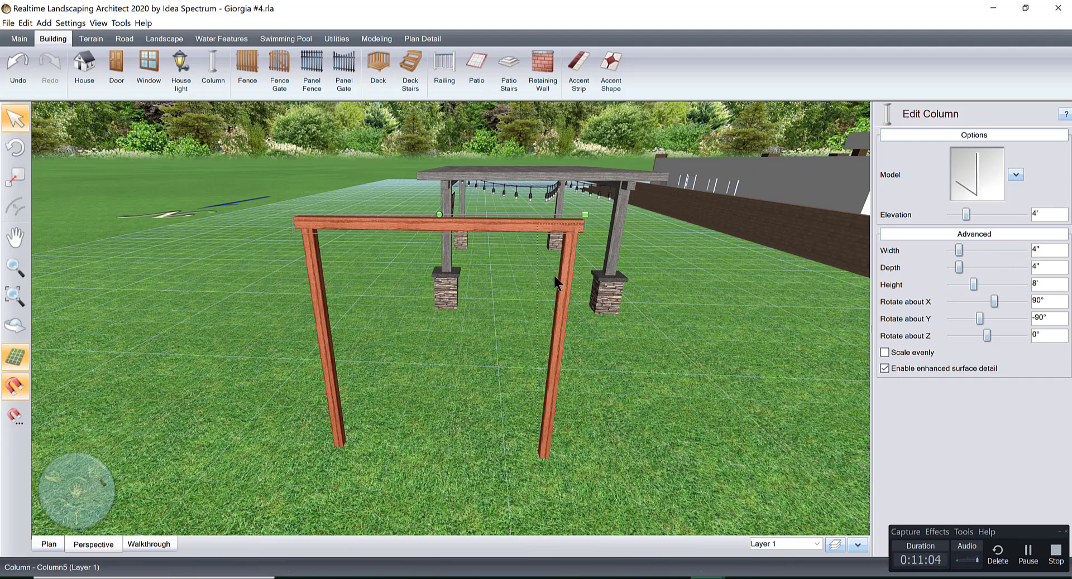
# Turn off even scaling for the horizontal beam and lengthen it to a height of 12'.
pyautogui.click(1023, 284)
pyautogui.click(1023, 284)
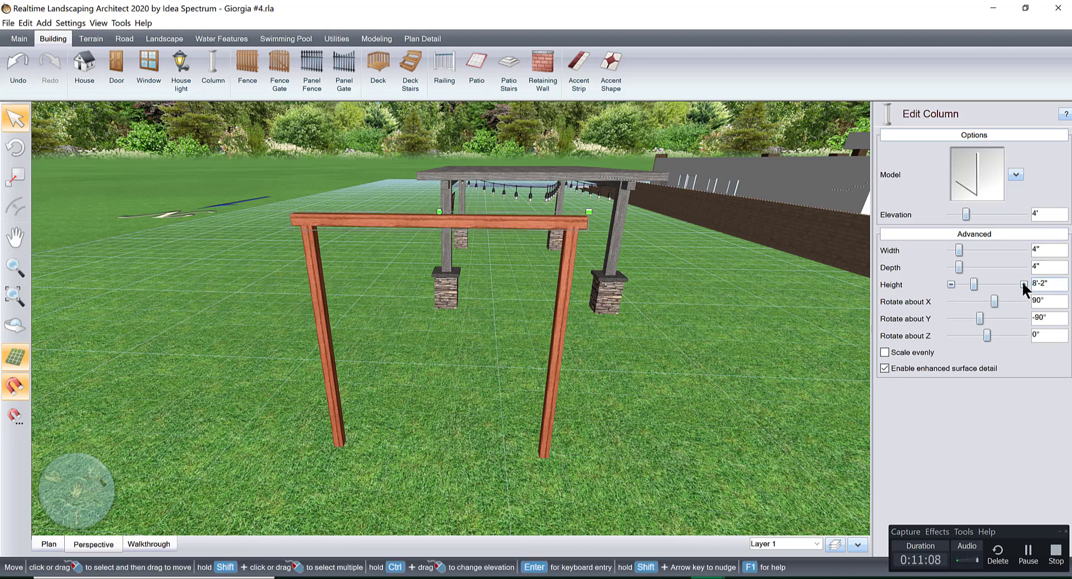
pyautogui.click(1023, 284)
pyautogui.click(1023, 285)
pyautogui.click(1023, 284)
pyautogui.click(1023, 284)
pyautogui.click(1023, 284)
pyautogui.click(1023, 284)
pyautogui.click(1023, 285)
pyautogui.click(1023, 284)
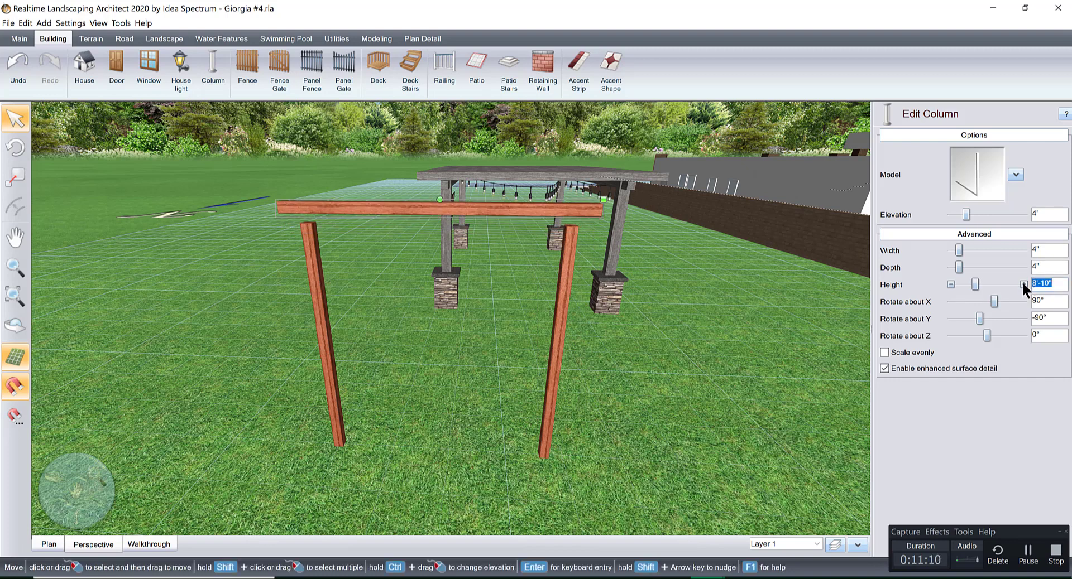
pyautogui.click(1023, 284)
pyautogui.click(1023, 284)
pyautogui.click(1023, 284)
pyautogui.click(1023, 284)
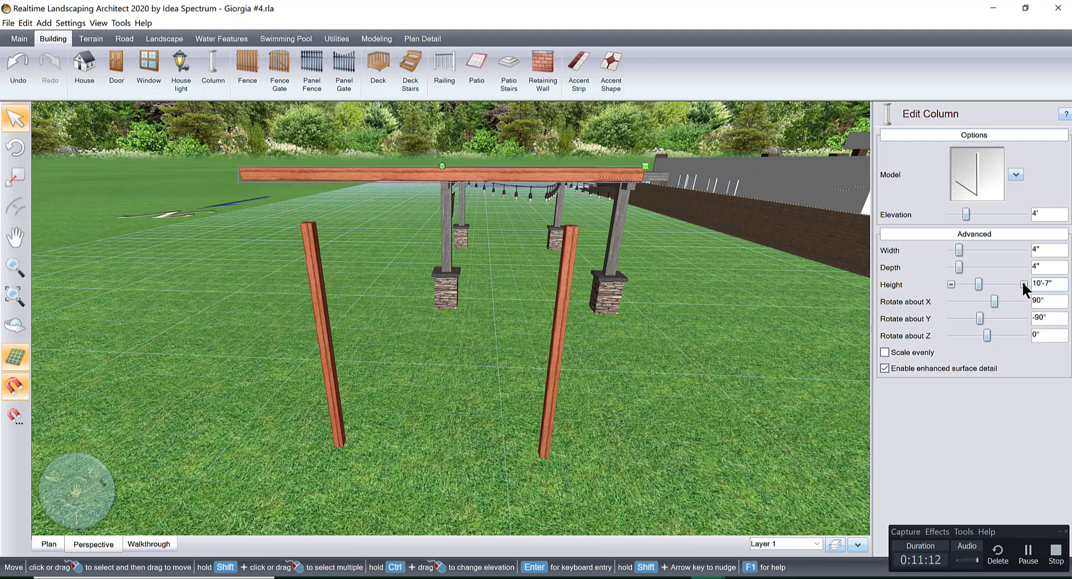
pyautogui.click(1023, 284)
pyautogui.click(1023, 284)
pyautogui.click(1023, 284)
pyautogui.click(1023, 284)
pyautogui.click(1023, 284)
pyautogui.click(1023, 284)
pyautogui.click(1023, 284)
pyautogui.click(1023, 284)
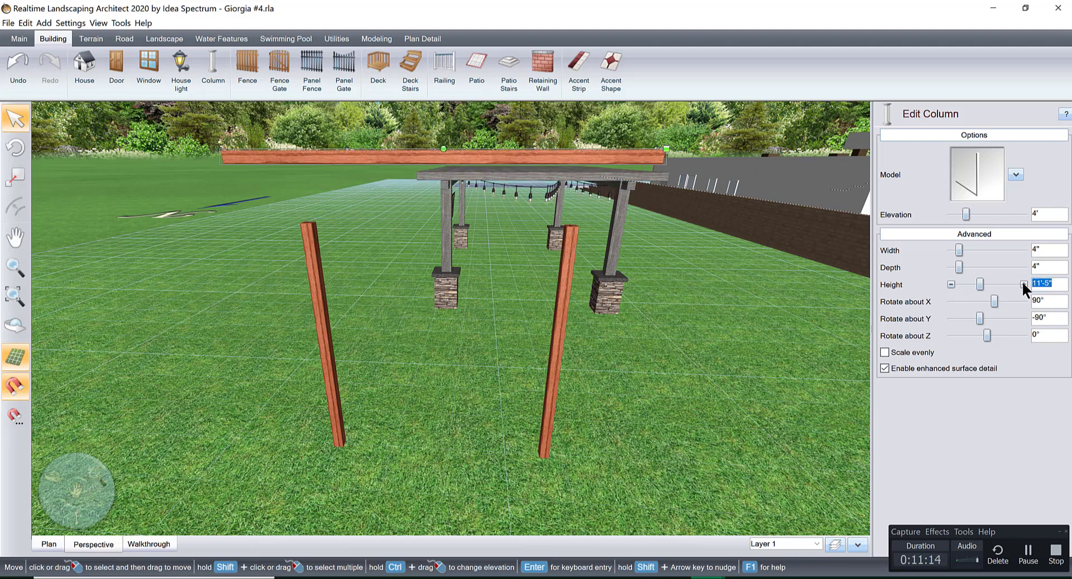
pyautogui.click(1023, 284)
pyautogui.click(1023, 284)
pyautogui.click(1023, 284)
pyautogui.click(1023, 285)
pyautogui.click(1023, 284)
pyautogui.click(1023, 284)
pyautogui.click(1023, 284)
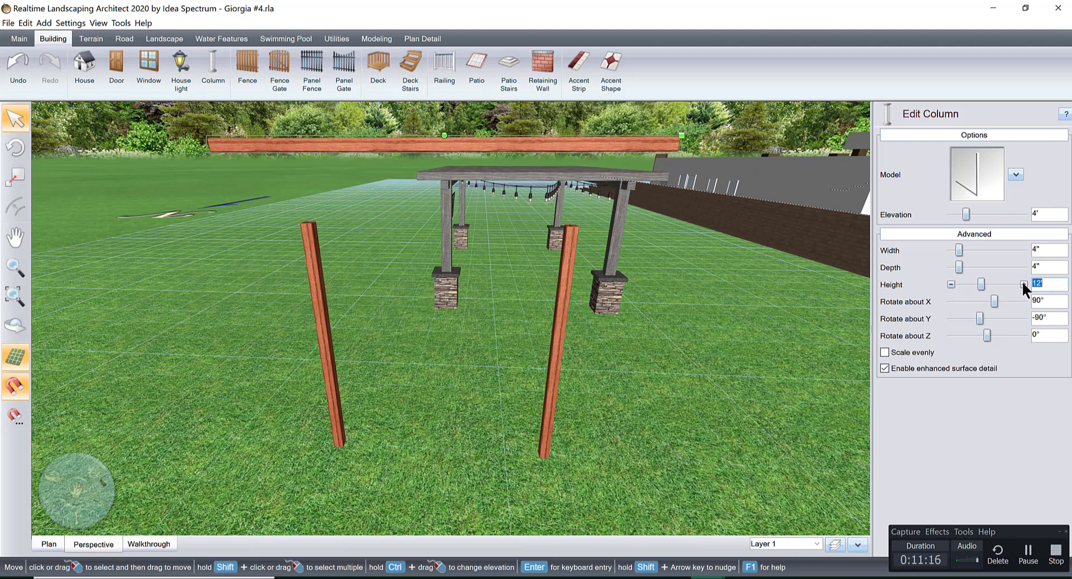
# Lower the lengthened beam to an elevation of 2'-1" so that it sits on the posts again.
pyautogui.moveTo(647, 245)
pyautogui.mouseDown(button='middle')
pyautogui.moveTo(606, 247)
pyautogui.moveTo(666, 251)
pyautogui.mouseUp(button='middle')
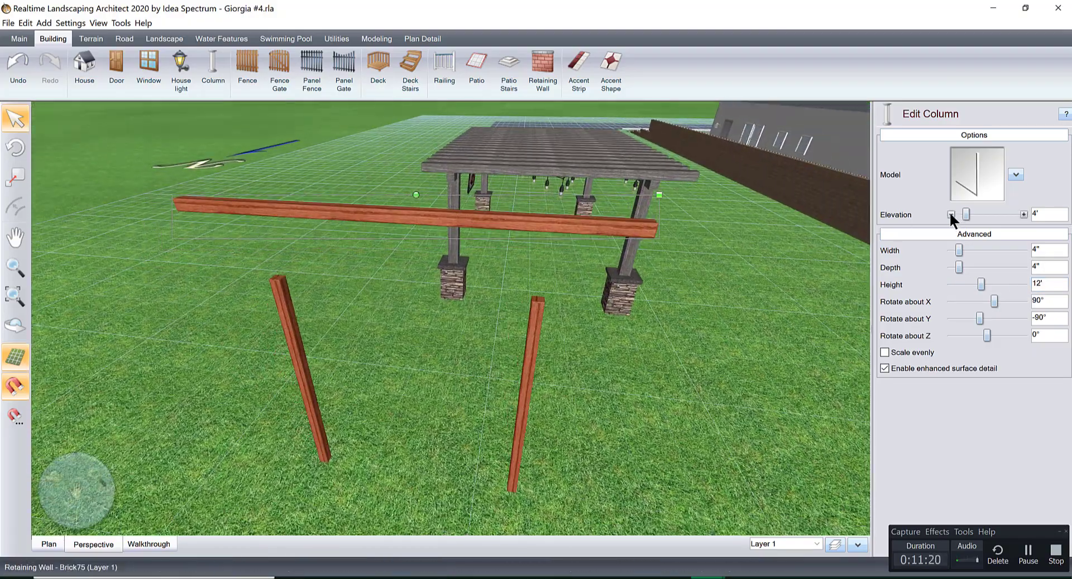
pyautogui.click(951, 214)
pyautogui.click(950, 214)
pyautogui.click(950, 214)
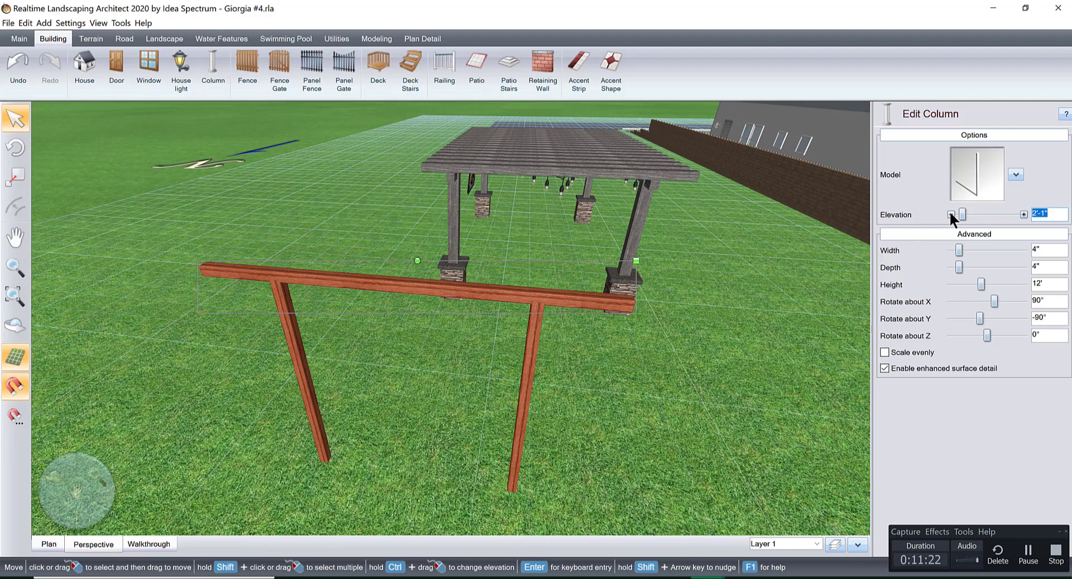
# In the plan view, copy the beam twice to form a row of three evenly spaced parallel beams.
pyautogui.moveTo(407, 383); pyautogui.dragTo(450, 296, button='middle')
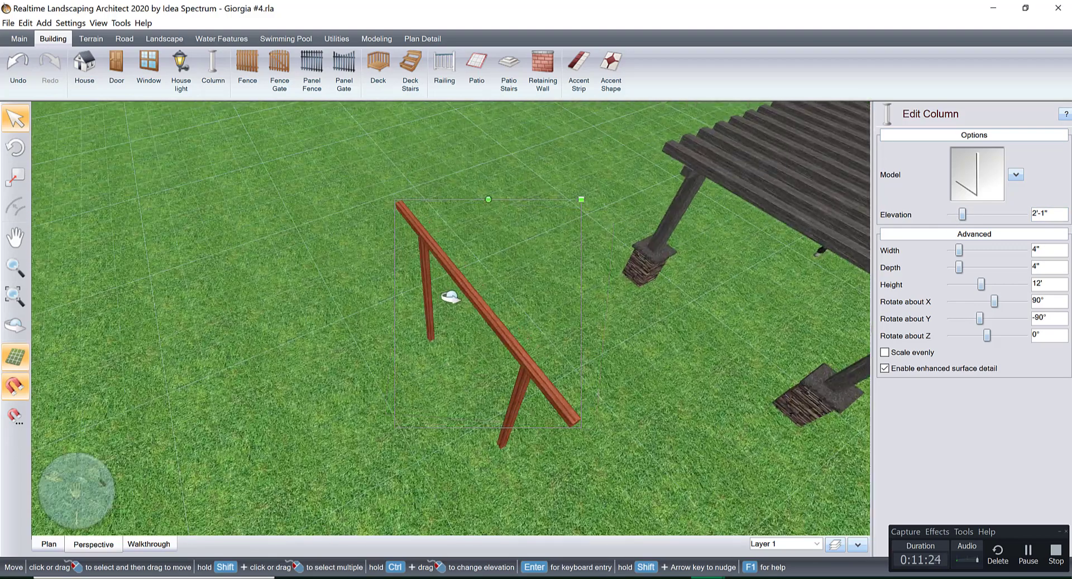
pyautogui.click(50, 545)
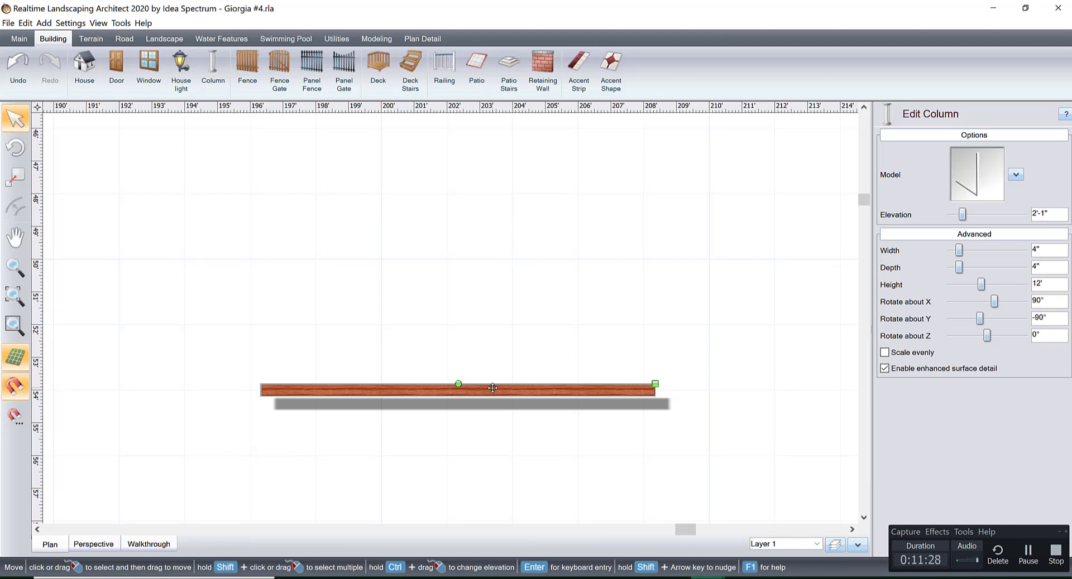
pyautogui.moveTo(492, 388); pyautogui.dragTo(480, 355)
pyautogui.moveTo(229, 289); pyautogui.dragTo(733, 425)
pyautogui.click(578, 360)
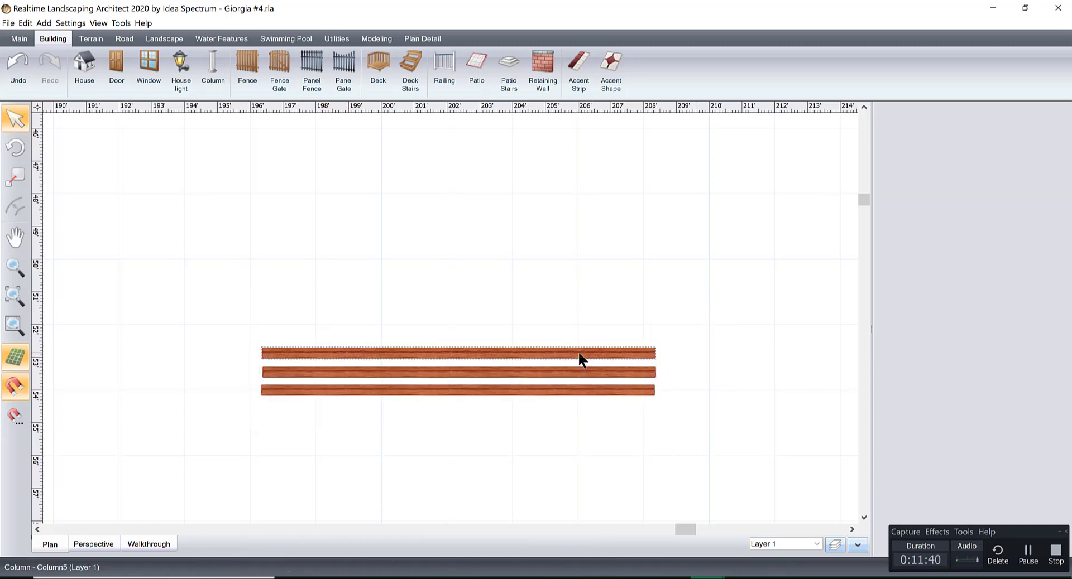
pyautogui.click(578, 350)
pyautogui.keyDown('shift'); pyautogui.click(548, 371); pyautogui.keyUp('shift')
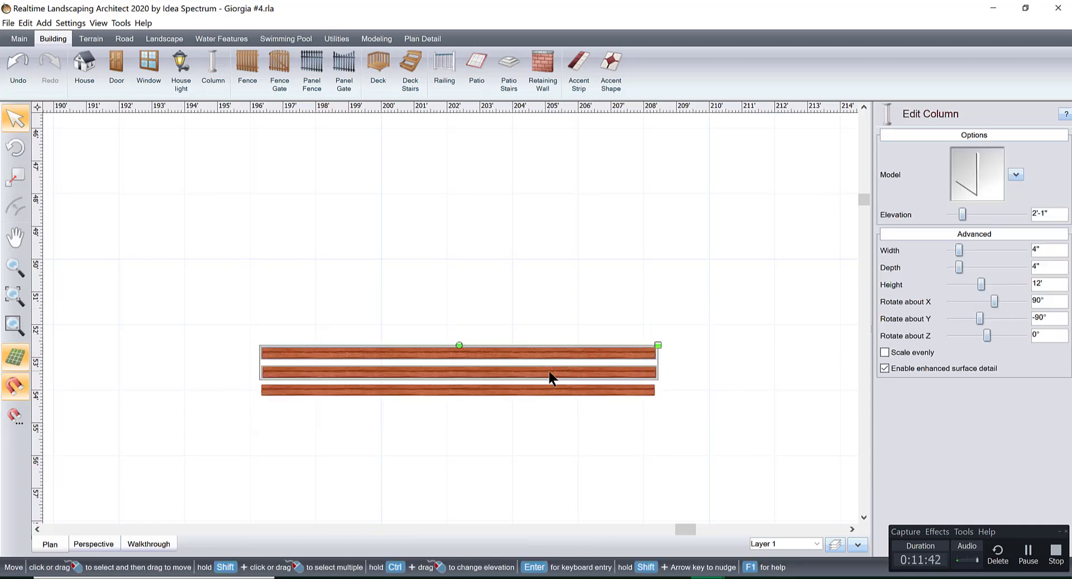
pyautogui.keyDown('shift'); pyautogui.click(537, 393); pyautogui.keyUp('shift')
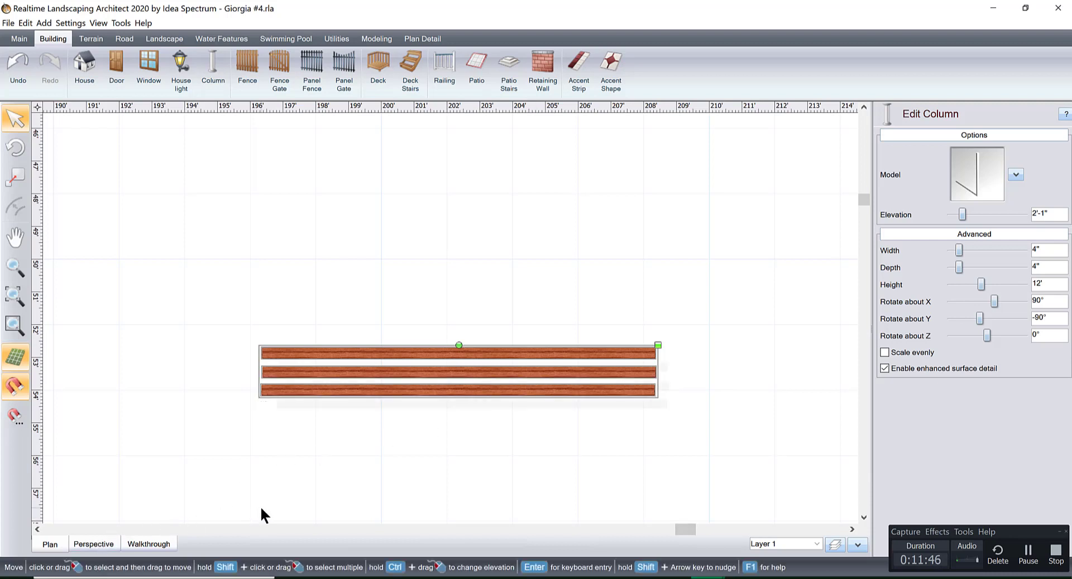
pyautogui.hotkey('ctrl', 'v')
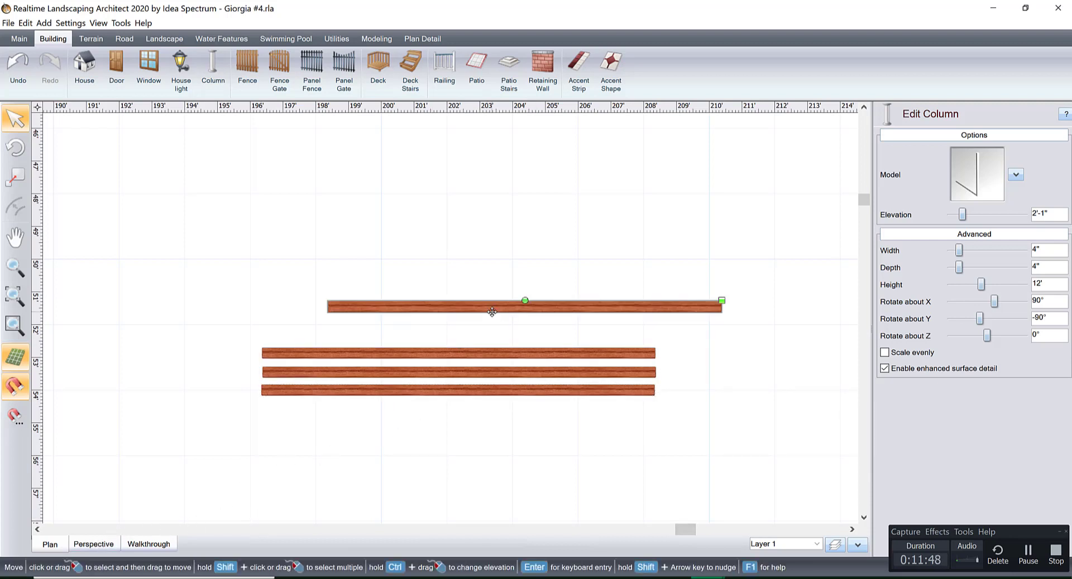
pyautogui.press('Delete')
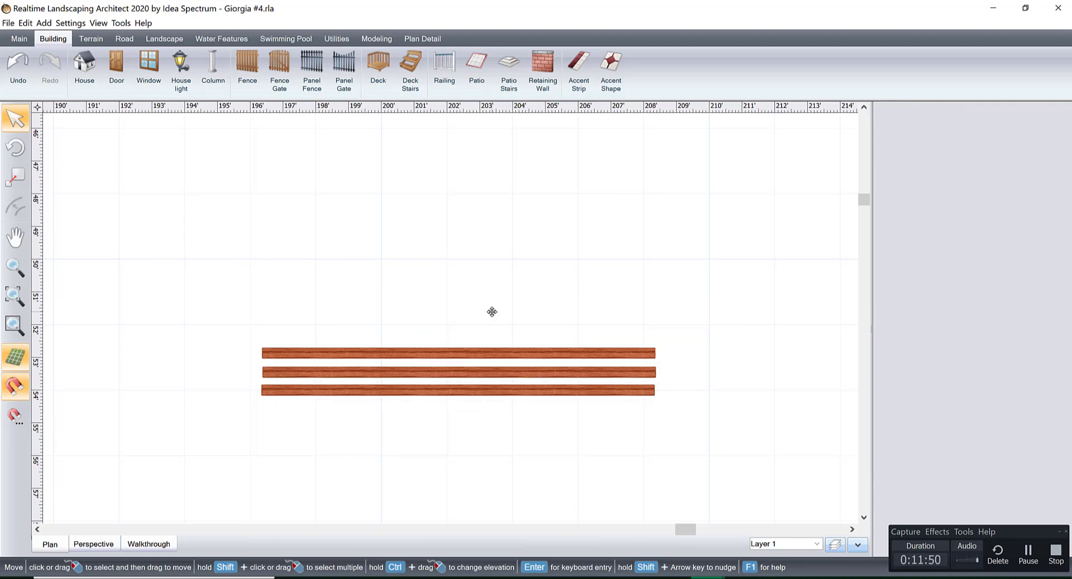
# Select all three beams together and place a copy of the set directly beside them in the same spacing.
pyautogui.click(457, 351)
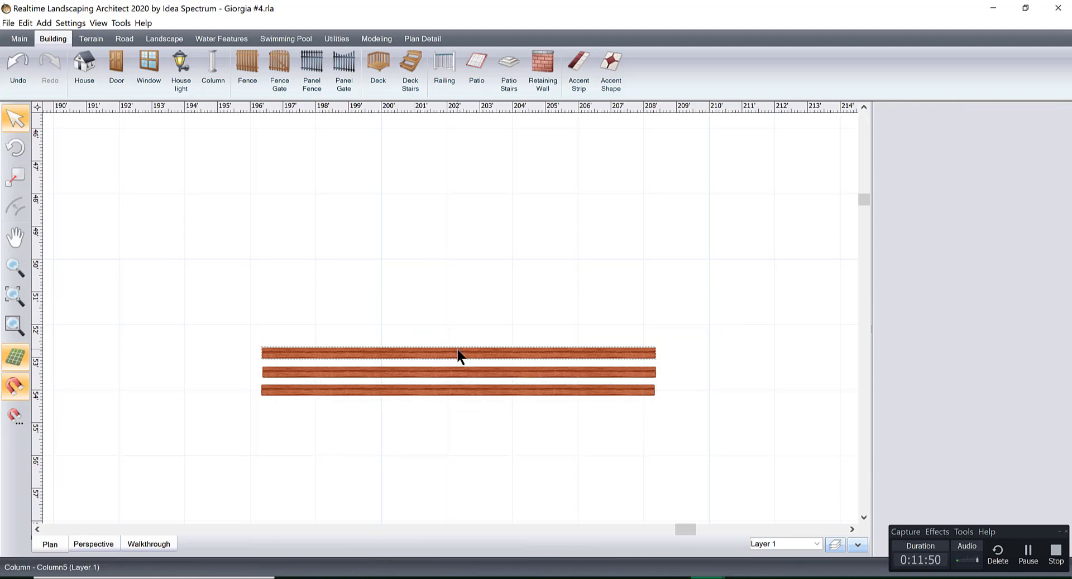
pyautogui.keyDown('shift'); pyautogui.click(428, 370); pyautogui.keyUp('shift')
pyautogui.keyDown('shift'); pyautogui.click(424, 391); pyautogui.keyUp('shift')
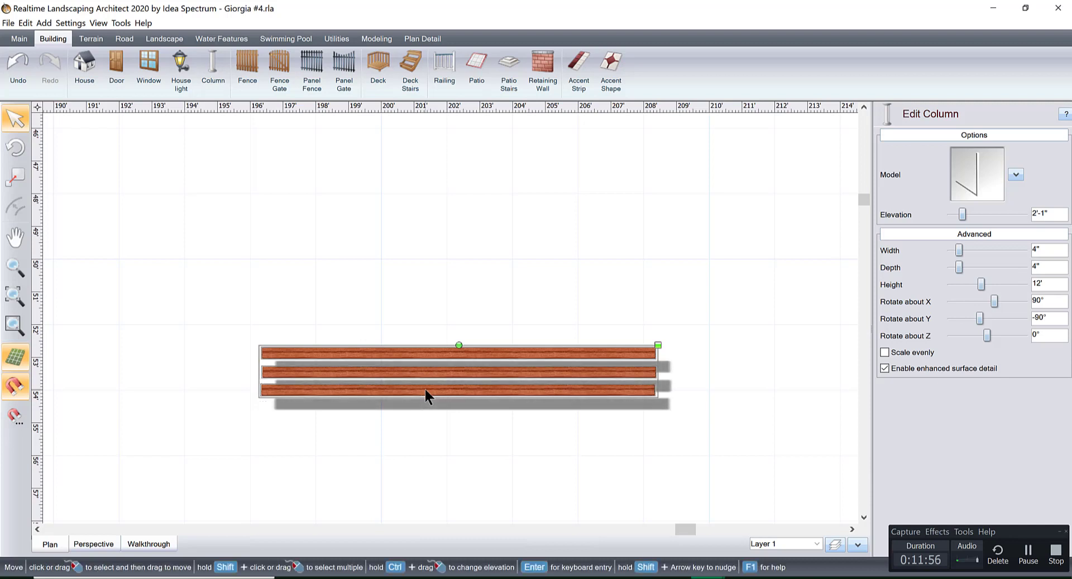
pyautogui.moveTo(424, 391); pyautogui.dragTo(417, 330)
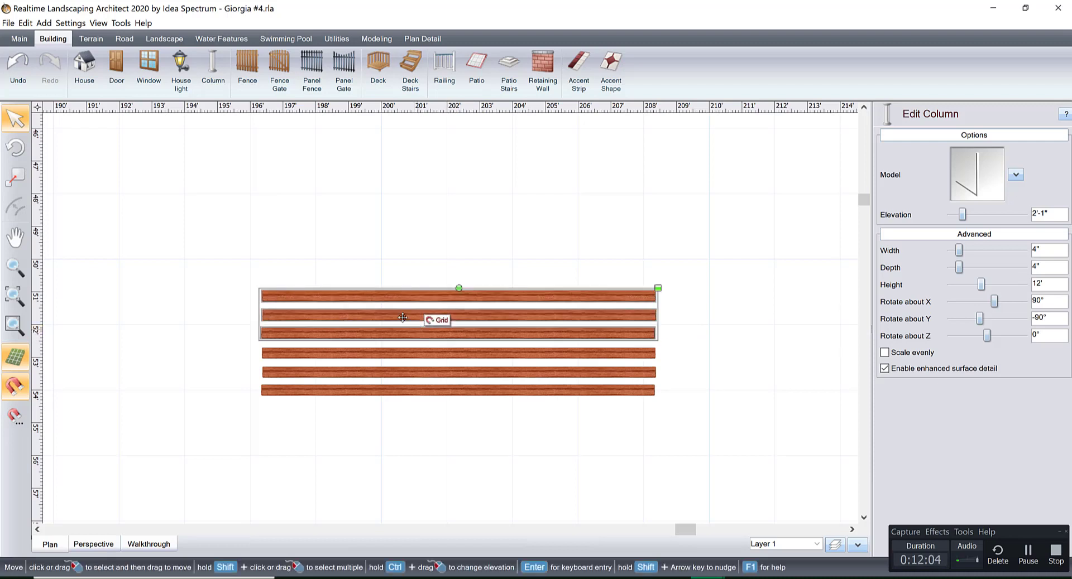
# Select all six beams, duplicate them, and align the copied set with the originals to extend the pergola roof.
pyautogui.keyDown('shift'); pyautogui.click(362, 355); pyautogui.keyUp('shift')
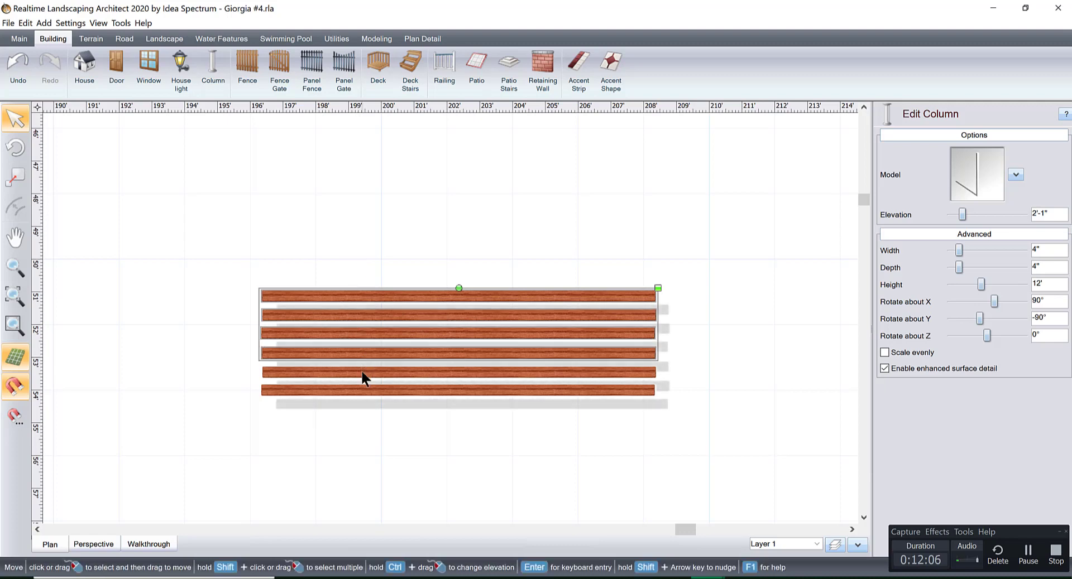
pyautogui.keyDown('shift'); pyautogui.click(362, 371); pyautogui.keyUp('shift')
pyautogui.keyDown('shift'); pyautogui.click(366, 393); pyautogui.keyUp('shift')
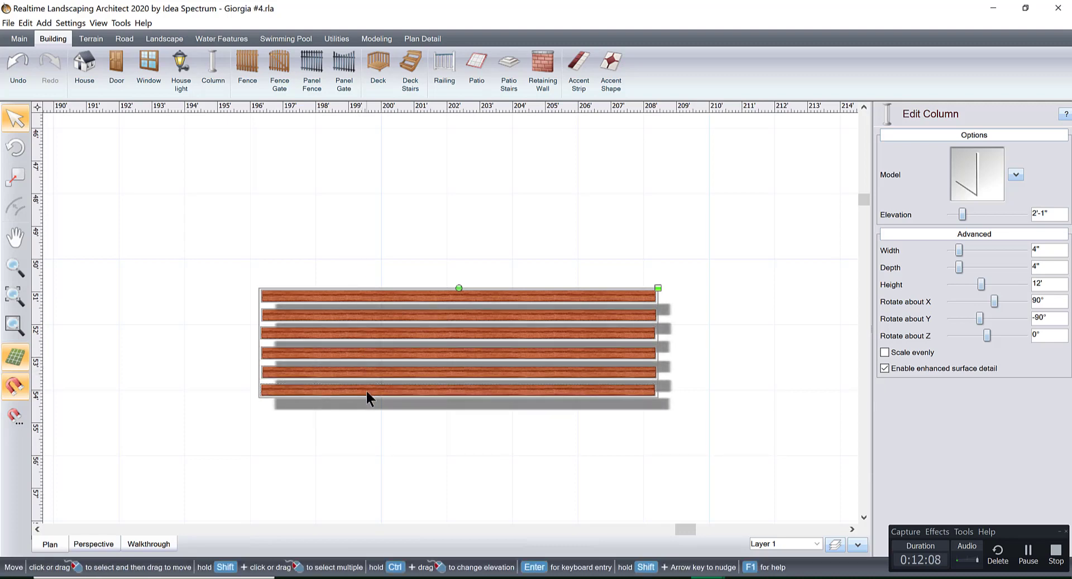
pyautogui.hotkey('ctrl', 'c')
pyautogui.hotkey('ctrl', 'v')
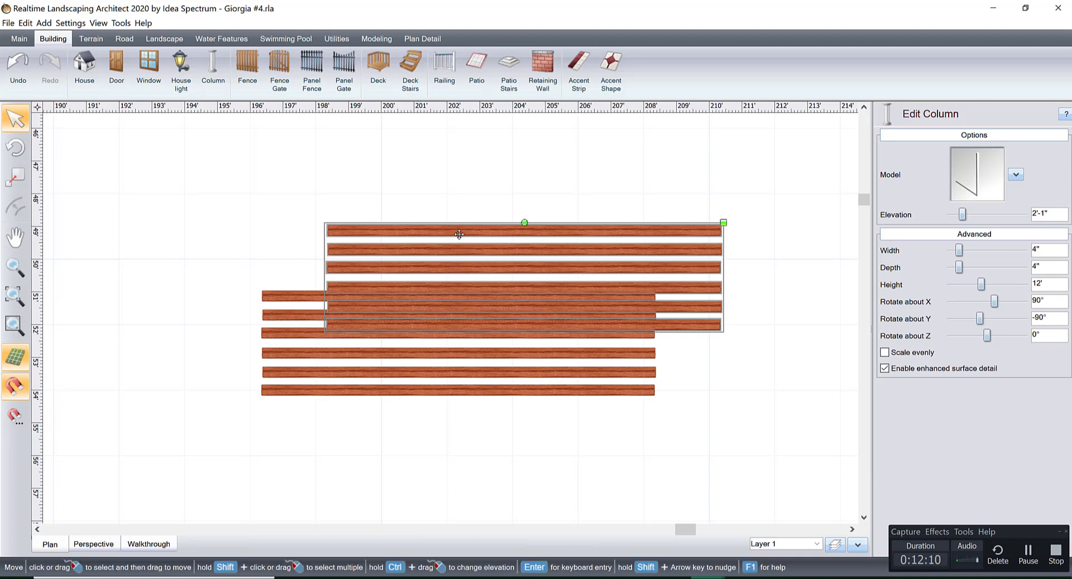
pyautogui.moveTo(459, 233); pyautogui.dragTo(400, 187)
pyautogui.click(690, 307)
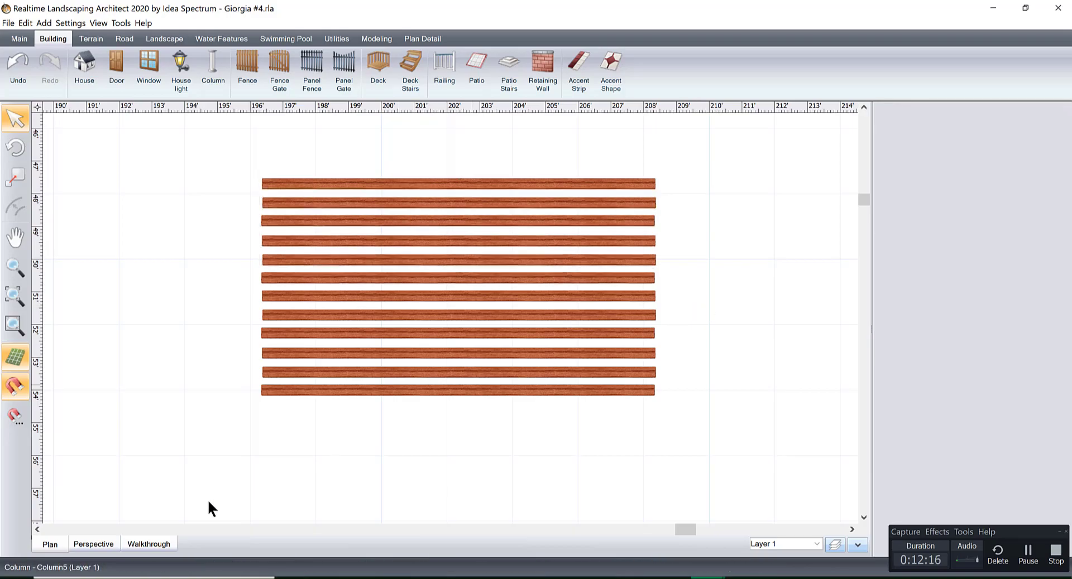
# In the perspective view, set the depth of one middle roof beam to 1'-3".
pyautogui.click(104, 540)
pyautogui.moveTo(401, 392); pyautogui.dragTo(565, 365, button='right')
pyautogui.moveTo(473, 357); pyautogui.dragTo(608, 391, button='right')
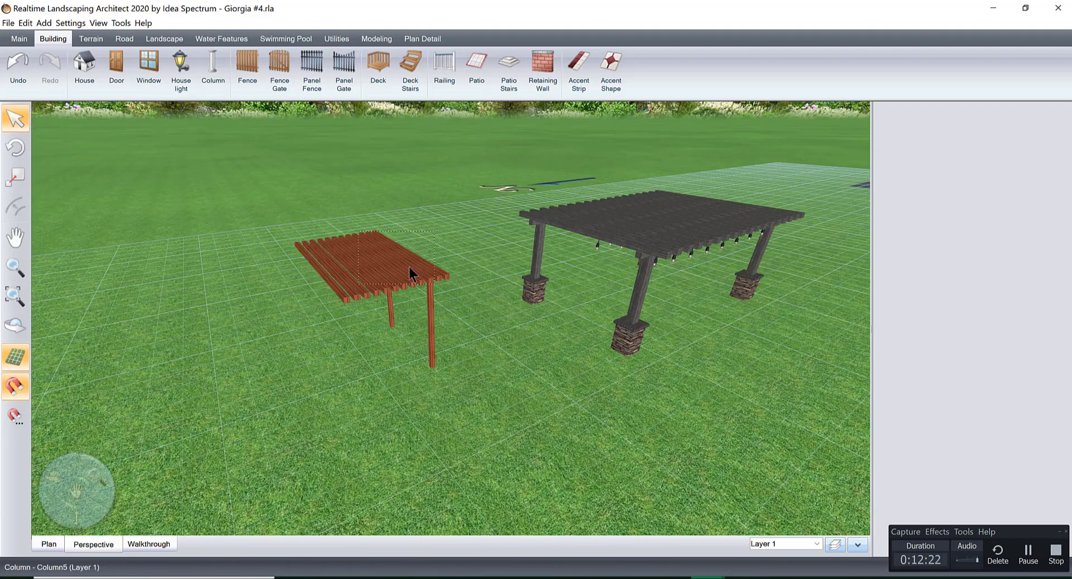
pyautogui.click(390, 275)
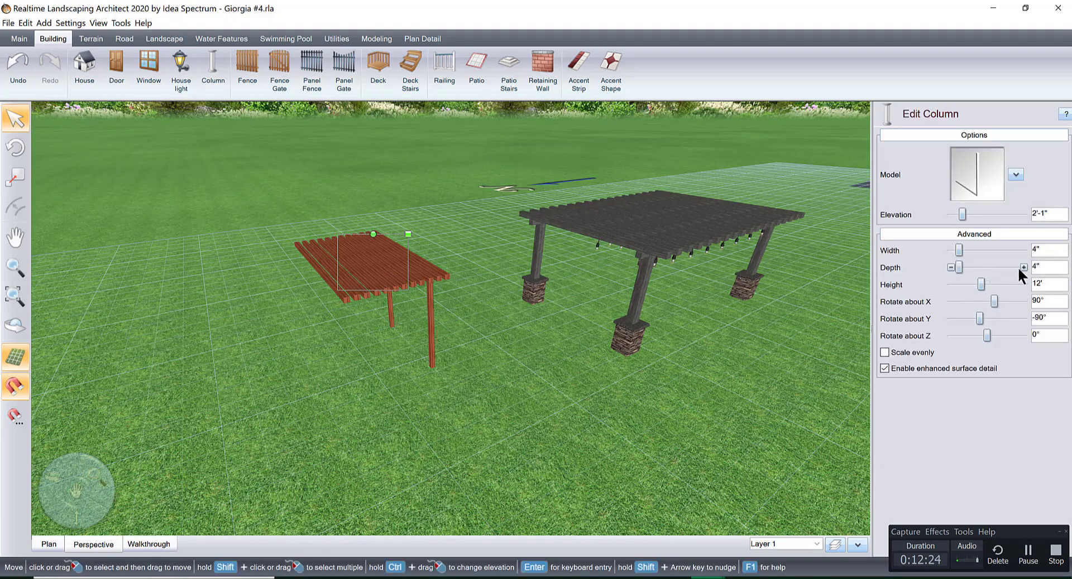
pyautogui.click(1022, 266)
pyautogui.click(1022, 266)
pyautogui.click(1023, 266)
pyautogui.click(1022, 266)
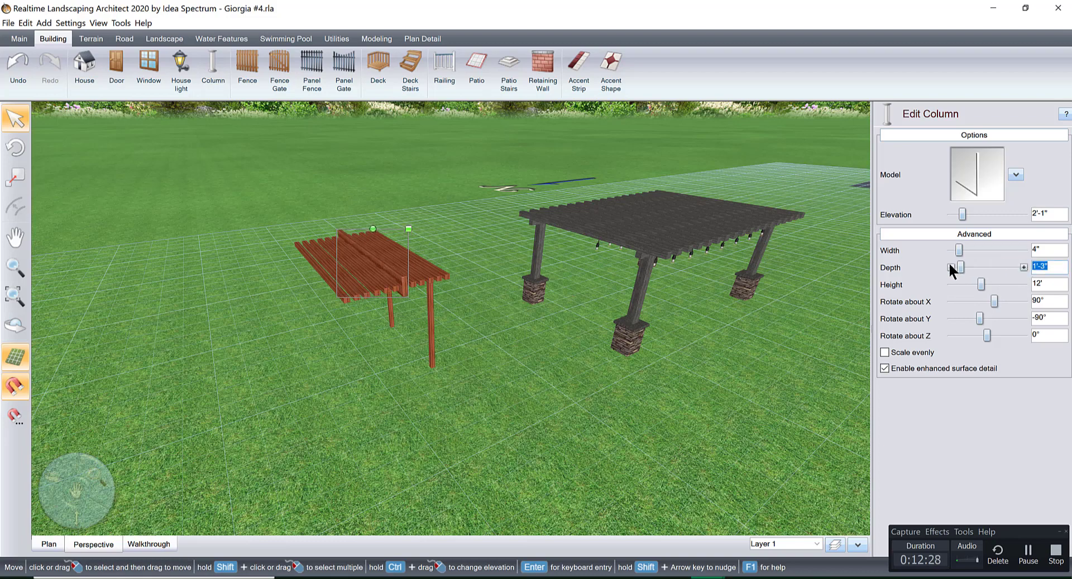
# Examine the finished grey pergola up close from below, including its grouped string lights.
pyautogui.moveTo(625, 342); pyautogui.dragTo(447, 353, button='right')
pyautogui.moveTo(642, 317); pyautogui.dragTo(586, 338, button='middle')
pyautogui.scroll(-4, 594, 328)
pyautogui.scroll(6, 585, 334)
pyautogui.scroll(3, 584, 334)
pyautogui.moveTo(585, 333); pyautogui.dragTo(568, 407, button='right')
pyautogui.moveTo(568, 408); pyautogui.dragTo(564, 383, button='middle')
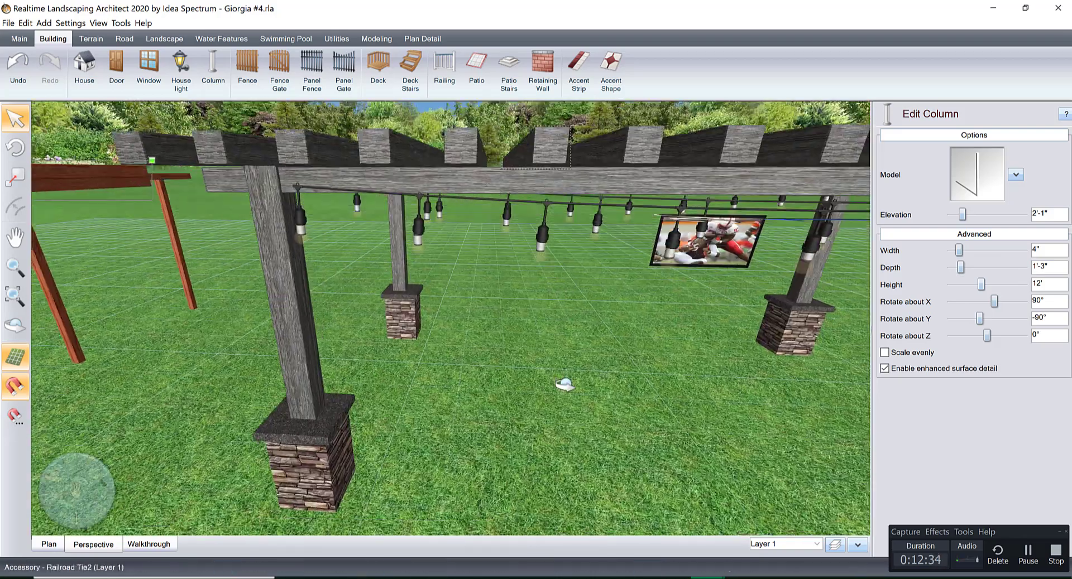
pyautogui.moveTo(565, 383); pyautogui.dragTo(501, 329, button='right')
pyautogui.moveTo(501, 330); pyautogui.dragTo(525, 308, button='middle')
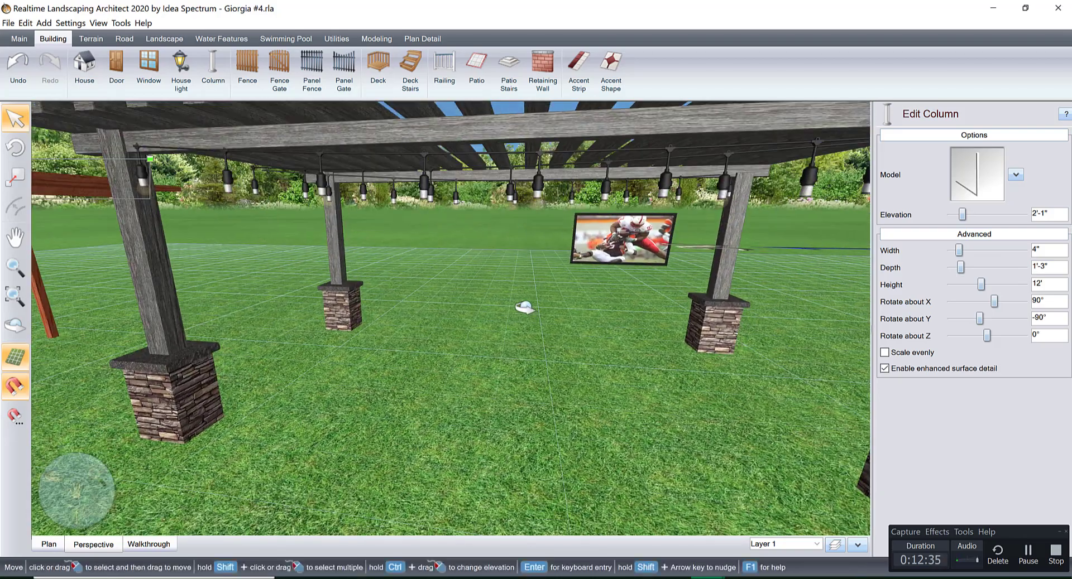
pyautogui.click(423, 184)
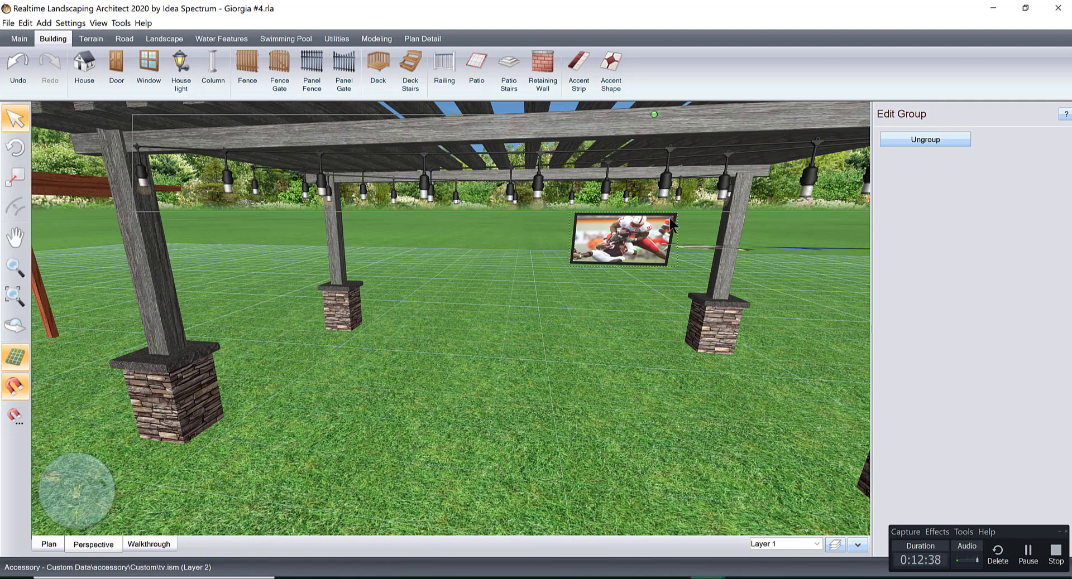
# Find the Model Import Wizard, and select the TV hanging in the grey pergola to inspect it from several angles.
pyautogui.click(121, 23)
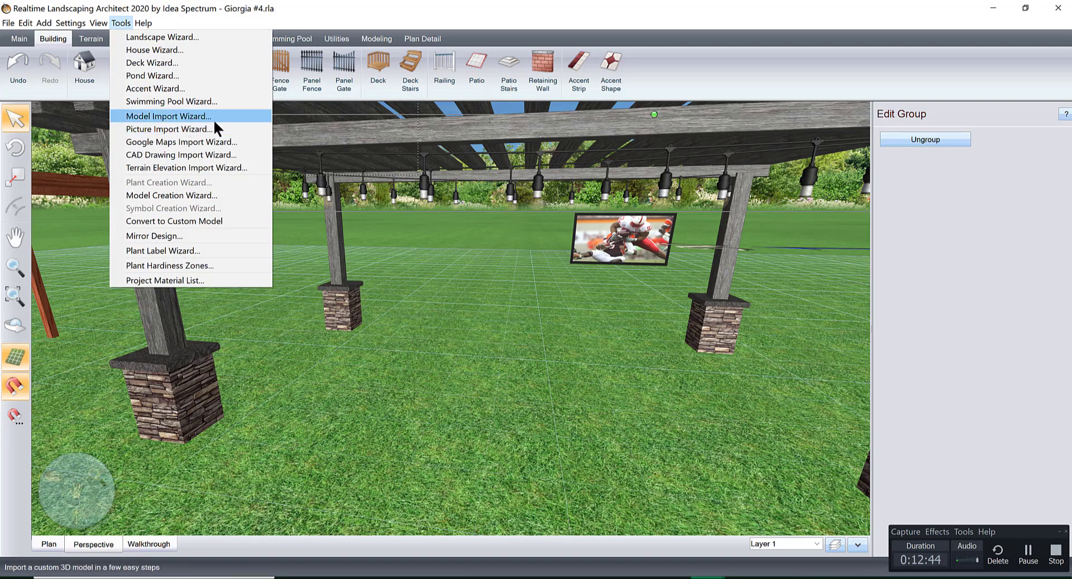
pyautogui.click(556, 352)
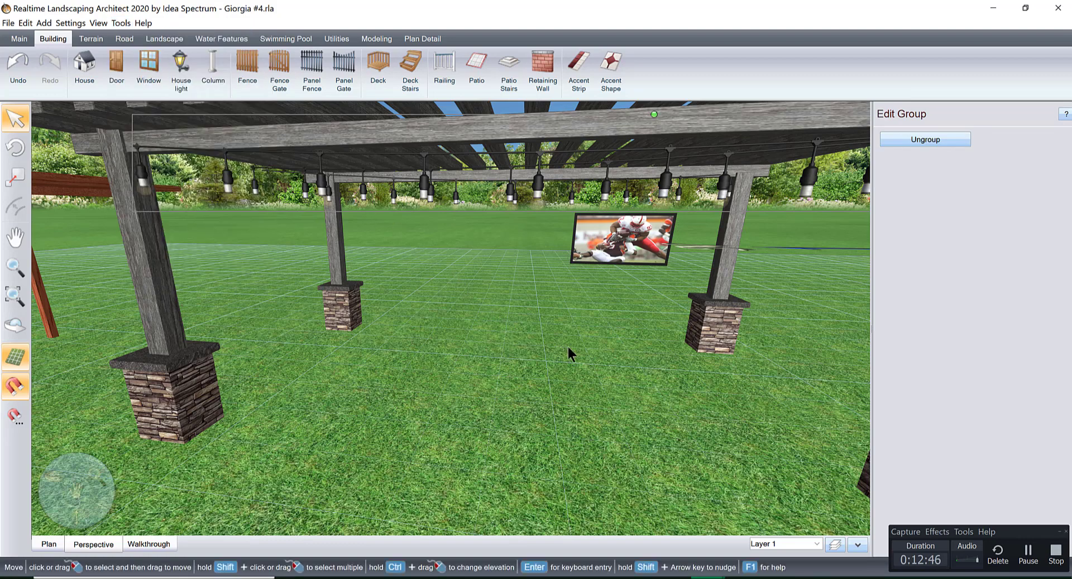
pyautogui.click(645, 251)
pyautogui.moveTo(617, 296); pyautogui.dragTo(613, 344, button='right')
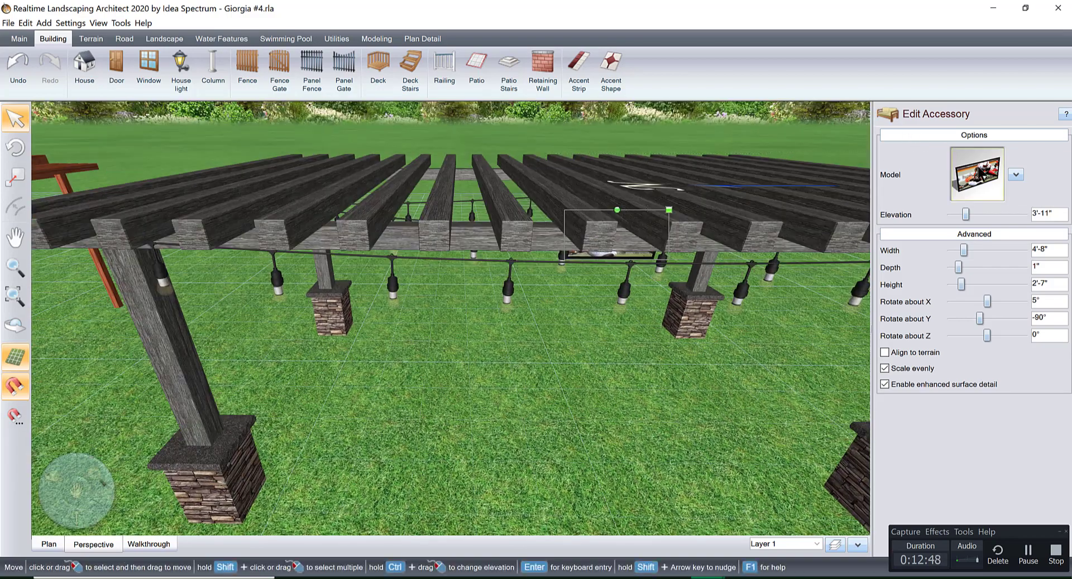
pyautogui.scroll(-4, 604, 321)
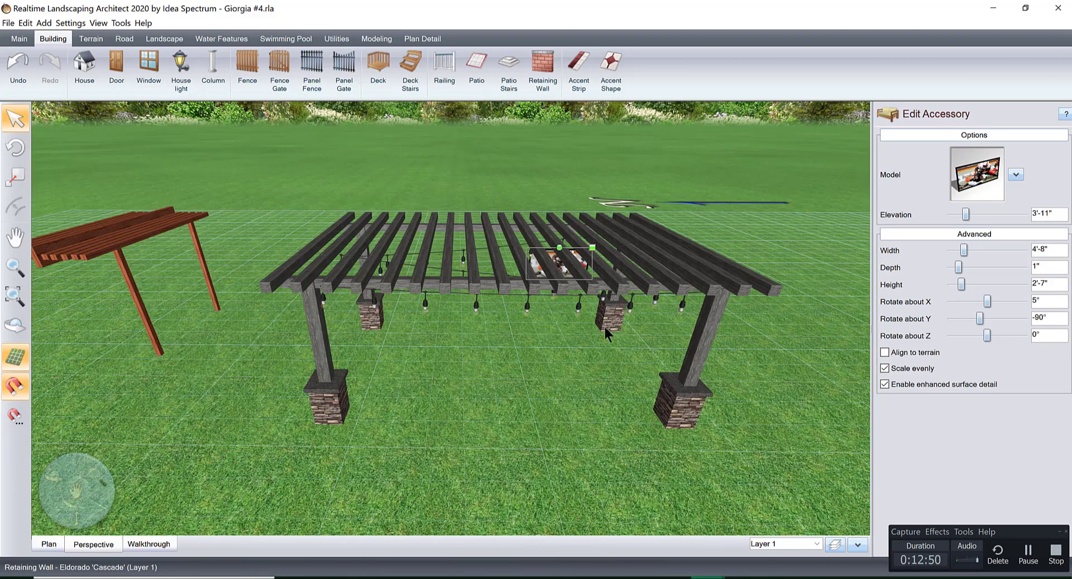
pyautogui.moveTo(604, 325); pyautogui.dragTo(411, 318, button='right')
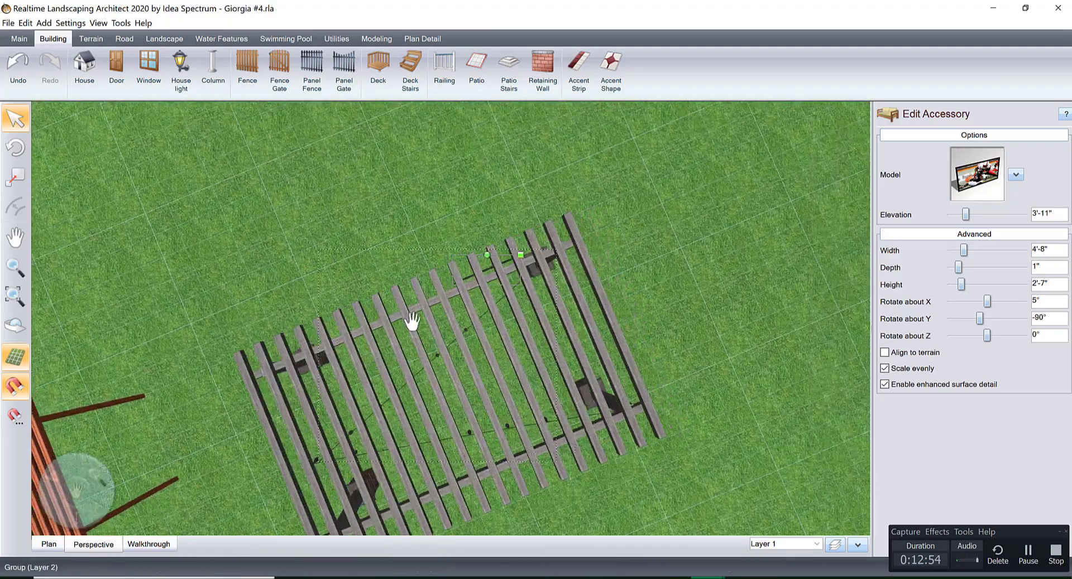
# Rotate the TV to -126° about Y and tilt it to 15° about X.
pyautogui.scroll(5, 473, 309)
pyautogui.moveTo(451, 171); pyautogui.dragTo(660, 199)
pyautogui.moveTo(648, 204); pyautogui.dragTo(843, 265, button='right')
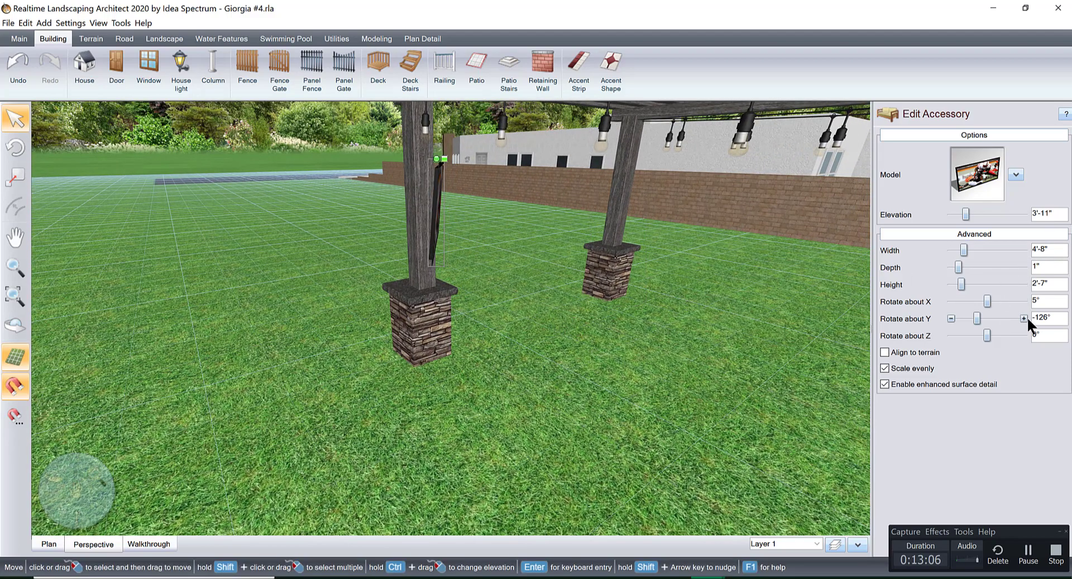
pyautogui.click(1023, 302)
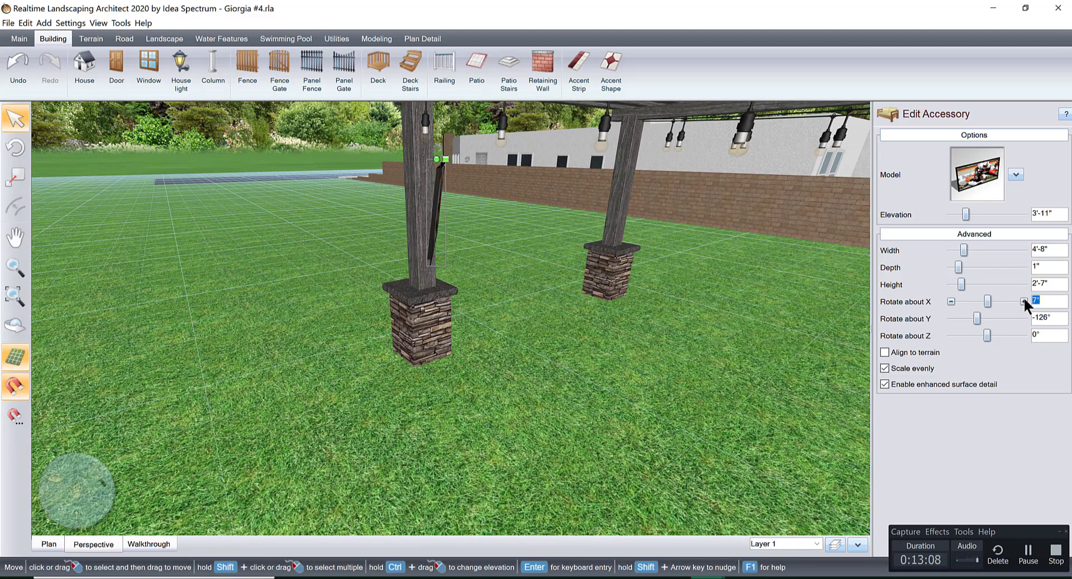
pyautogui.click(1023, 299)
pyautogui.click(1023, 299)
pyautogui.click(1023, 299)
pyautogui.click(1023, 299)
pyautogui.click(1023, 299)
pyautogui.click(1023, 299)
pyautogui.click(1023, 299)
# Raise the tilted TV on the pergola column to an elevation of 5'-8".
pyautogui.moveTo(744, 312); pyautogui.dragTo(793, 285, button='right')
pyautogui.click(1023, 215)
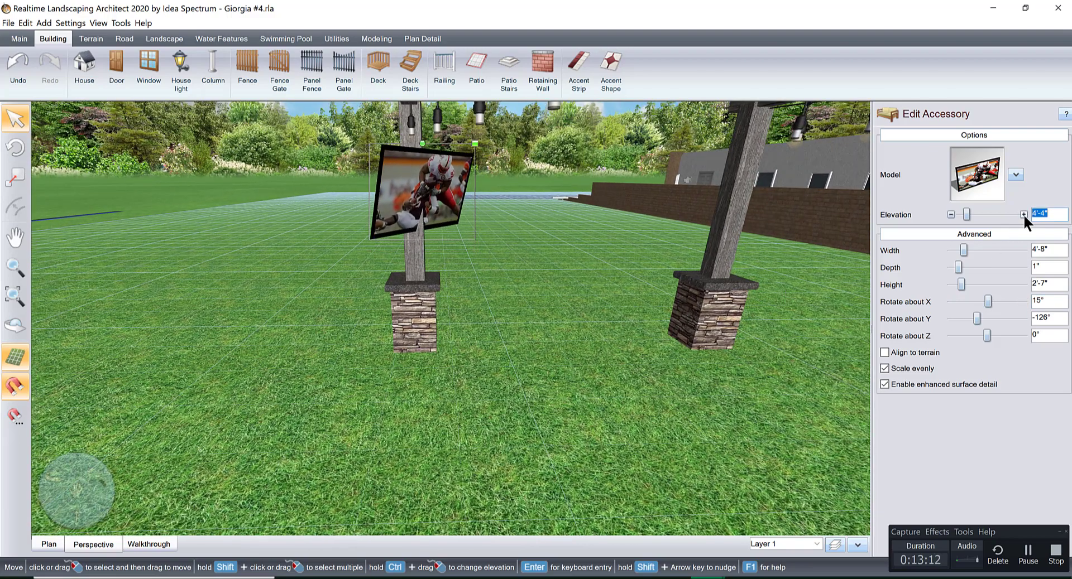
pyautogui.click(1023, 215)
pyautogui.click(1023, 215)
pyautogui.scroll(-5, 570, 217)
pyautogui.moveTo(569, 217); pyautogui.dragTo(541, 216, button='right')
pyautogui.scroll(3, 541, 216)
pyautogui.moveTo(541, 216); pyautogui.dragTo(541, 288, button='middle')
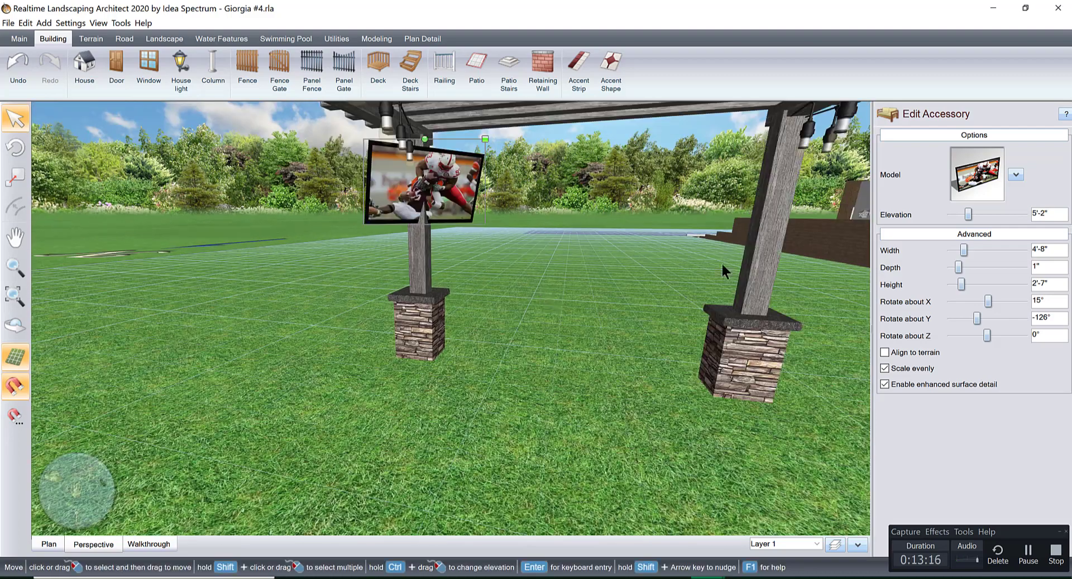
pyautogui.click(1023, 215)
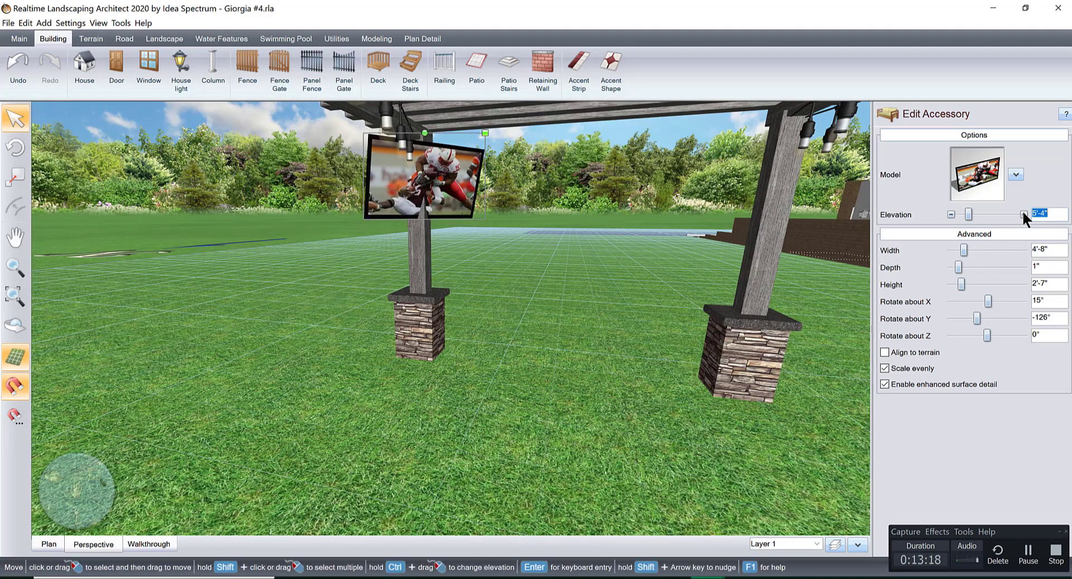
pyautogui.click(1023, 215)
pyautogui.click(1023, 215)
# Scale the TV down to 3'-10" wide by 2'-1" high and raise its elevation to 6'-5".
pyautogui.click(487, 118)
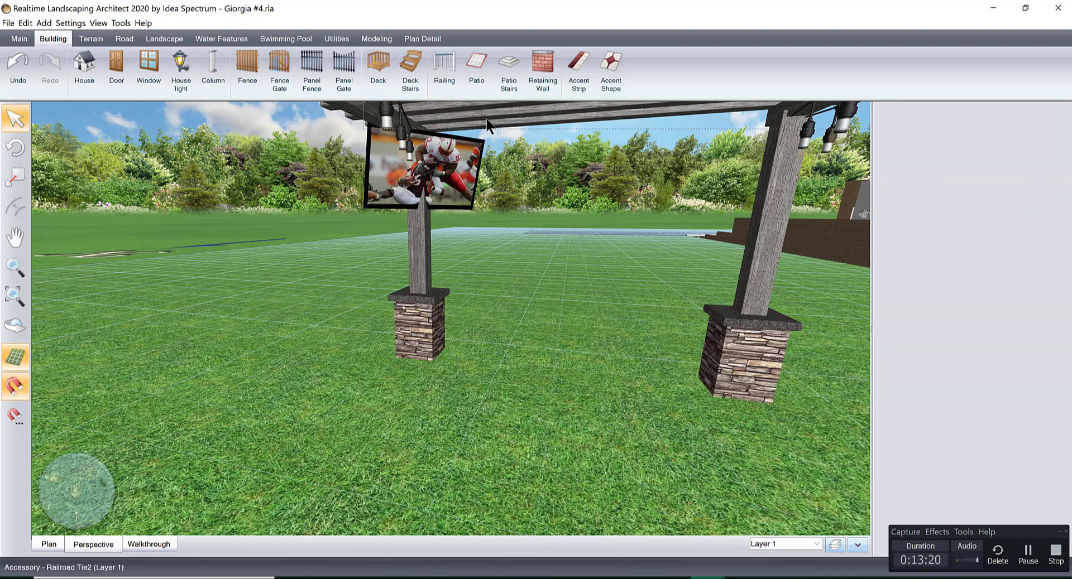
pyautogui.click(470, 169)
pyautogui.moveTo(483, 120); pyautogui.dragTo(455, 198)
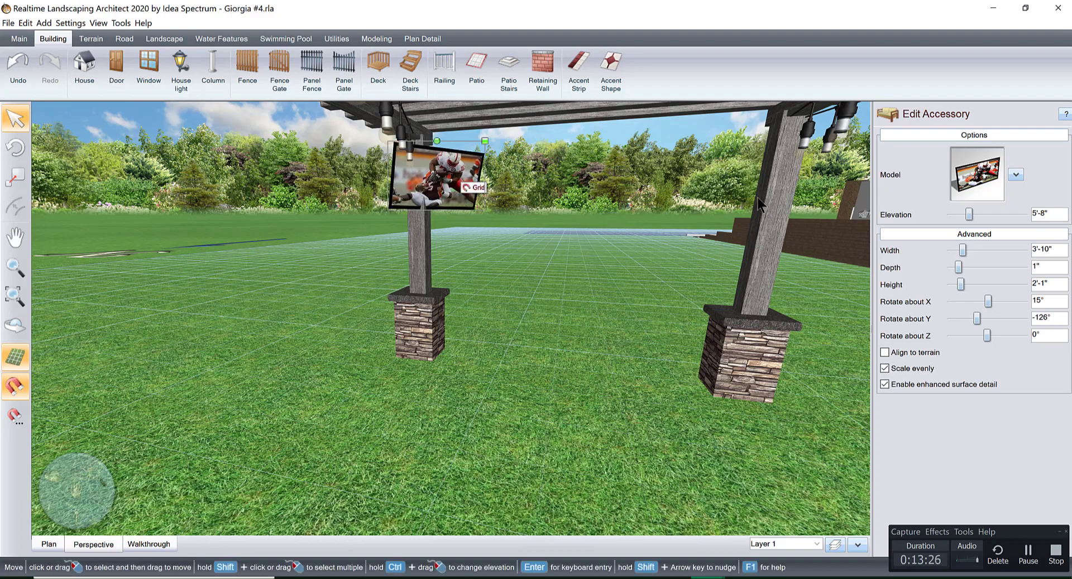
pyautogui.click(1022, 214)
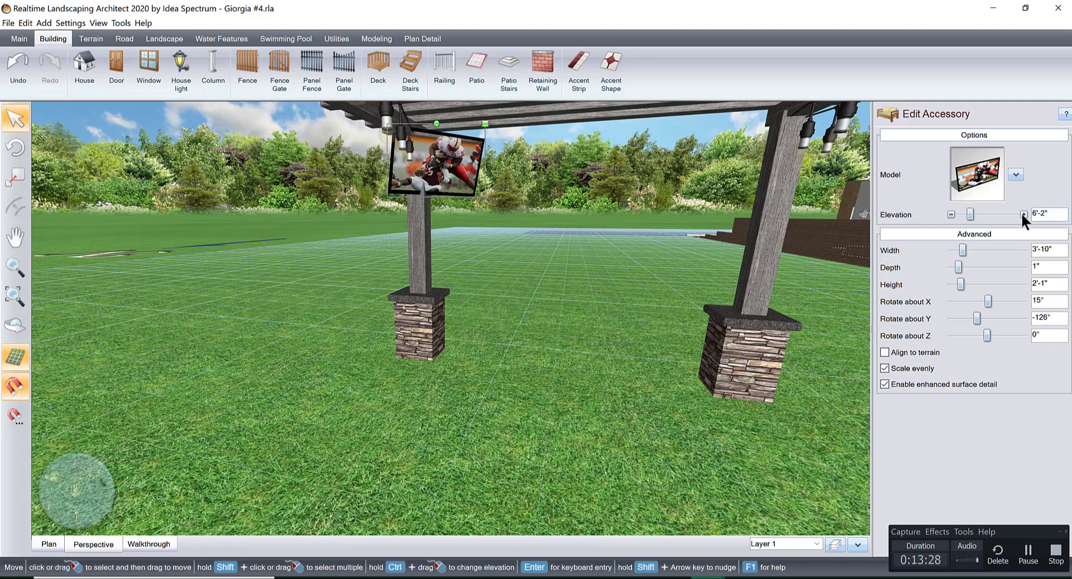
pyautogui.moveTo(678, 241); pyautogui.dragTo(576, 228, button='right')
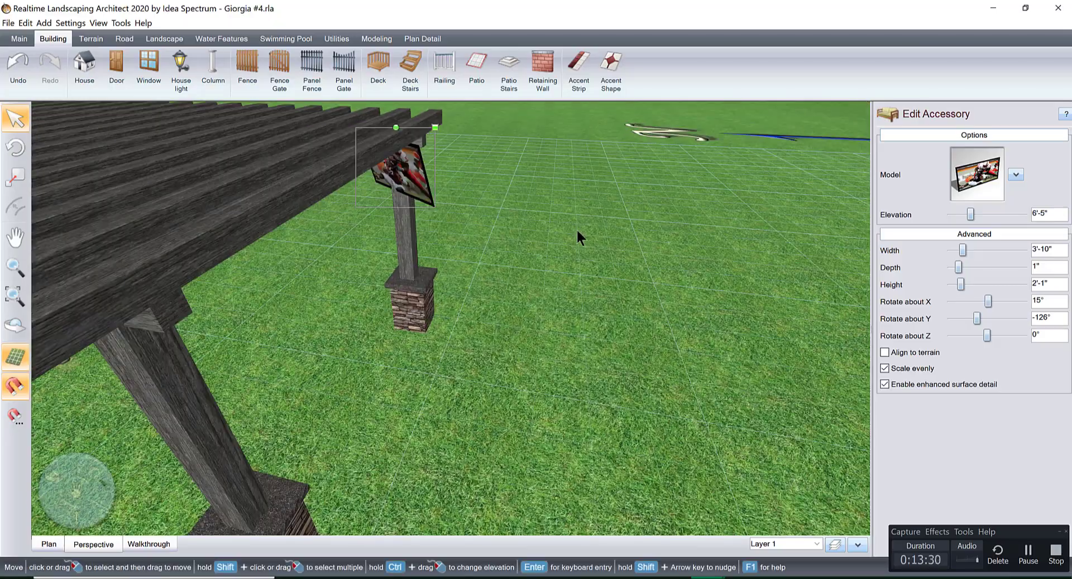
# Shift the TV into position in front of the pergola's corner column, beneath the roof beams.
pyautogui.scroll(3, 559, 318)
pyautogui.moveTo(576, 229); pyautogui.dragTo(579, 404, button='middle')
pyautogui.scroll(-3, 580, 400)
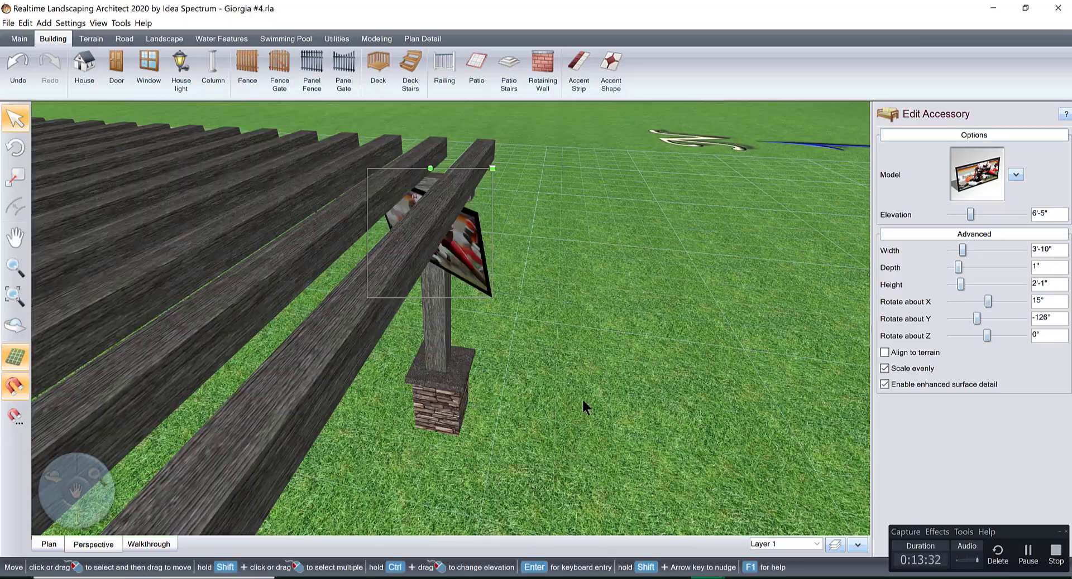
pyautogui.moveTo(582, 397); pyautogui.dragTo(515, 413, button='right')
pyautogui.moveTo(486, 410); pyautogui.dragTo(489, 426)
pyautogui.moveTo(479, 386); pyautogui.dragTo(492, 363, button='right')
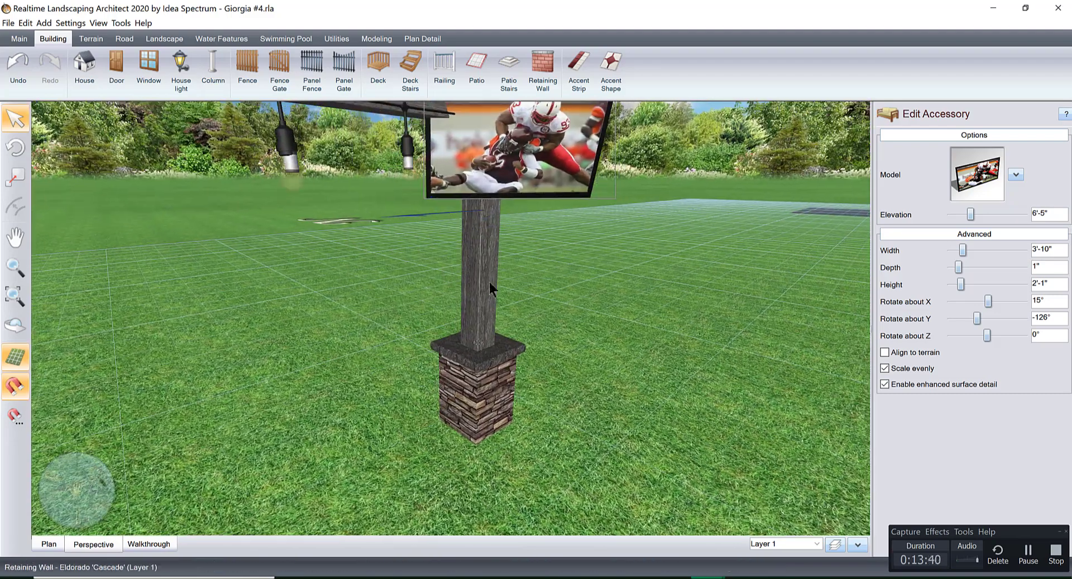
pyautogui.scroll(2, 464, 367)
pyautogui.scroll(-3, 463, 366)
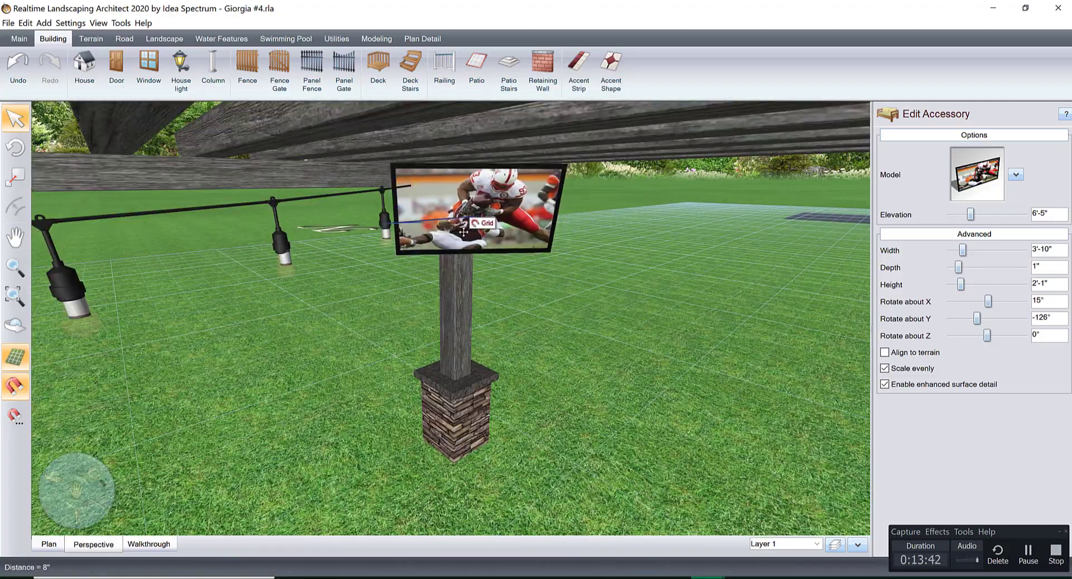
pyautogui.moveTo(545, 239); pyautogui.dragTo(575, 249, button='right')
# Select the whole grey pergola with its TV and lights, duplicate it, and move the copy into the walled backyard.
pyautogui.scroll(-5, 527, 317)
pyautogui.moveTo(527, 317); pyautogui.dragTo(636, 342, button='right')
pyautogui.scroll(-1, 463, 397)
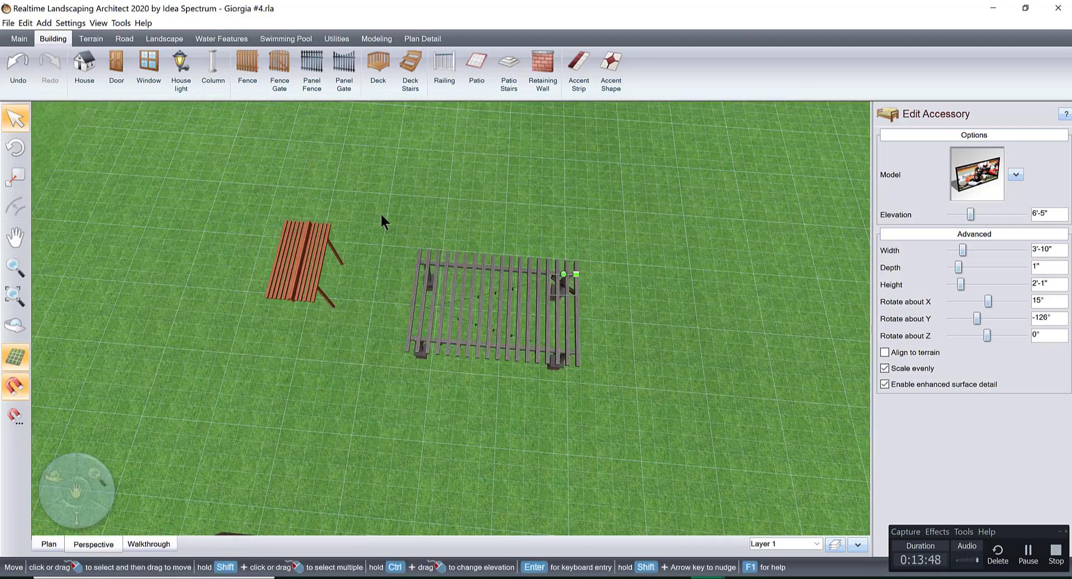
pyautogui.moveTo(380, 204); pyautogui.dragTo(686, 426)
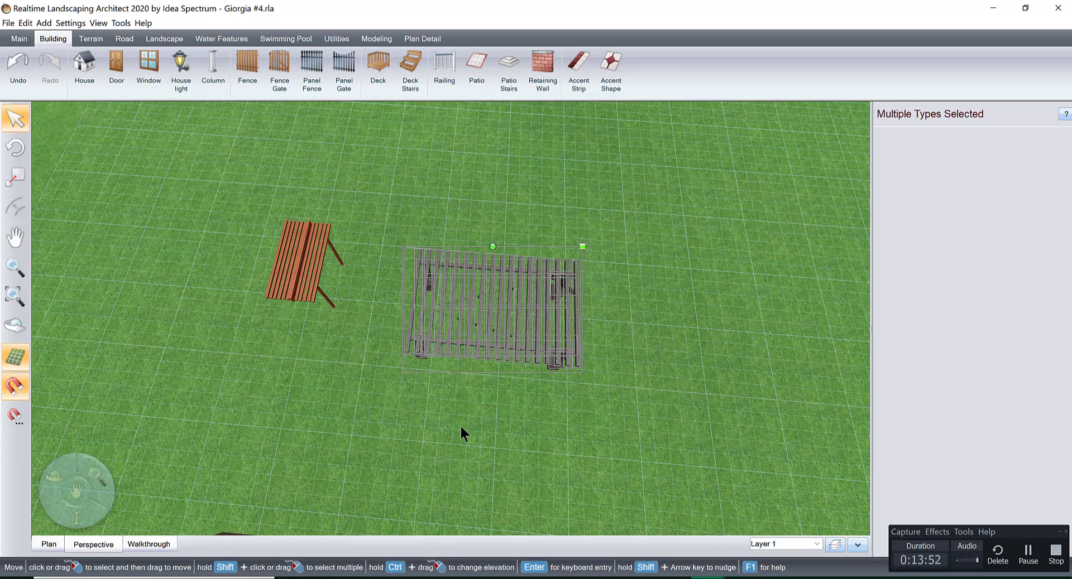
pyautogui.scroll(-5, 460, 427)
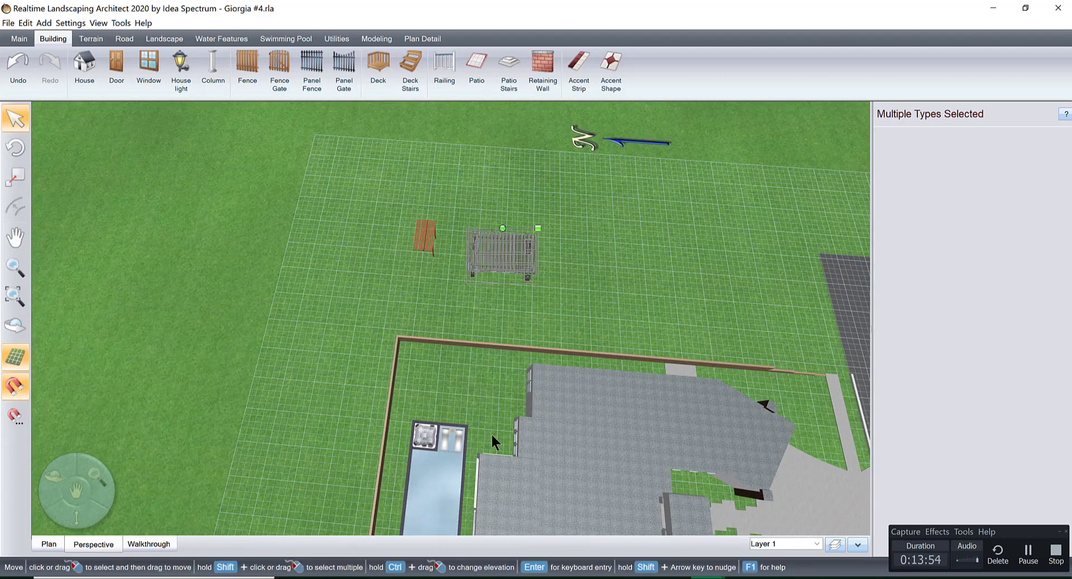
pyautogui.scroll(4, 490, 433)
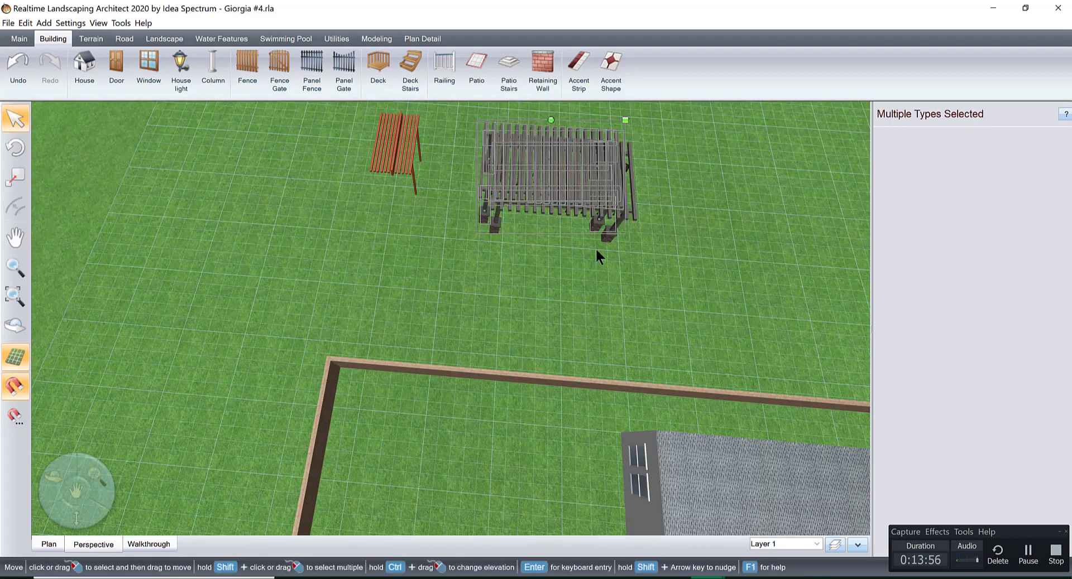
pyautogui.moveTo(595, 247); pyautogui.dragTo(505, 494)
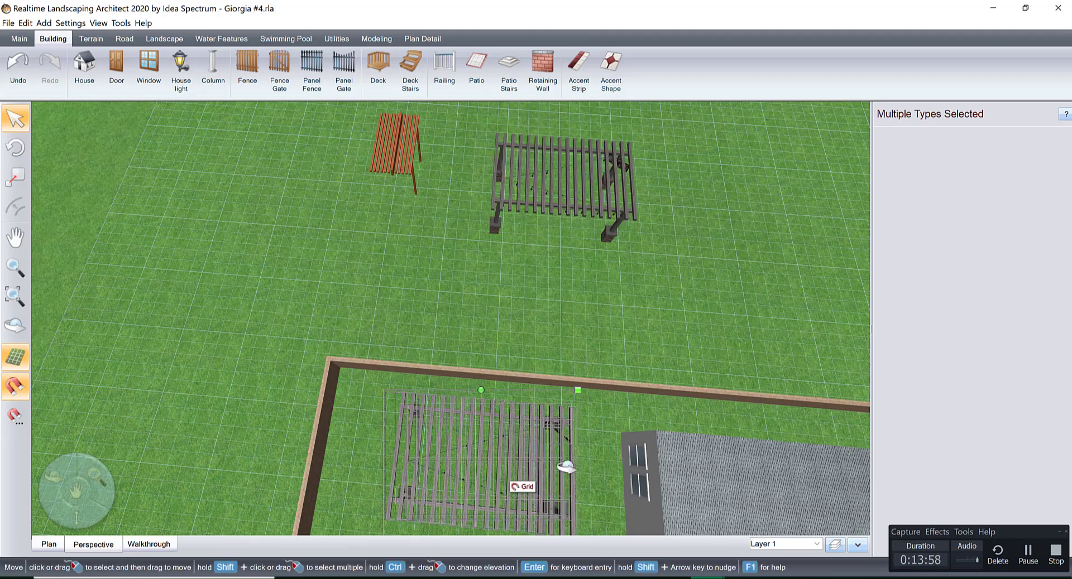
# Move the duplicated pergola out of the backyard onto the open lawn beyond the brown wall.
pyautogui.scroll(-5, 660, 427)
pyautogui.scroll(3, 520, 431)
pyautogui.scroll(4, 520, 431)
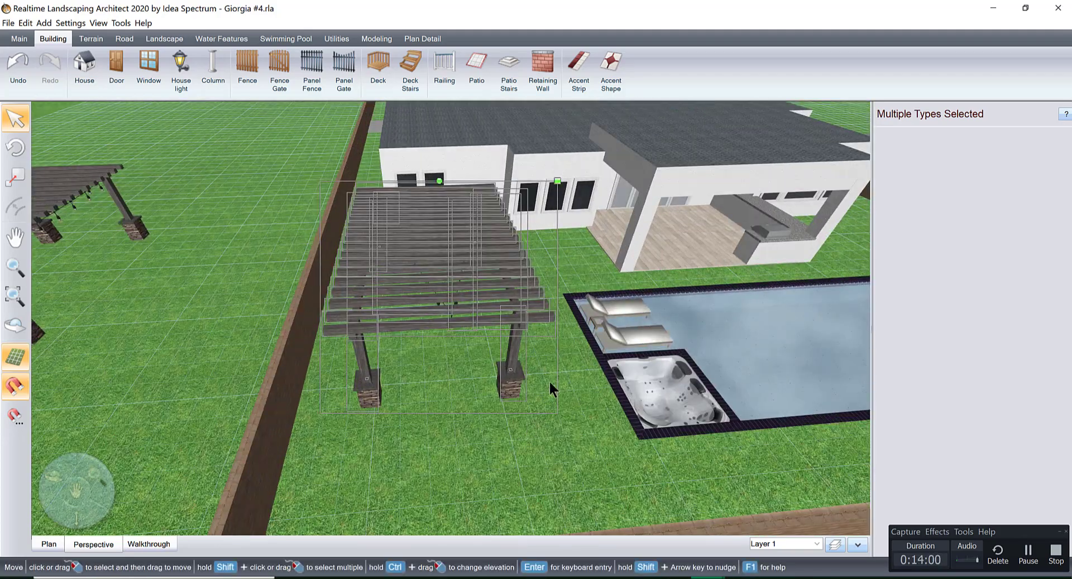
pyautogui.moveTo(548, 380); pyautogui.dragTo(651, 387, button='middle')
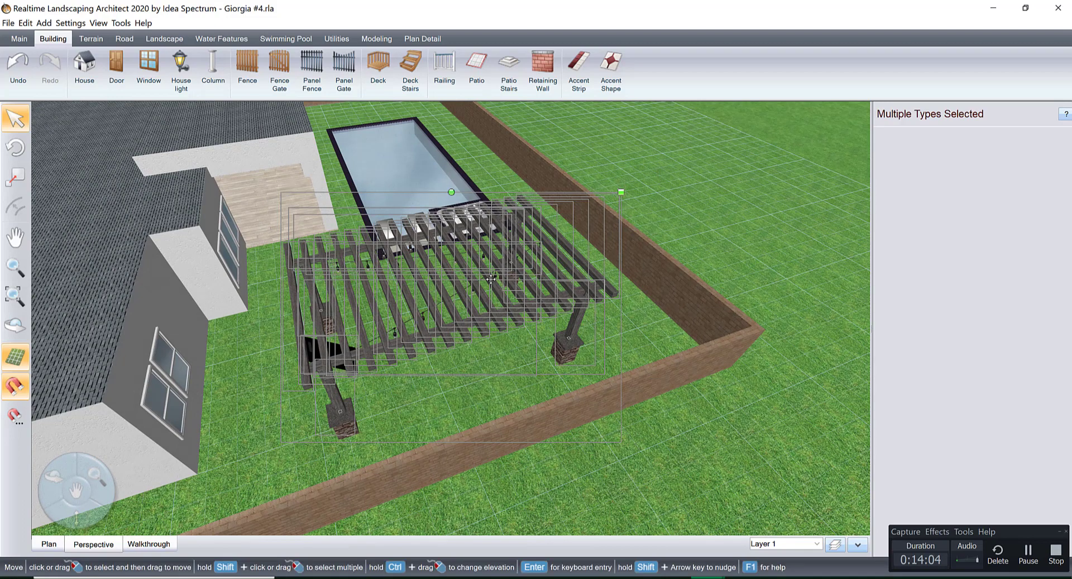
pyautogui.scroll(-5, 659, 341)
pyautogui.moveTo(642, 346); pyautogui.dragTo(480, 363, button='middle')
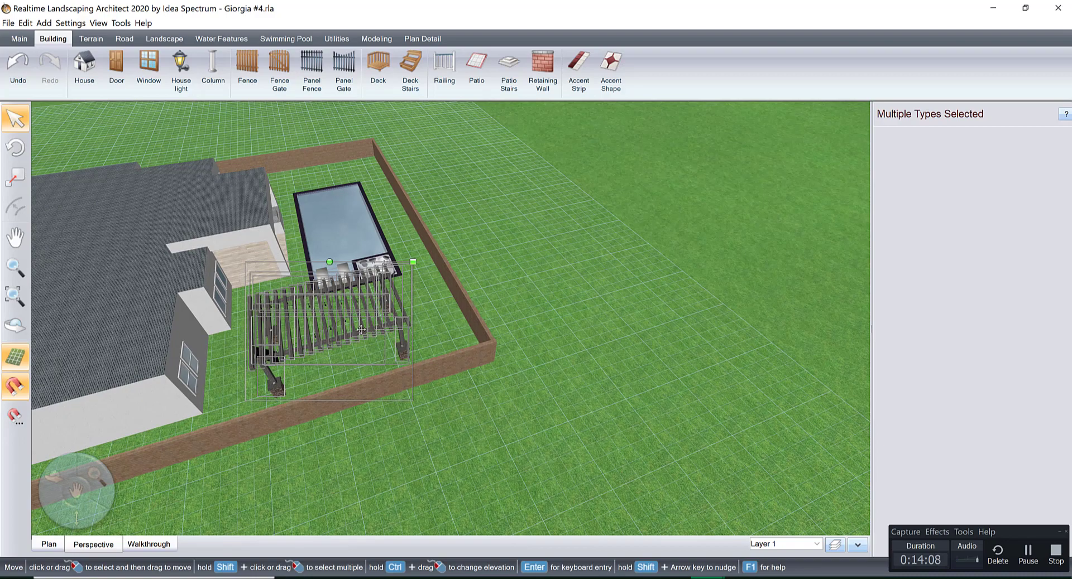
pyautogui.moveTo(362, 330); pyautogui.dragTo(663, 262)
pyautogui.moveTo(539, 353); pyautogui.dragTo(369, 382, button='middle')
pyautogui.scroll(4, 491, 344)
pyautogui.moveTo(492, 343); pyautogui.dragTo(340, 437, button='middle')
pyautogui.moveTo(375, 416); pyautogui.dragTo(358, 404, button='right')
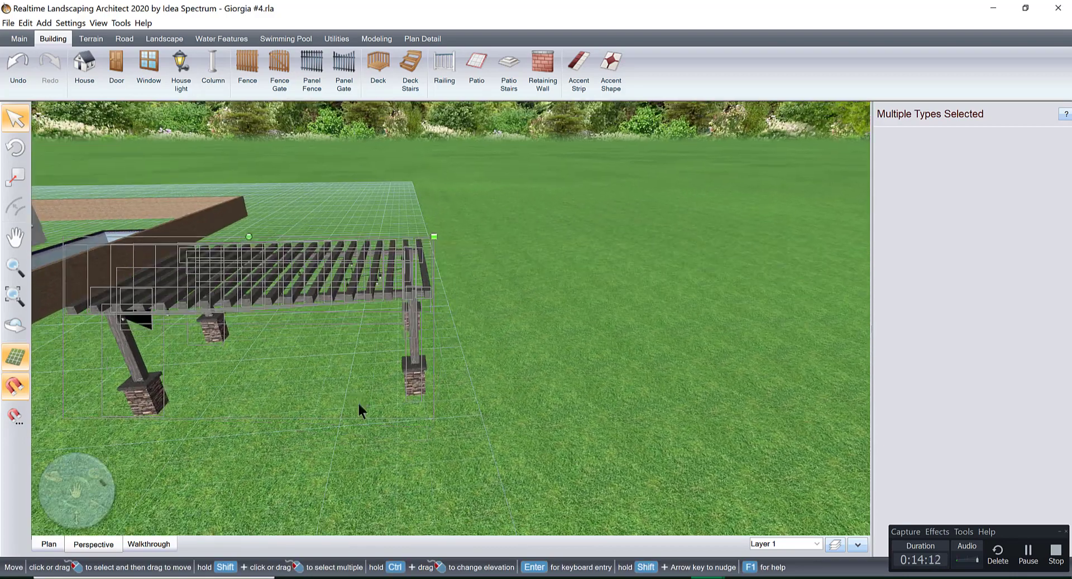
# Start adding a patio on the empty lawn between the hot tub and the backyard wall's corner.
pyautogui.moveTo(393, 372); pyautogui.dragTo(178, 415, button='right')
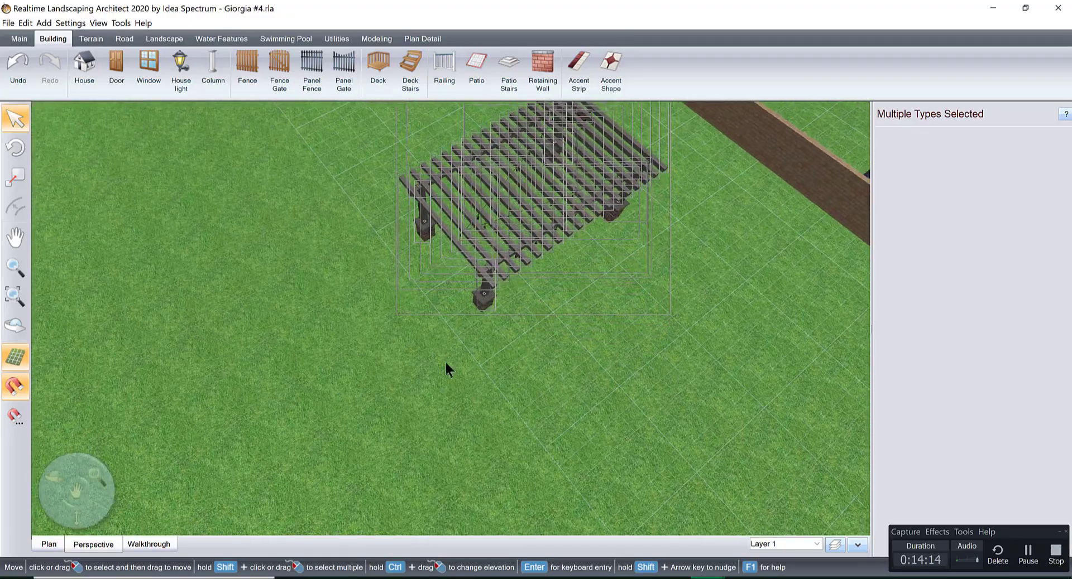
pyautogui.moveTo(475, 357); pyautogui.dragTo(335, 453, button='middle')
pyautogui.scroll(-5, 501, 397)
pyautogui.moveTo(501, 400); pyautogui.dragTo(346, 485, button='middle')
pyautogui.moveTo(487, 419); pyautogui.dragTo(459, 448, button='right')
pyautogui.scroll(4, 547, 391)
pyautogui.moveTo(475, 401); pyautogui.dragTo(401, 412, button='middle')
pyautogui.moveTo(451, 398); pyautogui.dragTo(437, 396, button='right')
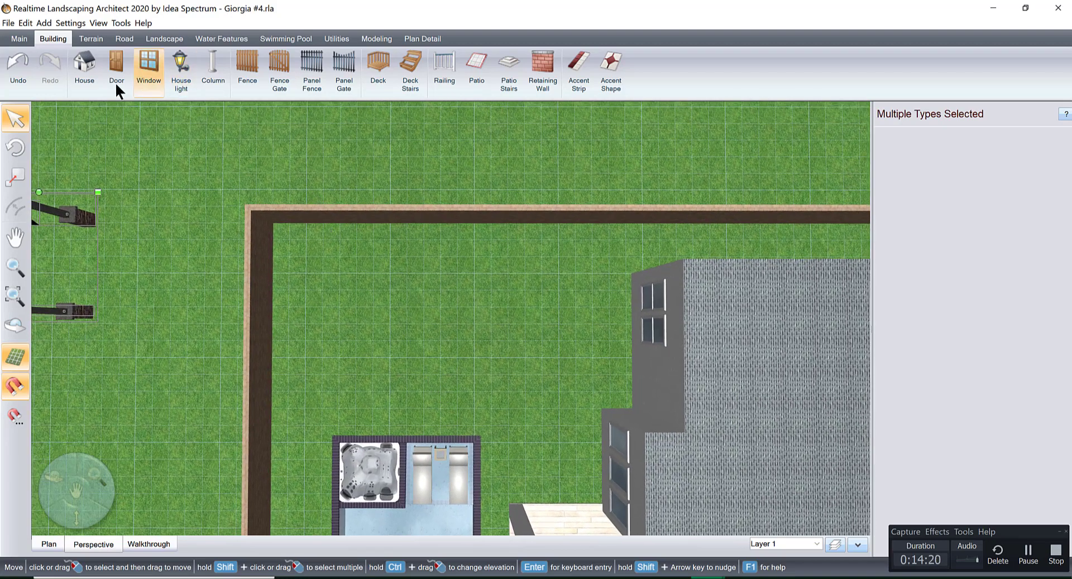
pyautogui.click(476, 65)
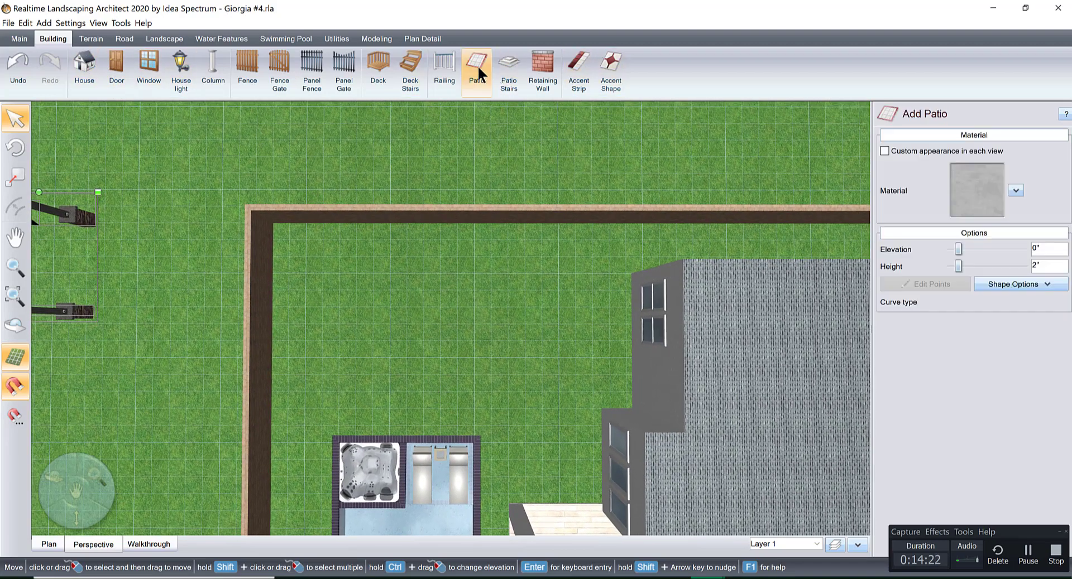
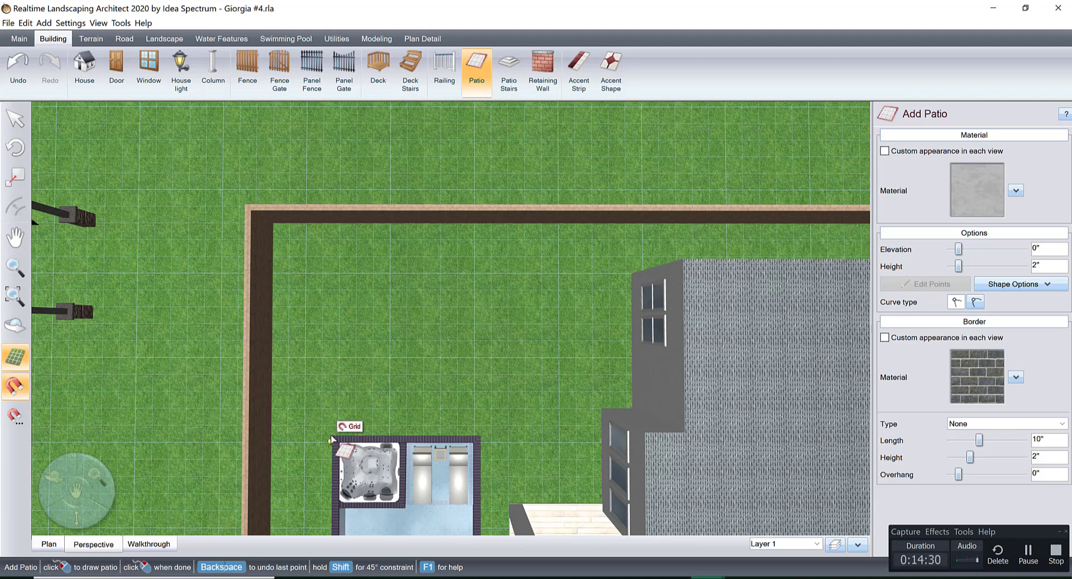
# Add a rectangular patio of about 24' by 16' from the preset shapes and place it against the hot tub end of the pool.
pyautogui.click(994, 283)
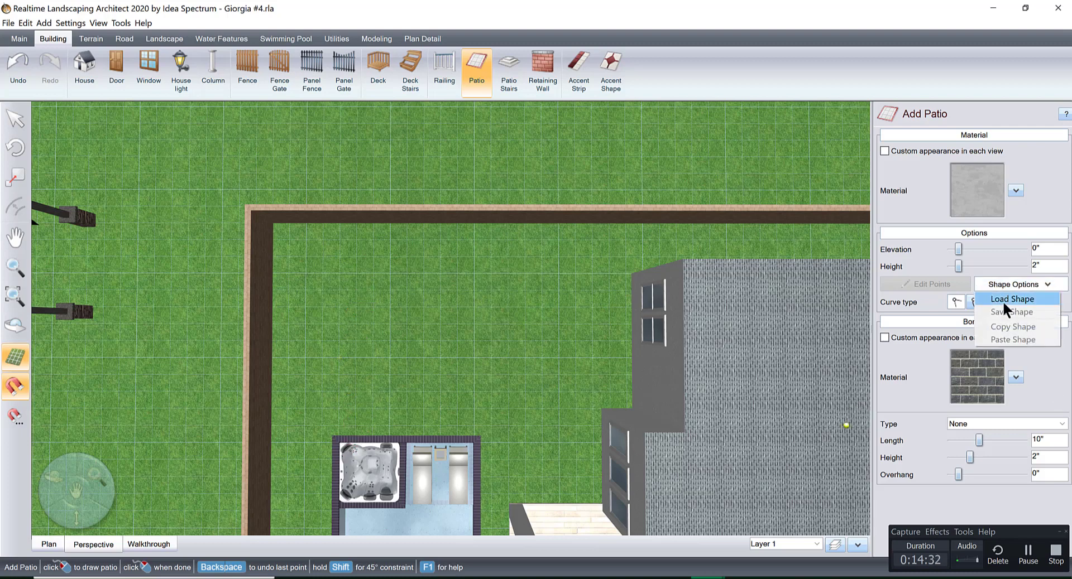
pyautogui.click(1002, 300)
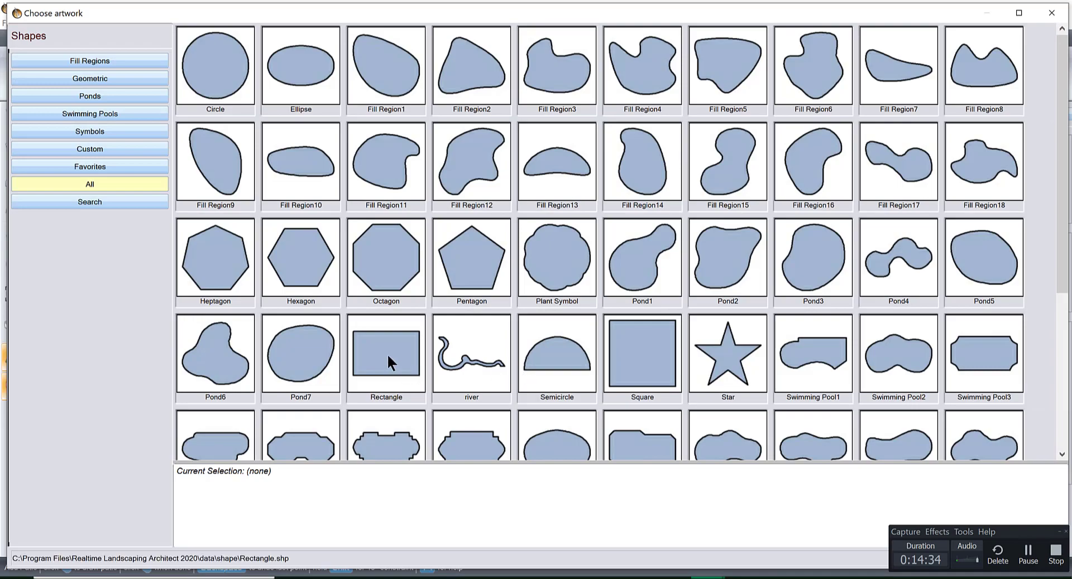
pyautogui.doubleClick(387, 353)
pyautogui.moveTo(451, 222); pyautogui.dragTo(623, 330)
pyautogui.moveTo(454, 343); pyautogui.dragTo(430, 390)
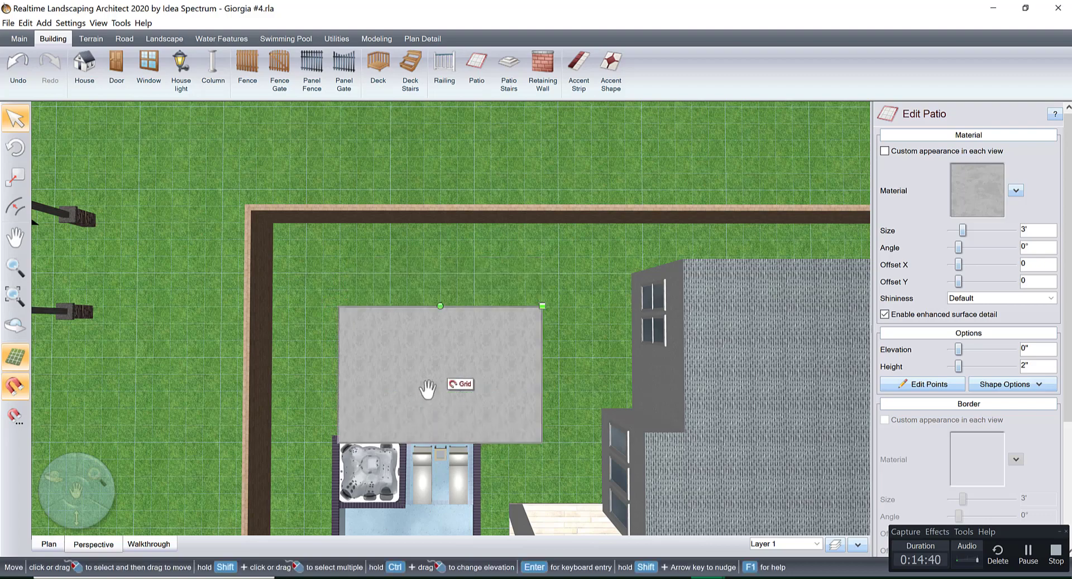
# Edit the patio's points and stretch its short edge toward the house, lengthening the patio to about 28'-9".
pyautogui.scroll(5, 447, 357)
pyautogui.scroll(-3, 499, 292)
pyautogui.moveTo(366, 296); pyautogui.dragTo(340, 265)
pyautogui.scroll(-4, 341, 268)
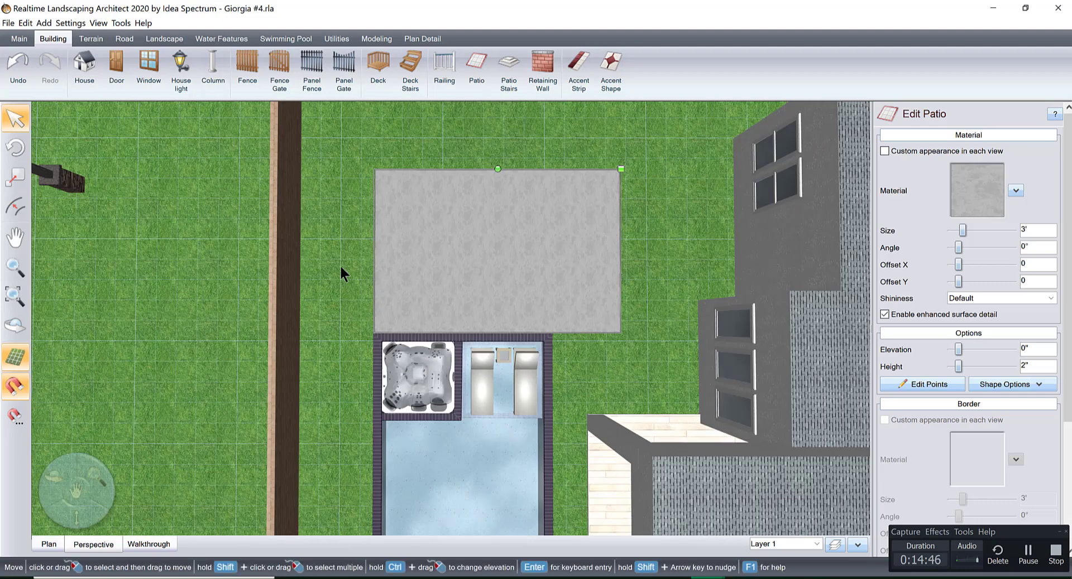
pyautogui.moveTo(576, 279); pyautogui.dragTo(386, 292, button='middle')
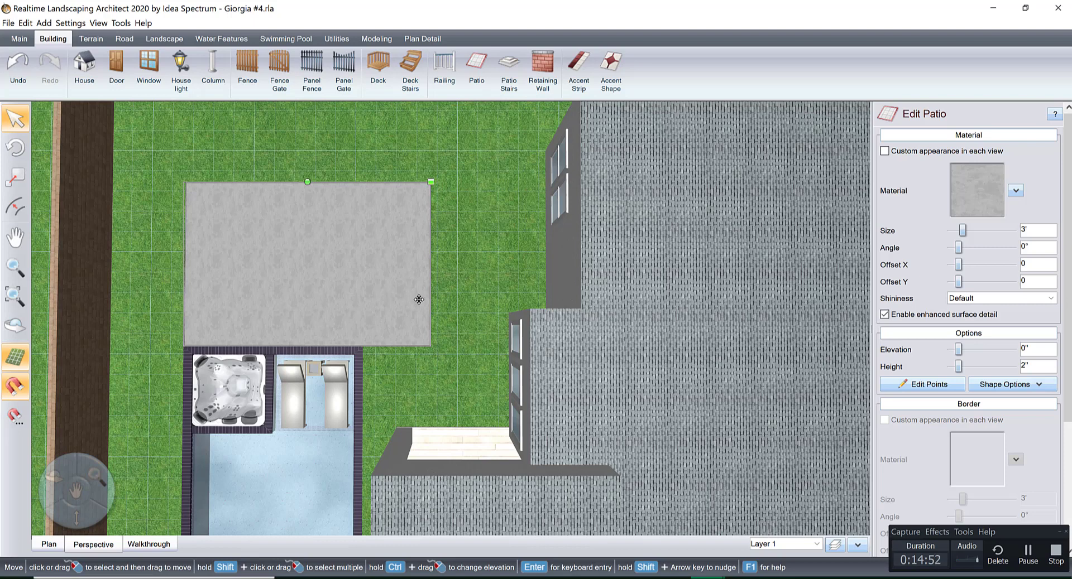
pyautogui.click(910, 384)
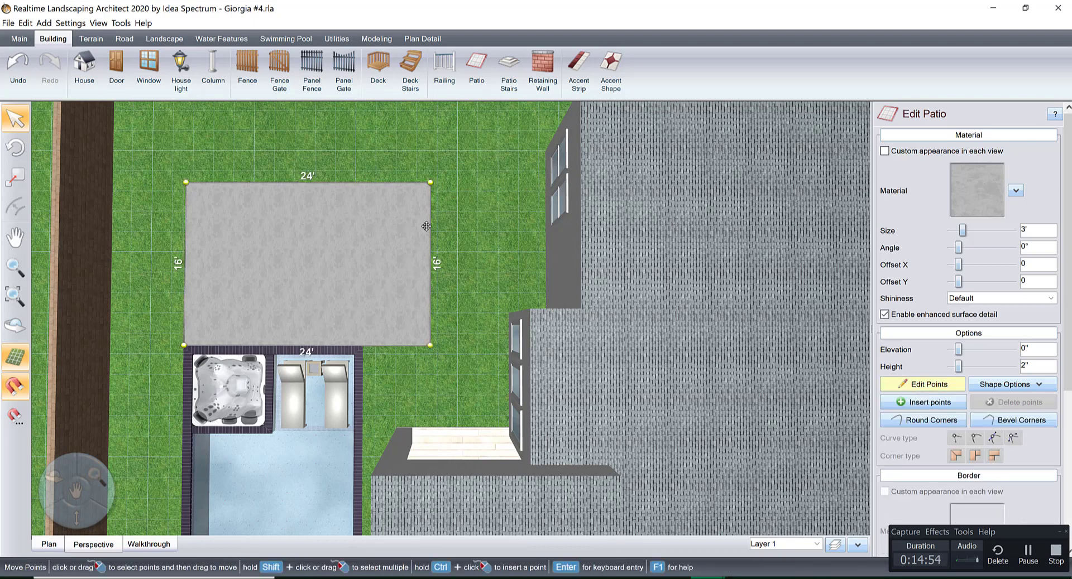
pyautogui.moveTo(429, 231); pyautogui.dragTo(478, 234)
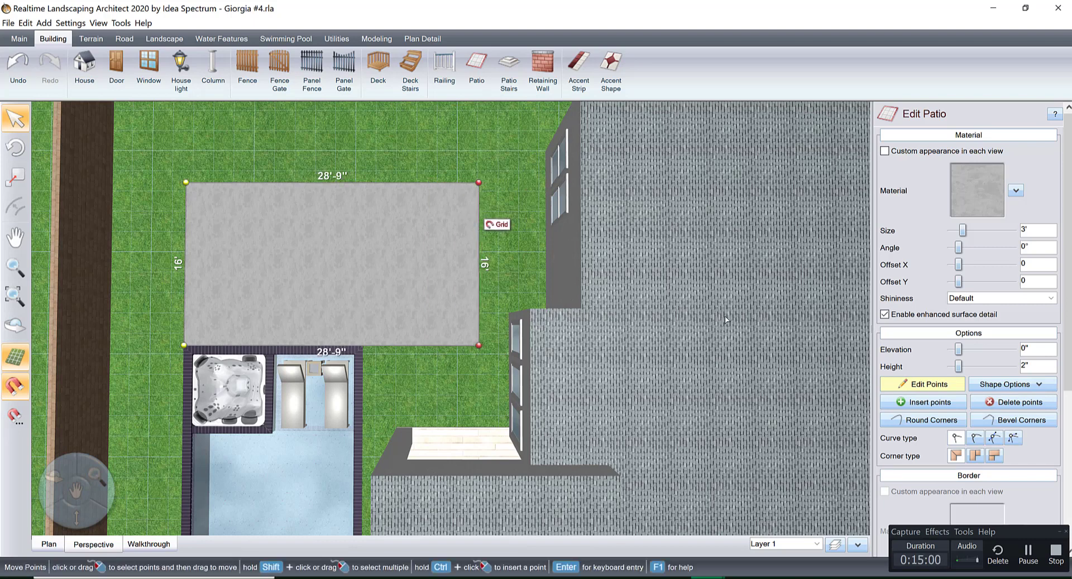
# Insert two points on the patio's pool-side long edge, in the part that extends past the loungers.
pyautogui.click(919, 402)
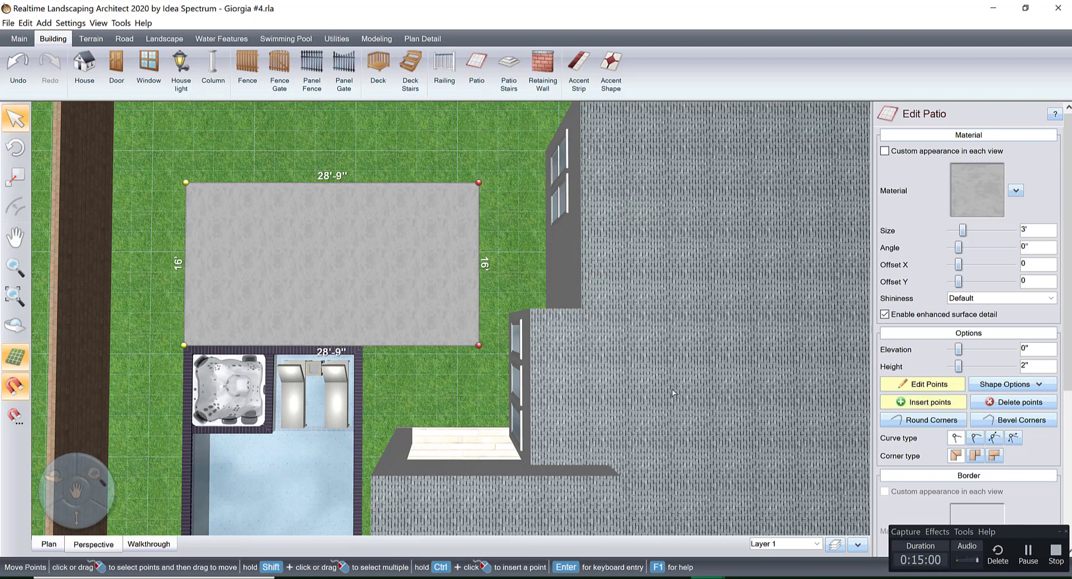
pyautogui.click(400, 347)
pyautogui.click(422, 347)
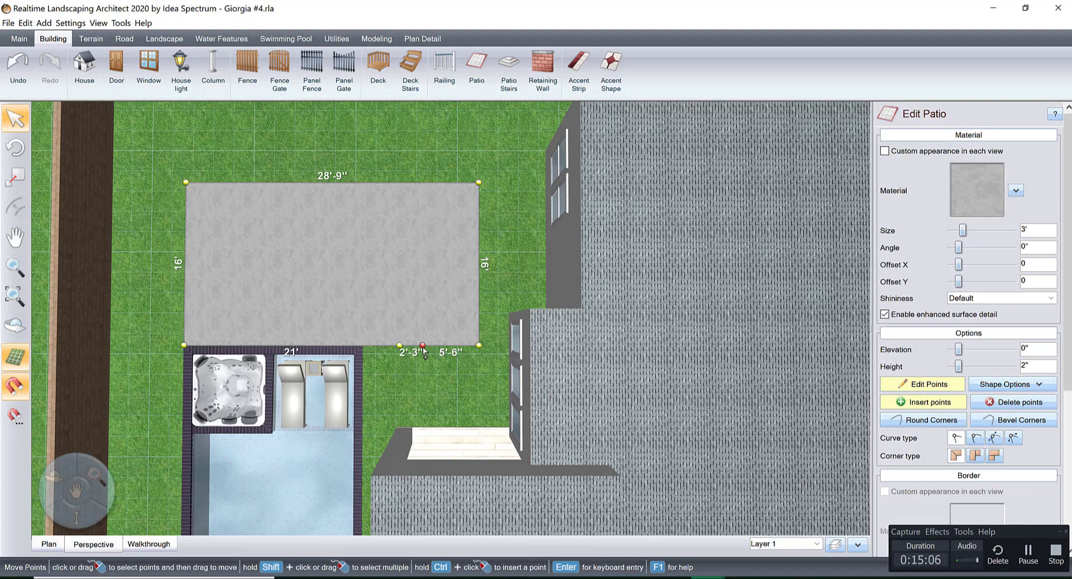
# In plan view, move the inserted points and nearby patio corner to the covered porch's wall, forming an extension about 7'-9" by 8'.
pyautogui.click(50, 544)
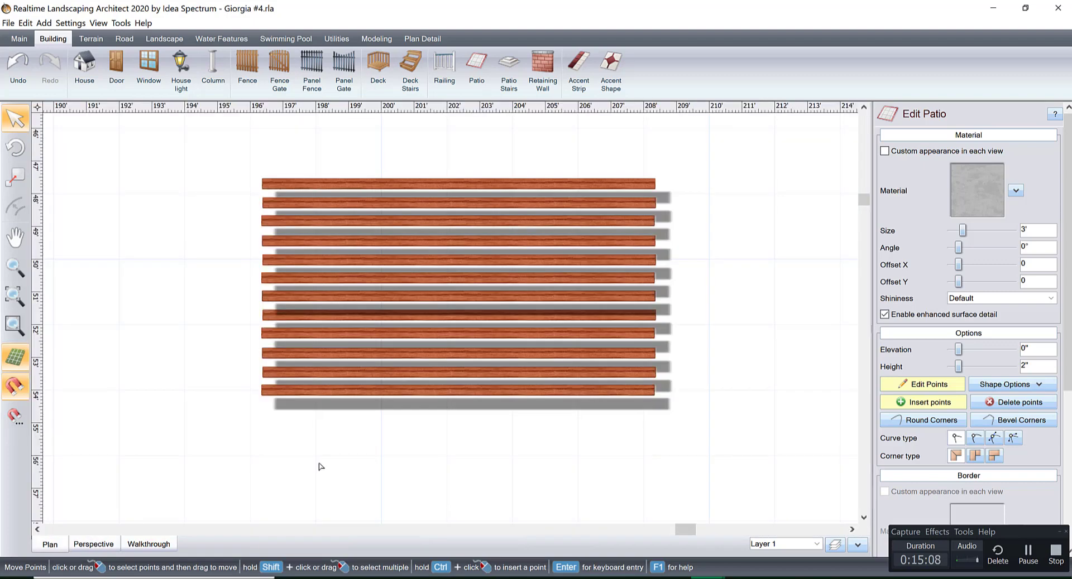
pyautogui.scroll(-14, 483, 379)
pyautogui.moveTo(368, 443); pyautogui.dragTo(664, 352, button='middle')
pyautogui.scroll(-1, 347, 337)
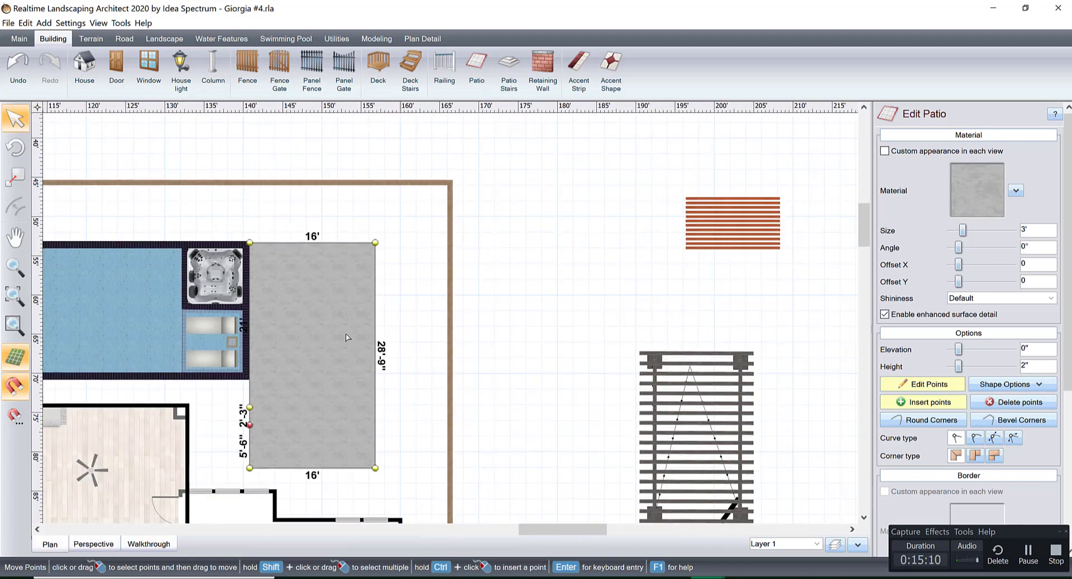
pyautogui.moveTo(347, 337); pyautogui.dragTo(580, 288, button='middle')
pyautogui.scroll(6, 539, 325)
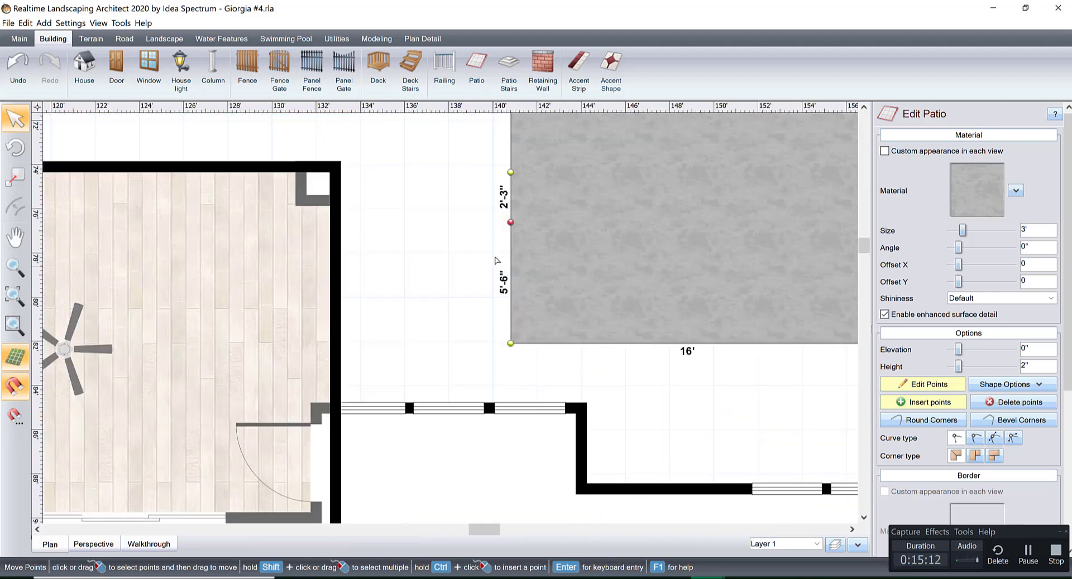
pyautogui.scroll(1, 475, 347)
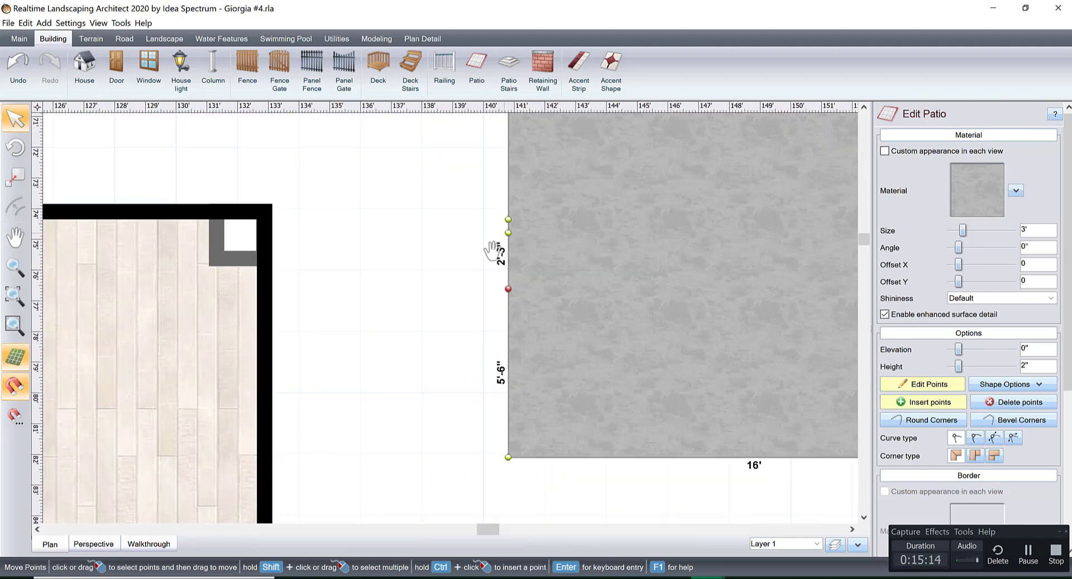
pyautogui.moveTo(492, 251); pyautogui.dragTo(451, 328, button='middle')
pyautogui.scroll(1, 452, 328)
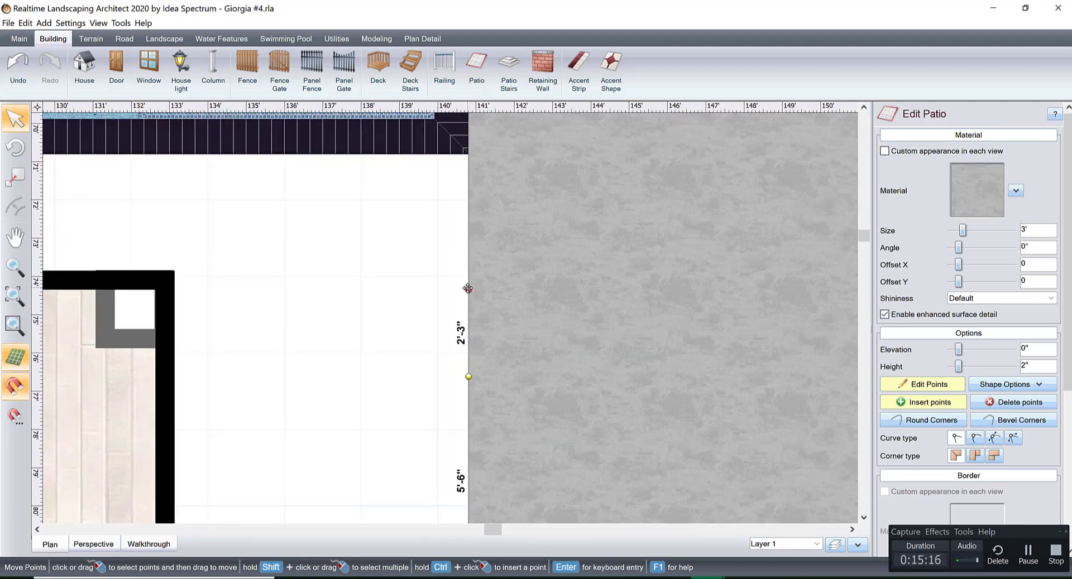
pyautogui.moveTo(468, 291); pyautogui.dragTo(468, 276)
pyautogui.moveTo(469, 379); pyautogui.dragTo(172, 279)
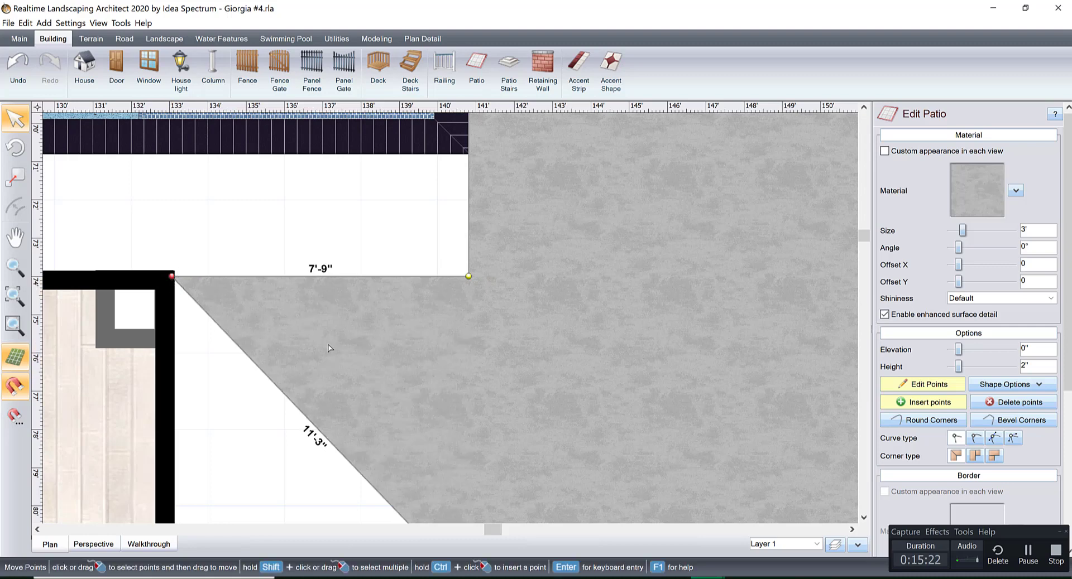
pyautogui.scroll(-3, 342, 235)
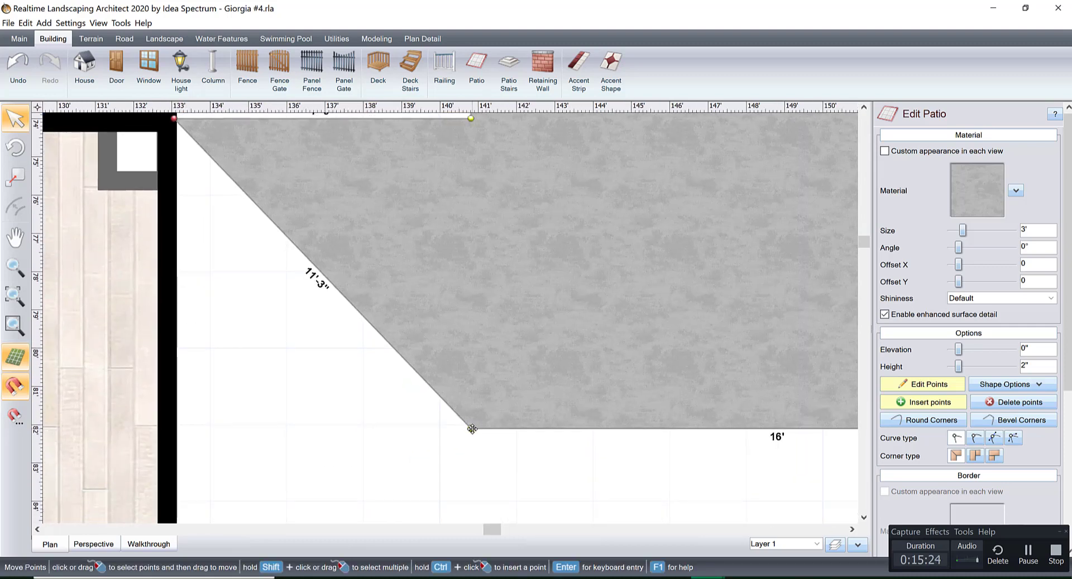
pyautogui.moveTo(472, 430); pyautogui.dragTo(176, 428)
# Pull the patio's long outer edge toward the pool, narrowing the section beside the hot tub to about 12'.
pyautogui.scroll(-4, 480, 340)
pyautogui.moveTo(483, 296); pyautogui.dragTo(377, 447, button='middle')
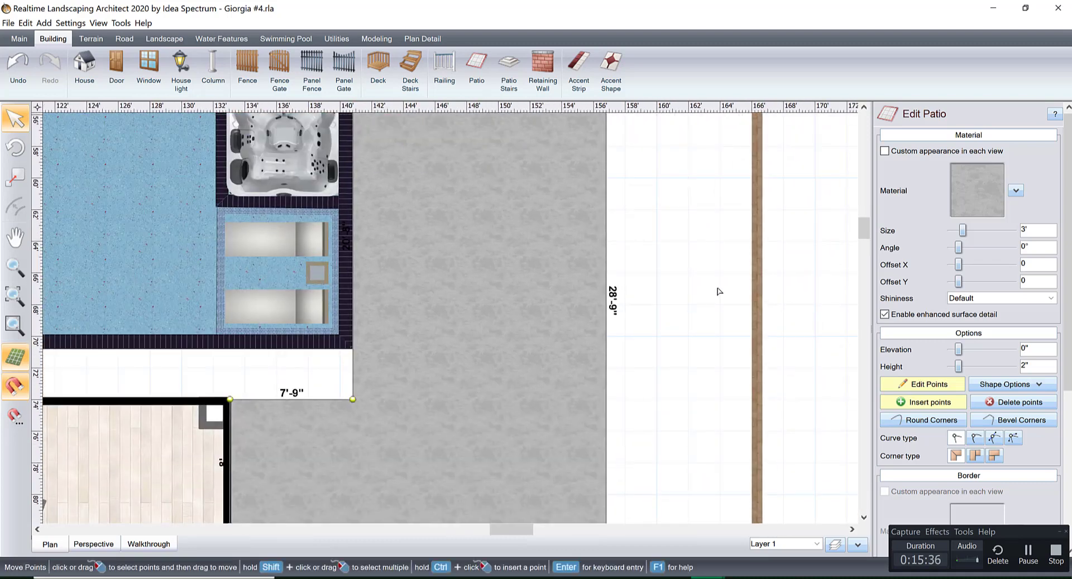
pyautogui.scroll(-2, 607, 288)
pyautogui.moveTo(549, 246); pyautogui.dragTo(522, 294, button='middle')
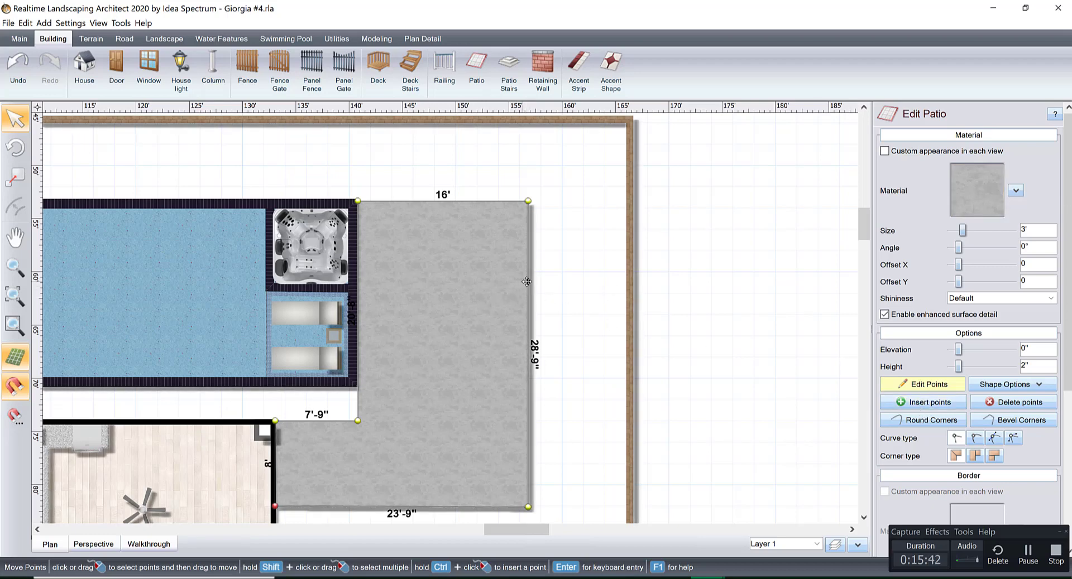
pyautogui.moveTo(529, 282); pyautogui.dragTo(490, 282)
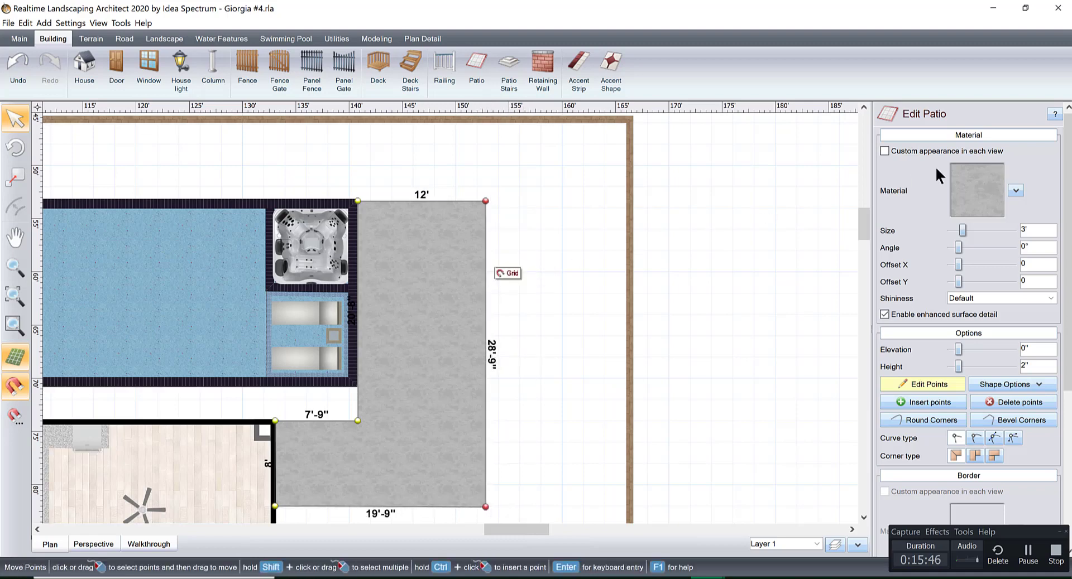
# Try the Grass13 material on the patio and view it in perspective.
pyautogui.click(982, 178)
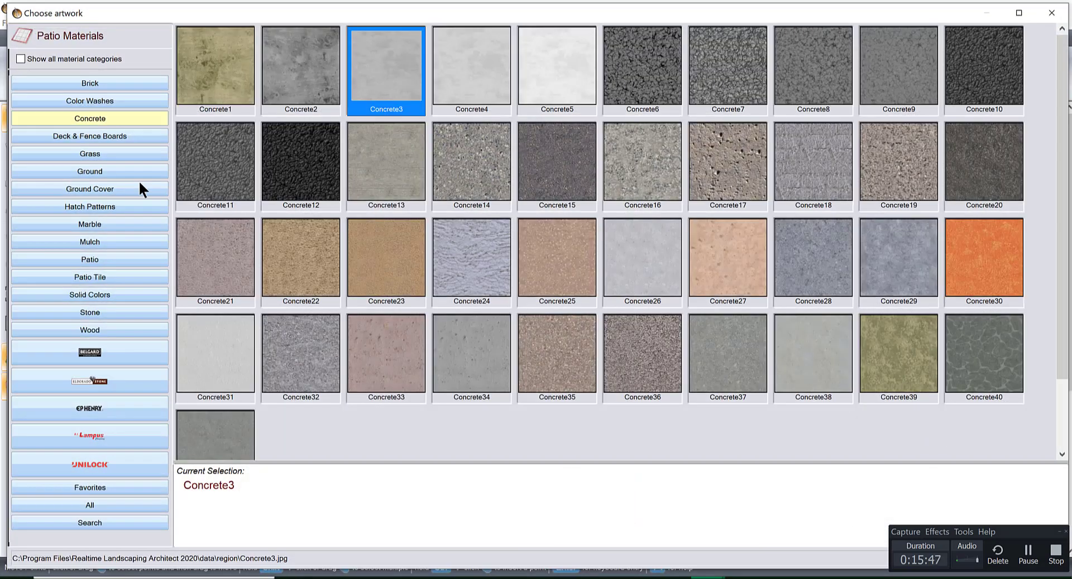
pyautogui.click(99, 151)
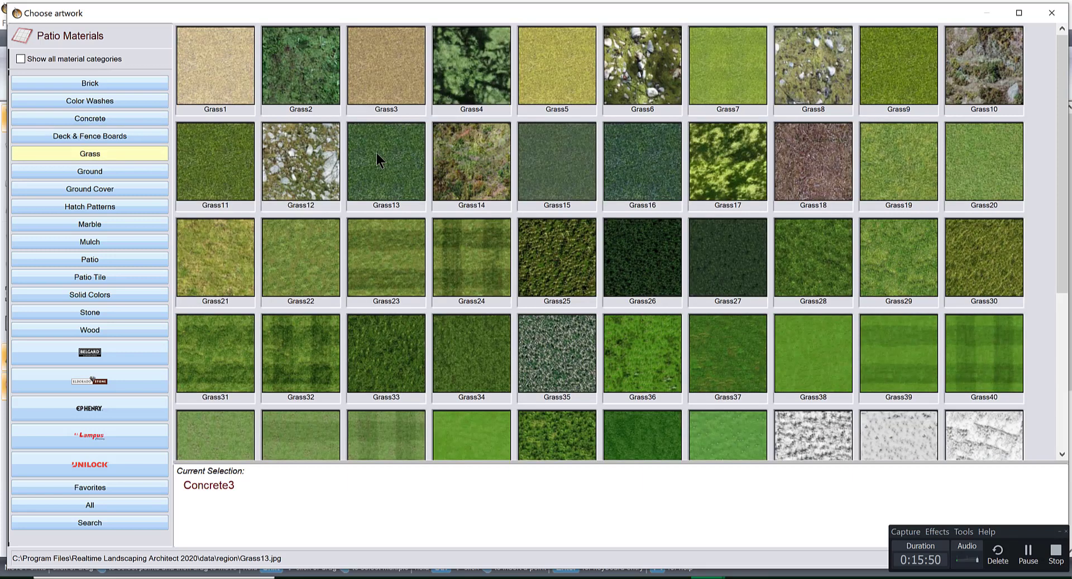
pyautogui.doubleClick(376, 153)
pyautogui.click(90, 541)
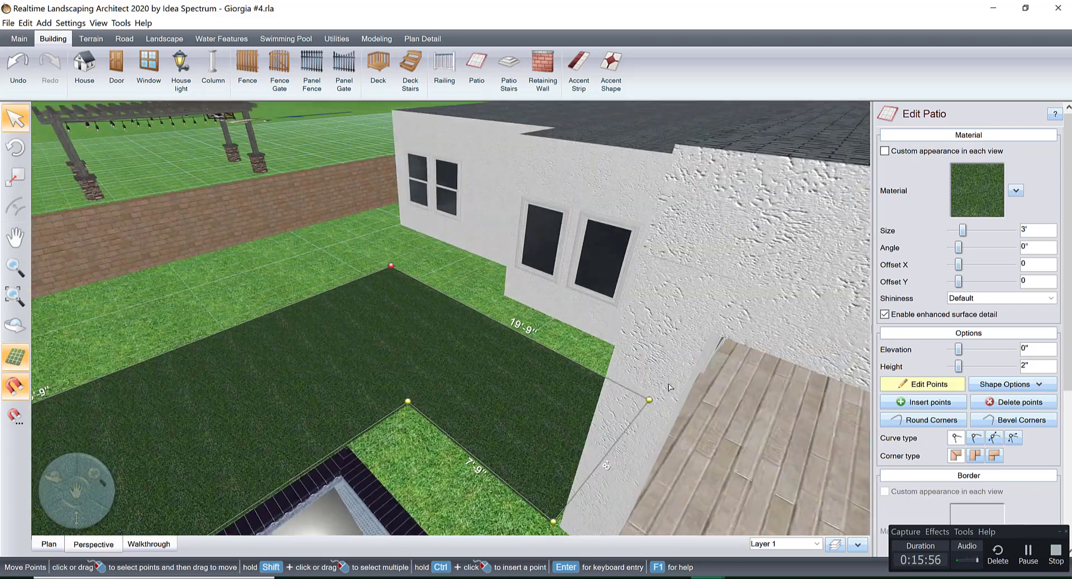
# Try the Grass11 material on the patio, followed by Grass34, and look at it from the house side.
pyautogui.click(989, 197)
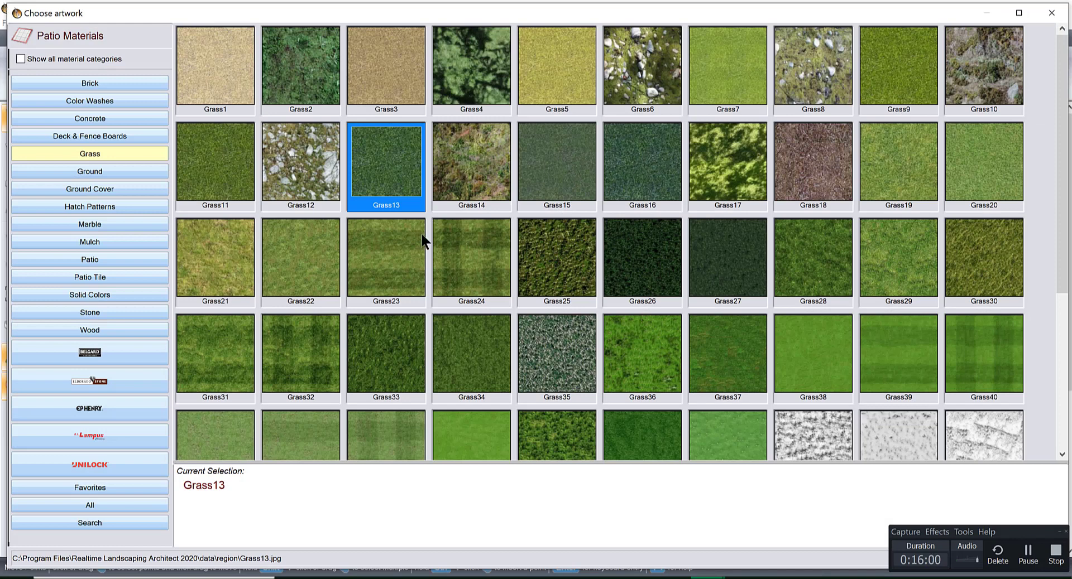
pyautogui.click(212, 156)
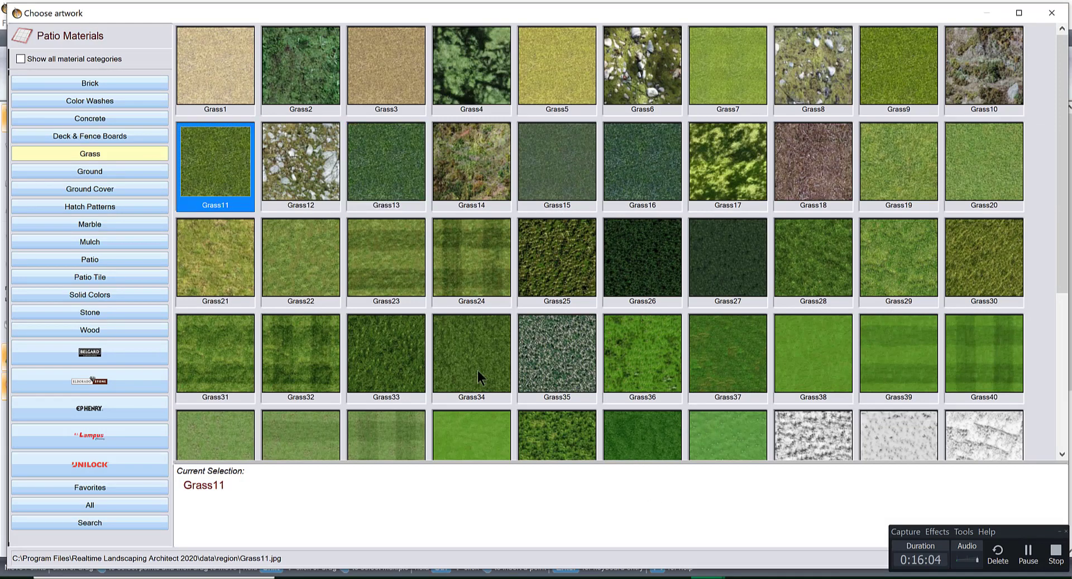
pyautogui.doubleClick(229, 160)
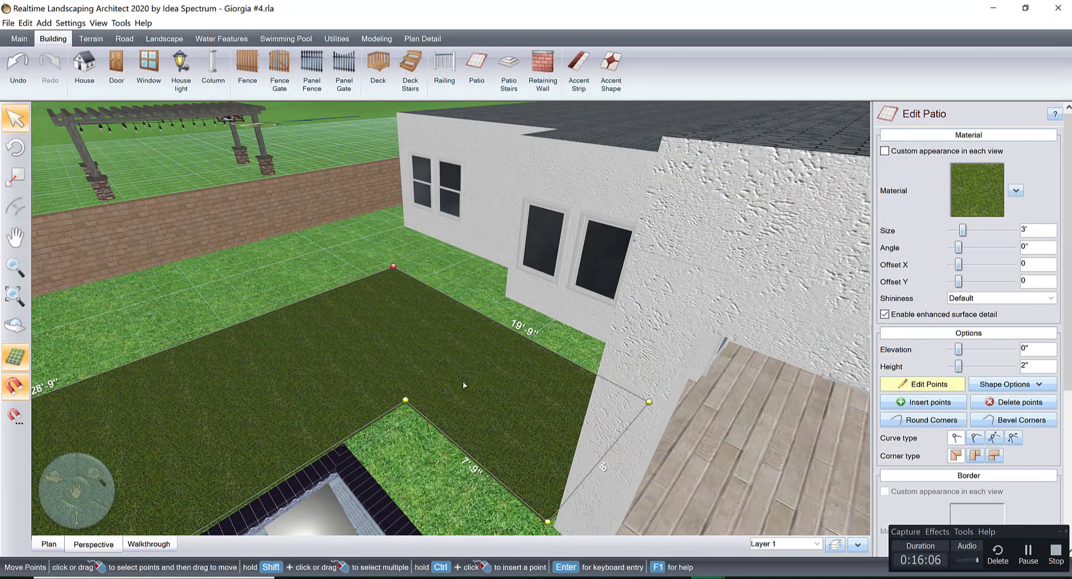
pyautogui.click(993, 187)
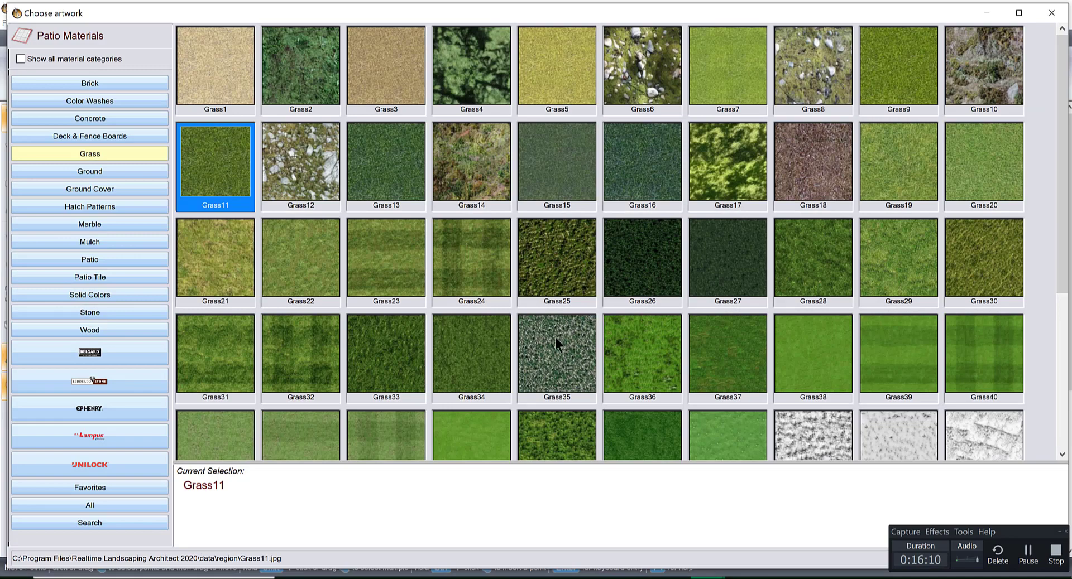
pyautogui.doubleClick(459, 355)
pyautogui.moveTo(485, 360); pyautogui.dragTo(569, 313, button='middle')
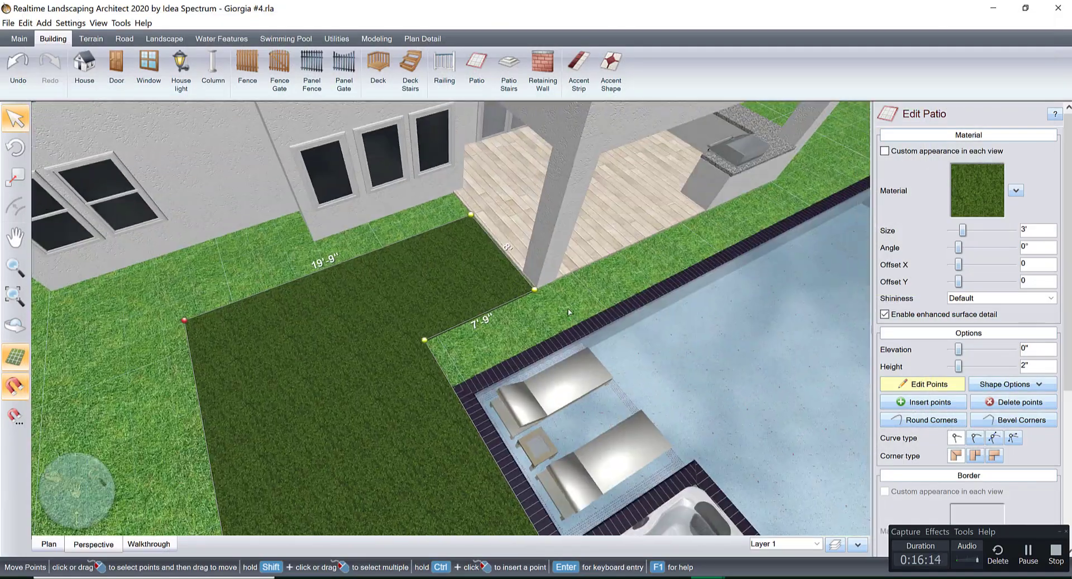
# Apply the Grass46 material to the L-shaped patio.
pyautogui.click(983, 188)
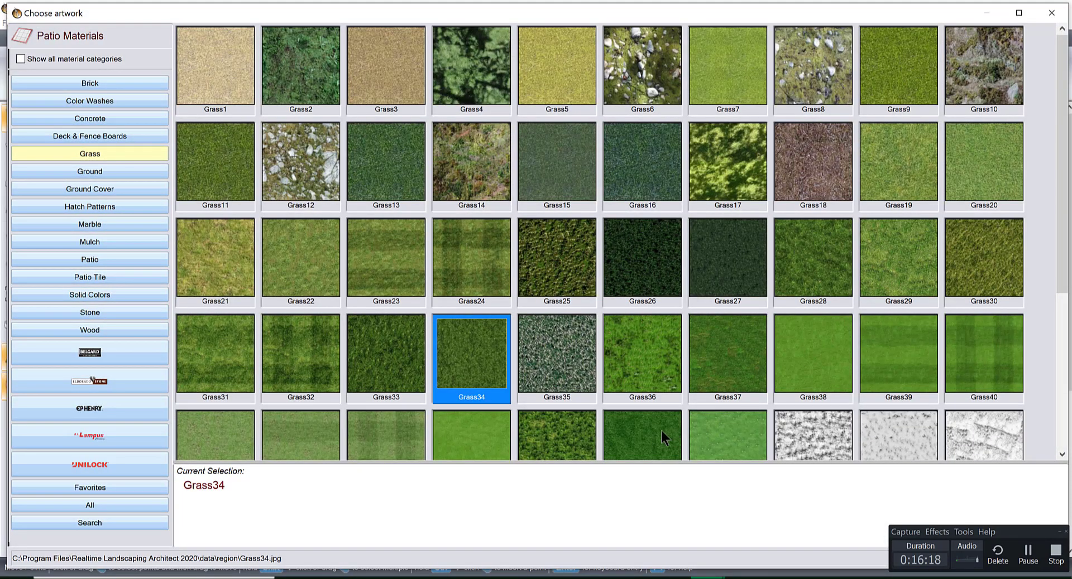
pyautogui.click(660, 437)
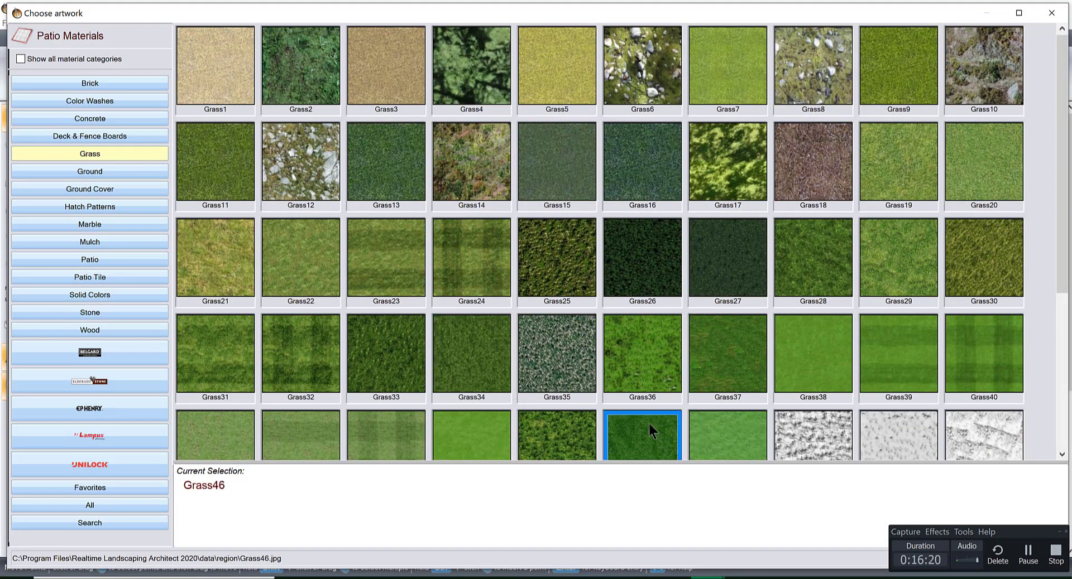
pyautogui.doubleClick(654, 424)
# Nudge the patio's porch-side edge against the wood floor to close the gap, extending that arm to about 8'-1".
pyautogui.moveTo(475, 371); pyautogui.dragTo(554, 385, button='middle')
pyautogui.scroll(2, 440, 357)
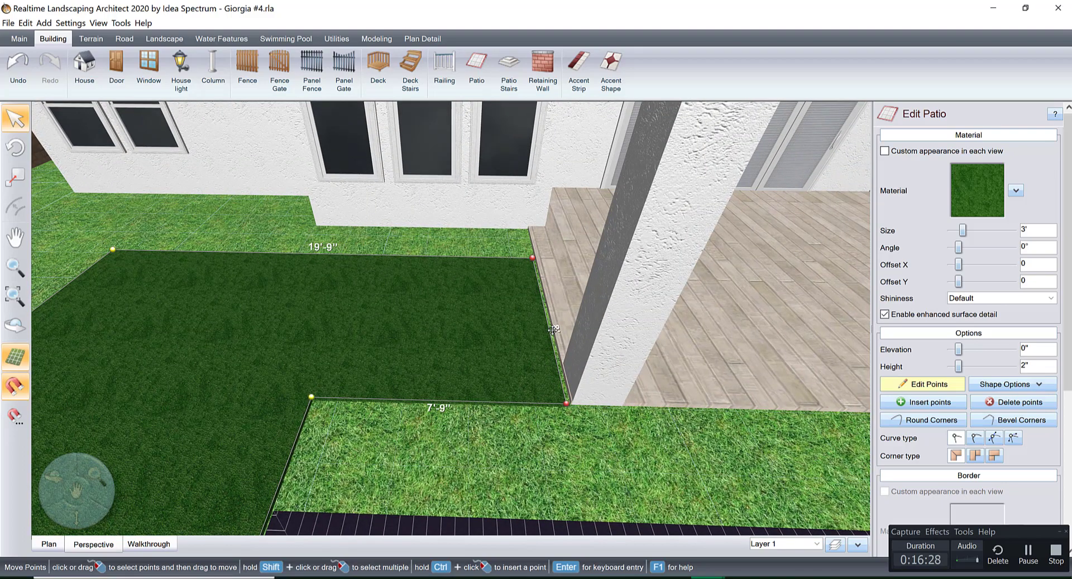
pyautogui.moveTo(557, 330); pyautogui.dragTo(561, 329)
pyautogui.scroll(-3, 561, 330)
pyautogui.moveTo(560, 333); pyautogui.dragTo(345, 464, button='middle')
# Add a new patio in the plan view from the predefined Rectangle shape.
pyautogui.click(44, 544)
pyautogui.scroll(-2, 365, 381)
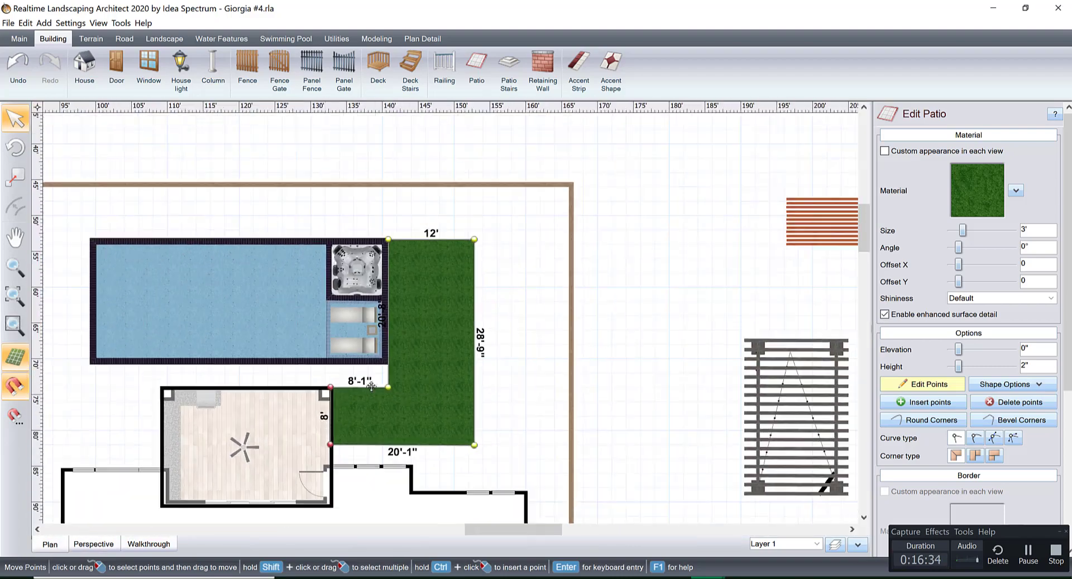
pyautogui.moveTo(349, 364); pyautogui.dragTo(273, 374, button='middle')
pyautogui.scroll(2, 273, 373)
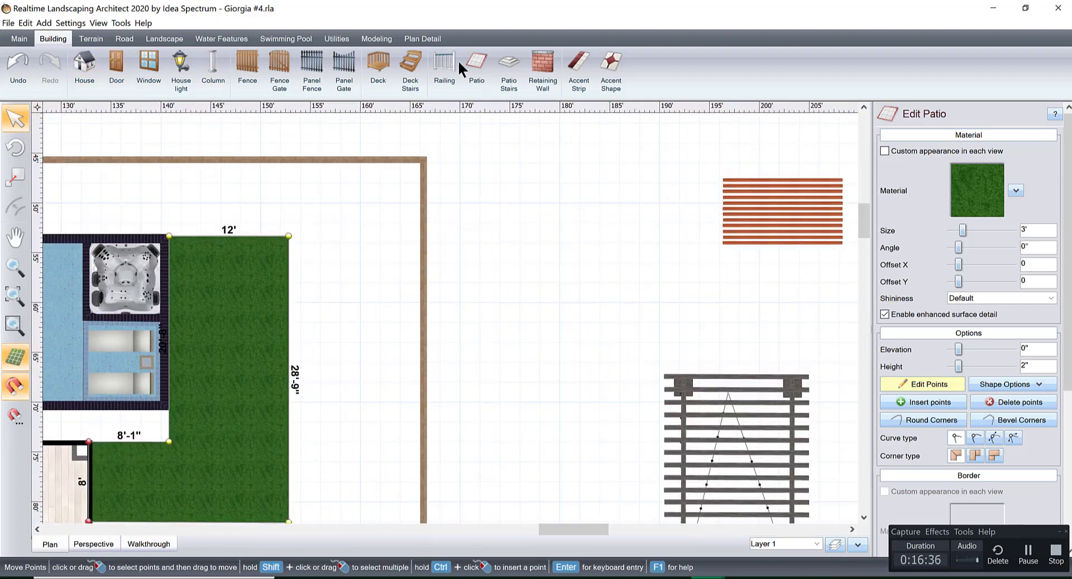
pyautogui.click(477, 59)
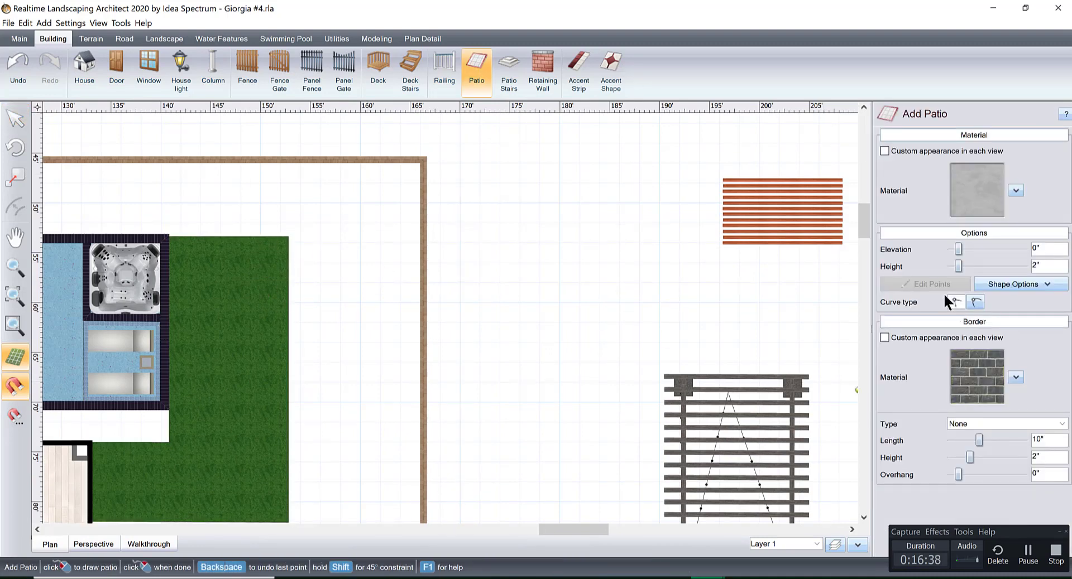
pyautogui.click(985, 283)
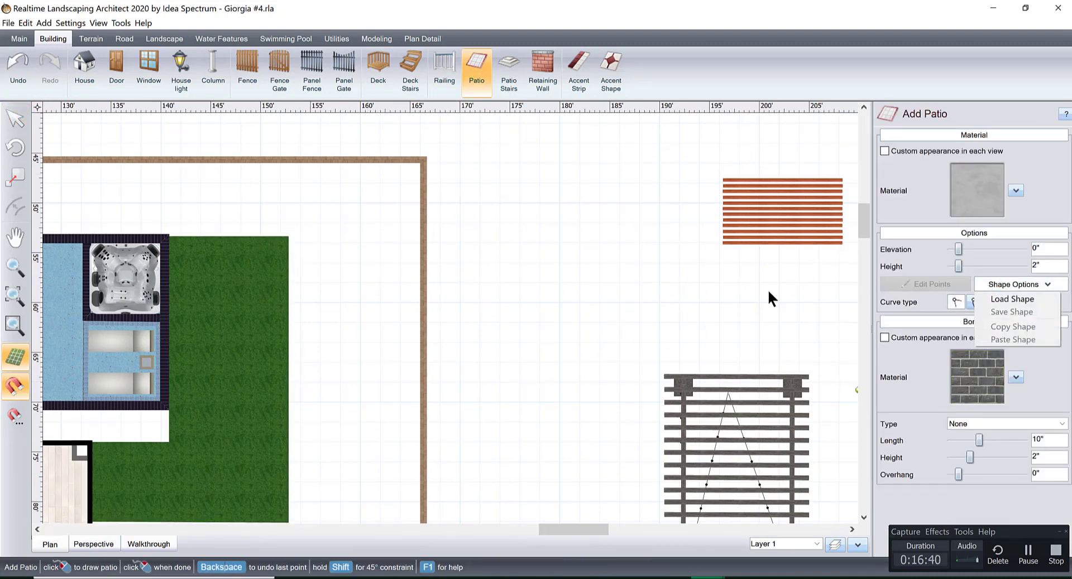
pyautogui.click(1026, 301)
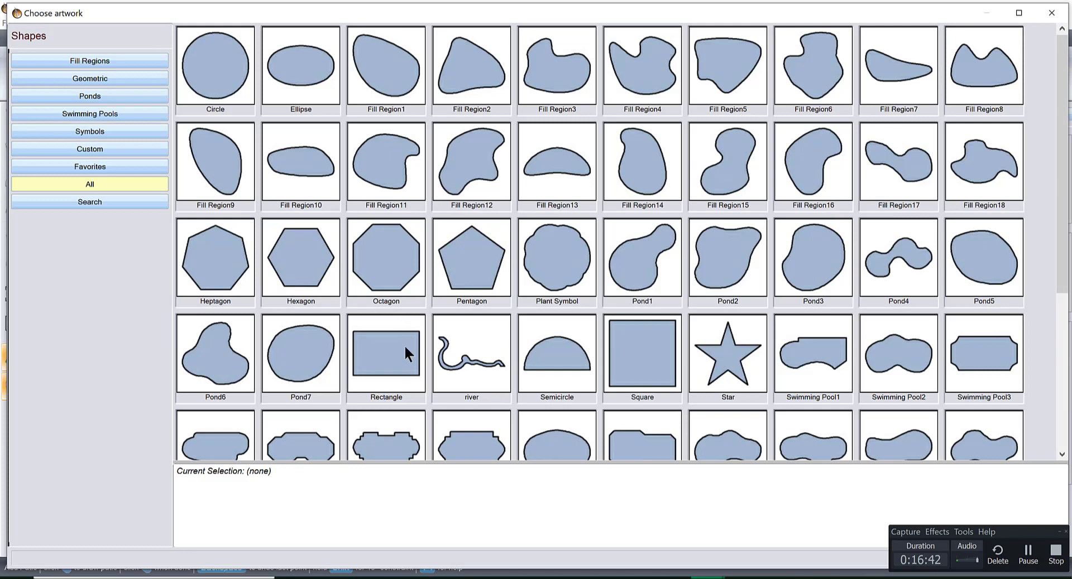
pyautogui.doubleClick(401, 350)
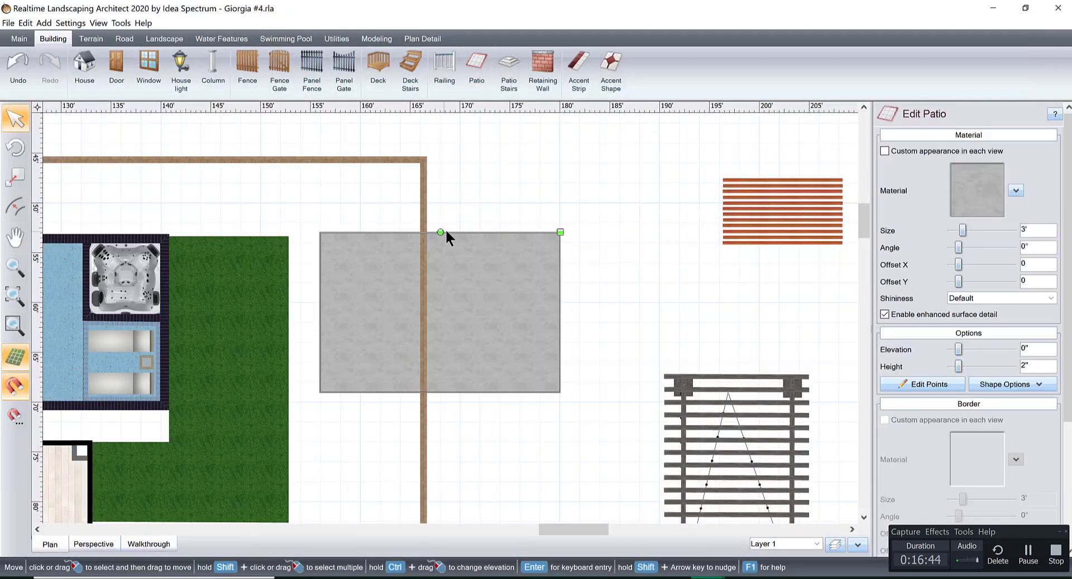
# Rotate the new rectangular patio 90° and move it beside the pool so it overlaps the fence-side part of the grass patio.
pyautogui.moveTo(440, 231); pyautogui.dragTo(593, 307)
pyautogui.moveTo(469, 241); pyautogui.dragTo(349, 281)
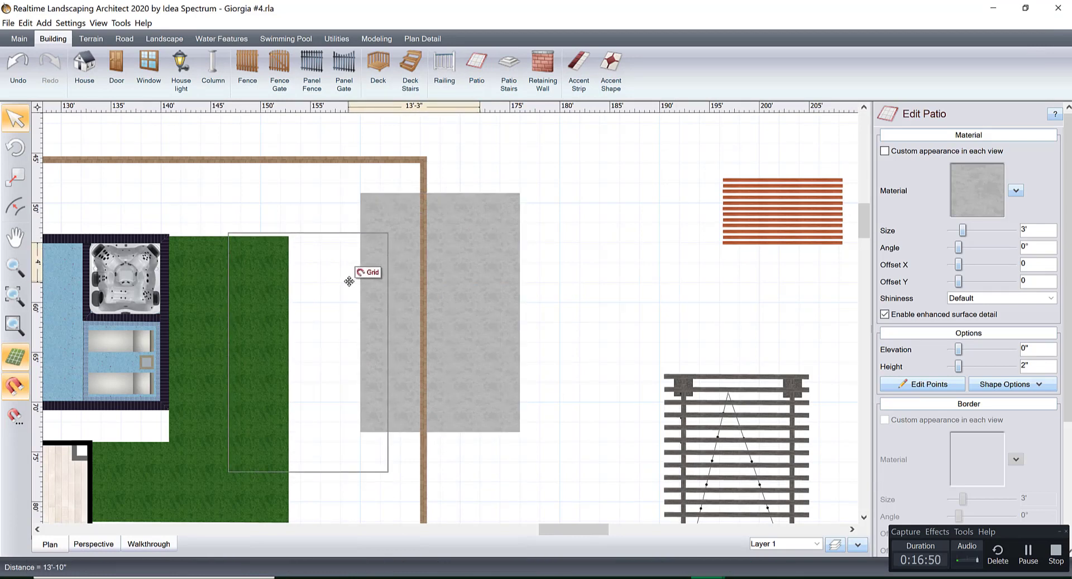
pyautogui.moveTo(349, 281); pyautogui.dragTo(356, 280)
# Move the grass patio's edge farthest from the house outward until it lines up with the outer edge of the pool coping.
pyautogui.scroll(3, 356, 279)
pyautogui.moveTo(540, 330); pyautogui.dragTo(562, 337, button='middle')
pyautogui.scroll(2, 453, 297)
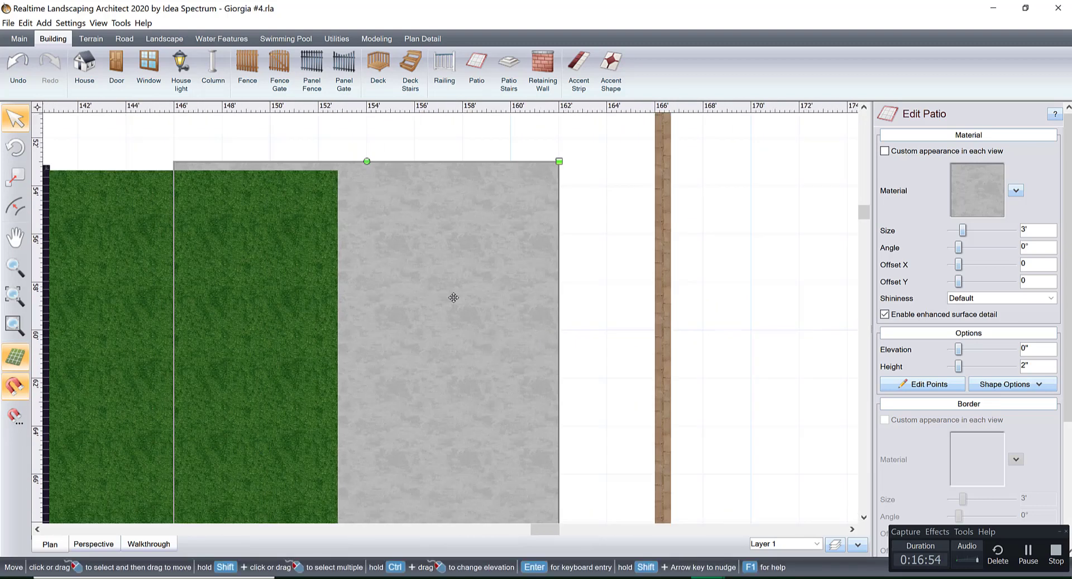
pyautogui.moveTo(453, 297); pyautogui.dragTo(597, 375, button='middle')
pyautogui.click(269, 323)
pyautogui.moveTo(269, 323); pyautogui.dragTo(405, 393, button='middle')
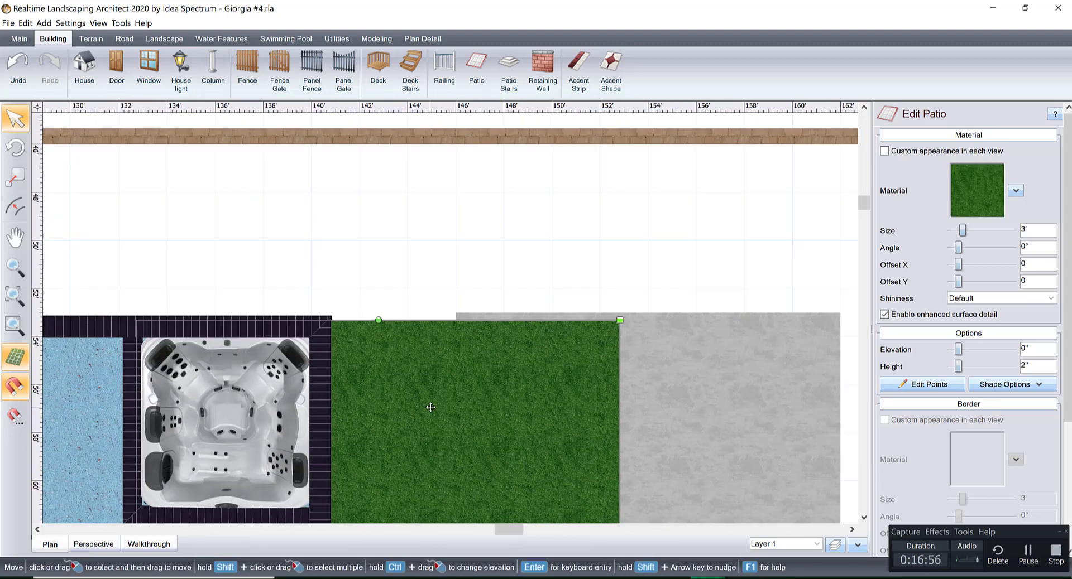
pyautogui.scroll(3, 441, 386)
pyautogui.click(943, 385)
pyautogui.scroll(2, 321, 357)
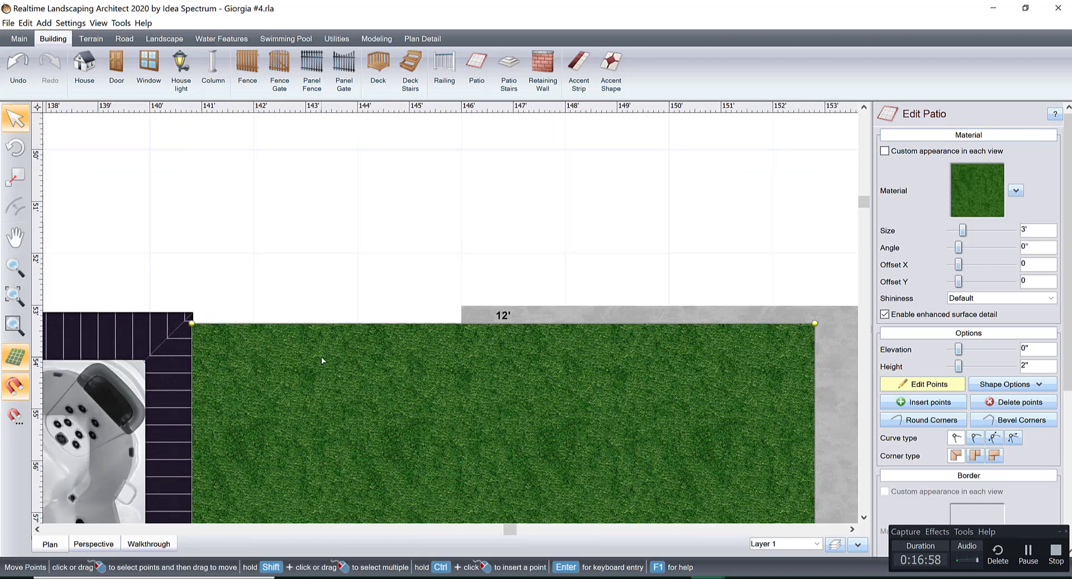
pyautogui.moveTo(258, 323); pyautogui.dragTo(260, 312)
pyautogui.click(344, 254)
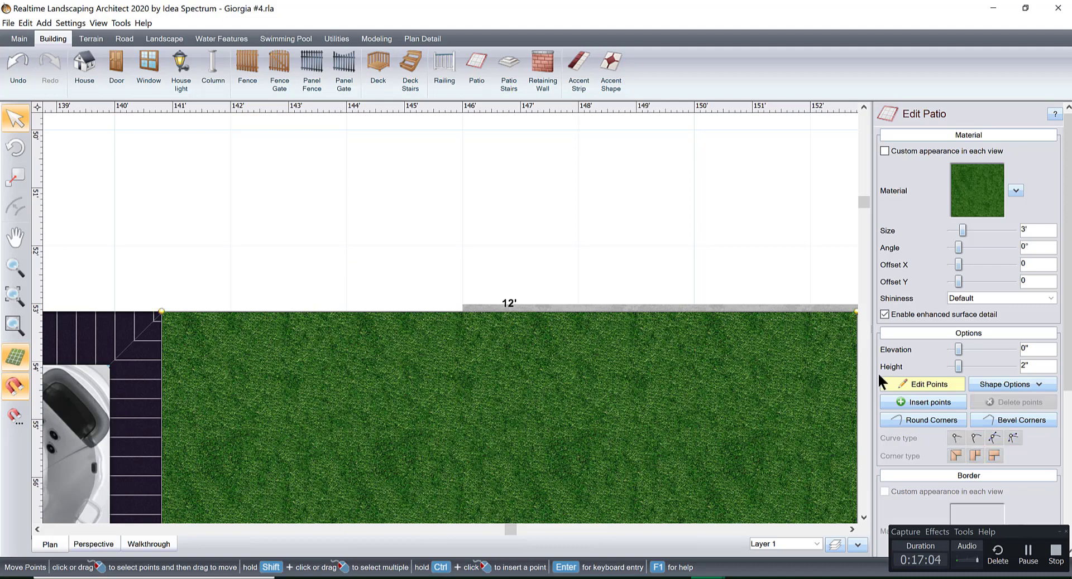
pyautogui.click(910, 385)
pyautogui.click(454, 230)
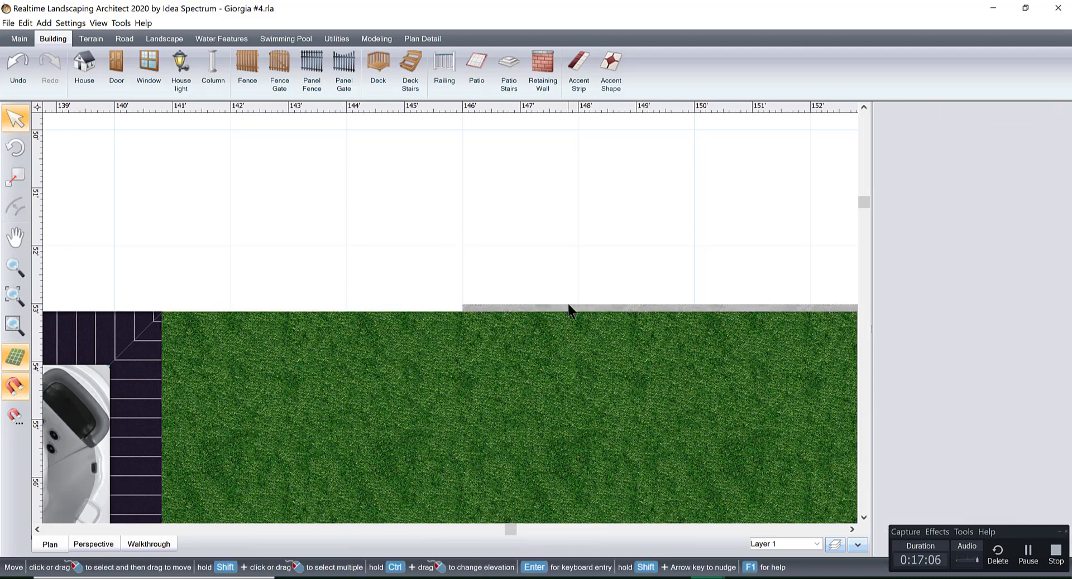
# Stretch the gray rectangular patio toward the house until its edge reaches the grass patio's house-side edge.
pyautogui.click(565, 307)
pyautogui.scroll(-1, 502, 268)
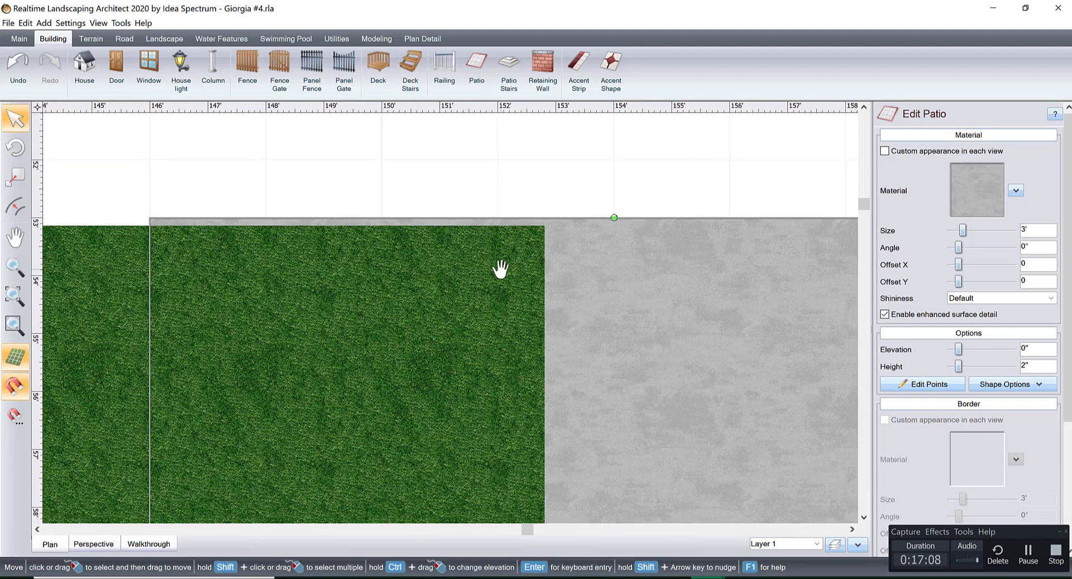
pyautogui.scroll(-2, 578, 266)
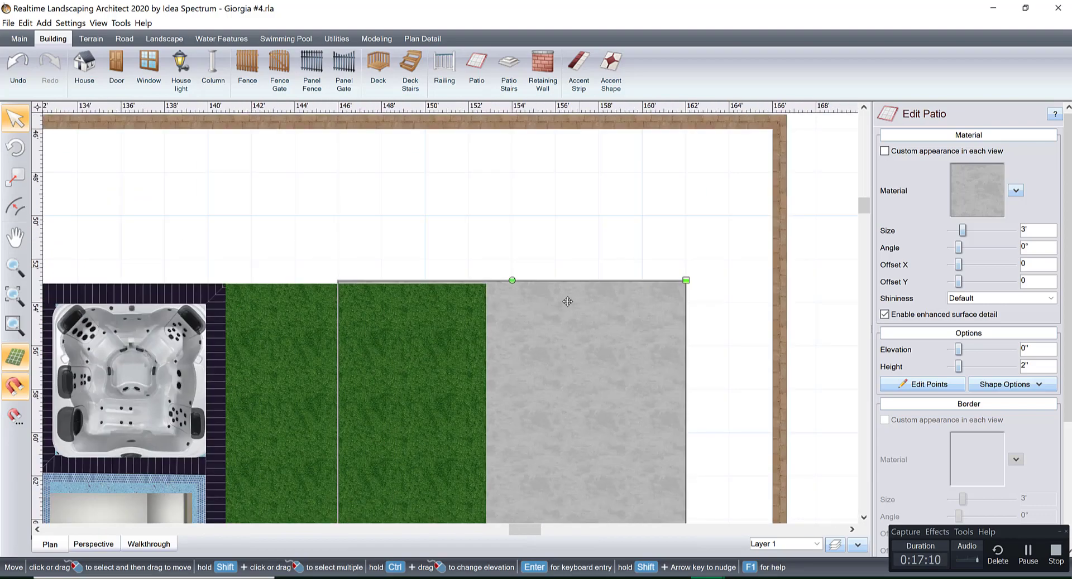
pyautogui.scroll(2, 600, 374)
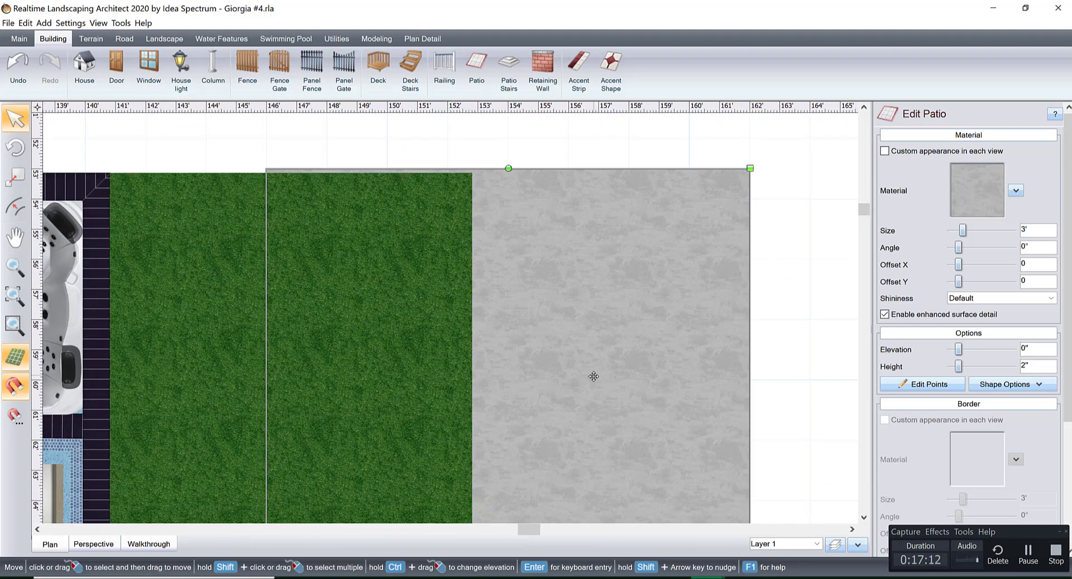
pyautogui.scroll(-3, 589, 374)
pyautogui.moveTo(540, 408); pyautogui.dragTo(572, 215, button='middle')
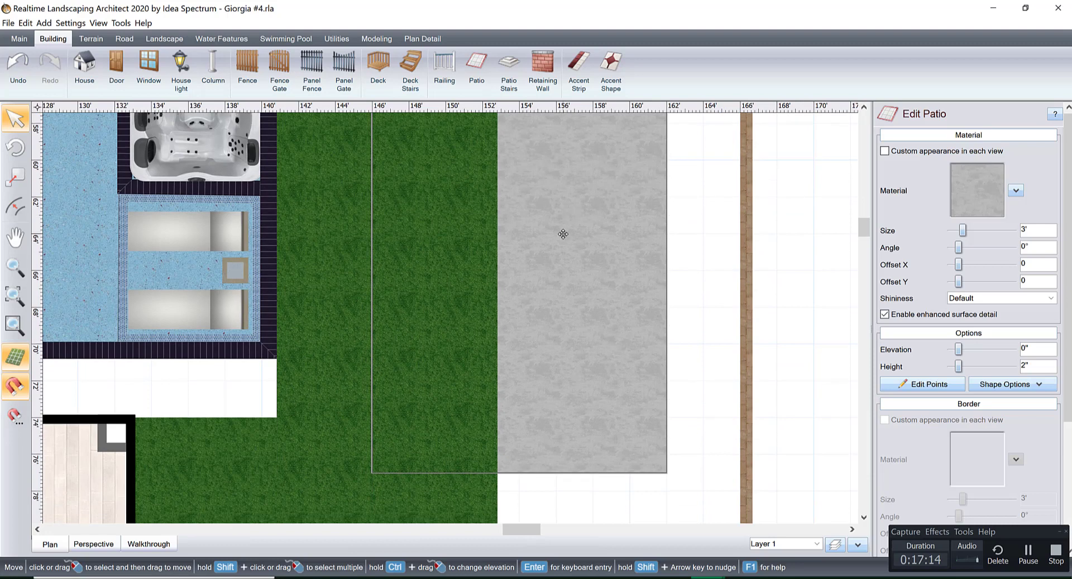
pyautogui.click(918, 386)
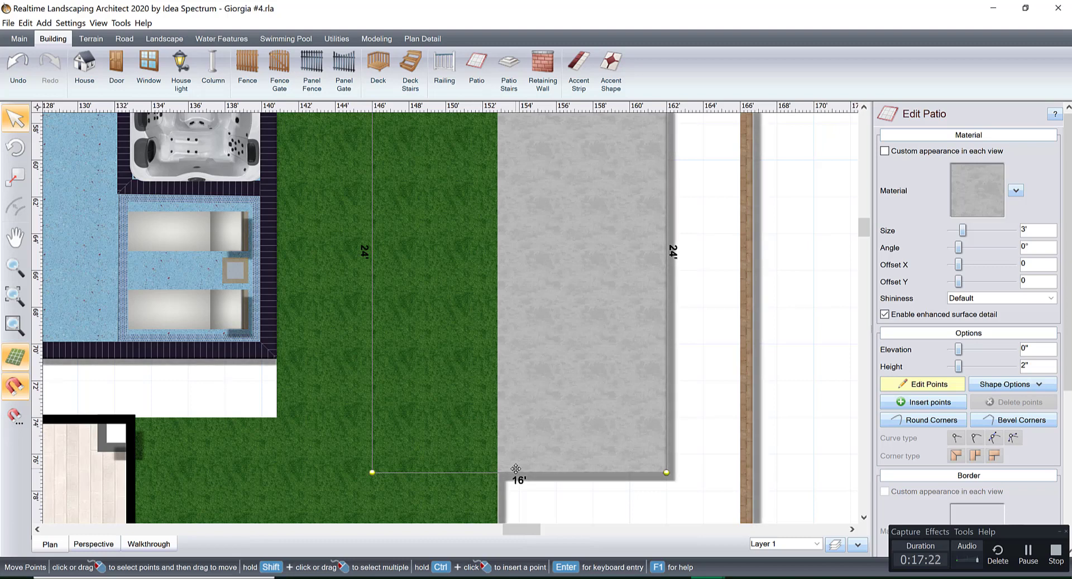
pyautogui.scroll(-5, 515, 469)
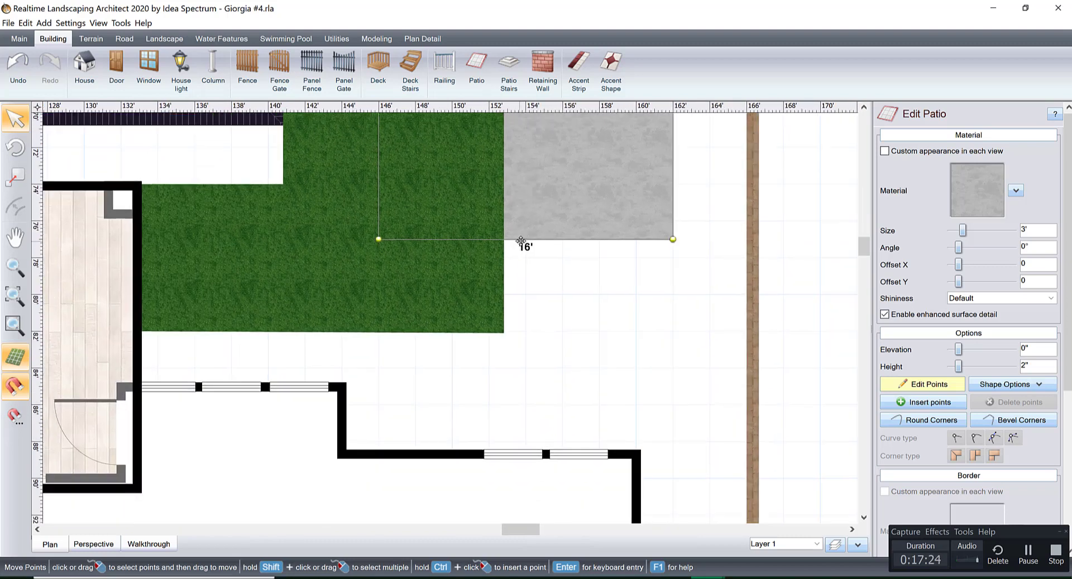
pyautogui.moveTo(520, 241); pyautogui.dragTo(519, 337)
# Fine-tune the gray patio's house-side edge flush with the grass patio's edge, making the gray patio about 29'-1" long.
pyautogui.scroll(6, 516, 339)
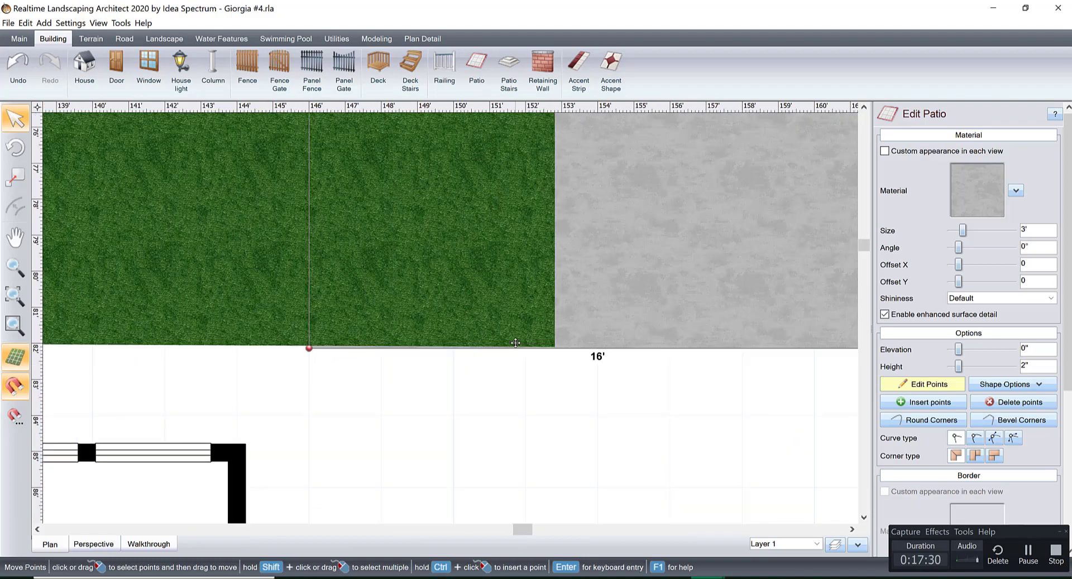
pyautogui.moveTo(50, 388); pyautogui.dragTo(446, 406, button='middle')
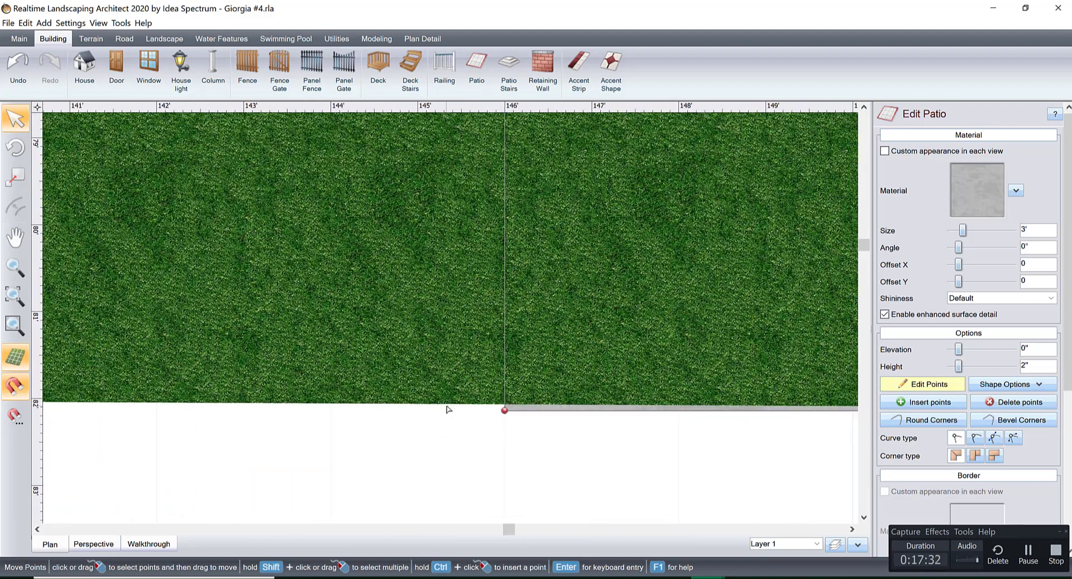
pyautogui.scroll(1, 446, 407)
pyautogui.moveTo(626, 430); pyautogui.dragTo(370, 385, button='middle')
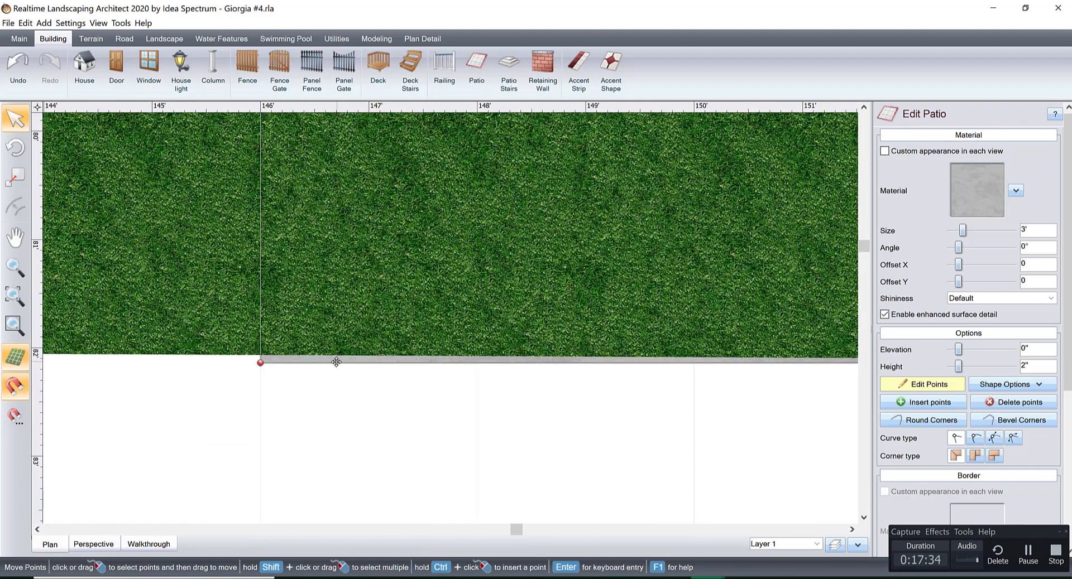
pyautogui.moveTo(336, 363); pyautogui.dragTo(342, 368)
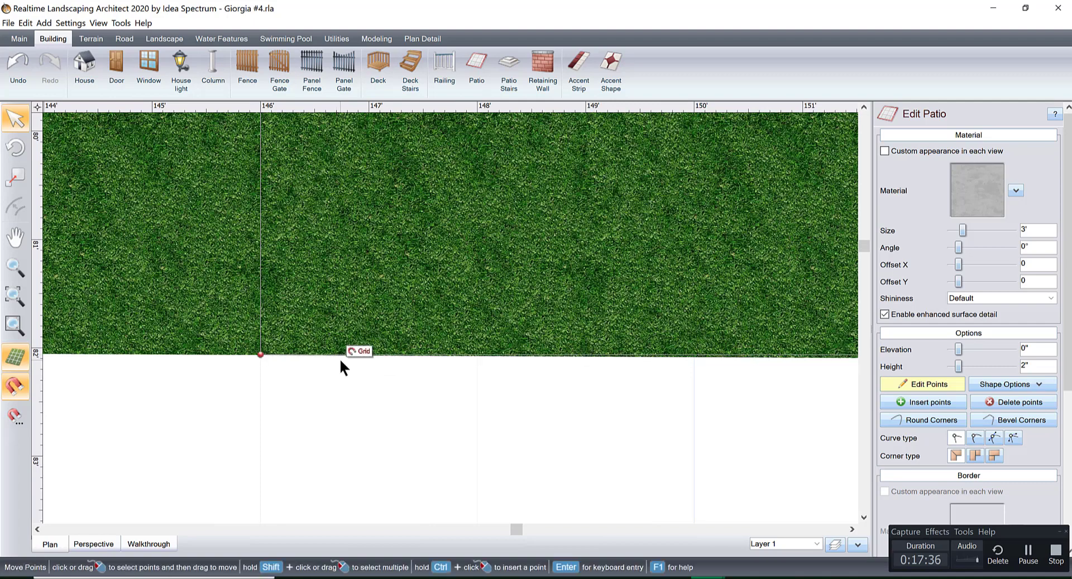
pyautogui.scroll(-5, 702, 366)
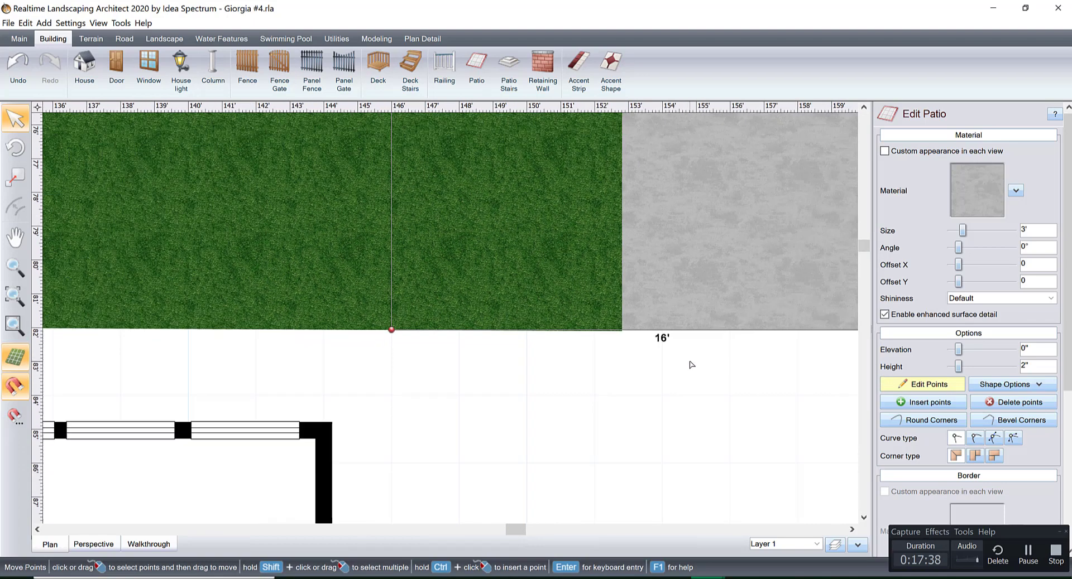
pyautogui.click(660, 403)
pyautogui.click(908, 389)
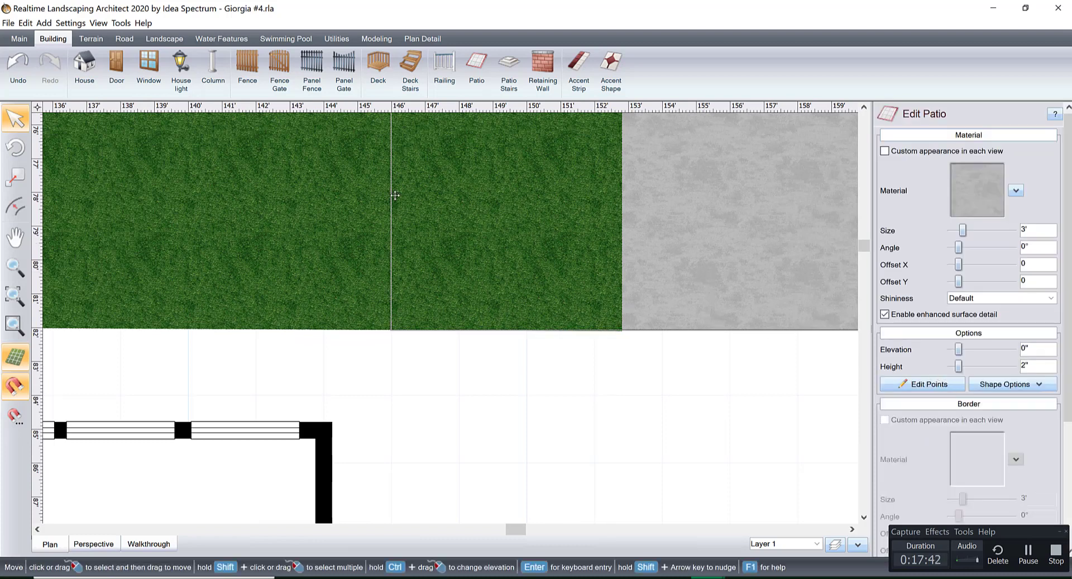
# Raise the gray patio's height to 3" so it sits above the grass patio.
pyautogui.scroll(-1, 755, 342)
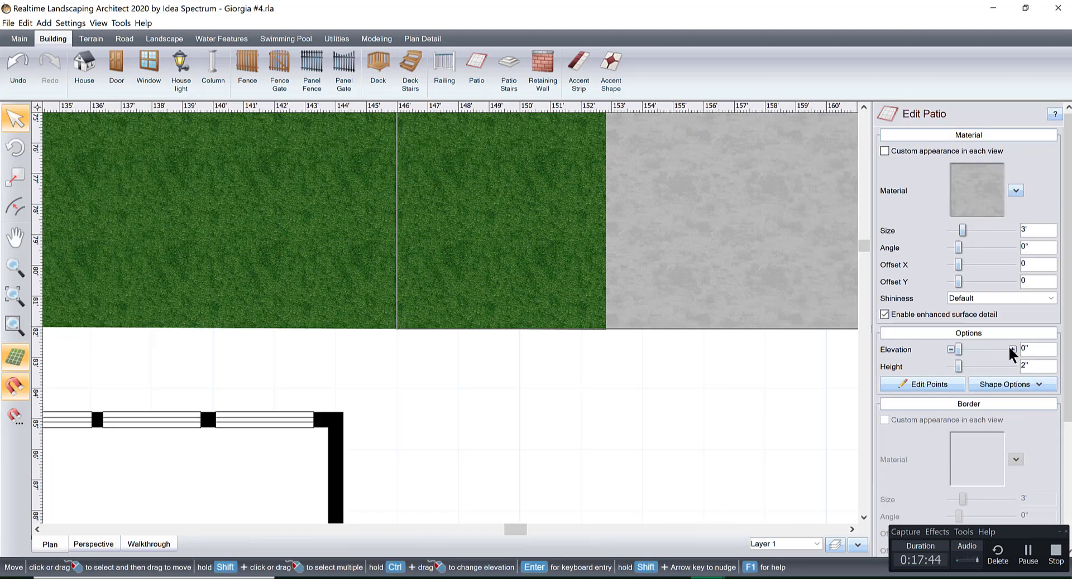
pyautogui.click(1012, 366)
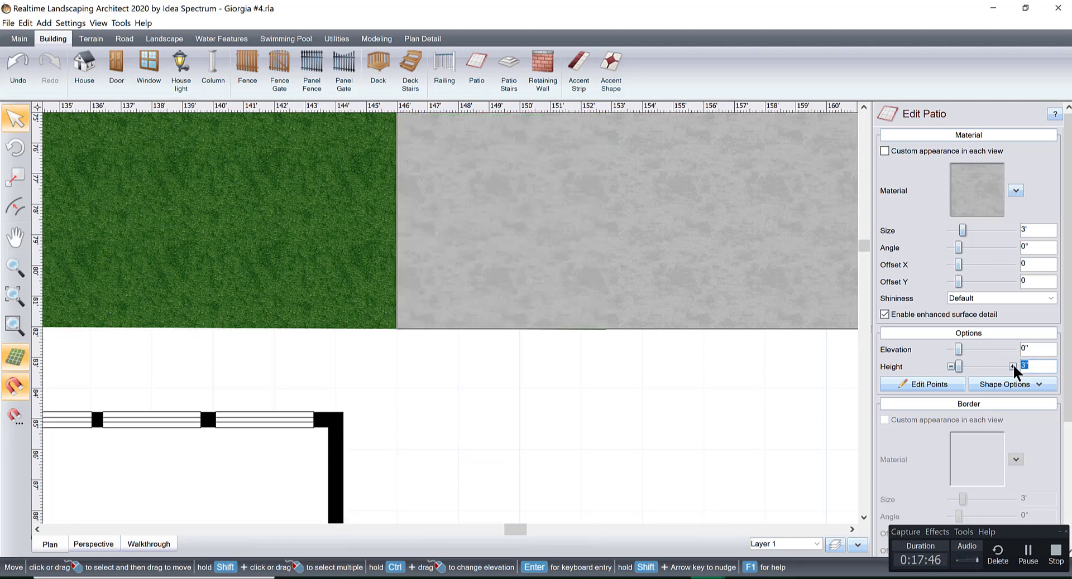
pyautogui.scroll(-5, 554, 350)
# Narrow the gray patio to 12' by moving its pool-side edge toward the fence.
pyautogui.moveTo(520, 278); pyautogui.dragTo(489, 412, button='middle')
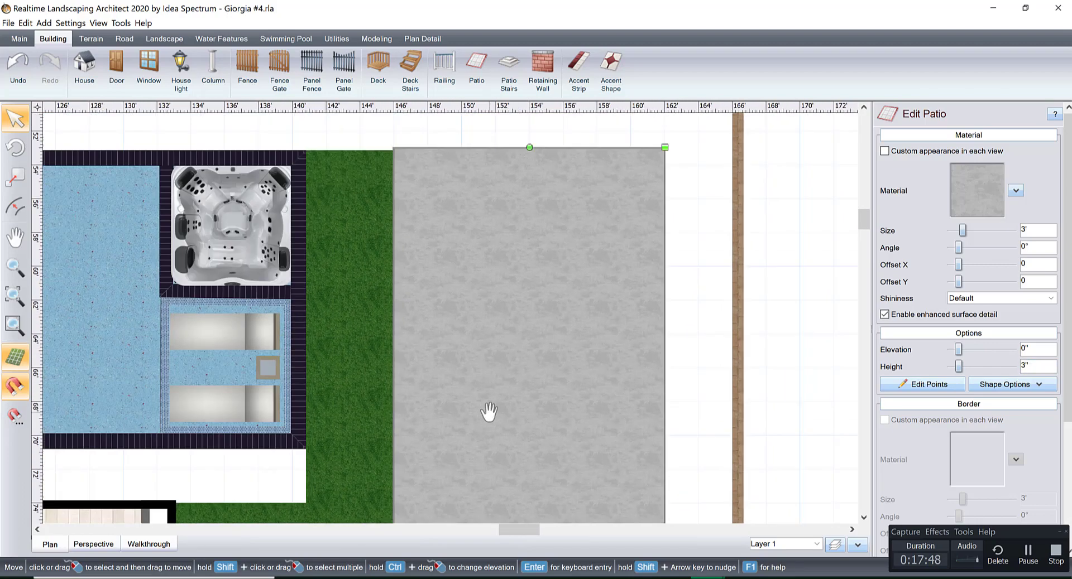
pyautogui.scroll(-4, 488, 411)
pyautogui.moveTo(491, 370); pyautogui.dragTo(493, 319, button='middle')
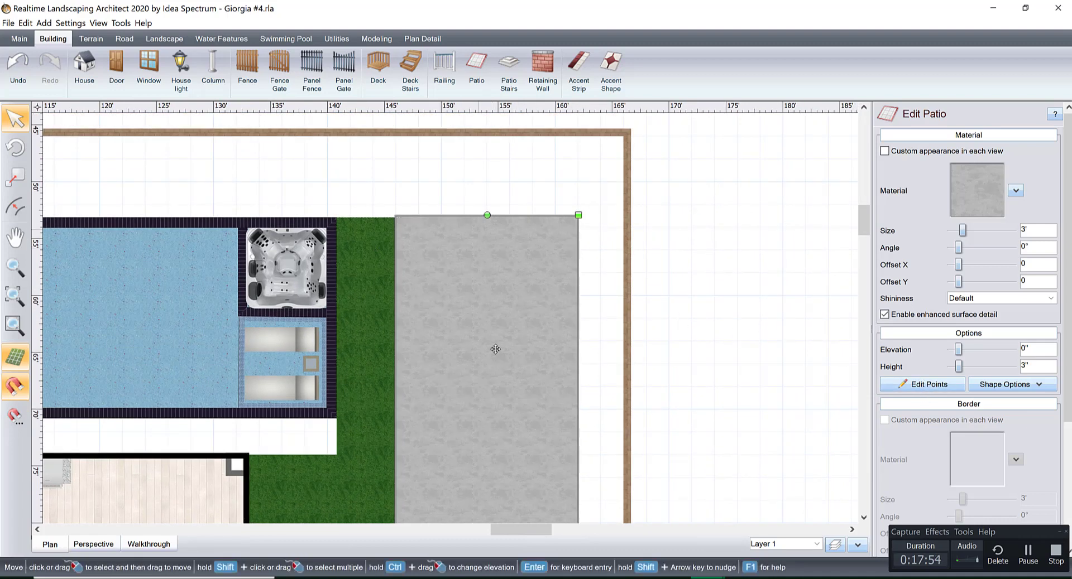
pyautogui.click(915, 384)
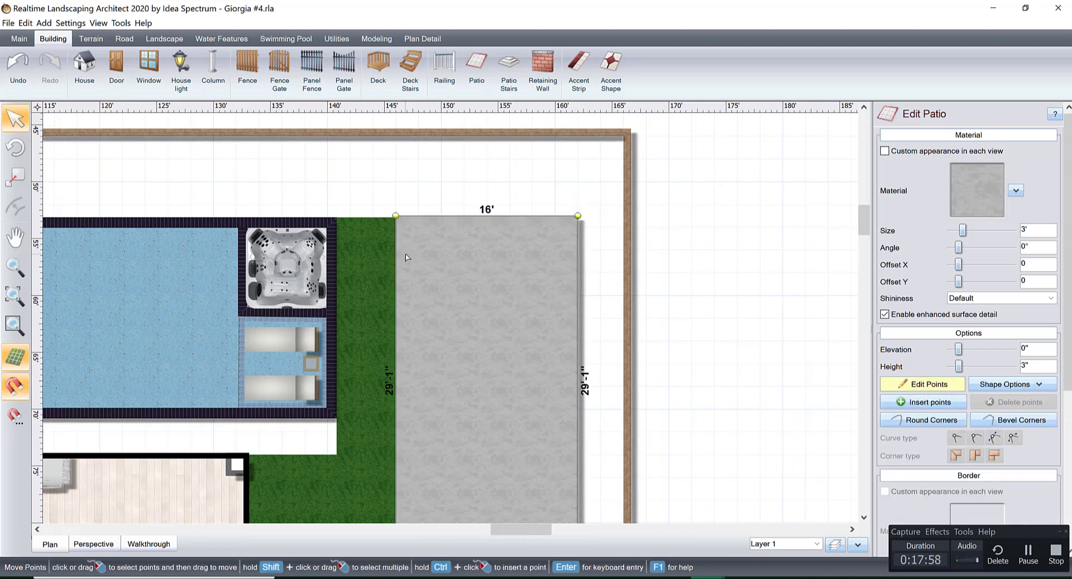
pyautogui.moveTo(394, 254); pyautogui.dragTo(435, 258)
pyautogui.scroll(4, 438, 275)
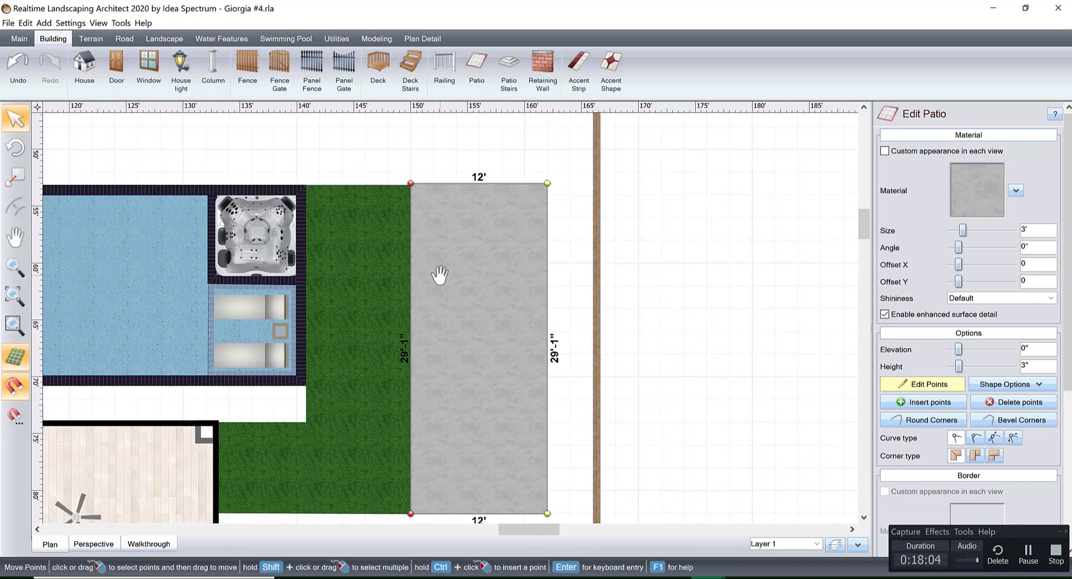
# Widen the gray patio to 12'-7" by moving its fence-side edge outward.
pyautogui.moveTo(396, 281); pyautogui.dragTo(384, 298, button='middle')
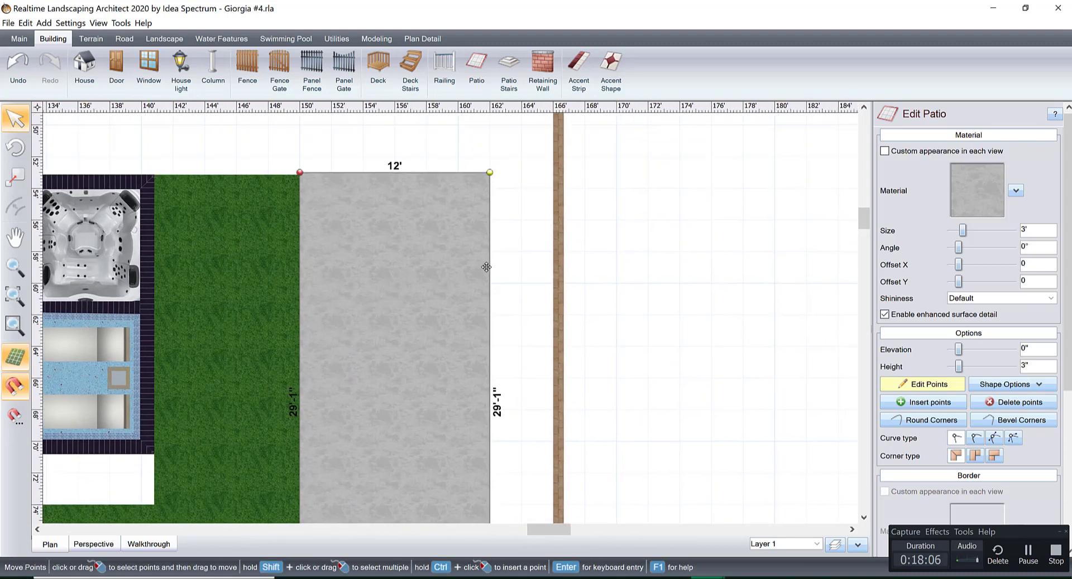
pyautogui.moveTo(489, 265); pyautogui.dragTo(498, 267)
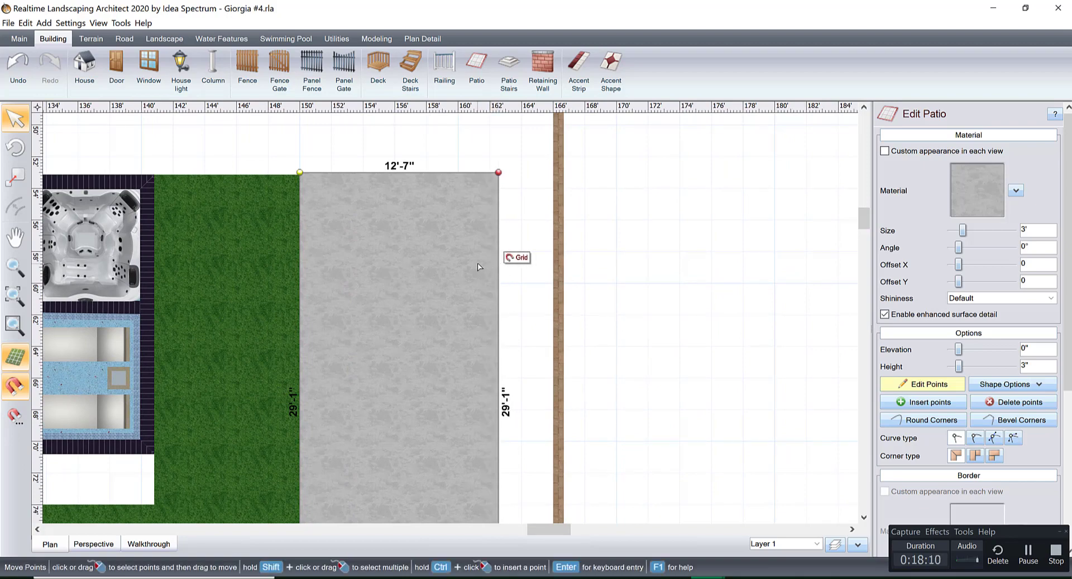
pyautogui.moveTo(477, 265); pyautogui.dragTo(508, 292, button='middle')
# Pull the gray patio's edge farthest from the house in until it is flush with the grass patio's edge.
pyautogui.scroll(-4, 509, 296)
pyautogui.scroll(6, 447, 260)
pyautogui.moveTo(432, 265); pyautogui.dragTo(425, 379, button='middle')
pyautogui.scroll(4, 425, 380)
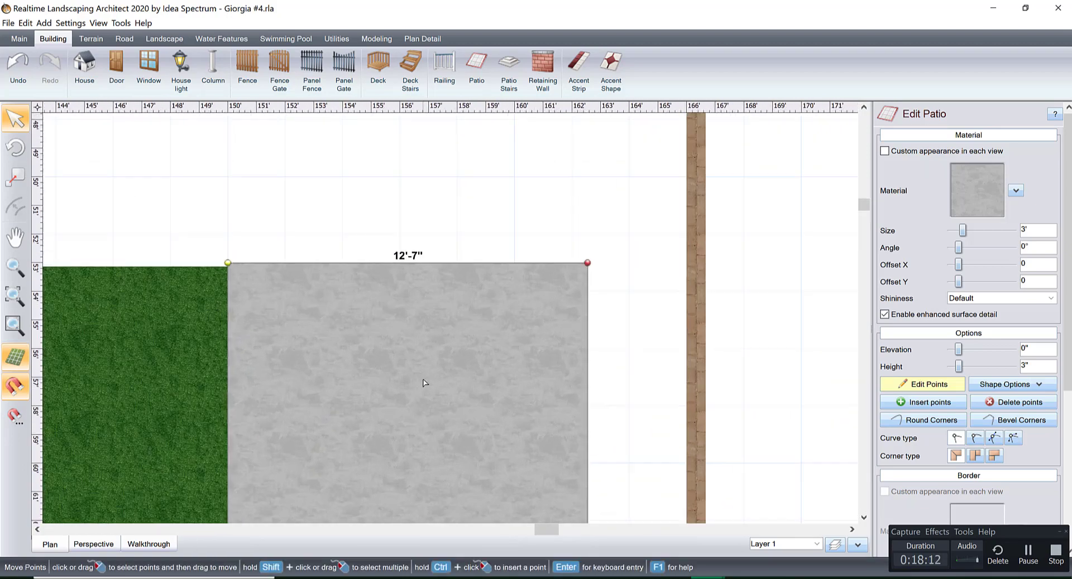
pyautogui.moveTo(376, 339); pyautogui.dragTo(462, 416, button='middle')
pyautogui.scroll(5, 463, 417)
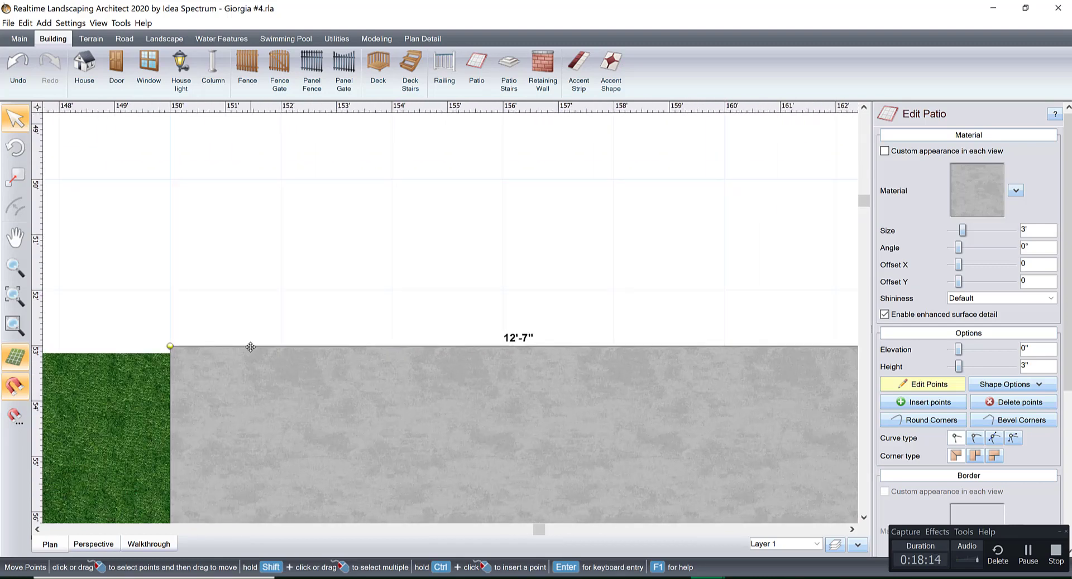
pyautogui.moveTo(250, 346); pyautogui.dragTo(246, 353)
pyautogui.click(931, 387)
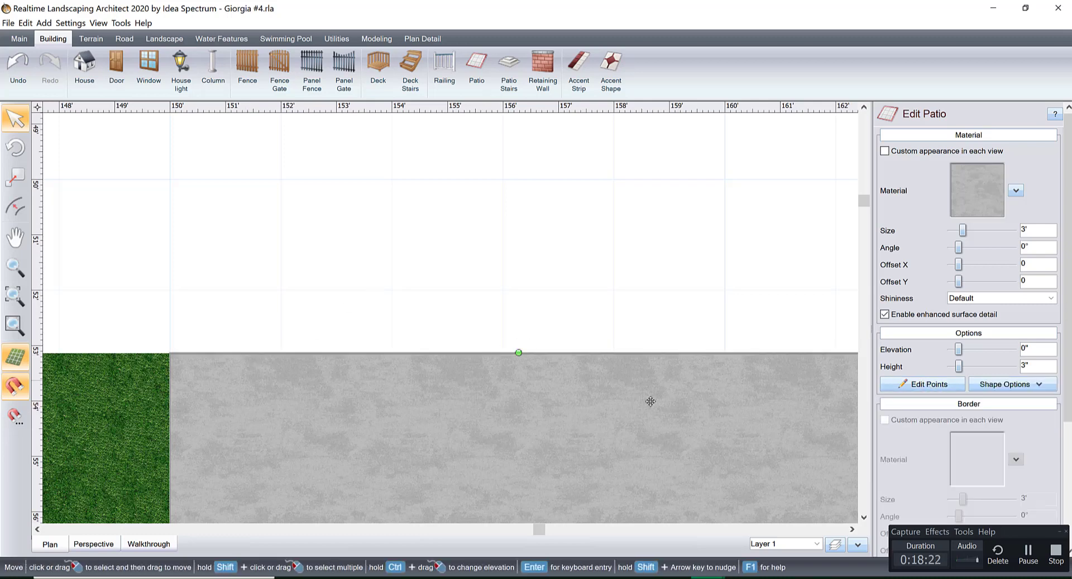
# Check the gray patio's edges and end against the grass patio and the fence.
pyautogui.scroll(-3, 621, 427)
pyautogui.scroll(-3, 572, 312)
pyautogui.moveTo(551, 286); pyautogui.dragTo(548, 128, button='middle')
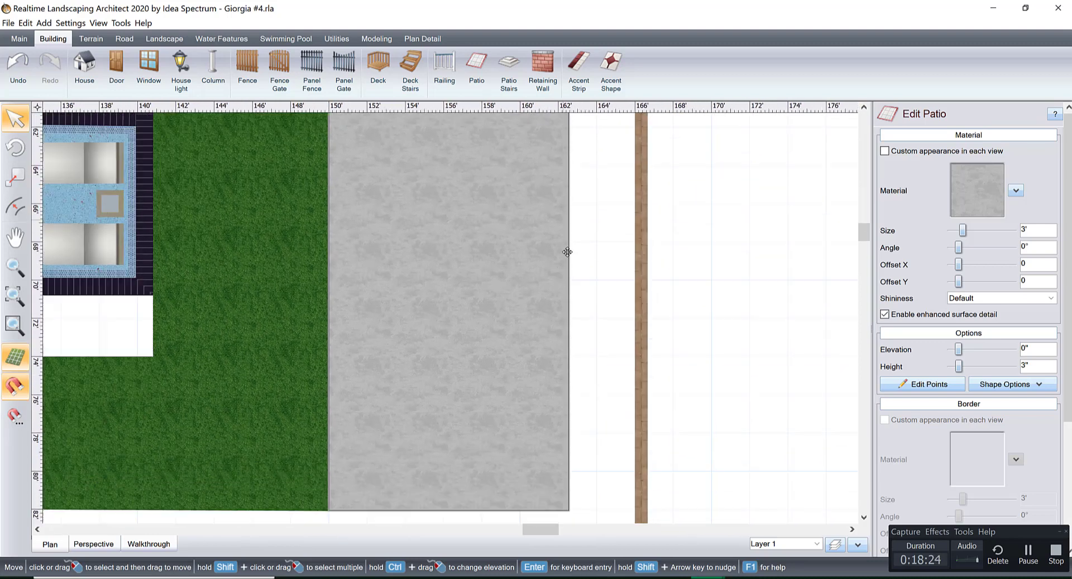
pyautogui.moveTo(569, 325); pyautogui.dragTo(566, 226, button='middle')
pyautogui.moveTo(574, 357); pyautogui.dragTo(759, 338, button='middle')
pyautogui.scroll(-2, 691, 336)
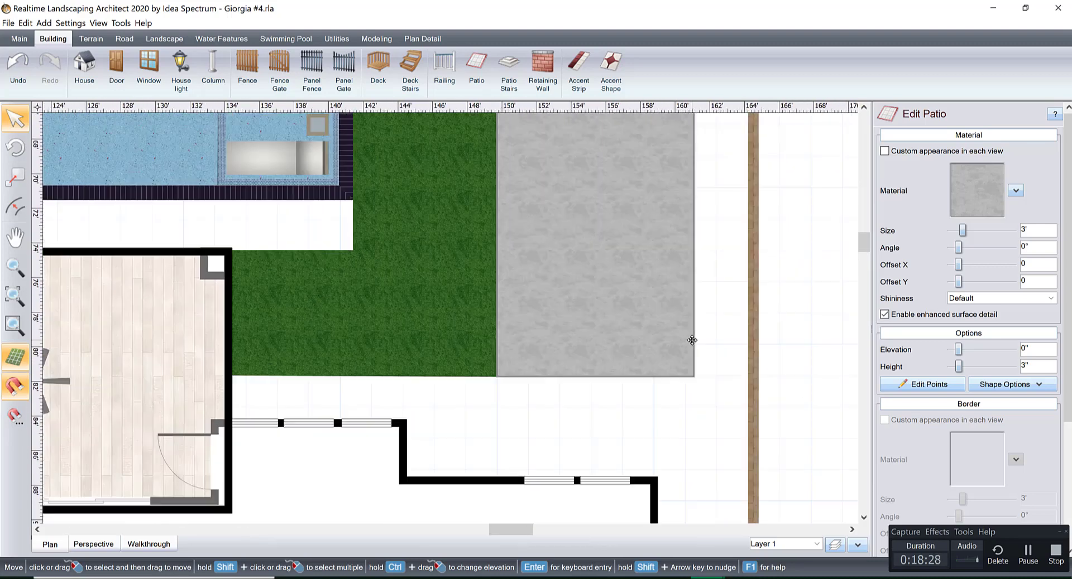
pyautogui.moveTo(697, 204); pyautogui.dragTo(629, 260, button='middle')
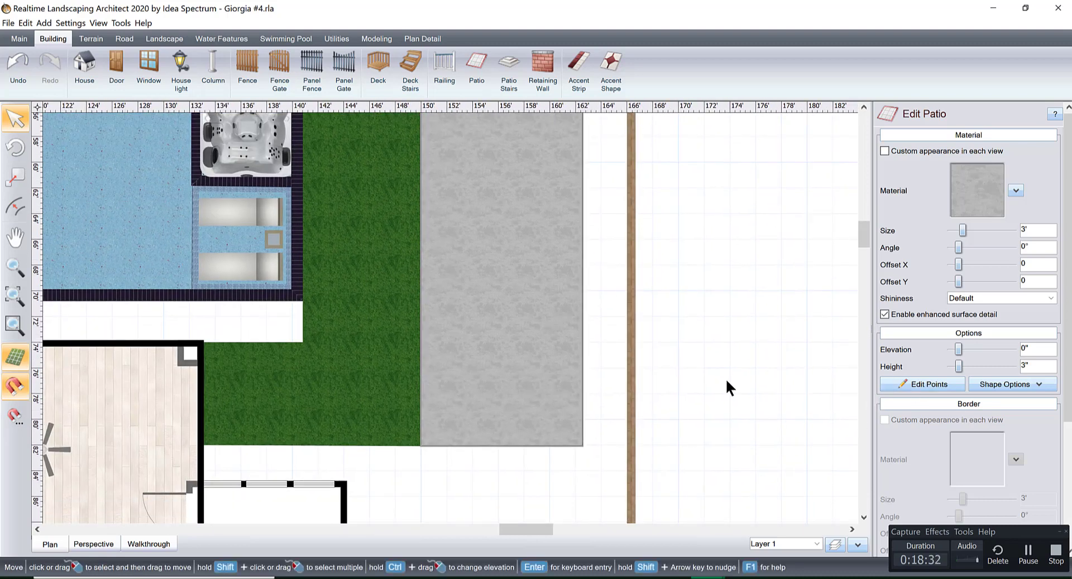
pyautogui.click(916, 384)
pyautogui.click(917, 384)
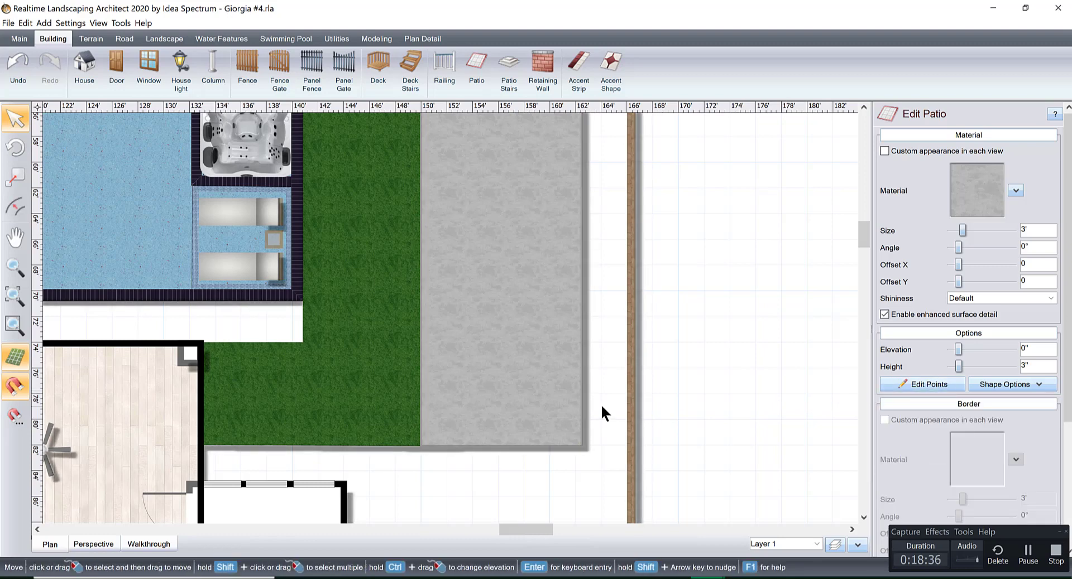
pyautogui.scroll(-3, 591, 404)
pyautogui.moveTo(481, 379); pyautogui.dragTo(634, 436, button='middle')
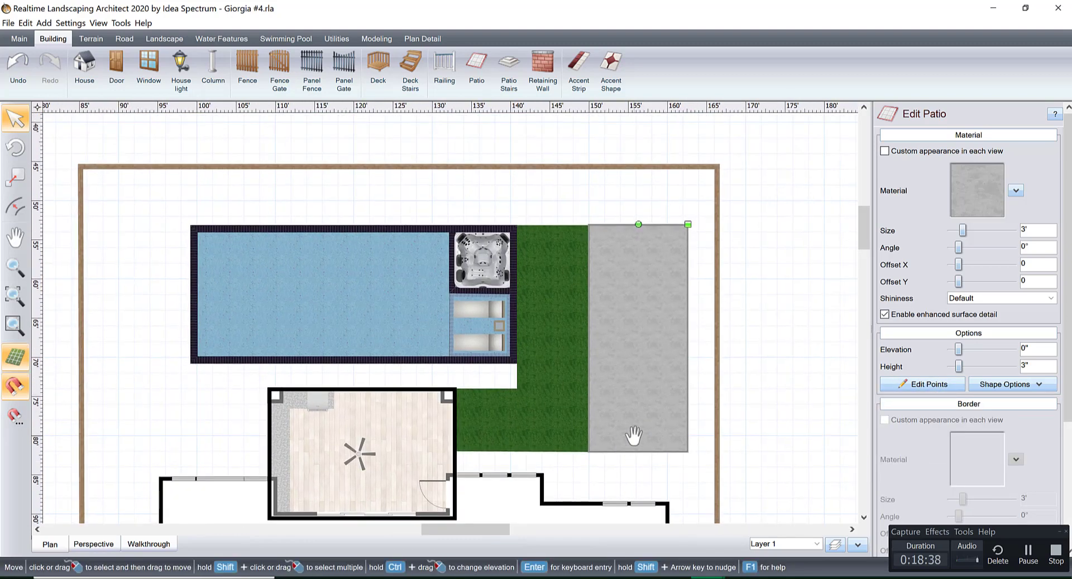
# Start a patio outline at the pool's lounger-side corner: 3'-4" toward the house, 31'-7" along the covered area, 5'-11" down its side, 23'-10" to the fence.
pyautogui.scroll(3, 618, 441)
pyautogui.moveTo(641, 384); pyautogui.dragTo(654, 376, button='middle')
pyautogui.scroll(-1, 654, 377)
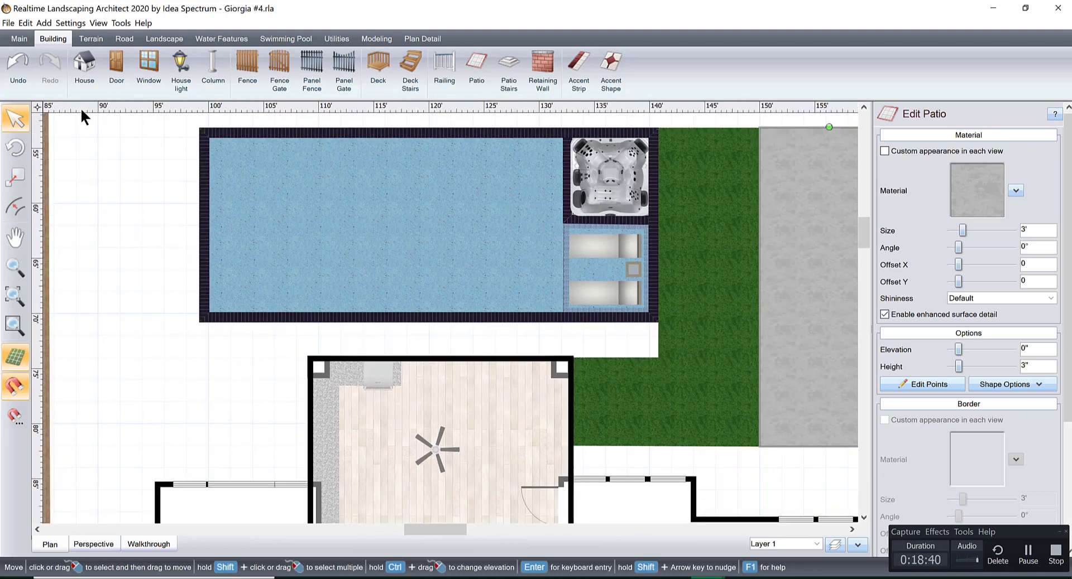
pyautogui.click(477, 63)
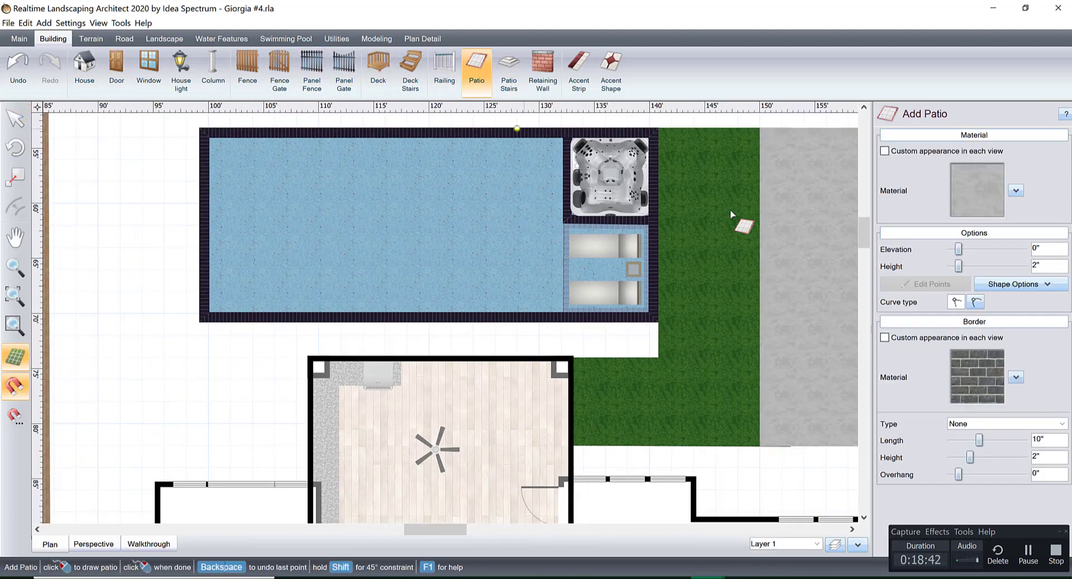
pyautogui.click(658, 320)
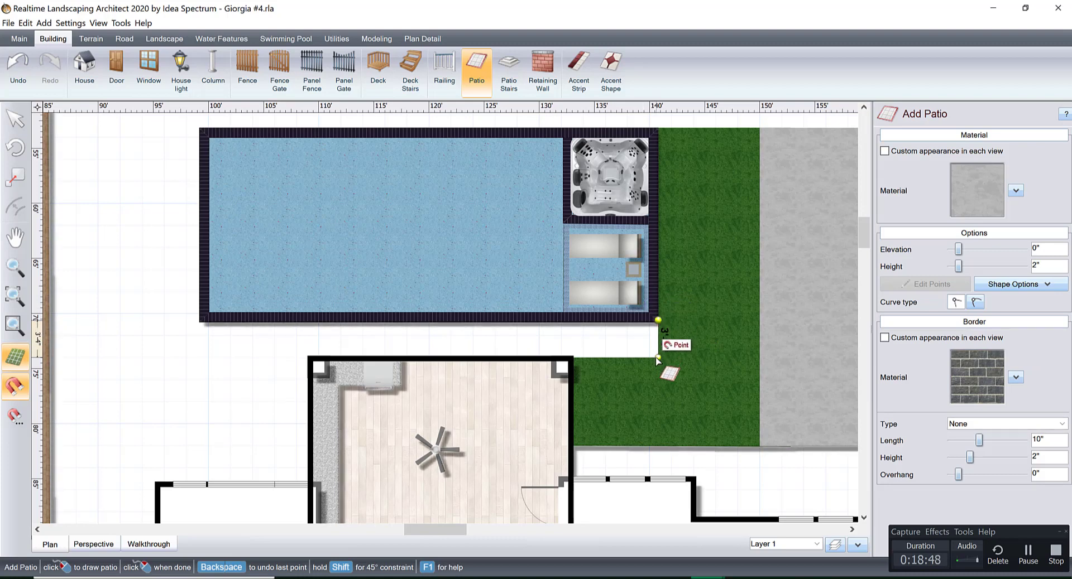
pyautogui.click(658, 357)
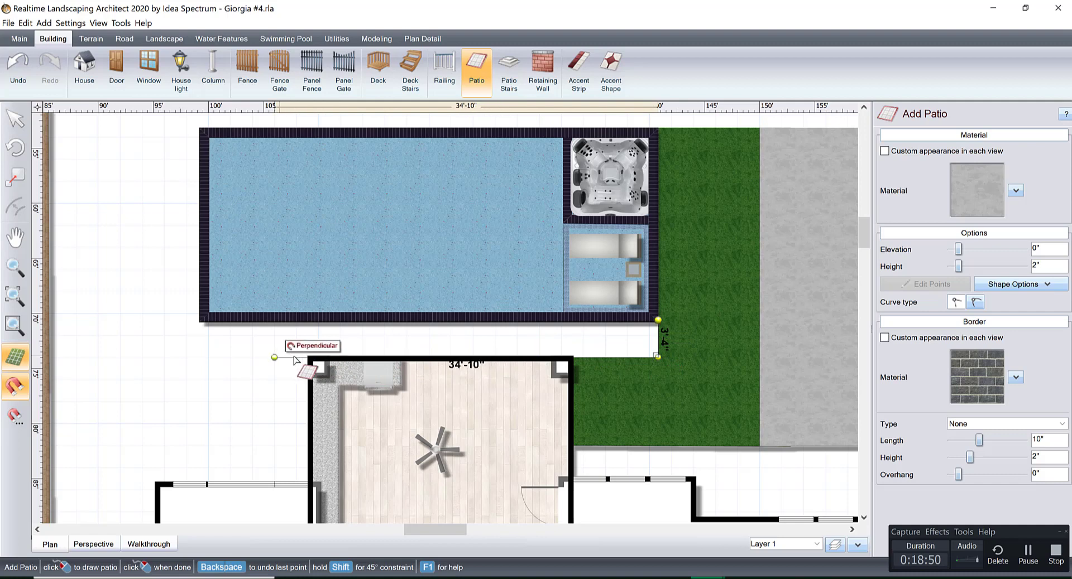
pyautogui.click(316, 361)
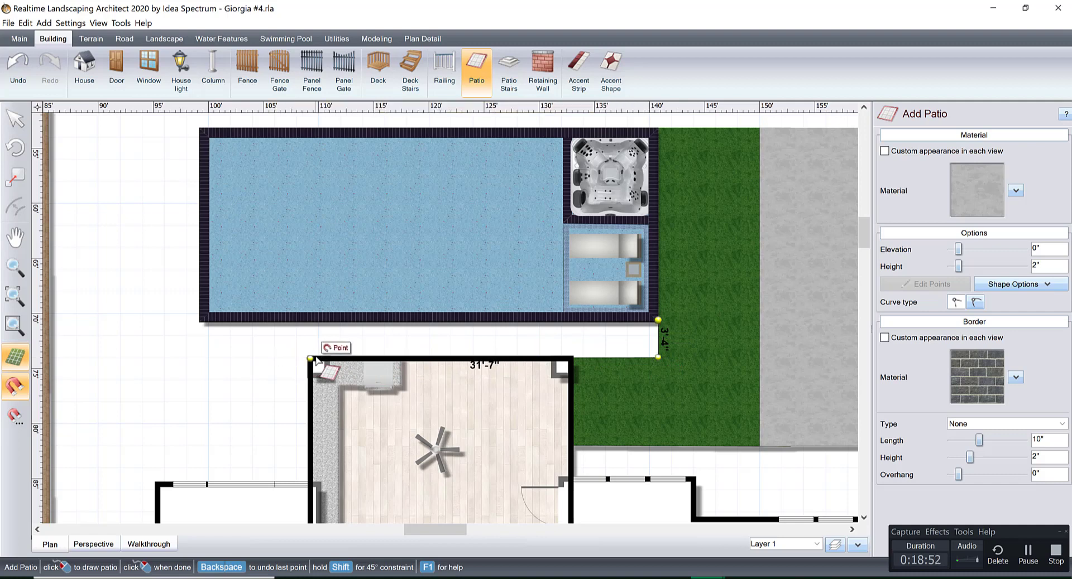
pyautogui.click(311, 424)
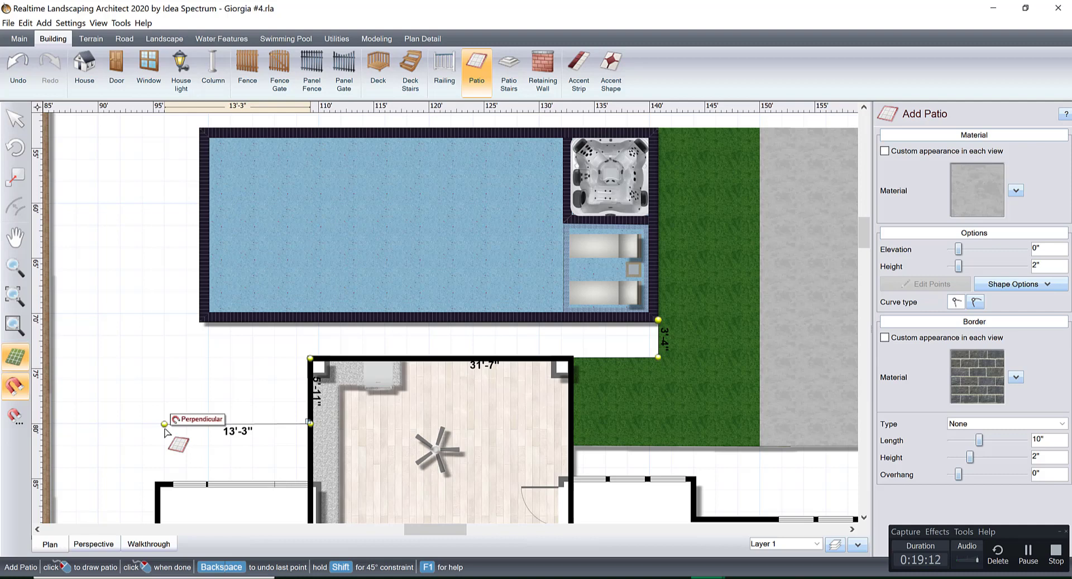
pyautogui.click(48, 425)
# Continue the patio outline 23'-11" along the side fence, 11'-10" diagonally across the corner, and 56' parallel to the back fence.
pyautogui.moveTo(48, 426); pyautogui.dragTo(125, 109, button='middle')
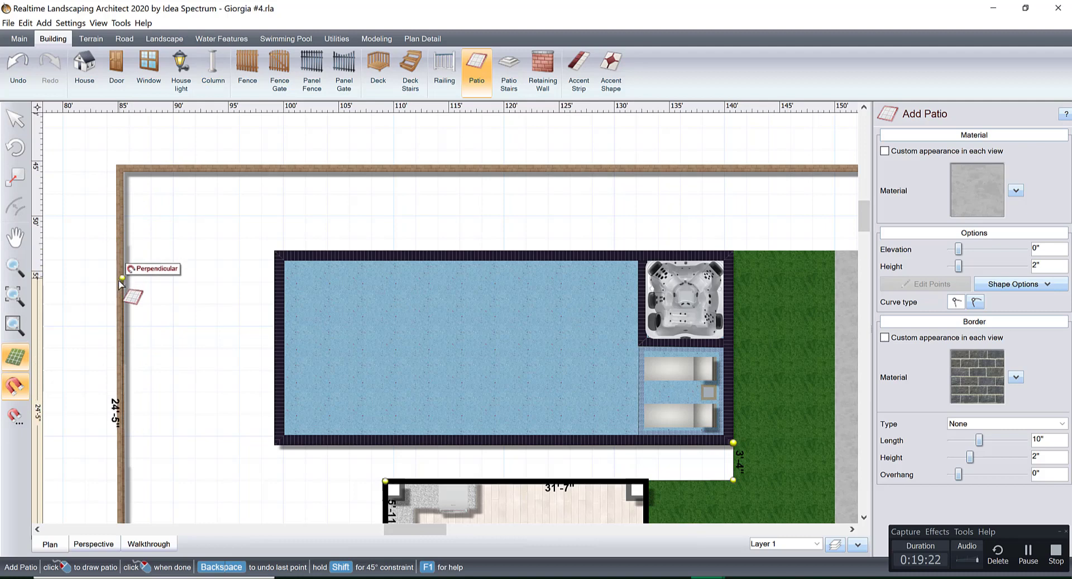
pyautogui.click(136, 279)
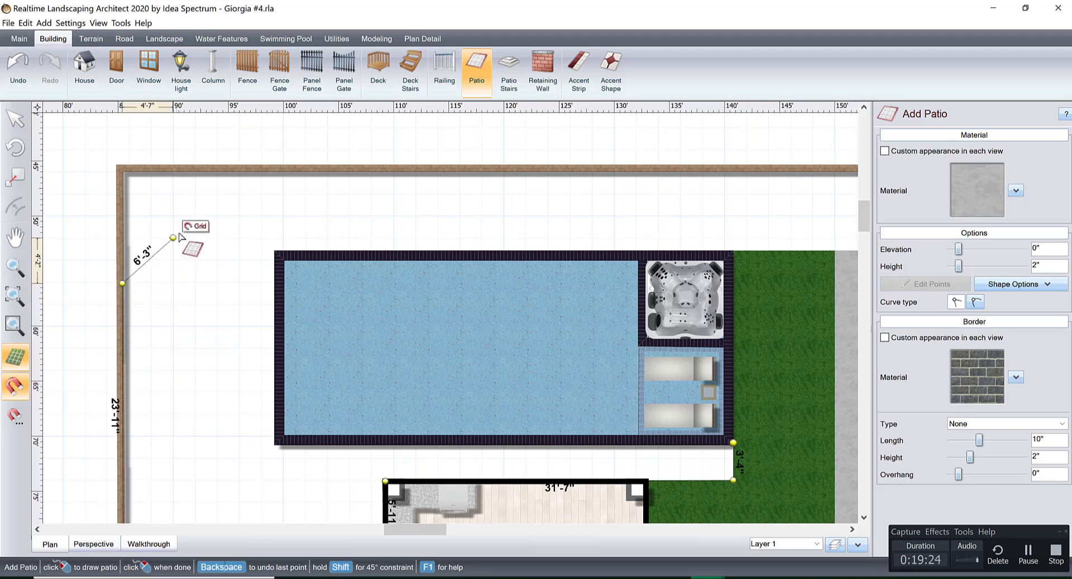
pyautogui.click(217, 194)
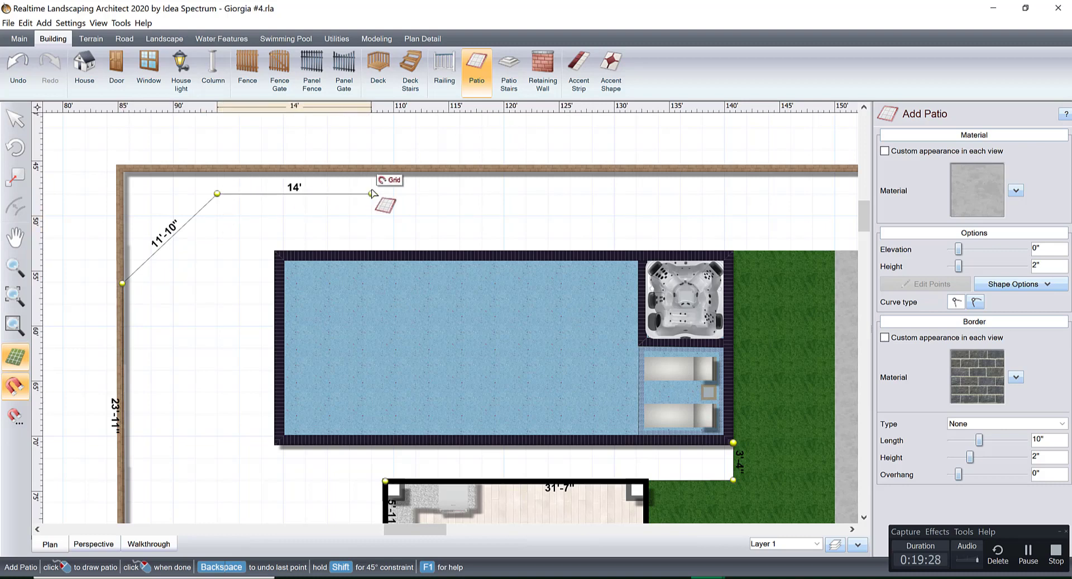
pyautogui.moveTo(556, 187); pyautogui.dragTo(305, 220, button='middle')
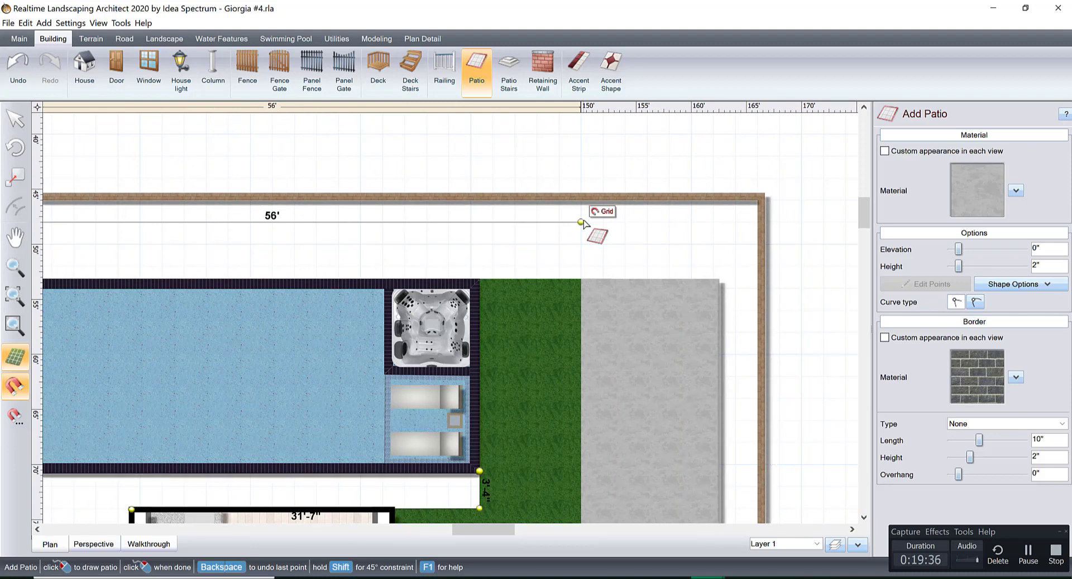
pyautogui.click(581, 222)
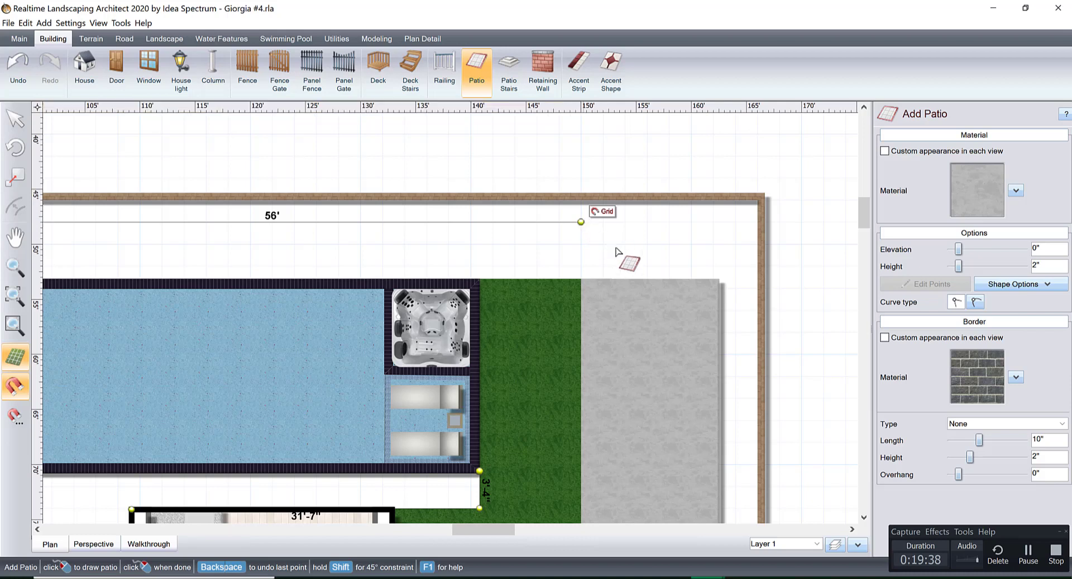
# Finish the patio outline by running 7'-4" diagonally to the gray patio, back along the pool's far side, and around its edge to the starting corner.
pyautogui.click(639, 279)
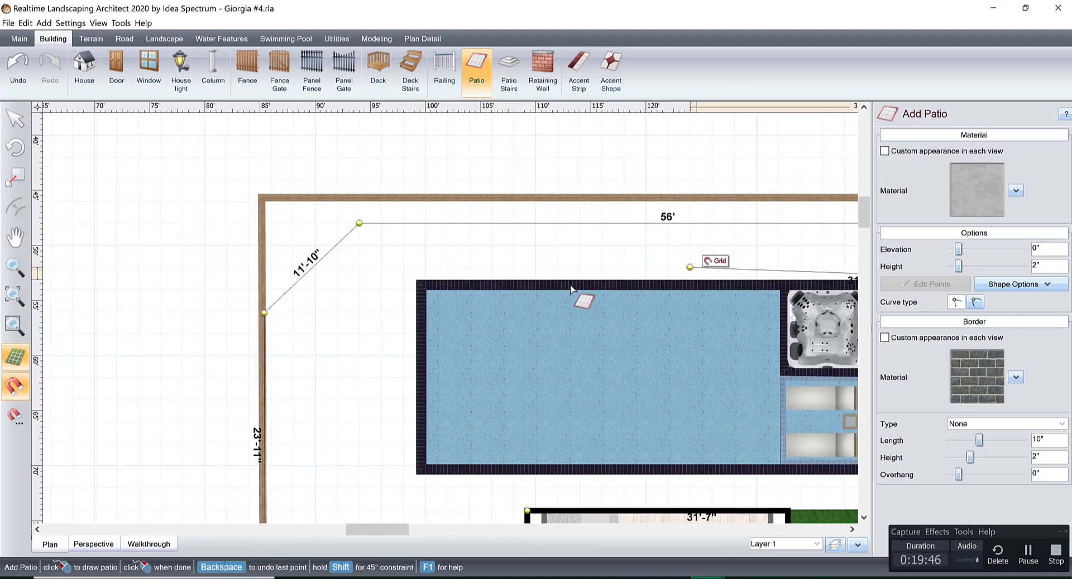
pyautogui.click(417, 280)
pyautogui.click(417, 280)
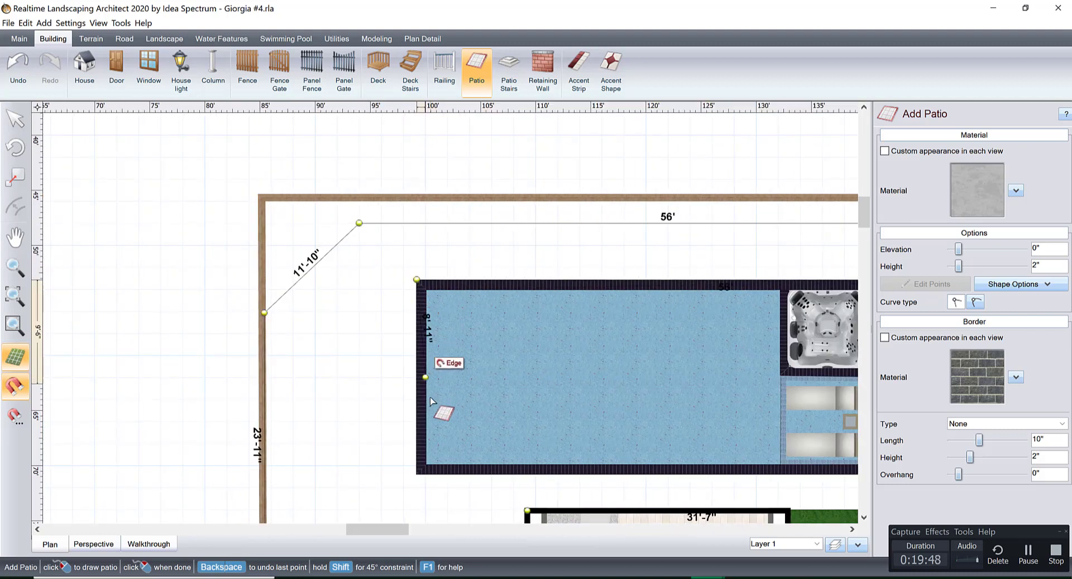
pyautogui.moveTo(429, 398); pyautogui.dragTo(428, 267, button='middle')
pyautogui.scroll(3, 433, 312)
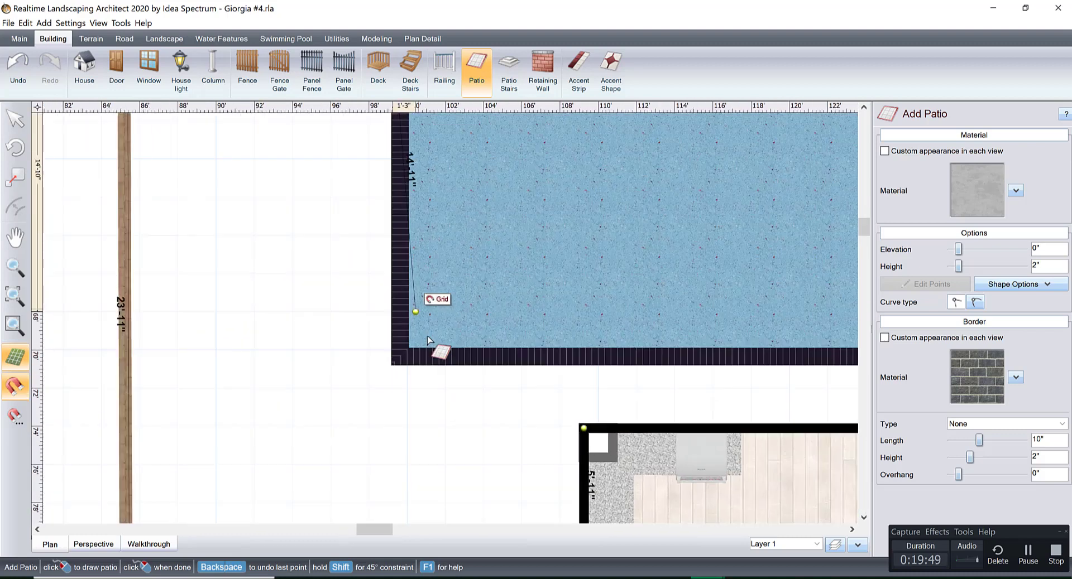
pyautogui.click(392, 362)
pyautogui.moveTo(763, 362); pyautogui.dragTo(257, 360, button='middle')
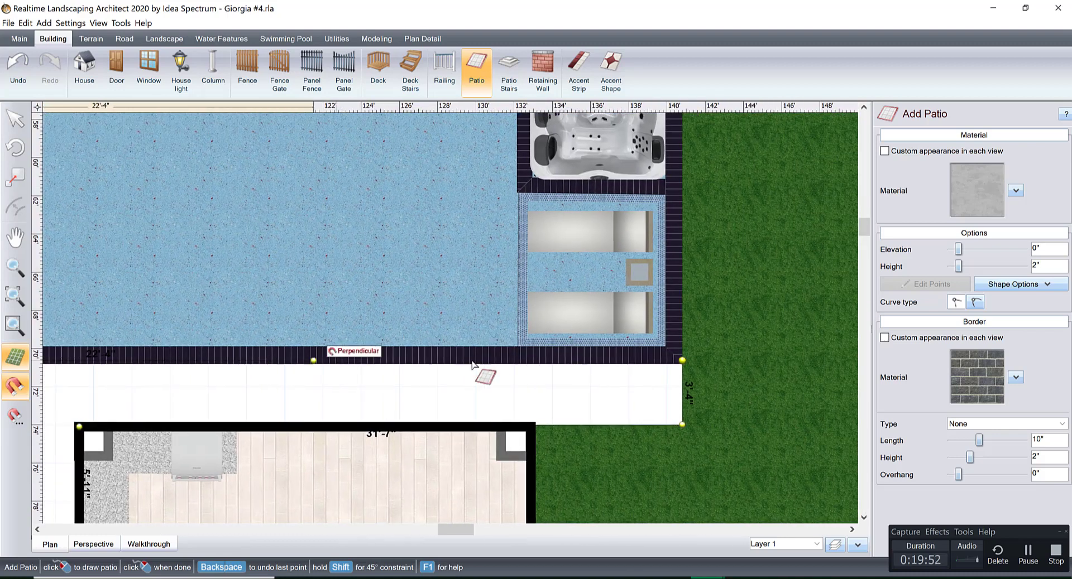
pyautogui.moveTo(581, 361); pyautogui.dragTo(533, 360, button='middle')
pyautogui.rightClick(632, 362)
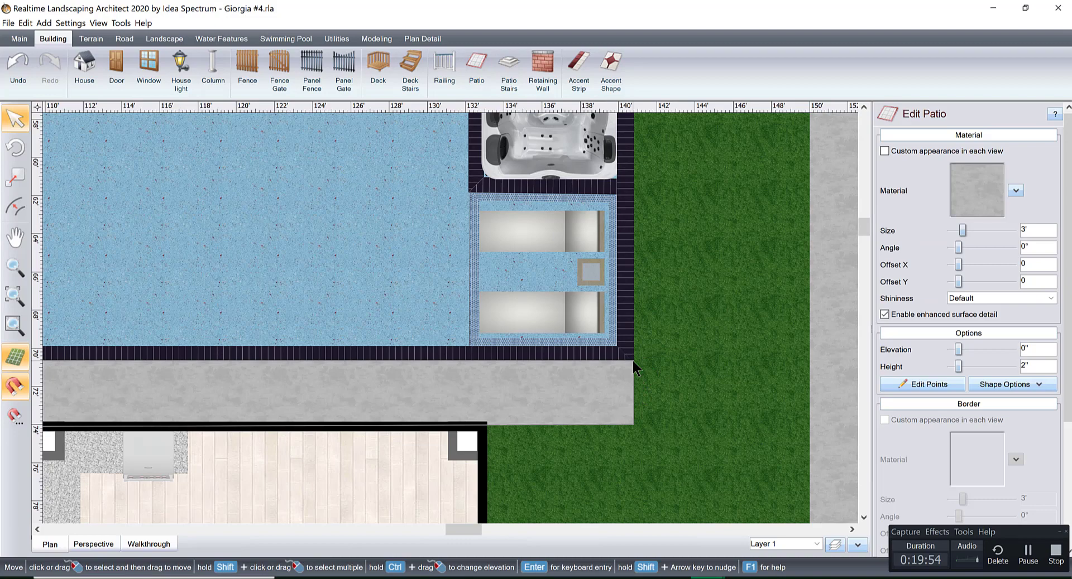
# Move the new patio's edge on the pool's house side flush with the coping, narrowing that strip to 3'-3".
pyautogui.scroll(-1, 525, 364)
pyautogui.moveTo(460, 326); pyautogui.dragTo(711, 268, button='middle')
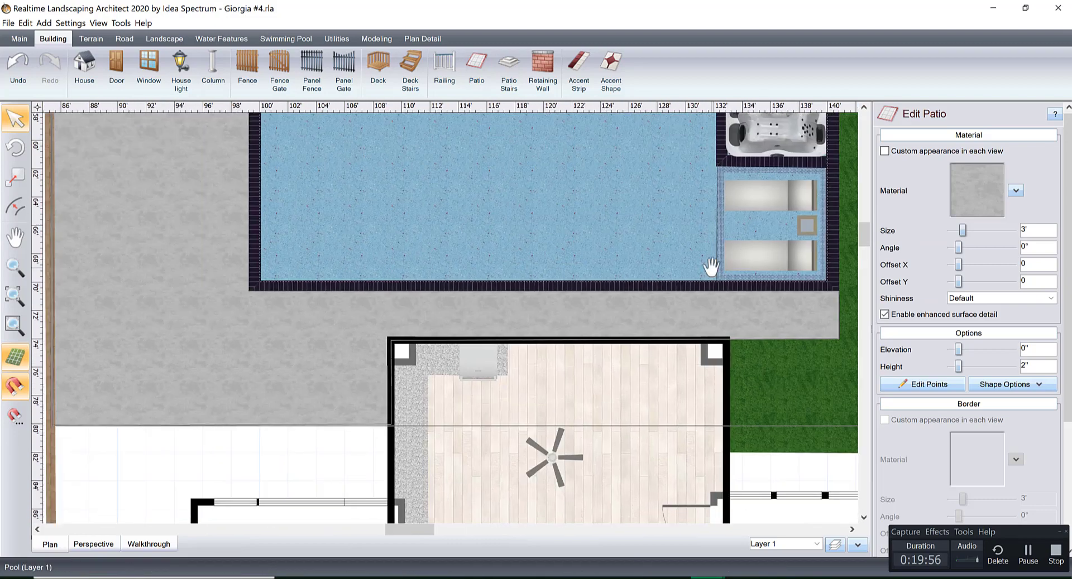
pyautogui.scroll(3, 366, 284)
pyautogui.moveTo(366, 284); pyautogui.dragTo(562, 275, button='middle')
pyautogui.scroll(3, 519, 272)
pyautogui.moveTo(362, 243); pyautogui.dragTo(506, 329, button='middle')
pyautogui.click(920, 385)
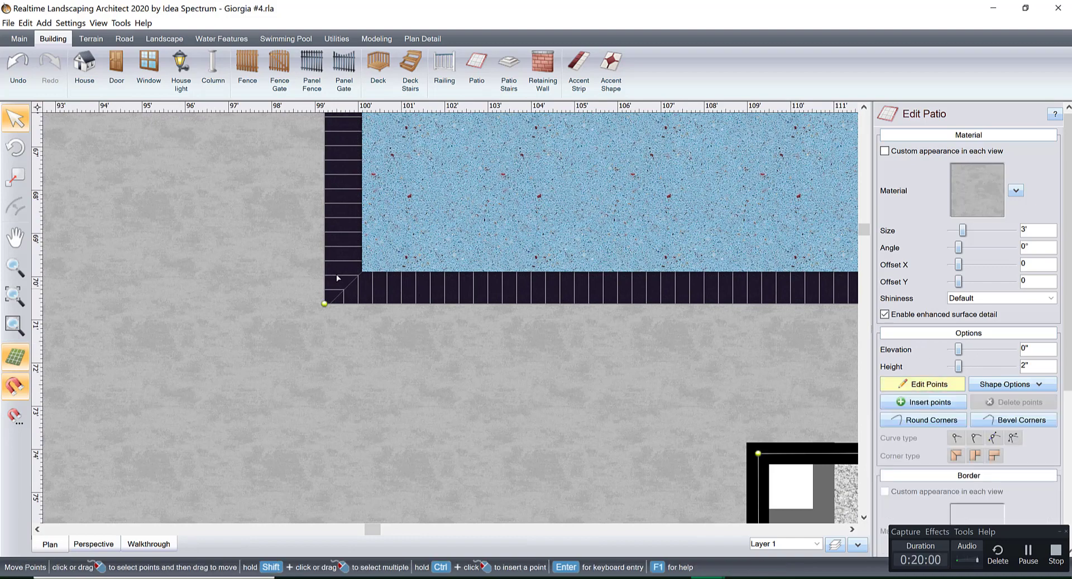
pyautogui.scroll(4, 340, 273)
pyautogui.moveTo(333, 270); pyautogui.dragTo(347, 271, button='middle')
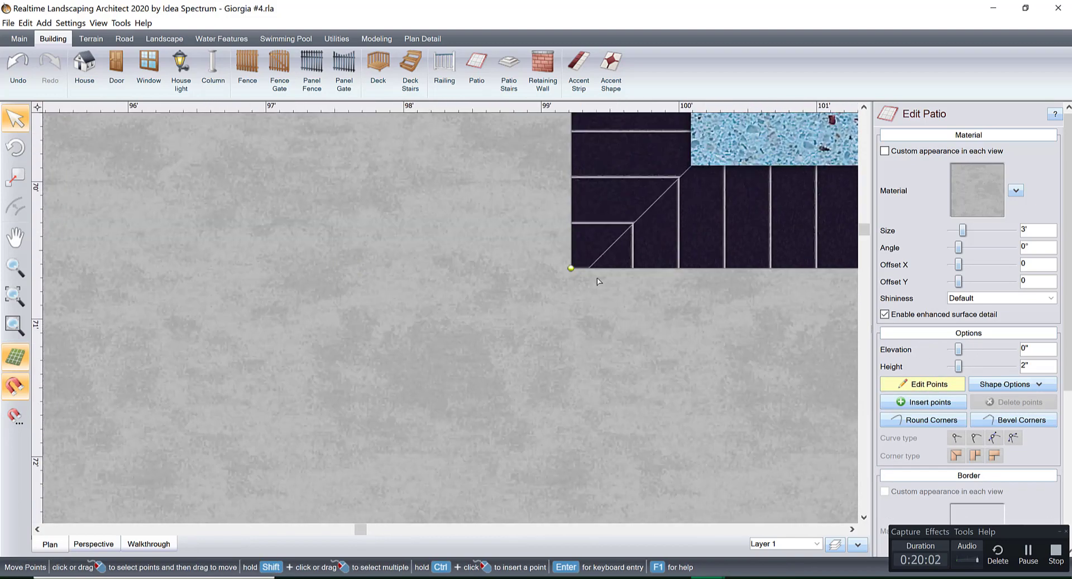
pyautogui.click(620, 270)
pyautogui.moveTo(620, 270); pyautogui.dragTo(623, 290)
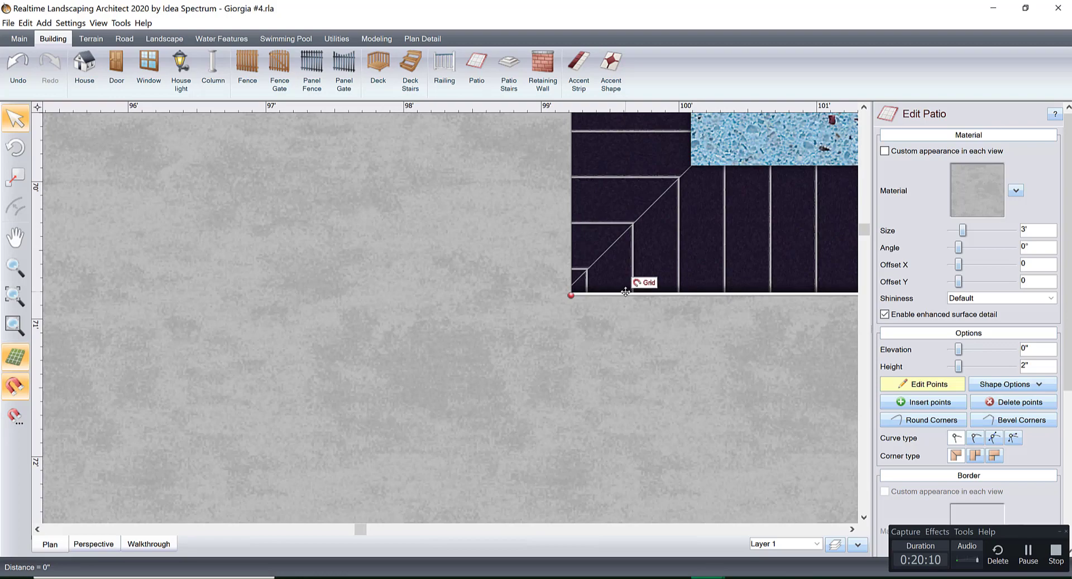
pyautogui.moveTo(625, 290); pyautogui.dragTo(625, 290)
pyautogui.scroll(-3, 692, 290)
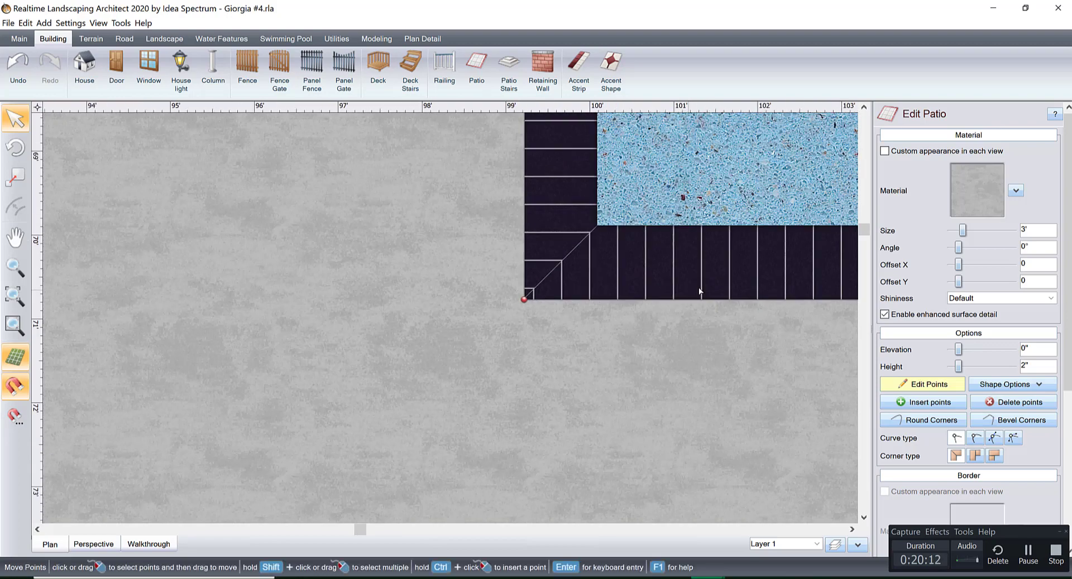
pyautogui.moveTo(698, 290); pyautogui.dragTo(460, 290, button='middle')
pyautogui.scroll(-8, 461, 290)
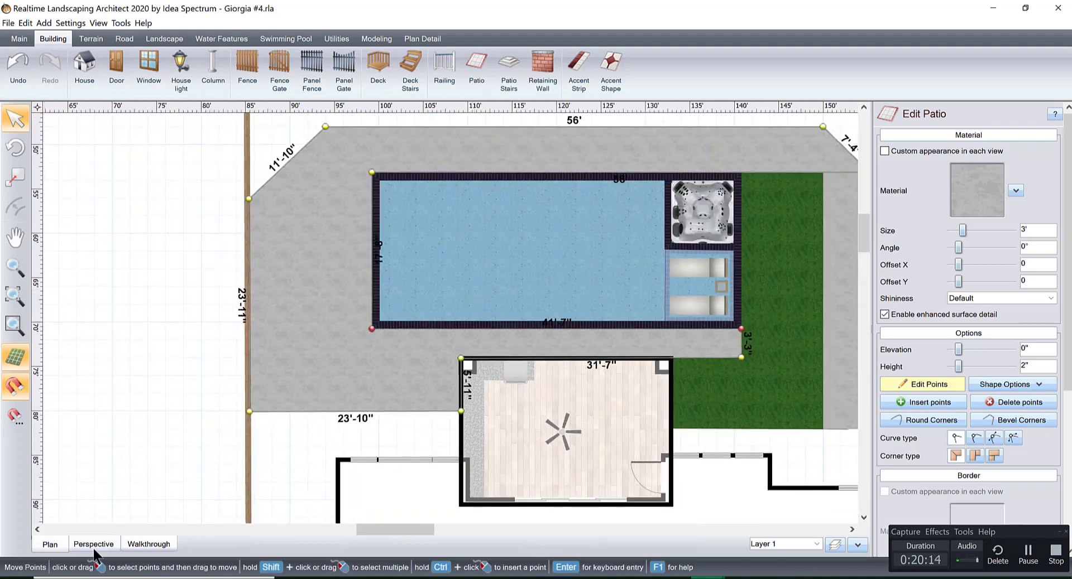
# Examine in 3D how the new patio meets the pool coping and the grass at the lounger-side corner.
pyautogui.click(93, 544)
pyautogui.moveTo(508, 340); pyautogui.dragTo(478, 355)
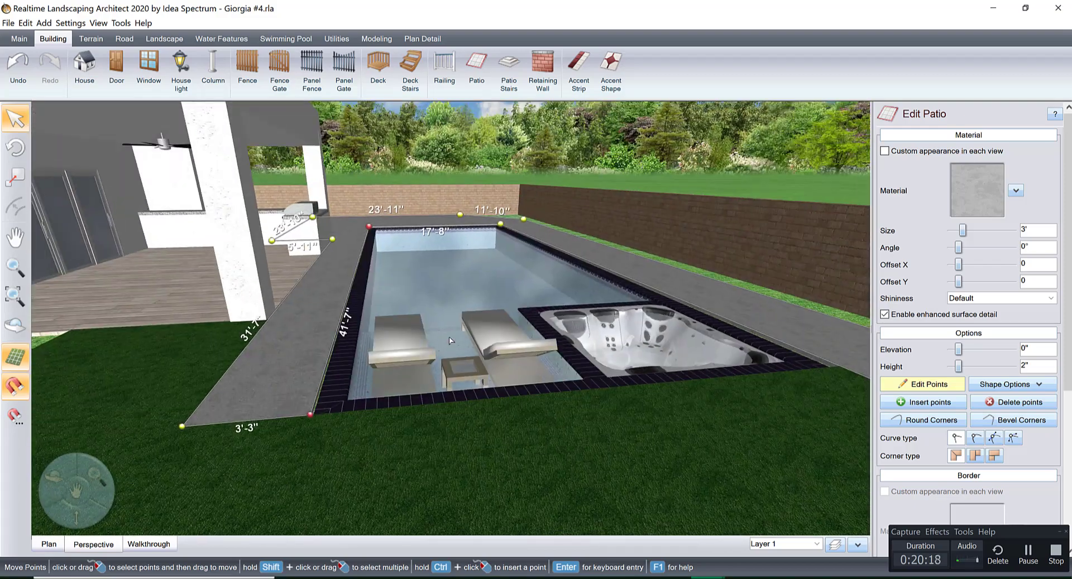
pyautogui.scroll(3, 416, 372)
pyautogui.moveTo(385, 369); pyautogui.dragTo(369, 414, button='middle')
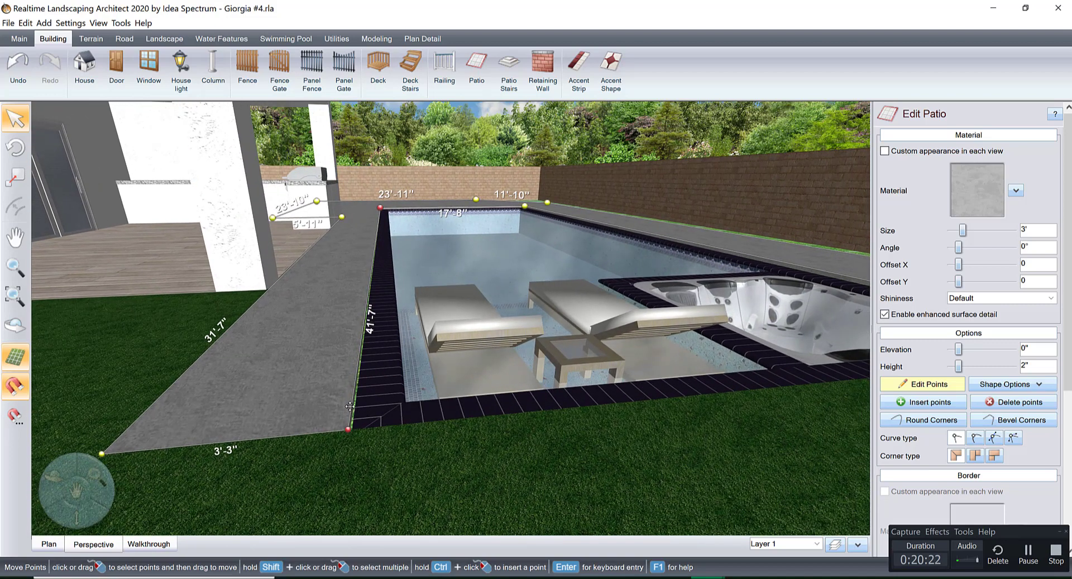
pyautogui.moveTo(354, 405); pyautogui.dragTo(358, 405)
pyautogui.scroll(4, 358, 406)
pyautogui.moveTo(357, 406); pyautogui.dragTo(392, 354, button='middle')
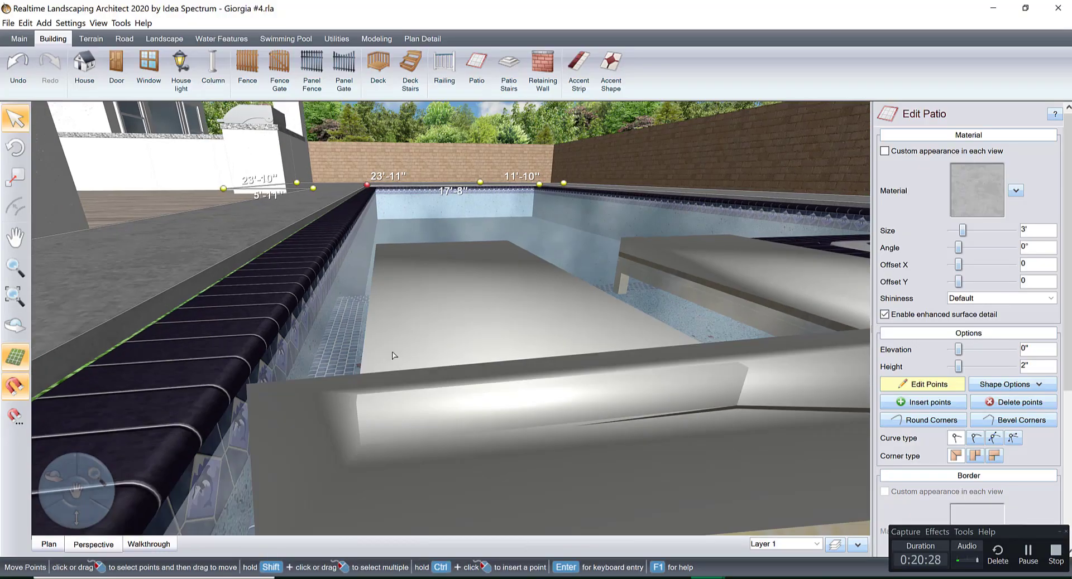
pyautogui.moveTo(392, 354); pyautogui.dragTo(423, 466, button='right')
pyautogui.moveTo(423, 466); pyautogui.dragTo(436, 486, button='middle')
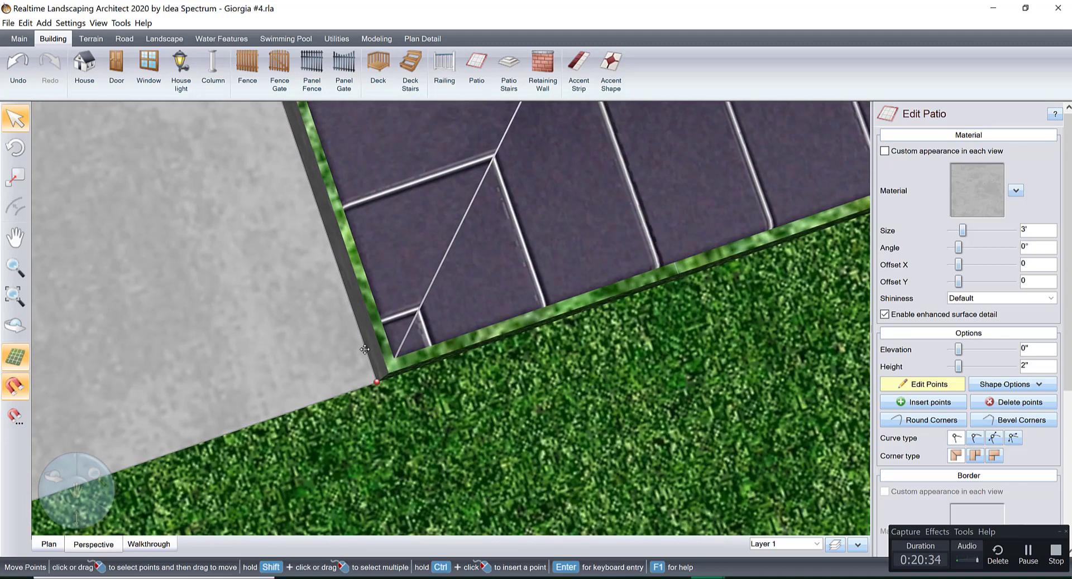
pyautogui.moveTo(365, 350); pyautogui.dragTo(381, 348)
pyautogui.scroll(-6, 391, 346)
pyautogui.moveTo(427, 329)
pyautogui.mouseDown(button='right')
pyautogui.moveTo(380, 316)
pyautogui.moveTo(335, 269)
pyautogui.moveTo(429, 329)
pyautogui.mouseUp(button='right')
pyautogui.scroll(5, 446, 371)
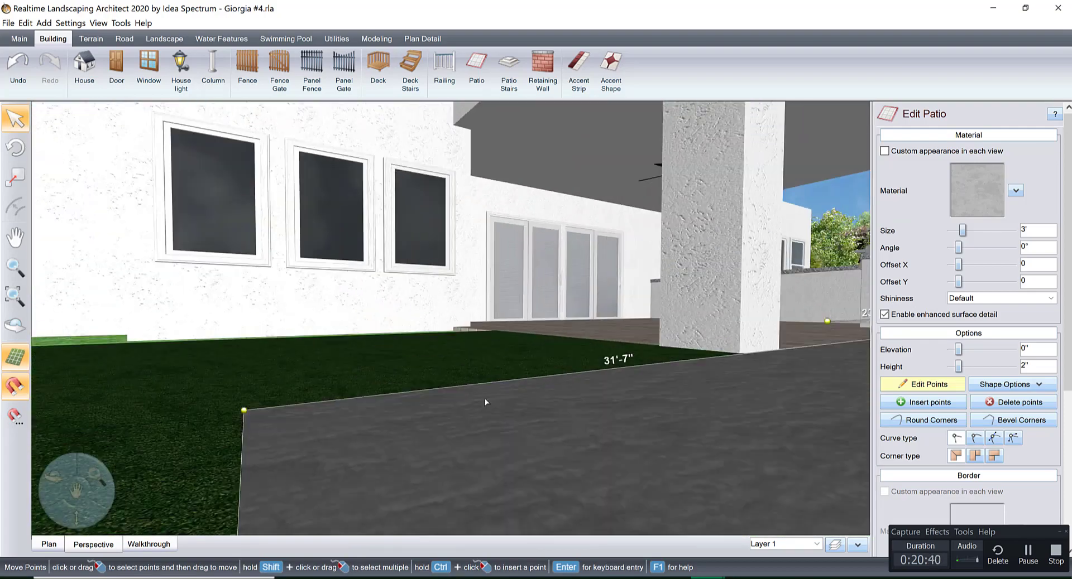
# Lower the new poolside patio's height to 1".
pyautogui.moveTo(495, 400)
pyautogui.mouseDown(button='right')
pyautogui.moveTo(507, 400)
pyautogui.moveTo(483, 391)
pyautogui.mouseUp(button='right')
pyautogui.moveTo(483, 391); pyautogui.dragTo(505, 363, button='middle')
pyautogui.moveTo(505, 363); pyautogui.dragTo(510, 361, button='right')
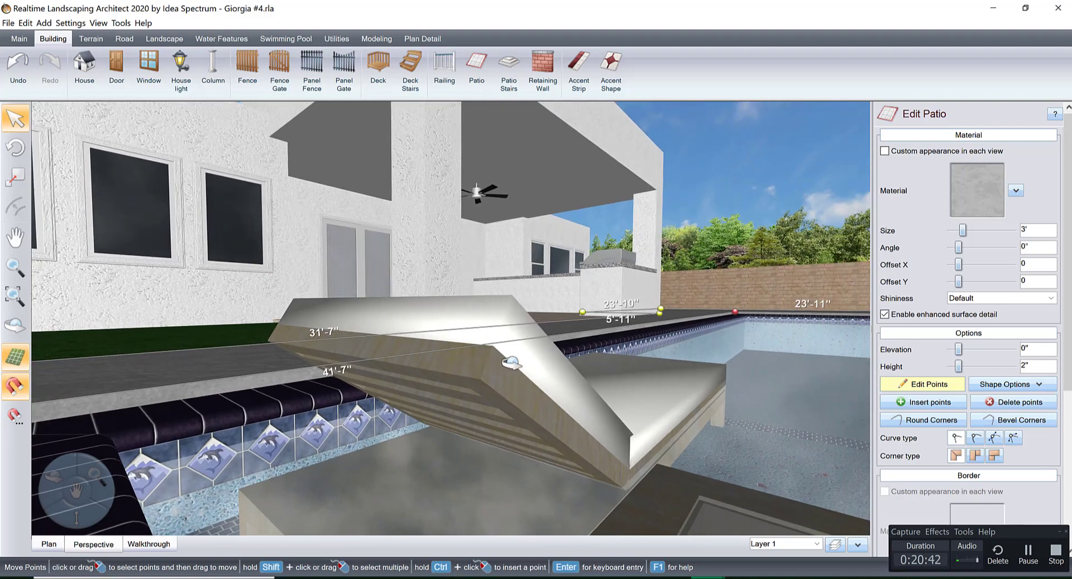
pyautogui.moveTo(510, 362); pyautogui.dragTo(612, 402, button='middle')
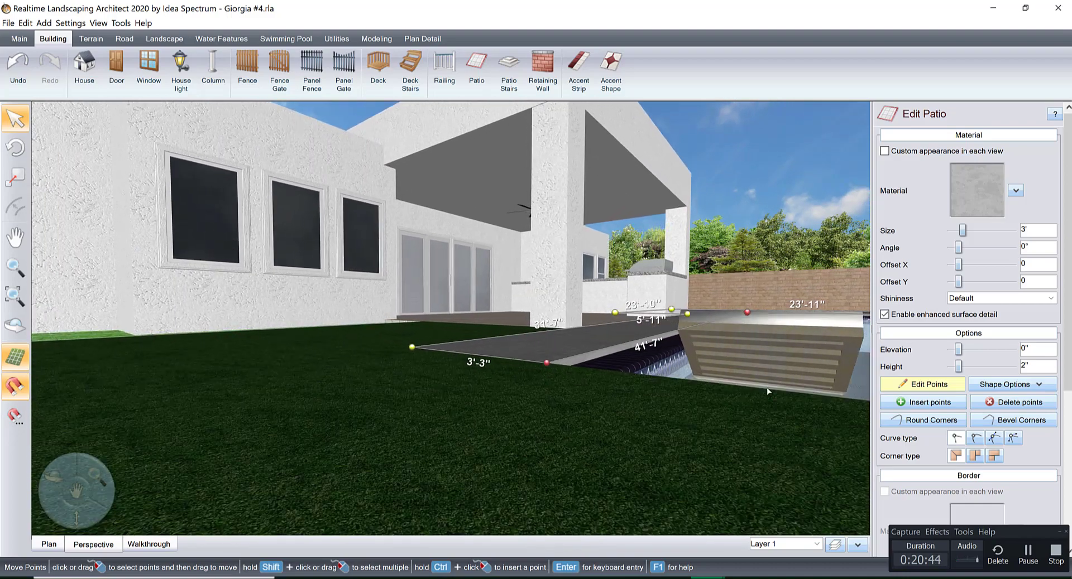
pyautogui.click(937, 386)
pyautogui.click(950, 367)
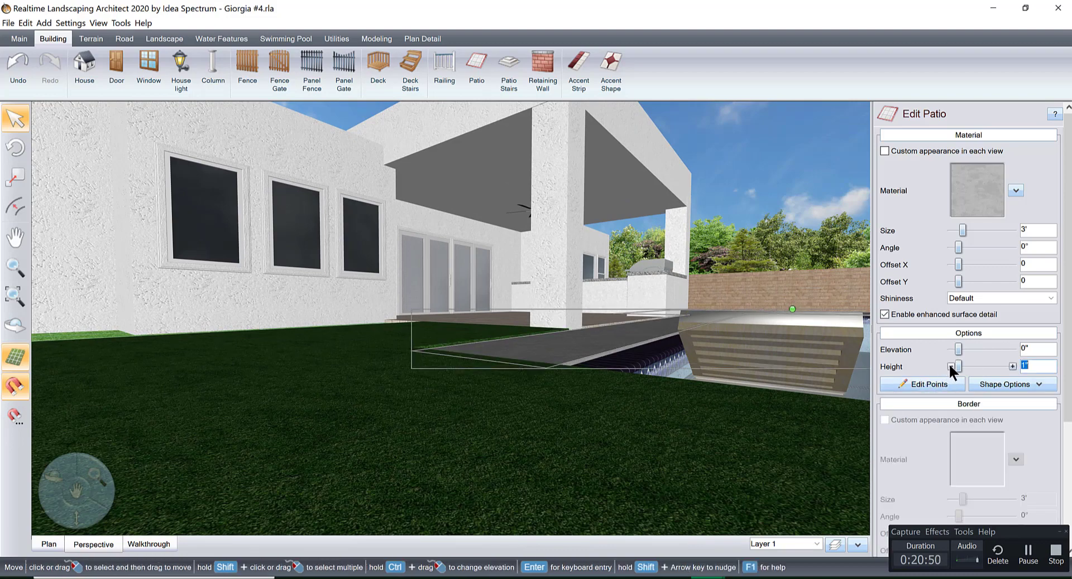
# Lower the height of the grass beside the pool to 1" and that of the adjoining gray patio to 2".
pyautogui.moveTo(780, 384); pyautogui.dragTo(672, 390, button='right')
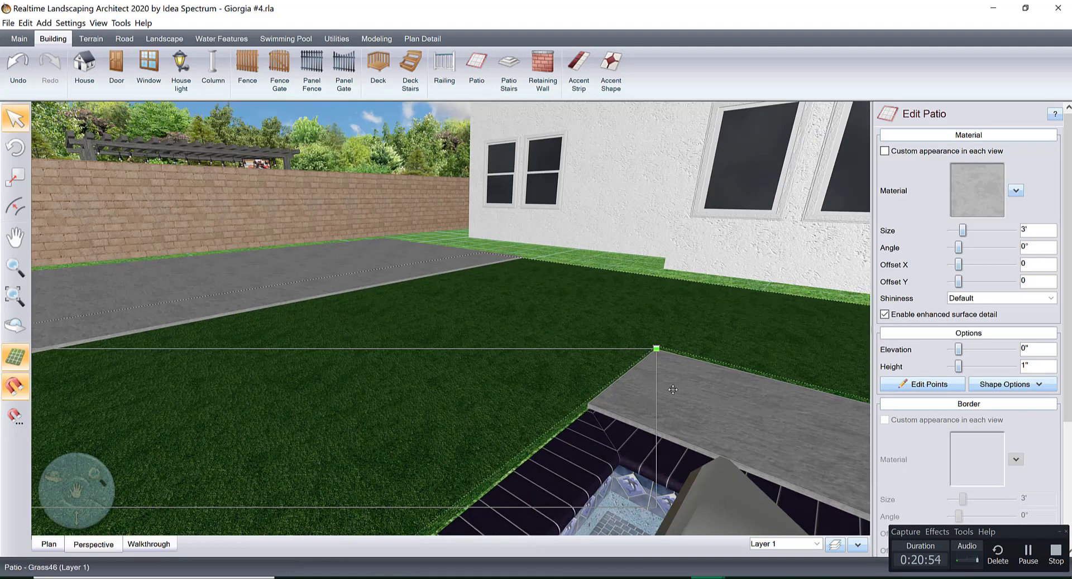
pyautogui.click(692, 329)
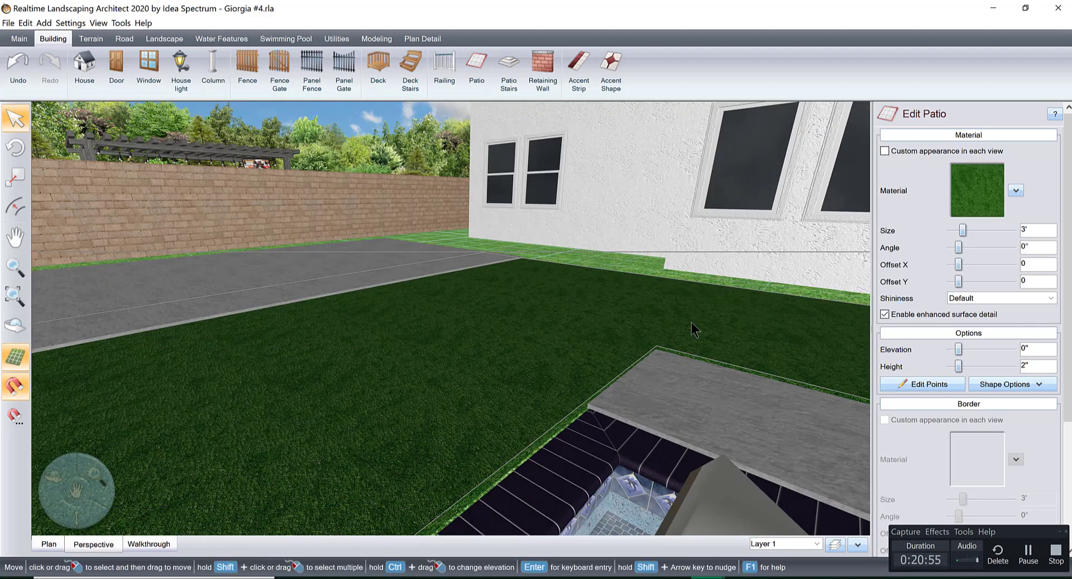
pyautogui.click(950, 366)
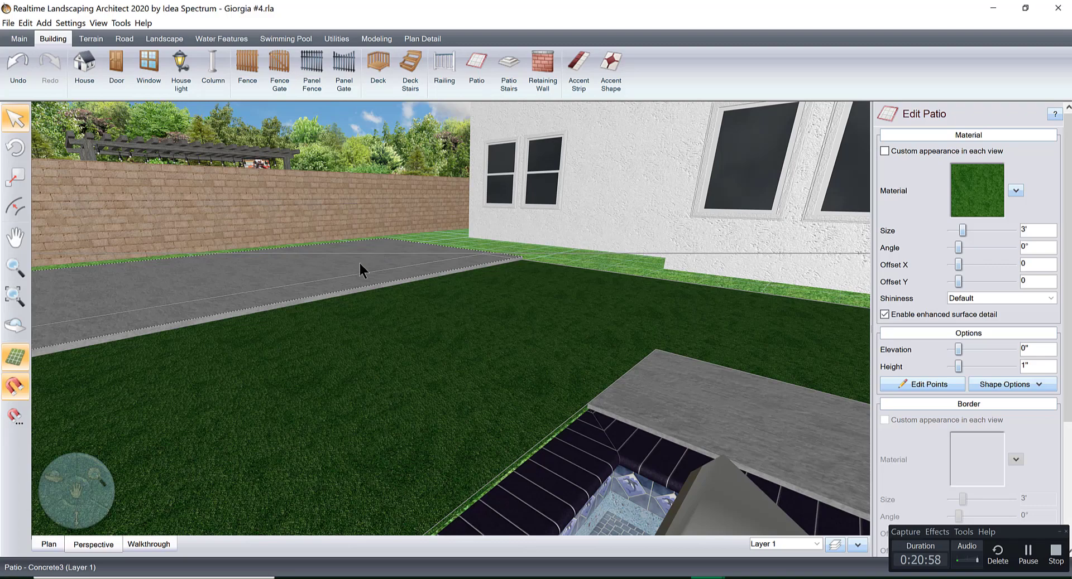
pyautogui.click(361, 270)
pyautogui.click(950, 367)
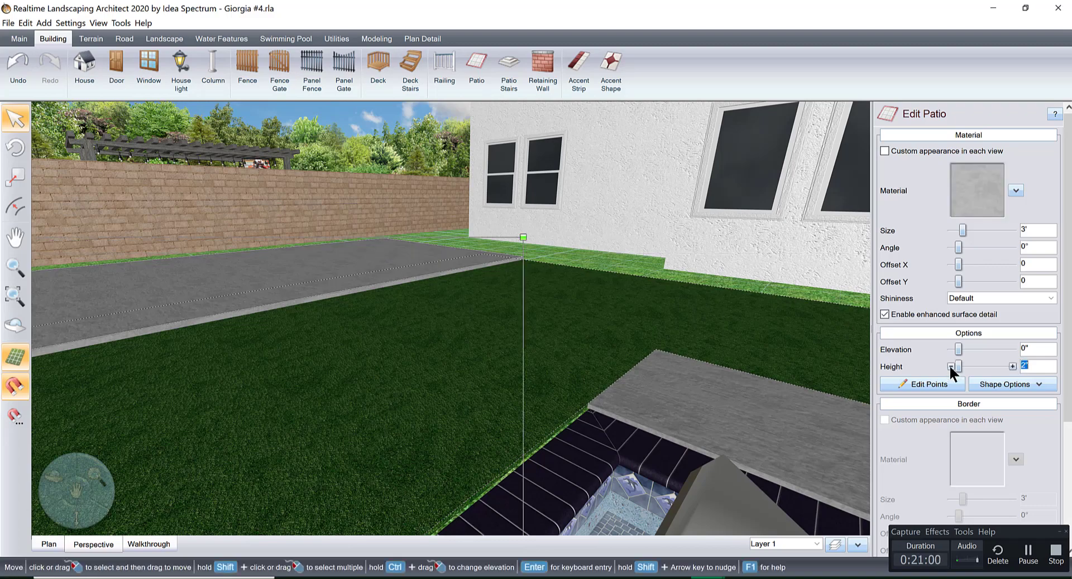
# Examine the pool surround in 3D and plan, including the gap between the patio and the back boundary wall.
pyautogui.moveTo(604, 334); pyautogui.dragTo(517, 306, button='middle')
pyautogui.scroll(-3, 517, 306)
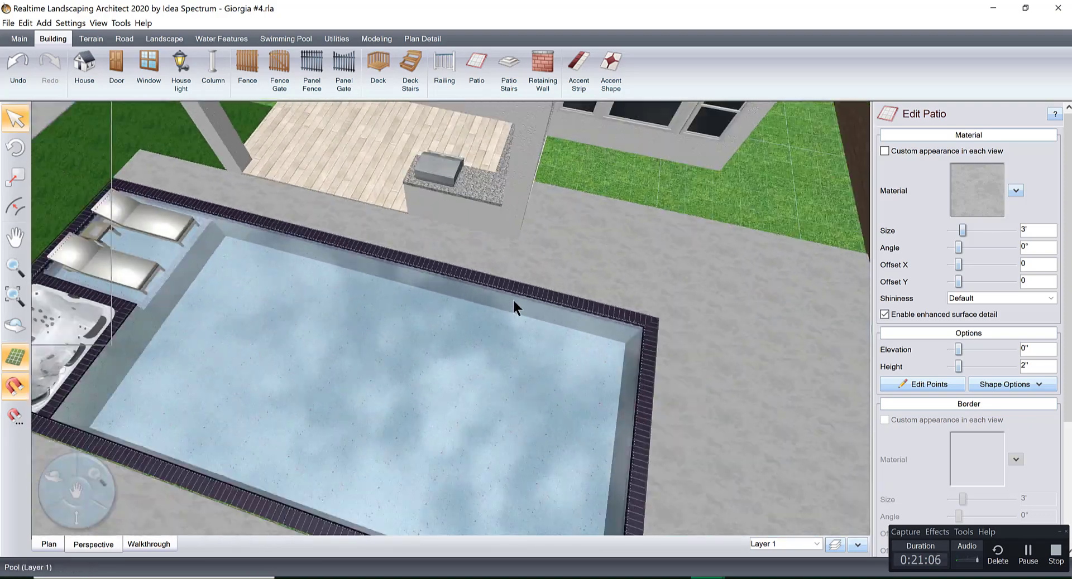
pyautogui.moveTo(517, 306); pyautogui.dragTo(626, 284, button='right')
pyautogui.moveTo(707, 280); pyautogui.dragTo(557, 299, button='middle')
pyautogui.moveTo(558, 299); pyautogui.dragTo(487, 291, button='right')
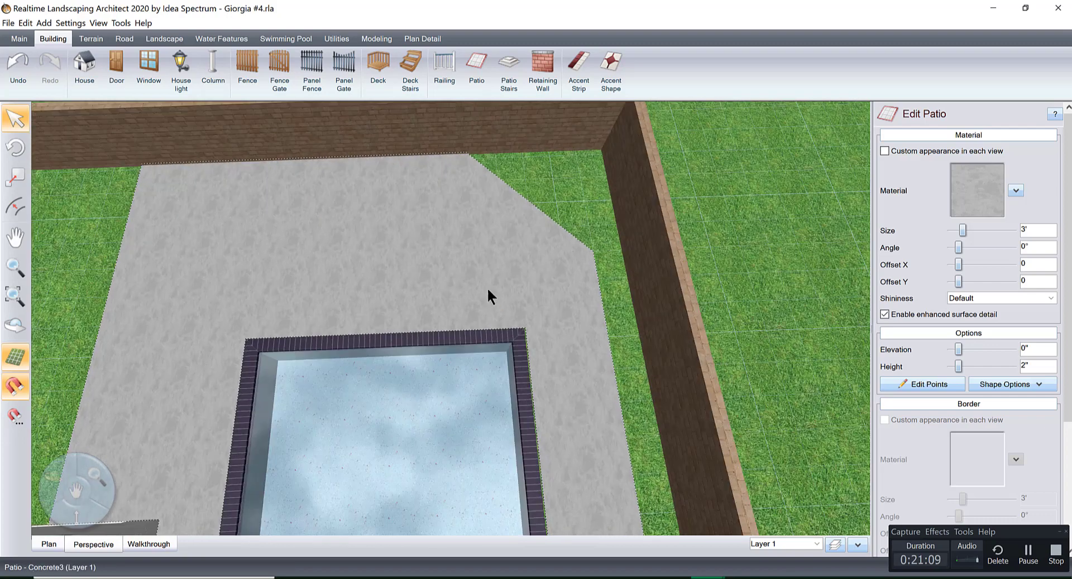
pyautogui.click(49, 542)
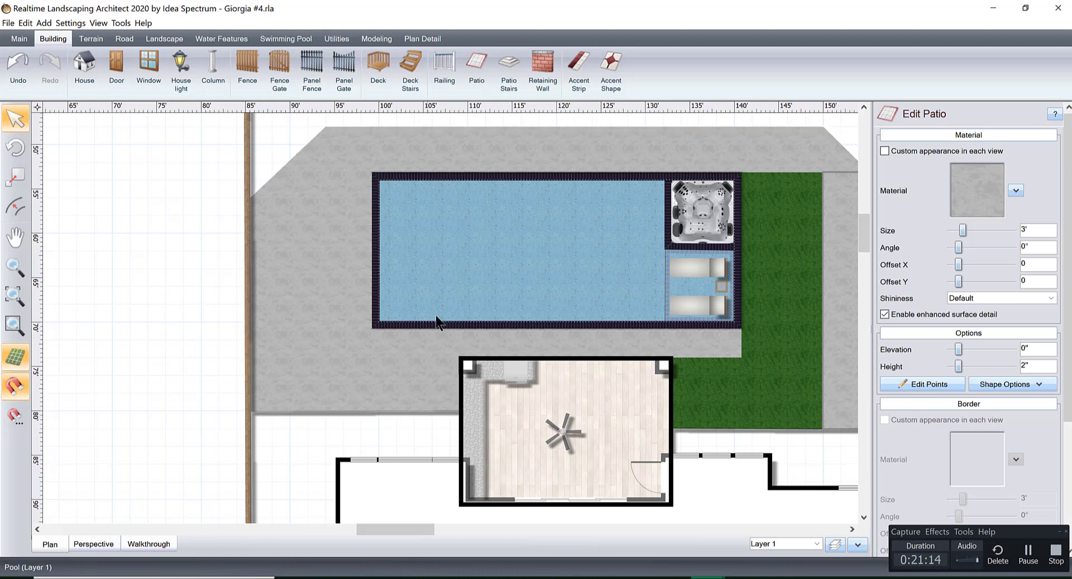
pyautogui.moveTo(446, 259); pyautogui.dragTo(441, 363, button='middle')
pyautogui.moveTo(480, 306); pyautogui.dragTo(442, 330, button='middle')
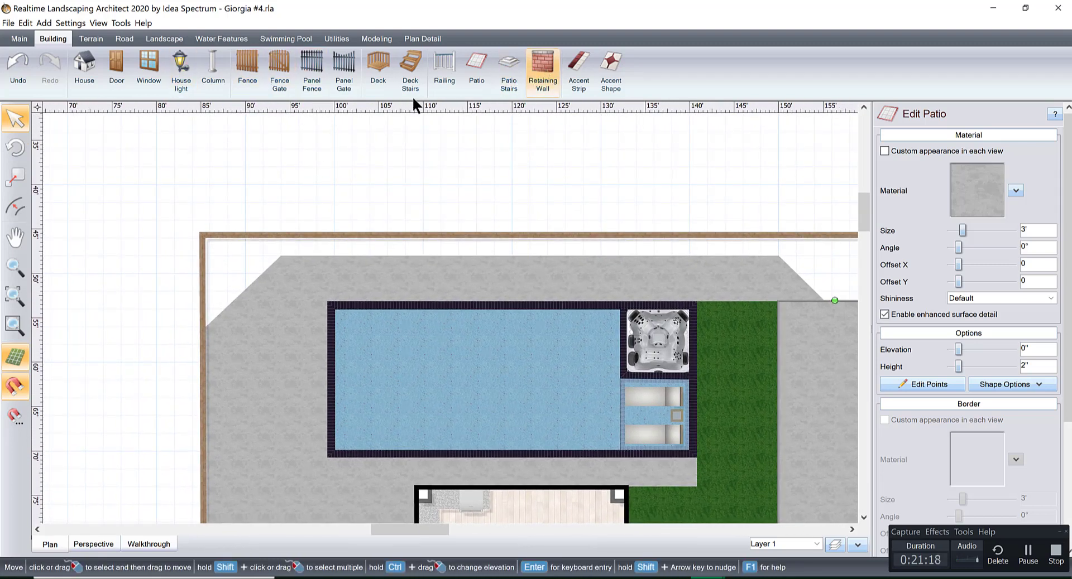
# Start a retaining wall at the back boundary wall above the grass strip and run it 2'-1" to the patio's corner.
pyautogui.click(537, 55)
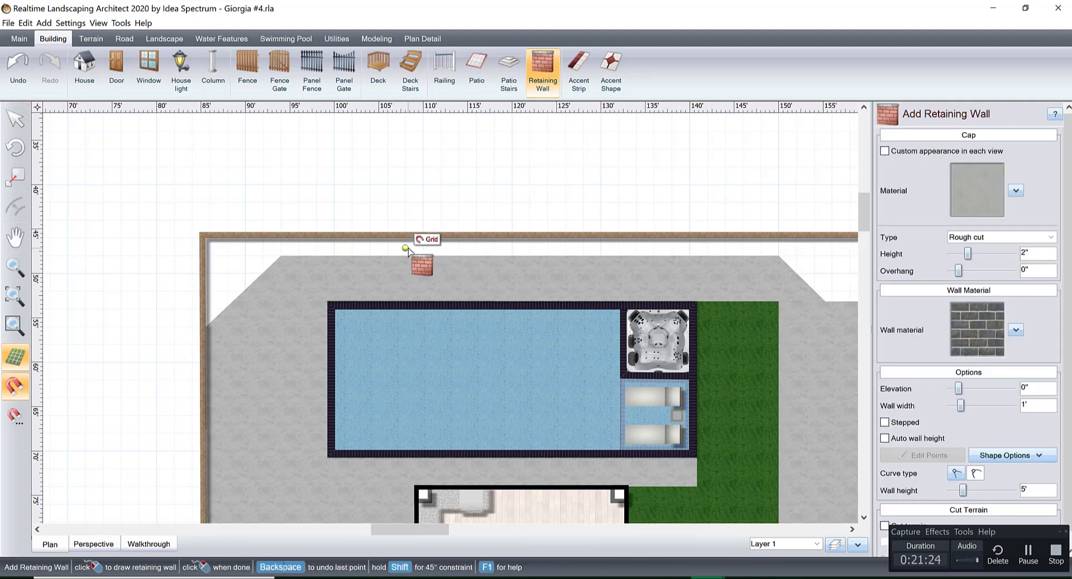
pyautogui.moveTo(728, 297); pyautogui.dragTo(421, 304, button='middle')
pyautogui.scroll(2, 336, 309)
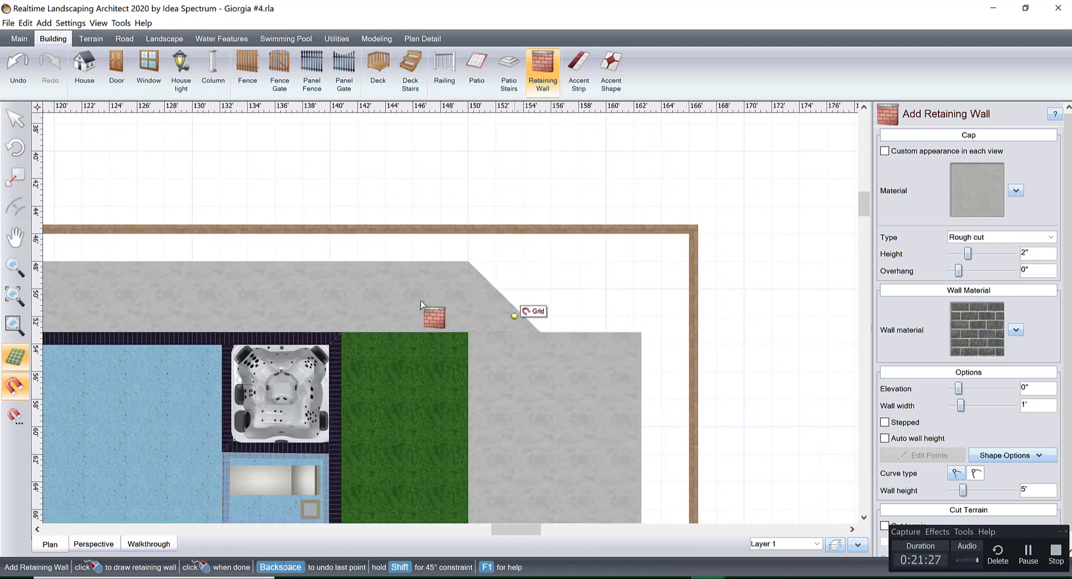
pyautogui.click(467, 235)
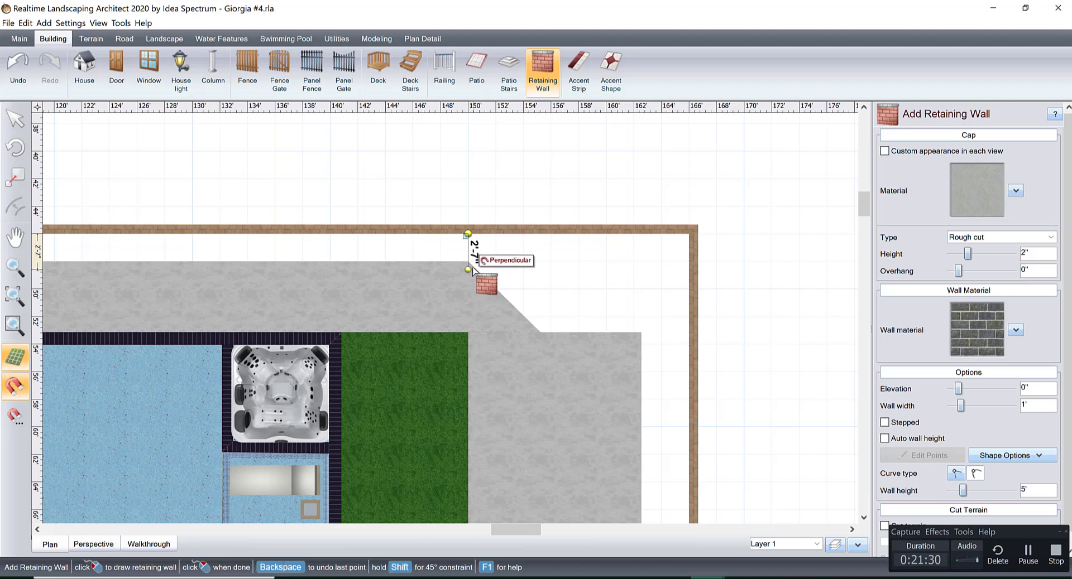
pyautogui.click(471, 265)
# Continue the retaining wall 56' along the patio's back edge and finish it 2'-1" back to the boundary wall.
pyautogui.moveTo(275, 275); pyautogui.dragTo(670, 284, button='middle')
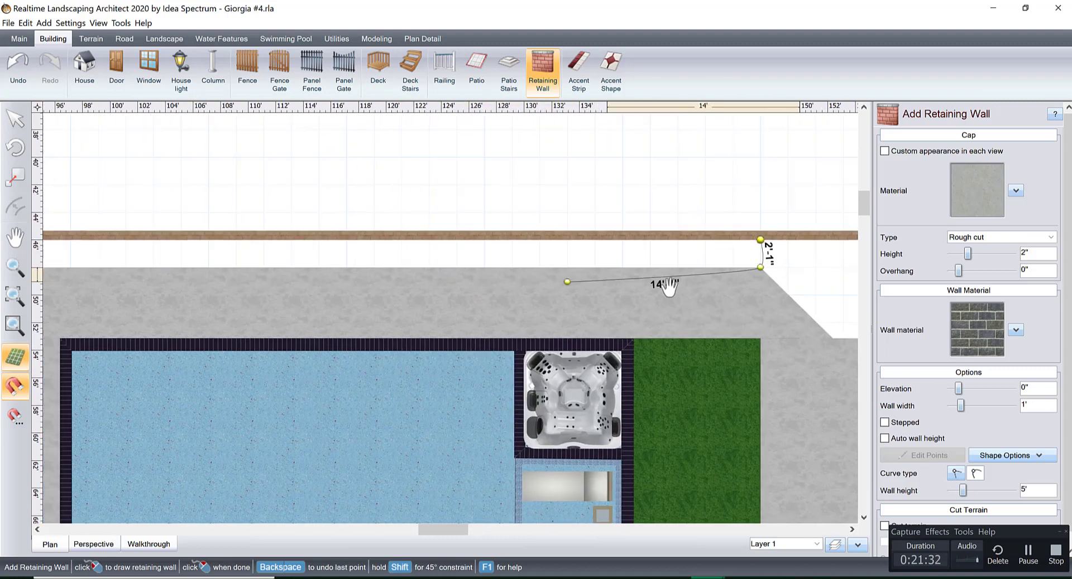
pyautogui.moveTo(322, 282); pyautogui.dragTo(640, 282, button='middle')
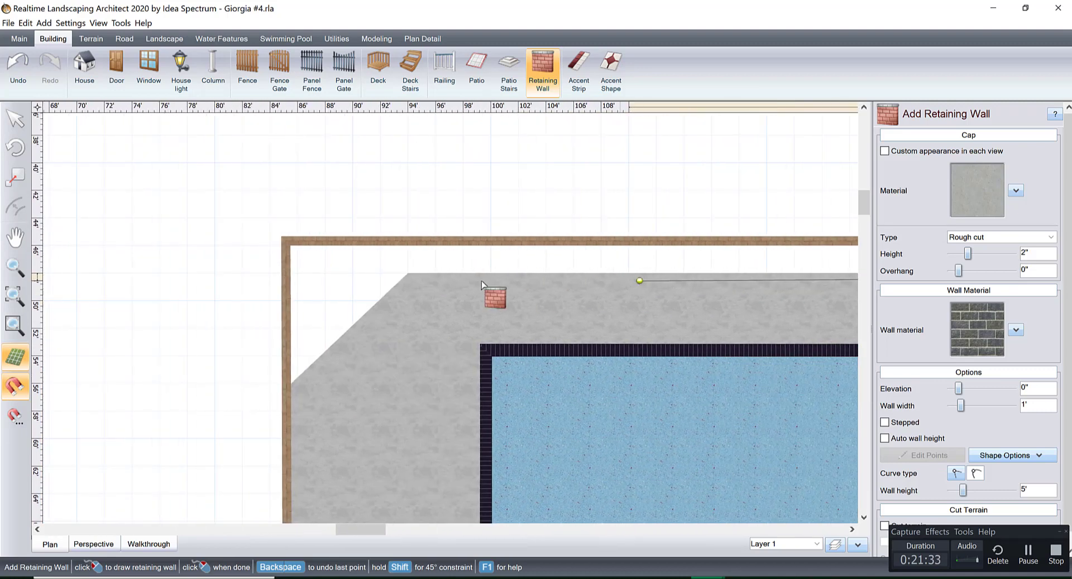
pyautogui.click(407, 273)
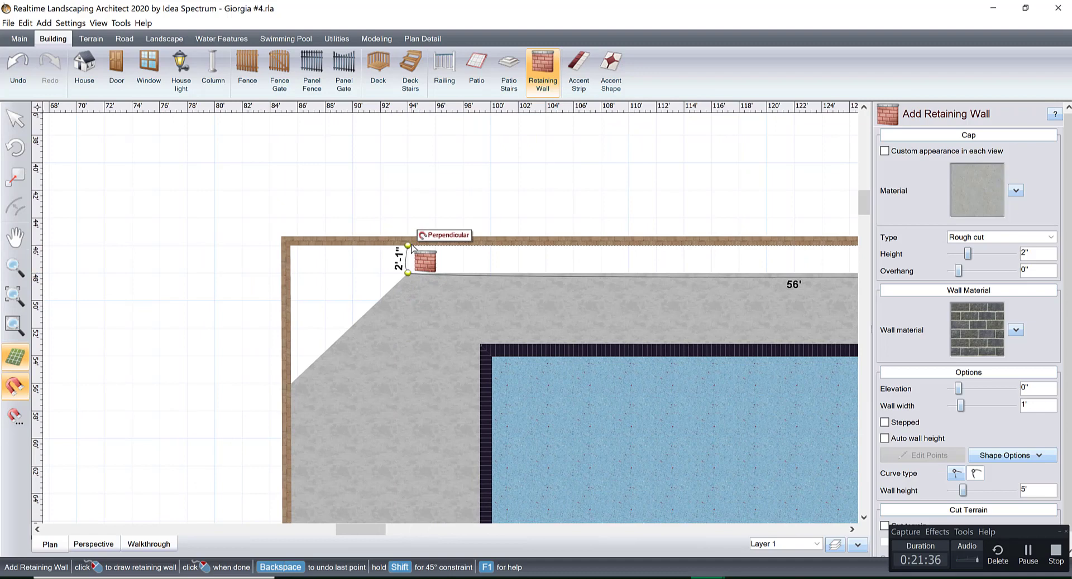
pyautogui.rightClick(411, 247)
pyautogui.moveTo(617, 280); pyautogui.dragTo(332, 284, button='middle')
pyautogui.scroll(-4, 342, 291)
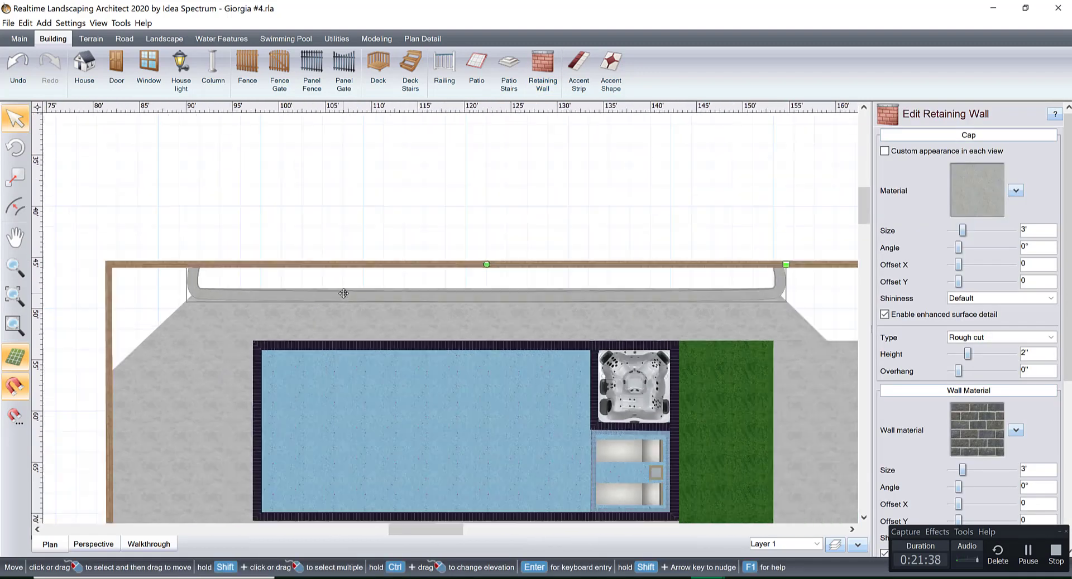
# Change all points of the new retaining wall to the straight curve type for square corners.
pyautogui.moveTo(549, 291); pyautogui.dragTo(418, 285, button='middle')
pyautogui.scroll(-2, 418, 286)
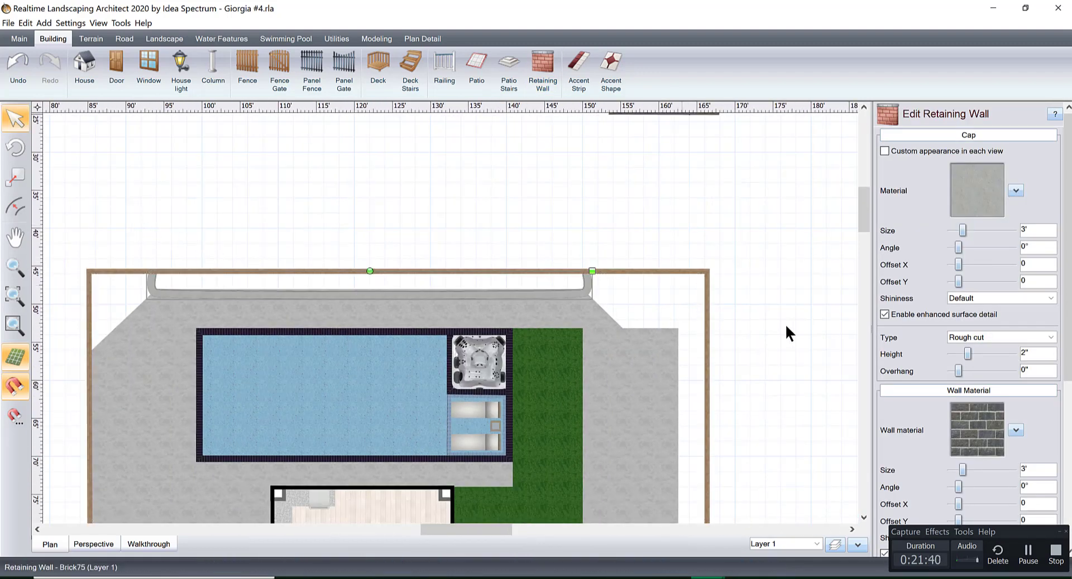
pyautogui.scroll(-5, 949, 391)
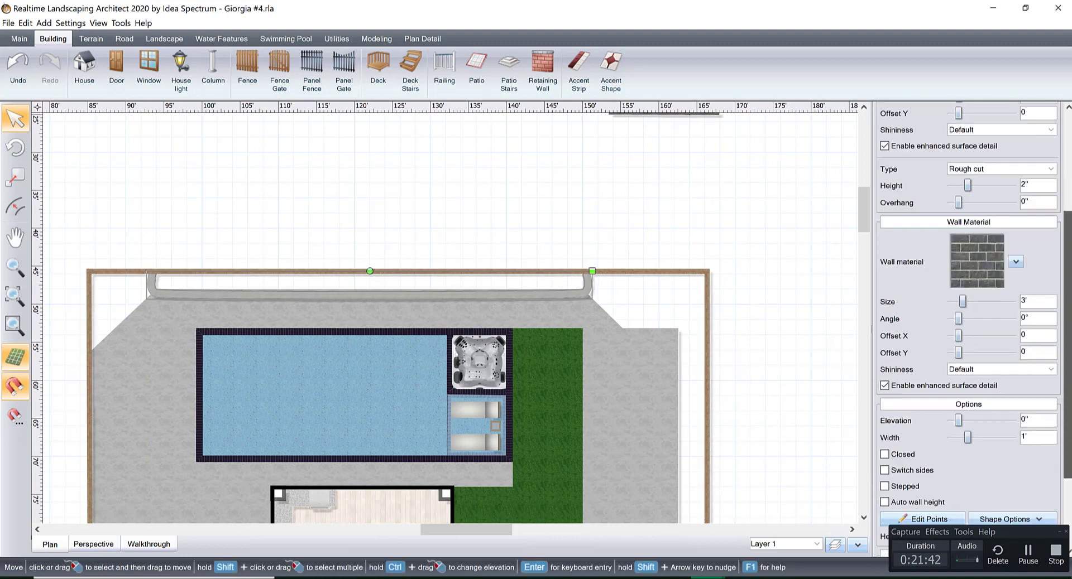
pyautogui.click(929, 412)
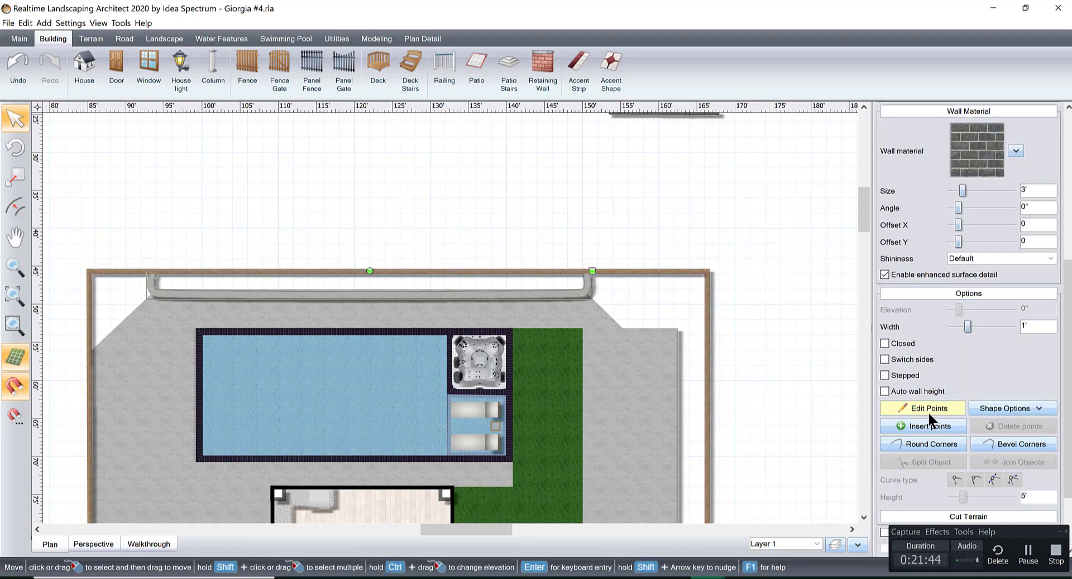
pyautogui.moveTo(98, 181); pyautogui.dragTo(229, 279)
pyautogui.moveTo(360, 300); pyautogui.dragTo(681, 335)
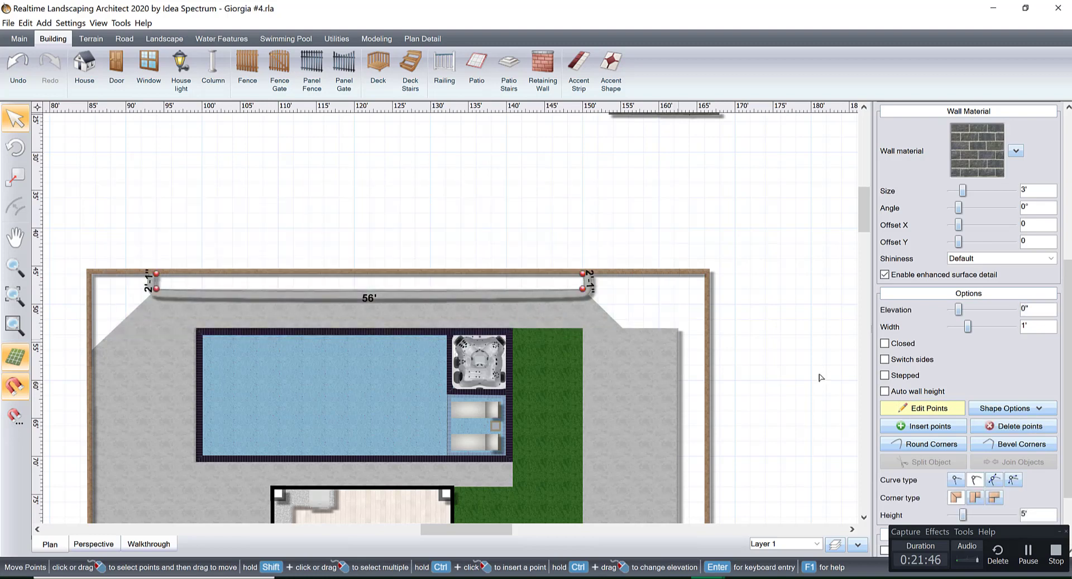
pyautogui.click(954, 478)
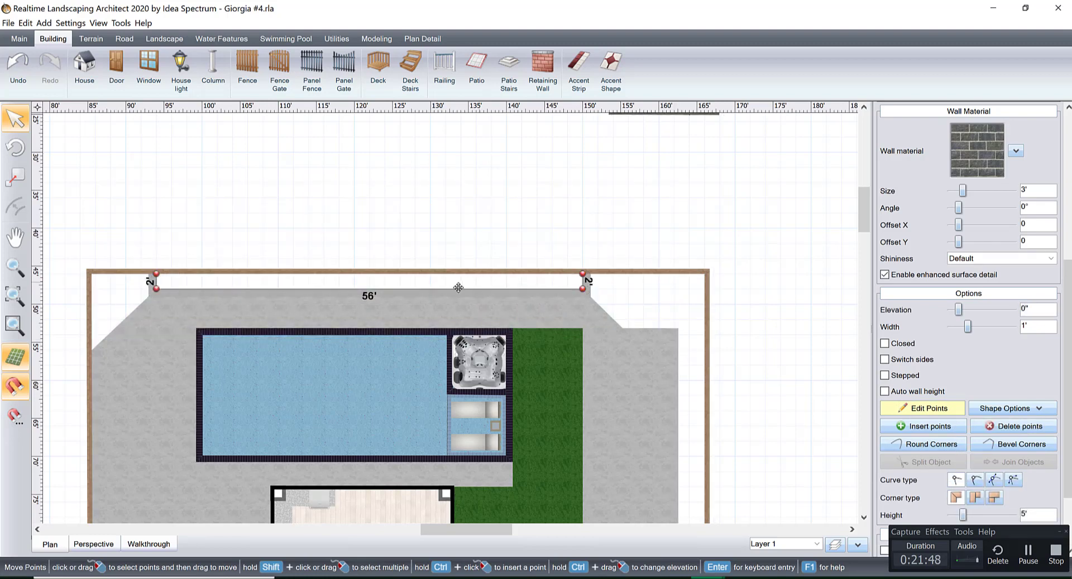
pyautogui.scroll(2, 459, 287)
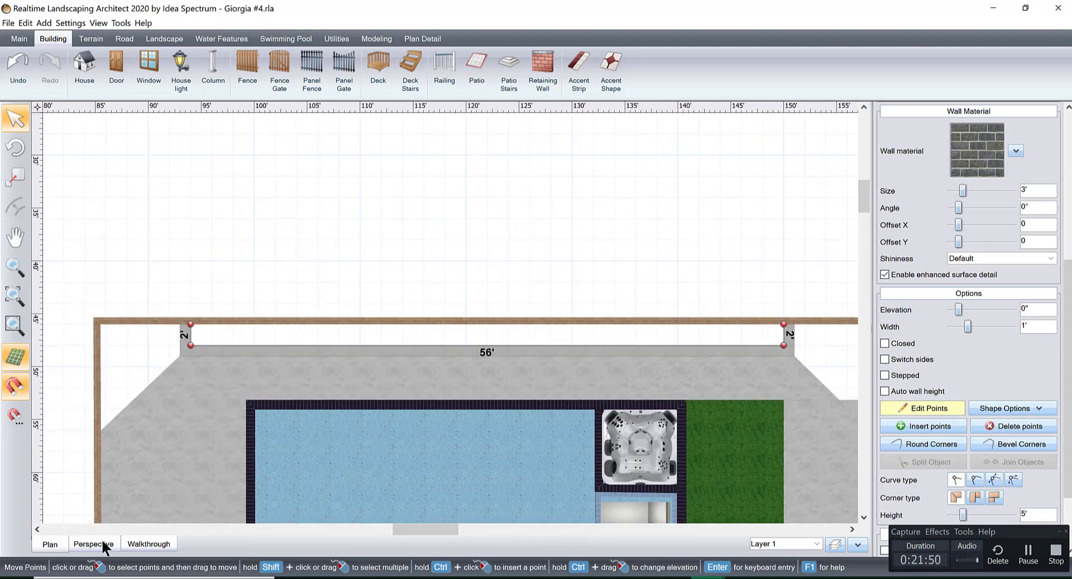
# Set the retaining wall's height to 1'-6" at all of its points.
pyautogui.click(92, 545)
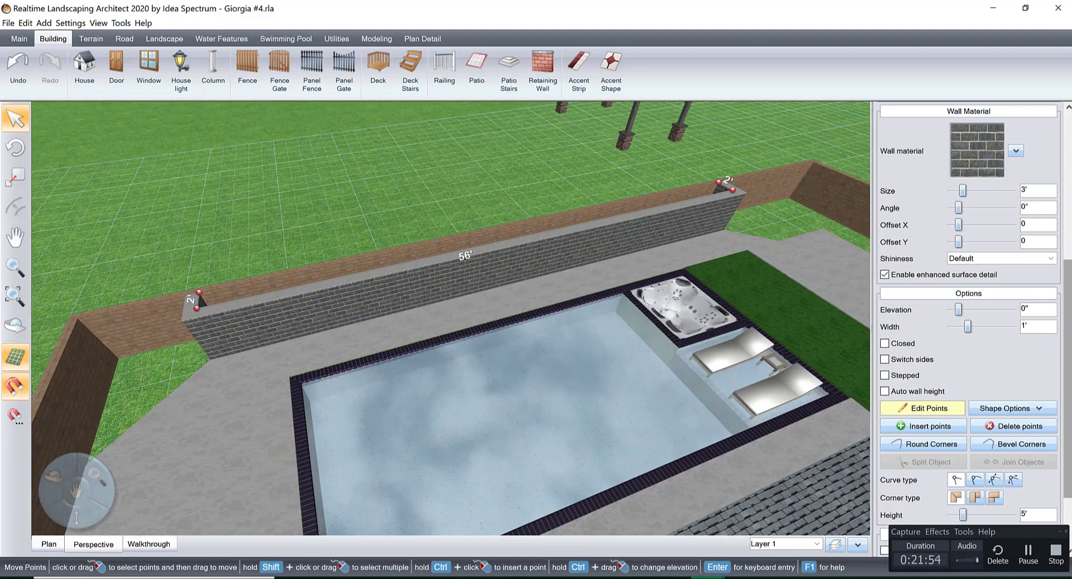
pyautogui.scroll(-3, 1023, 477)
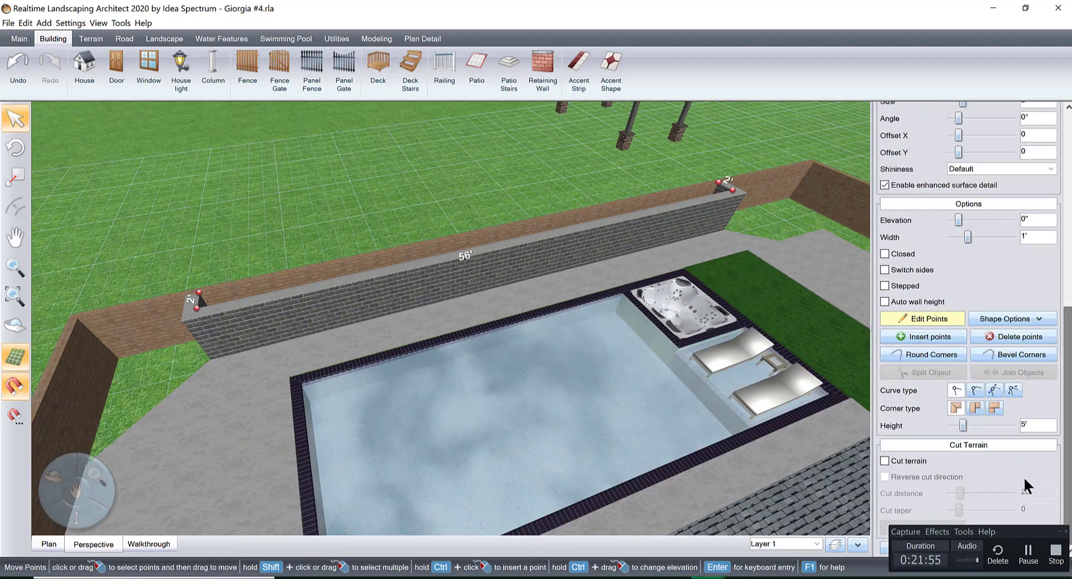
pyautogui.click(1030, 424)
pyautogui.write('2')
pyautogui.press('Return')
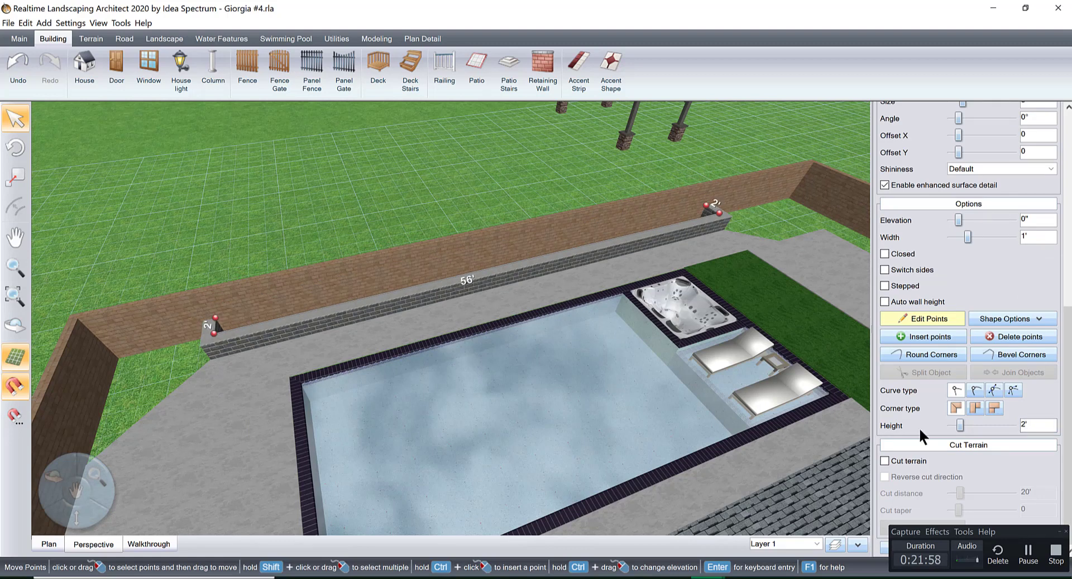
pyautogui.click(950, 425)
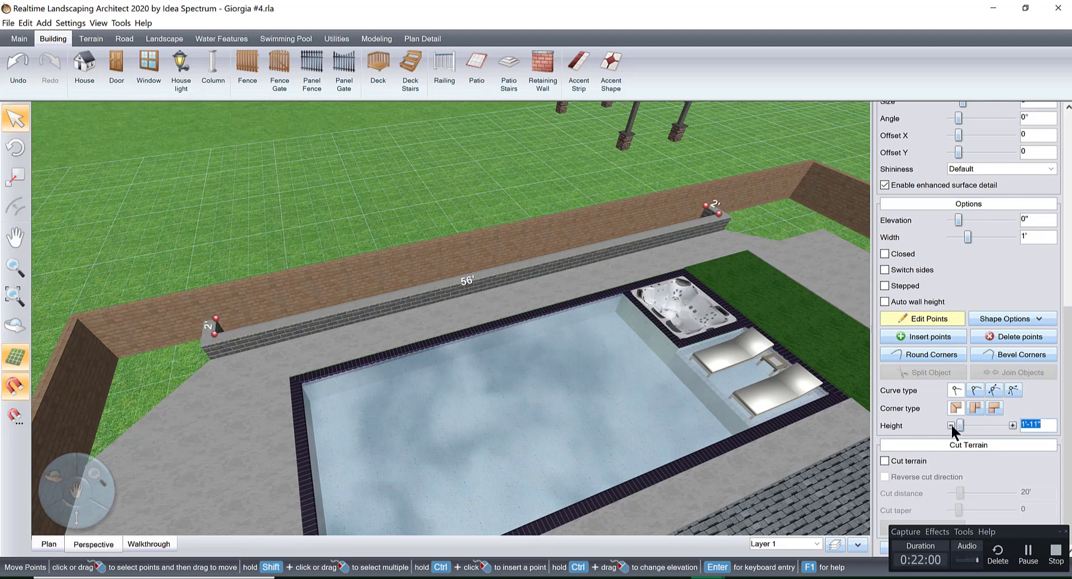
pyautogui.click(950, 425)
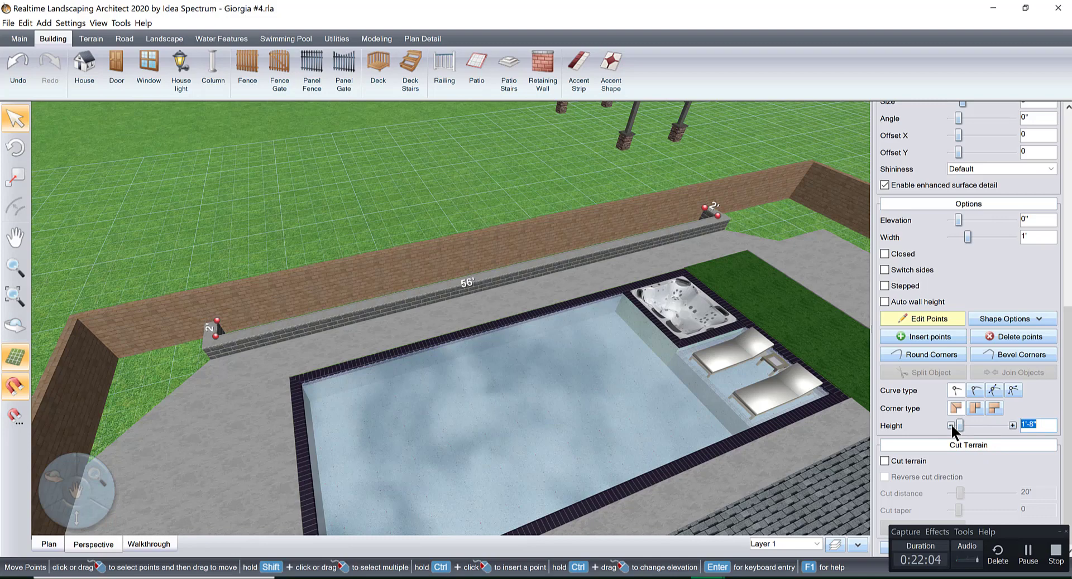
pyautogui.click(950, 425)
pyautogui.click(950, 424)
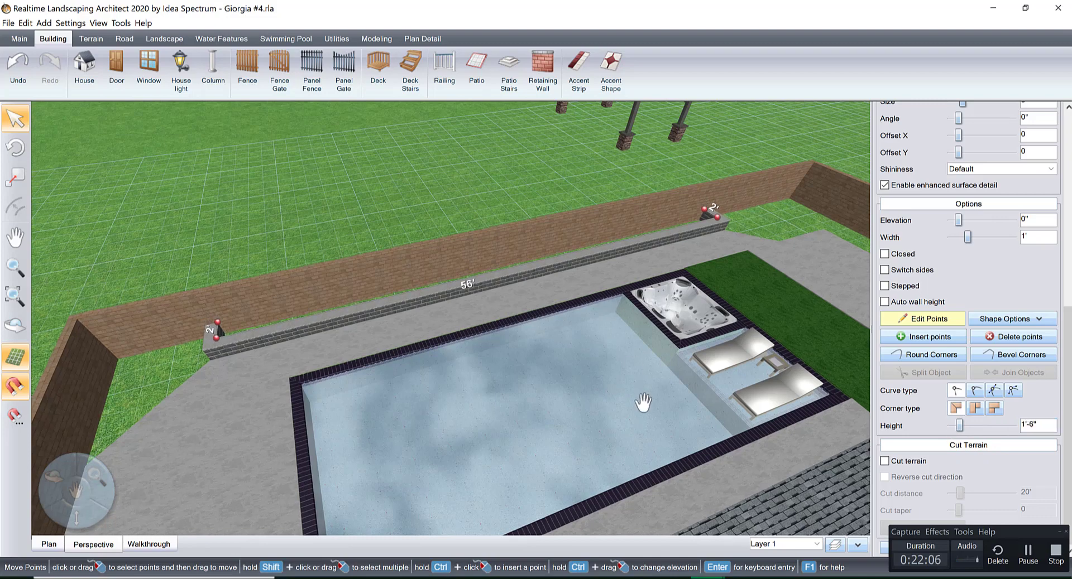
# Examine the low retaining wall in 3D against the boundary wall and pool, and end the editing of its points.
pyautogui.moveTo(643, 403)
pyautogui.mouseDown(button='middle')
pyautogui.moveTo(629, 371)
pyautogui.moveTo(640, 420)
pyautogui.mouseUp(button='middle')
pyautogui.scroll(3, 650, 430)
pyautogui.moveTo(580, 357); pyautogui.dragTo(443, 322, button='middle')
pyautogui.moveTo(639, 371); pyautogui.dragTo(654, 273, button='right')
pyautogui.scroll(-3, 664, 370)
pyautogui.click(639, 282)
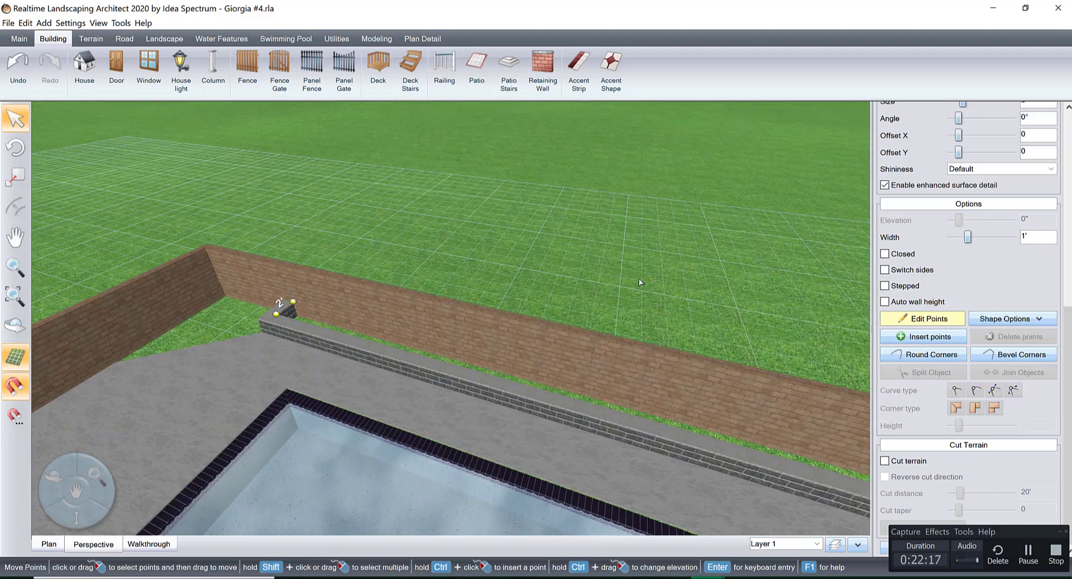
pyautogui.click(913, 321)
pyautogui.moveTo(557, 339); pyautogui.dragTo(597, 390, button='right')
# Draw a 56' by 2' patio in plan filling the space between the retaining wall and the back boundary wall.
pyautogui.click(50, 542)
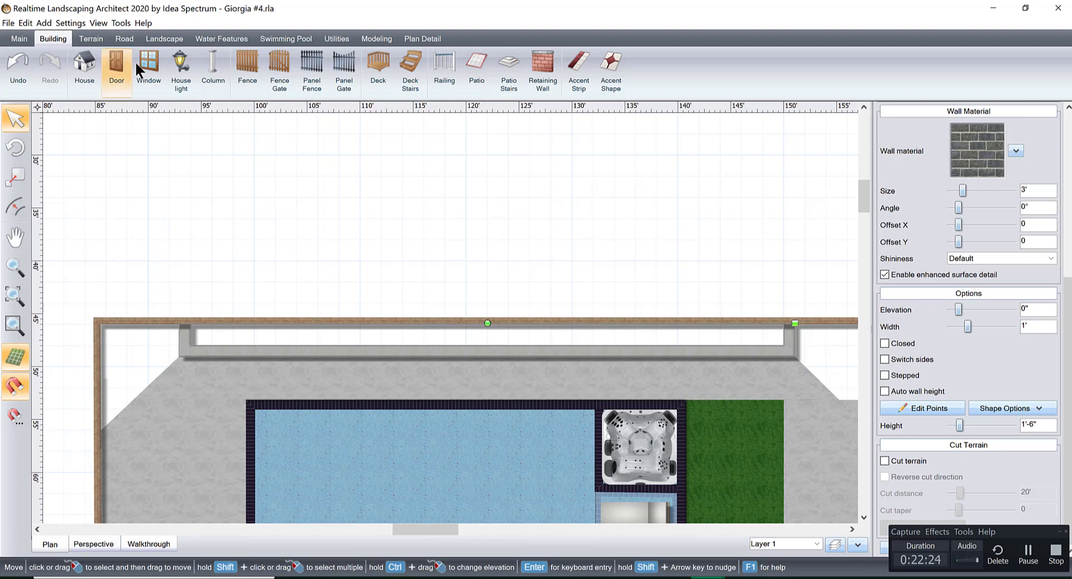
pyautogui.click(477, 61)
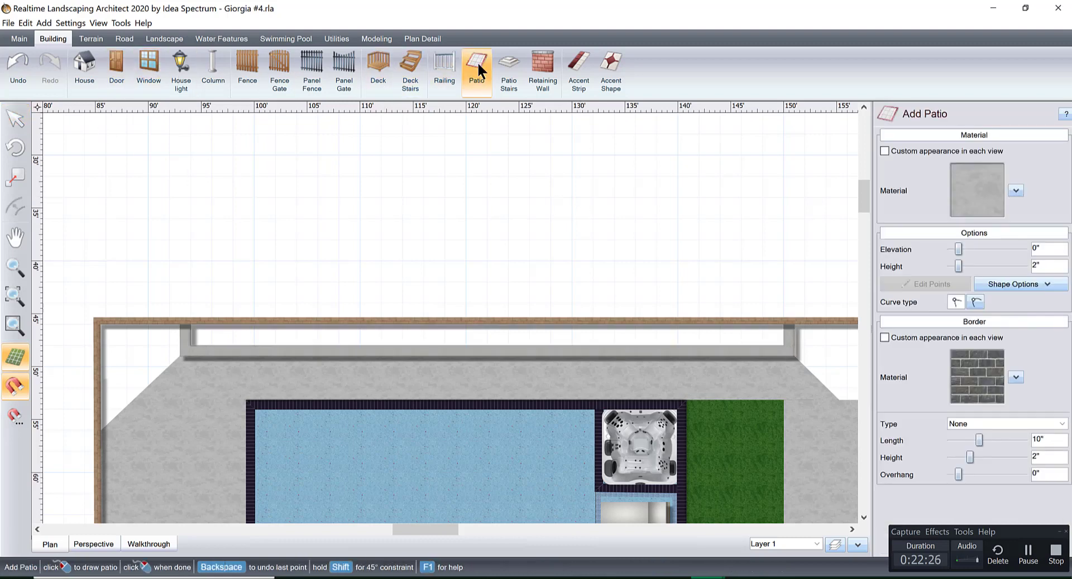
pyautogui.click(188, 323)
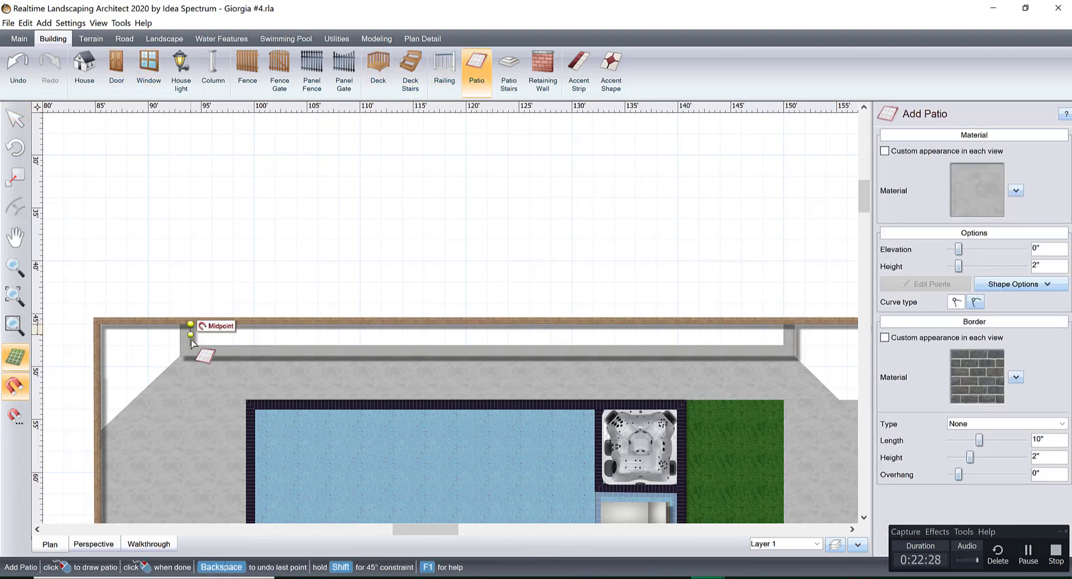
pyautogui.click(190, 346)
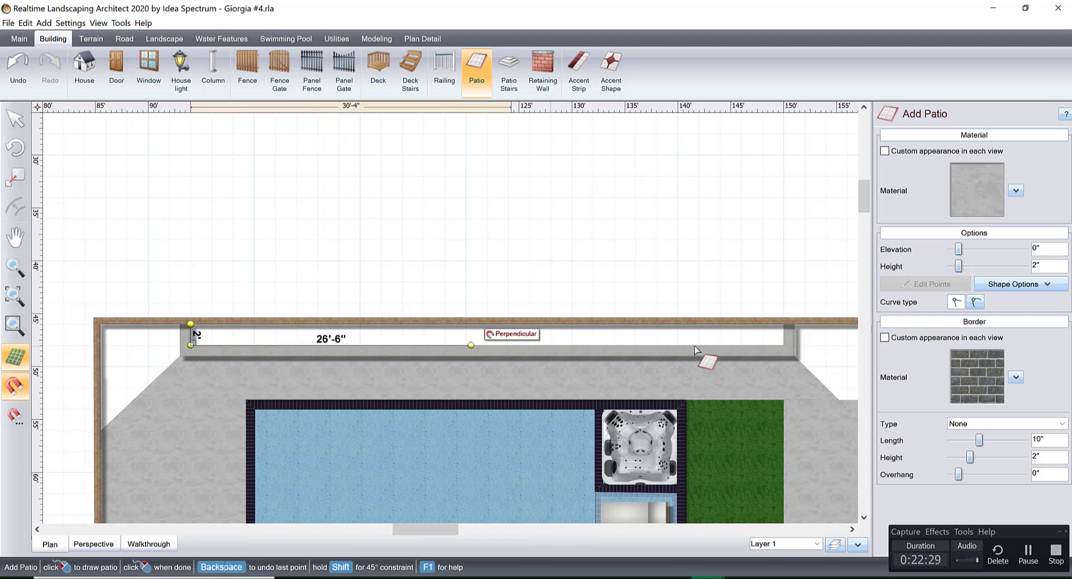
pyautogui.click(784, 346)
pyautogui.click(783, 323)
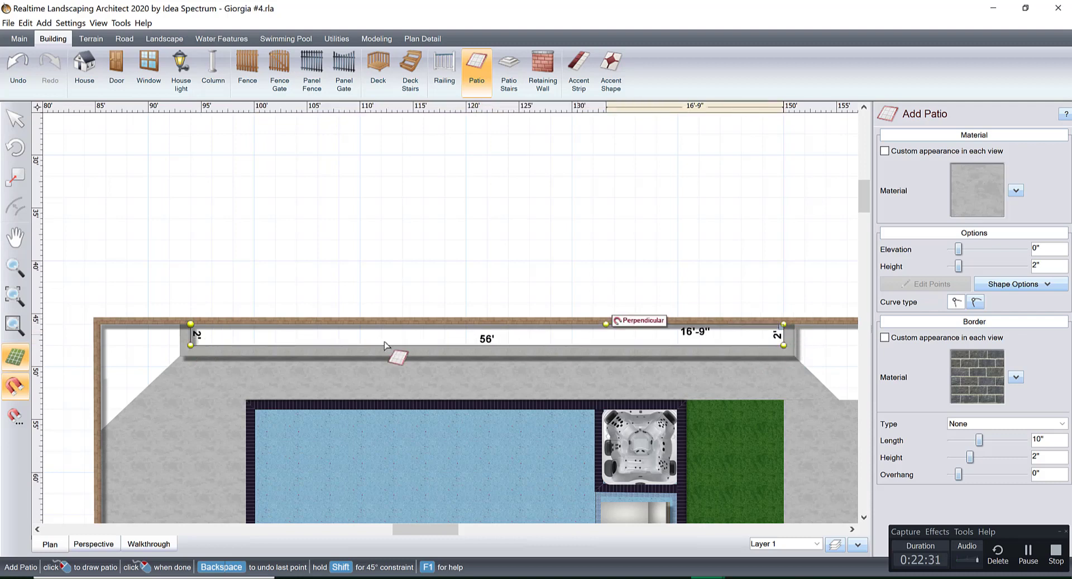
pyautogui.click(193, 325)
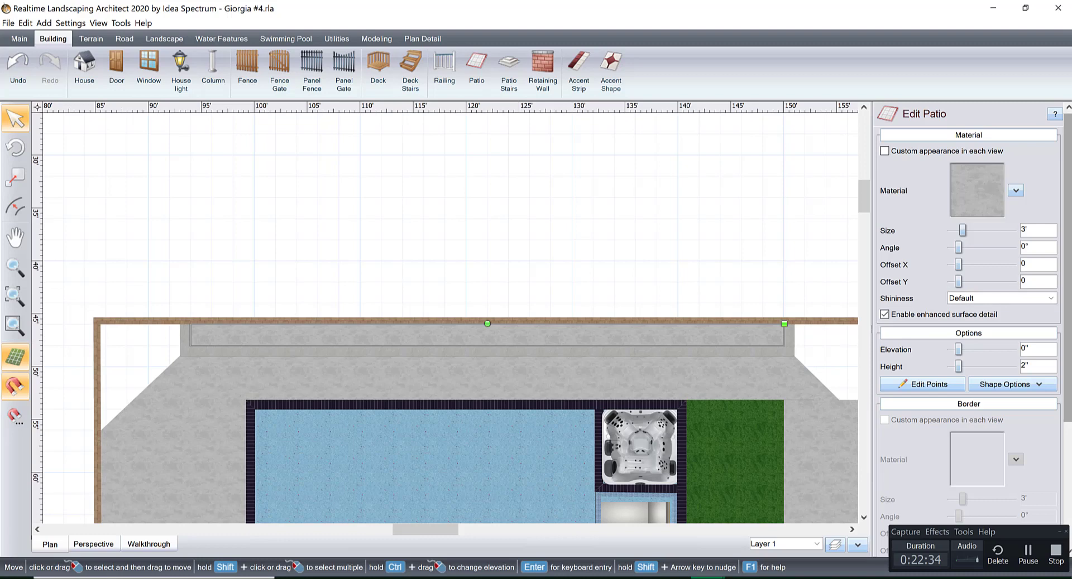
pyautogui.scroll(-3, 1062, 427)
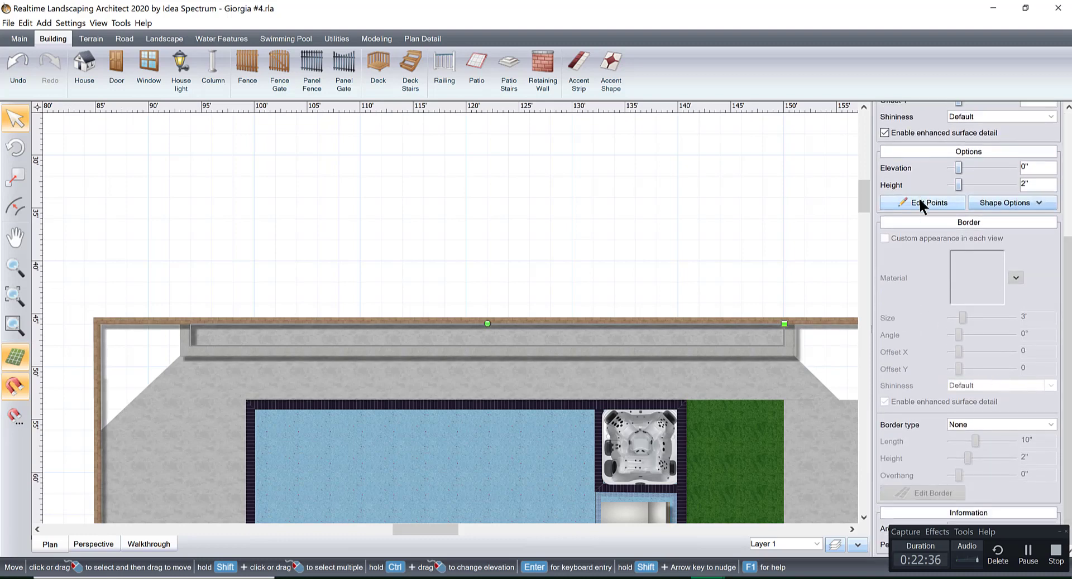
# Replace the concrete of the patio strip behind the low retaining wall with the dark brown mulch-like material from the favorites.
pyautogui.click(918, 201)
pyautogui.moveTo(100, 247); pyautogui.dragTo(820, 397)
pyautogui.click(921, 204)
pyautogui.scroll(4, 993, 234)
pyautogui.click(984, 184)
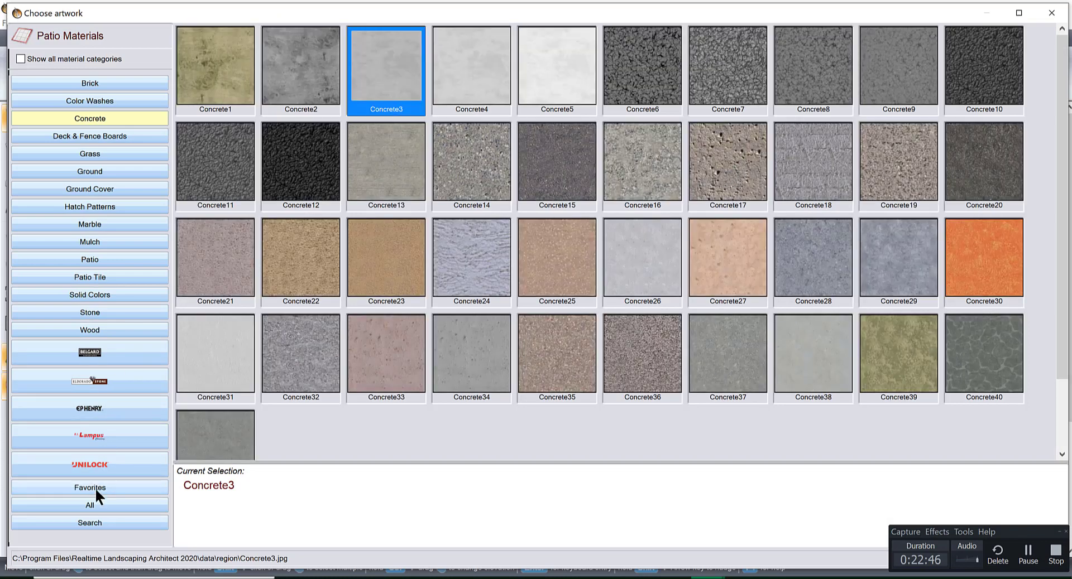
pyautogui.click(94, 488)
pyautogui.doubleClick(874, 71)
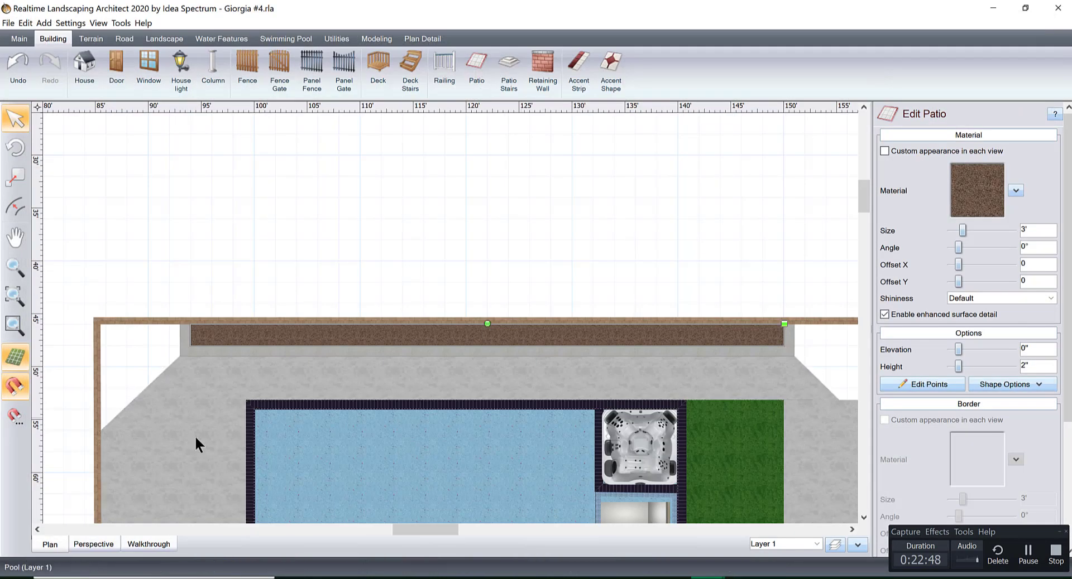
# Raise the brown patio strip inside the planter to an elevation of 1'-1".
pyautogui.scroll(5, 610, 438)
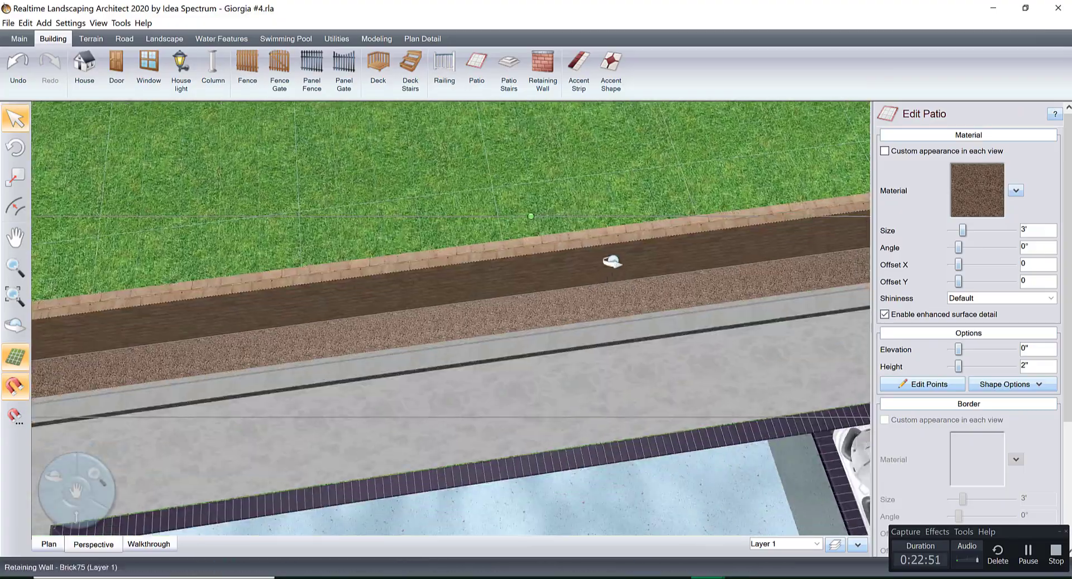
pyautogui.moveTo(612, 262); pyautogui.dragTo(692, 198, button='middle')
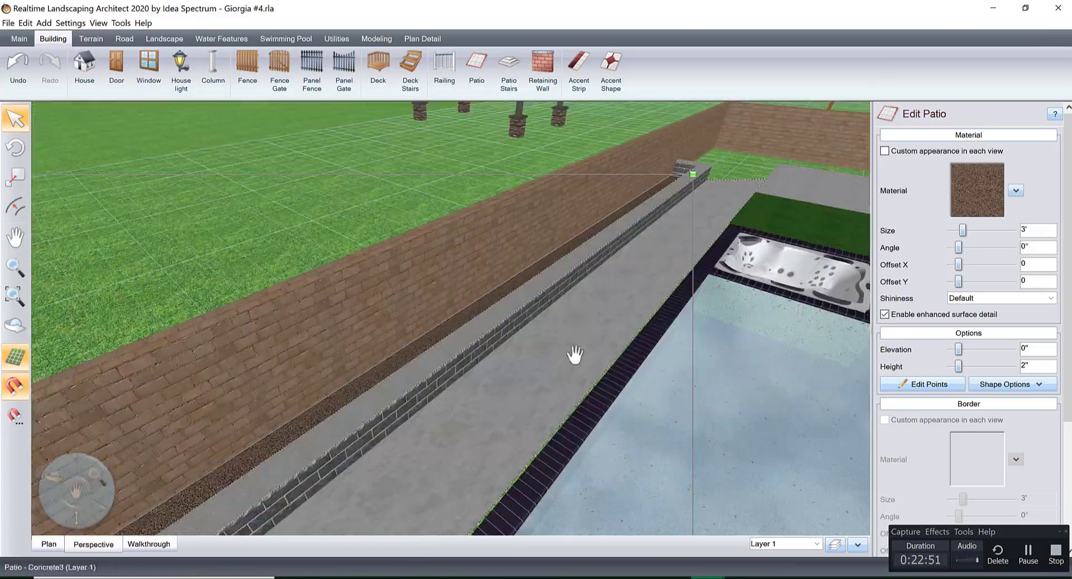
pyautogui.moveTo(574, 354); pyautogui.dragTo(680, 291, button='right')
pyautogui.scroll(4, 679, 292)
pyautogui.moveTo(720, 257); pyautogui.dragTo(531, 426, button='right')
pyautogui.scroll(-3, 484, 429)
pyautogui.scroll(3, 530, 426)
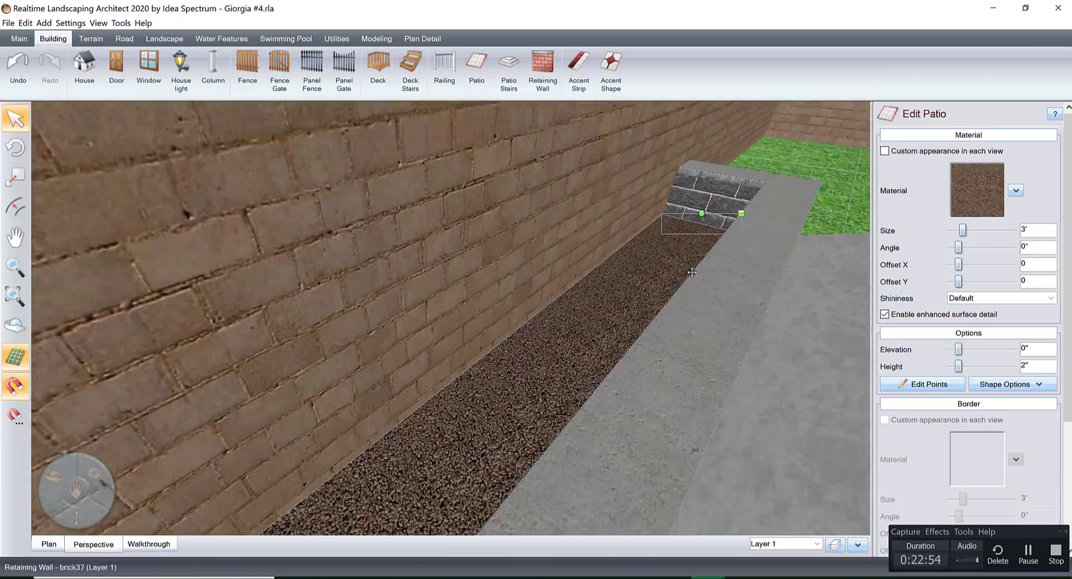
pyautogui.moveTo(630, 385); pyautogui.dragTo(581, 425, button='right')
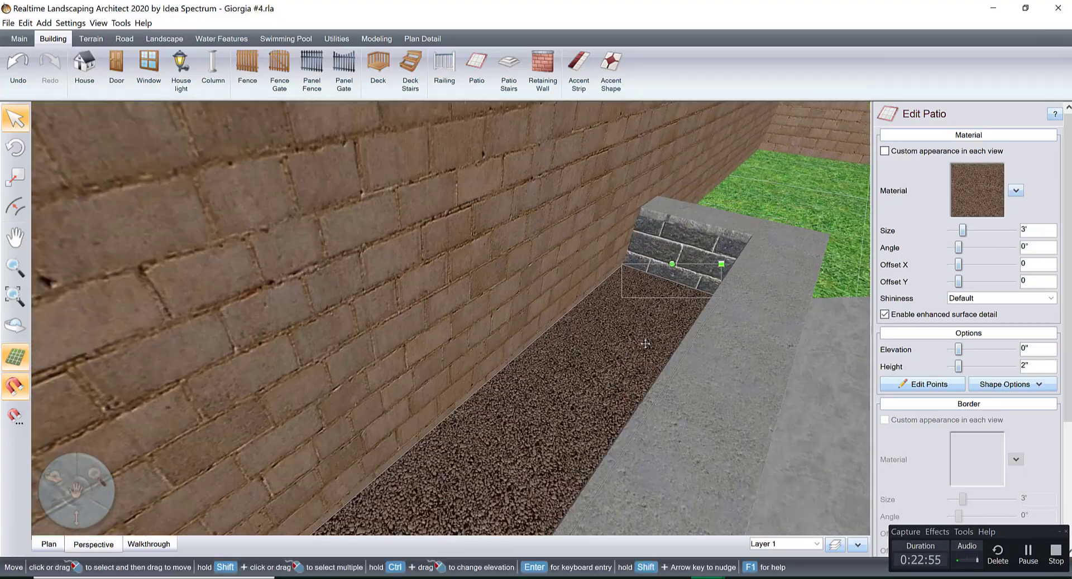
pyautogui.click(1012, 349)
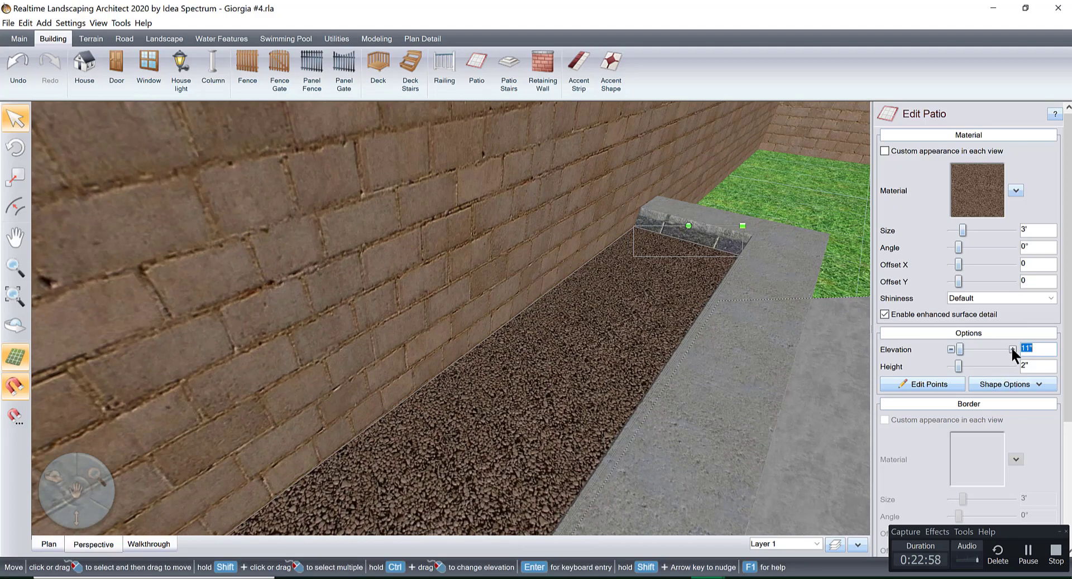
# Examine the raised planter bed in 3D along the back boundary wall and from above with the pool and house.
pyautogui.scroll(-5, 766, 352)
pyautogui.moveTo(692, 336); pyautogui.dragTo(657, 290, button='middle')
pyautogui.moveTo(658, 290); pyautogui.dragTo(698, 301, button='right')
pyautogui.moveTo(698, 301); pyautogui.dragTo(392, 275, button='middle')
pyautogui.moveTo(392, 275); pyautogui.dragTo(620, 462, button='right')
pyautogui.moveTo(529, 335); pyautogui.dragTo(537, 436, button='middle')
pyautogui.scroll(-3, 496, 359)
pyautogui.scroll(-5, 502, 404)
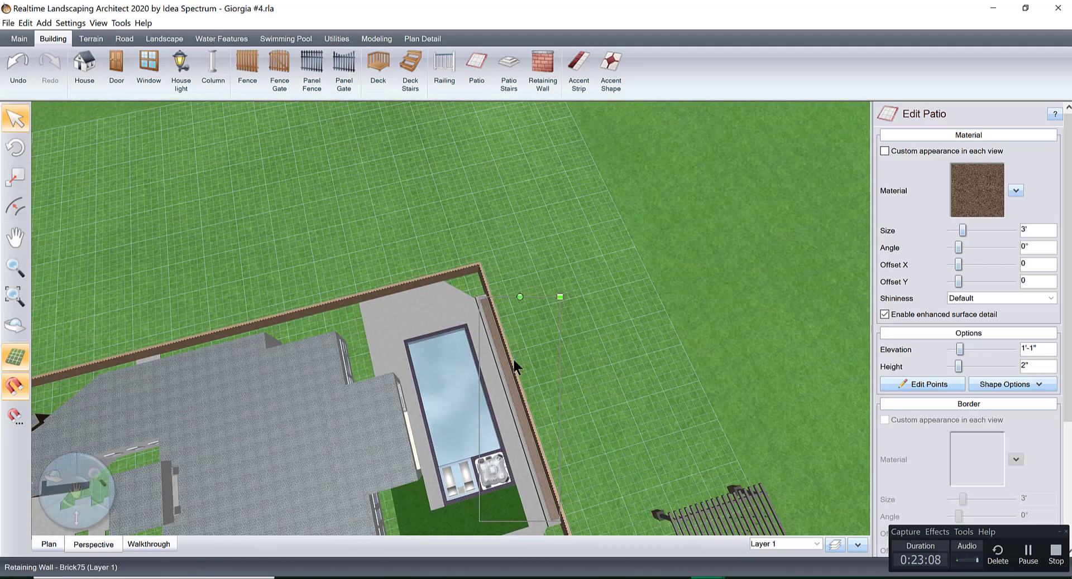
# Copy the low retaining wall, rotate the copy perpendicular to the original, and place it along the side boundary wall beside the pool.
pyautogui.click(495, 355)
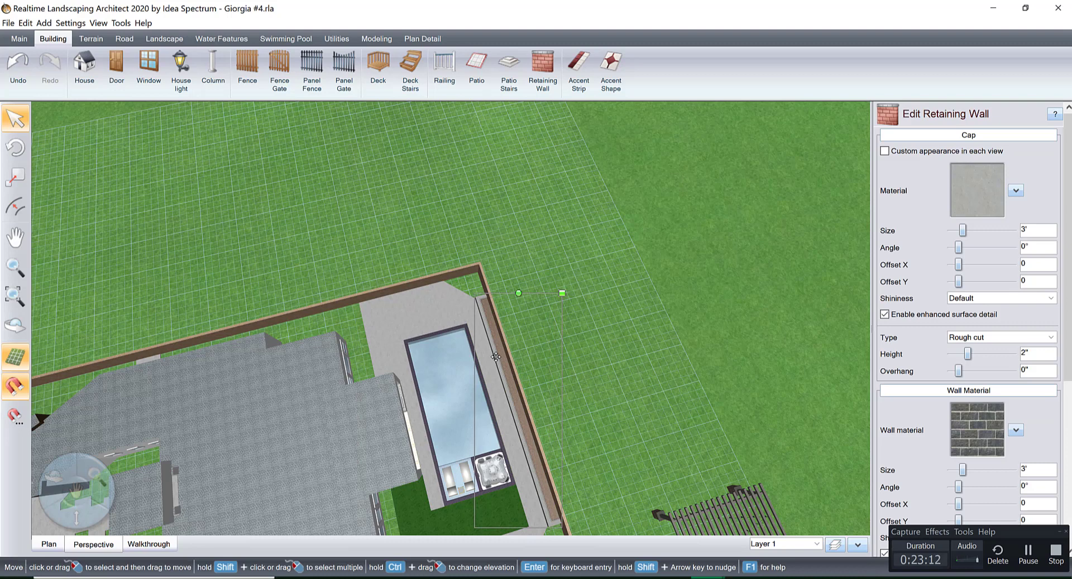
pyautogui.moveTo(495, 356); pyautogui.dragTo(426, 217)
pyautogui.moveTo(473, 171); pyautogui.dragTo(295, 201)
pyautogui.moveTo(277, 248); pyautogui.dragTo(279, 249)
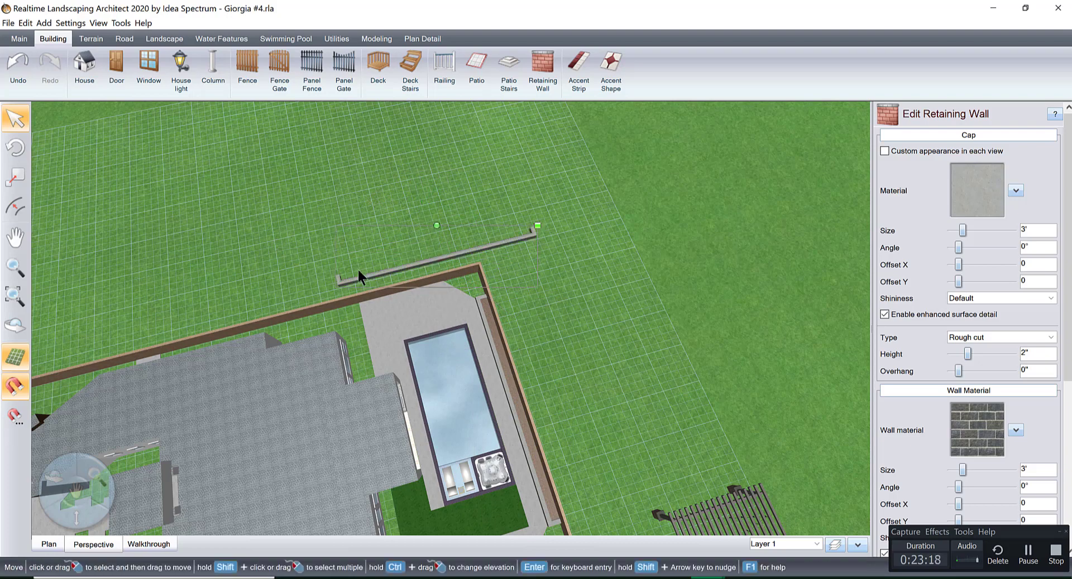
pyautogui.moveTo(420, 294); pyautogui.dragTo(421, 307, button='middle')
pyautogui.scroll(3, 421, 307)
pyautogui.moveTo(447, 275); pyautogui.dragTo(466, 359, button='middle')
pyautogui.moveTo(439, 295); pyautogui.dragTo(486, 343)
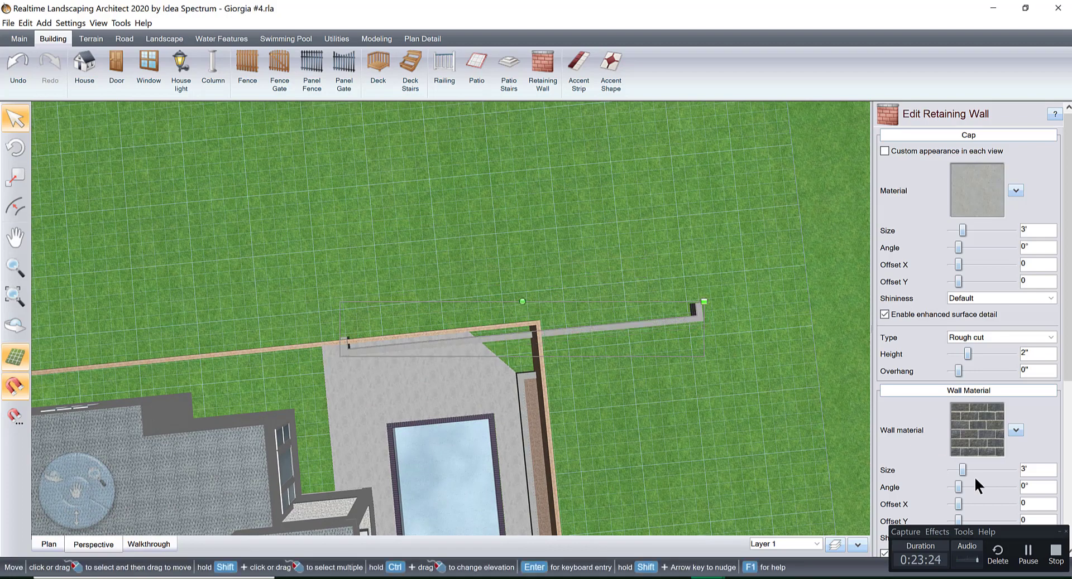
# Shorten the copied retaining wall's long side to 22' by moving the two points at its far end in plan.
pyautogui.scroll(-5, 979, 491)
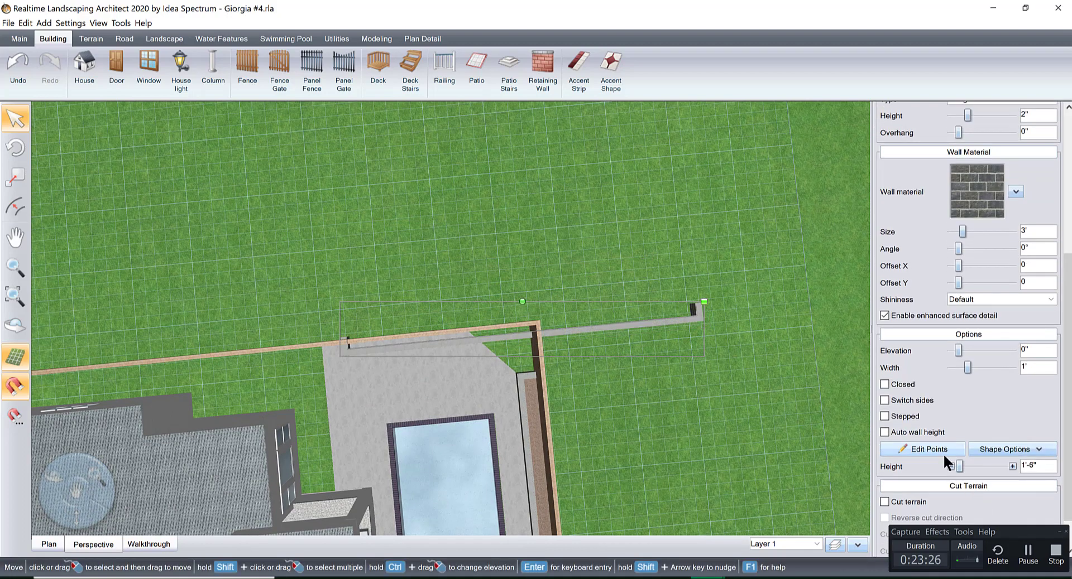
pyautogui.click(931, 449)
pyautogui.click(49, 544)
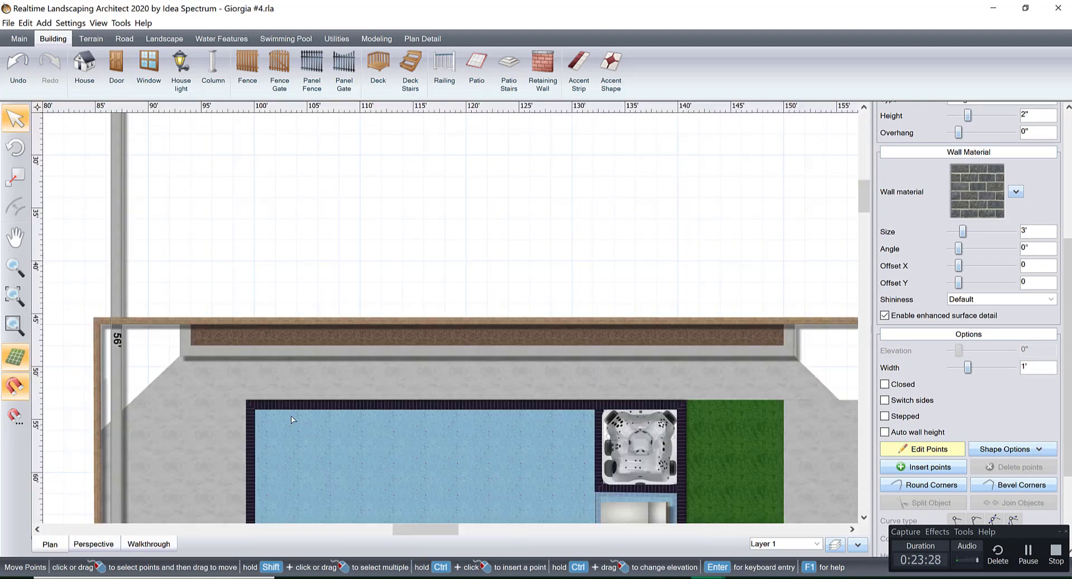
pyautogui.scroll(-3, 286, 316)
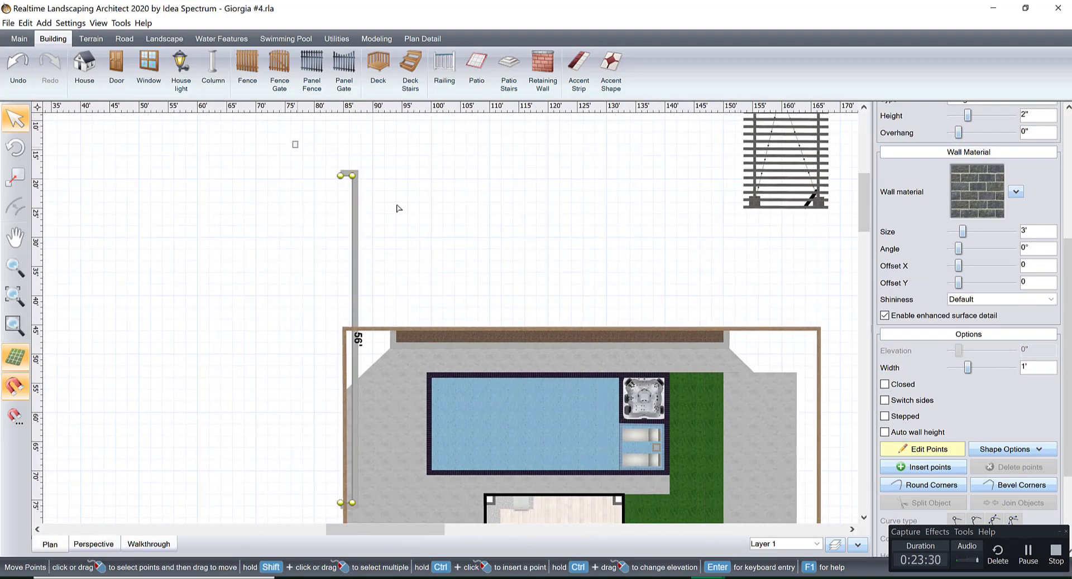
pyautogui.moveTo(398, 208); pyautogui.dragTo(448, 234)
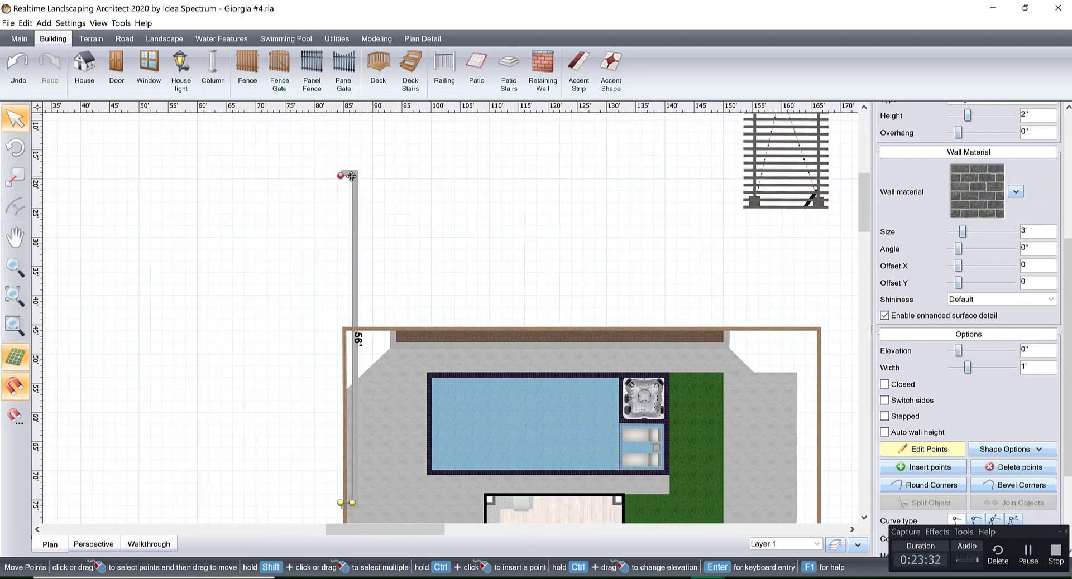
pyautogui.moveTo(351, 176); pyautogui.dragTo(353, 378)
pyautogui.scroll(2, 400, 357)
pyautogui.moveTo(400, 357); pyautogui.dragTo(413, 227, button='middle')
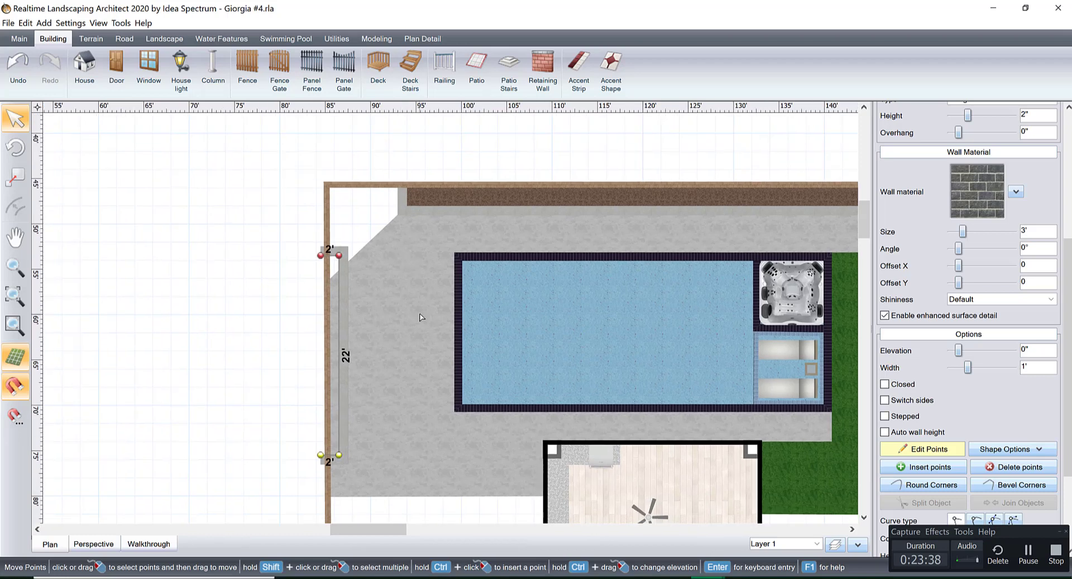
# Lengthen the side retaining wall to 25'-3" by moving its end near the house toward the patio's edge.
pyautogui.moveTo(421, 318); pyautogui.dragTo(441, 249, button='middle')
pyautogui.scroll(2, 431, 307)
pyautogui.moveTo(423, 311); pyautogui.dragTo(441, 256, button='middle')
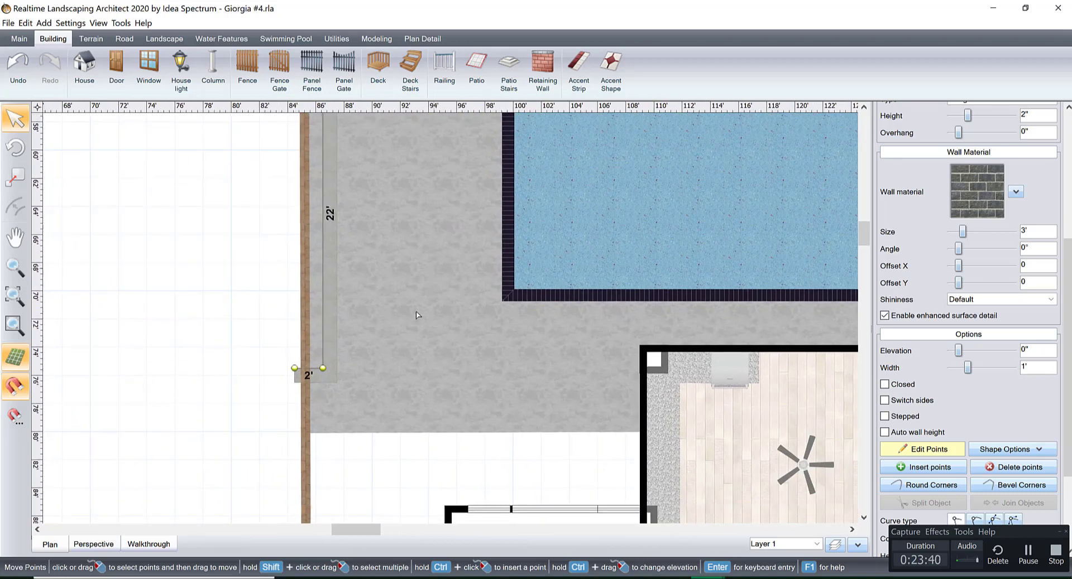
pyautogui.click(308, 369)
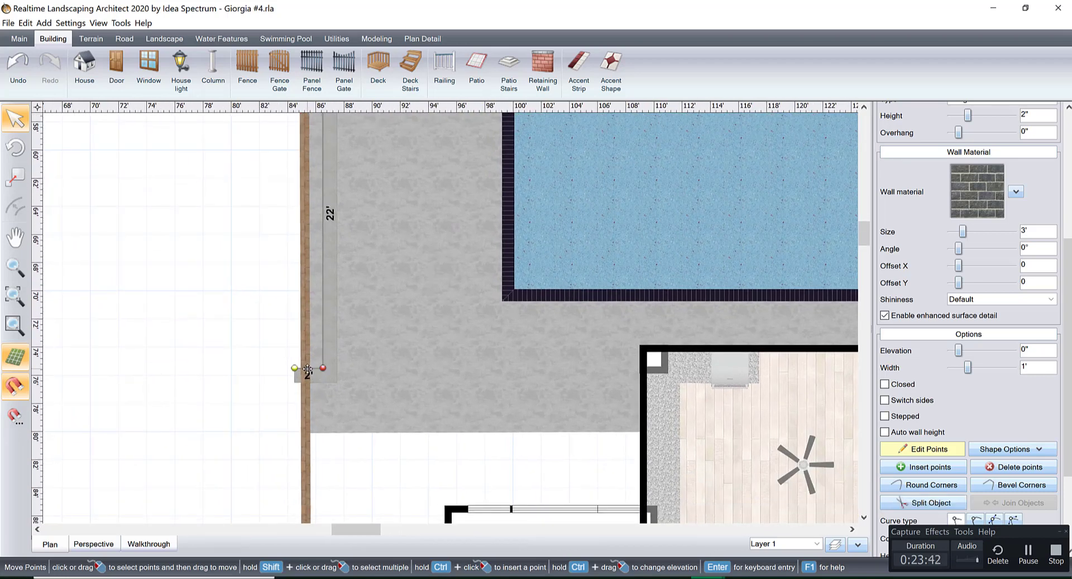
pyautogui.keyDown('shift'); pyautogui.click(321, 370); pyautogui.keyUp('shift')
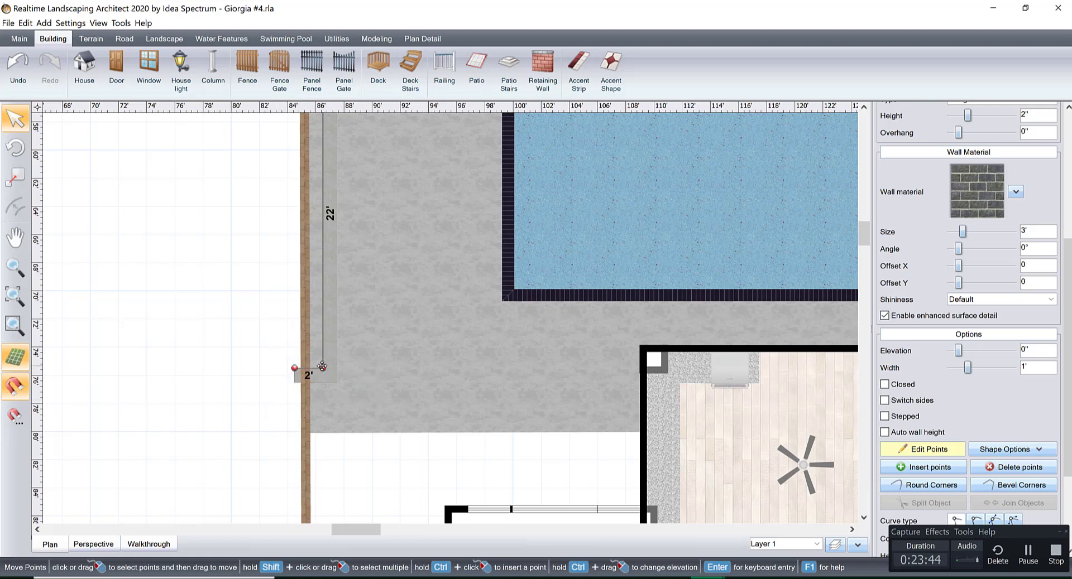
pyautogui.moveTo(327, 387); pyautogui.dragTo(327, 410)
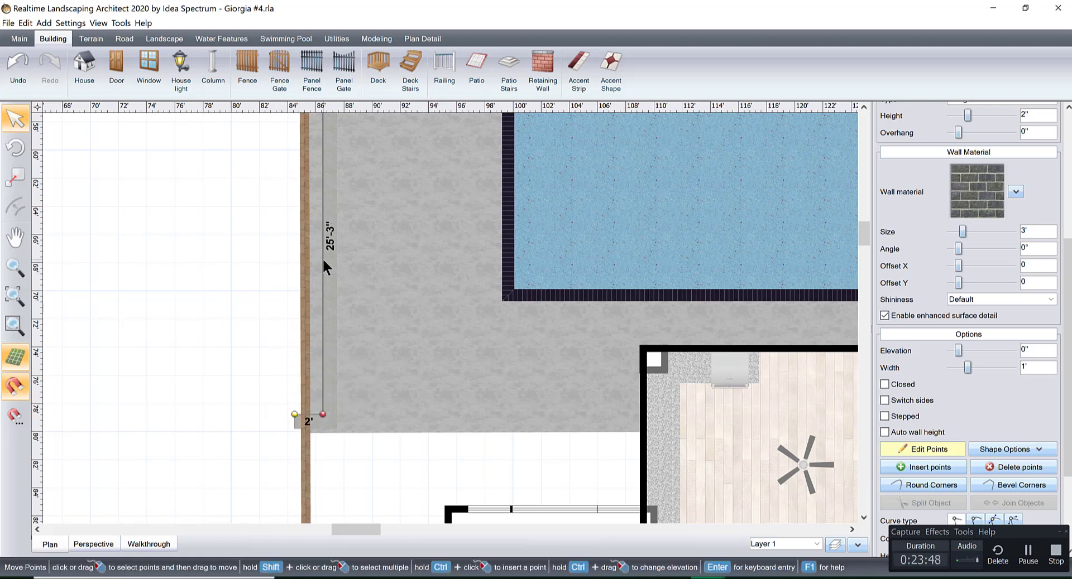
# Make the side retaining wall's planter 5'-2" deep, finish editing its points, and shift the wall slightly toward the pool.
pyautogui.moveTo(323, 261); pyautogui.dragTo(390, 257)
pyautogui.scroll(3, 416, 398)
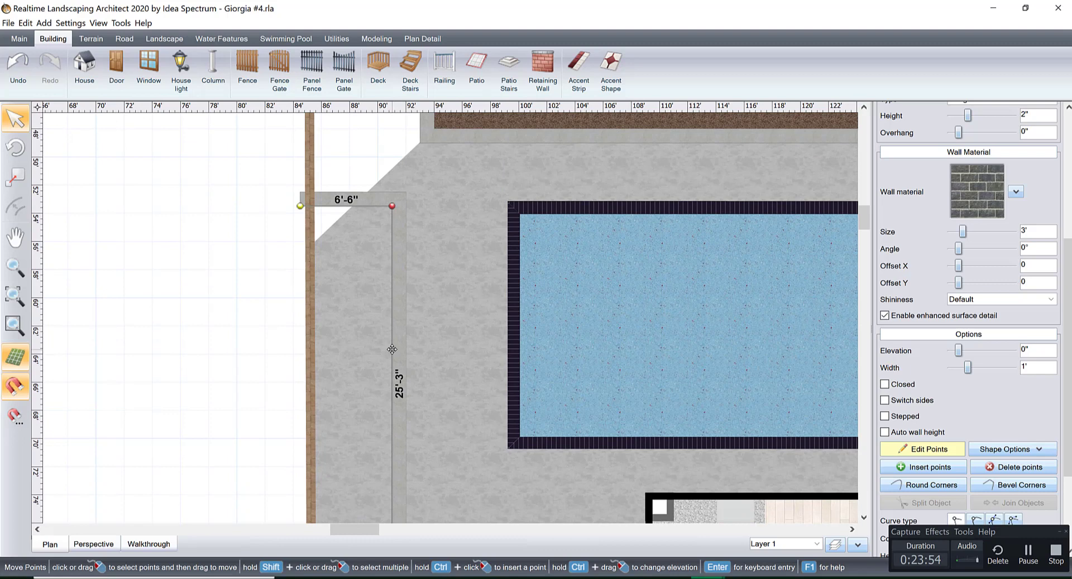
pyautogui.moveTo(392, 349); pyautogui.dragTo(374, 349)
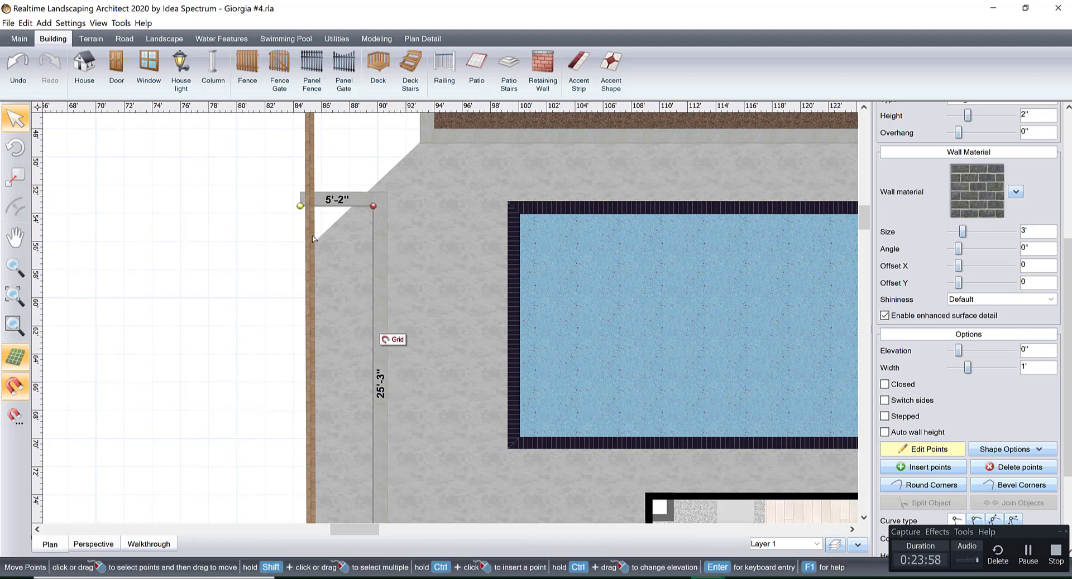
pyautogui.click(373, 207)
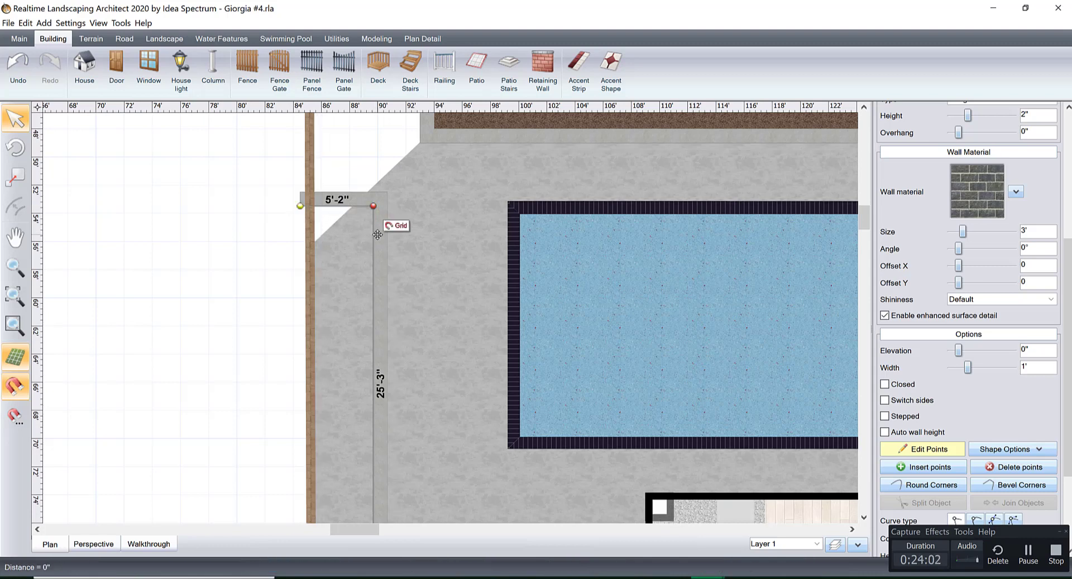
pyautogui.click(342, 216)
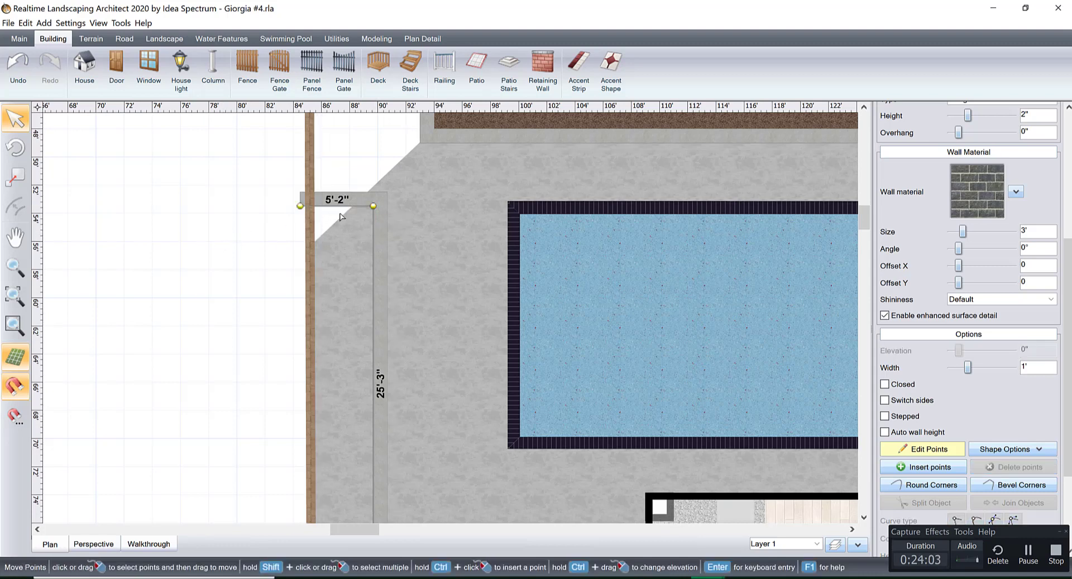
pyautogui.click(908, 445)
pyautogui.moveTo(330, 200); pyautogui.dragTo(339, 200)
pyautogui.scroll(-1, 415, 196)
pyautogui.scroll(-3, 410, 284)
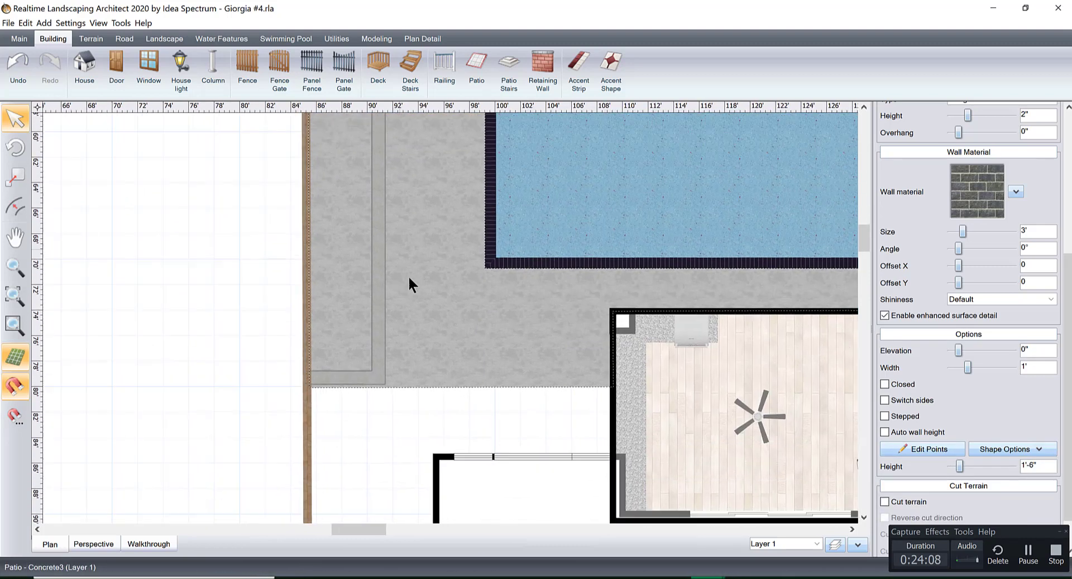
# Check the side retaining wall in 3D and slide it slightly along the boundary, away from the back corner.
pyautogui.click(94, 545)
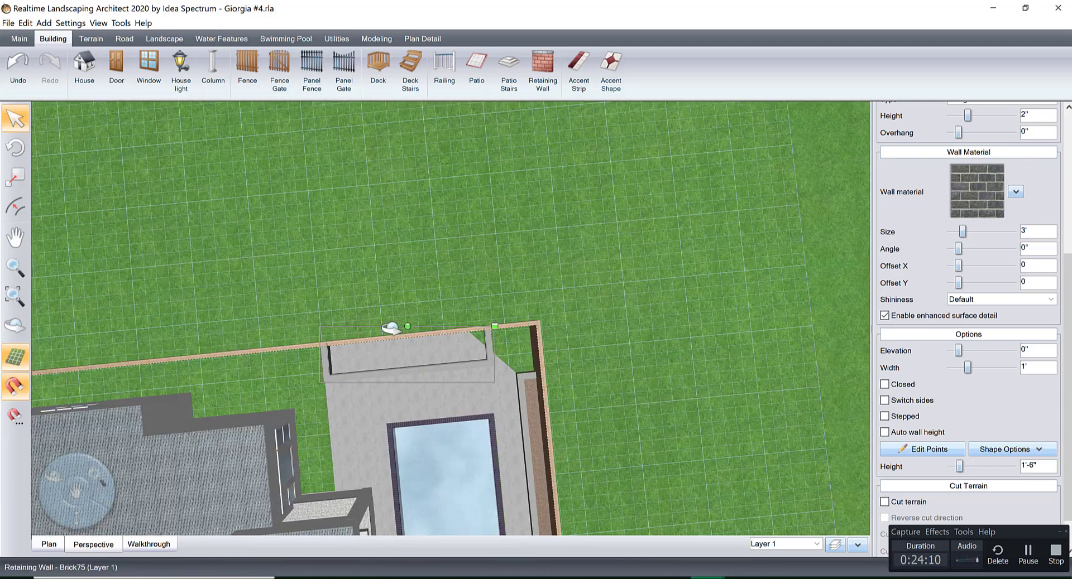
pyautogui.scroll(2, 480, 429)
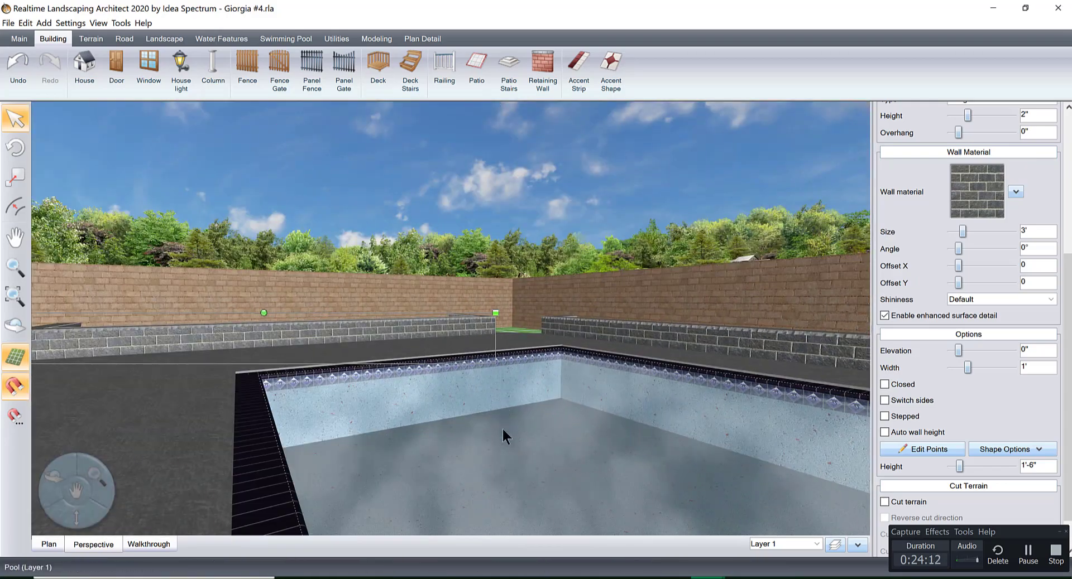
pyautogui.moveTo(502, 431); pyautogui.dragTo(502, 475, button='middle')
pyautogui.moveTo(502, 474); pyautogui.dragTo(593, 387, button='right')
pyautogui.moveTo(594, 387); pyautogui.dragTo(579, 437, button='middle')
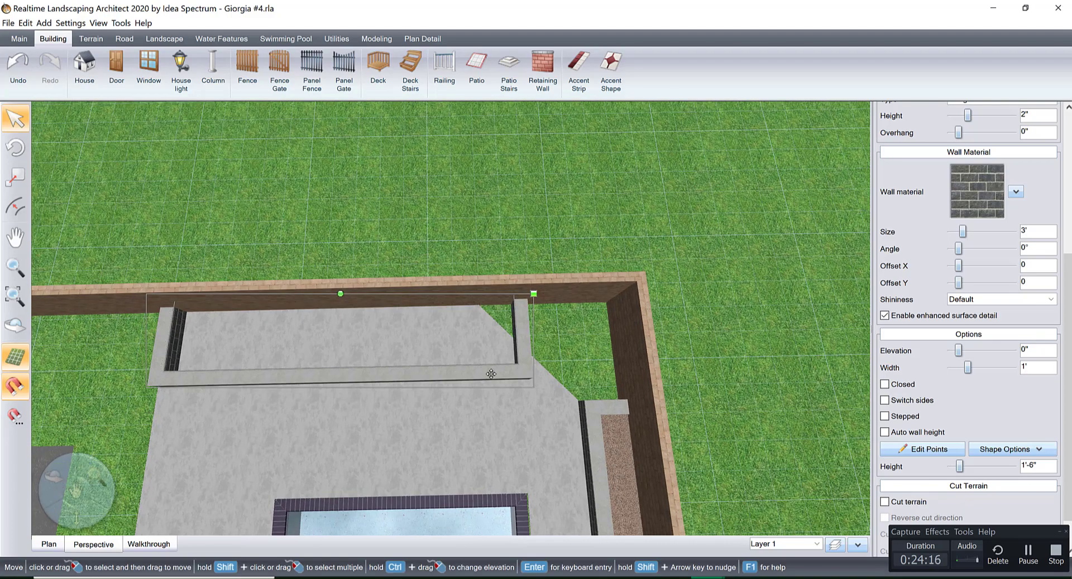
pyautogui.moveTo(490, 374); pyautogui.dragTo(458, 376)
pyautogui.moveTo(457, 378); pyautogui.dragTo(390, 372, button='middle')
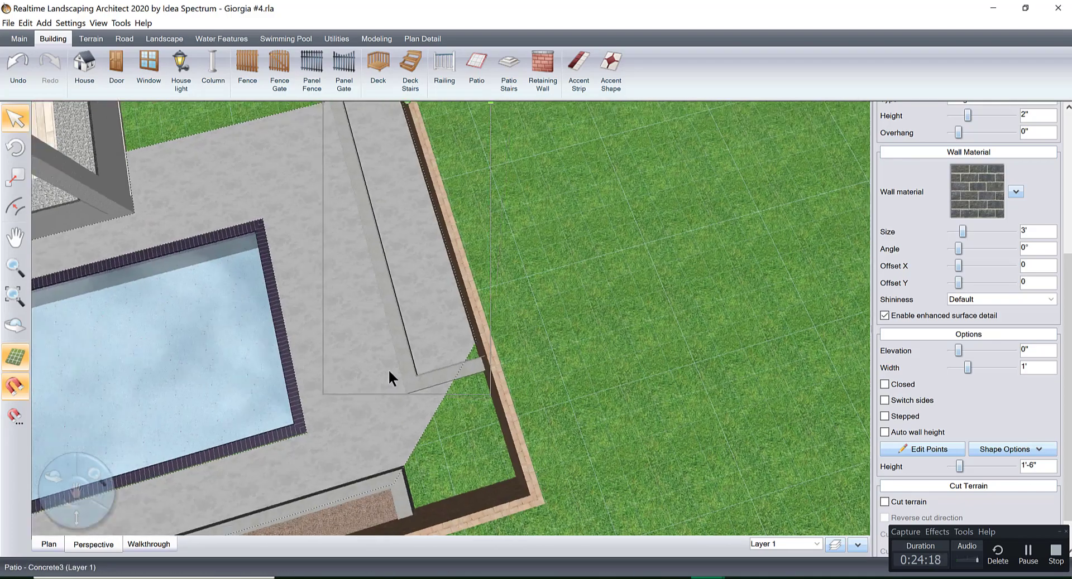
pyautogui.moveTo(412, 298); pyautogui.dragTo(435, 394, button='right')
pyautogui.moveTo(435, 394); pyautogui.dragTo(410, 370, button='middle')
pyautogui.moveTo(433, 381); pyautogui.dragTo(491, 378, button='right')
# Shorten the side retaining wall's long side to 23'-3" in plan by moving its house-side end points, and finish editing its points.
pyautogui.click(49, 544)
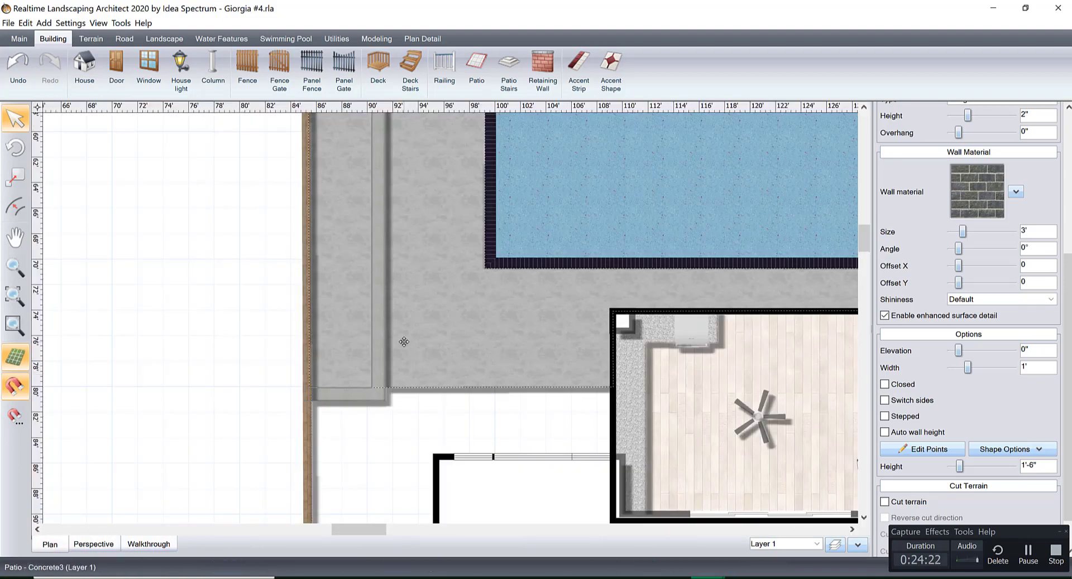
pyautogui.click(929, 449)
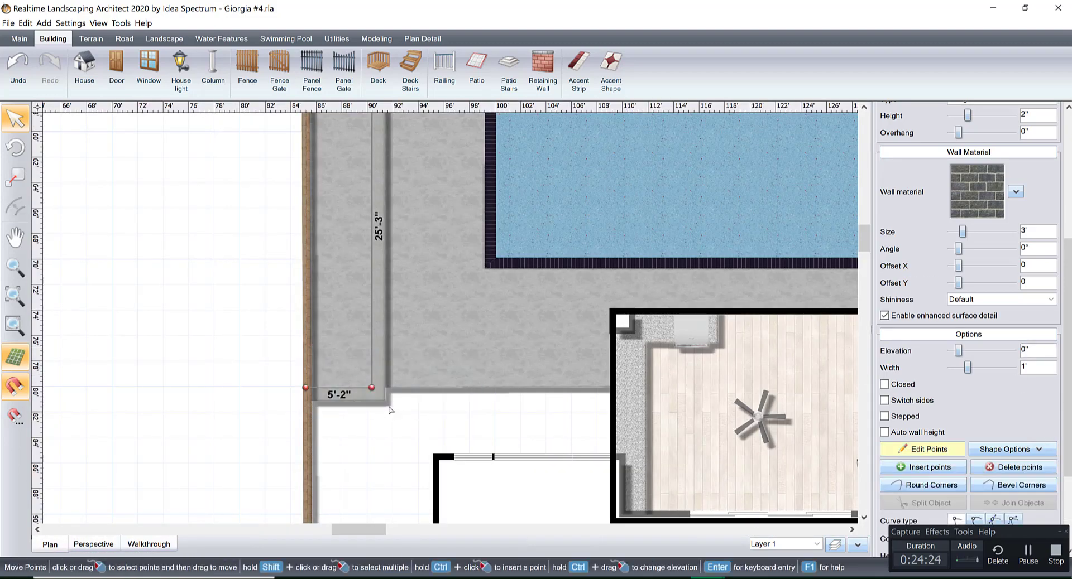
pyautogui.moveTo(356, 375); pyautogui.dragTo(360, 362)
pyautogui.moveTo(512, 182); pyautogui.dragTo(544, 405, button='right')
pyautogui.moveTo(540, 332); pyautogui.dragTo(540, 332, button='right')
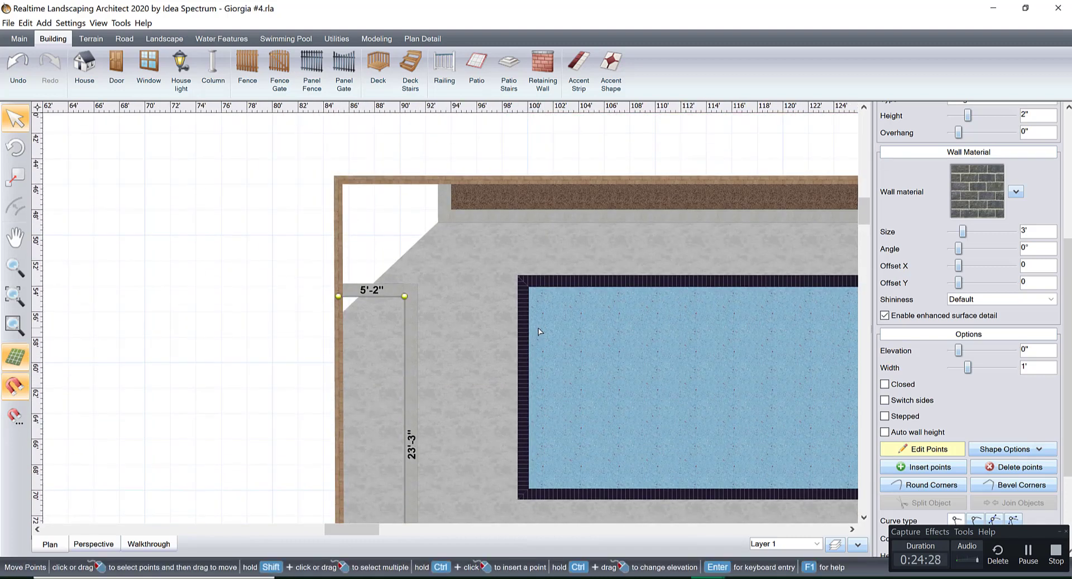
pyautogui.click(445, 266)
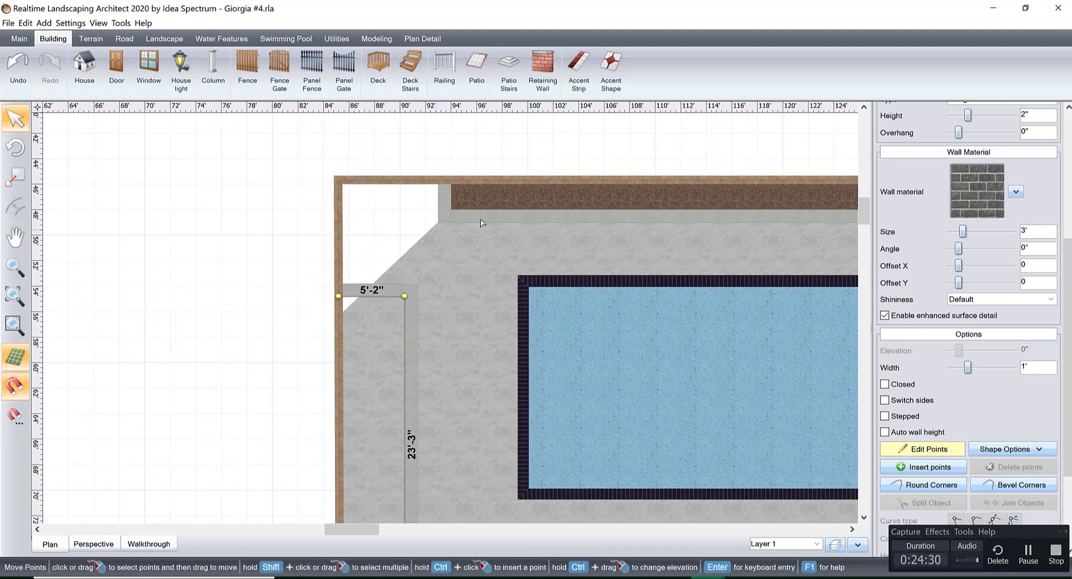
pyautogui.click(929, 450)
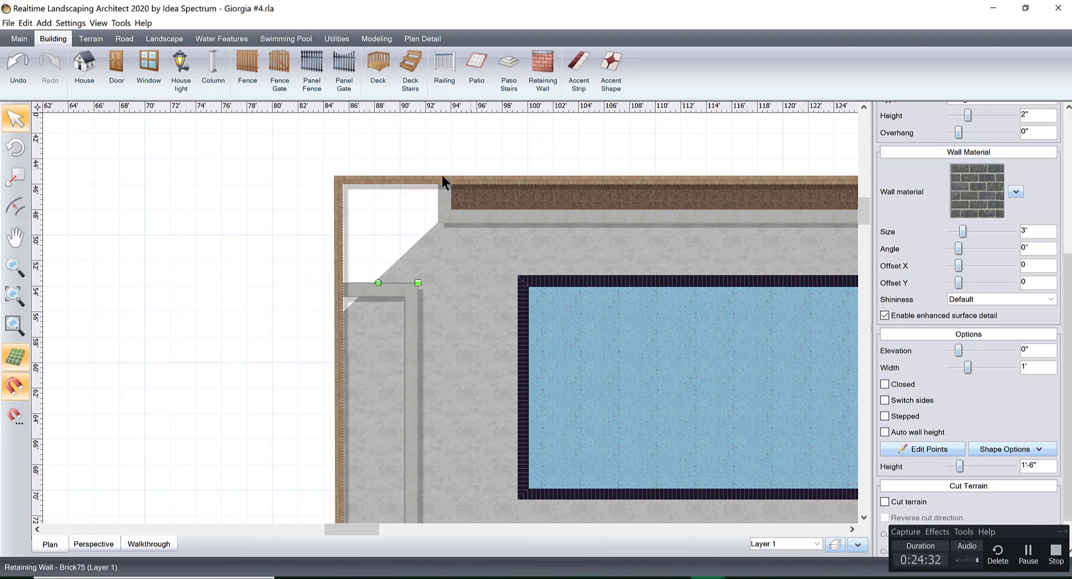
# Shorten the back retaining wall's long side to 52'-7" by moving its two end points away from the yard corner, and finish editing its points.
pyautogui.click(463, 198)
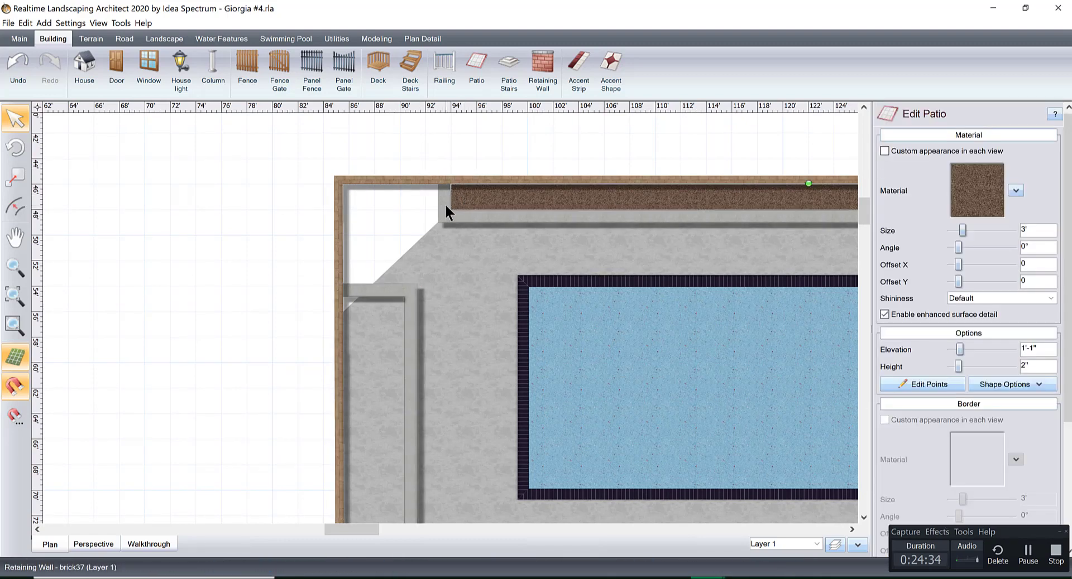
pyautogui.keyDown('shift'); pyautogui.click(447, 204); pyautogui.keyUp('shift')
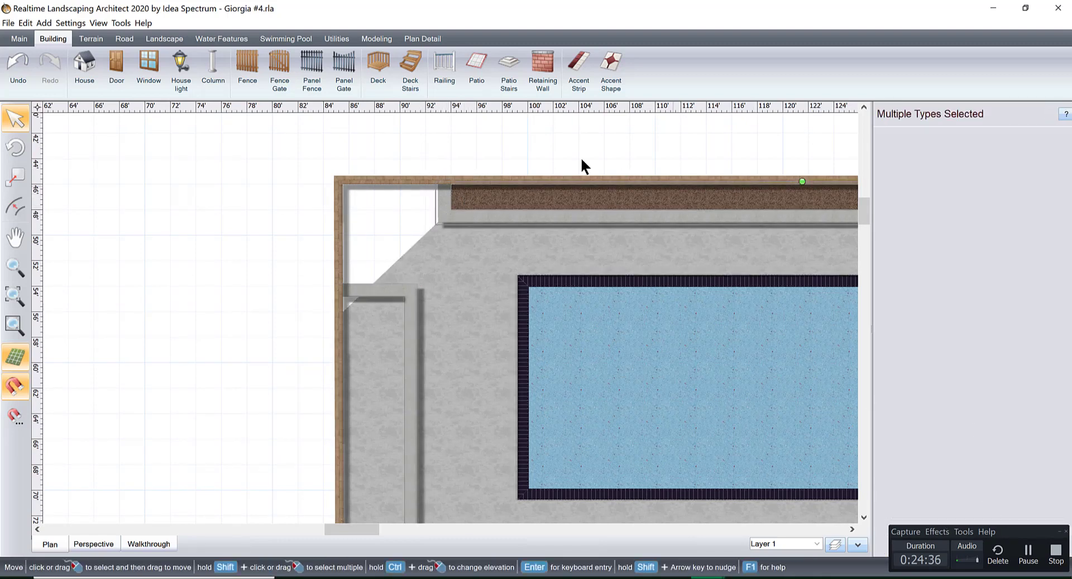
pyautogui.click(553, 158)
pyautogui.click(443, 198)
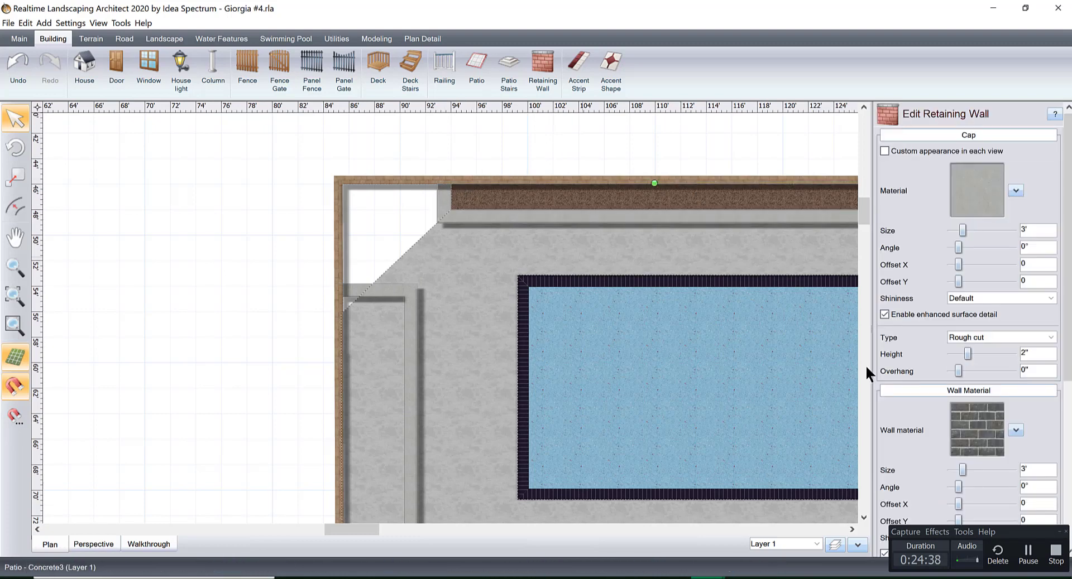
pyautogui.moveTo(1069, 312); pyautogui.dragTo(1069, 430)
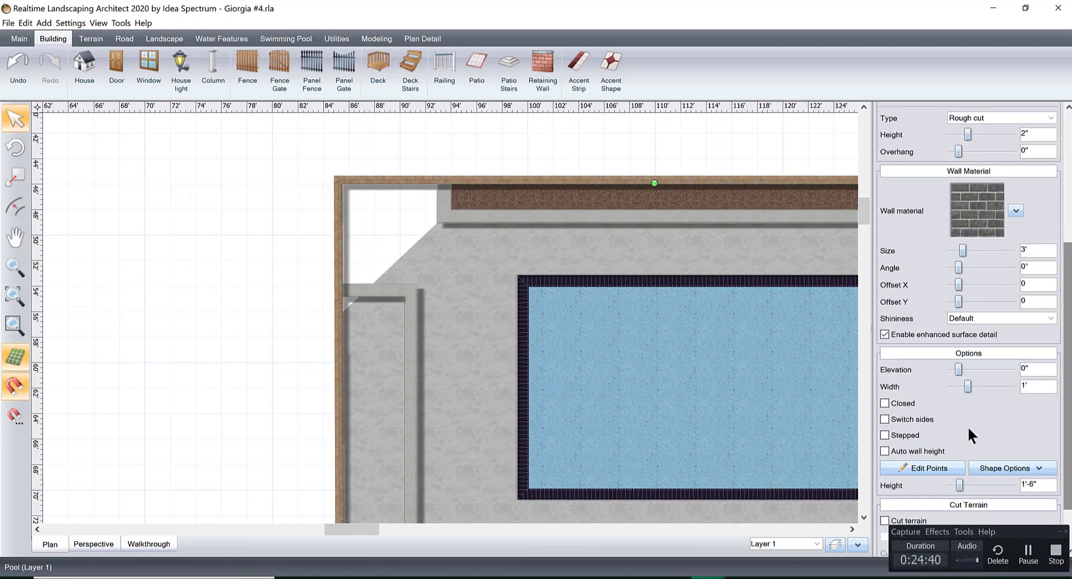
pyautogui.click(923, 469)
pyautogui.moveTo(423, 149); pyautogui.dragTo(478, 243)
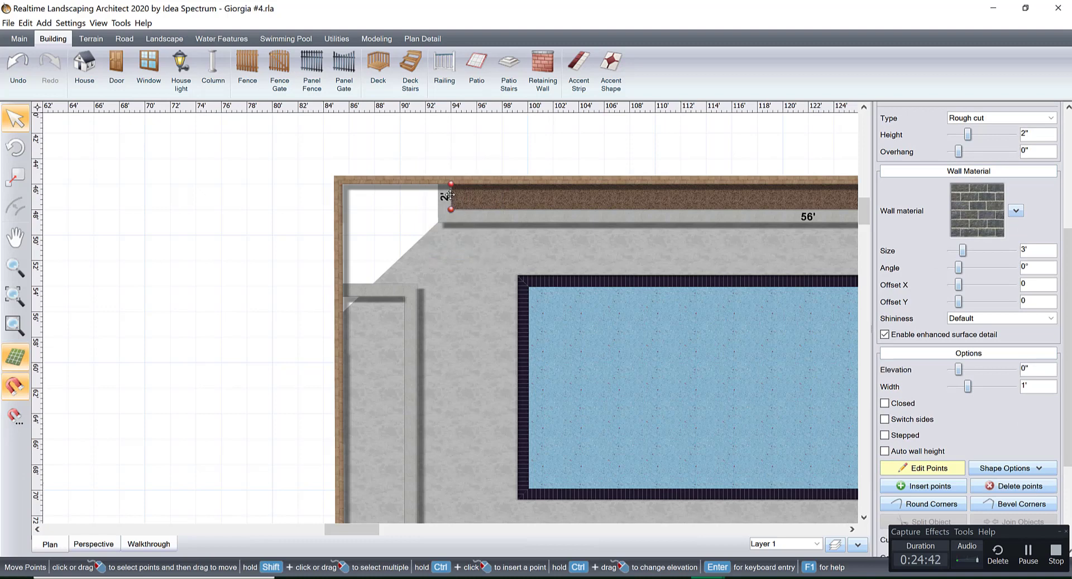
pyautogui.moveTo(450, 195); pyautogui.dragTo(493, 197)
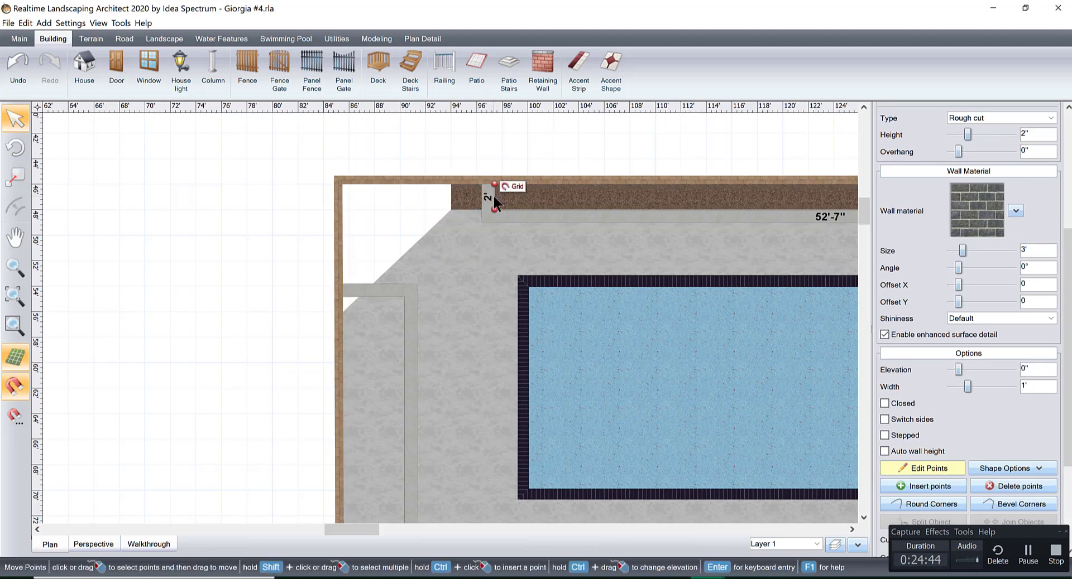
pyautogui.click(479, 143)
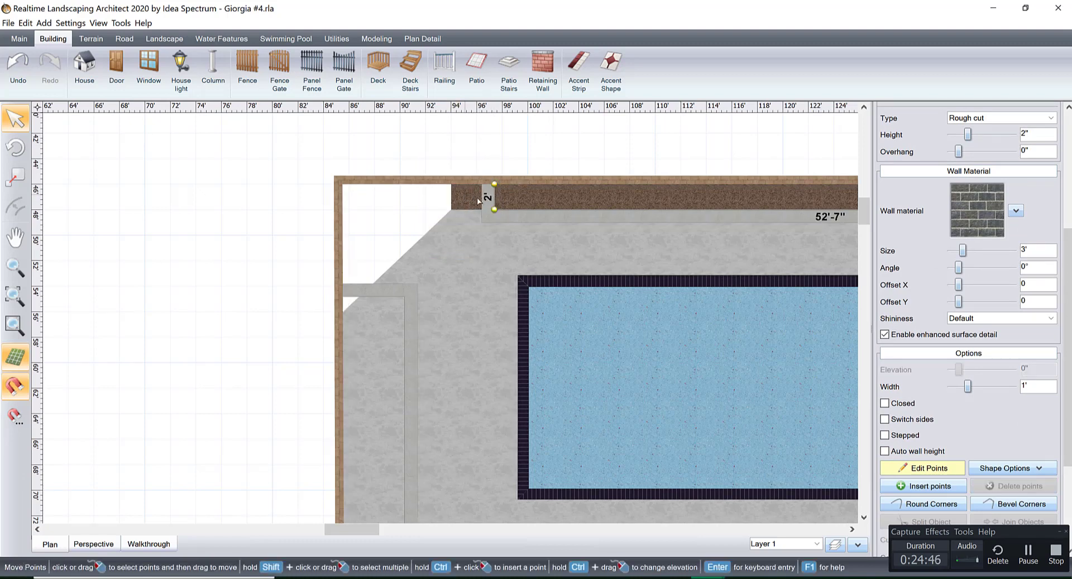
pyautogui.click(929, 468)
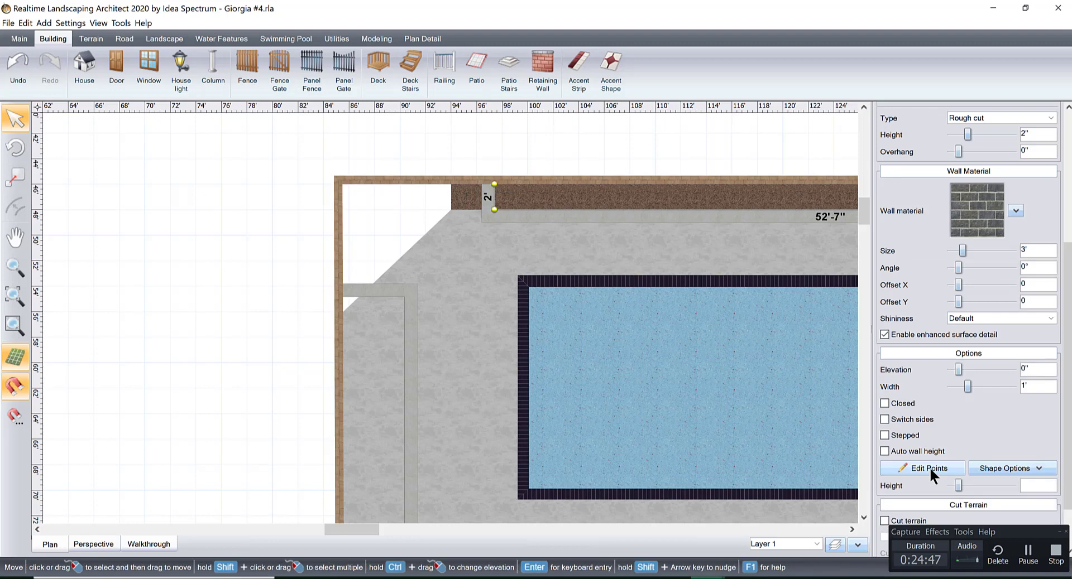
# Shorten the back planter's brown stone patio to 52'-9" by moving its end points to the wall's new end, and finish editing its points.
pyautogui.click(458, 200)
pyautogui.click(915, 385)
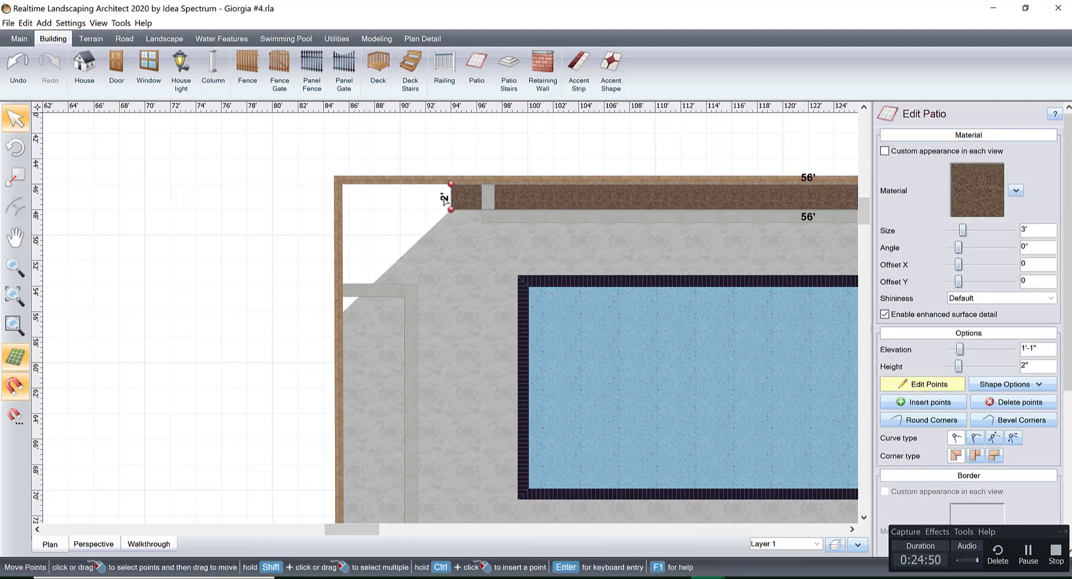
pyautogui.moveTo(429, 166); pyautogui.dragTo(492, 210)
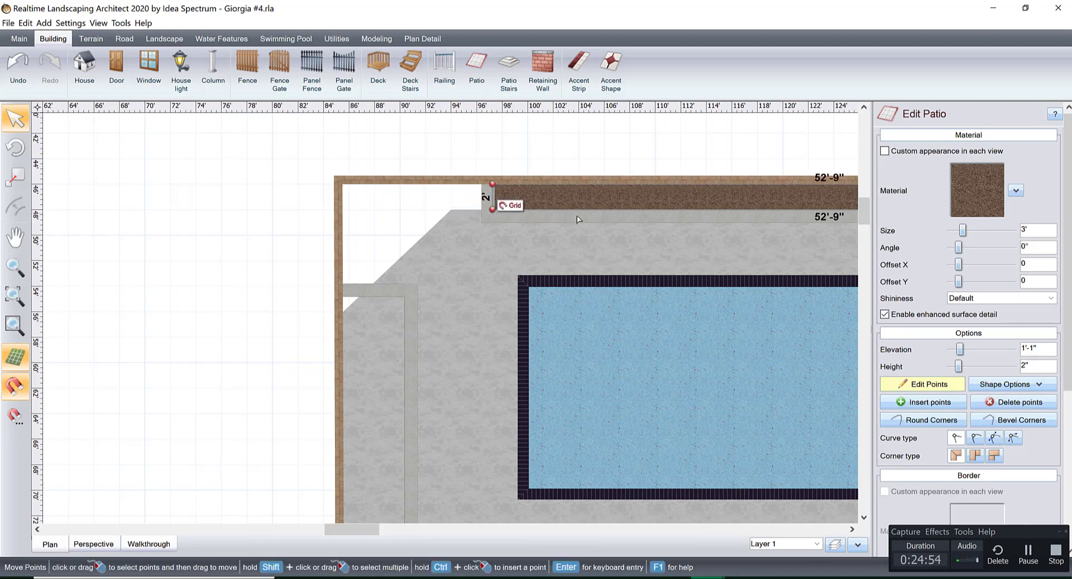
pyautogui.click(630, 130)
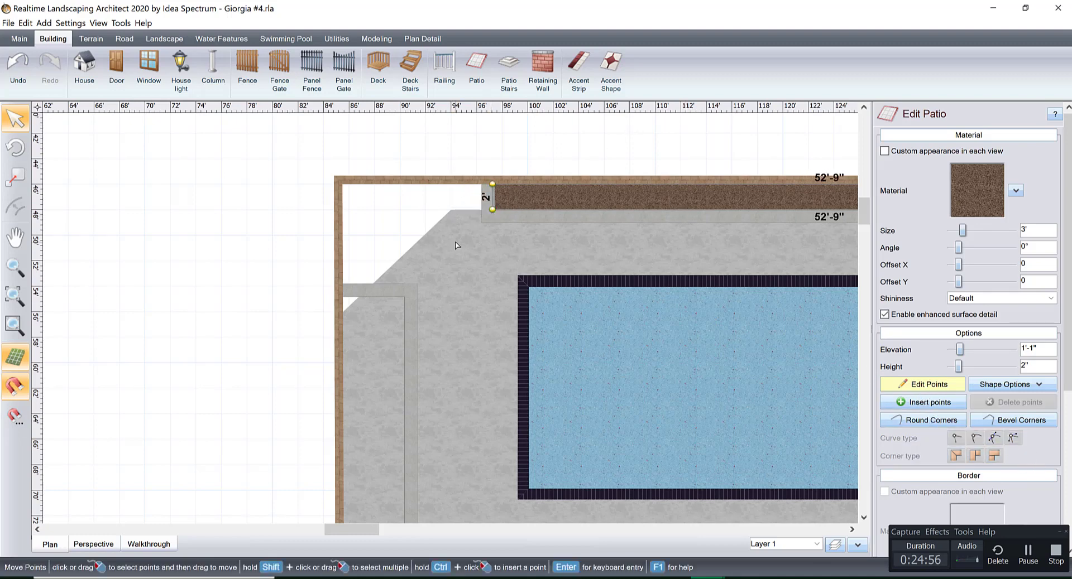
pyautogui.click(937, 384)
# Move the gray pool patio's two corner-side points to the inner corners of the back and side planters, making the diagonal edge 10'-1".
pyautogui.click(455, 256)
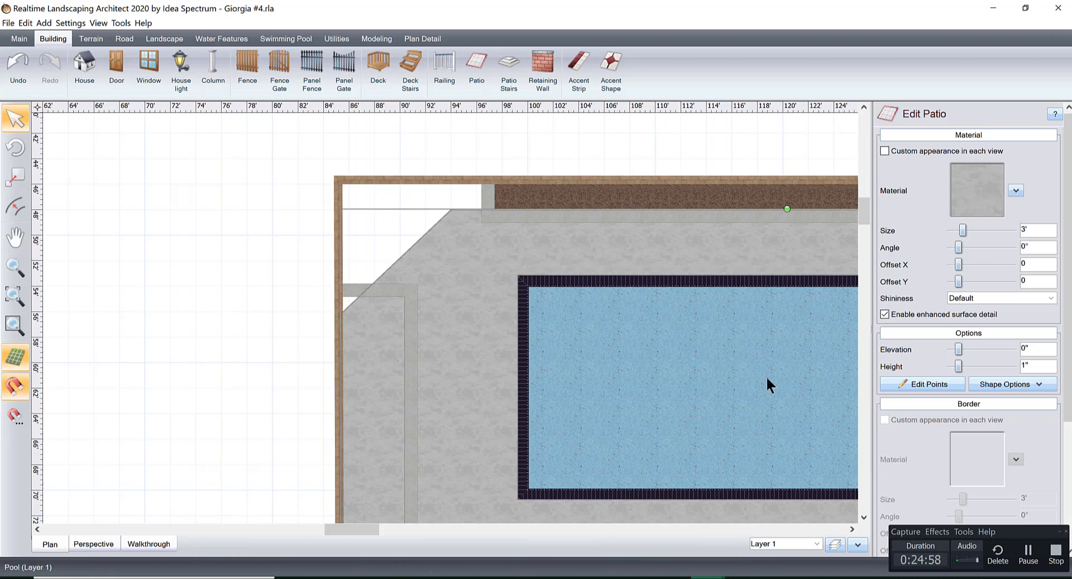
pyautogui.click(901, 385)
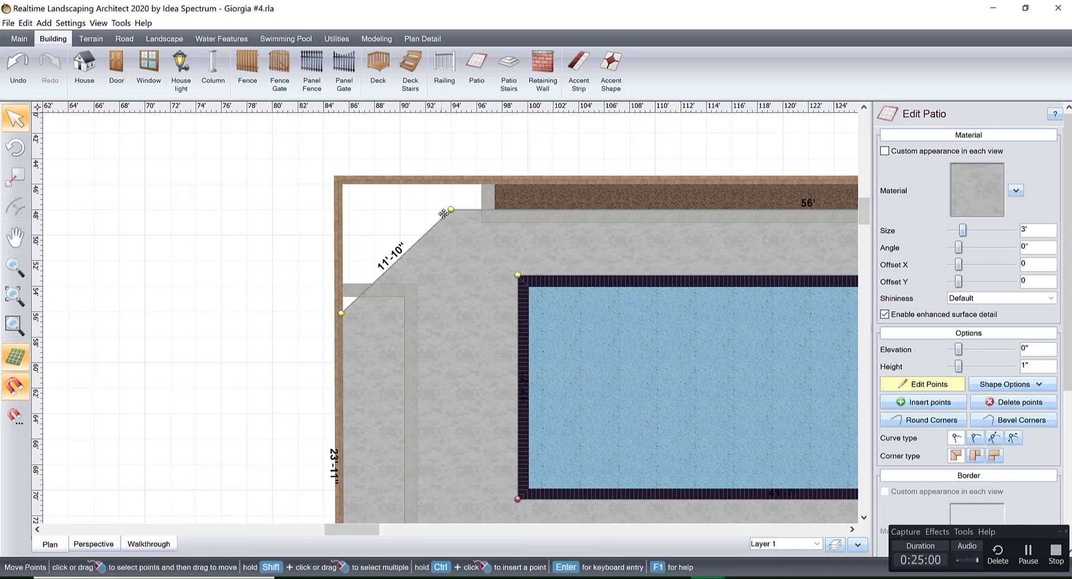
pyautogui.moveTo(456, 211); pyautogui.dragTo(494, 213)
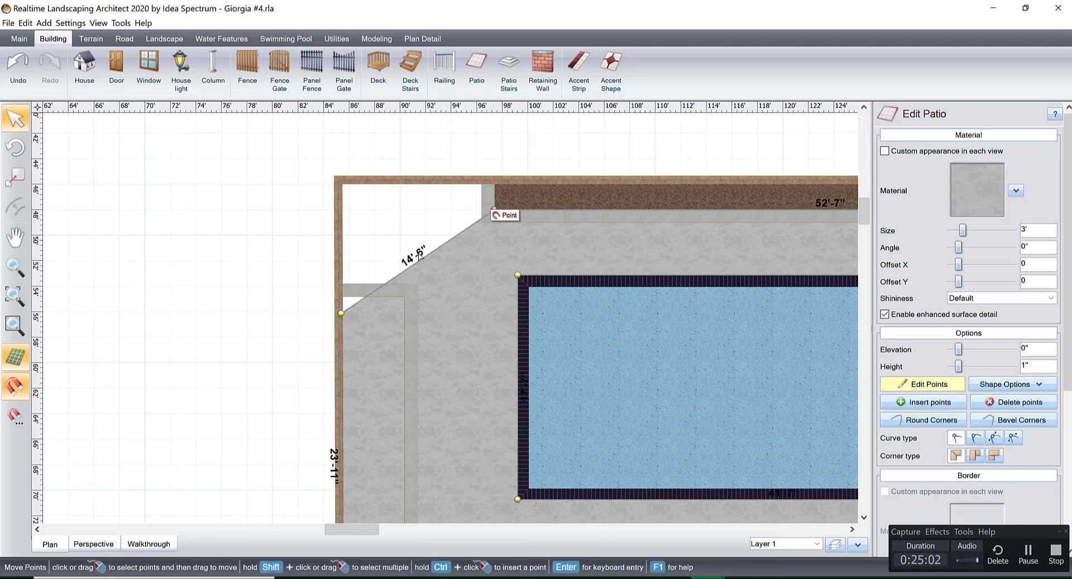
pyautogui.moveTo(342, 315); pyautogui.dragTo(410, 293)
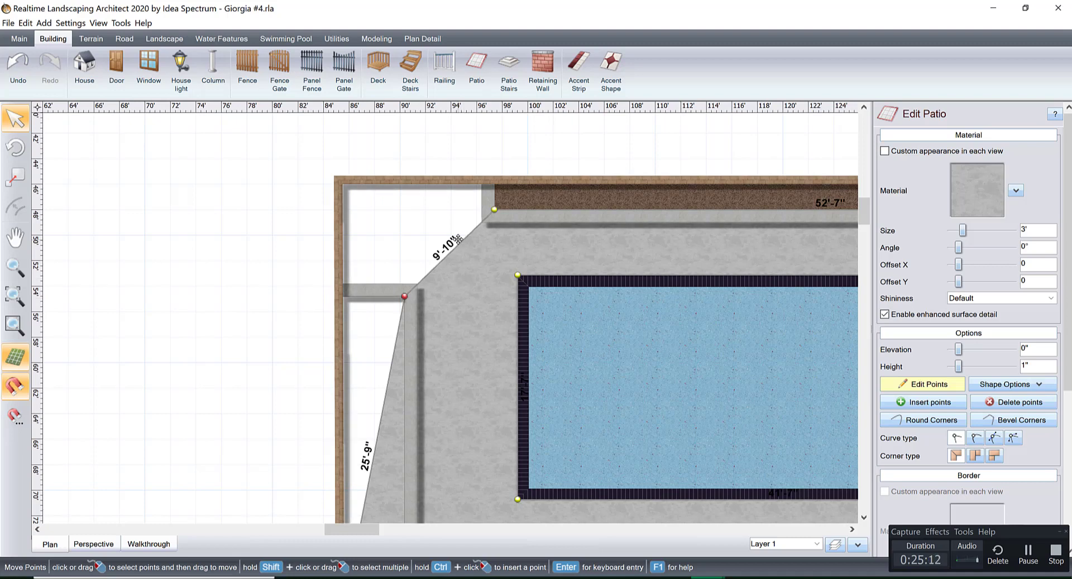
pyautogui.moveTo(480, 361); pyautogui.dragTo(438, 414, button='middle')
pyautogui.scroll(3, 413, 383)
pyautogui.scroll(1, 439, 415)
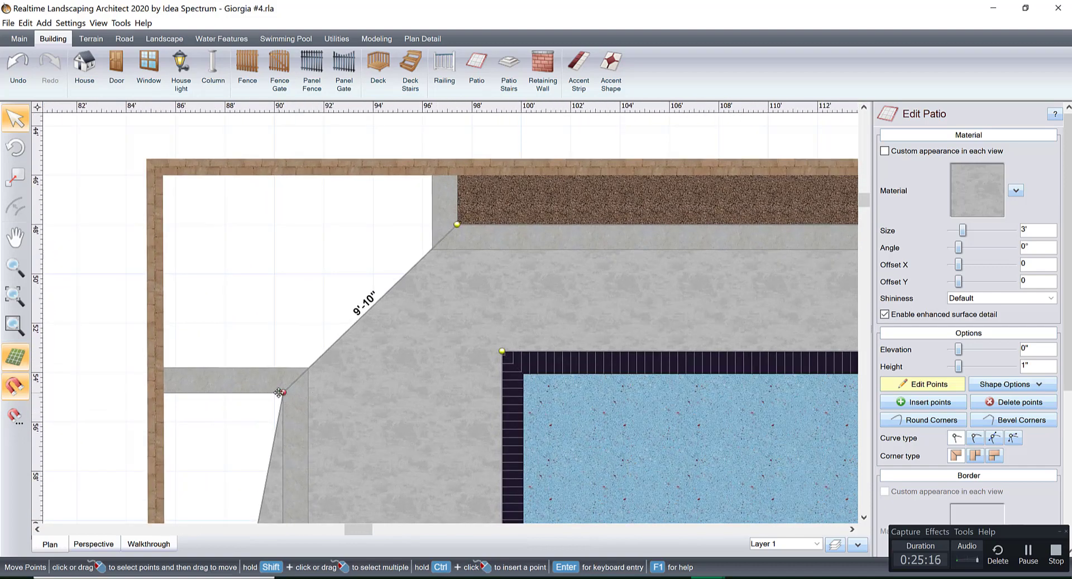
pyautogui.moveTo(277, 393); pyautogui.dragTo(274, 394)
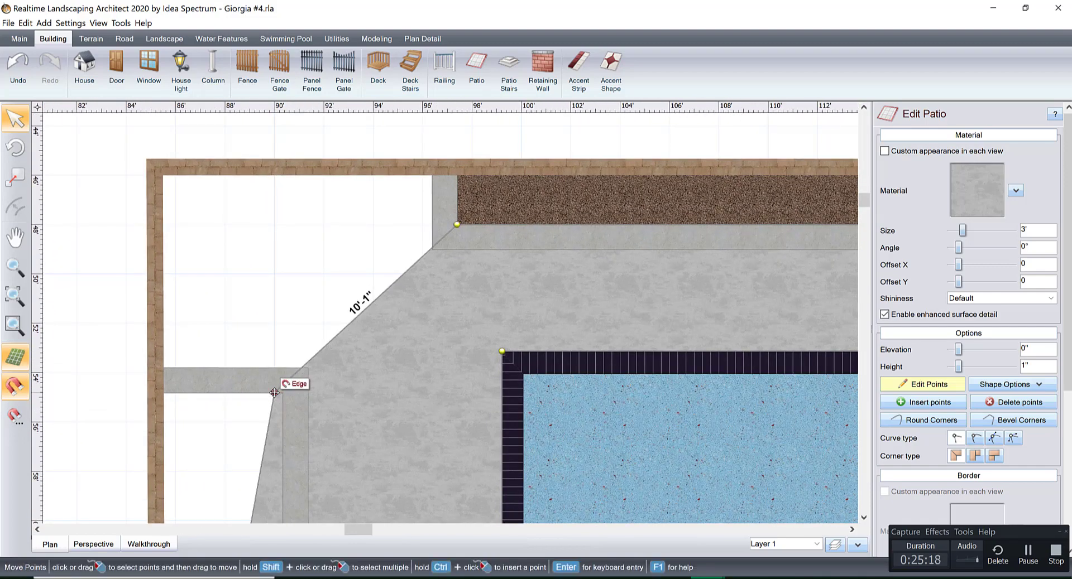
# Draw a 23'-3" by 5'-2" patio filling the inside of the side retaining wall's planter up to the boundary wall.
pyautogui.moveTo(412, 462); pyautogui.dragTo(382, 317, button='middle')
pyautogui.scroll(-3, 380, 317)
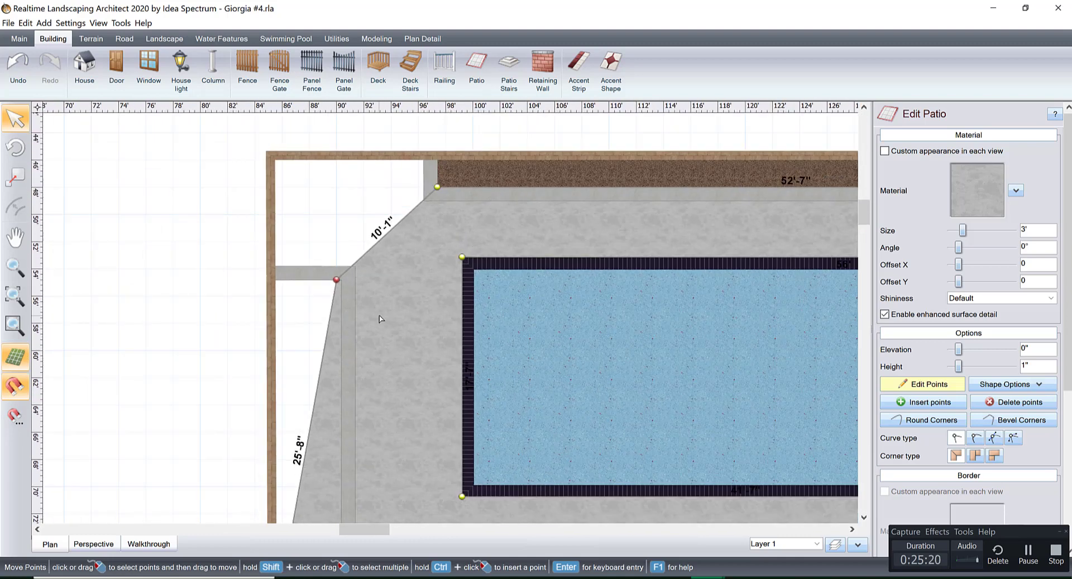
pyautogui.moveTo(431, 394); pyautogui.dragTo(384, 191, button='middle')
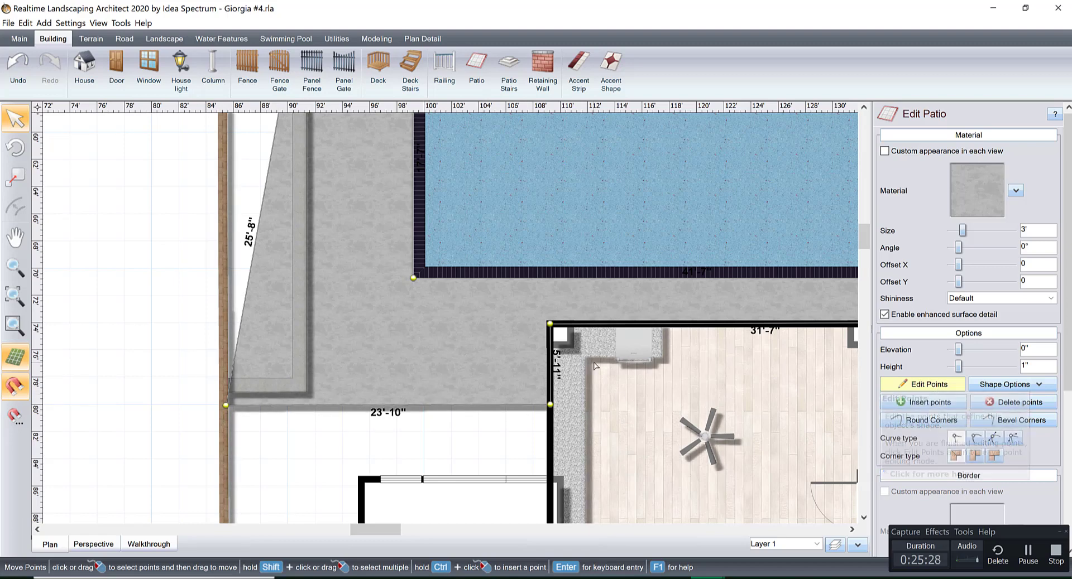
pyautogui.scroll(-2, 462, 312)
pyautogui.scroll(-1, 462, 312)
pyautogui.moveTo(459, 324); pyautogui.dragTo(423, 402, button='middle')
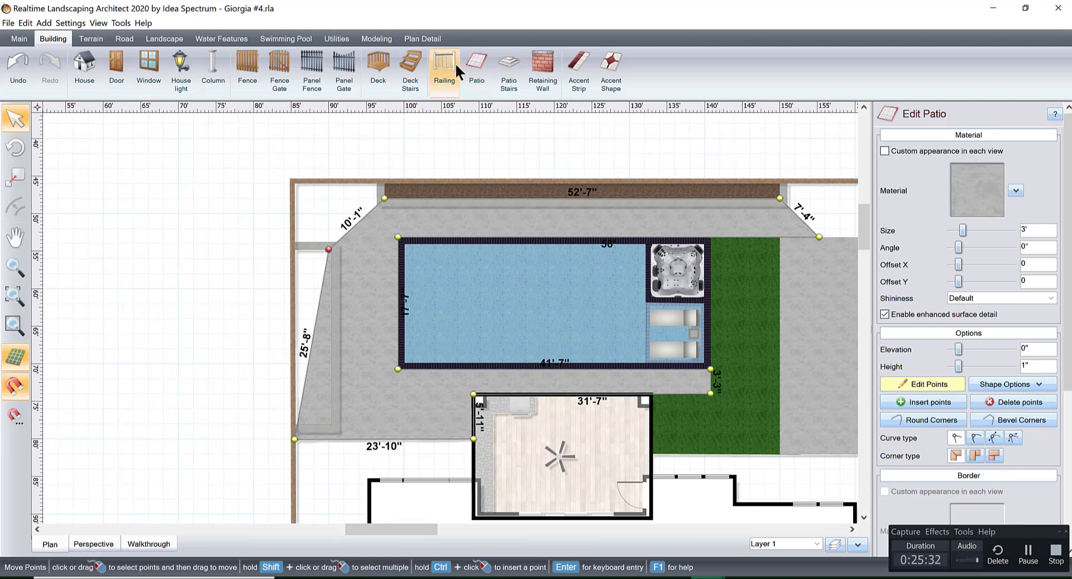
pyautogui.click(476, 66)
pyautogui.scroll(2, 296, 263)
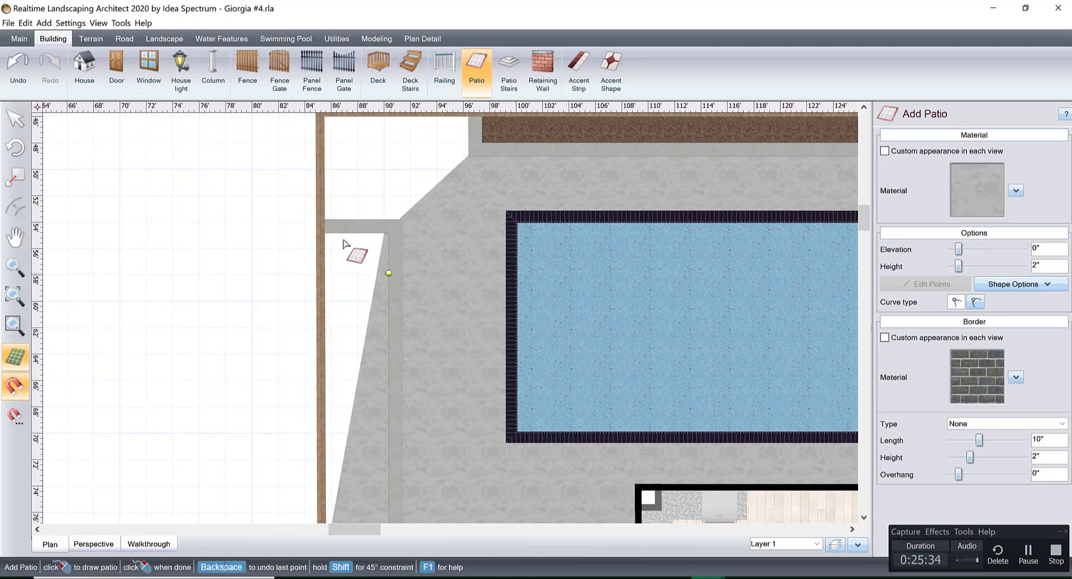
pyautogui.click(389, 233)
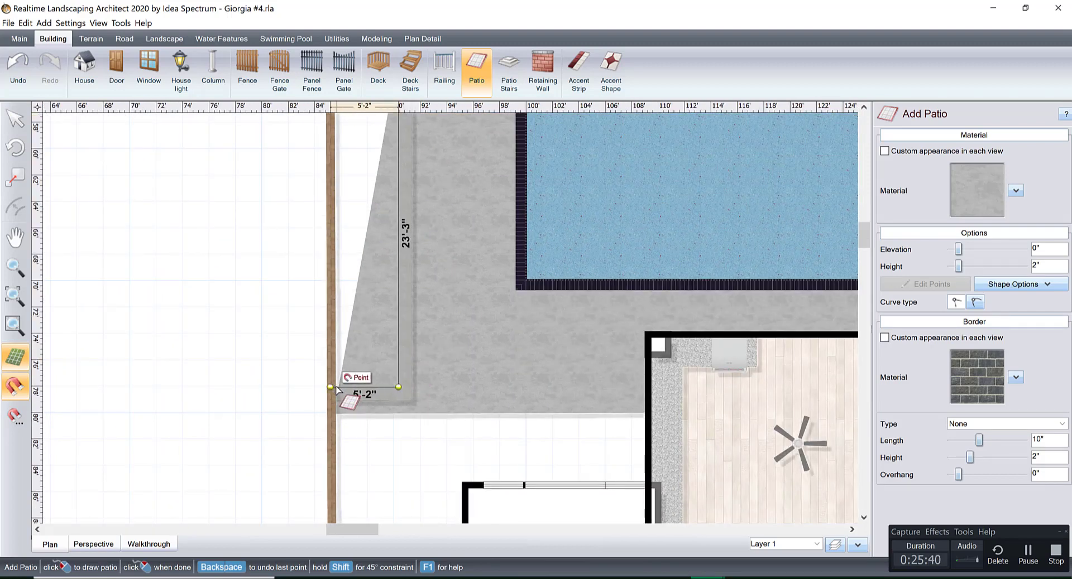
pyautogui.scroll(1, 335, 389)
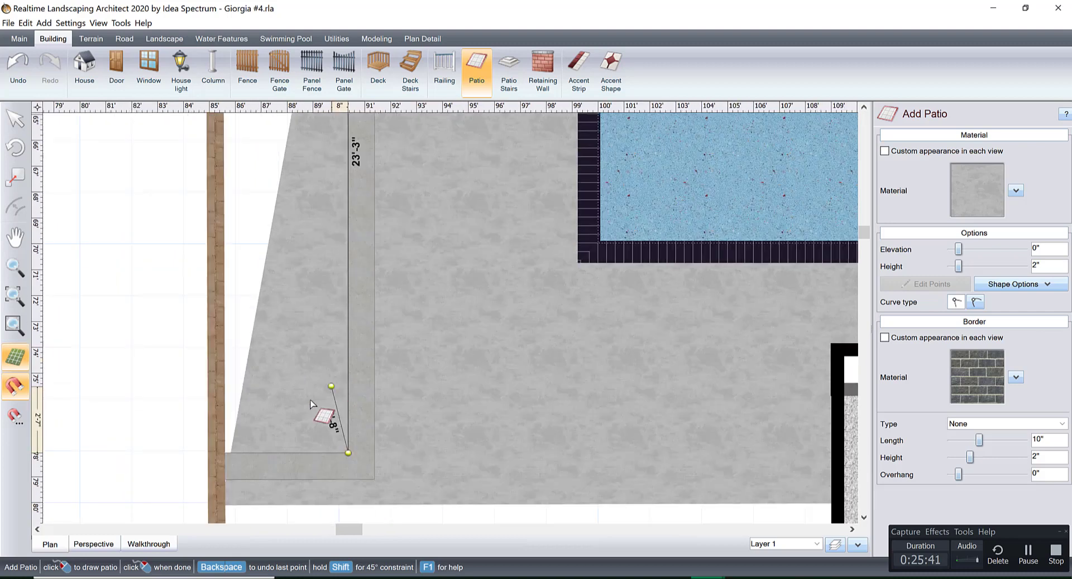
pyautogui.click(222, 452)
pyautogui.moveTo(236, 170); pyautogui.dragTo(311, 388, button='middle')
pyautogui.moveTo(295, 200); pyautogui.dragTo(340, 377, button='middle')
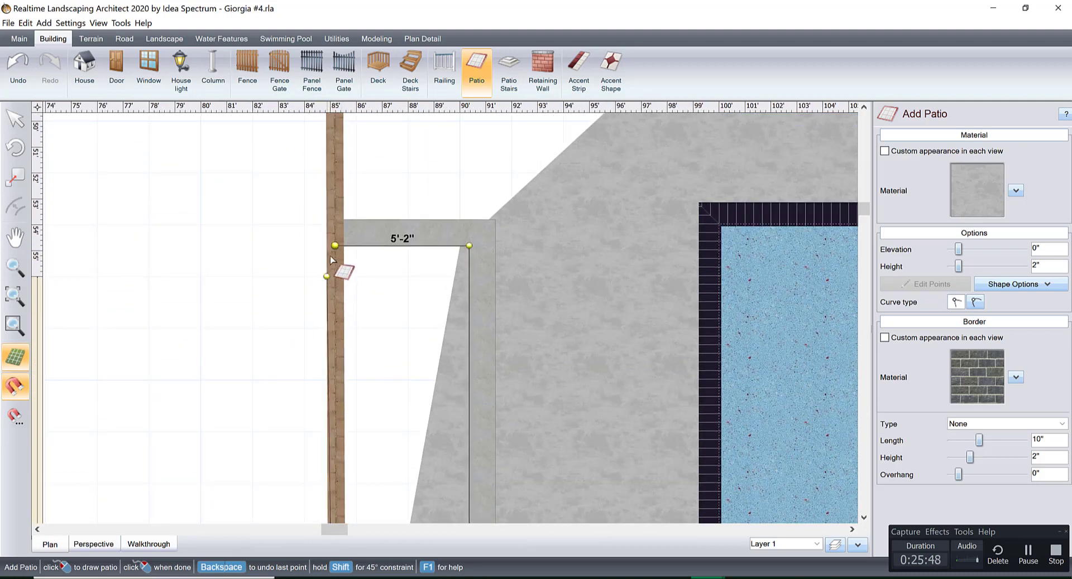
pyautogui.click(335, 245)
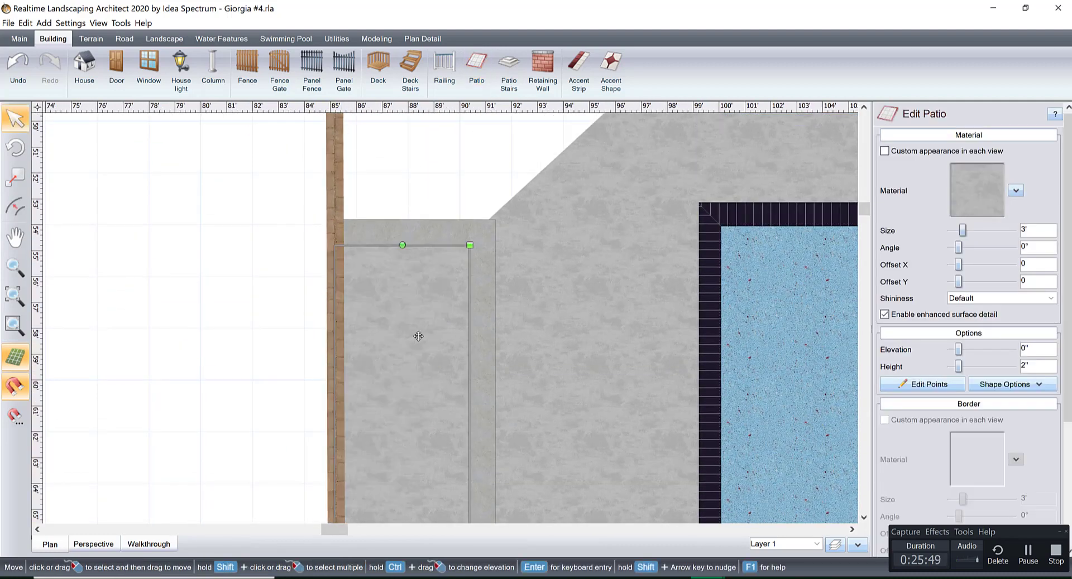
# Apply the favorite material Stone339 to the side planter's patio.
pyautogui.click(996, 183)
pyautogui.click(100, 489)
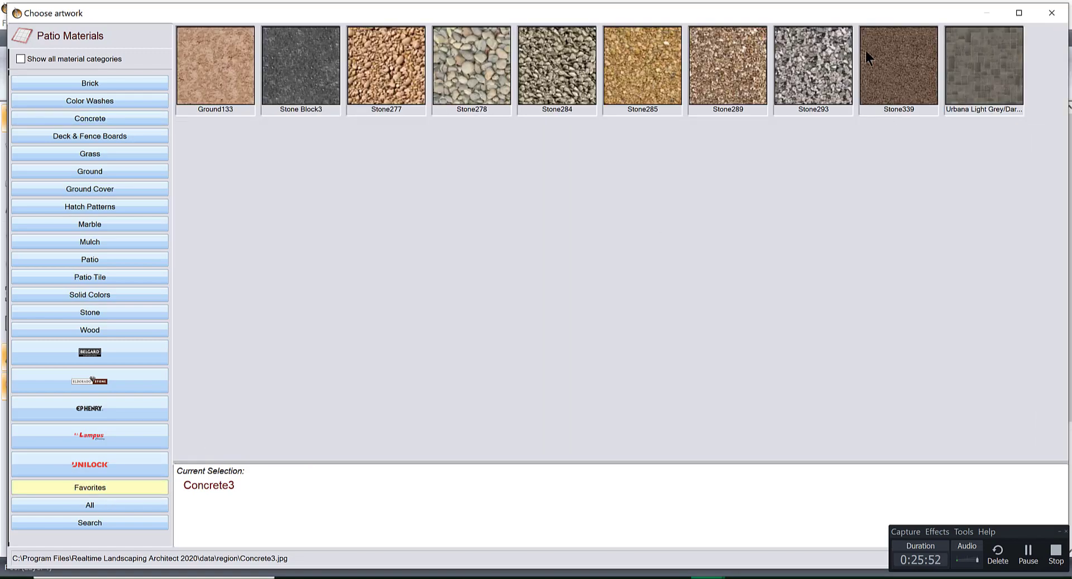
pyautogui.doubleClick(879, 48)
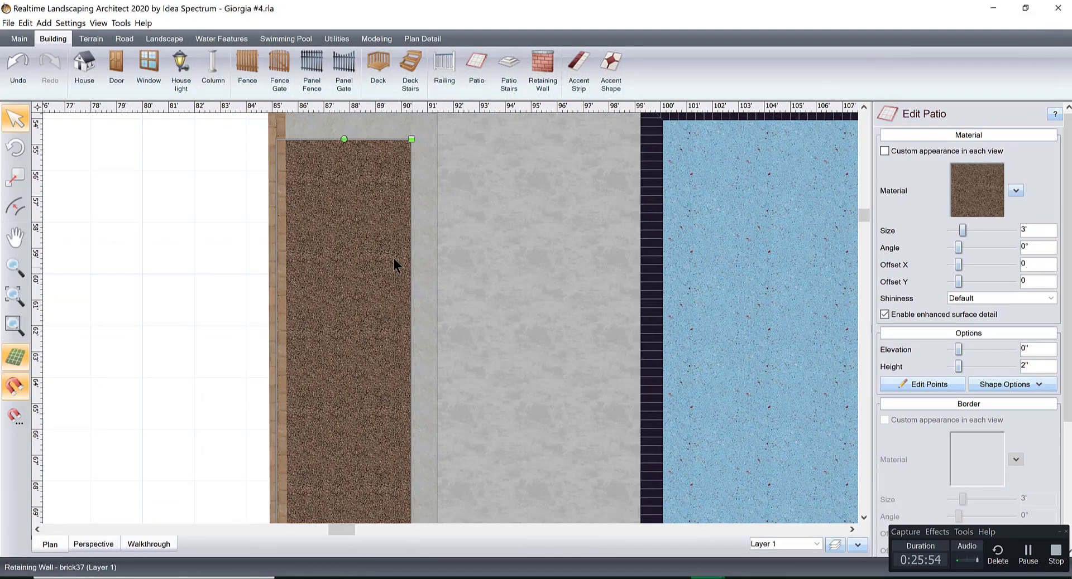
pyautogui.rightClick(369, 257)
# Raise the side planter's patio to an elevation of 1' while viewing it in 3D.
pyautogui.click(93, 544)
pyautogui.moveTo(385, 334); pyautogui.dragTo(511, 301, button='middle')
pyautogui.moveTo(534, 348); pyautogui.dragTo(590, 348, button='middle')
pyautogui.scroll(3, 590, 354)
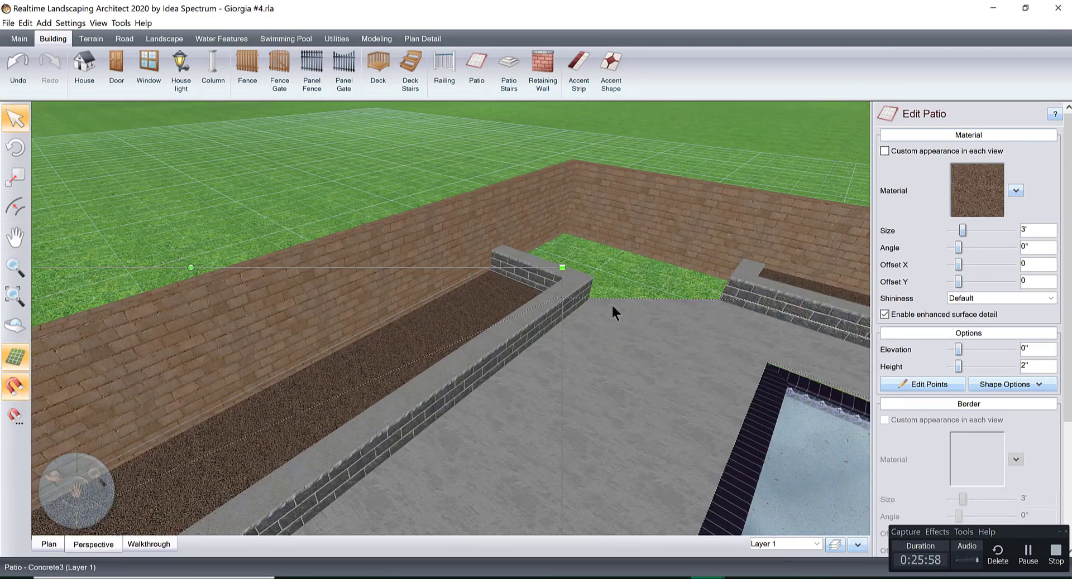
pyautogui.moveTo(522, 379); pyautogui.dragTo(694, 440, button='middle')
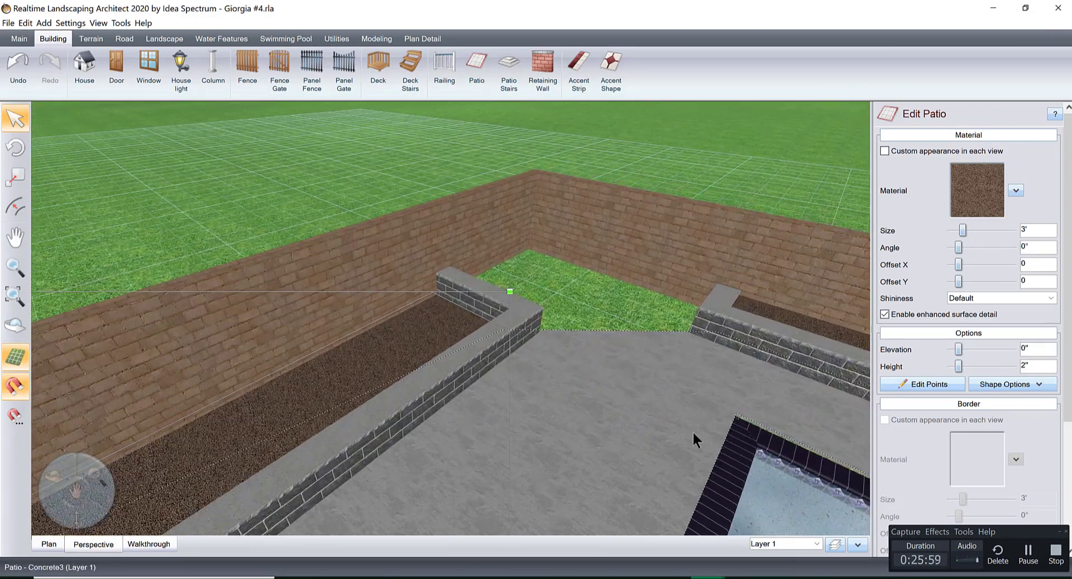
pyautogui.click(1013, 349)
pyautogui.click(1012, 350)
pyautogui.click(1012, 350)
pyautogui.click(1013, 349)
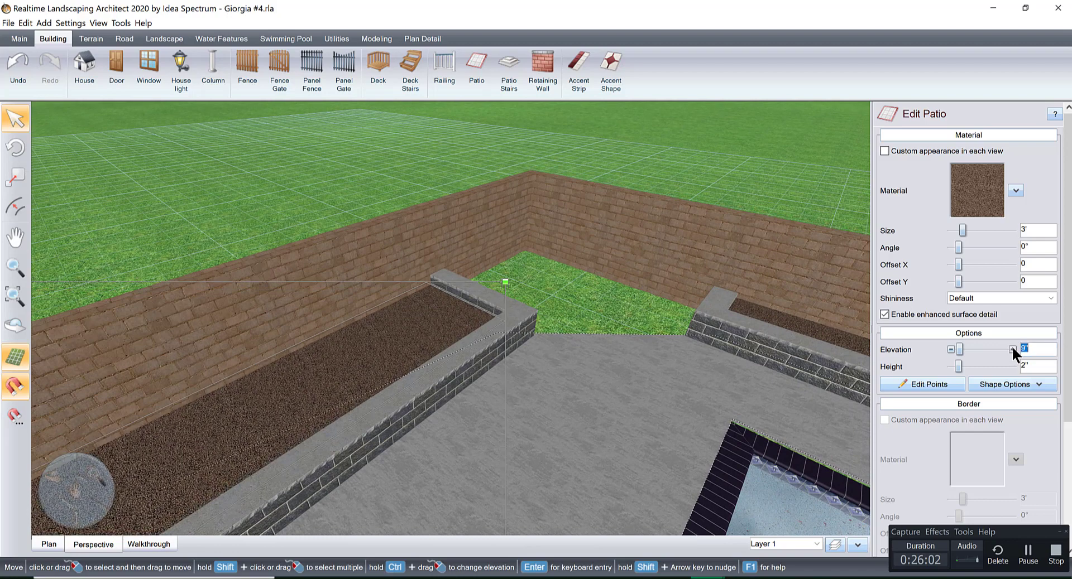
pyautogui.click(1013, 349)
pyautogui.click(1012, 349)
pyautogui.click(1012, 349)
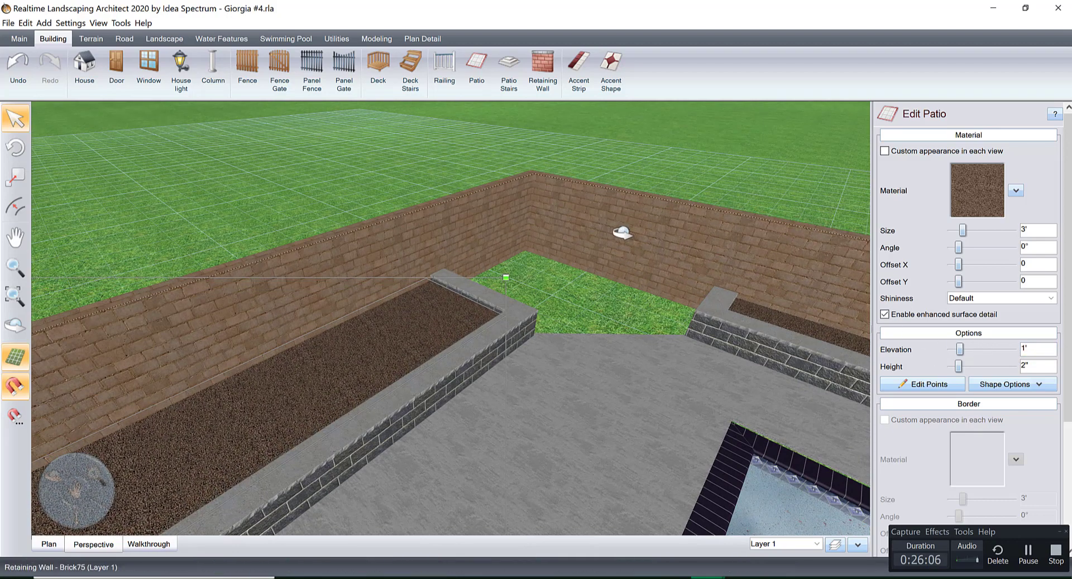
# Examine both planters and the grassy back corner between them in 3D, and bring up the landscape objects.
pyautogui.moveTo(622, 233); pyautogui.dragTo(673, 420, button='middle')
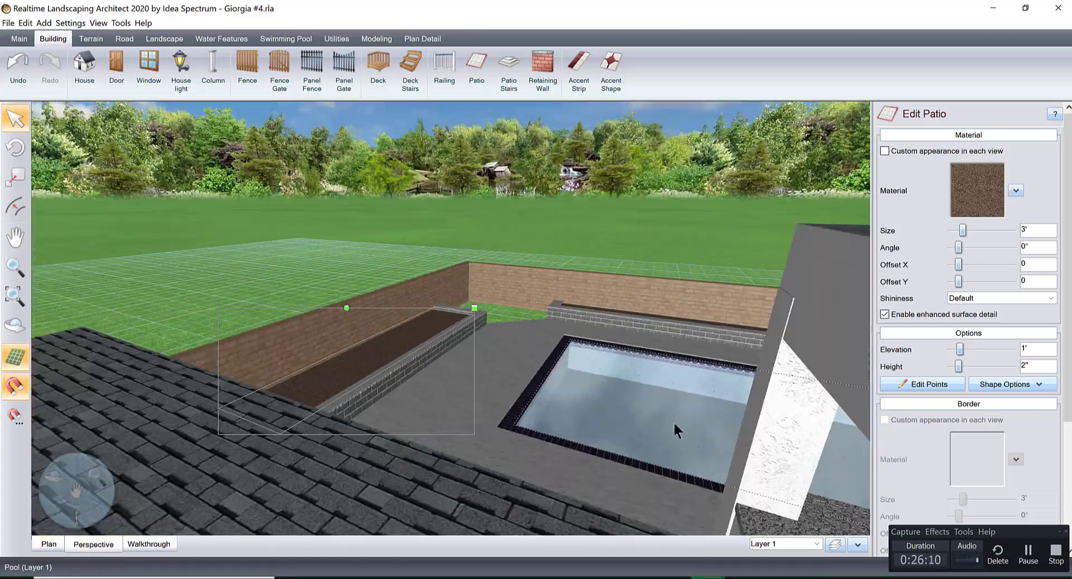
pyautogui.moveTo(608, 362); pyautogui.dragTo(564, 428, button='right')
pyautogui.moveTo(564, 428); pyautogui.dragTo(510, 485, button='middle')
pyautogui.scroll(5, 514, 396)
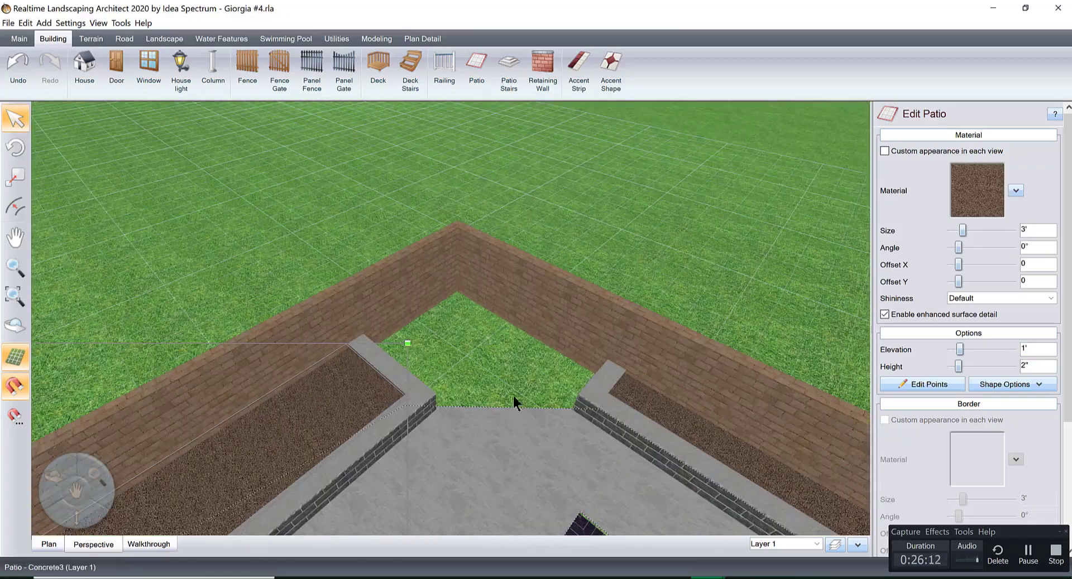
pyautogui.moveTo(517, 381); pyautogui.dragTo(466, 420, button='middle')
pyautogui.moveTo(466, 419); pyautogui.dragTo(540, 402, button='right')
pyautogui.moveTo(540, 402); pyautogui.dragTo(544, 327, button='middle')
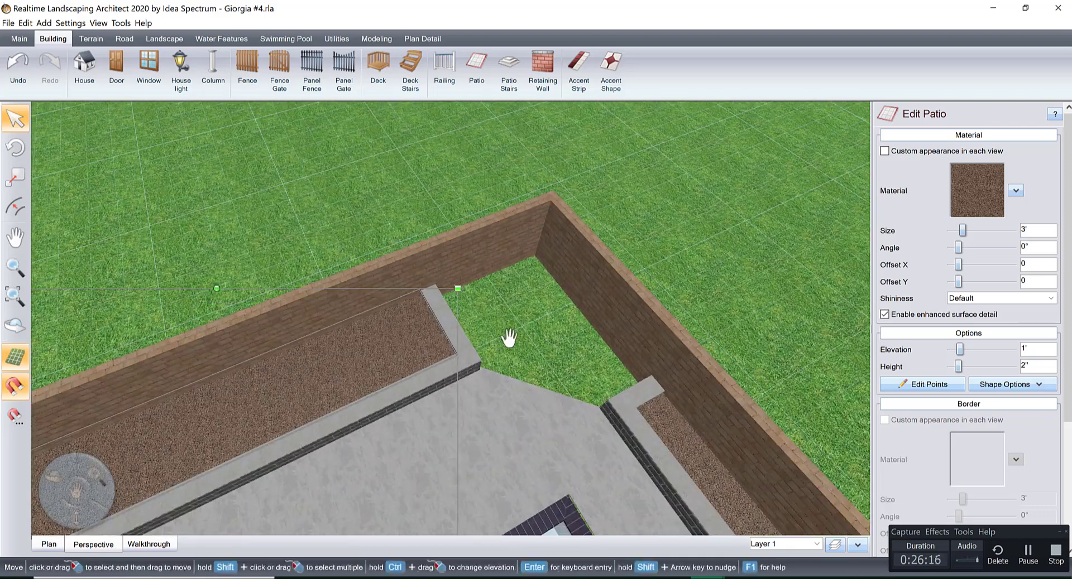
pyautogui.moveTo(508, 340); pyautogui.dragTo(449, 365, button='right')
pyautogui.click(165, 38)
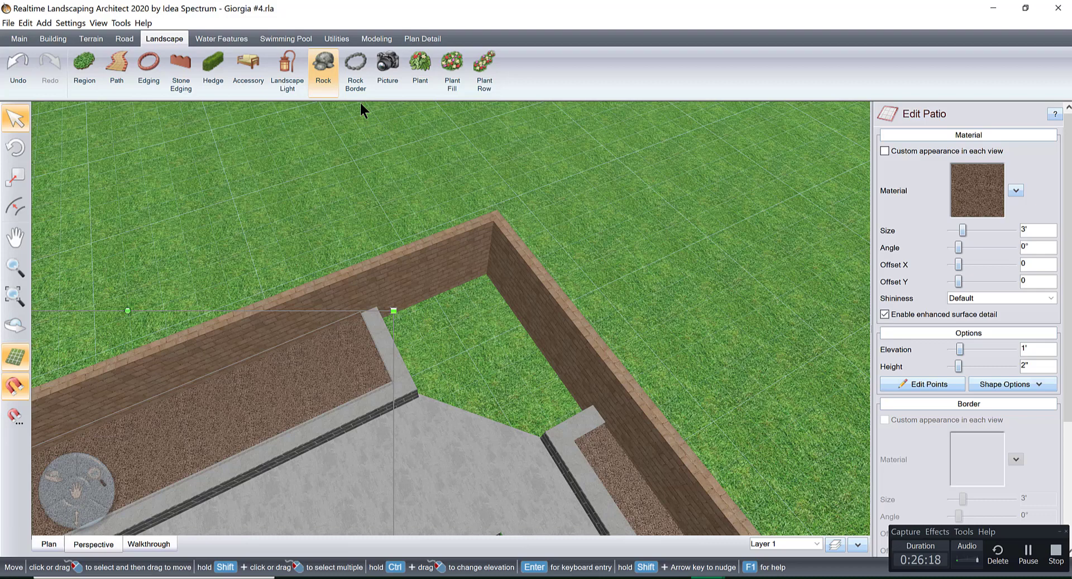
# Place the favorite picture plant Redbud as a tree in the grassy back corner between the two planters.
pyautogui.click(419, 62)
pyautogui.click(974, 184)
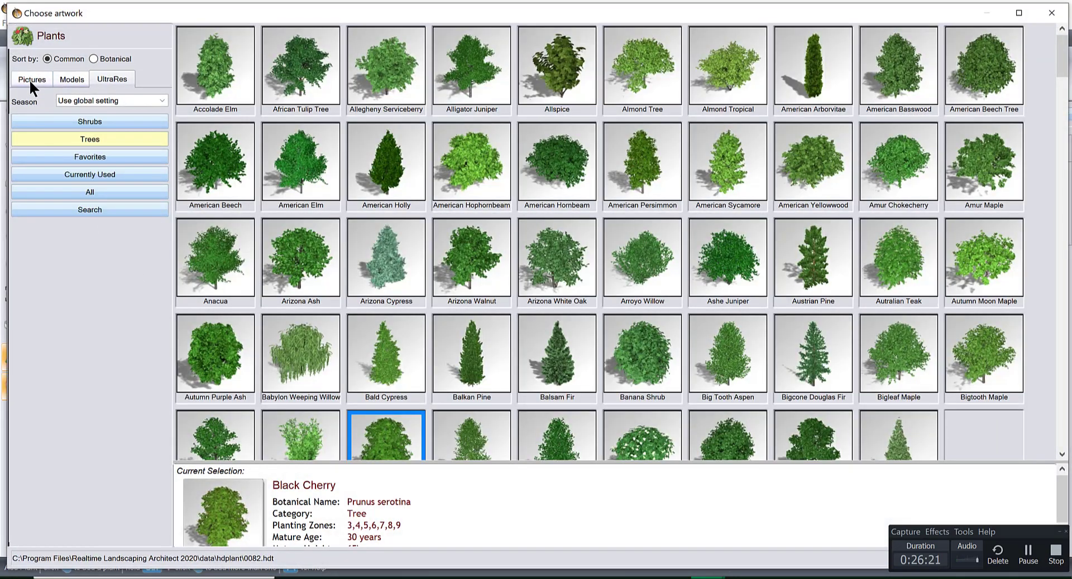
pyautogui.click(32, 81)
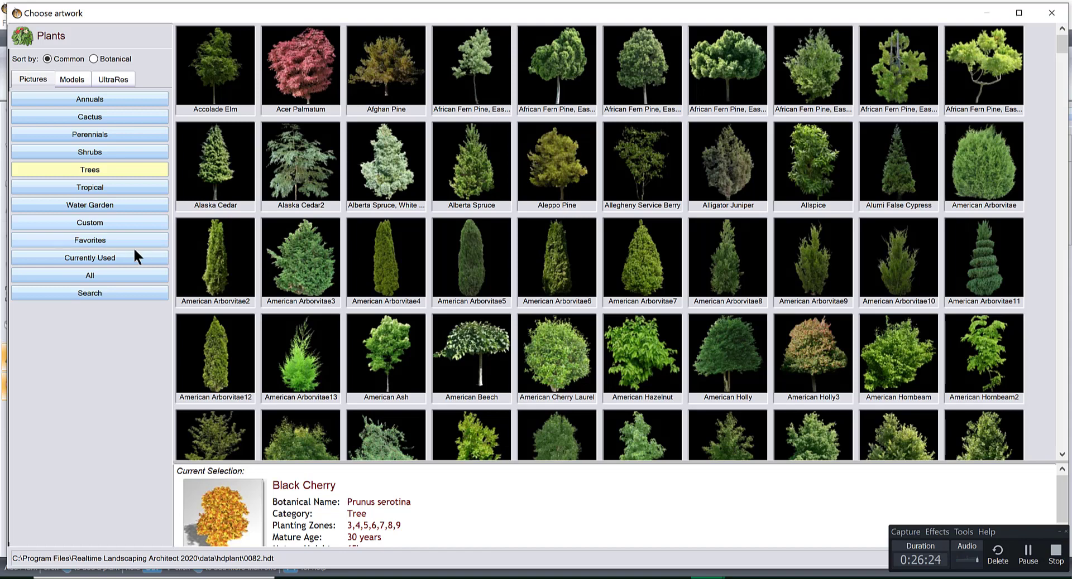
pyautogui.click(132, 242)
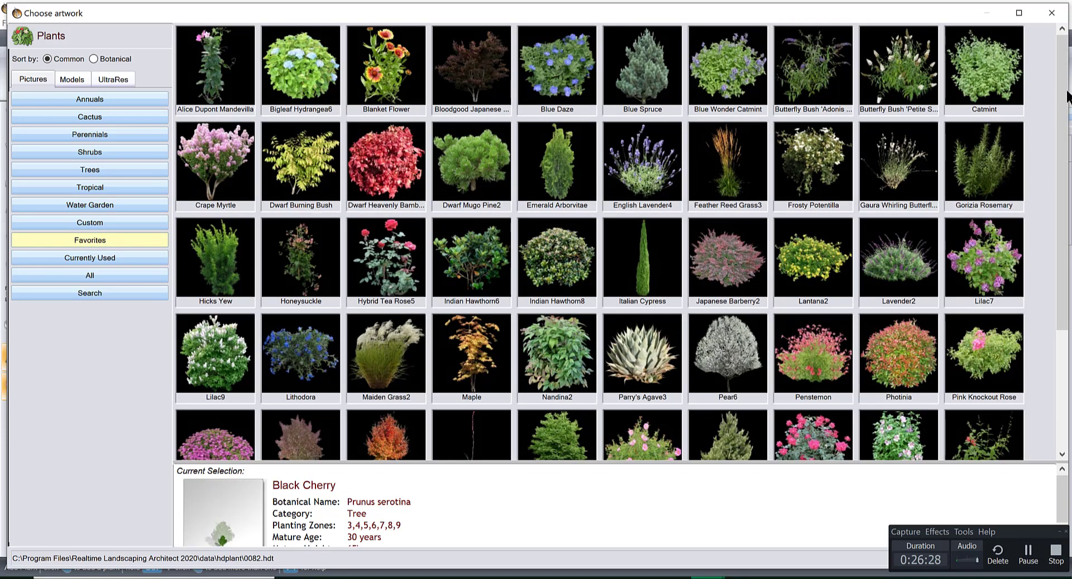
pyautogui.moveTo(1065, 100); pyautogui.dragTo(1067, 185)
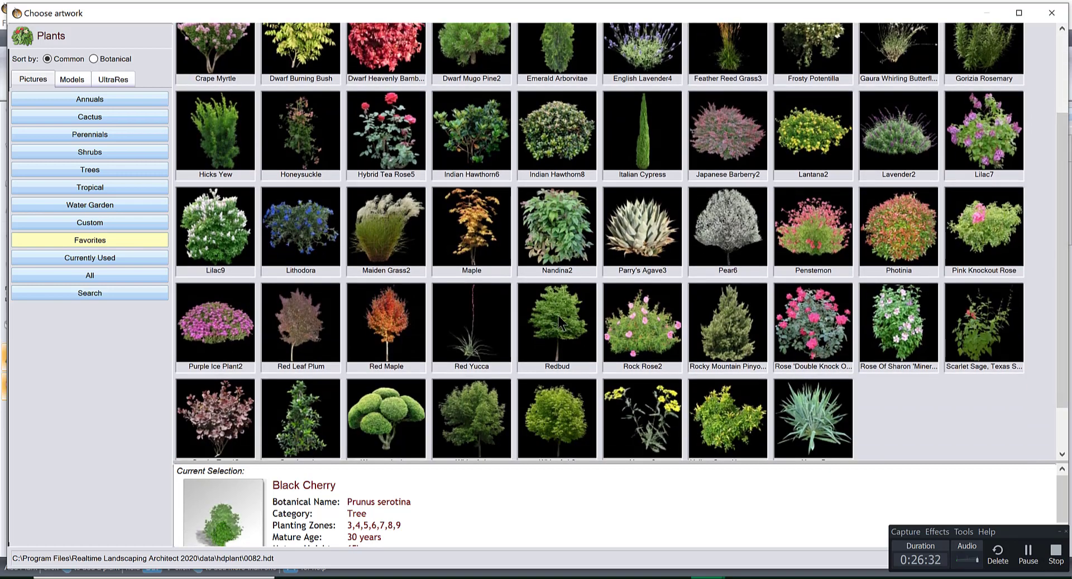
pyautogui.doubleClick(568, 333)
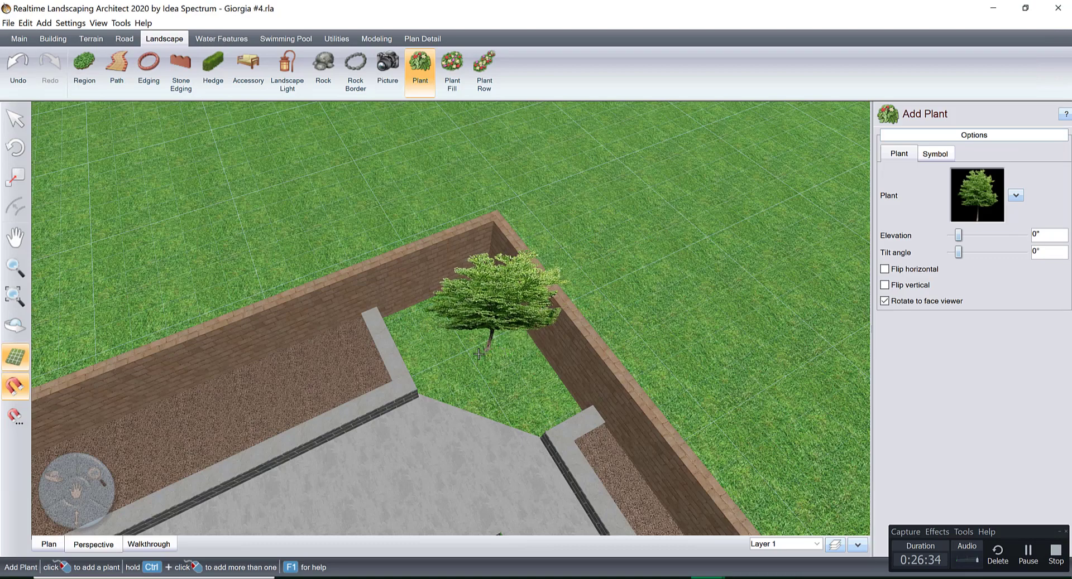
pyautogui.click(468, 353)
pyautogui.moveTo(525, 321); pyautogui.dragTo(527, 280, button='right')
pyautogui.moveTo(551, 164); pyautogui.dragTo(558, 151)
pyautogui.moveTo(536, 268); pyautogui.dragTo(156, 535, button='right')
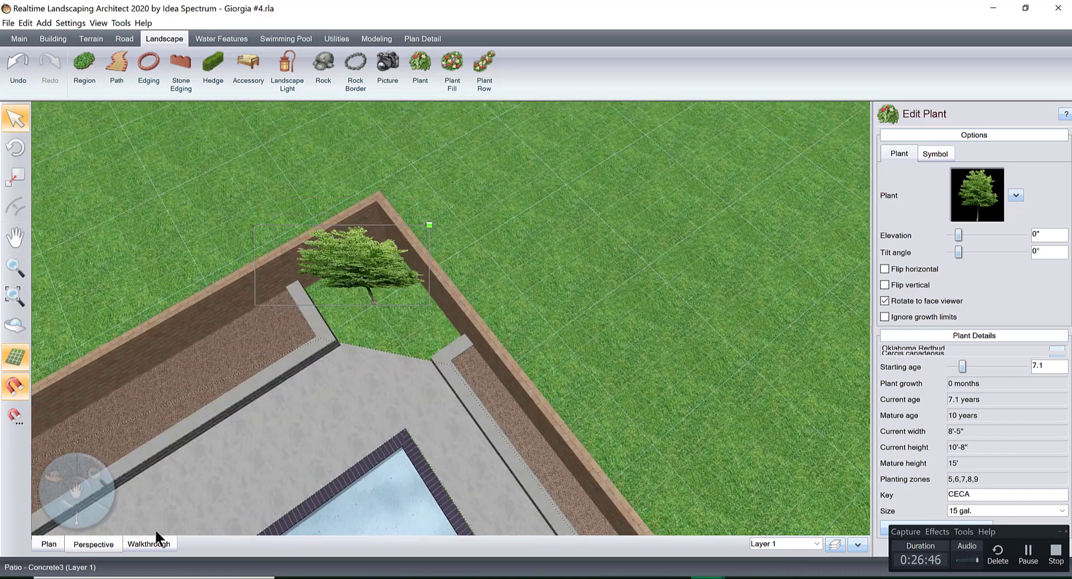
# In plan view, draw a landscape region around the corner tree, about 11'-8" by 9'-3" along the boundary walls, with a curved inner edge.
pyautogui.click(56, 543)
pyautogui.scroll(-7, 496, 372)
pyautogui.scroll(1, 540, 313)
pyautogui.moveTo(539, 283); pyautogui.dragTo(548, 328, button='middle')
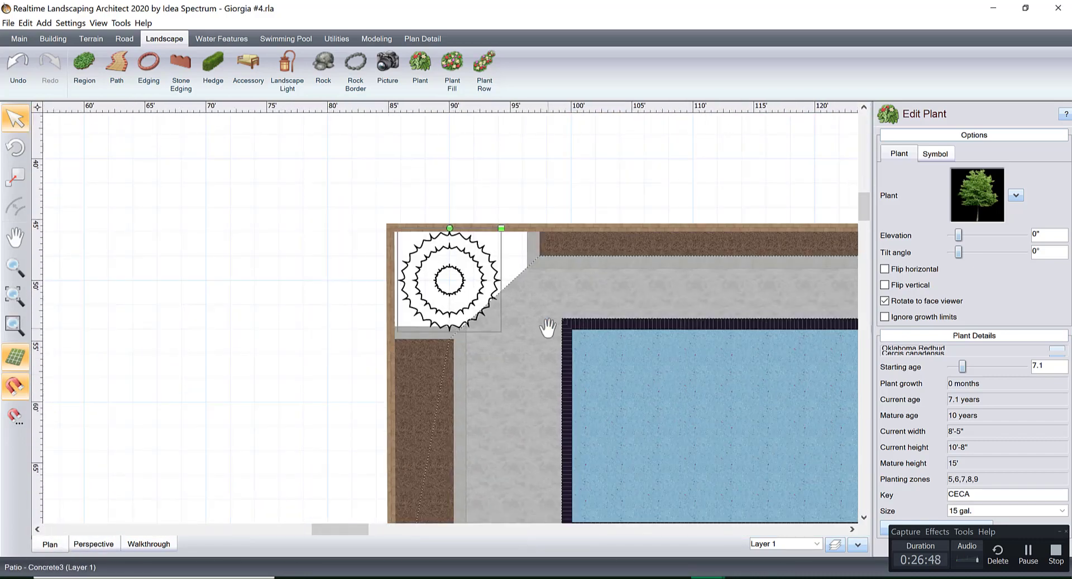
pyautogui.scroll(3, 525, 277)
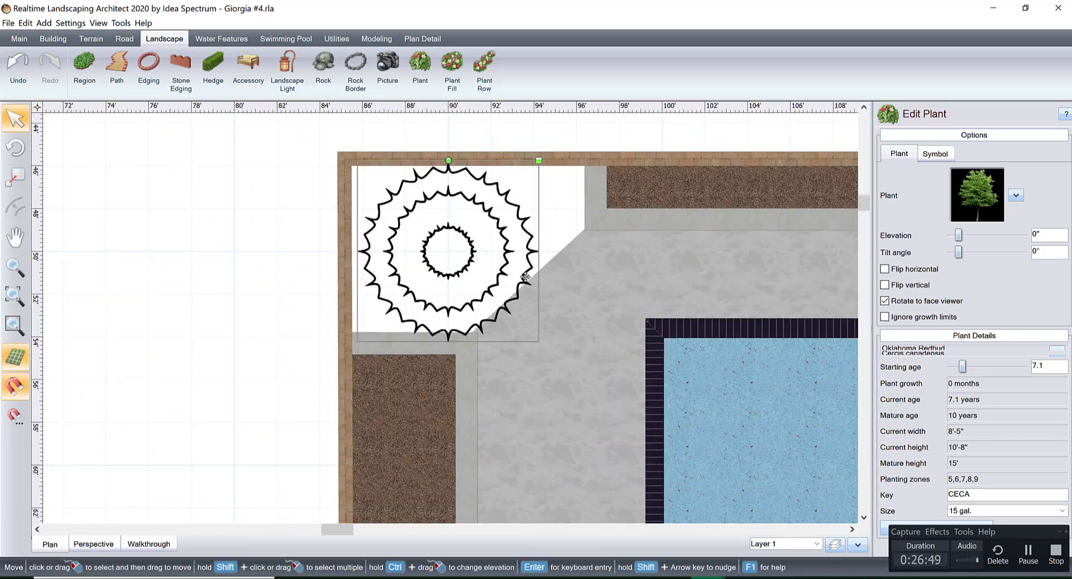
pyautogui.click(83, 63)
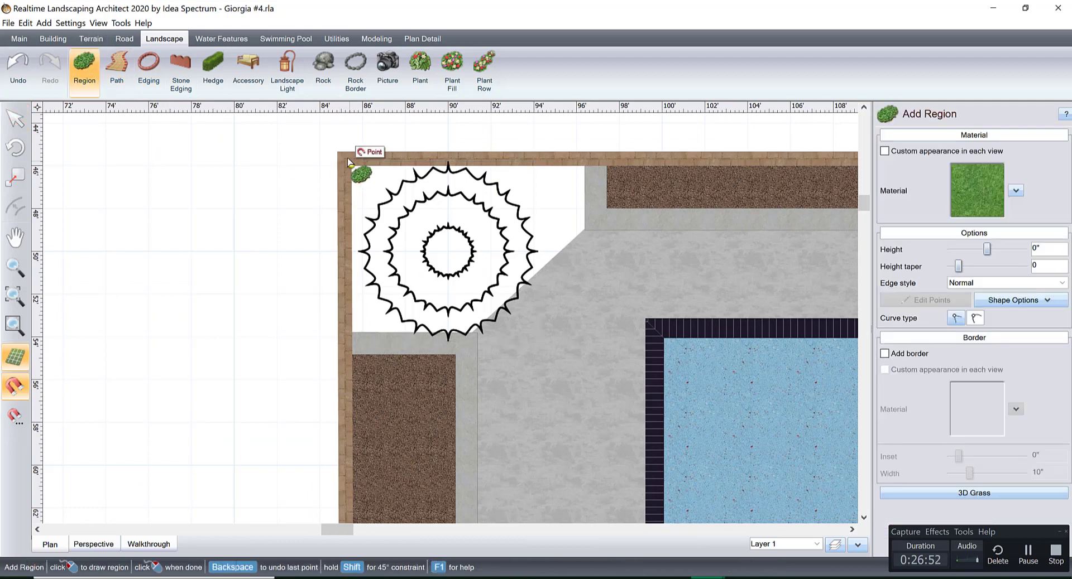
pyautogui.click(346, 158)
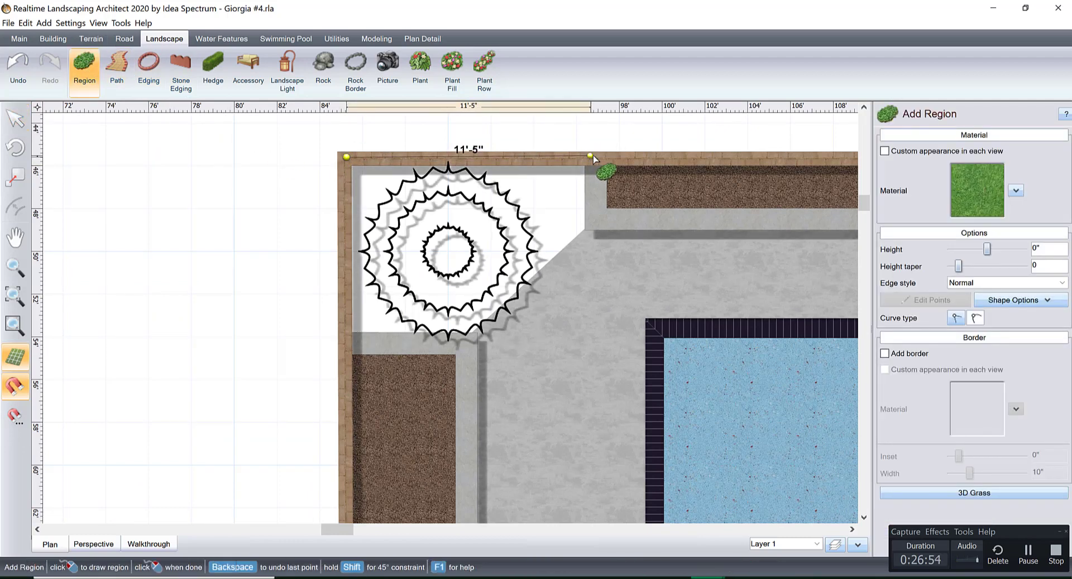
pyautogui.click(595, 157)
pyautogui.click(603, 208)
pyautogui.click(589, 240)
pyautogui.click(567, 277)
pyautogui.click(523, 311)
pyautogui.click(466, 338)
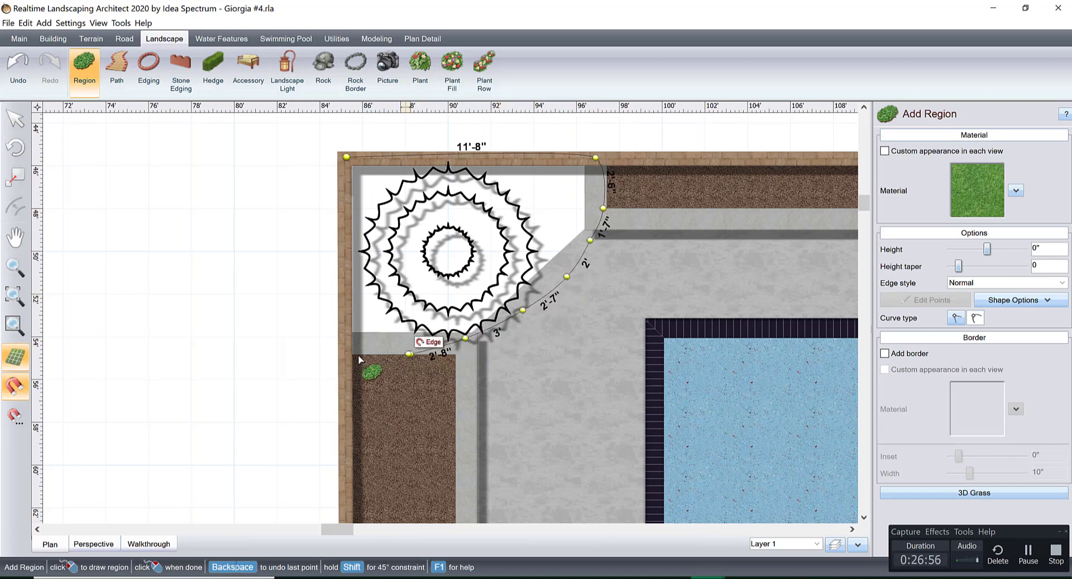
pyautogui.click(411, 354)
pyautogui.click(356, 354)
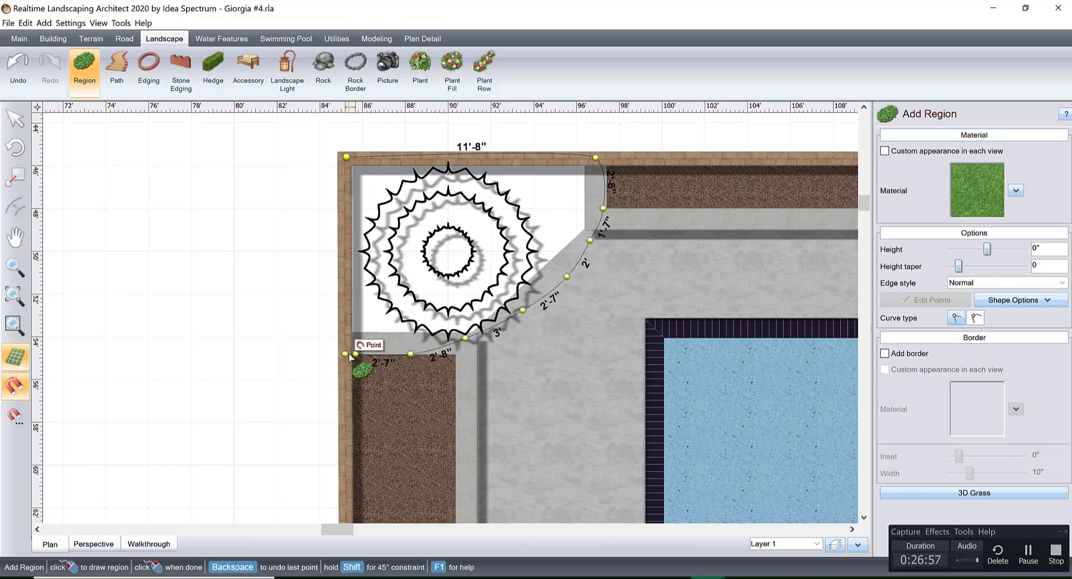
pyautogui.click(346, 158)
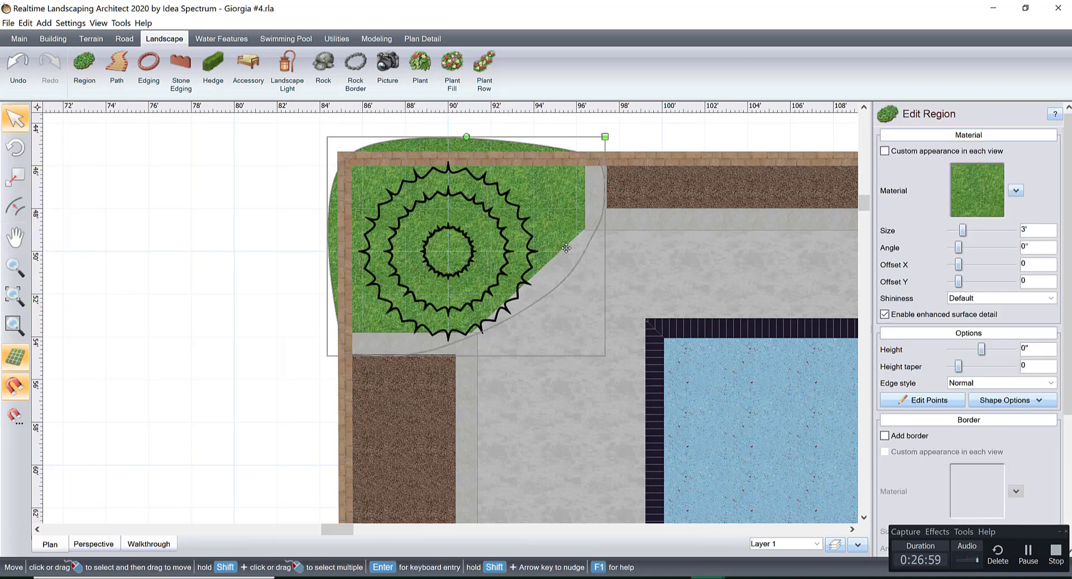
# Straighten the corner region's edges along the boundary walls and at both planter ends by changing the curve type of those points.
pyautogui.click(900, 398)
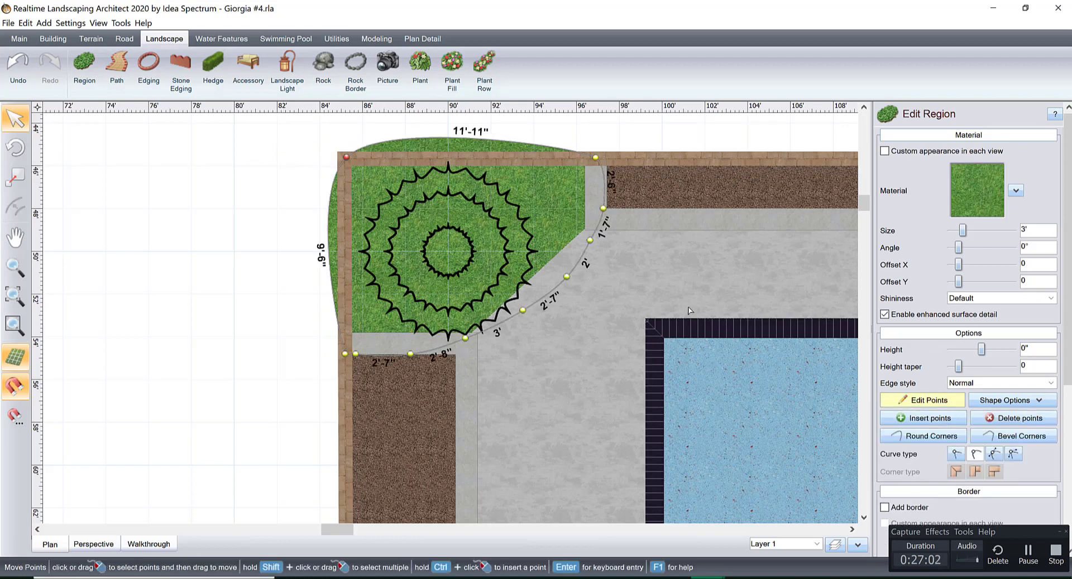
pyautogui.click(955, 454)
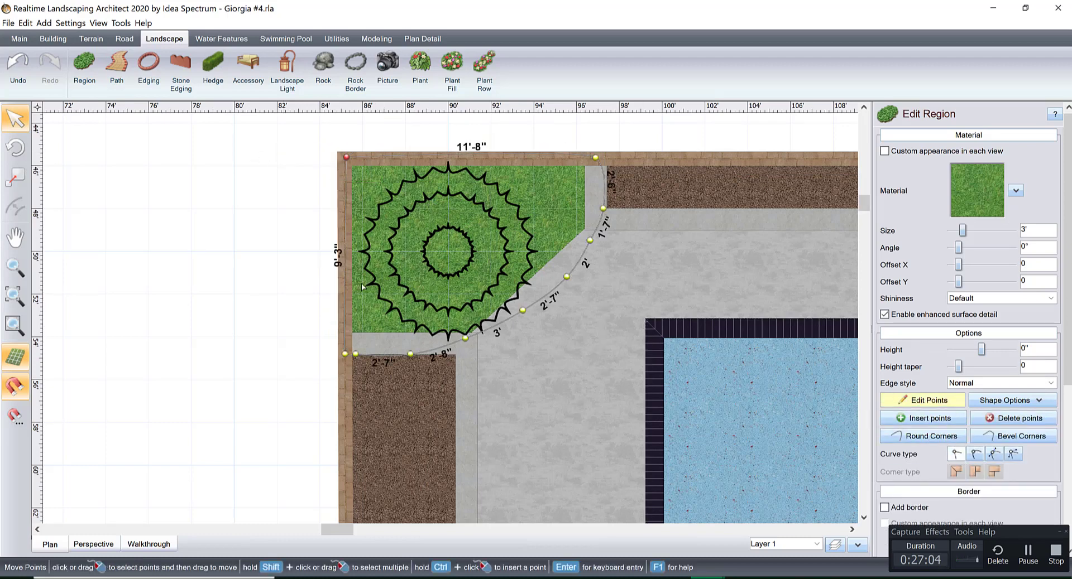
pyautogui.moveTo(282, 275); pyautogui.dragTo(360, 366)
pyautogui.moveTo(574, 126); pyautogui.dragTo(650, 211)
pyautogui.click(957, 454)
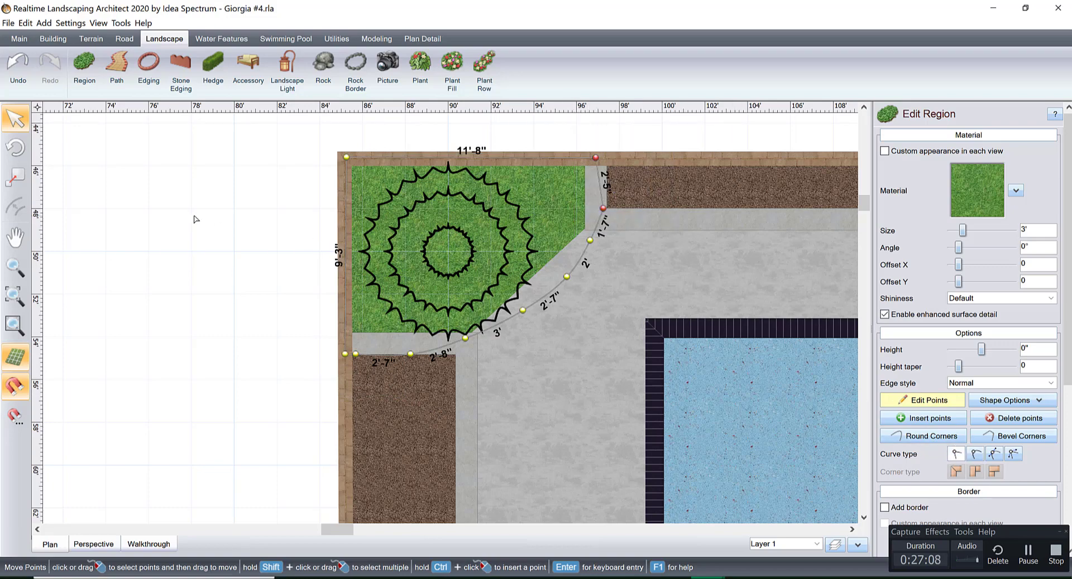
# Apply the favorite material Stone277 to the corner region and show it in 3D.
pyautogui.click(960, 187)
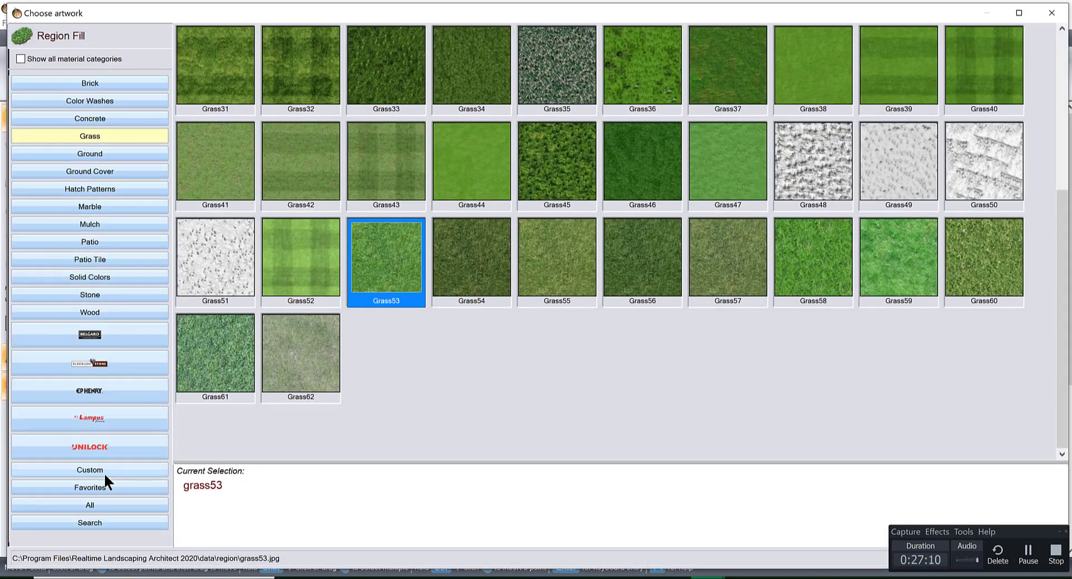
pyautogui.click(90, 487)
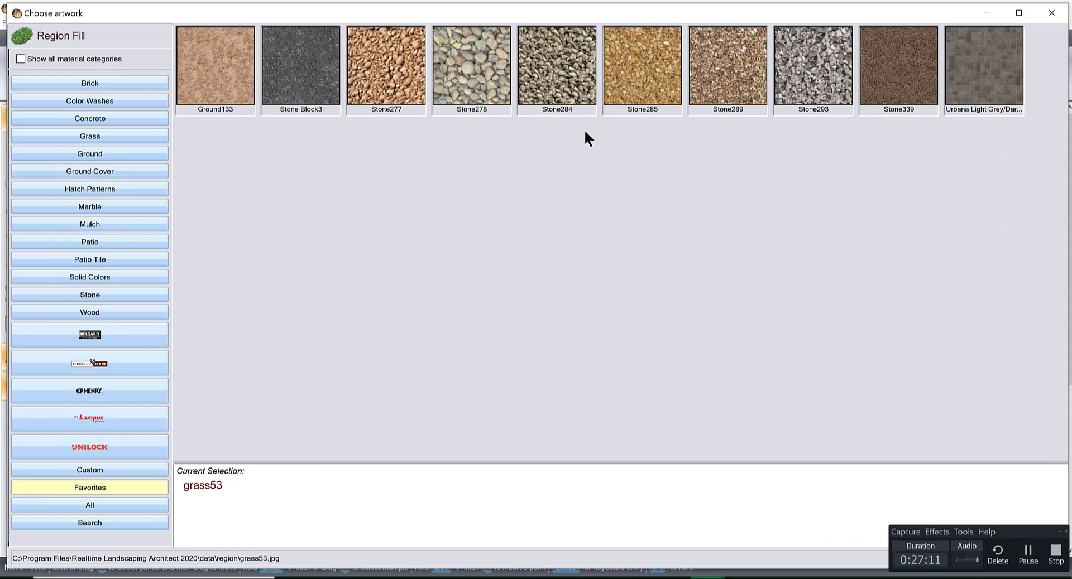
pyautogui.doubleClick(393, 55)
pyautogui.click(93, 544)
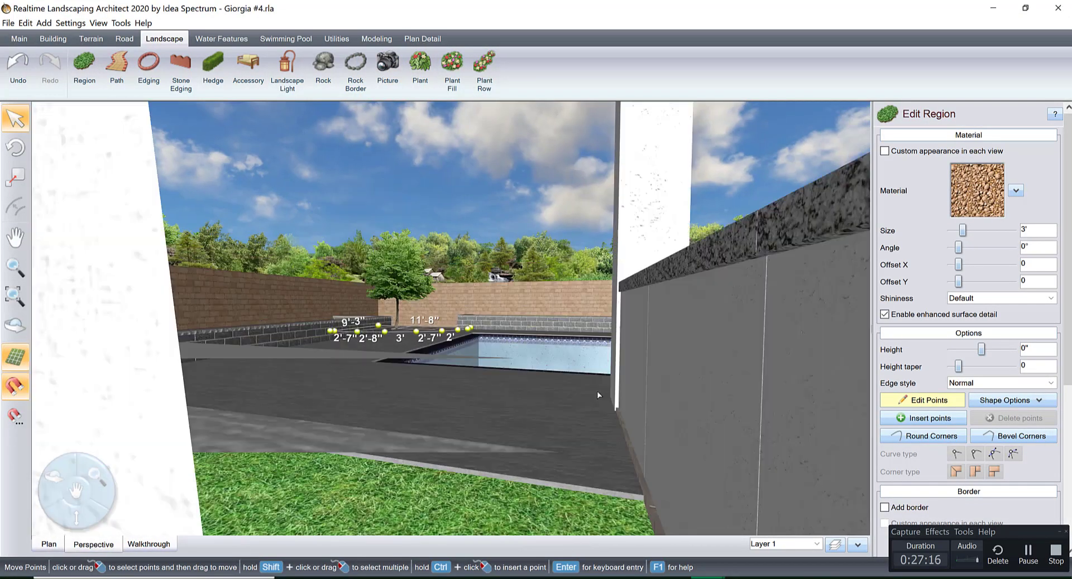
# Examine the stone-covered corner bed and its tree in 3D from several angles, ending point editing and selecting the tree.
pyautogui.moveTo(597, 392); pyautogui.dragTo(648, 339, button='middle')
pyautogui.moveTo(649, 338); pyautogui.dragTo(562, 407, button='right')
pyautogui.moveTo(562, 407); pyautogui.dragTo(558, 379, button='middle')
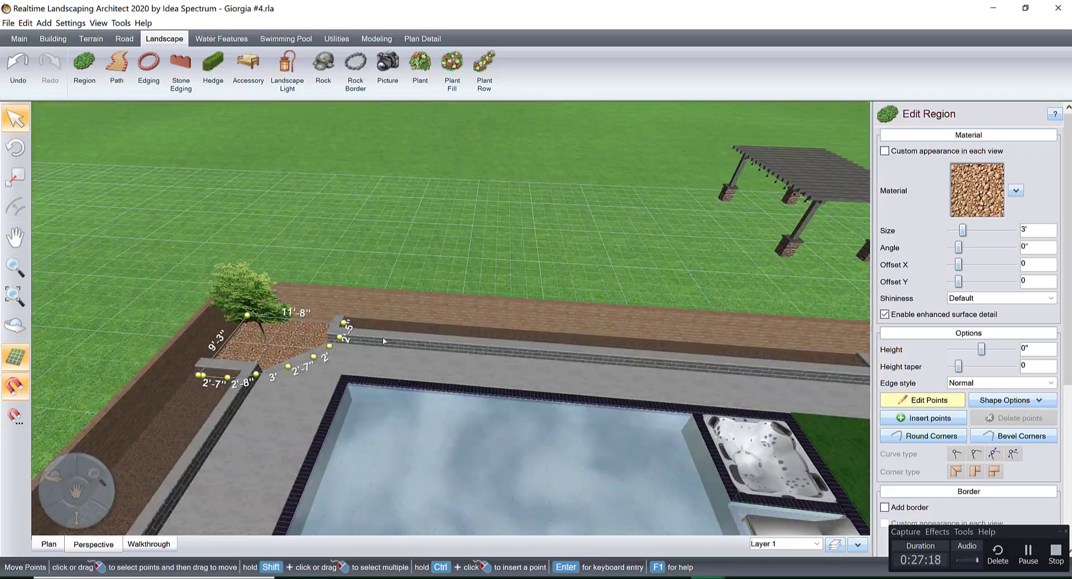
pyautogui.moveTo(382, 337); pyautogui.dragTo(545, 327, button='right')
pyautogui.moveTo(544, 327)
pyautogui.mouseDown(button='middle')
pyautogui.moveTo(609, 293)
pyautogui.moveTo(532, 322)
pyautogui.mouseUp(button='middle')
pyautogui.scroll(3, 608, 293)
pyautogui.scroll(2, 532, 323)
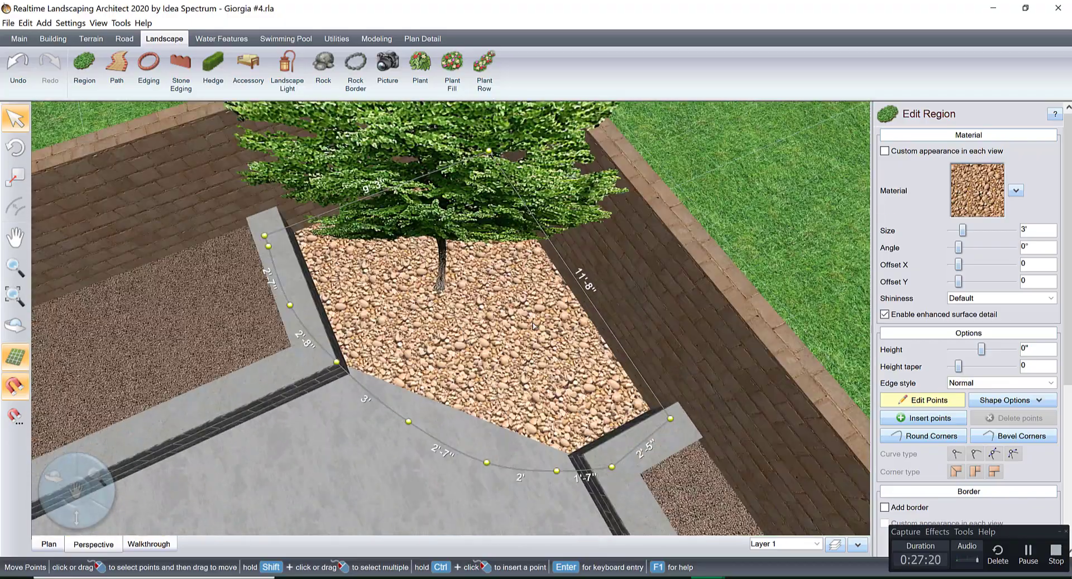
pyautogui.scroll(2, 532, 322)
pyautogui.moveTo(532, 323); pyautogui.dragTo(564, 266, button='right')
pyautogui.moveTo(564, 266); pyautogui.dragTo(561, 302, button='middle')
pyautogui.scroll(2, 561, 301)
pyautogui.moveTo(561, 302); pyautogui.dragTo(565, 360, button='right')
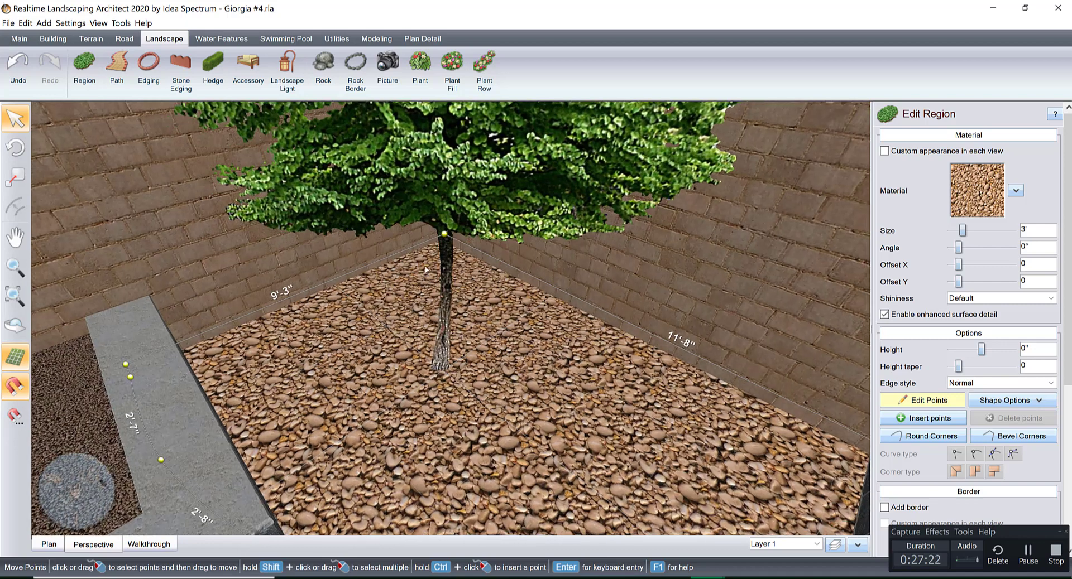
pyautogui.click(927, 402)
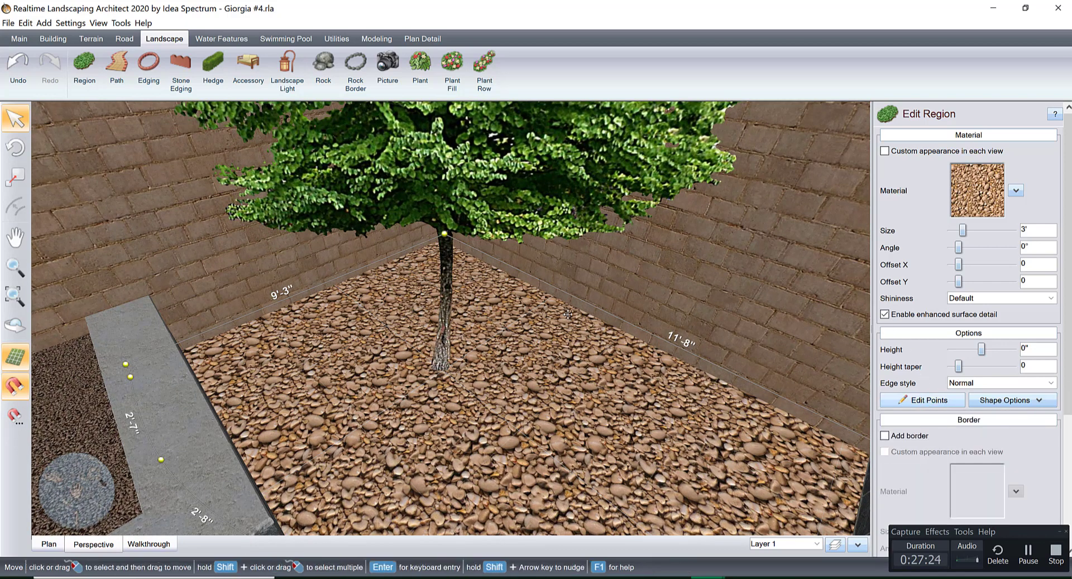
pyautogui.click(414, 191)
pyautogui.moveTo(459, 183); pyautogui.dragTo(474, 152)
pyautogui.click(459, 183)
pyautogui.scroll(-5, 472, 328)
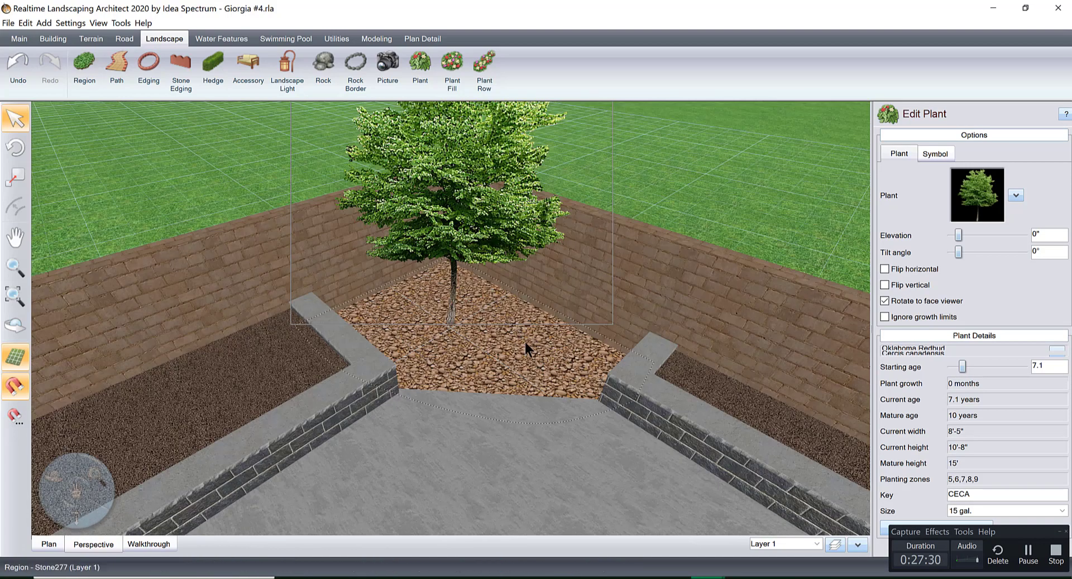
# Draw a winding plant row across the corner stone bed in front of the tree, from one planter's end toward the other.
pyautogui.scroll(4, 528, 347)
pyautogui.moveTo(445, 327); pyautogui.dragTo(320, 304, button='middle')
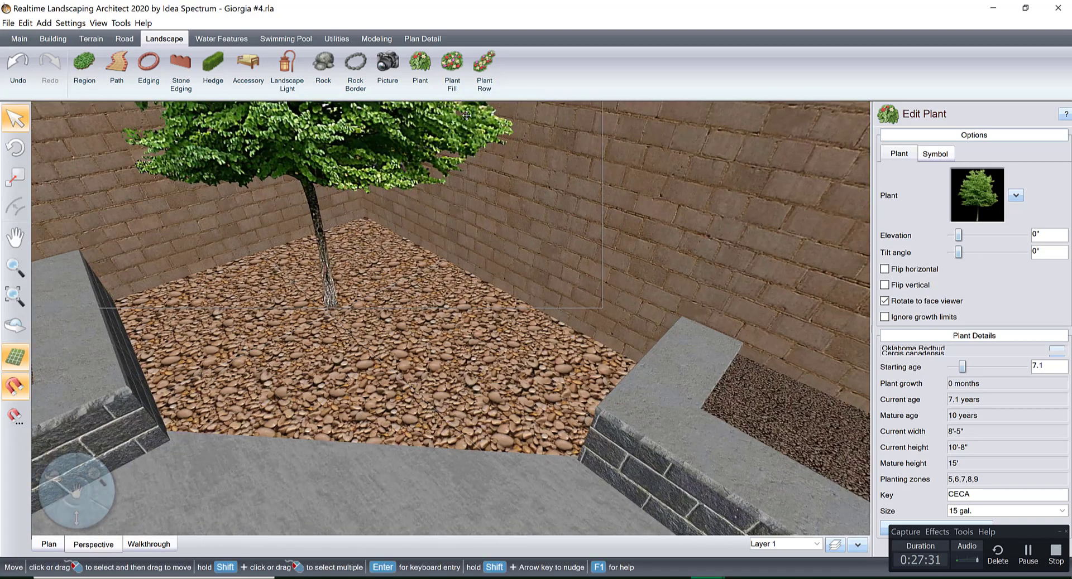
pyautogui.click(473, 65)
pyautogui.click(218, 314)
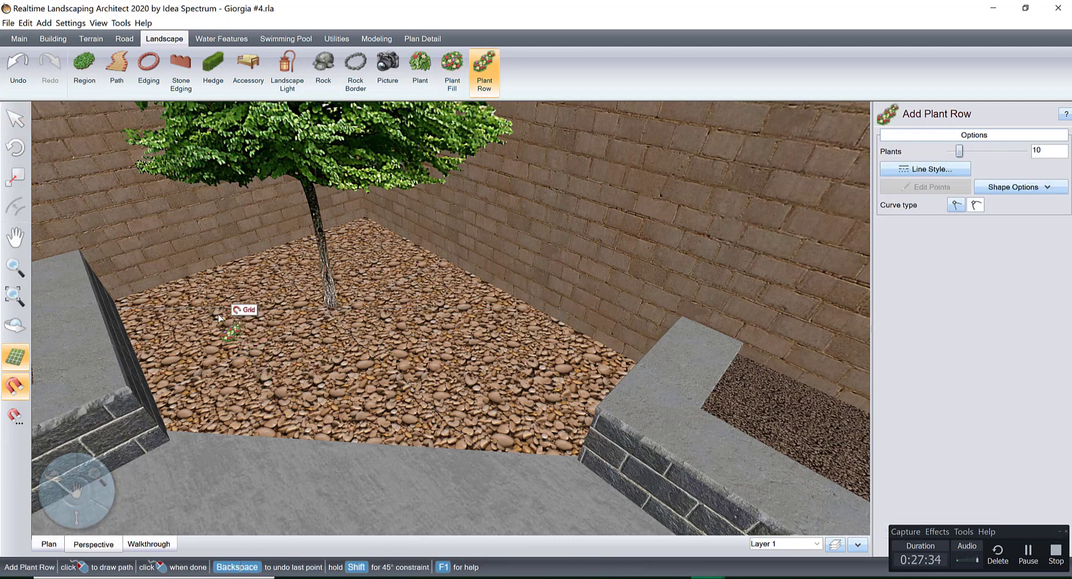
pyautogui.click(243, 348)
pyautogui.click(258, 369)
pyautogui.click(311, 376)
pyautogui.click(384, 364)
pyautogui.click(431, 344)
pyautogui.click(462, 339)
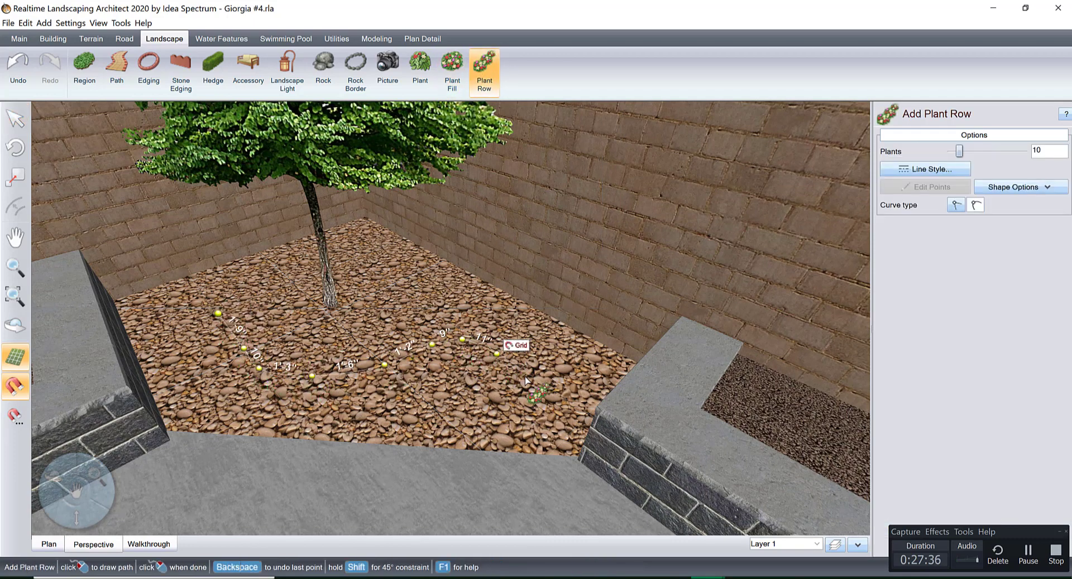
pyautogui.click(531, 378)
pyautogui.rightClick(529, 382)
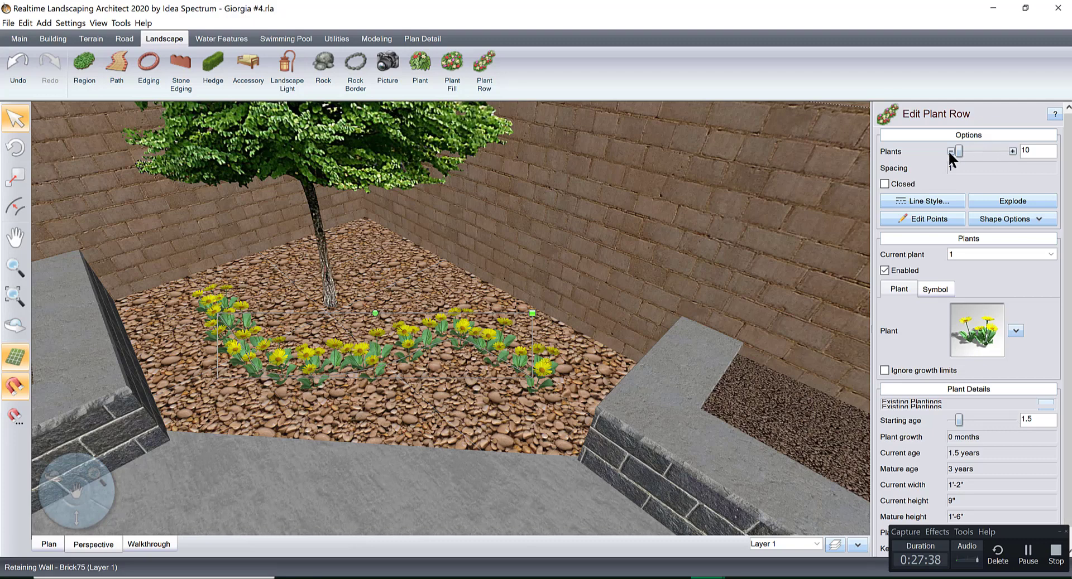
# Set the number of plants in the corner row to 4.
pyautogui.click(949, 152)
pyautogui.click(949, 152)
pyautogui.click(950, 151)
pyautogui.click(950, 152)
pyautogui.click(950, 152)
pyautogui.click(950, 152)
pyautogui.click(949, 151)
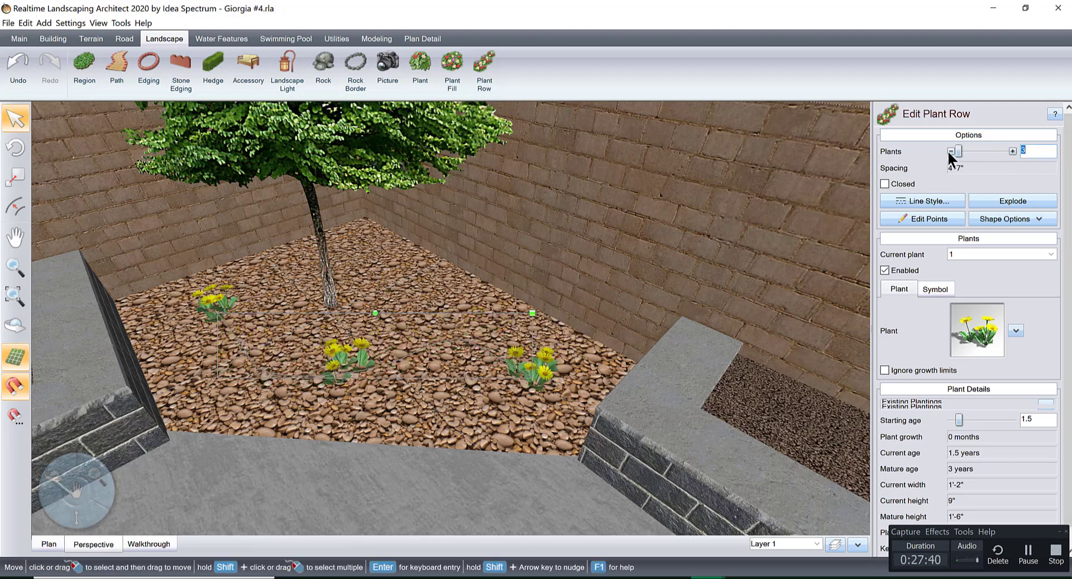
pyautogui.click(1012, 150)
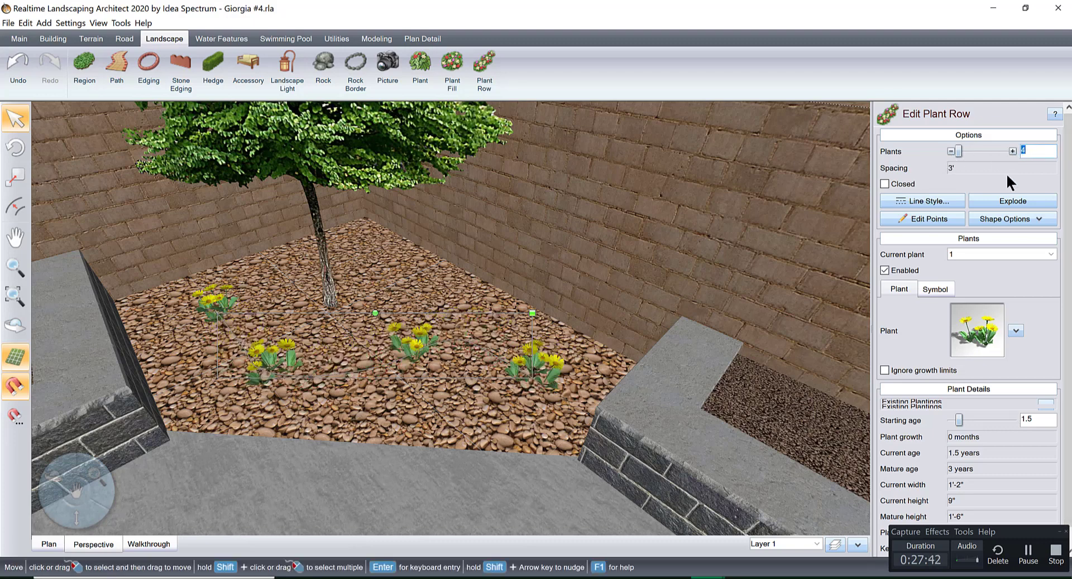
# Change the corner row's plants to the favorite picture plant Indian Hawthorn6.
pyautogui.click(970, 331)
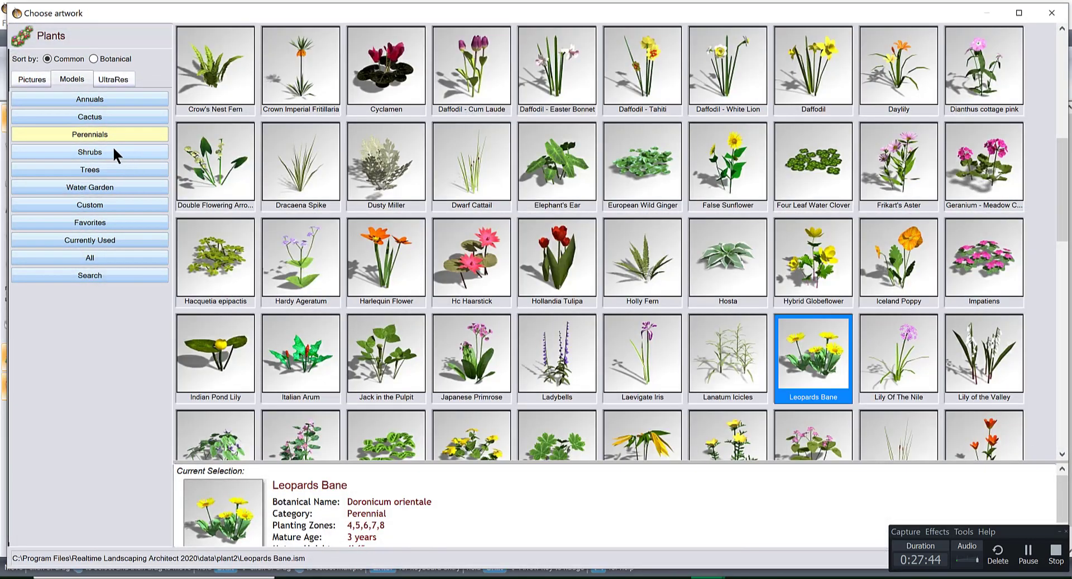
pyautogui.click(28, 80)
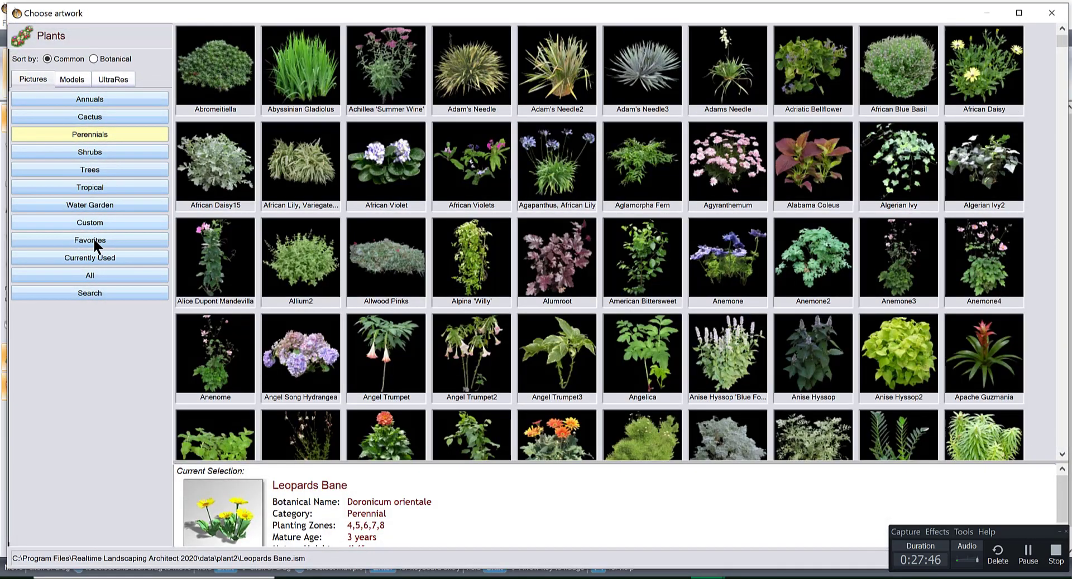
pyautogui.click(93, 239)
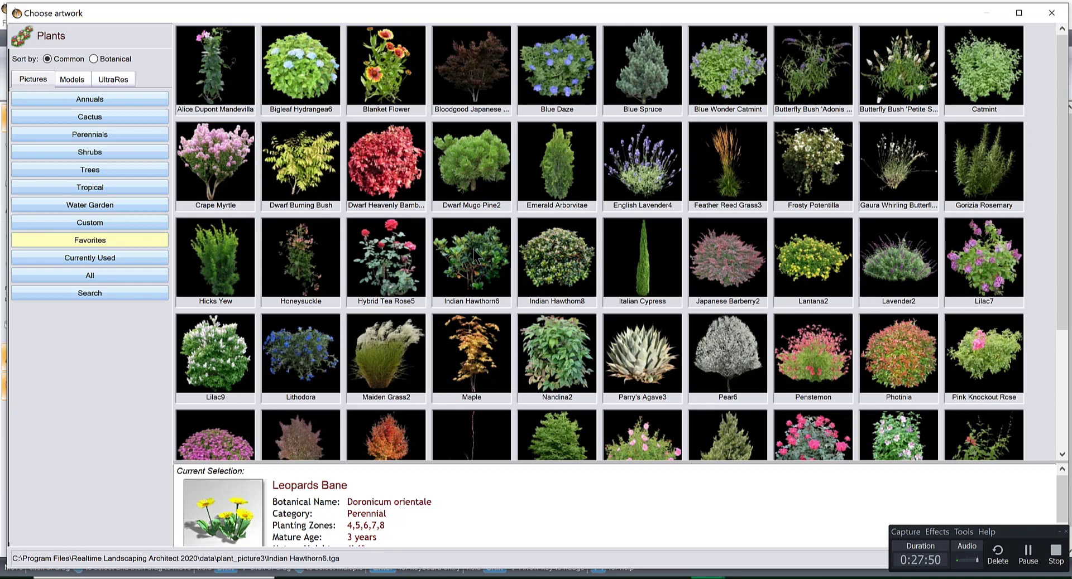
pyautogui.doubleClick(474, 256)
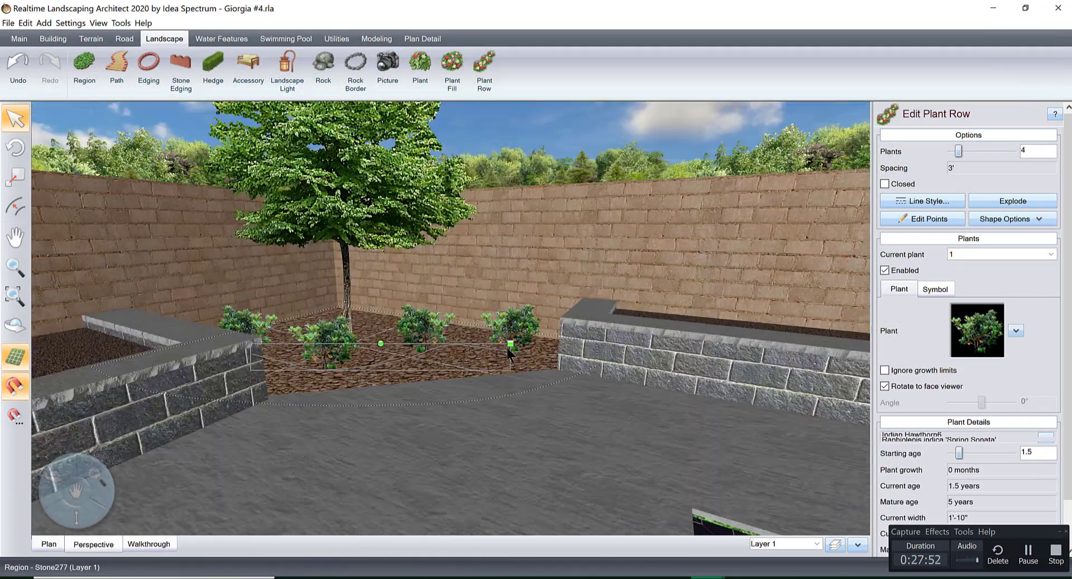
pyautogui.scroll(-4, 509, 352)
pyautogui.moveTo(508, 352); pyautogui.dragTo(567, 366, button='right')
pyautogui.moveTo(568, 367); pyautogui.dragTo(420, 272, button='middle')
pyautogui.scroll(-3, 687, 313)
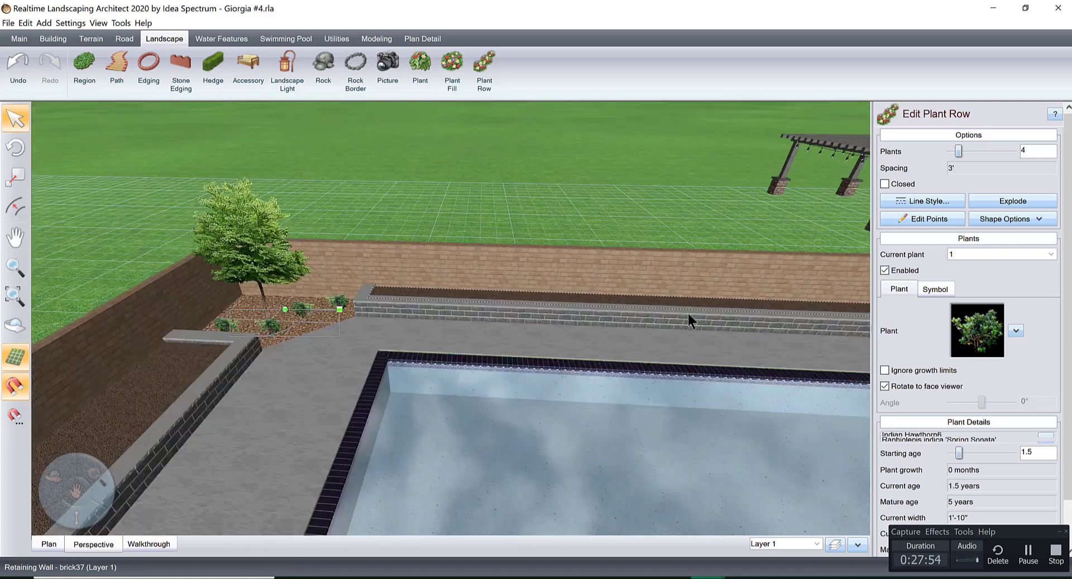
# Raise the rear boundary wall beyond the pool to a height of 6'-10" by changing both of its end points.
pyautogui.moveTo(688, 314); pyautogui.dragTo(563, 314, button='right')
pyautogui.moveTo(675, 323); pyautogui.dragTo(502, 318, button='middle')
pyautogui.moveTo(502, 318); pyautogui.dragTo(568, 304, button='right')
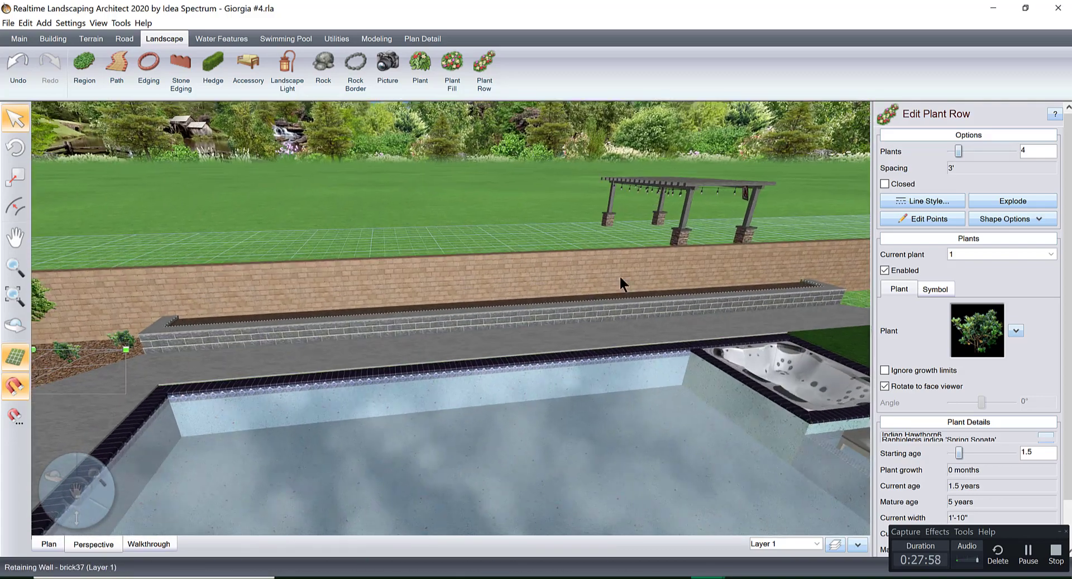
pyautogui.click(621, 278)
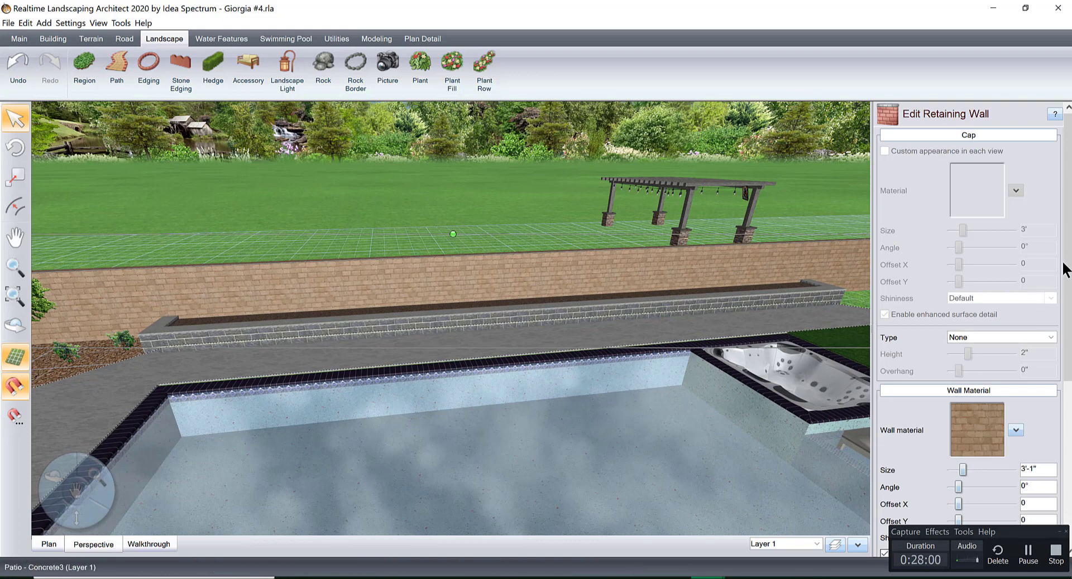
pyautogui.moveTo(1066, 265); pyautogui.dragTo(1065, 458)
pyautogui.scroll(-4, 713, 480)
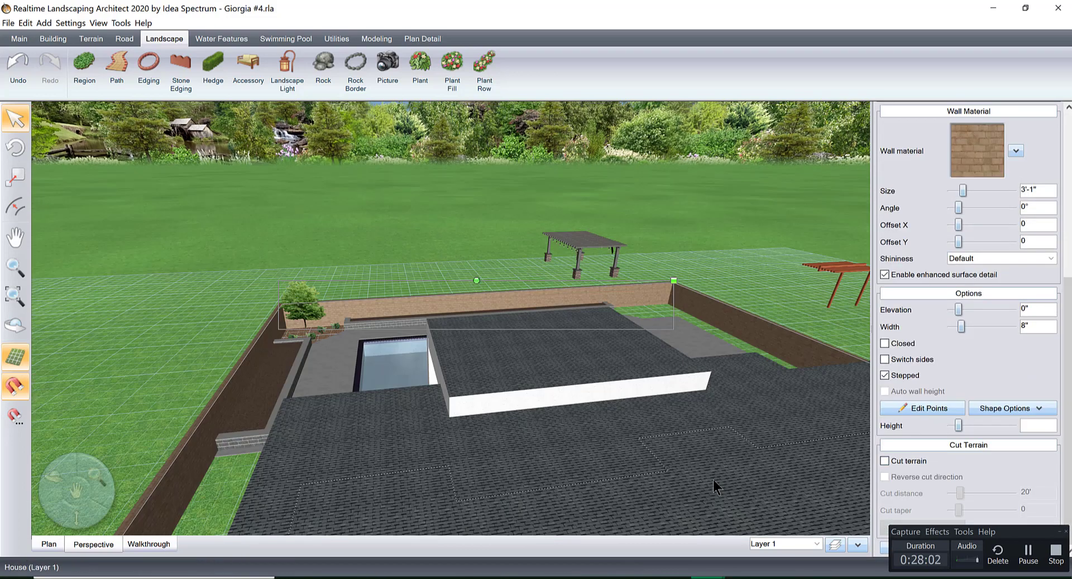
pyautogui.click(917, 406)
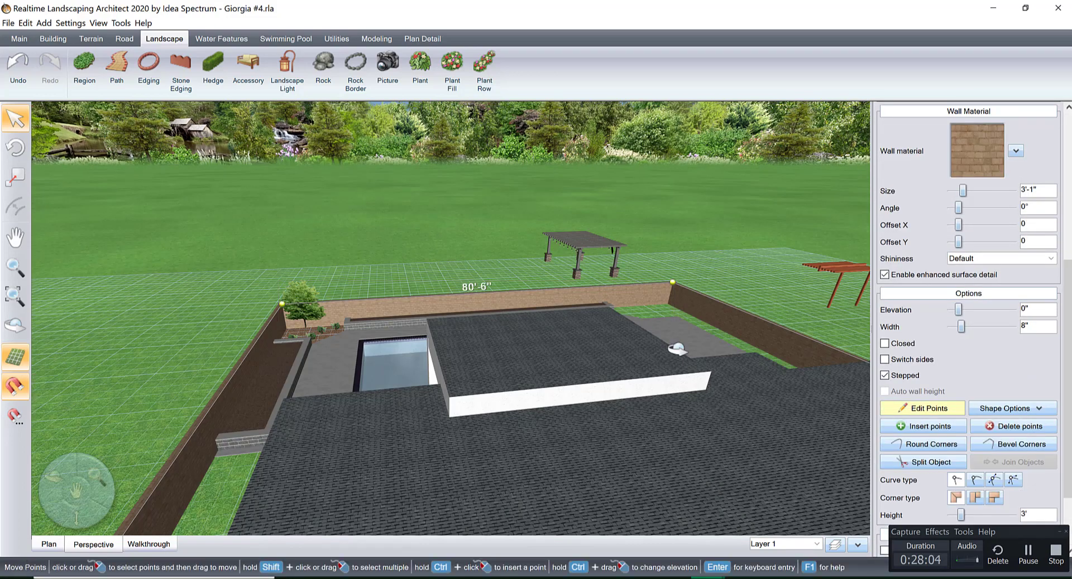
pyautogui.moveTo(678, 349); pyautogui.dragTo(725, 363, button='middle')
pyautogui.moveTo(1067, 357); pyautogui.dragTo(1066, 429)
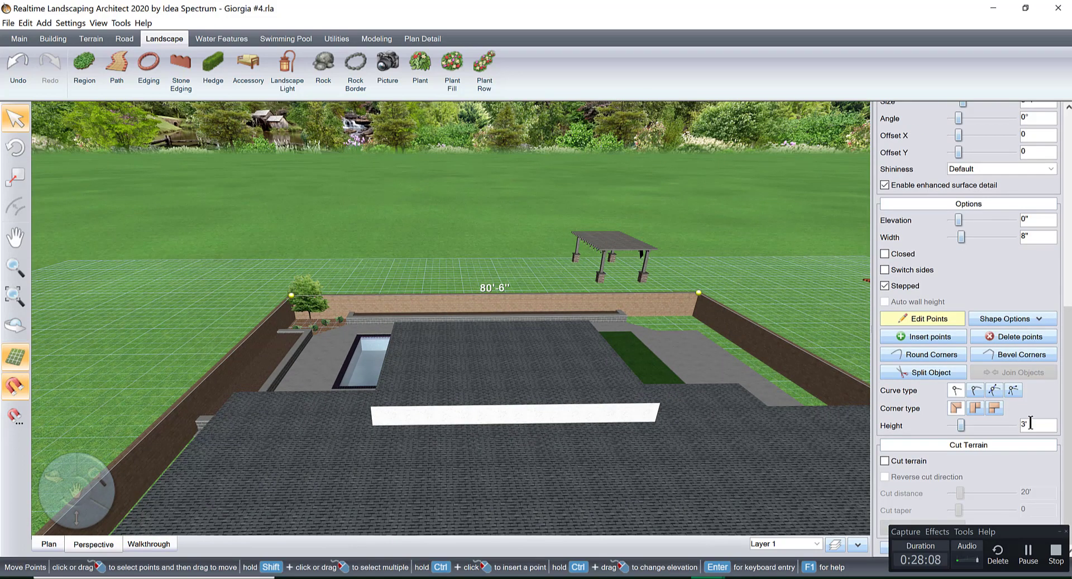
pyautogui.click(1012, 426)
pyautogui.click(1012, 425)
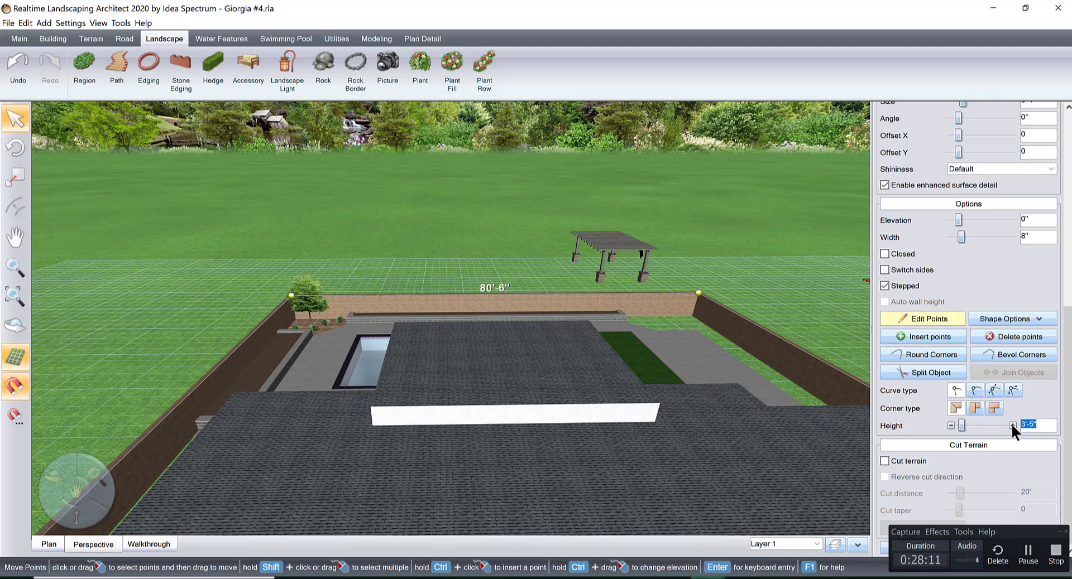
pyautogui.click(534, 294)
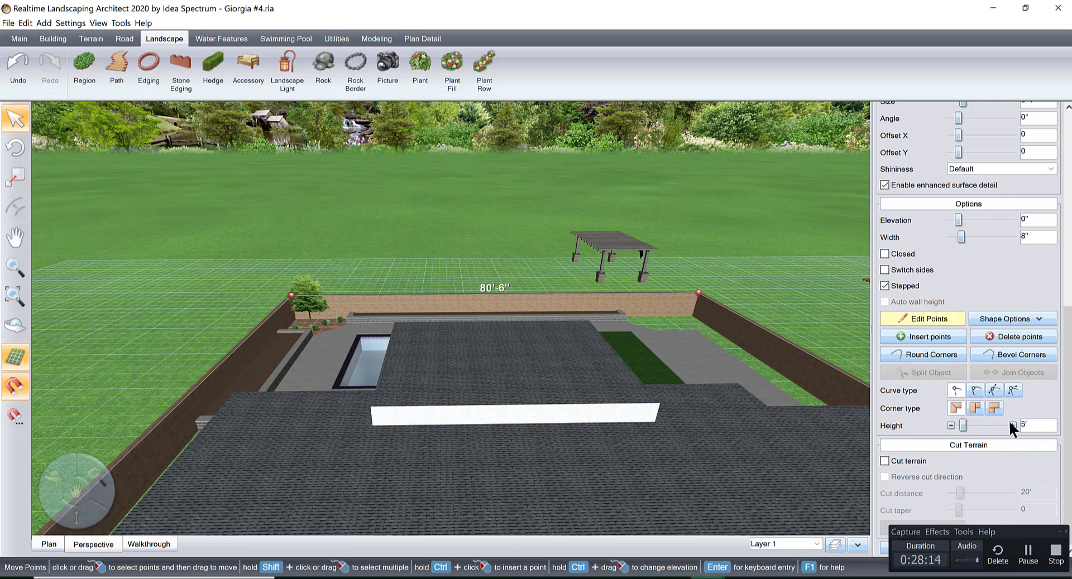
pyautogui.click(1012, 425)
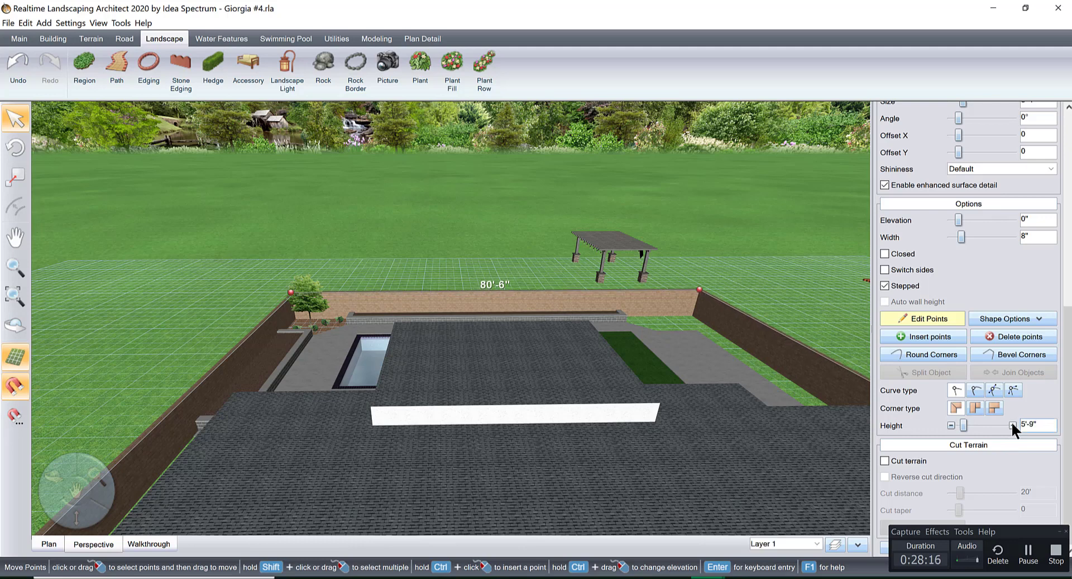
pyautogui.click(1011, 425)
pyautogui.click(1012, 425)
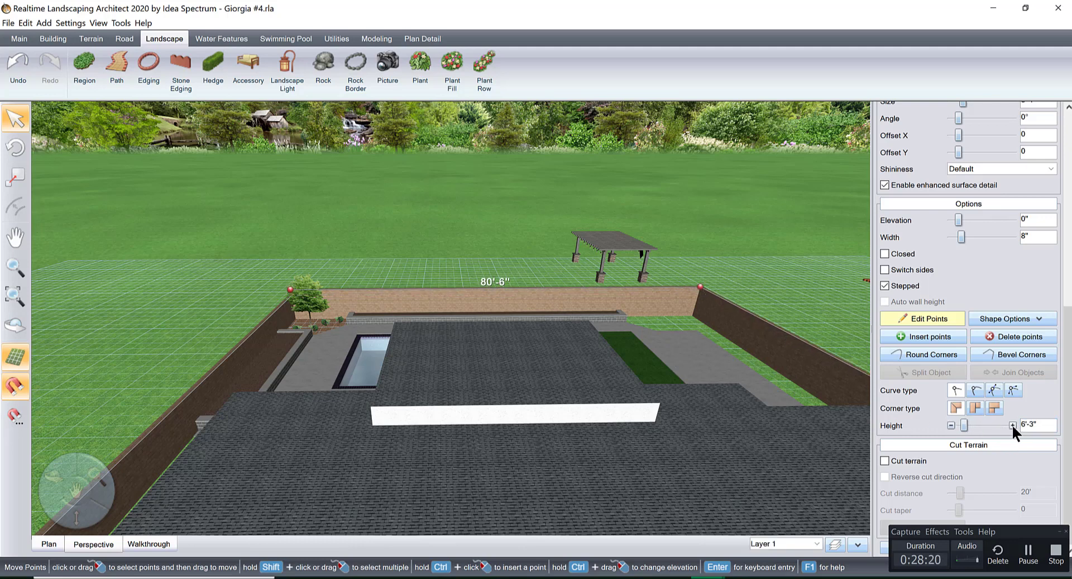
pyautogui.click(1011, 425)
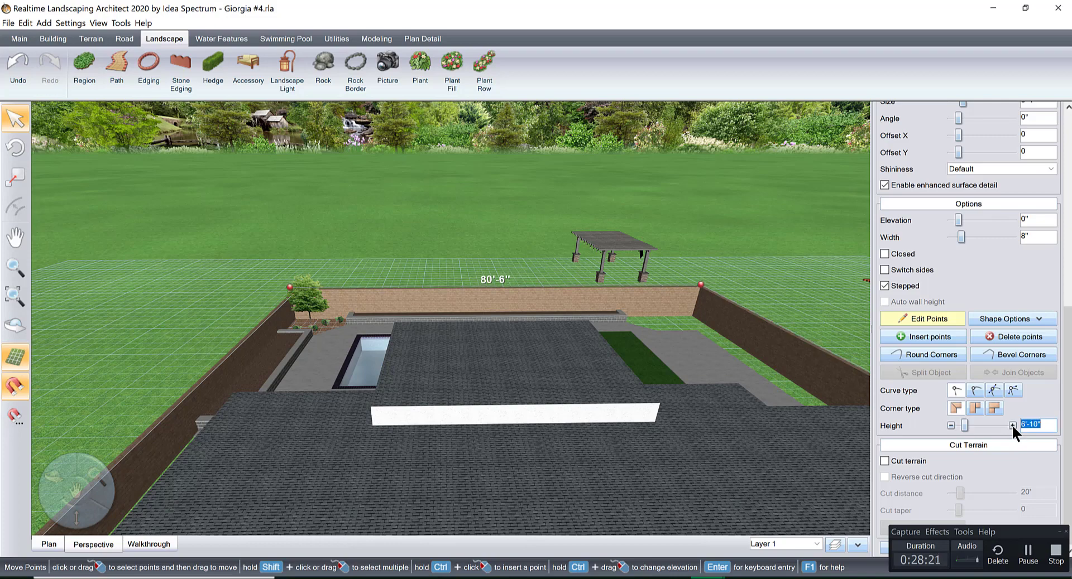
pyautogui.click(423, 261)
pyautogui.click(912, 315)
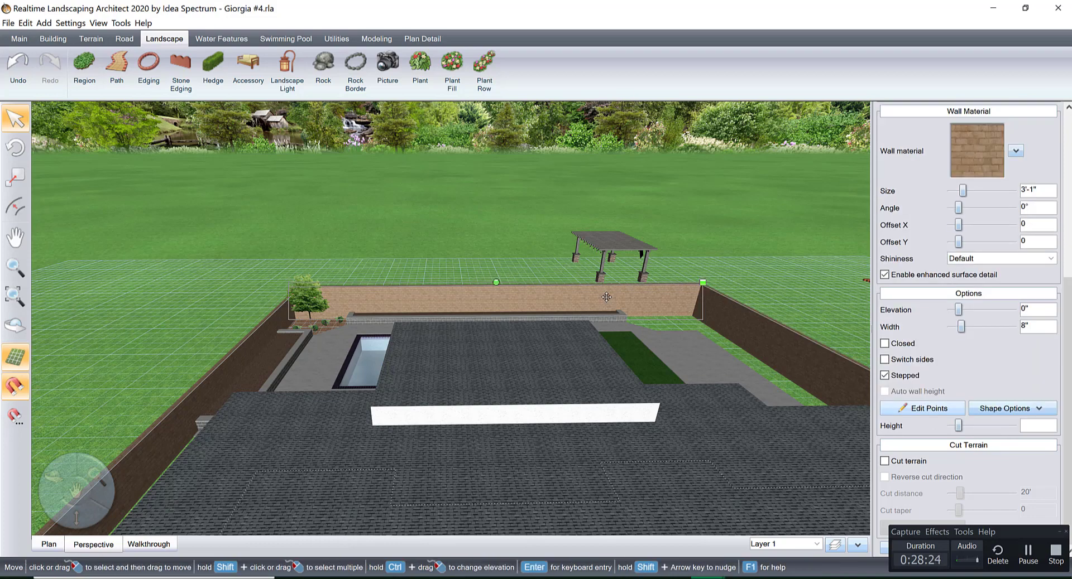
# In plan view, draw a vertical guide line about 80 ft long from the entry porch's upper edge midpoint to just beyond the rear wall.
pyautogui.scroll(6, 581, 324)
pyautogui.scroll(-6, 455, 397)
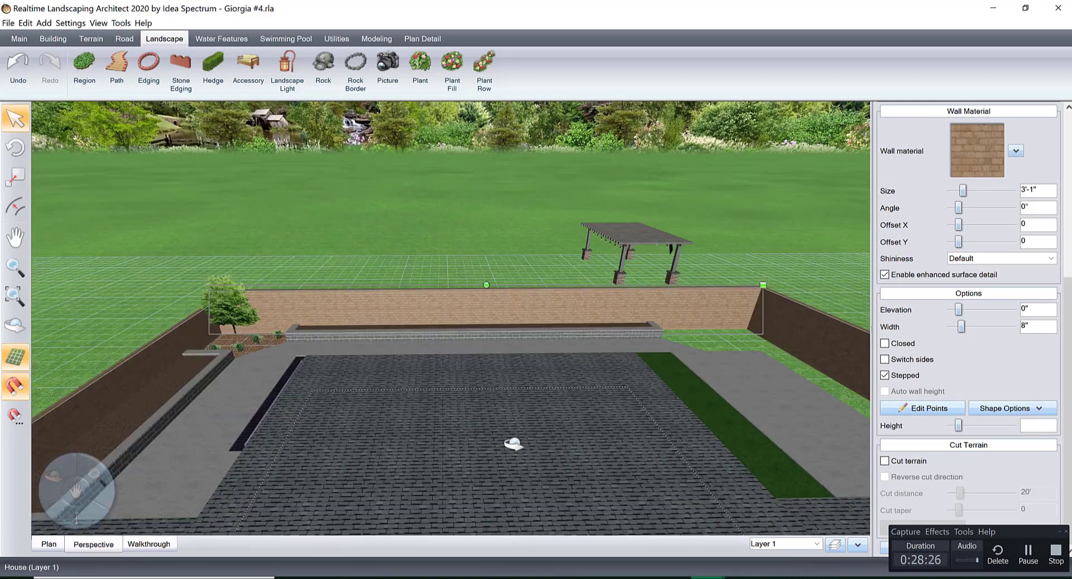
pyautogui.click(48, 544)
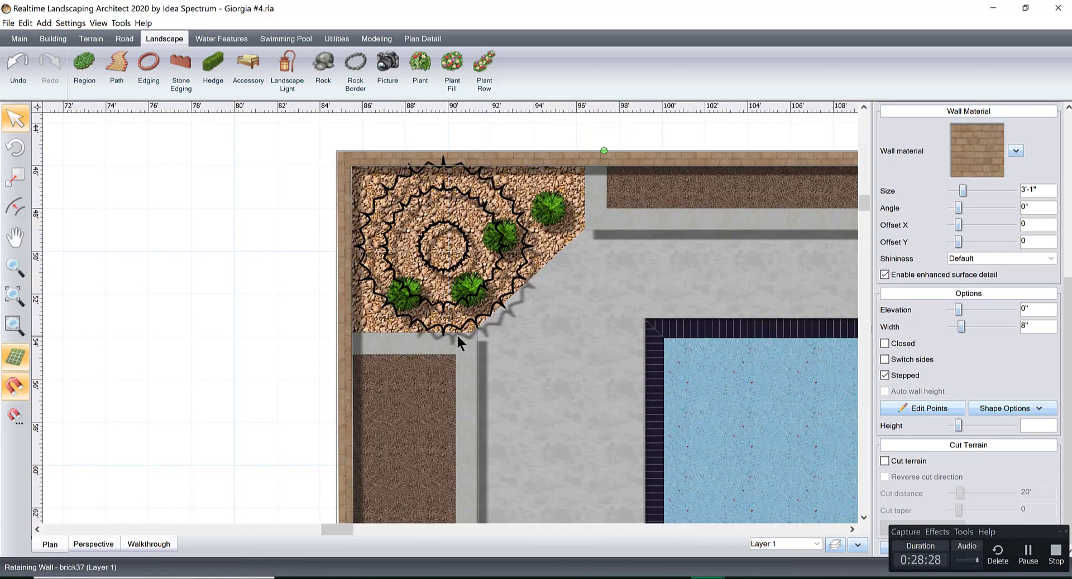
pyautogui.scroll(-5, 457, 333)
pyautogui.moveTo(646, 360); pyautogui.dragTo(393, 296, button='middle')
pyautogui.scroll(2, 392, 295)
pyautogui.moveTo(474, 272); pyautogui.dragTo(561, 245, button='middle')
pyautogui.scroll(-4, 494, 287)
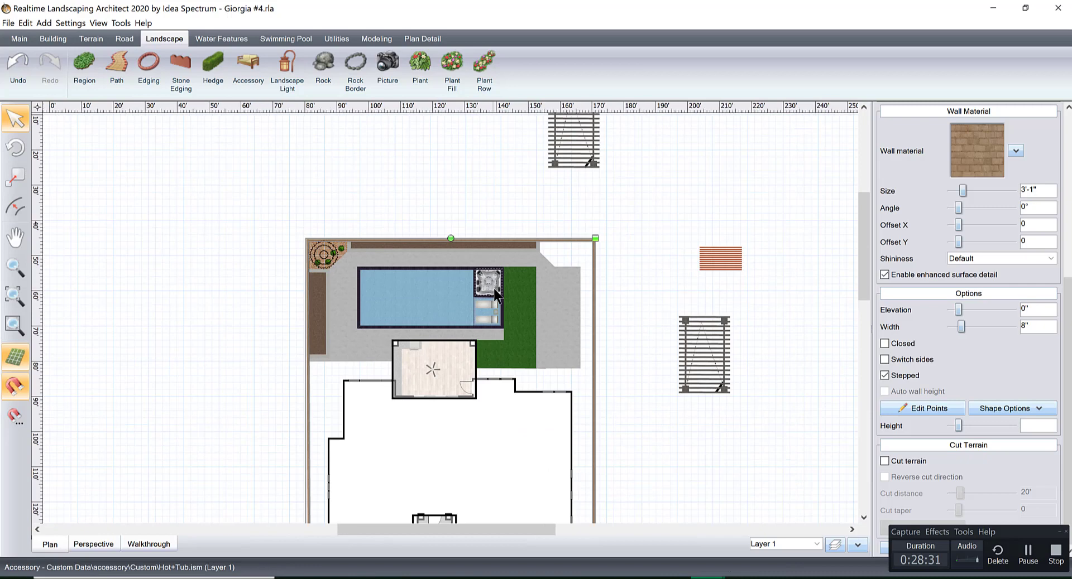
pyautogui.click(424, 39)
pyautogui.click(74, 69)
pyautogui.moveTo(542, 349); pyautogui.dragTo(523, 298, button='middle')
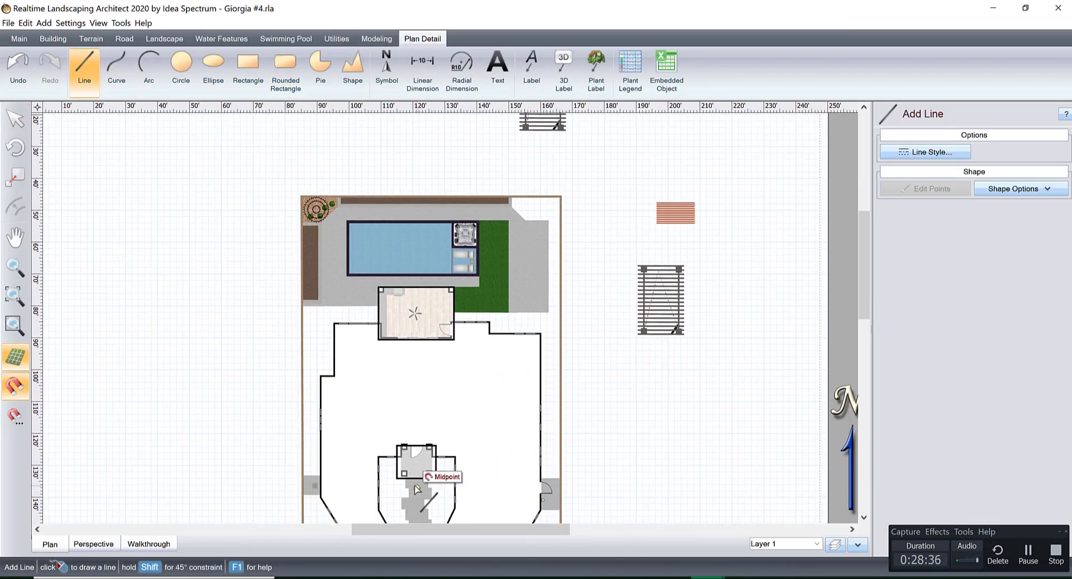
pyautogui.click(417, 445)
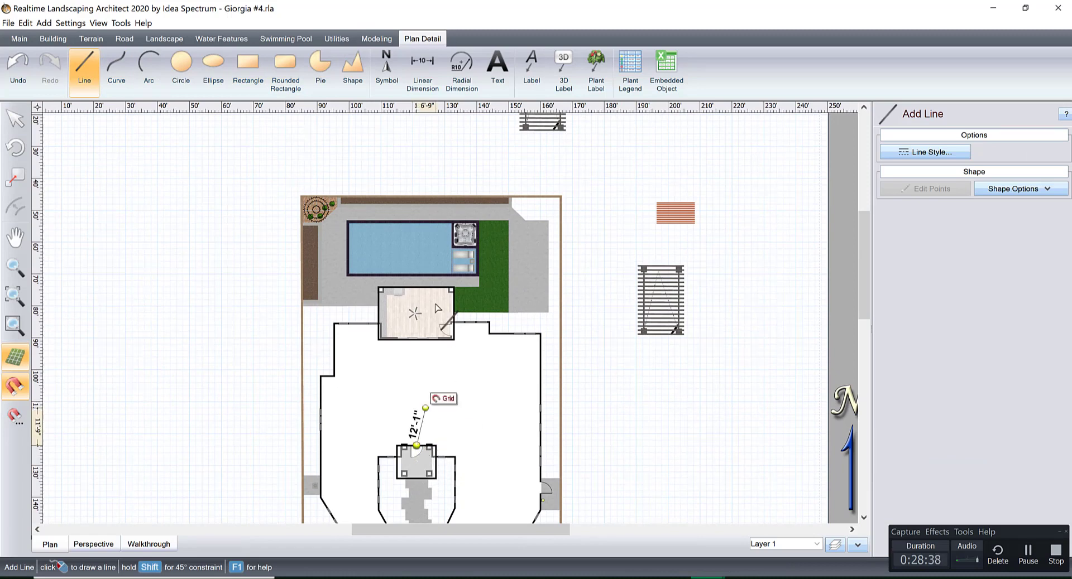
pyautogui.click(417, 182)
pyautogui.rightClick(413, 180)
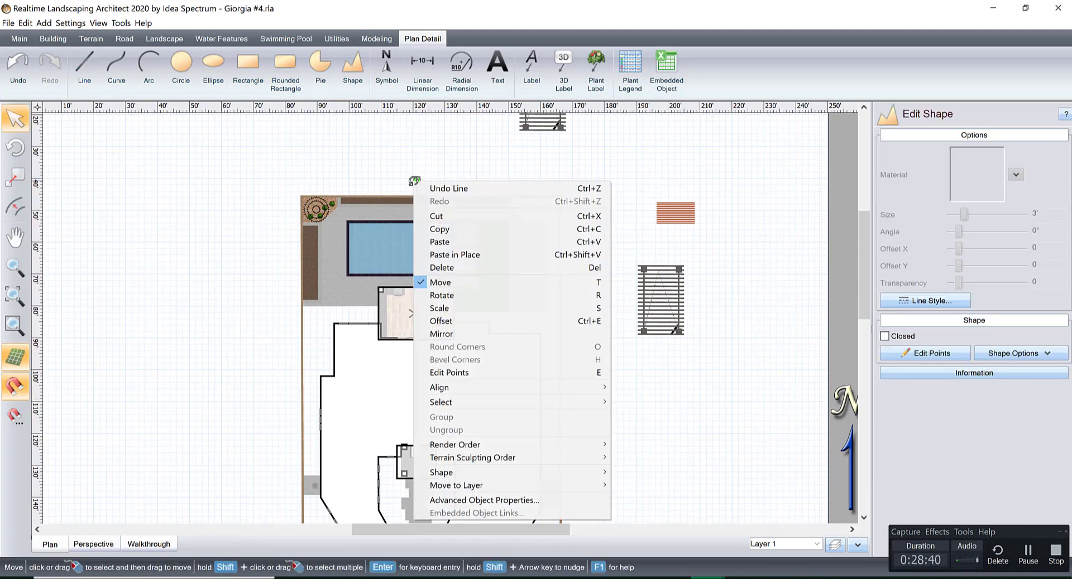
pyautogui.click(476, 152)
# Place an Oklahoma Redbud tree in the long rear planter where the guide line crosses it.
pyautogui.scroll(5, 401, 232)
pyautogui.moveTo(400, 214); pyautogui.dragTo(447, 380, button='middle')
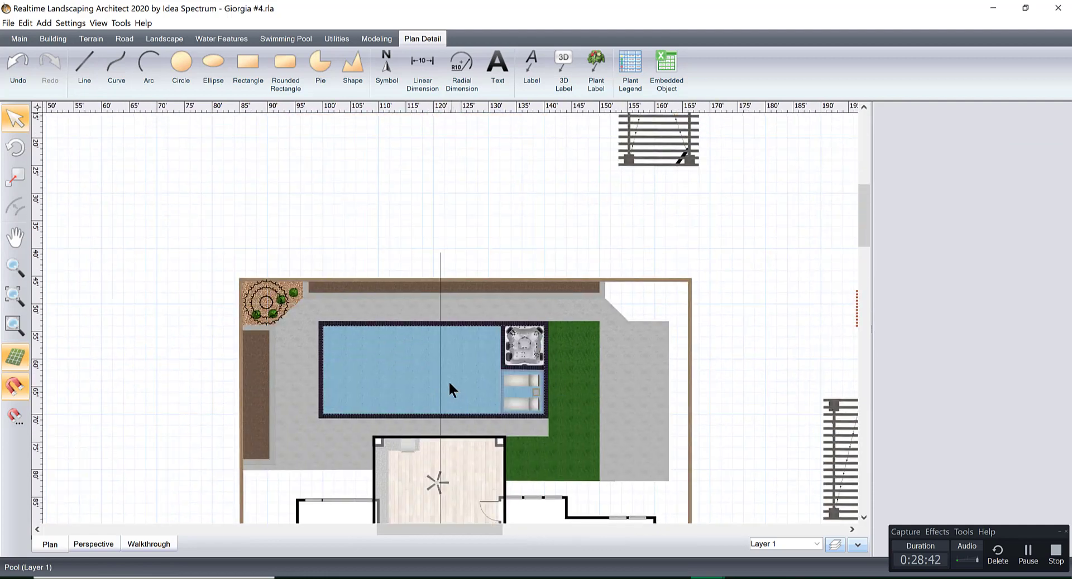
pyautogui.scroll(4, 446, 374)
pyautogui.moveTo(439, 337); pyautogui.dragTo(435, 370, button='middle')
pyautogui.scroll(3, 435, 357)
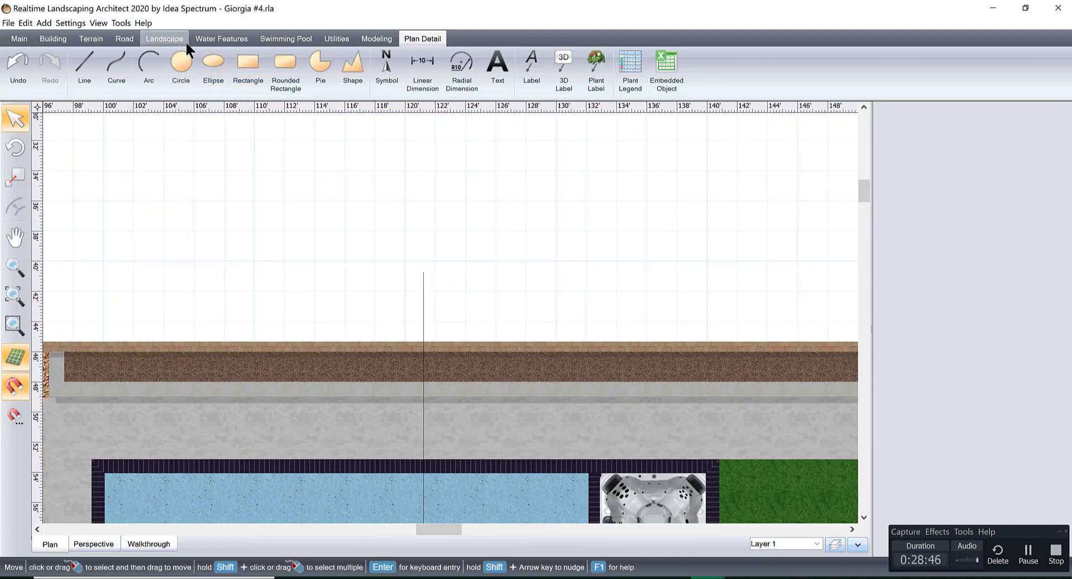
pyautogui.click(170, 39)
pyautogui.click(424, 59)
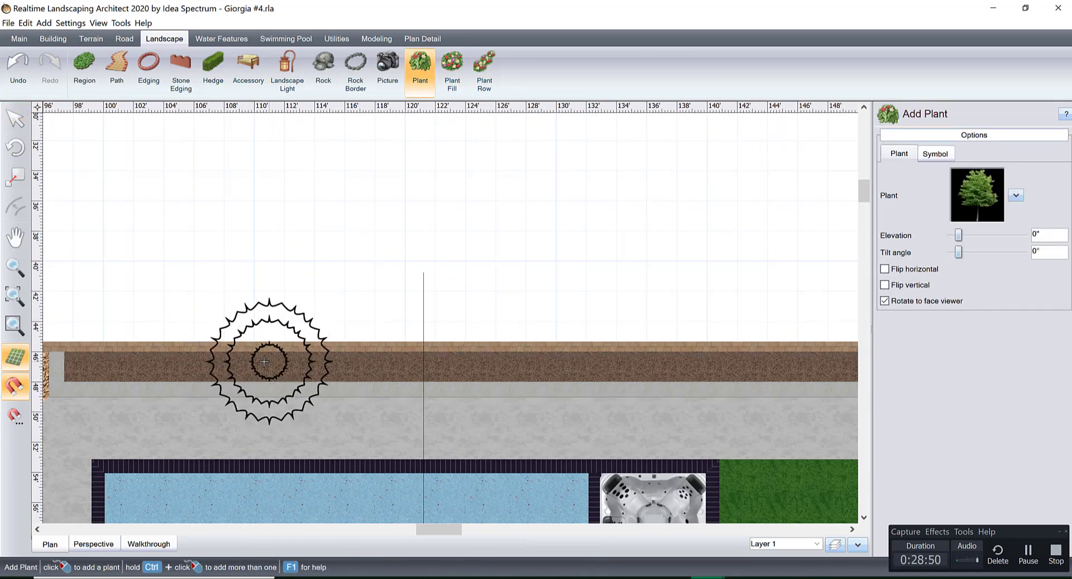
pyautogui.click(423, 365)
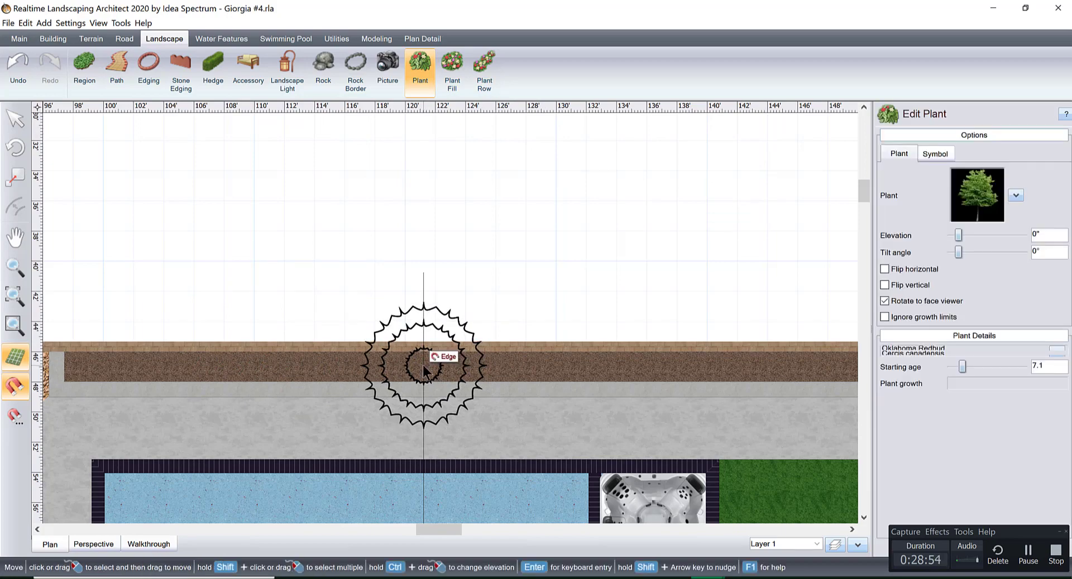
# View the rear planter's tree in 3D and open its plant selection.
pyautogui.click(93, 544)
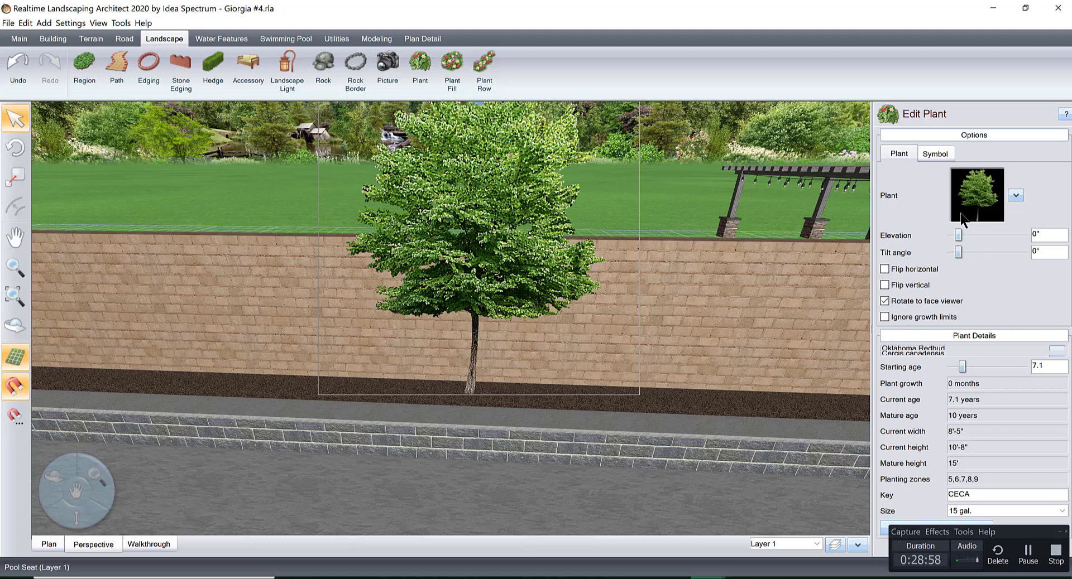
pyautogui.click(977, 196)
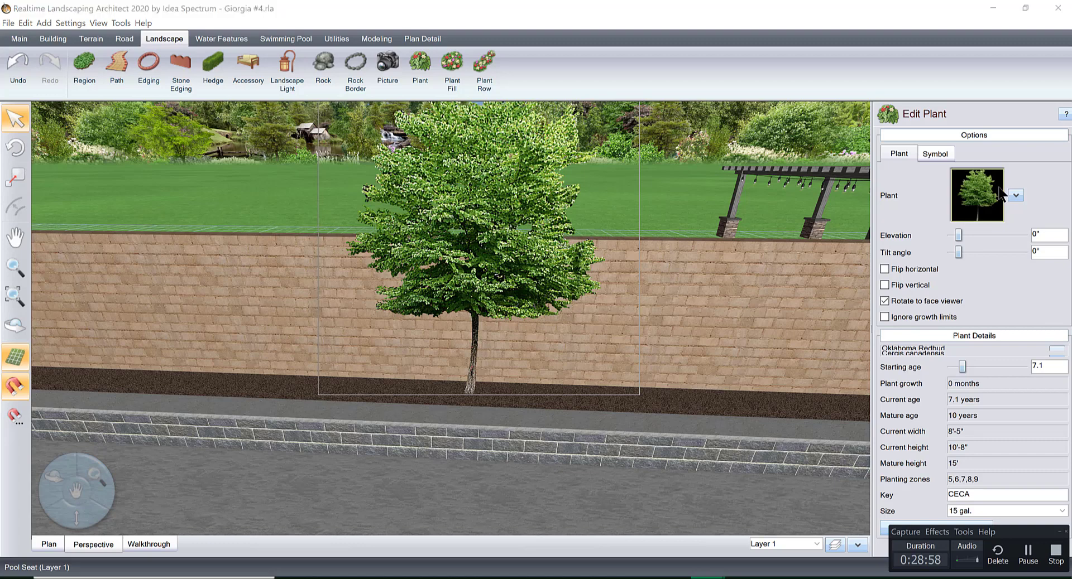
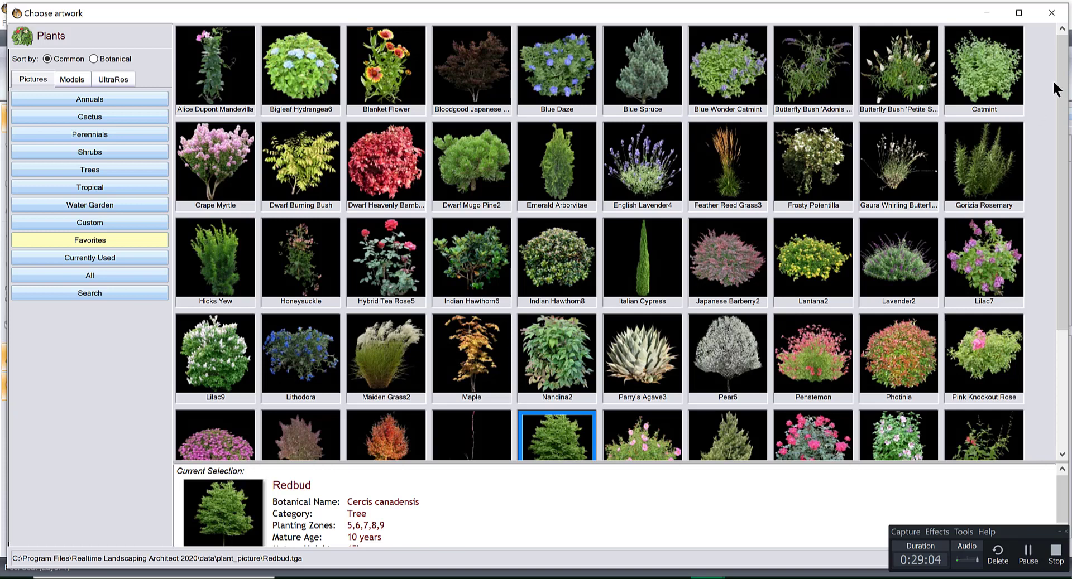
# Try Lilac7 from the favorites as the plant in the long rear planter and look at it in 3D.
pyautogui.scroll(-1, 1063, 114)
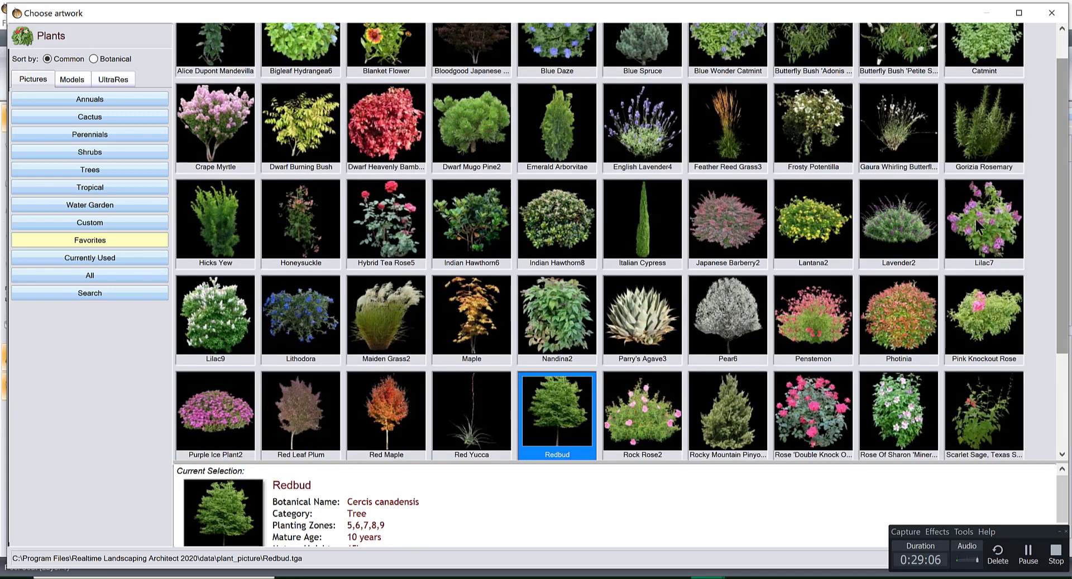
pyautogui.doubleClick(976, 219)
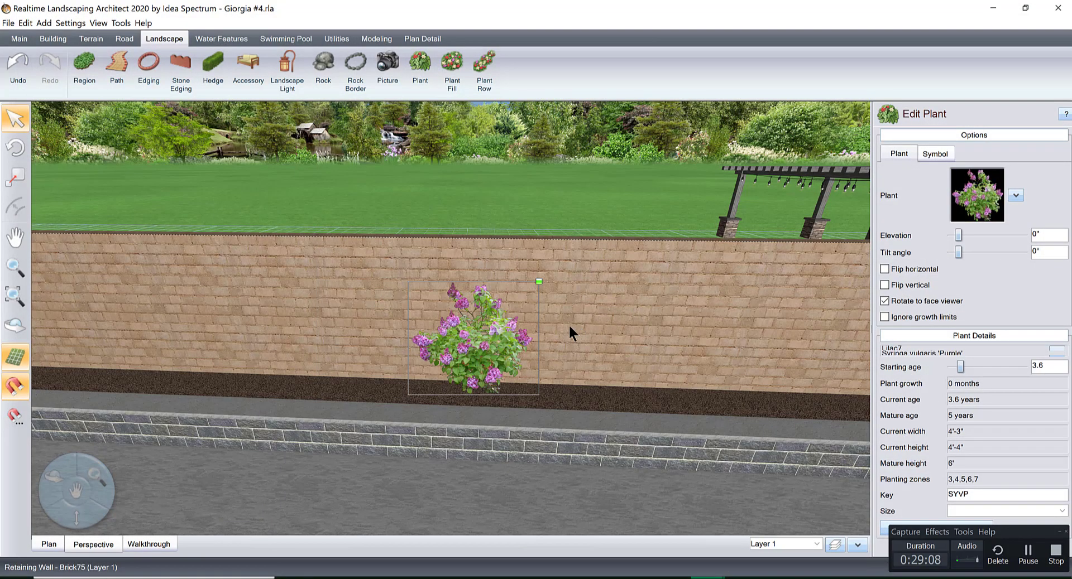
pyautogui.scroll(-5, 569, 327)
pyautogui.moveTo(577, 344); pyautogui.dragTo(581, 359, button='middle')
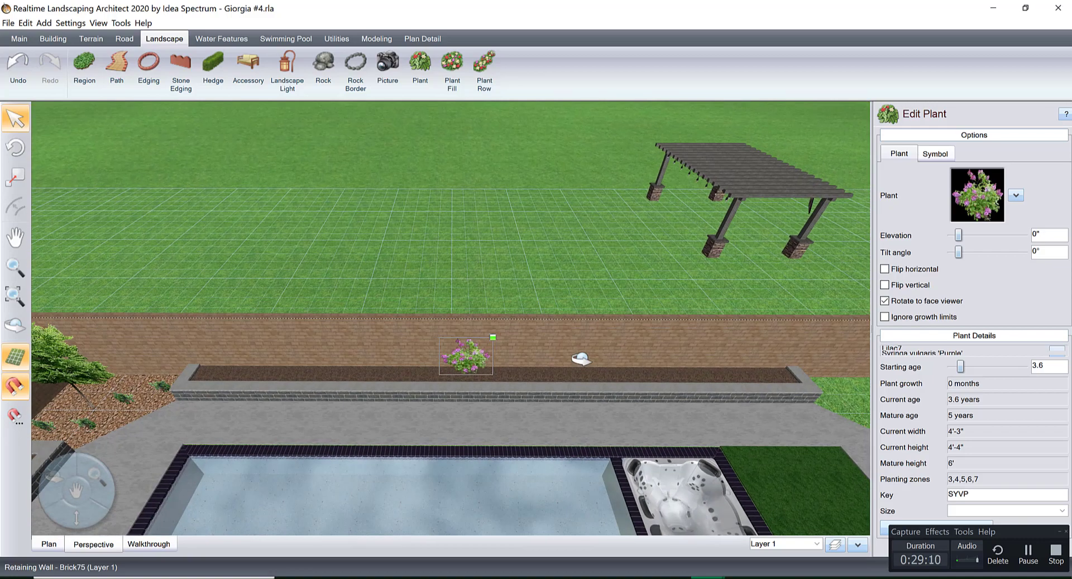
# Replace the plant in the long rear planter with the Crape Myrtle from the favorite plants.
pyautogui.click(971, 200)
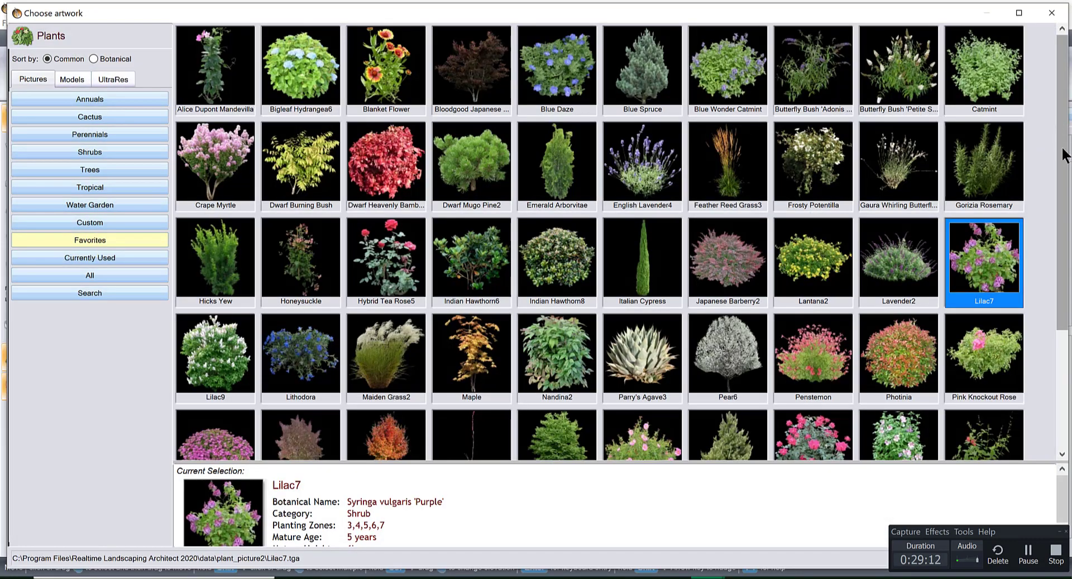
pyautogui.scroll(-3, 1062, 180)
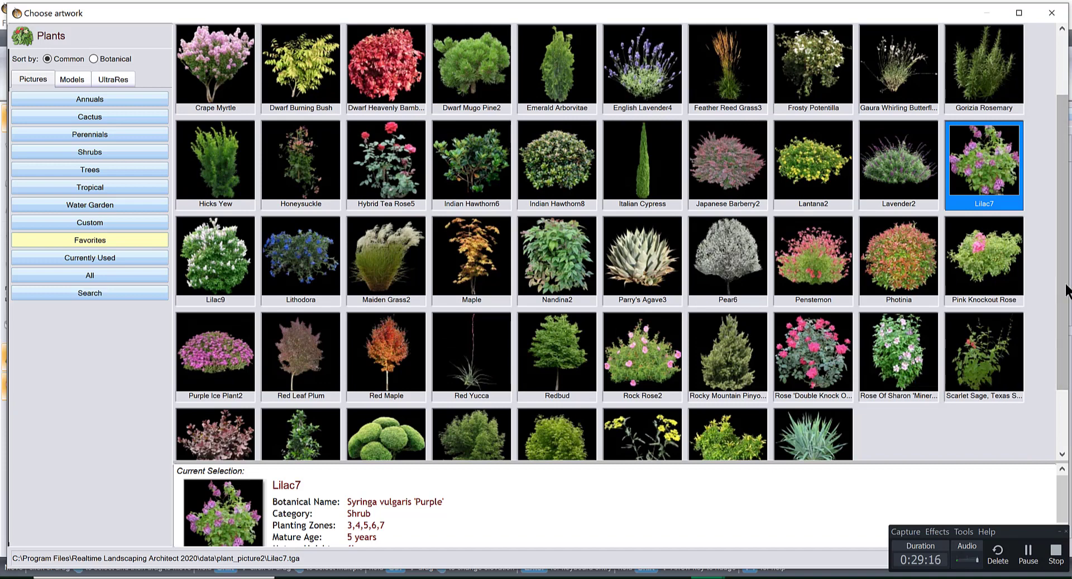
pyautogui.scroll(3, 1062, 180)
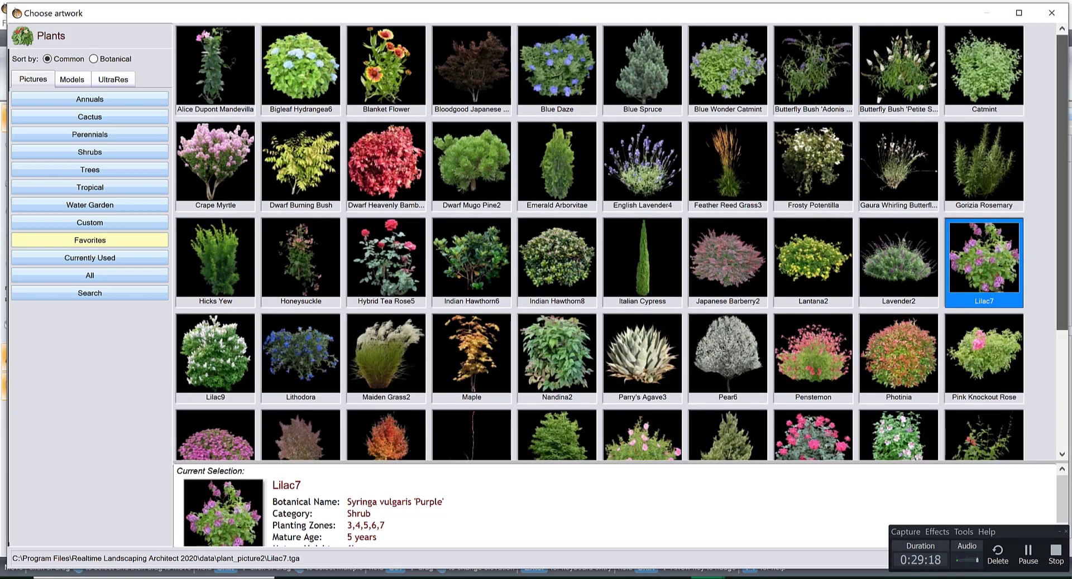
pyautogui.doubleClick(244, 172)
pyautogui.scroll(5, 517, 345)
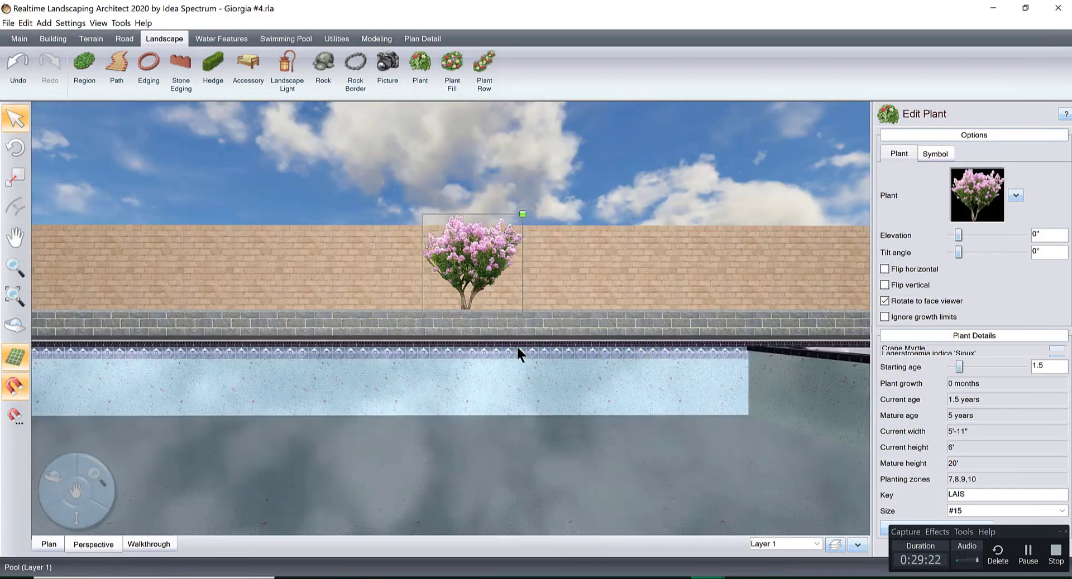
pyautogui.scroll(-5, 517, 344)
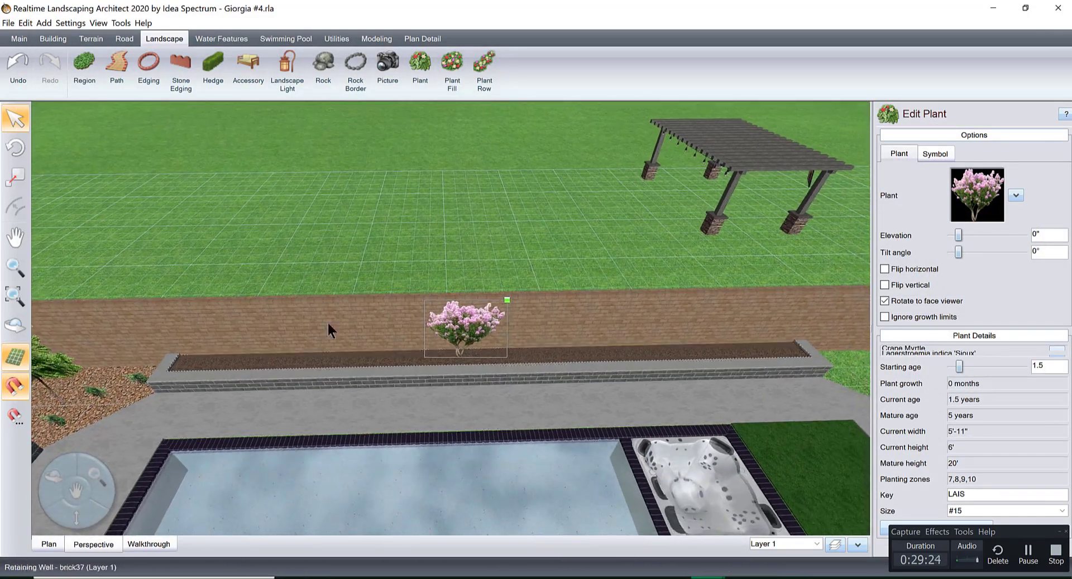
pyautogui.click(483, 72)
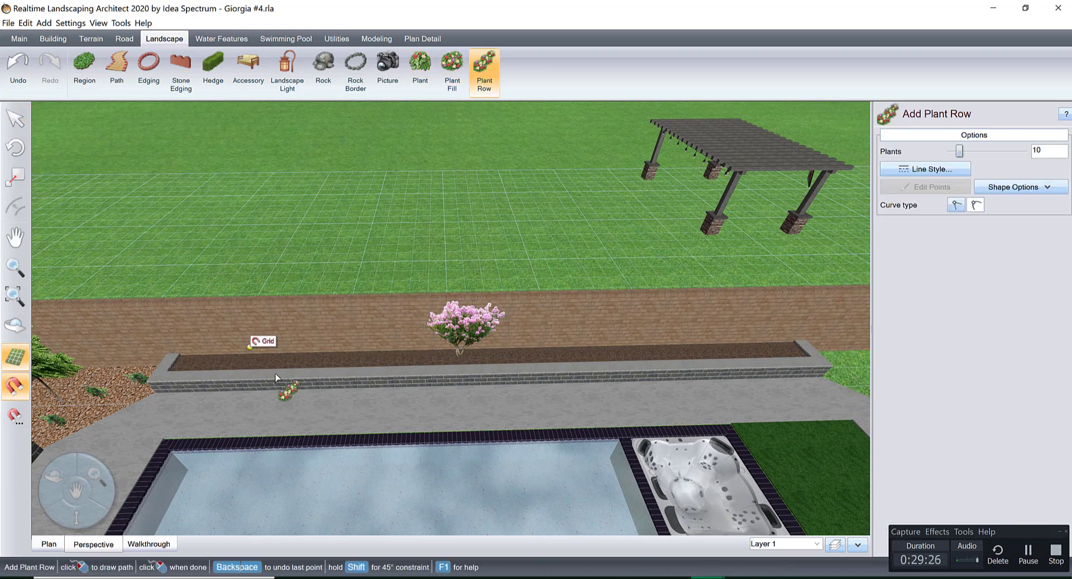
pyautogui.scroll(3, 296, 387)
pyautogui.moveTo(292, 397); pyautogui.dragTo(269, 404, button='middle')
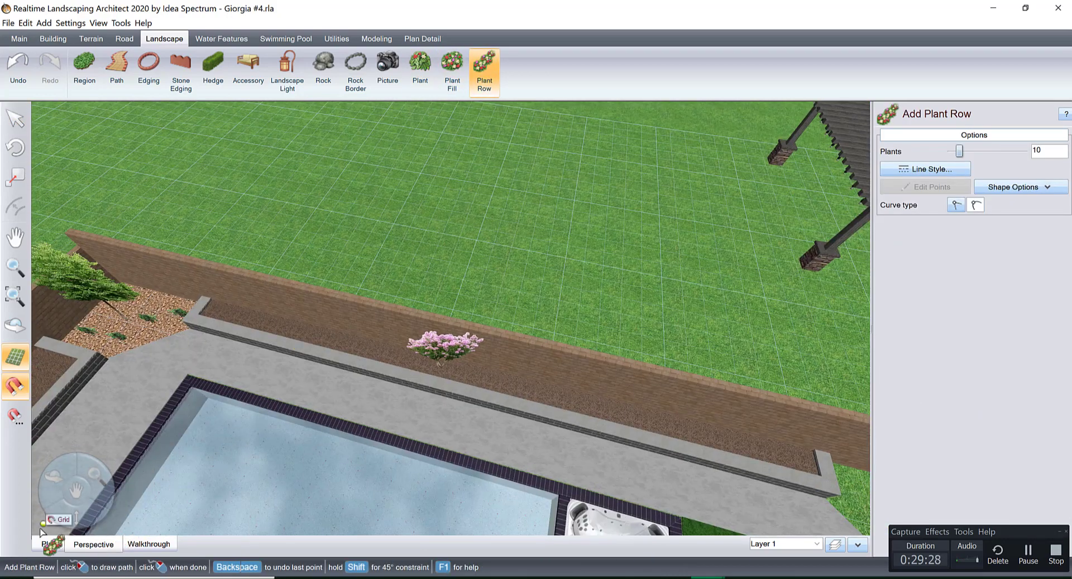
pyautogui.rightClick(218, 459)
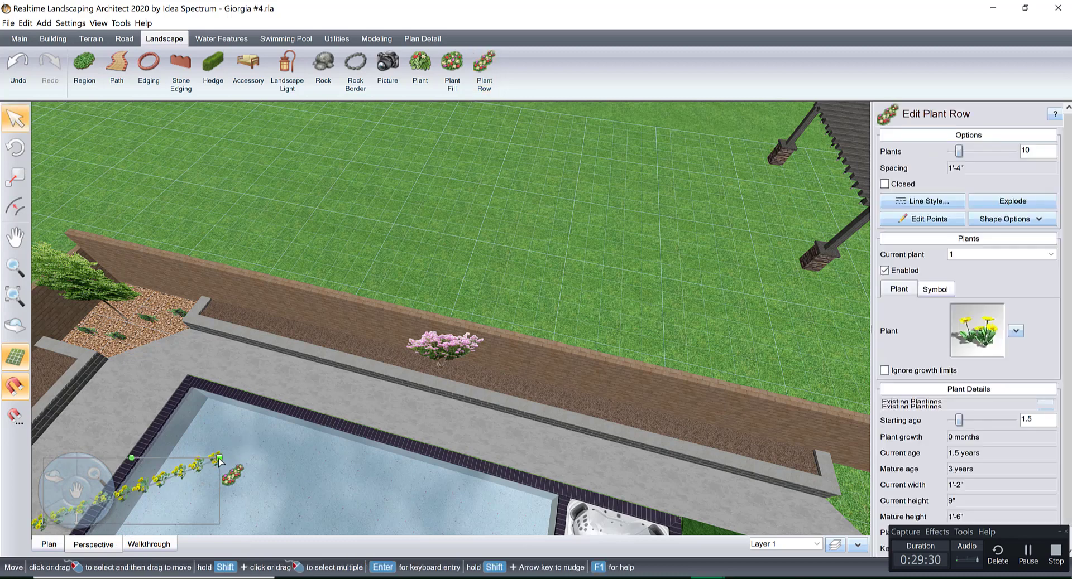
pyautogui.press('Delete')
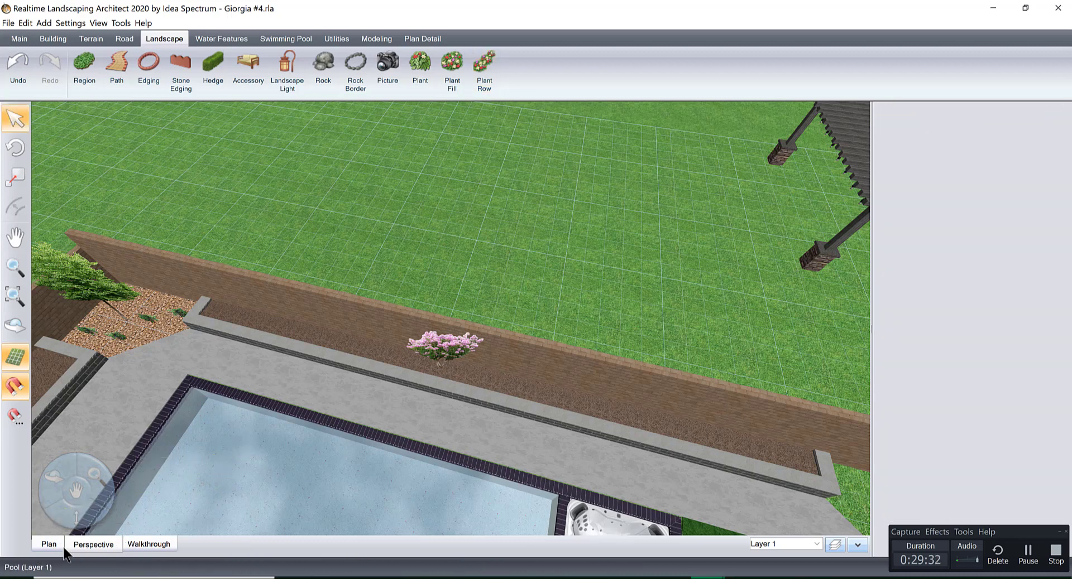
# In plan view, draw a plant row about 16'-7" long in the rear planter west of the crape myrtle and set it to 3 plants.
pyautogui.click(57, 540)
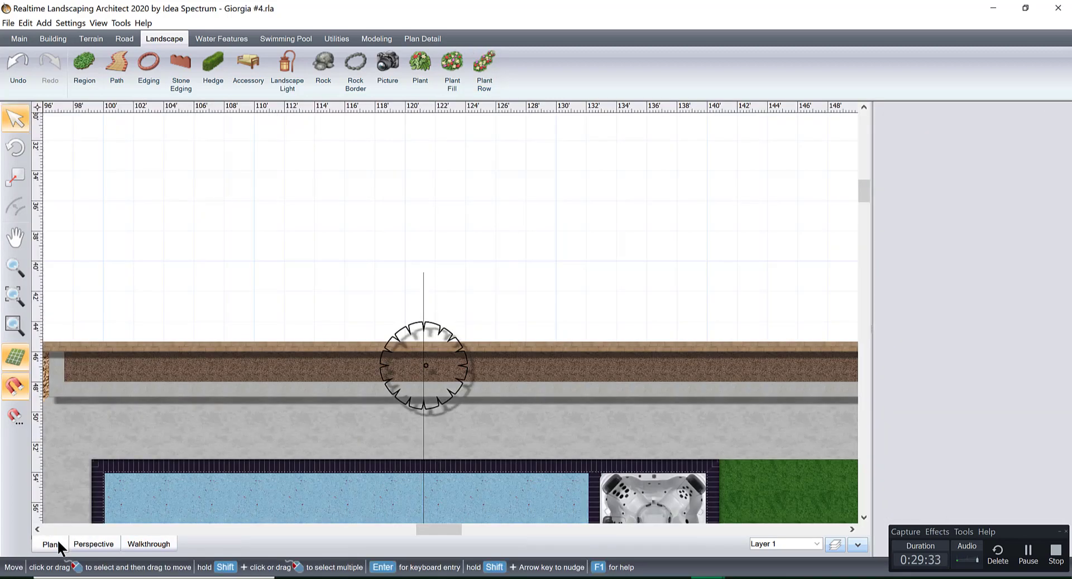
pyautogui.click(479, 71)
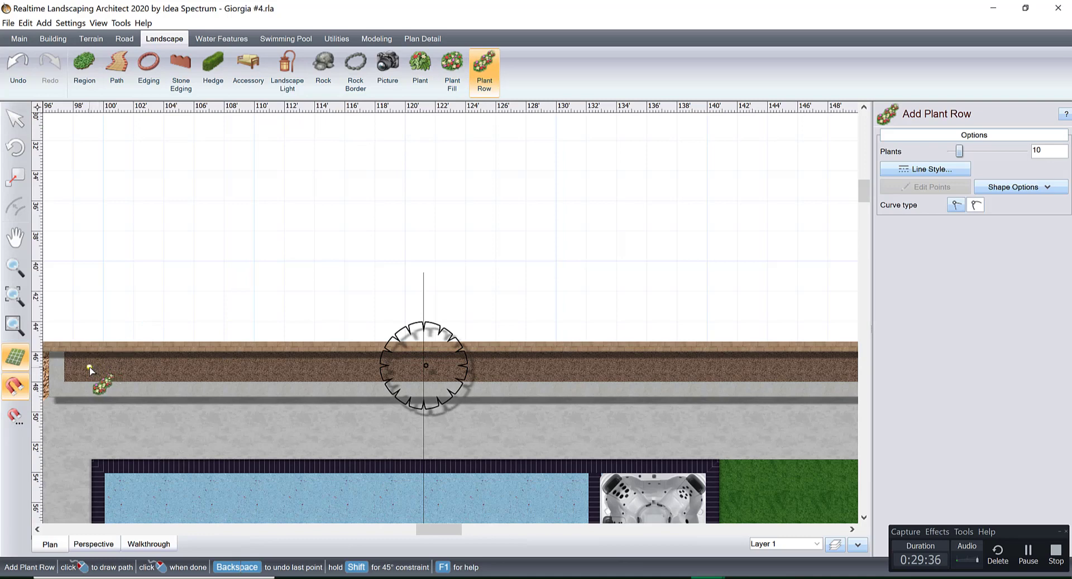
pyautogui.click(94, 367)
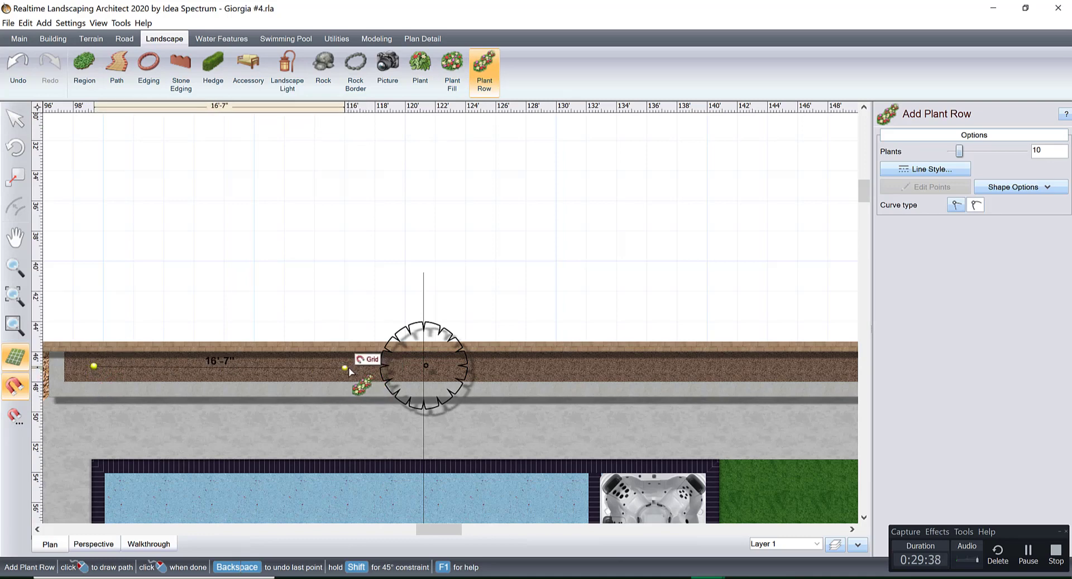
pyautogui.click(345, 368)
pyautogui.rightClick(346, 368)
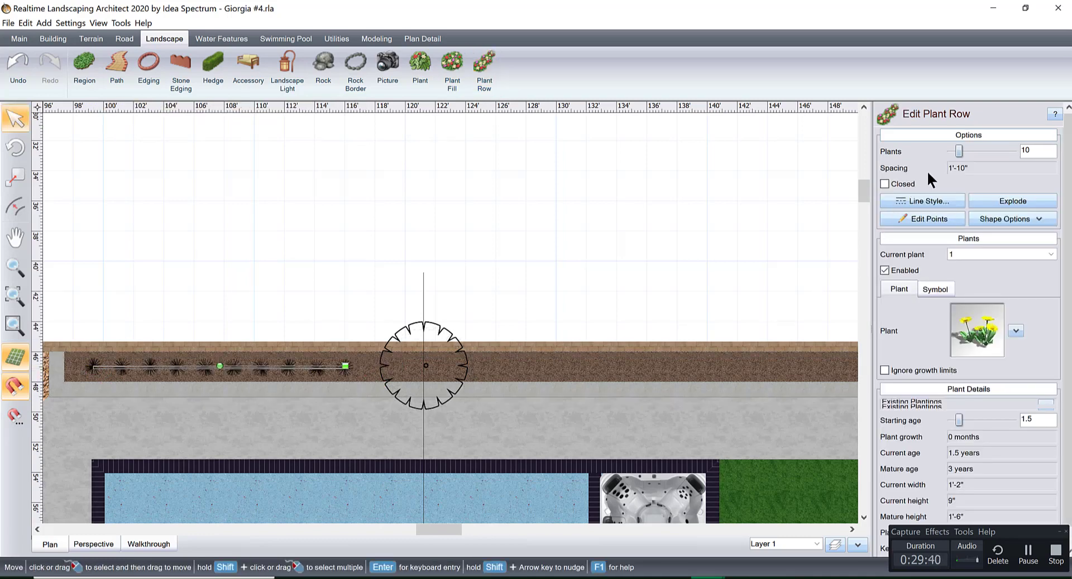
pyautogui.doubleClick(1043, 149)
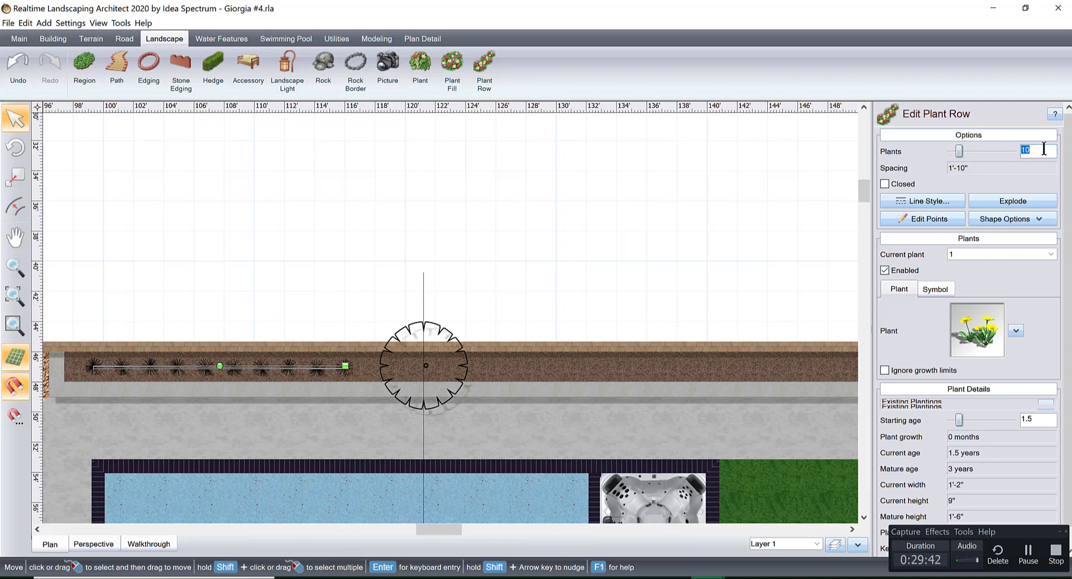
pyautogui.write('3')
# Assign Emerald Arborvitae from the favorite plant pictures to the new plant row.
pyautogui.click(994, 311)
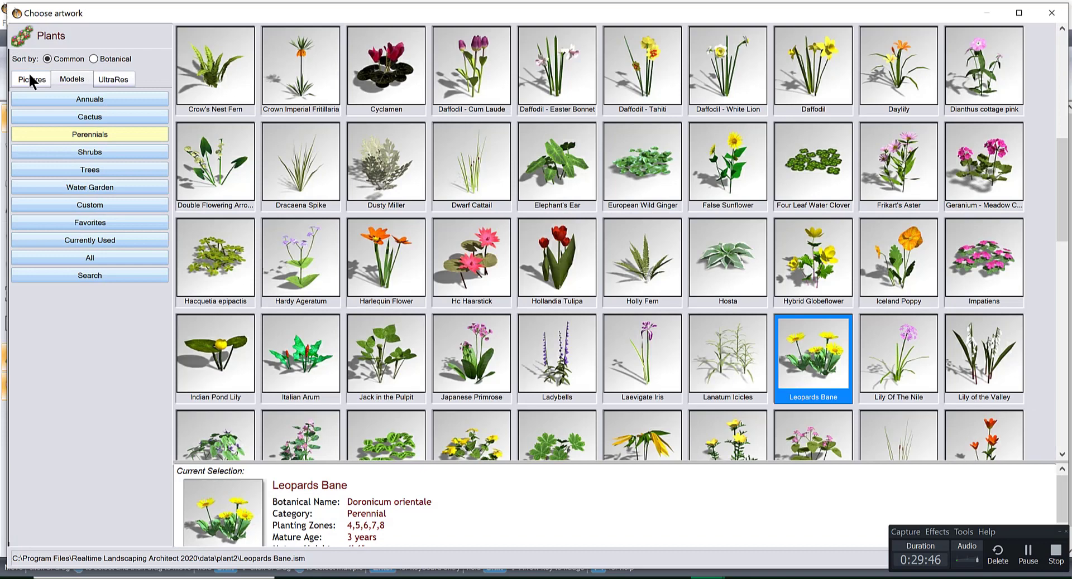
pyautogui.click(30, 76)
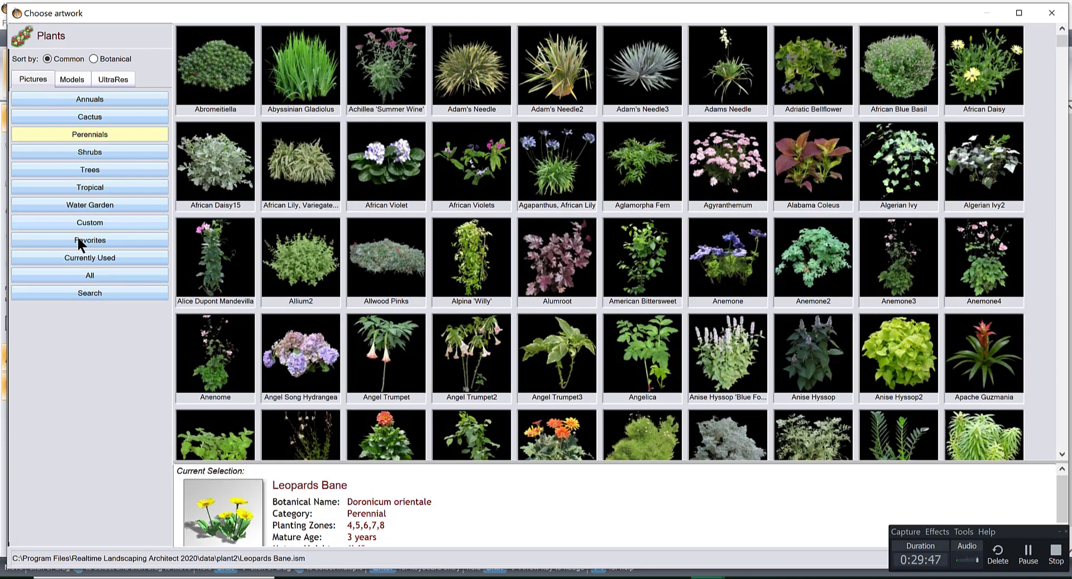
pyautogui.click(81, 240)
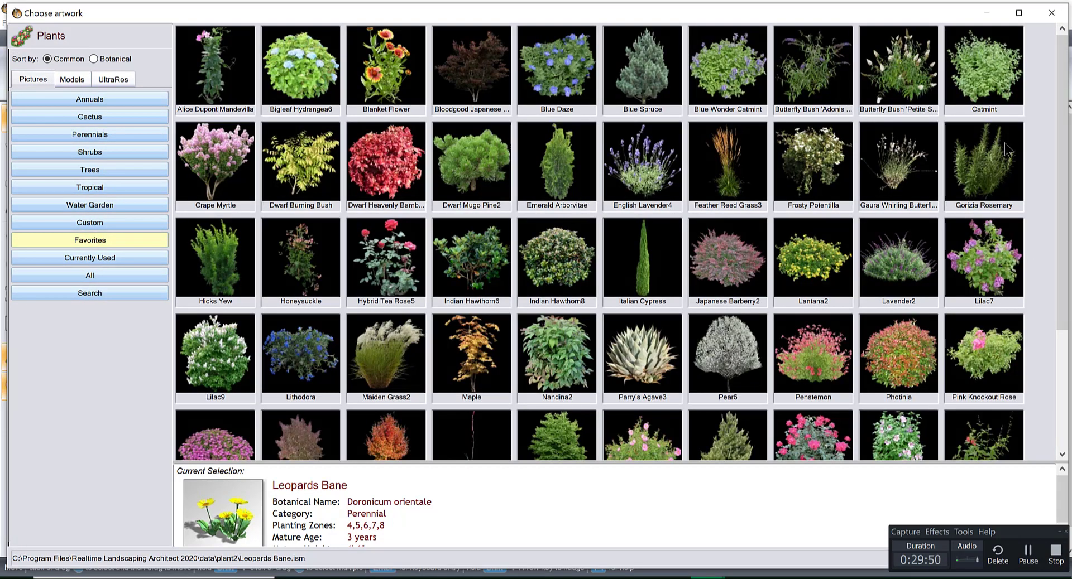
pyautogui.scroll(-4, 1062, 106)
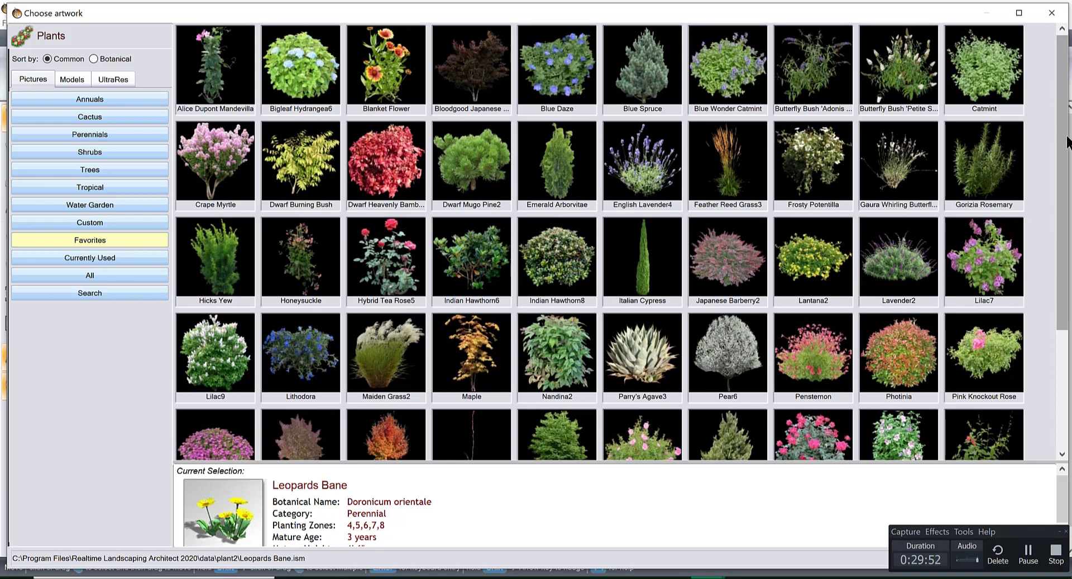
pyautogui.scroll(-1, 1062, 106)
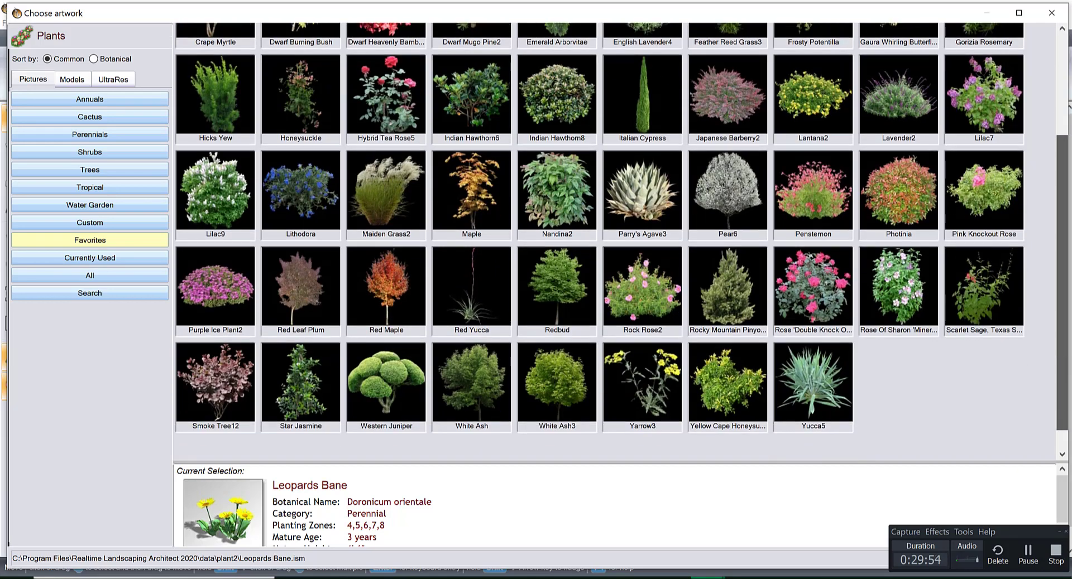
pyautogui.scroll(2, 621, 241)
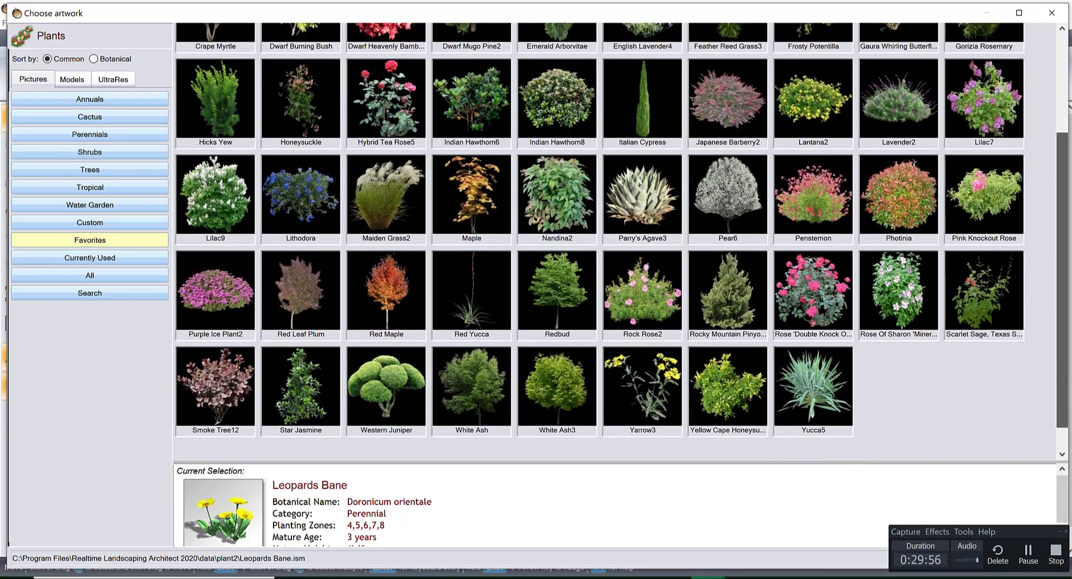
pyautogui.scroll(1, 571, 111)
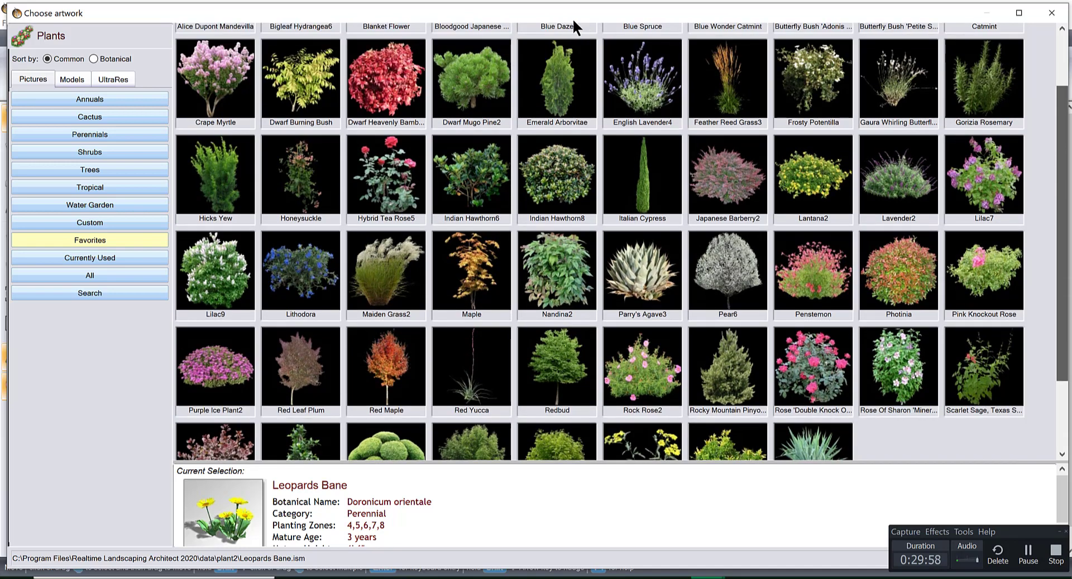
pyautogui.doubleClick(560, 65)
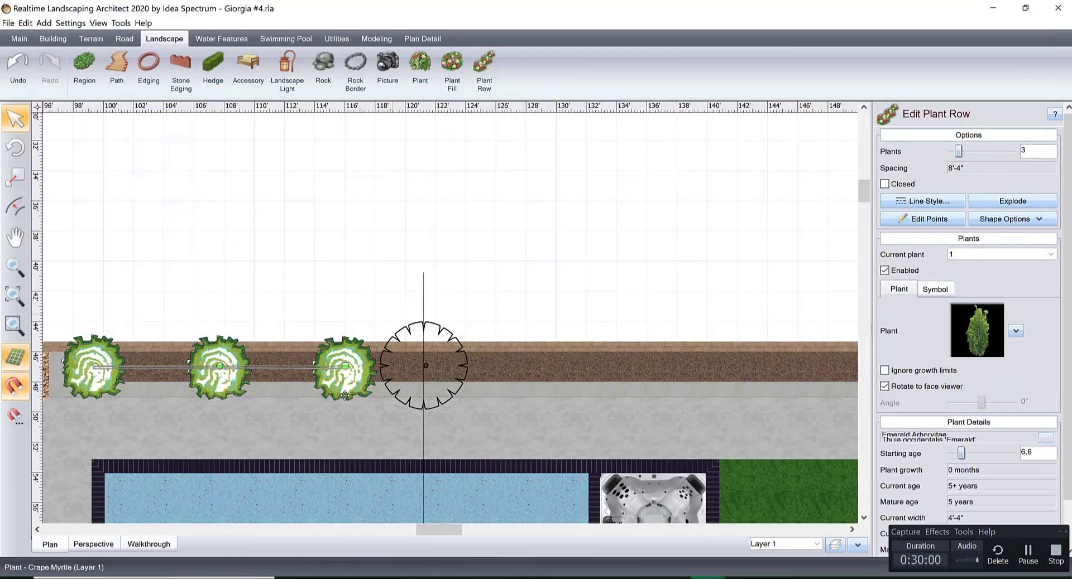
# View the arborvitae row in 3D from the pool side and reduce its starting age to 4.6.
pyautogui.click(108, 545)
pyautogui.scroll(-3, 424, 352)
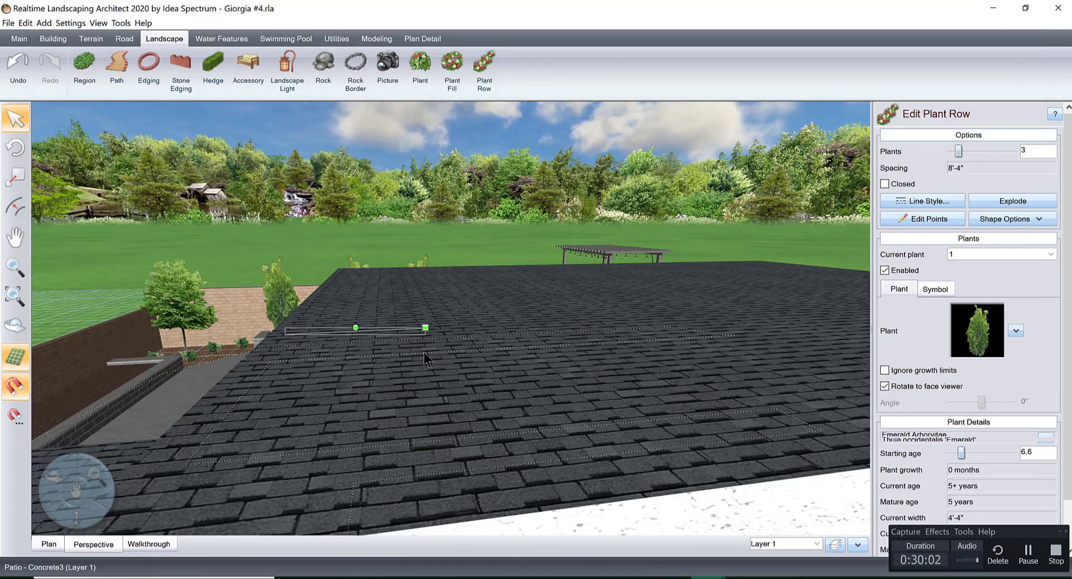
pyautogui.moveTo(425, 355); pyautogui.dragTo(615, 328, button='middle')
pyautogui.scroll(3, 418, 347)
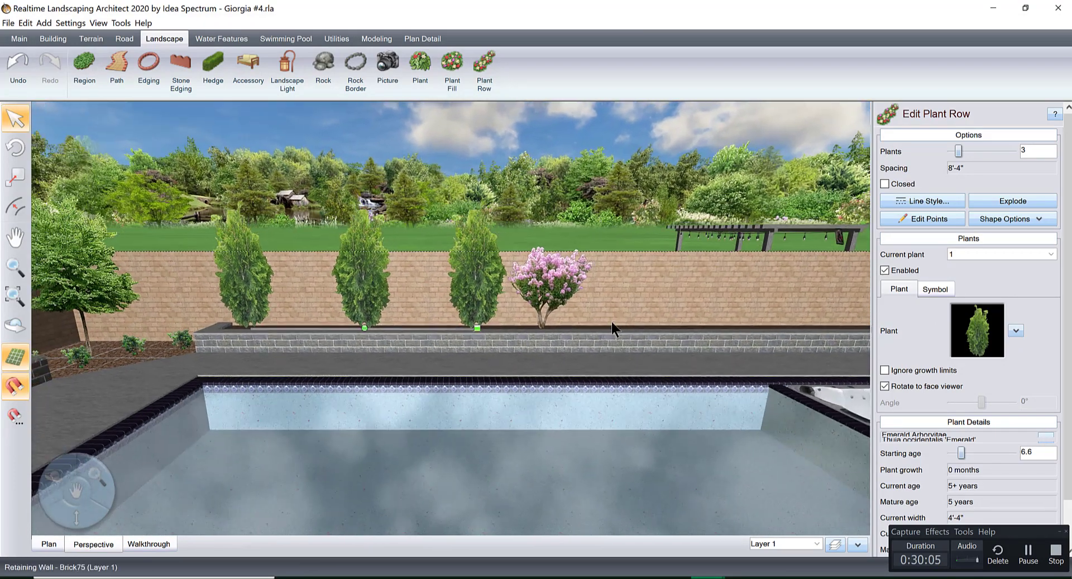
pyautogui.click(951, 454)
pyautogui.click(951, 454)
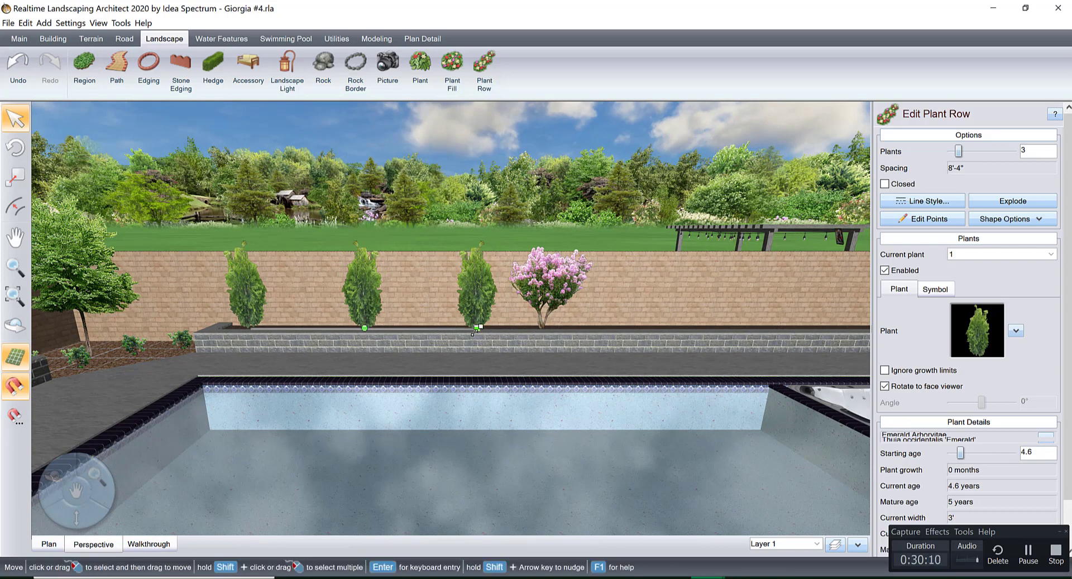
# Shorten the arborvitae row by pulling in both ends until the plant spacing is 6'-11".
pyautogui.moveTo(472, 334)
pyautogui.mouseDown()
pyautogui.moveTo(451, 335)
pyautogui.moveTo(461, 335)
pyautogui.mouseUp()
pyautogui.scroll(5, 463, 382)
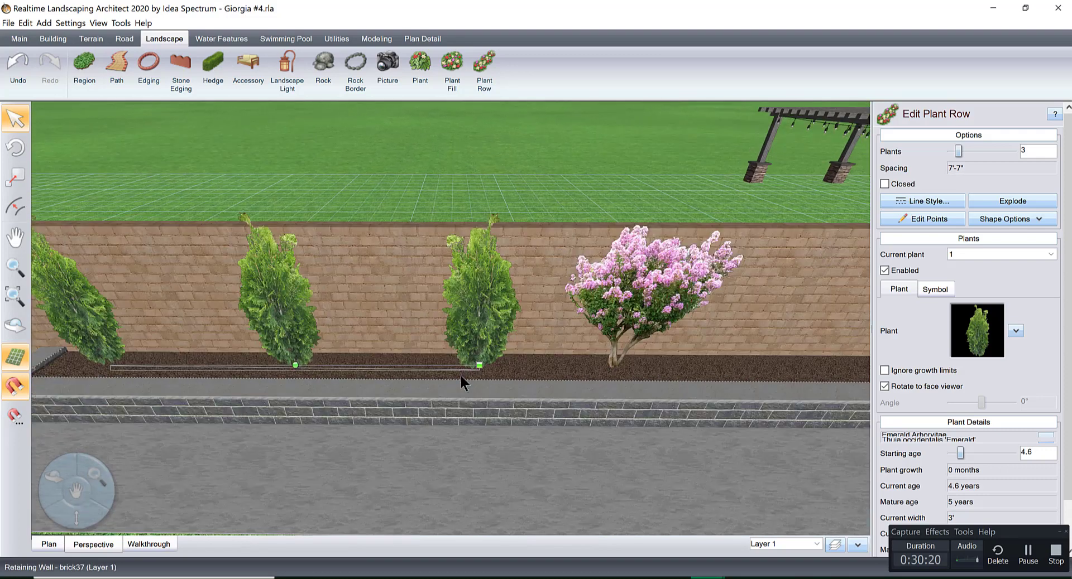
pyautogui.moveTo(490, 383); pyautogui.dragTo(515, 371)
pyautogui.moveTo(509, 333); pyautogui.dragTo(520, 293, button='middle')
pyautogui.scroll(-4, 539, 253)
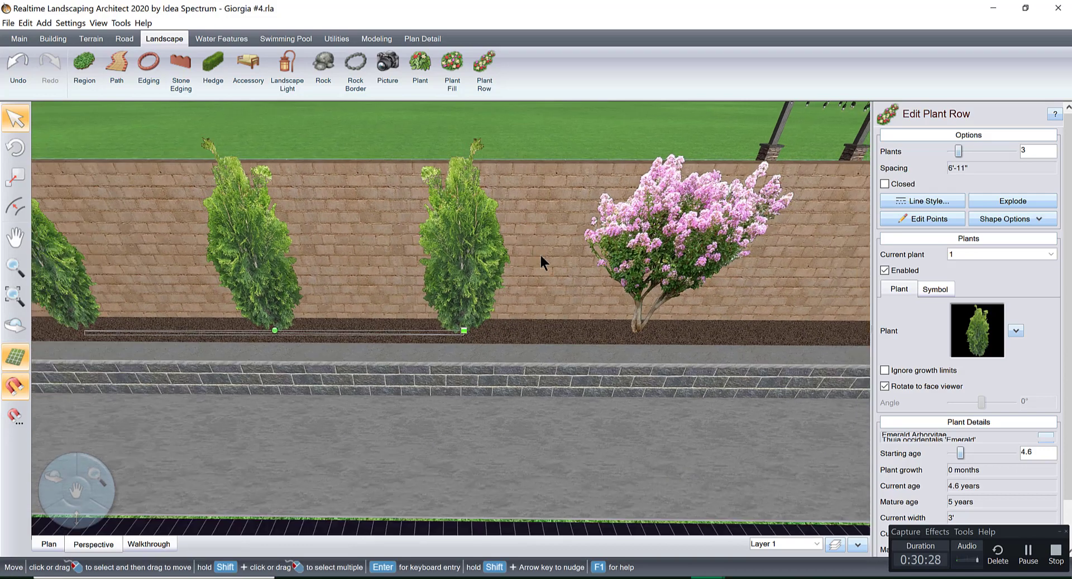
pyautogui.scroll(-5, 639, 306)
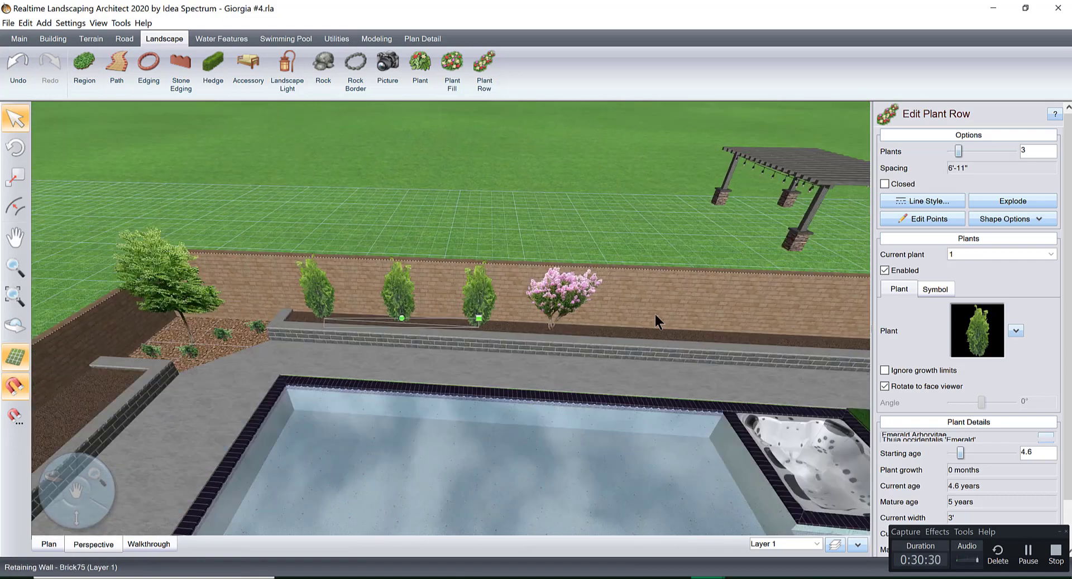
# Copy the three-plant arborvitae row to the other side of the crape myrtle and align it within the rear planter in plan view.
pyautogui.moveTo(465, 320)
pyautogui.mouseDown()
pyautogui.moveTo(480, 319)
pyautogui.moveTo(471, 321)
pyautogui.mouseUp()
pyautogui.moveTo(577, 320); pyautogui.dragTo(753, 339)
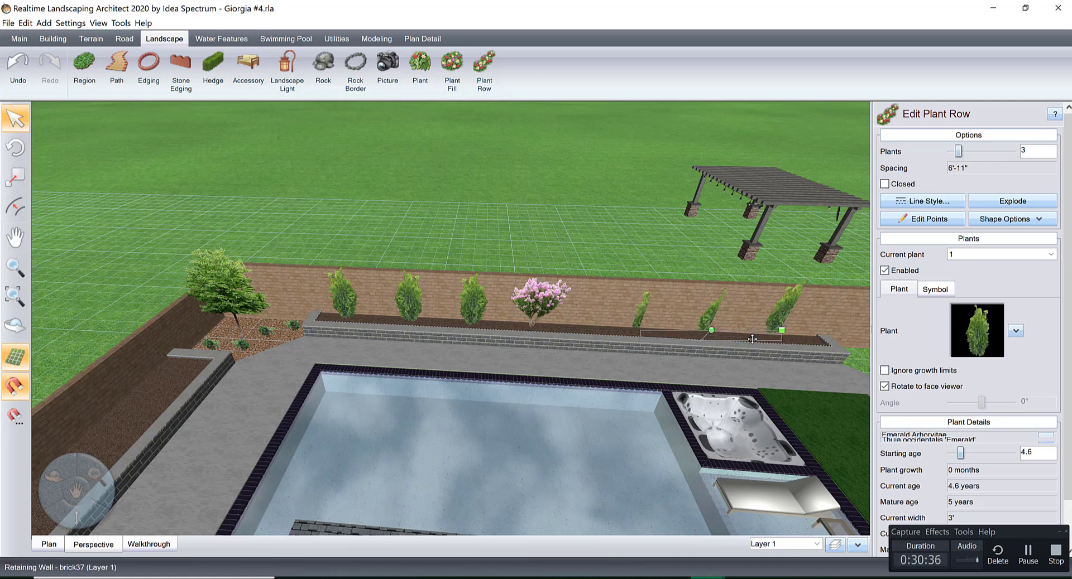
pyautogui.click(49, 544)
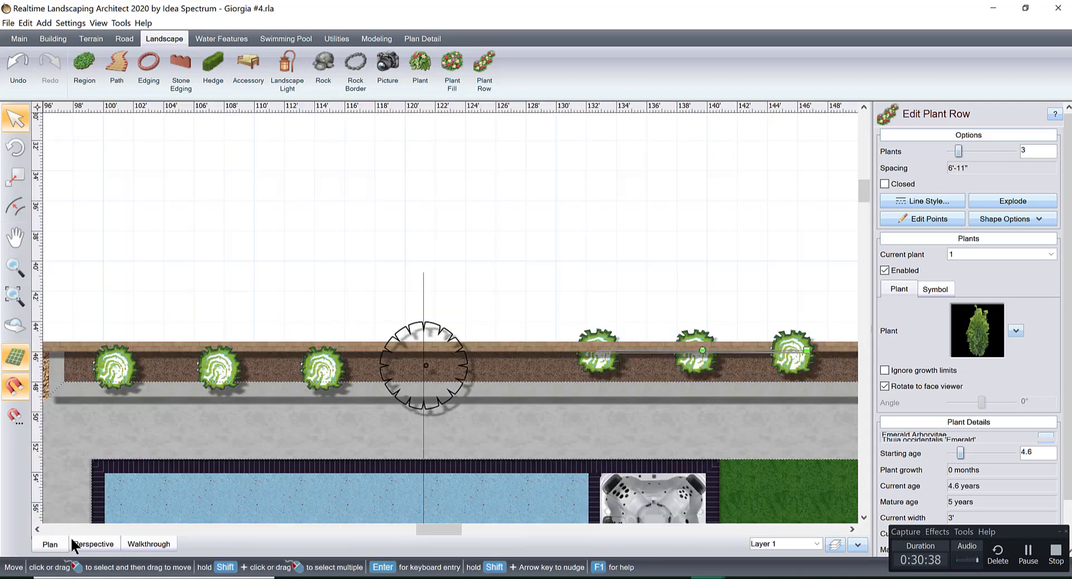
pyautogui.moveTo(709, 345); pyautogui.dragTo(460, 274, button='middle')
pyautogui.scroll(1, 459, 275)
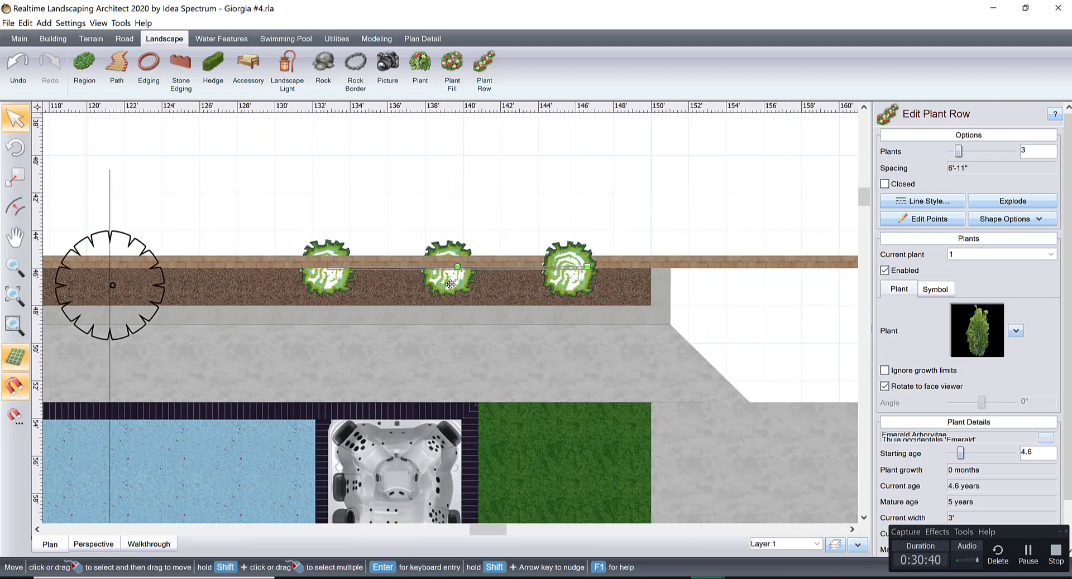
pyautogui.moveTo(450, 284); pyautogui.dragTo(386, 303)
pyautogui.moveTo(316, 311); pyautogui.dragTo(586, 307, button='middle')
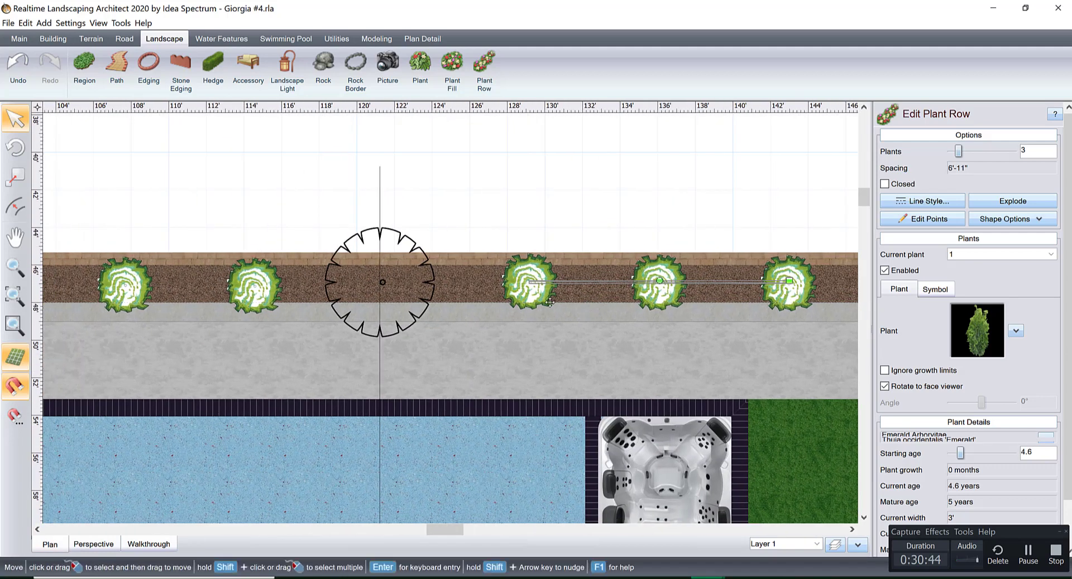
# Move the copied arborvitae row 11" closer to the crape myrtle along the rear planter.
pyautogui.moveTo(561, 282); pyautogui.dragTo(543, 284)
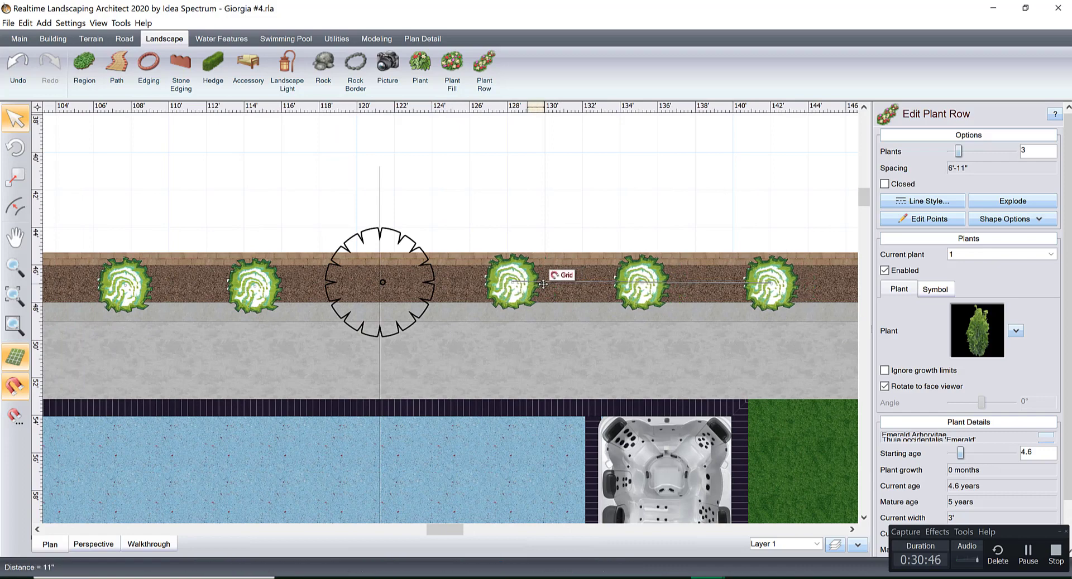
pyautogui.moveTo(611, 307); pyautogui.dragTo(419, 299, button='middle')
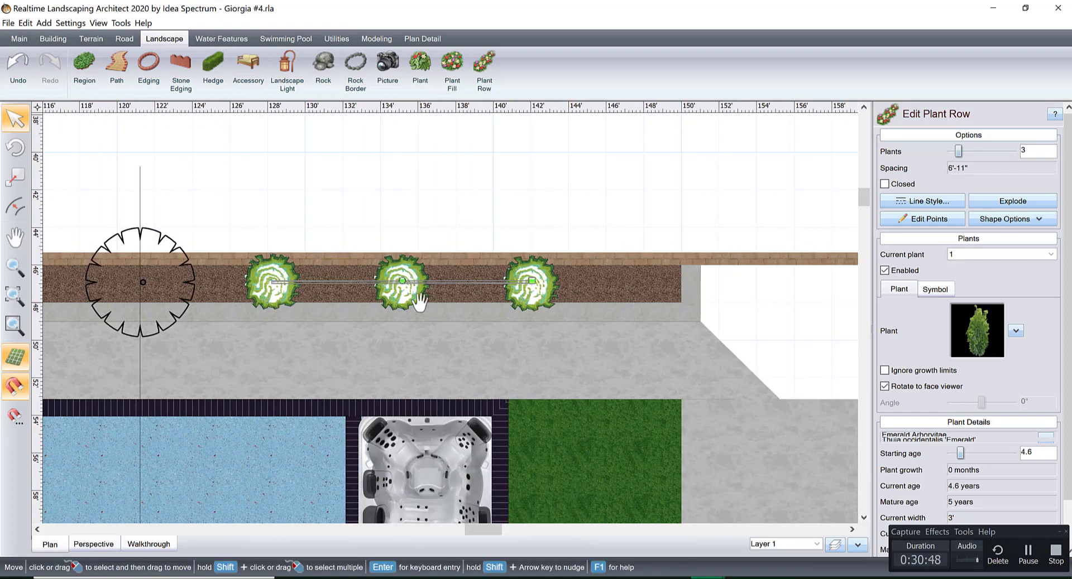
pyautogui.moveTo(710, 318); pyautogui.dragTo(534, 312, button='middle')
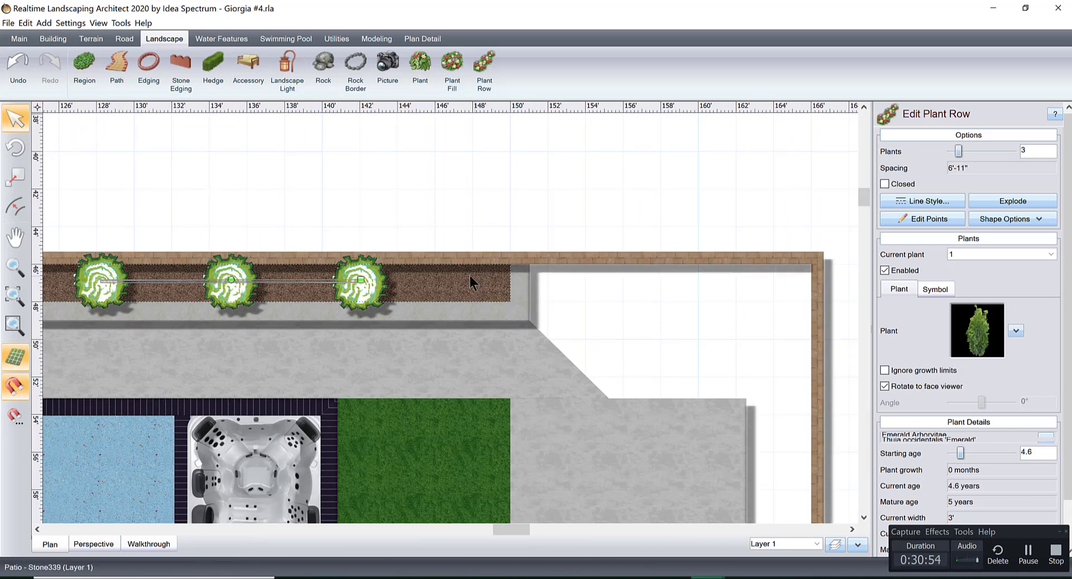
pyautogui.scroll(-1, 469, 275)
pyautogui.moveTo(469, 275); pyautogui.dragTo(771, 247, button='middle')
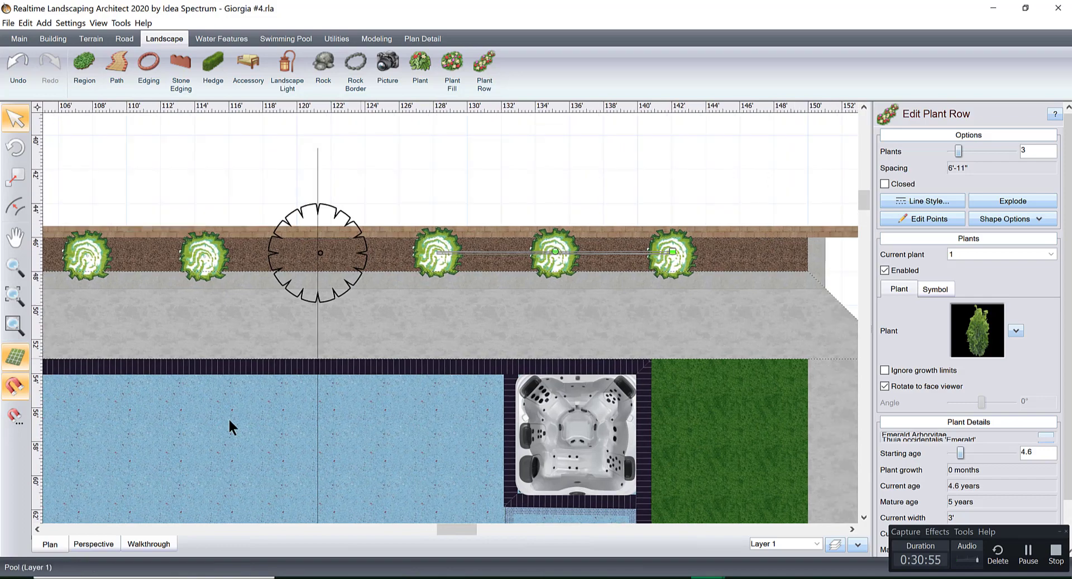
# Examine the rear planter in 3D, checking the arborvitae spacing around the crape myrtle and the open area beside the planter's end.
pyautogui.click(94, 545)
pyautogui.moveTo(465, 392); pyautogui.dragTo(384, 393, button='middle')
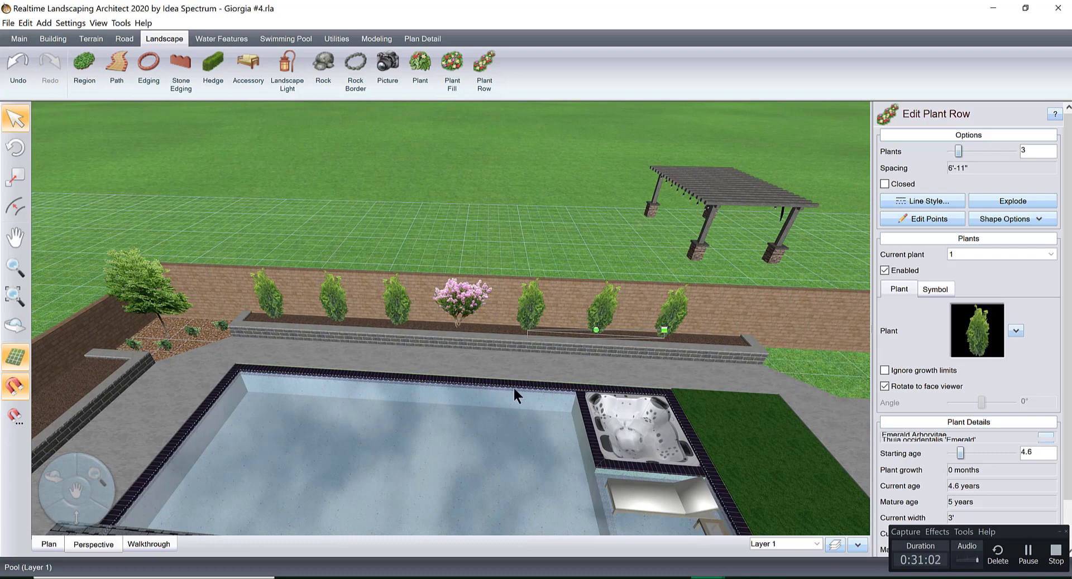
pyautogui.scroll(2, 604, 353)
pyautogui.scroll(2, 564, 356)
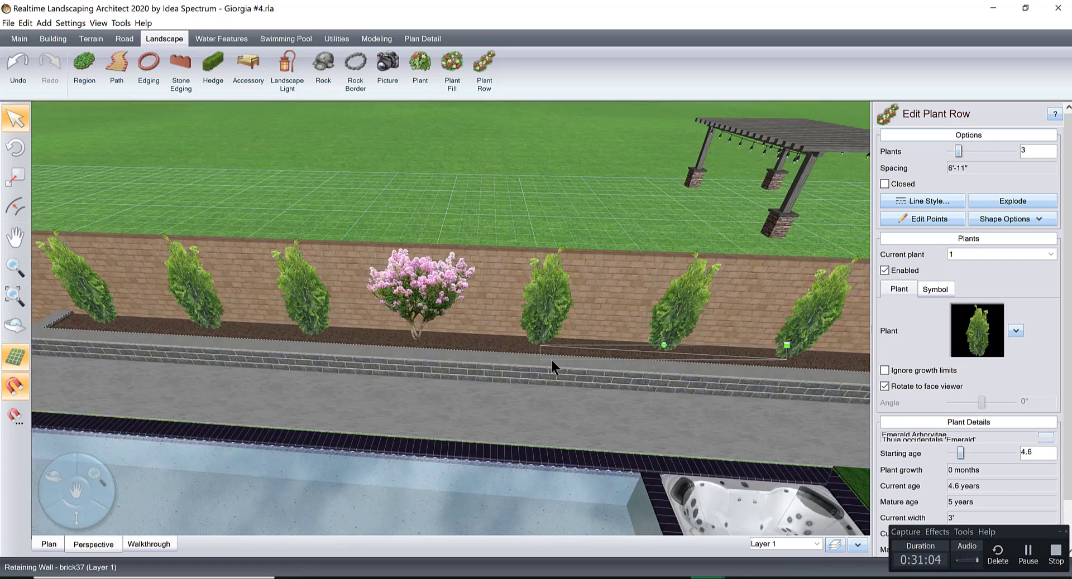
pyautogui.scroll(2, 551, 361)
pyautogui.moveTo(583, 363); pyautogui.dragTo(431, 360, button='middle')
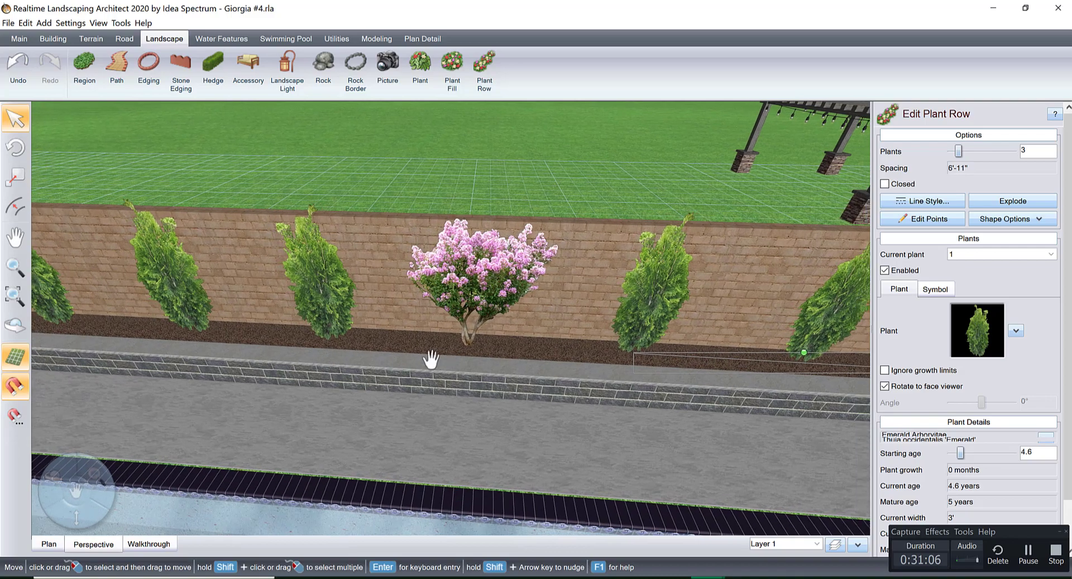
pyautogui.scroll(-4, 511, 380)
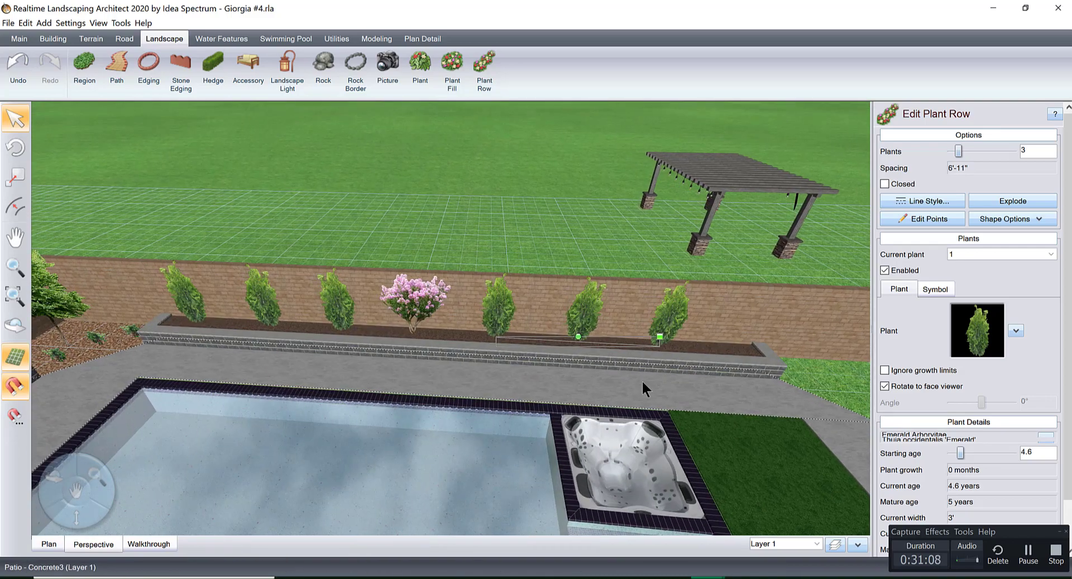
pyautogui.moveTo(637, 373)
pyautogui.mouseDown(button='right')
pyautogui.moveTo(717, 368)
pyautogui.moveTo(632, 376)
pyautogui.moveTo(655, 377)
pyautogui.mouseUp(button='right')
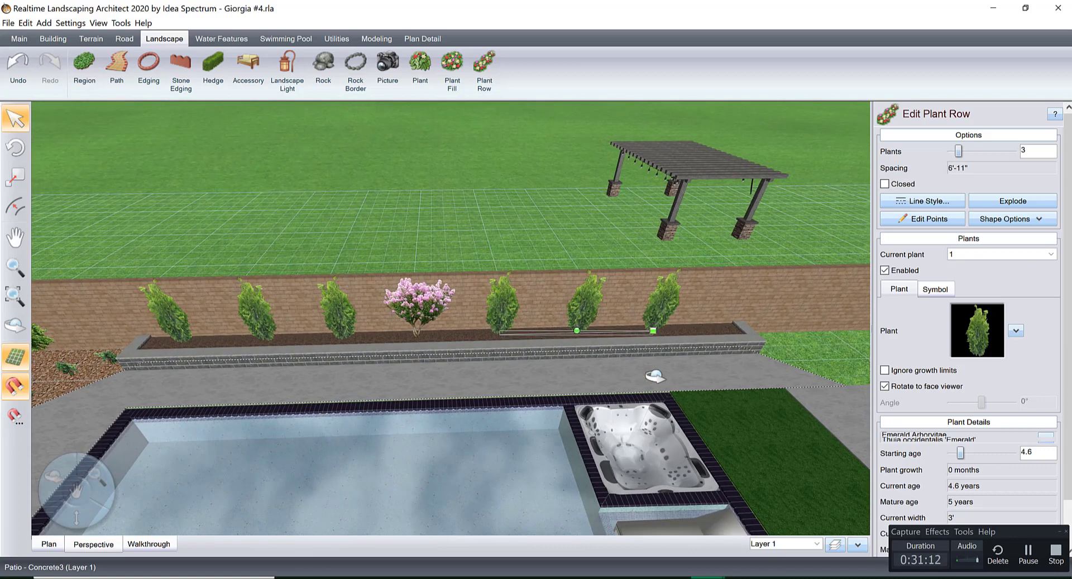
pyautogui.moveTo(540, 369); pyautogui.dragTo(453, 373, button='right')
pyautogui.scroll(5, 457, 364)
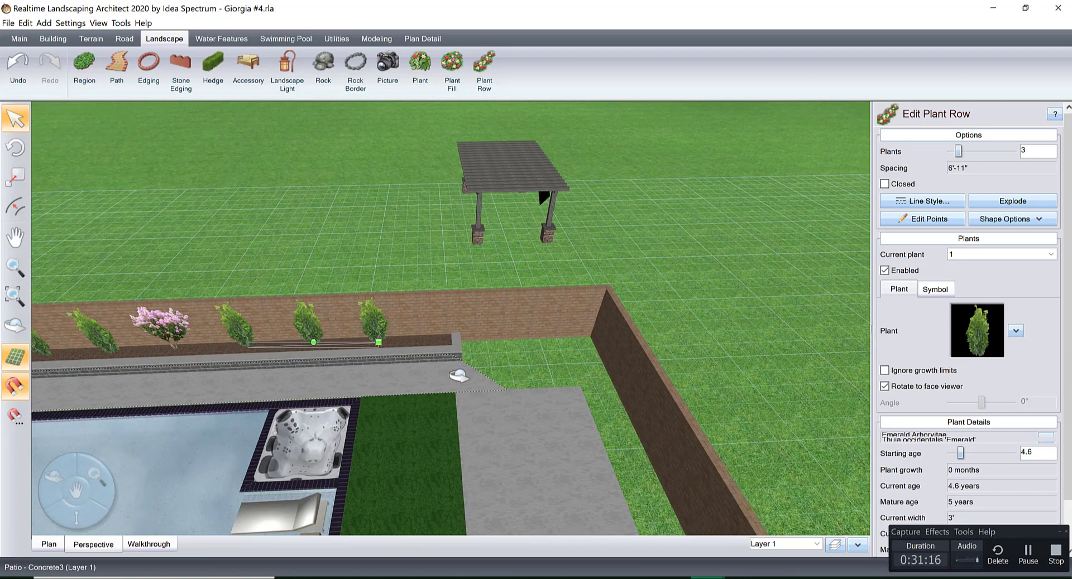
# Shorten the rear planter's retaining wall in plan view by pulling in its lawn-side end points to a 48'-3" inner length.
pyautogui.click(49, 544)
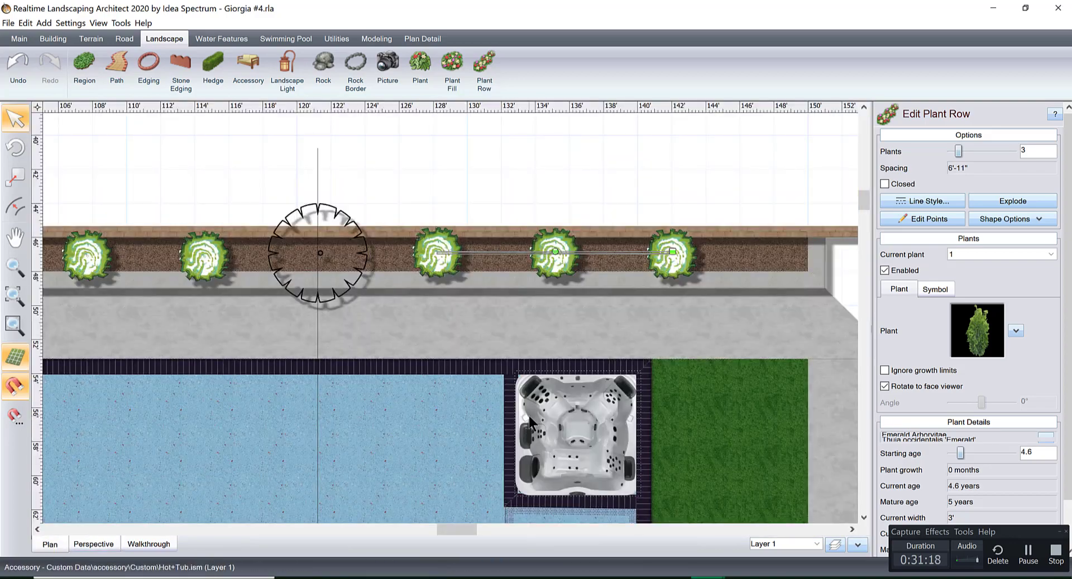
pyautogui.scroll(-3, 528, 416)
pyautogui.moveTo(684, 312); pyautogui.dragTo(643, 350, button='right')
pyautogui.scroll(1, 643, 350)
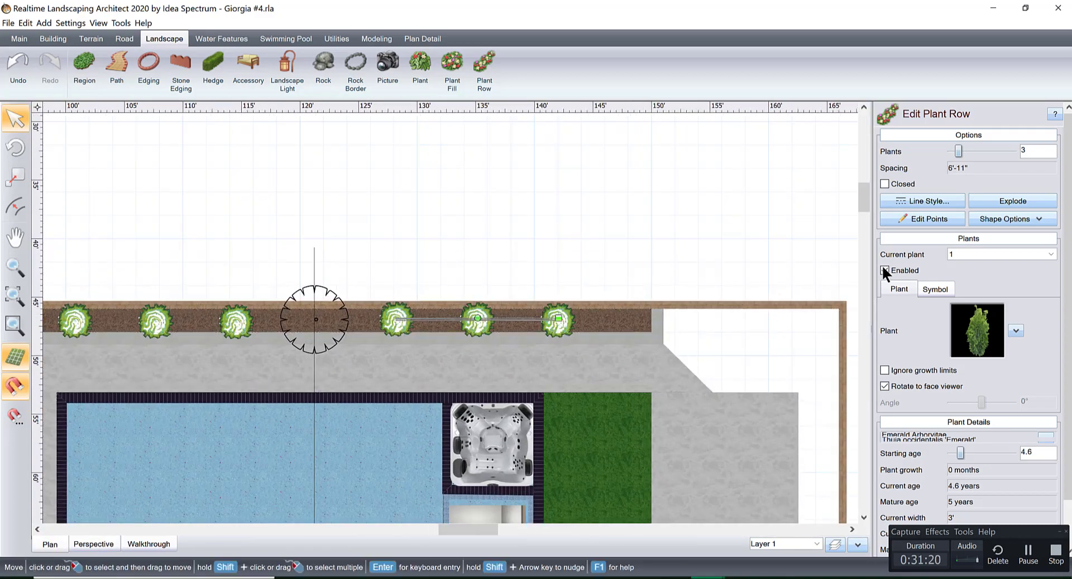
pyautogui.click(631, 336)
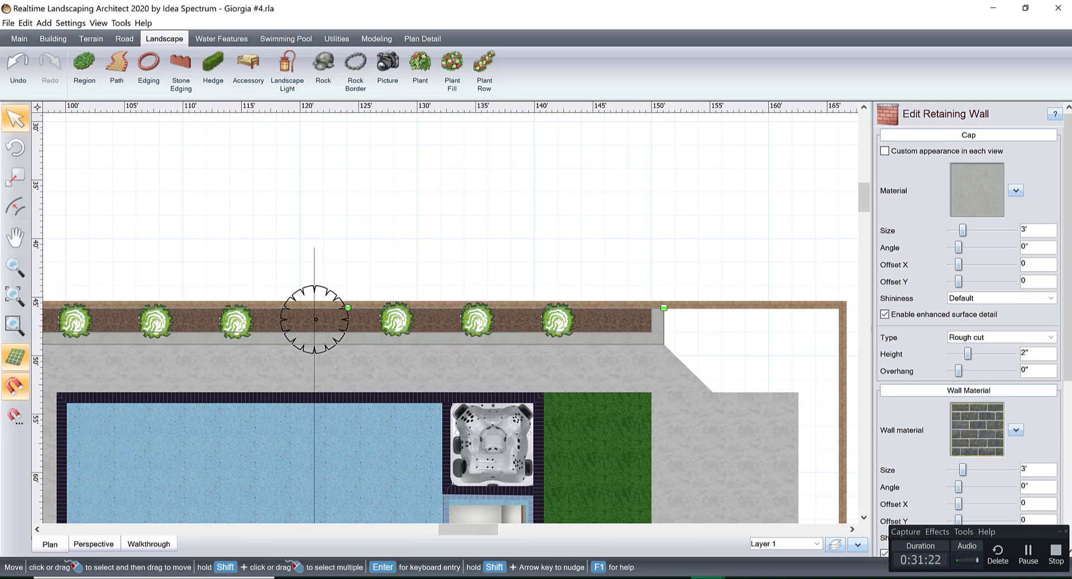
pyautogui.scroll(-5, 968, 390)
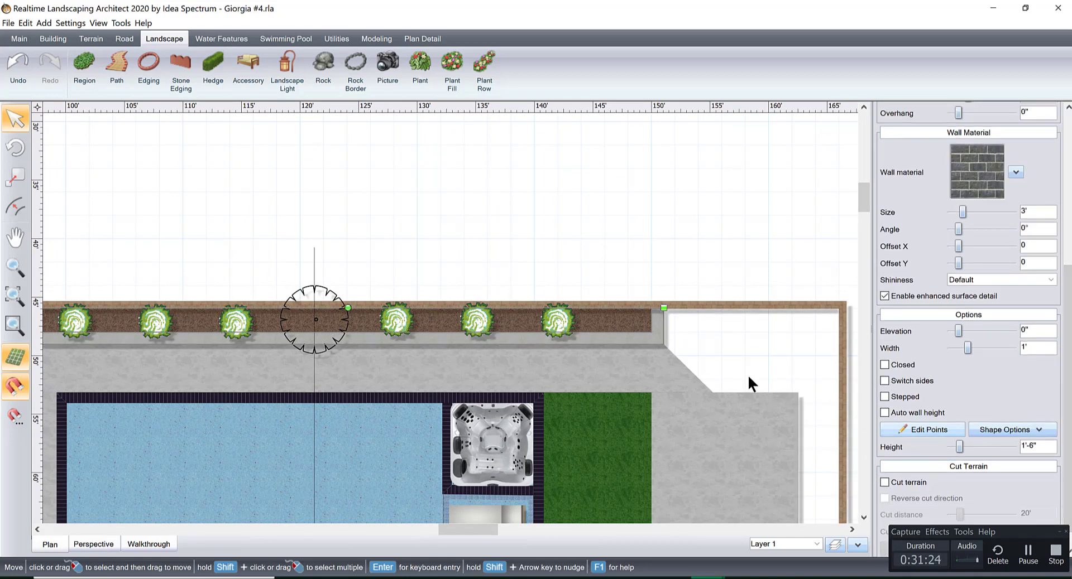
pyautogui.click(907, 429)
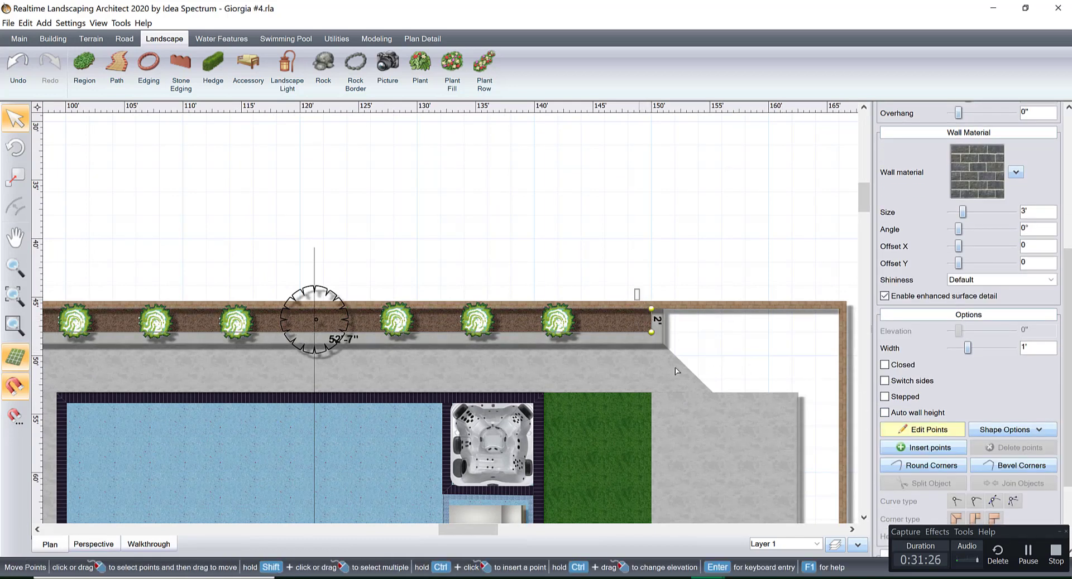
pyautogui.click(651, 333)
pyautogui.moveTo(652, 319); pyautogui.dragTo(604, 320)
pyautogui.moveTo(478, 359); pyautogui.dragTo(564, 353, button='middle')
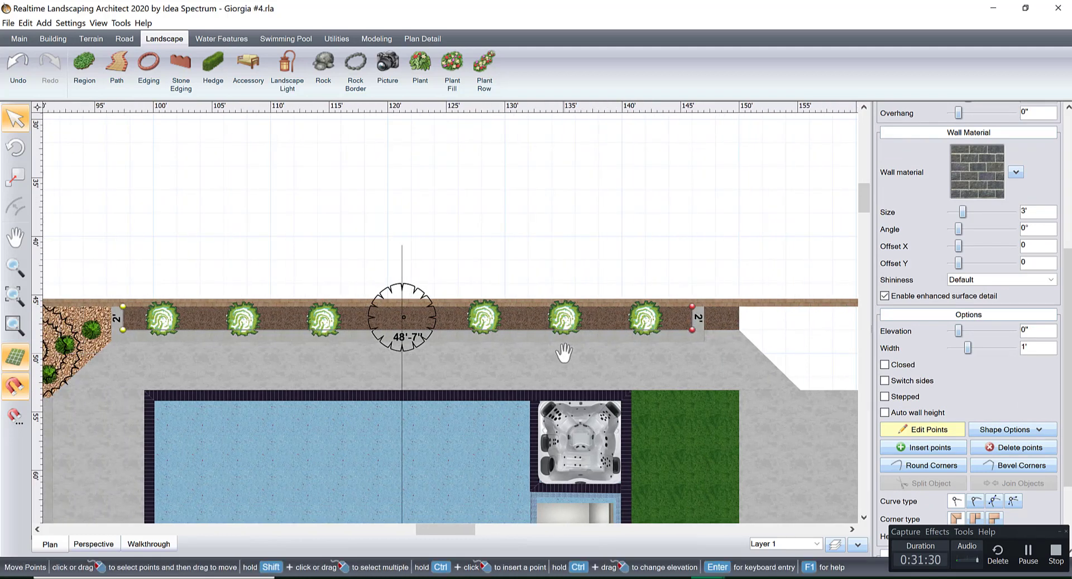
pyautogui.scroll(4, 735, 322)
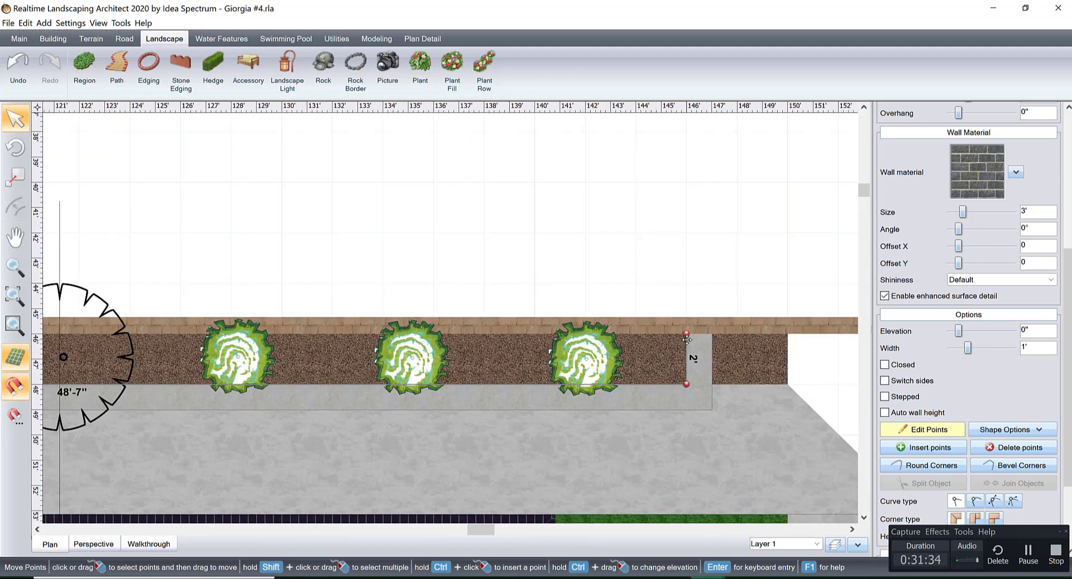
pyautogui.moveTo(686, 342); pyautogui.dragTo(678, 342)
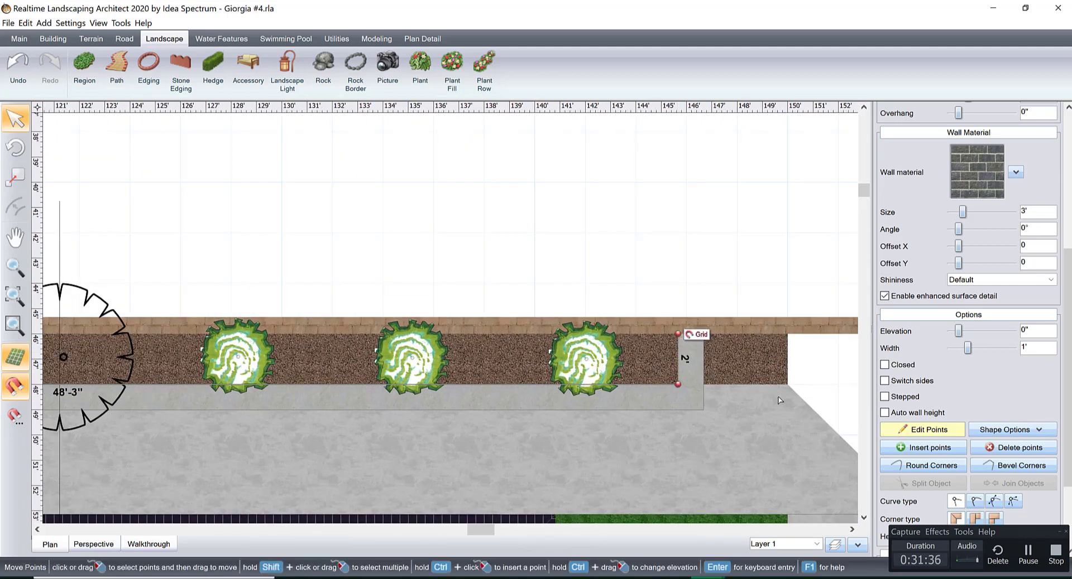
pyautogui.click(923, 432)
# Pull in the mulch patio's end points by 4' to a 48'-9" length so it ends within the shortened planter wall.
pyautogui.click(760, 380)
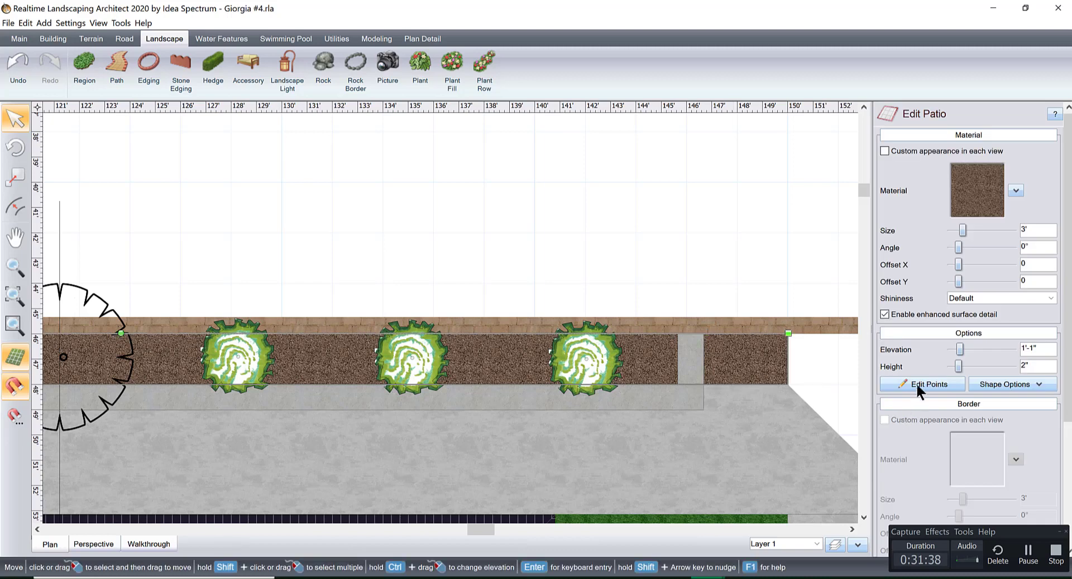
pyautogui.click(917, 385)
pyautogui.moveTo(791, 356); pyautogui.dragTo(687, 356)
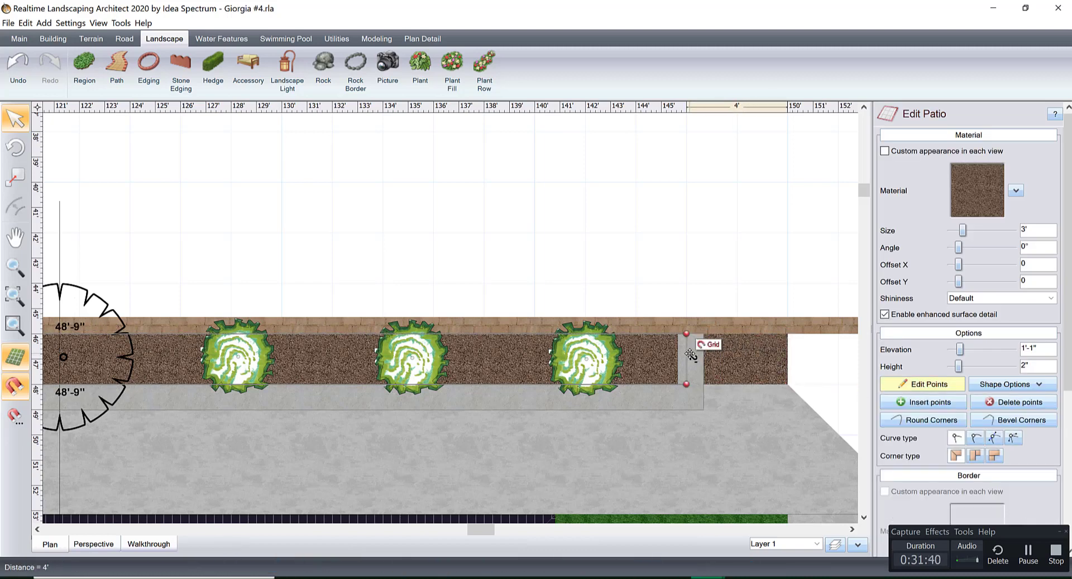
pyautogui.click(776, 425)
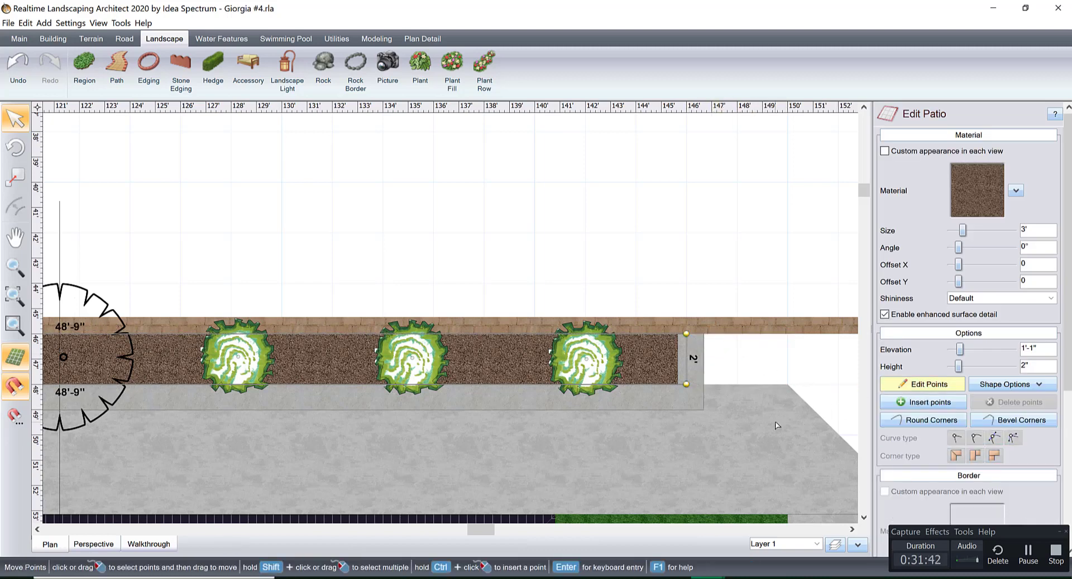
pyautogui.click(942, 385)
# Extend the concrete patio's angled corner to the rear brick wall and add a point on the wall edge about 4'-10" from it.
pyautogui.click(789, 426)
pyautogui.click(933, 391)
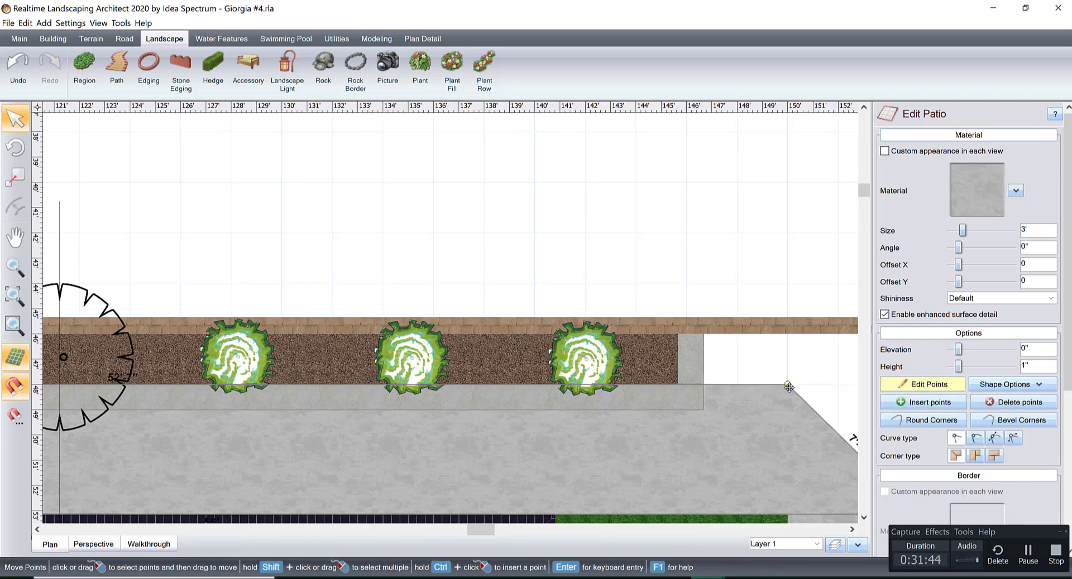
pyautogui.moveTo(787, 385); pyautogui.dragTo(735, 335)
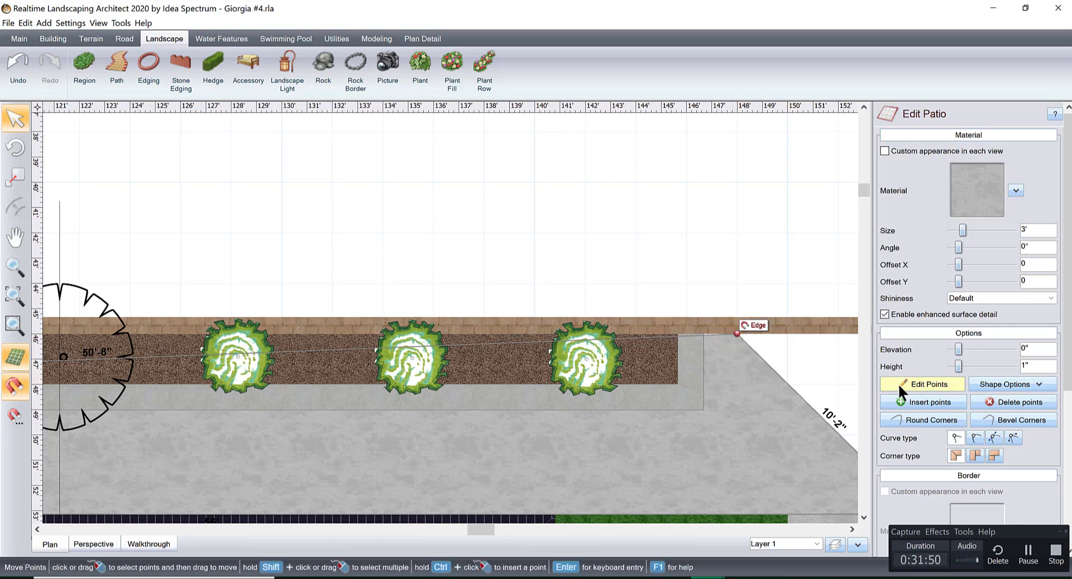
pyautogui.moveTo(617, 340); pyautogui.dragTo(614, 334)
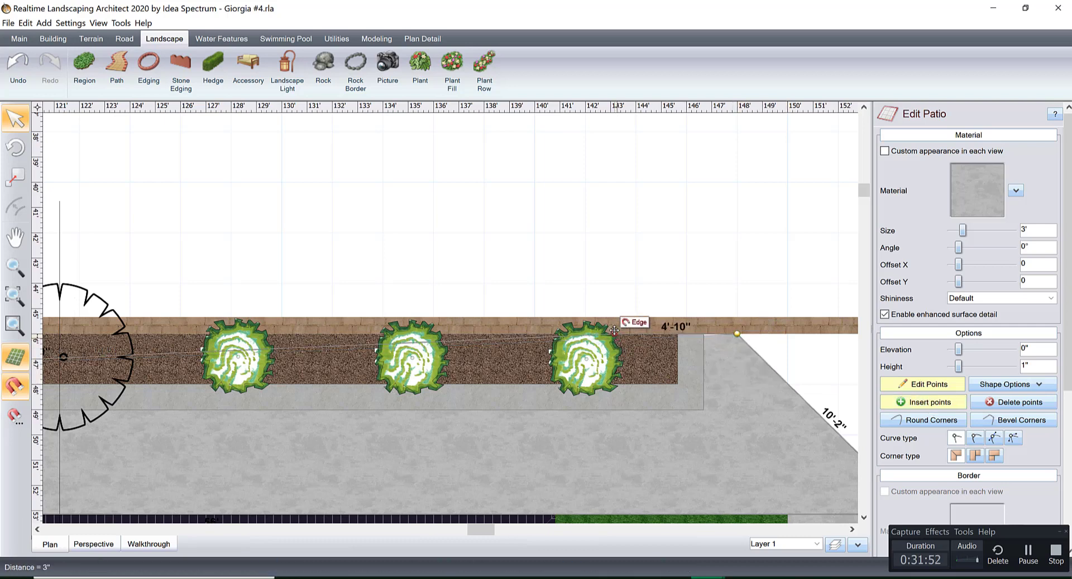
pyautogui.click(939, 384)
pyautogui.click(694, 269)
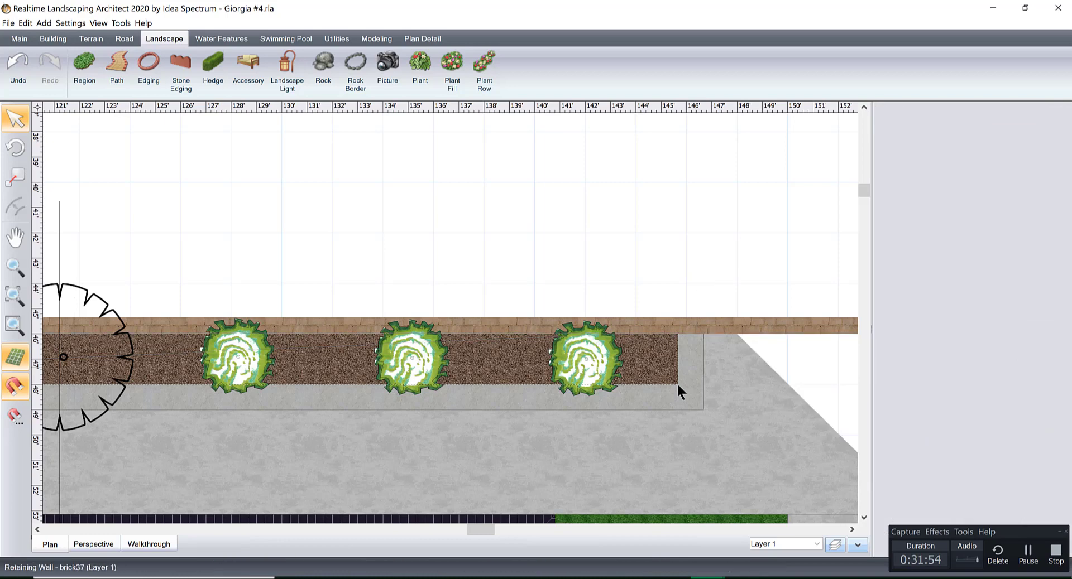
# Draw a retaining wall around the concrete patio's outer corner beyond the lawn strip, with segments about 8'-1" and 8' long.
pyautogui.scroll(-5, 677, 383)
pyautogui.moveTo(646, 386); pyautogui.dragTo(572, 369, button='middle')
pyautogui.scroll(-1, 755, 367)
pyautogui.scroll(-1, 755, 367)
pyautogui.scroll(1, 755, 366)
pyautogui.scroll(2, 629, 393)
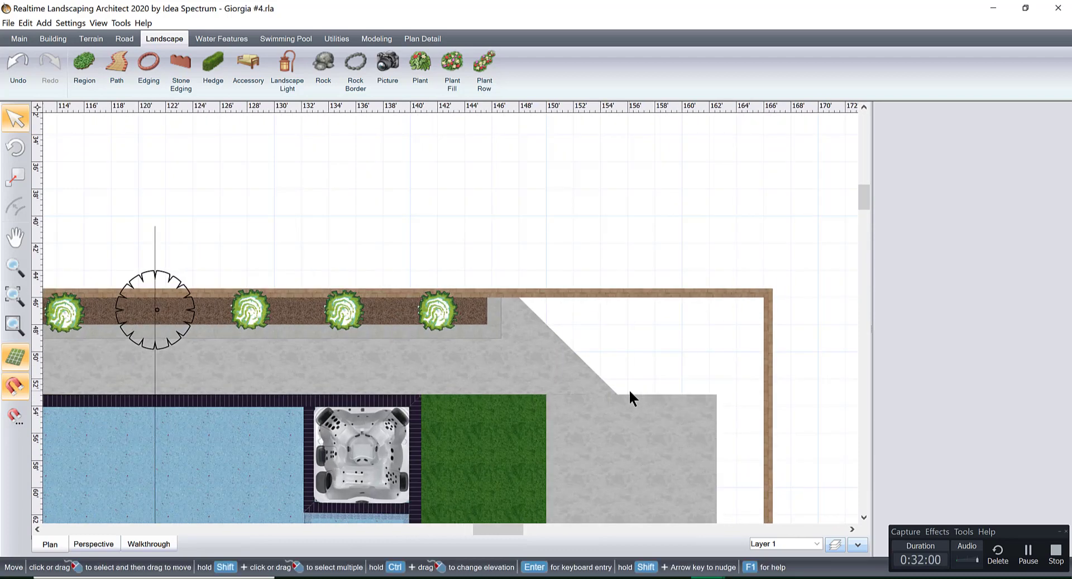
pyautogui.scroll(-3, 585, 398)
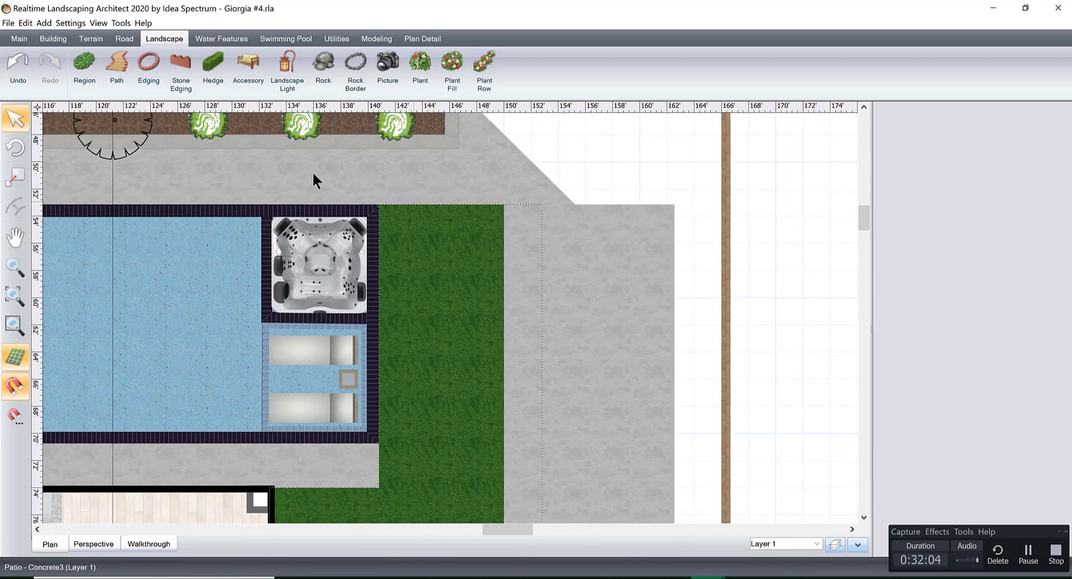
pyautogui.click(53, 39)
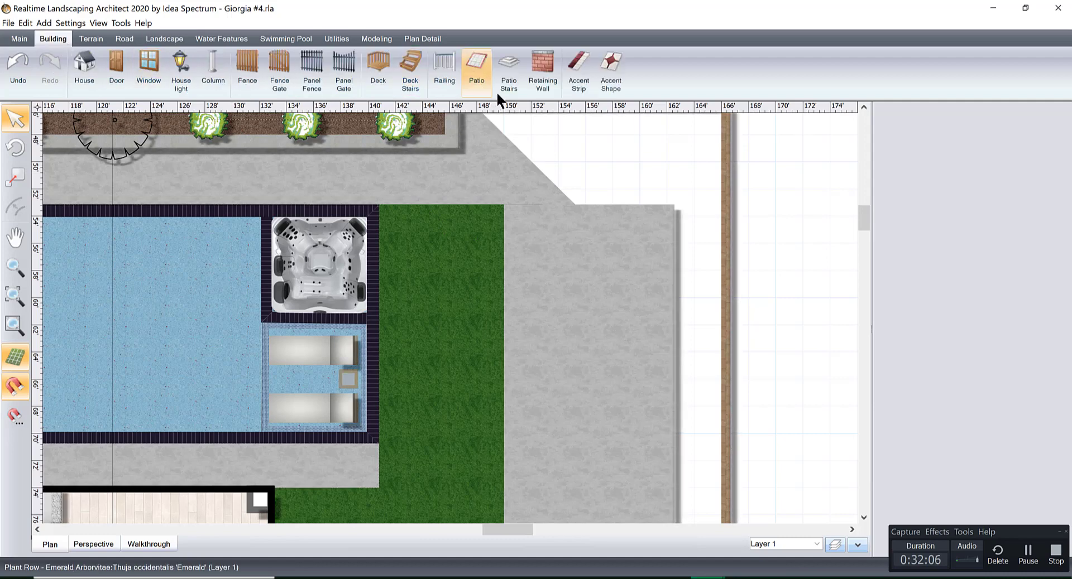
pyautogui.click(535, 61)
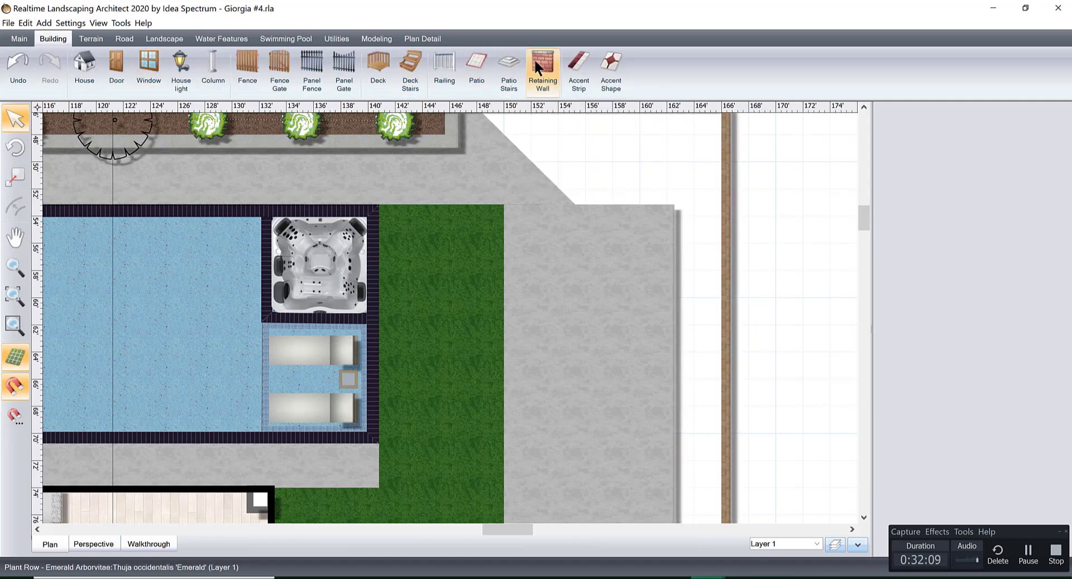
pyautogui.click(566, 206)
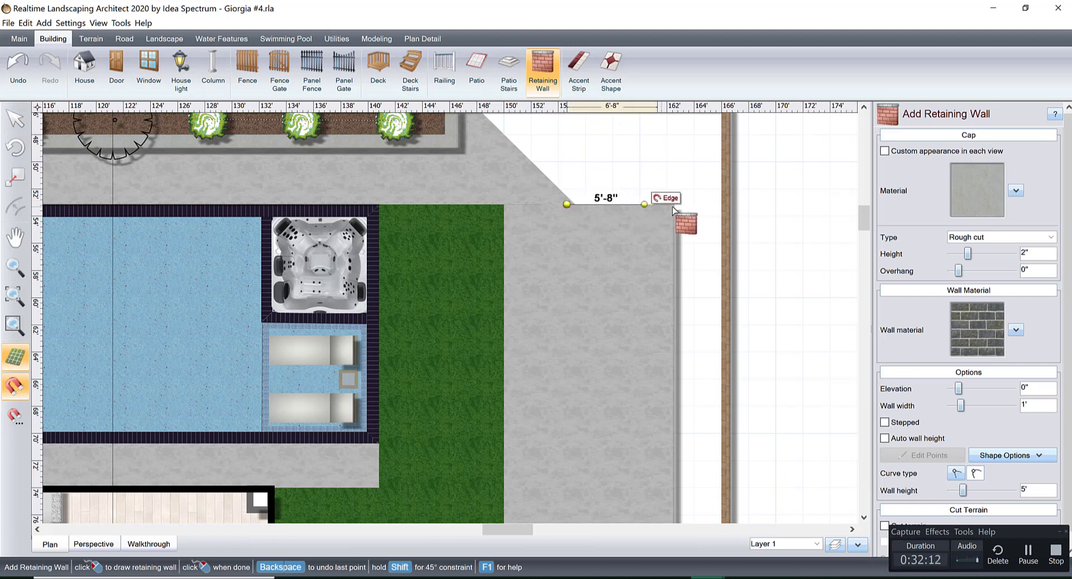
pyautogui.click(673, 228)
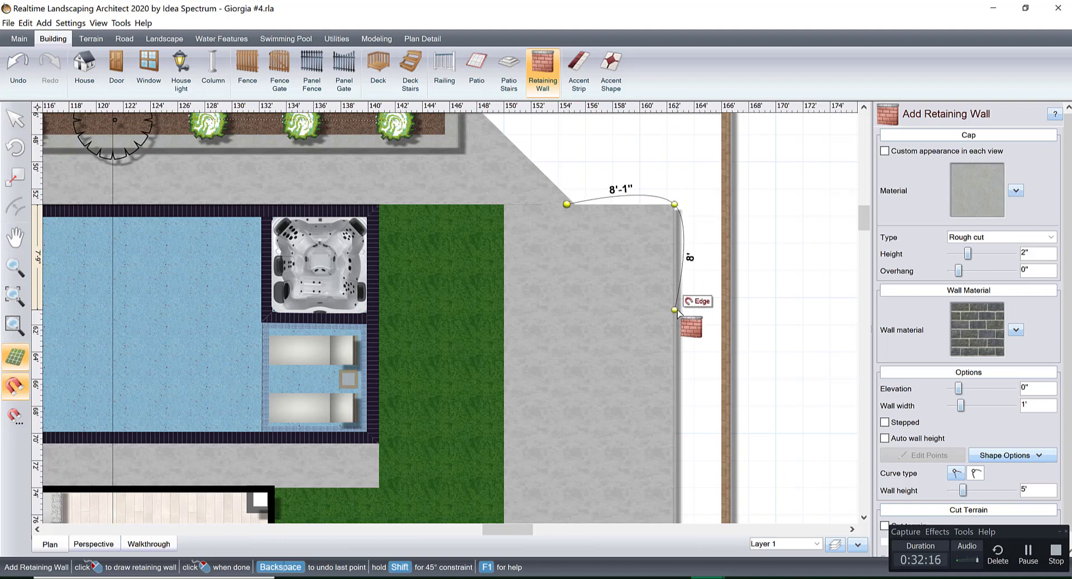
pyautogui.rightClick(675, 311)
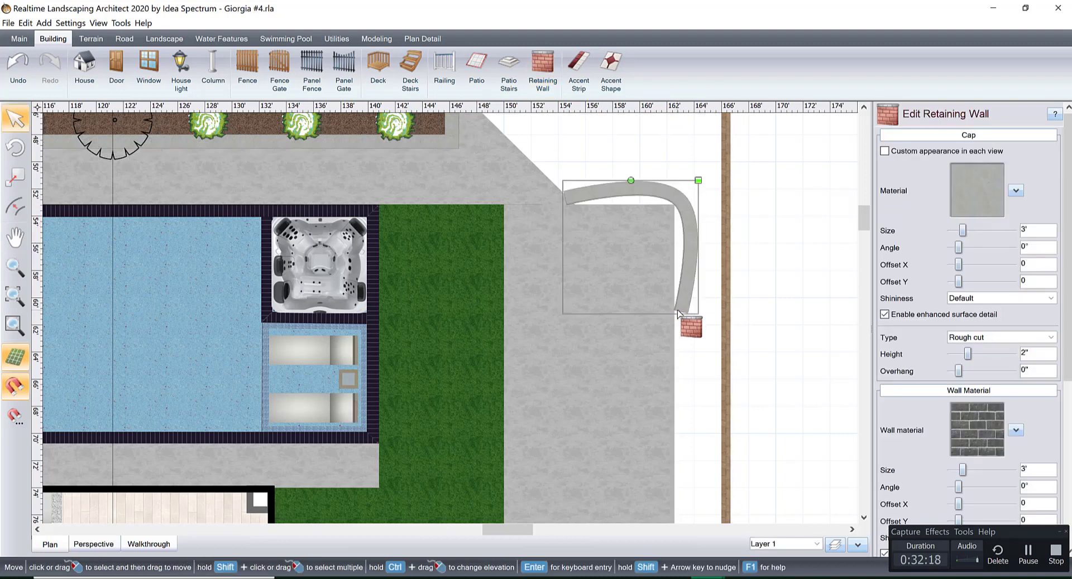
# Change the new retaining wall's corner point to the straight curve type so both segments meet squarely.
pyautogui.scroll(-5, 1068, 301)
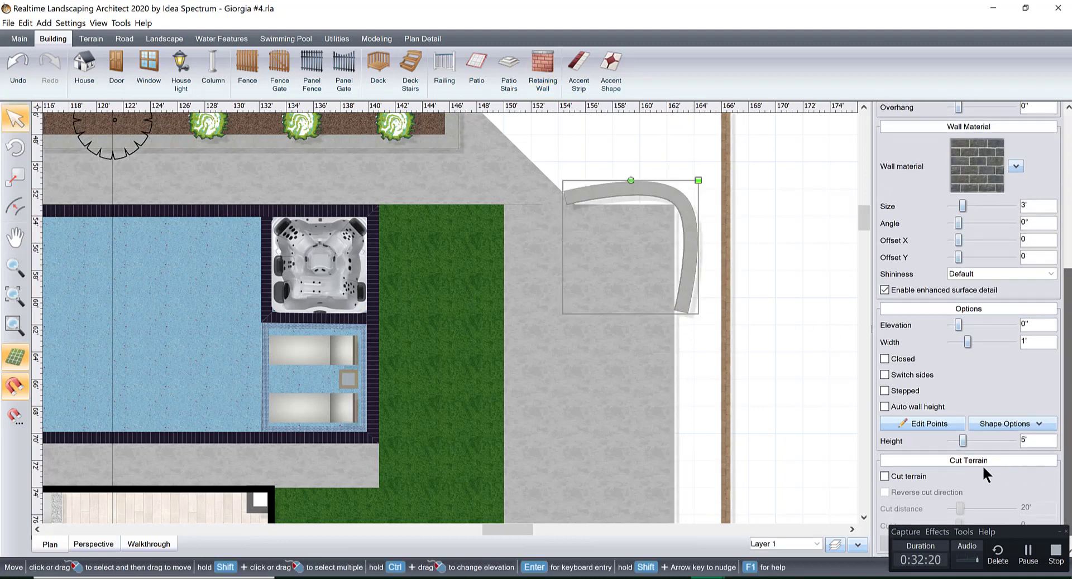
pyautogui.click(924, 424)
pyautogui.click(674, 203)
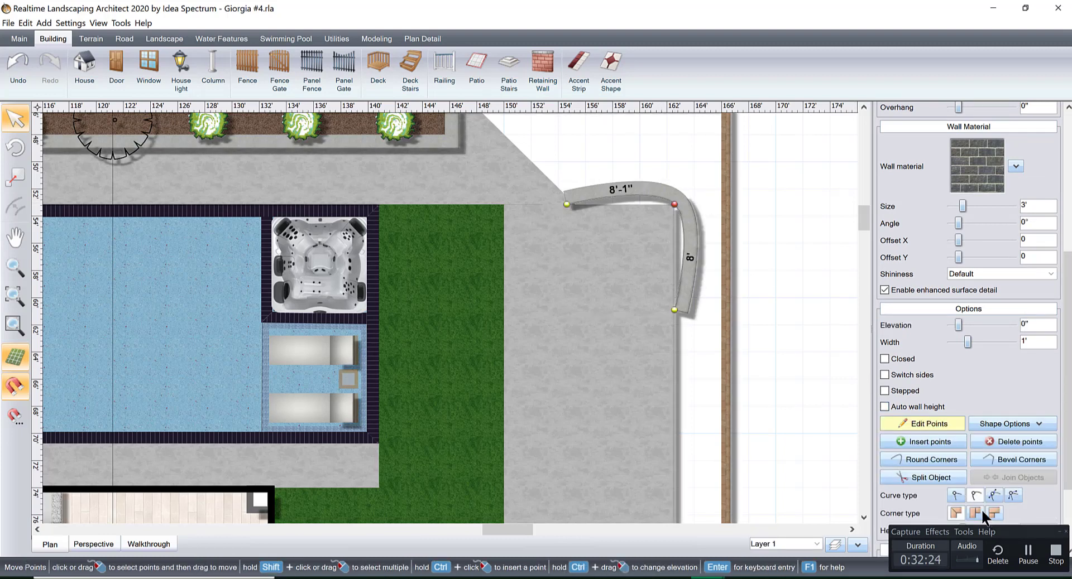
pyautogui.click(956, 494)
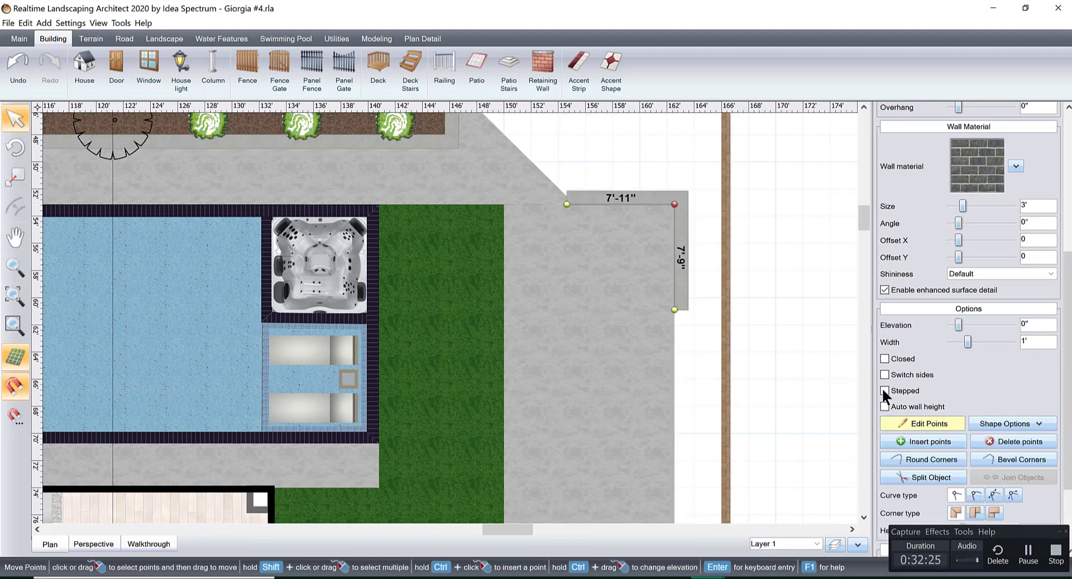
# Finish editing the retaining wall's points and move the wall so its outer faces sit flush with the concrete patio's outer corner.
pyautogui.click(927, 423)
pyautogui.scroll(4, 677, 294)
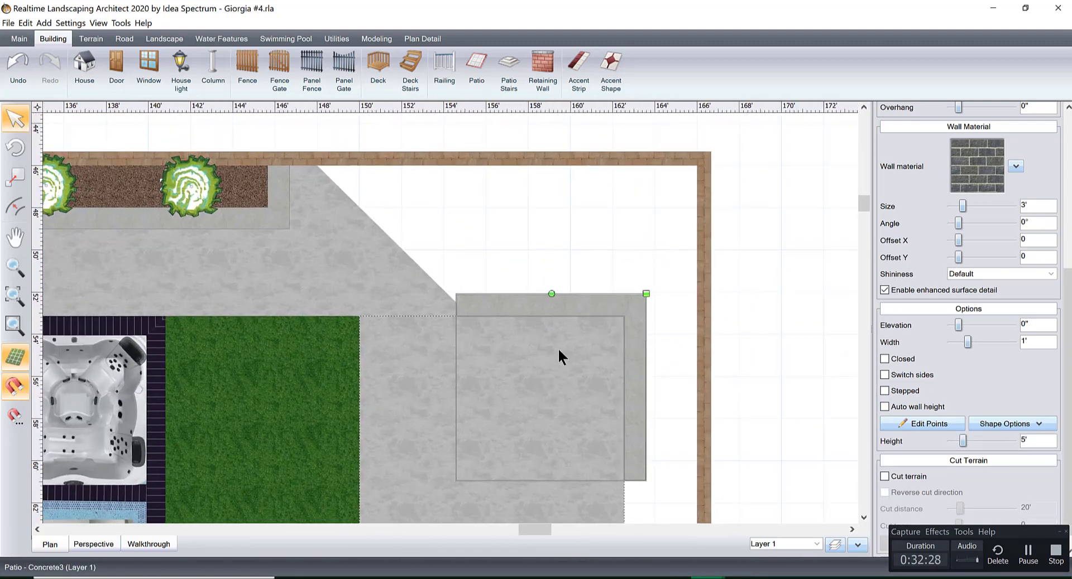
pyautogui.moveTo(560, 356); pyautogui.dragTo(569, 337)
pyautogui.scroll(5, 569, 337)
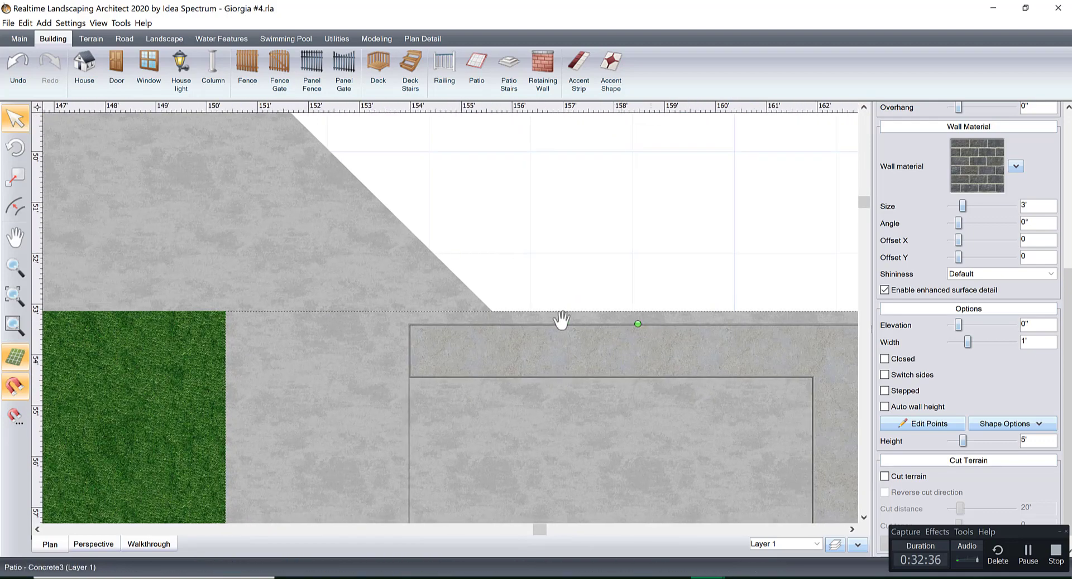
pyautogui.scroll(-4, 579, 377)
pyautogui.moveTo(581, 383); pyautogui.dragTo(586, 306, button='middle')
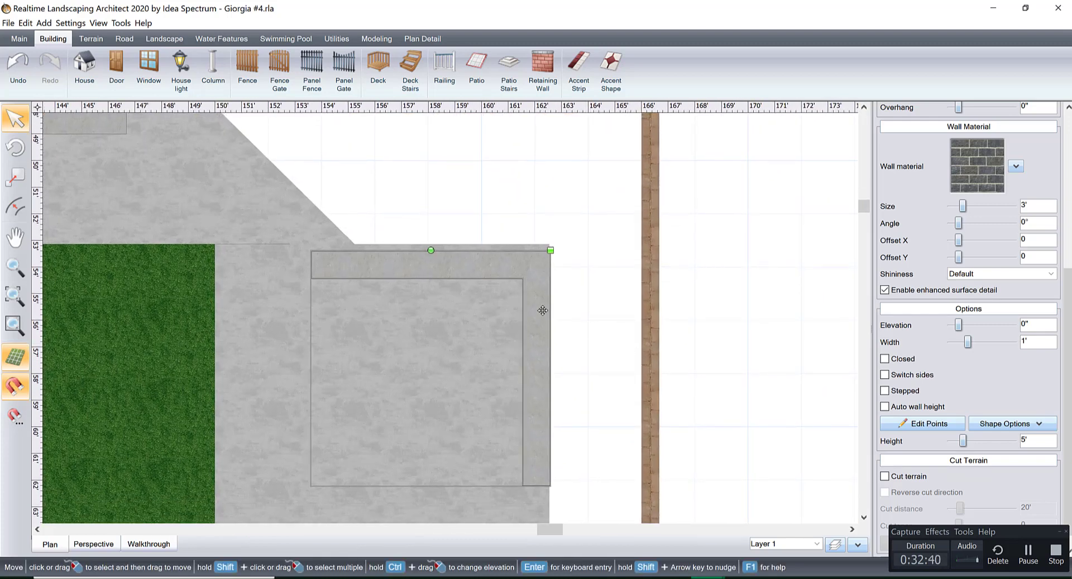
pyautogui.scroll(4, 542, 310)
pyautogui.moveTo(595, 345); pyautogui.dragTo(595, 327)
pyautogui.scroll(-2, 468, 324)
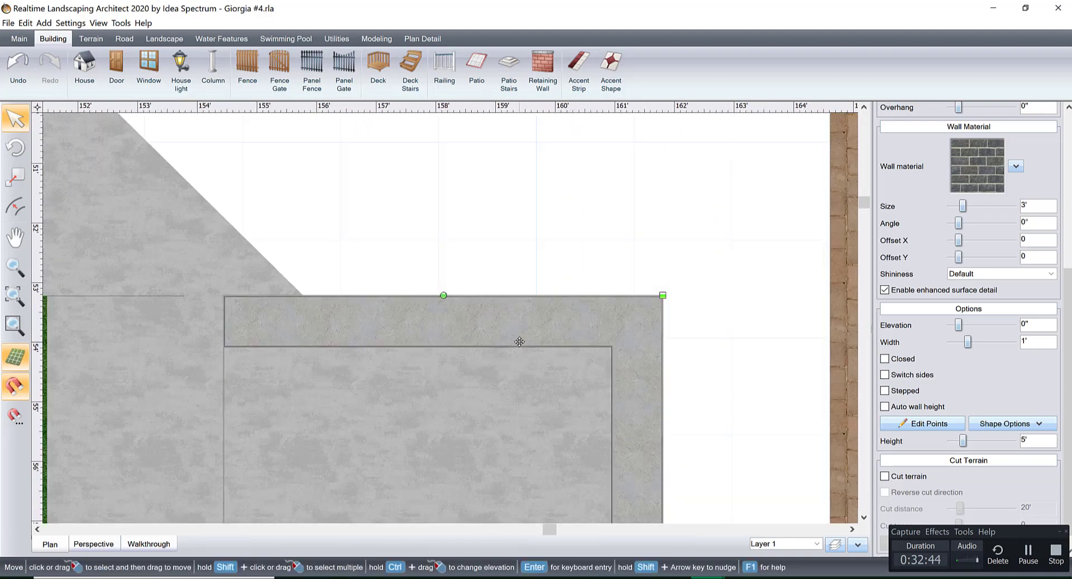
# Set the corner retaining wall's height to 3' and check it in the 3D view.
pyautogui.click(94, 544)
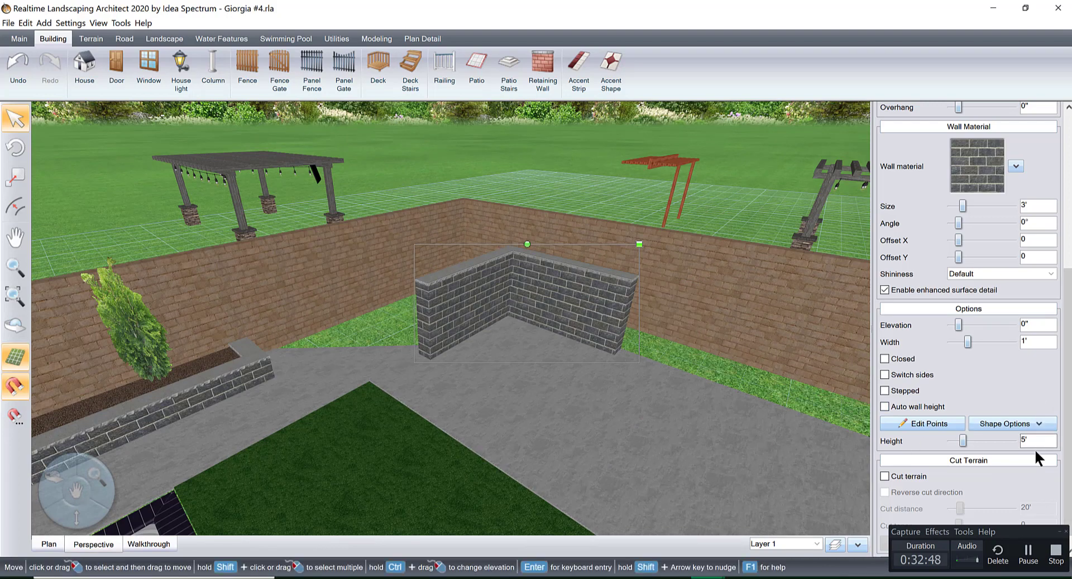
pyautogui.press('Return')
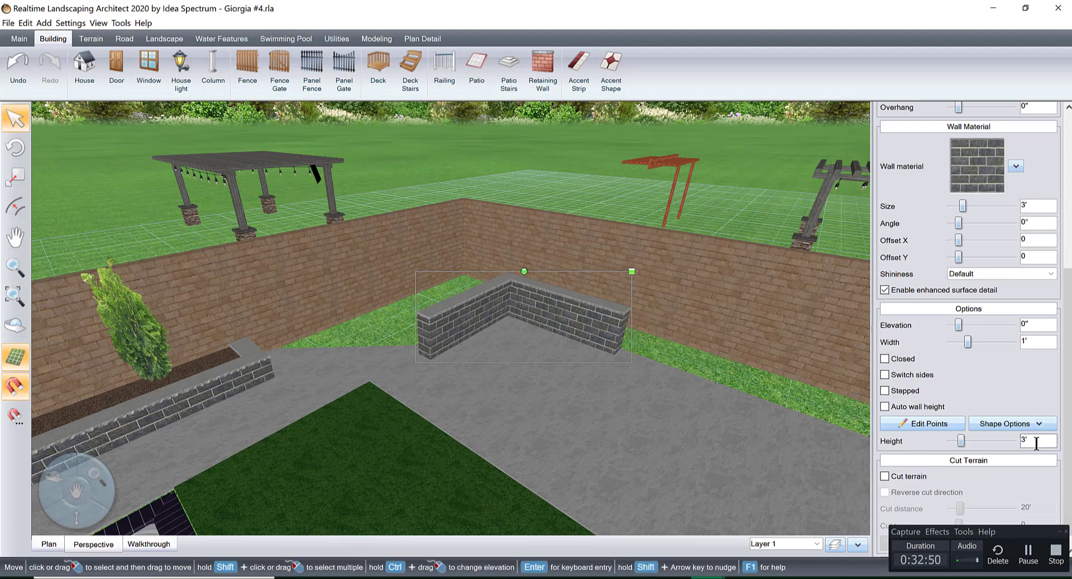
pyautogui.scroll(3, 497, 340)
pyautogui.moveTo(495, 342); pyautogui.dragTo(618, 363, button='right')
pyautogui.scroll(-4, 624, 349)
pyautogui.moveTo(619, 357); pyautogui.dragTo(636, 268, button='middle')
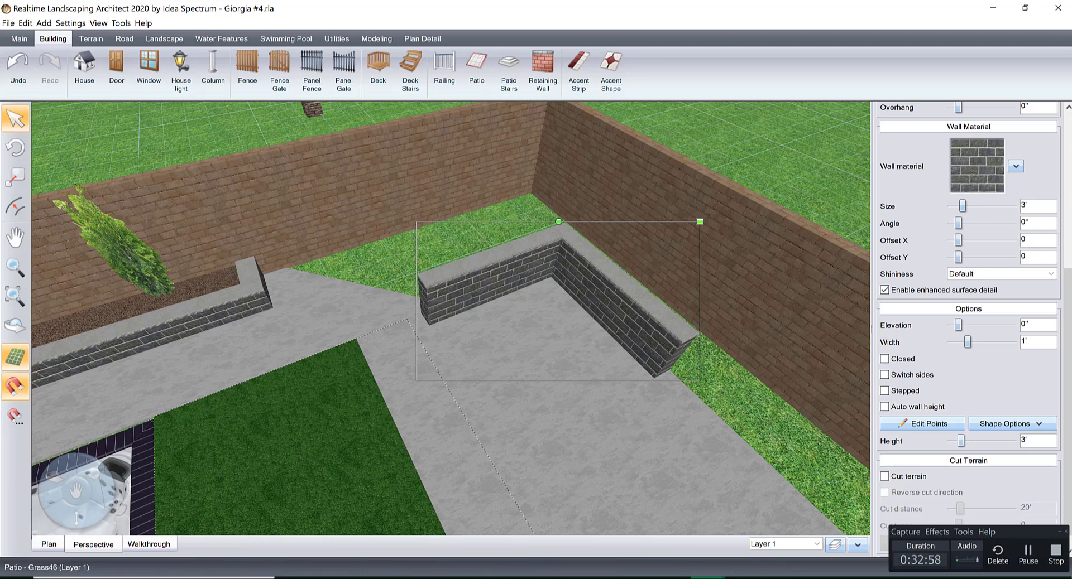
# In the plan view, shorten the wall's rear segment to 6'-4" so it starts where the patio's angled edge meets the corner.
pyautogui.click(50, 544)
pyautogui.click(959, 425)
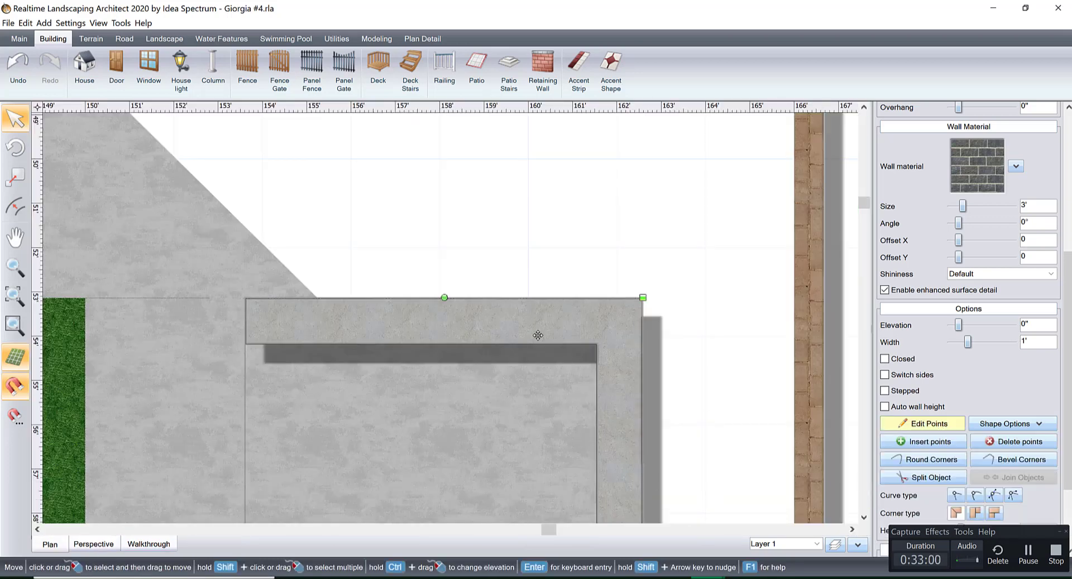
pyautogui.moveTo(245, 343); pyautogui.dragTo(324, 344)
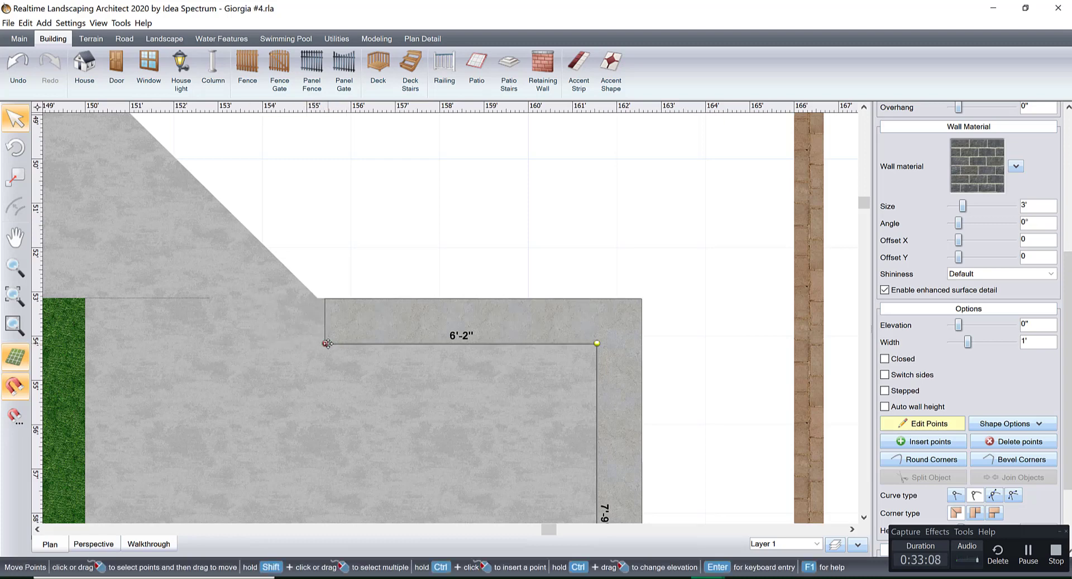
pyautogui.moveTo(327, 344); pyautogui.dragTo(318, 343)
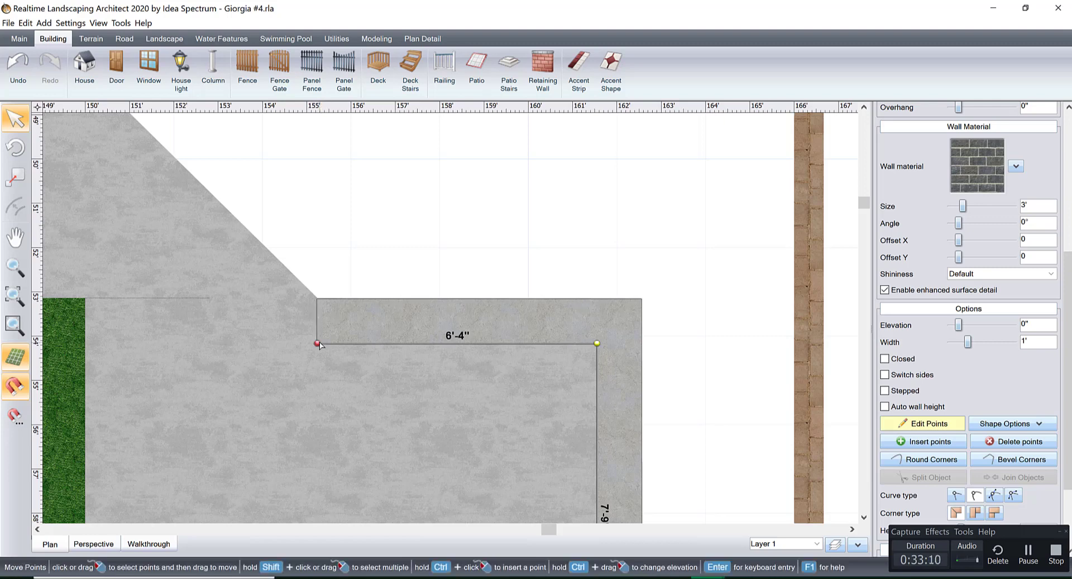
pyautogui.scroll(-1, 400, 376)
pyautogui.rightClick(444, 305)
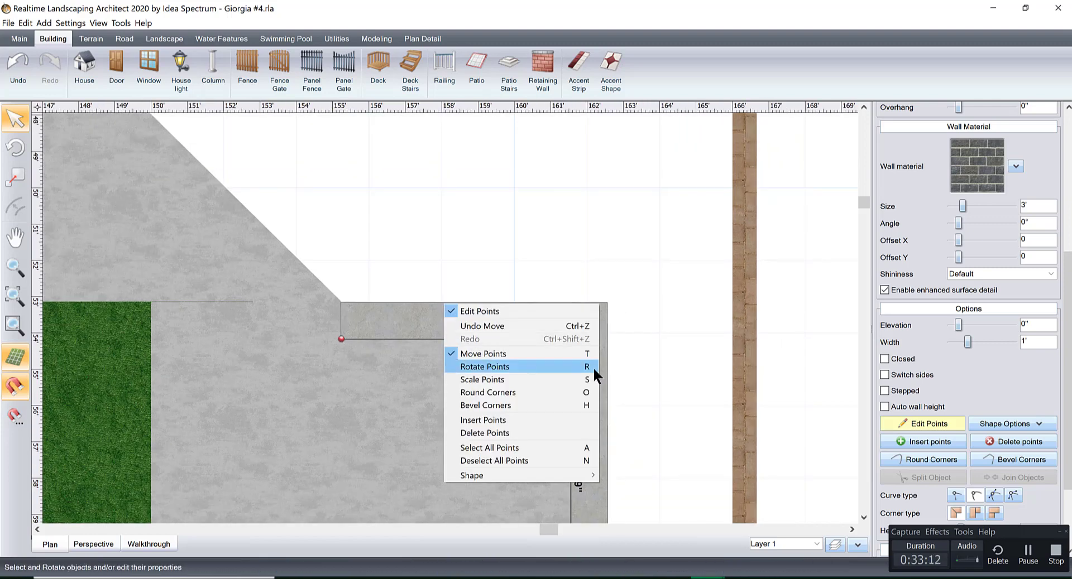
pyautogui.click(907, 422)
# Duplicate the corner retaining wall and place the copy towards the inside of the patio.
pyautogui.moveTo(686, 374); pyautogui.dragTo(666, 193, button='middle')
pyautogui.scroll(-1, 617, 290)
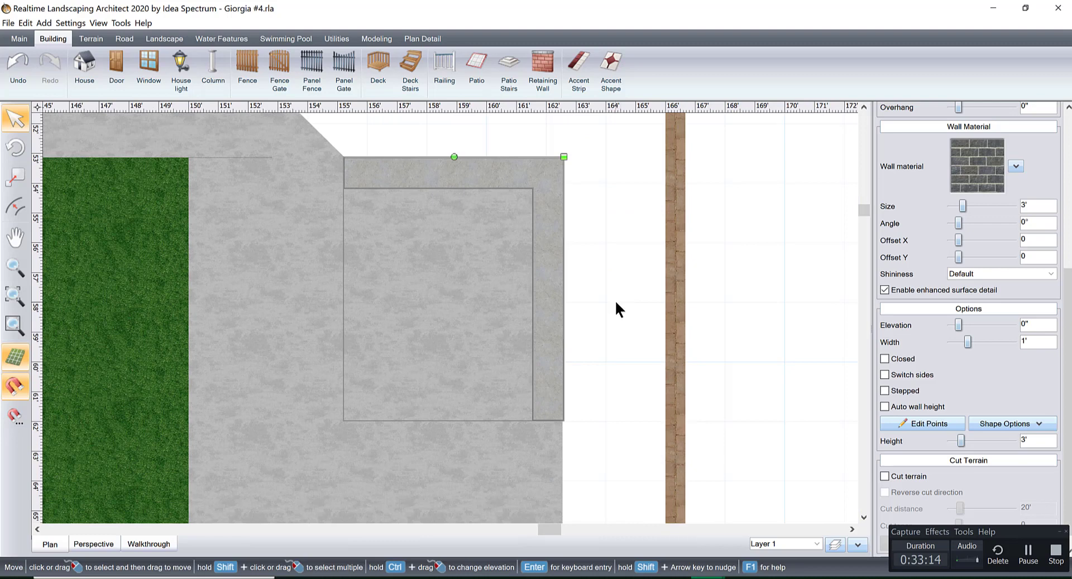
pyautogui.moveTo(615, 300); pyautogui.dragTo(629, 319, button='middle')
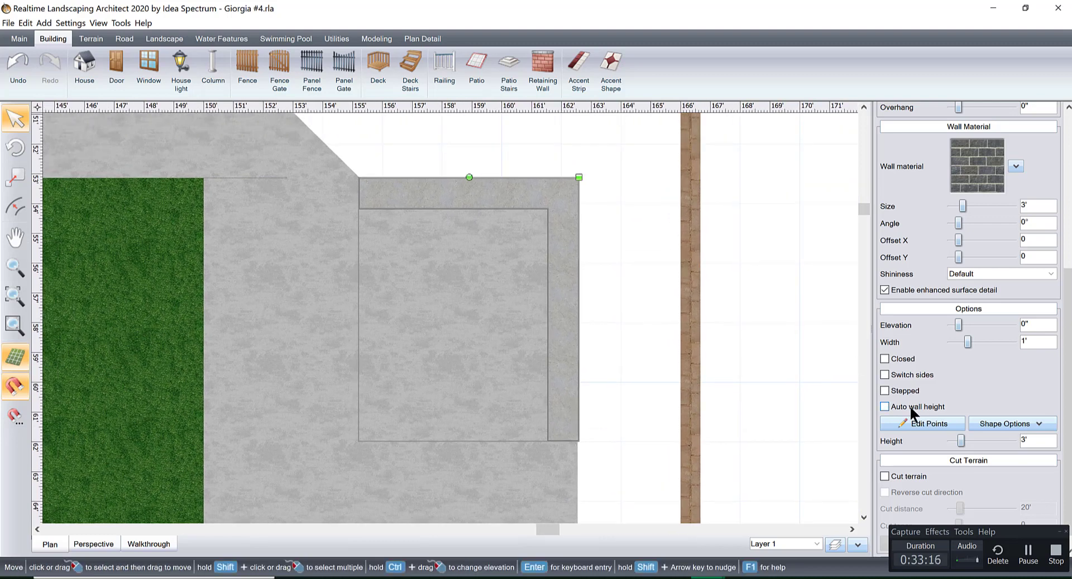
pyautogui.hotkey('ctrl', 'v')
pyautogui.moveTo(628, 212); pyautogui.dragTo(546, 304)
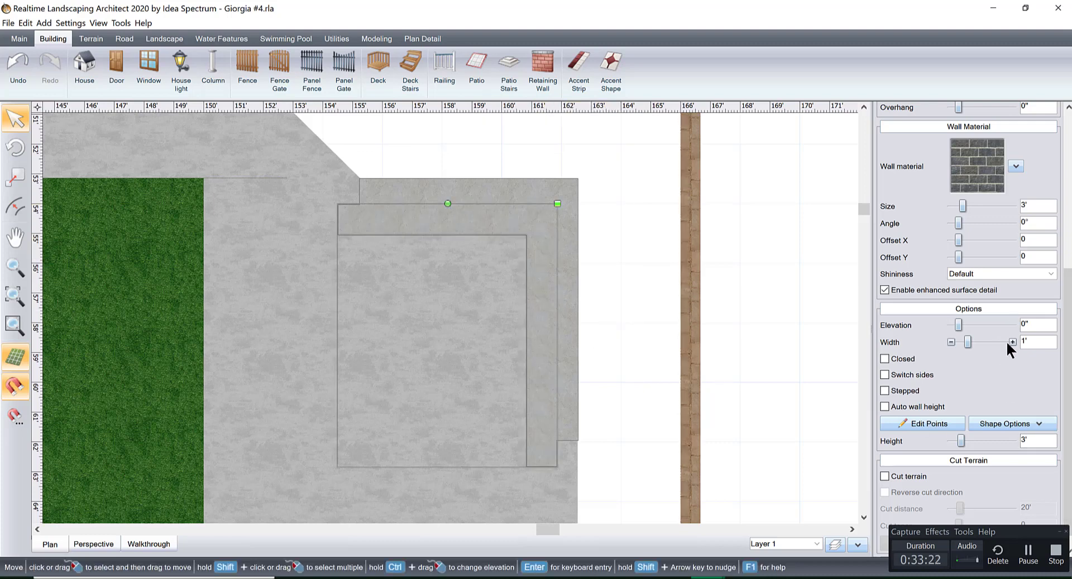
# Set the copied wall's width to 1'-5" and align it against the inner faces of the original wall.
pyautogui.click(1012, 342)
pyautogui.click(1011, 342)
pyautogui.click(1012, 342)
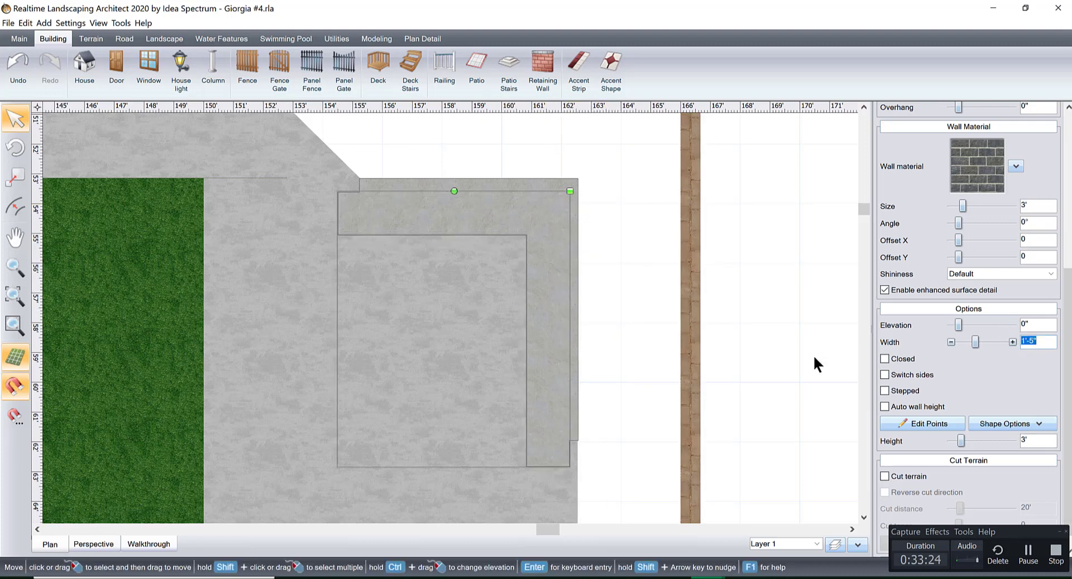
pyautogui.moveTo(533, 245)
pyautogui.mouseDown()
pyautogui.moveTo(522, 221)
pyautogui.moveTo(499, 268)
pyautogui.moveTo(512, 245)
pyautogui.mouseUp()
pyautogui.click(518, 246)
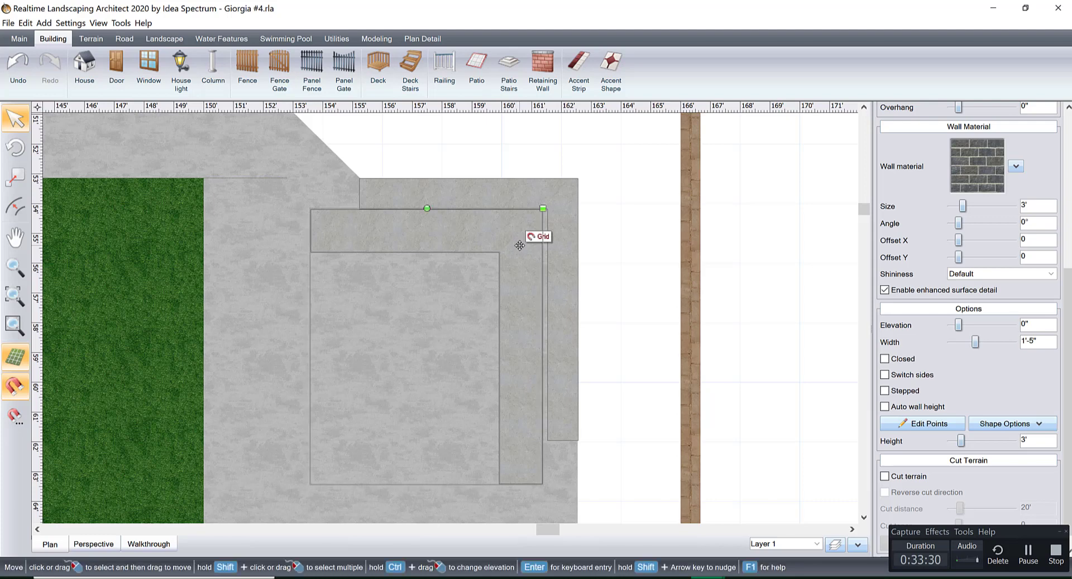
pyautogui.scroll(3, 518, 241)
pyautogui.moveTo(478, 322); pyautogui.dragTo(487, 324)
pyautogui.scroll(-1, 473, 325)
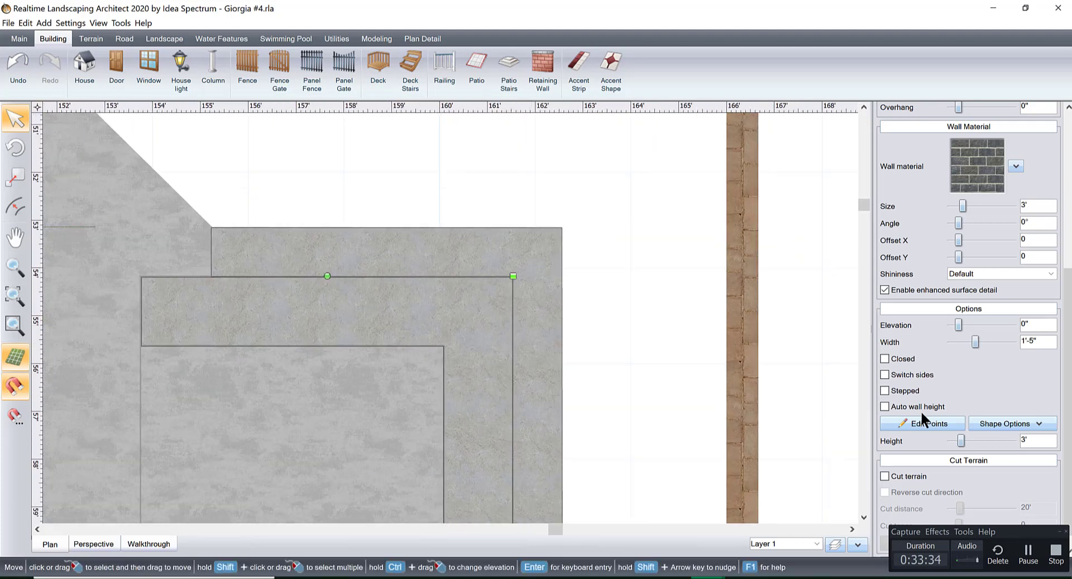
# Shorten the inner wall's rear segment to 4'-10" so its end lines up with the outer wall's end.
pyautogui.click(918, 425)
pyautogui.moveTo(95, 249); pyautogui.dragTo(217, 344)
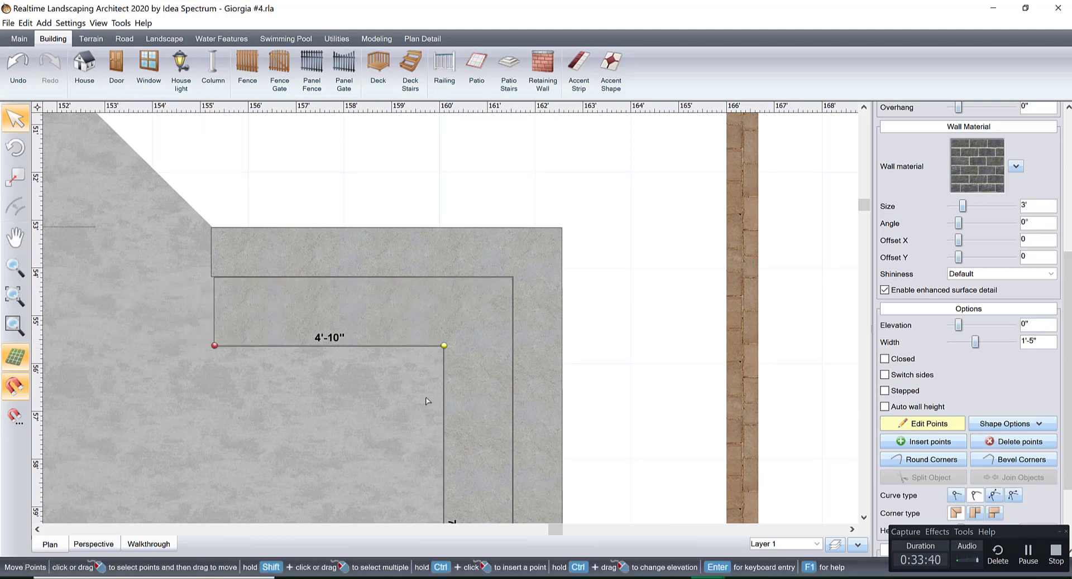
pyautogui.scroll(-5, 402, 335)
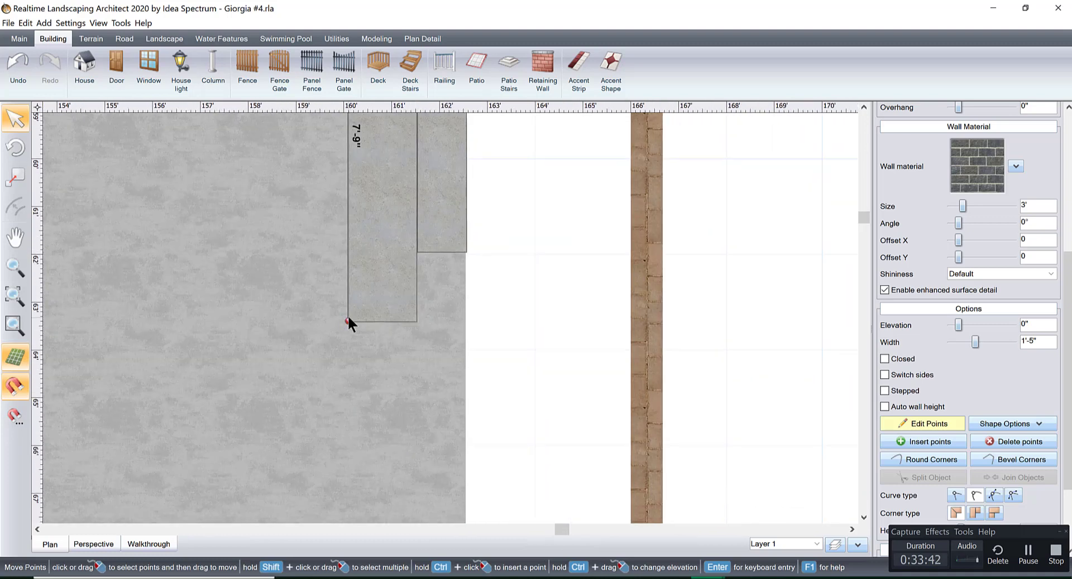
pyautogui.moveTo(349, 322); pyautogui.dragTo(346, 266)
pyautogui.hotkey('ctrl', 'z')
pyautogui.moveTo(349, 321); pyautogui.dragTo(358, 255)
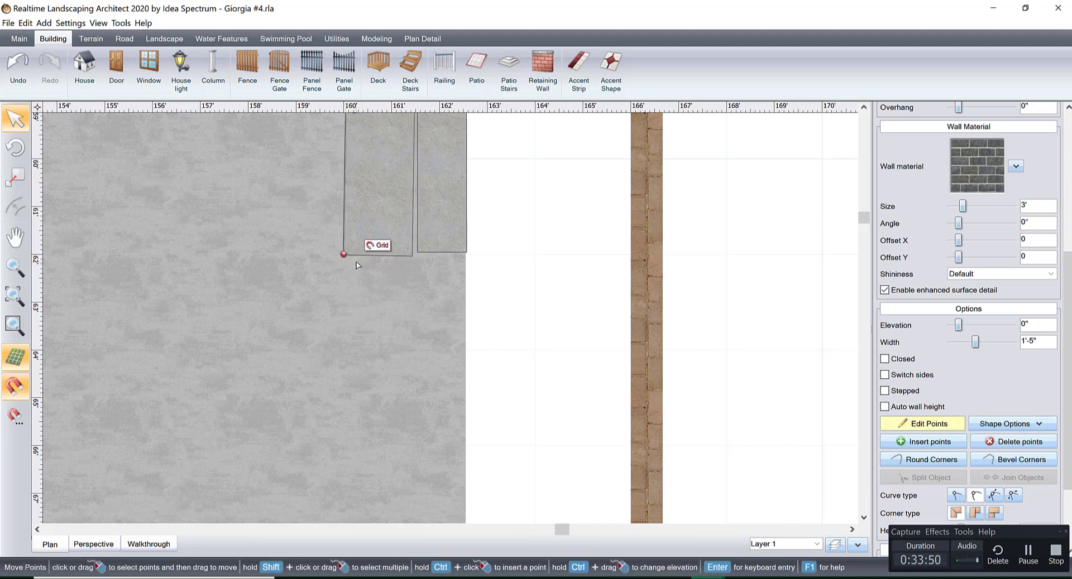
pyautogui.hotkey('ctrl', 'z')
pyautogui.scroll(5, 354, 279)
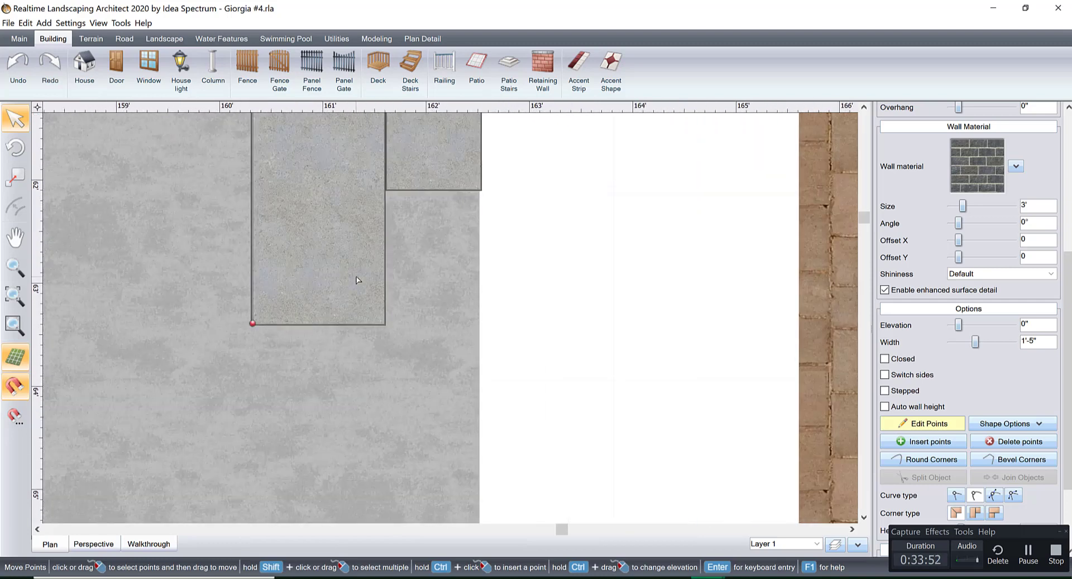
pyautogui.moveTo(436, 355); pyautogui.dragTo(416, 293, button='middle')
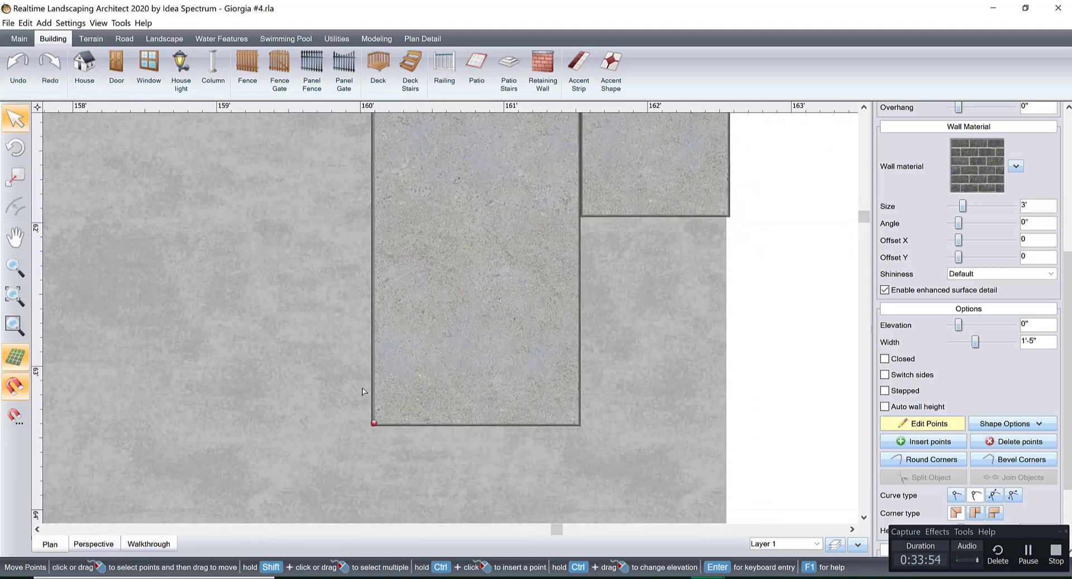
pyautogui.moveTo(374, 422); pyautogui.dragTo(372, 213)
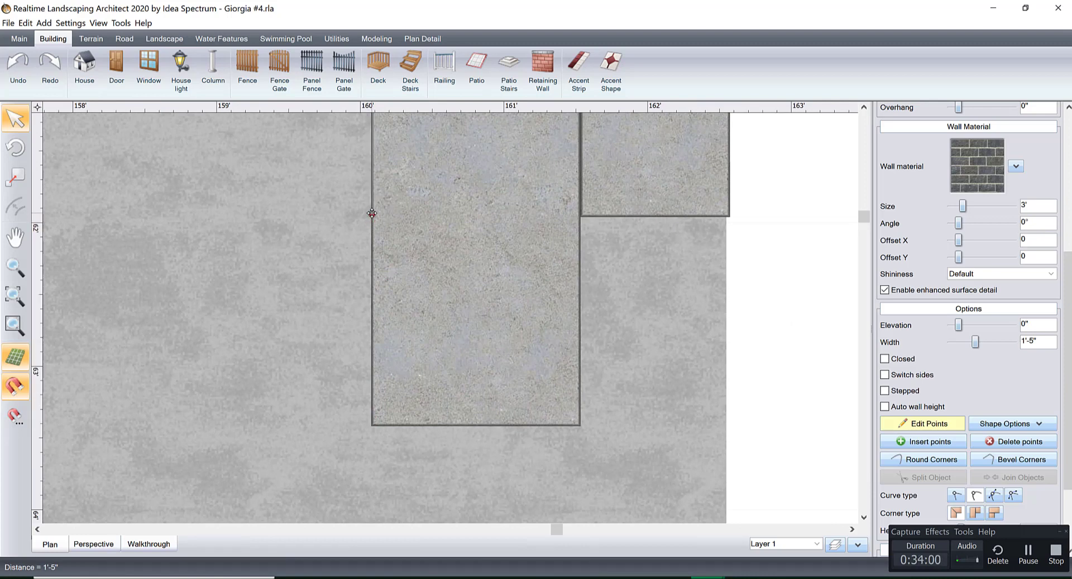
pyautogui.moveTo(372, 213); pyautogui.dragTo(374, 214)
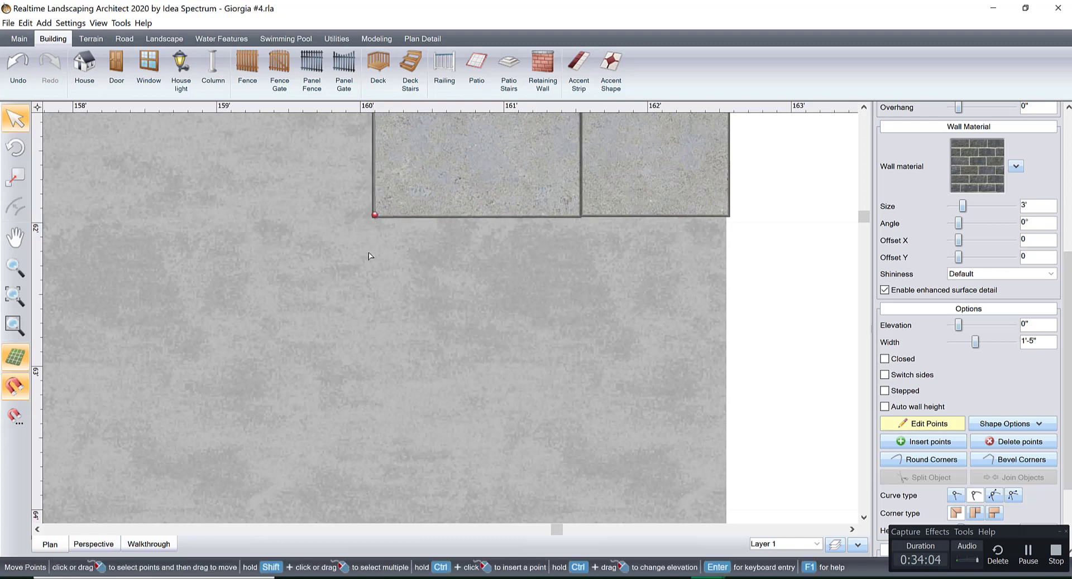
pyautogui.scroll(-6, 369, 256)
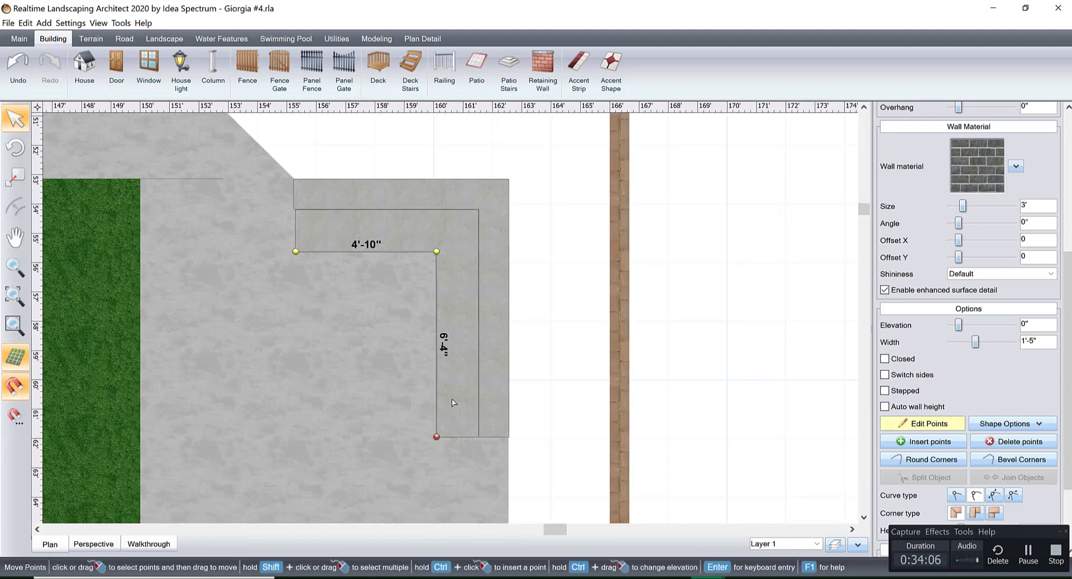
pyautogui.scroll(2, 452, 393)
pyautogui.hotkey('ctrl', 'z')
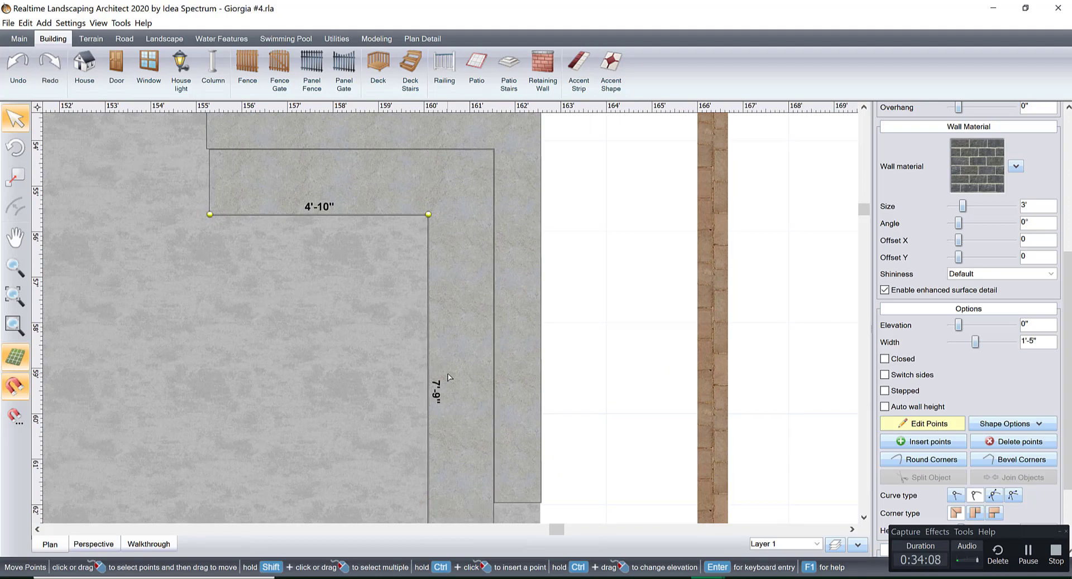
# Shorten the inner wall's side segment to 6'-4" so its end aligns with the outer wall's end.
pyautogui.scroll(1, 471, 405)
pyautogui.moveTo(473, 400); pyautogui.dragTo(493, 186, button='middle')
pyautogui.scroll(6, 514, 338)
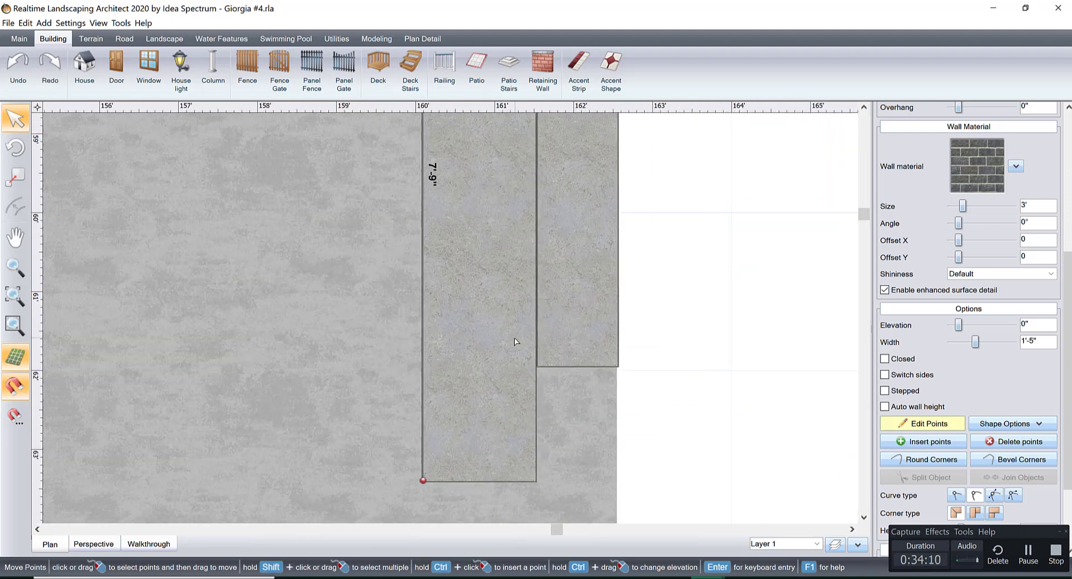
pyautogui.moveTo(516, 343); pyautogui.dragTo(511, 304, button='middle')
pyautogui.scroll(3, 509, 273)
pyautogui.moveTo(518, 198); pyautogui.dragTo(464, 435, button='middle')
pyautogui.moveTo(481, 314); pyautogui.dragTo(475, 220, button='middle')
pyautogui.scroll(2, 485, 302)
pyautogui.scroll(2, 485, 301)
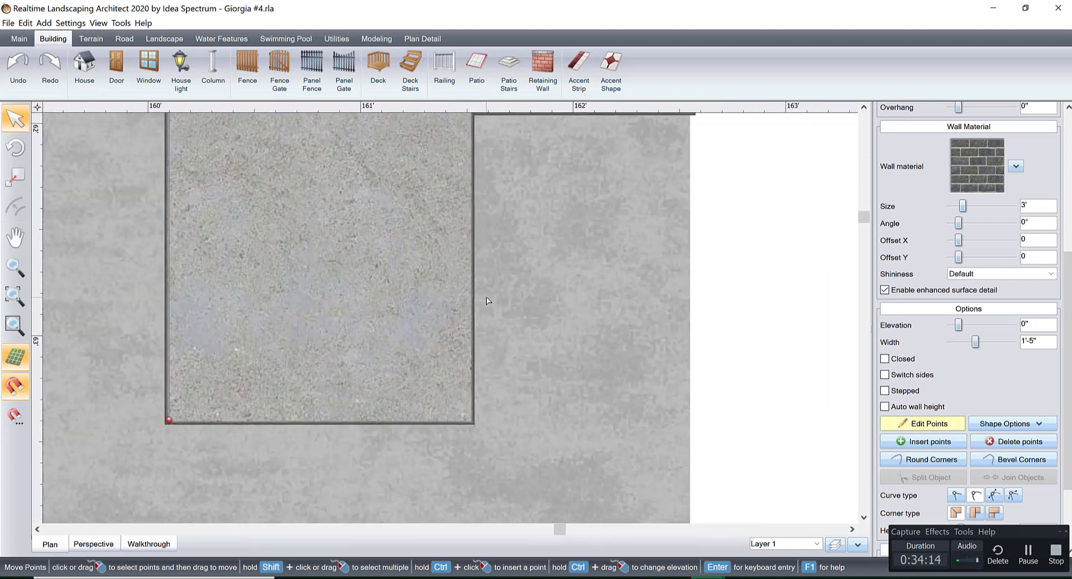
pyautogui.moveTo(486, 297); pyautogui.dragTo(488, 297, button='middle')
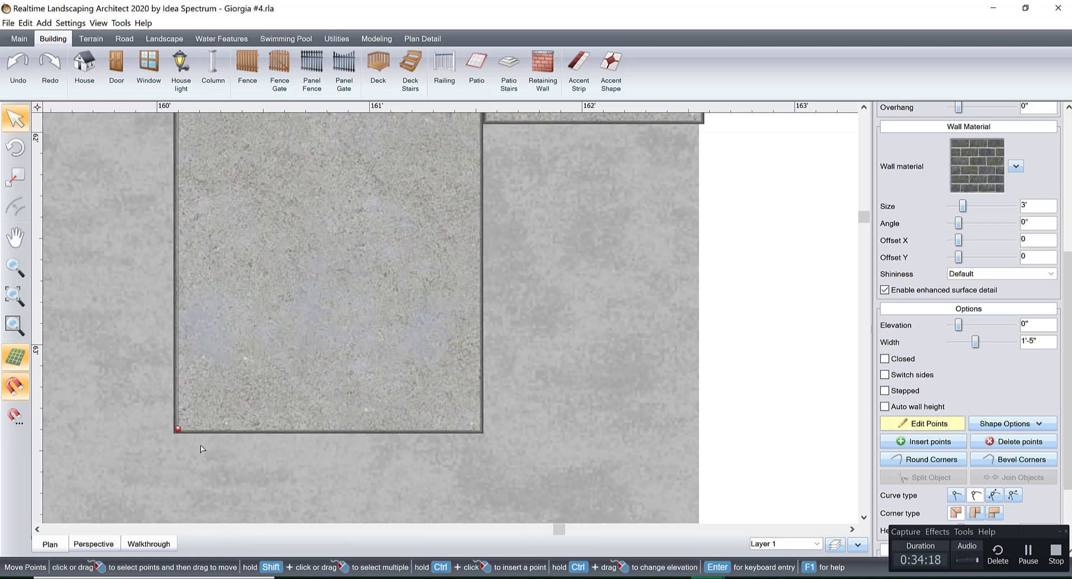
pyautogui.moveTo(178, 428); pyautogui.dragTo(179, 185)
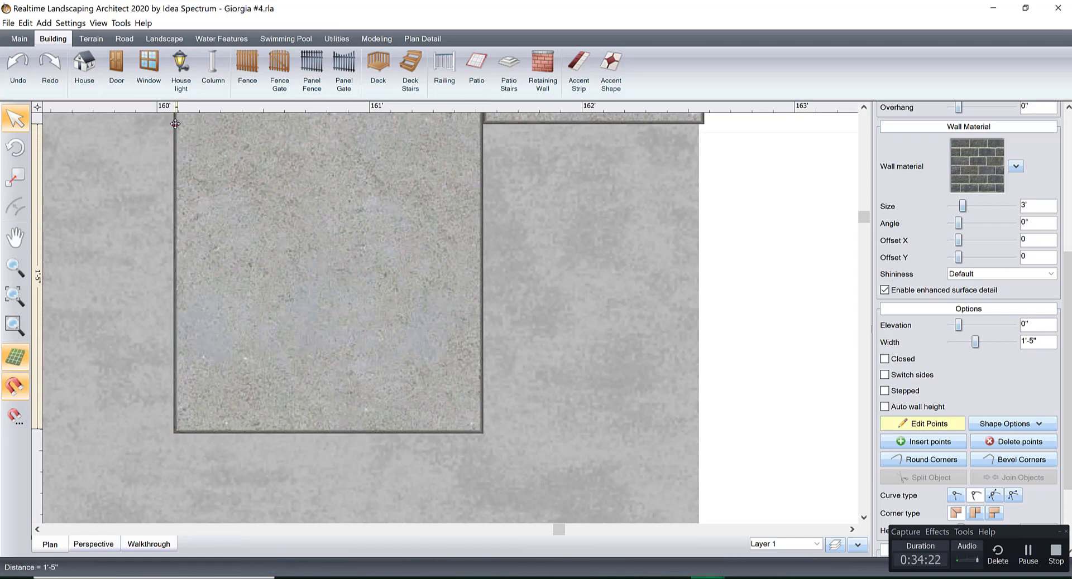
pyautogui.moveTo(175, 124); pyautogui.dragTo(174, 123)
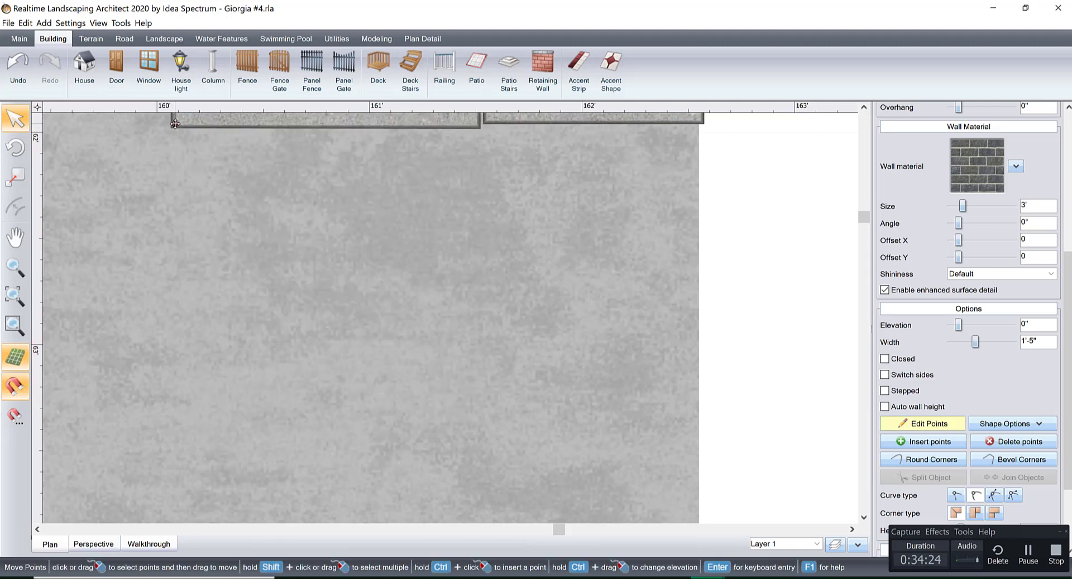
pyautogui.hotkey('ctrl', 'z')
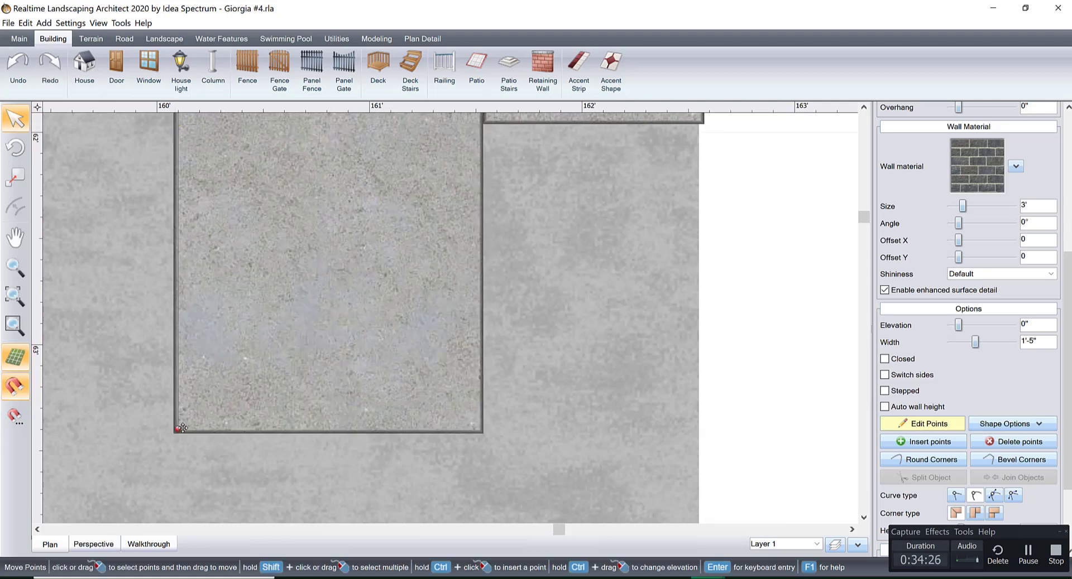
pyautogui.moveTo(177, 431); pyautogui.dragTo(177, 121)
pyautogui.scroll(-5, 237, 297)
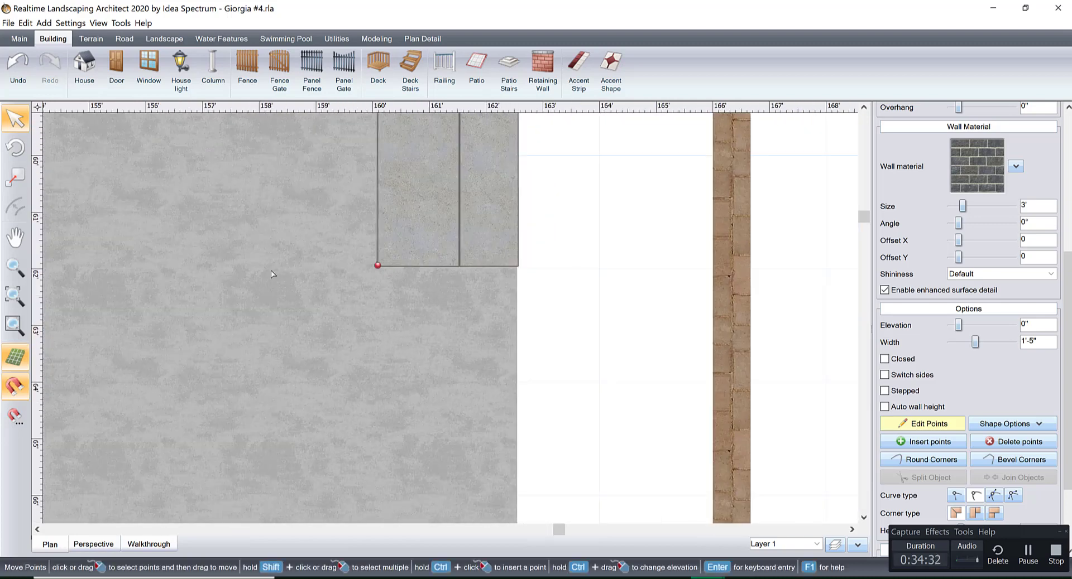
# Try to lower the inner corner wall by setting the height of its selected end point to 1'.
pyautogui.click(94, 544)
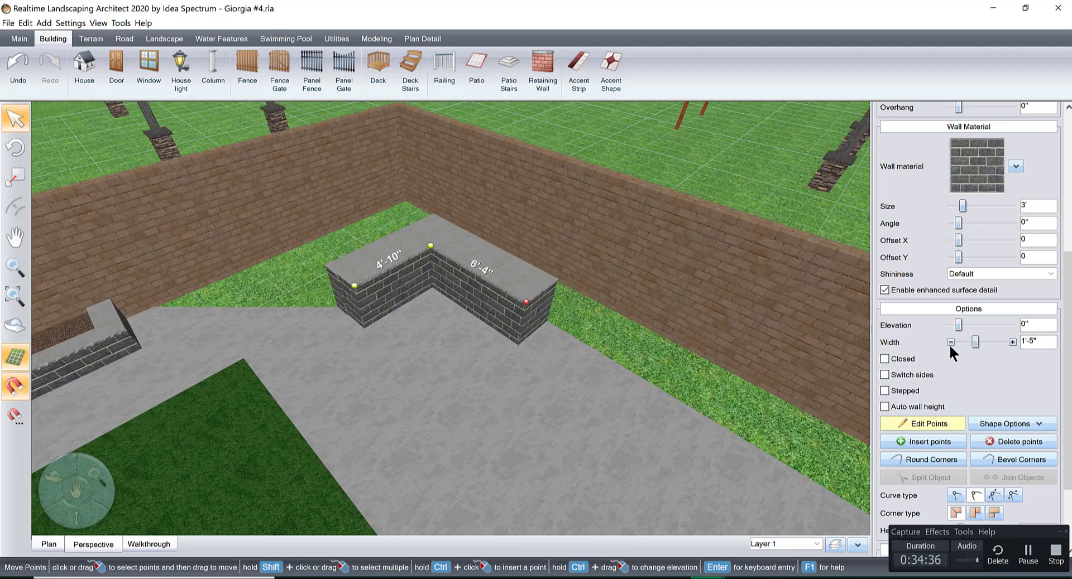
pyautogui.scroll(-2, 952, 353)
pyautogui.doubleClick(1026, 425)
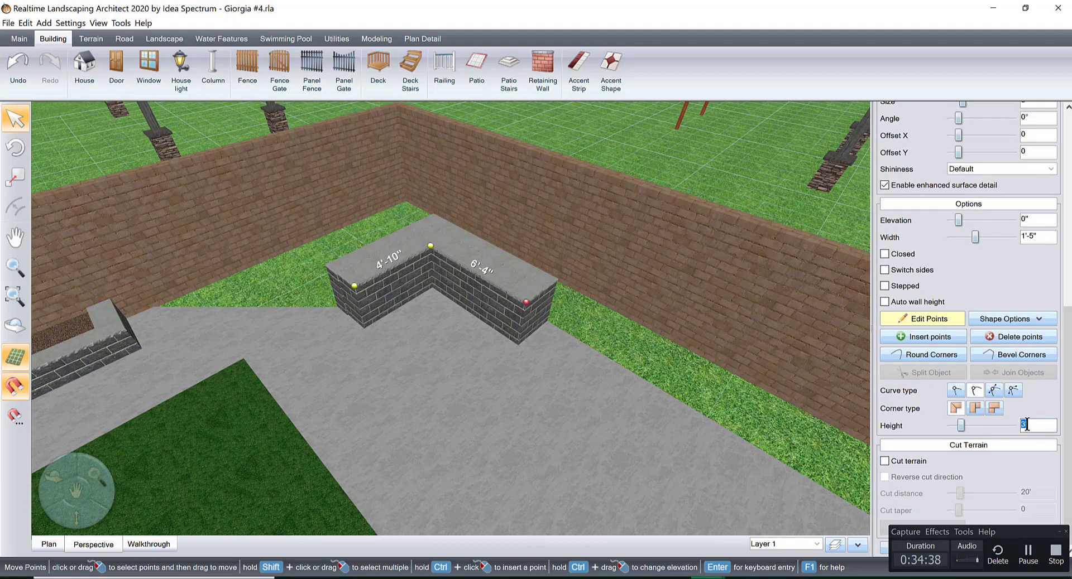
pyautogui.write('1')
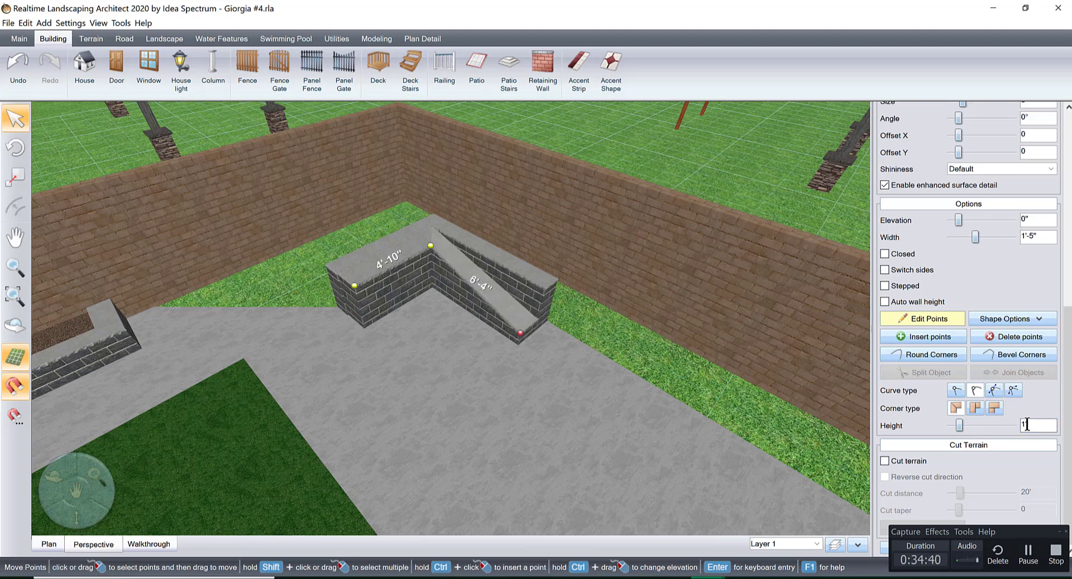
pyautogui.click(943, 318)
pyautogui.moveTo(288, 225); pyautogui.dragTo(381, 269)
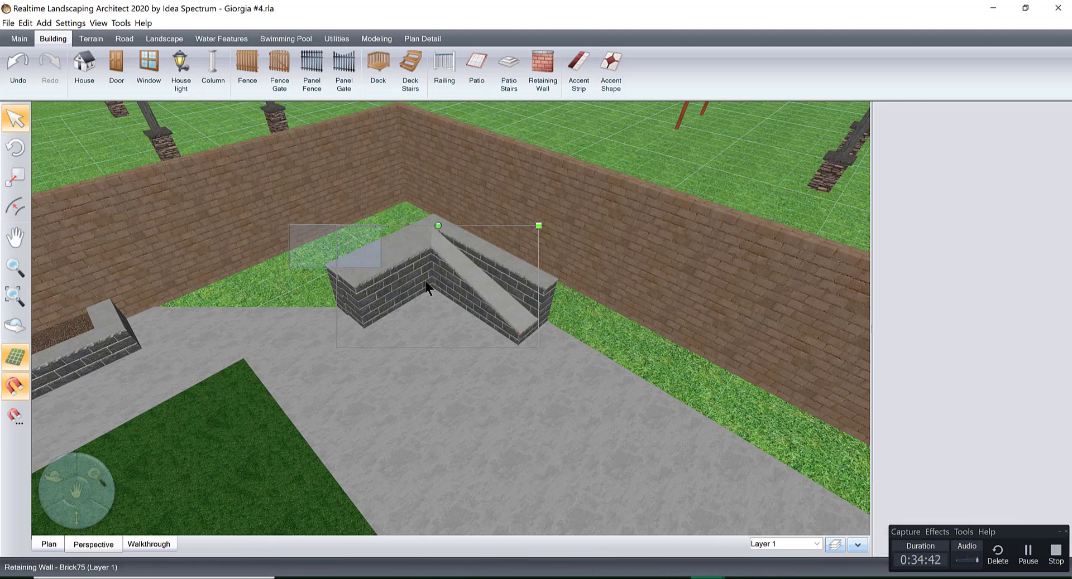
# Set the height of the whole inner corner retaining wall to 1'-6" so it forms the seat tier.
pyautogui.click(487, 296)
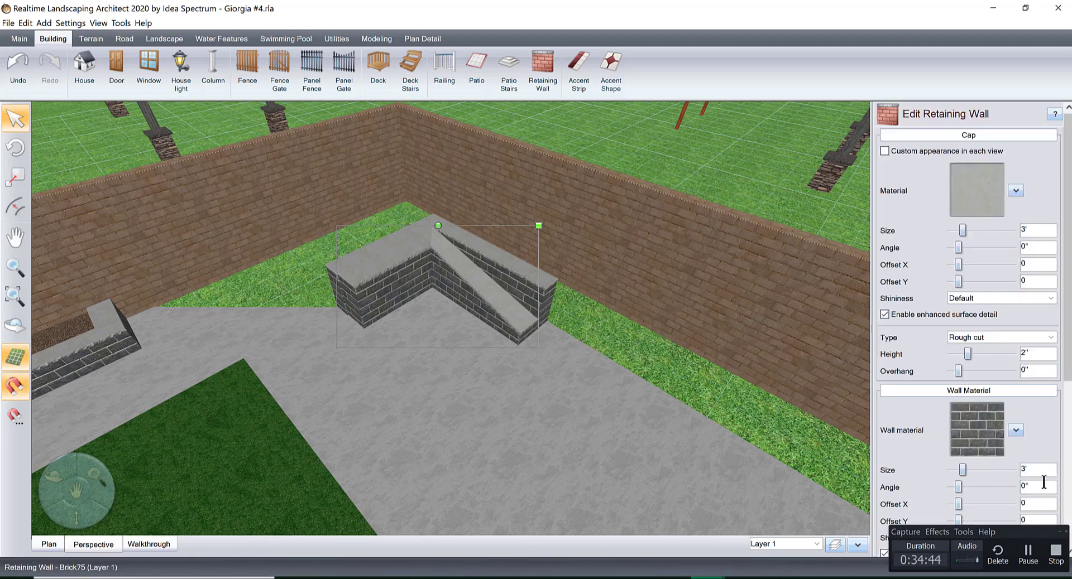
pyautogui.scroll(-5, 1054, 510)
pyautogui.click(1030, 427)
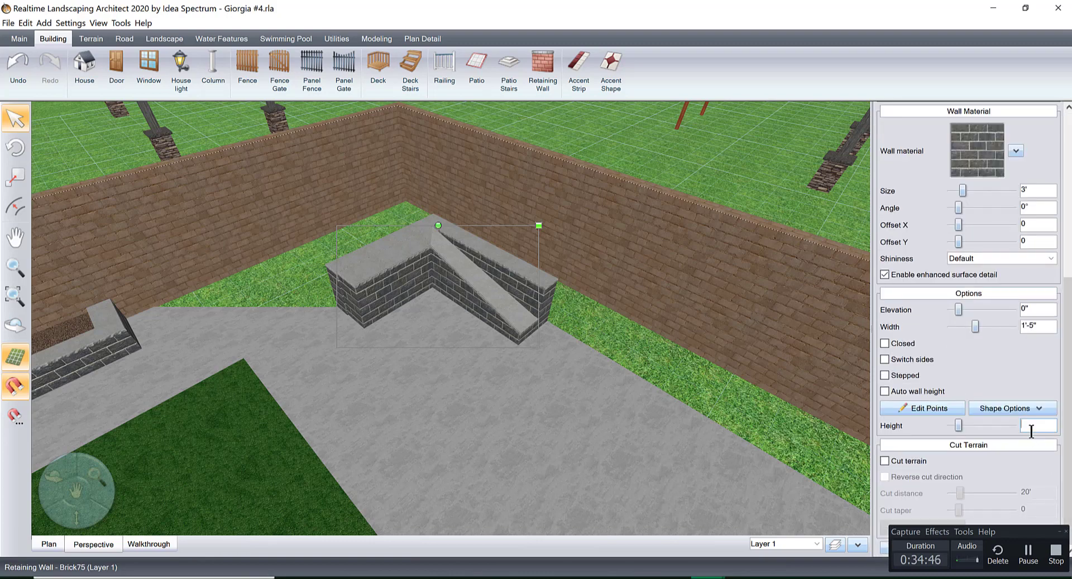
pyautogui.write('1')
pyautogui.press('Return')
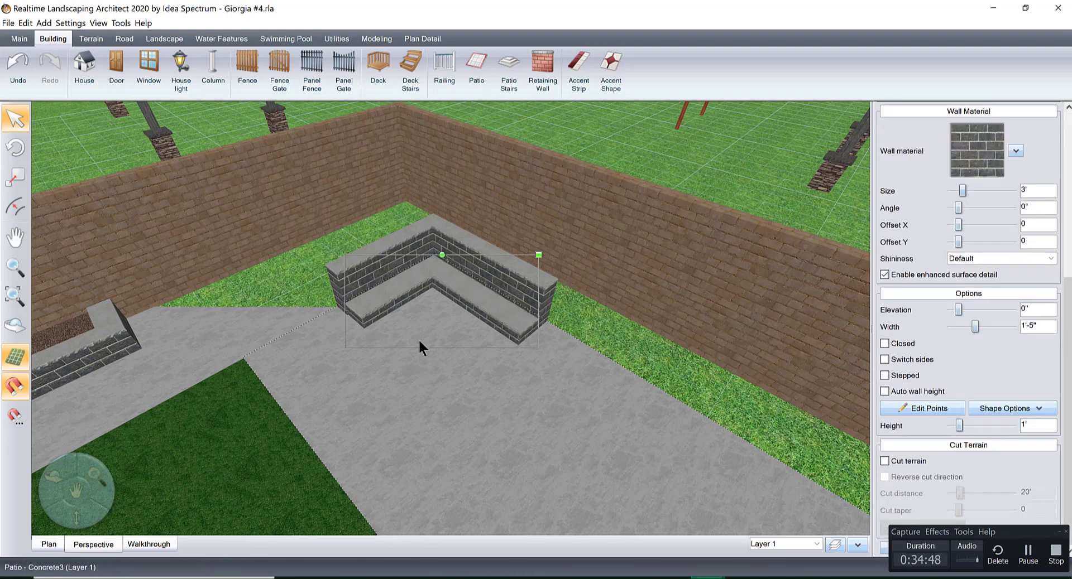
pyautogui.scroll(4, 419, 341)
pyautogui.moveTo(419, 341); pyautogui.dragTo(474, 424, button='middle')
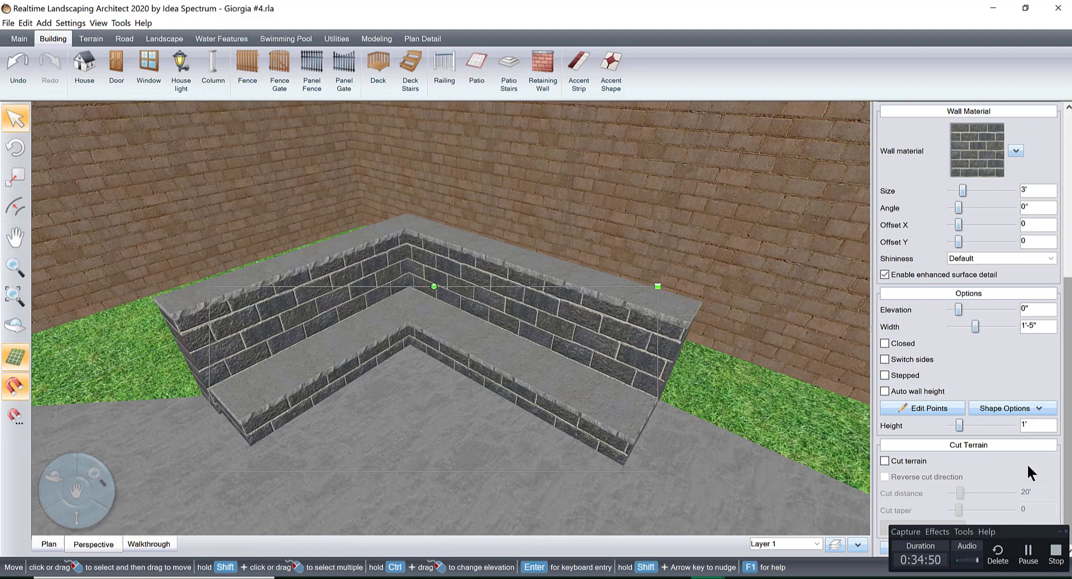
pyautogui.click(1014, 424)
pyautogui.click(1014, 425)
pyautogui.click(1013, 424)
pyautogui.click(1014, 424)
pyautogui.click(1013, 424)
pyautogui.click(1013, 424)
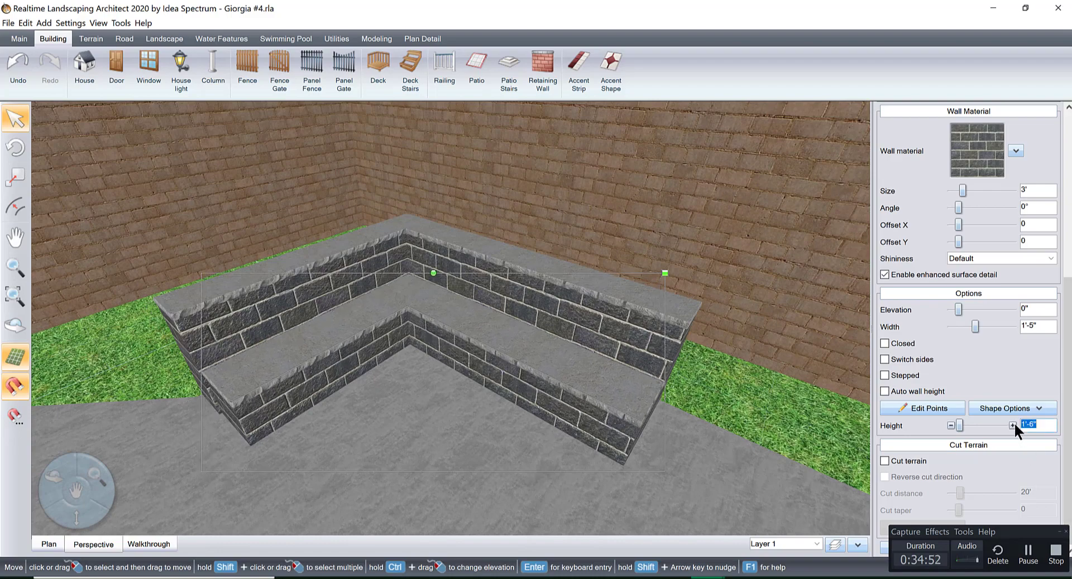
pyautogui.moveTo(554, 401); pyautogui.dragTo(679, 375, button='middle')
pyautogui.scroll(-4, 680, 375)
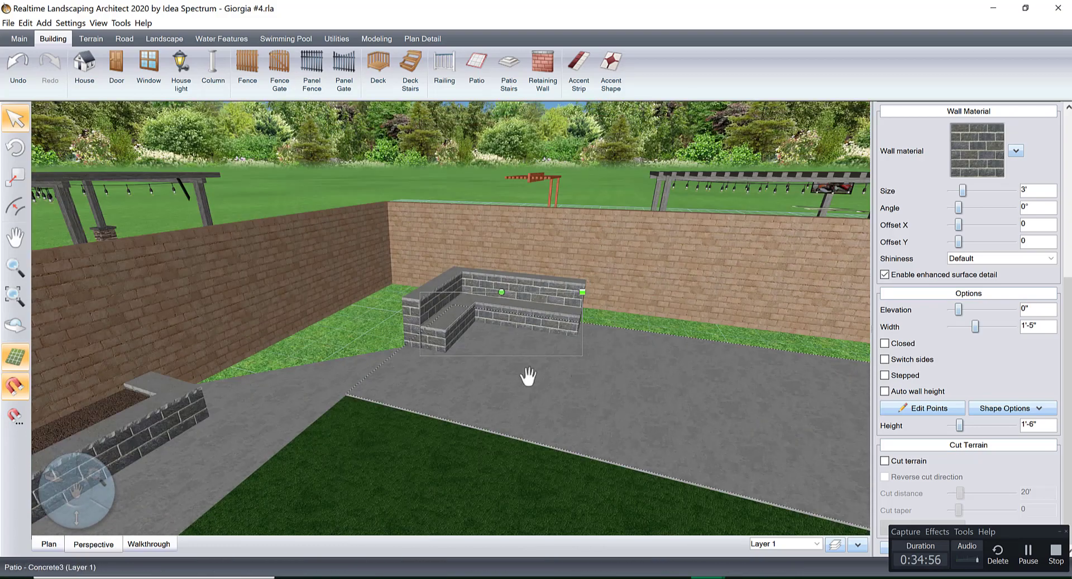
# Add the Fire Pit46 model from the fireplace accessories onto the patio in front of the corner seat.
pyautogui.moveTo(528, 376); pyautogui.dragTo(471, 366, button='right')
pyautogui.moveTo(472, 367); pyautogui.dragTo(516, 390, button='middle')
pyautogui.moveTo(633, 358); pyautogui.dragTo(365, 359, button='right')
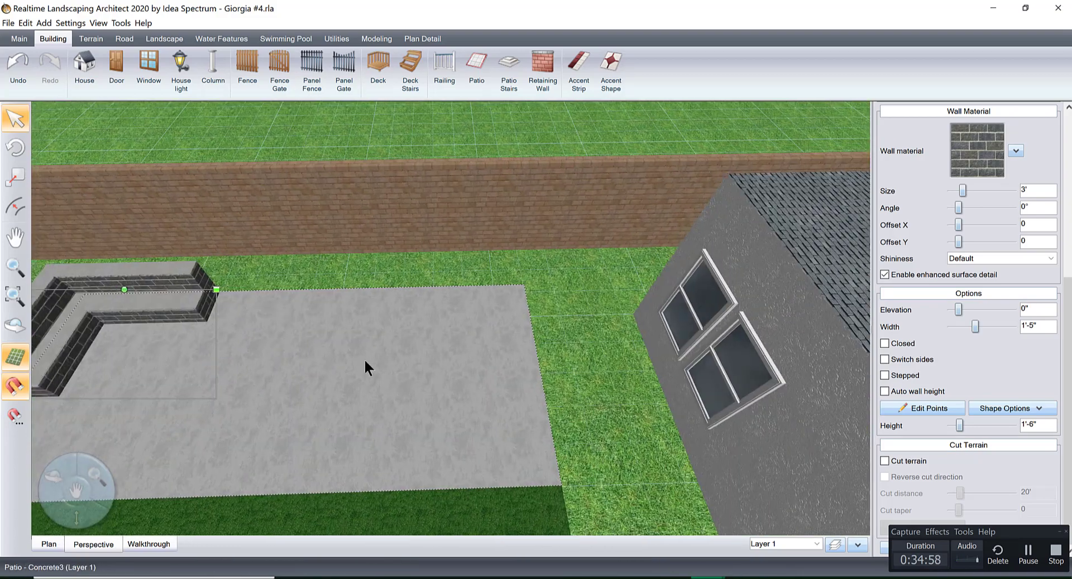
pyautogui.scroll(-5, 366, 368)
pyautogui.scroll(5, 413, 347)
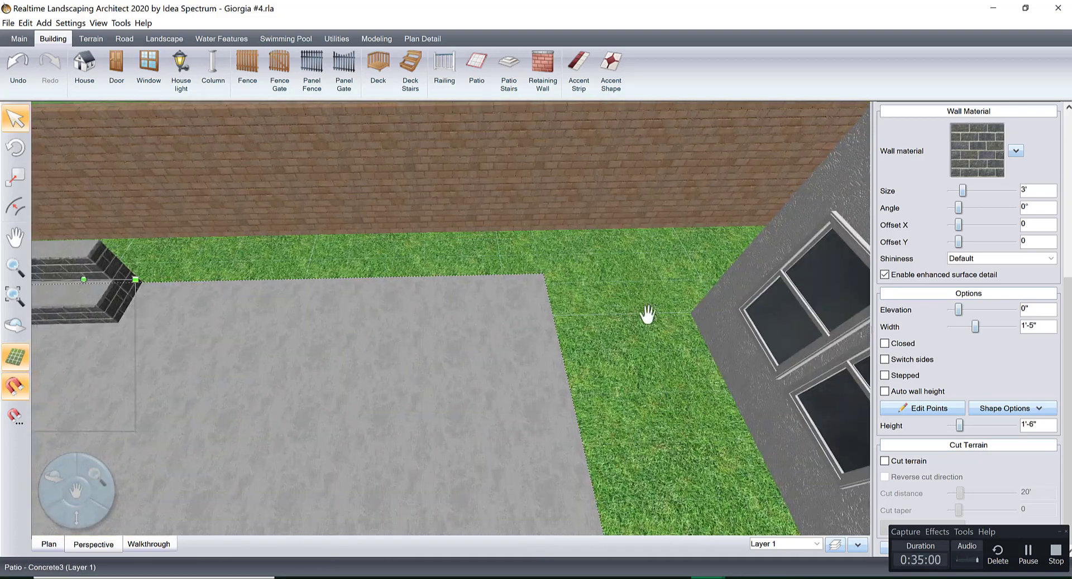
pyautogui.click(149, 37)
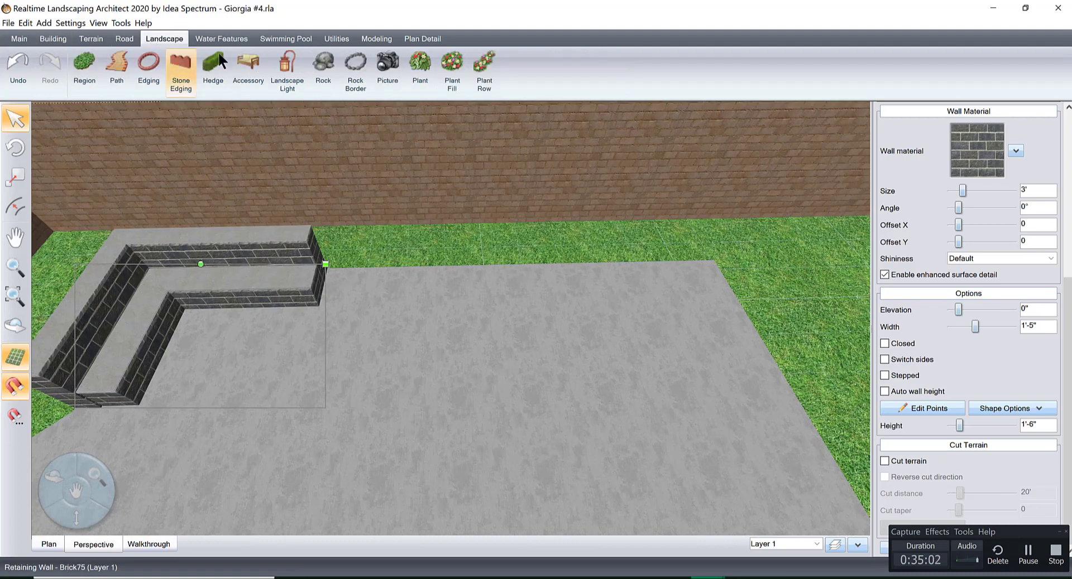
pyautogui.click(248, 69)
pyautogui.click(979, 176)
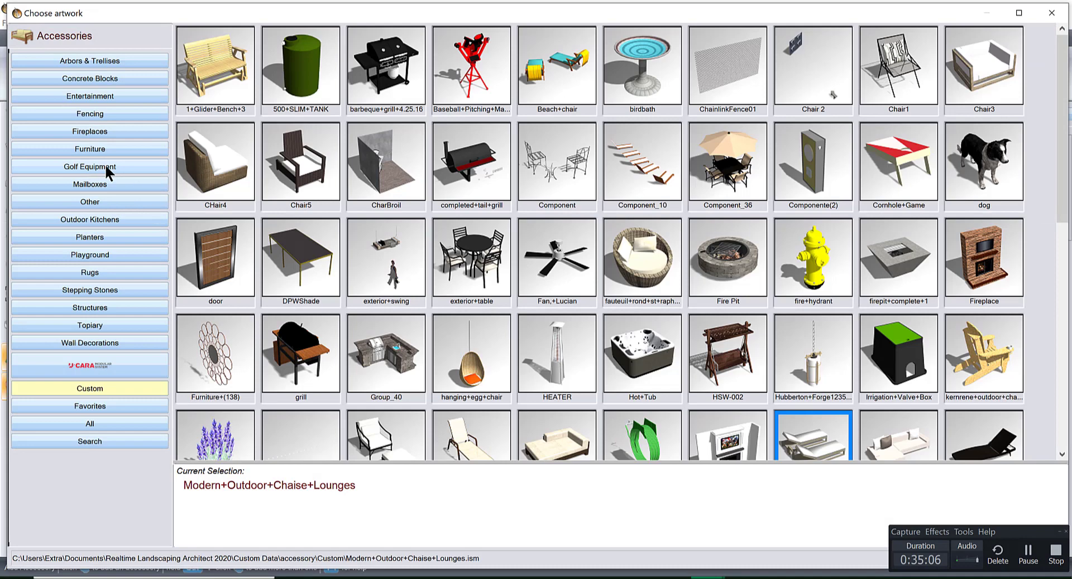
pyautogui.click(112, 130)
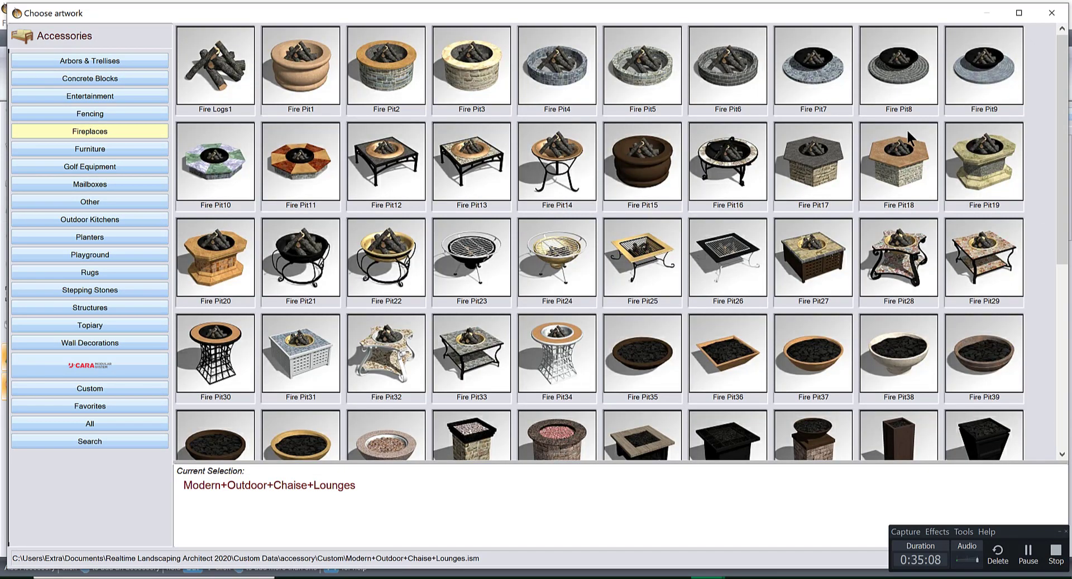
pyautogui.moveTo(1064, 86); pyautogui.dragTo(1063, 182)
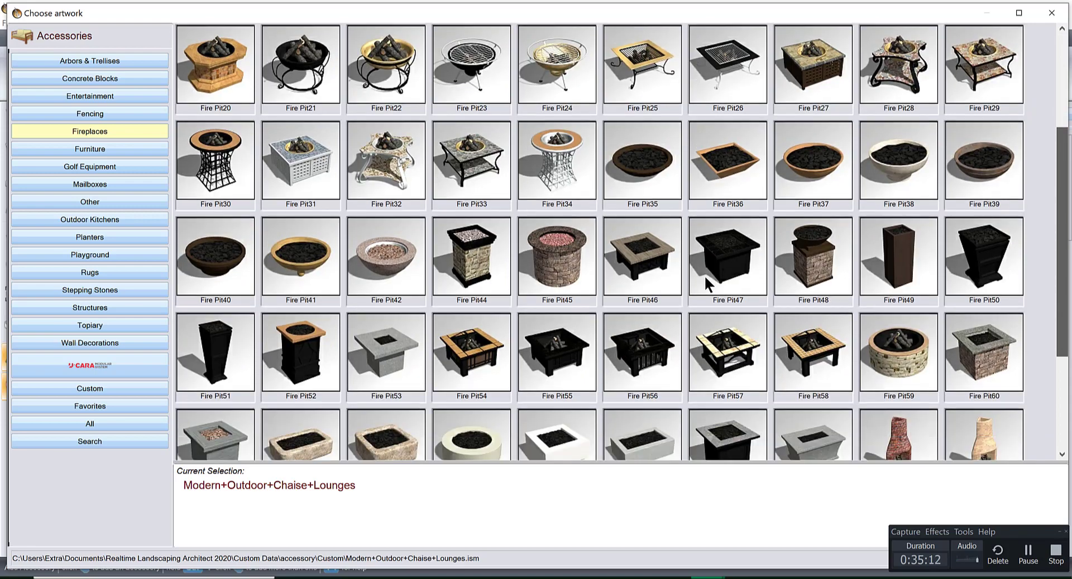
pyautogui.doubleClick(645, 262)
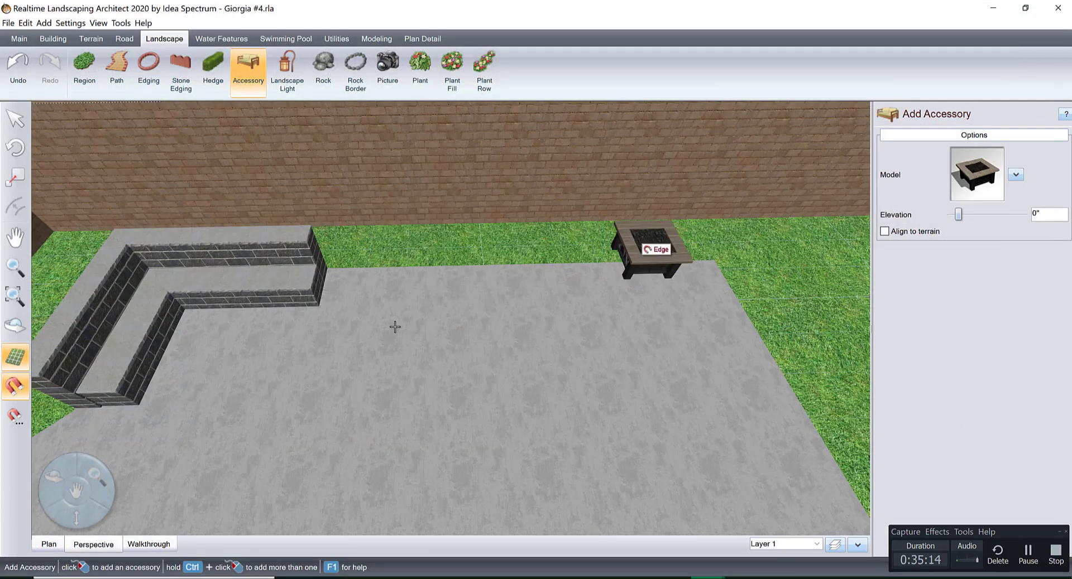
pyautogui.click(268, 369)
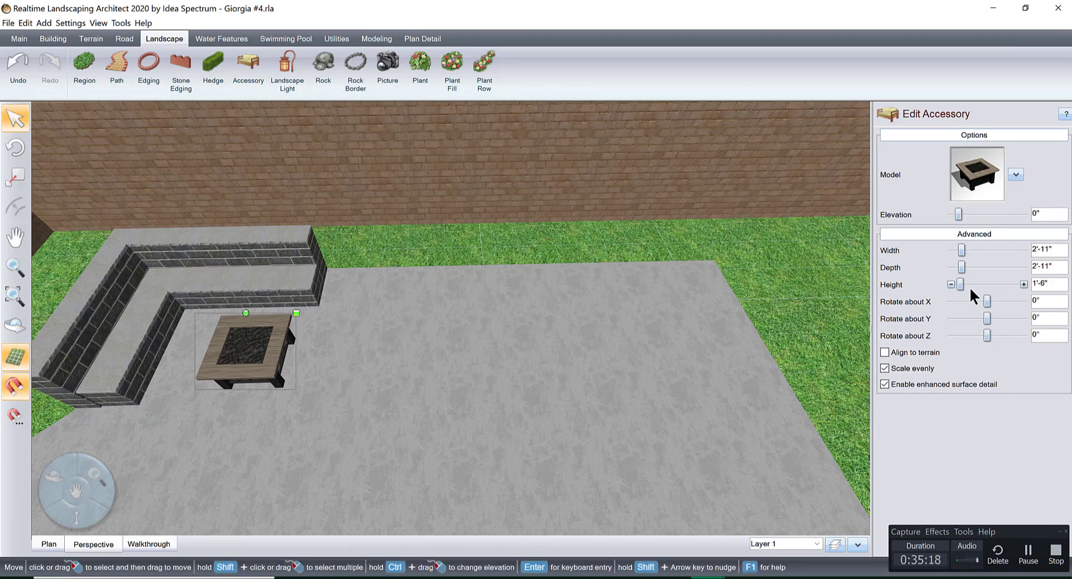
# Turn off even scaling for the fire pit and set its depth to 5'-5".
pyautogui.click(883, 367)
pyautogui.click(1023, 267)
pyautogui.click(1022, 267)
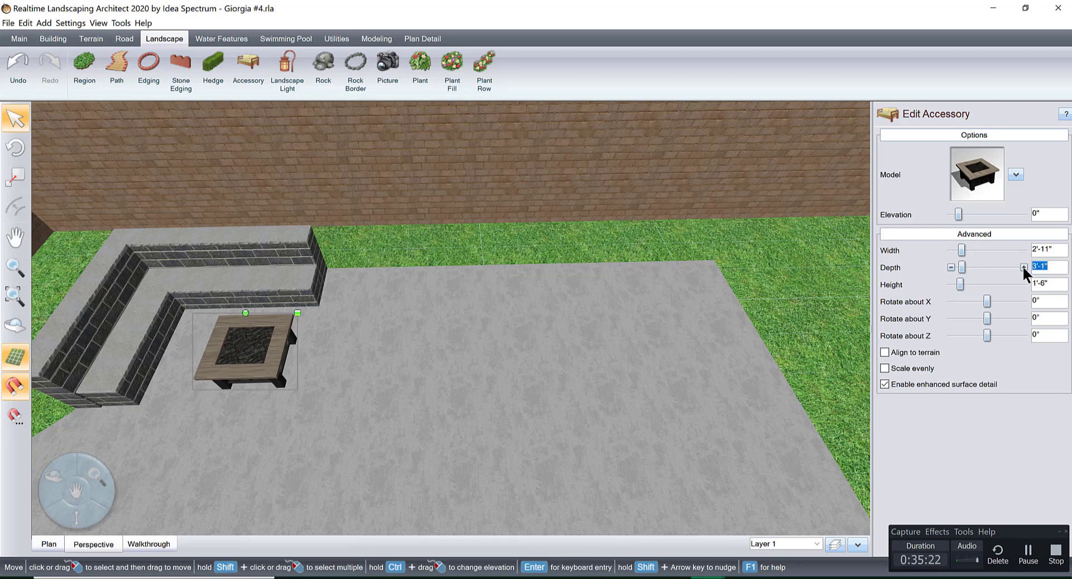
pyautogui.click(1022, 267)
pyautogui.click(1022, 267)
pyautogui.click(1023, 267)
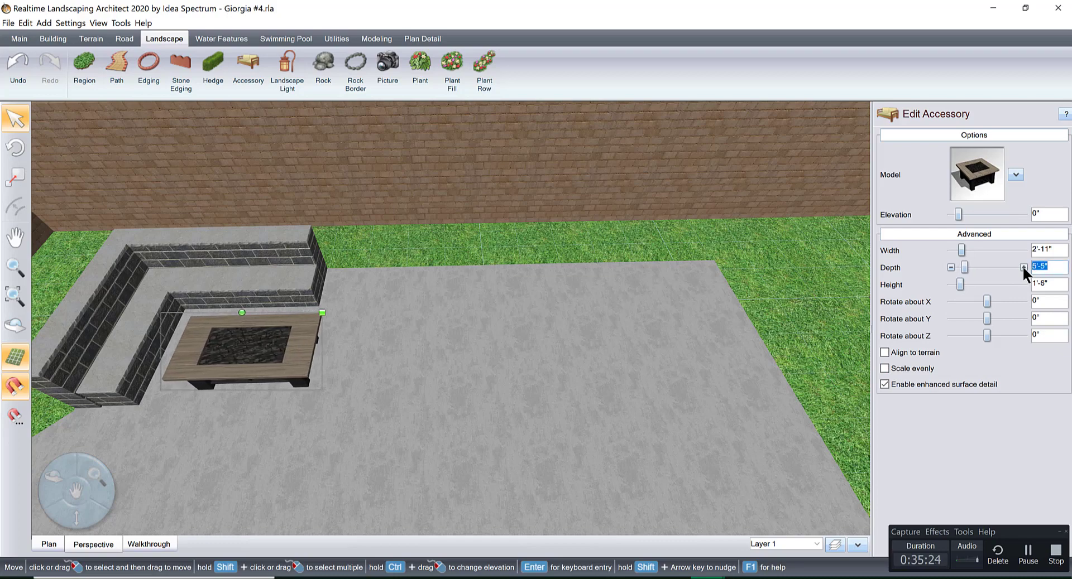
# Fine-tune the fire pit's position on the patio, leaving a gap between it and the inside faces of the corner seat.
pyautogui.moveTo(464, 373); pyautogui.dragTo(543, 331, button='right')
pyautogui.moveTo(543, 333); pyautogui.dragTo(558, 371, button='middle')
pyautogui.moveTo(558, 371); pyautogui.dragTo(599, 469, button='right')
pyautogui.moveTo(463, 344); pyautogui.dragTo(494, 344)
pyautogui.moveTo(574, 318); pyautogui.dragTo(512, 300, button='middle')
pyautogui.scroll(4, 477, 313)
pyautogui.scroll(-6, 512, 299)
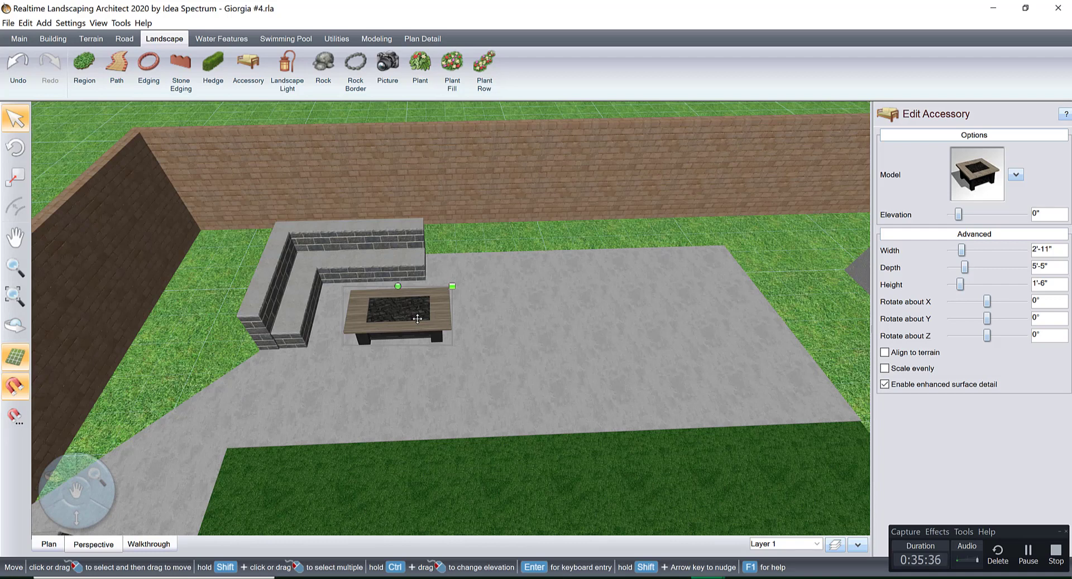
pyautogui.moveTo(443, 373); pyautogui.dragTo(453, 391, button='right')
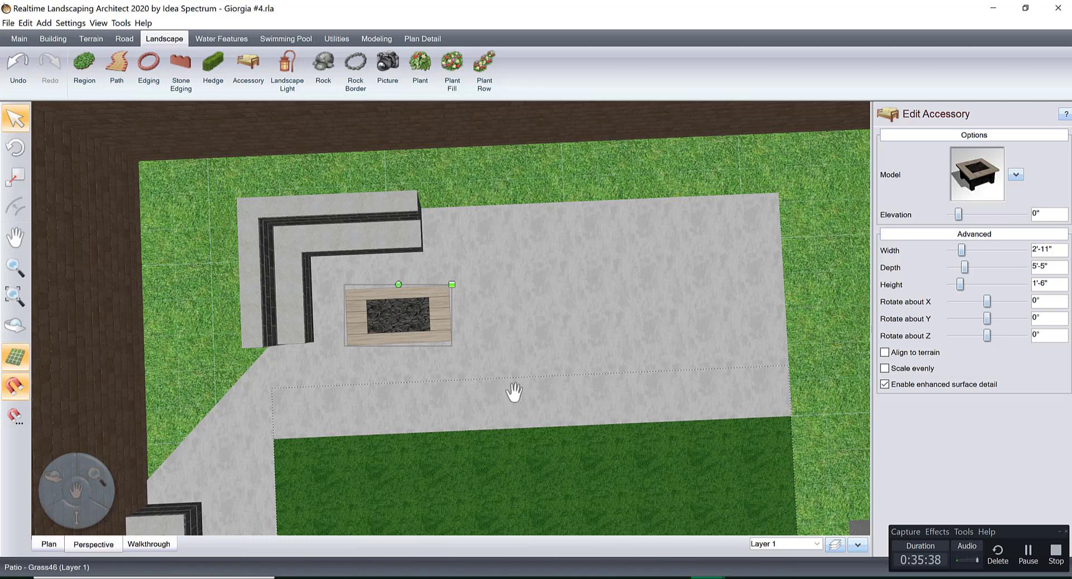
pyautogui.moveTo(514, 393); pyautogui.dragTo(555, 395, button='middle')
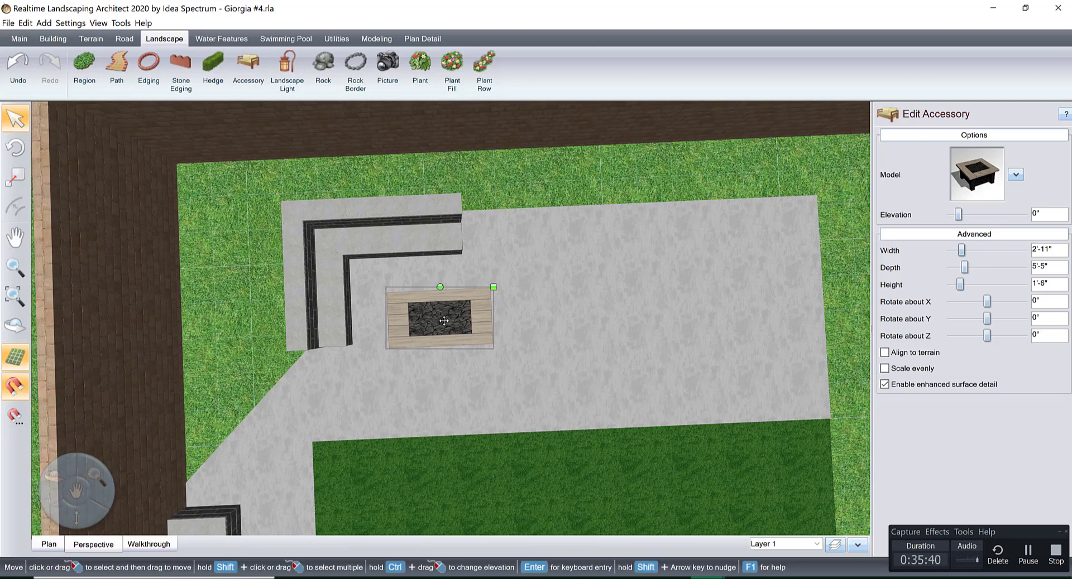
pyautogui.moveTo(444, 323); pyautogui.dragTo(444, 322)
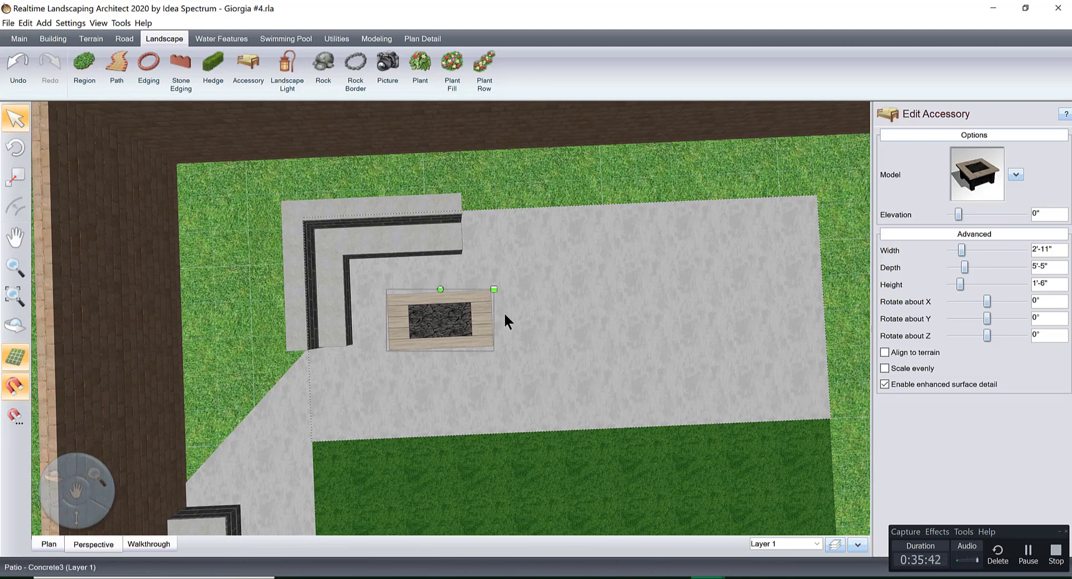
# Check the fire pit against the seat height at patio level and set its elevation to -2".
pyautogui.moveTo(439, 308); pyautogui.dragTo(562, 314, button='middle')
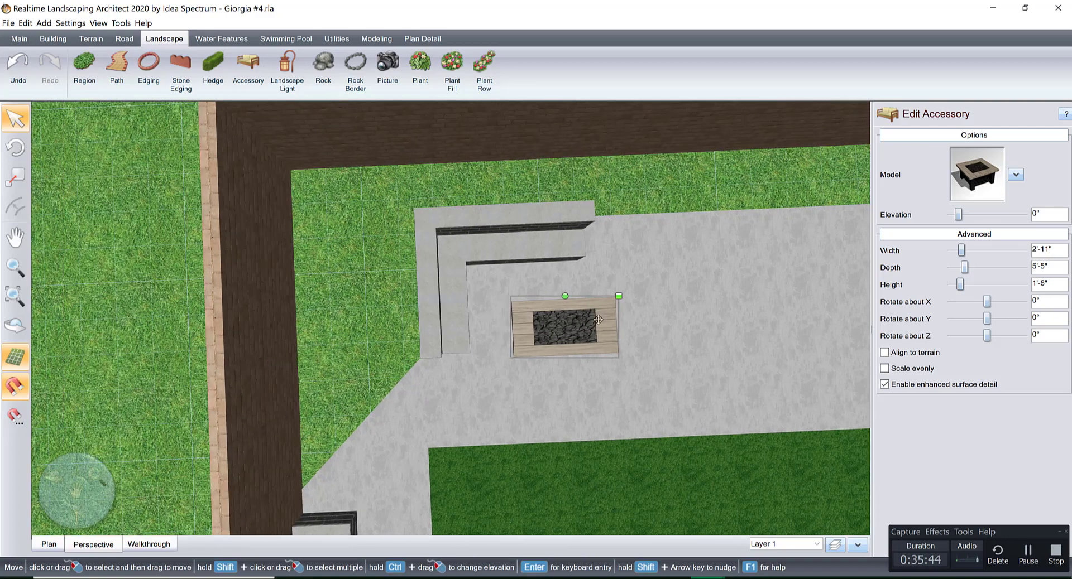
pyautogui.moveTo(664, 320); pyautogui.dragTo(395, 329, button='middle')
pyautogui.scroll(5, 399, 347)
pyautogui.moveTo(399, 348); pyautogui.dragTo(347, 232, button='right')
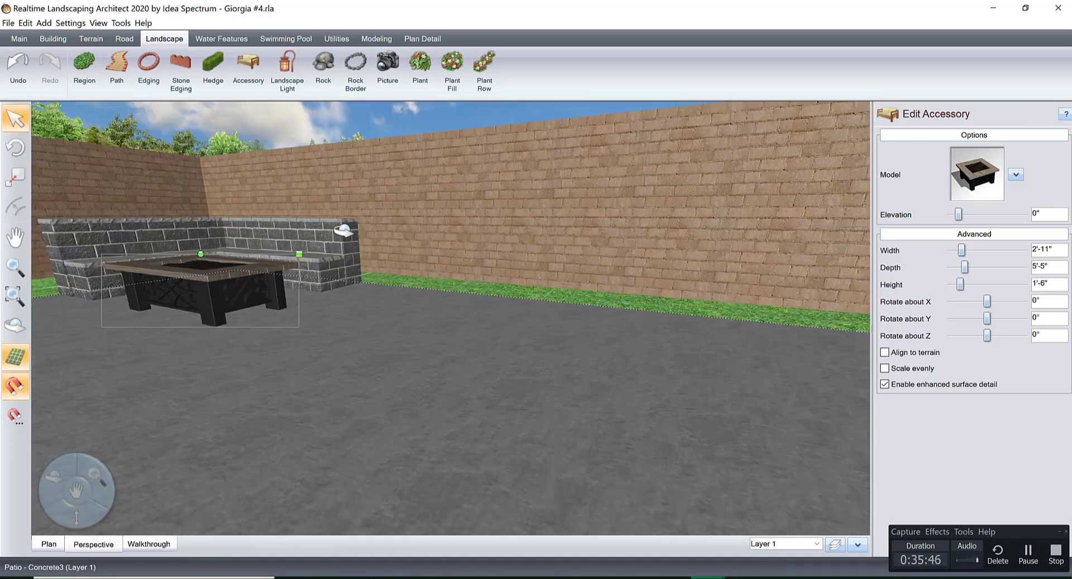
pyautogui.moveTo(346, 232); pyautogui.dragTo(658, 374, button='middle')
pyautogui.scroll(-4, 658, 375)
pyautogui.moveTo(658, 375)
pyautogui.mouseDown(button='right')
pyautogui.moveTo(641, 386)
pyautogui.moveTo(653, 393)
pyautogui.mouseUp(button='right')
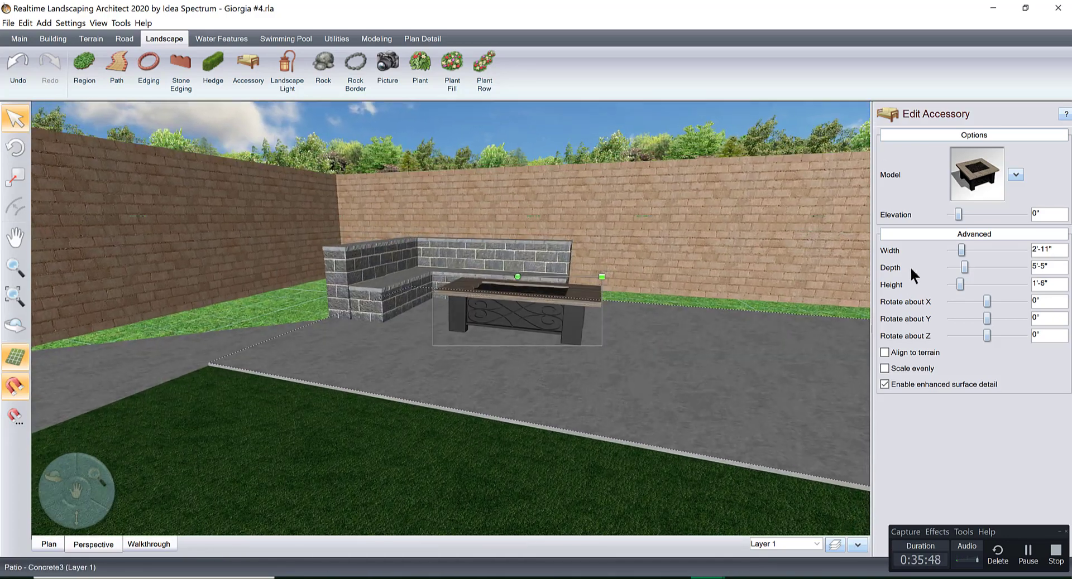
pyautogui.click(949, 215)
pyautogui.click(950, 215)
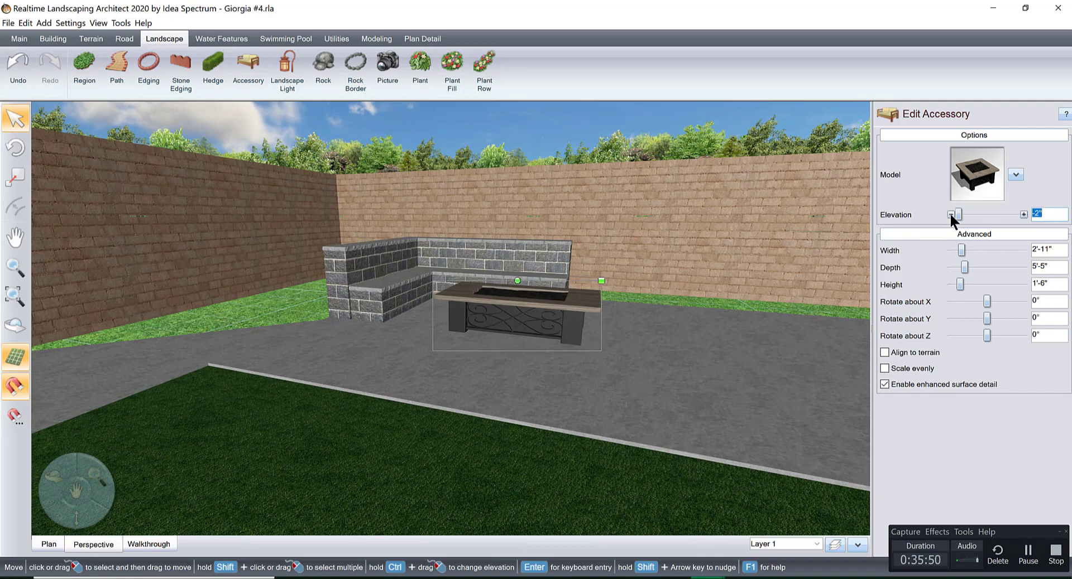
# Save the design under its current file name, replacing the existing file.
pyautogui.moveTo(728, 301); pyautogui.dragTo(826, 357, button='right')
pyautogui.moveTo(826, 357); pyautogui.dragTo(426, 323, button='middle')
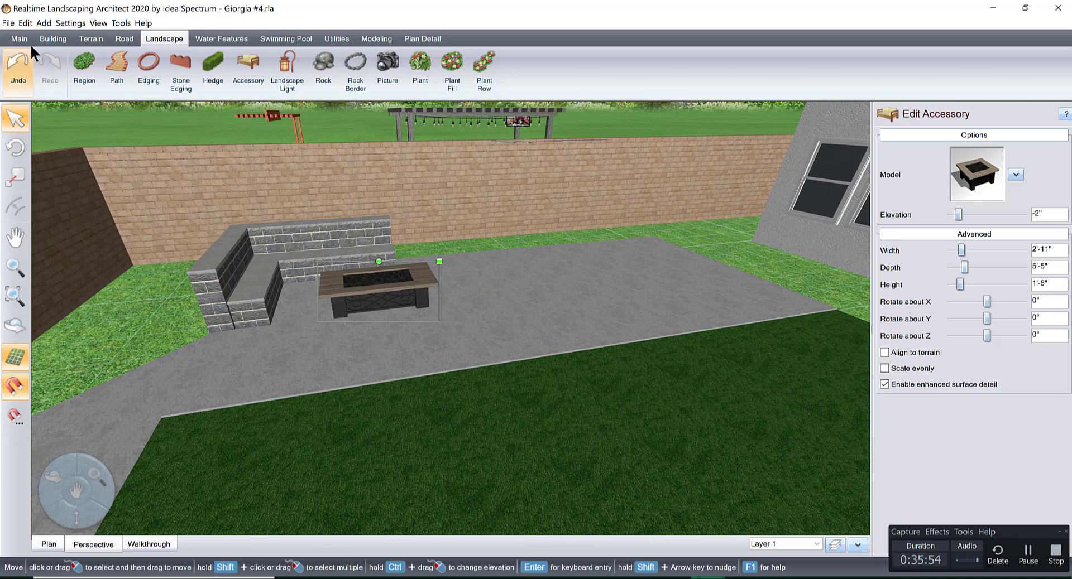
pyautogui.click(7, 23)
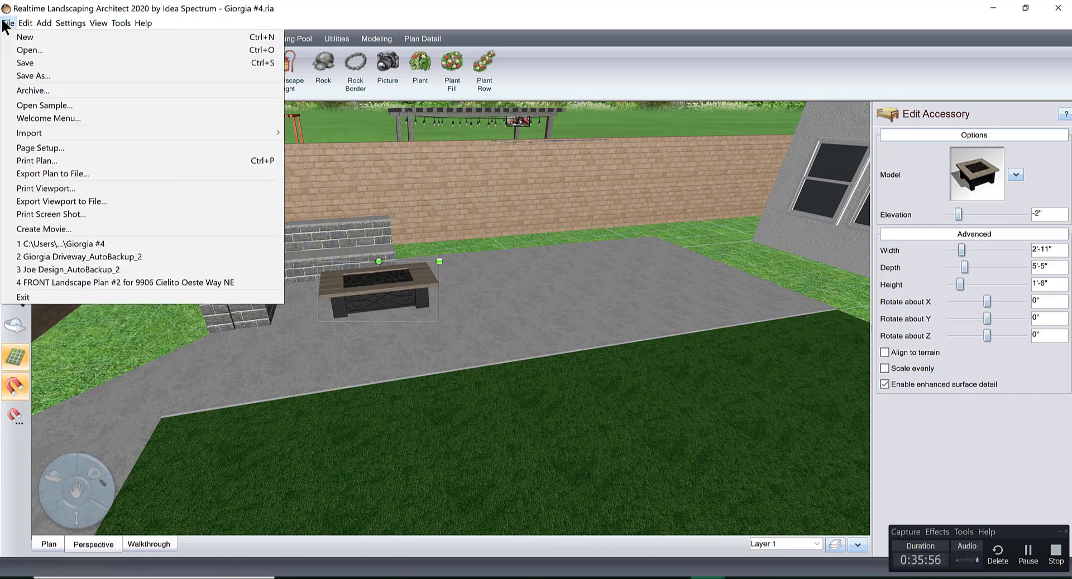
pyautogui.click(34, 76)
pyautogui.click(692, 343)
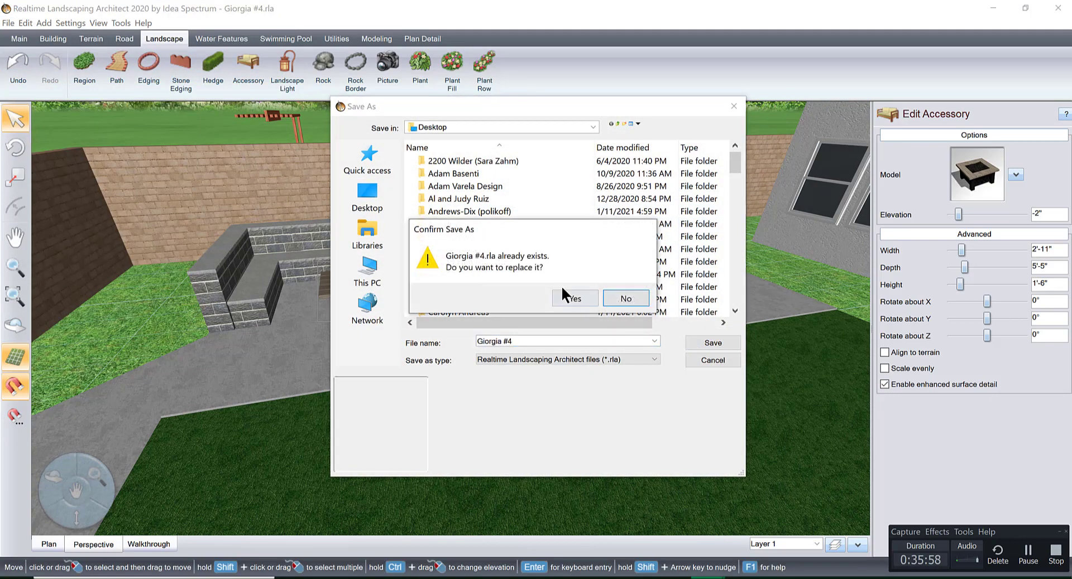
pyautogui.click(566, 296)
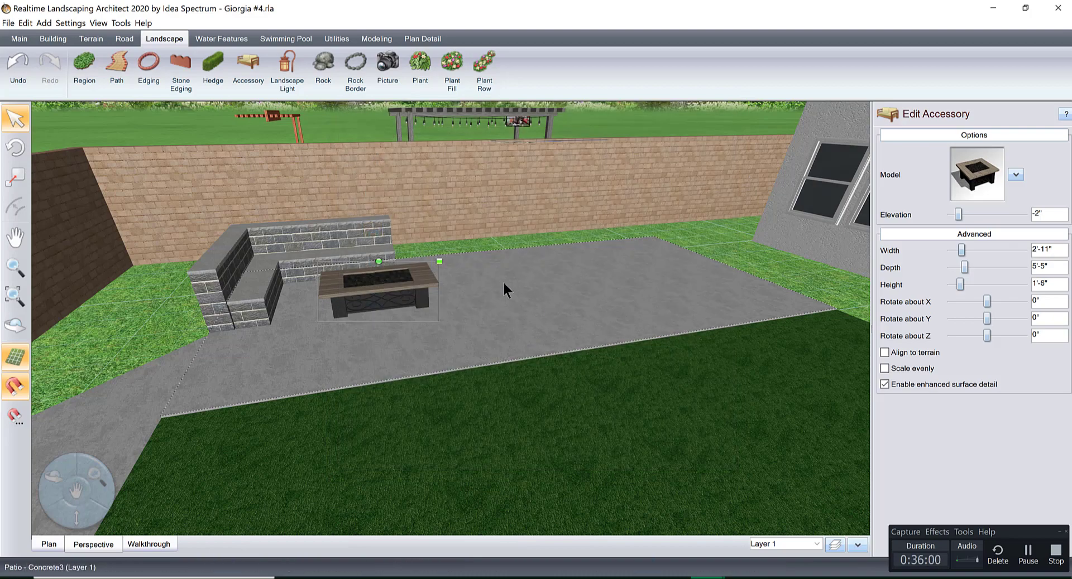
# Duplicate the lighted pergola behind the fence, including its posts and accessories, and place the copy over the side patio.
pyautogui.scroll(-2, 474, 301)
pyautogui.moveTo(473, 300); pyautogui.dragTo(511, 344, button='middle')
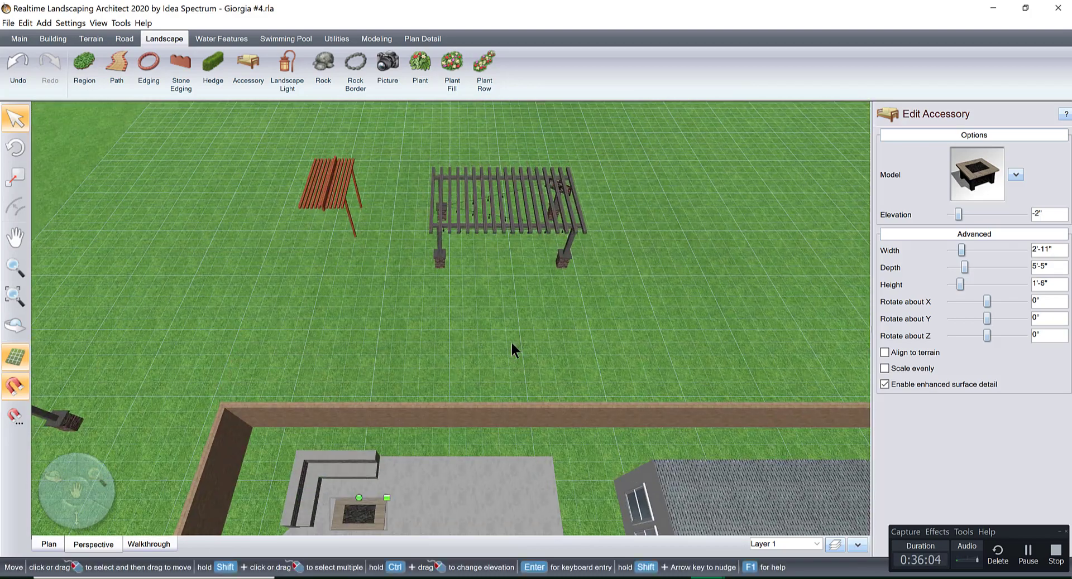
pyautogui.moveTo(401, 143); pyautogui.dragTo(691, 316)
pyautogui.hotkey('ctrl', 'v')
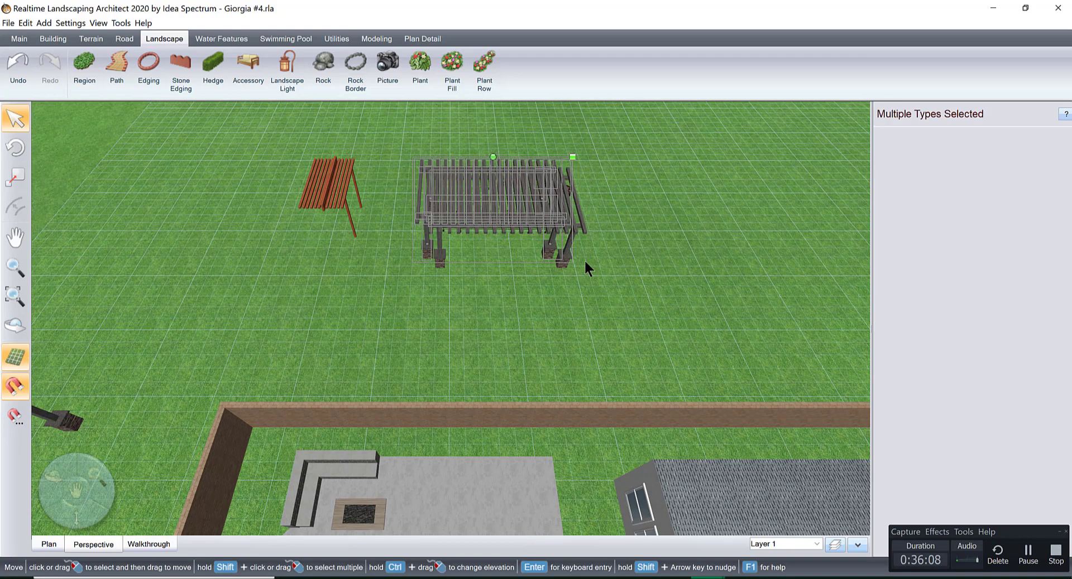
pyautogui.moveTo(531, 203); pyautogui.dragTo(520, 448)
pyautogui.moveTo(509, 364); pyautogui.dragTo(503, 246, button='middle')
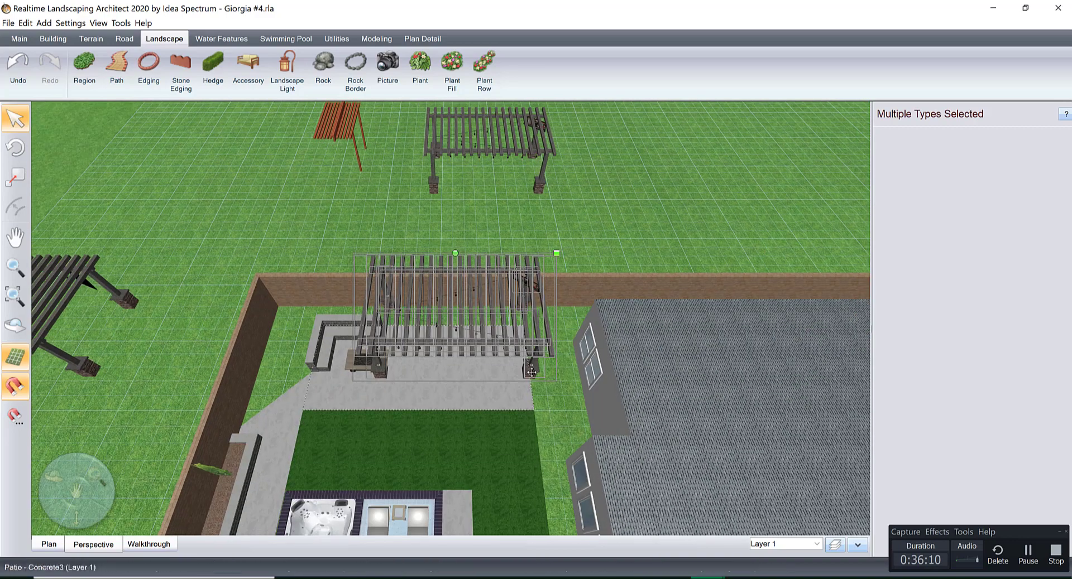
# Fine-tune the copied pergola's position on the side patio so its posts stand on the concrete behind the fire pit and corner seat.
pyautogui.scroll(4, 533, 391)
pyautogui.moveTo(537, 417); pyautogui.dragTo(536, 357, button='middle')
pyautogui.moveTo(537, 309); pyautogui.dragTo(538, 346)
pyautogui.moveTo(484, 381); pyautogui.dragTo(664, 349, button='middle')
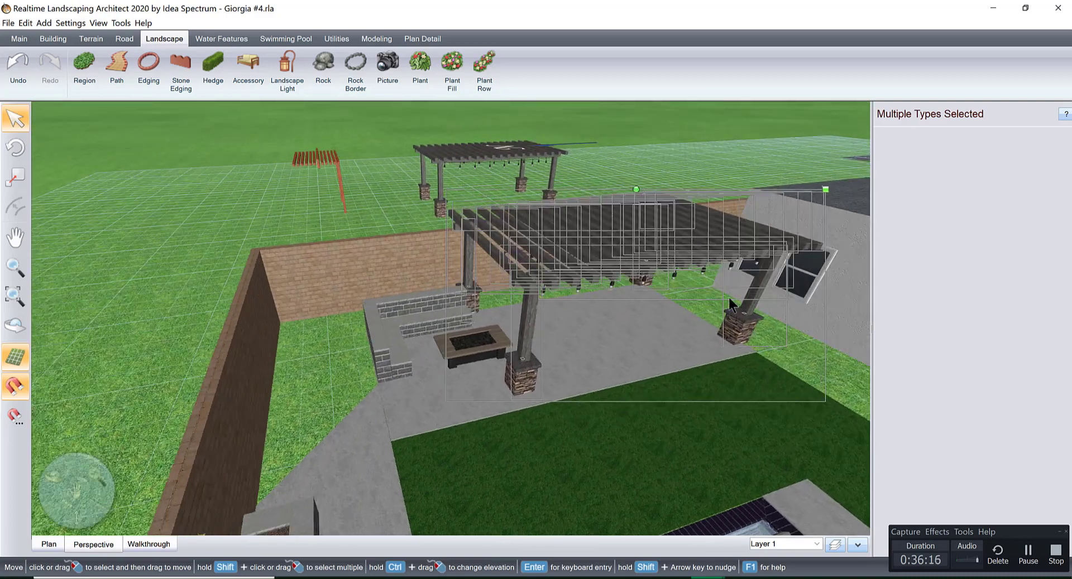
pyautogui.moveTo(822, 192); pyautogui.dragTo(804, 202)
pyautogui.moveTo(697, 293); pyautogui.dragTo(765, 297, button='middle')
pyautogui.moveTo(579, 362); pyautogui.dragTo(538, 350, button='middle')
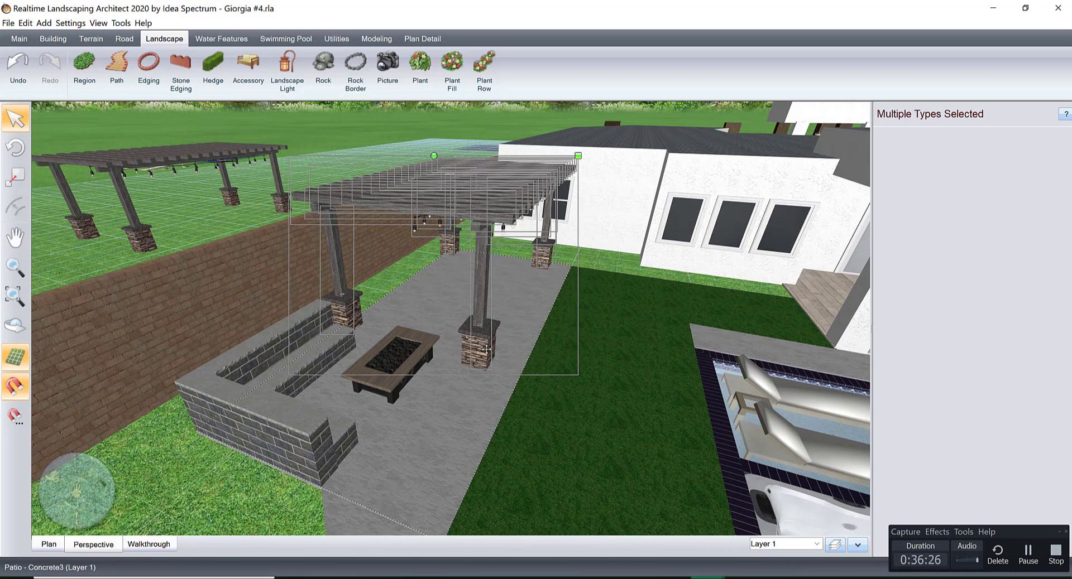
pyautogui.moveTo(487, 346); pyautogui.dragTo(493, 351)
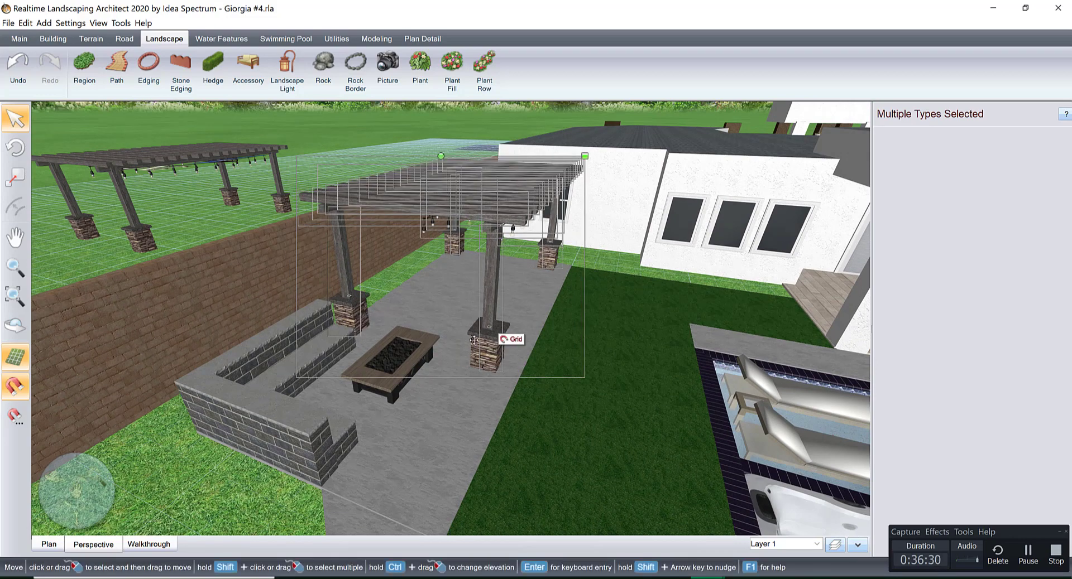
# Inspect the side patio, pergola and pool area from several angles, including a walkthrough from beside the pool.
pyautogui.moveTo(391, 424); pyautogui.dragTo(366, 460, button='middle')
pyautogui.moveTo(365, 461); pyautogui.dragTo(400, 477, button='right')
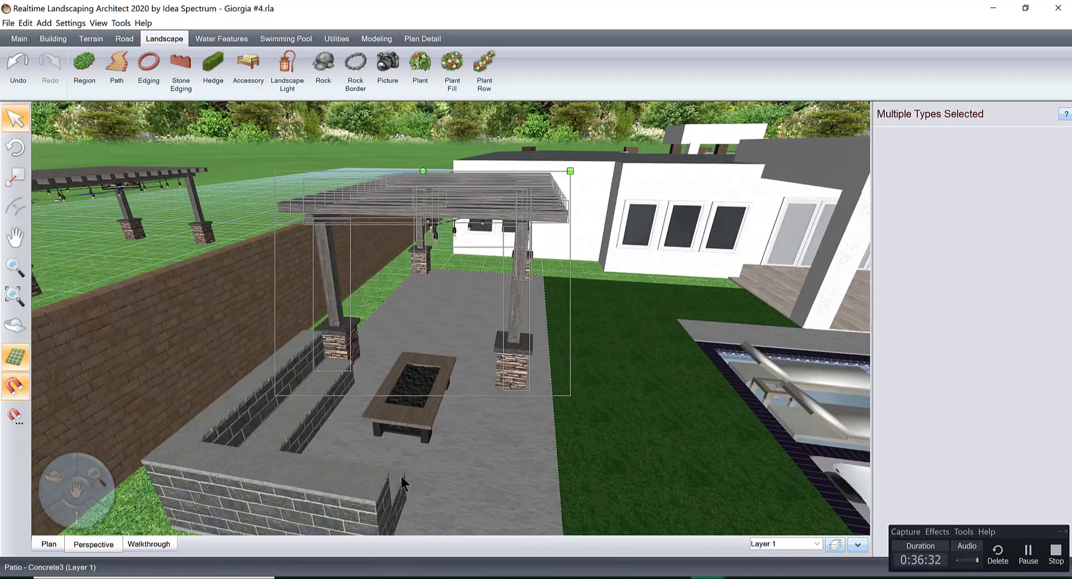
pyautogui.moveTo(538, 411); pyautogui.dragTo(542, 369, button='right')
pyautogui.click(148, 544)
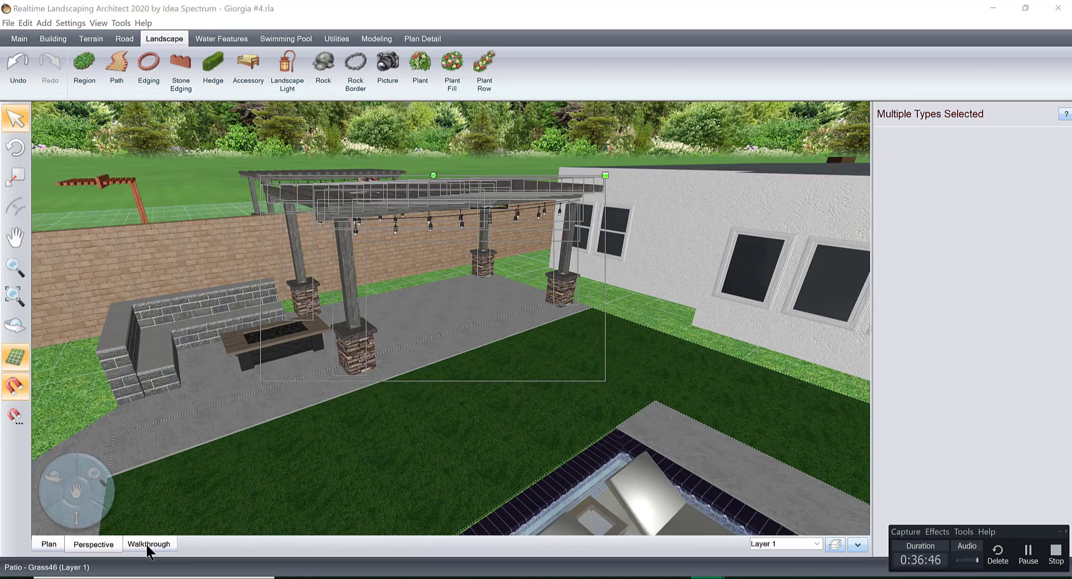
pyautogui.click(624, 206)
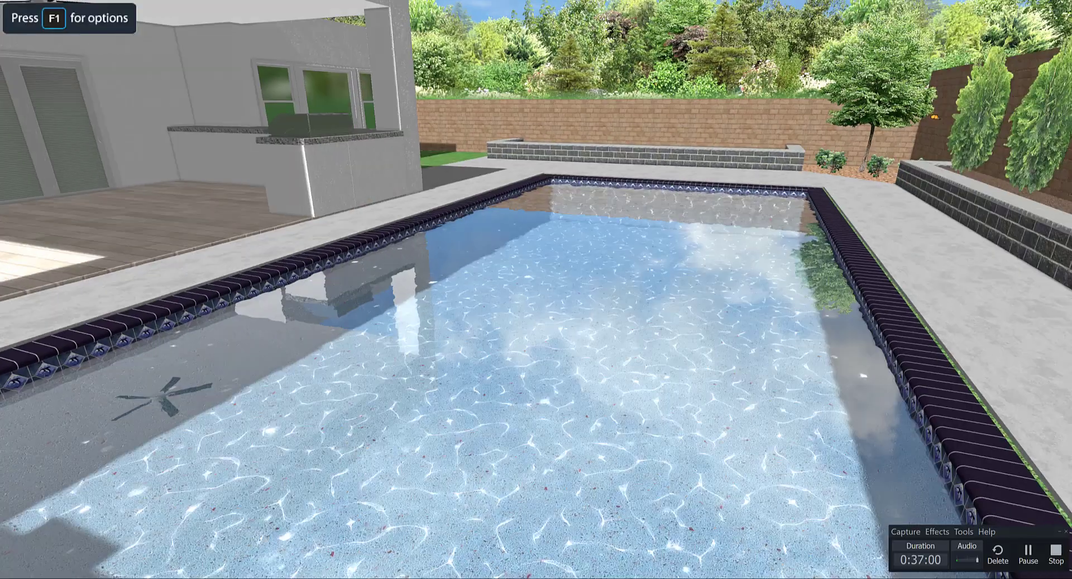
pyautogui.press('Escape')
pyautogui.moveTo(413, 335); pyautogui.dragTo(483, 347, button='right')
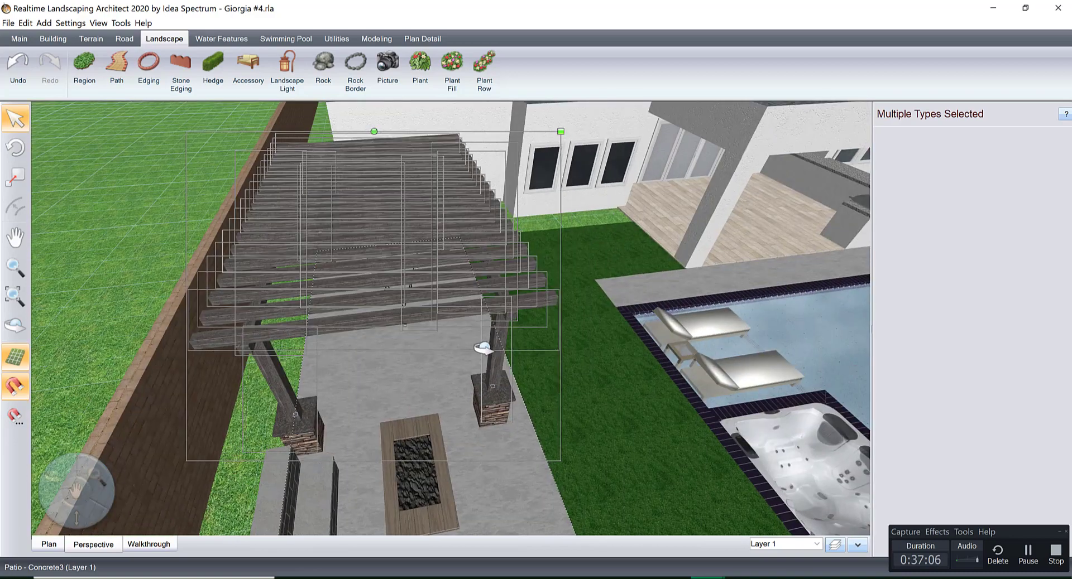
pyautogui.moveTo(480, 344); pyautogui.dragTo(381, 338, button='middle')
pyautogui.scroll(-4, 478, 334)
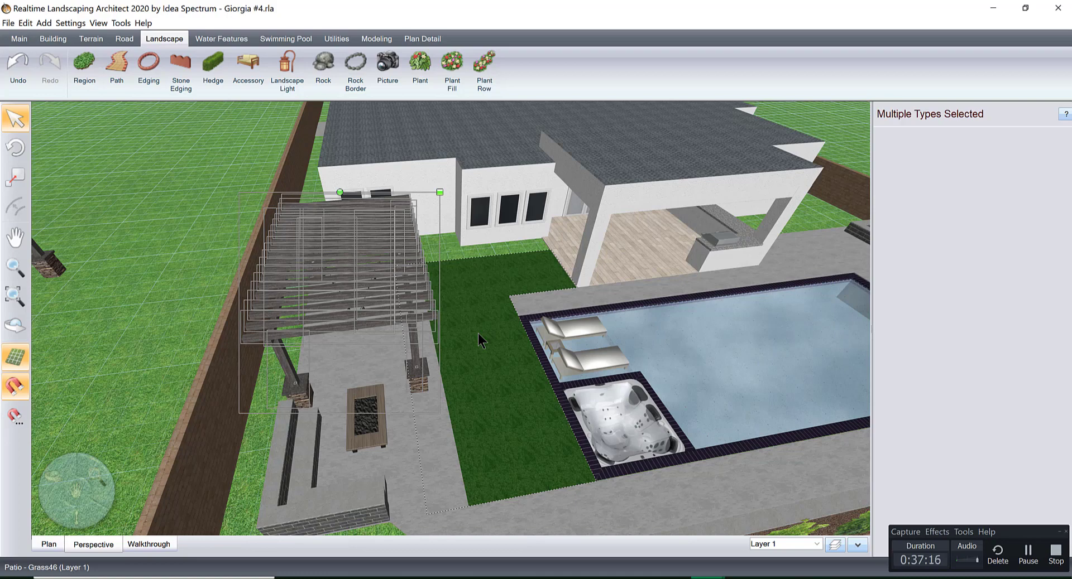
pyautogui.scroll(-6, 478, 334)
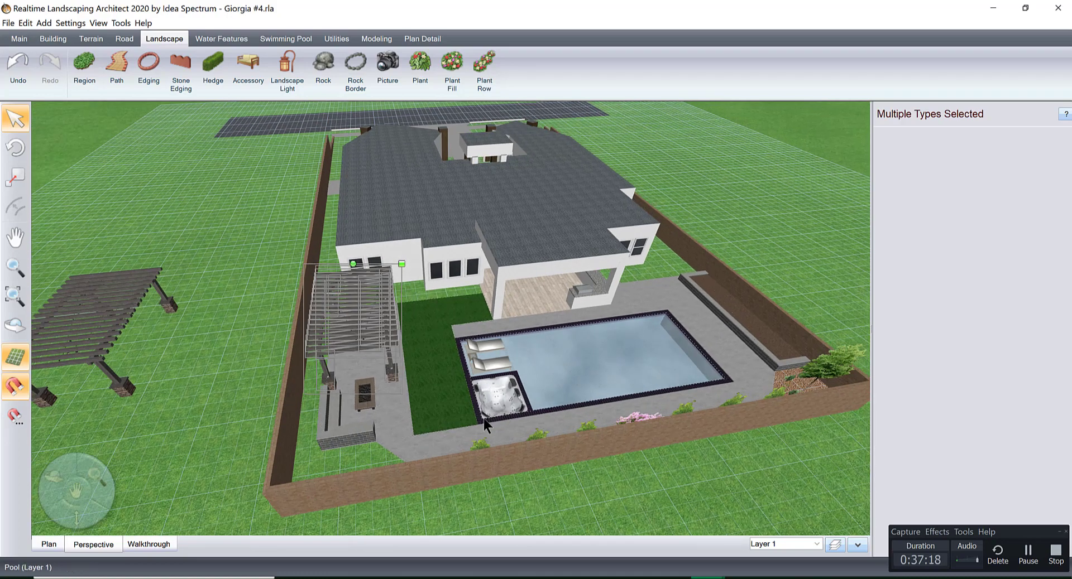
pyautogui.moveTo(485, 435); pyautogui.dragTo(342, 388, button='middle')
pyautogui.scroll(3, 357, 403)
pyautogui.moveTo(365, 409); pyautogui.dragTo(367, 412, button='right')
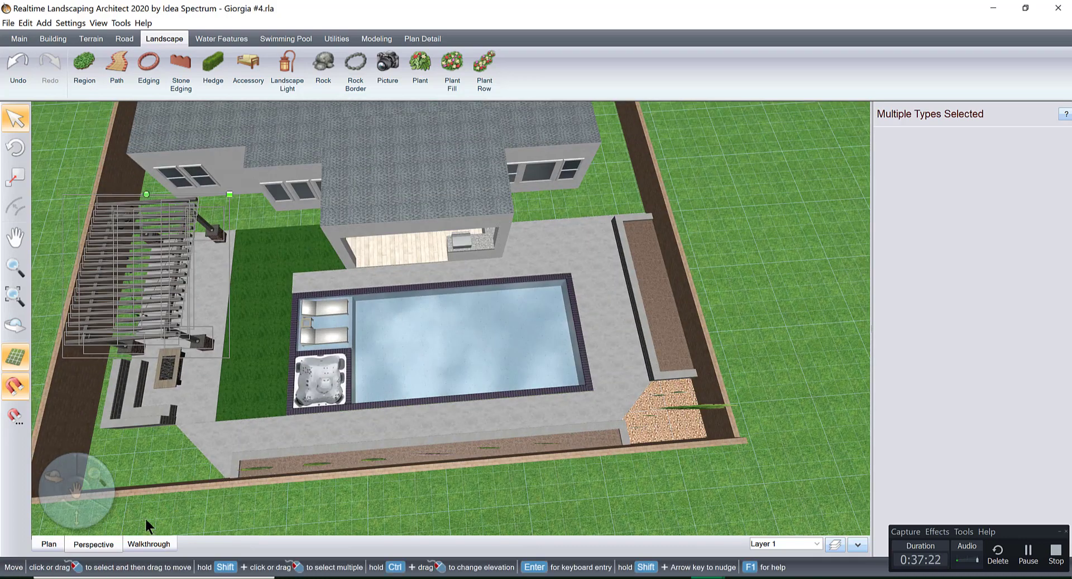
# Select the pool together with its hot tub and loungers in plan and shift them about 2' away from the lawn, toward the side planter.
pyautogui.click(49, 544)
pyautogui.scroll(-8, 497, 385)
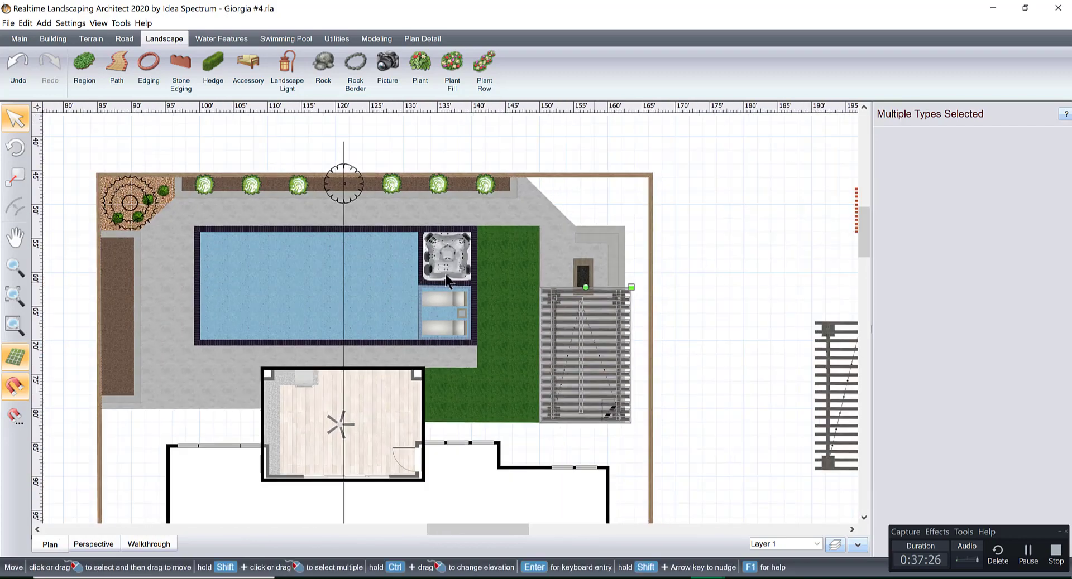
pyautogui.moveTo(445, 276); pyautogui.dragTo(592, 274, button='middle')
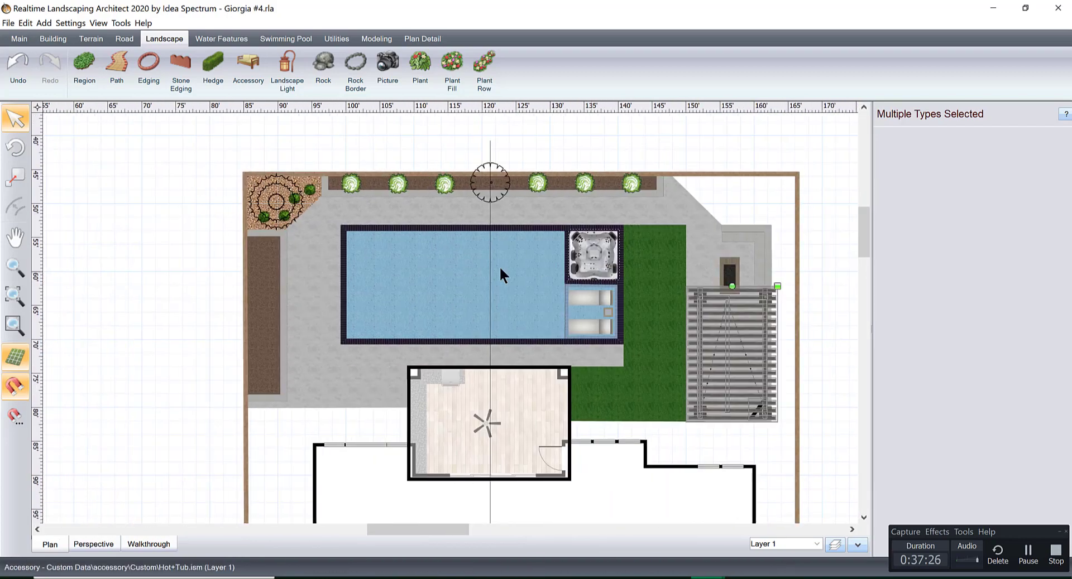
pyautogui.moveTo(324, 213); pyautogui.dragTo(650, 357)
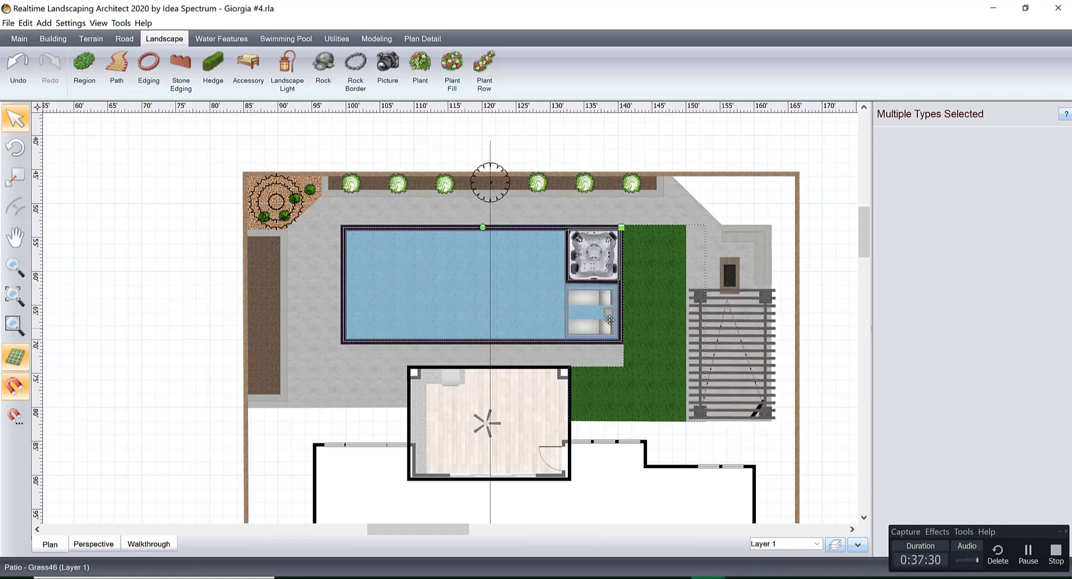
pyautogui.scroll(5, 533, 364)
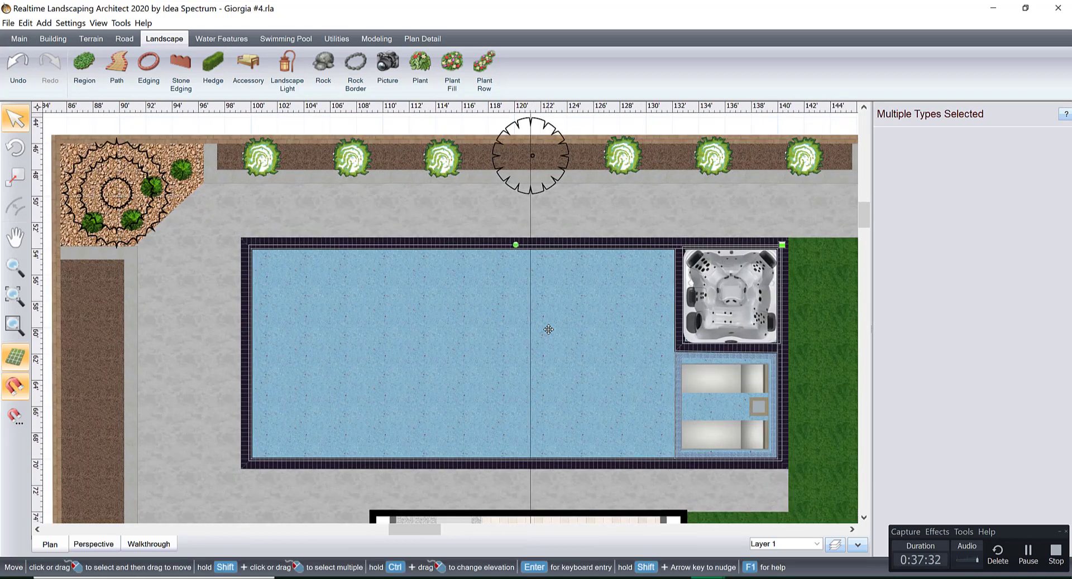
pyautogui.moveTo(548, 330); pyautogui.dragTo(526, 329)
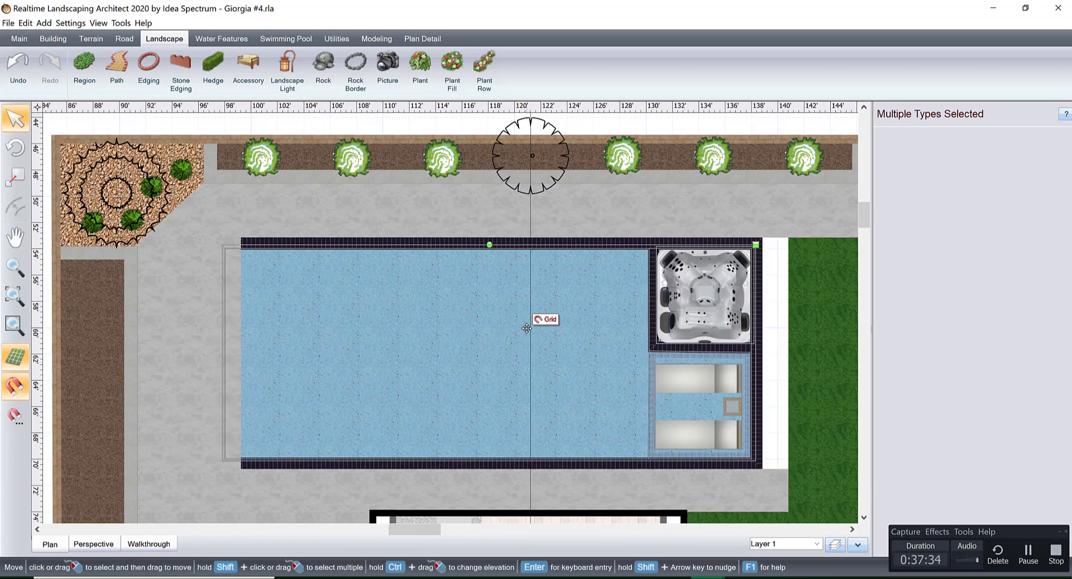
# Reshape the concrete patio between the pool and covered patio by moving its lawn-side edge 2' back to the pool coping.
pyautogui.moveTo(629, 350); pyautogui.dragTo(406, 273, button='middle')
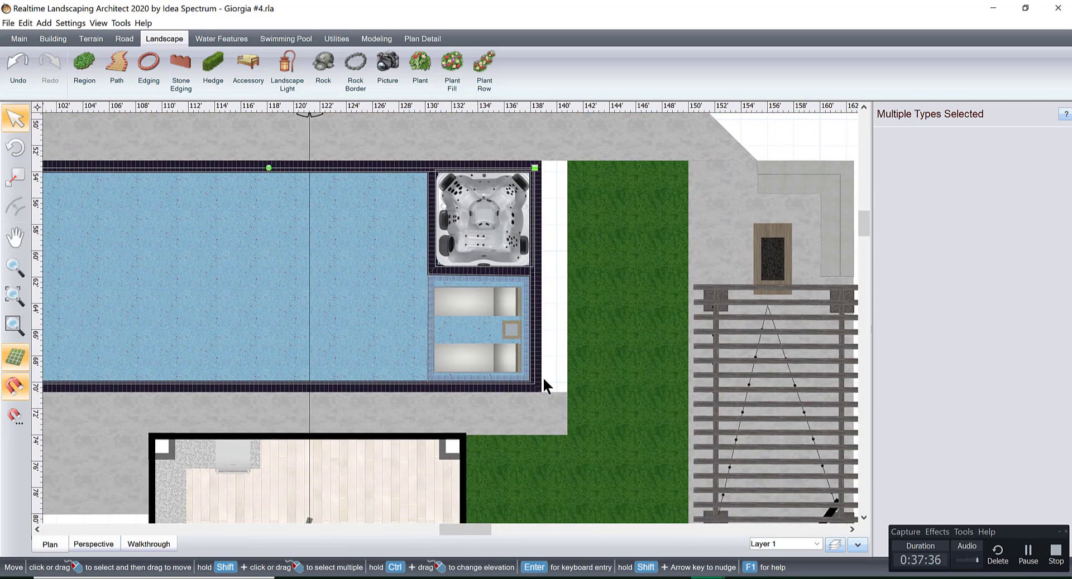
pyautogui.scroll(1, 547, 394)
pyautogui.click(554, 428)
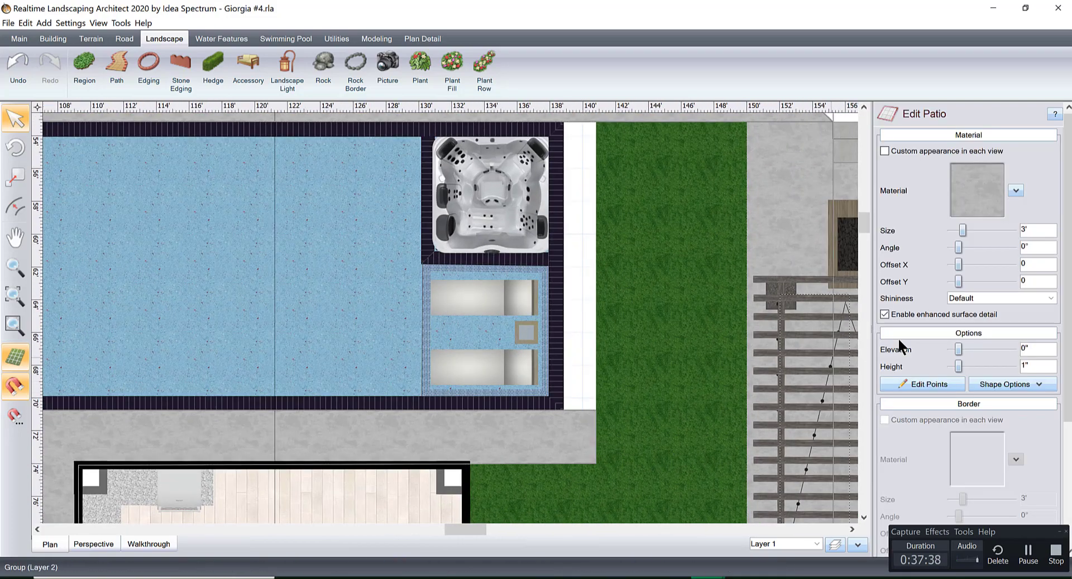
pyautogui.click(912, 385)
pyautogui.moveTo(597, 424); pyautogui.dragTo(563, 425)
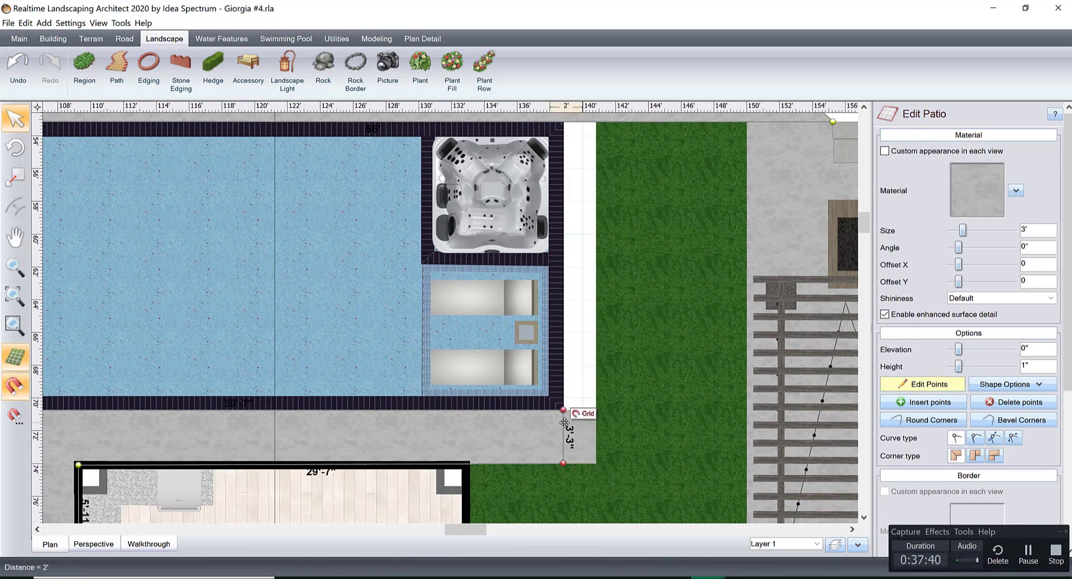
pyautogui.click(893, 382)
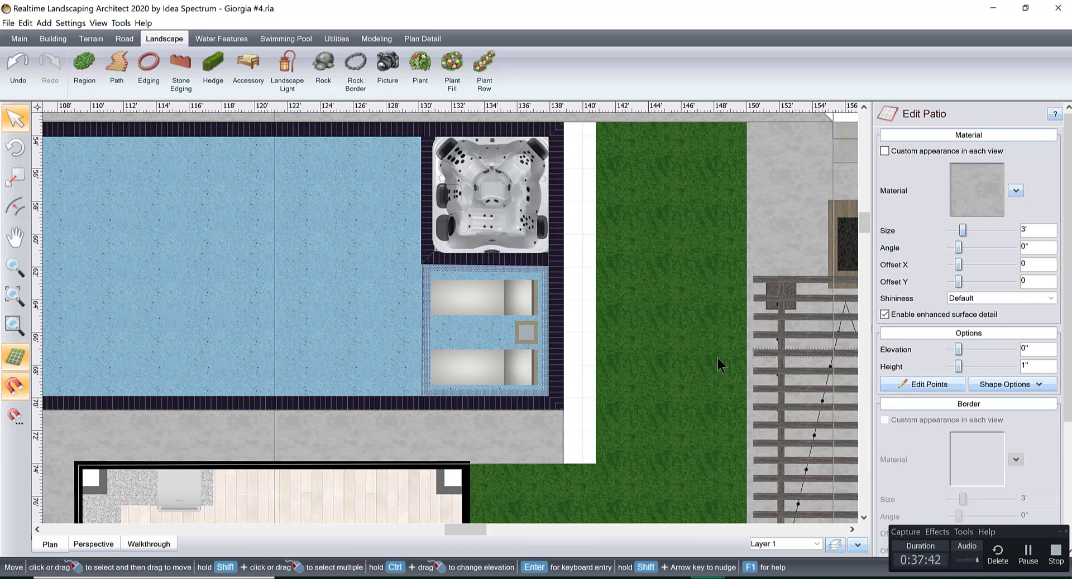
# Widen the grass area by moving its pool-side edge to the outer edge of the shifted pool's coping, closing the gap.
pyautogui.click(635, 328)
pyautogui.click(903, 381)
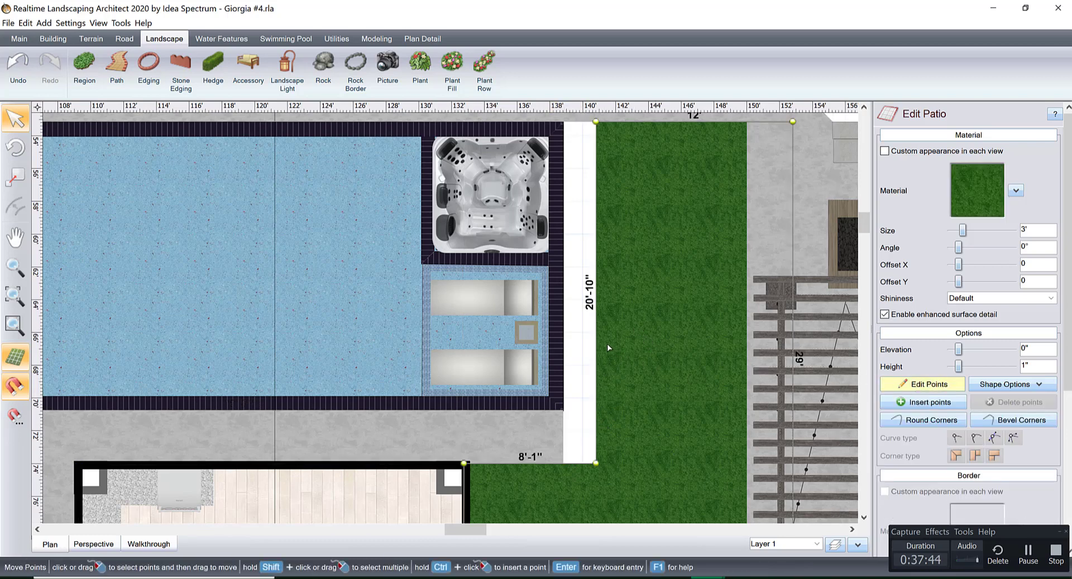
pyautogui.moveTo(597, 333); pyautogui.dragTo(563, 330)
pyautogui.moveTo(561, 316); pyautogui.dragTo(612, 391, button='middle')
pyautogui.moveTo(468, 388); pyautogui.dragTo(677, 287, button='middle')
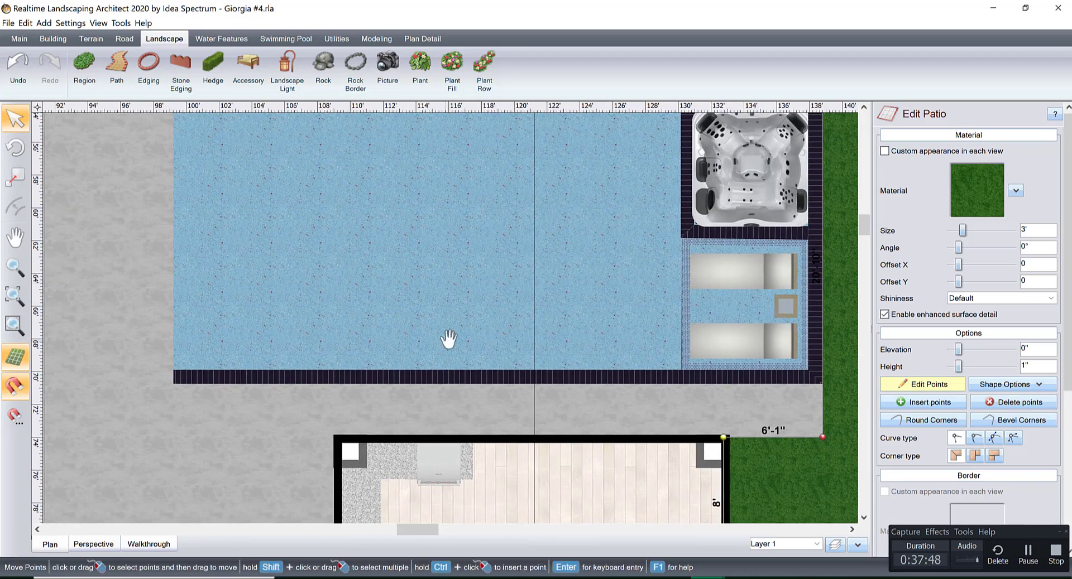
pyautogui.moveTo(449, 340); pyautogui.dragTo(276, 303, button='middle')
pyautogui.moveTo(560, 337); pyautogui.dragTo(664, 264, button='middle')
pyautogui.moveTo(222, 235); pyautogui.dragTo(545, 311, button='middle')
pyautogui.moveTo(486, 376); pyautogui.dragTo(485, 387, button='middle')
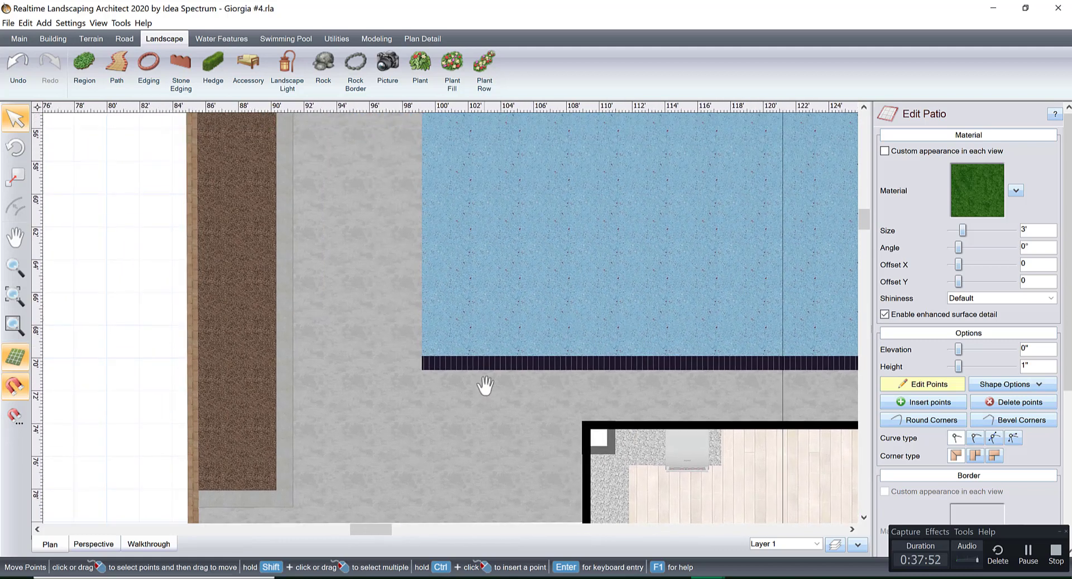
pyautogui.scroll(3, 485, 385)
pyautogui.click(949, 383)
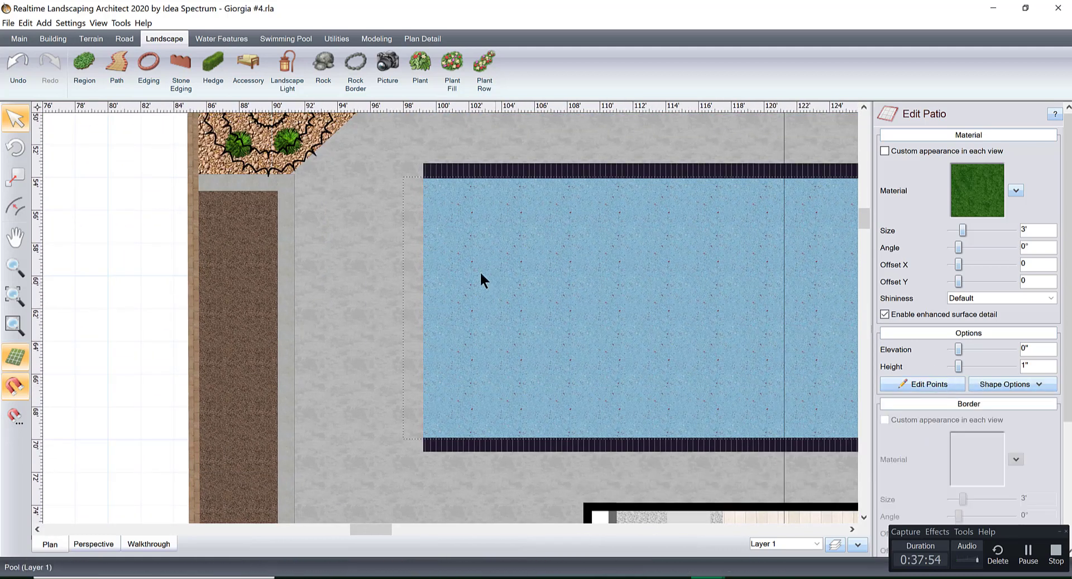
# Move the concrete patio's inner edge at the planter end of the pool so it lines up with the pool coping.
pyautogui.click(351, 232)
pyautogui.click(939, 385)
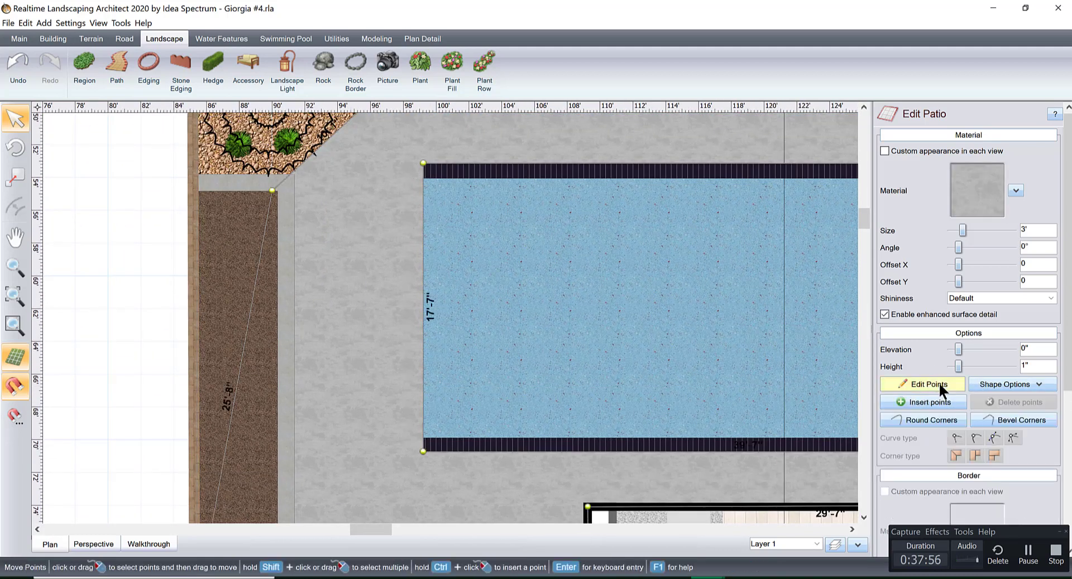
pyautogui.moveTo(424, 249); pyautogui.dragTo(374, 249)
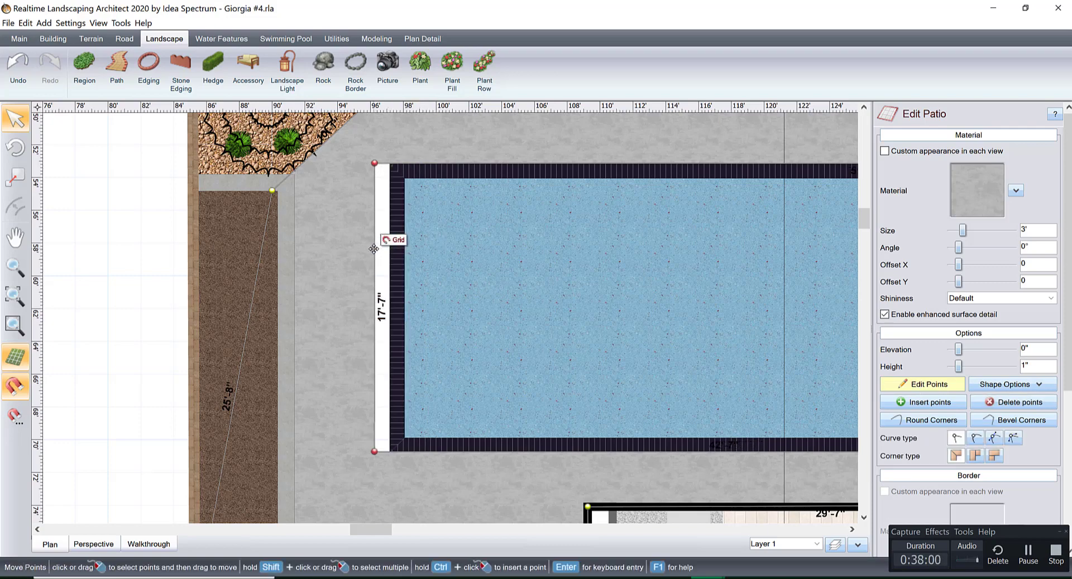
pyautogui.scroll(4, 373, 249)
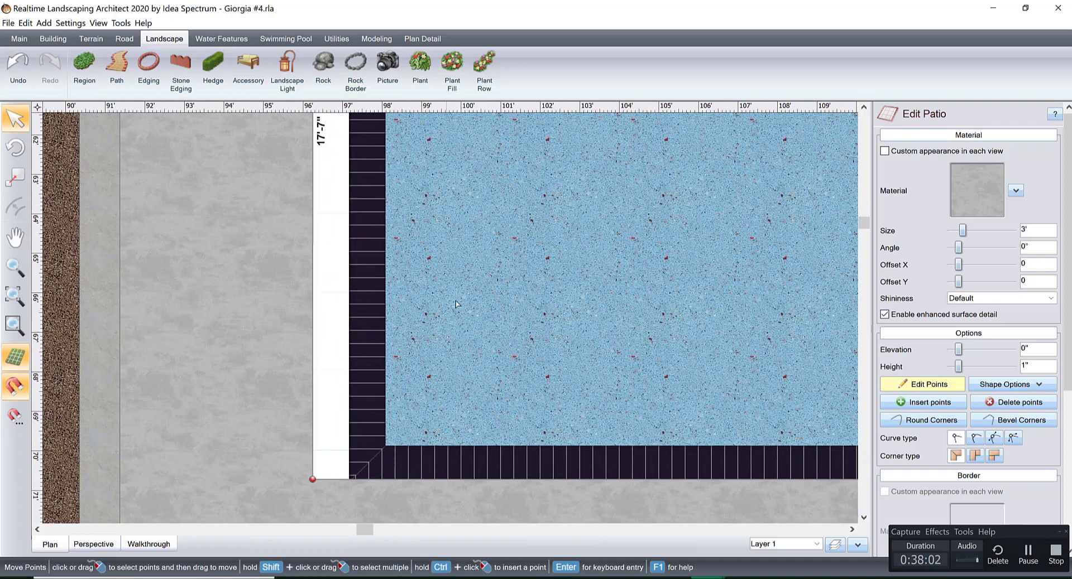
pyautogui.scroll(3, 456, 305)
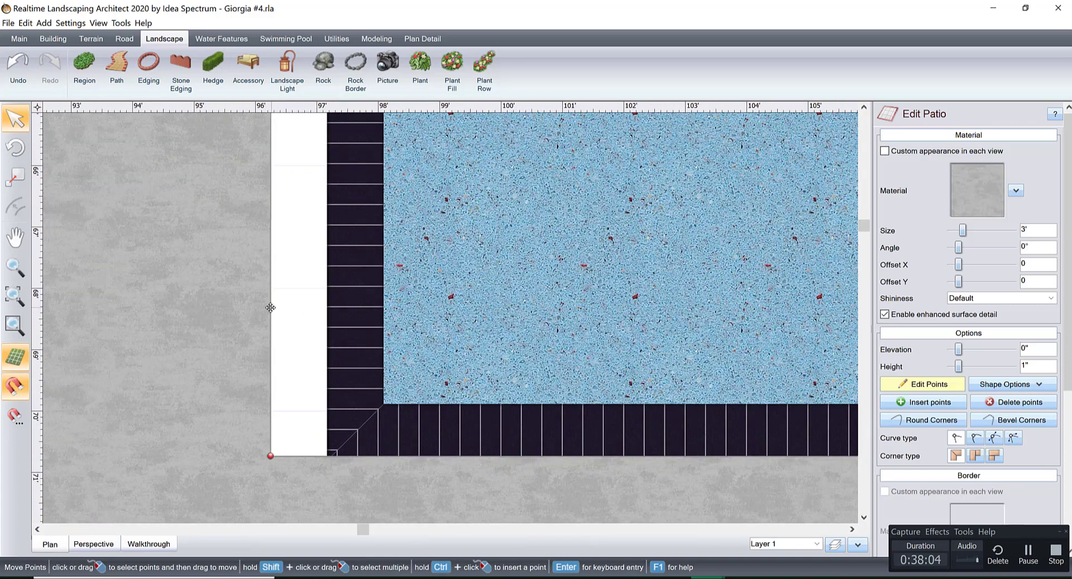
pyautogui.moveTo(289, 307); pyautogui.dragTo(332, 309)
pyautogui.scroll(-7, 383, 302)
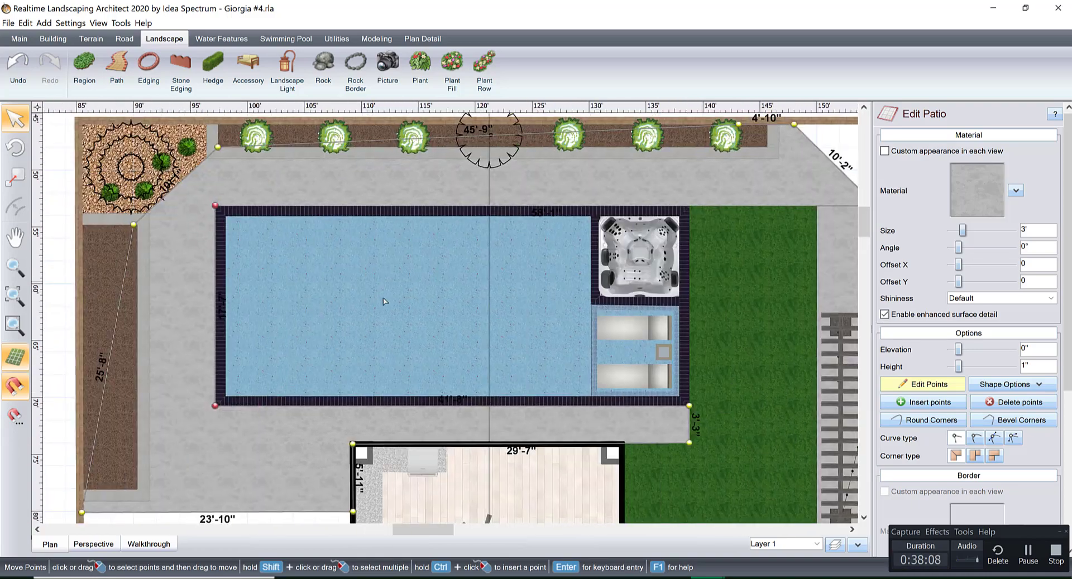
pyautogui.scroll(-1, 384, 302)
pyautogui.moveTo(579, 313); pyautogui.dragTo(458, 390, button='middle')
pyautogui.click(699, 170)
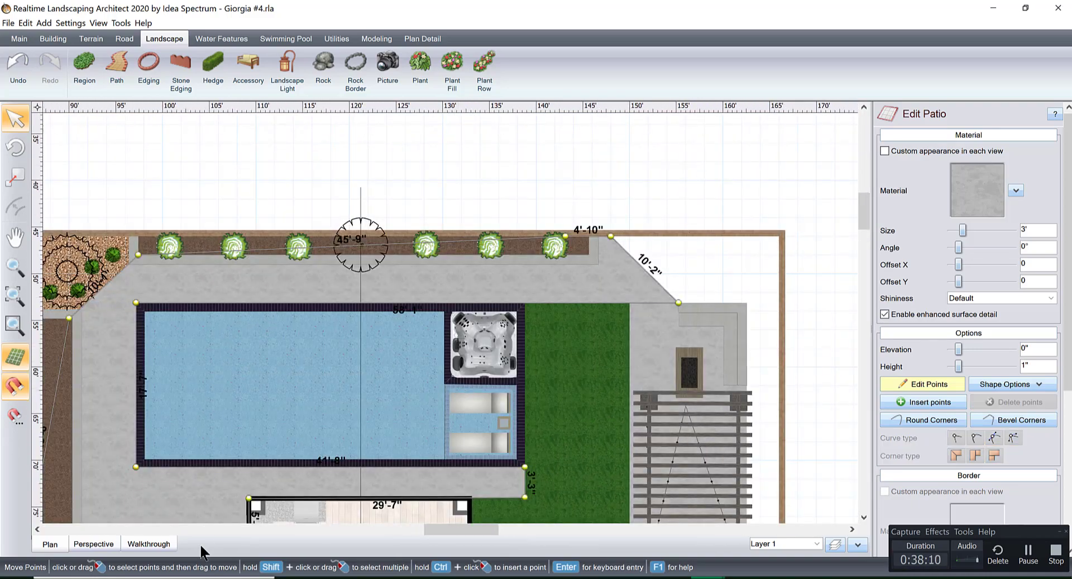
# Examine the shifted pool, the widened lawn and the side pergola in 3D, including the view from under the string lights.
pyautogui.click(107, 545)
pyautogui.moveTo(446, 402); pyautogui.dragTo(636, 335, button='right')
pyautogui.moveTo(637, 335); pyautogui.dragTo(659, 367, button='middle')
pyautogui.scroll(3, 660, 367)
pyautogui.moveTo(659, 367); pyautogui.dragTo(502, 404, button='right')
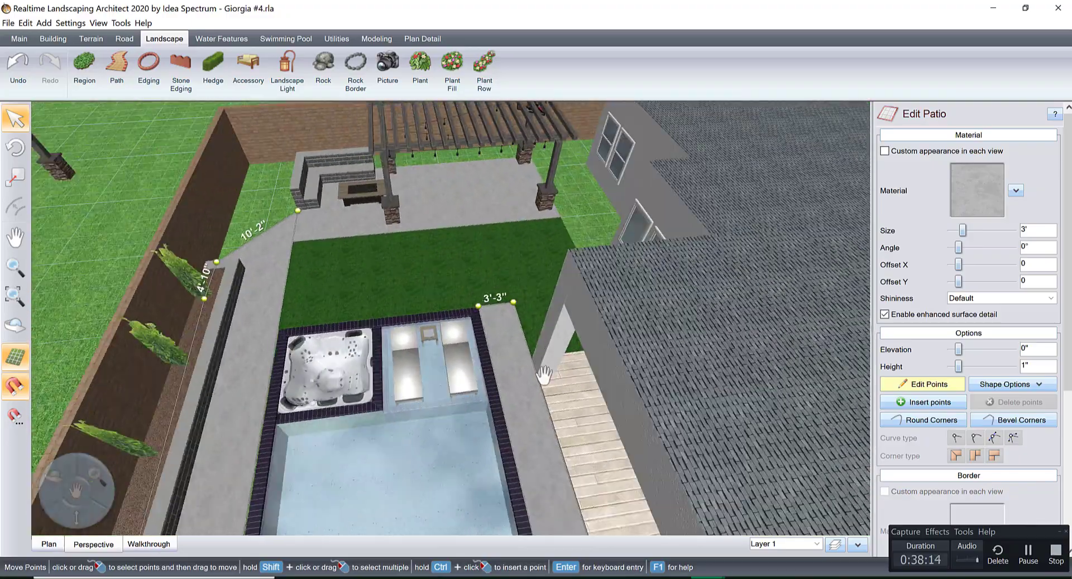
pyautogui.moveTo(552, 374); pyautogui.dragTo(531, 429, button='middle')
pyautogui.moveTo(530, 431); pyautogui.dragTo(574, 367, button='right')
pyautogui.moveTo(574, 368); pyautogui.dragTo(468, 423, button='middle')
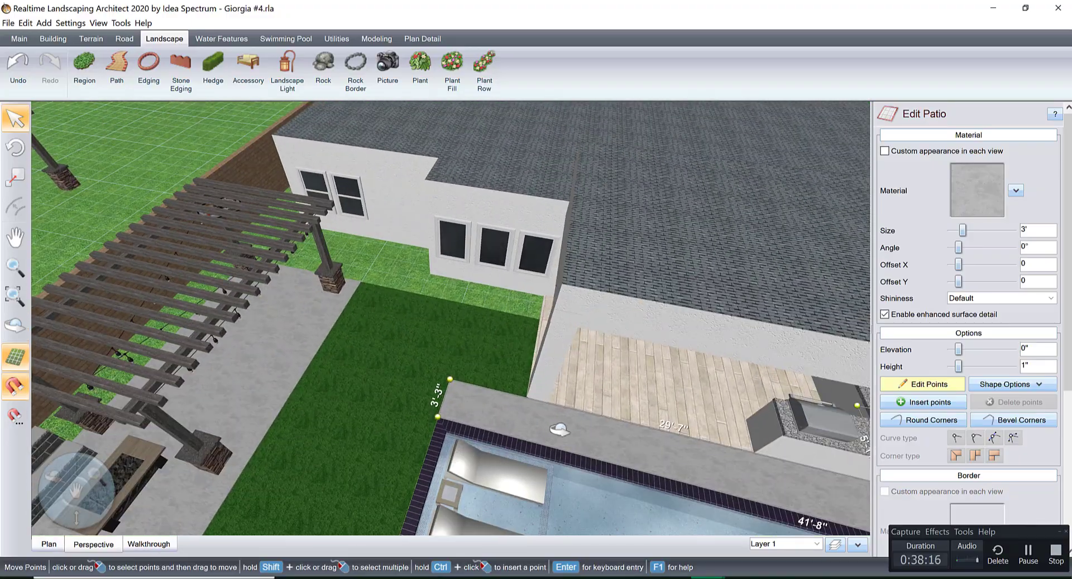
pyautogui.moveTo(467, 423); pyautogui.dragTo(610, 432, button='right')
pyautogui.scroll(4, 613, 416)
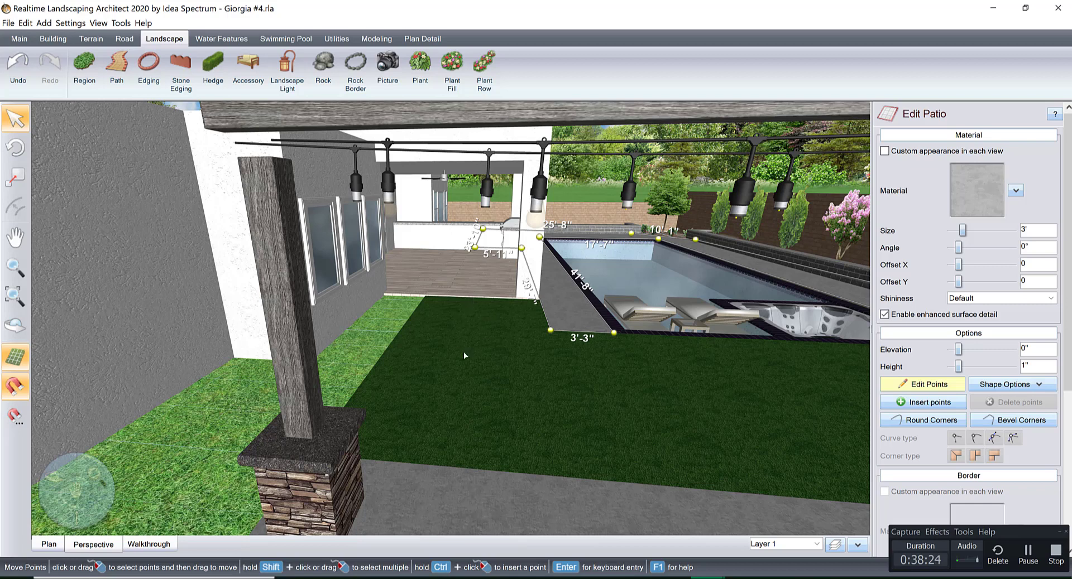
# In the plan view, draw a rectangular concrete pad about 2'-8" by 4'-11" on the grass beside the pergola patio.
pyautogui.click(49, 544)
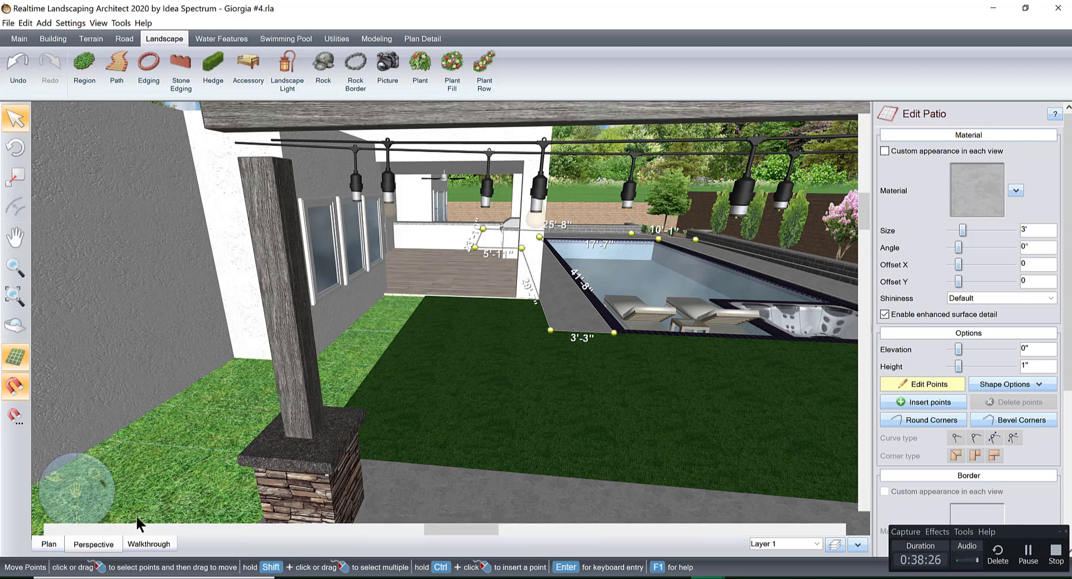
pyautogui.rightClick(411, 445)
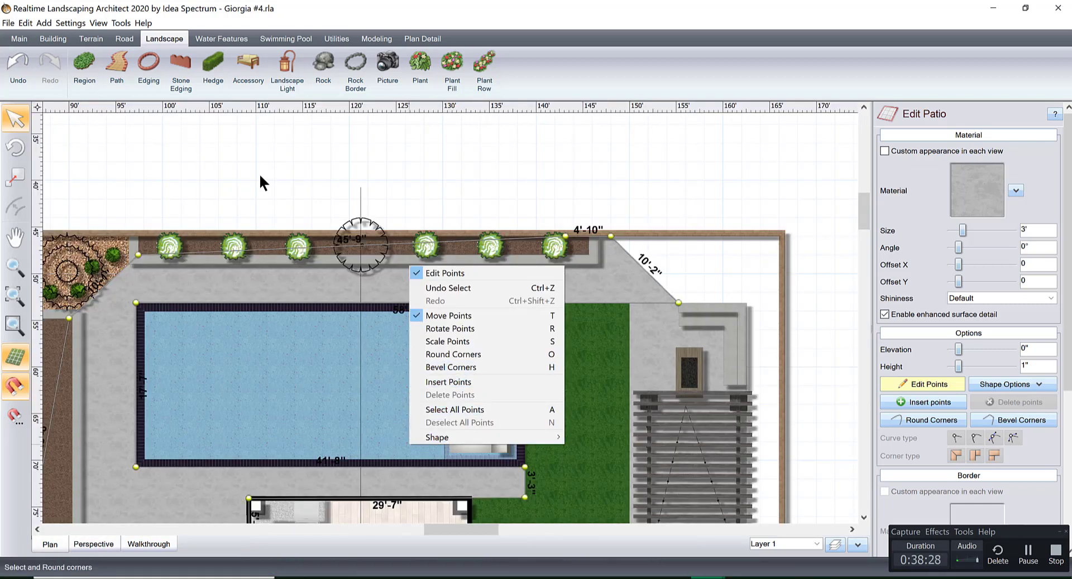
pyautogui.click(293, 156)
pyautogui.moveTo(450, 312); pyautogui.dragTo(440, 282, button='right')
pyautogui.scroll(5, 451, 294)
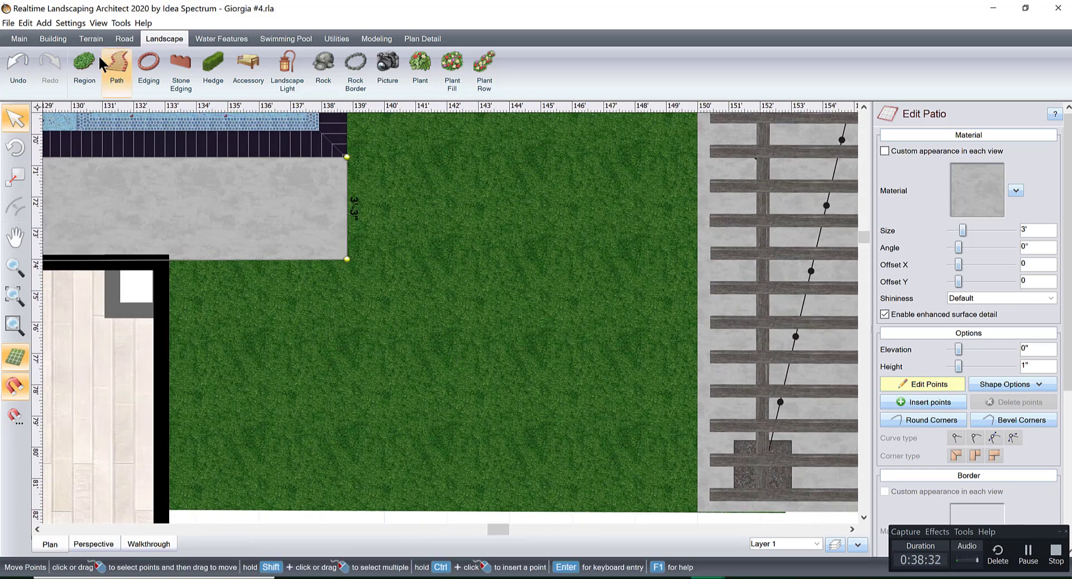
pyautogui.click(53, 38)
pyautogui.click(476, 67)
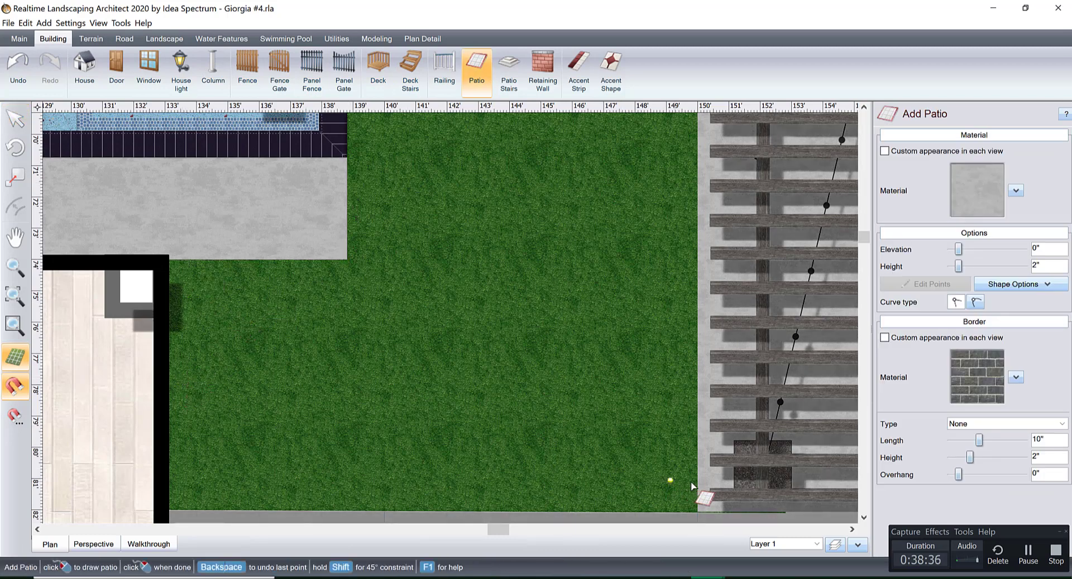
pyautogui.click(683, 446)
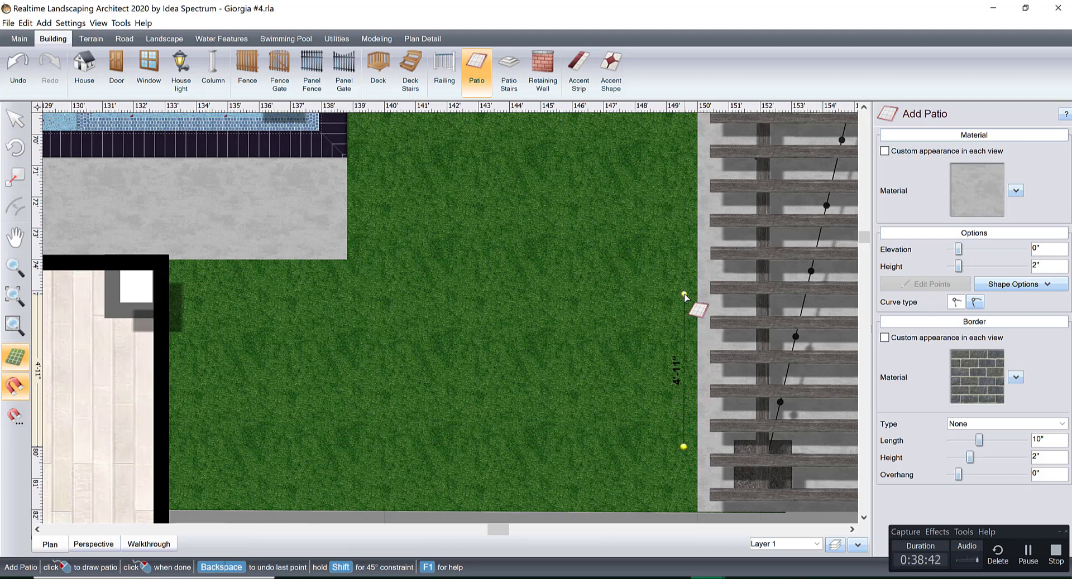
pyautogui.click(599, 294)
pyautogui.click(599, 447)
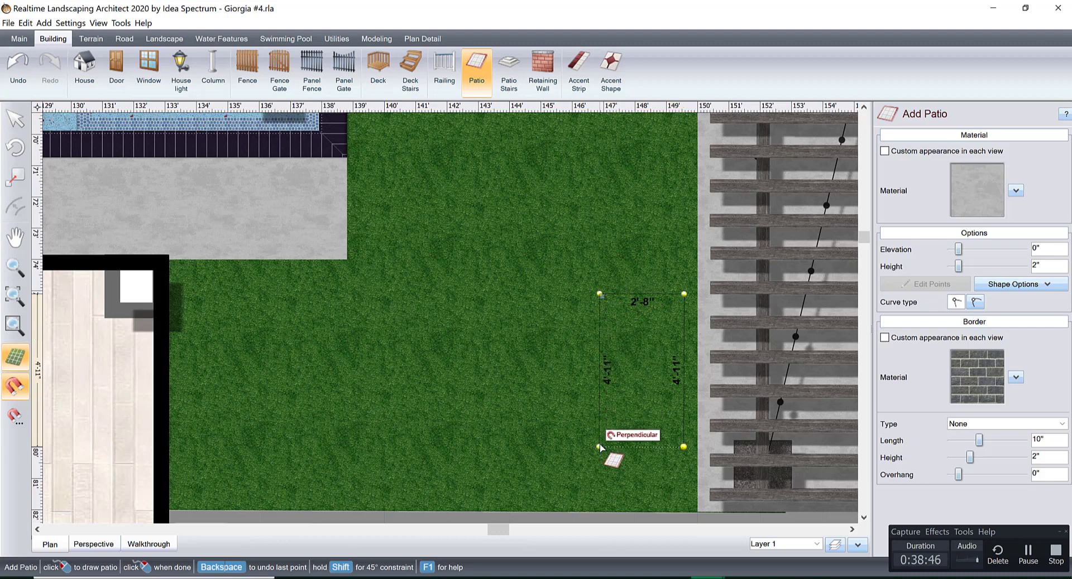
pyautogui.click(682, 446)
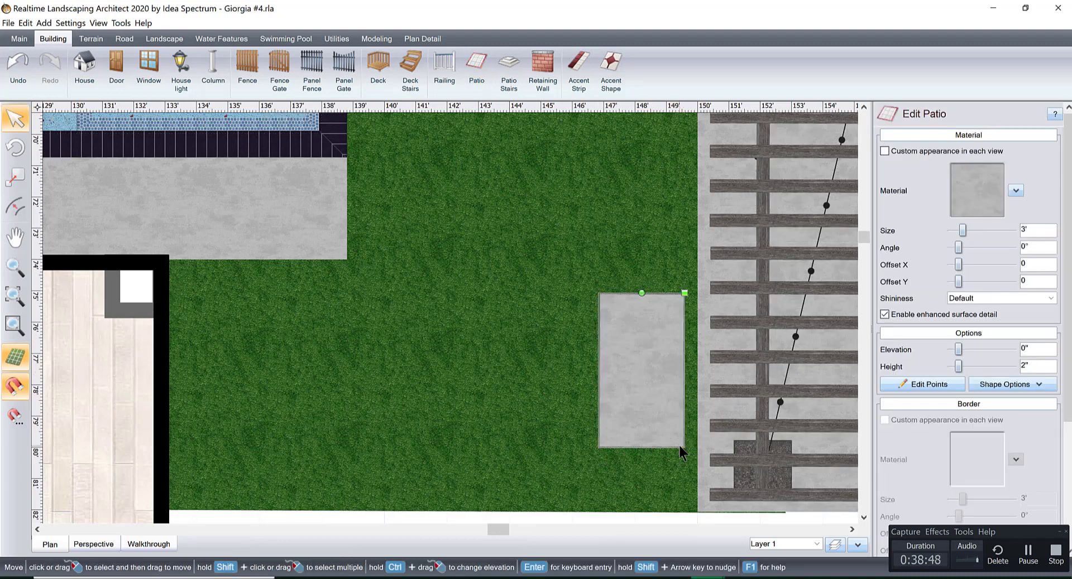
# Duplicate the concrete pad and place the copy beside it toward the covered patio, leaving a narrow grass gap.
pyautogui.hotkey('ctrl', 'c')
pyautogui.hotkey('ctrl', 'v')
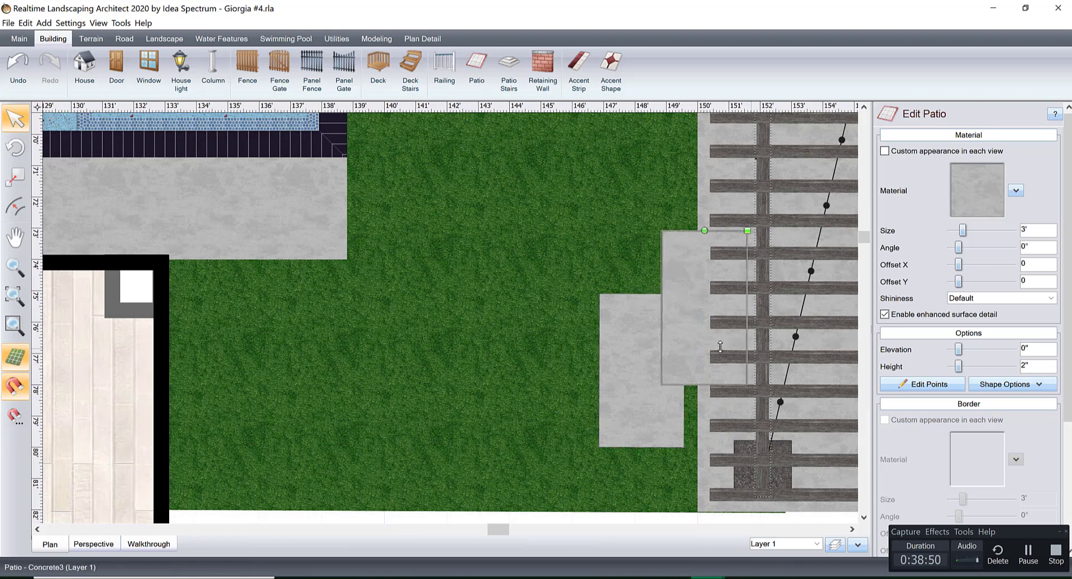
pyautogui.moveTo(693, 328); pyautogui.dragTo(537, 391)
# Copy the pair of pads twice, continuing the evenly spaced row of six across the grass to the covered patio.
pyautogui.keyDown('shift'); pyautogui.click(641, 359); pyautogui.keyUp('shift')
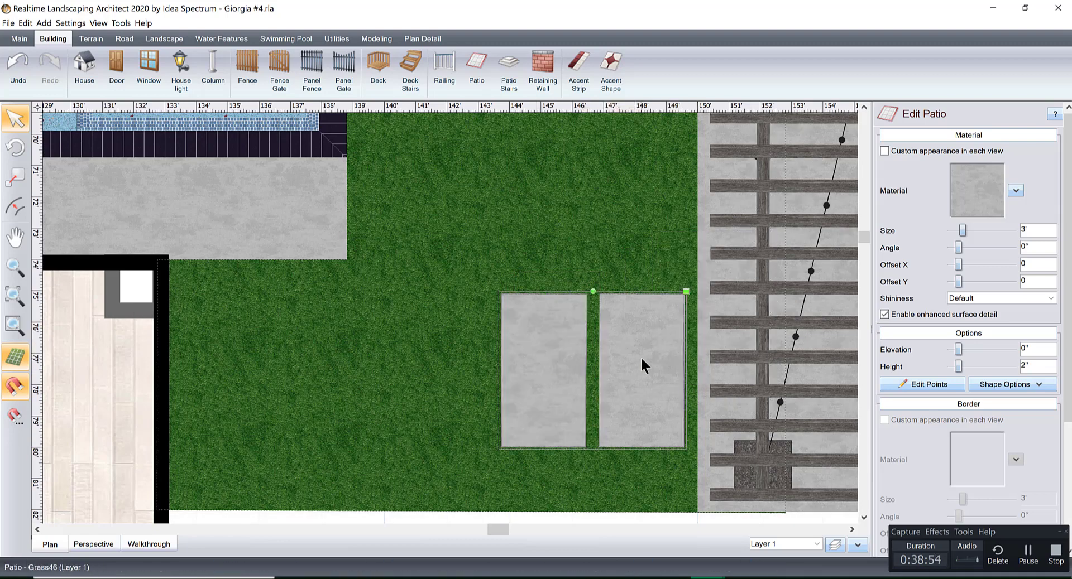
pyautogui.hotkey('ctrl', 'c')
pyautogui.hotkey('ctrl', 'v')
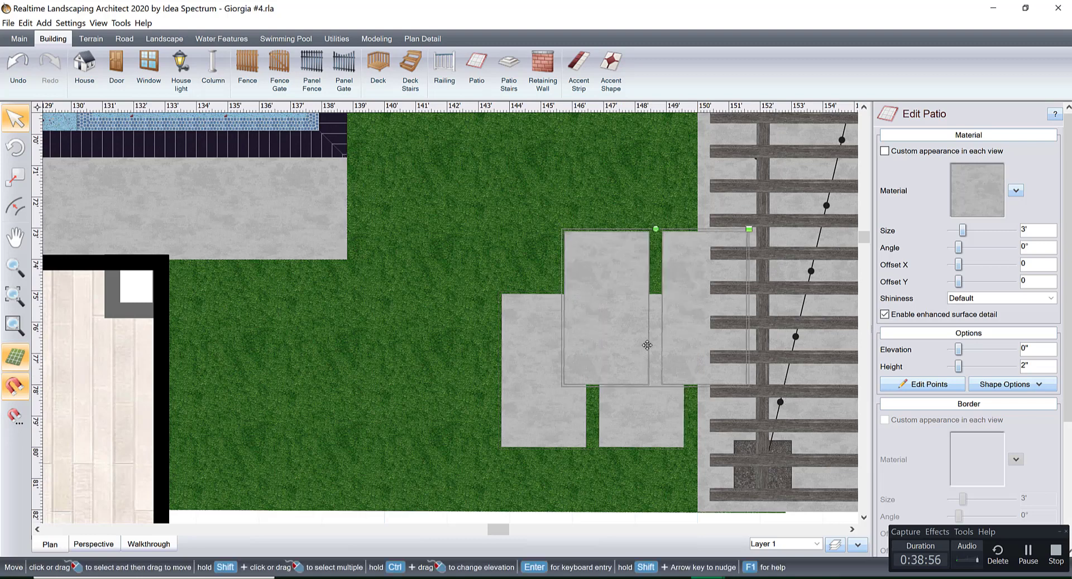
pyautogui.moveTo(655, 329); pyautogui.dragTo(429, 384)
pyautogui.moveTo(490, 378); pyautogui.dragTo(660, 380, button='middle')
pyautogui.scroll(2, 660, 380)
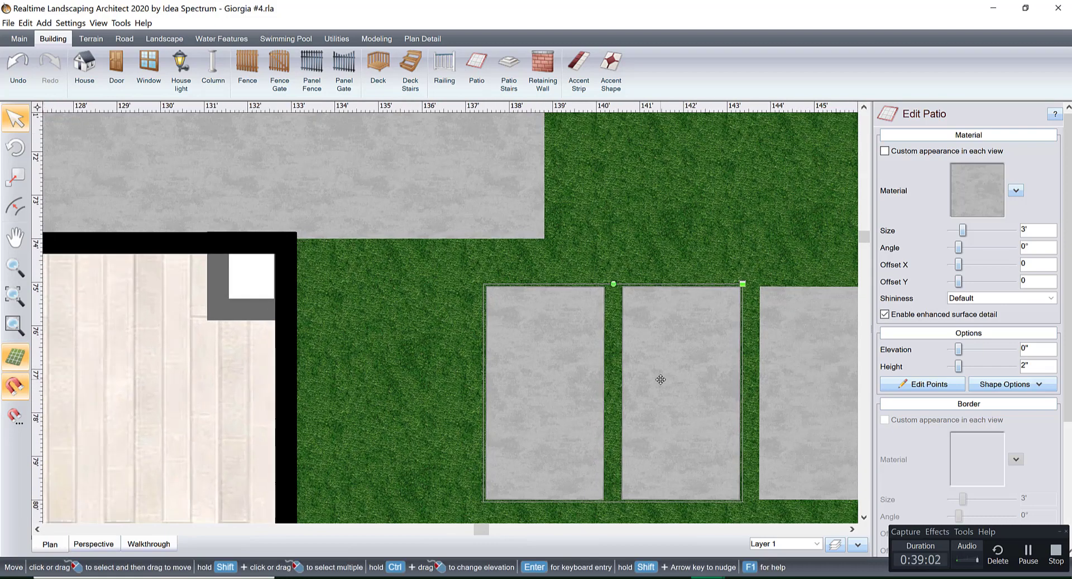
pyautogui.hotkey('ctrl', 'c')
pyautogui.hotkey('ctrl', 'v')
pyautogui.moveTo(761, 261); pyautogui.dragTo(401, 354)
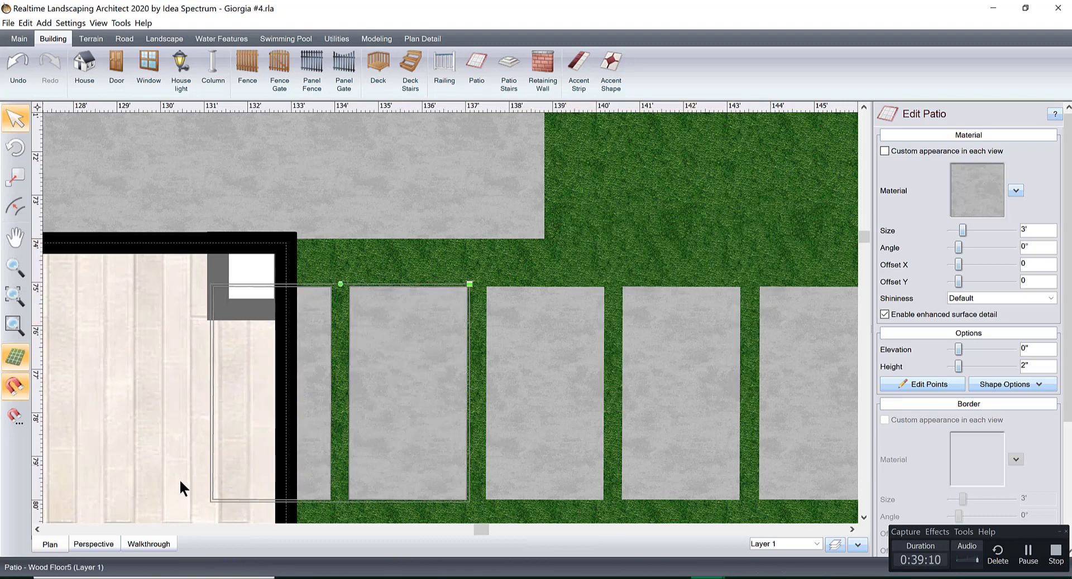
# In the 3D view, scale down and reposition all six pads together so the row fits between the pergola patio and the covered patio.
pyautogui.click(92, 545)
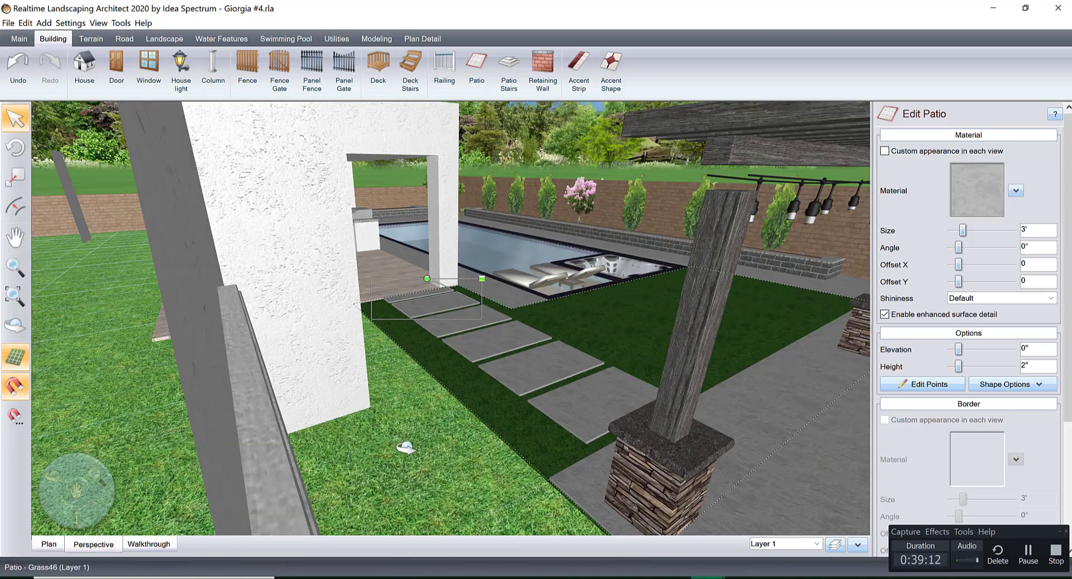
pyautogui.moveTo(405, 448); pyautogui.dragTo(374, 450, button='right')
pyautogui.scroll(3, 483, 436)
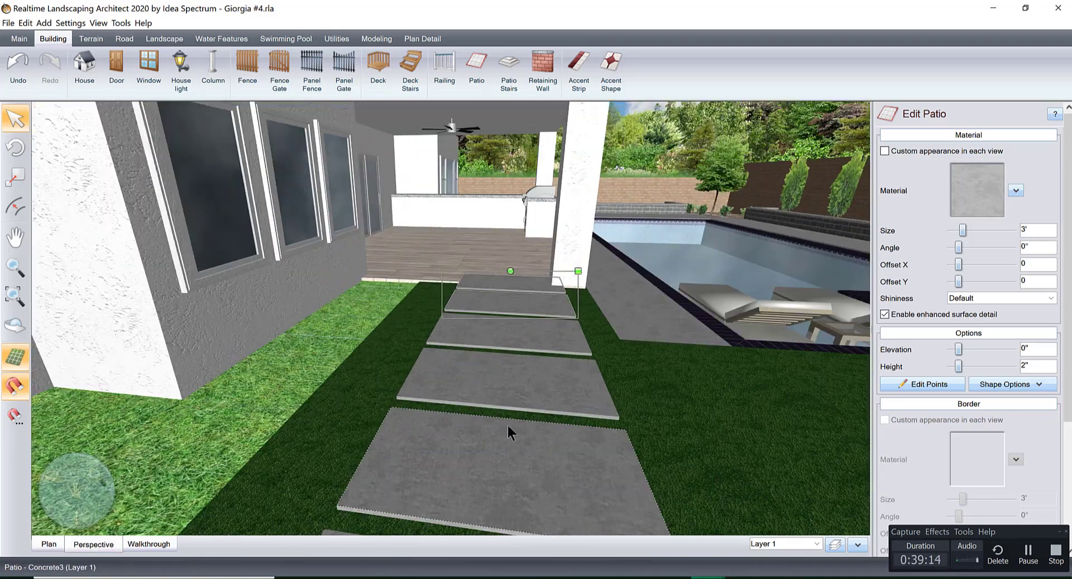
pyautogui.moveTo(508, 428); pyautogui.dragTo(527, 322, button='right')
pyautogui.keyDown('shift'); pyautogui.click(532, 296); pyautogui.keyUp('shift')
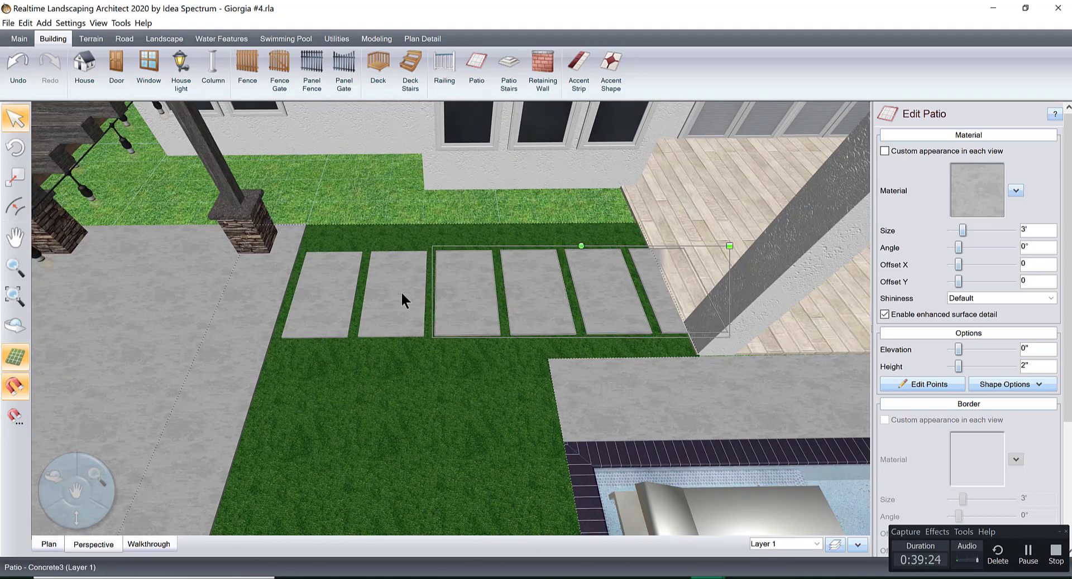
pyautogui.keyDown('shift'); pyautogui.click(364, 289); pyautogui.keyUp('shift')
pyautogui.keyDown('shift'); pyautogui.click(329, 284); pyautogui.keyUp('shift')
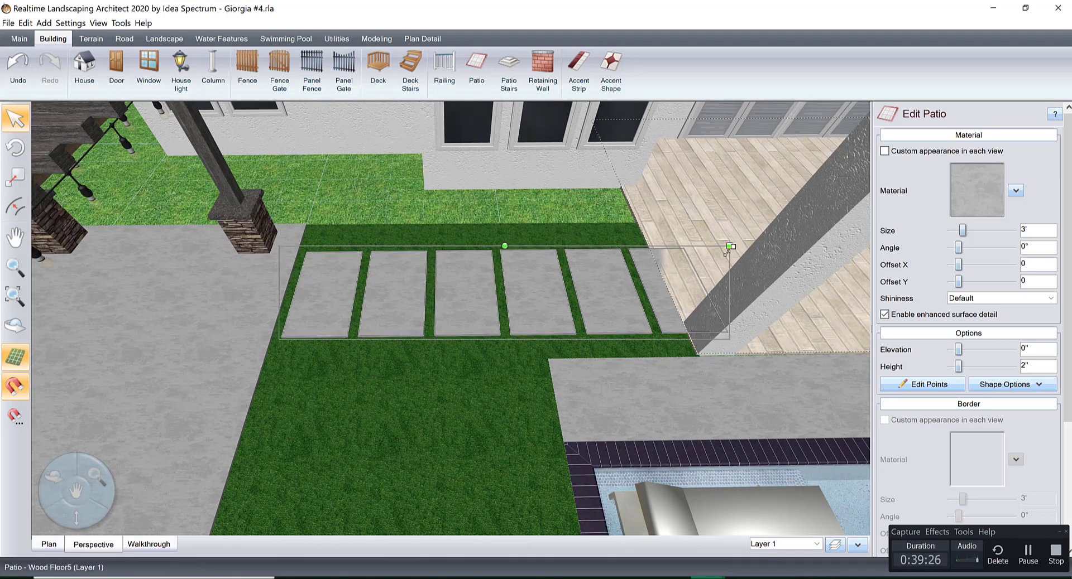
pyautogui.moveTo(720, 252)
pyautogui.mouseDown()
pyautogui.moveTo(695, 258)
pyautogui.moveTo(713, 253)
pyautogui.mouseUp()
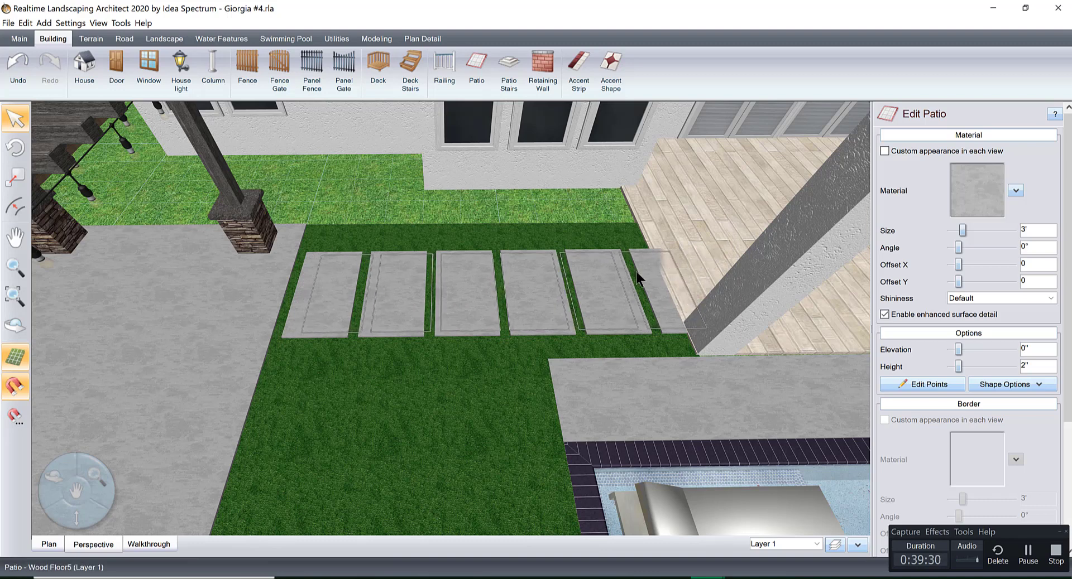
pyautogui.moveTo(635, 272); pyautogui.dragTo(586, 287)
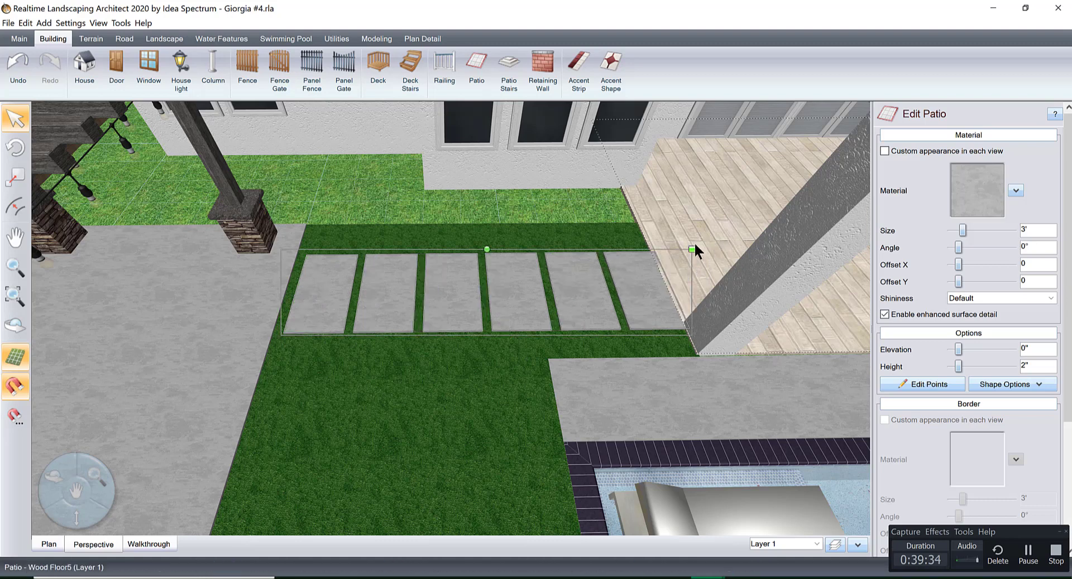
pyautogui.moveTo(692, 250); pyautogui.dragTo(690, 245)
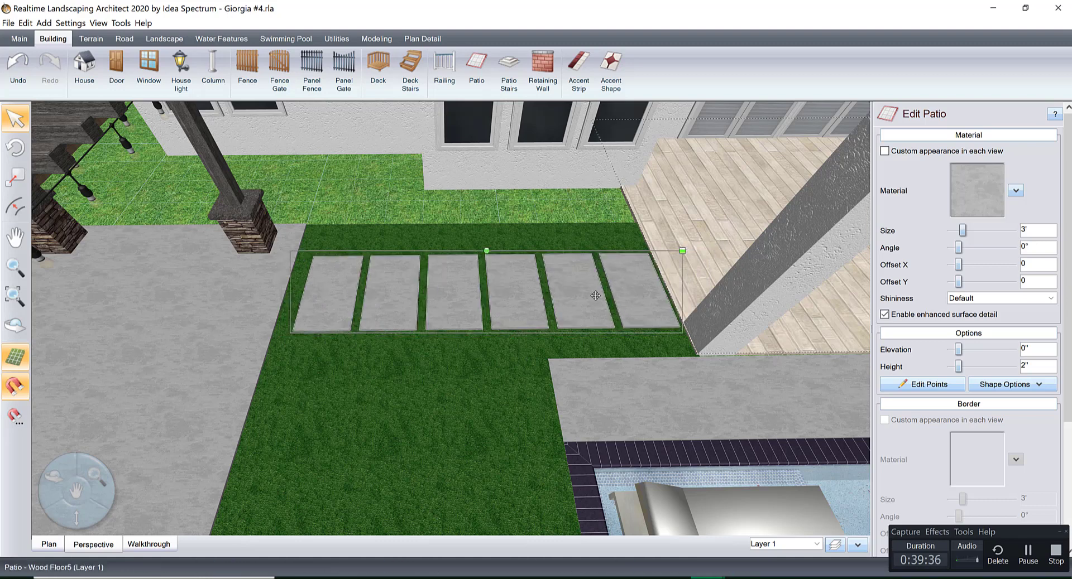
# Nudge the row of pads toward the pergola patio and enlarge it slightly to fill the grass strip.
pyautogui.moveTo(574, 293); pyautogui.dragTo(567, 294)
pyautogui.scroll(3, 570, 292)
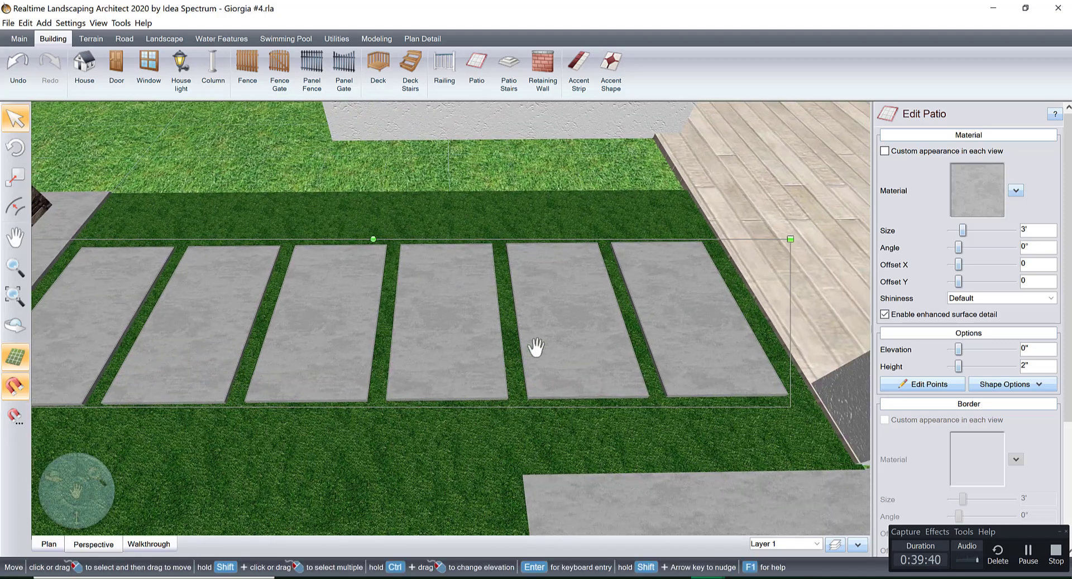
pyautogui.moveTo(681, 336); pyautogui.dragTo(593, 349, button='middle')
pyautogui.scroll(-5, 635, 272)
pyautogui.scroll(3, 588, 307)
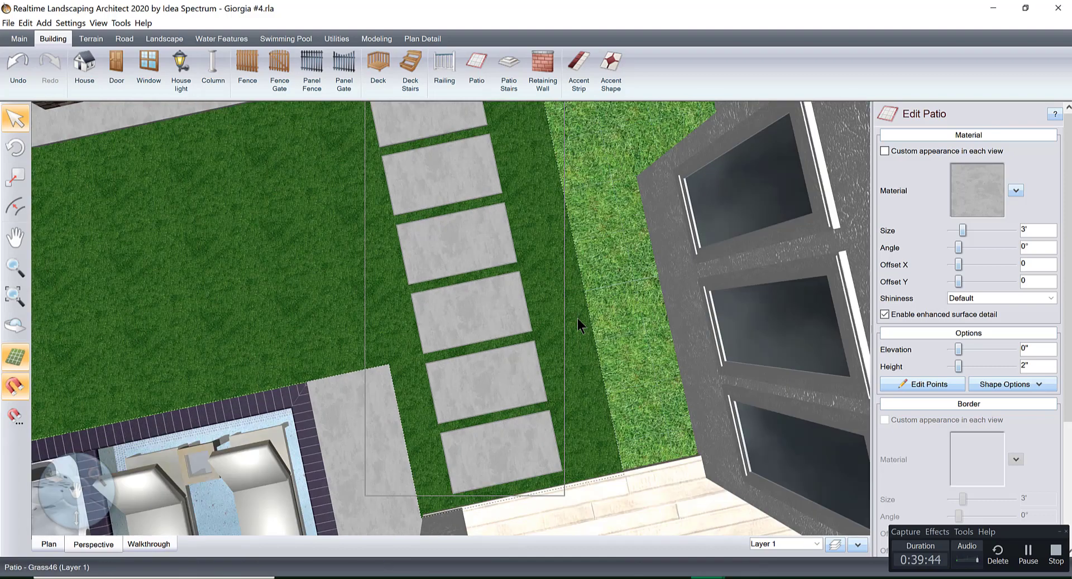
pyautogui.scroll(5, 573, 314)
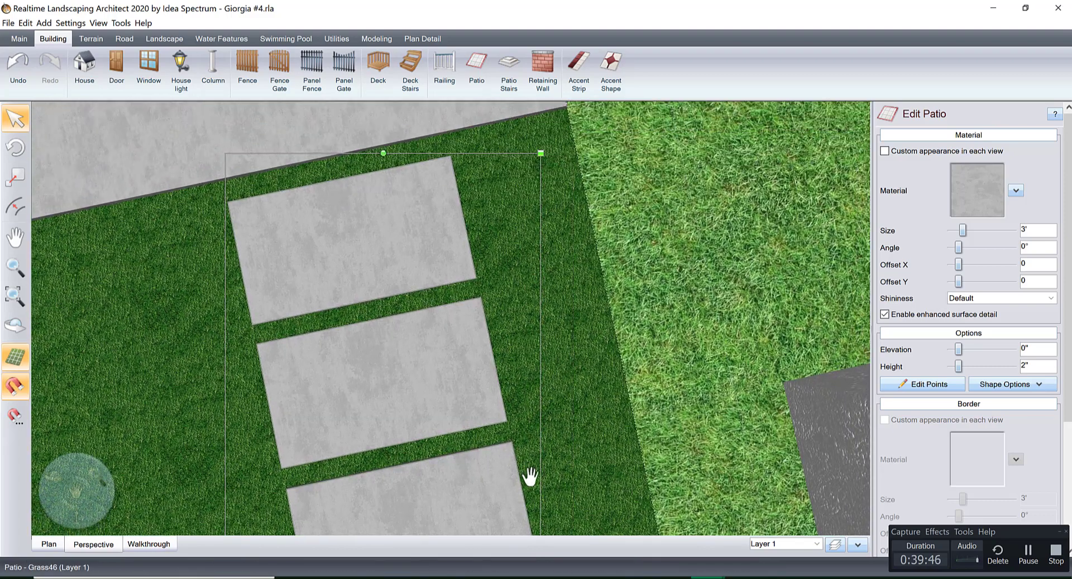
pyautogui.moveTo(531, 477); pyautogui.dragTo(528, 542, button='middle')
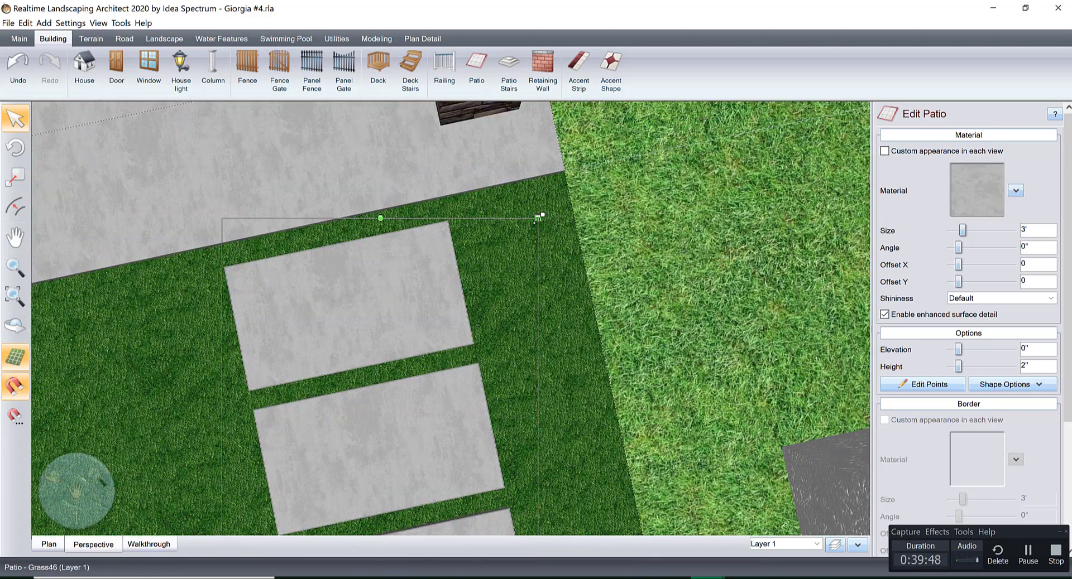
pyautogui.moveTo(537, 218); pyautogui.dragTo(539, 212)
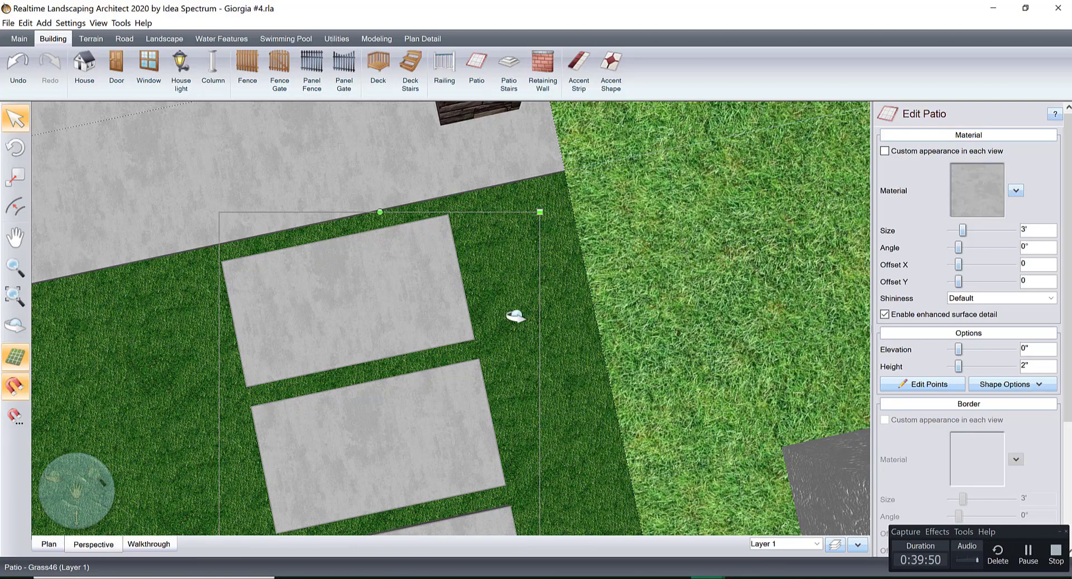
# Fine-tune the row's position between the two patios so the grass gaps at both ends match the gaps between pads.
pyautogui.moveTo(516, 317); pyautogui.dragTo(430, 329, button='right')
pyautogui.scroll(-4, 433, 318)
pyautogui.moveTo(438, 283); pyautogui.dragTo(541, 320, button='middle')
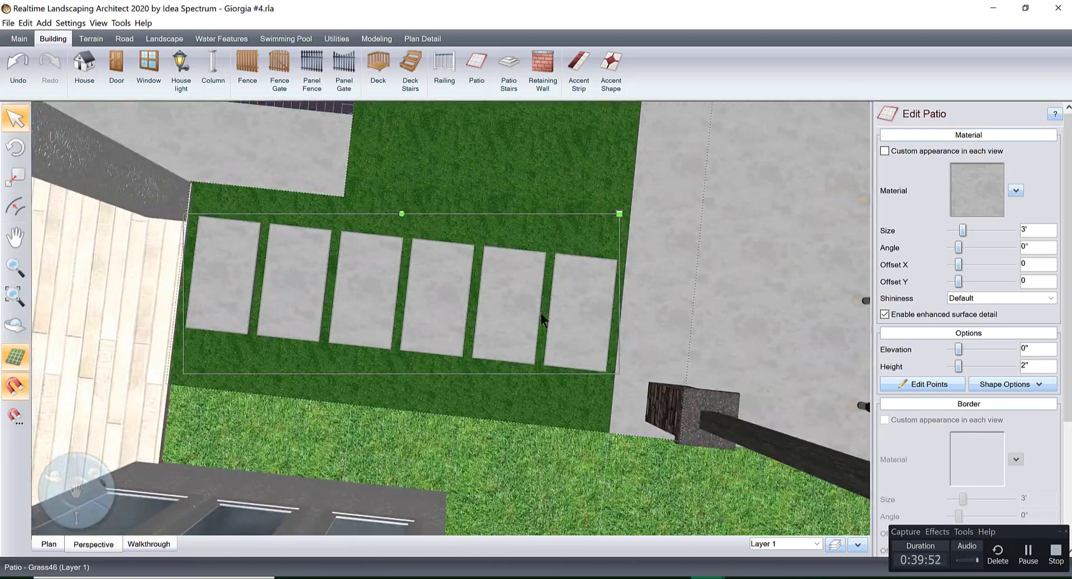
pyautogui.scroll(2, 547, 316)
pyautogui.moveTo(564, 299); pyautogui.dragTo(505, 289, button='right')
pyautogui.moveTo(507, 286); pyautogui.dragTo(731, 244, button='middle')
pyautogui.scroll(6, 625, 275)
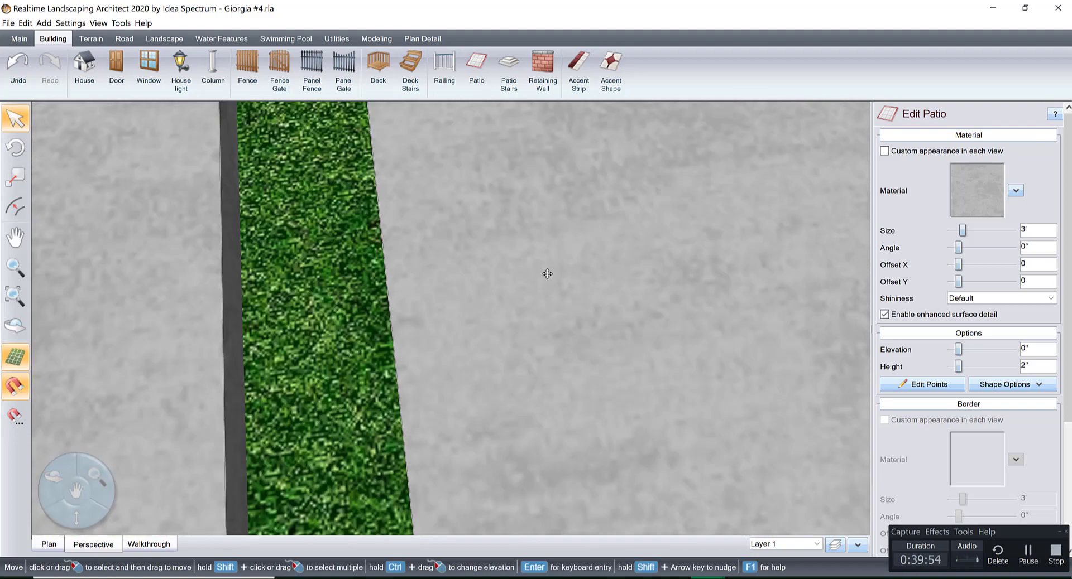
pyautogui.moveTo(547, 274); pyautogui.dragTo(591, 270, button='middle')
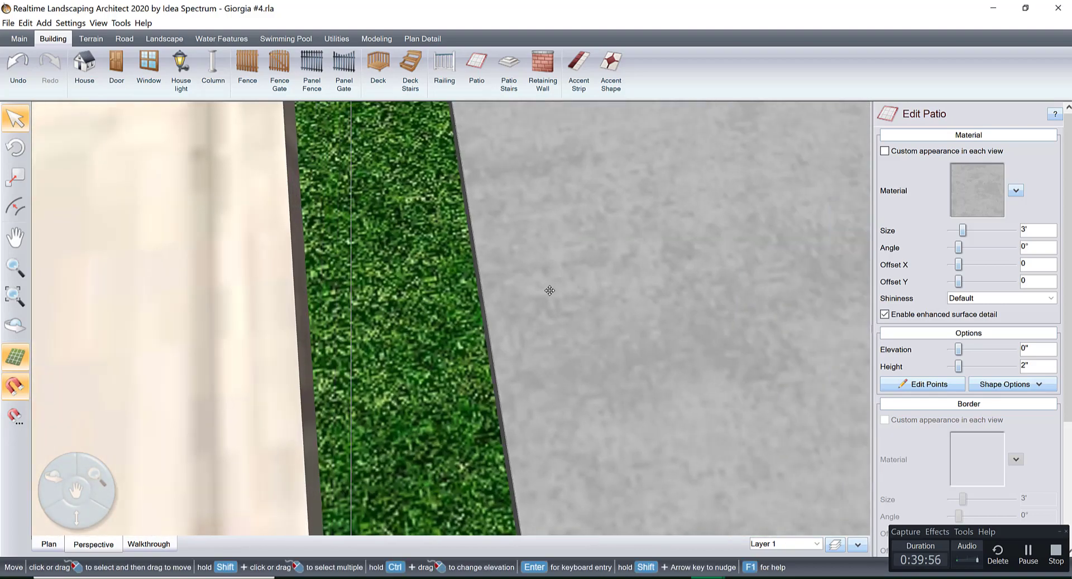
pyautogui.moveTo(550, 291); pyautogui.dragTo(540, 291)
pyautogui.scroll(-6, 544, 294)
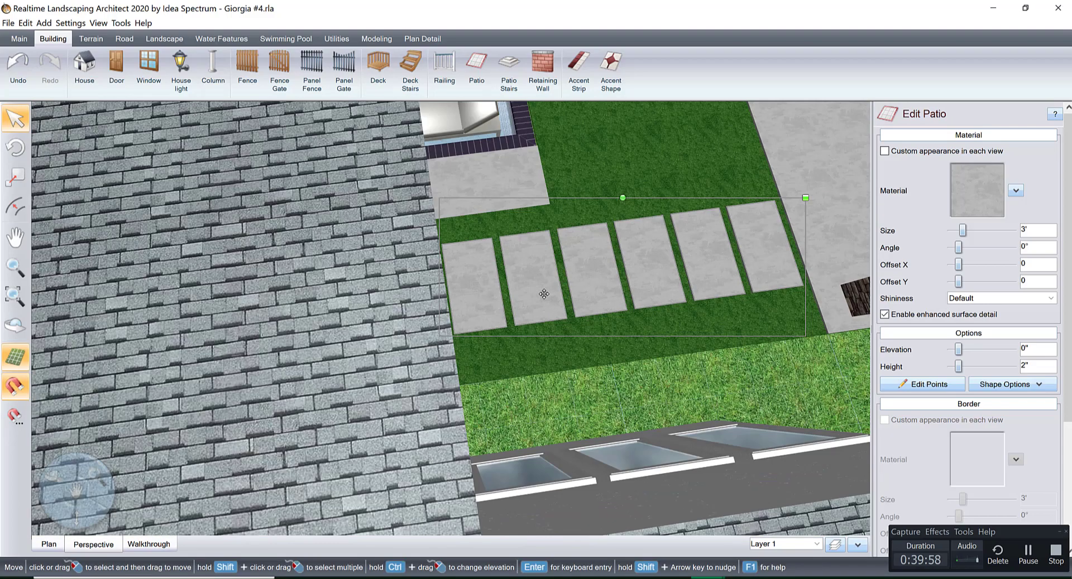
# Shift the whole row of pads slightly sideways toward the house, clear of the covered patio's column.
pyautogui.moveTo(602, 296); pyautogui.dragTo(630, 256, button='right')
pyautogui.moveTo(591, 302); pyautogui.dragTo(579, 390, button='middle')
pyautogui.moveTo(579, 390); pyautogui.dragTo(586, 358, button='right')
pyautogui.scroll(3, 593, 354)
pyautogui.moveTo(606, 294); pyautogui.dragTo(607, 351, button='right')
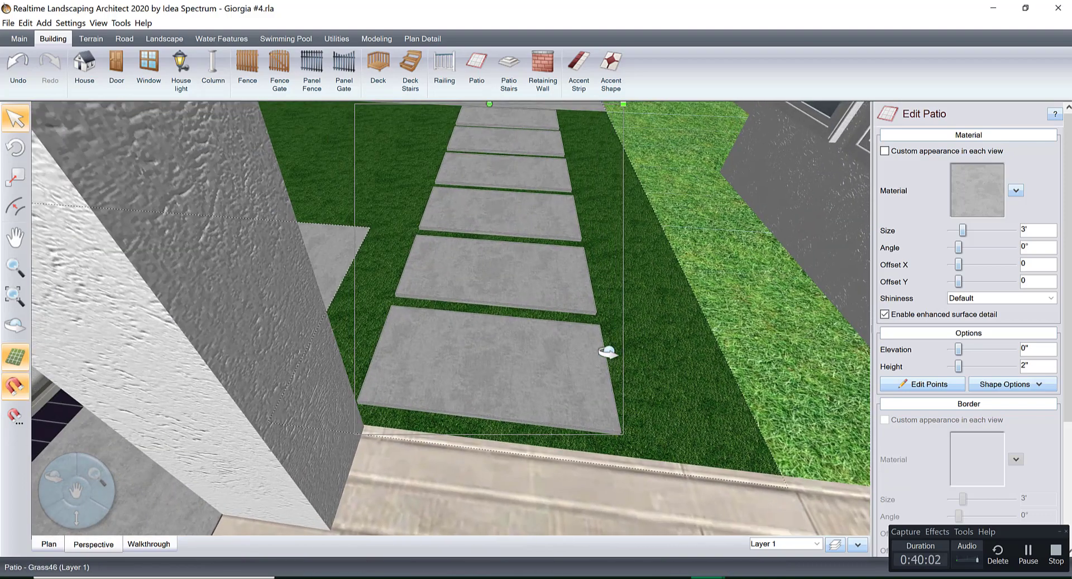
pyautogui.moveTo(594, 273); pyautogui.dragTo(518, 324, button='middle')
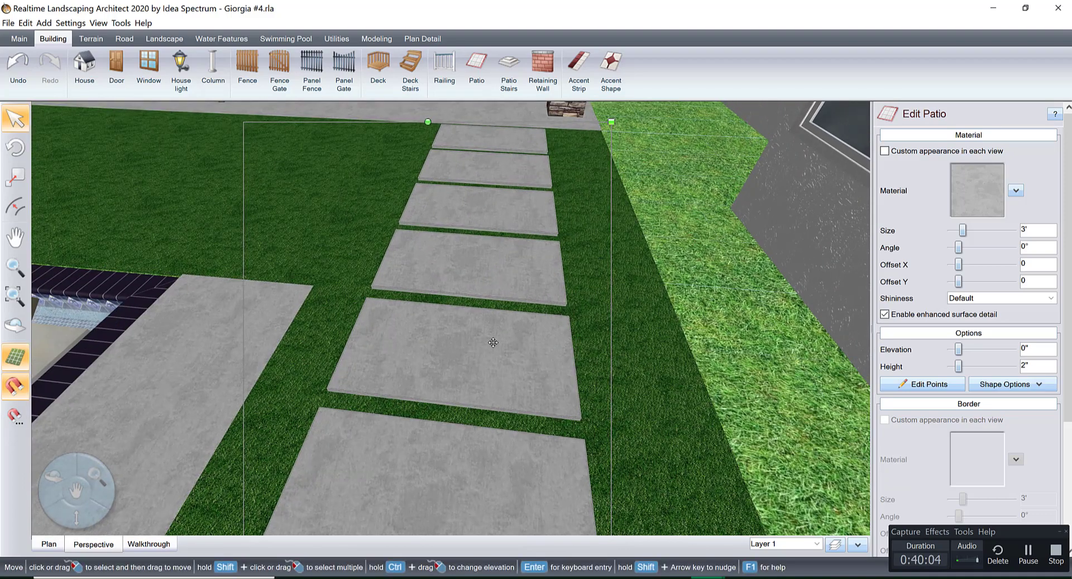
pyautogui.moveTo(493, 343); pyautogui.dragTo(503, 342)
# Examine the stepping-pad path in 3D from the covered patio, from above the pool and from high over the yard.
pyautogui.moveTo(504, 342); pyautogui.dragTo(519, 206, button='middle')
pyautogui.moveTo(540, 357); pyautogui.dragTo(538, 298, button='middle')
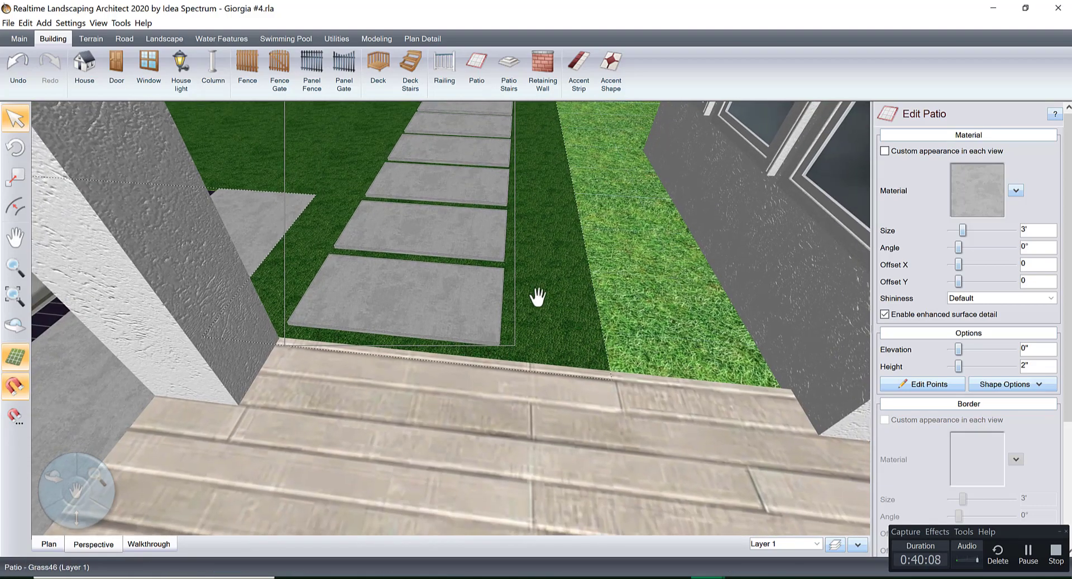
pyautogui.scroll(-4, 540, 319)
pyautogui.moveTo(541, 320); pyautogui.dragTo(534, 316, button='right')
pyautogui.moveTo(547, 321); pyautogui.dragTo(586, 291, button='middle')
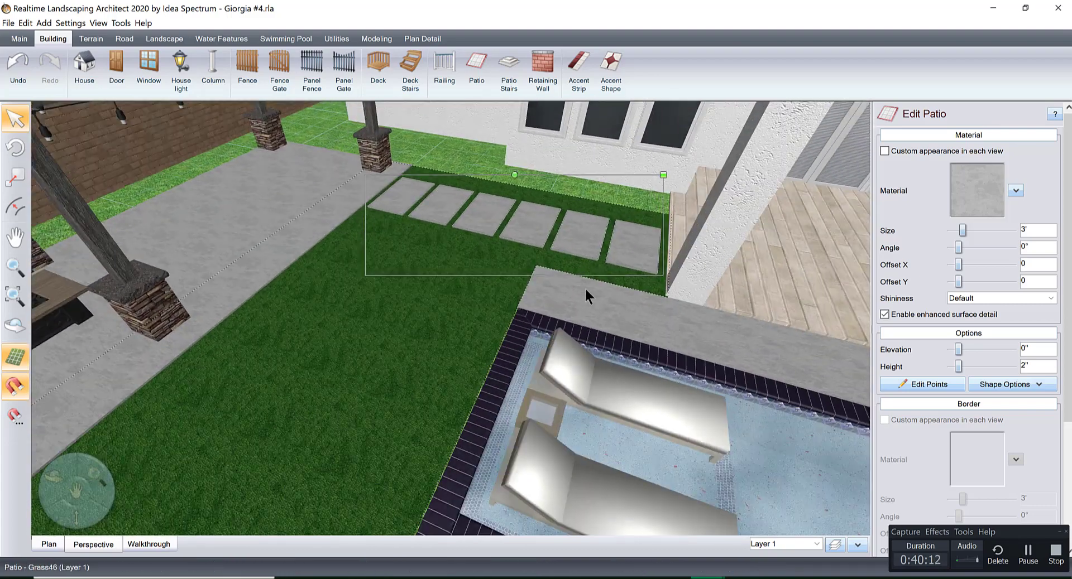
pyautogui.scroll(-4, 630, 258)
pyautogui.moveTo(384, 335); pyautogui.dragTo(530, 410, button='middle')
# Place the custom "patio" sectional accessory under the pergola beside the fire pit and rotate it to -180° about Y.
pyautogui.click(165, 38)
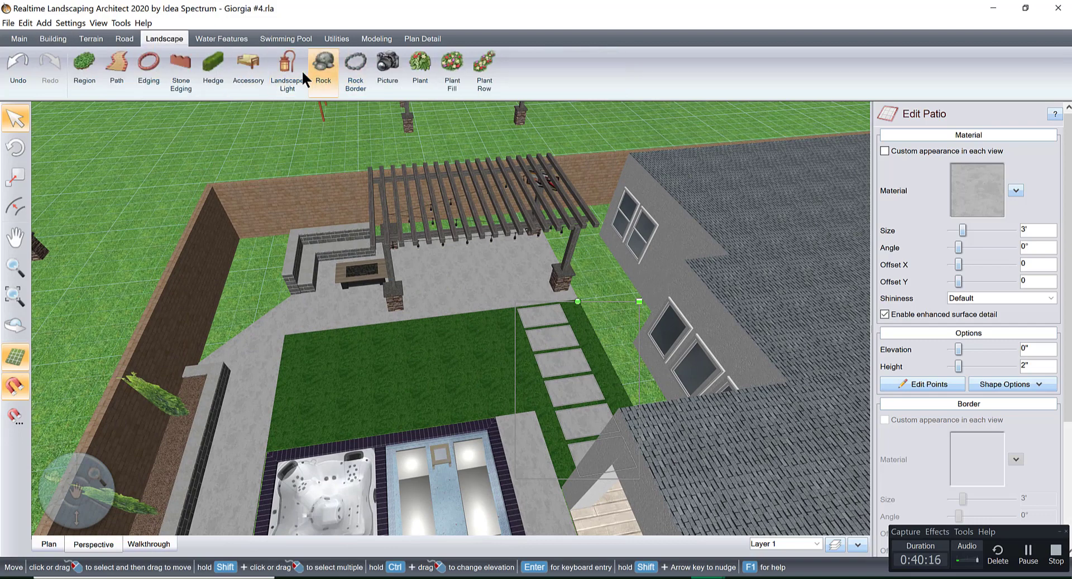
pyautogui.click(248, 69)
pyautogui.click(988, 189)
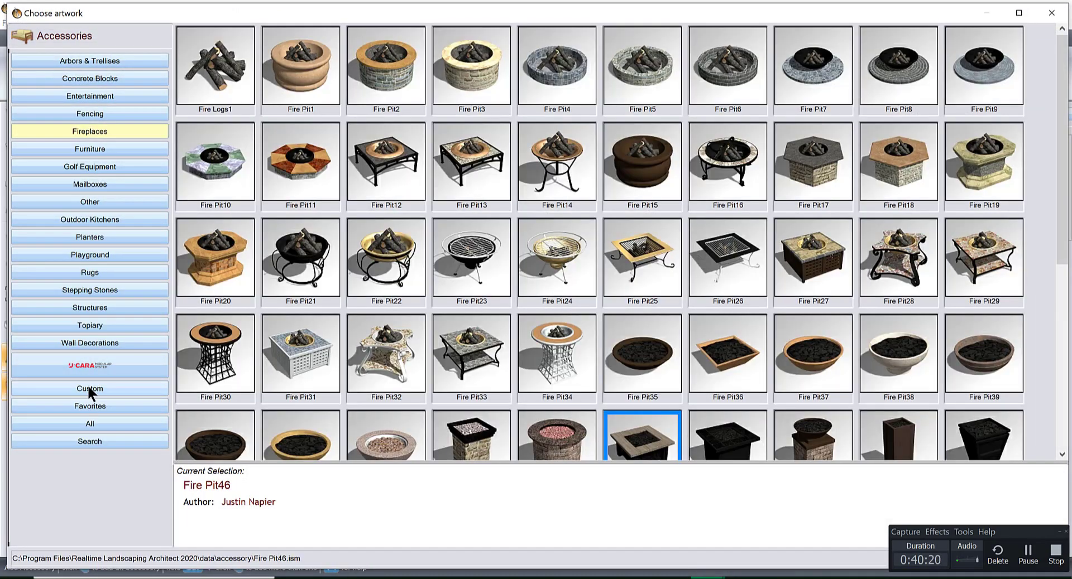
pyautogui.click(89, 388)
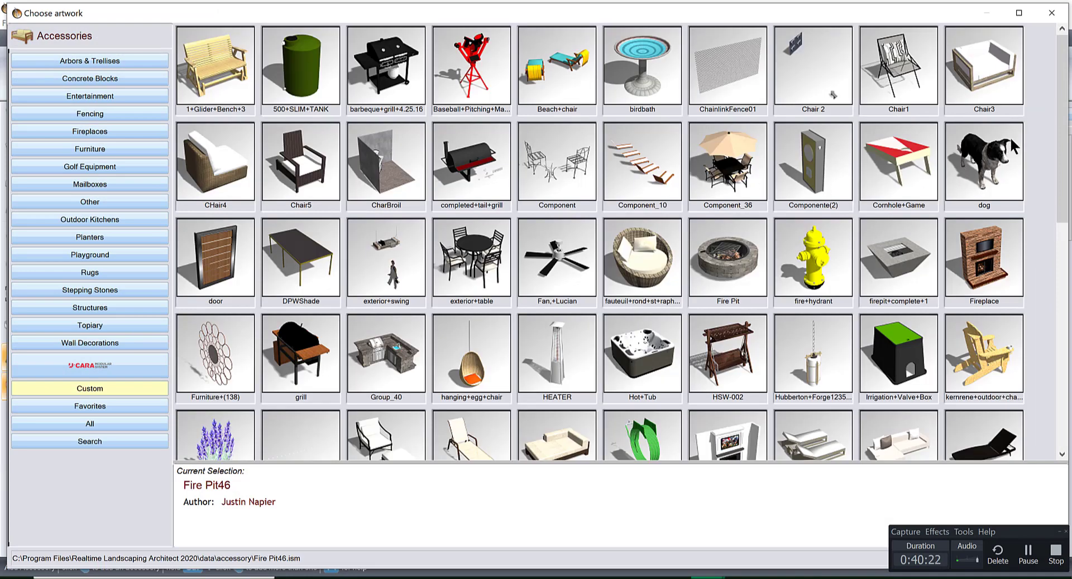
pyautogui.moveTo(1062, 97); pyautogui.dragTo(1065, 227)
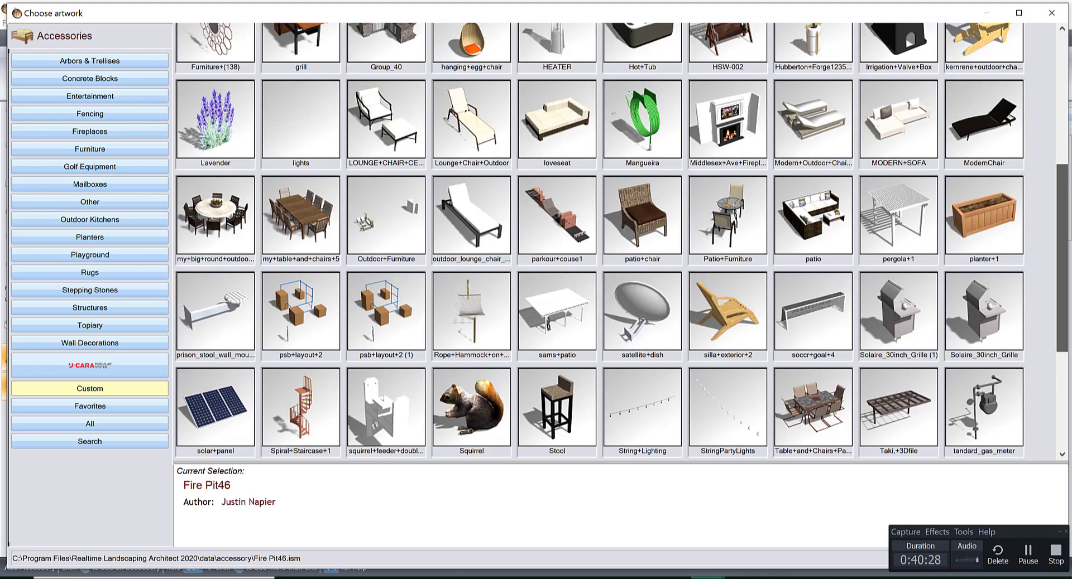
pyautogui.doubleClick(807, 212)
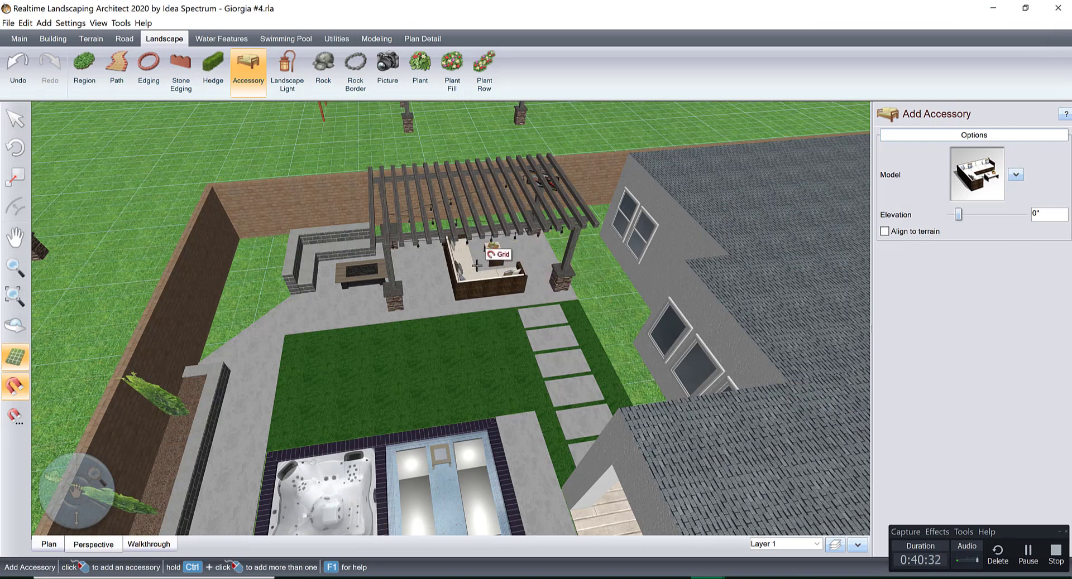
pyautogui.click(467, 233)
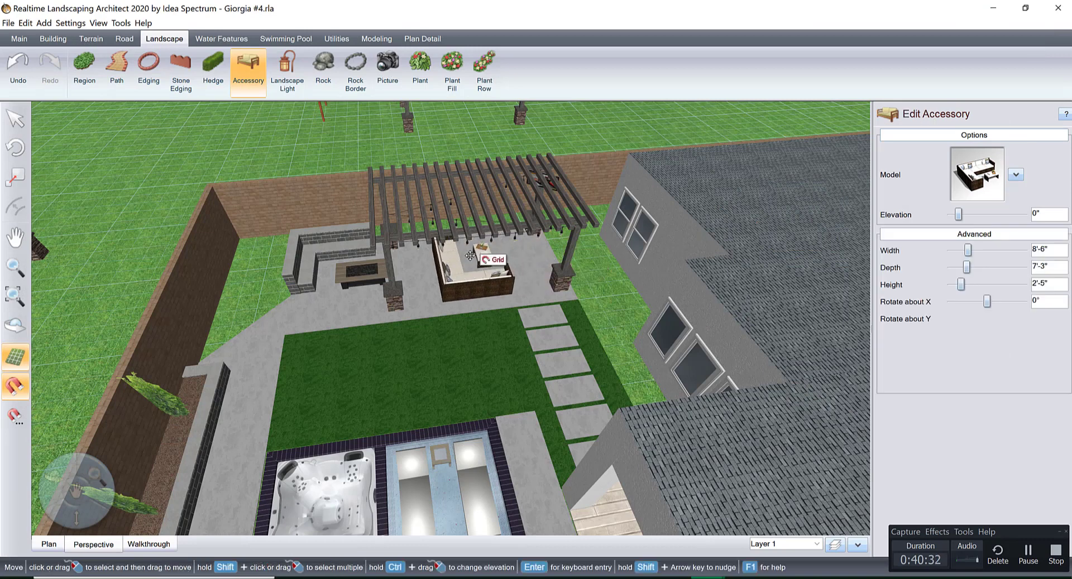
pyautogui.moveTo(470, 232); pyautogui.dragTo(570, 271)
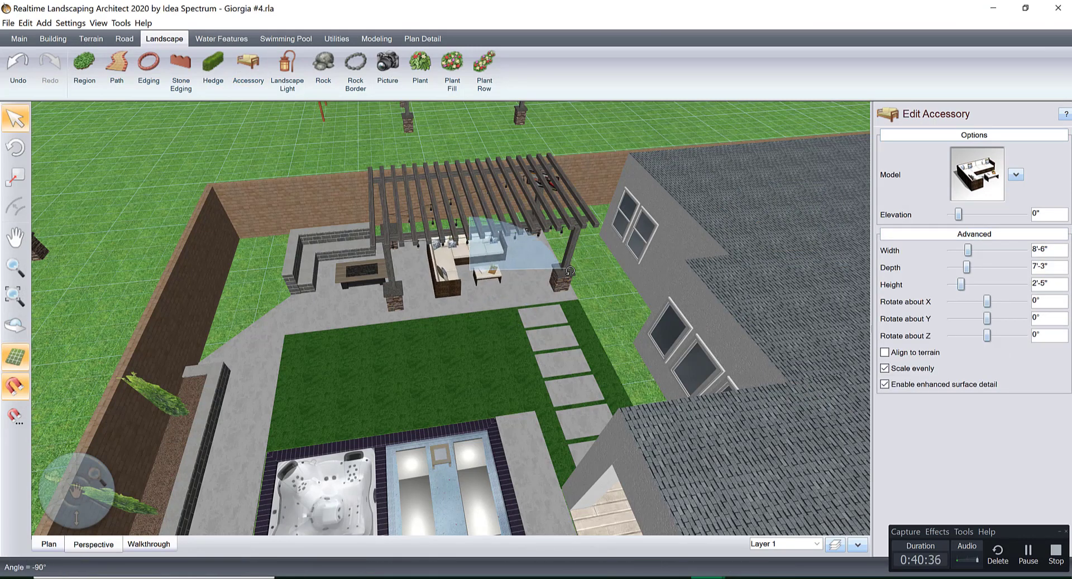
pyautogui.moveTo(548, 307); pyautogui.dragTo(473, 332)
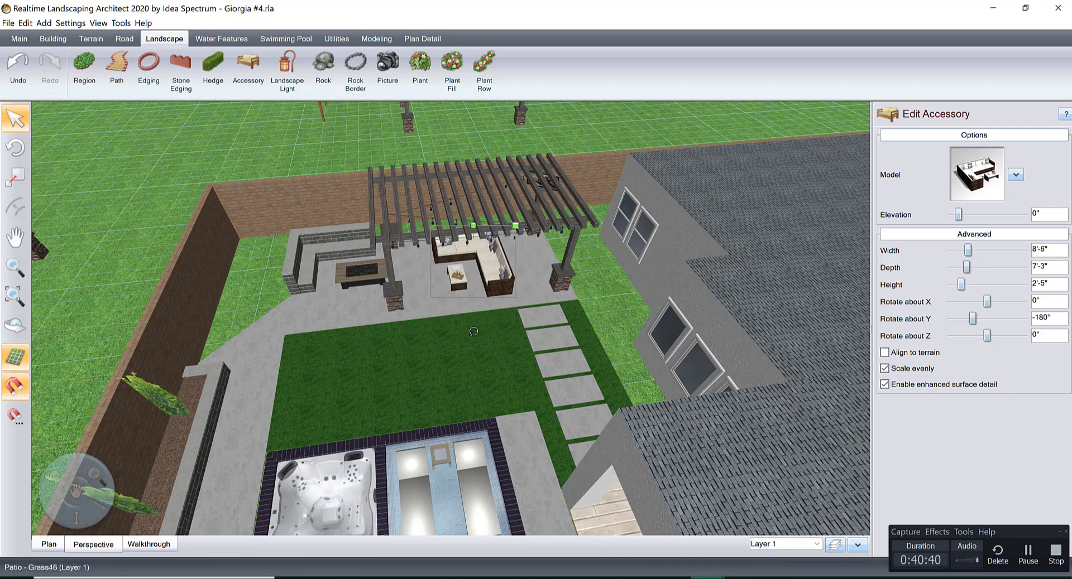
# Replace the sectional's model with the custom dining set my+table+and+chairs+5.
pyautogui.click(950, 163)
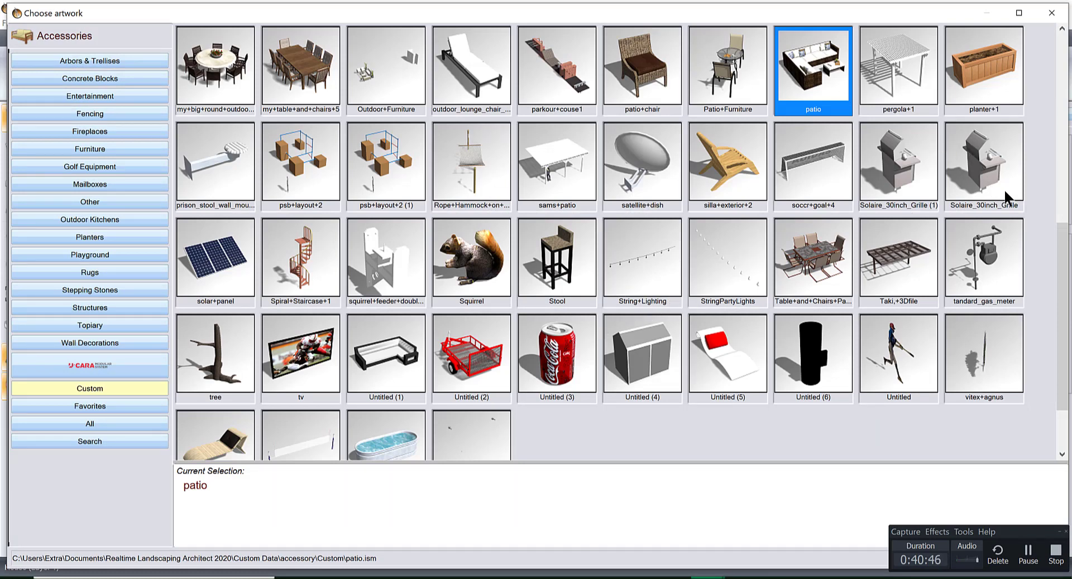
pyautogui.moveTo(1061, 261); pyautogui.dragTo(1066, 179)
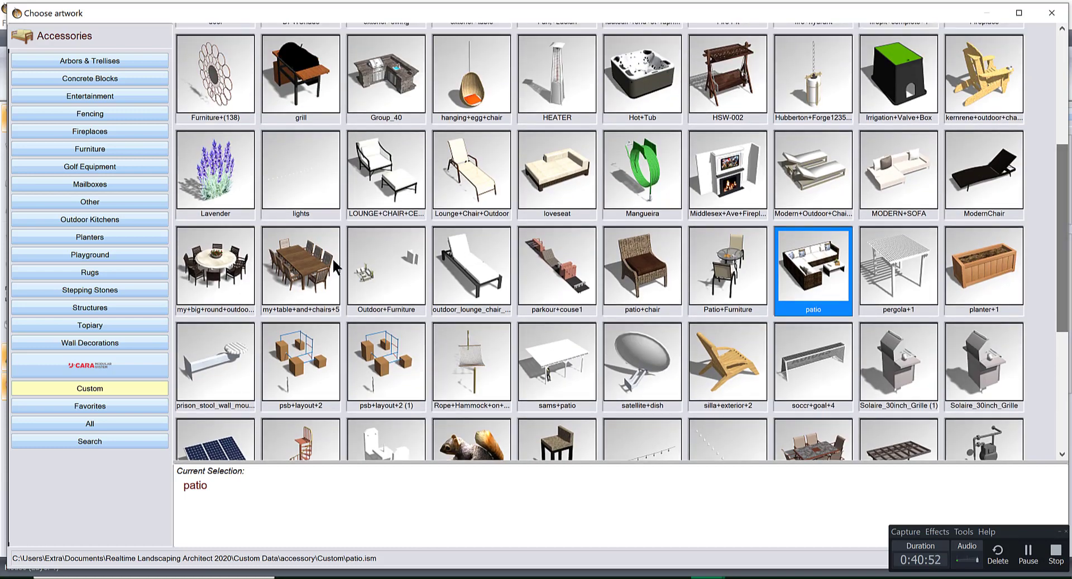
pyautogui.doubleClick(299, 260)
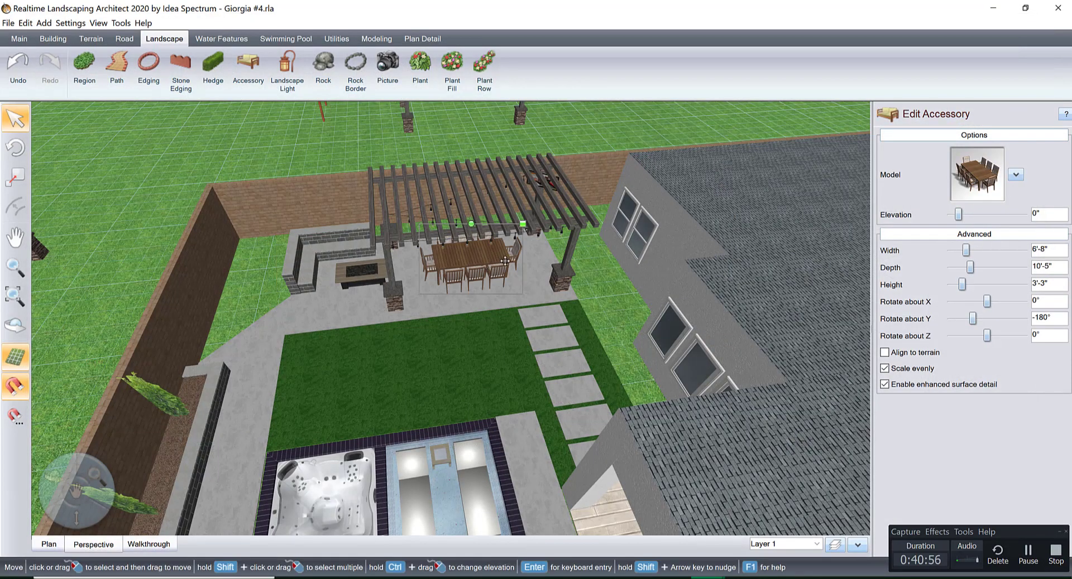
# Center the dining set between the pergola columns and scale it down to 6'-6" wide by 10'-1" deep.
pyautogui.scroll(4, 505, 261)
pyautogui.moveTo(504, 262); pyautogui.dragTo(527, 261, button='right')
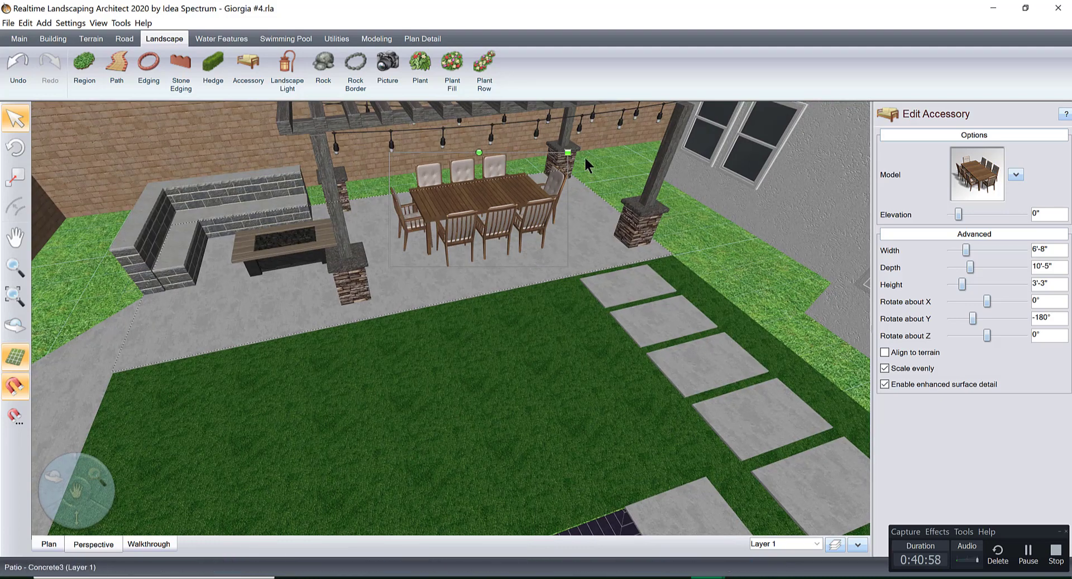
pyautogui.moveTo(567, 153); pyautogui.dragTo(562, 156)
pyautogui.moveTo(527, 214); pyautogui.dragTo(537, 213)
pyautogui.moveTo(537, 213); pyautogui.dragTo(476, 229, button='right')
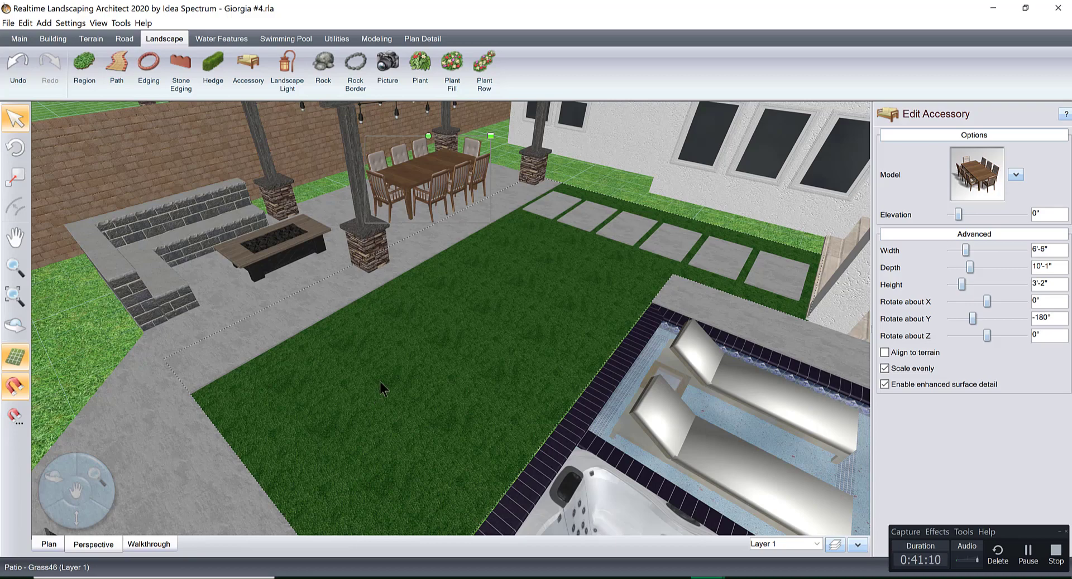
# Examine the furnished pergola patio, lawn, pool and covered patio in 3D from several sides and from above.
pyautogui.moveTo(379, 382); pyautogui.dragTo(694, 384, button='right')
pyautogui.scroll(-5, 681, 378)
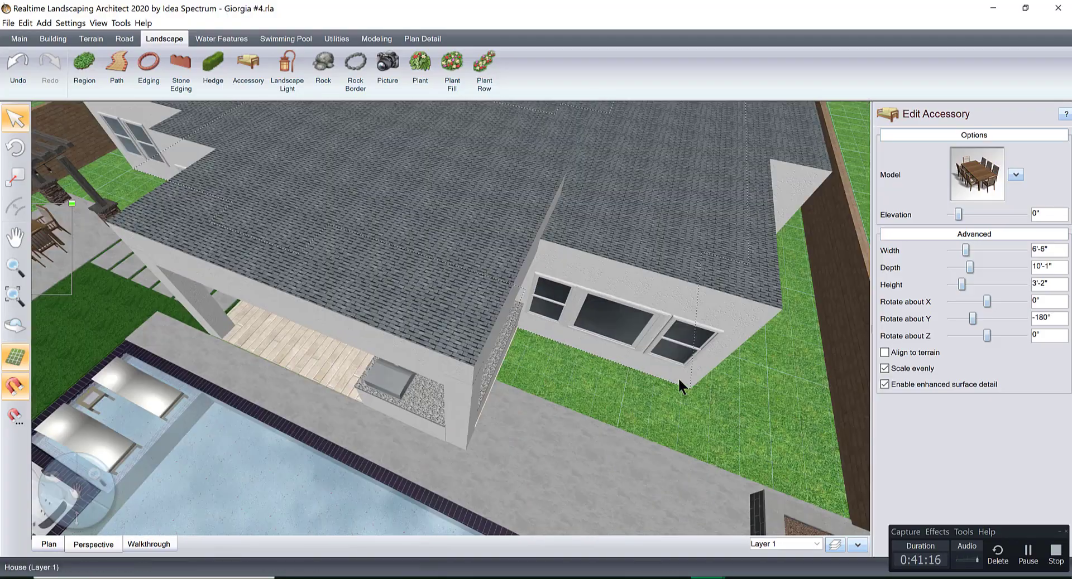
pyautogui.moveTo(462, 410); pyautogui.dragTo(568, 264, button='right')
pyautogui.scroll(8, 569, 267)
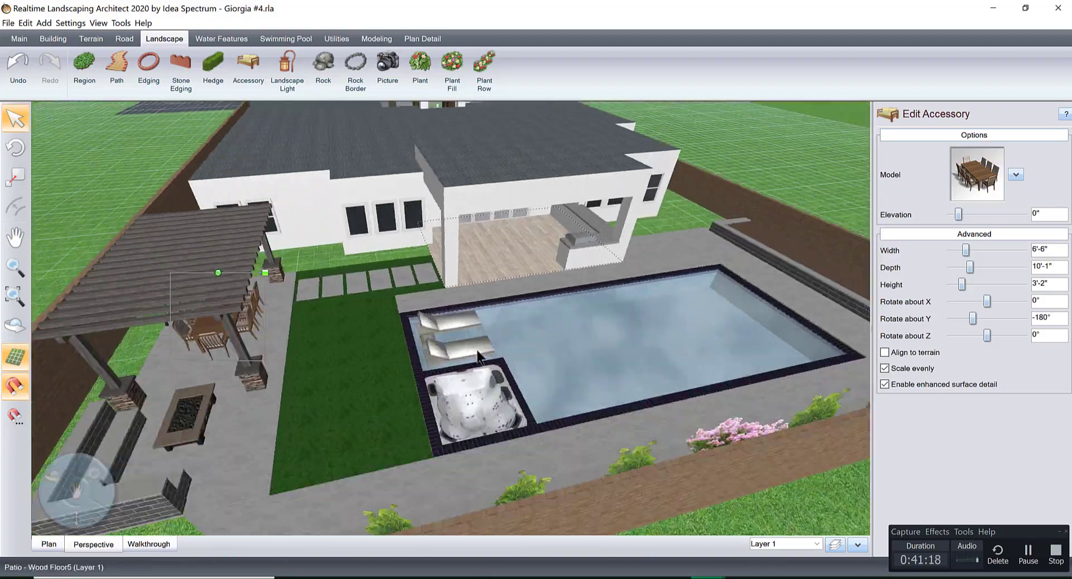
pyautogui.scroll(-5, 605, 322)
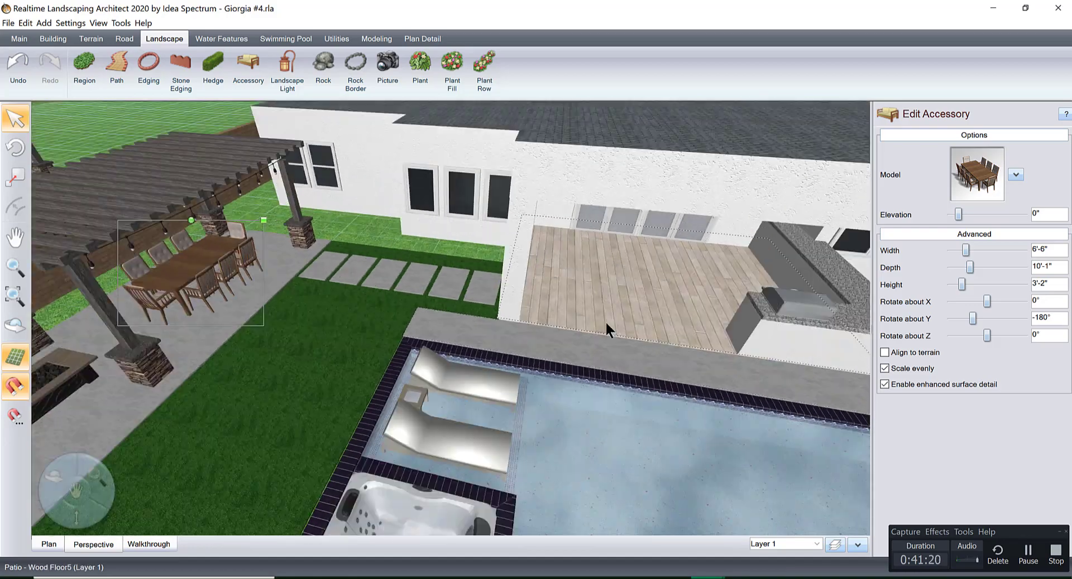
pyautogui.moveTo(605, 322); pyautogui.dragTo(500, 337, button='right')
pyautogui.moveTo(573, 363); pyautogui.dragTo(567, 377, button='right')
pyautogui.moveTo(558, 240); pyautogui.dragTo(614, 321, button='middle')
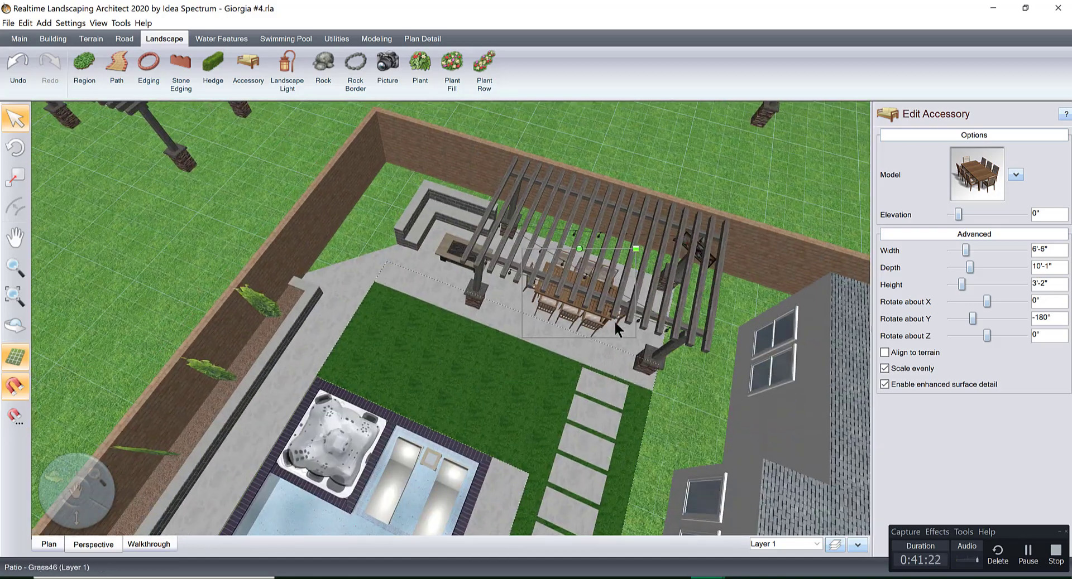
pyautogui.moveTo(614, 320); pyautogui.dragTo(561, 240, button='right')
pyautogui.moveTo(561, 238); pyautogui.dragTo(560, 392, button='middle')
pyautogui.moveTo(559, 392); pyautogui.dragTo(530, 303, button='right')
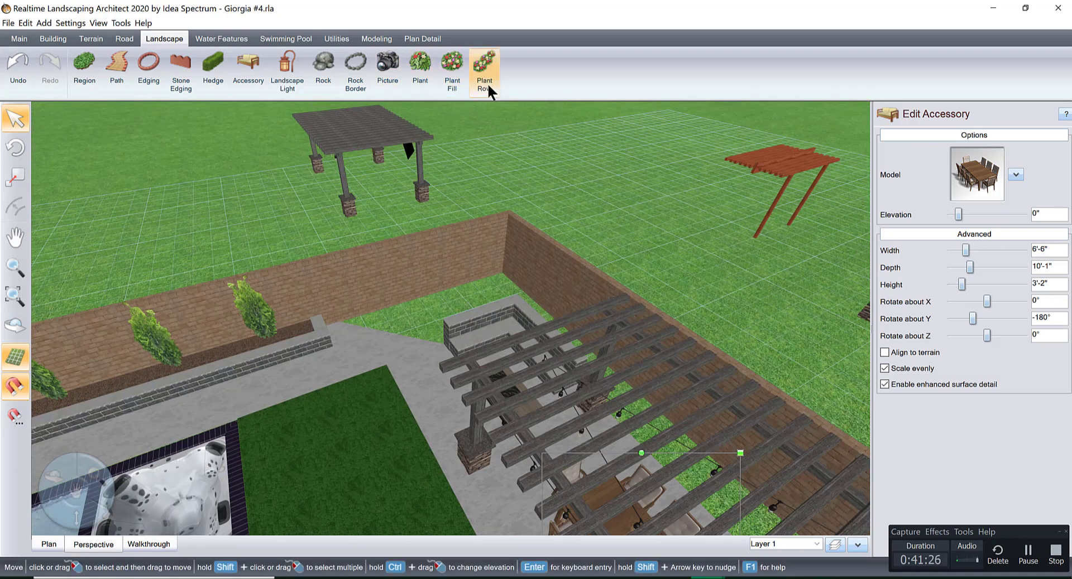
# Add a tree in the grass corner behind the fire pit seating and change it to the favorite White Ash3.
pyautogui.click(429, 65)
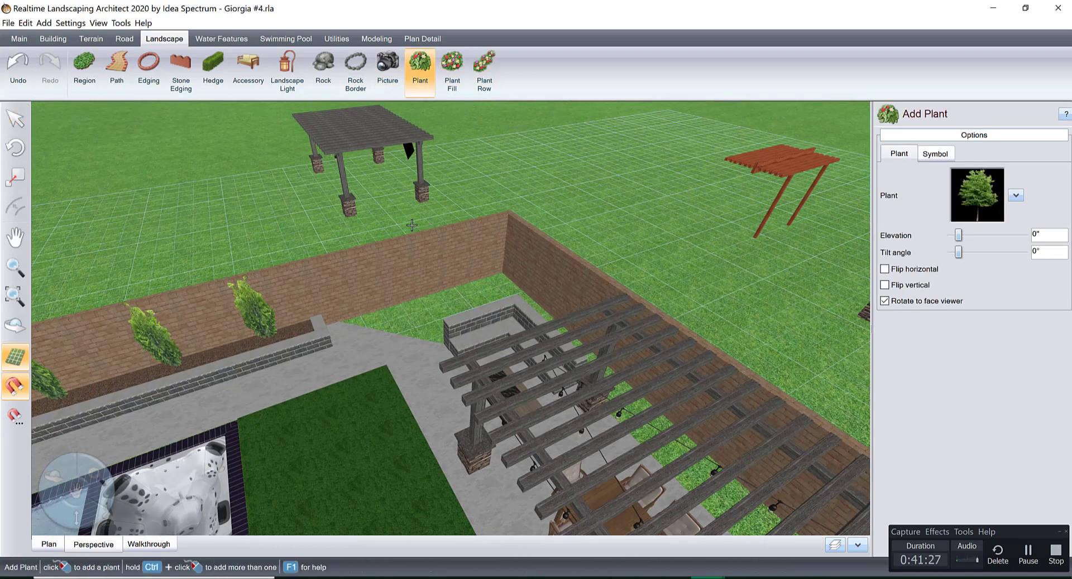
pyautogui.click(455, 305)
pyautogui.click(984, 216)
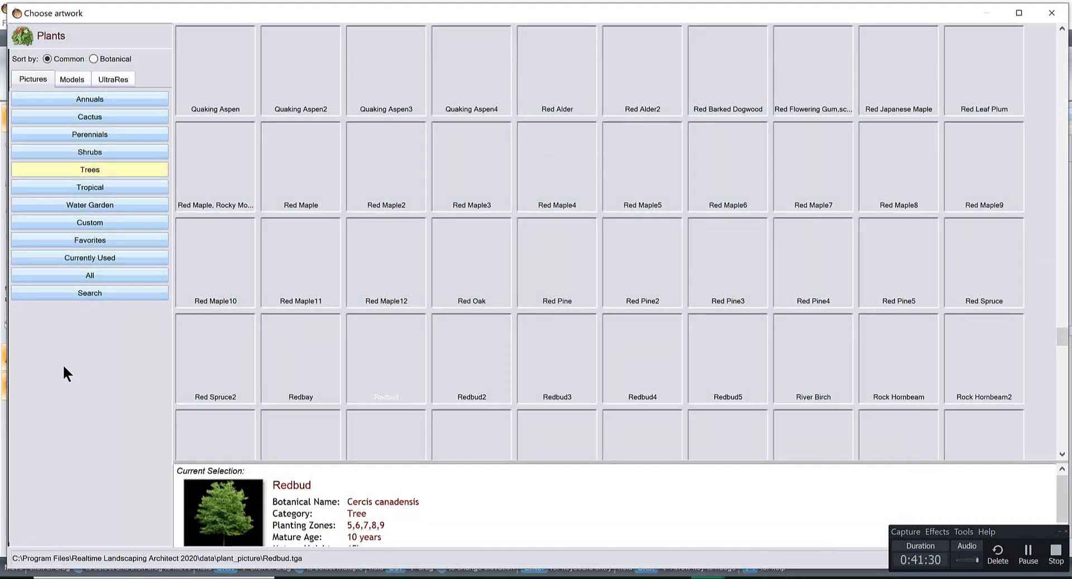
pyautogui.click(86, 235)
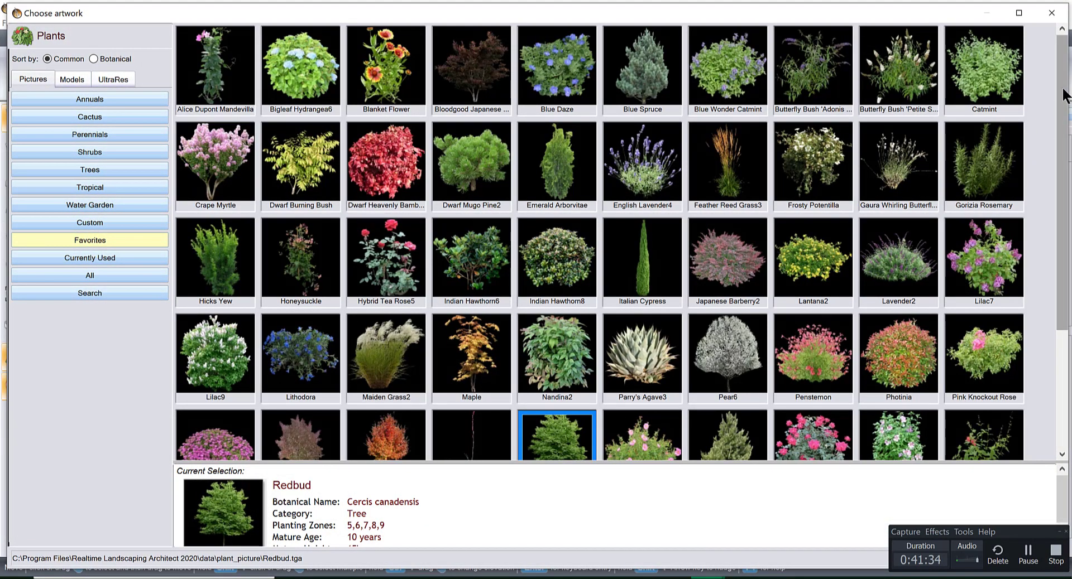
pyautogui.scroll(-3, 1061, 273)
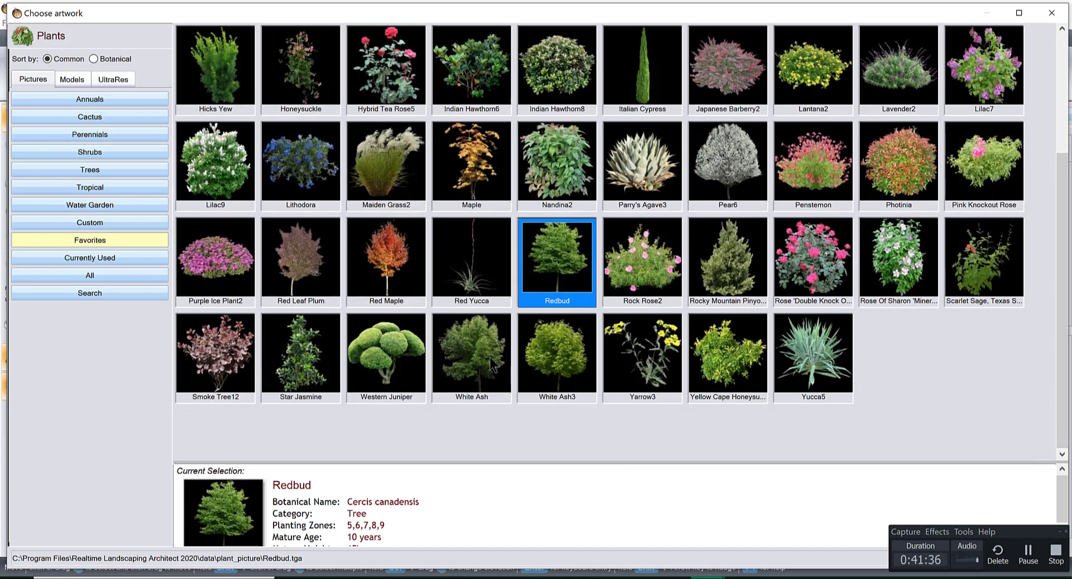
pyautogui.click(554, 348)
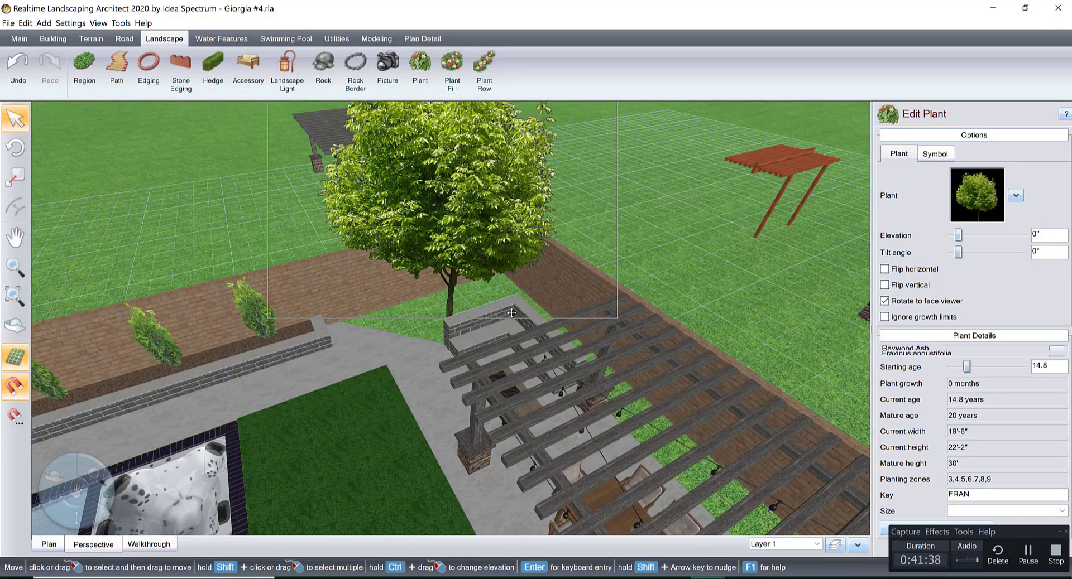
# Nudge the ash tree toward the seat wall and enlarge it to 22' wide and 25' high.
pyautogui.moveTo(520, 308)
pyautogui.mouseDown(button='right')
pyautogui.moveTo(581, 294)
pyautogui.moveTo(520, 319)
pyautogui.moveTo(528, 313)
pyautogui.mouseUp(button='right')
pyautogui.scroll(-2, 528, 313)
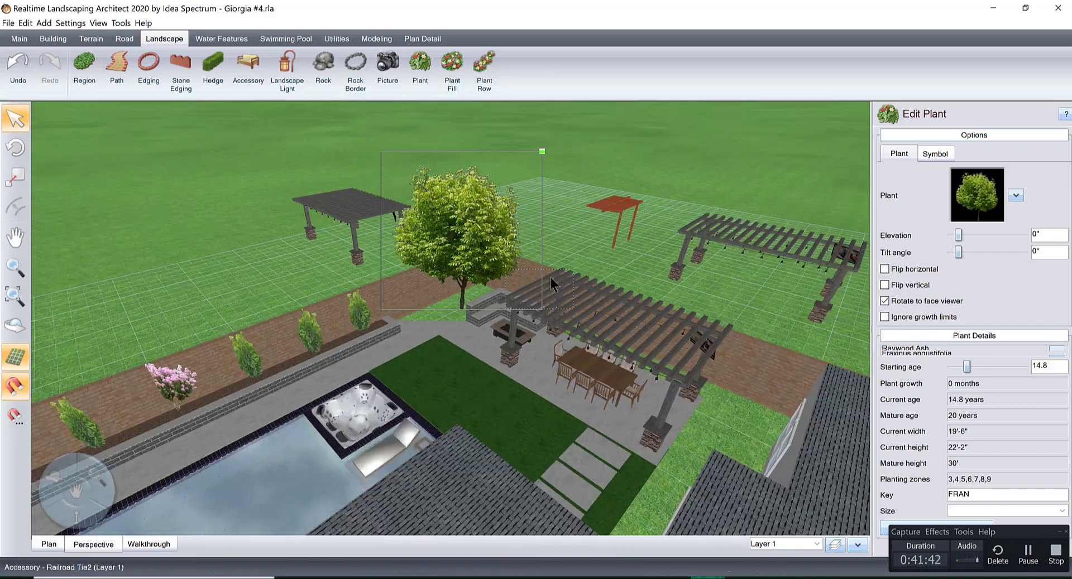
pyautogui.moveTo(541, 150); pyautogui.dragTo(555, 139)
pyautogui.moveTo(543, 229); pyautogui.dragTo(626, 306, button='right')
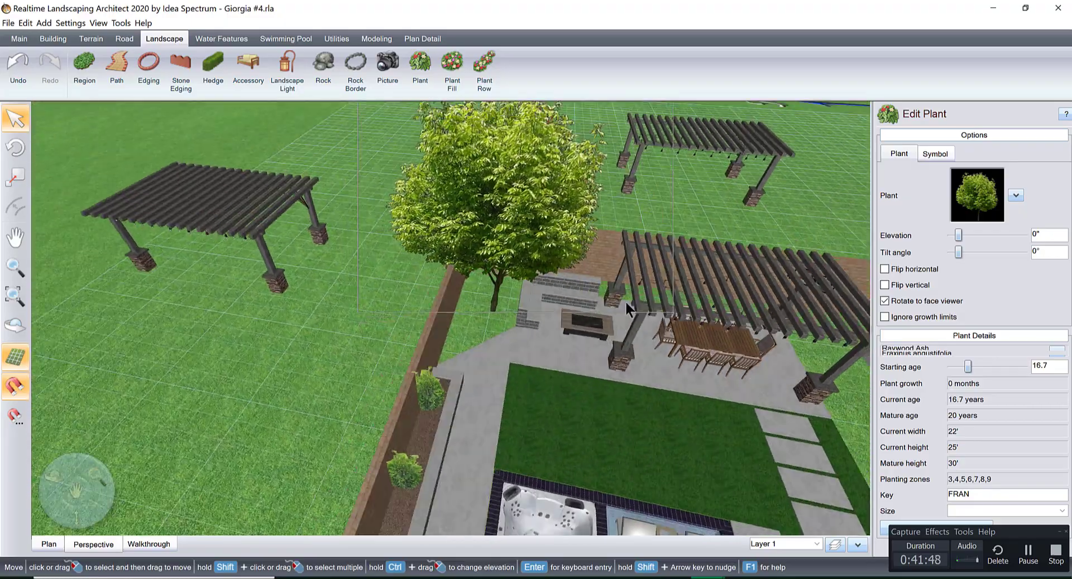
# Shift the ash tree within the fenced grass corner behind the seat wall, checking its position from several sides.
pyautogui.scroll(-2, 626, 305)
pyautogui.moveTo(625, 306); pyautogui.dragTo(430, 271, button='middle')
pyautogui.moveTo(430, 271); pyautogui.dragTo(526, 326, button='right')
pyautogui.moveTo(557, 307); pyautogui.dragTo(504, 315)
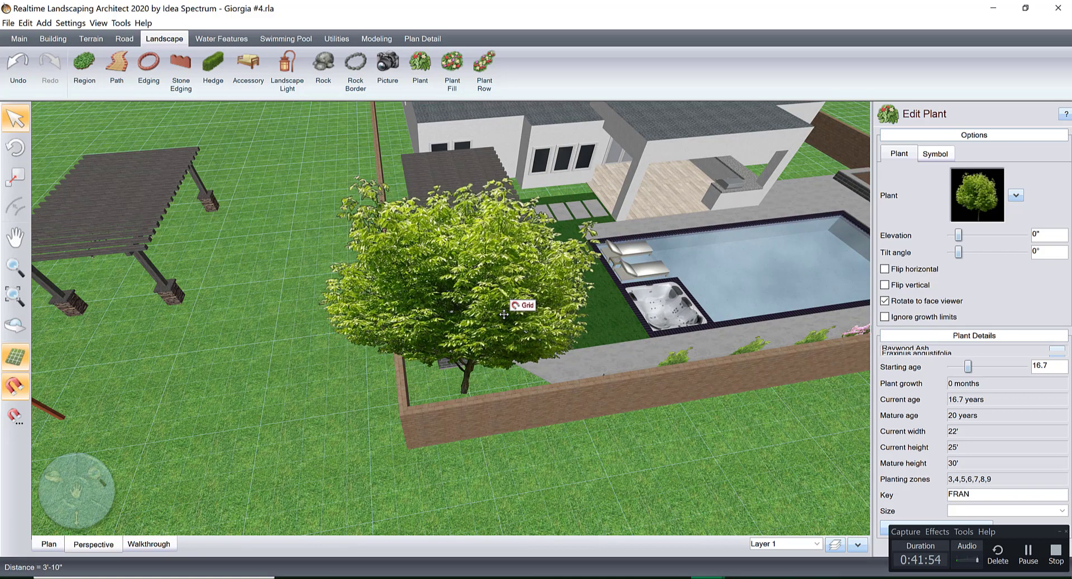
pyautogui.moveTo(612, 310); pyautogui.dragTo(470, 324, button='middle')
pyautogui.moveTo(573, 310); pyautogui.dragTo(511, 347, button='right')
# Examine the corner tree, the fire pit seating and the long raised planter beside the pool in 3D.
pyautogui.scroll(5, 500, 280)
pyautogui.scroll(3, 519, 243)
pyautogui.moveTo(519, 243)
pyautogui.mouseDown(button='right')
pyautogui.moveTo(614, 272)
pyautogui.moveTo(495, 296)
pyautogui.moveTo(488, 253)
pyautogui.moveTo(504, 256)
pyautogui.mouseUp(button='right')
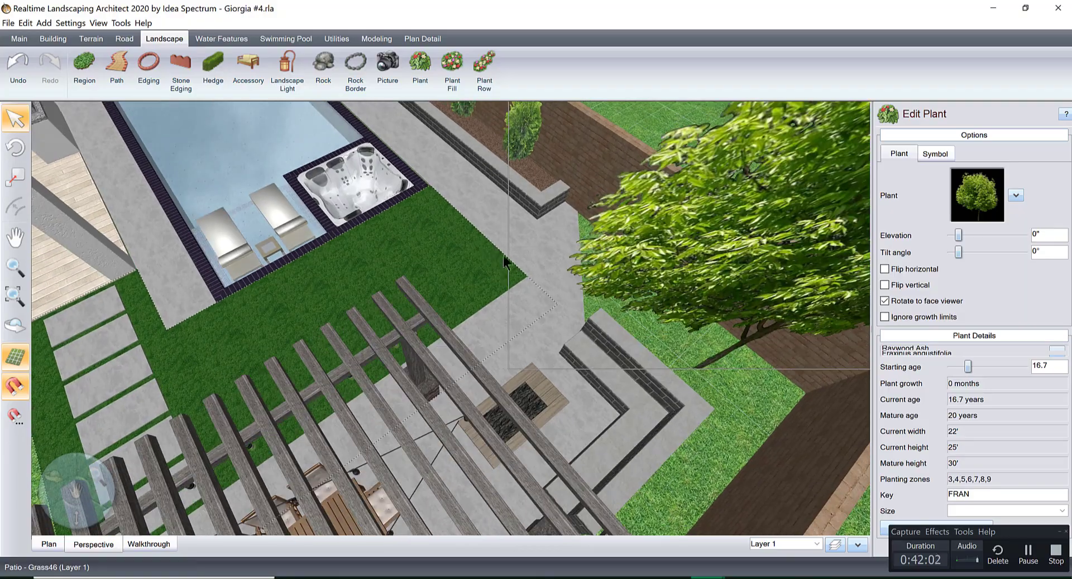
pyautogui.scroll(-4, 589, 358)
pyautogui.moveTo(467, 235); pyautogui.dragTo(495, 341, button='middle')
pyautogui.moveTo(495, 340); pyautogui.dragTo(556, 353, button='right')
pyautogui.scroll(3, 574, 369)
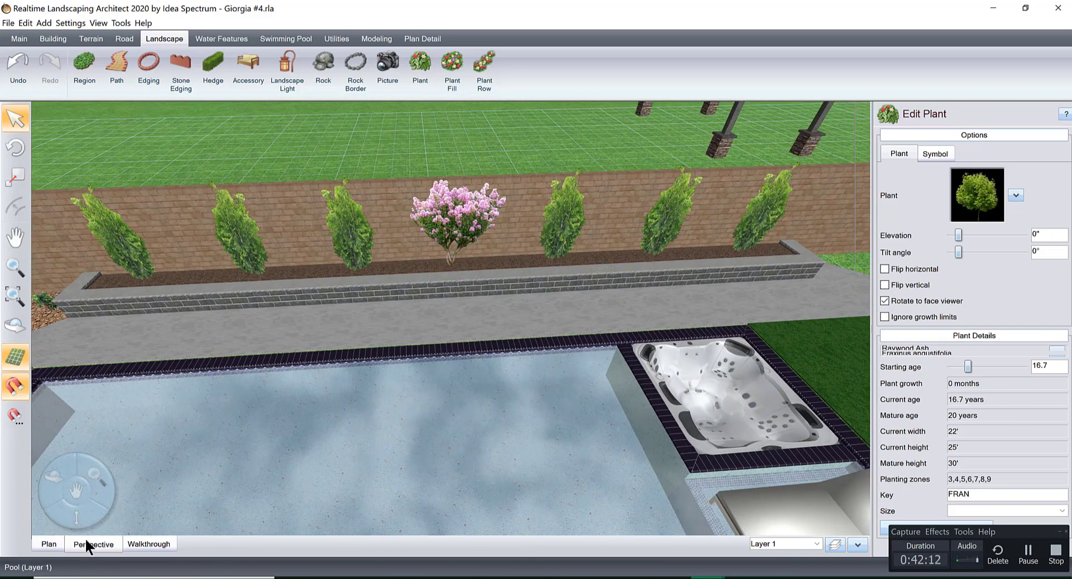
# In plan view, insert points in the long planter's front retaining wall on both sides of the central flowering tree.
pyautogui.click(49, 540)
pyautogui.scroll(-5, 624, 388)
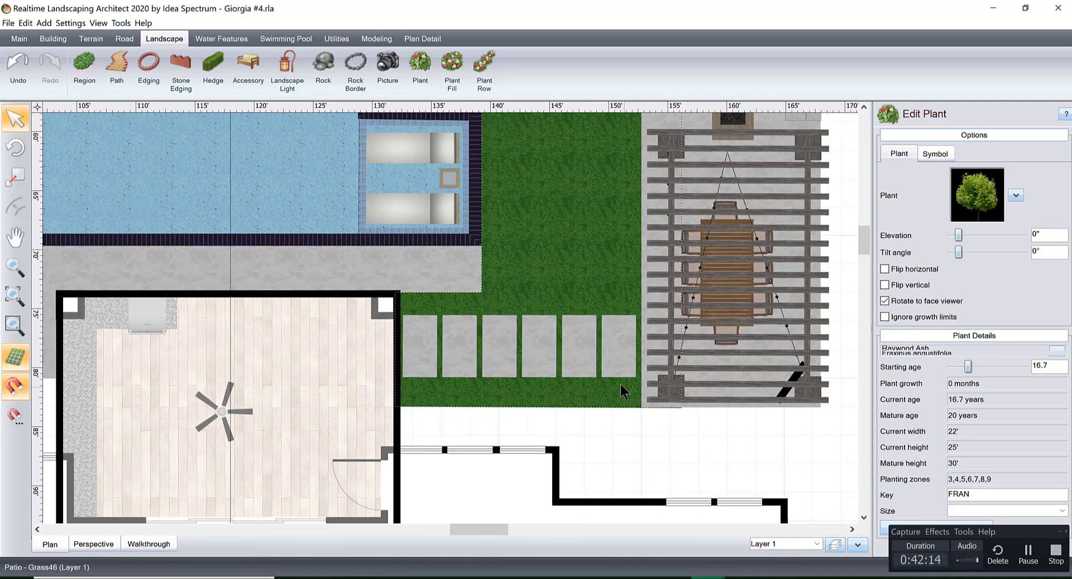
pyautogui.moveTo(621, 384); pyautogui.dragTo(759, 520, button='right')
pyautogui.moveTo(498, 261)
pyautogui.mouseDown(button='right')
pyautogui.moveTo(574, 352)
pyautogui.moveTo(677, 428)
pyautogui.mouseUp(button='right')
pyautogui.scroll(2, 619, 354)
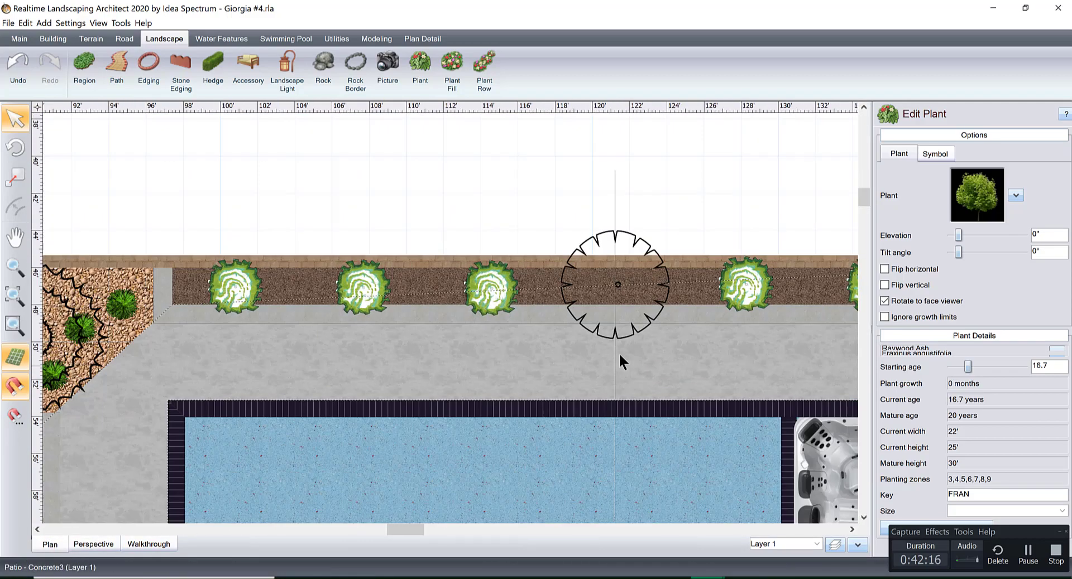
pyautogui.click(664, 317)
pyautogui.scroll(-5, 1059, 228)
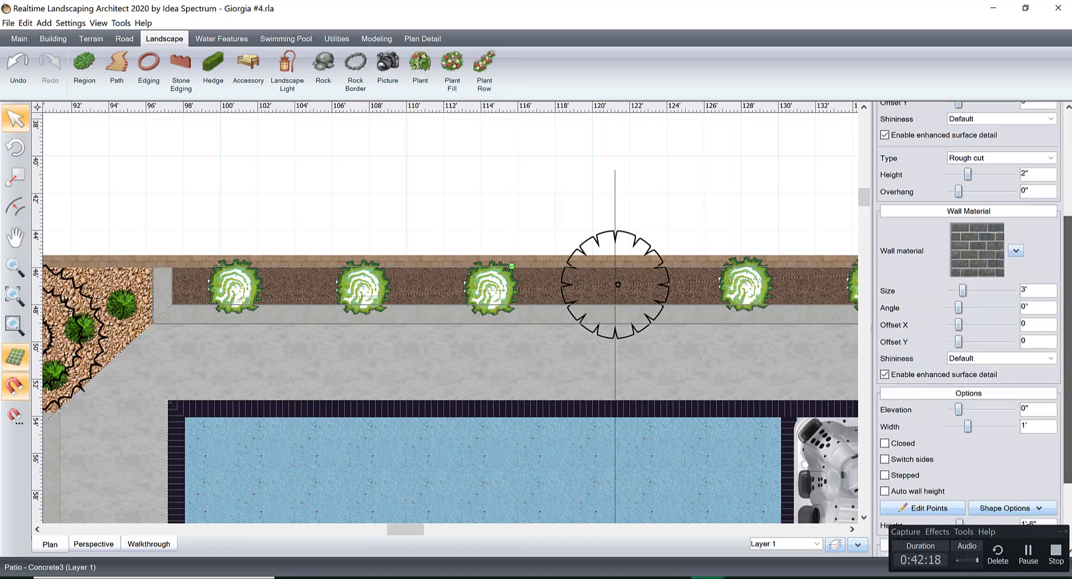
pyautogui.click(924, 447)
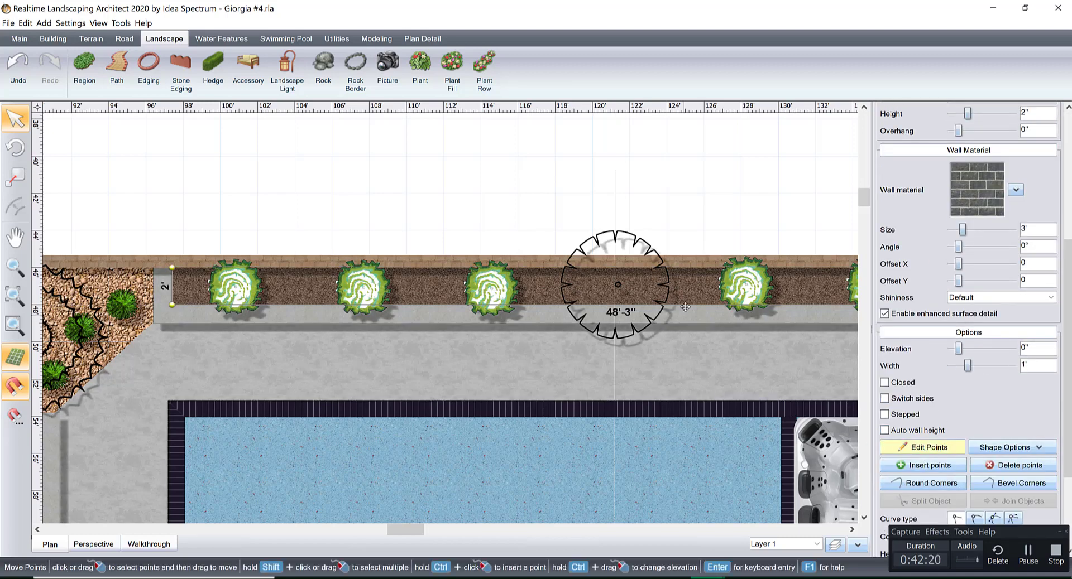
pyautogui.click(723, 306)
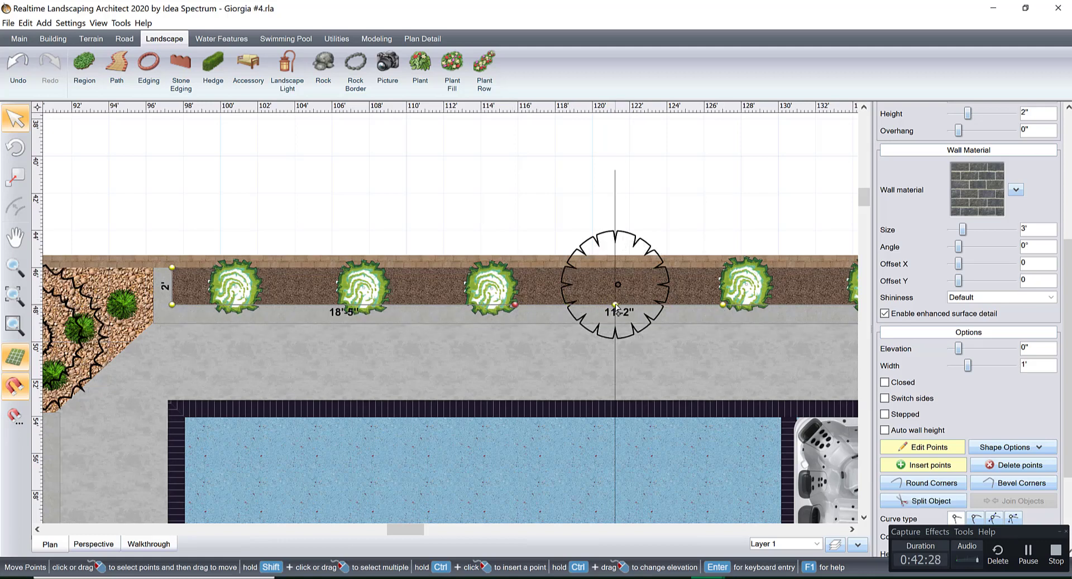
# Try to angle the planter's front wall outward around the flowering tree, pulling out a middle point and adding a second corner point.
pyautogui.moveTo(616, 304); pyautogui.dragTo(615, 339)
pyautogui.scroll(3, 615, 342)
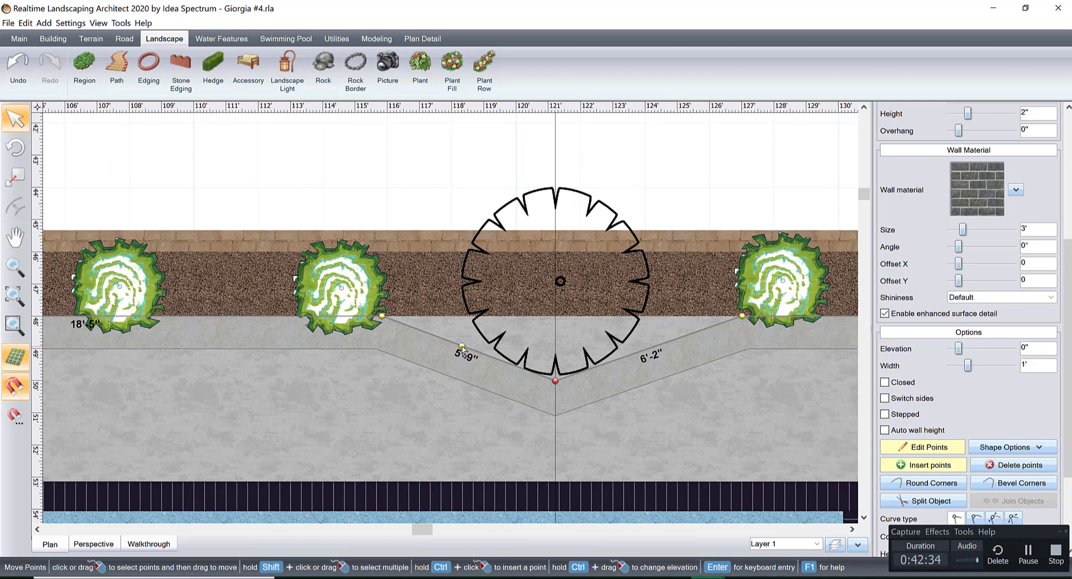
pyautogui.moveTo(459, 345); pyautogui.dragTo(394, 368)
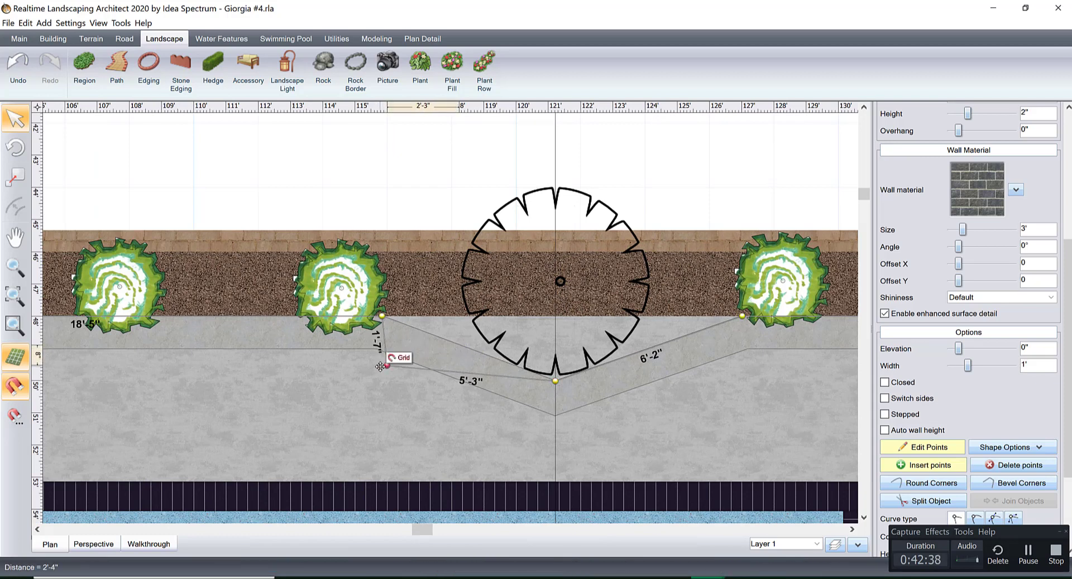
pyautogui.moveTo(388, 363); pyautogui.dragTo(402, 357)
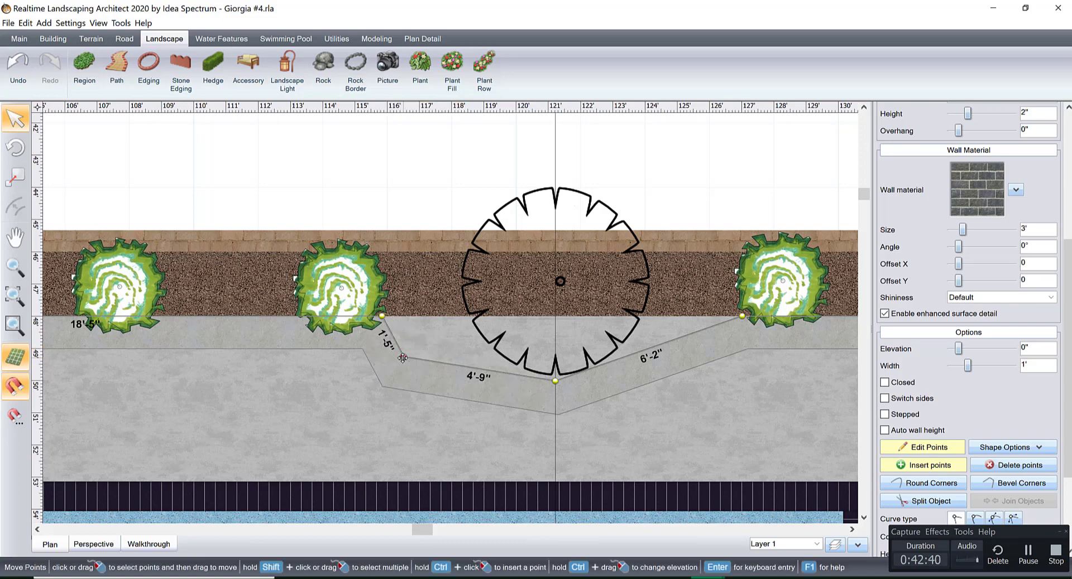
pyautogui.scroll(3, 402, 357)
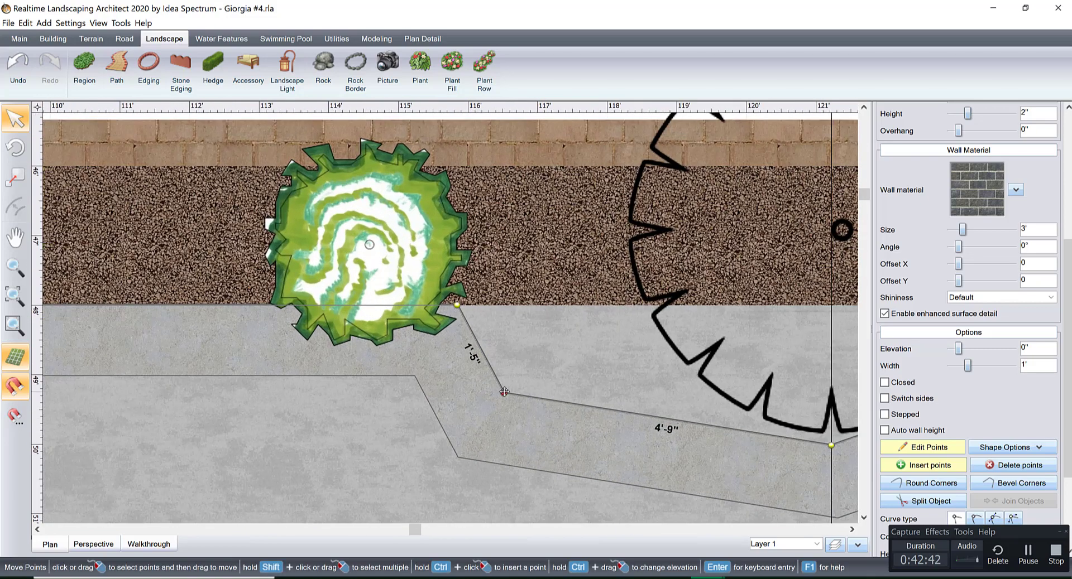
# Pull the added corner back in and delete the extra points, straightening the wall segment between the two shrubs.
pyautogui.moveTo(503, 391); pyautogui.dragTo(457, 305)
pyautogui.moveTo(697, 357); pyautogui.dragTo(432, 349, button='middle')
pyautogui.moveTo(592, 336); pyautogui.dragTo(679, 304)
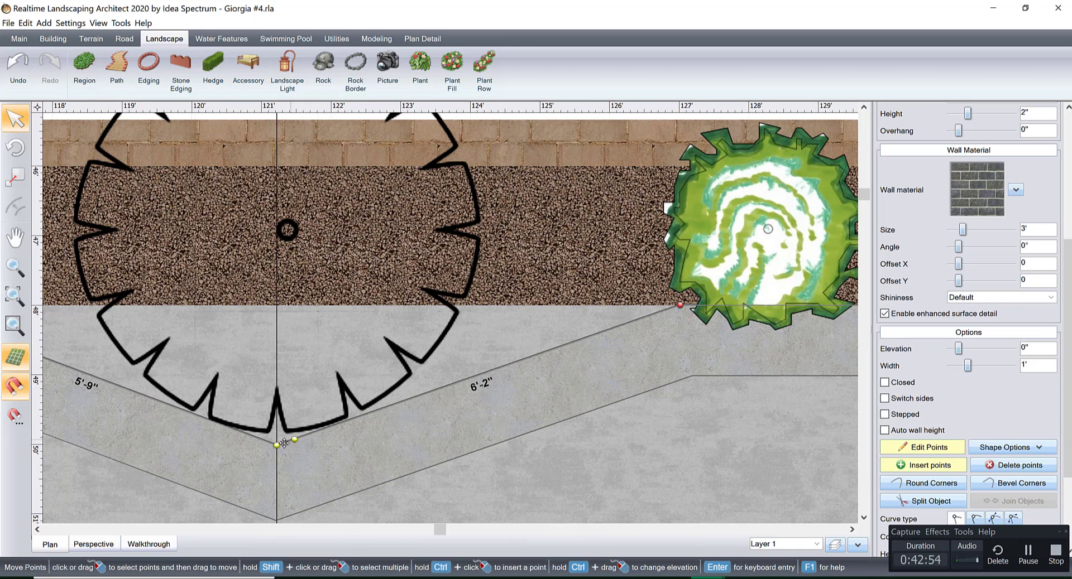
pyautogui.click(1012, 469)
pyautogui.moveTo(486, 342); pyautogui.dragTo(696, 340, button='middle')
pyautogui.scroll(-1, 698, 339)
pyautogui.moveTo(614, 355); pyautogui.dragTo(517, 345, button='middle')
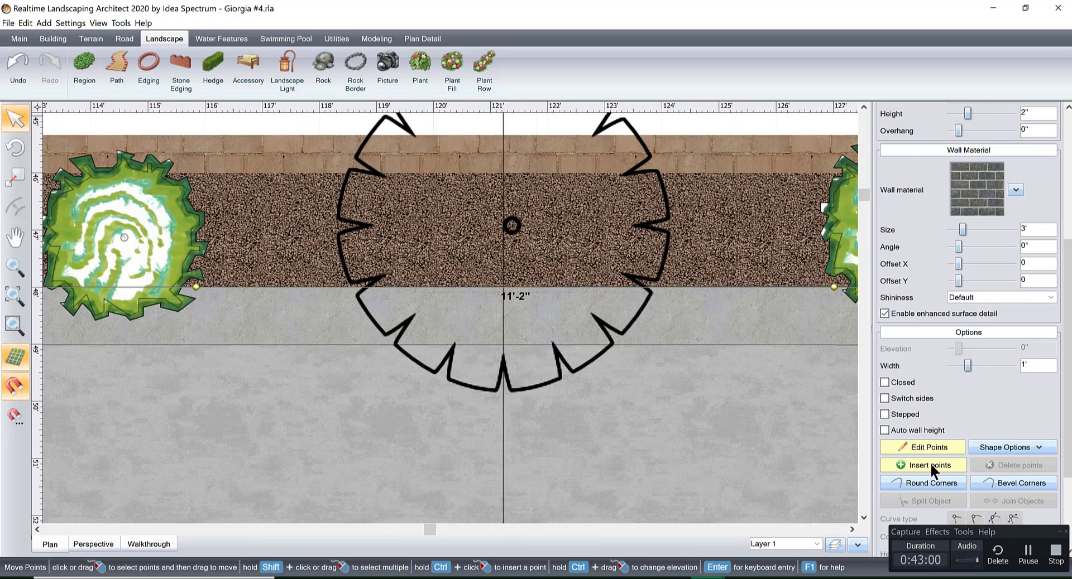
# Push the straight wall segment in front of the flowering tree out about 1'-10" toward the pool as a rectangular bump-out.
pyautogui.click(511, 286)
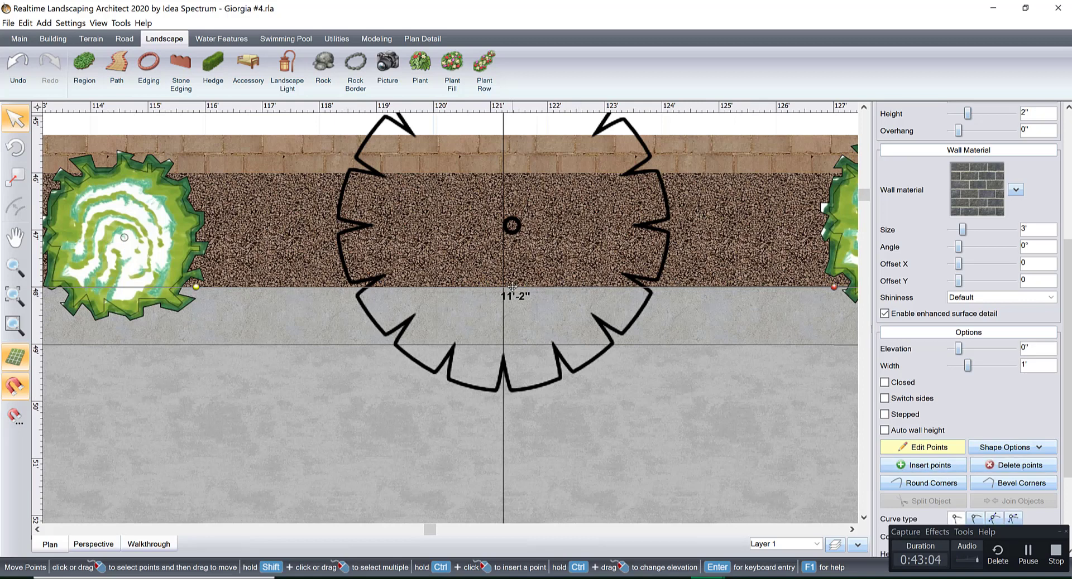
pyautogui.moveTo(511, 287); pyautogui.dragTo(511, 392)
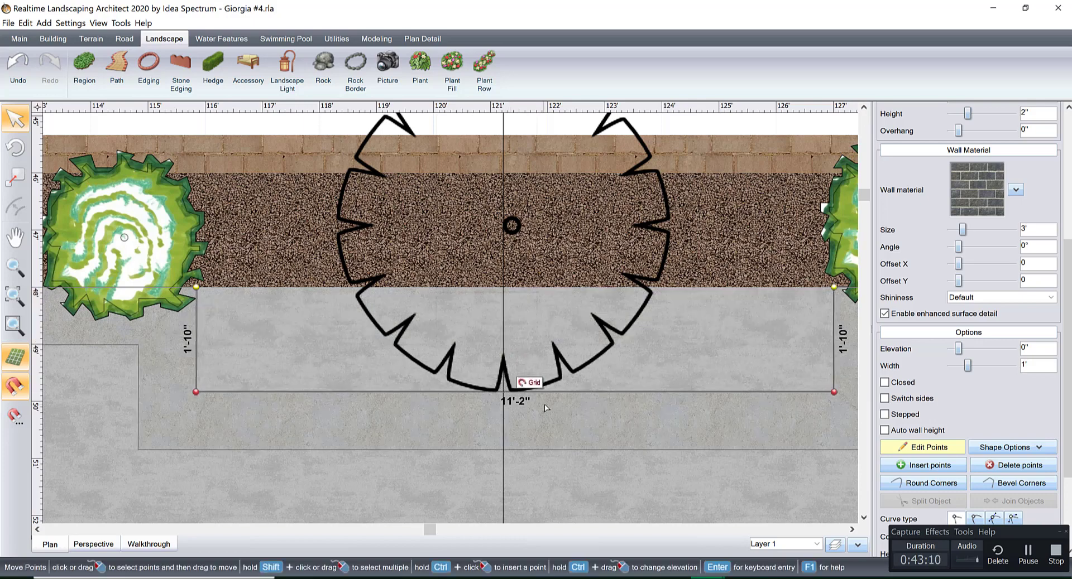
pyautogui.scroll(-3, 546, 408)
# Measure the gap between the wall bump-out and the pool coping with a linear dimension, and delete that dimension.
pyautogui.rightClick(602, 343)
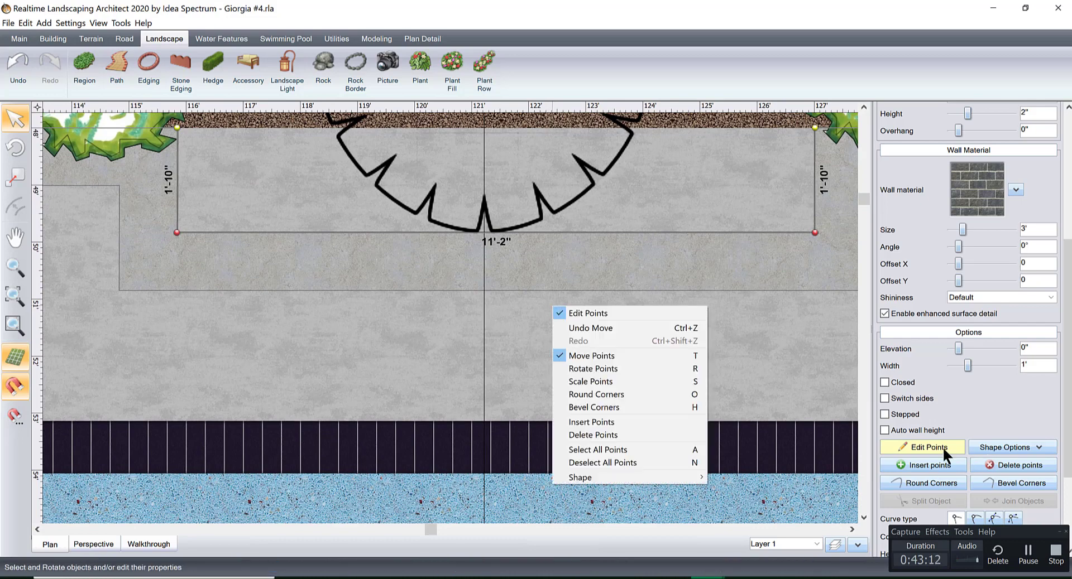
pyautogui.click(416, 39)
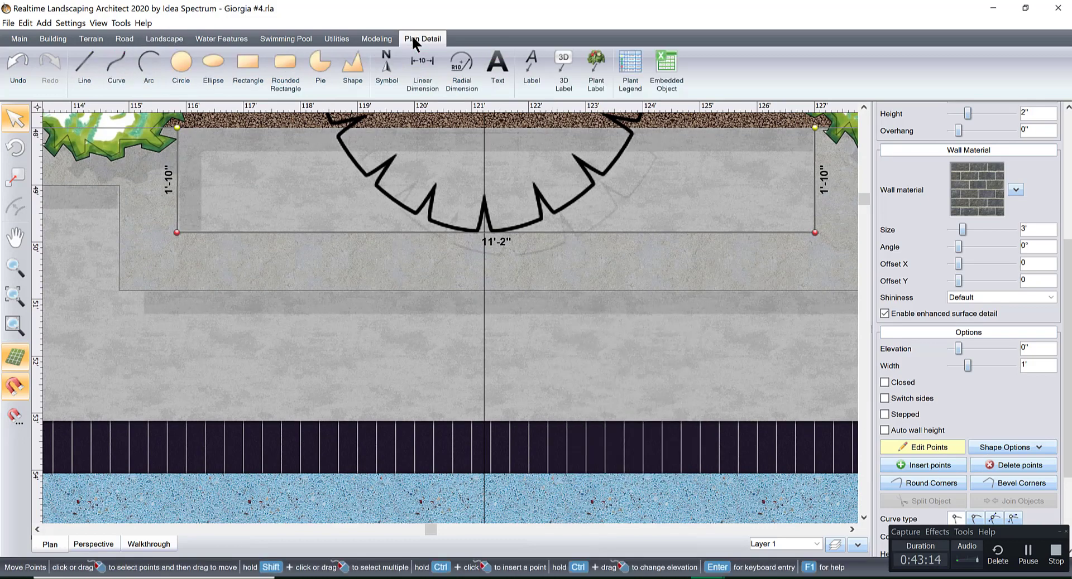
pyautogui.click(422, 67)
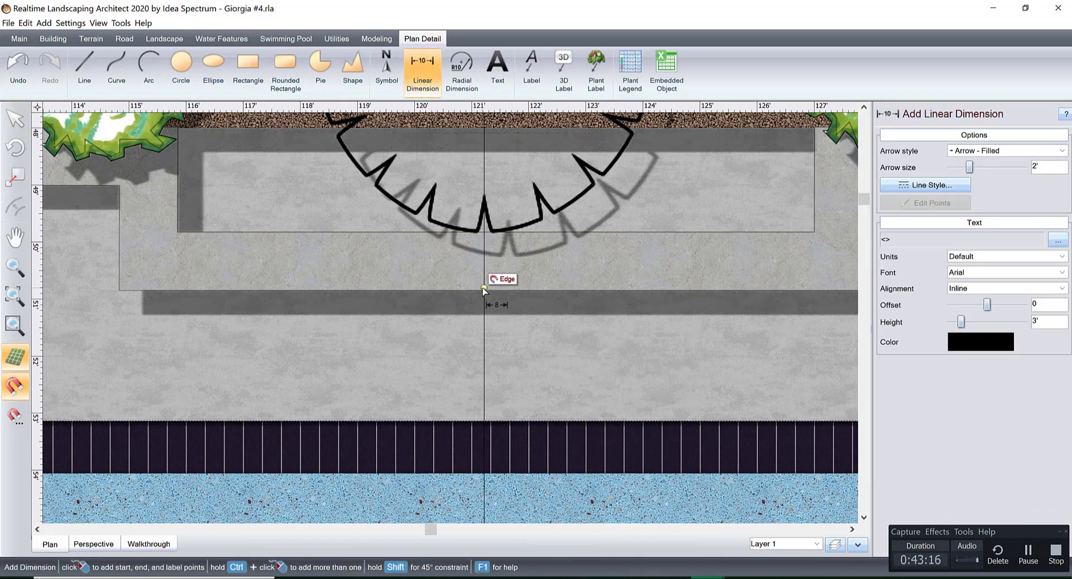
pyautogui.click(484, 289)
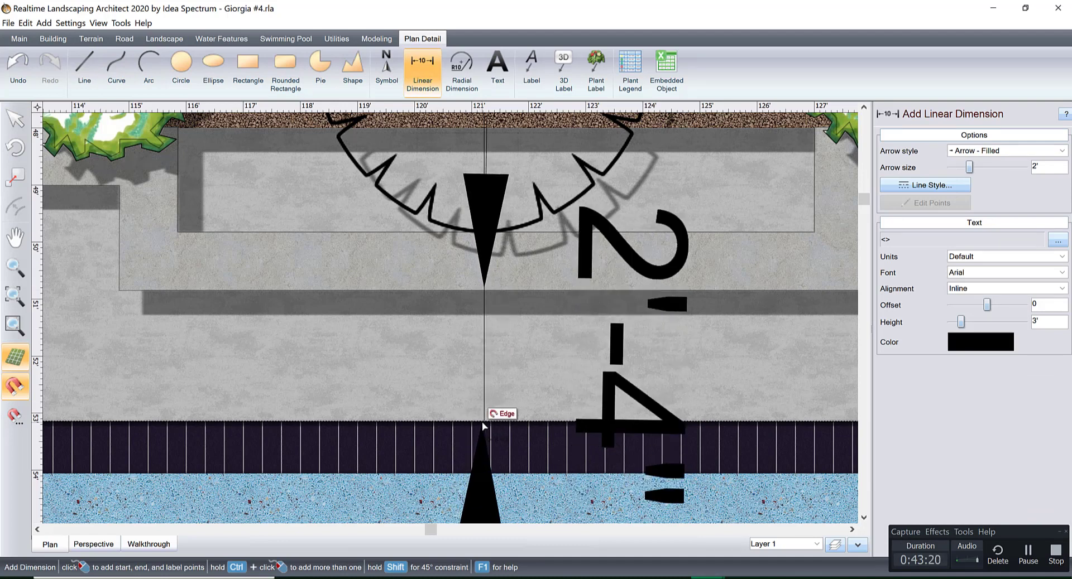
pyautogui.click(481, 421)
pyautogui.click(501, 426)
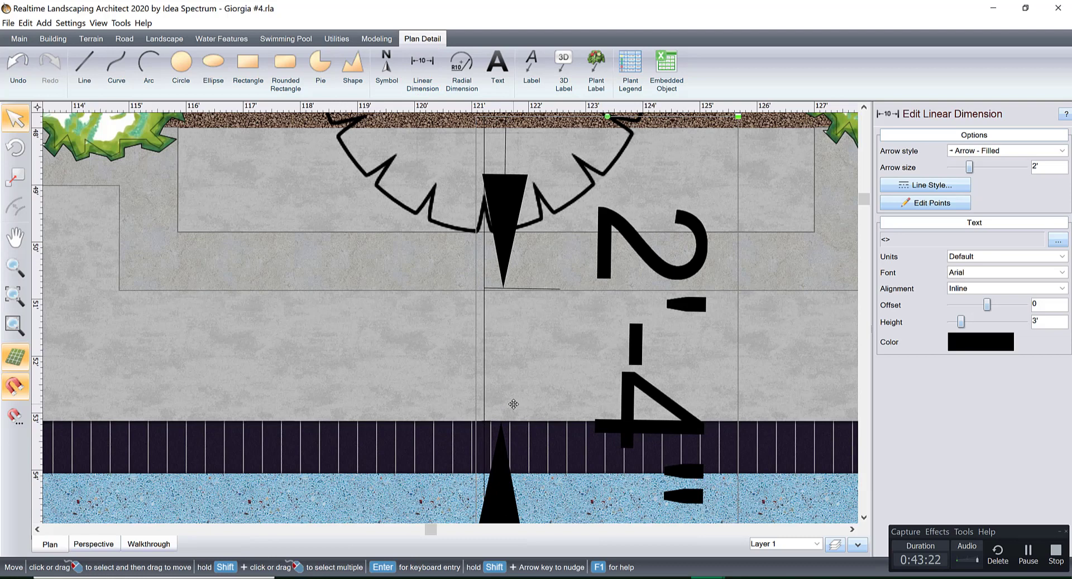
pyautogui.press('Delete')
# Place a 3' linear dimension from the pool coping toward the planter wall as a clearance guide.
pyautogui.click(422, 68)
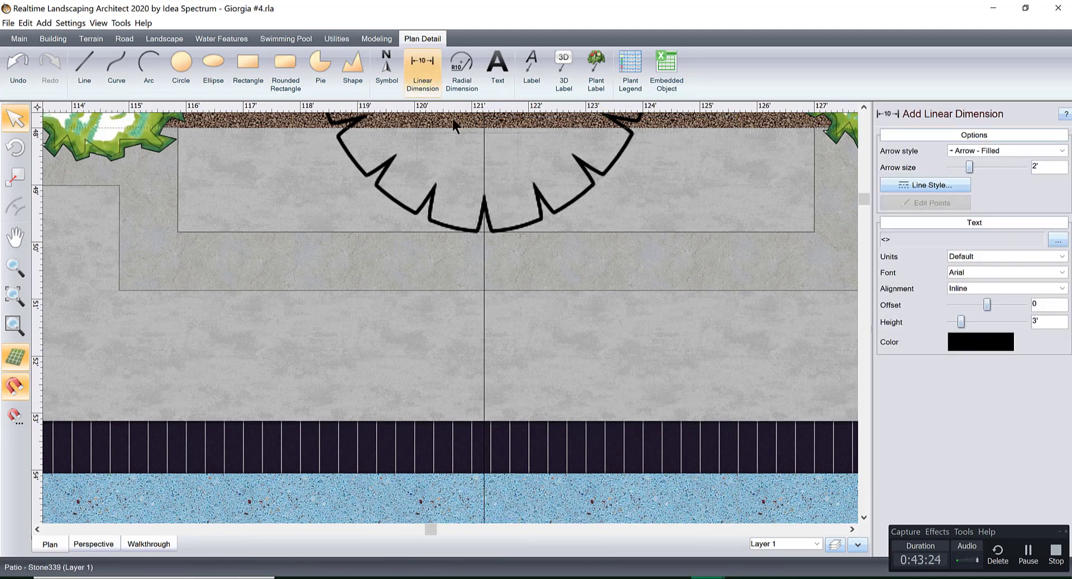
pyautogui.click(484, 426)
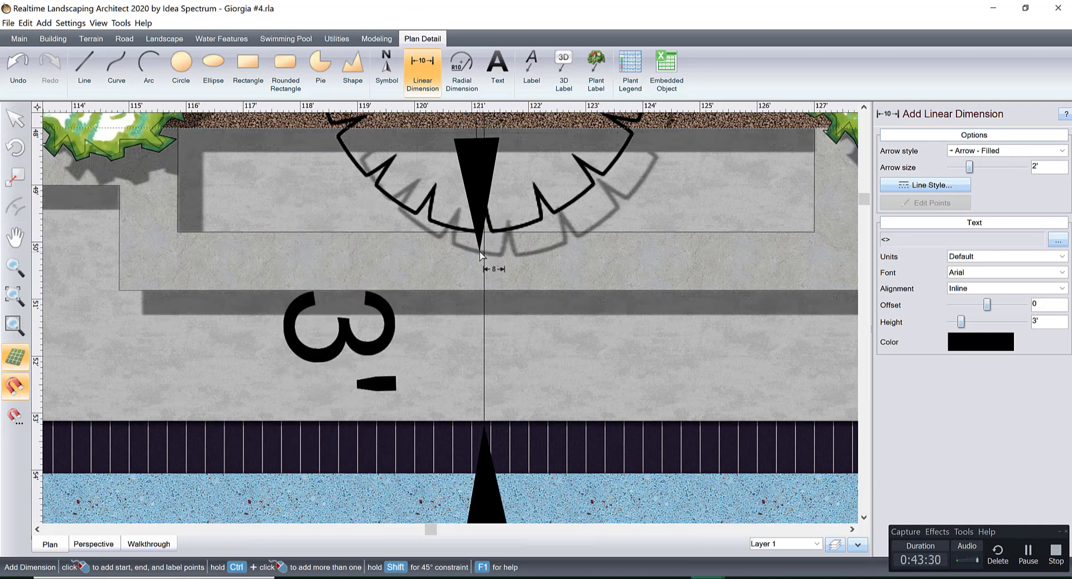
pyautogui.click(416, 254)
# Move the front segment of the retaining wall bump-out back to a depth of 1'-3", matching the 3' clearance dimension.
pyautogui.click(528, 257)
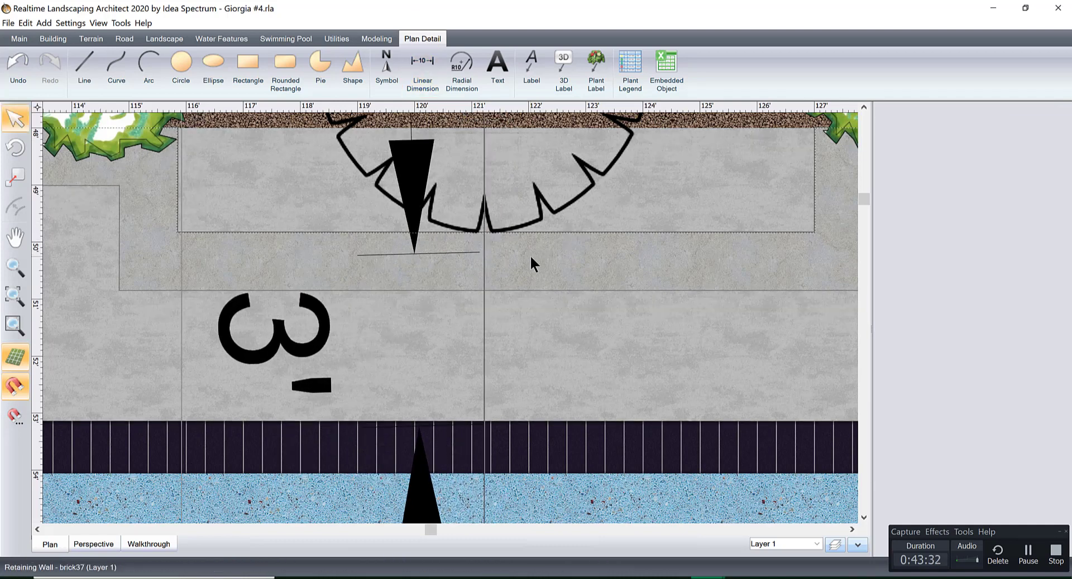
pyautogui.scroll(-6, 1055, 279)
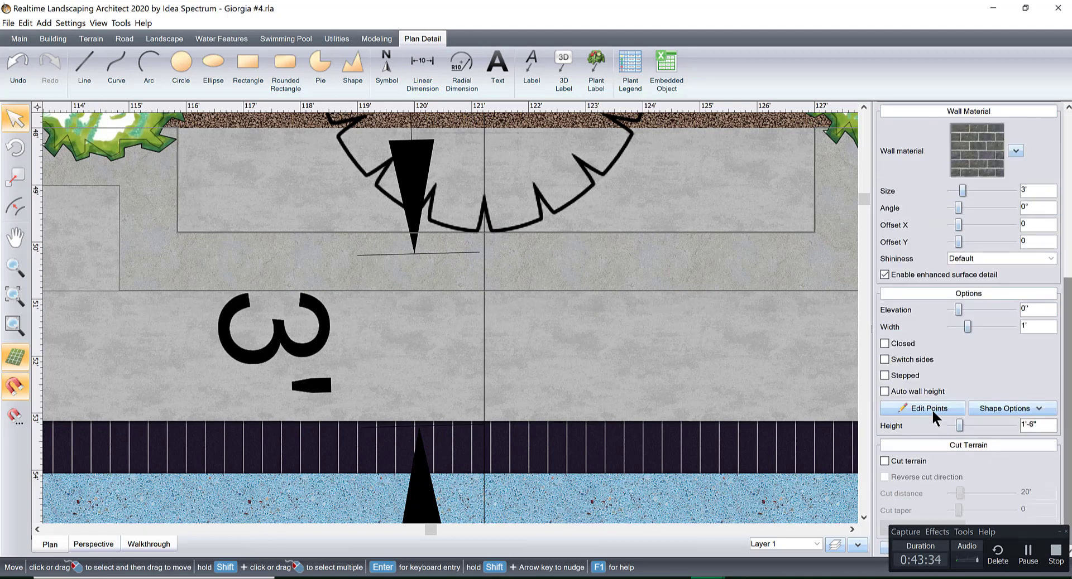
pyautogui.click(929, 408)
pyautogui.moveTo(608, 232); pyautogui.dragTo(606, 198)
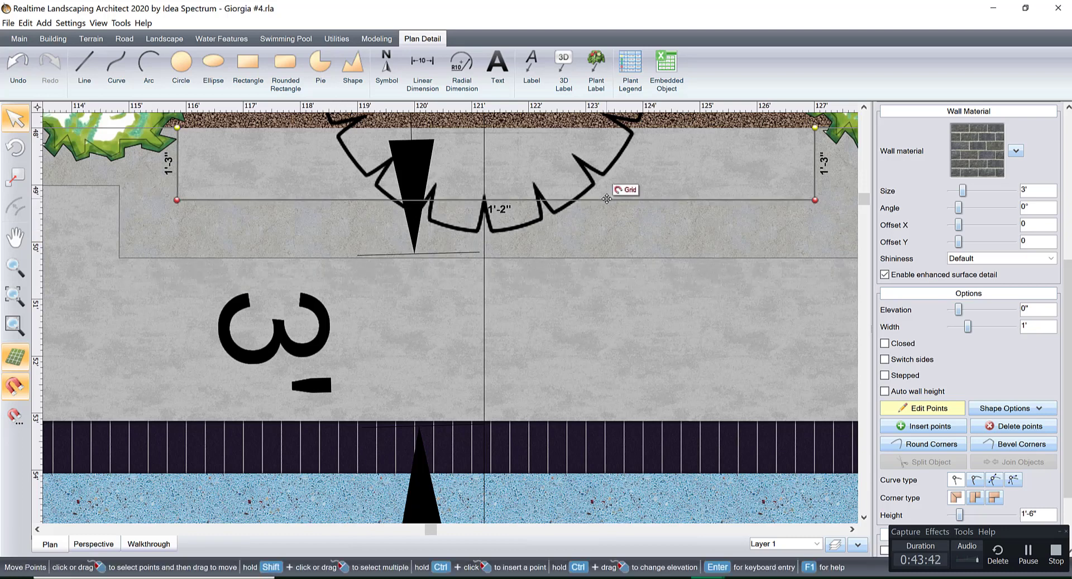
pyautogui.scroll(-1, 355, 459)
# In the 3D view, finish editing the wall points and move the crape myrtle forward toward the bump-out.
pyautogui.click(119, 544)
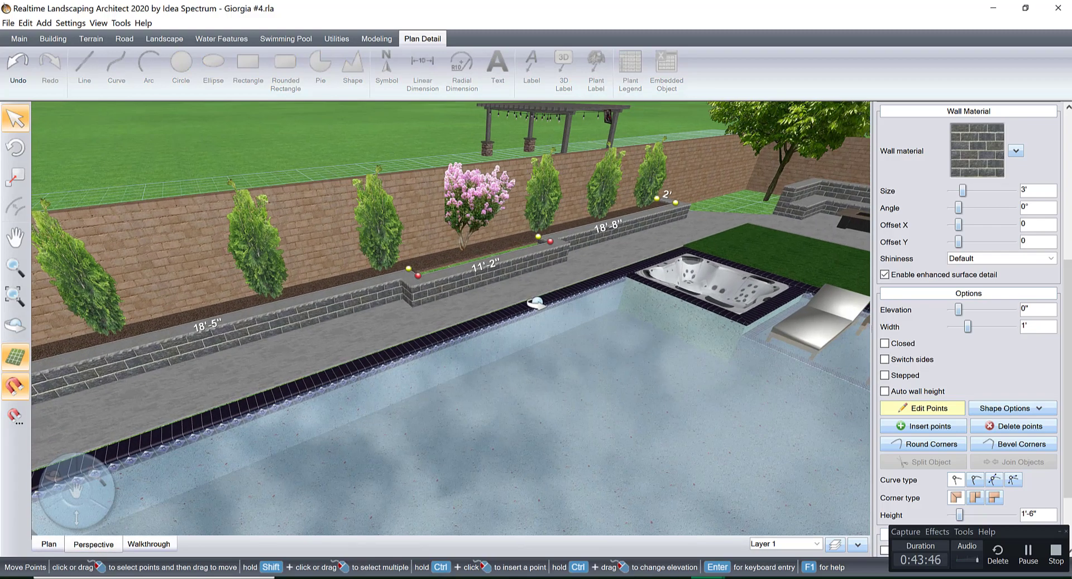
pyautogui.moveTo(537, 304); pyautogui.dragTo(459, 257, button='middle')
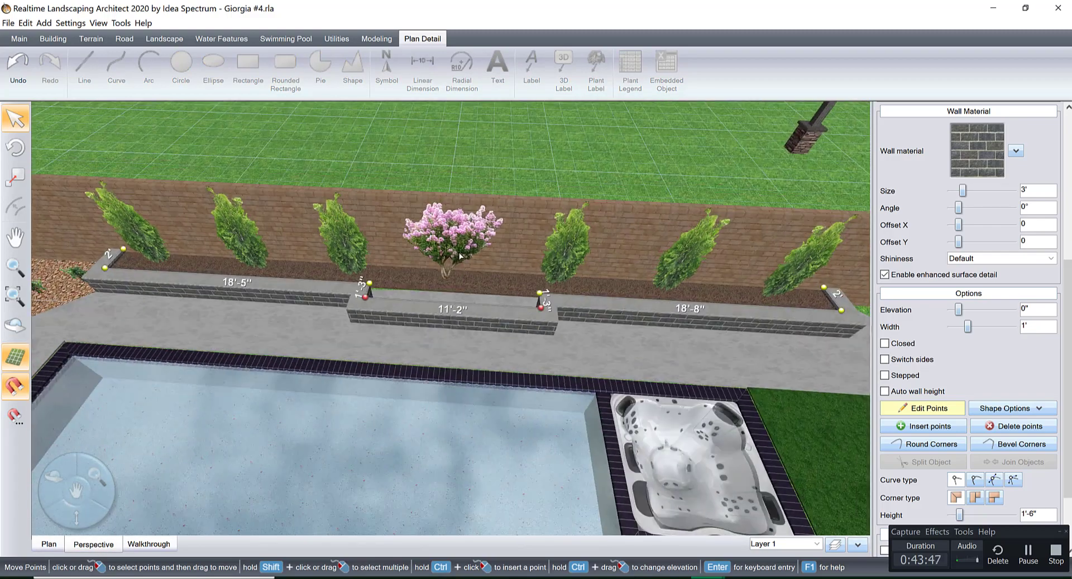
pyautogui.click(906, 410)
pyautogui.click(461, 235)
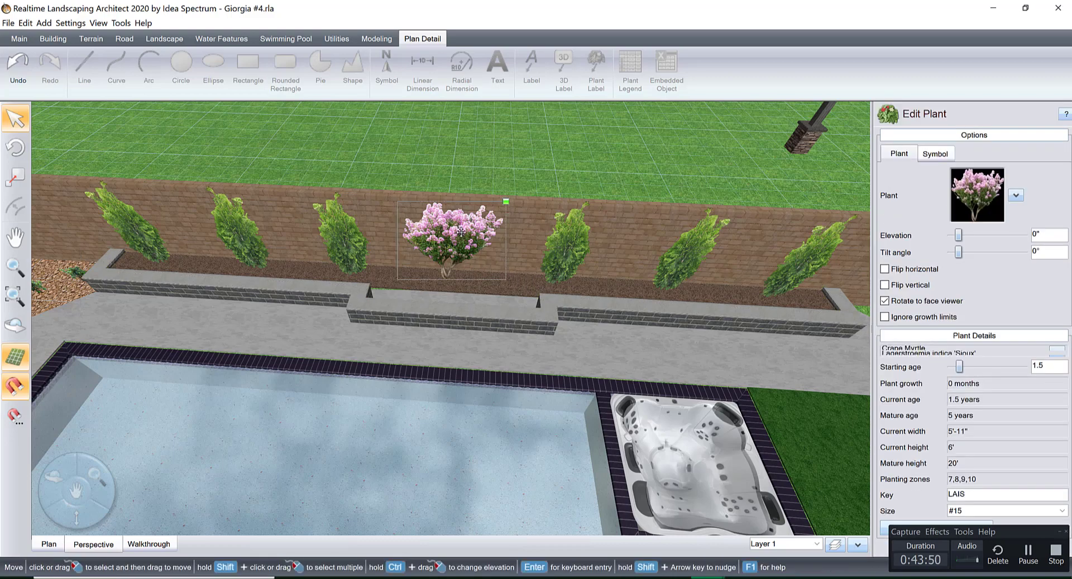
pyautogui.moveTo(461, 232); pyautogui.dragTo(527, 334, button='middle')
# In plan view, insert points in the planter mulch bed's front edge at both inner corners of the wall bump-out.
pyautogui.click(506, 265)
pyautogui.scroll(3, 528, 334)
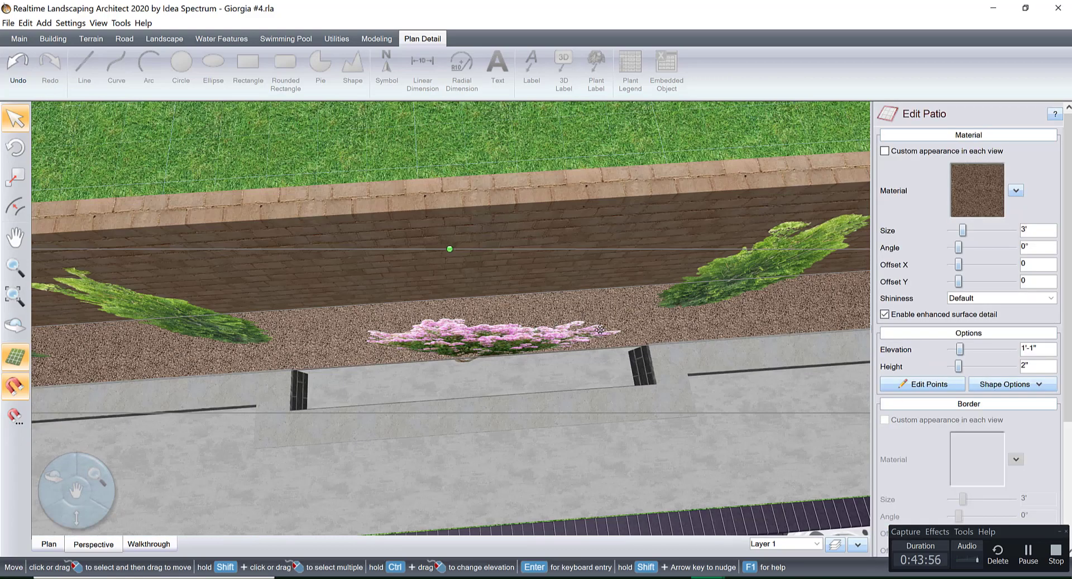
pyautogui.click(48, 544)
pyautogui.scroll(2, 491, 339)
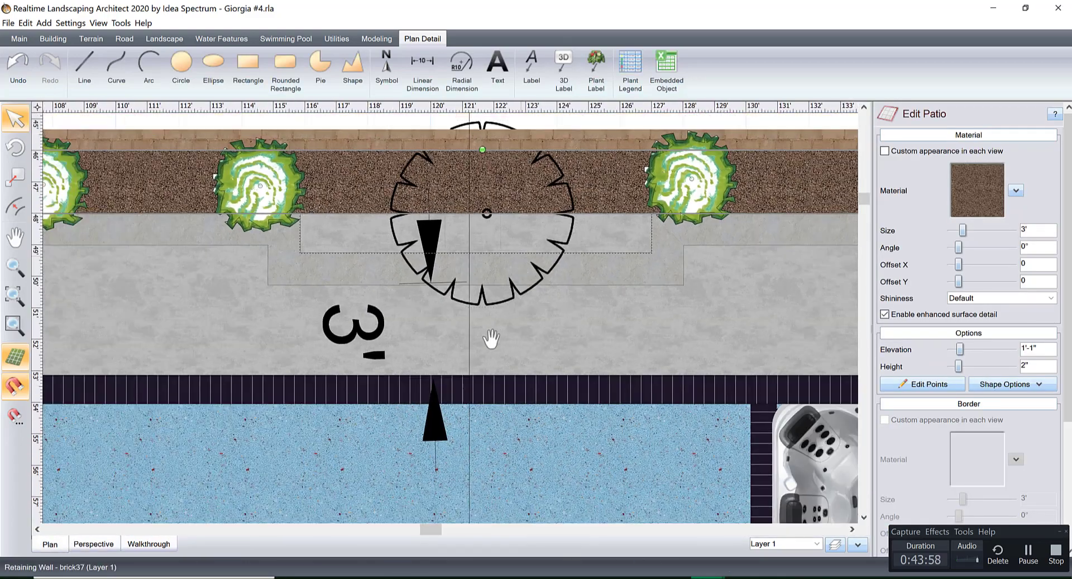
pyautogui.scroll(2, 491, 339)
pyautogui.click(908, 384)
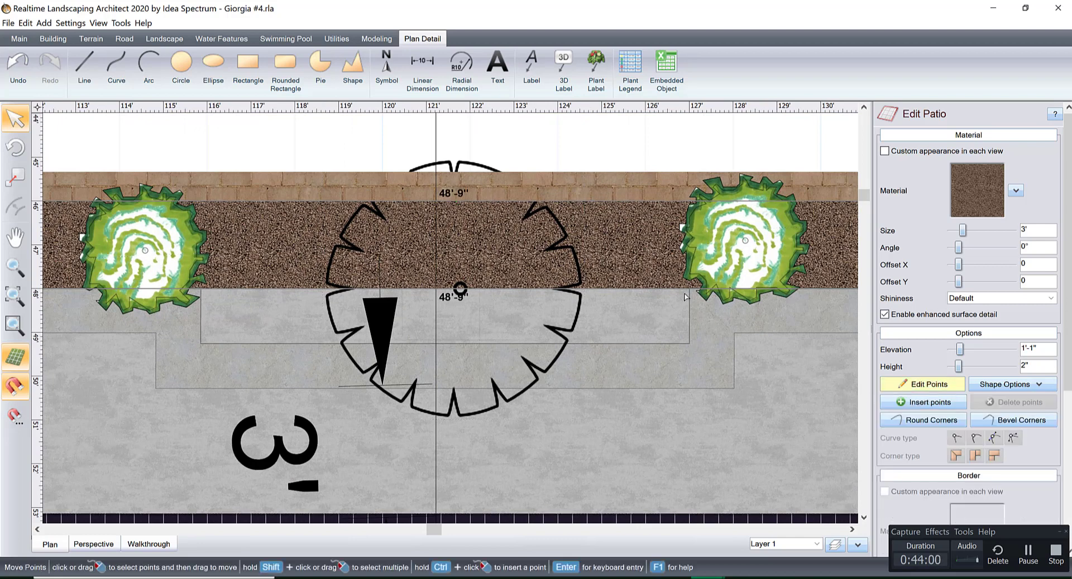
pyautogui.click(921, 402)
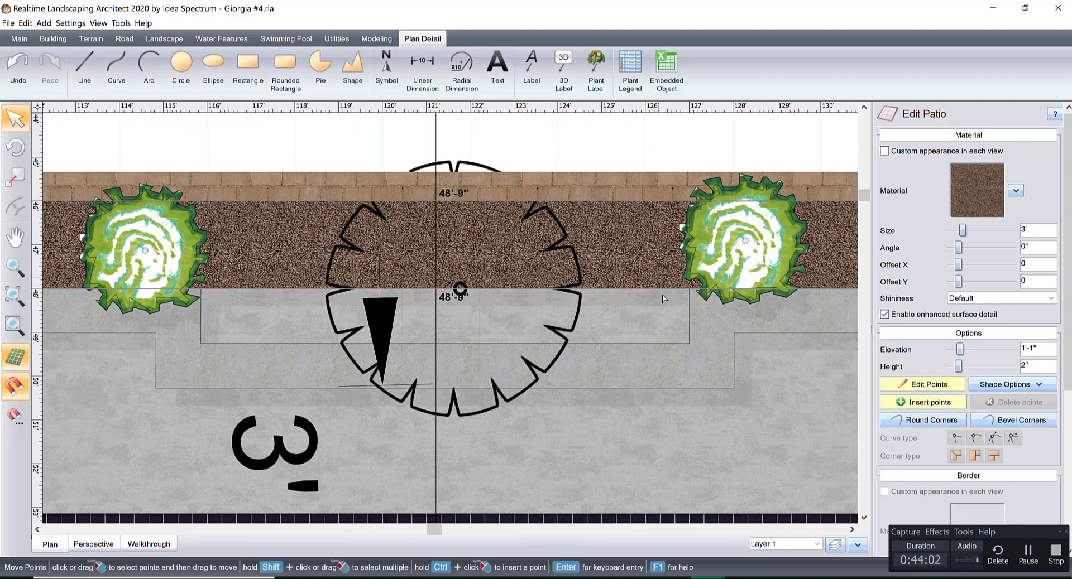
pyautogui.click(679, 289)
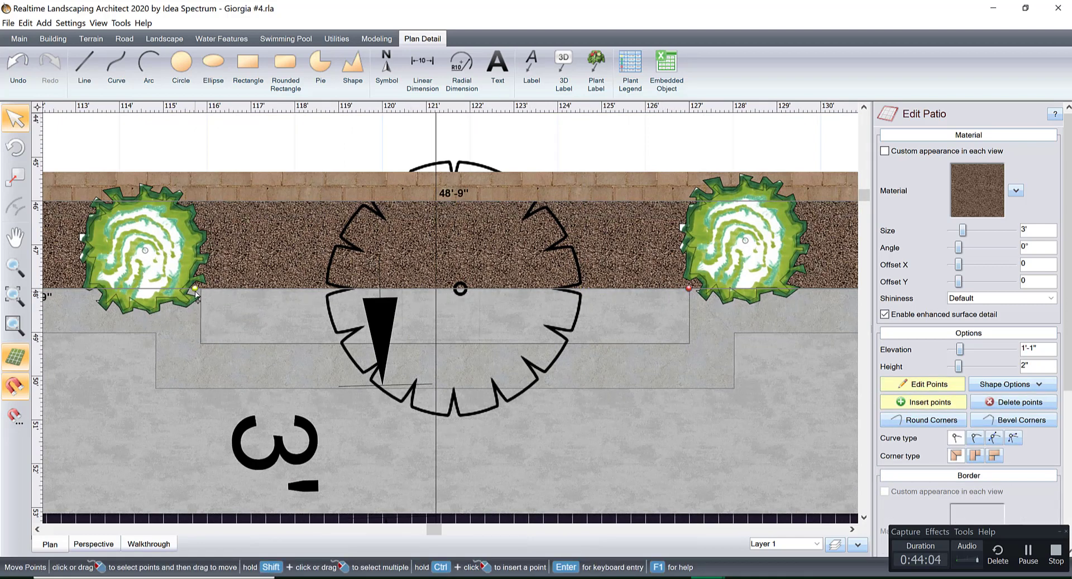
pyautogui.click(195, 290)
# Extend the mulch bed into the bump-out with two new corner points under the wall, and adjust the bed's inner corner point.
pyautogui.moveTo(219, 291); pyautogui.dragTo(181, 355)
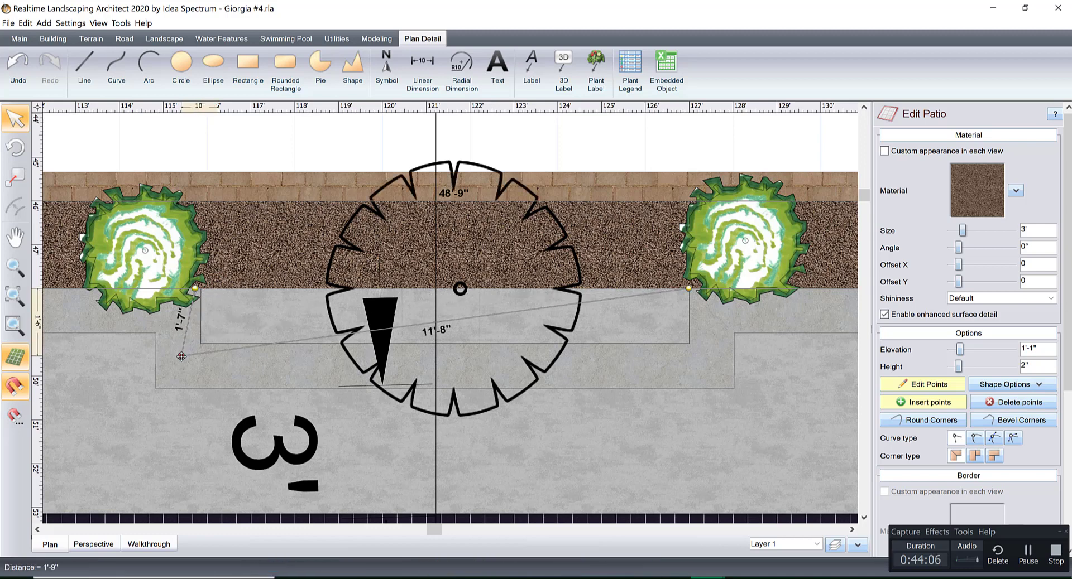
pyautogui.moveTo(625, 297); pyautogui.dragTo(709, 353)
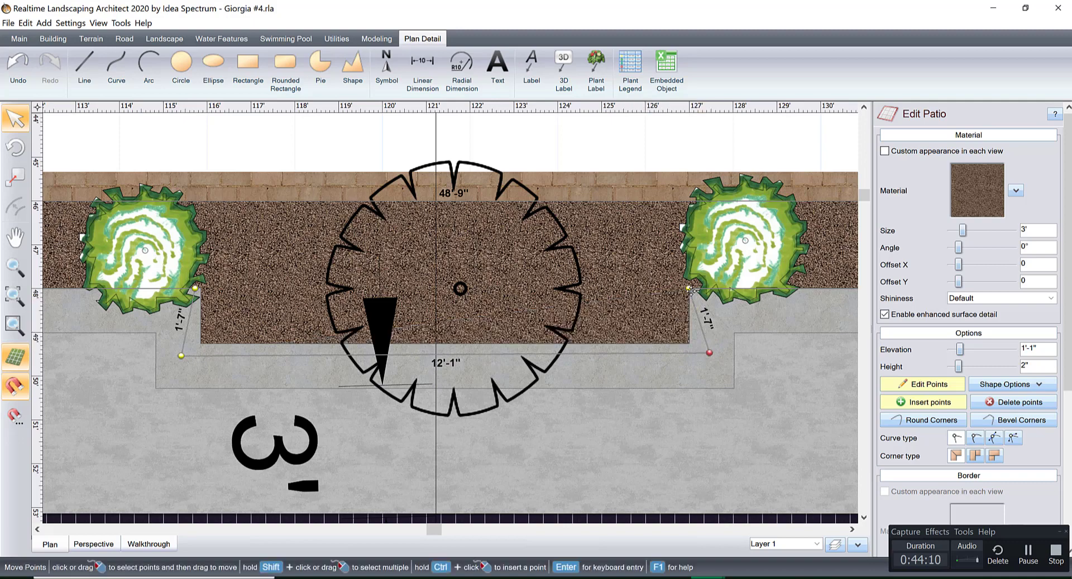
pyautogui.moveTo(688, 288); pyautogui.dragTo(701, 287)
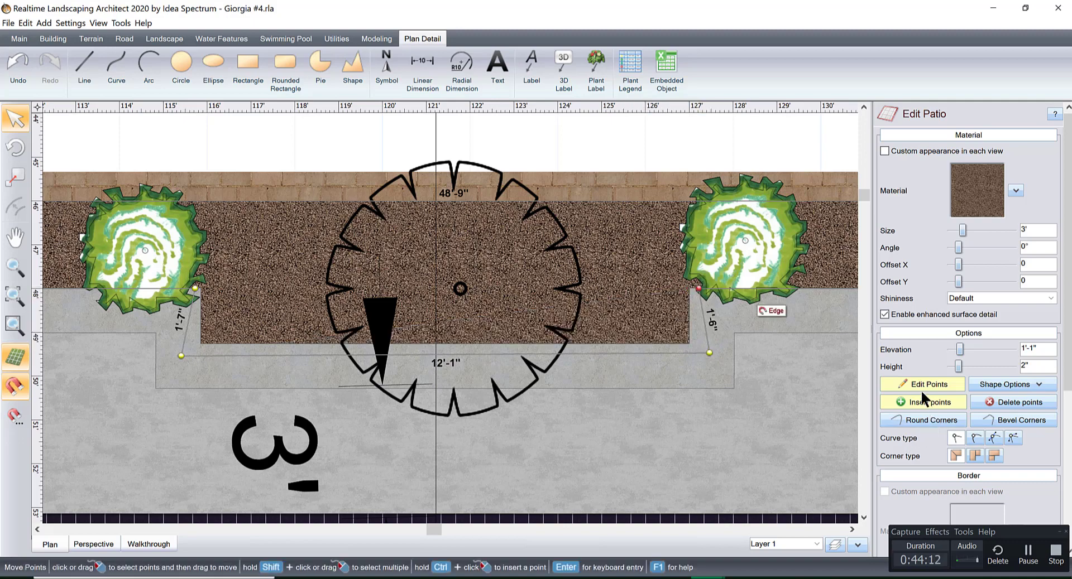
pyautogui.click(921, 385)
# Shift the crape myrtle sideways toward the centre of the planter bump-out in plan view.
pyautogui.scroll(-1, 674, 359)
pyautogui.scroll(-1, 674, 363)
pyautogui.rightClick(634, 380)
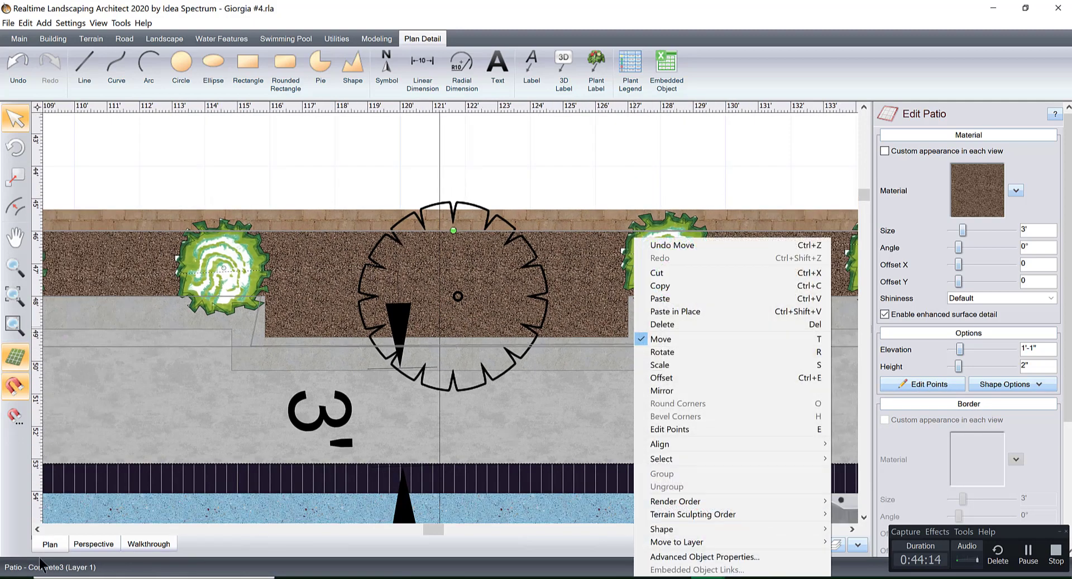
pyautogui.click(97, 534)
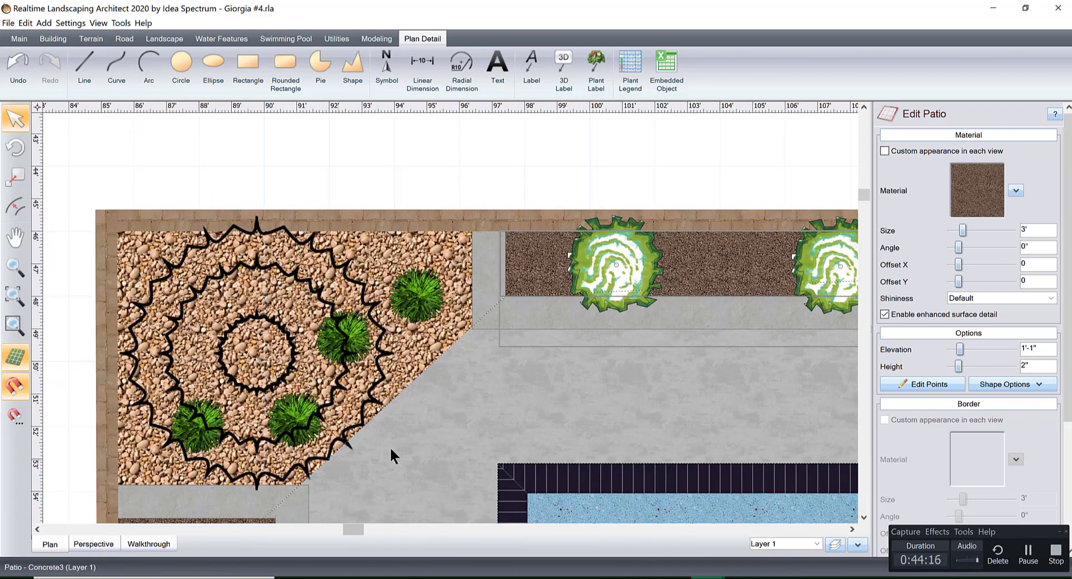
pyautogui.moveTo(797, 328); pyautogui.dragTo(392, 335, button='middle')
pyautogui.moveTo(832, 318); pyautogui.dragTo(283, 325, button='middle')
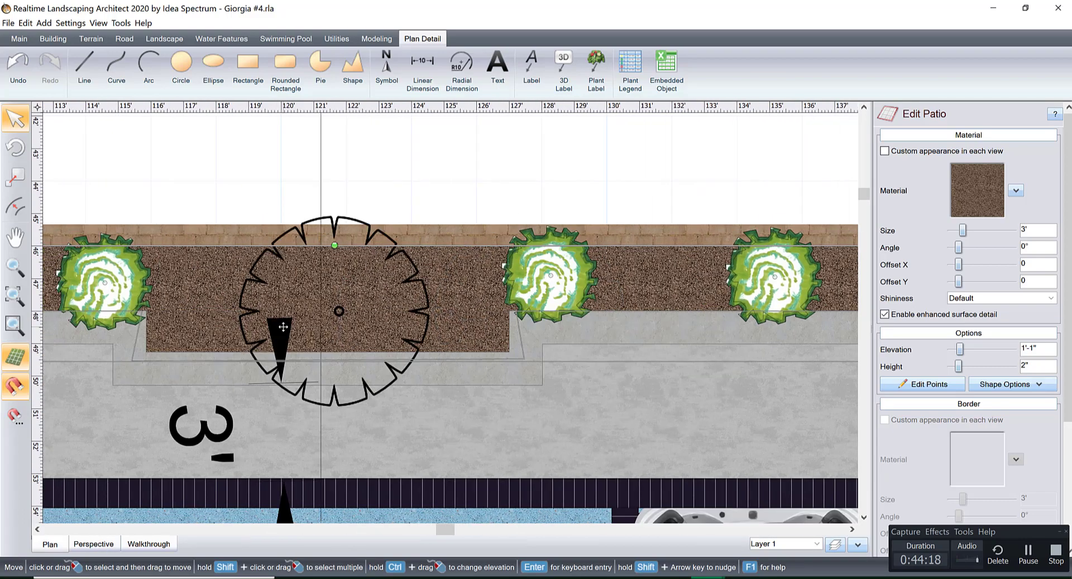
pyautogui.scroll(2, 354, 316)
pyautogui.moveTo(354, 316); pyautogui.dragTo(502, 326, button='middle')
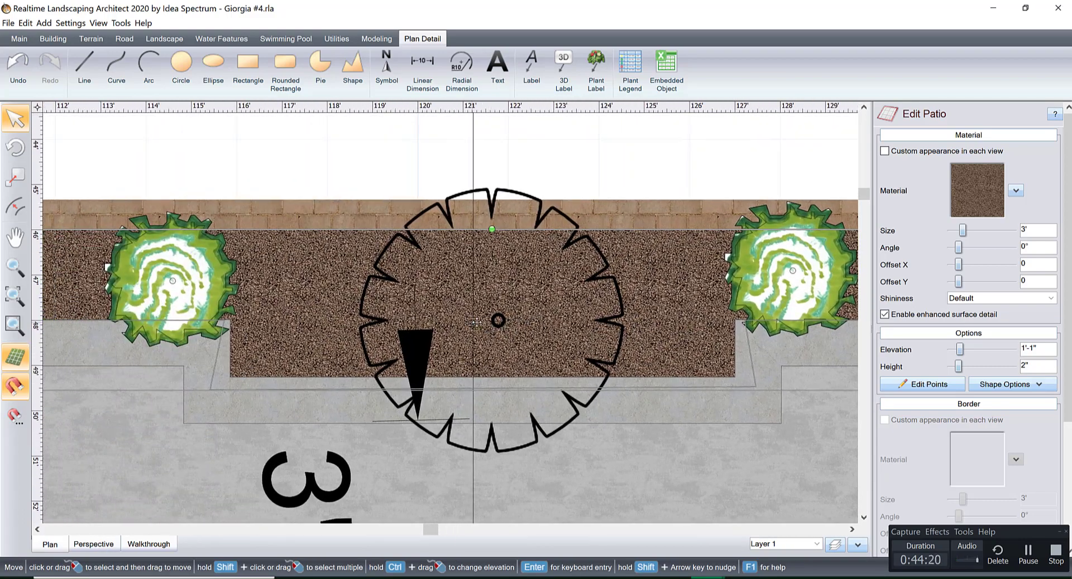
pyautogui.click(498, 320)
pyautogui.click(498, 320)
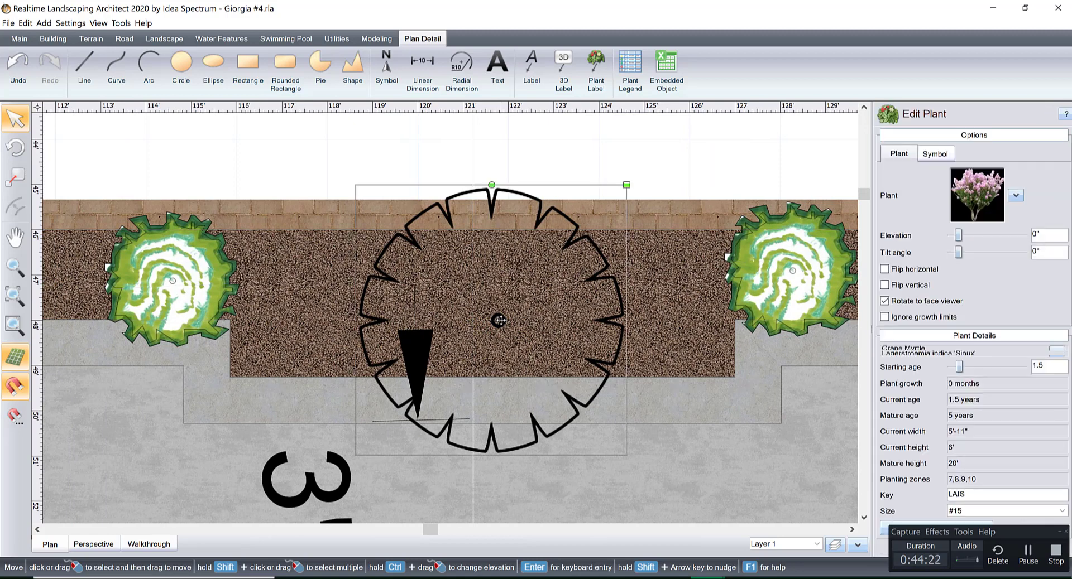
pyautogui.moveTo(498, 320)
pyautogui.mouseDown()
pyautogui.moveTo(478, 320)
pyautogui.moveTo(485, 329)
pyautogui.moveTo(484, 320)
pyautogui.mouseUp()
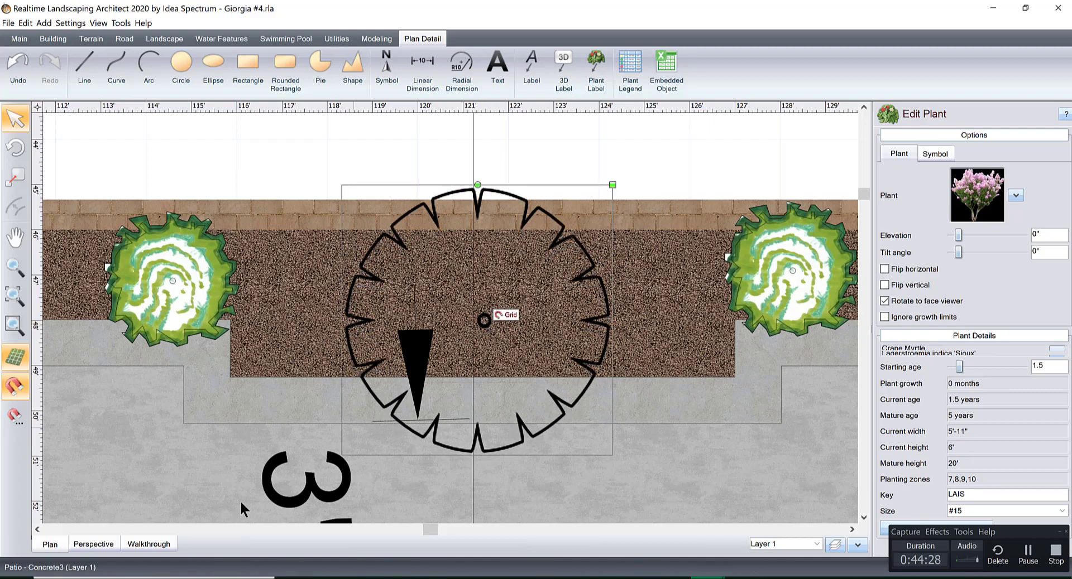
# Review the backyard with its pool, planter wall and pergolas from above in the 3D view.
pyautogui.click(92, 546)
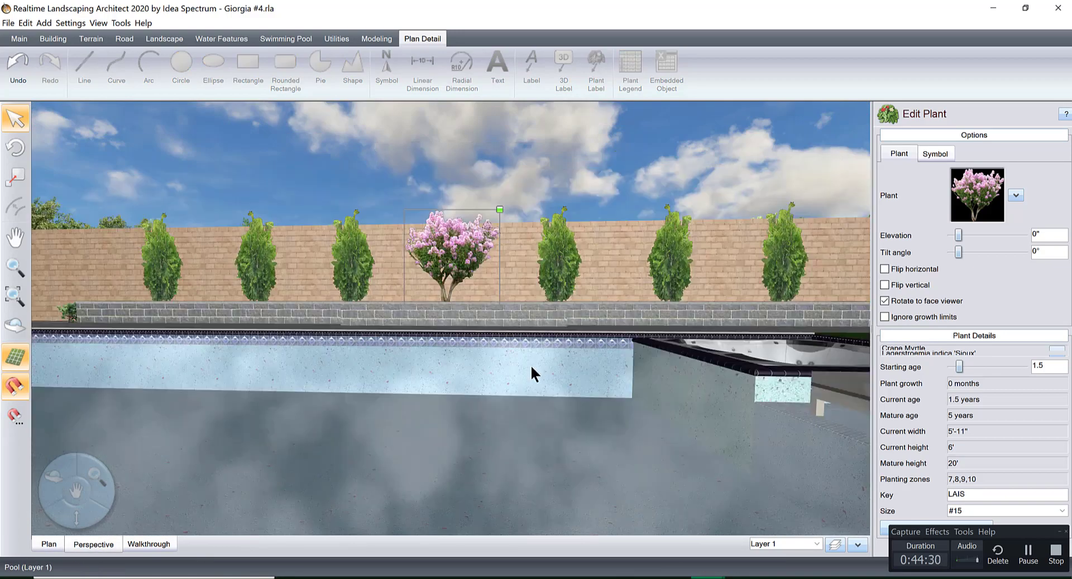
pyautogui.scroll(-3, 531, 366)
pyautogui.moveTo(531, 367); pyautogui.dragTo(545, 431, button='middle')
pyautogui.scroll(-5, 546, 431)
pyautogui.moveTo(553, 318); pyautogui.dragTo(506, 337, button='middle')
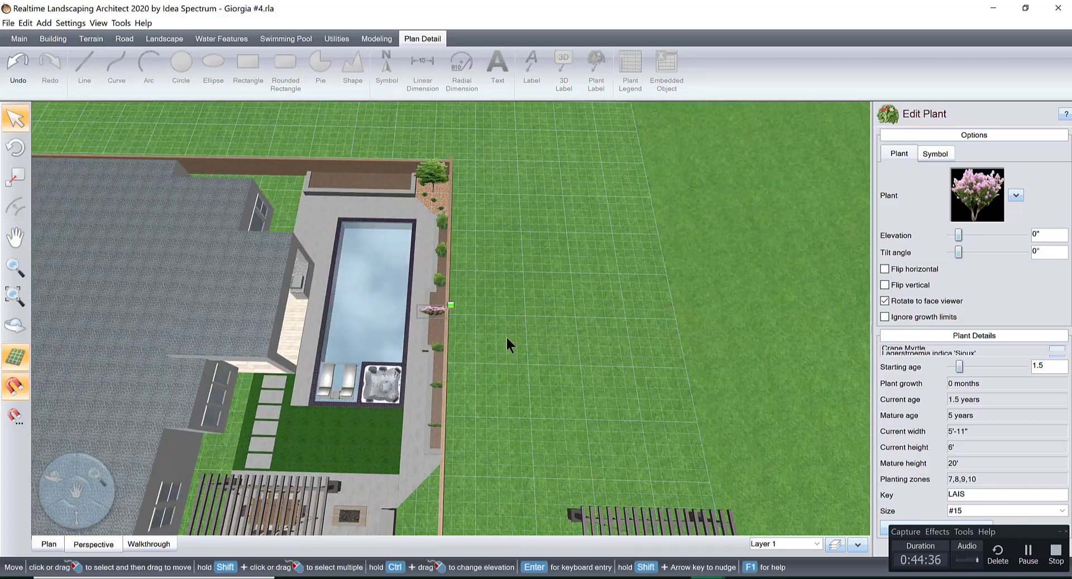
pyautogui.moveTo(494, 308); pyautogui.dragTo(571, 419)
pyautogui.moveTo(453, 393); pyautogui.dragTo(439, 394, button='middle')
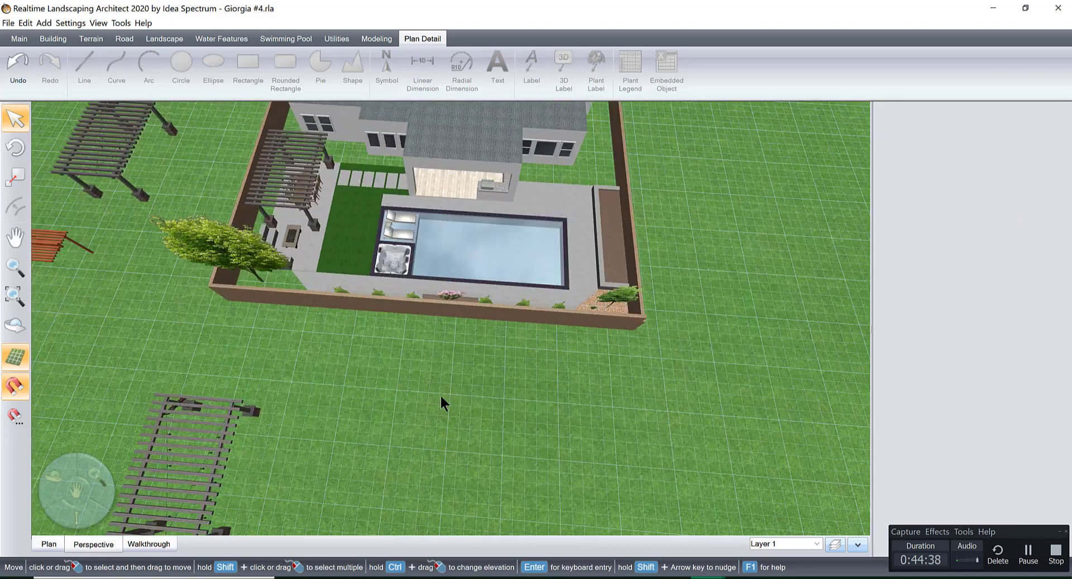
pyautogui.moveTo(514, 220); pyautogui.dragTo(574, 372, button='right')
pyautogui.moveTo(574, 373); pyautogui.dragTo(558, 332, button='middle')
pyautogui.moveTo(583, 429); pyautogui.dragTo(614, 466, button='right')
pyautogui.moveTo(528, 459); pyautogui.dragTo(508, 479, button='middle')
pyautogui.moveTo(527, 361); pyautogui.dragTo(593, 413, button='right')
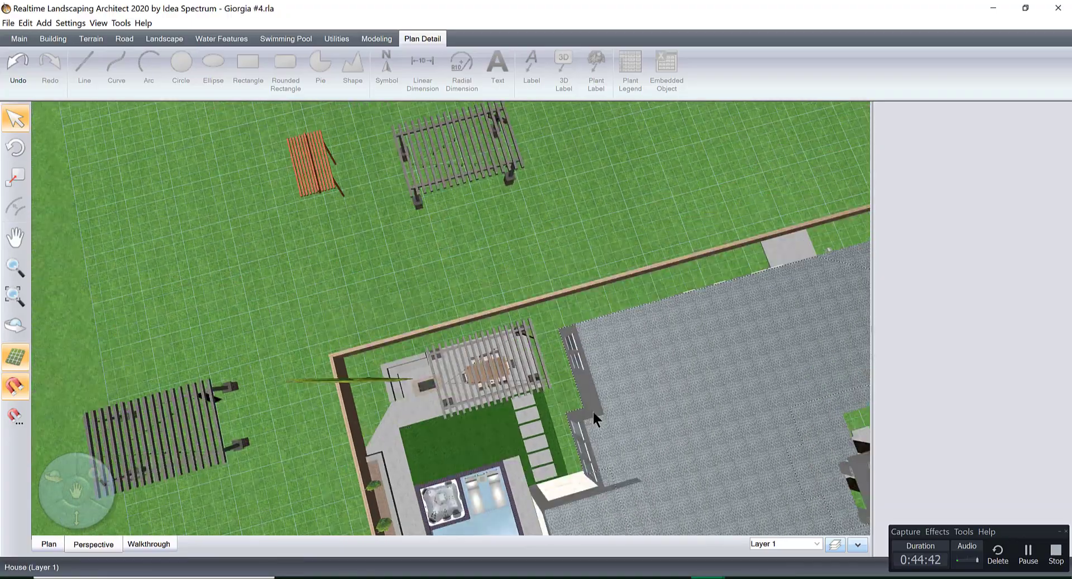
pyautogui.moveTo(593, 413); pyautogui.dragTo(567, 420, button='middle')
pyautogui.moveTo(567, 391); pyautogui.dragTo(586, 441, button='right')
pyautogui.moveTo(586, 424); pyautogui.dragTo(572, 421, button='middle')
pyautogui.moveTo(618, 358); pyautogui.dragTo(701, 463, button='right')
pyautogui.moveTo(701, 464); pyautogui.dragTo(689, 457, button='middle')
pyautogui.moveTo(650, 438); pyautogui.dragTo(470, 472, button='right')
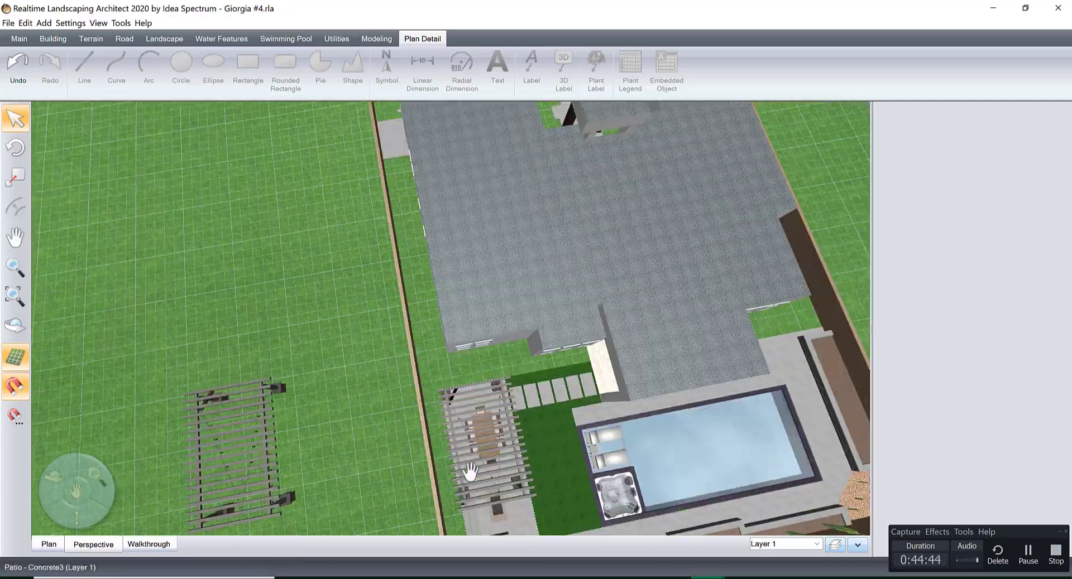
# Examine the side yard strip between the house and the boundary wall, from the dining pergola to the existing concrete pad.
pyautogui.scroll(4, 484, 402)
pyautogui.moveTo(469, 351); pyautogui.dragTo(504, 441, button='right')
pyautogui.moveTo(505, 440); pyautogui.dragTo(509, 365, button='middle')
pyautogui.moveTo(560, 465); pyautogui.dragTo(485, 439, button='right')
pyautogui.moveTo(525, 444); pyautogui.dragTo(530, 499, button='middle')
pyautogui.moveTo(500, 347); pyautogui.dragTo(484, 304, button='right')
pyautogui.moveTo(521, 390); pyautogui.dragTo(525, 416, button='middle')
pyautogui.moveTo(468, 380); pyautogui.dragTo(541, 375, button='right')
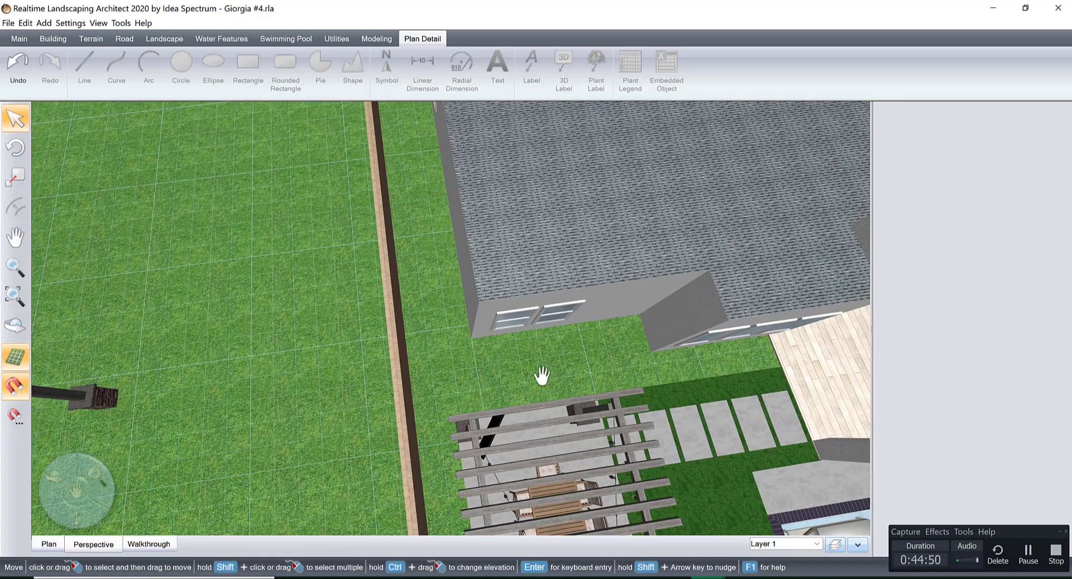
pyautogui.scroll(-5, 498, 370)
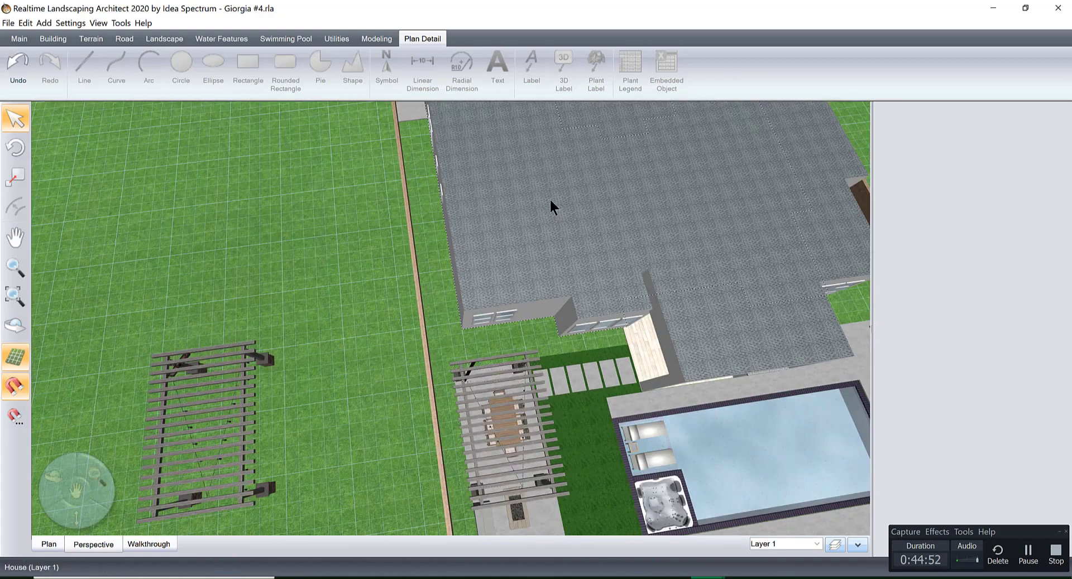
pyautogui.moveTo(550, 201); pyautogui.dragTo(570, 305, button='right')
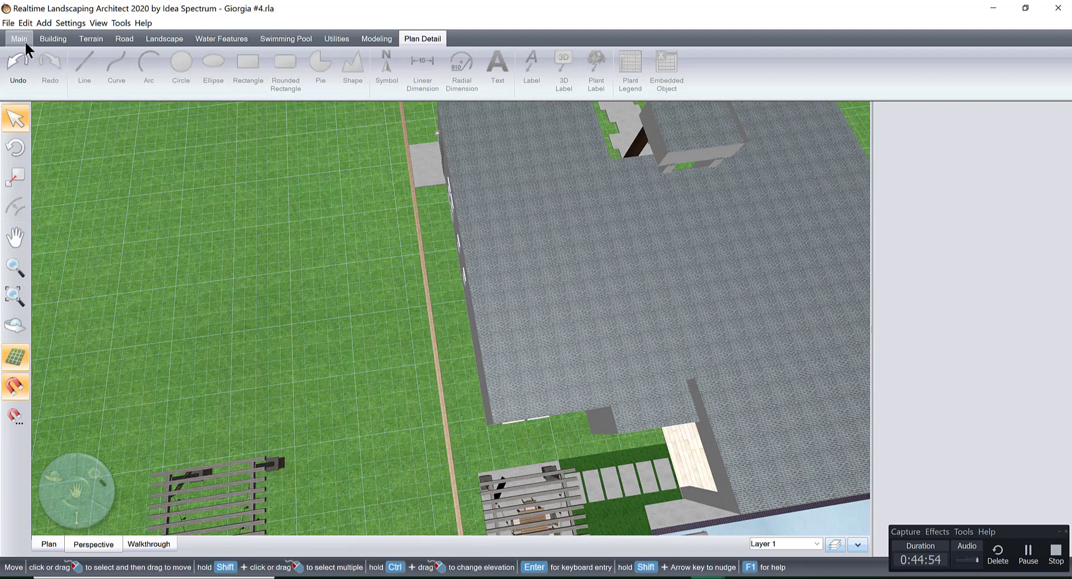
# Draw a concrete patio walkway about 52' long and 4' wide along the house's side, from the existing pad to the pergola patio.
pyautogui.click(51, 41)
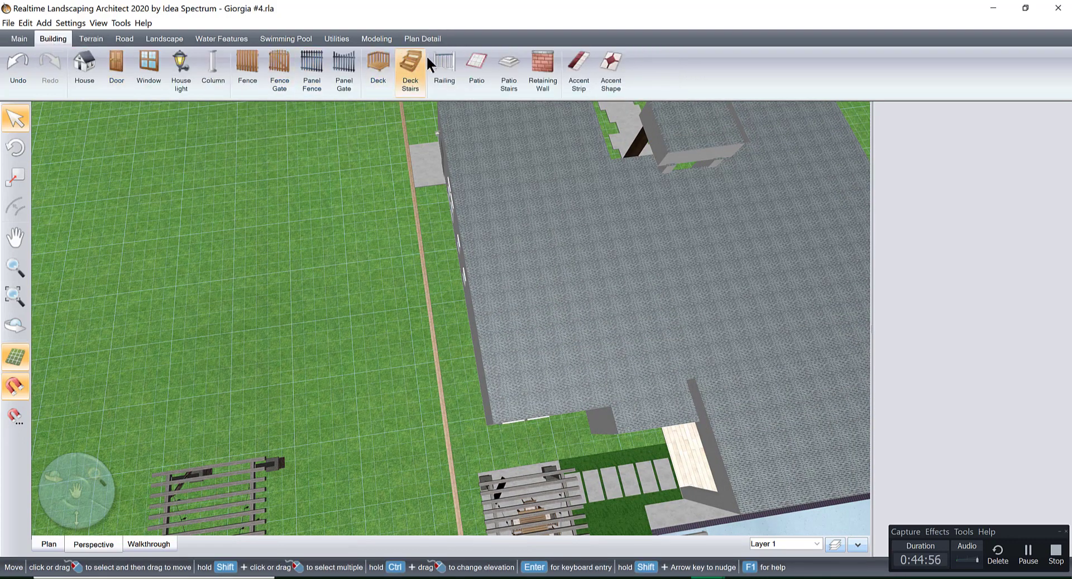
pyautogui.click(473, 66)
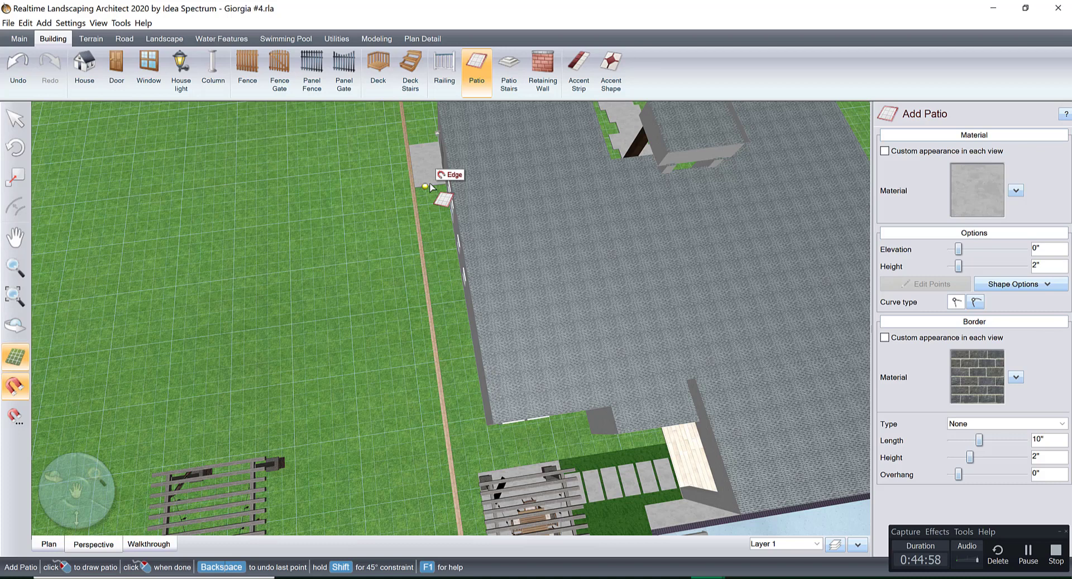
pyautogui.click(427, 187)
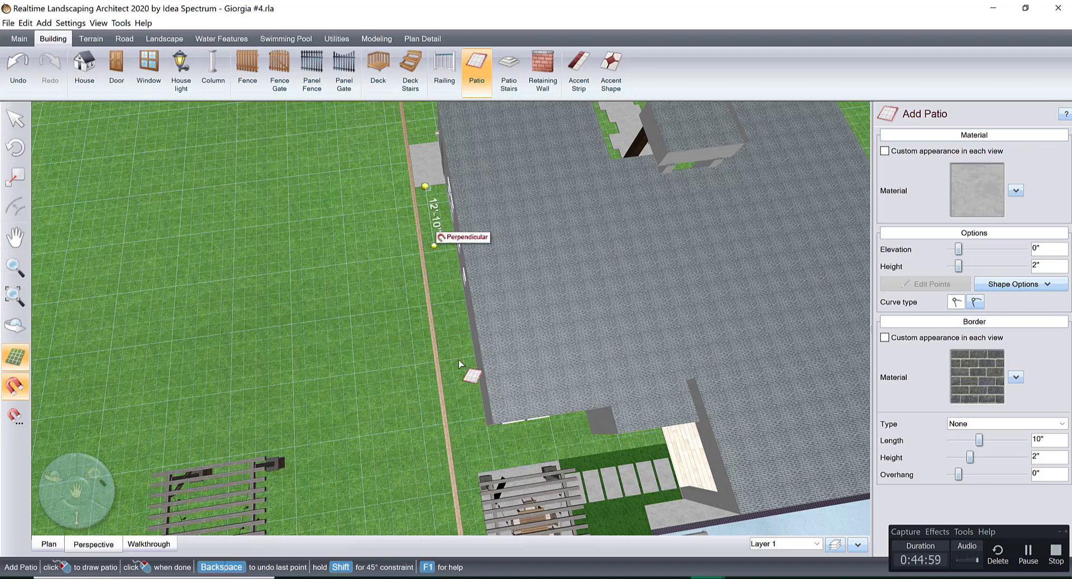
pyautogui.click(468, 475)
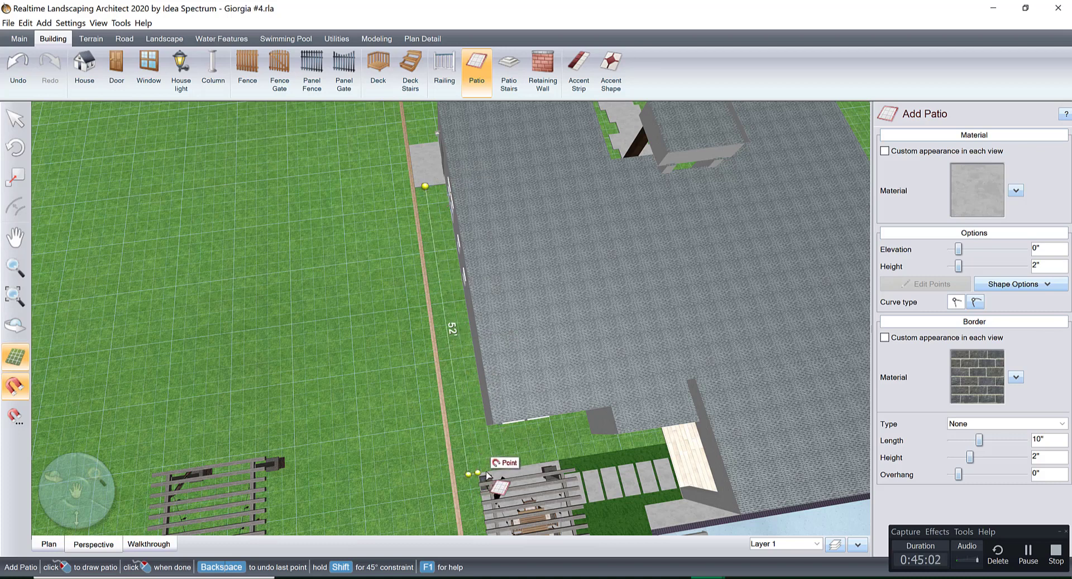
pyautogui.click(496, 472)
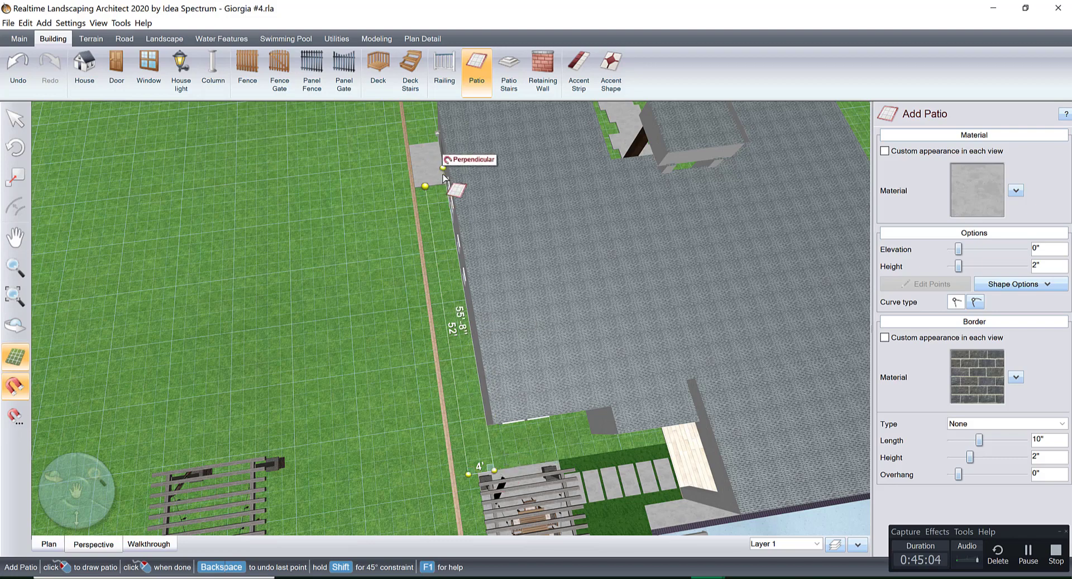
pyautogui.click(425, 186)
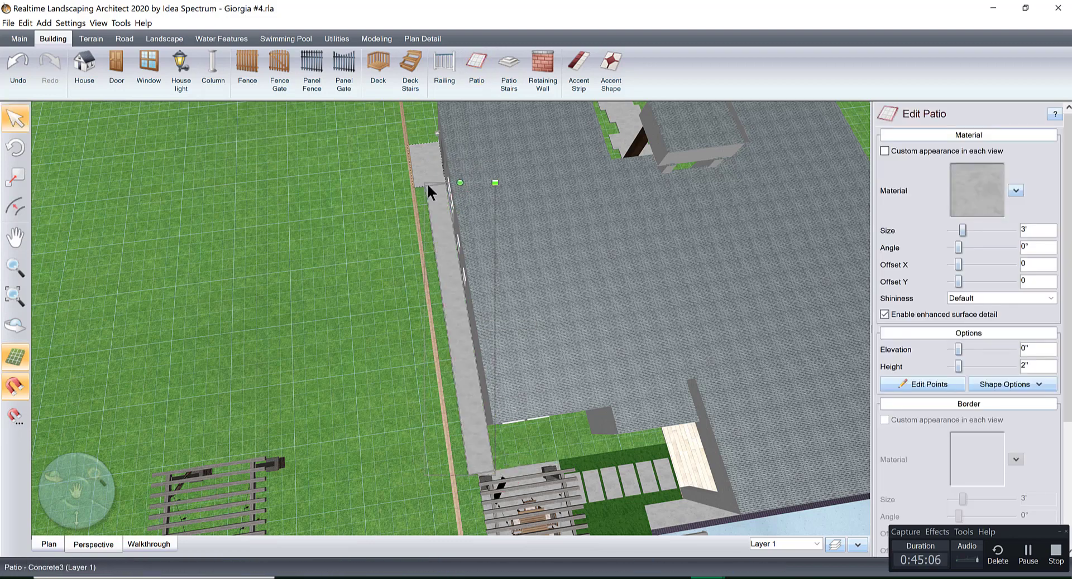
# Insert a point in the new walkway's house-side edge at the rear corner of the house.
pyautogui.scroll(3, 480, 398)
pyautogui.moveTo(480, 396); pyautogui.dragTo(423, 158, button='right')
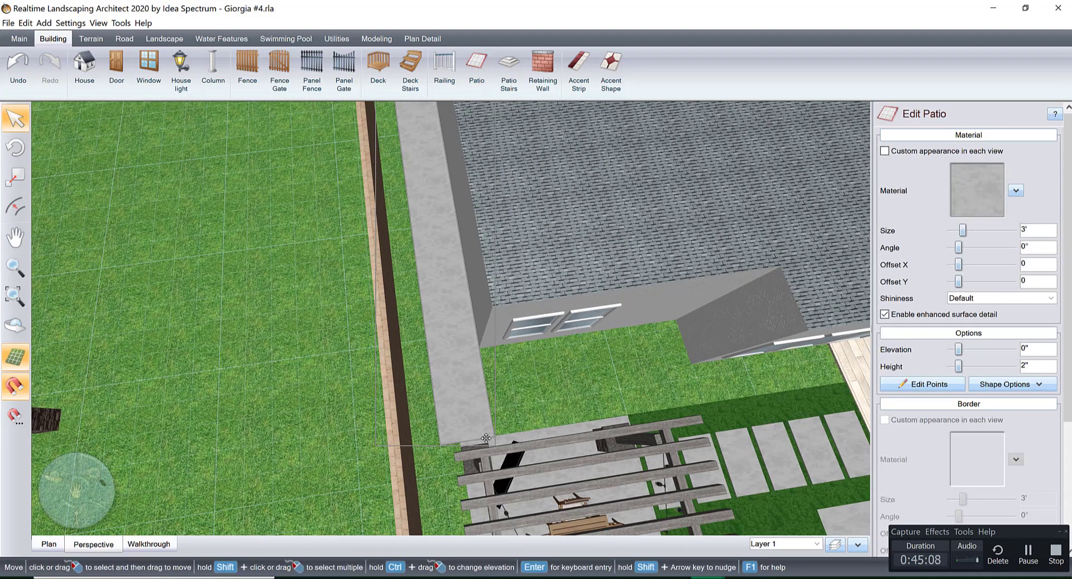
pyautogui.moveTo(484, 435); pyautogui.dragTo(483, 390, button='middle')
pyautogui.scroll(2, 483, 405)
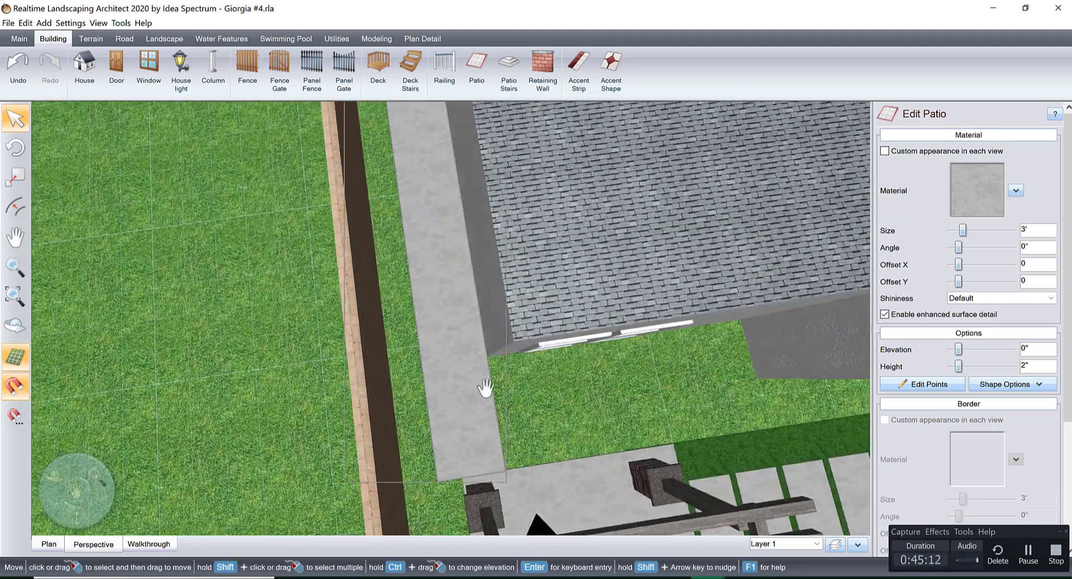
pyautogui.scroll(3, 485, 388)
pyautogui.click(916, 383)
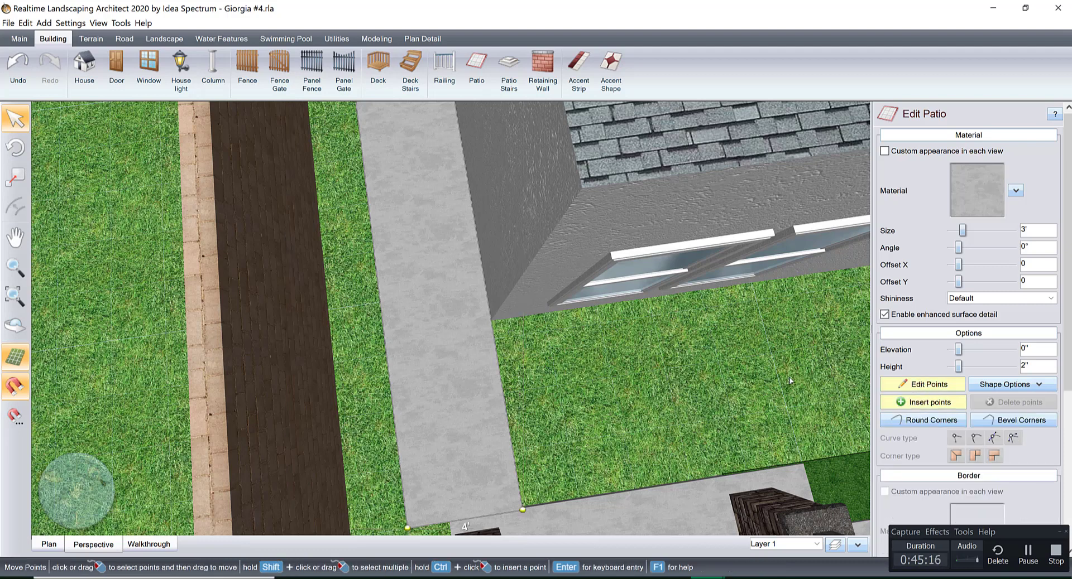
pyautogui.click(491, 321)
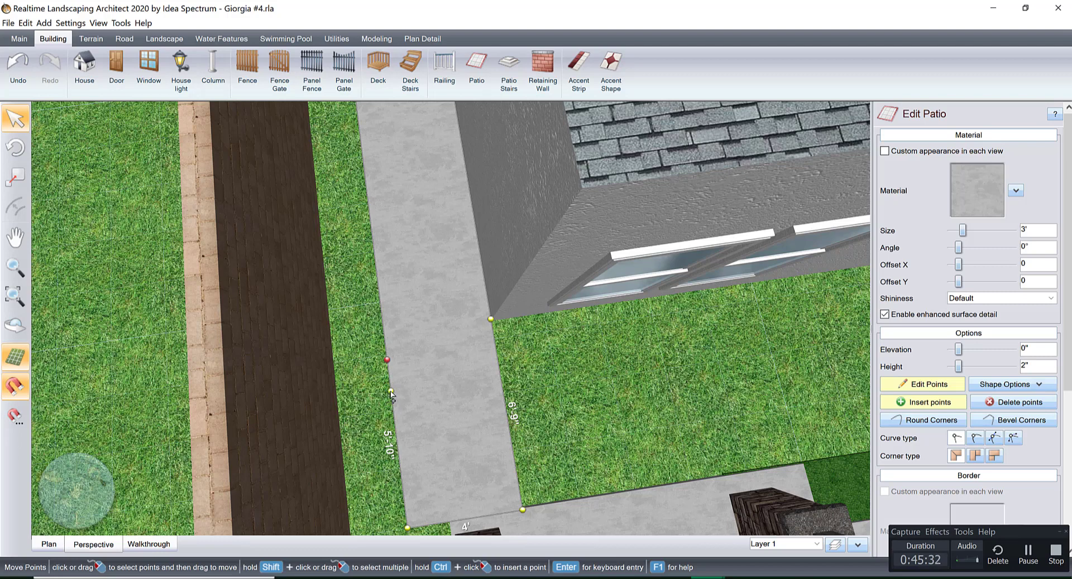
# Insert a point on the walkway's outer edge, pull it inward, and snap the walkway's outer end corner to the pergola patio's edge.
pyautogui.moveTo(392, 393); pyautogui.dragTo(407, 363)
pyautogui.scroll(5, 406, 369)
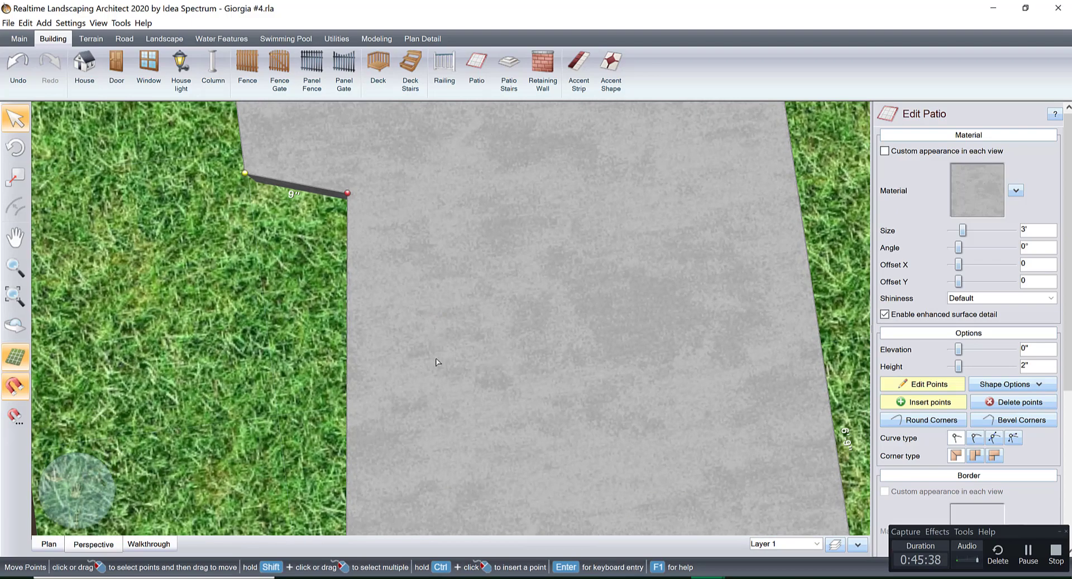
pyautogui.click(62, 548)
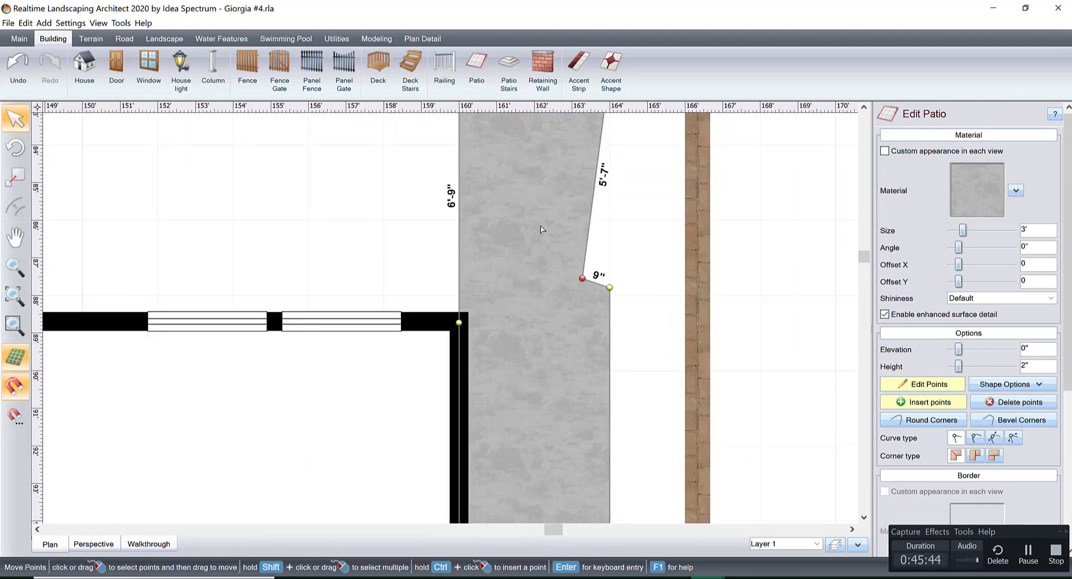
pyautogui.moveTo(496, 226); pyautogui.dragTo(441, 221)
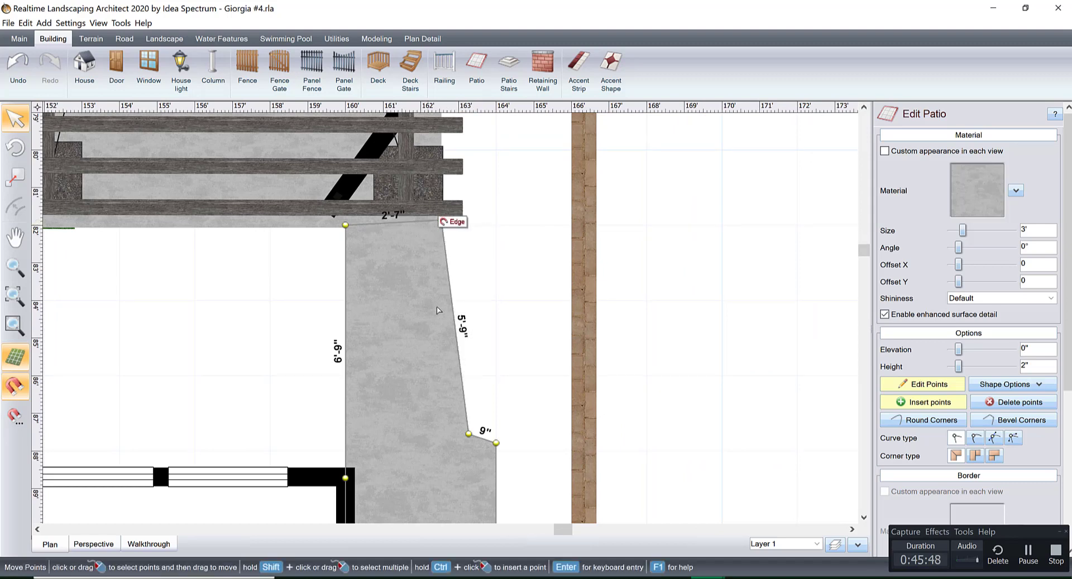
# Square the notch in the walkway's outer edge and shift it toward the pergola, making it about 1'-5" wide and 4'-2" long.
pyautogui.moveTo(469, 434); pyautogui.dragTo(497, 434)
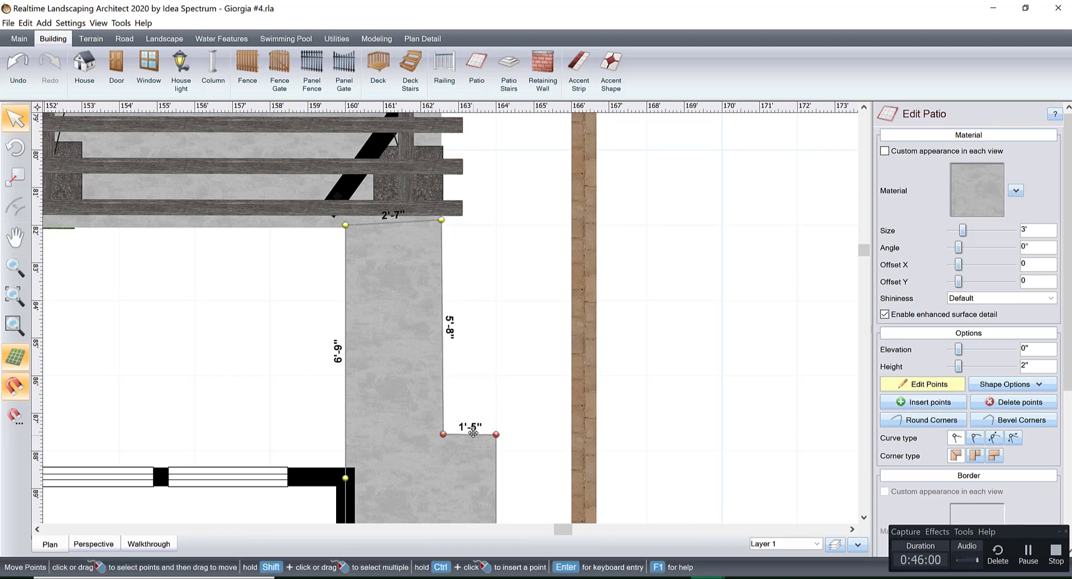
pyautogui.moveTo(473, 433); pyautogui.dragTo(474, 377)
pyautogui.moveTo(461, 357); pyautogui.dragTo(500, 242, button='middle')
pyautogui.scroll(2, 469, 294)
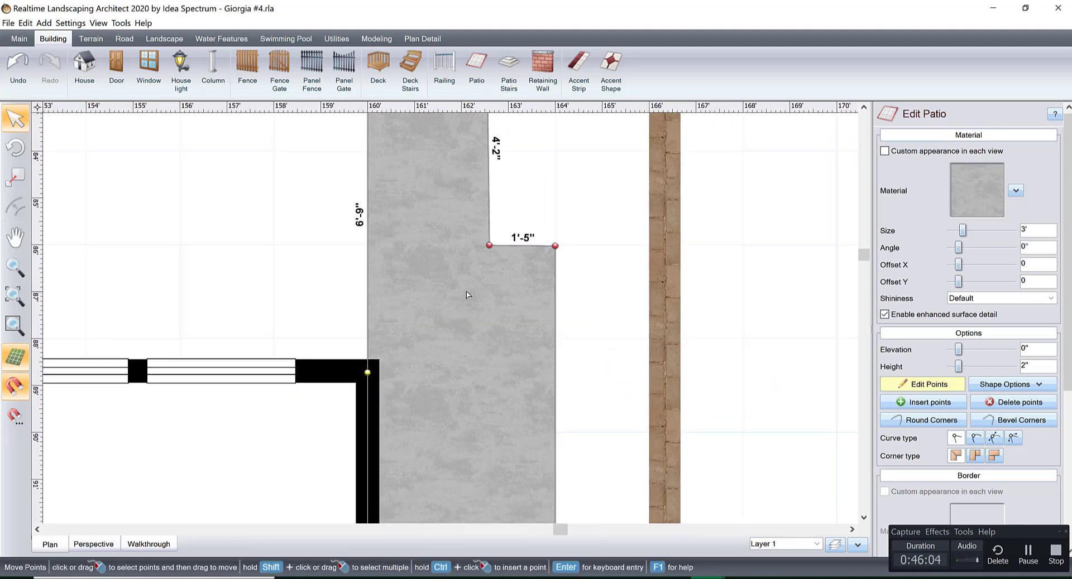
pyautogui.moveTo(468, 295); pyautogui.dragTo(489, 375, button='middle')
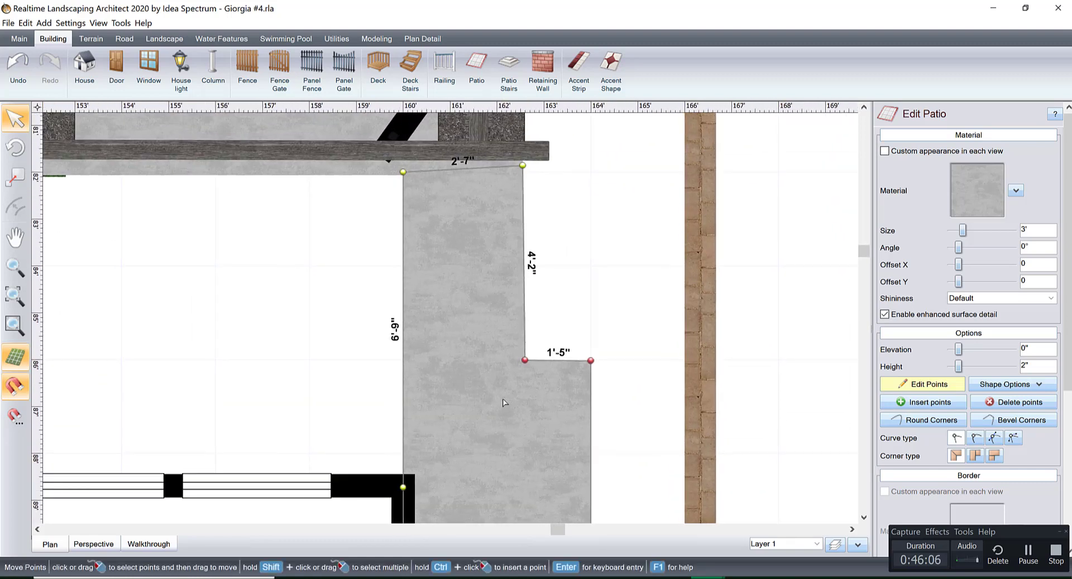
# Insert a point on the walkway's inner edge near the house corner and widen that end to about 3'-5", meeting the house wall and patio edge.
pyautogui.click(942, 402)
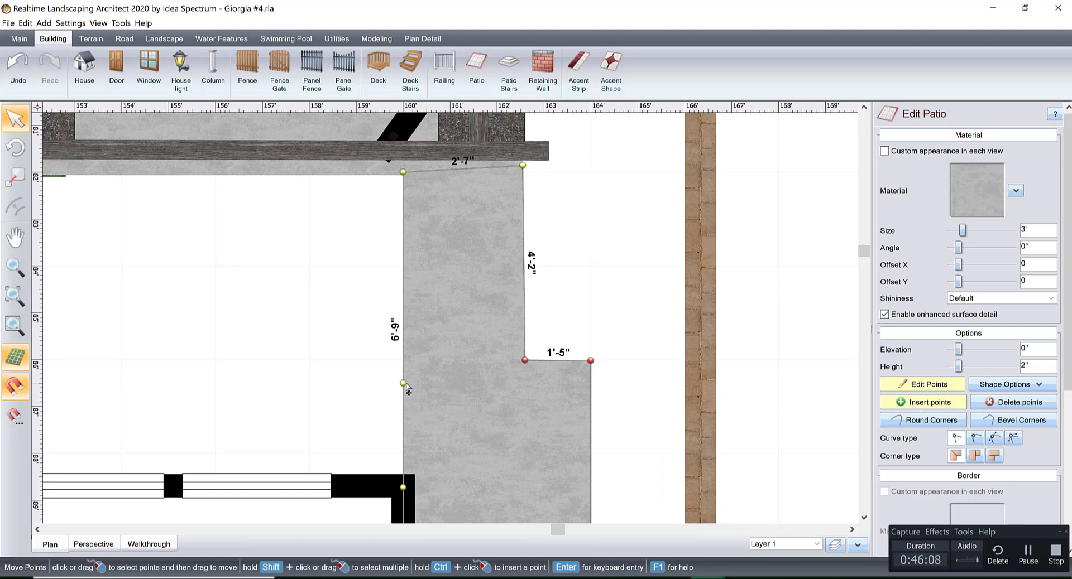
pyautogui.click(403, 456)
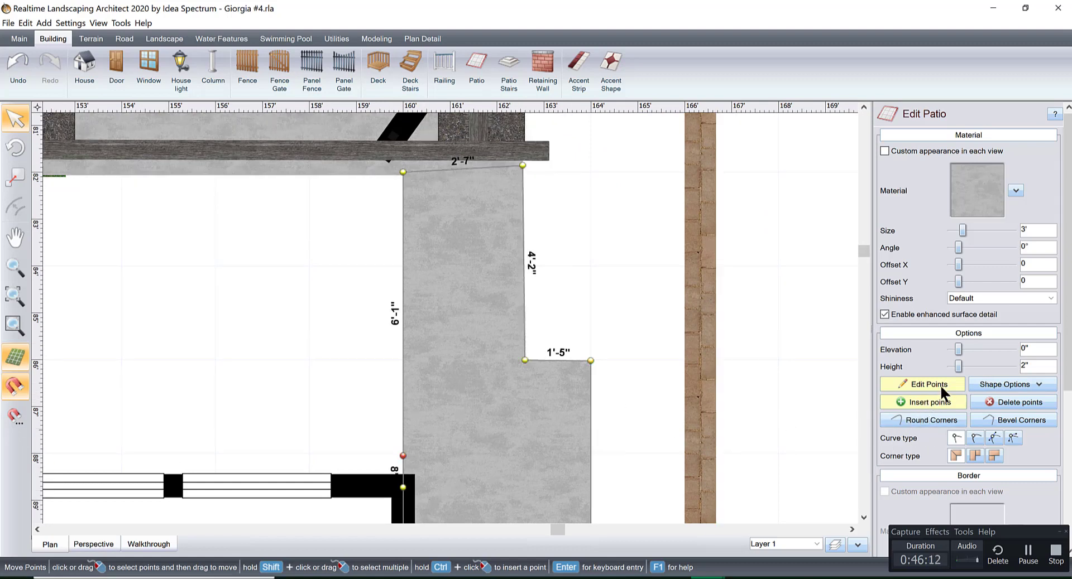
pyautogui.moveTo(403, 341); pyautogui.dragTo(363, 342)
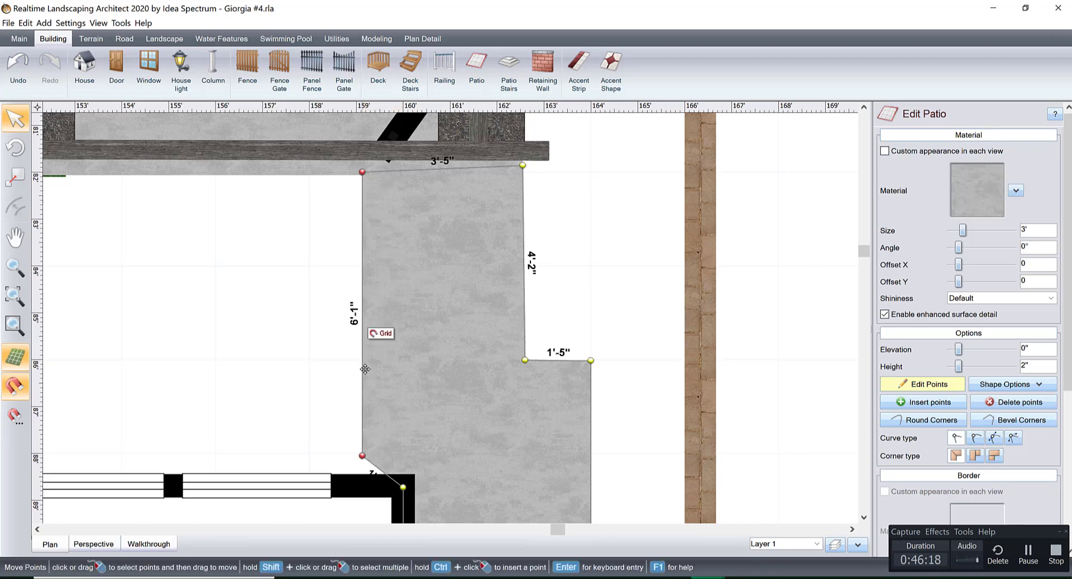
pyautogui.moveTo(362, 457); pyautogui.dragTo(358, 481)
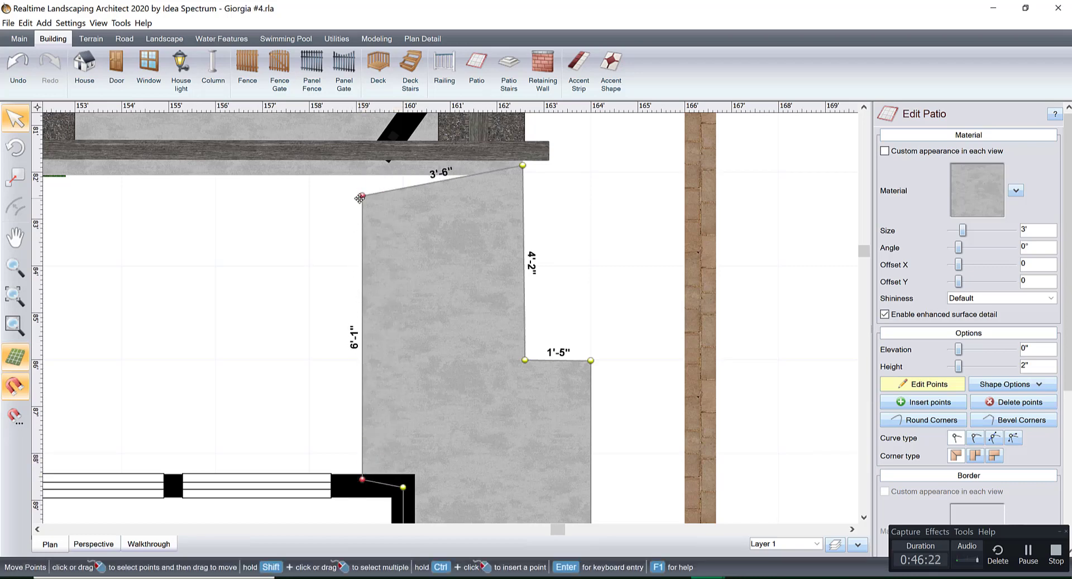
pyautogui.moveTo(363, 195); pyautogui.dragTo(363, 170)
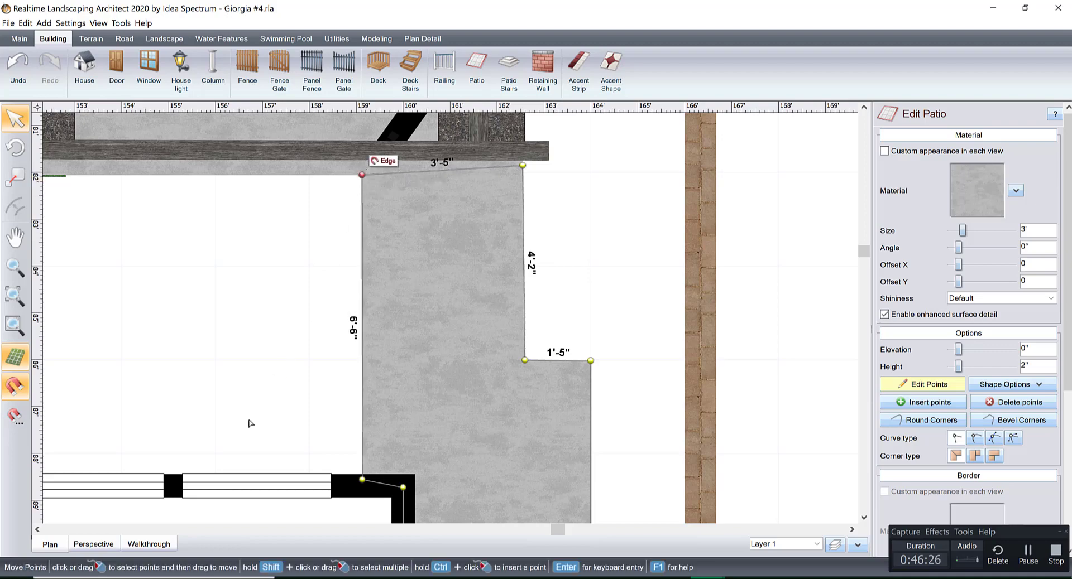
# Examine the reshaped walkway and the adjoining pergola and fire pit area in 3D.
pyautogui.click(93, 544)
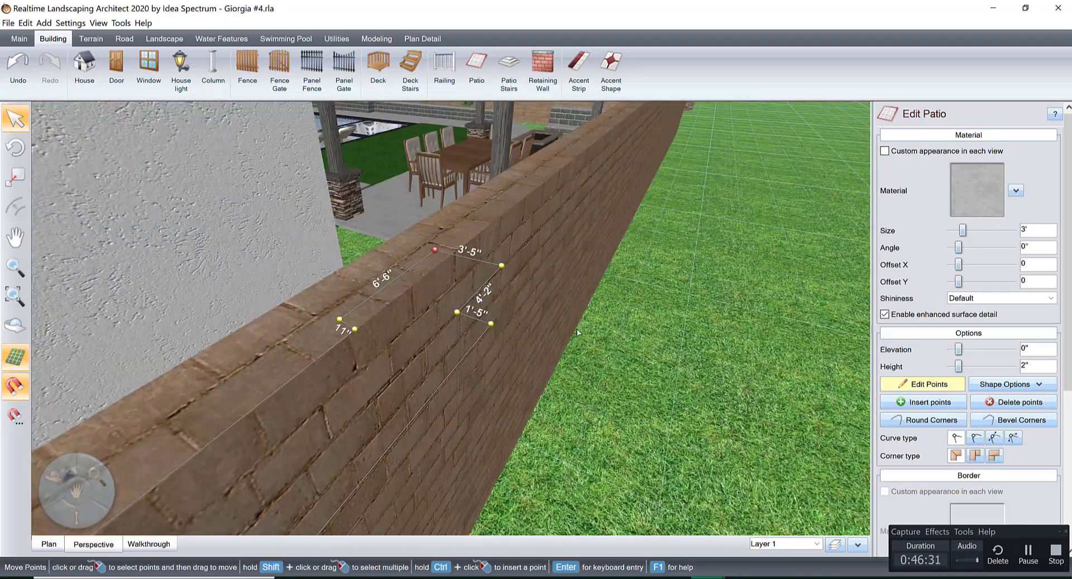
pyautogui.moveTo(577, 333); pyautogui.dragTo(584, 335, button='right')
pyautogui.scroll(3, 584, 335)
pyautogui.moveTo(507, 321); pyautogui.dragTo(560, 357, button='middle')
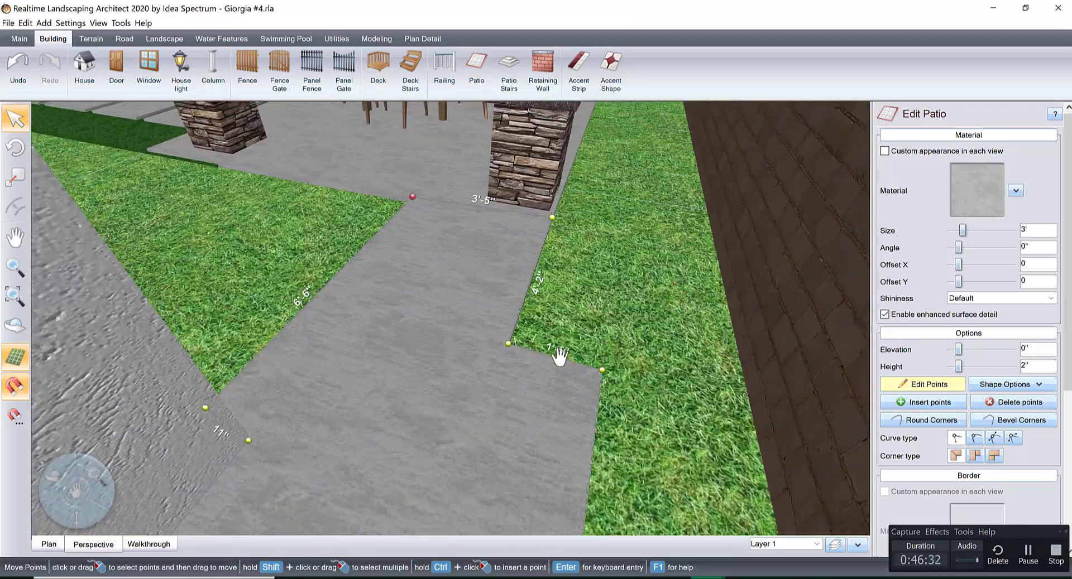
pyautogui.scroll(-3, 560, 357)
pyautogui.moveTo(560, 357); pyautogui.dragTo(463, 370, button='right')
pyautogui.scroll(-3, 696, 319)
pyautogui.rightClick(520, 369)
pyautogui.click(463, 362)
pyautogui.scroll(4, 463, 369)
pyautogui.moveTo(463, 369); pyautogui.dragTo(592, 383, button='middle')
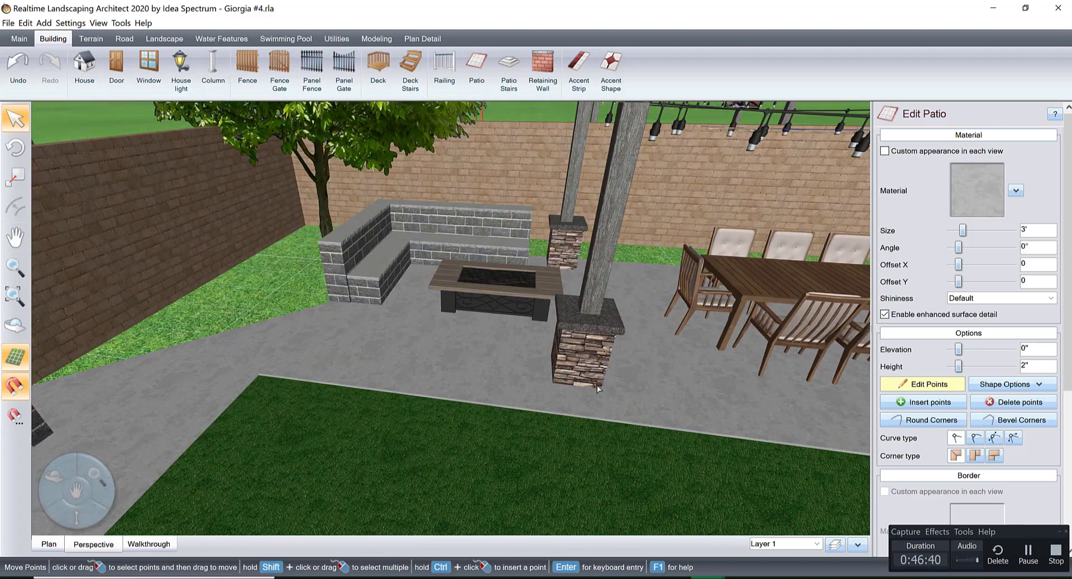
# Finish editing the patio points and check which wall material the pergola's stone column base uses.
pyautogui.moveTo(591, 383); pyautogui.dragTo(586, 385, button='right')
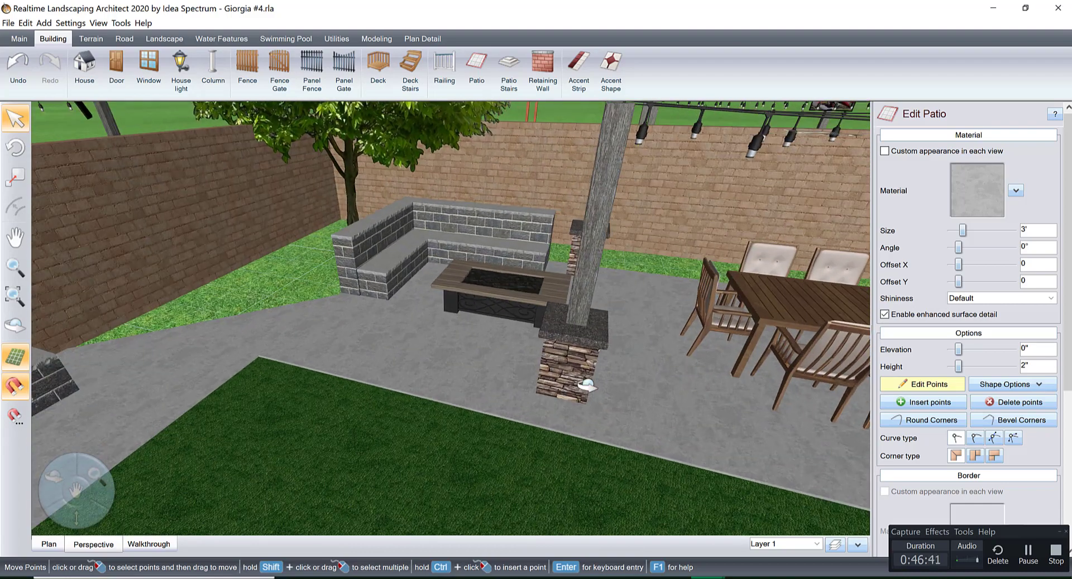
pyautogui.click(930, 385)
pyautogui.click(562, 365)
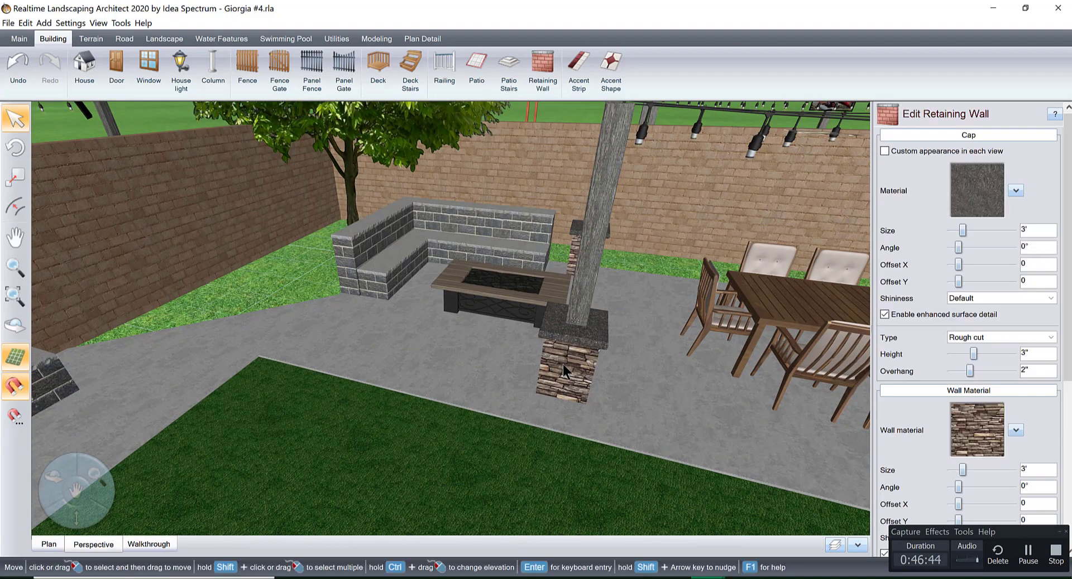
pyautogui.click(966, 440)
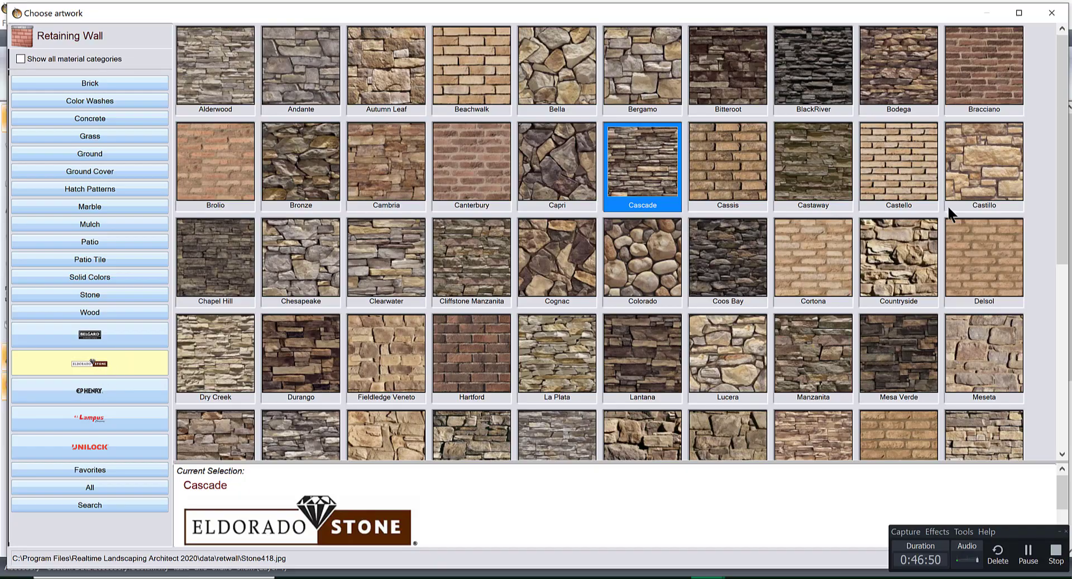
pyautogui.click(1051, 12)
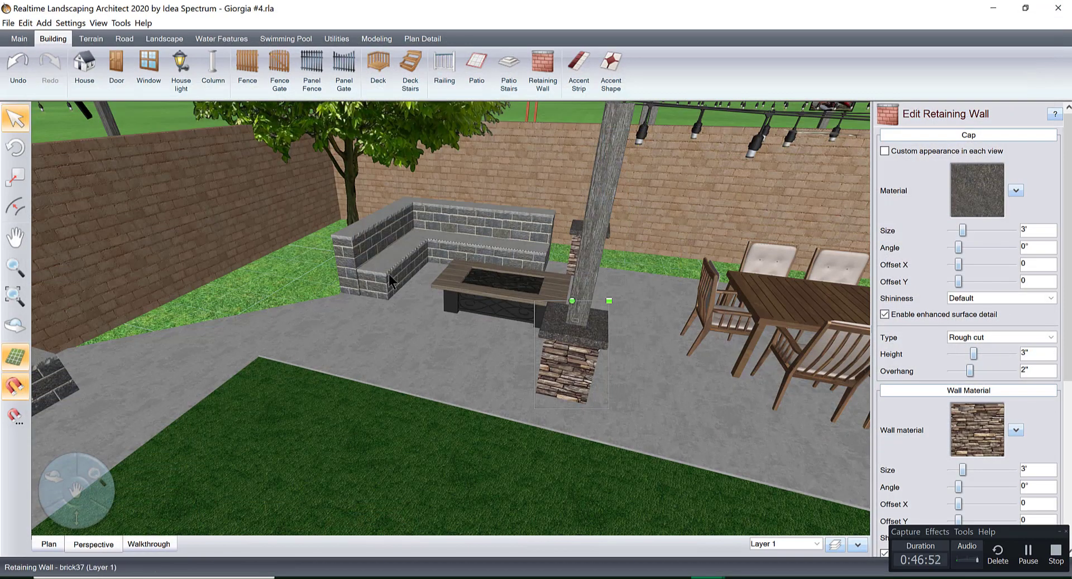
# Try the Eldorado Stone Cascade wall material on the L-shaped seating wall, and undo the change.
pyautogui.click(347, 247)
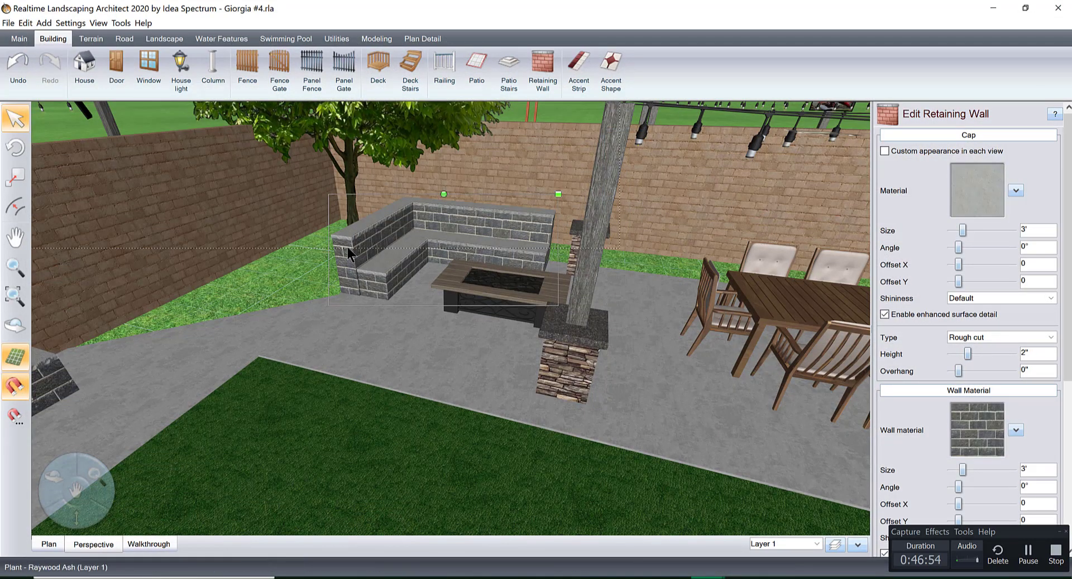
pyautogui.click(974, 422)
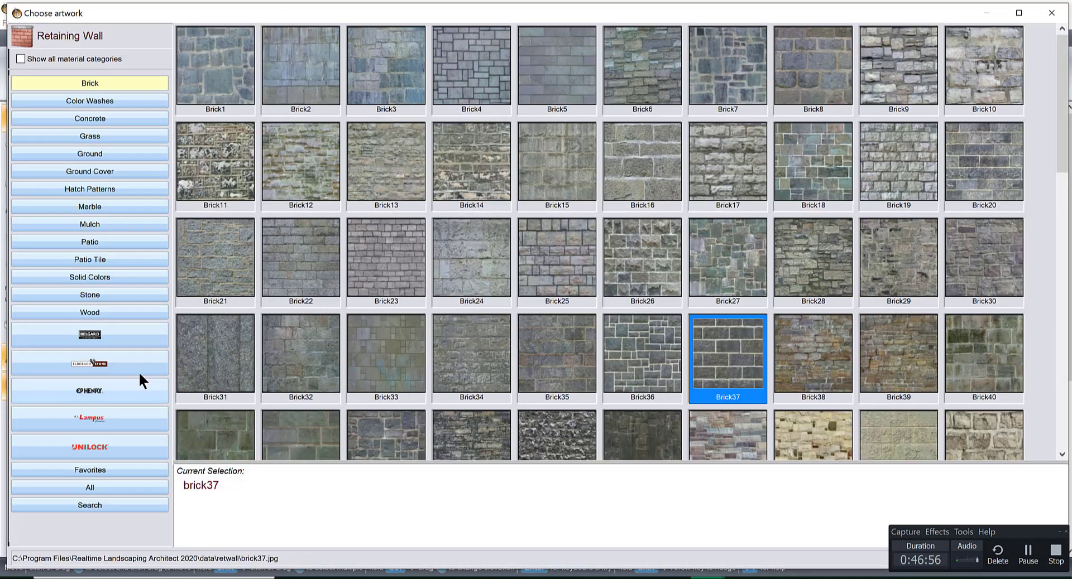
pyautogui.click(138, 369)
pyautogui.click(653, 269)
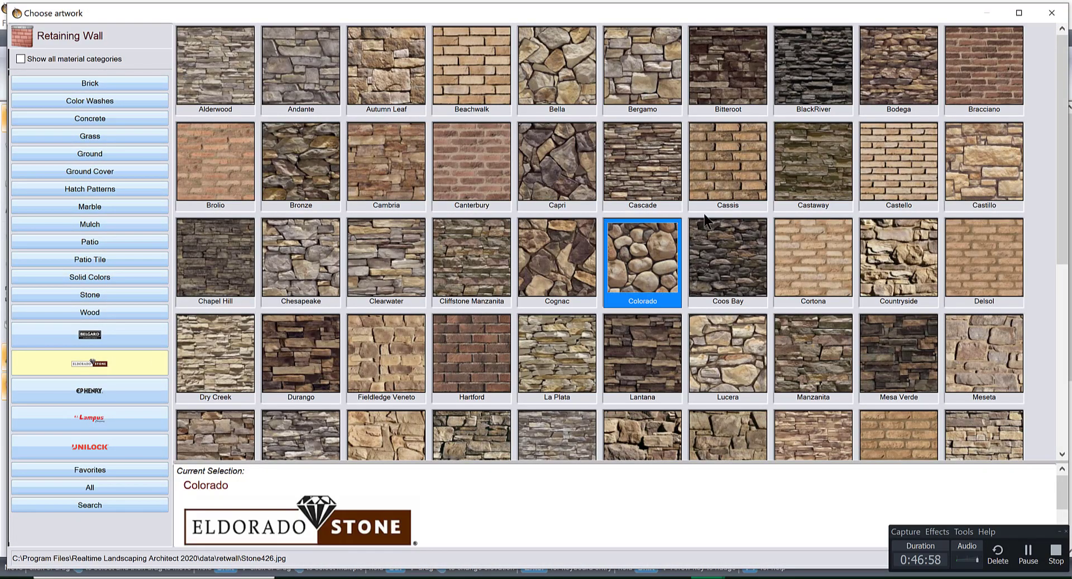
pyautogui.doubleClick(651, 173)
pyautogui.moveTo(557, 304)
pyautogui.mouseDown(button='middle')
pyautogui.moveTo(514, 297)
pyautogui.moveTo(572, 309)
pyautogui.mouseUp(button='middle')
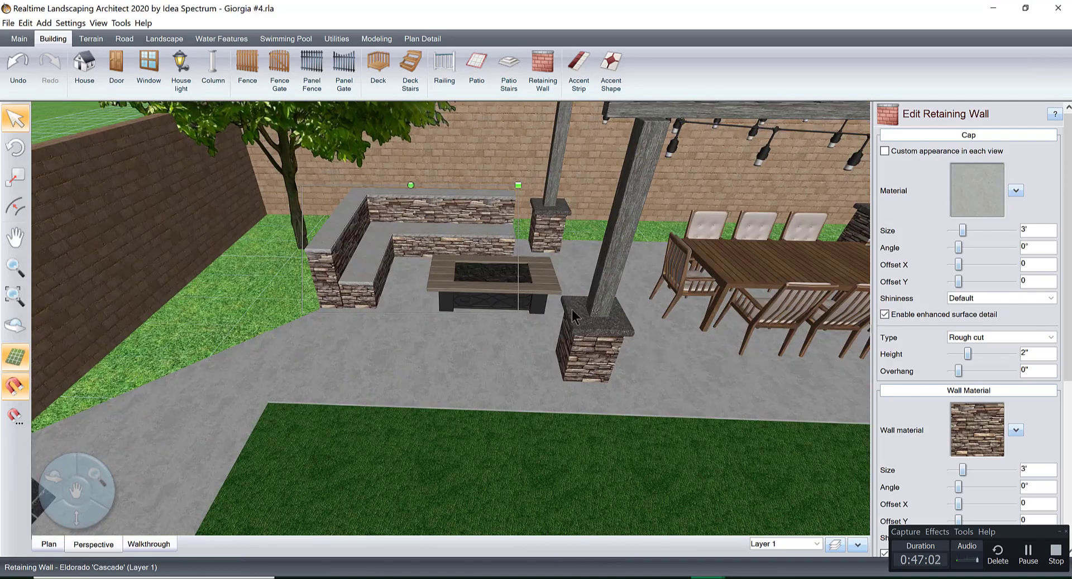
pyautogui.hotkey('ctrl', 'z')
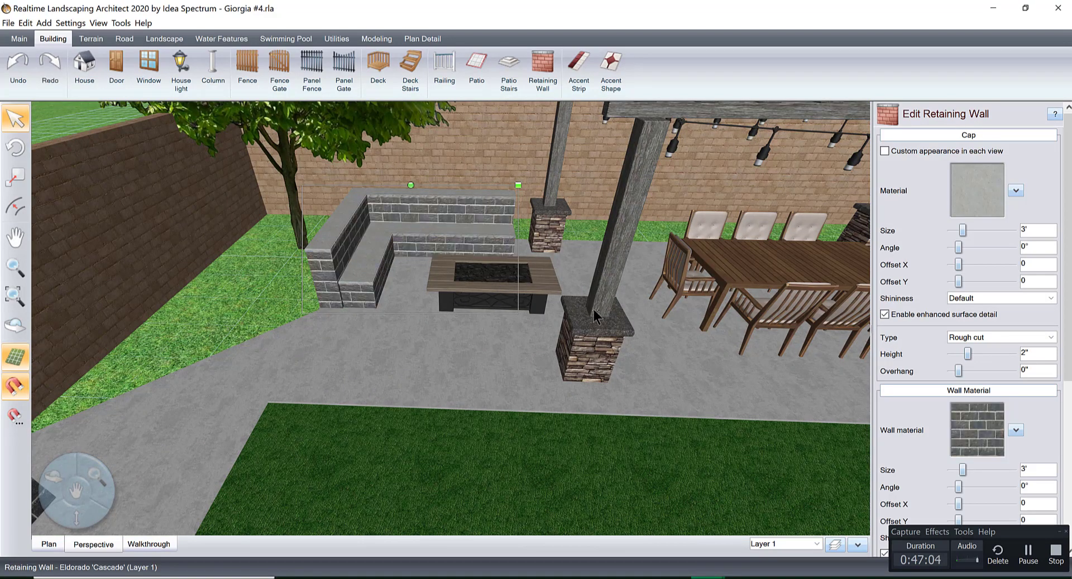
# Start a grass landscape region at the back fence in the plan, tracing the patio's diagonal edge and the back of the seating wall.
pyautogui.moveTo(594, 309); pyautogui.dragTo(340, 264, button='middle')
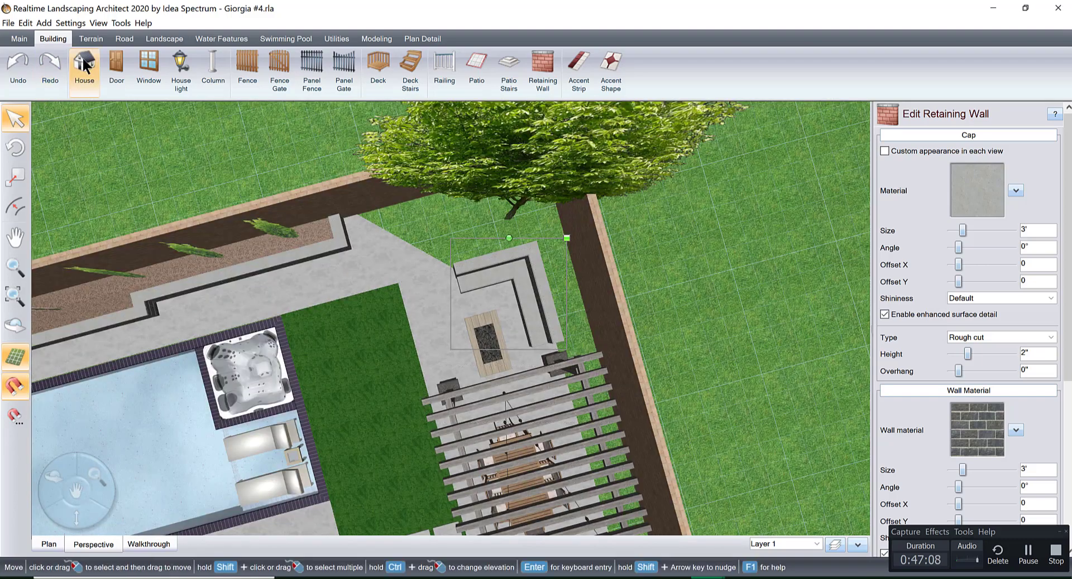
pyautogui.click(163, 38)
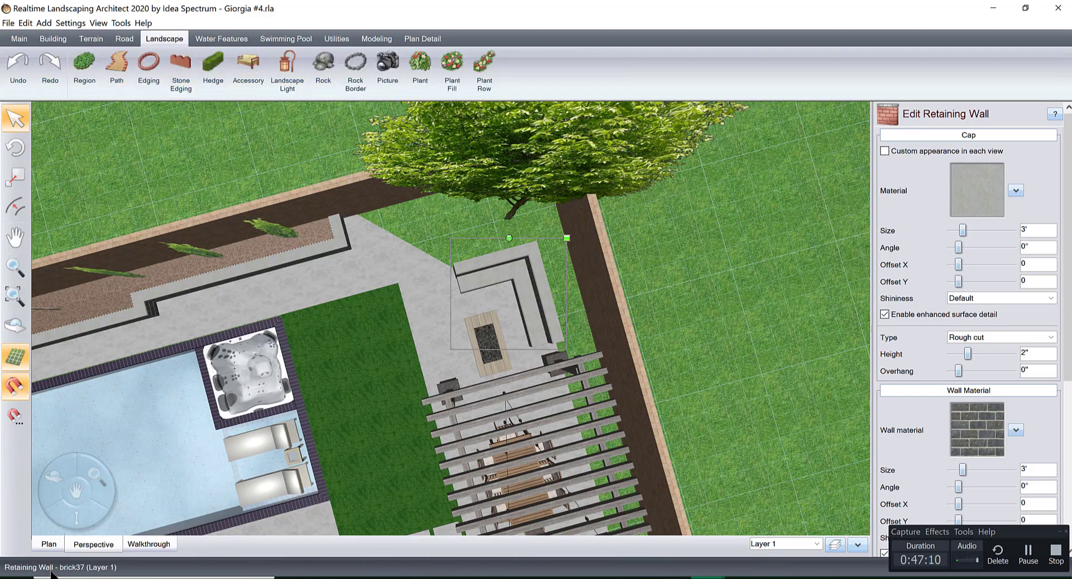
pyautogui.click(46, 543)
pyautogui.scroll(-6, 409, 301)
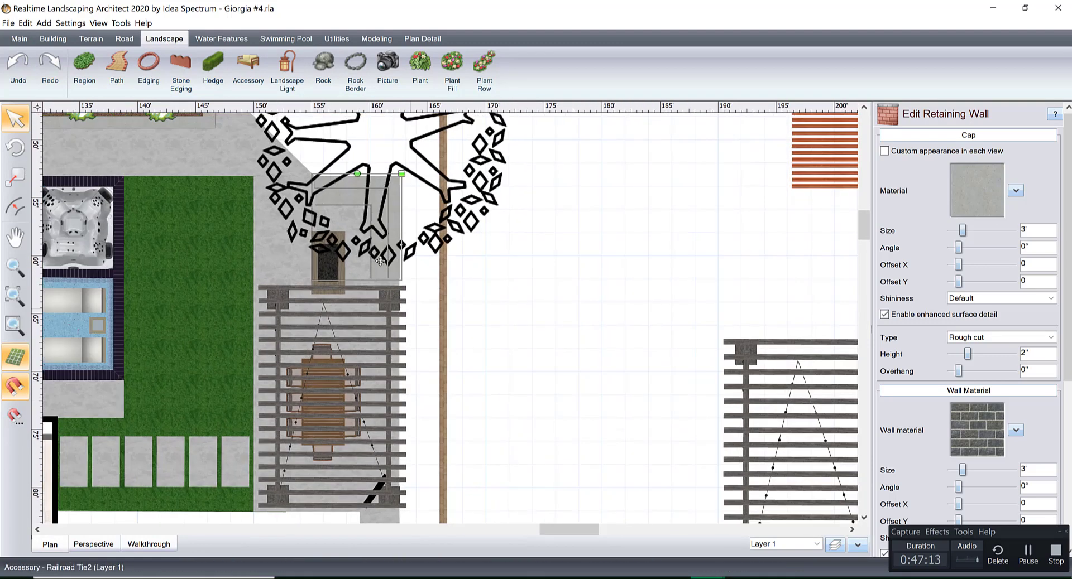
pyautogui.moveTo(379, 261); pyautogui.dragTo(438, 365, button='middle')
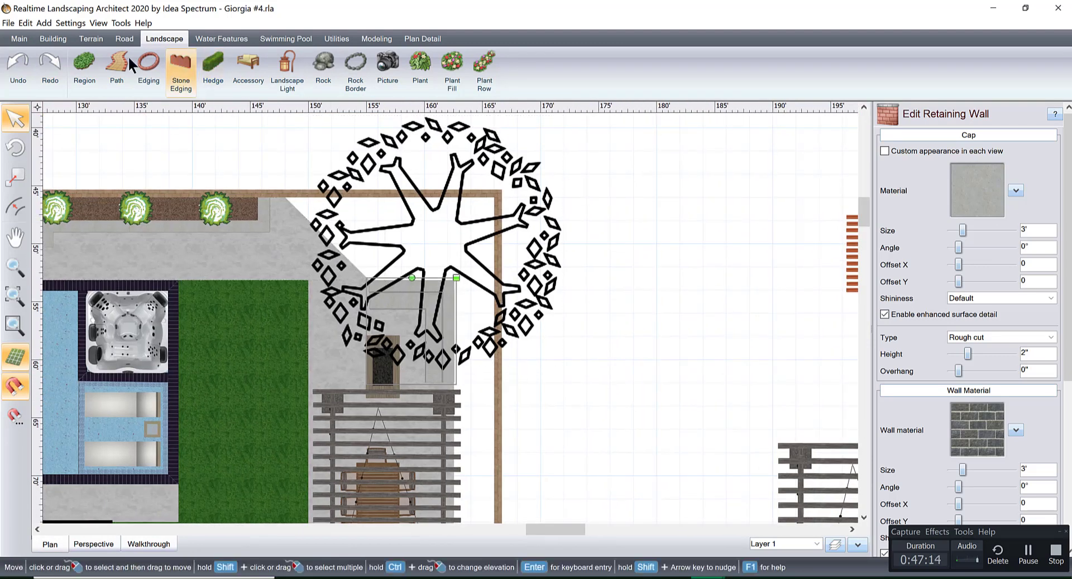
pyautogui.click(84, 67)
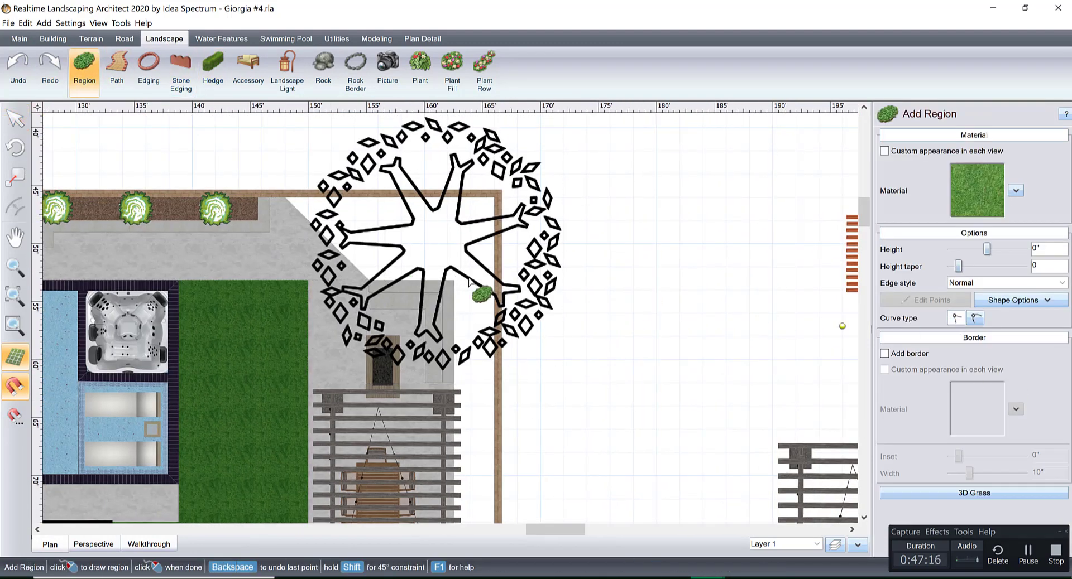
pyautogui.click(285, 197)
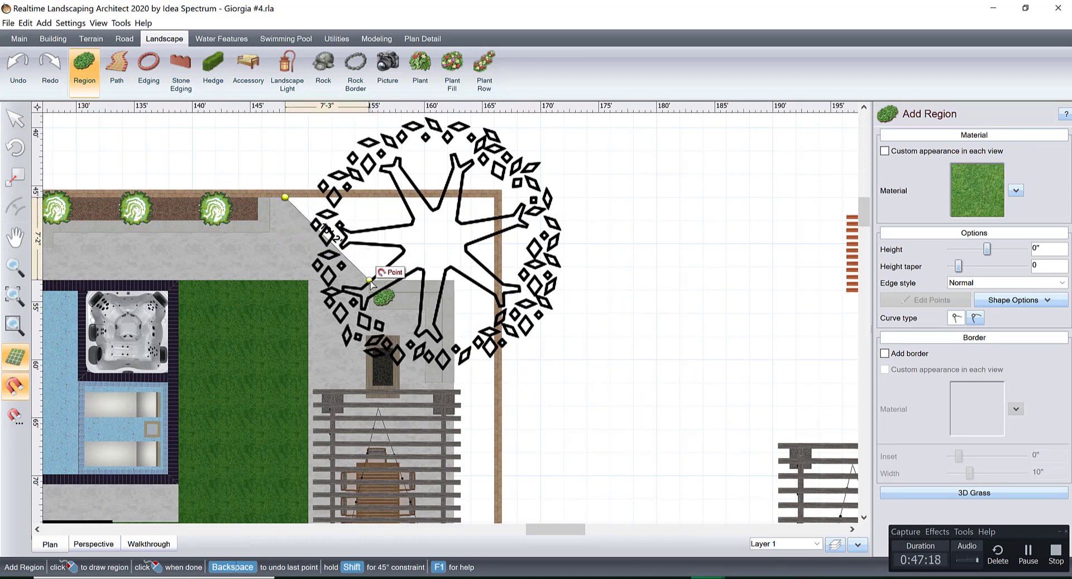
pyautogui.click(369, 280)
pyautogui.click(451, 281)
# Continue the region outline past the pergola to the walkway's inner corner, along the lawn's house-side edge, and inside the house walls.
pyautogui.moveTo(431, 370); pyautogui.dragTo(481, 161, button='middle')
pyautogui.moveTo(462, 283); pyautogui.dragTo(449, 232, button='middle')
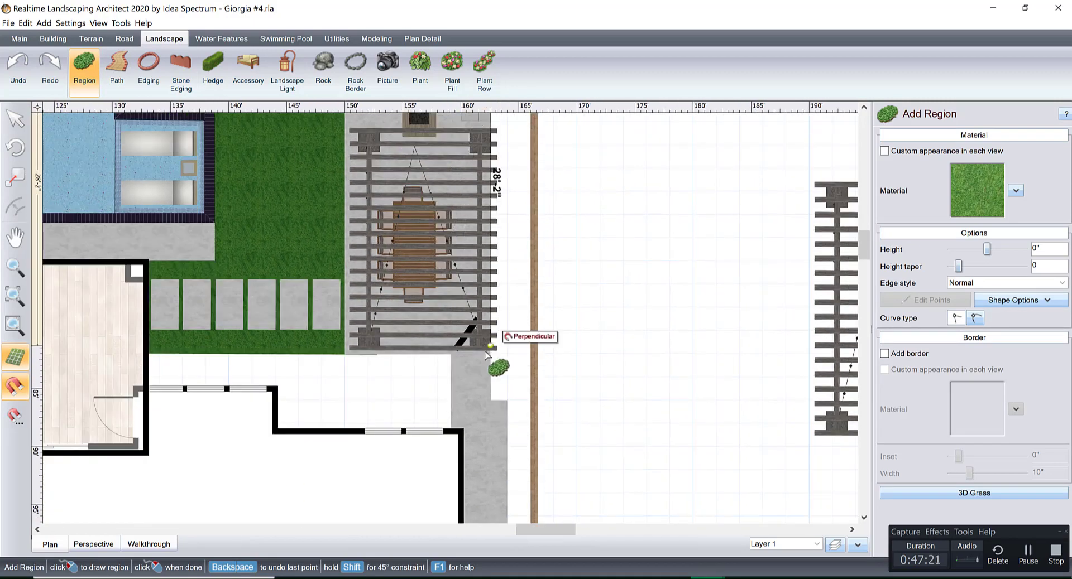
pyautogui.click(453, 357)
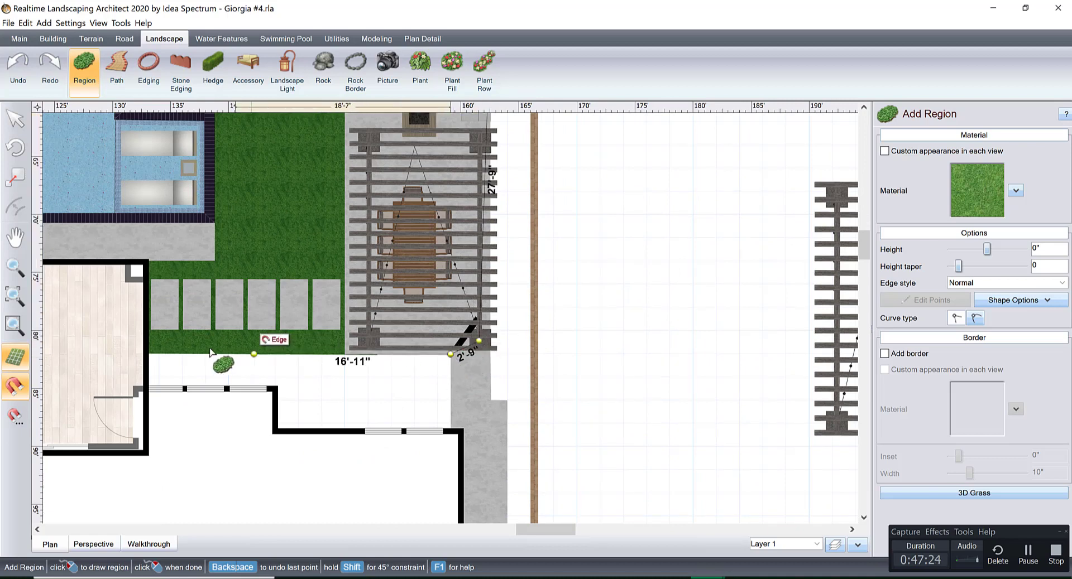
pyautogui.click(144, 353)
pyautogui.click(136, 388)
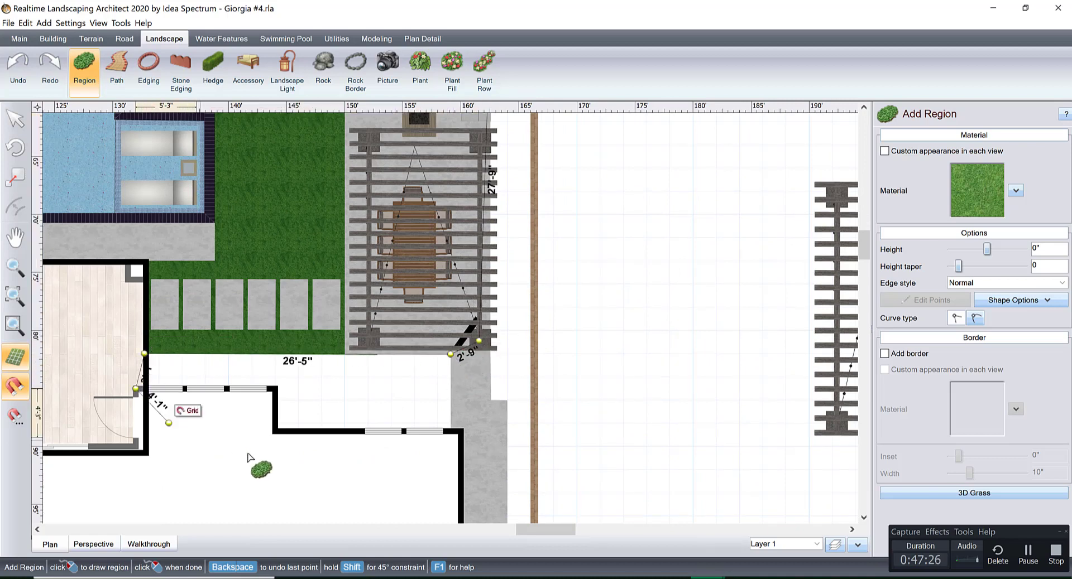
pyautogui.click(274, 460)
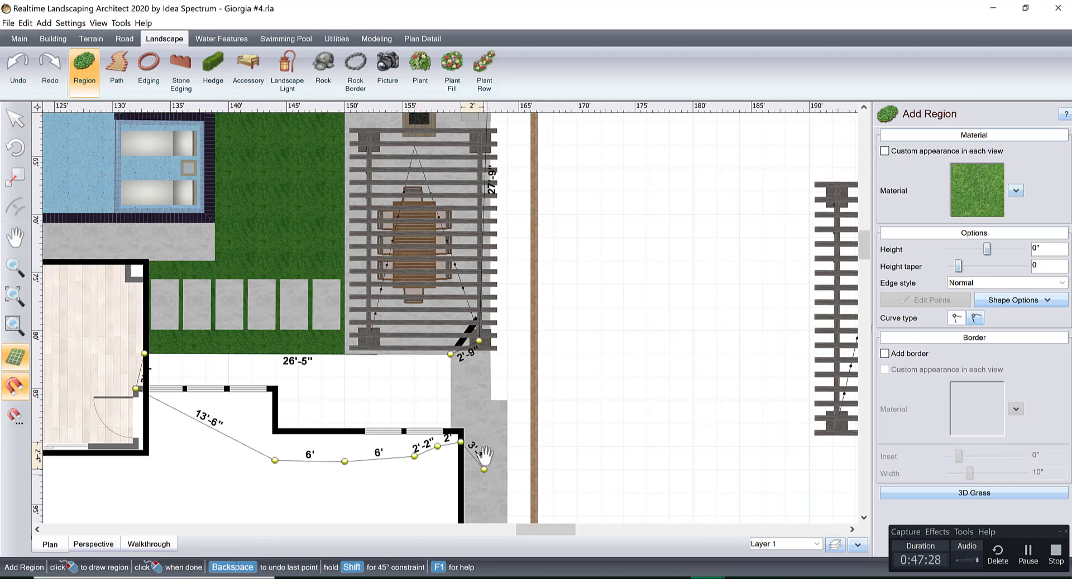
# Continue the region outline down the side walkway to its wide landing, across to the fence, and along the fence back to the starting point.
pyautogui.moveTo(486, 457); pyautogui.dragTo(486, 296, button='middle')
pyautogui.moveTo(509, 424); pyautogui.dragTo(469, 224, button='middle')
pyautogui.moveTo(499, 357); pyautogui.dragTo(444, 195, button='middle')
pyautogui.moveTo(455, 273); pyautogui.dragTo(409, 149, button='middle')
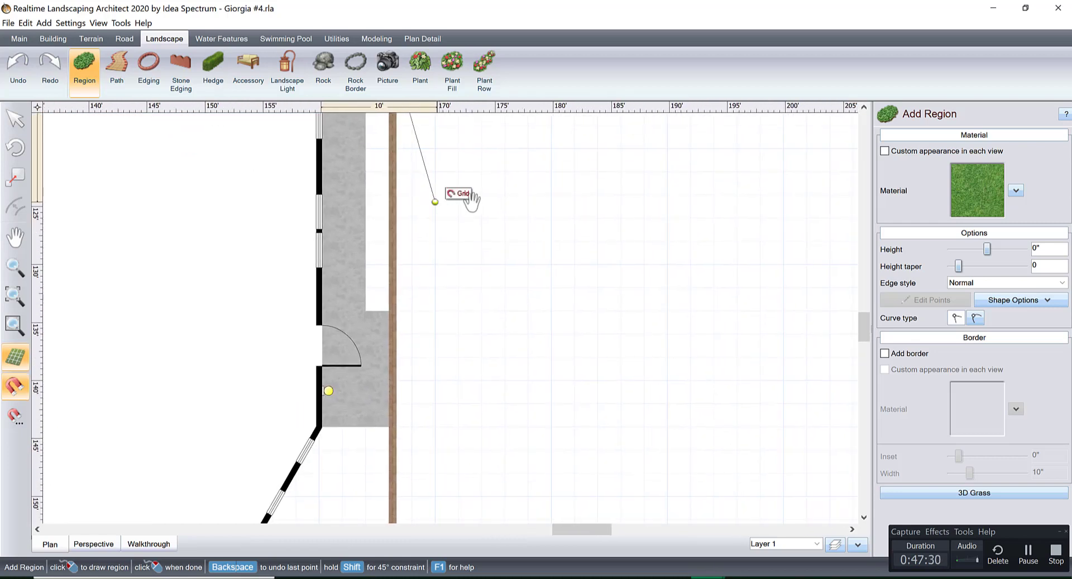
pyautogui.moveTo(472, 201); pyautogui.dragTo(507, 211, button='middle')
pyautogui.click(428, 321)
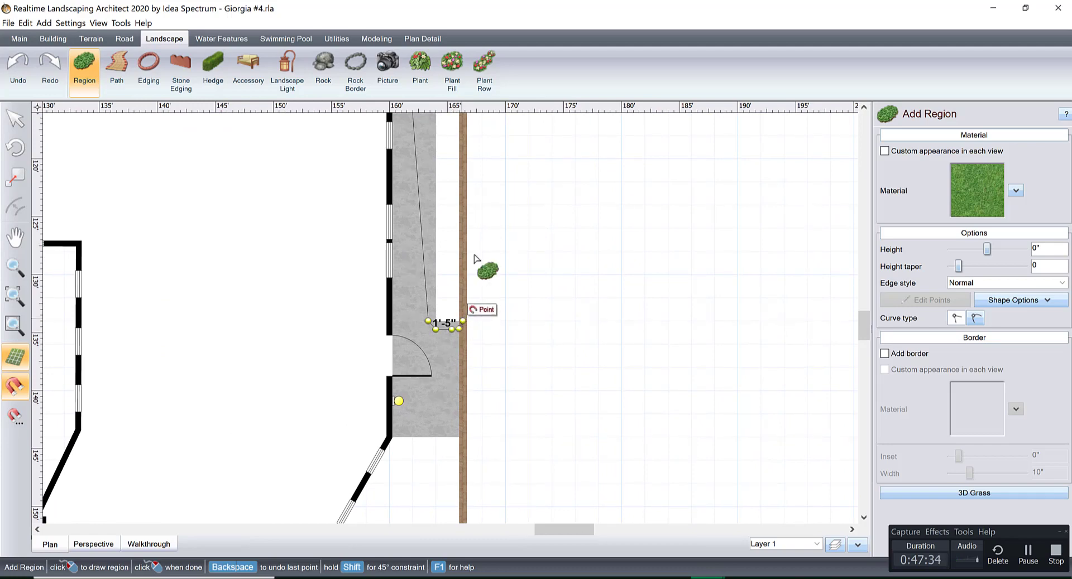
pyautogui.moveTo(475, 260)
pyautogui.mouseDown(button='middle')
pyautogui.moveTo(510, 322)
pyautogui.moveTo(505, 361)
pyautogui.moveTo(476, 407)
pyautogui.moveTo(485, 251)
pyautogui.mouseUp(button='middle')
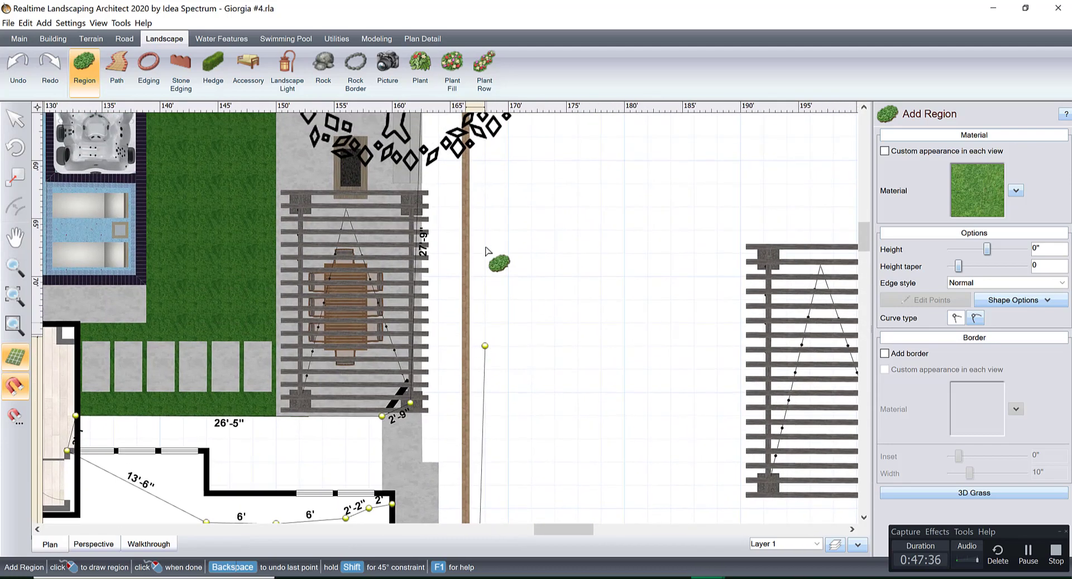
pyautogui.moveTo(510, 190); pyautogui.dragTo(534, 438, button='middle')
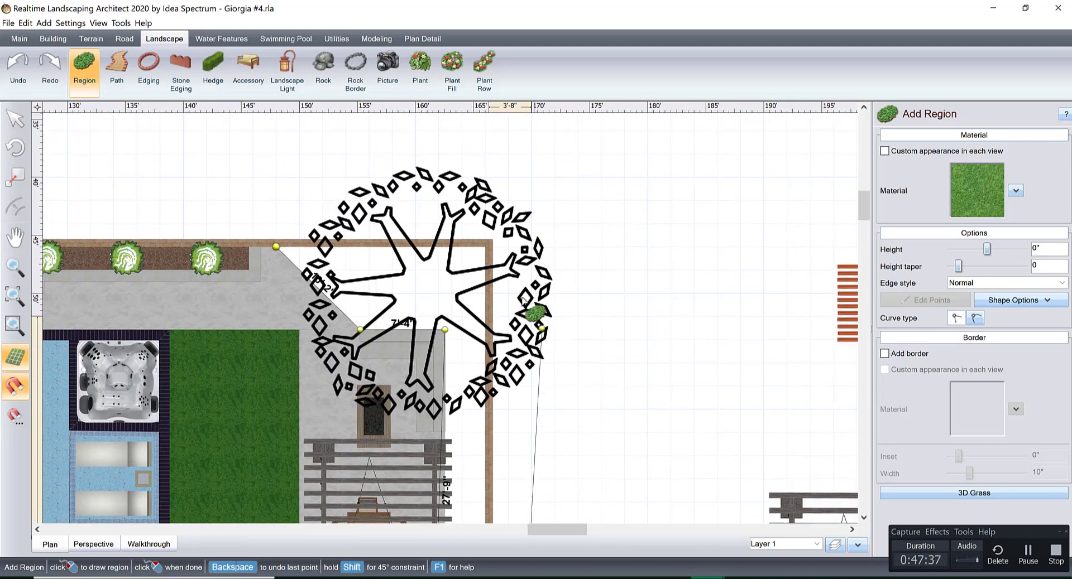
pyautogui.doubleClick(487, 246)
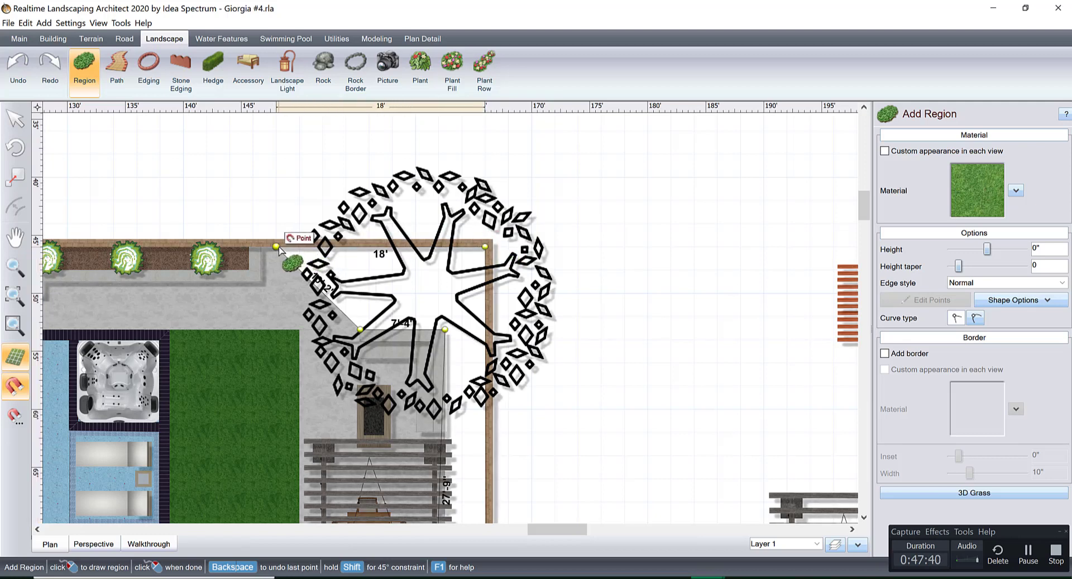
# Change the new region's material to Stone284 from the favorite materials.
pyautogui.click(952, 203)
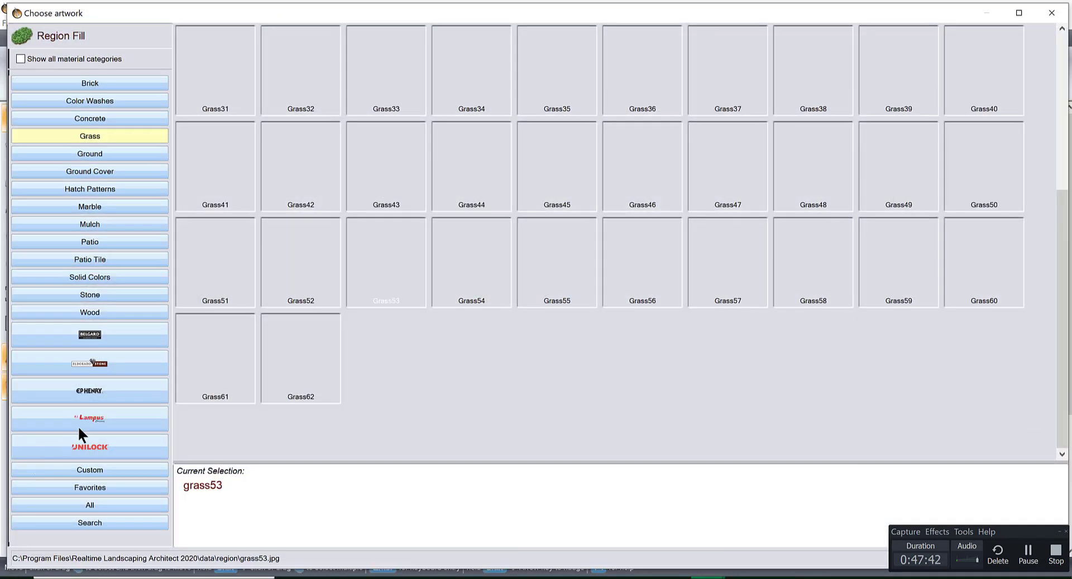
pyautogui.click(114, 488)
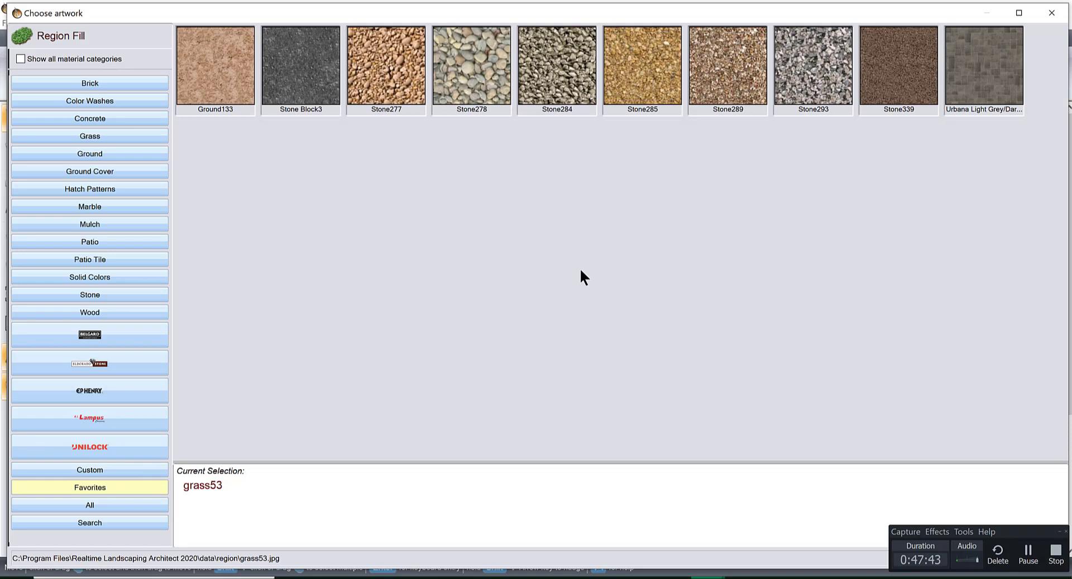
pyautogui.doubleClick(561, 59)
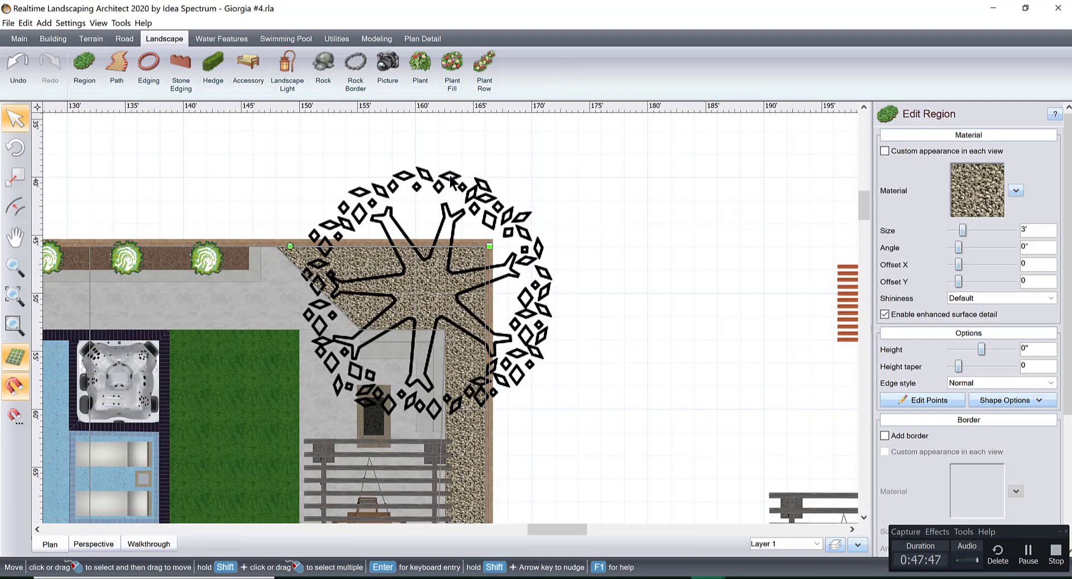
# Examine the gravel region in the perspective view around the pergola, the house and the far corner planting bed.
pyautogui.click(148, 546)
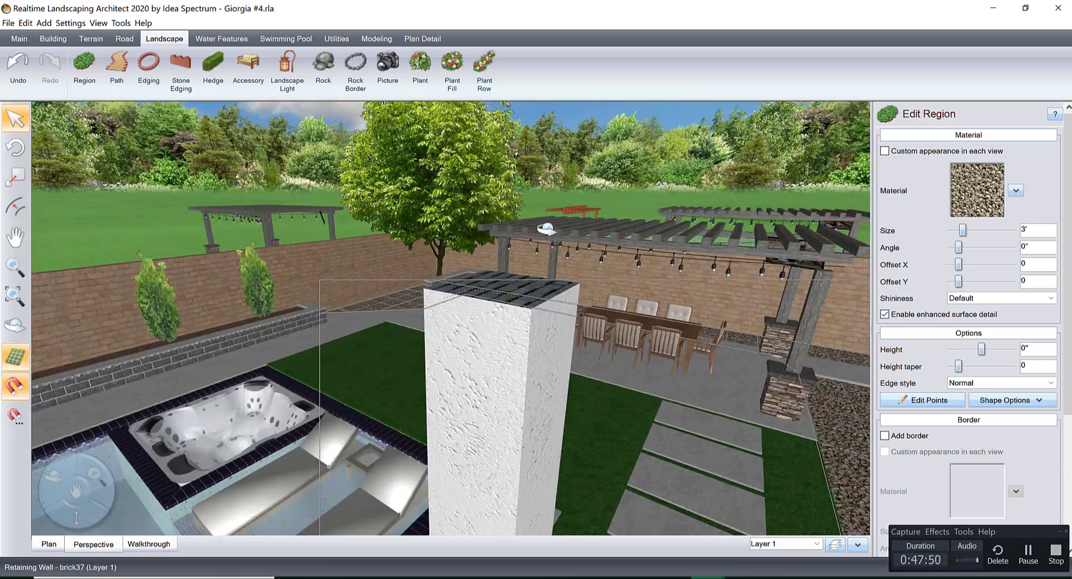
pyautogui.moveTo(547, 228); pyautogui.dragTo(549, 298, button='right')
pyautogui.scroll(3, 648, 294)
pyautogui.moveTo(649, 294); pyautogui.dragTo(491, 297, button='middle')
pyautogui.moveTo(492, 297); pyautogui.dragTo(664, 309, button='right')
pyautogui.moveTo(664, 308); pyautogui.dragTo(418, 313, button='middle')
pyautogui.moveTo(419, 313); pyautogui.dragTo(602, 304, button='right')
pyautogui.scroll(4, 514, 306)
pyautogui.moveTo(603, 304); pyautogui.dragTo(609, 375, button='middle')
pyautogui.scroll(-4, 608, 375)
pyautogui.moveTo(609, 375); pyautogui.dragTo(815, 363, button='right')
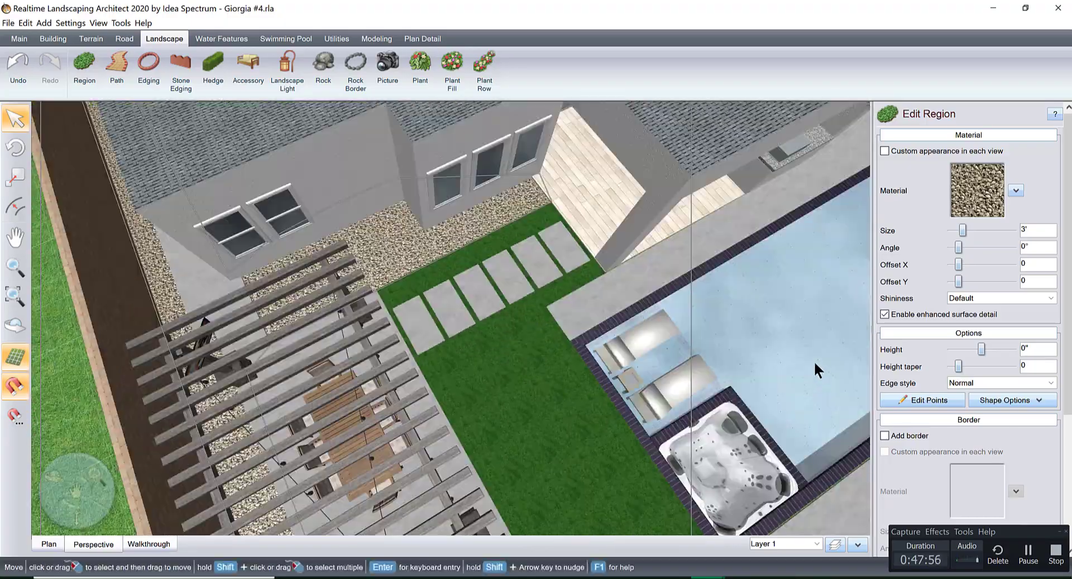
pyautogui.moveTo(815, 363); pyautogui.dragTo(474, 262, button='middle')
pyautogui.moveTo(711, 143); pyautogui.dragTo(540, 275, button='middle')
pyautogui.moveTo(540, 275); pyautogui.dragTo(611, 173, button='right')
pyautogui.moveTo(610, 173); pyautogui.dragTo(482, 335, button='middle')
pyautogui.moveTo(481, 334); pyautogui.dragTo(628, 346, button='right')
pyautogui.moveTo(628, 346); pyautogui.dragTo(463, 323, button='middle')
pyautogui.moveTo(463, 323); pyautogui.dragTo(524, 349, button='right')
pyautogui.scroll(4, 523, 350)
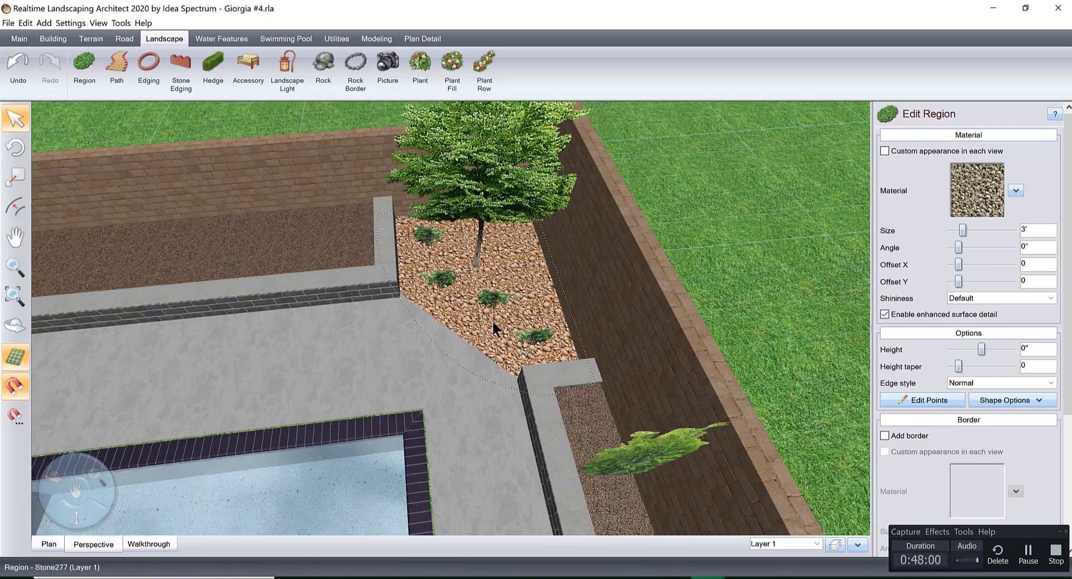
# Change the material of the corner planting bed under the tree to Stone284 from the favorite materials.
pyautogui.click(486, 320)
pyautogui.click(956, 192)
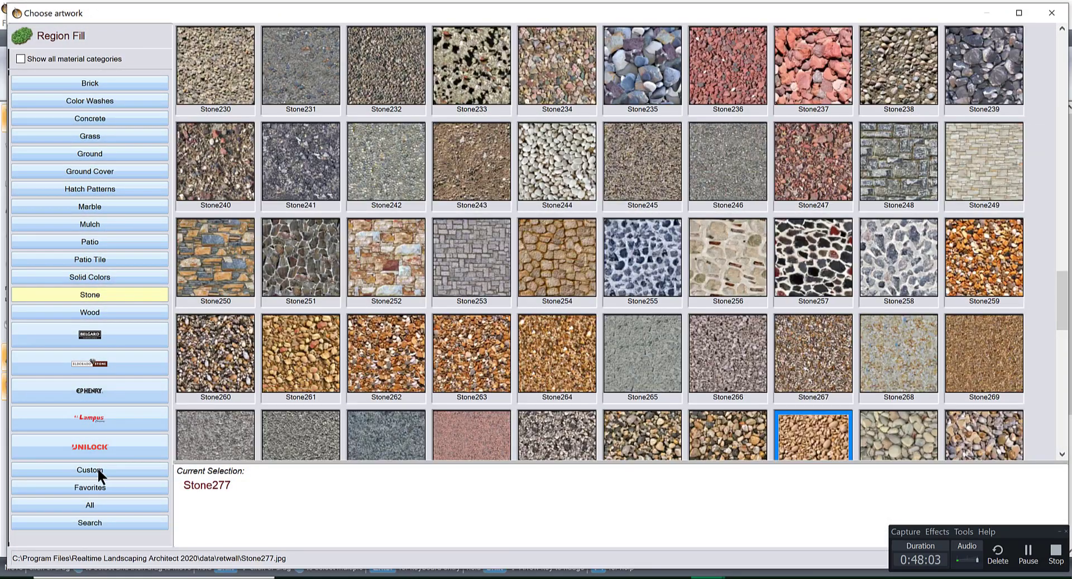
pyautogui.click(102, 488)
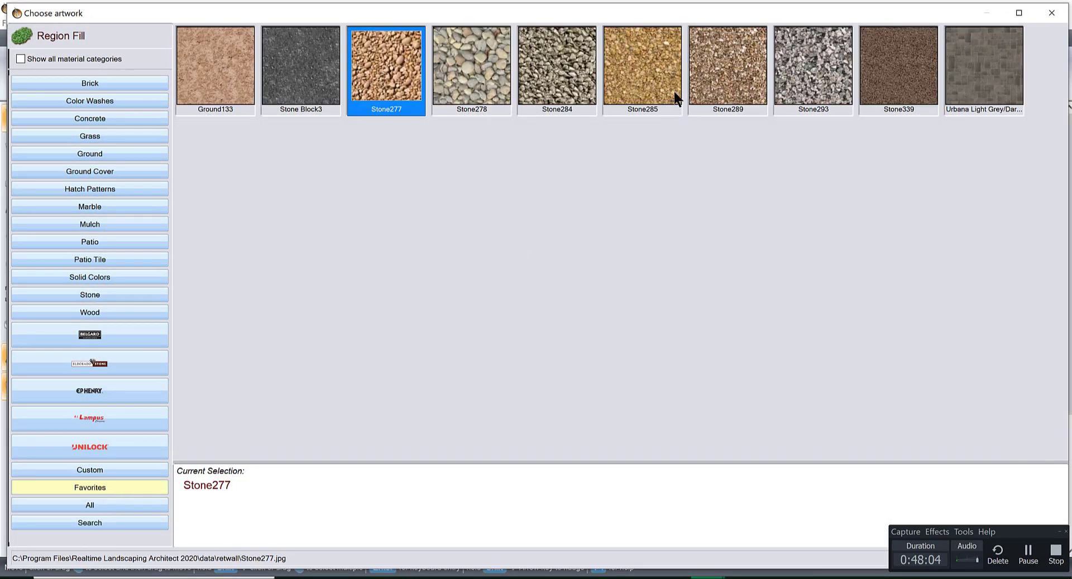
pyautogui.click(557, 63)
# Start a new landscape region in the plan for the bare side yard beyond the pool and set its material to Stone284.
pyautogui.moveTo(549, 275); pyautogui.dragTo(512, 262, button='right')
pyautogui.moveTo(513, 261); pyautogui.dragTo(526, 334, button='middle')
pyautogui.scroll(-5, 526, 334)
pyautogui.moveTo(526, 335); pyautogui.dragTo(337, 392, button='right')
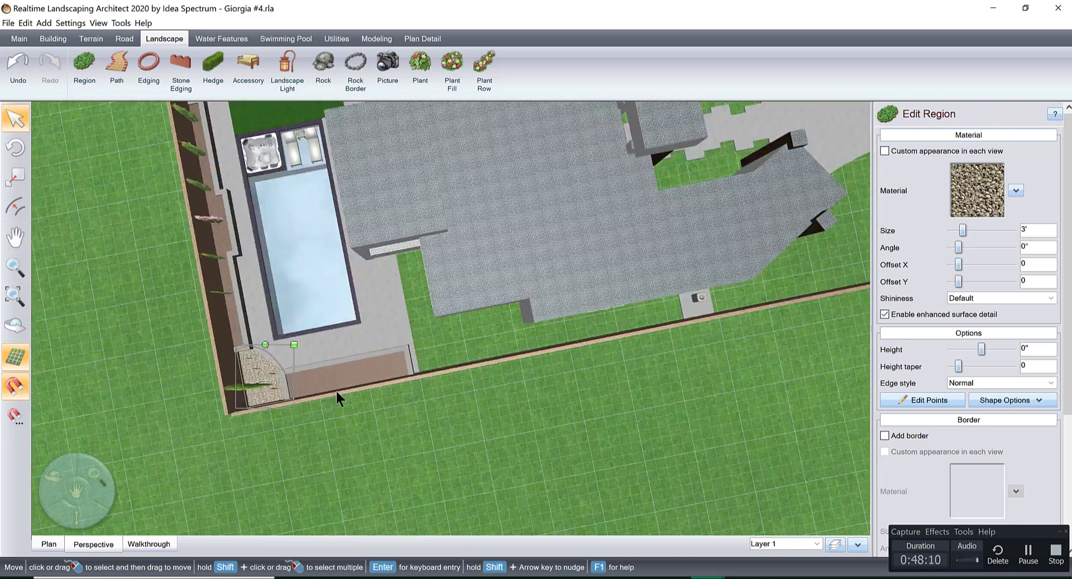
pyautogui.click(58, 546)
pyautogui.scroll(-1, 328, 370)
pyautogui.moveTo(234, 356); pyautogui.dragTo(579, 270, button='middle')
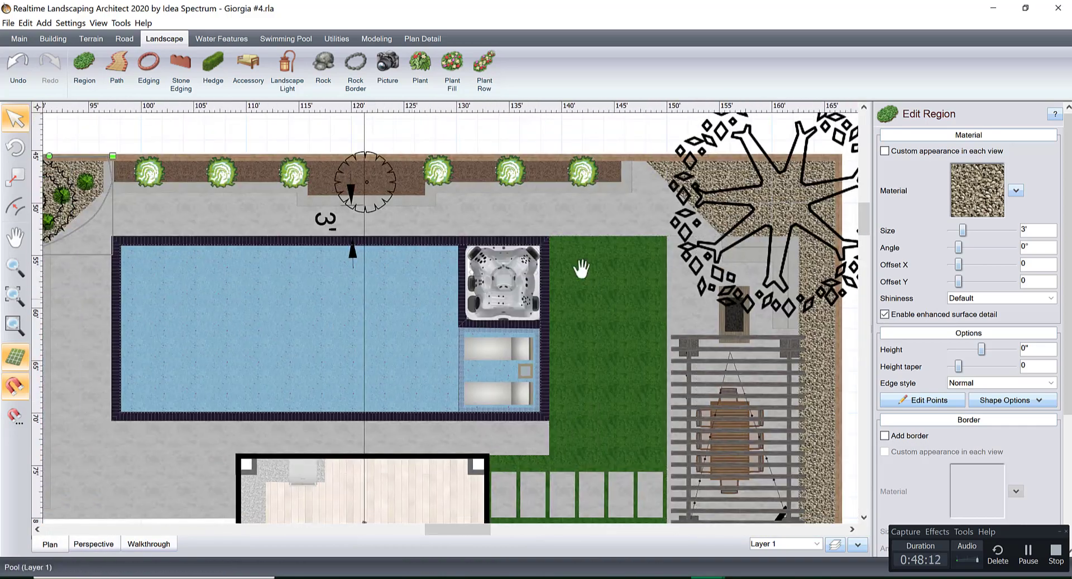
pyautogui.moveTo(134, 290); pyautogui.dragTo(681, 167, button='middle')
pyautogui.moveTo(123, 167); pyautogui.dragTo(79, 119, button='middle')
pyautogui.moveTo(316, 234); pyautogui.dragTo(204, 114, button='middle')
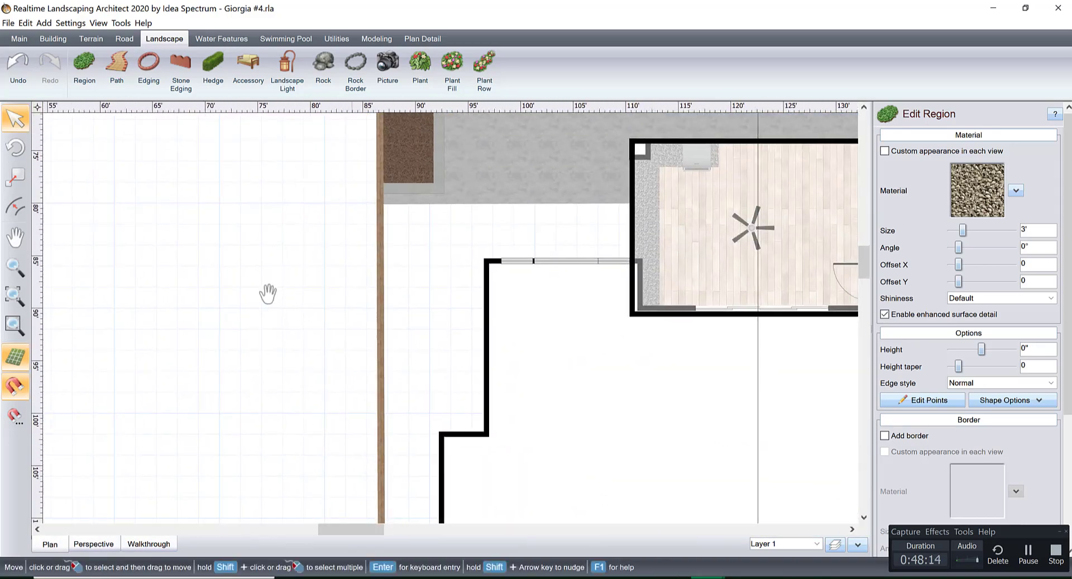
pyautogui.moveTo(267, 294); pyautogui.dragTo(162, 324, button='middle')
pyautogui.click(84, 68)
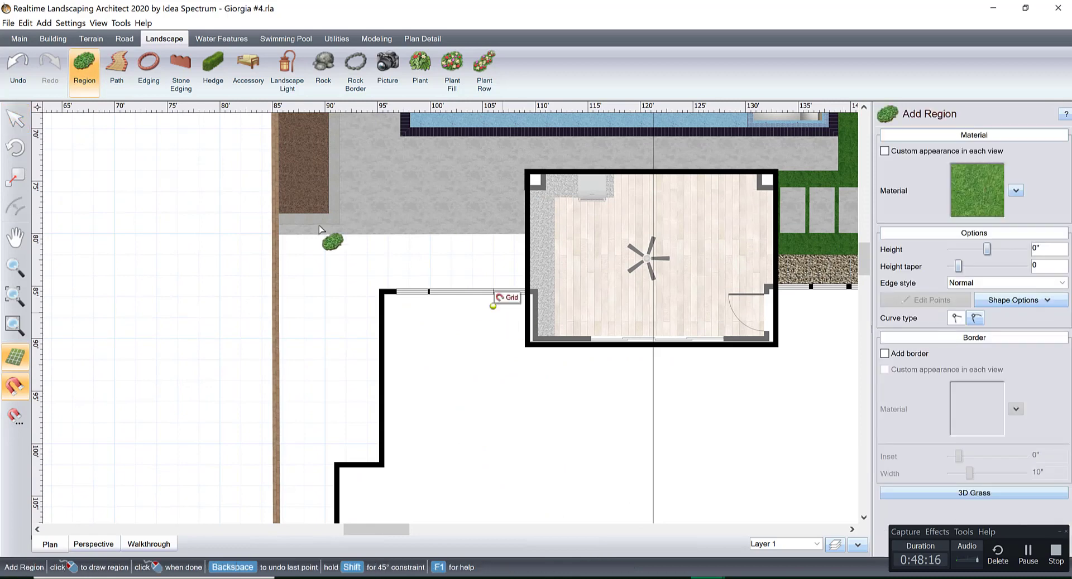
pyautogui.click(968, 188)
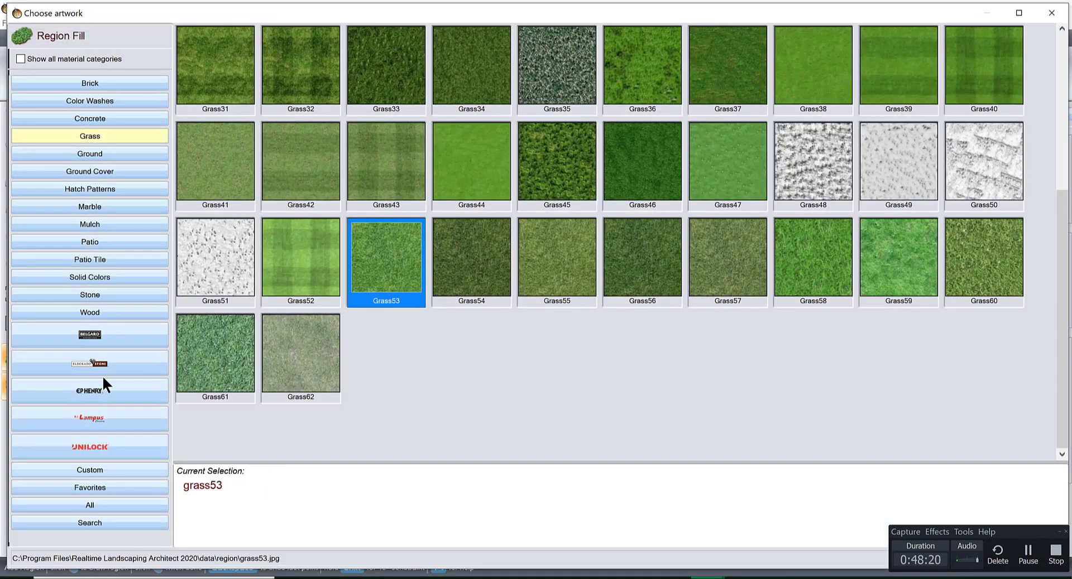
pyautogui.click(129, 487)
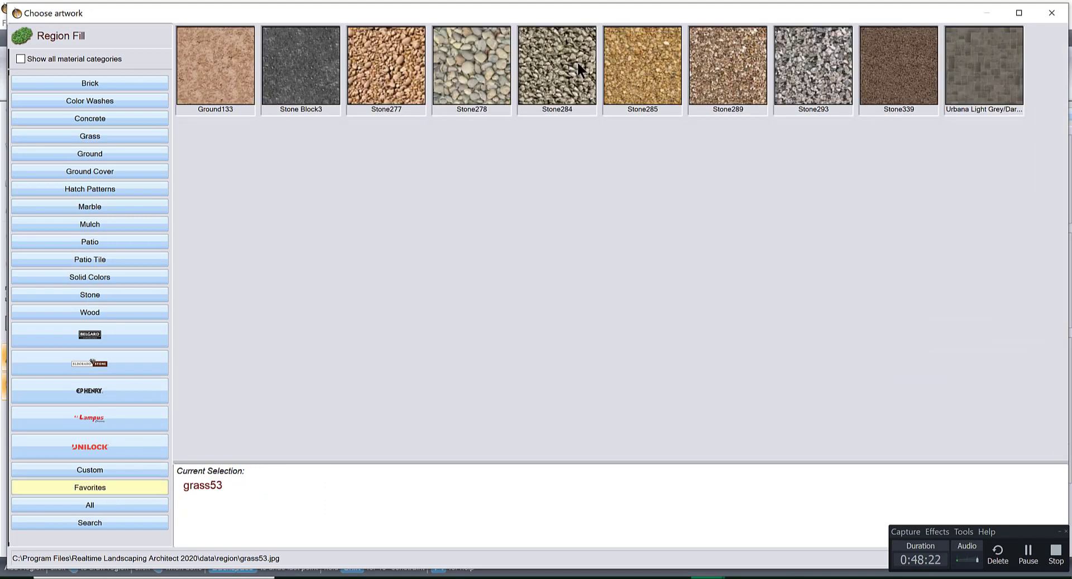
pyautogui.doubleClick(578, 66)
# Outline the region from the fence along the patio edge, down the house's side walls to the concrete pad, and back along the fence.
pyautogui.click(278, 234)
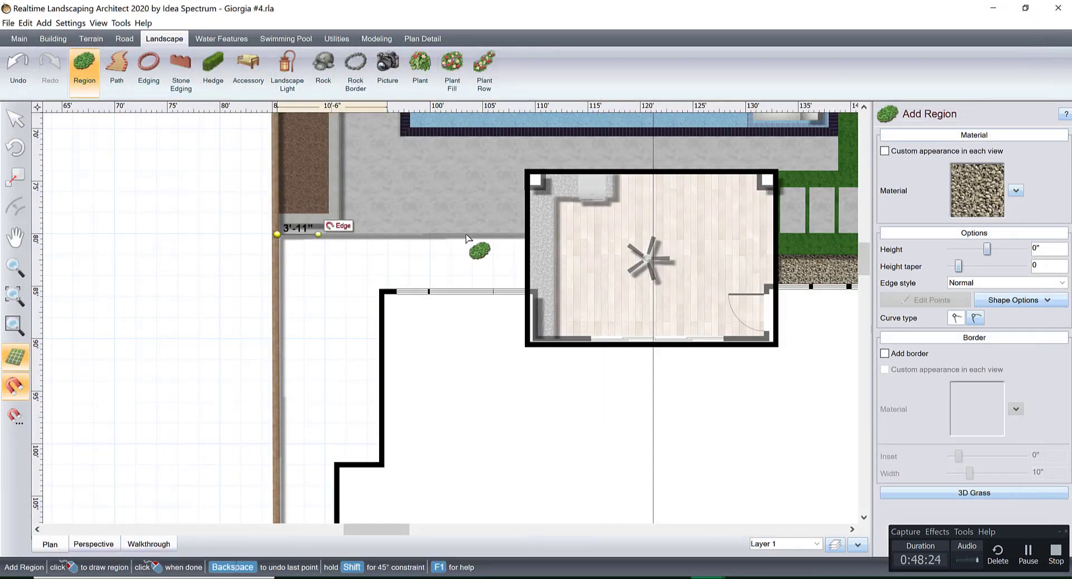
pyautogui.click(527, 291)
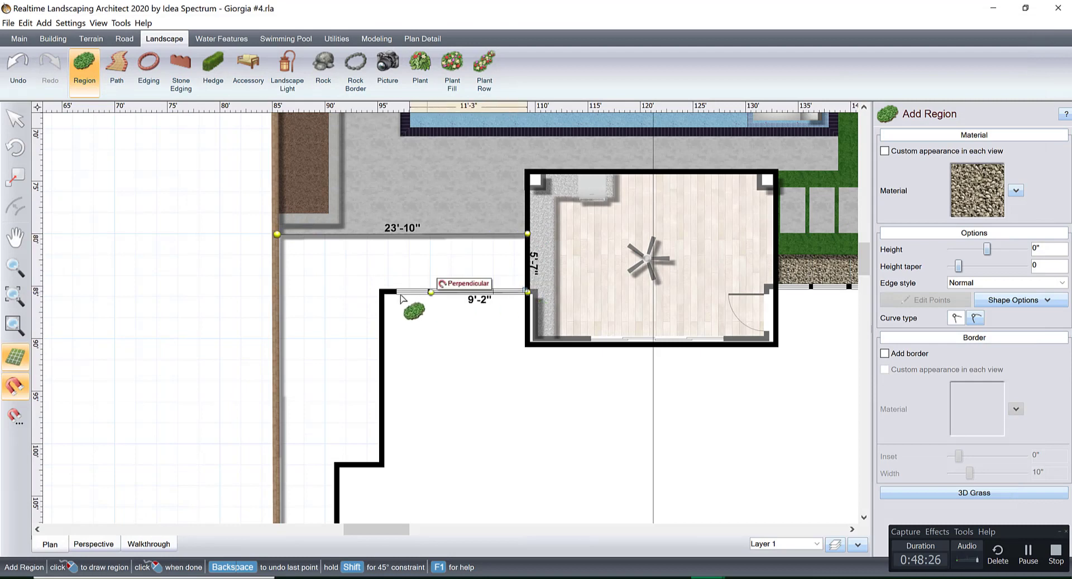
pyautogui.click(387, 308)
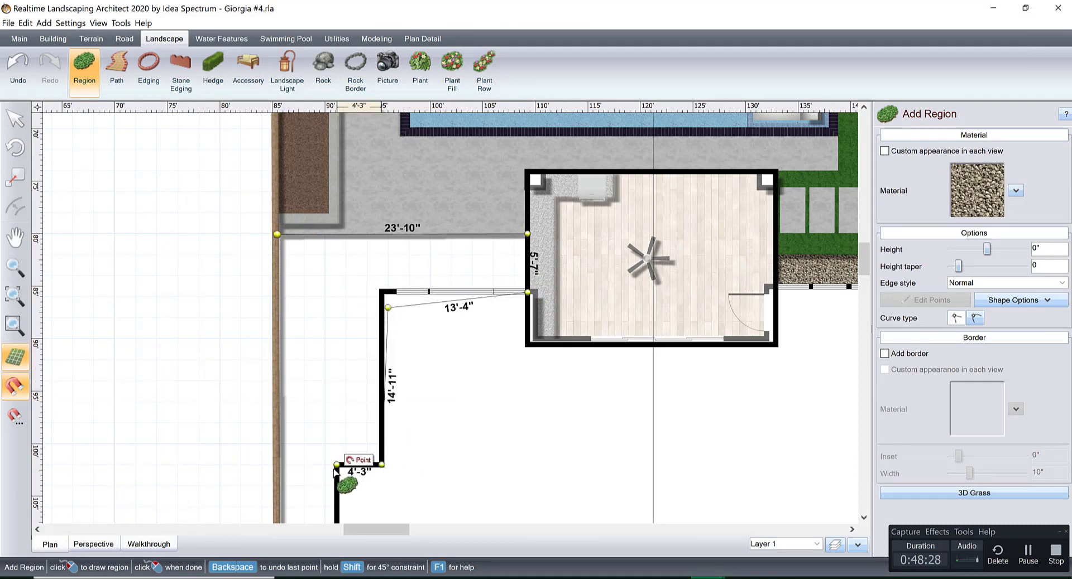
pyautogui.moveTo(380, 439); pyautogui.dragTo(441, 176, button='middle')
pyautogui.moveTo(447, 337); pyautogui.dragTo(443, 141, button='middle')
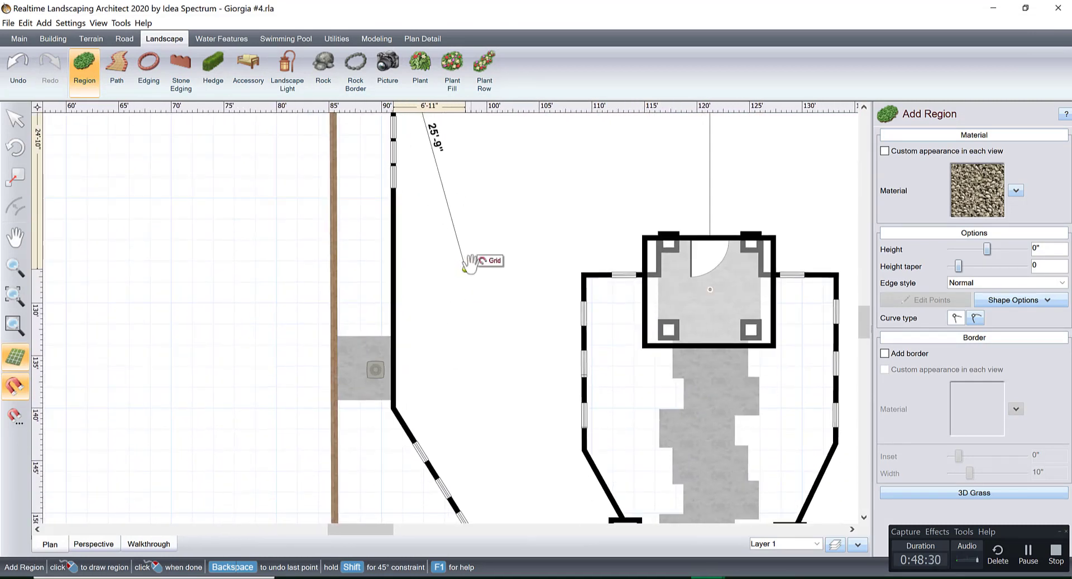
pyautogui.click(334, 335)
pyautogui.moveTo(364, 225); pyautogui.dragTo(417, 422, button='middle')
pyautogui.moveTo(401, 229); pyautogui.dragTo(420, 365, button='middle')
pyautogui.moveTo(408, 186); pyautogui.dragTo(426, 333, button='middle')
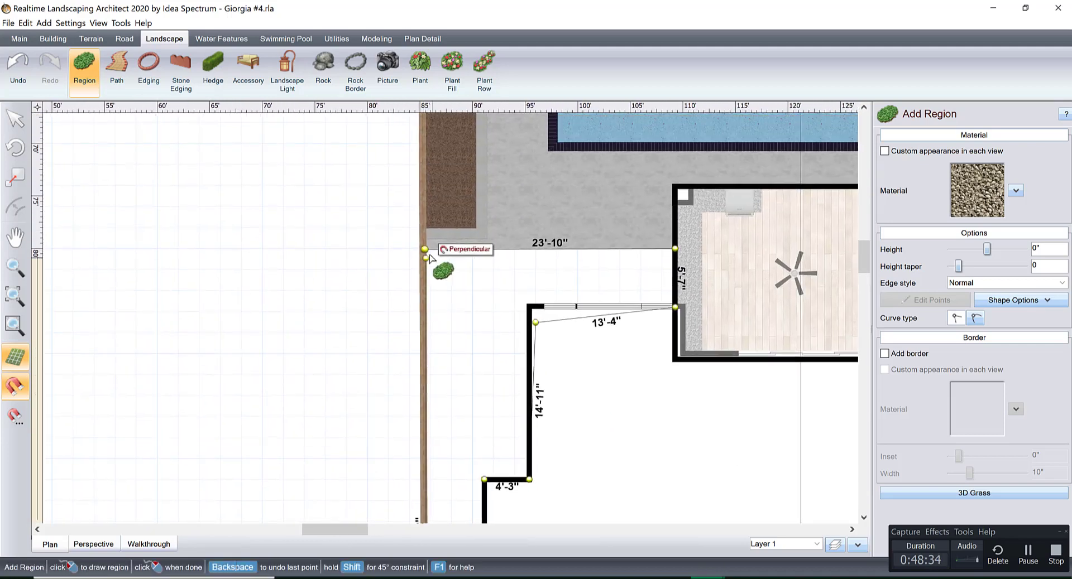
pyautogui.rightClick(426, 250)
# Place a Flagstone12 rock on the side yard gravel beside the patio in perspective view, and enlarge it to about 1'-7" by 2'-5".
pyautogui.scroll(-1, 586, 299)
pyautogui.moveTo(529, 306); pyautogui.dragTo(528, 306, button='middle')
pyautogui.scroll(-2, 526, 306)
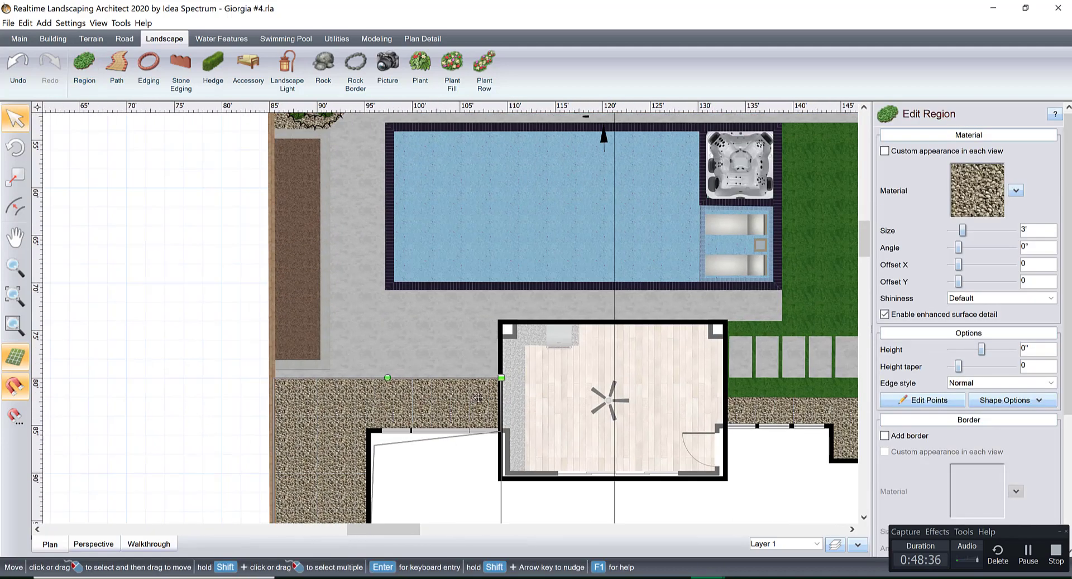
pyautogui.rightClick(523, 395)
pyautogui.click(107, 544)
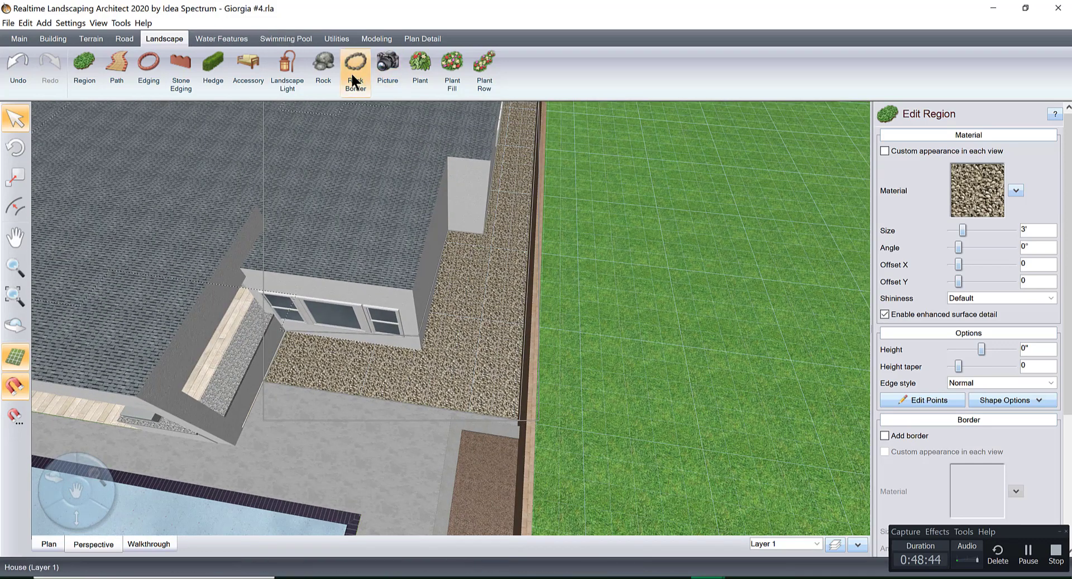
pyautogui.click(323, 70)
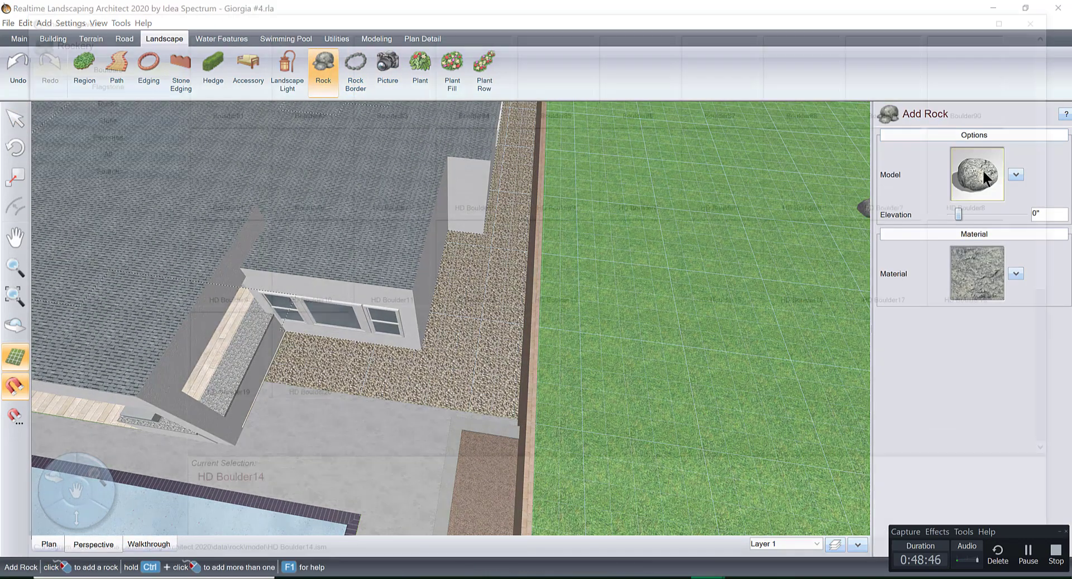
pyautogui.click(982, 170)
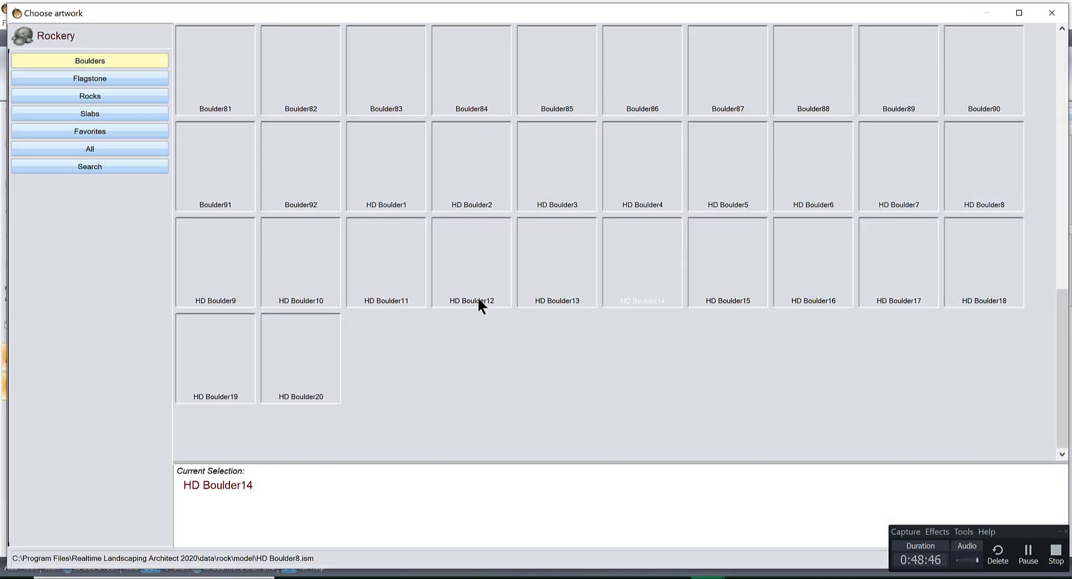
pyautogui.click(97, 82)
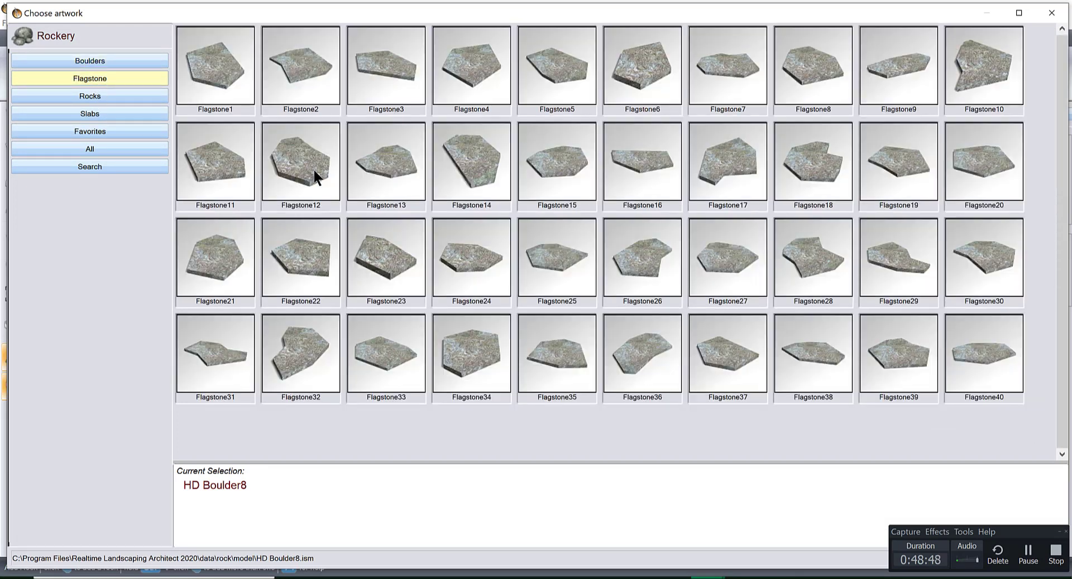
pyautogui.doubleClick(293, 166)
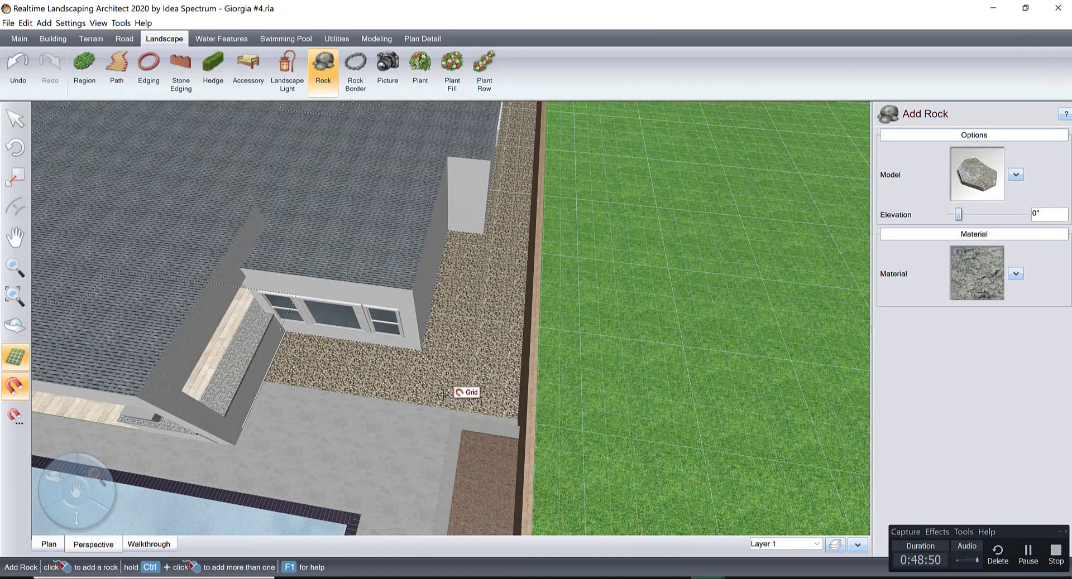
pyautogui.click(443, 395)
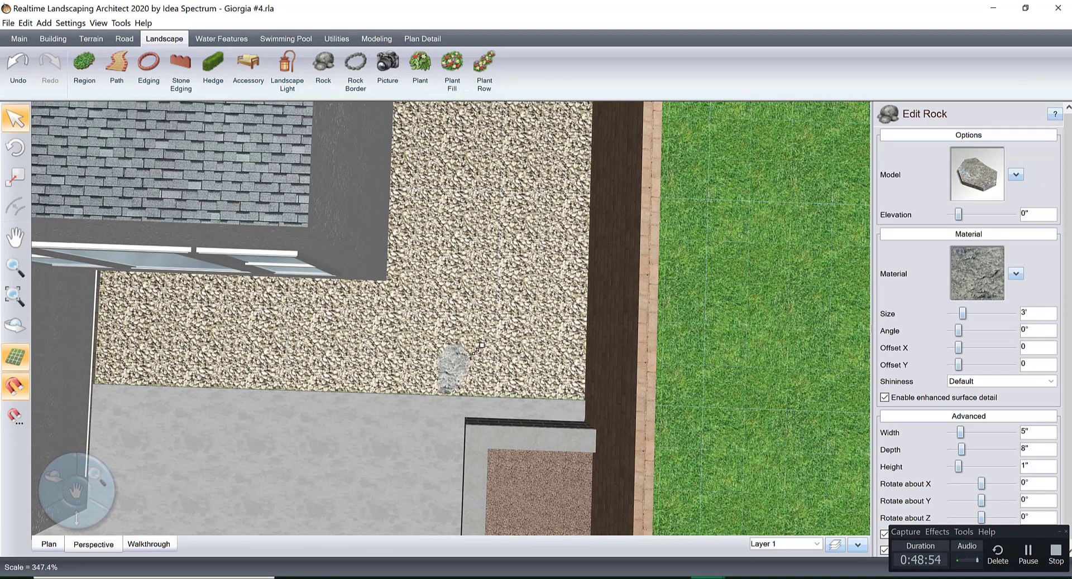
pyautogui.click(464, 359)
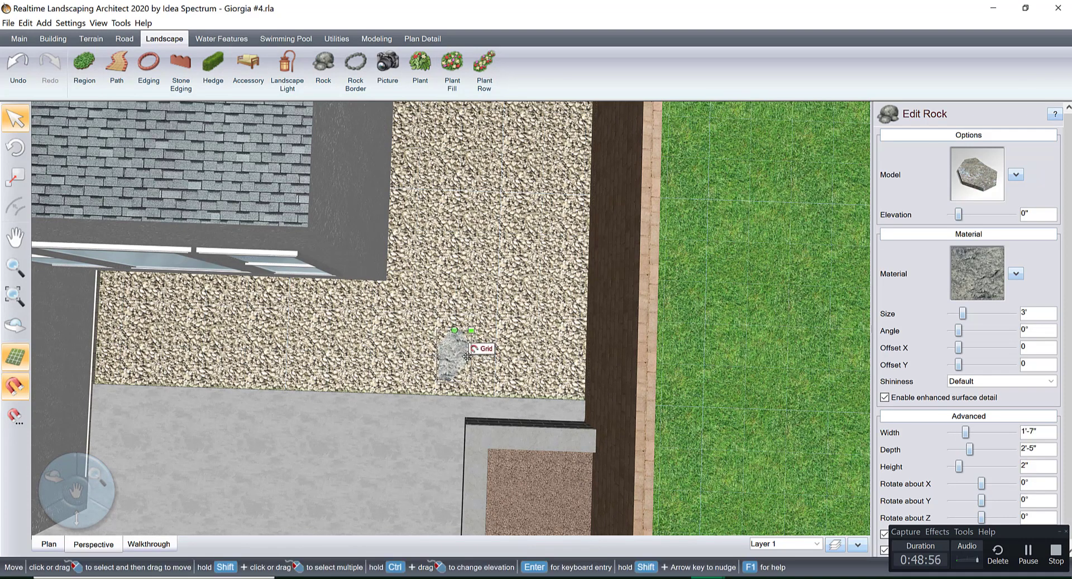
# Copy the flagstone farther along the gravel, change the copy's model to Flagstone15, and move it close to the first stone.
pyautogui.moveTo(467, 357); pyautogui.dragTo(468, 288)
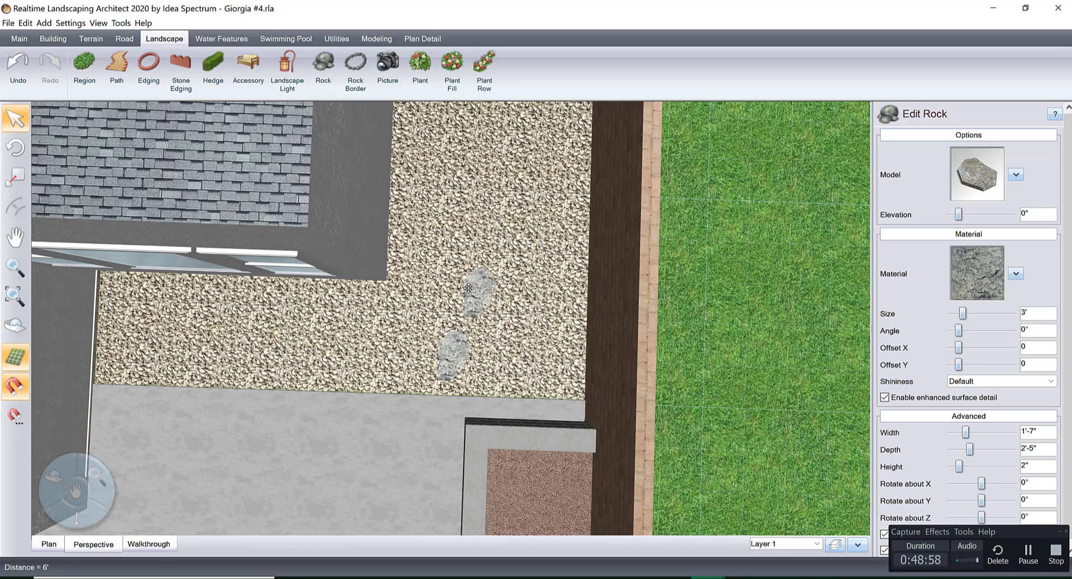
pyautogui.click(963, 173)
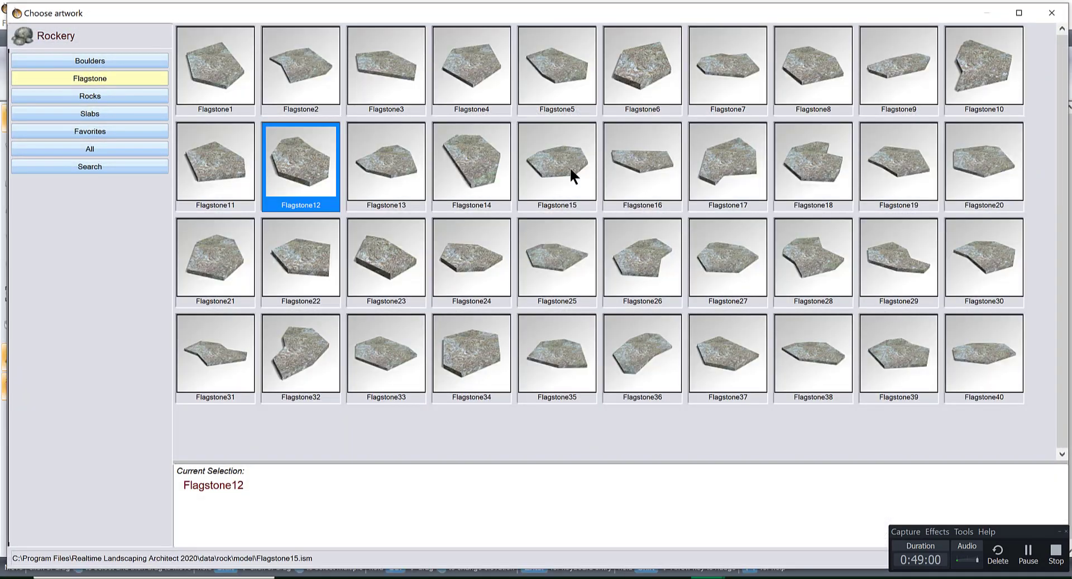
pyautogui.doubleClick(569, 166)
pyautogui.moveTo(503, 272); pyautogui.dragTo(470, 302)
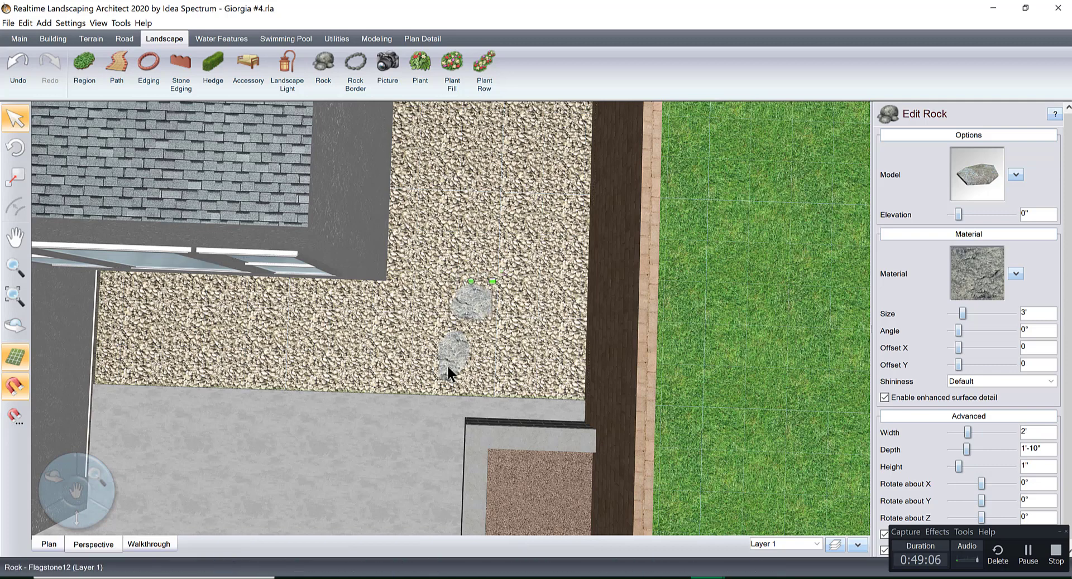
# Set the material of both flagstones on the side yard gravel to Rock21.
pyautogui.click(963, 279)
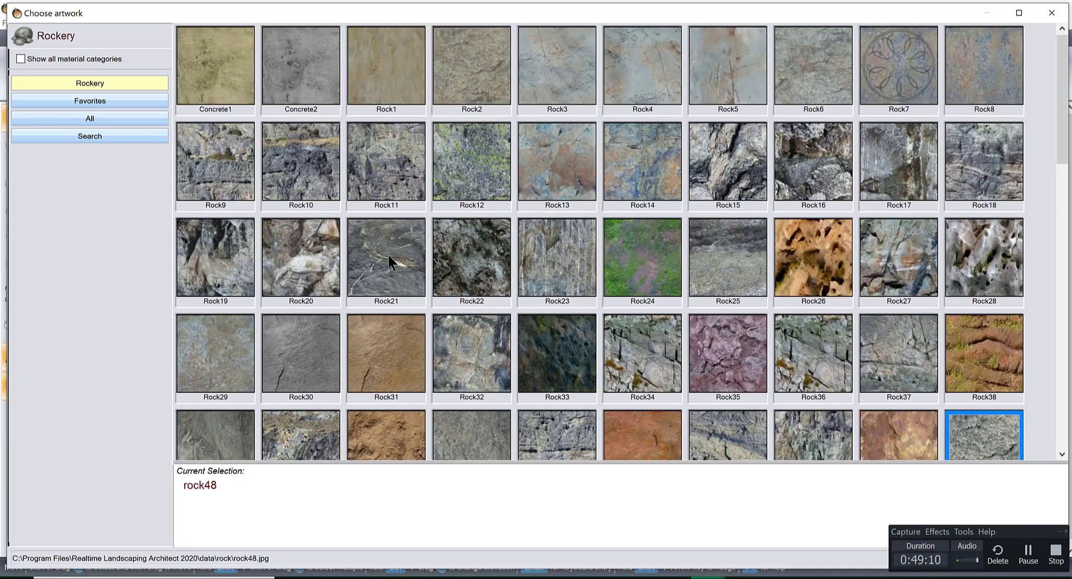
pyautogui.doubleClick(387, 256)
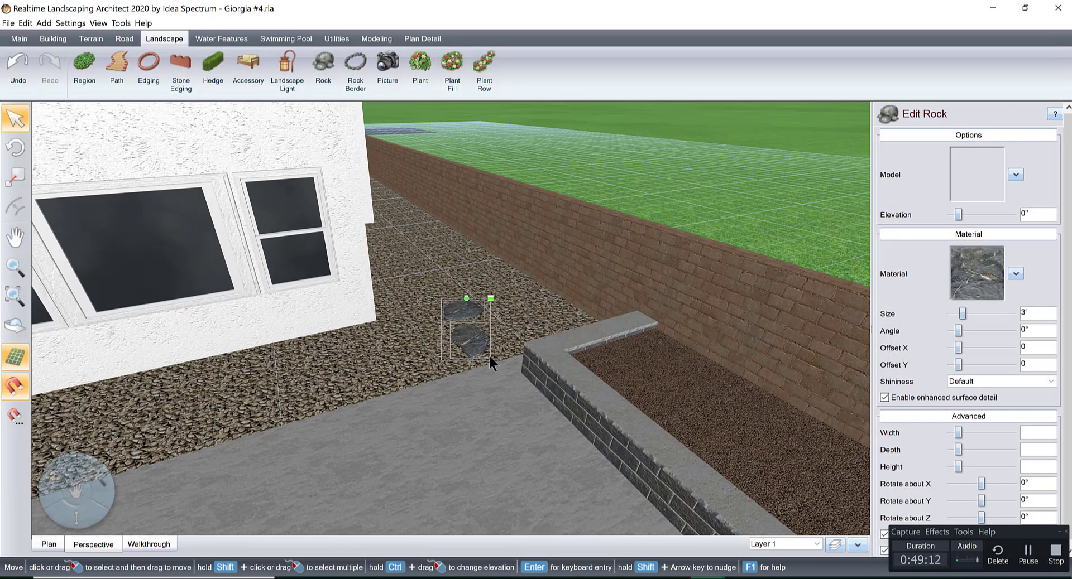
pyautogui.moveTo(489, 357); pyautogui.dragTo(346, 476, button='middle')
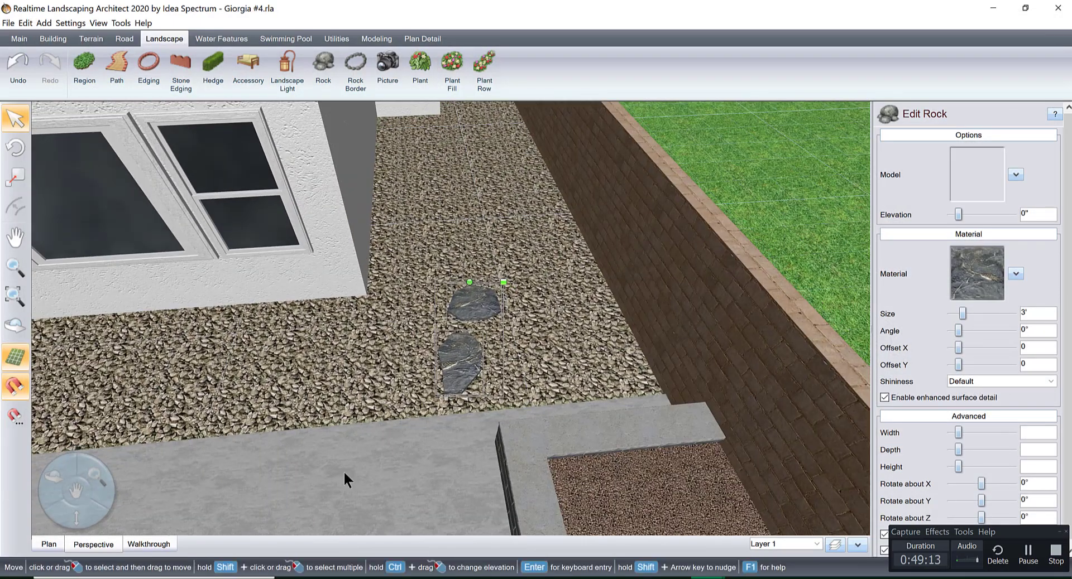
# Copy the two flagstones in plan view and place the copies farther along the gravel, in line with the first pair.
pyautogui.click(49, 545)
pyautogui.scroll(5, 693, 216)
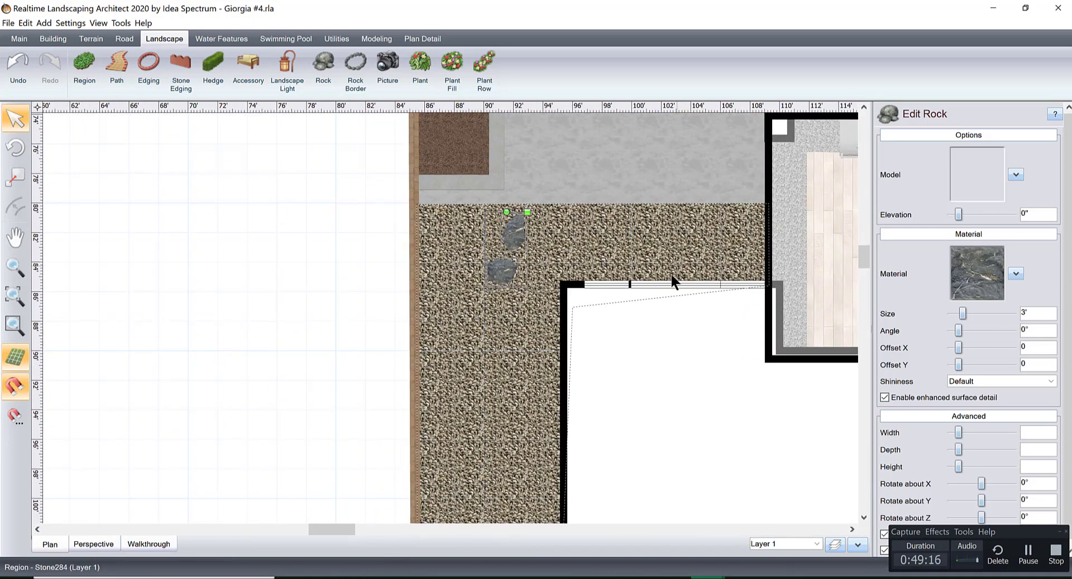
pyautogui.scroll(1, 588, 320)
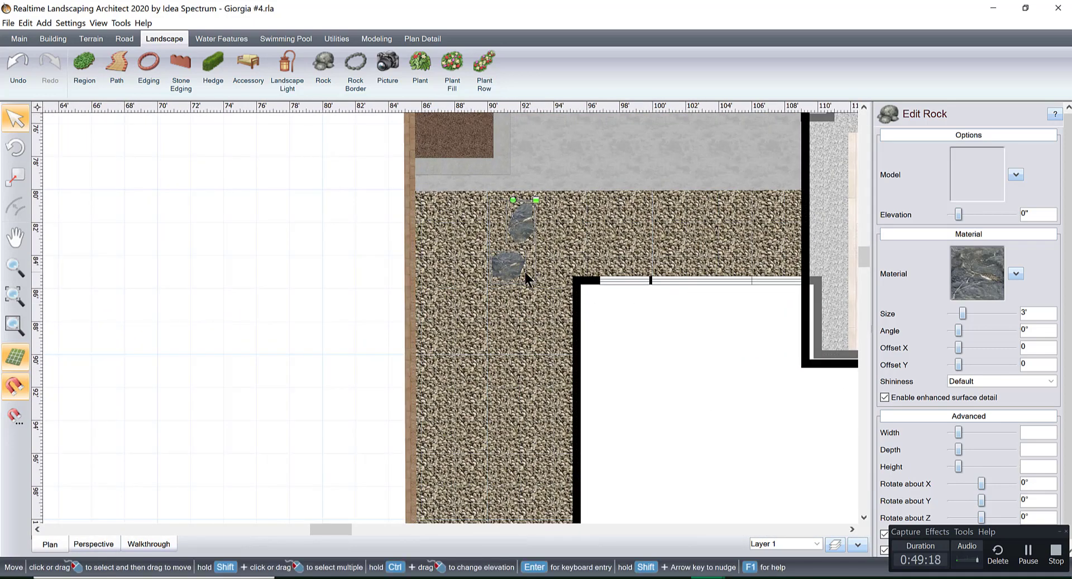
pyautogui.hotkey('ctrl', 'c')
pyautogui.hotkey('ctrl', 'v')
pyautogui.moveTo(567, 194); pyautogui.dragTo(501, 323)
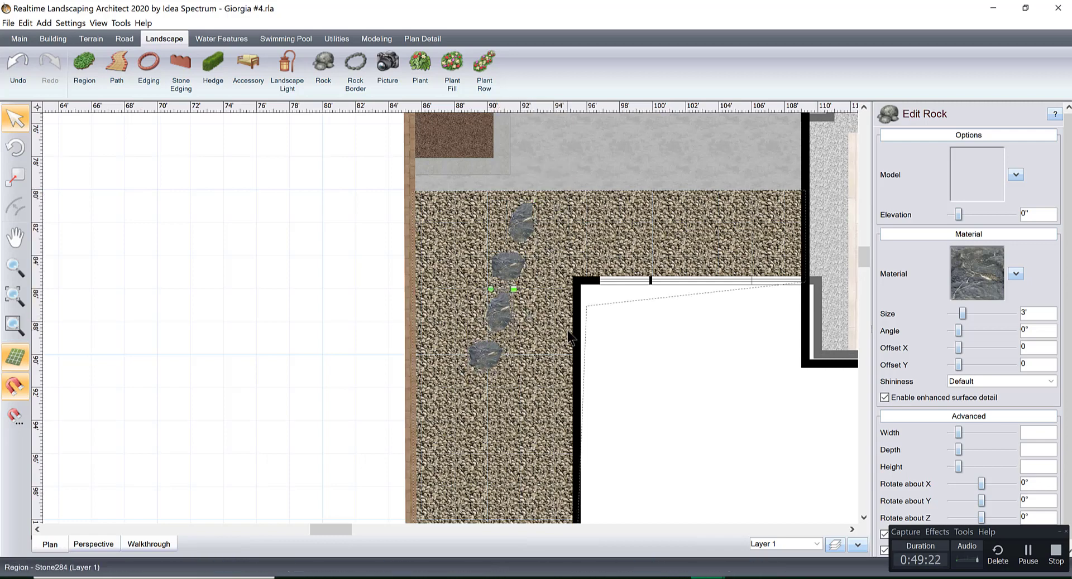
# Change the third stepping stone's model to Flagstone28 and shift the fourth stone sideways to line up beneath it.
pyautogui.scroll(1, 567, 330)
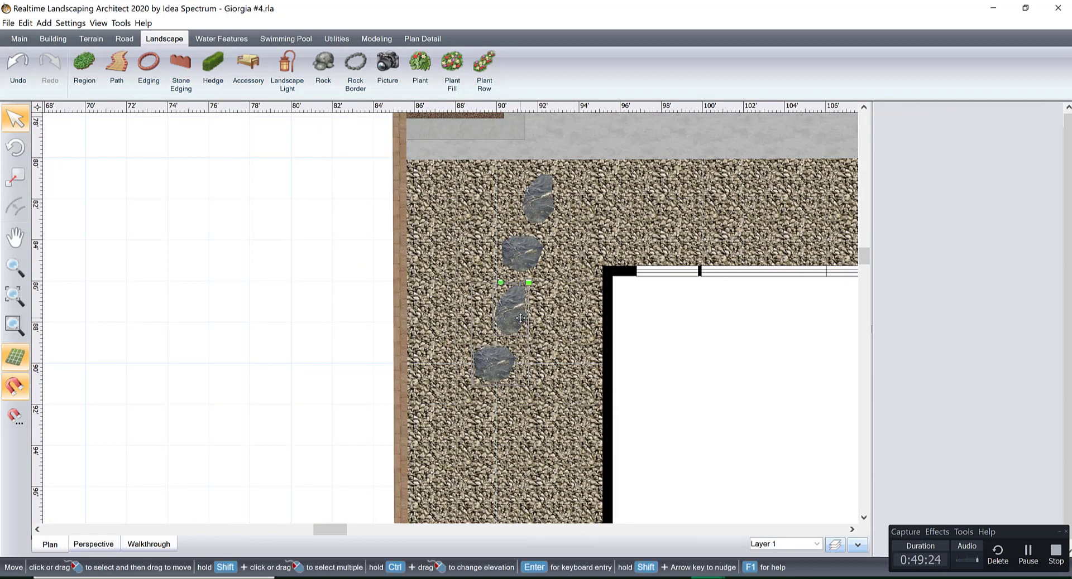
pyautogui.click(553, 320)
pyautogui.click(515, 314)
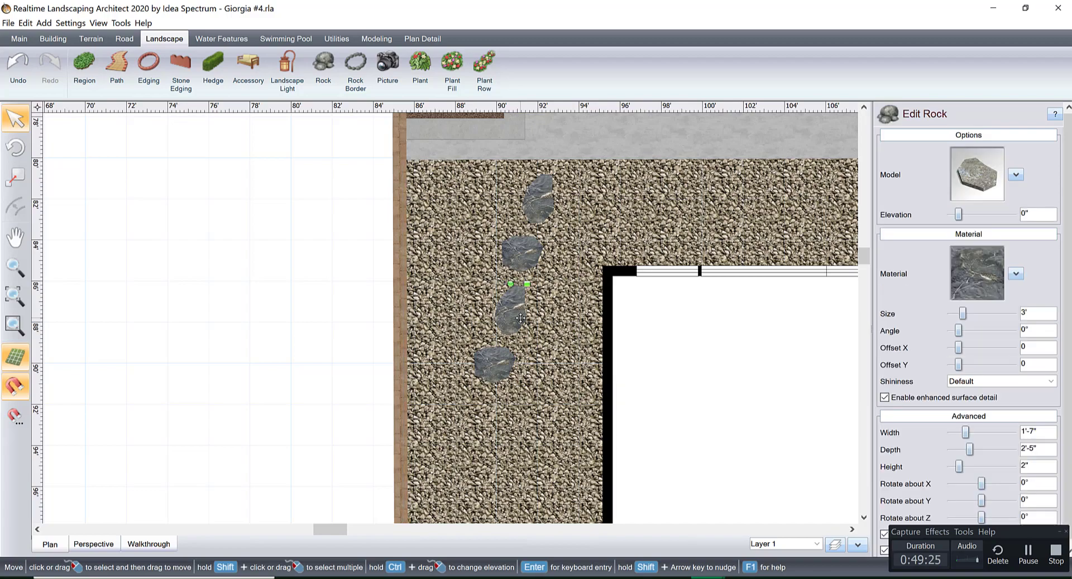
pyautogui.click(990, 162)
pyautogui.doubleClick(800, 273)
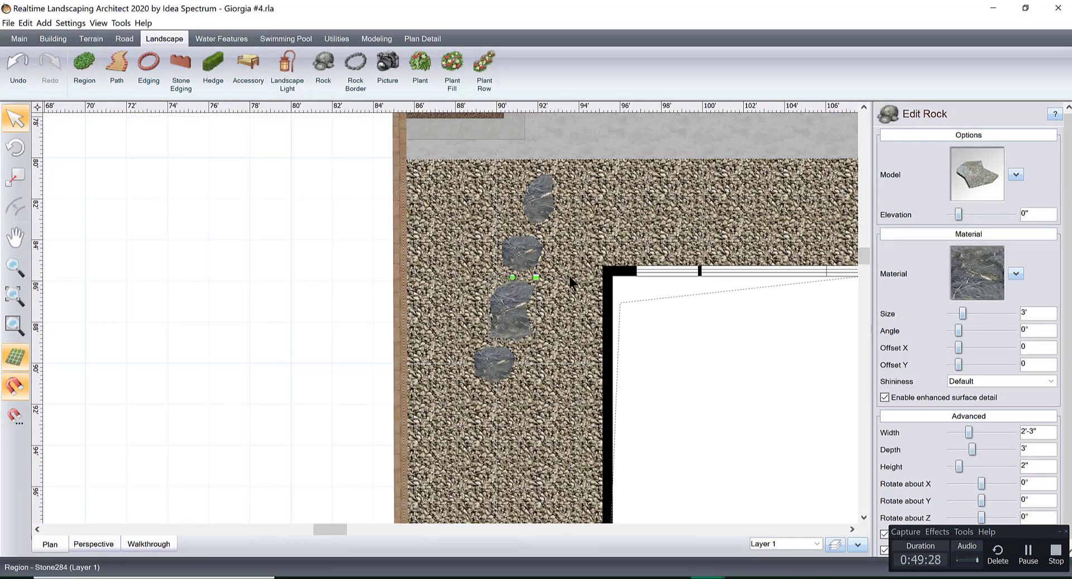
pyautogui.click(492, 362)
pyautogui.moveTo(493, 364); pyautogui.dragTo(507, 365)
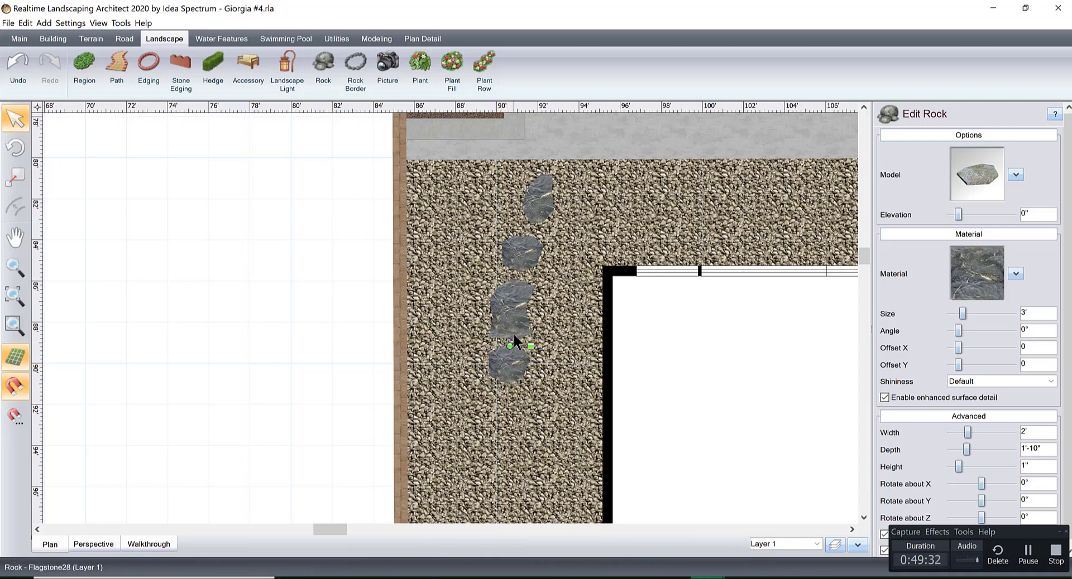
# Duplicate all four stepping stones and position the new set directly after the fourth stone along the side yard.
pyautogui.keyDown('shift'); pyautogui.click(514, 312); pyautogui.keyUp('shift')
pyautogui.keyDown('shift'); pyautogui.click(524, 249); pyautogui.keyUp('shift')
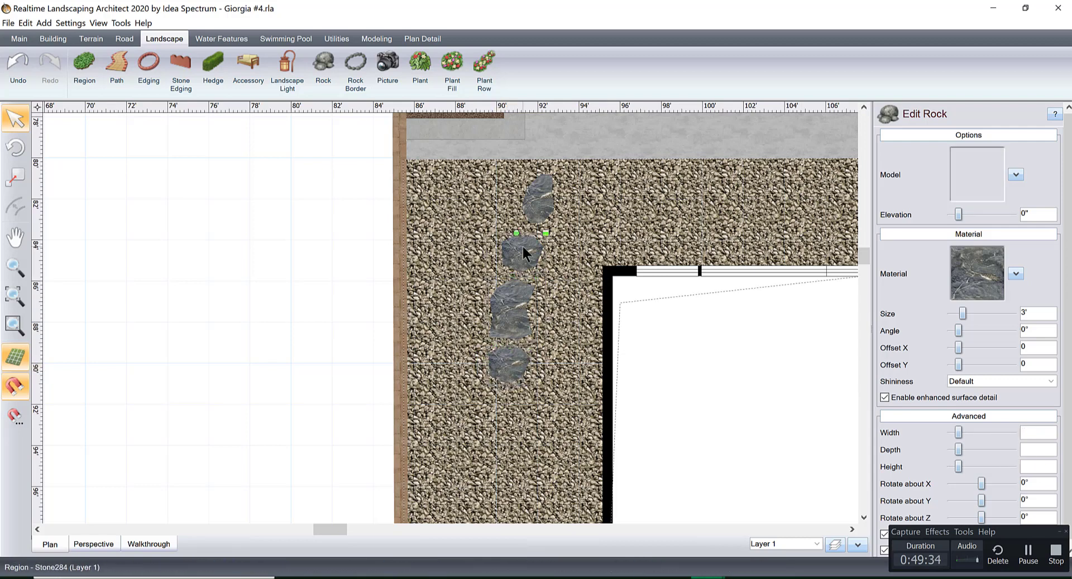
pyautogui.keyDown('shift'); pyautogui.click(536, 197); pyautogui.keyUp('shift')
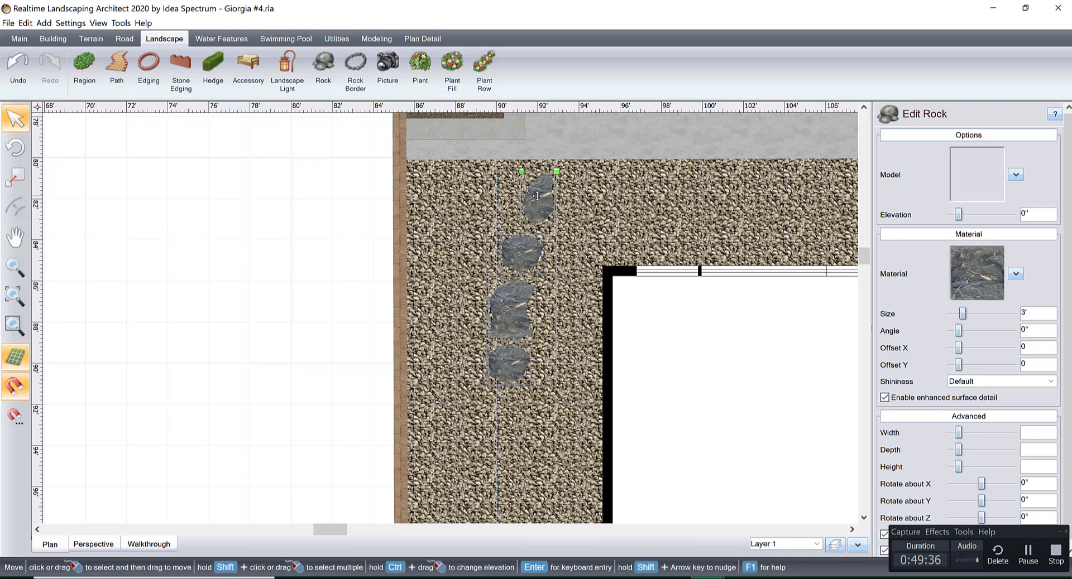
pyautogui.hotkey('ctrl', 'v')
pyautogui.moveTo(577, 158); pyautogui.dragTo(524, 390)
pyautogui.moveTo(555, 332); pyautogui.dragTo(587, 138, button='middle')
pyautogui.moveTo(562, 209); pyautogui.dragTo(536, 233)
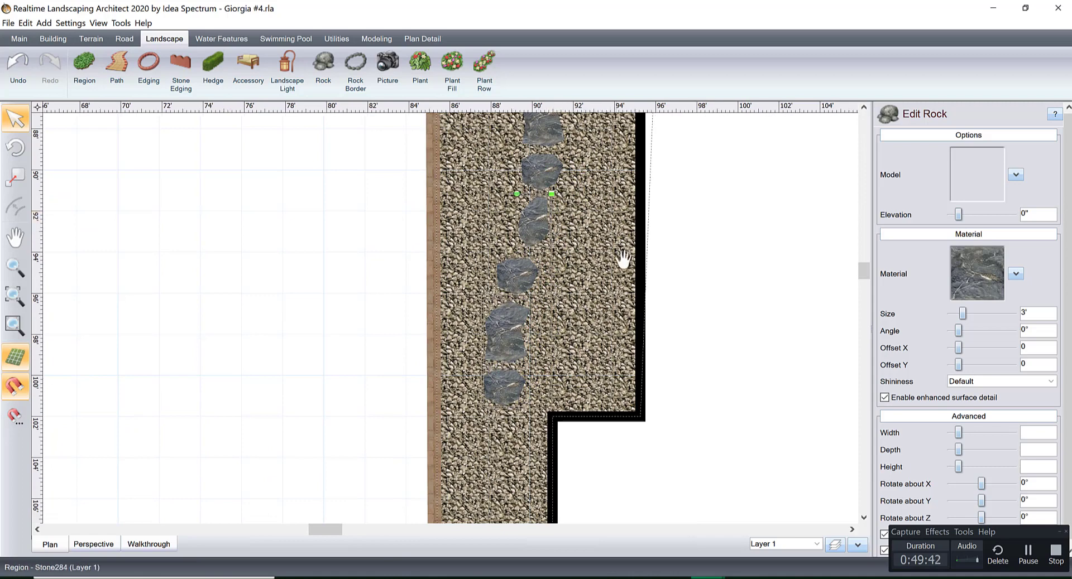
# Paste another set of four stones, rotate it about 6°, and continue the path into the narrower strip beside the house.
pyautogui.scroll(-2, 636, 236)
pyautogui.hotkey('ctrl', 'v')
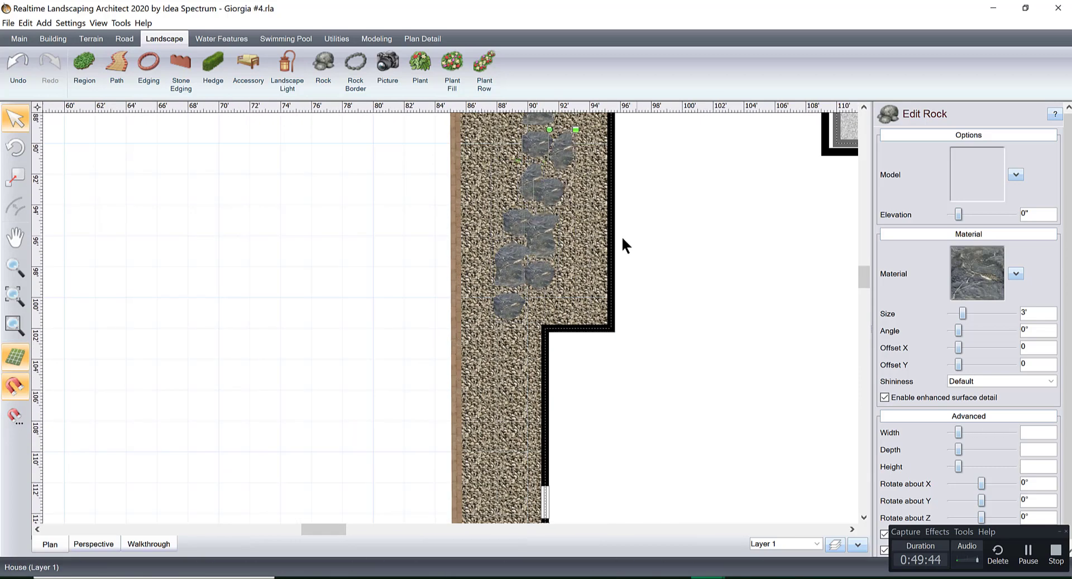
pyautogui.moveTo(558, 190); pyautogui.dragTo(497, 329)
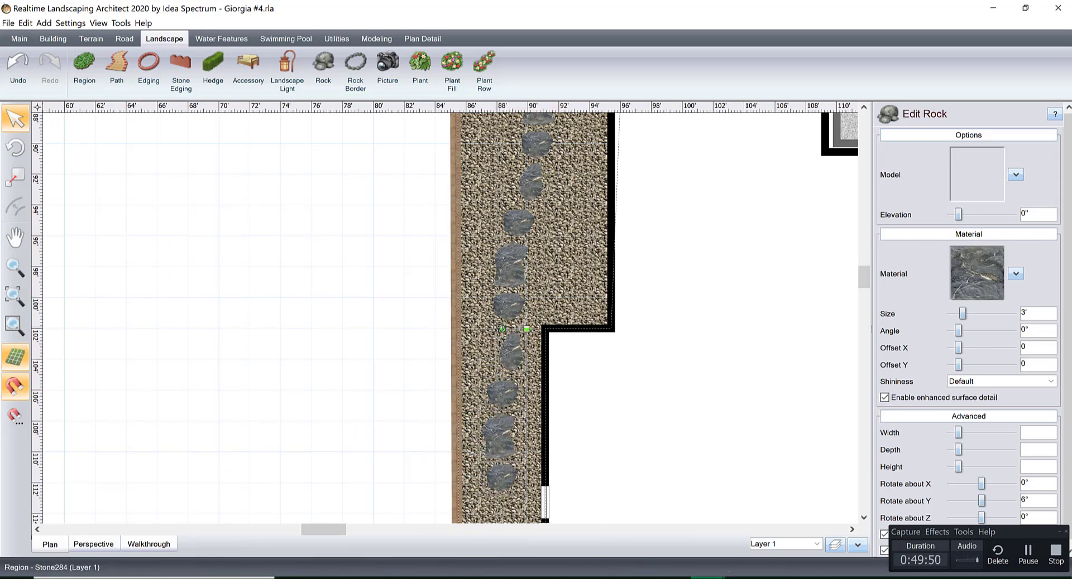
pyautogui.moveTo(512, 340); pyautogui.dragTo(502, 344)
pyautogui.scroll(3, 536, 346)
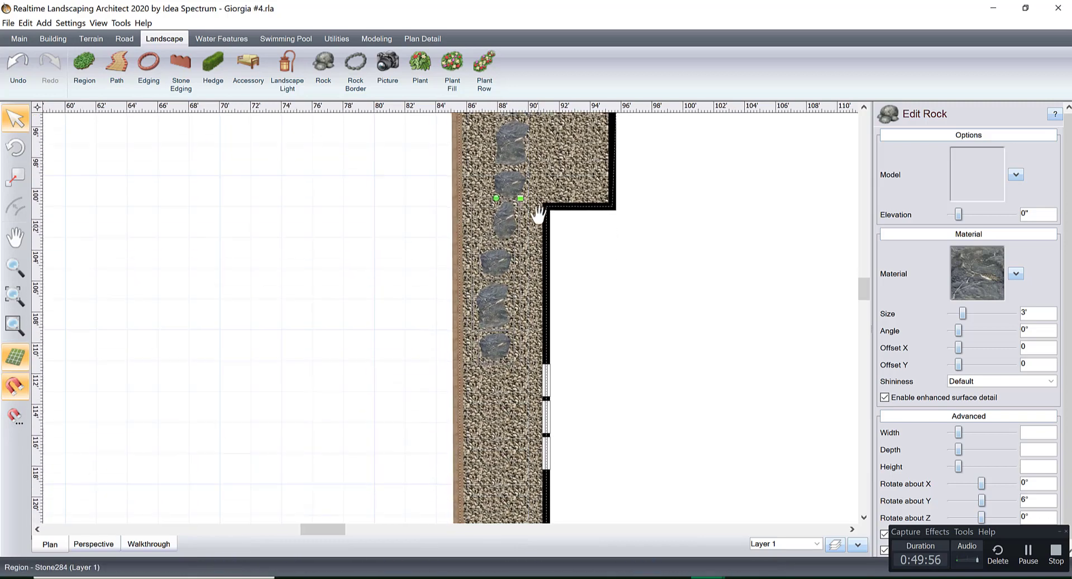
# Add a further four-stone set beside the house windows and rotate it to about 13° to keep the path along the strip.
pyautogui.scroll(-3, 547, 365)
pyautogui.moveTo(562, 390); pyautogui.dragTo(575, 213, button='middle')
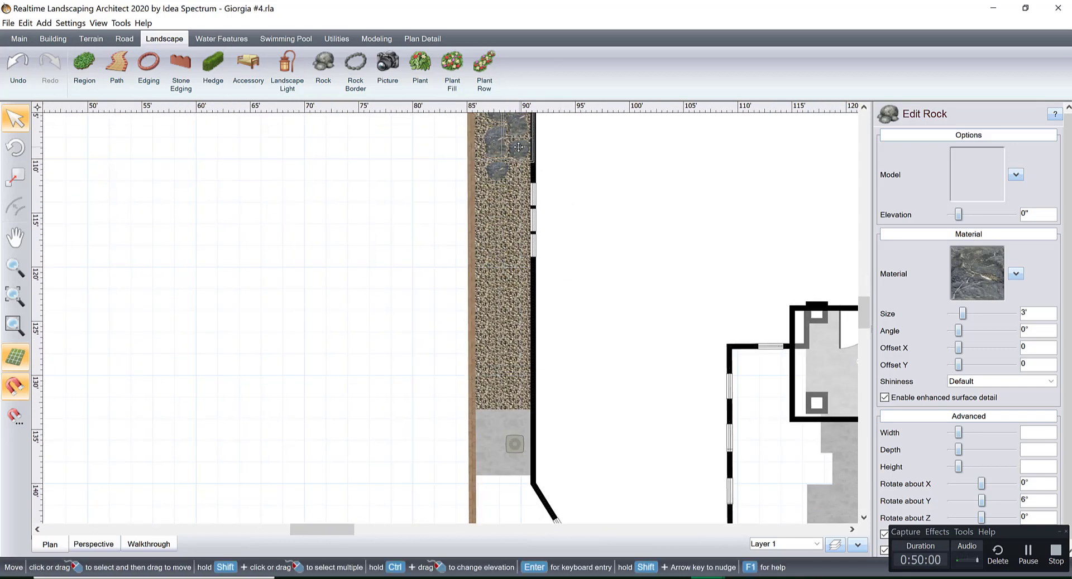
pyautogui.moveTo(524, 147); pyautogui.dragTo(504, 283)
pyautogui.scroll(2, 504, 285)
pyautogui.moveTo(543, 234); pyautogui.dragTo(494, 411, button='middle')
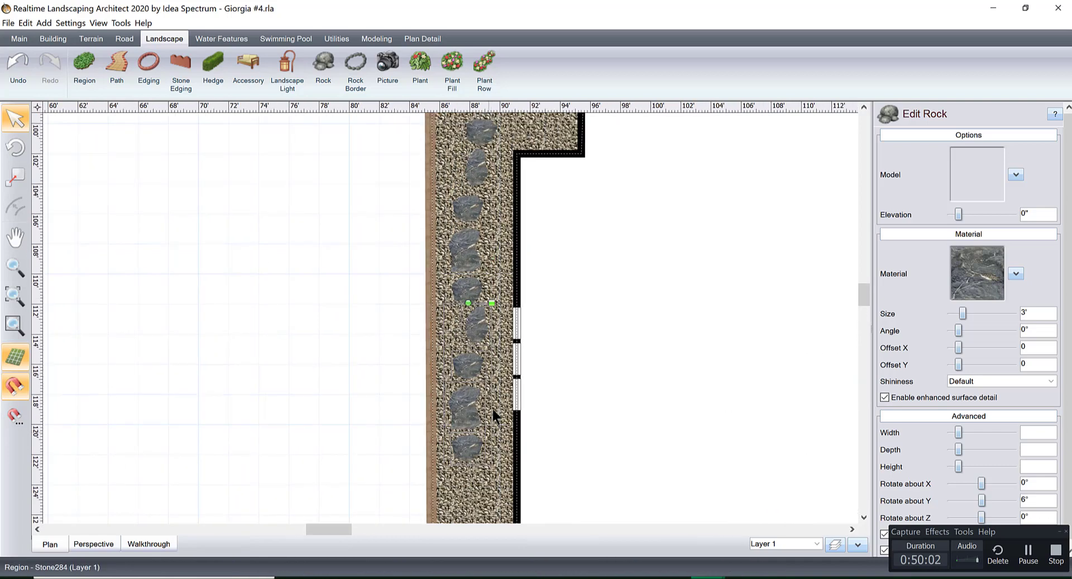
pyautogui.moveTo(469, 303); pyautogui.dragTo(540, 329)
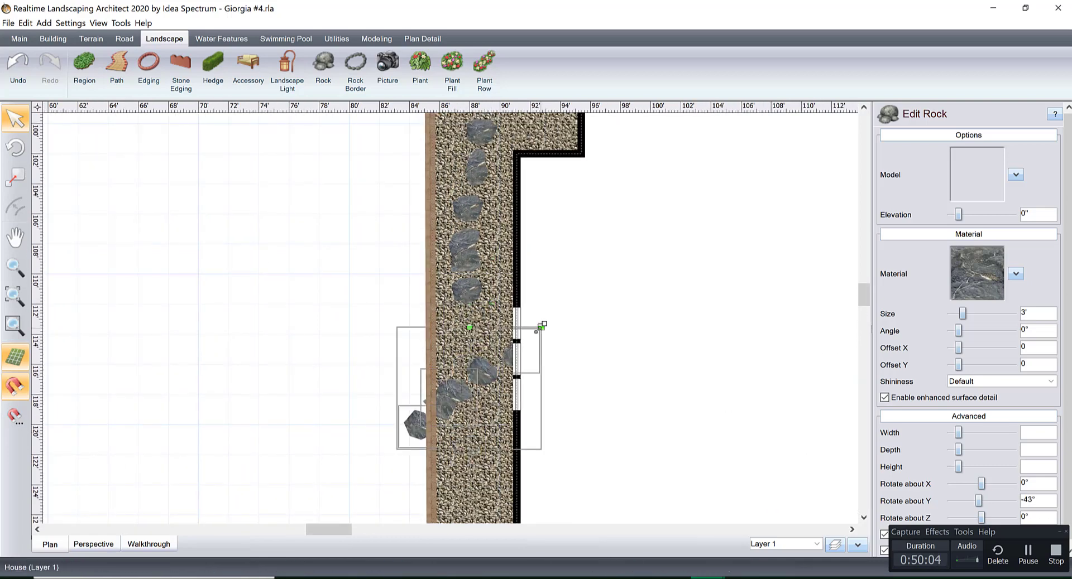
pyautogui.moveTo(442, 325); pyautogui.dragTo(383, 332)
# Paste a final four-stone set, turn it around to about -167°, and place it between the path's end and the concrete pad.
pyautogui.moveTo(544, 468); pyautogui.dragTo(540, 277, button='middle')
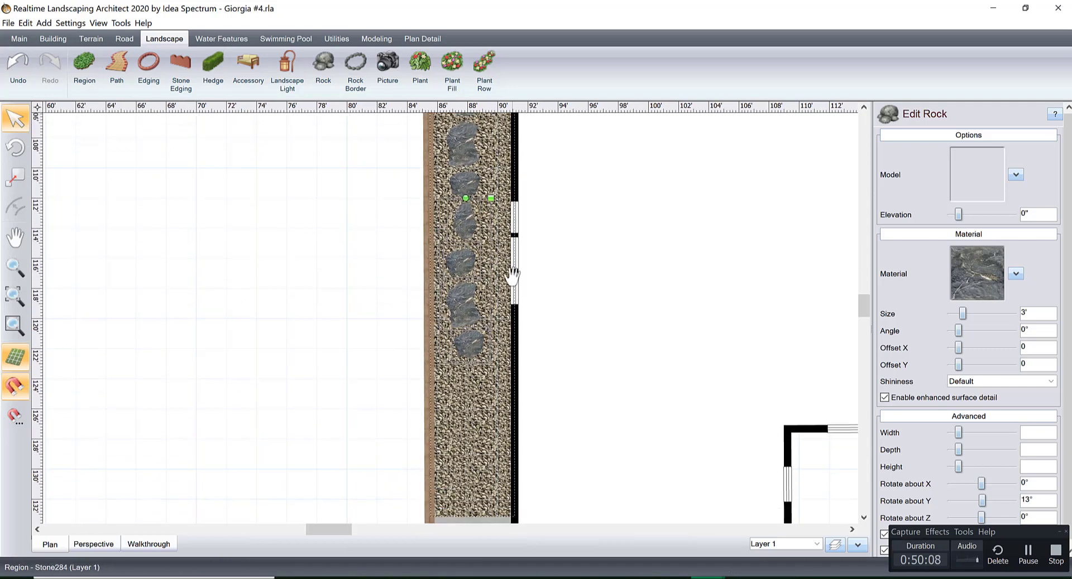
pyautogui.hotkey('ctrl', 'v')
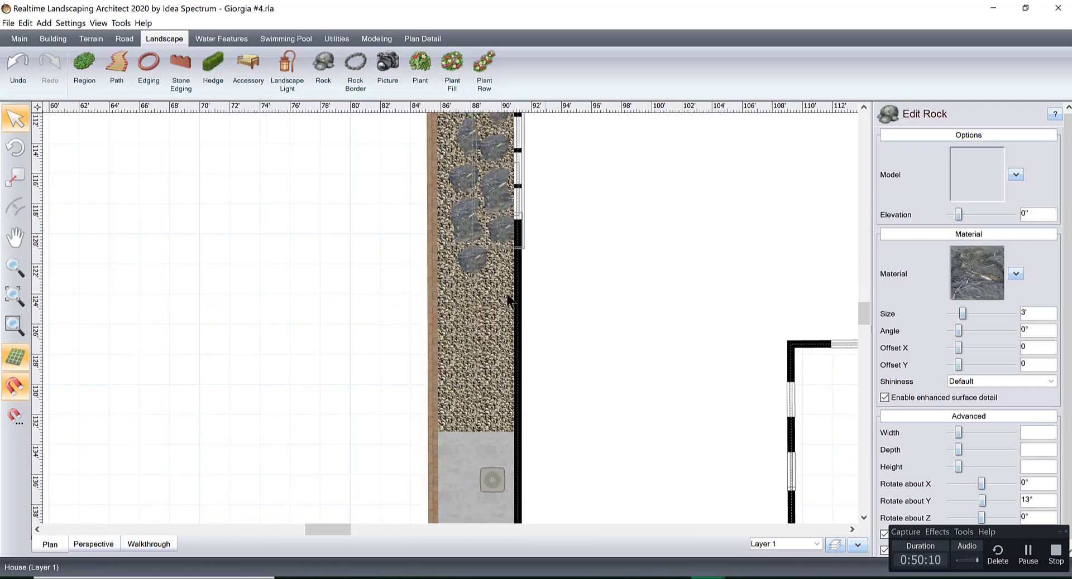
pyautogui.moveTo(512, 223); pyautogui.dragTo(513, 400)
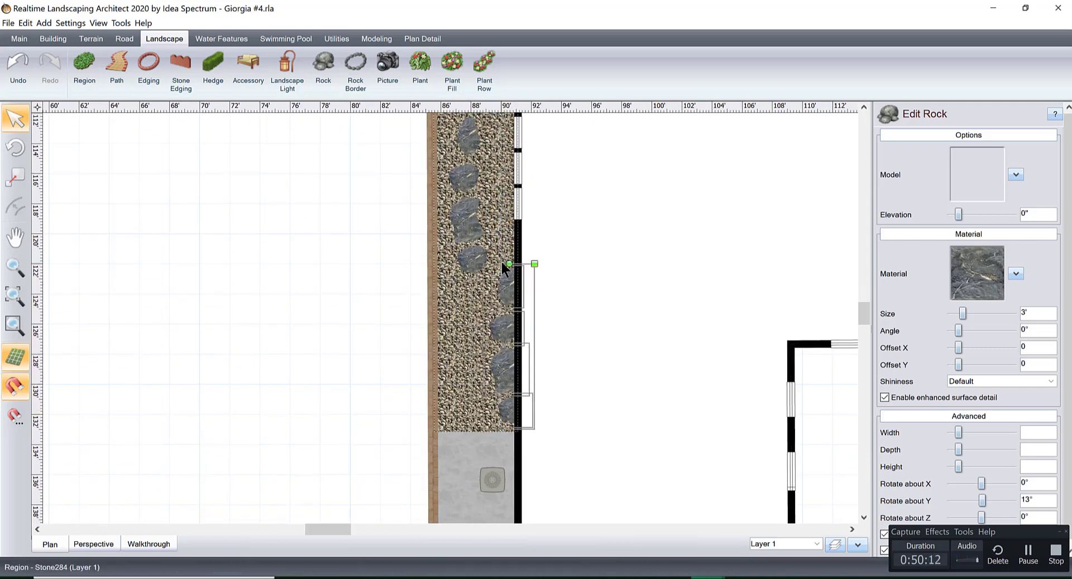
pyautogui.moveTo(509, 263); pyautogui.dragTo(500, 479)
pyautogui.moveTo(509, 410)
pyautogui.mouseDown()
pyautogui.moveTo(516, 397)
pyautogui.moveTo(495, 416)
pyautogui.mouseUp()
# Examine the completed stepping path and the bare gravel beneath the house windows in perspective view.
pyautogui.scroll(-2, 557, 404)
pyautogui.moveTo(570, 210); pyautogui.dragTo(591, 407, button='middle')
pyautogui.moveTo(592, 406); pyautogui.dragTo(582, 435, button='right')
pyautogui.rightClick(595, 435)
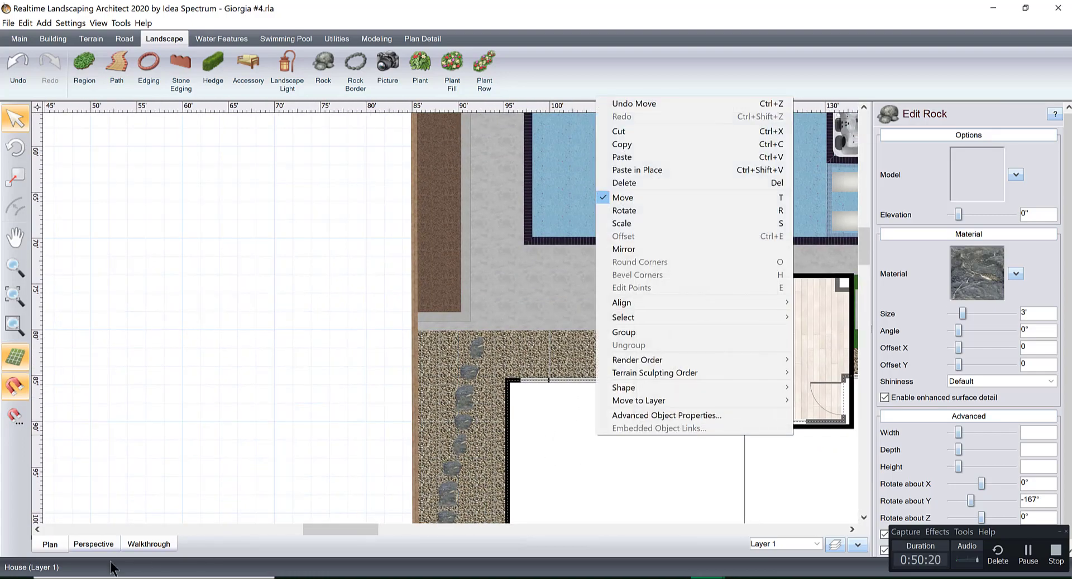
pyautogui.click(104, 546)
pyautogui.moveTo(457, 409); pyautogui.dragTo(425, 413, button='right')
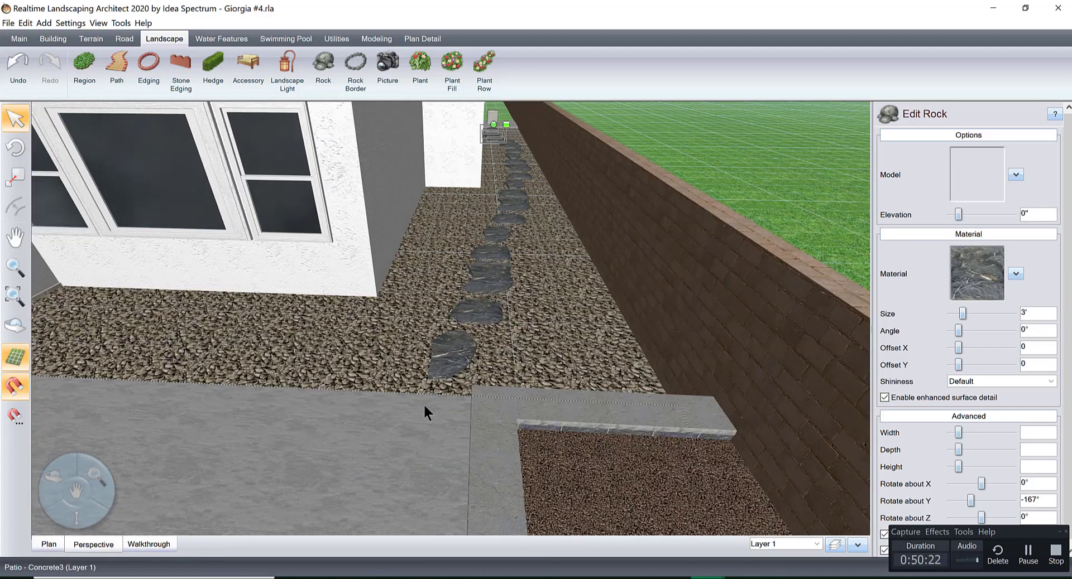
pyautogui.scroll(-3, 531, 324)
pyautogui.moveTo(499, 335); pyautogui.dragTo(550, 313, button='right')
pyautogui.scroll(-1, 551, 314)
pyautogui.moveTo(368, 298); pyautogui.dragTo(479, 384, button='right')
pyautogui.scroll(3, 493, 357)
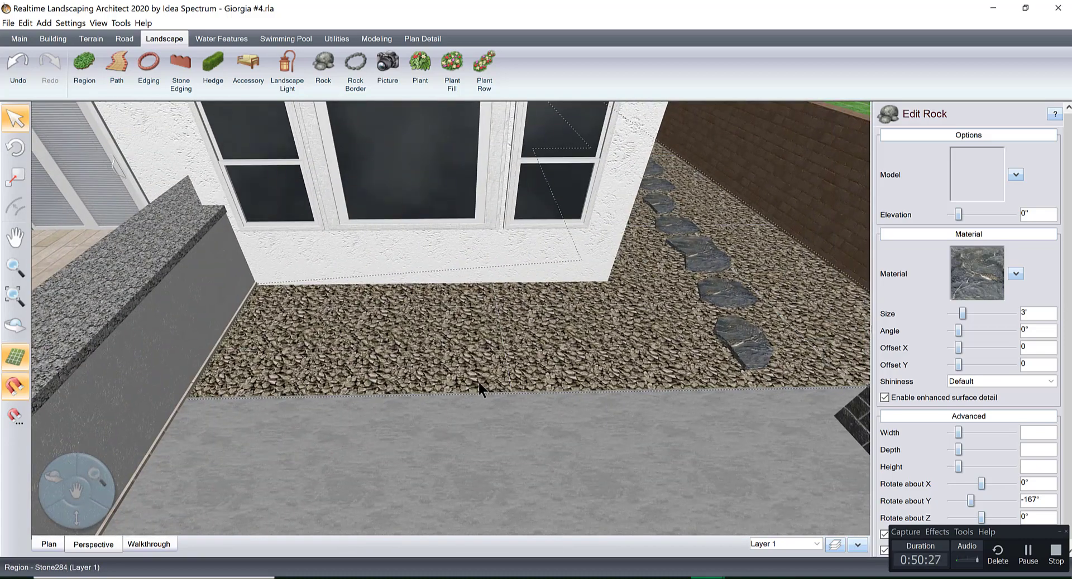
# Draw a straight plant row on the gravel along the house wall beneath the windows, and set it to 4 plants.
pyautogui.click(484, 64)
pyautogui.click(277, 309)
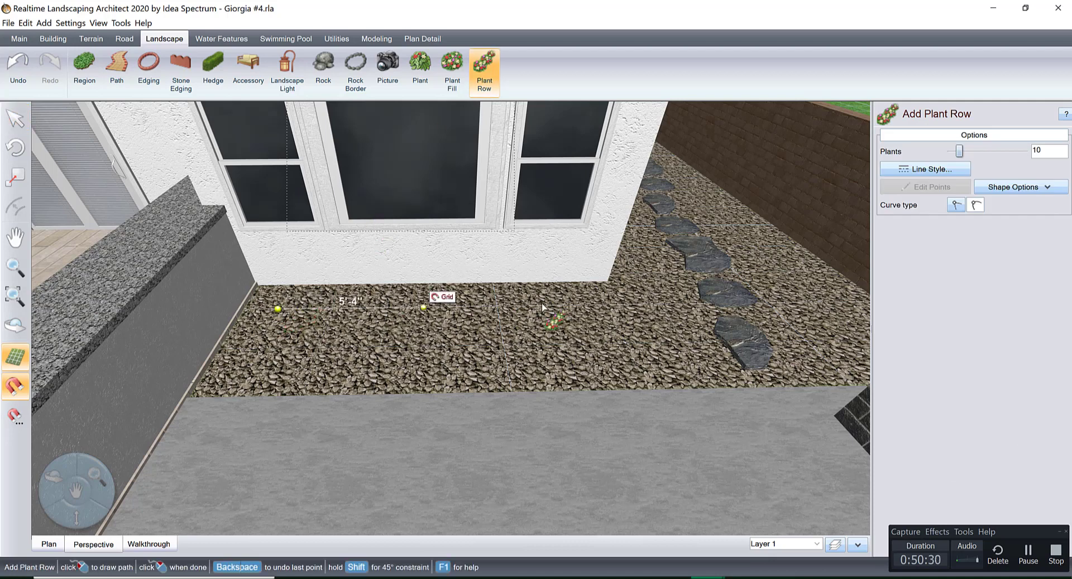
pyautogui.click(573, 303)
pyautogui.rightClick(580, 292)
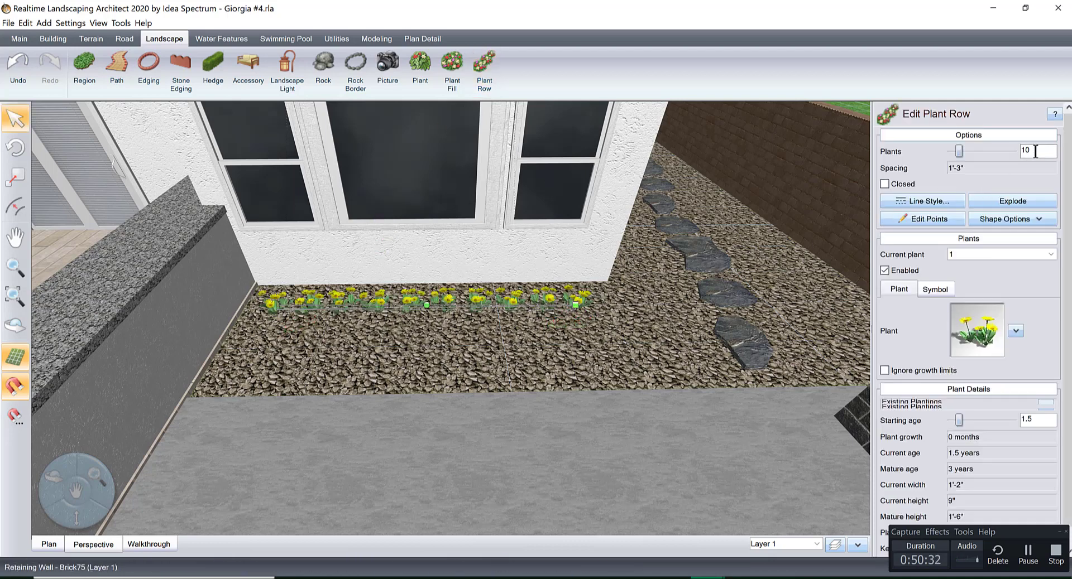
pyautogui.write('4')
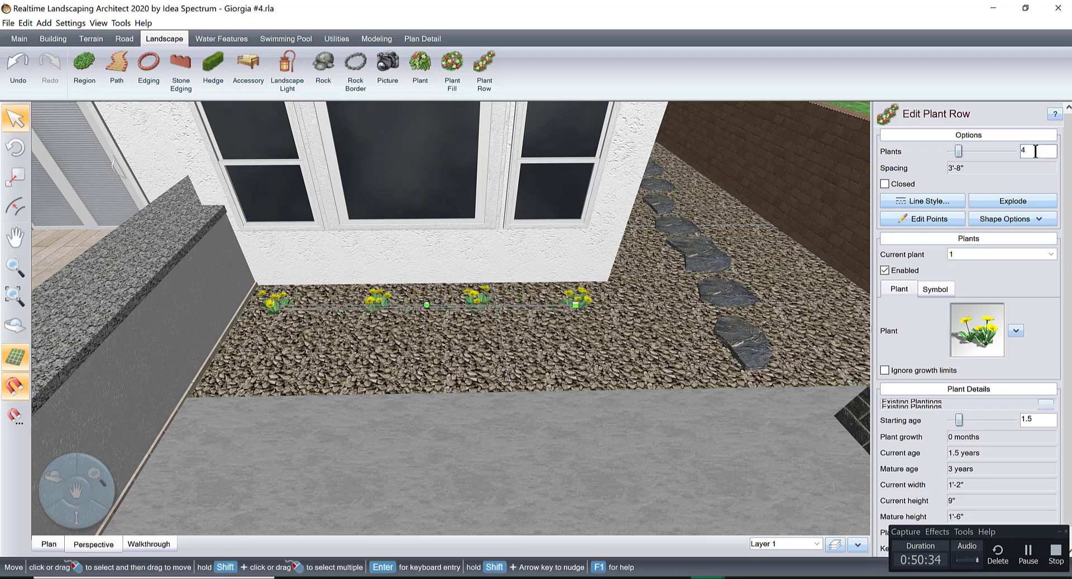
# Change the row's plant to the Rose 'Double Knock Out' picture from the favorites.
pyautogui.click(969, 307)
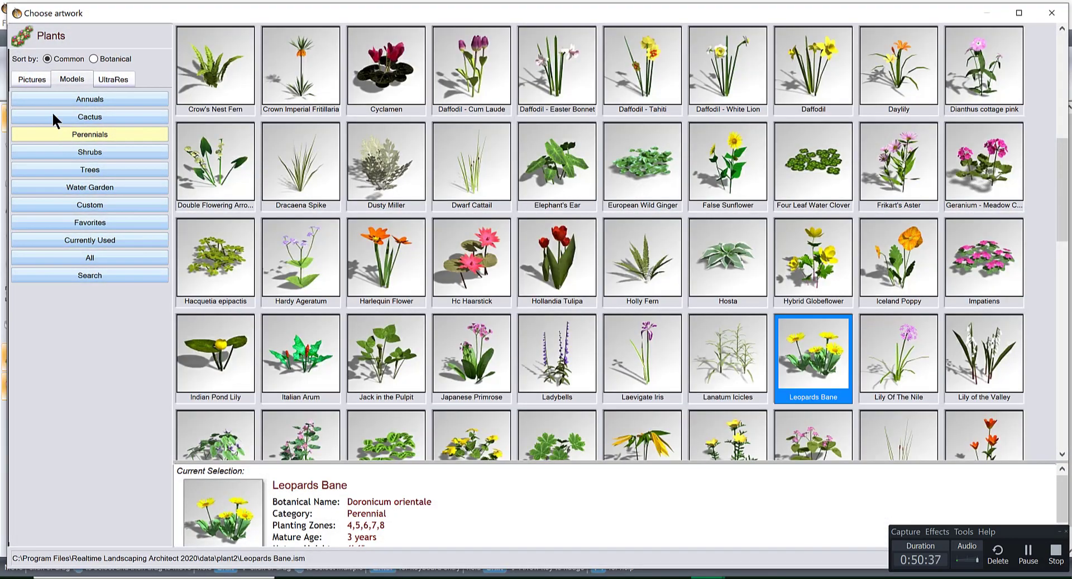
pyautogui.click(31, 80)
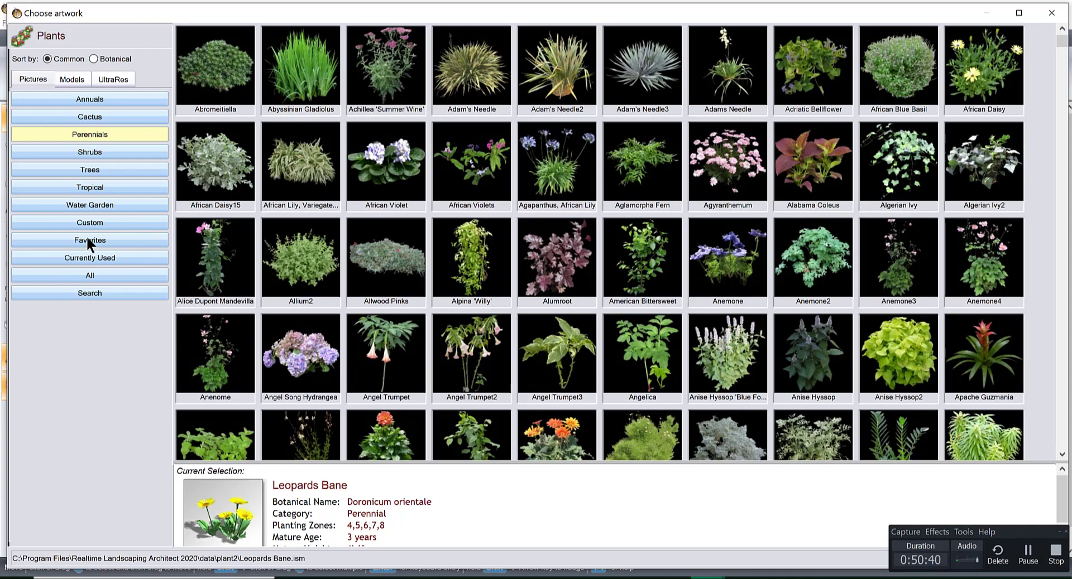
pyautogui.click(87, 240)
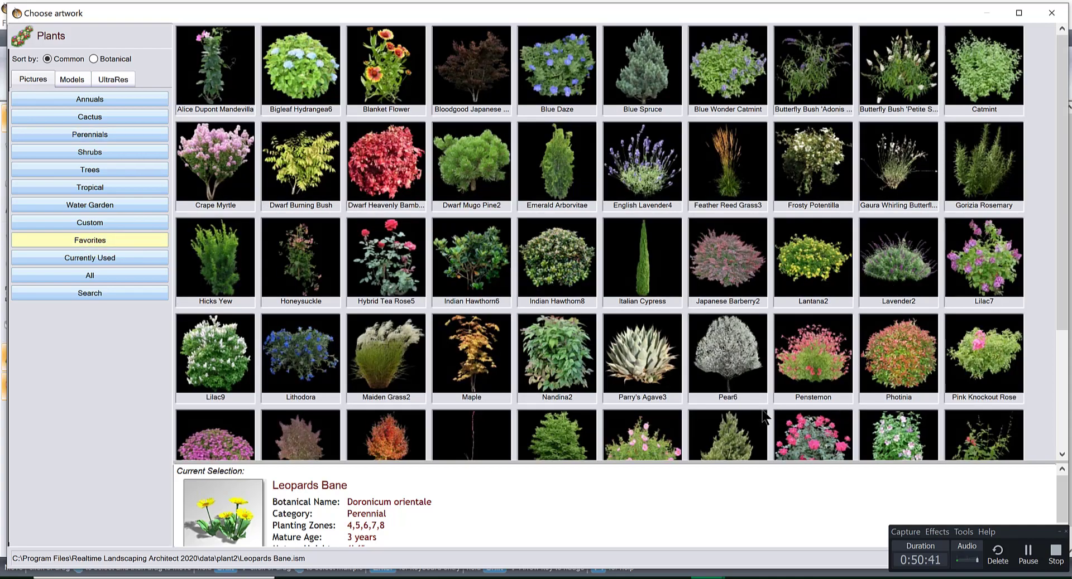
pyautogui.doubleClick(805, 427)
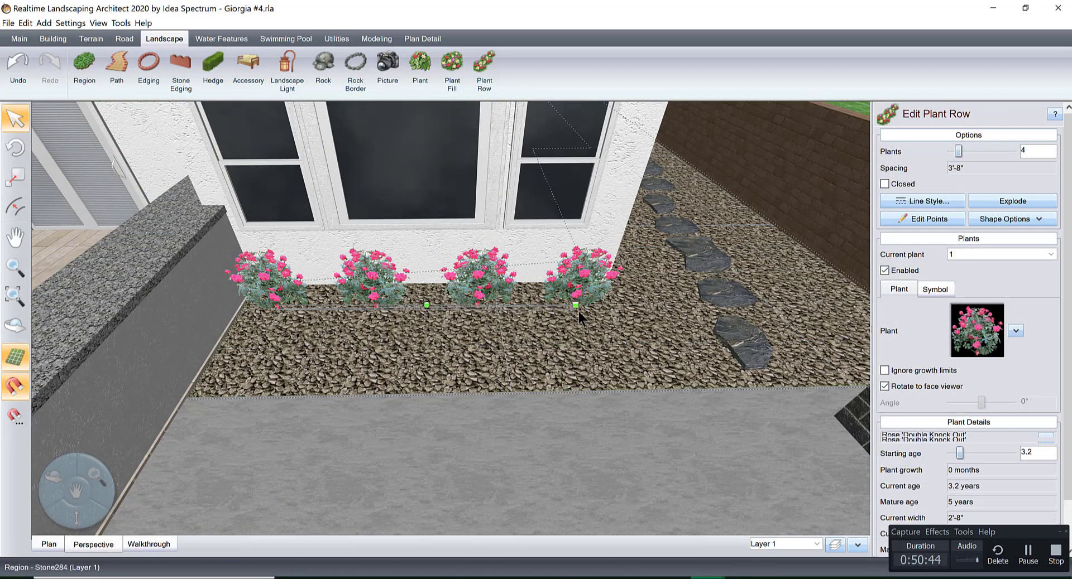
# Scale the rose row down to about 3'-2" plant spacing so it fits along the wall beneath the windows.
pyautogui.moveTo(575, 305); pyautogui.dragTo(568, 304)
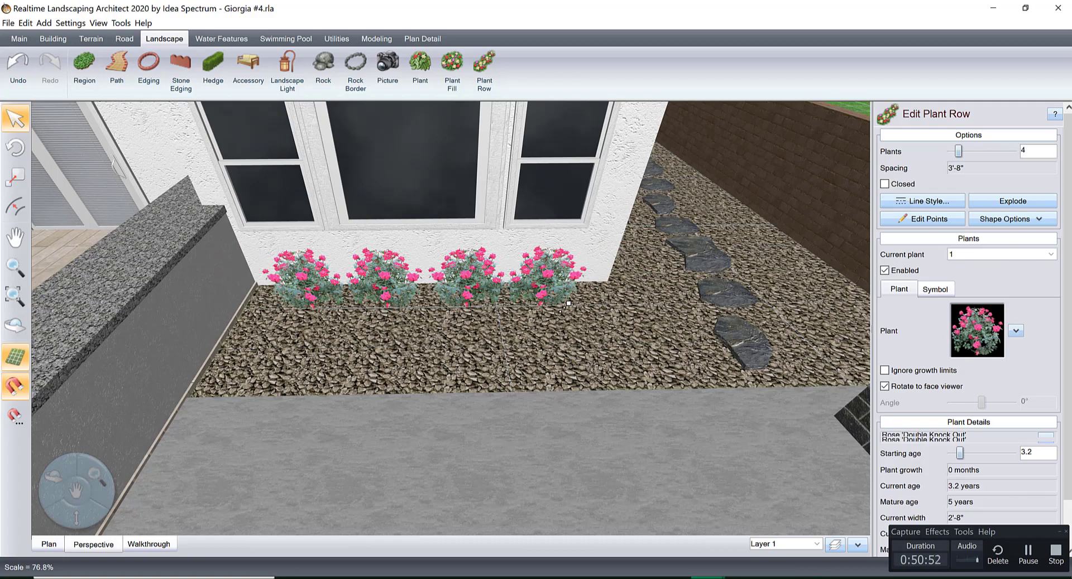
pyautogui.moveTo(568, 304); pyautogui.dragTo(568, 303)
pyautogui.scroll(-3, 580, 321)
pyautogui.moveTo(580, 326); pyautogui.dragTo(545, 400, button='right')
pyautogui.scroll(-3, 536, 357)
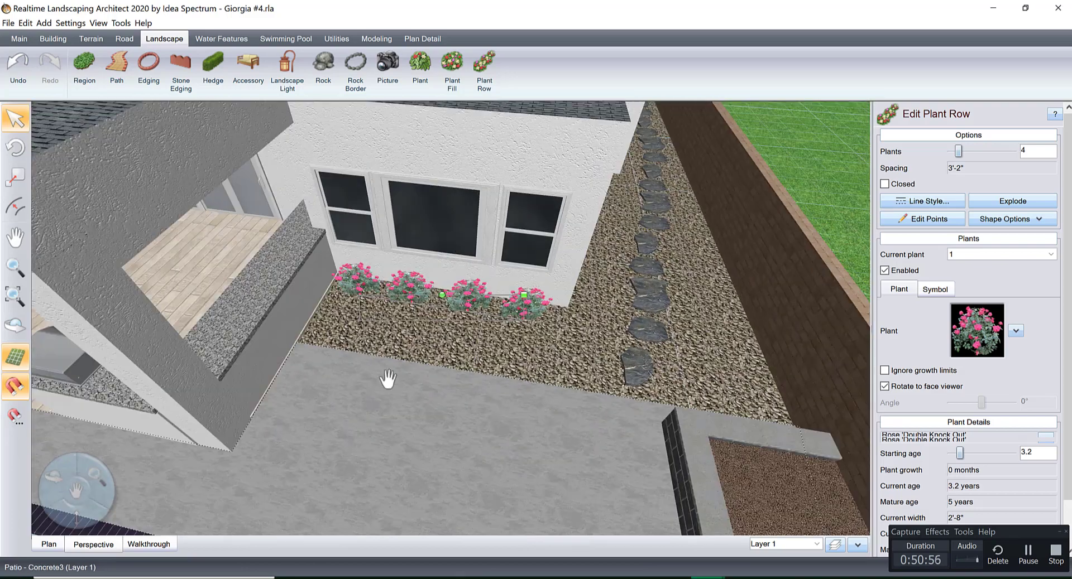
pyautogui.moveTo(387, 378); pyautogui.dragTo(536, 270, button='middle')
pyautogui.moveTo(390, 292); pyautogui.dragTo(521, 267, button='middle')
pyautogui.scroll(-5, 604, 268)
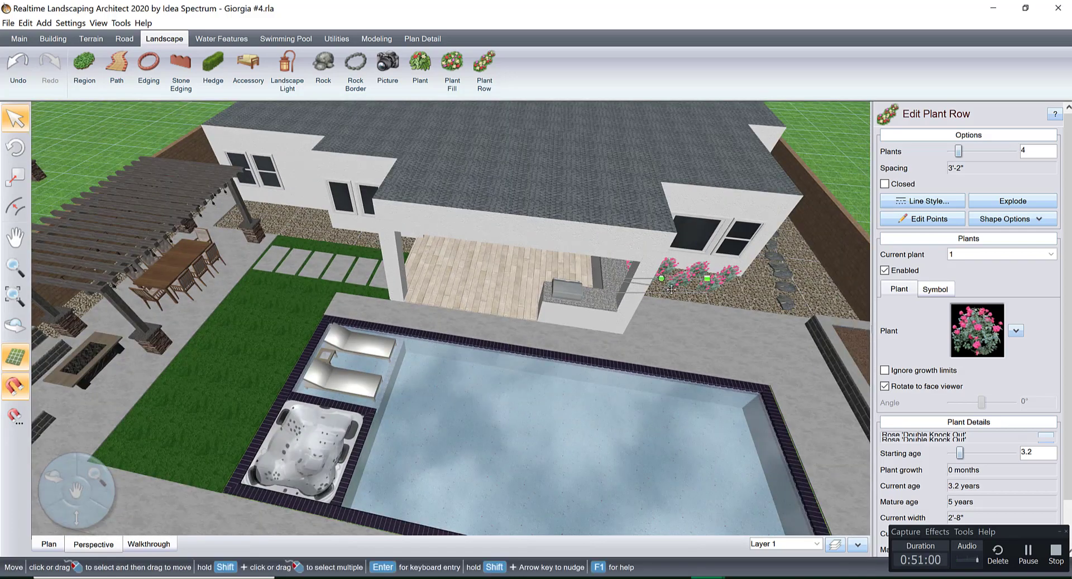
# Reduce the rose row beneath the three windows to 3 plants and shorten it to a plant spacing of about 3'-5".
pyautogui.keyDown('ctrl'); pyautogui.moveTo(676, 273); pyautogui.dragTo(393, 242); pyautogui.keyUp('ctrl')
pyautogui.scroll(6, 644, 353)
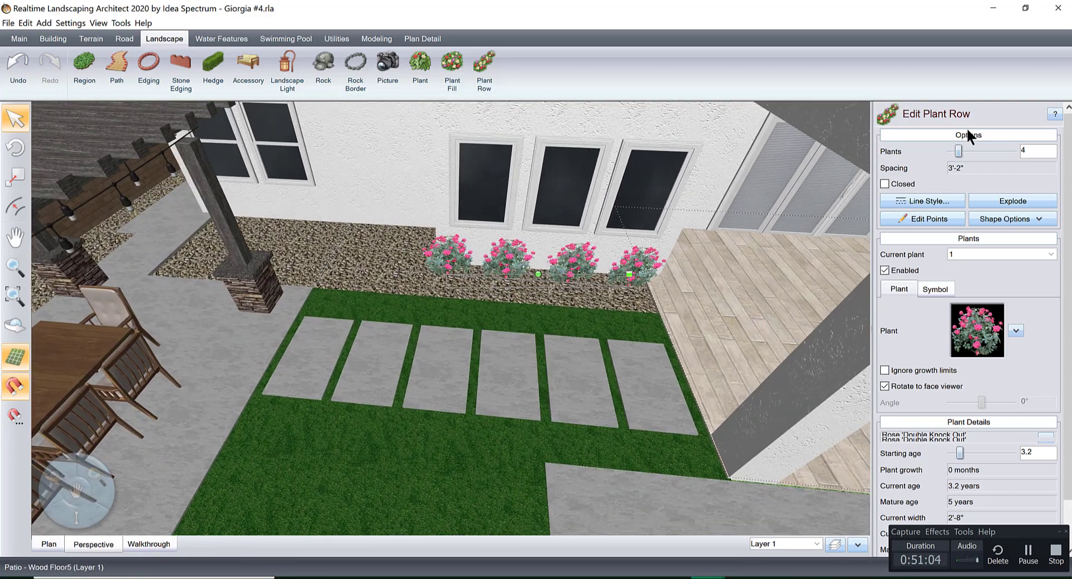
pyautogui.click(950, 151)
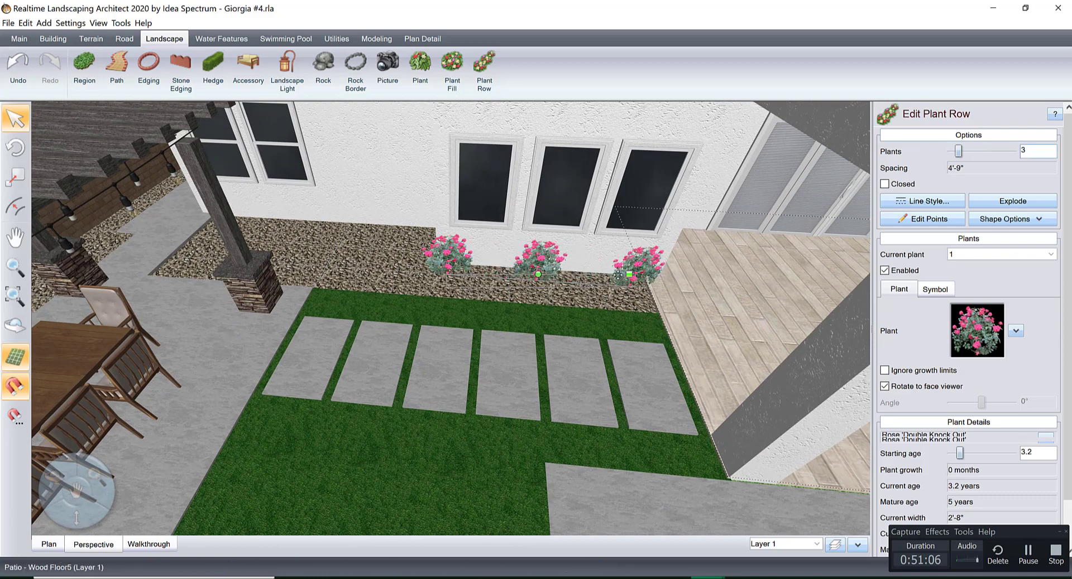
pyautogui.moveTo(631, 275); pyautogui.dragTo(614, 279)
pyautogui.scroll(4, 620, 280)
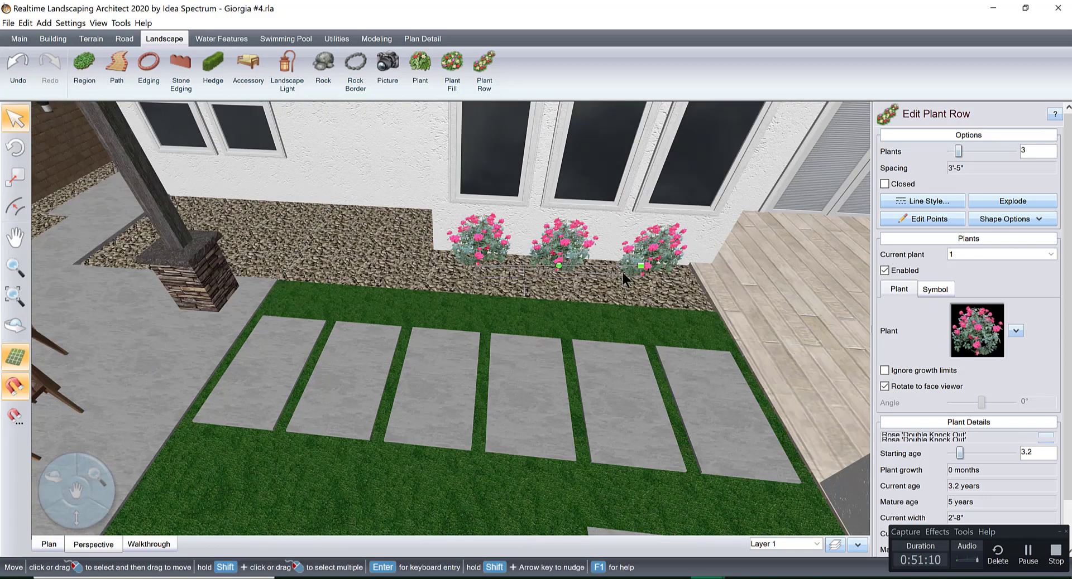
pyautogui.moveTo(582, 306); pyautogui.dragTo(474, 359, button='middle')
pyautogui.moveTo(499, 275); pyautogui.dragTo(511, 276)
pyautogui.scroll(-5, 593, 281)
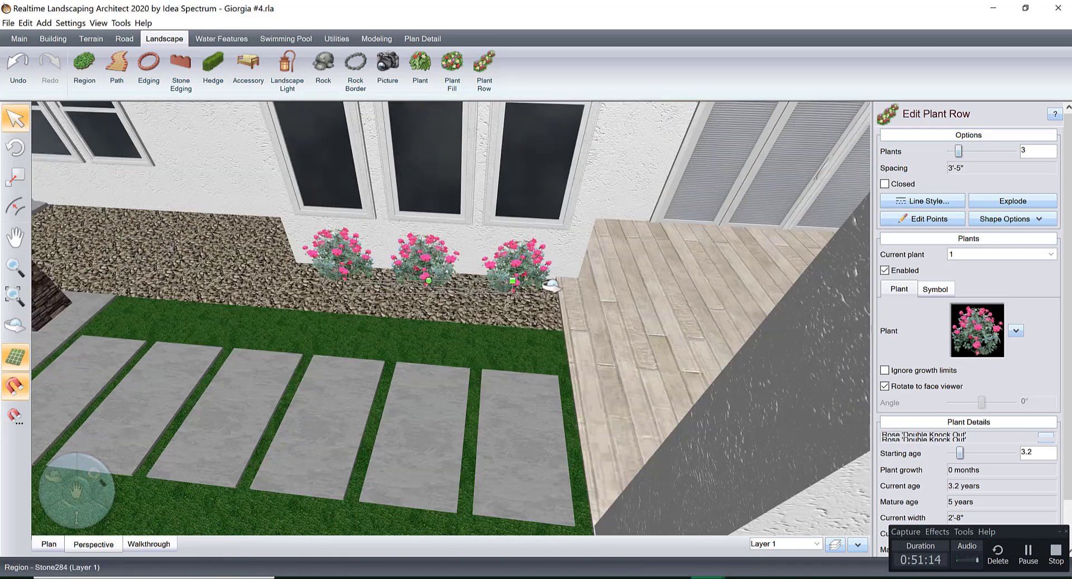
# Place a single plant on the gravel in the house corner beside the roses, and change it to the Smoke Tree12 picture from the favorites.
pyautogui.moveTo(459, 257); pyautogui.dragTo(691, 258, button='middle')
pyautogui.scroll(3, 437, 260)
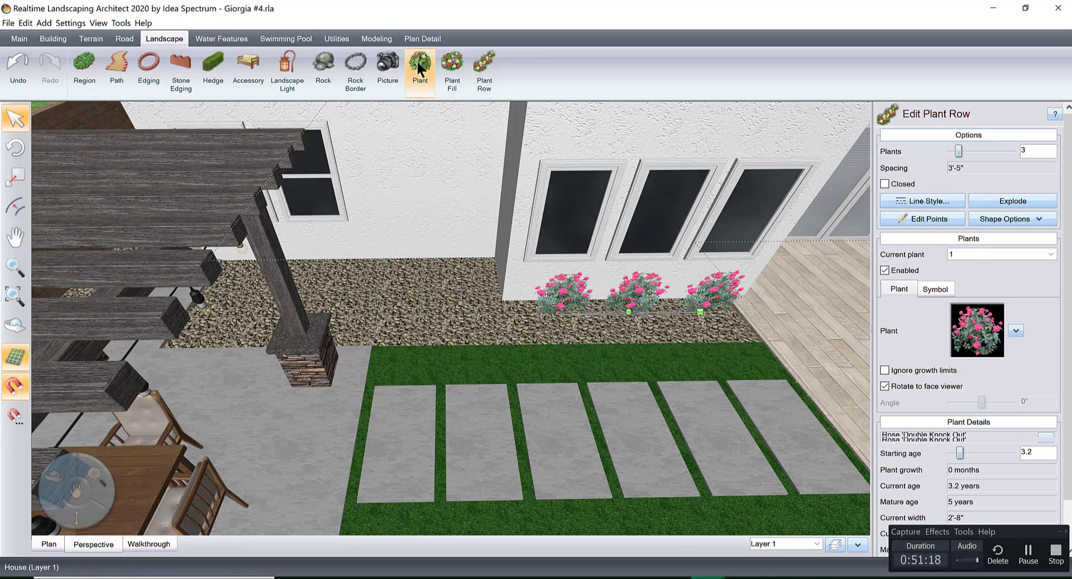
pyautogui.click(418, 62)
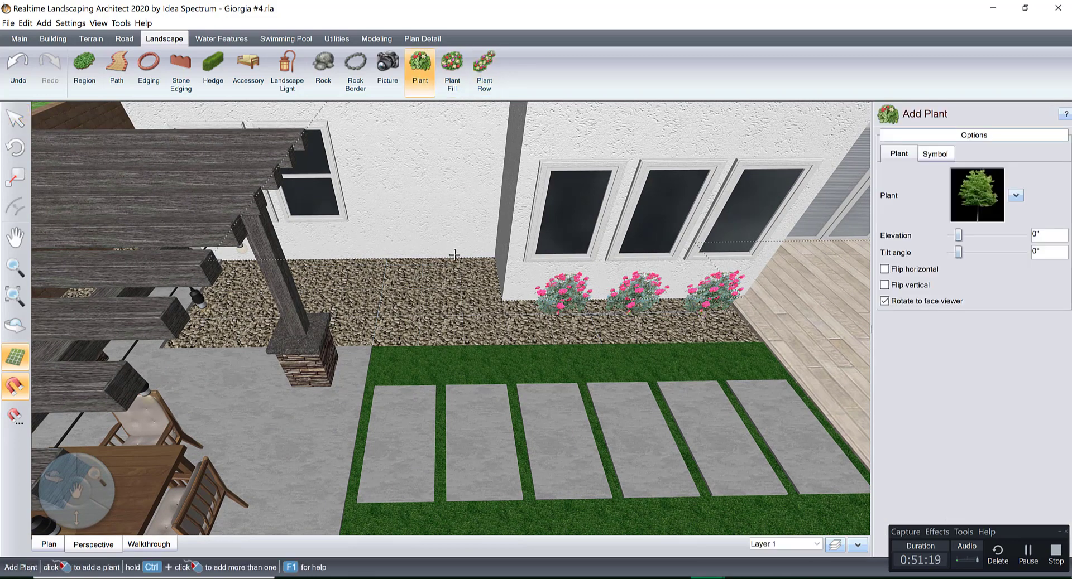
pyautogui.click(445, 284)
pyautogui.click(977, 195)
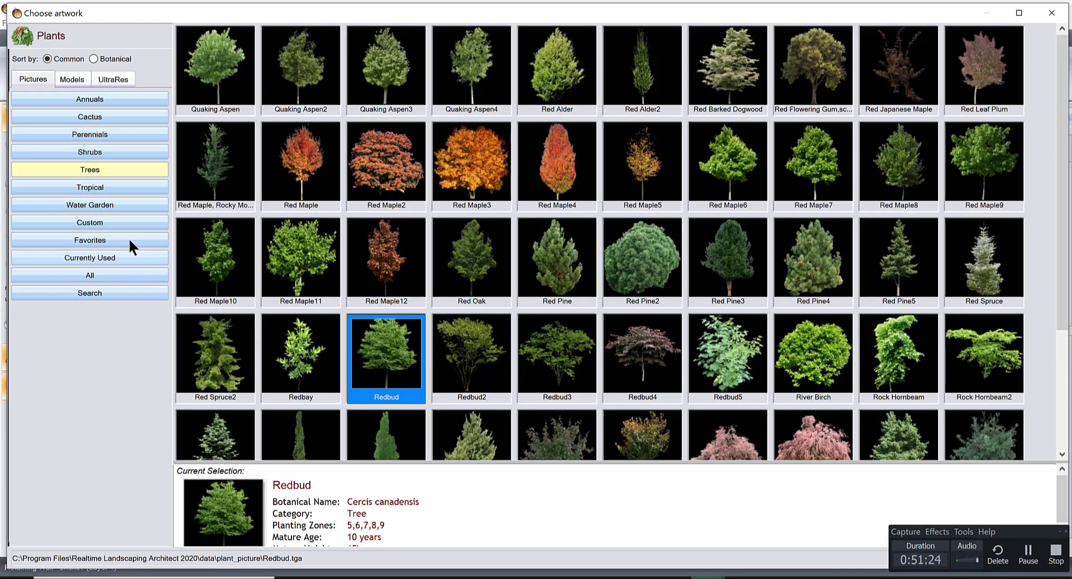
pyautogui.click(130, 240)
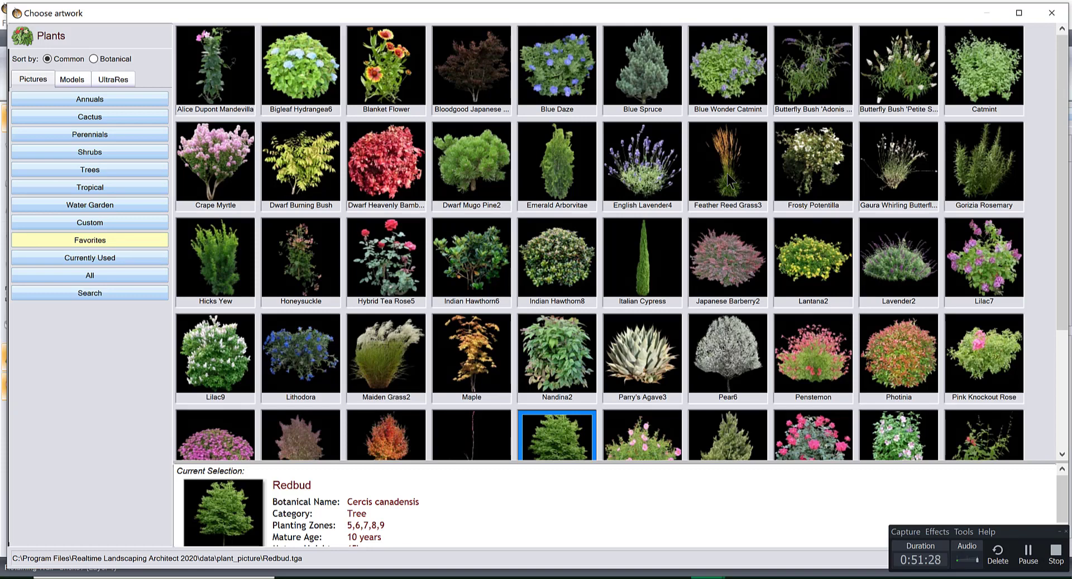
pyautogui.scroll(-5, 1060, 162)
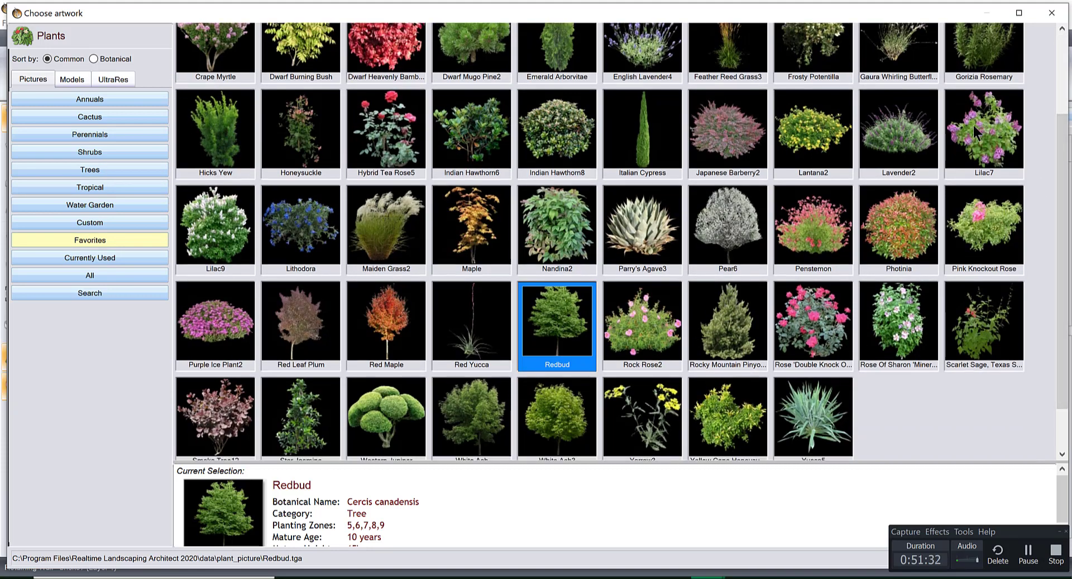
pyautogui.doubleClick(219, 416)
# Scale the smoke tree down to about 5'-8" wide and tall, and adjust its position in the house corner.
pyautogui.moveTo(489, 322); pyautogui.dragTo(528, 336, button='middle')
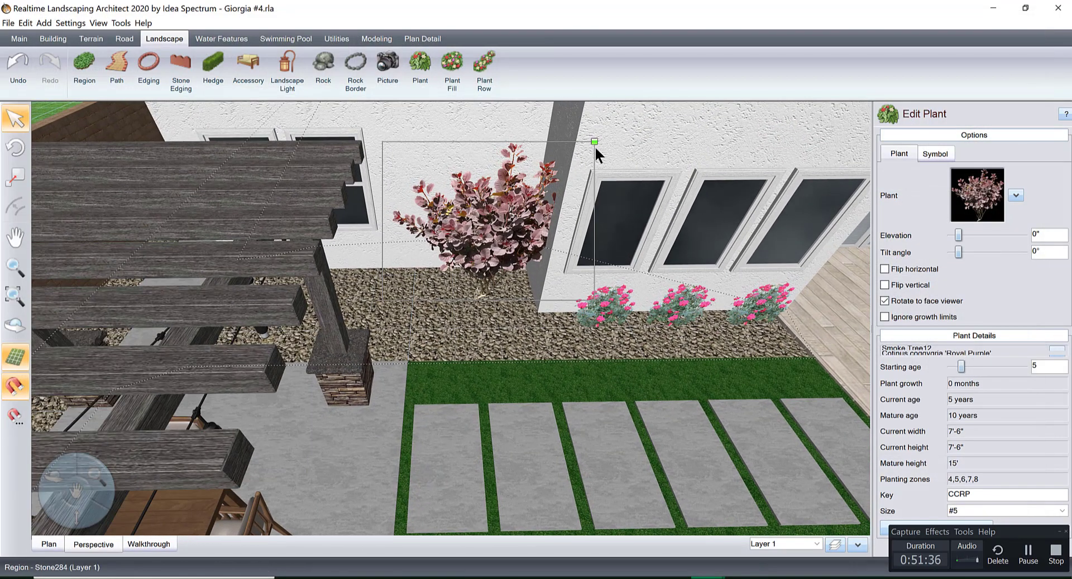
pyautogui.moveTo(593, 143); pyautogui.dragTo(558, 160)
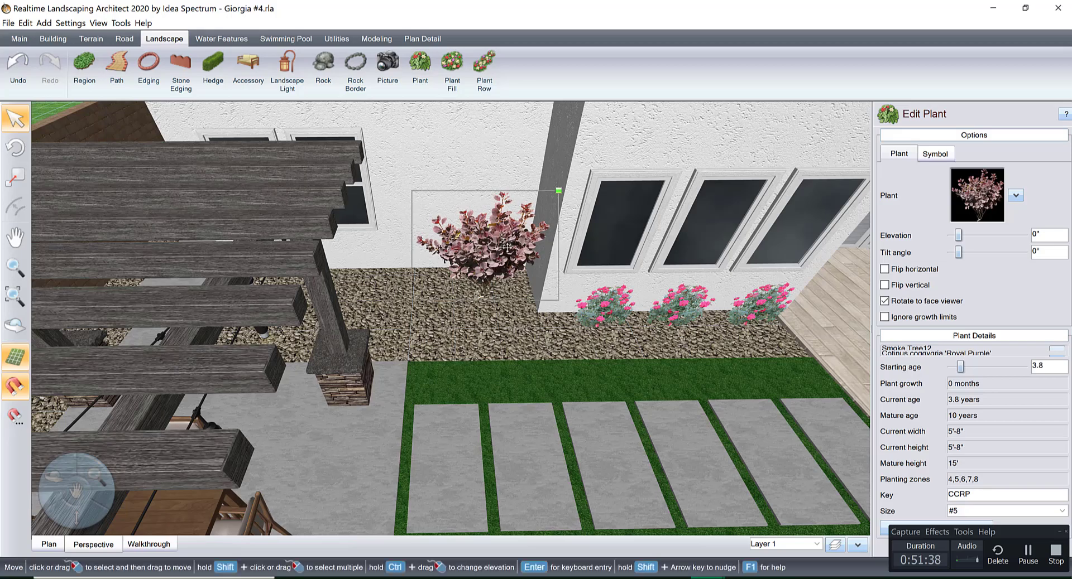
pyautogui.moveTo(530, 240); pyautogui.dragTo(505, 233)
pyautogui.moveTo(491, 247); pyautogui.dragTo(393, 263, button='right')
pyautogui.moveTo(393, 263); pyautogui.dragTo(505, 300, button='middle')
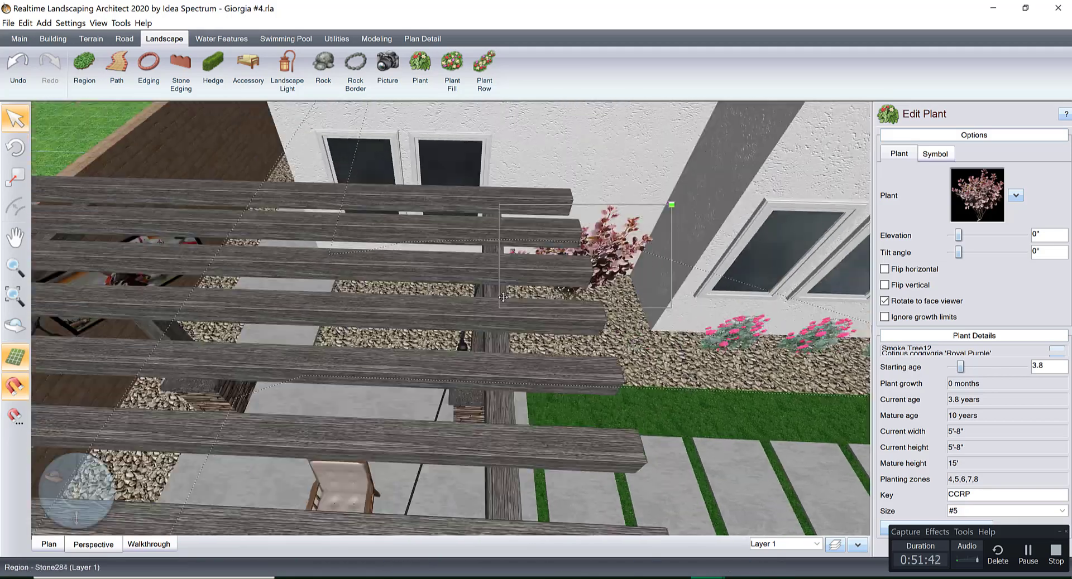
# Place another plant on the gravel beneath the pair of windows near the pergola, using the Dwarf Burning Bush picture from the favorites.
pyautogui.scroll(5, 505, 301)
pyautogui.moveTo(510, 279); pyautogui.dragTo(515, 243, button='right')
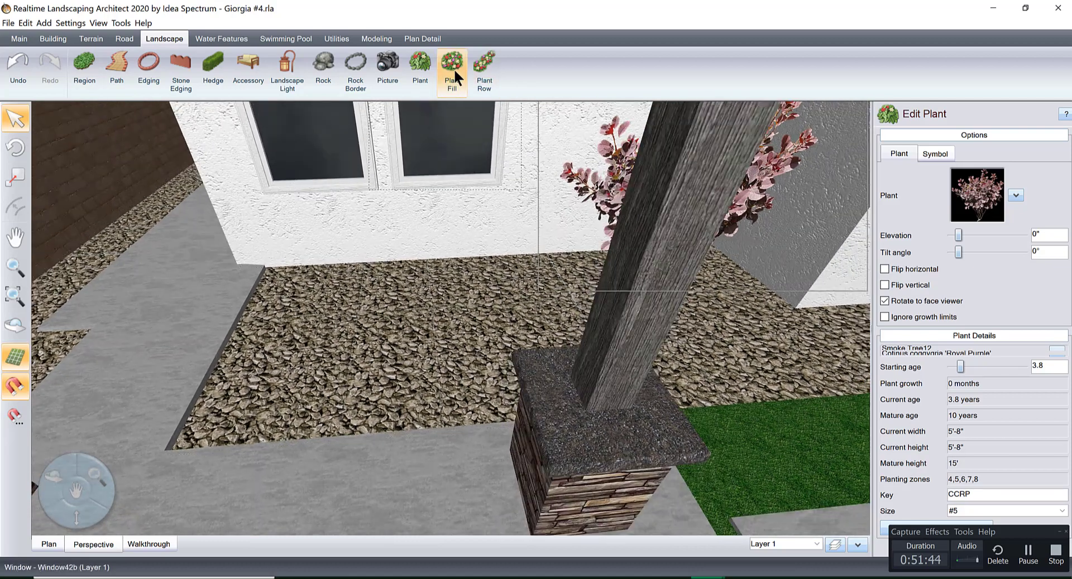
pyautogui.click(421, 70)
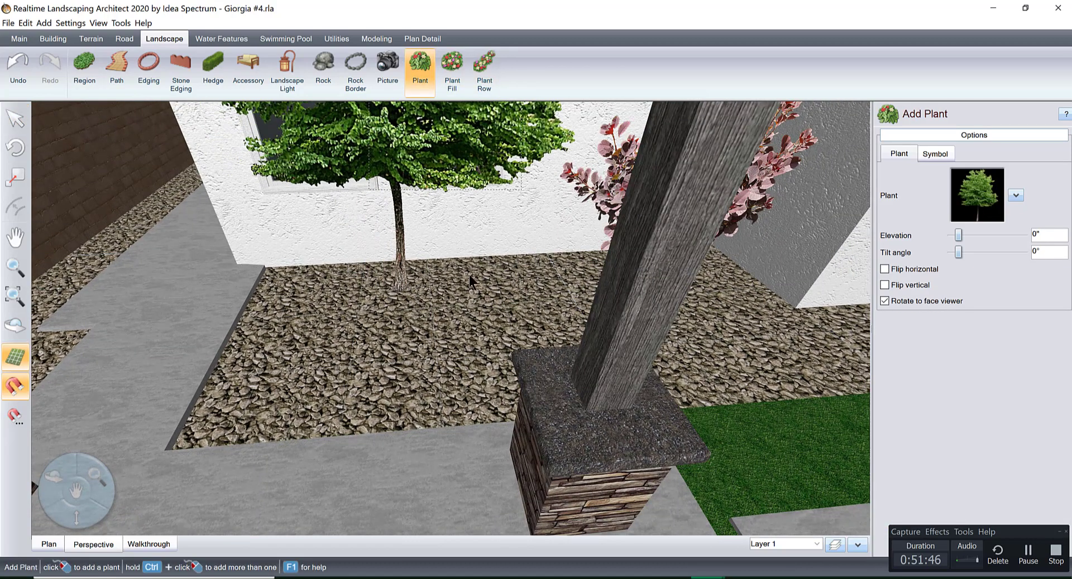
pyautogui.click(394, 293)
pyautogui.click(974, 195)
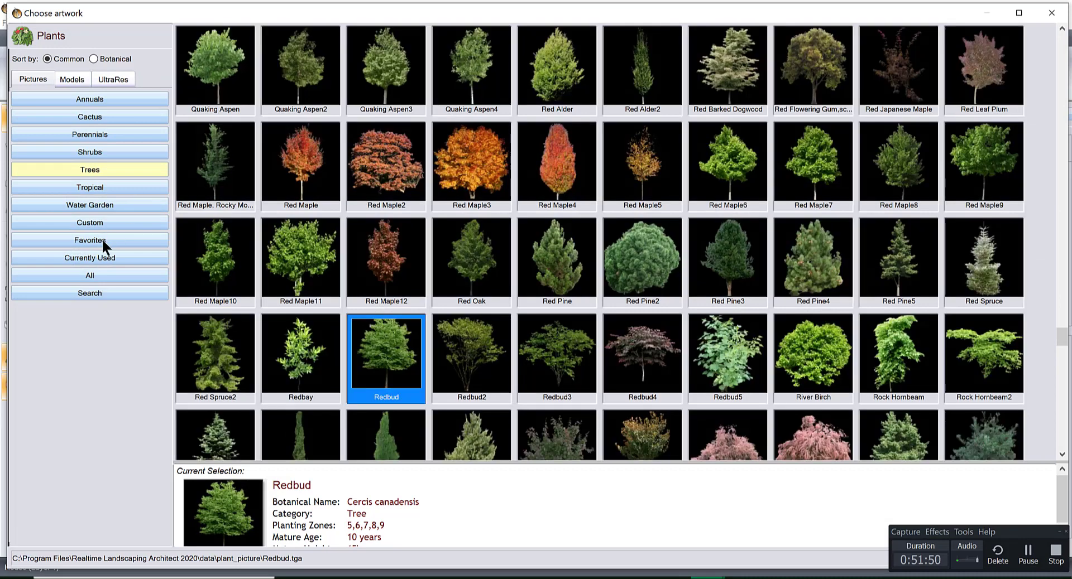
pyautogui.click(102, 239)
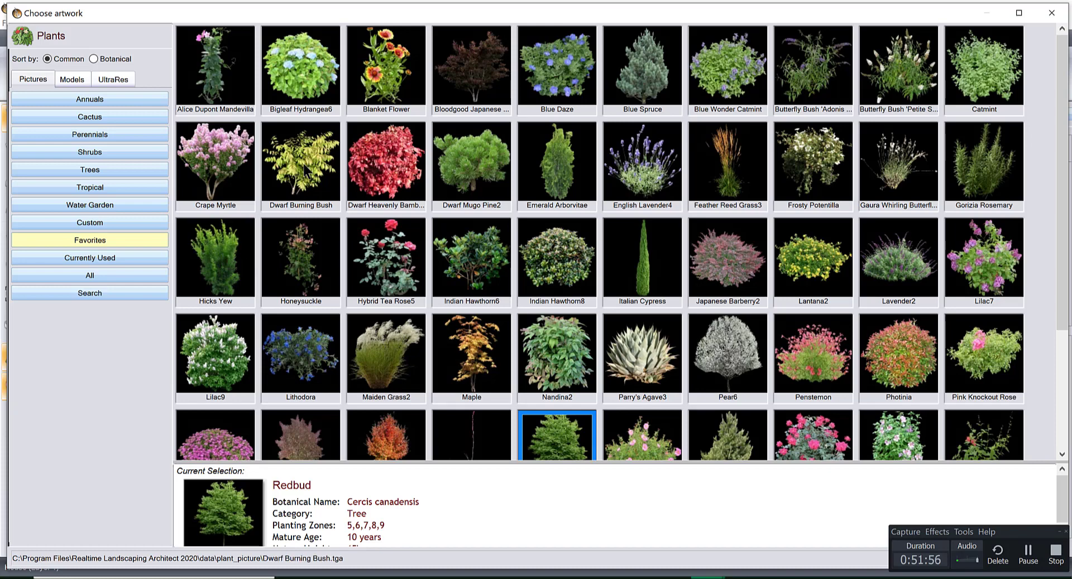
pyautogui.doubleClick(305, 170)
# Scale the burning bush down slightly and adjust its position on the gravel beneath the pair of windows.
pyautogui.moveTo(413, 257)
pyautogui.mouseDown()
pyautogui.moveTo(431, 284)
pyautogui.moveTo(450, 288)
pyautogui.moveTo(421, 272)
pyautogui.mouseUp()
pyautogui.scroll(-6, 421, 272)
pyautogui.moveTo(413, 276); pyautogui.dragTo(371, 294, button='right')
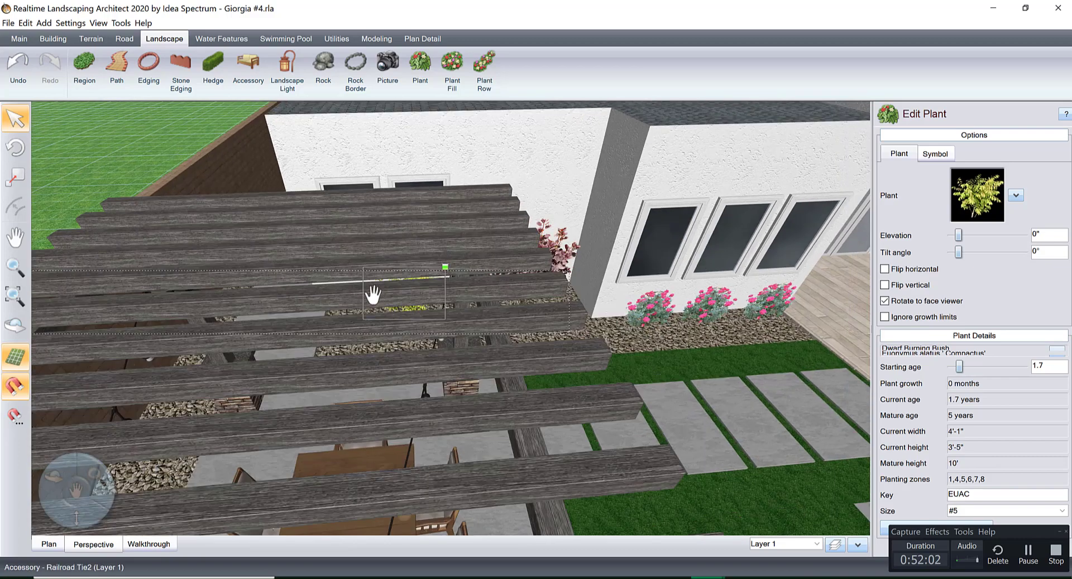
pyautogui.moveTo(424, 316); pyautogui.dragTo(499, 345, button='middle')
pyautogui.scroll(5, 550, 364)
pyautogui.scroll(3, 558, 343)
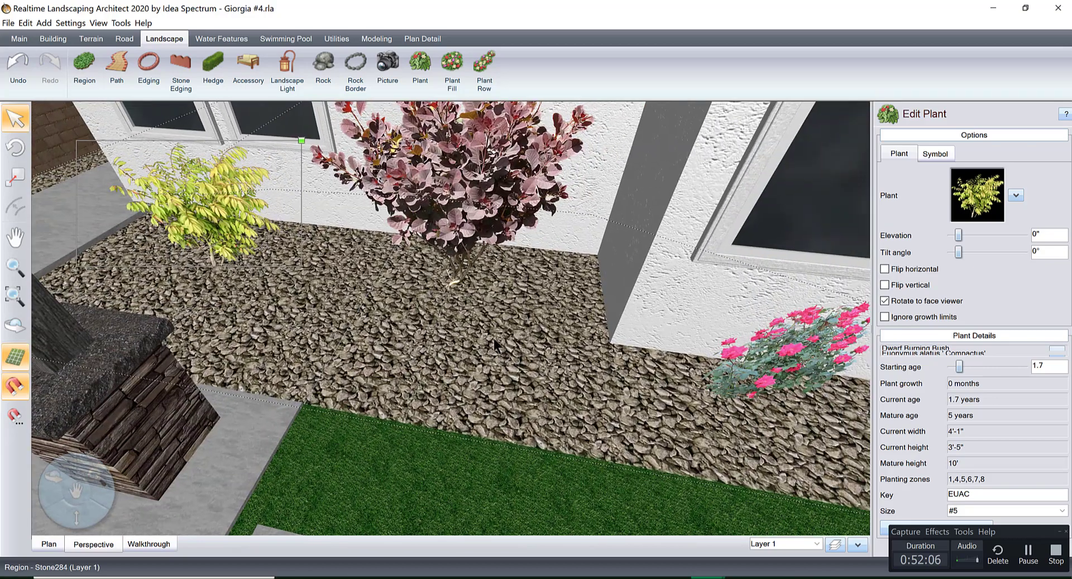
pyautogui.moveTo(498, 345); pyautogui.dragTo(694, 335, button='right')
pyautogui.moveTo(694, 339); pyautogui.dragTo(447, 329, button='middle')
pyautogui.moveTo(447, 330); pyautogui.dragTo(576, 318, button='right')
pyautogui.moveTo(576, 319); pyautogui.dragTo(441, 279, button='middle')
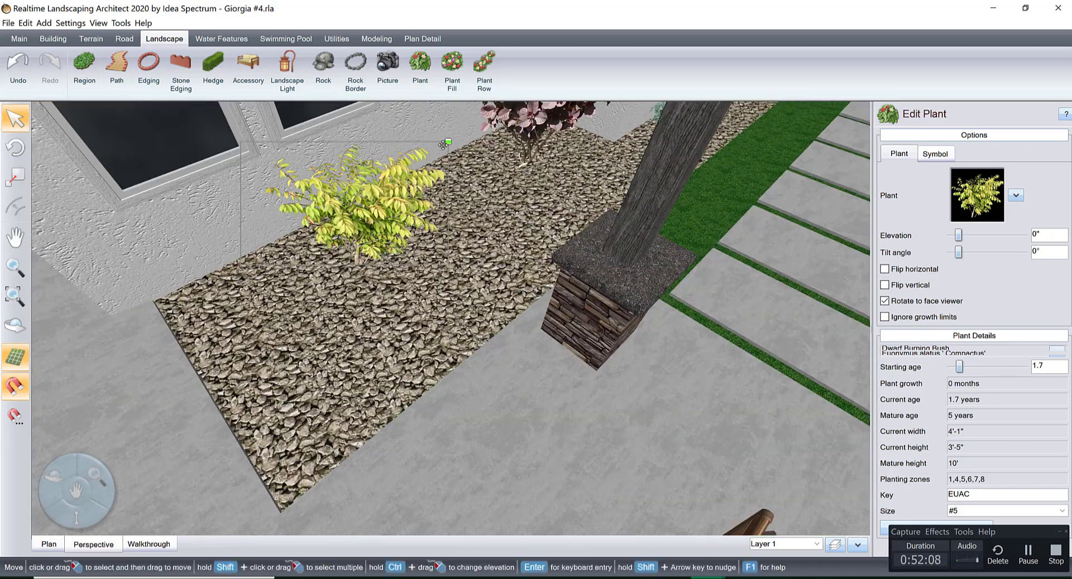
pyautogui.moveTo(445, 144); pyautogui.dragTo(439, 148)
pyautogui.moveTo(403, 204); pyautogui.dragTo(391, 240)
# Draw a curved plant row on the gravel around the front of the smoke tree, and set it to 5 plants.
pyautogui.moveTo(394, 246); pyautogui.dragTo(525, 262, button='middle')
pyautogui.click(484, 70)
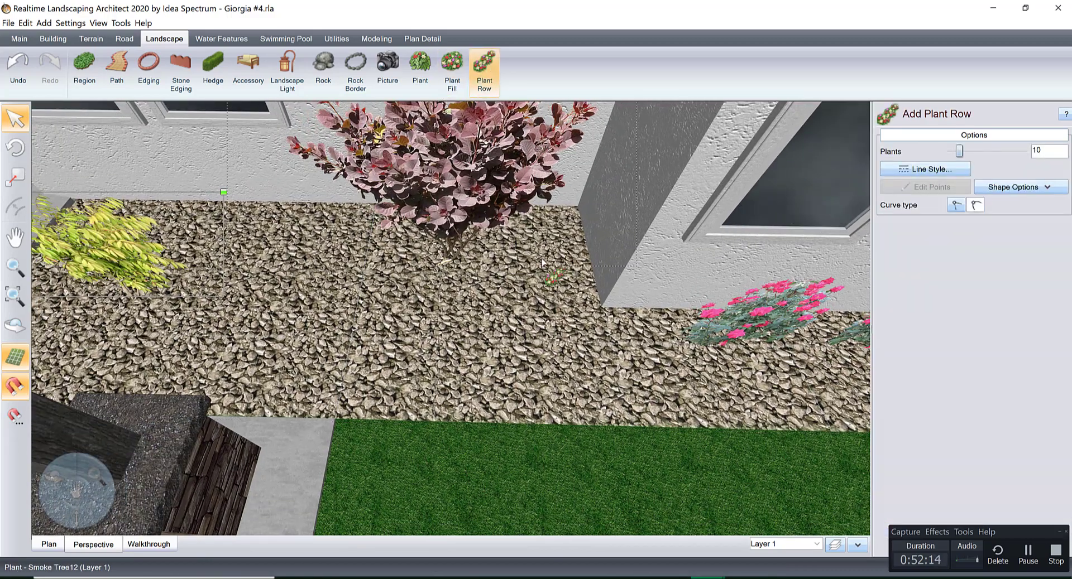
pyautogui.click(514, 343)
pyautogui.click(447, 355)
pyautogui.click(372, 339)
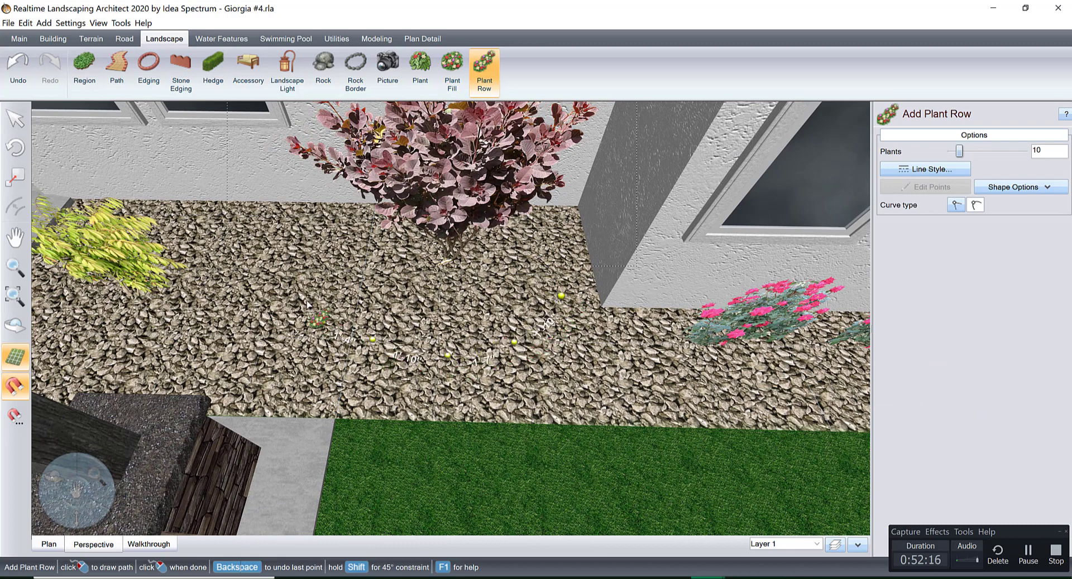
pyautogui.rightClick(296, 294)
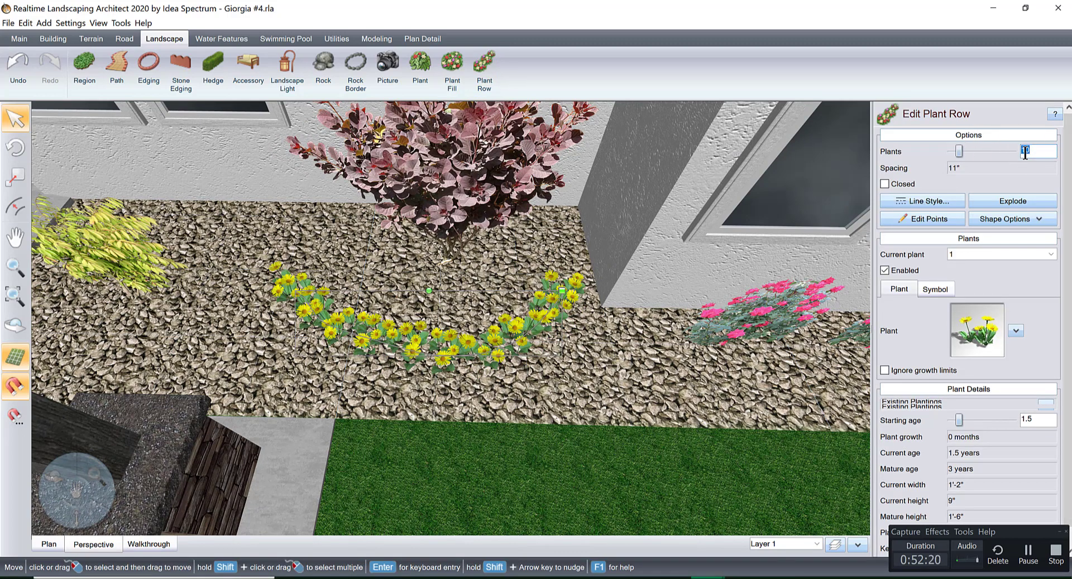
pyautogui.write('5')
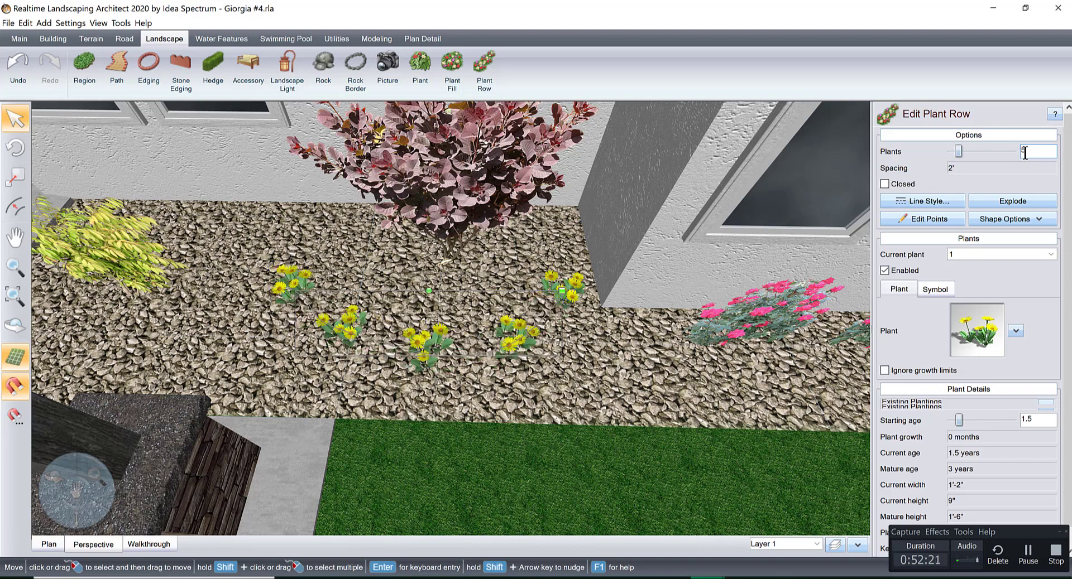
# Try the Penstemon and Dwarf Heavenly Bamboo3 pictures from the favorites as the curved row's plant.
pyautogui.click(960, 319)
pyautogui.click(97, 223)
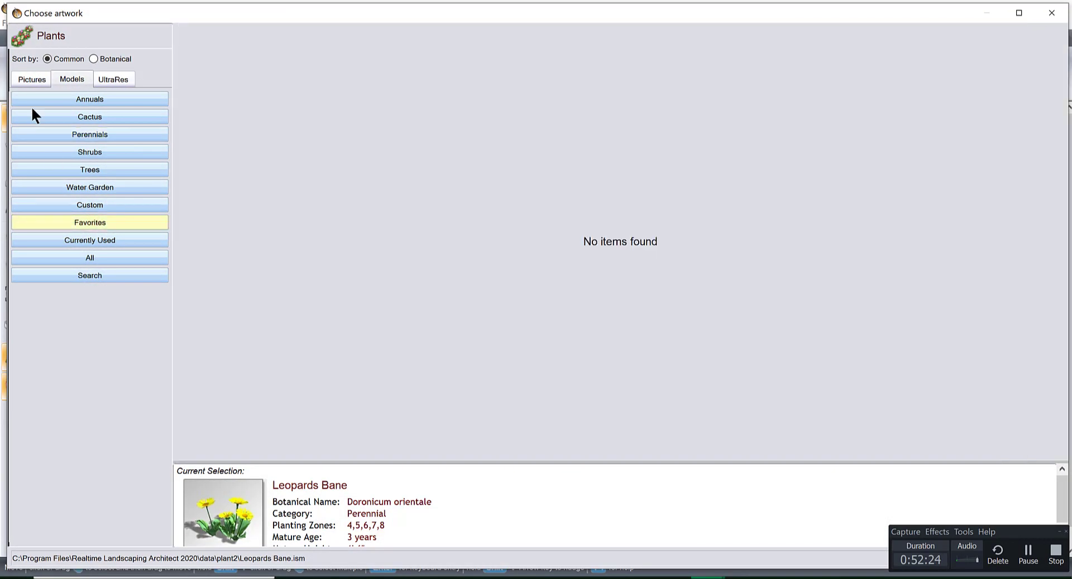
pyautogui.click(32, 78)
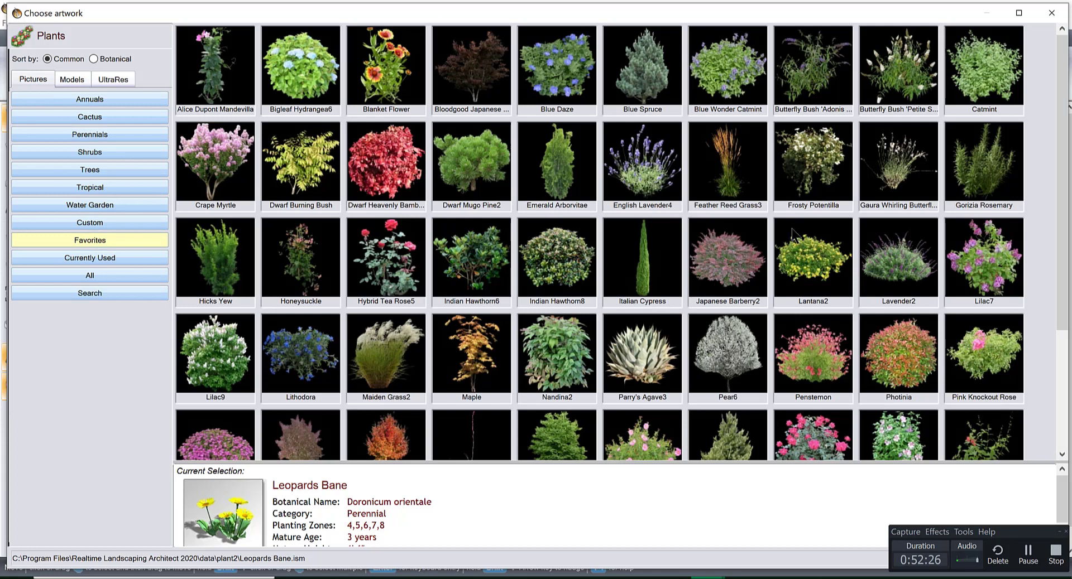
pyautogui.doubleClick(802, 350)
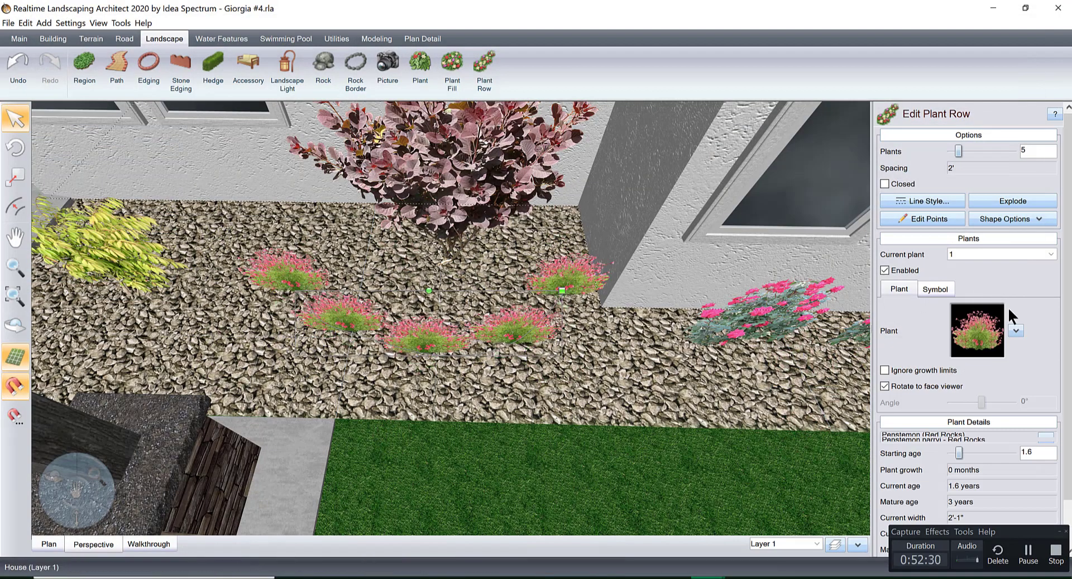
pyautogui.click(970, 327)
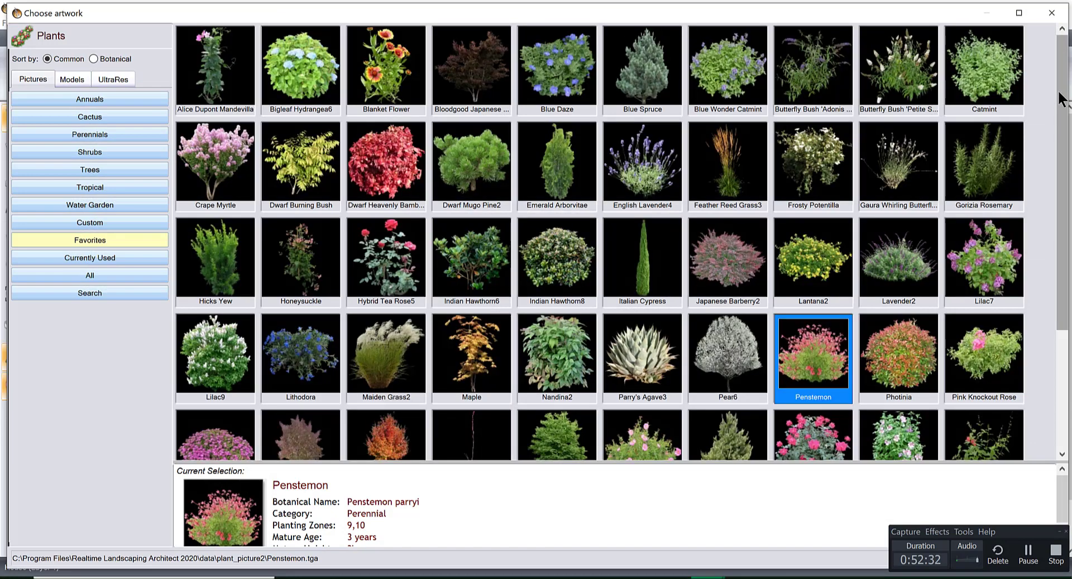
pyautogui.scroll(-1, 448, 268)
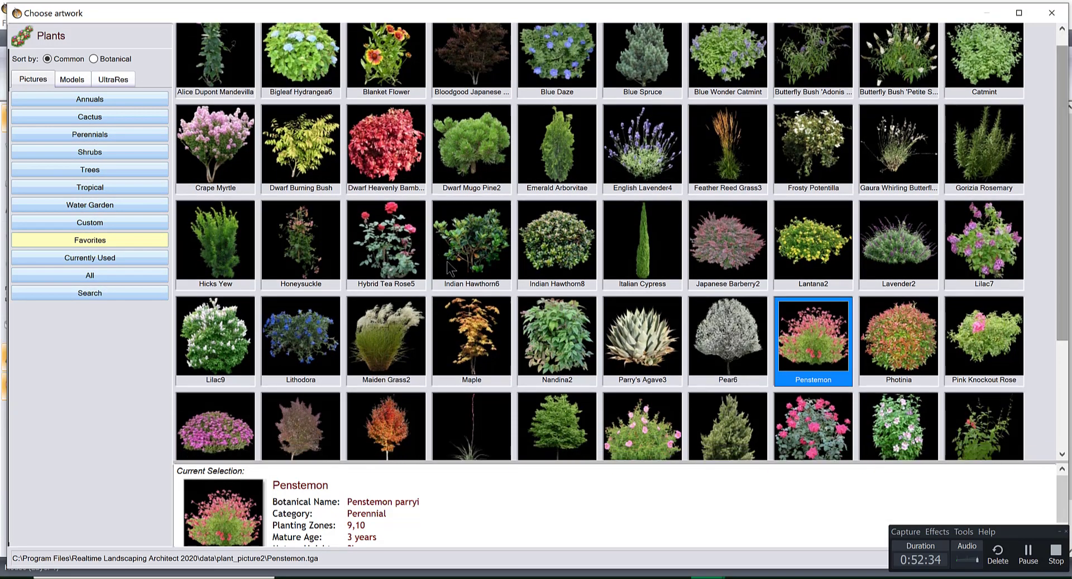
pyautogui.doubleClick(387, 143)
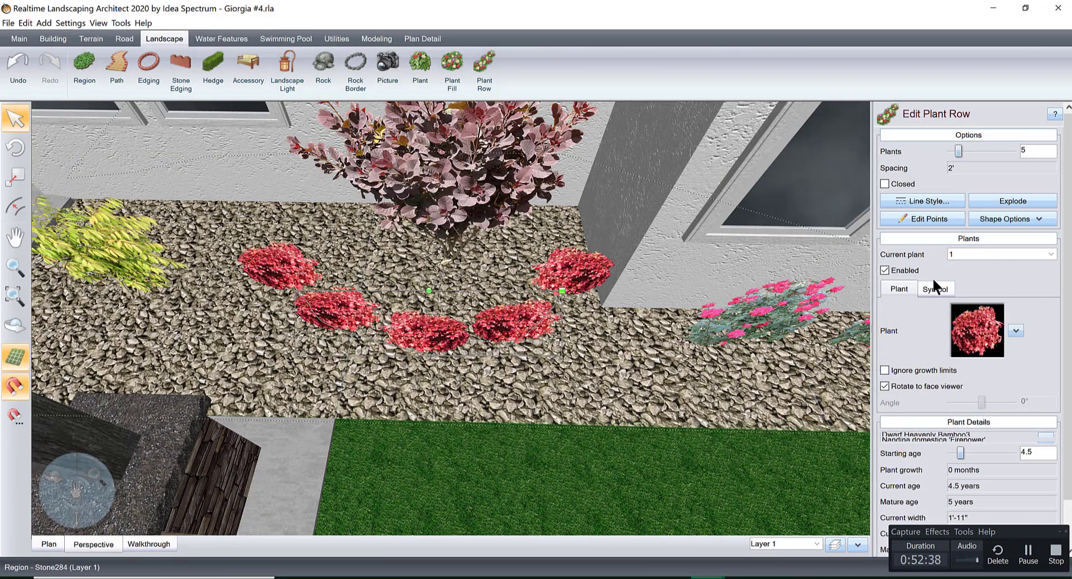
# Change the curved row's plant to Catmint, and tighten and reposition the row around the smoke tree at about 1'-10" spacing.
pyautogui.click(975, 329)
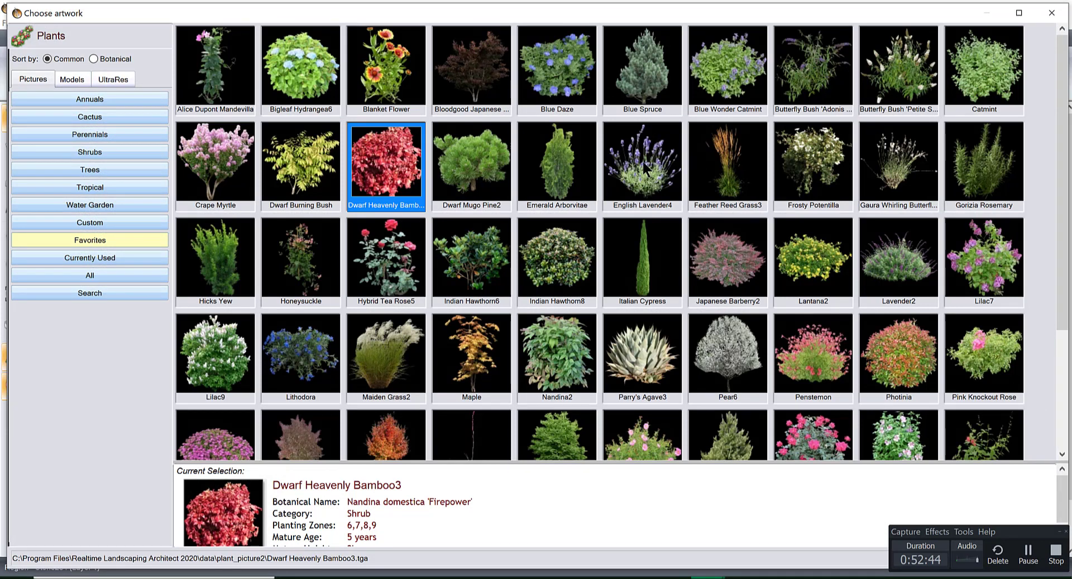
pyautogui.doubleClick(992, 72)
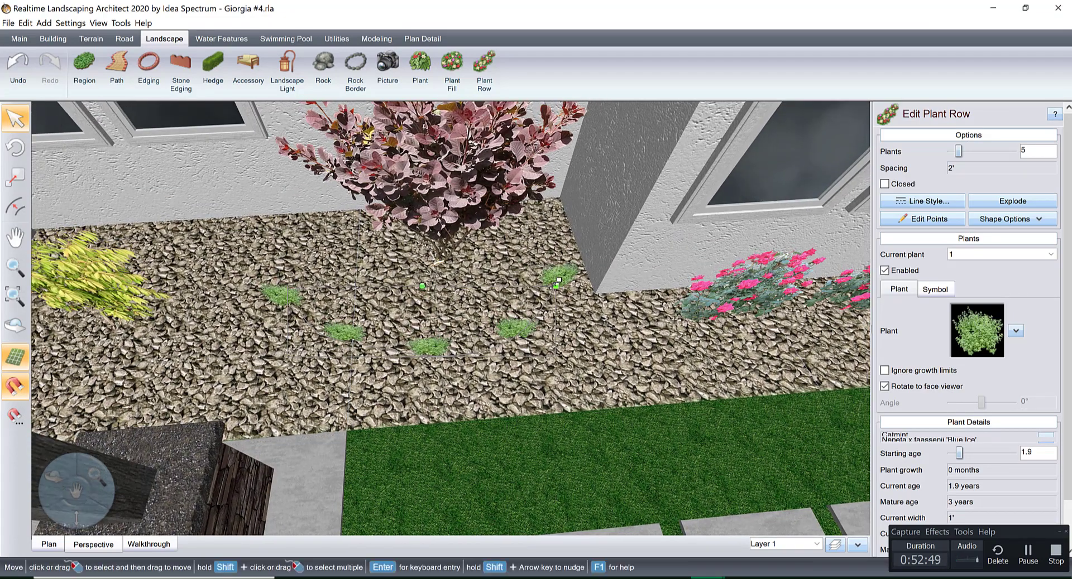
pyautogui.moveTo(556, 285); pyautogui.dragTo(546, 288)
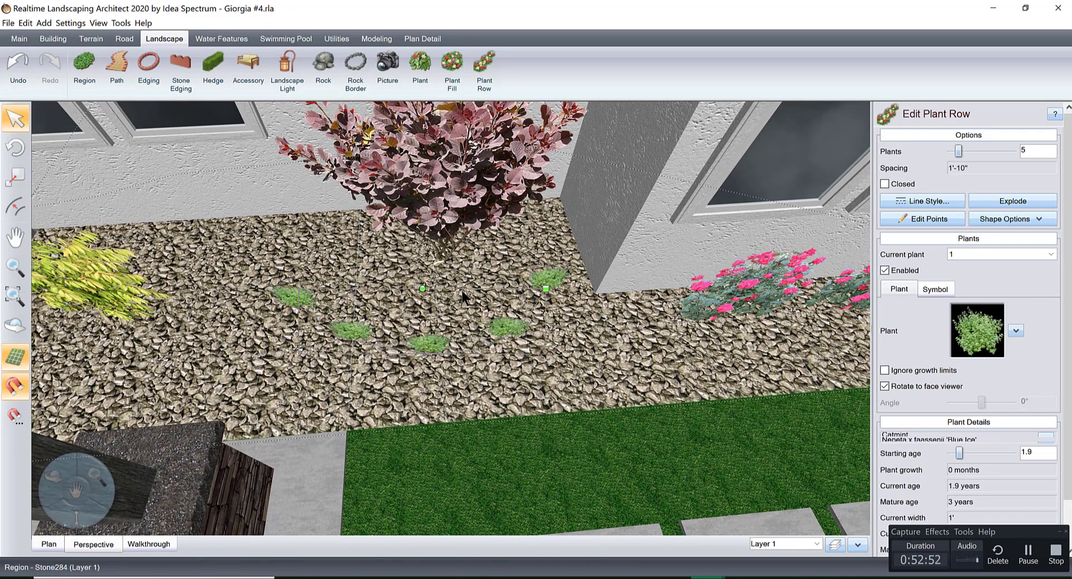
pyautogui.moveTo(422, 289); pyautogui.dragTo(434, 292)
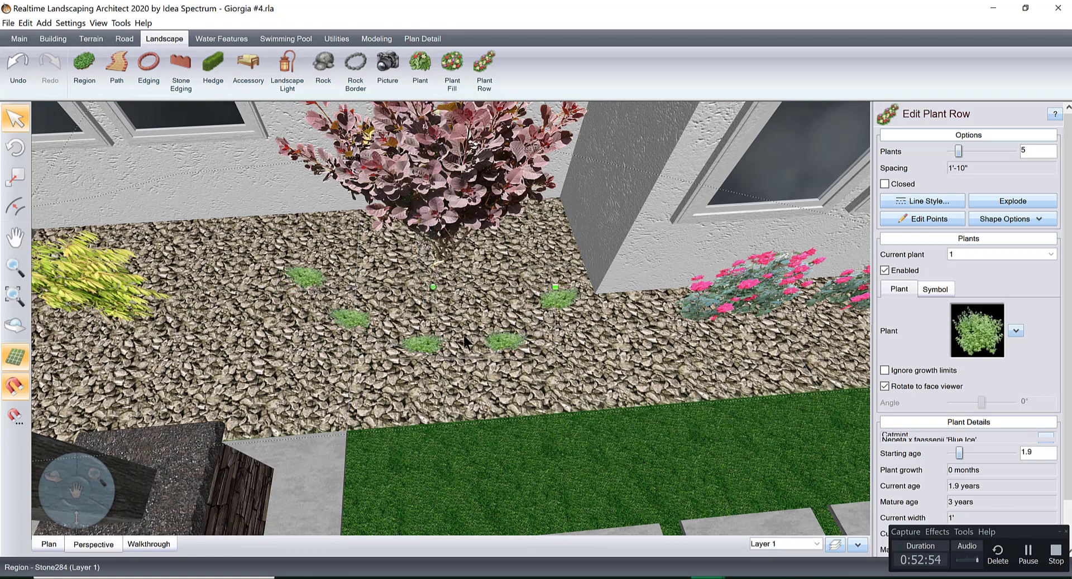
pyautogui.moveTo(500, 336); pyautogui.dragTo(478, 336)
pyautogui.moveTo(479, 336); pyautogui.dragTo(582, 468, button='right')
# Draw a straight 10-plant row about 20' long on the gravel strip along the boundary wall behind the pergola.
pyautogui.click(487, 67)
pyautogui.moveTo(561, 254); pyautogui.dragTo(712, 238, button='right')
pyautogui.scroll(-3, 712, 240)
pyautogui.moveTo(599, 257); pyautogui.dragTo(489, 237, button='middle')
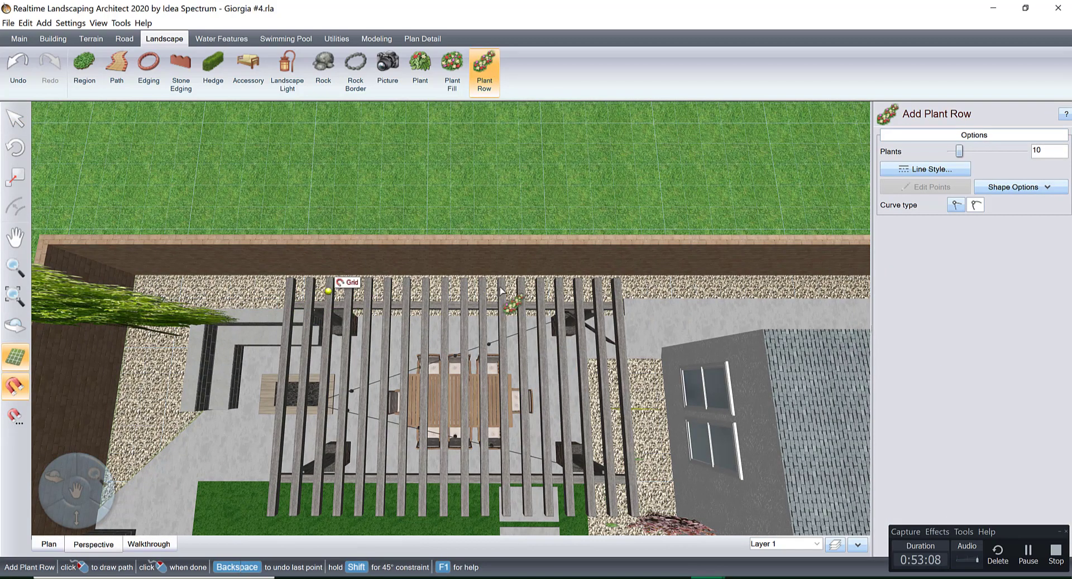
pyautogui.rightClick(565, 290)
pyautogui.moveTo(573, 362); pyautogui.dragTo(583, 177, button='right')
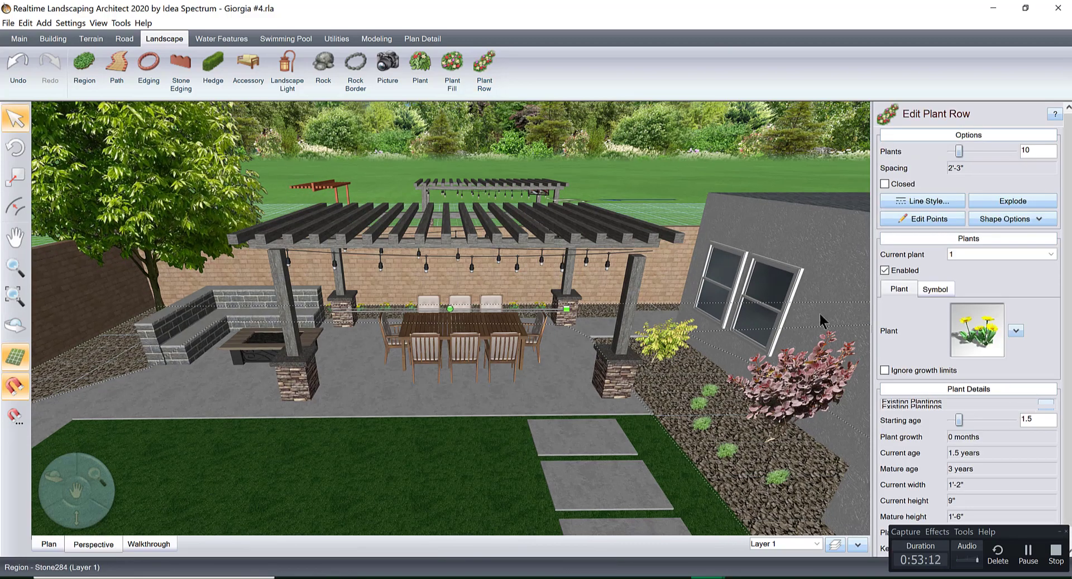
# Try Lilac7 from the favorite pictures as the boundary wall row's plant, and set the row to 5 plants.
pyautogui.click(983, 341)
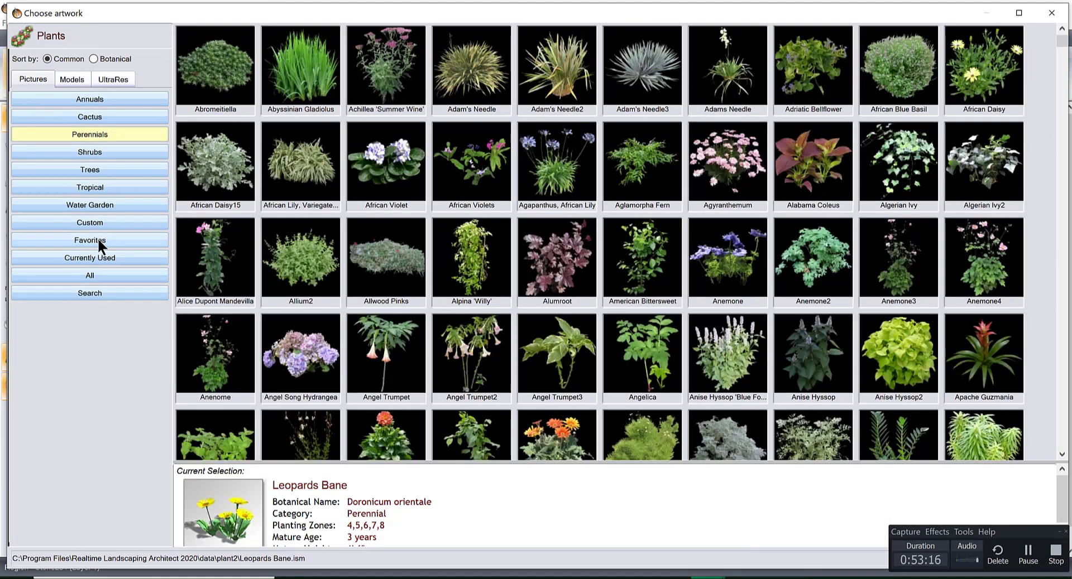
pyautogui.click(97, 237)
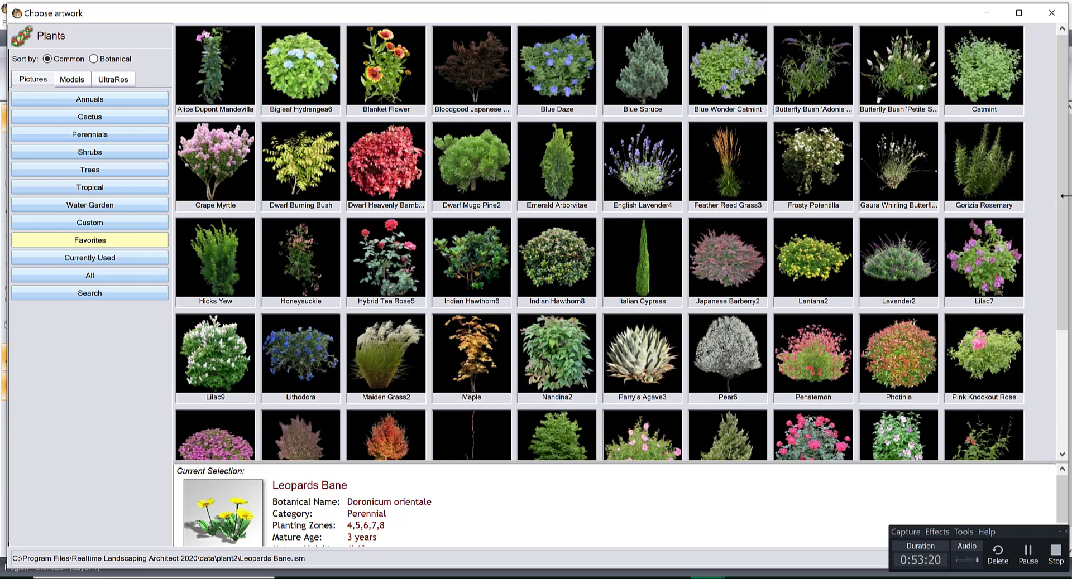
pyautogui.click(986, 236)
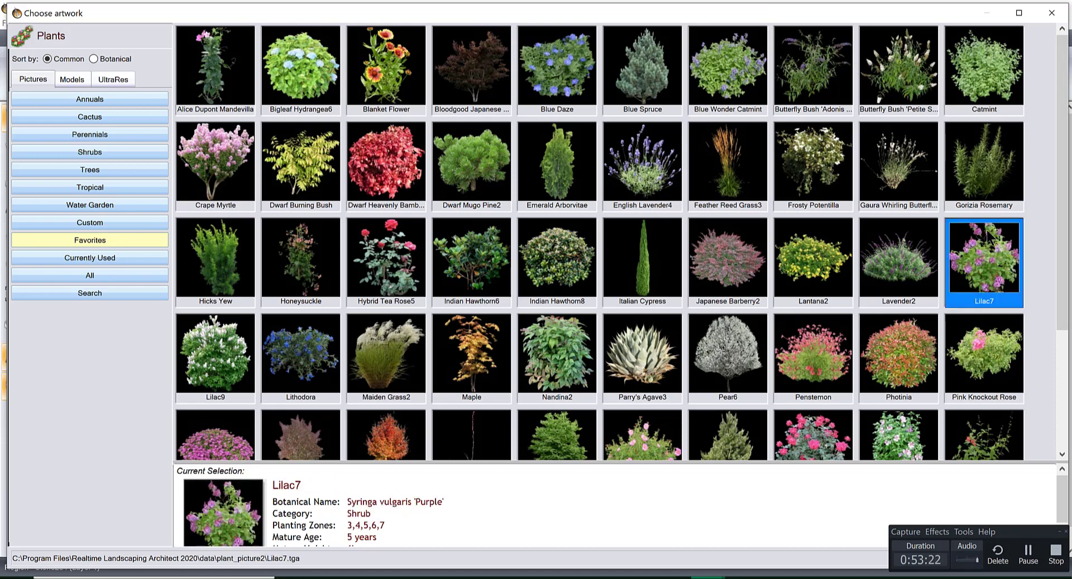
pyautogui.doubleClick(987, 235)
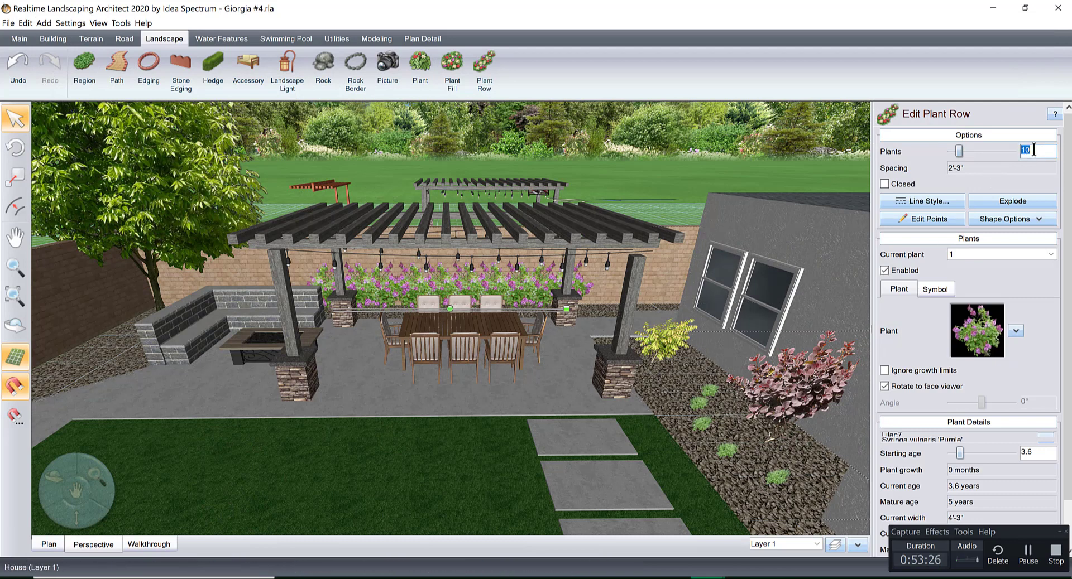
pyautogui.write('3')
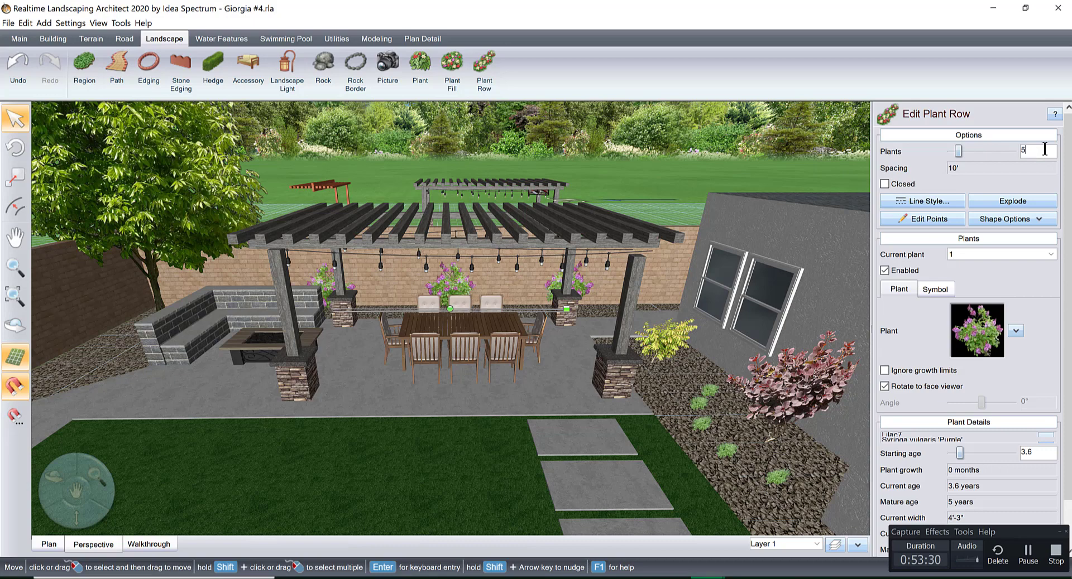
pyautogui.press('Return')
# Search the plant pictures for lilac and change the boundary wall row's plant to Lilac6.
pyautogui.click(965, 334)
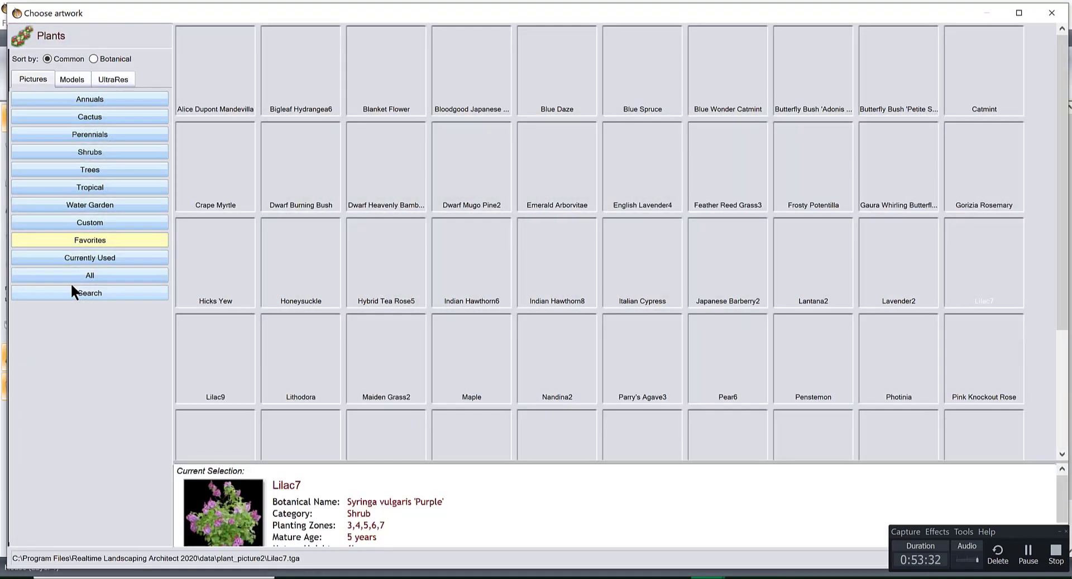
pyautogui.click(82, 292)
pyautogui.write('lil')
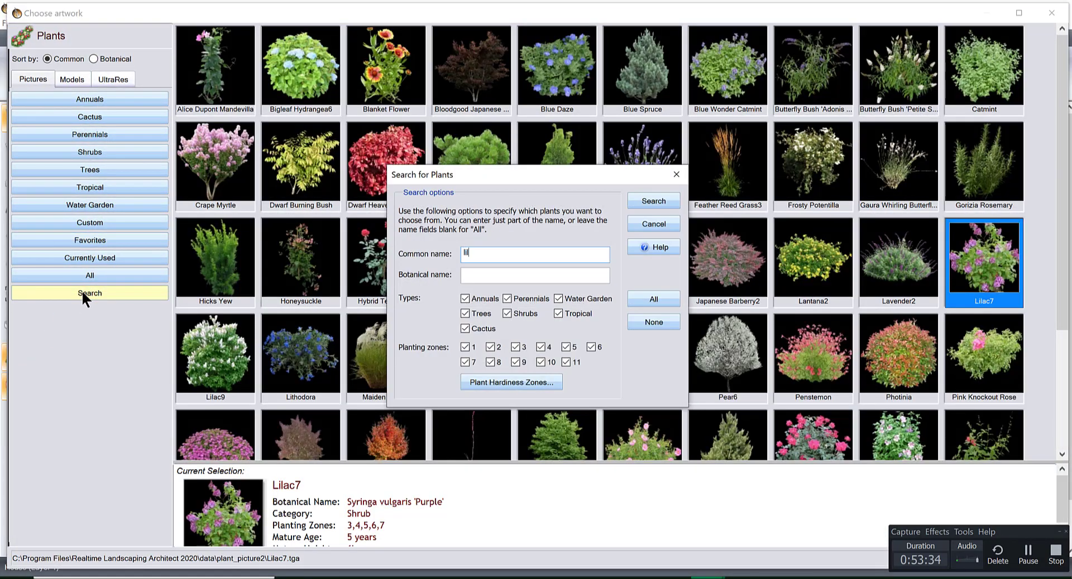
pyautogui.write('ac')
pyautogui.press('Return')
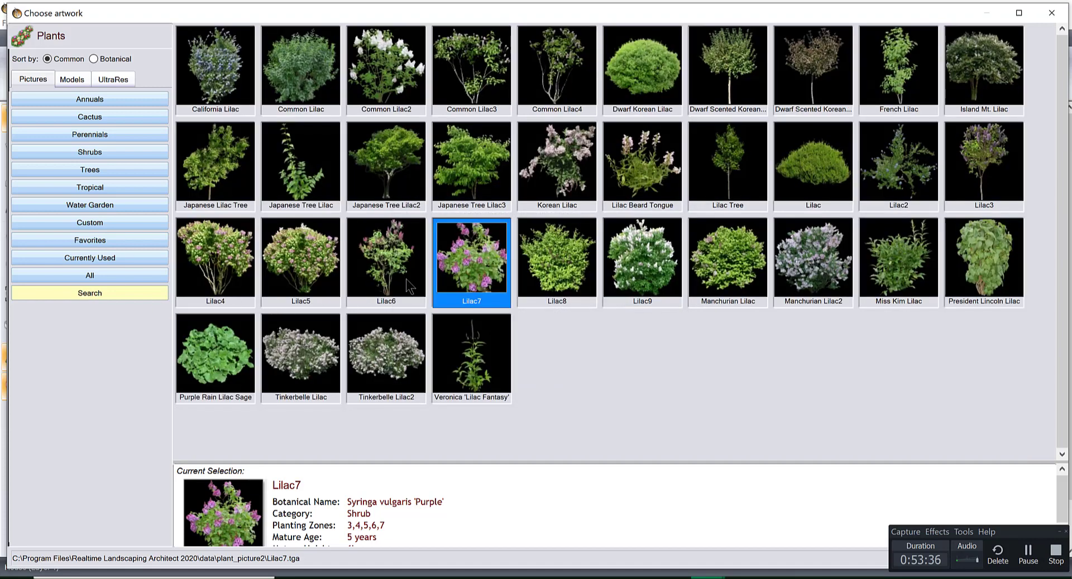
pyautogui.doubleClick(399, 265)
# Set the lilac row behind the pergola to 3 plants and adjust its length to about 8'-10" spacing.
pyautogui.scroll(5, 483, 452)
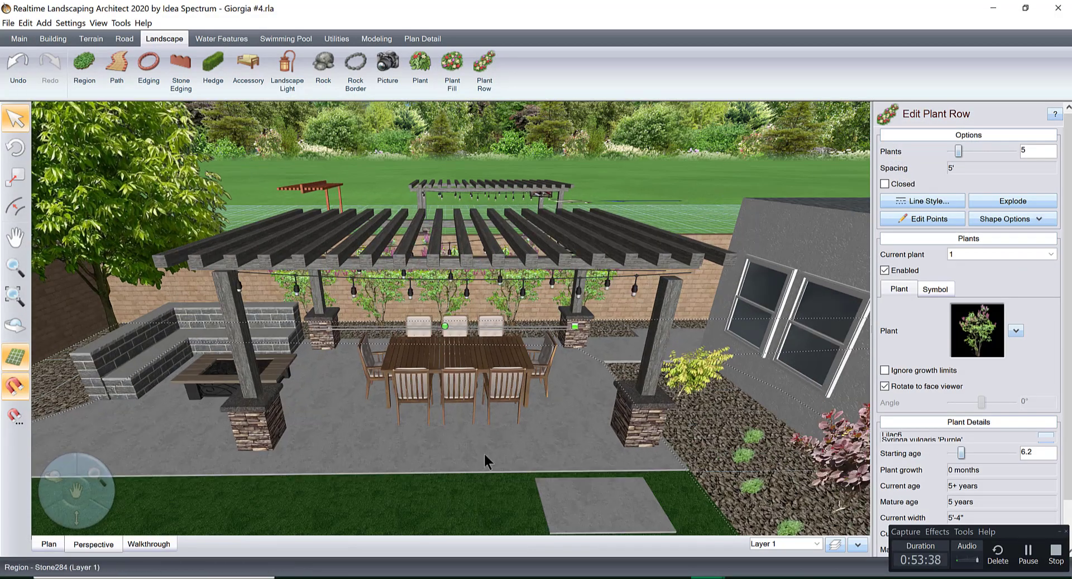
pyautogui.scroll(-5, 488, 434)
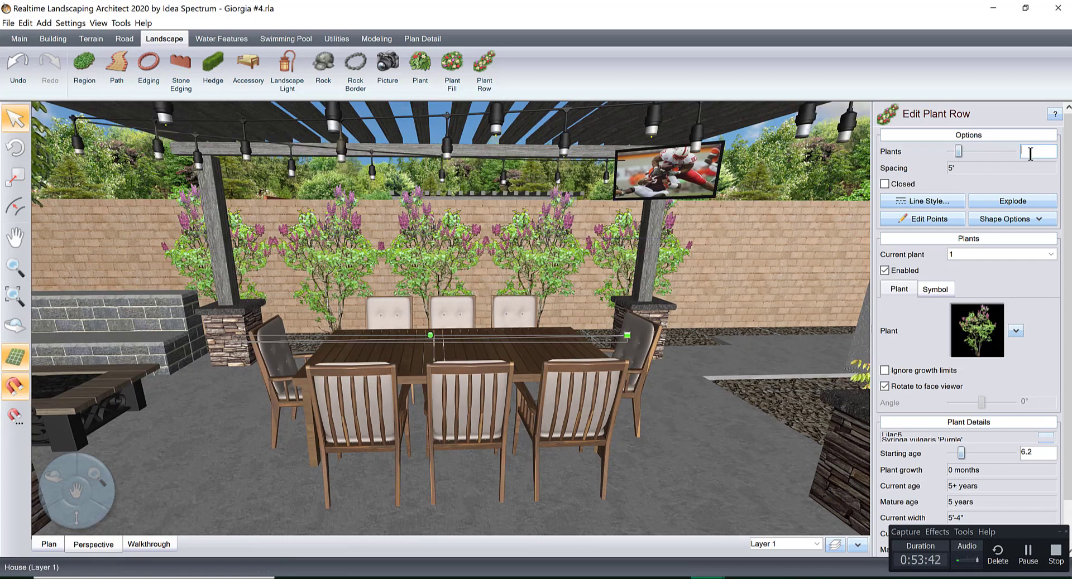
pyautogui.write('3')
pyautogui.press('Return')
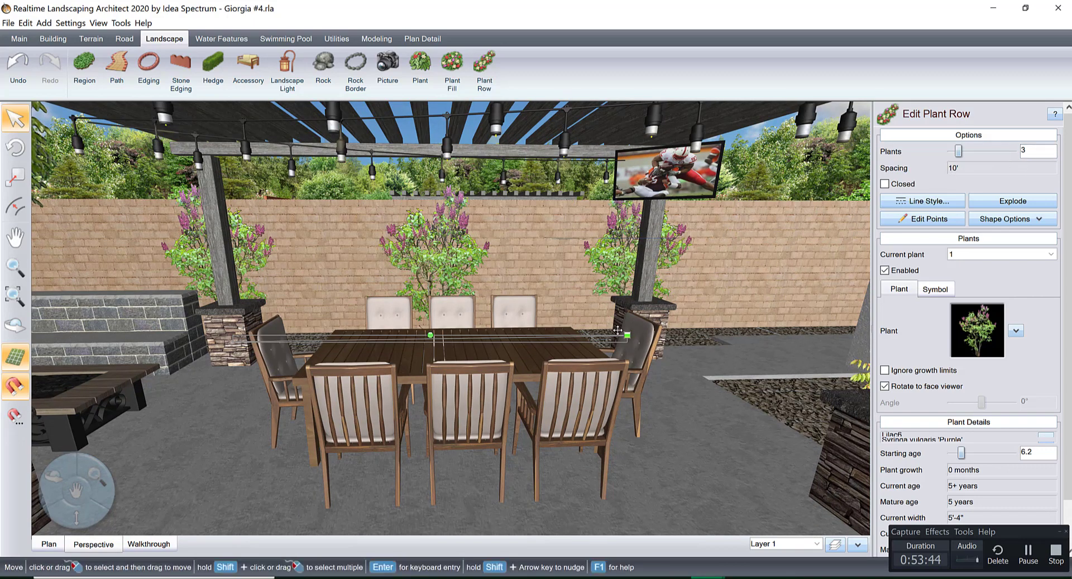
pyautogui.moveTo(625, 337); pyautogui.dragTo(627, 335)
pyautogui.moveTo(635, 338); pyautogui.dragTo(641, 356, button='middle')
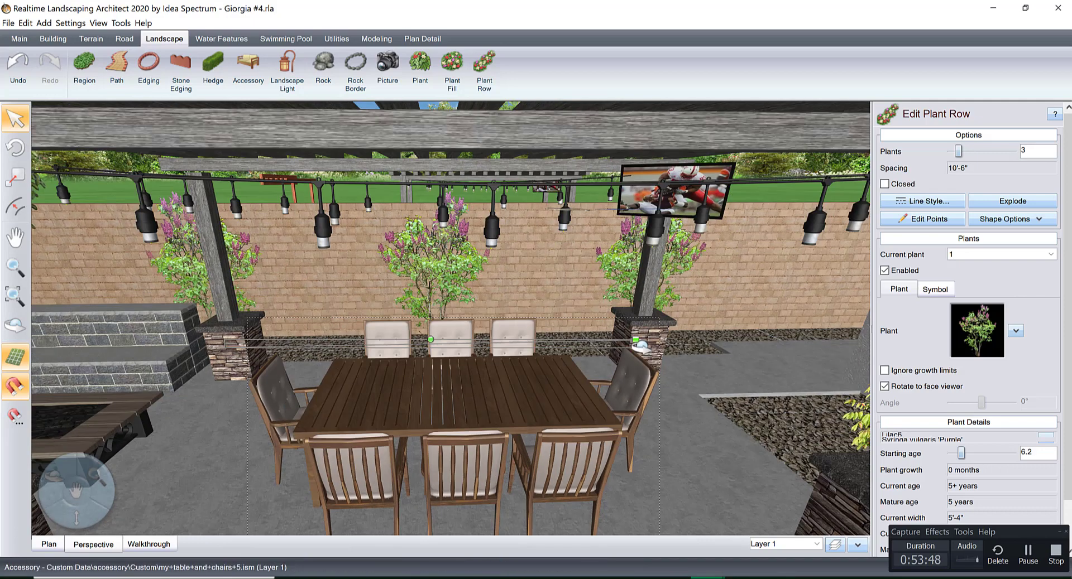
pyautogui.moveTo(635, 339); pyautogui.dragTo(637, 337)
pyautogui.moveTo(636, 337); pyautogui.dragTo(527, 342, button='middle')
pyautogui.scroll(-4, 507, 340)
pyautogui.rightClick(526, 342)
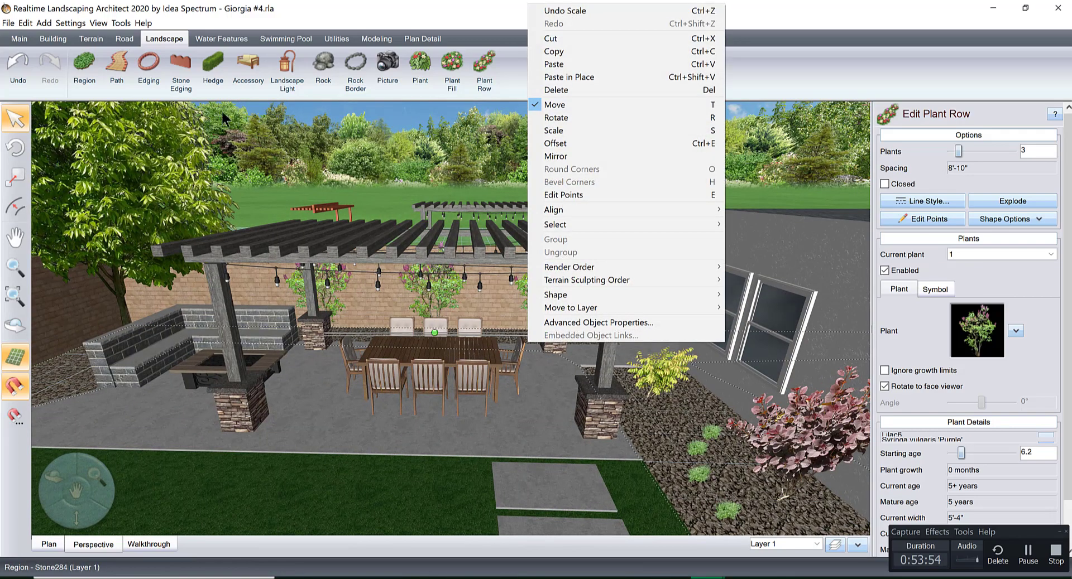
# Save the design under its current file name, replacing the existing file.
pyautogui.click(7, 22)
pyautogui.click(43, 72)
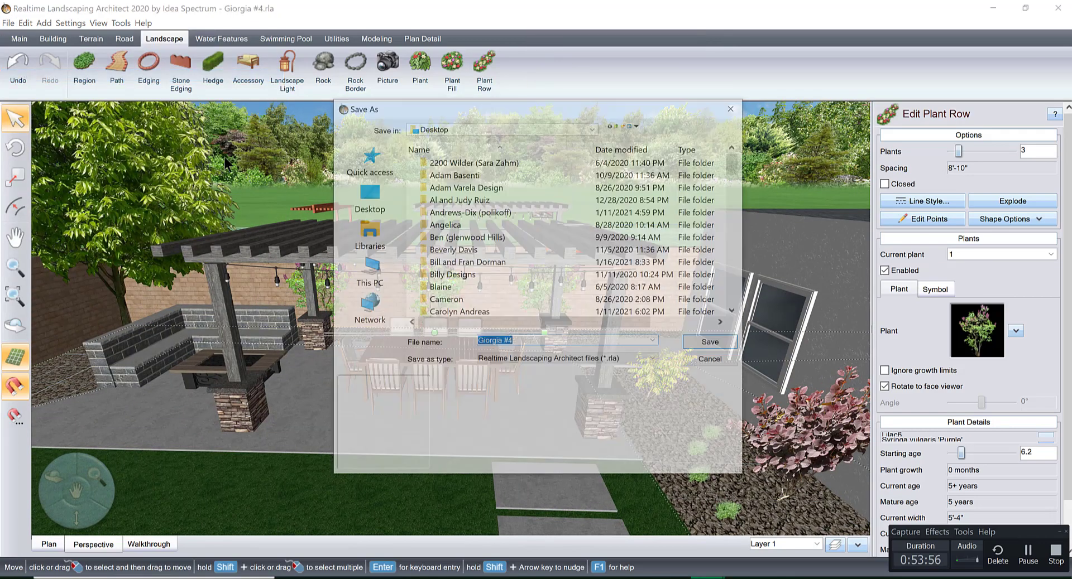
pyautogui.click(704, 338)
pyautogui.click(583, 297)
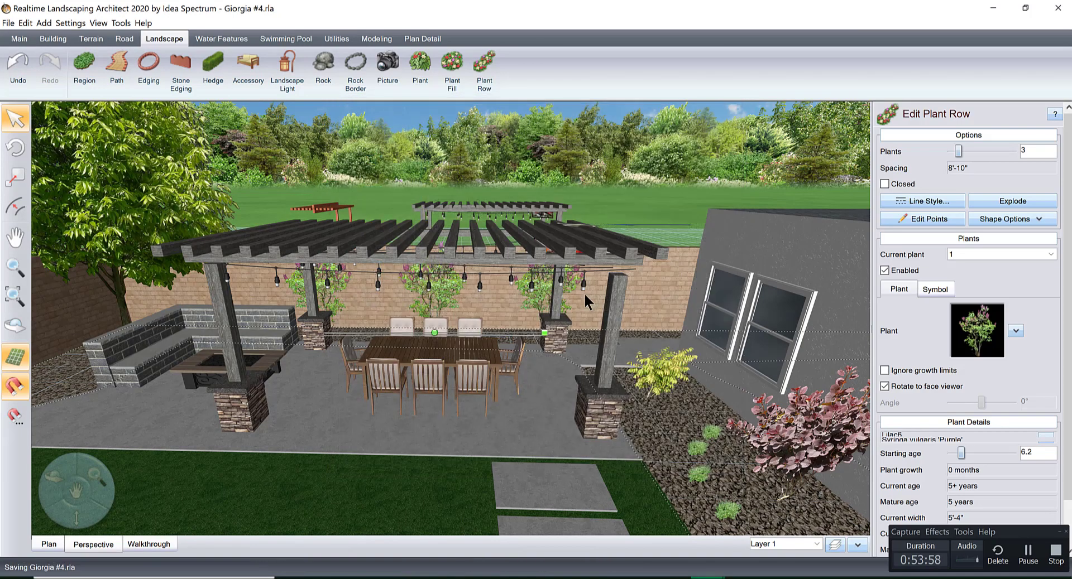
# Place a single plant on the corner gravel bed in front of the ash tree, beside the block seating wall.
pyautogui.moveTo(444, 334); pyautogui.dragTo(557, 399, button='middle')
pyautogui.scroll(4, 540, 329)
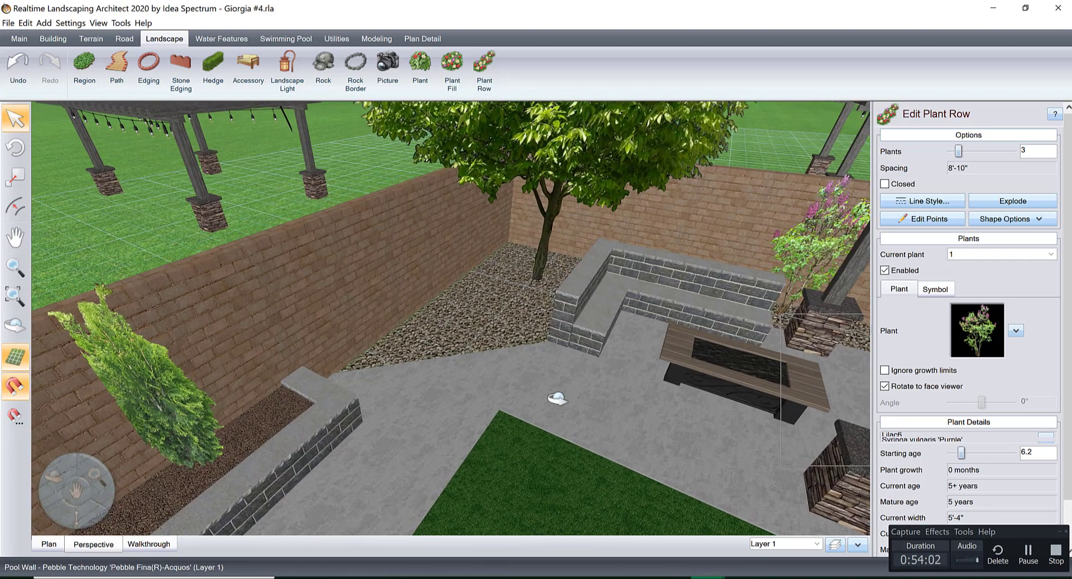
pyautogui.moveTo(557, 399); pyautogui.dragTo(546, 387, button='right')
pyautogui.scroll(4, 547, 388)
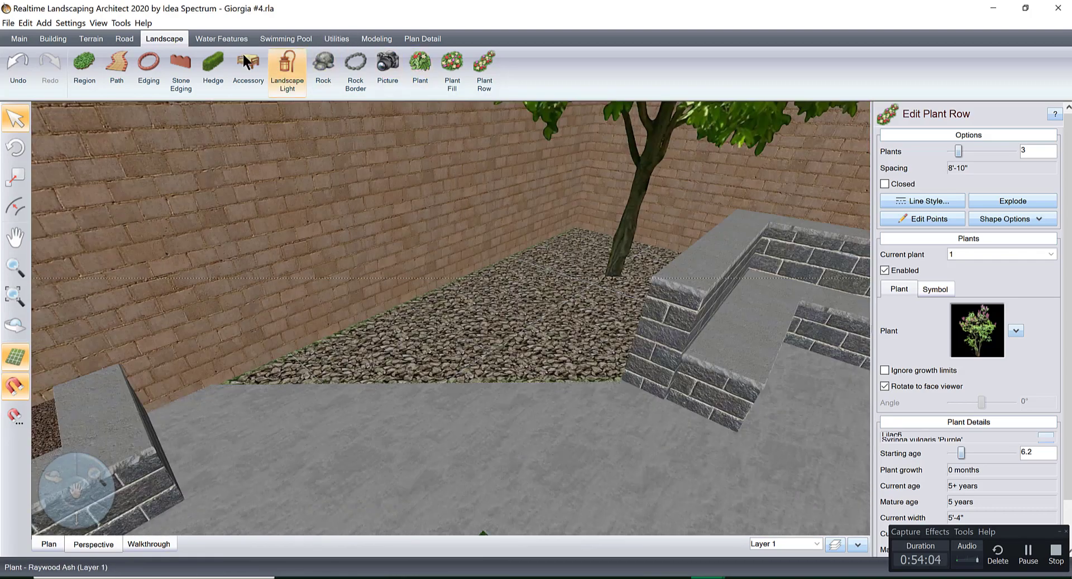
pyautogui.click(420, 66)
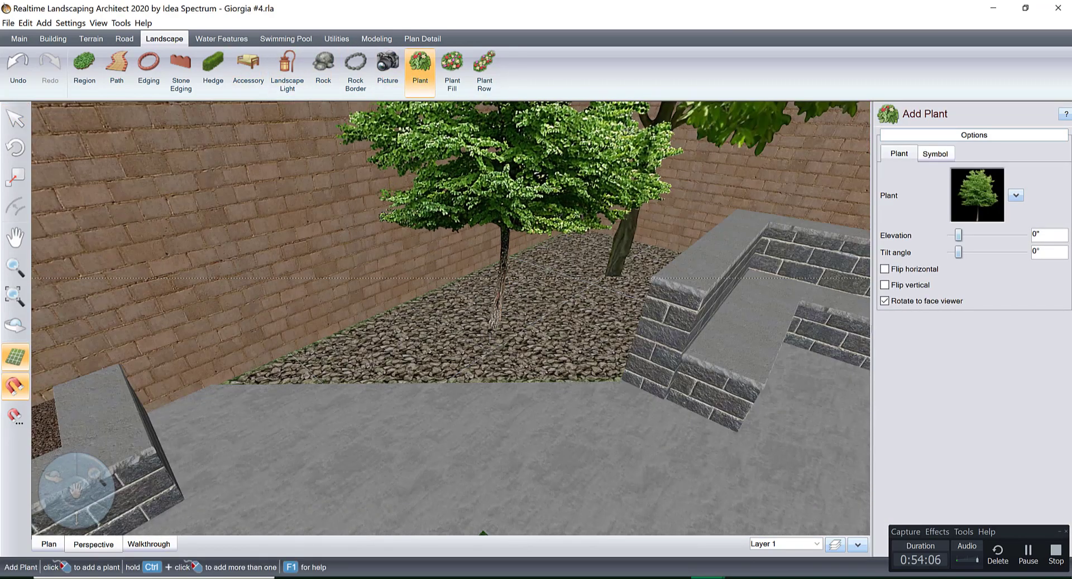
pyautogui.click(495, 320)
# Change the corner plant to Dwarf Mugo Pine2 from the favorites, shrink it to about 2'-10" wide, and set its elevation to -7".
pyautogui.click(973, 184)
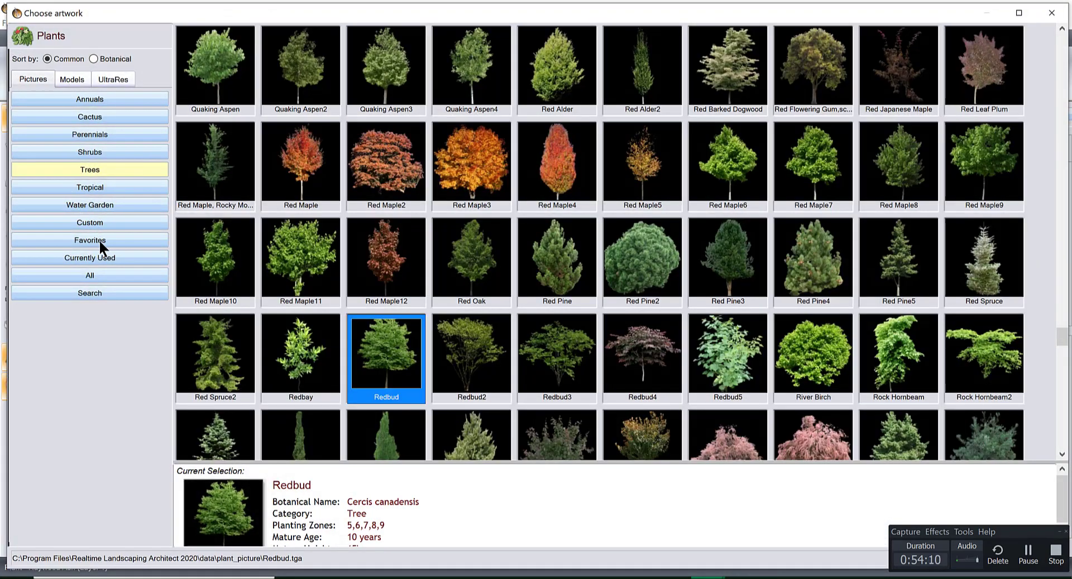
pyautogui.click(100, 242)
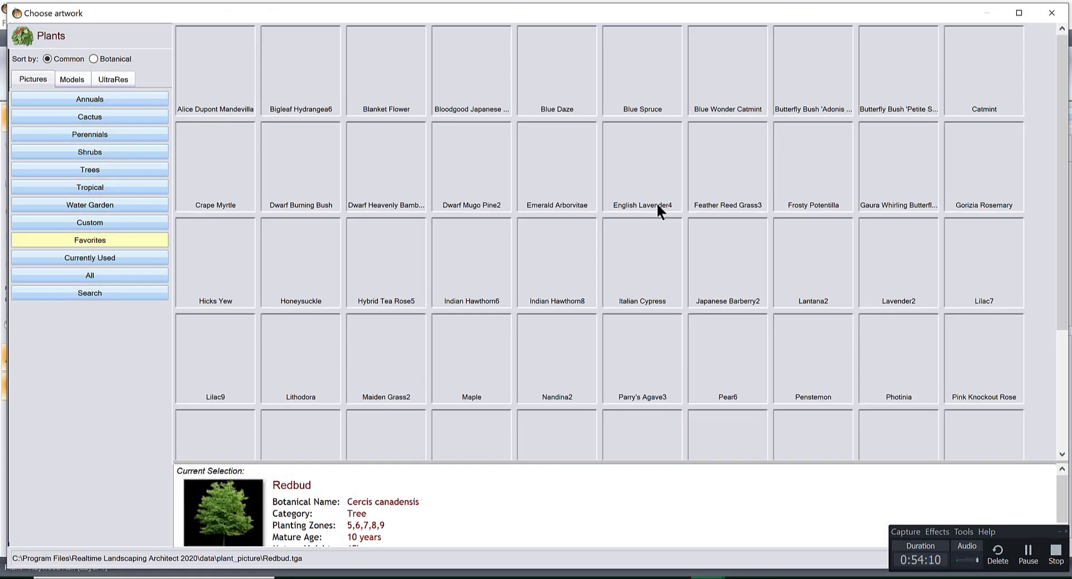
pyautogui.doubleClick(464, 175)
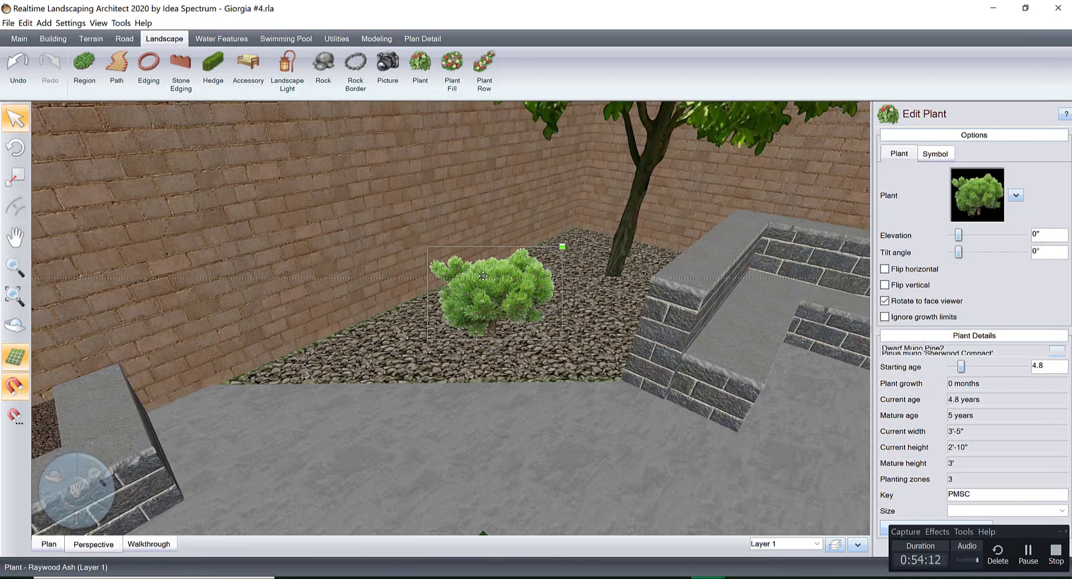
pyautogui.moveTo(550, 262); pyautogui.dragTo(510, 293)
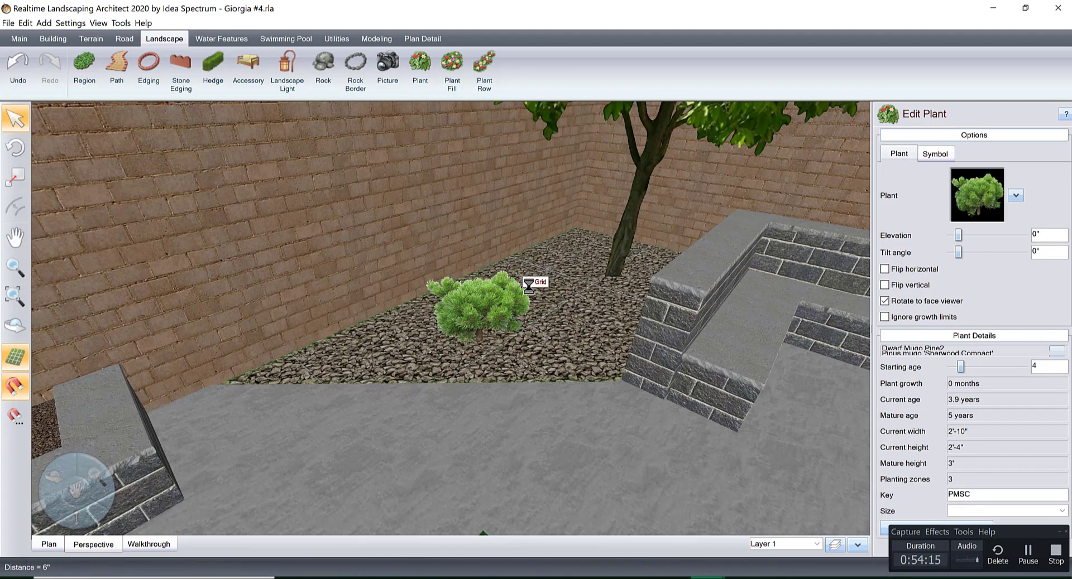
pyautogui.click(950, 235)
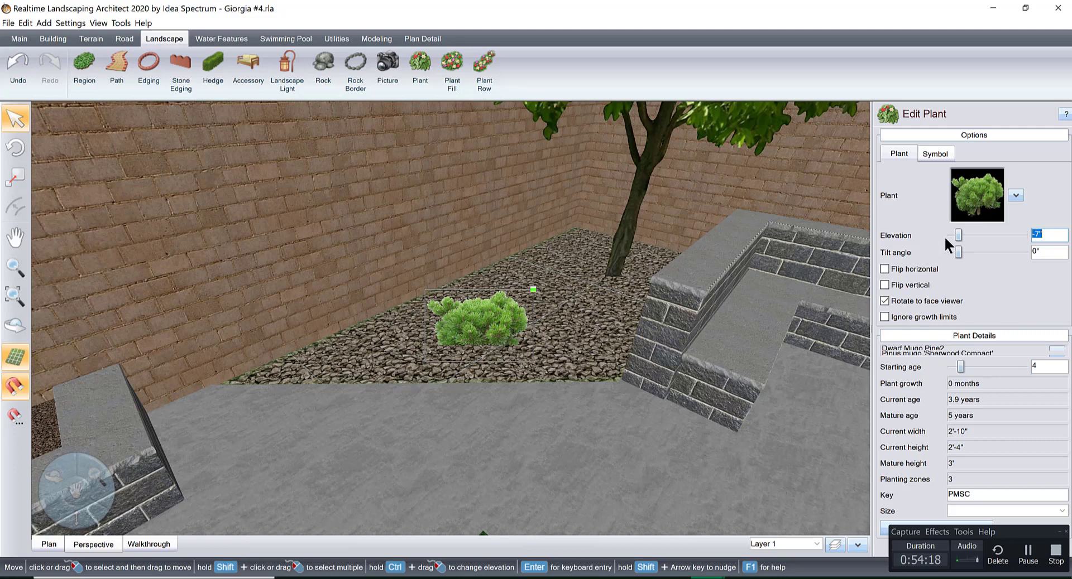
# Search the plant pictures for mugo, change the corner shrub to Mugo Pine4, and set its elevation to -1".
pyautogui.click(976, 196)
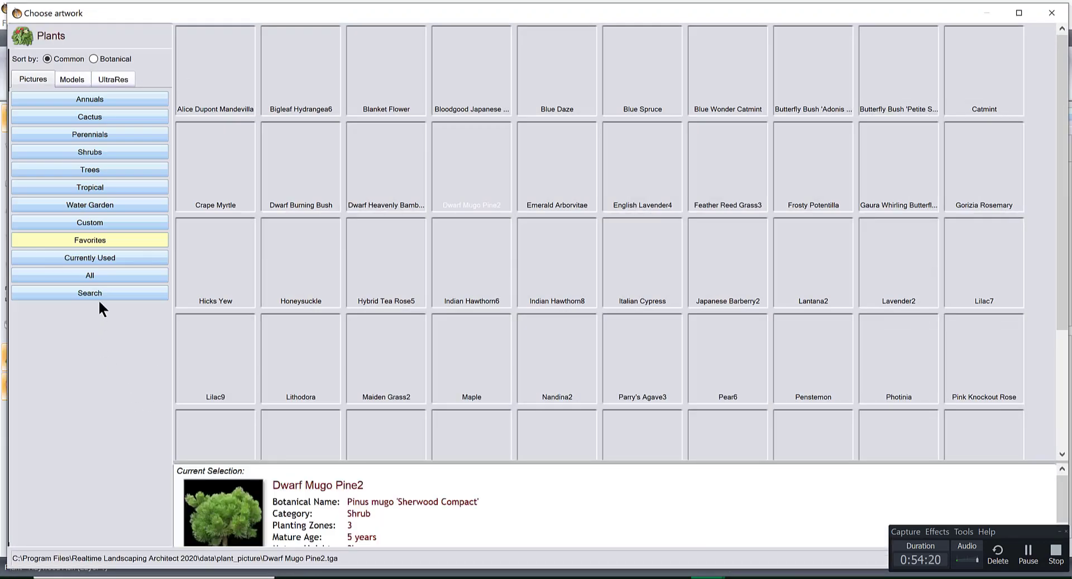
pyautogui.click(99, 294)
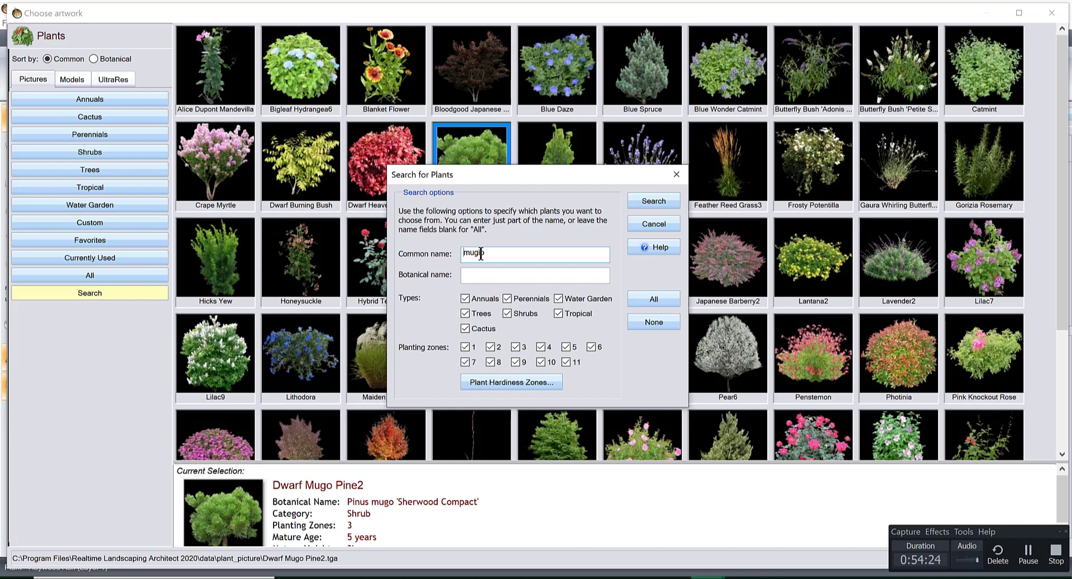
pyautogui.press('Return')
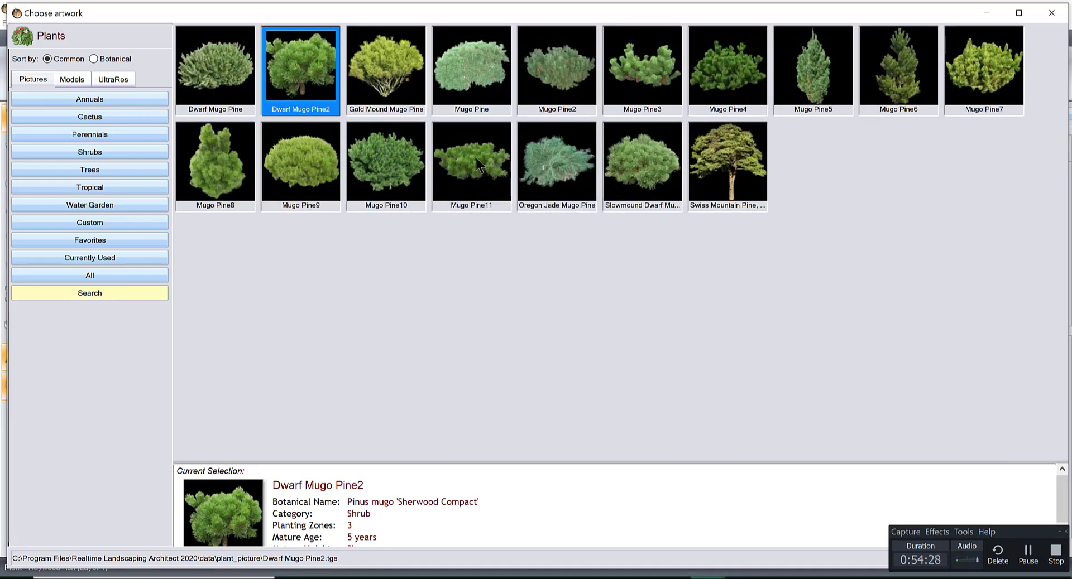
pyautogui.doubleClick(719, 75)
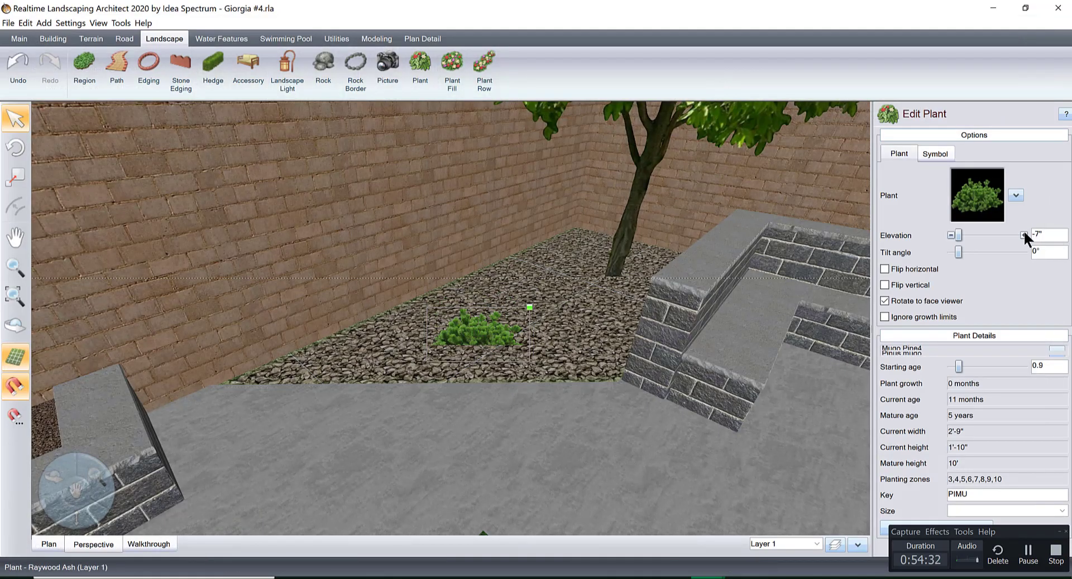
pyautogui.click(1024, 235)
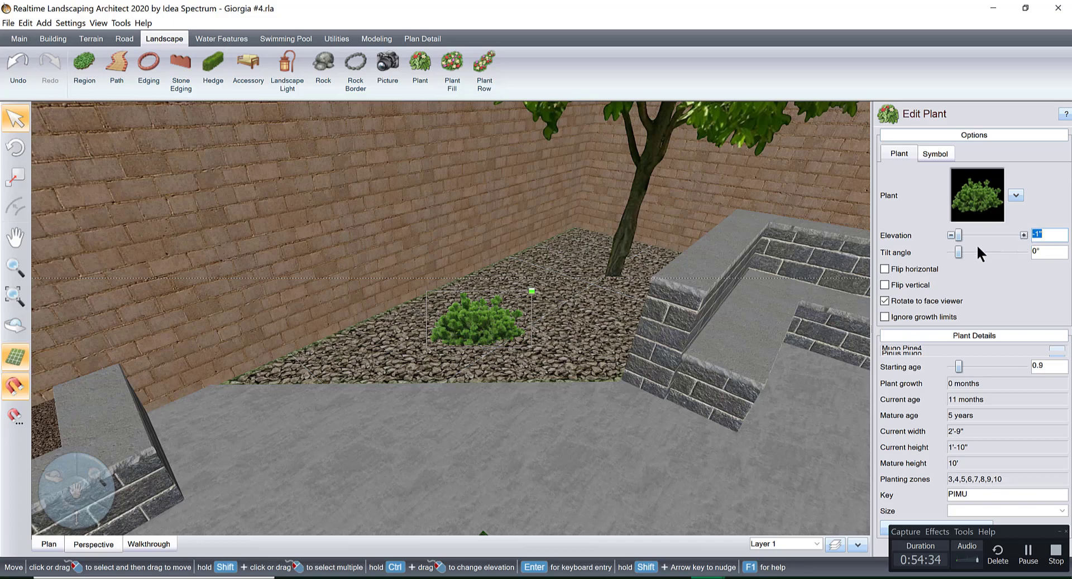
# Examine the yard's layout around the pergola, lawn and pool, and the raised planter along the boundary wall.
pyautogui.moveTo(633, 306); pyautogui.dragTo(667, 268, button='right')
pyautogui.scroll(-4, 667, 268)
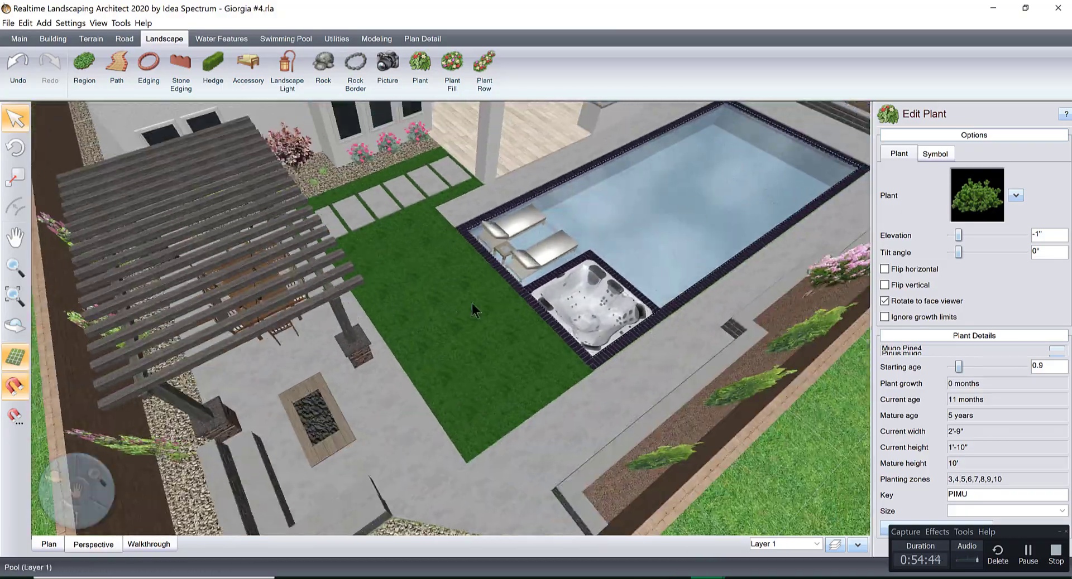
pyautogui.moveTo(832, 223); pyautogui.dragTo(629, 270, button='middle')
pyautogui.moveTo(629, 270); pyautogui.dragTo(558, 279, button='right')
pyautogui.moveTo(558, 279); pyautogui.dragTo(667, 381, button='middle')
pyautogui.moveTo(667, 380); pyautogui.dragTo(615, 296, button='right')
pyautogui.scroll(3, 615, 296)
pyautogui.moveTo(614, 296); pyautogui.dragTo(581, 389, button='middle')
pyautogui.moveTo(580, 389); pyautogui.dragTo(596, 386, button='right')
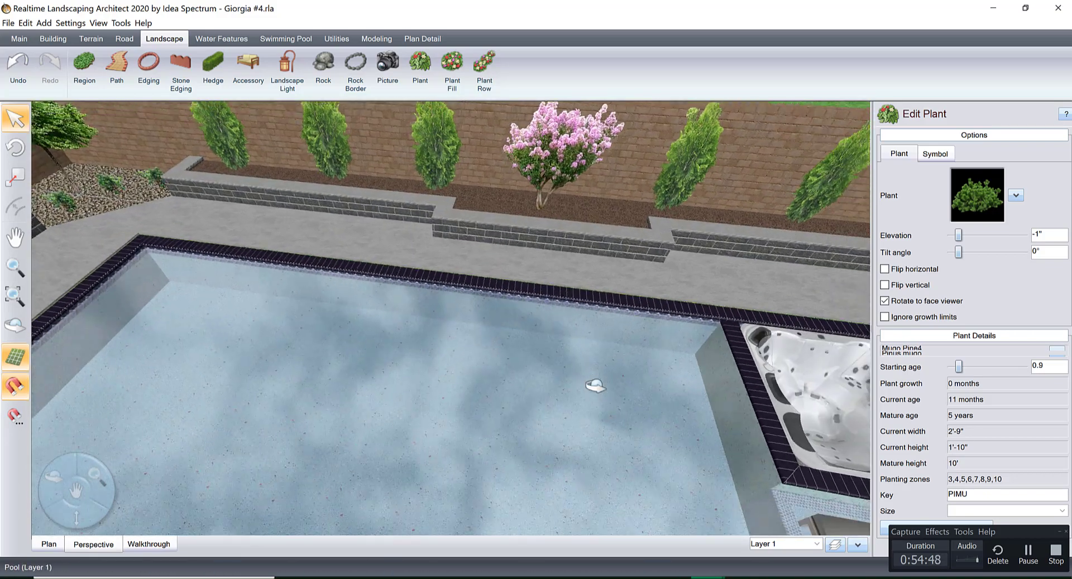
pyautogui.moveTo(495, 392); pyautogui.dragTo(484, 469, button='middle')
# Add a jumping jet at the side of the pool across from the crape myrtle planter.
pyautogui.click(286, 39)
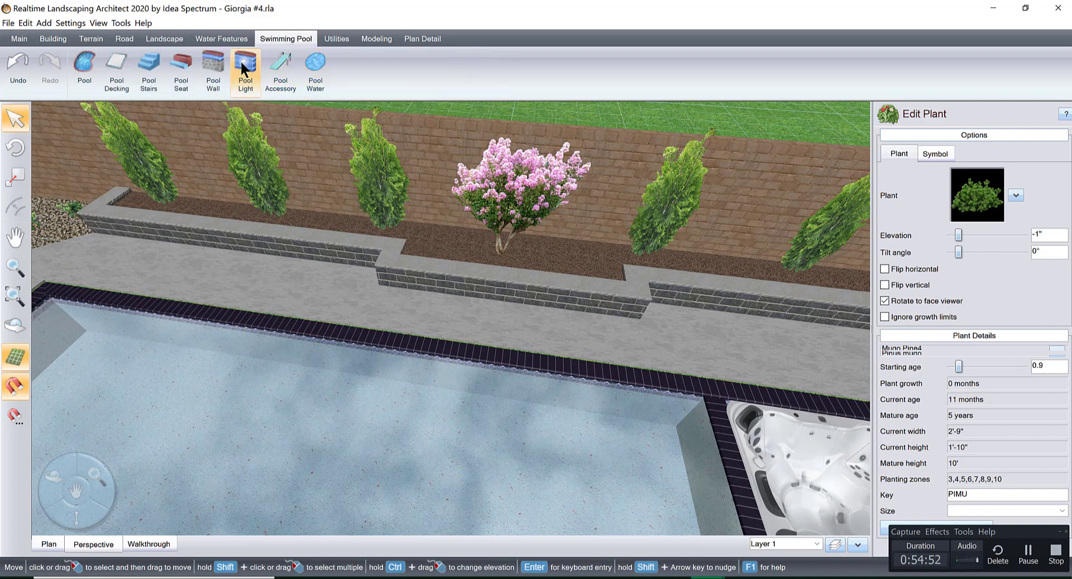
pyautogui.click(218, 39)
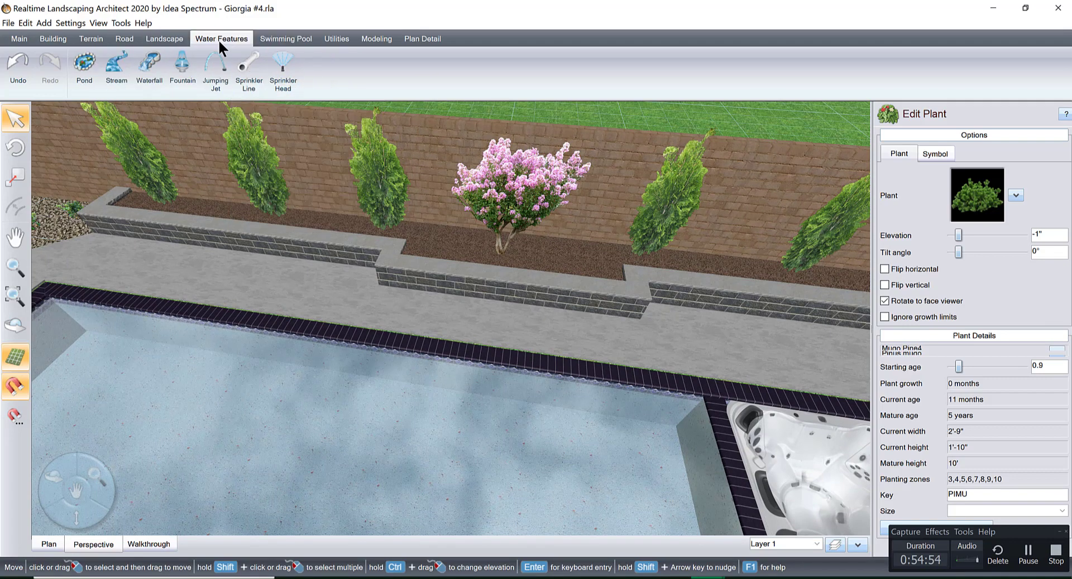
pyautogui.click(215, 65)
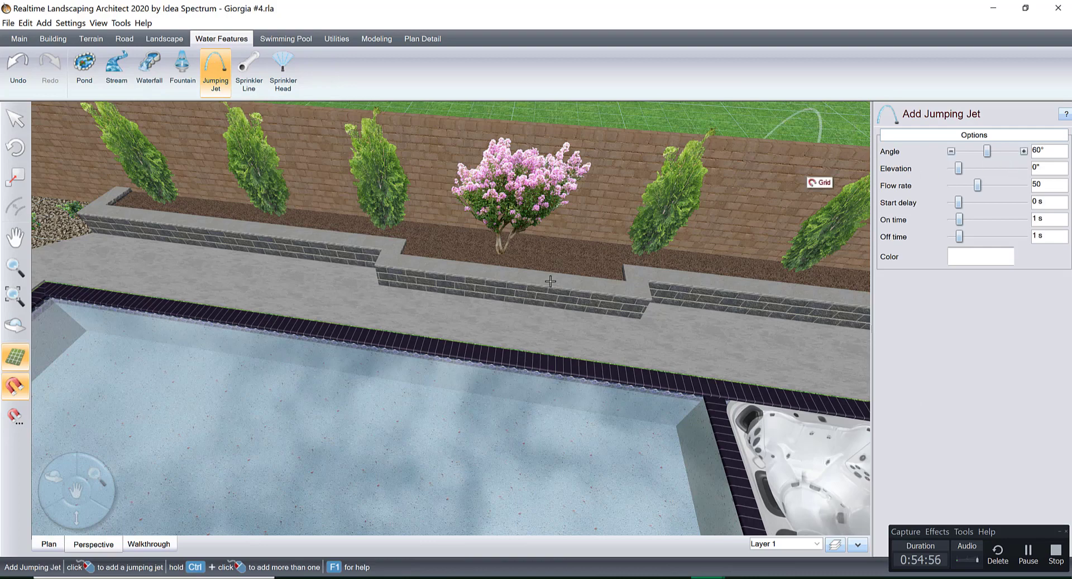
pyautogui.moveTo(469, 308); pyautogui.dragTo(431, 299, button='middle')
pyautogui.click(157, 336)
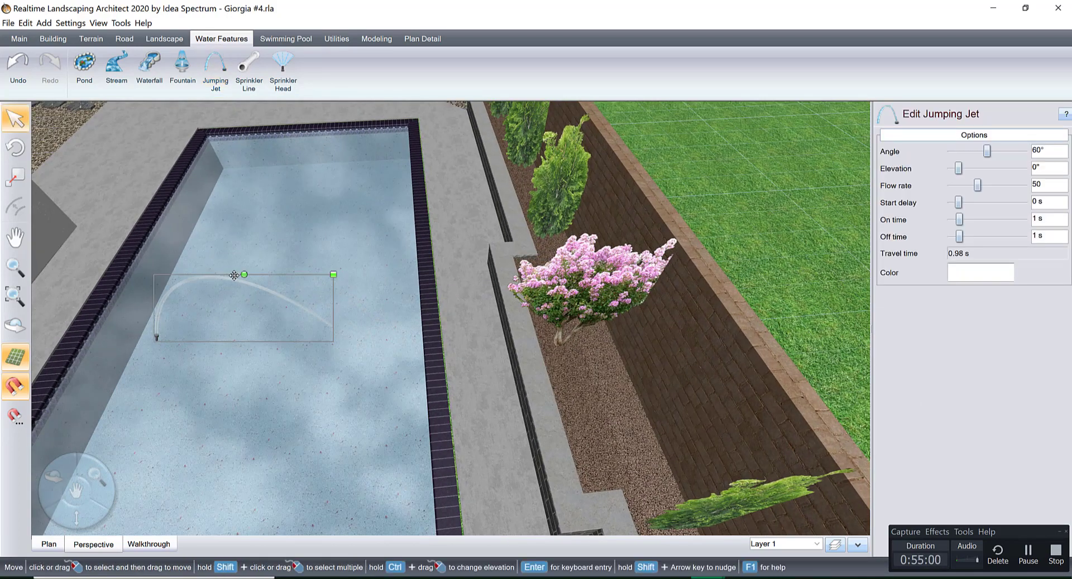
# Turn and move the jumping jet to the raised planter wall by the crape myrtle so it arcs into the pool.
pyautogui.moveTo(246, 278)
pyautogui.mouseDown()
pyautogui.moveTo(190, 351)
pyautogui.moveTo(131, 346)
pyautogui.moveTo(132, 360)
pyautogui.mouseUp()
pyautogui.moveTo(264, 357); pyautogui.dragTo(527, 390)
pyautogui.moveTo(526, 391); pyautogui.dragTo(610, 434, button='middle')
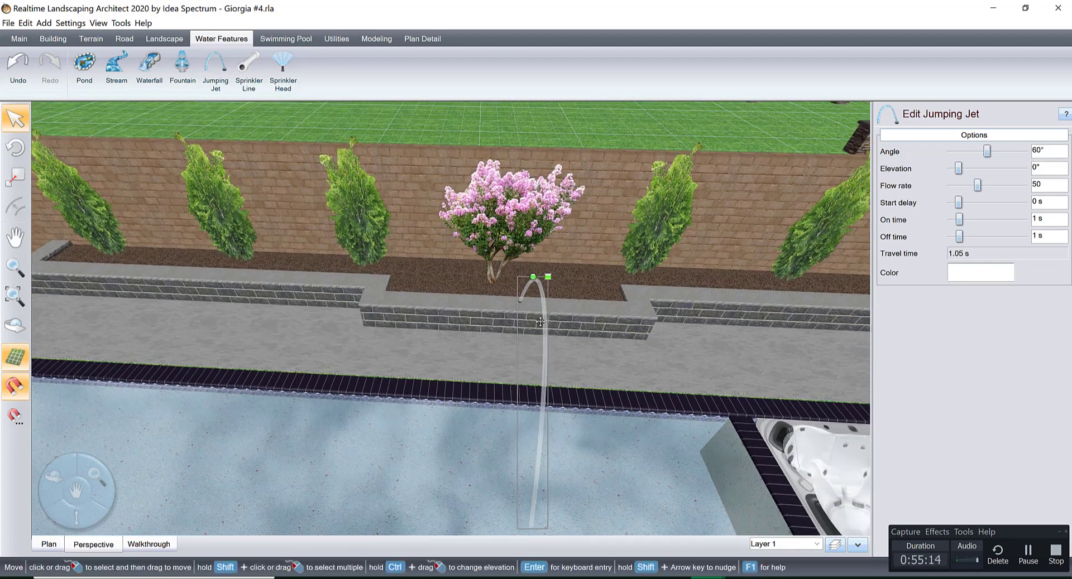
# Shift the jumping jet 1' along the raised planter wall so it sits in front of the crape myrtle.
pyautogui.moveTo(533, 323); pyautogui.dragTo(508, 324)
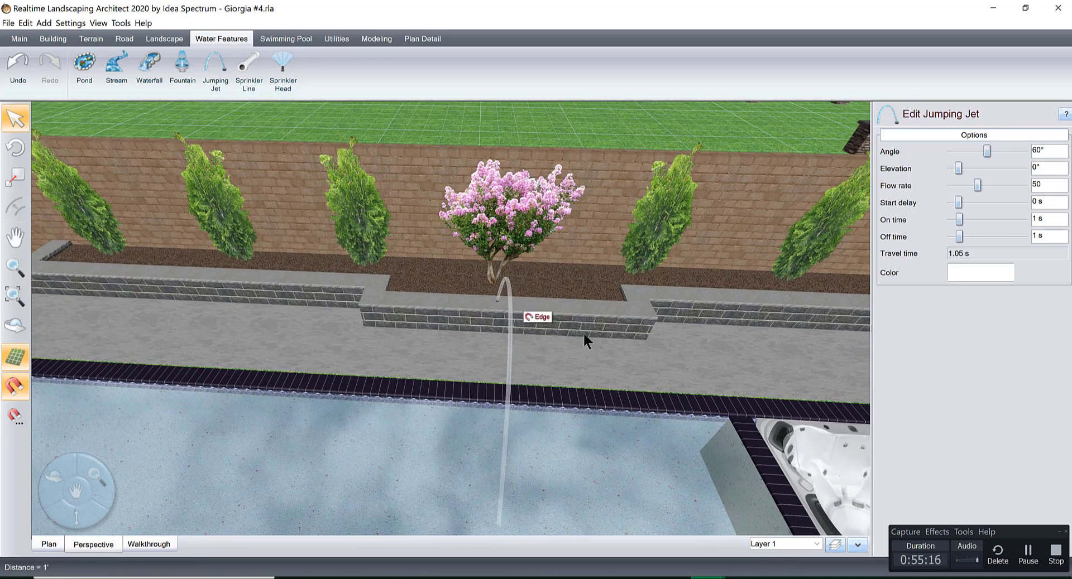
pyautogui.moveTo(582, 331); pyautogui.dragTo(650, 347, button='middle')
pyautogui.scroll(-5, 568, 372)
pyautogui.moveTo(567, 372); pyautogui.dragTo(448, 182, button='middle')
pyautogui.click(444, 176)
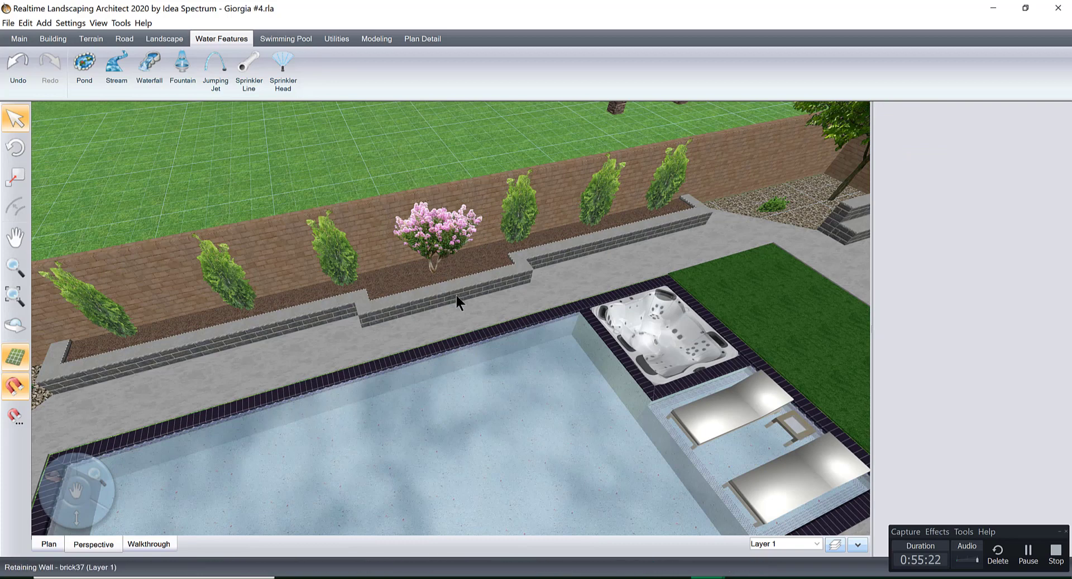
# Preview the crape myrtle planter and the pool edge in a full-screen walkthrough.
pyautogui.click(150, 545)
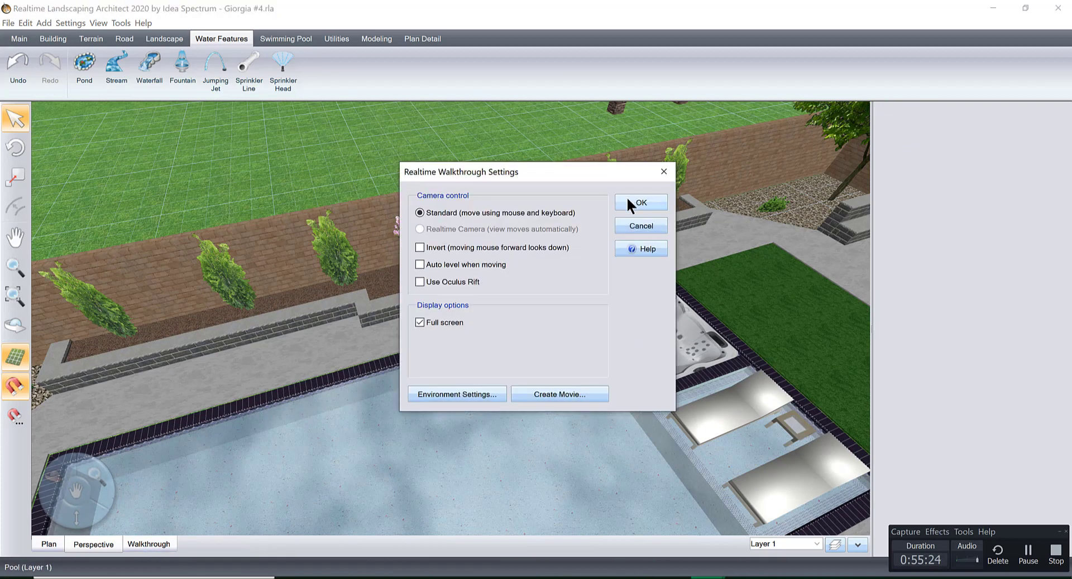
pyautogui.click(626, 197)
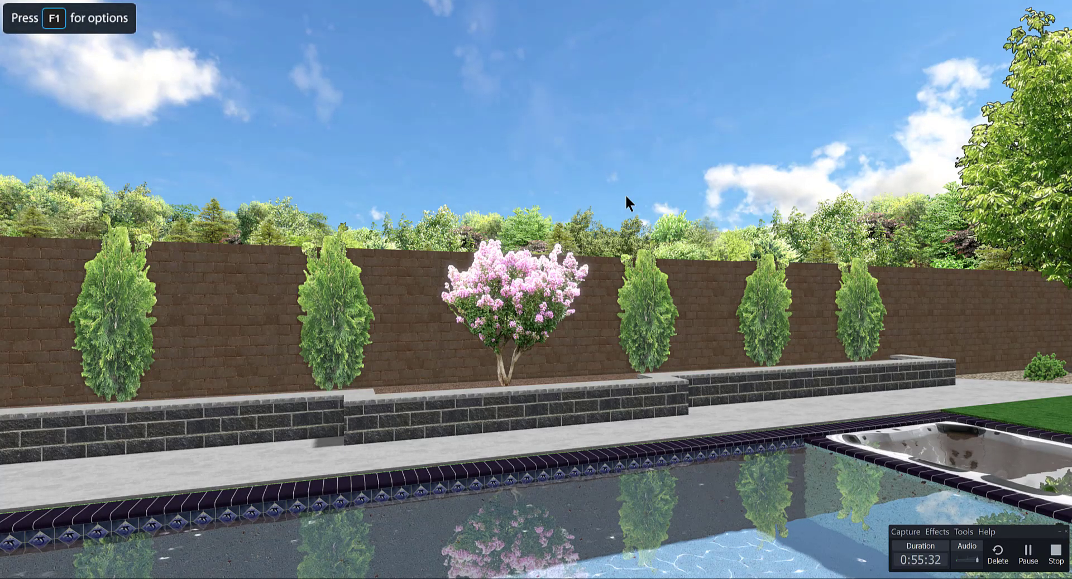
pyautogui.press('Escape')
# Select the jumping jet and check its arc into the pool from the spa end, including in a full-screen walkthrough.
pyautogui.moveTo(525, 358); pyautogui.dragTo(393, 296, button='middle')
pyautogui.click(495, 352)
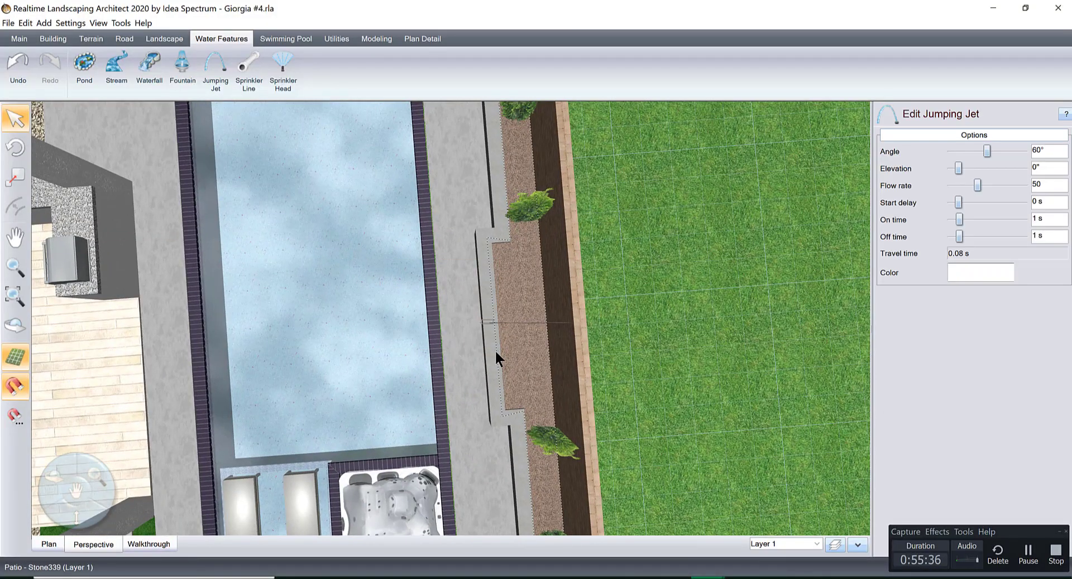
pyautogui.moveTo(482, 323)
pyautogui.mouseDown(button='middle')
pyautogui.moveTo(485, 313)
pyautogui.moveTo(498, 319)
pyautogui.mouseUp(button='middle')
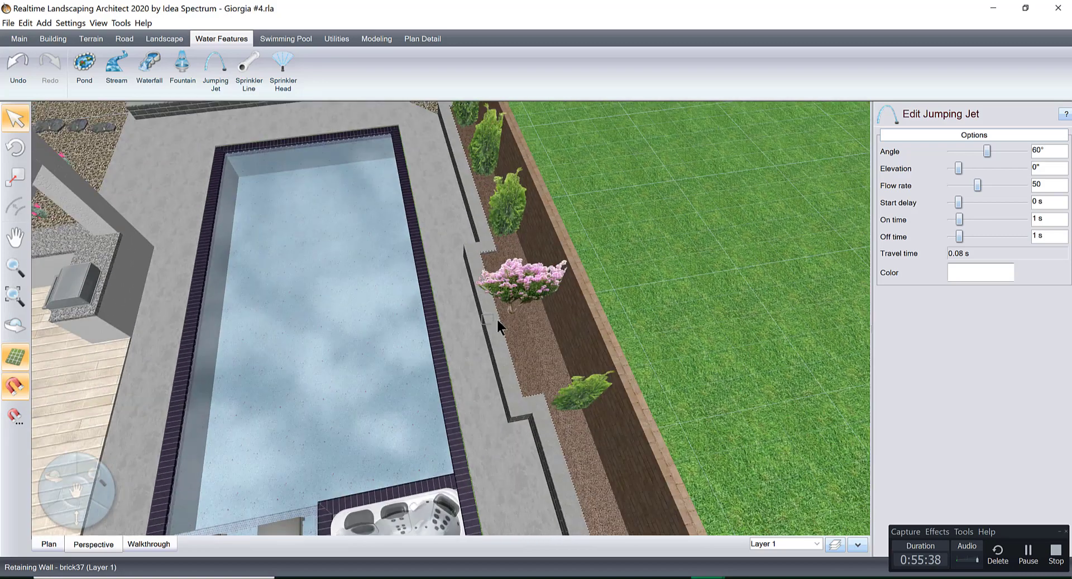
pyautogui.scroll(3, 495, 329)
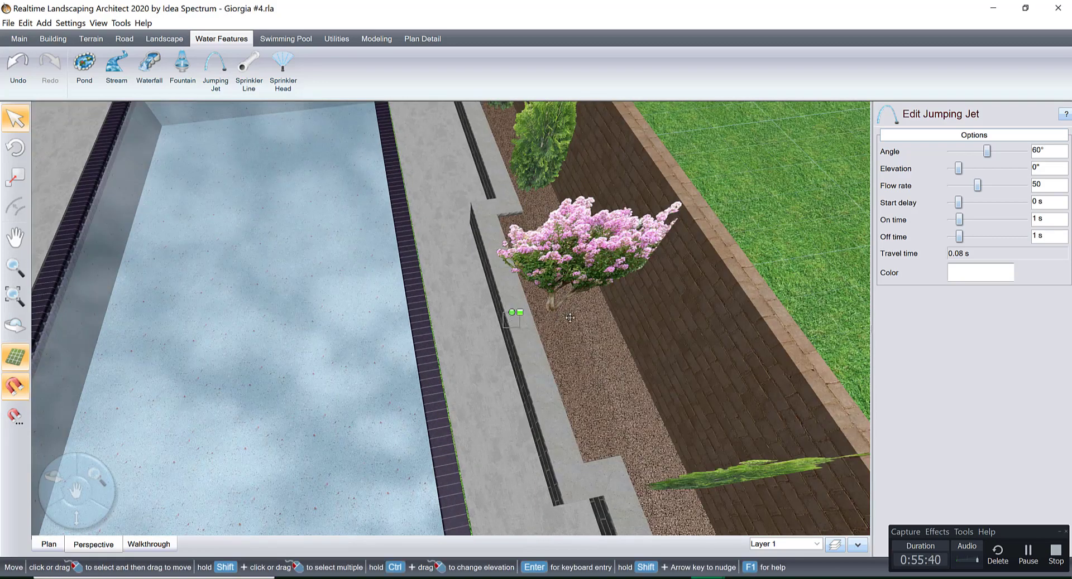
pyautogui.moveTo(570, 318); pyautogui.dragTo(526, 325)
pyautogui.moveTo(526, 326); pyautogui.dragTo(480, 376, button='middle')
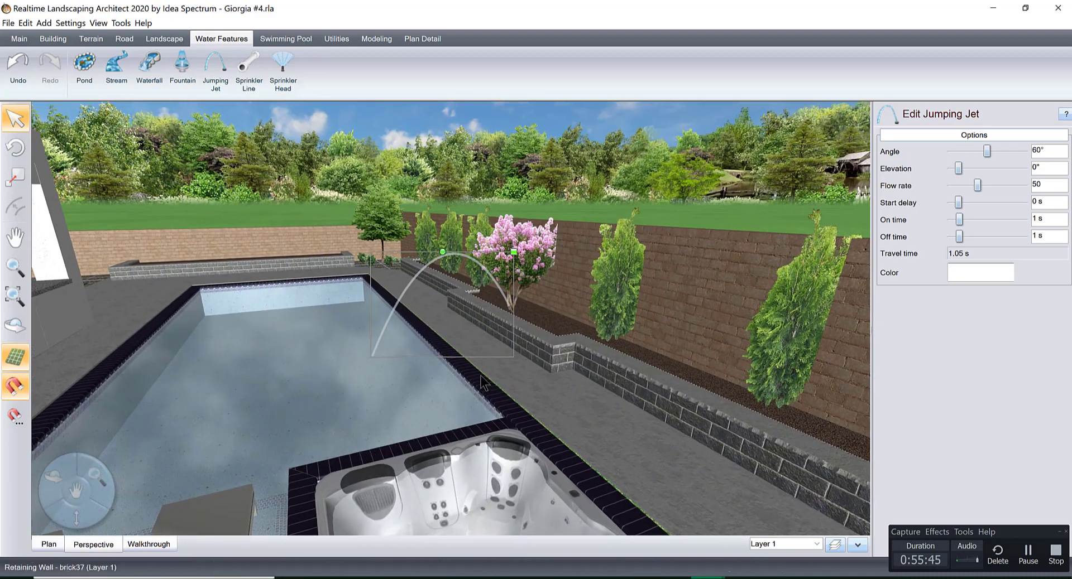
pyautogui.click(146, 547)
pyautogui.click(616, 204)
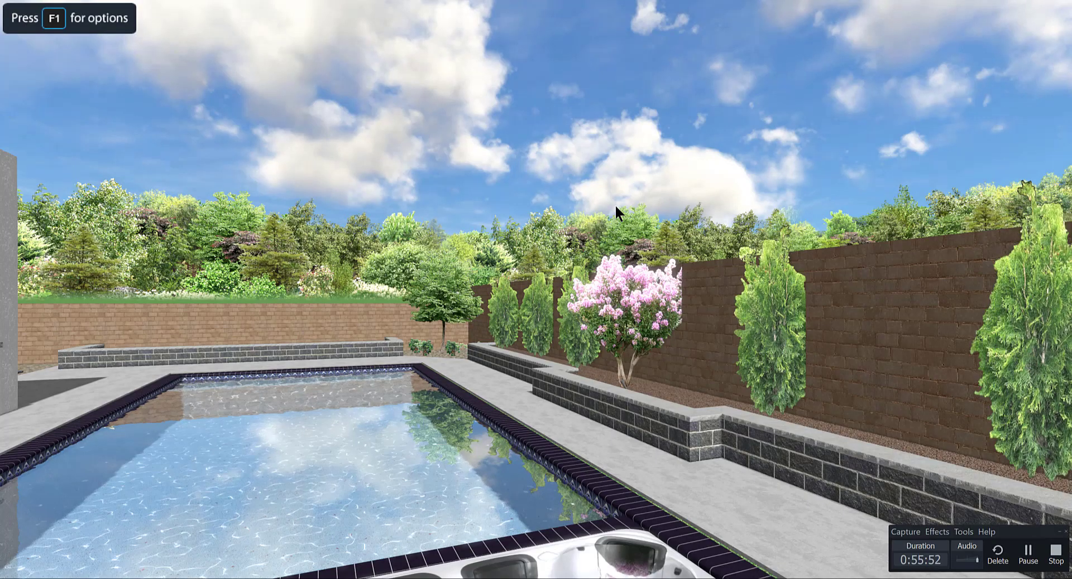
pyautogui.press('Escape')
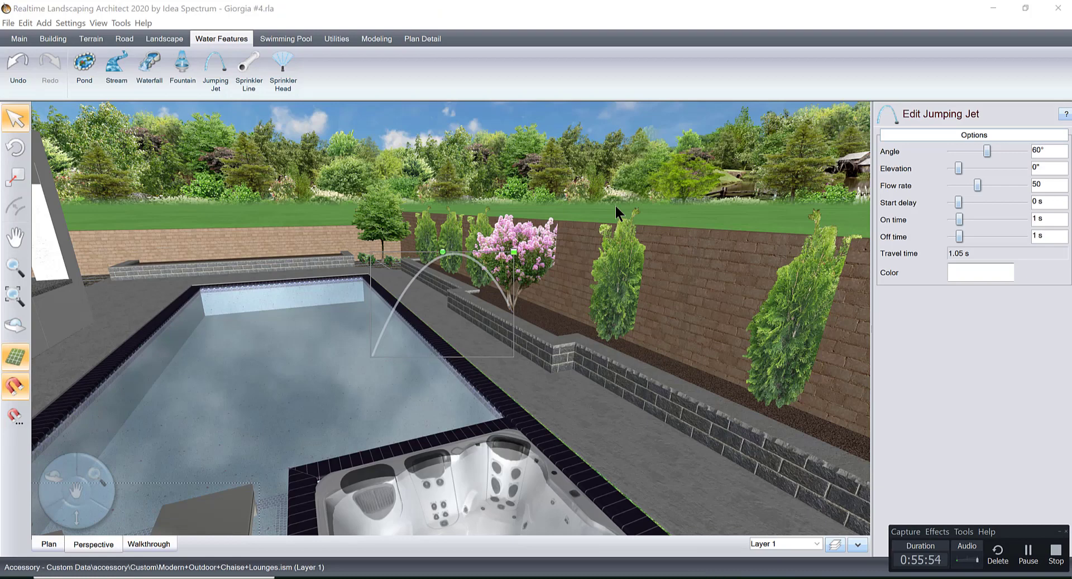
pyautogui.press('Escape')
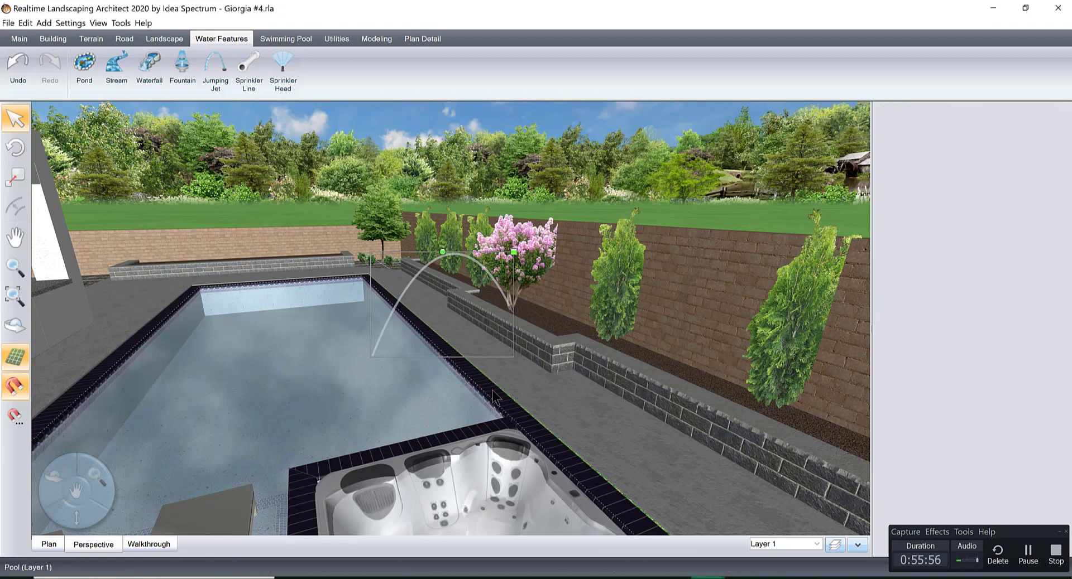
# Draw a plant row about 16'-11" long near the boundary wall in the empty raised planter, with 3 plants.
pyautogui.moveTo(473, 386); pyautogui.dragTo(615, 400, button='middle')
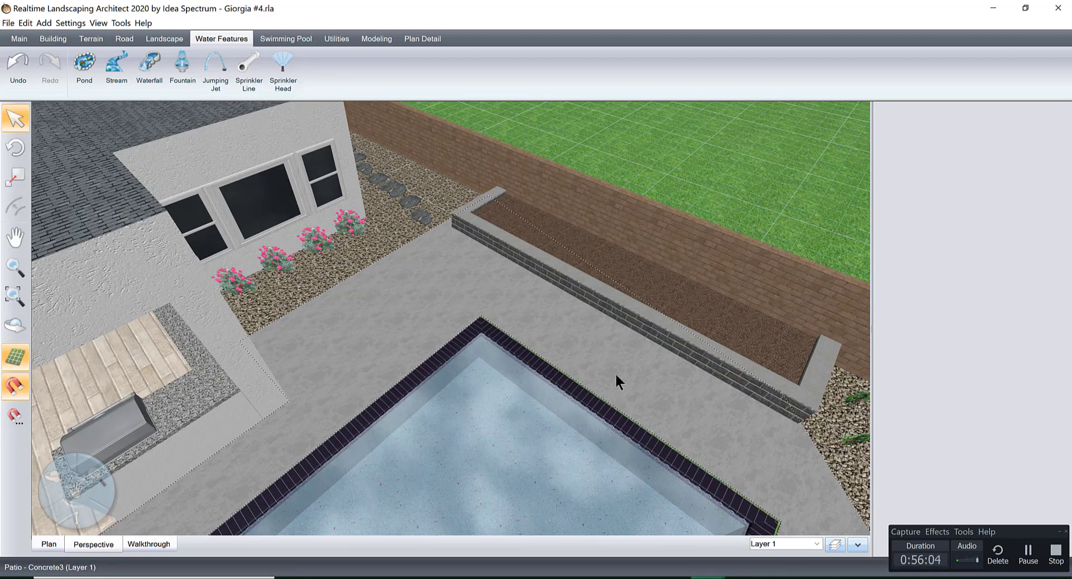
pyautogui.moveTo(614, 373); pyautogui.dragTo(550, 450, button='middle')
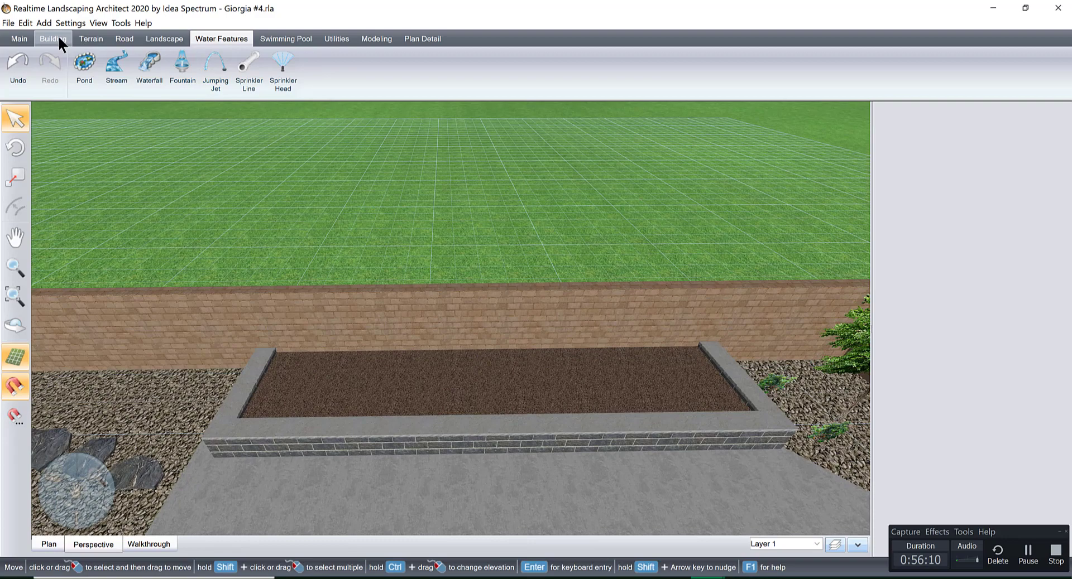
pyautogui.click(160, 37)
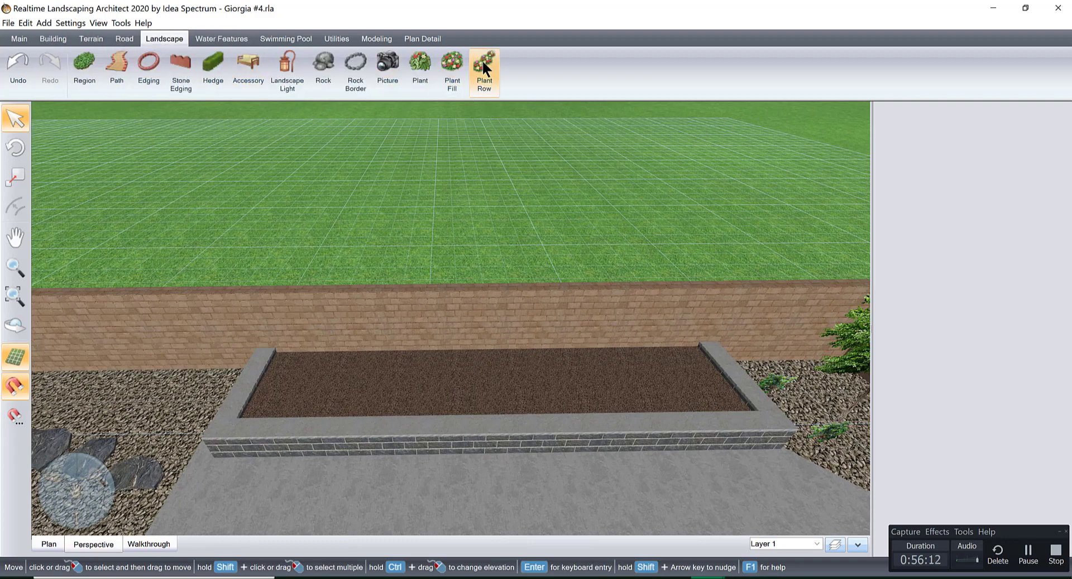
pyautogui.click(482, 64)
pyautogui.moveTo(477, 262); pyautogui.dragTo(488, 354, button='middle')
pyautogui.moveTo(488, 347); pyautogui.dragTo(468, 279, button='right')
pyautogui.moveTo(469, 280); pyautogui.dragTo(458, 298, button='middle')
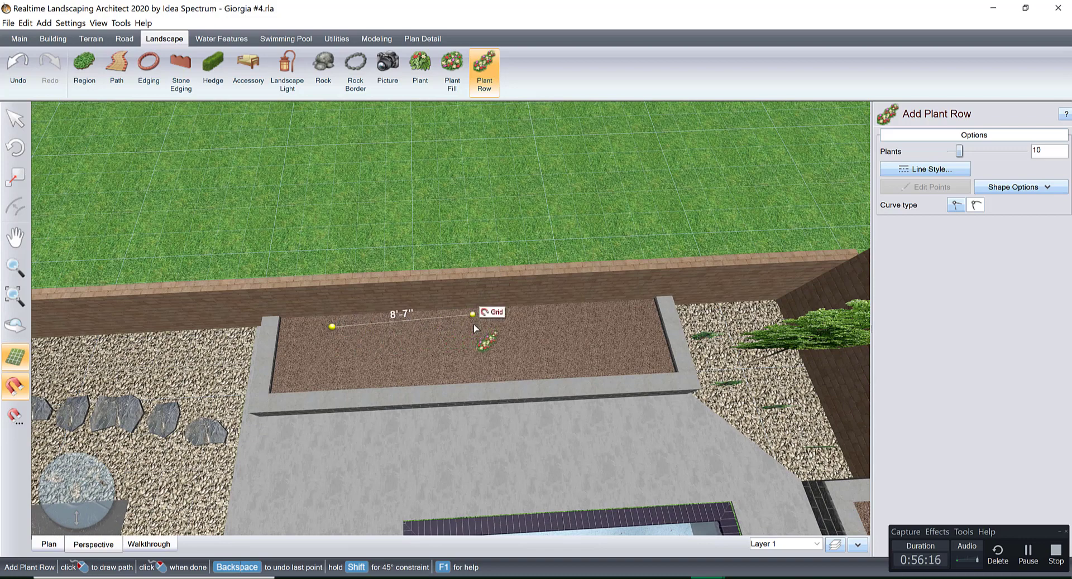
pyautogui.click(608, 318)
pyautogui.rightClick(608, 318)
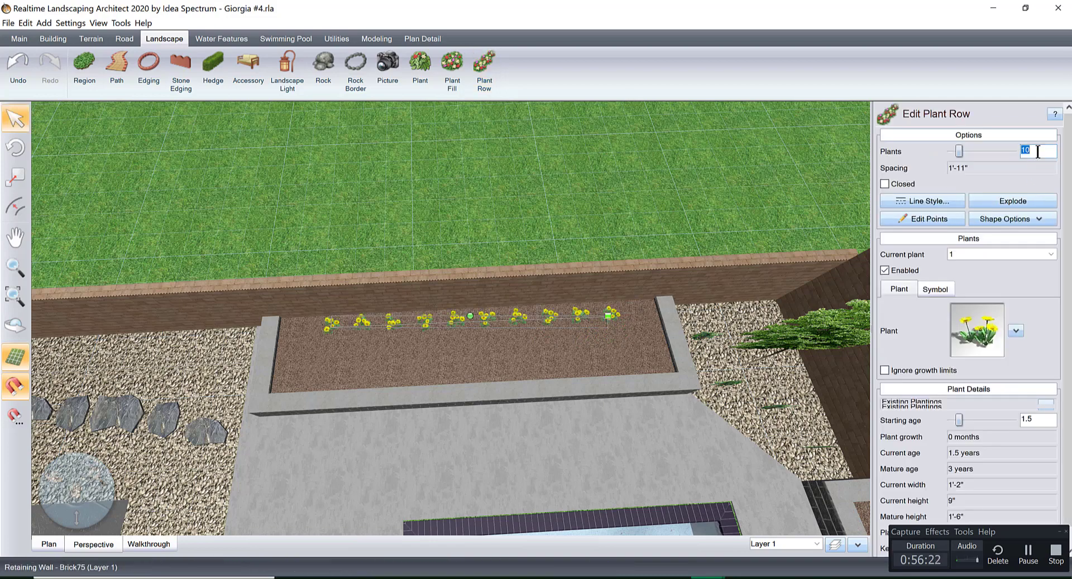
pyautogui.write('3')
# Change the row's plant to Butterfly Bush 'Petite Snow' from the favorite plant pictures.
pyautogui.click(962, 340)
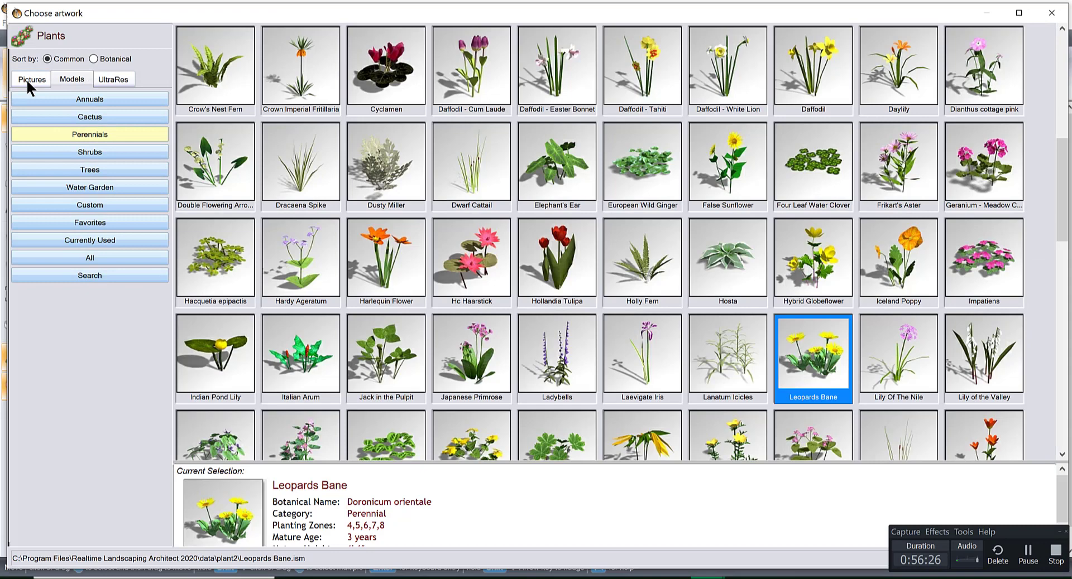
pyautogui.click(26, 78)
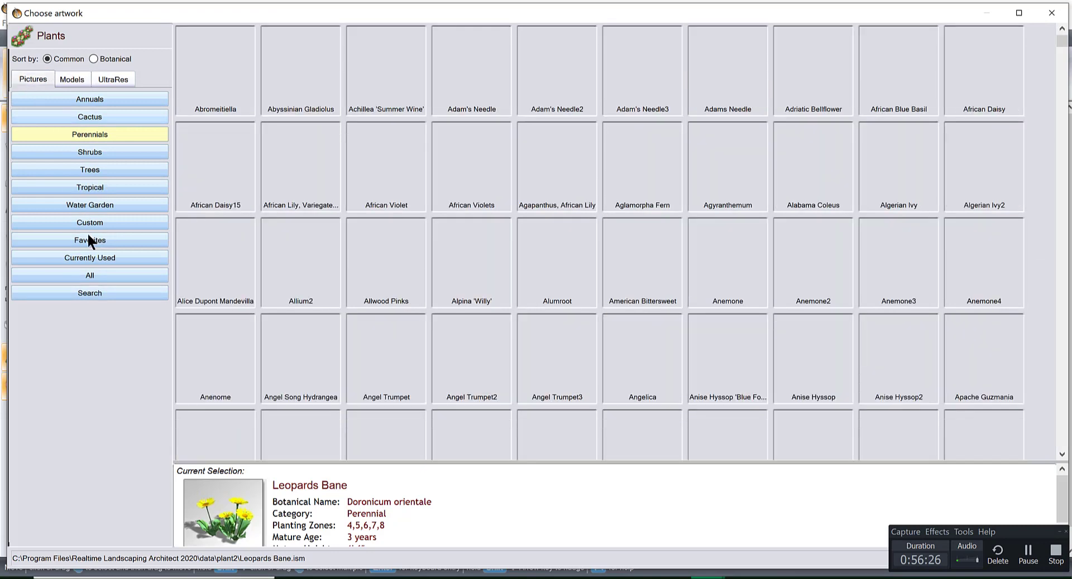
pyautogui.click(87, 239)
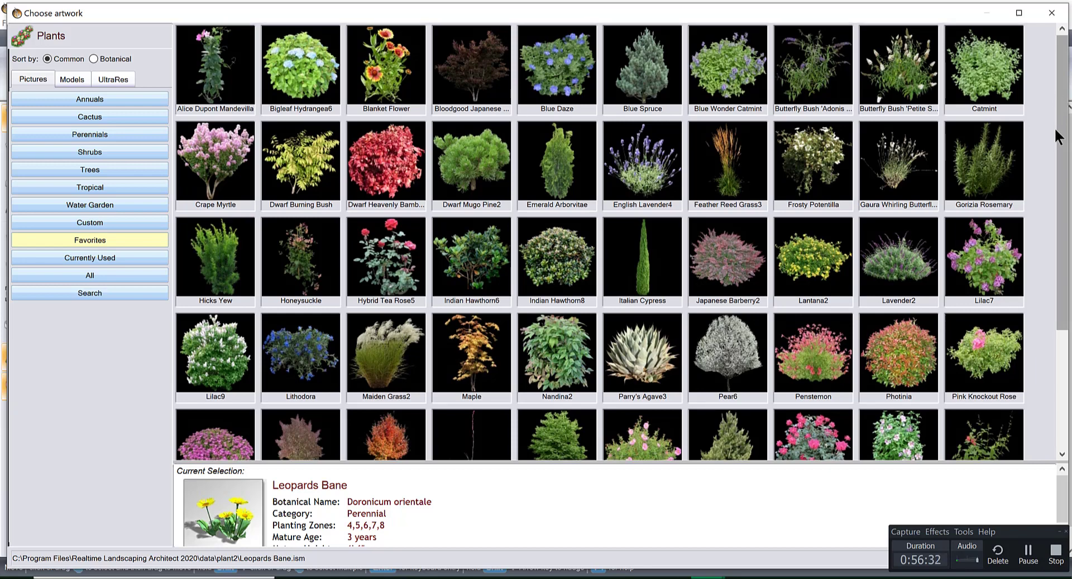
pyautogui.scroll(-1, 1060, 134)
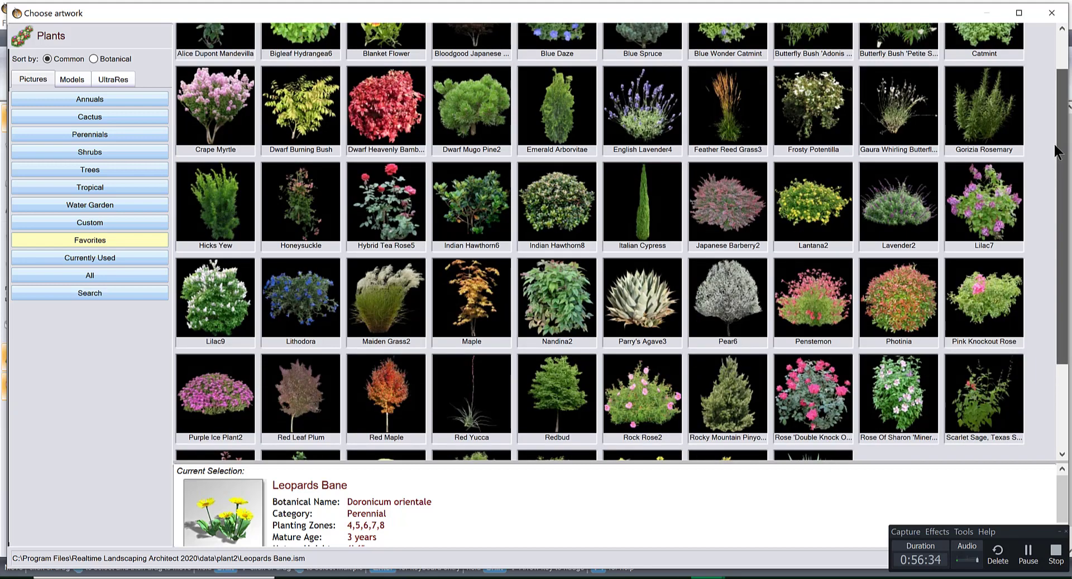
pyautogui.scroll(-1, 1055, 147)
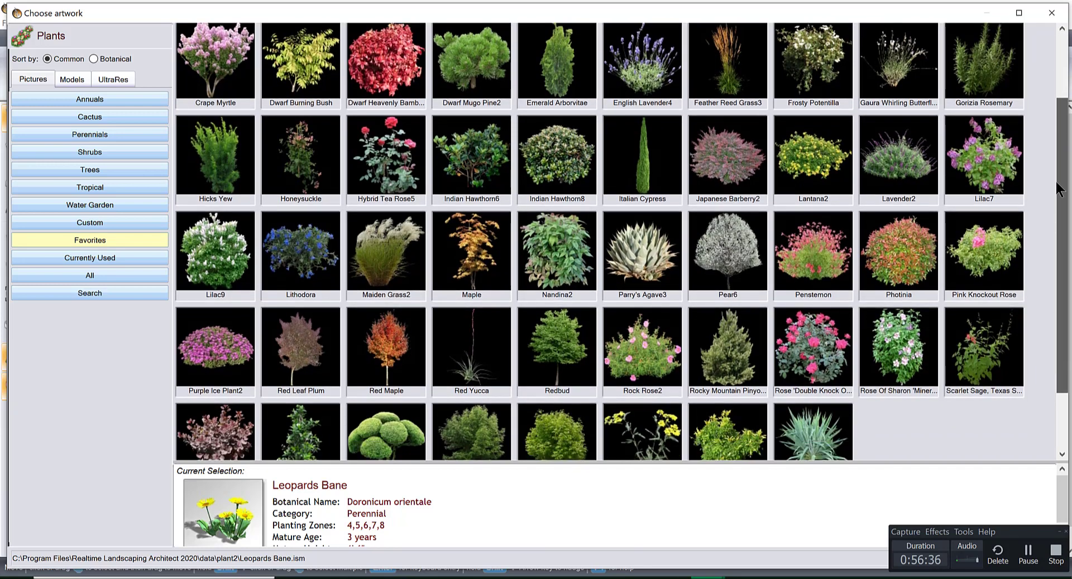
pyautogui.scroll(-1, 1058, 190)
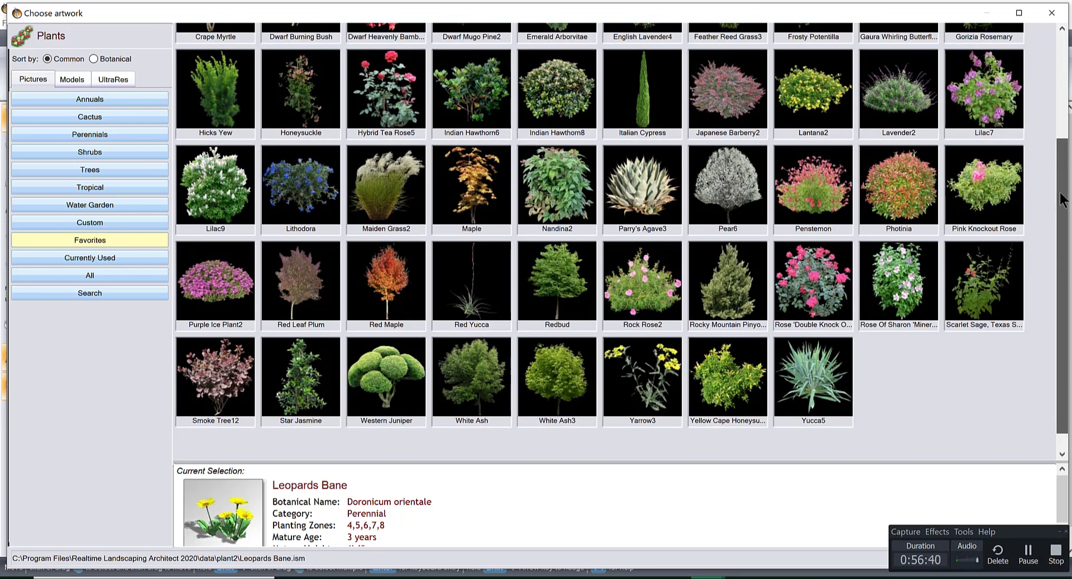
pyautogui.scroll(1, 1060, 193)
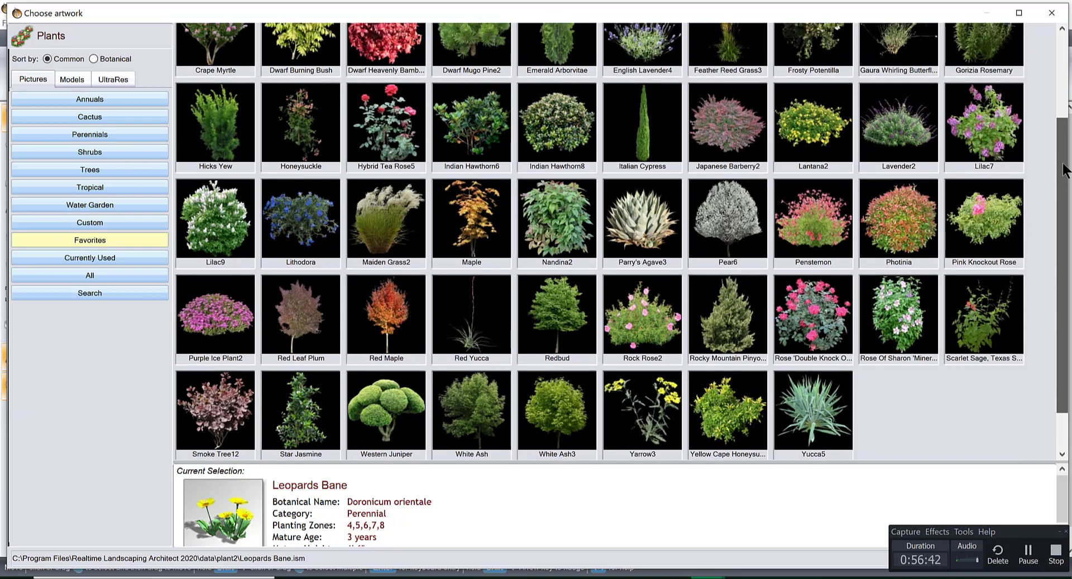
pyautogui.moveTo(1065, 170); pyautogui.dragTo(1070, 92)
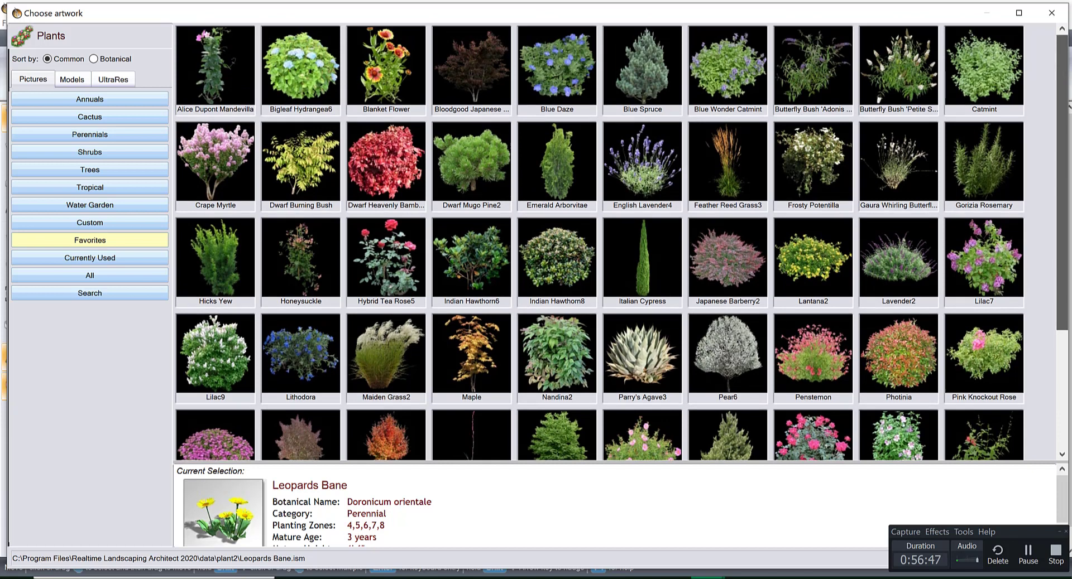
pyautogui.click(891, 64)
# Delete the butterfly bush row from the raised planter.
pyautogui.moveTo(603, 344); pyautogui.dragTo(595, 324, button='right')
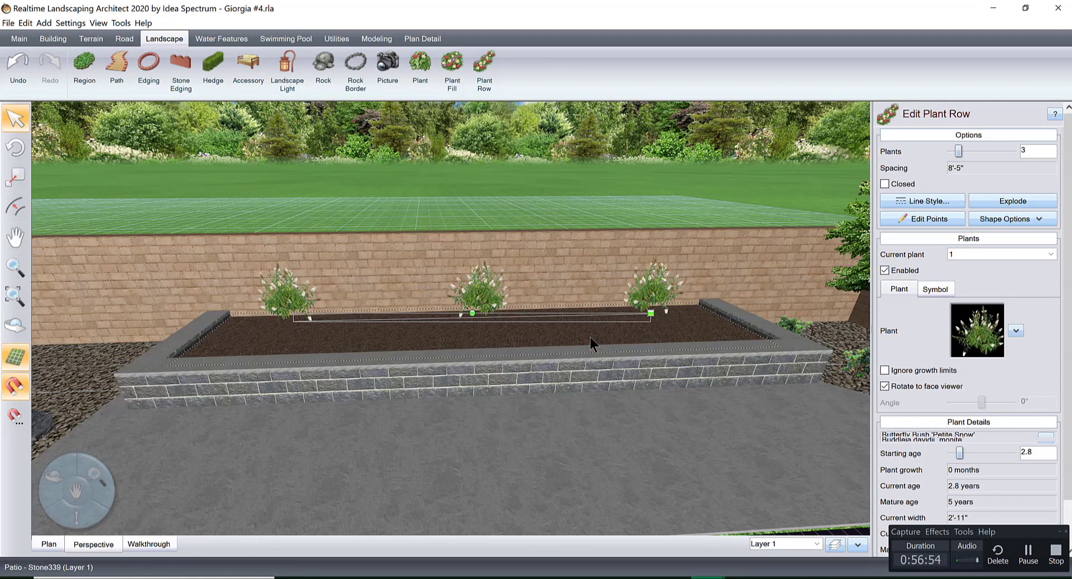
pyautogui.press('Delete')
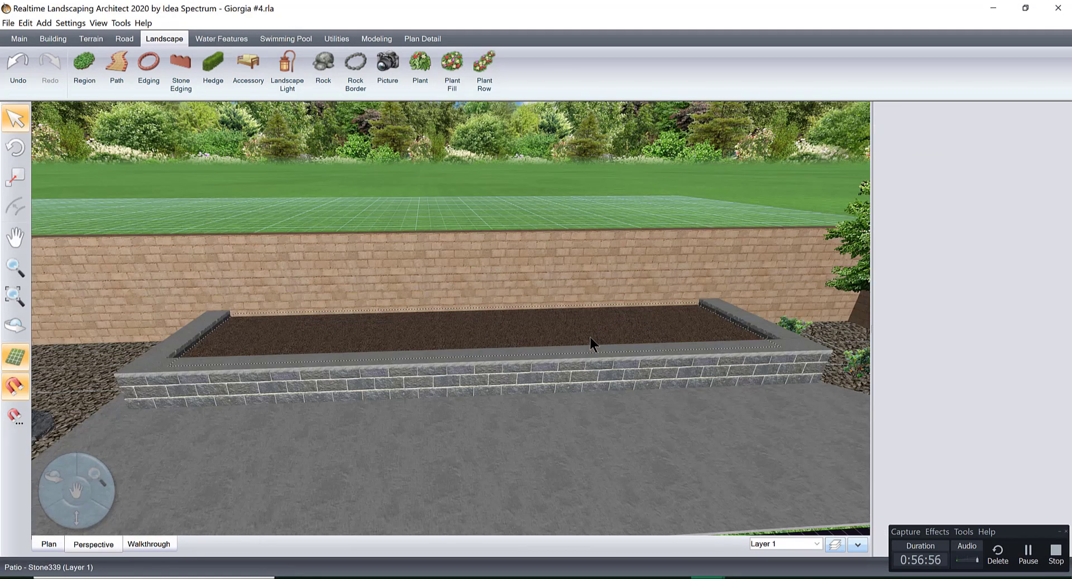
# Add a single plant near the stepping-stone end of the empty raised planter and change it to Butterfly Bush 'Petite Snow'.
pyautogui.moveTo(591, 337); pyautogui.dragTo(580, 369, button='right')
pyautogui.click(419, 73)
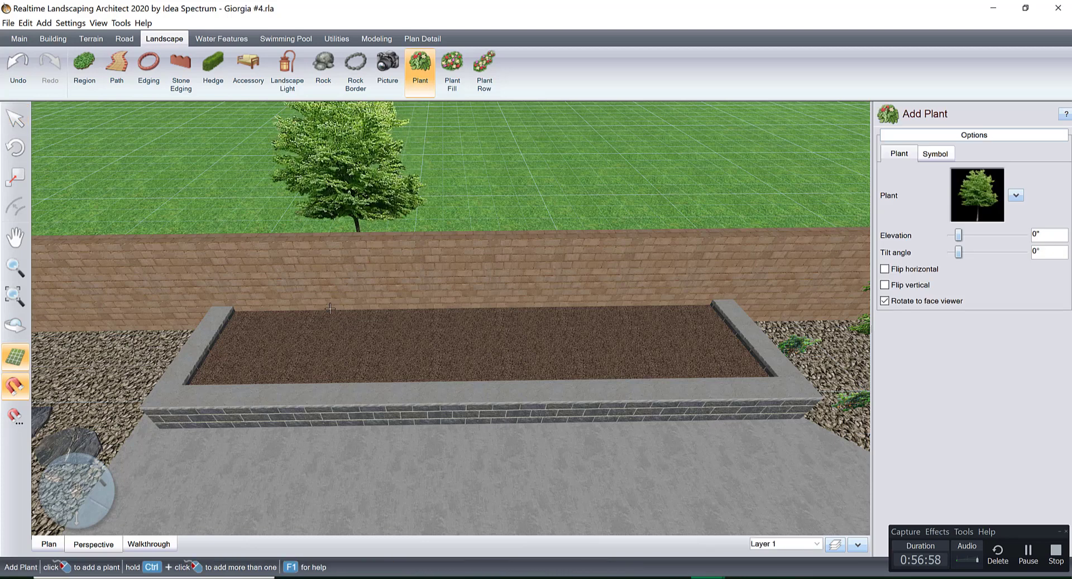
pyautogui.click(292, 315)
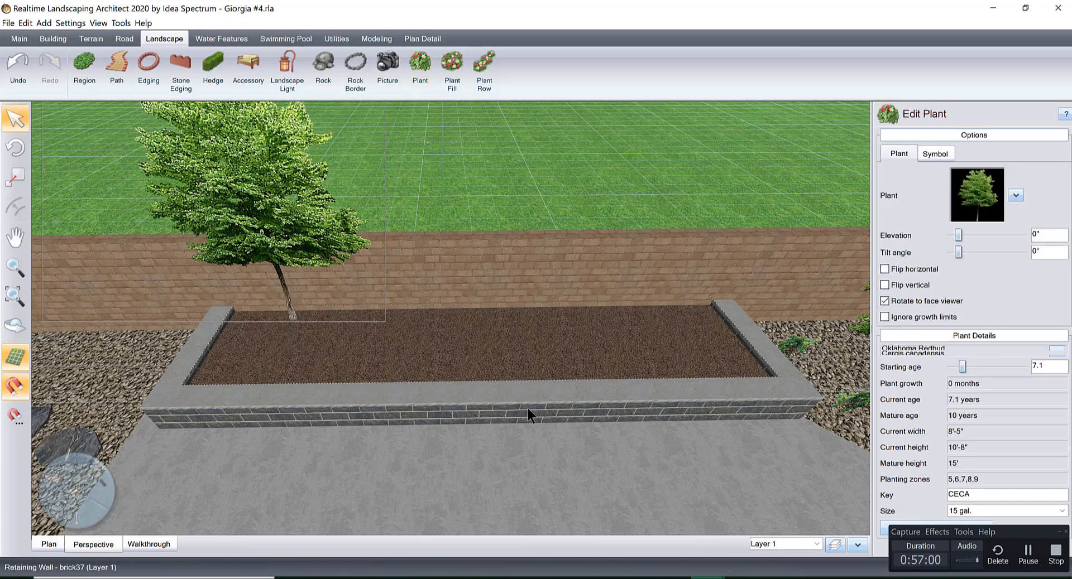
pyautogui.click(977, 196)
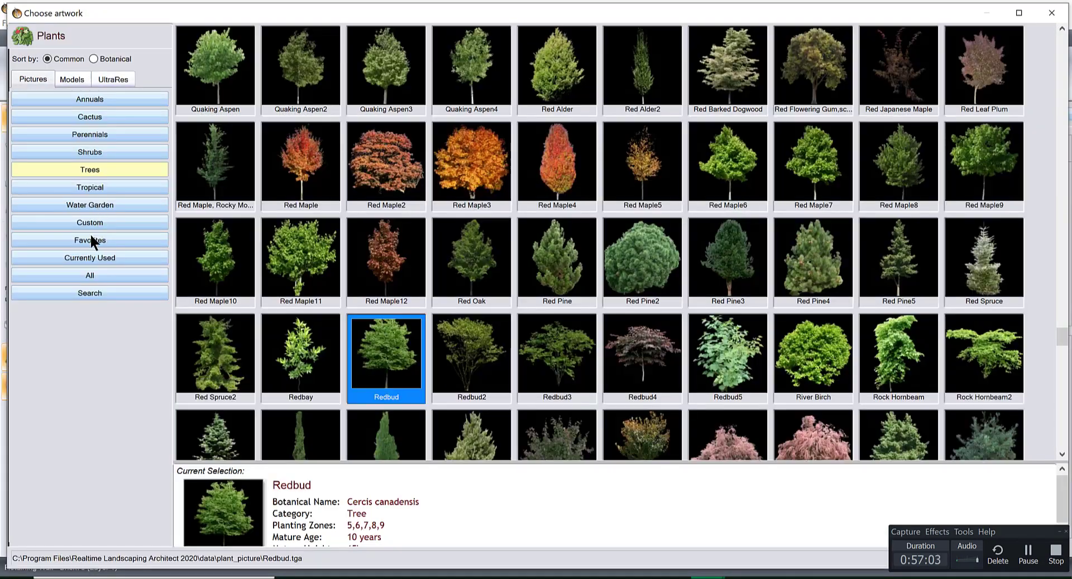
pyautogui.click(90, 239)
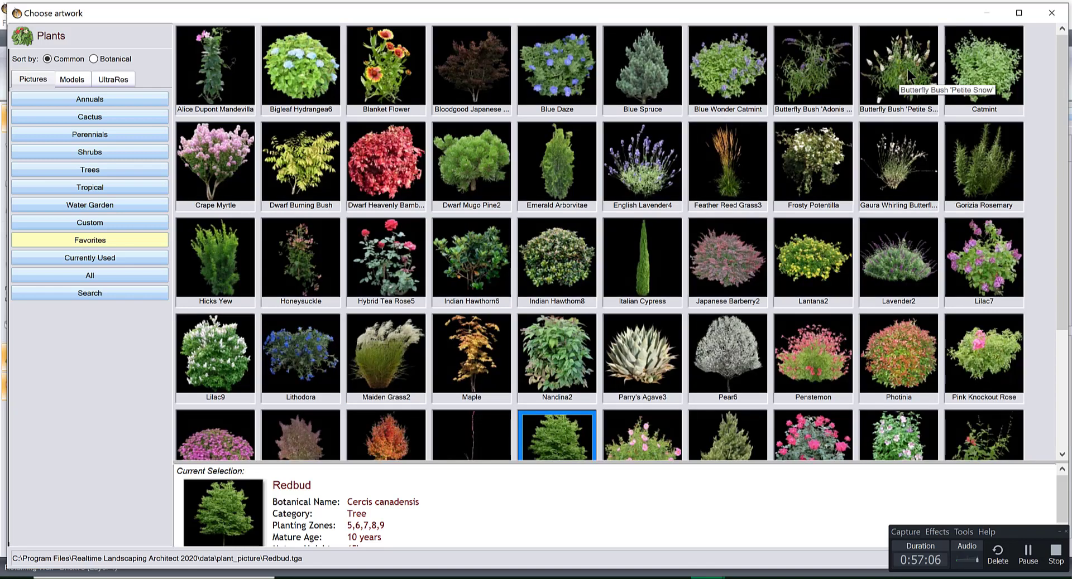
pyautogui.doubleClick(906, 69)
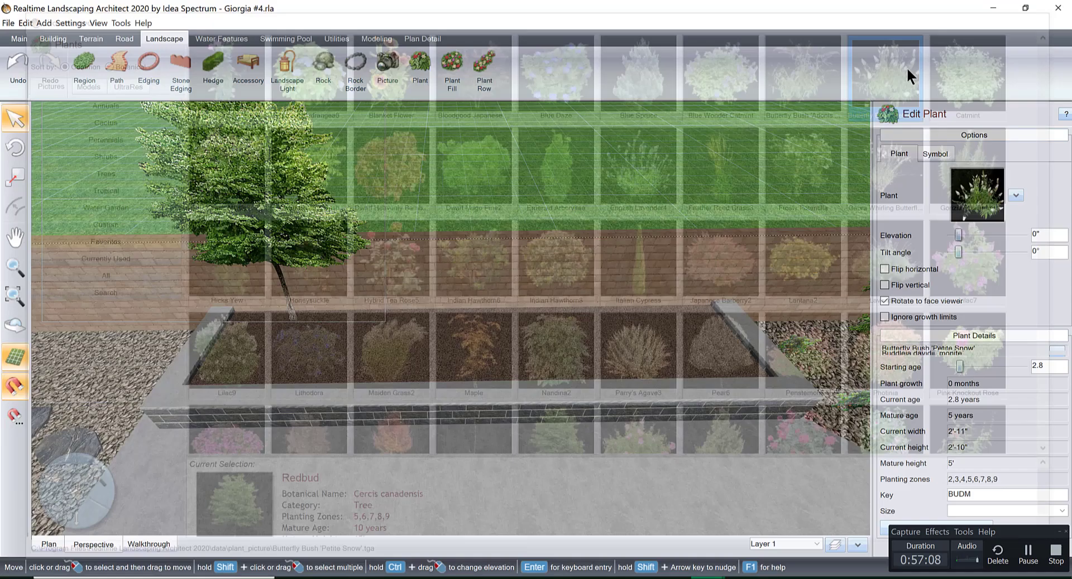
# Paste a copy of the butterfly bush in plan view and place it at the opposite end of the planter by the boundary wall.
pyautogui.click(67, 544)
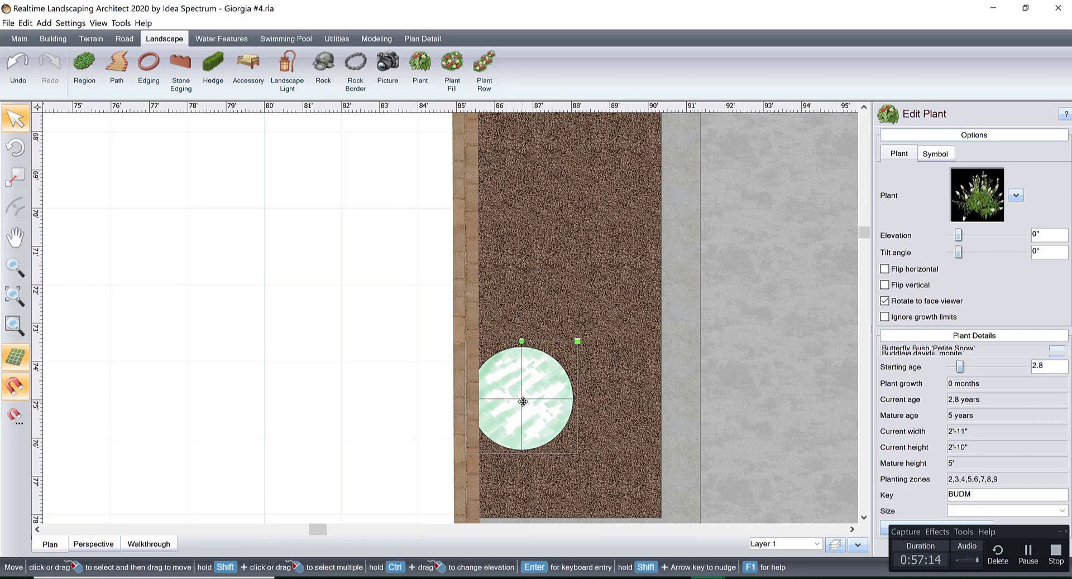
pyautogui.scroll(-3, 575, 341)
pyautogui.scroll(-1, 576, 341)
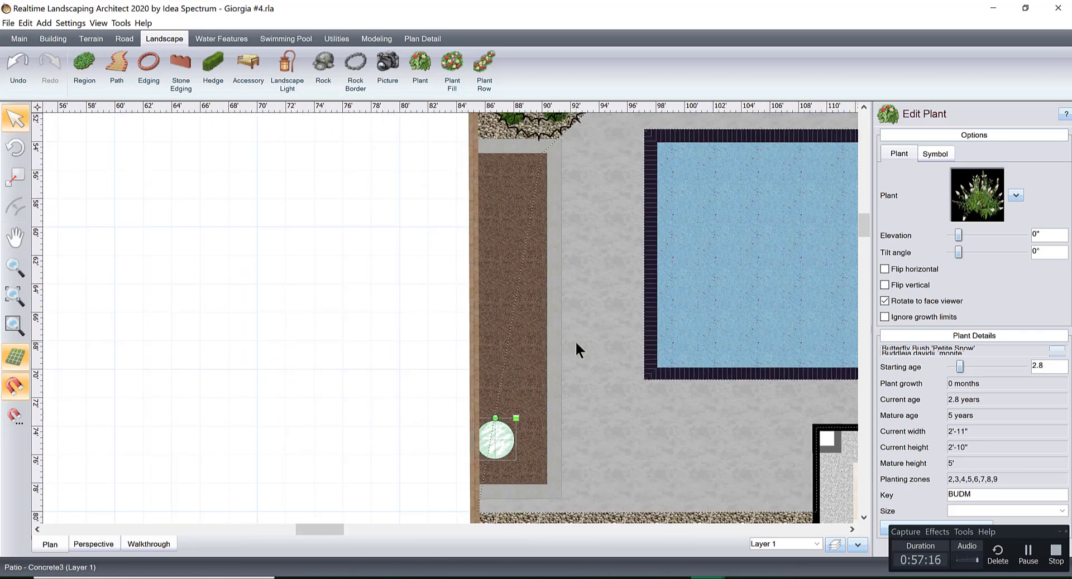
pyautogui.hotkey('ctrl', 'v')
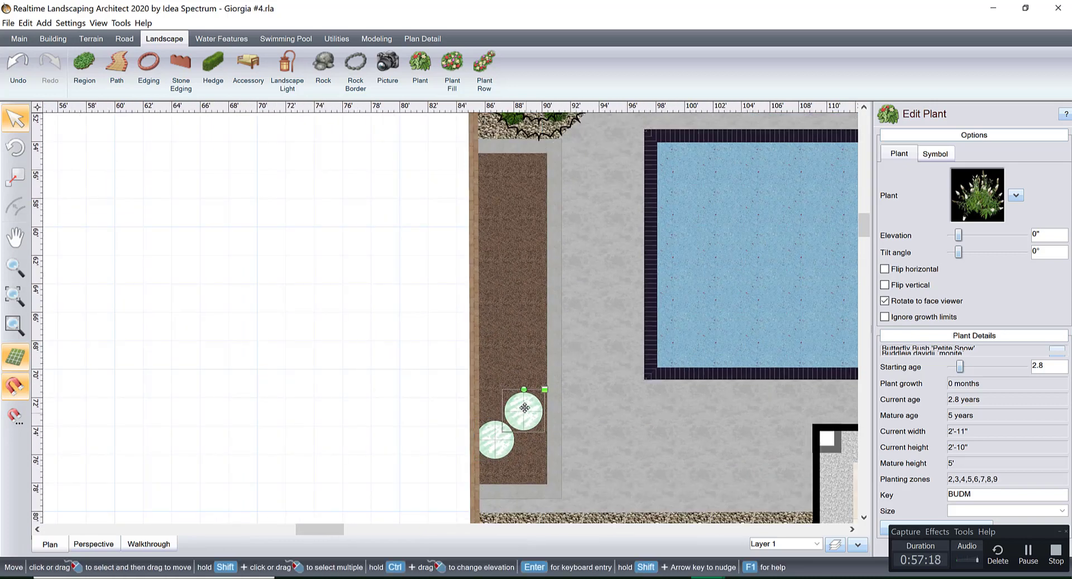
pyautogui.moveTo(525, 404); pyautogui.dragTo(490, 205)
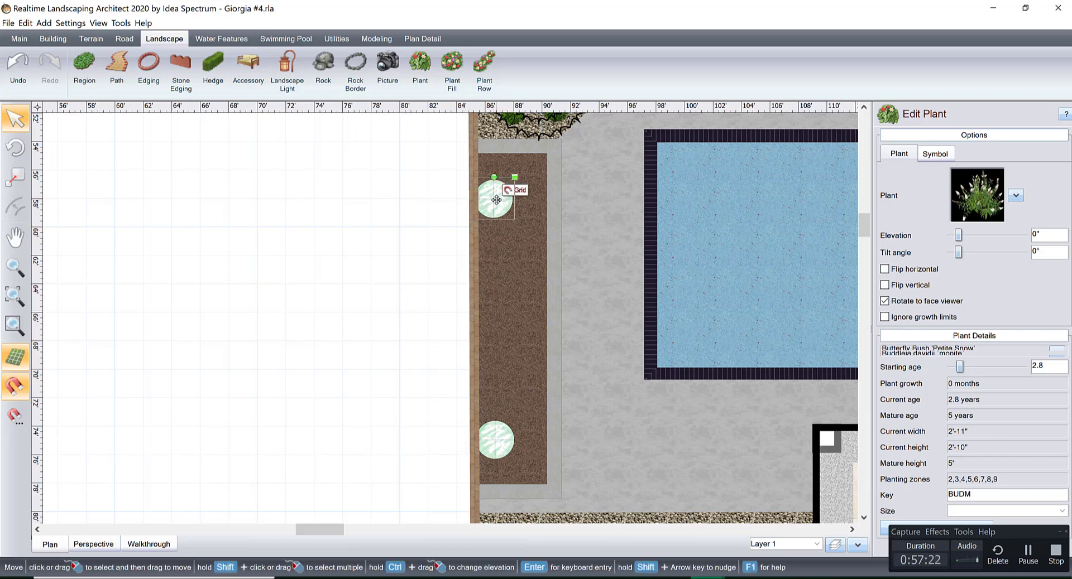
# Paste a third butterfly bush into the raised planter, midway between the two existing ones along the boundary wall.
pyautogui.hotkey('ctrl', 'v')
pyautogui.moveTo(496, 269); pyautogui.dragTo(485, 333)
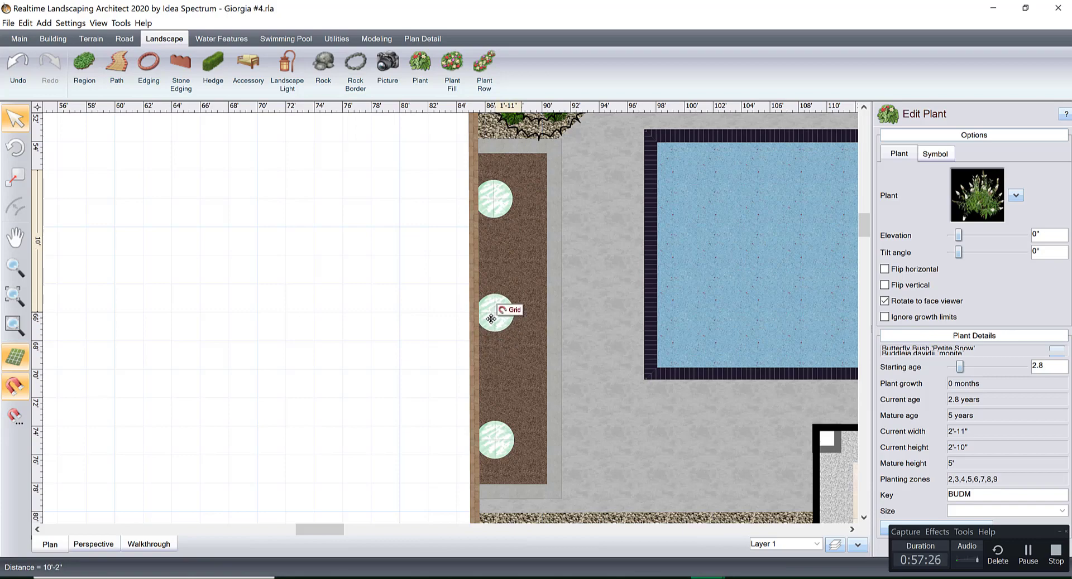
pyautogui.click(108, 543)
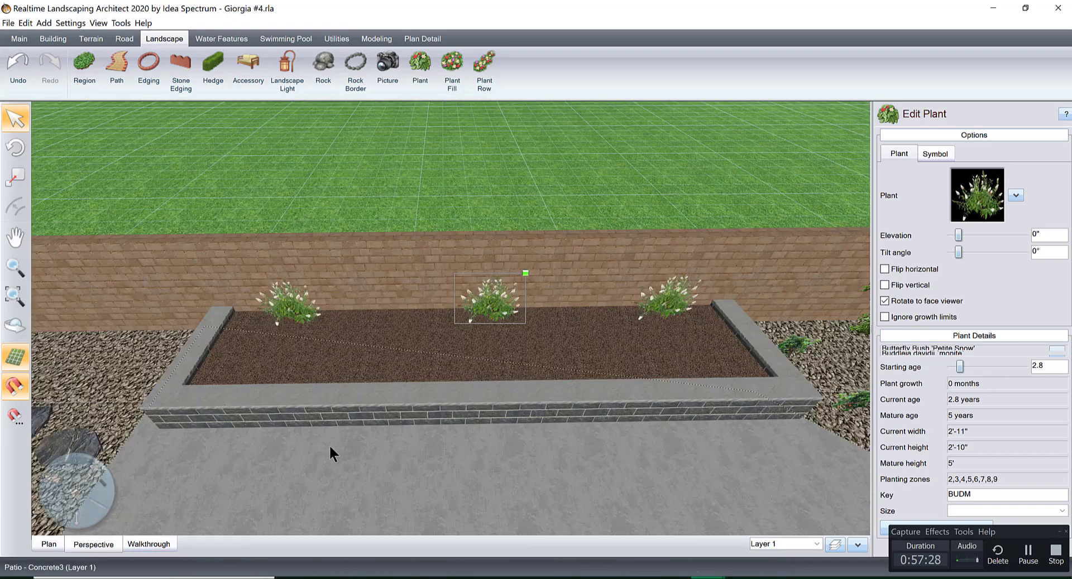
pyautogui.moveTo(585, 353); pyautogui.dragTo(586, 350, button='middle')
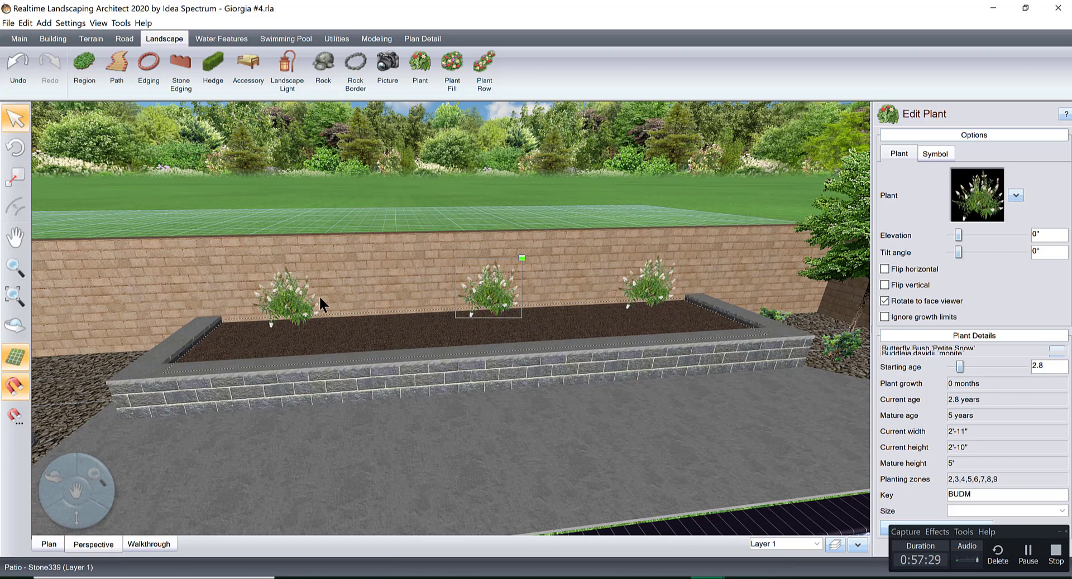
# Set all three butterfly bushes in the raised planter to a starting age of 3.8 and an elevation of -7".
pyautogui.keyDown('shift'); pyautogui.click(286, 301); pyautogui.keyUp('shift')
pyautogui.keyDown('shift'); pyautogui.click(647, 290); pyautogui.keyUp('shift')
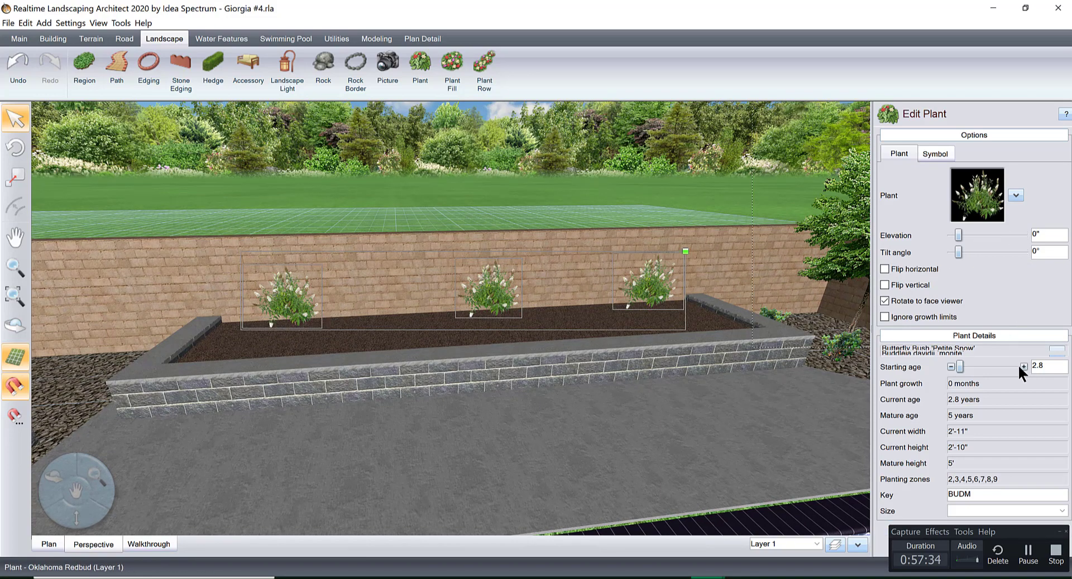
pyautogui.click(1023, 366)
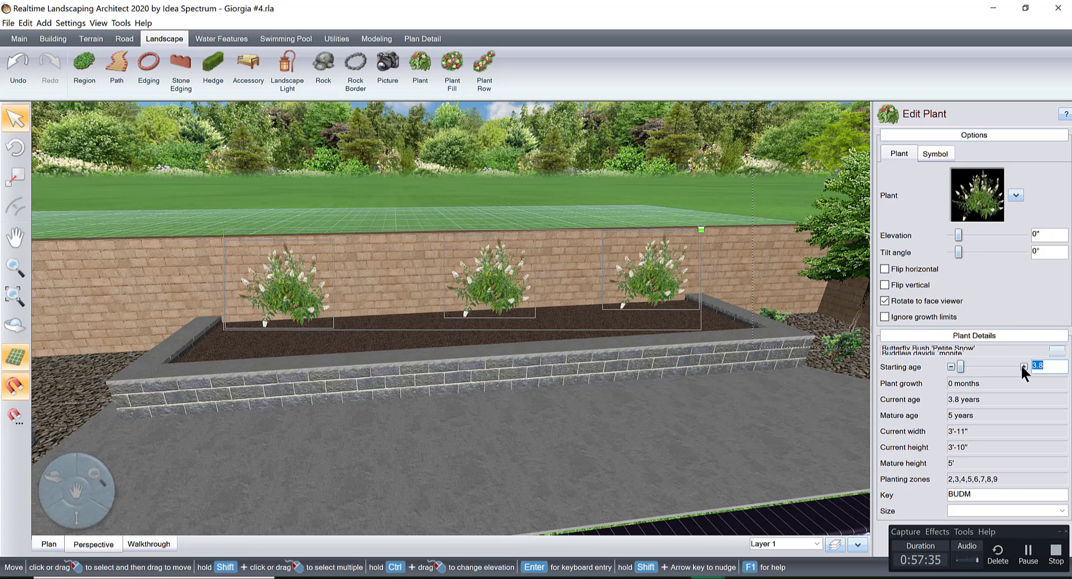
pyautogui.click(949, 231)
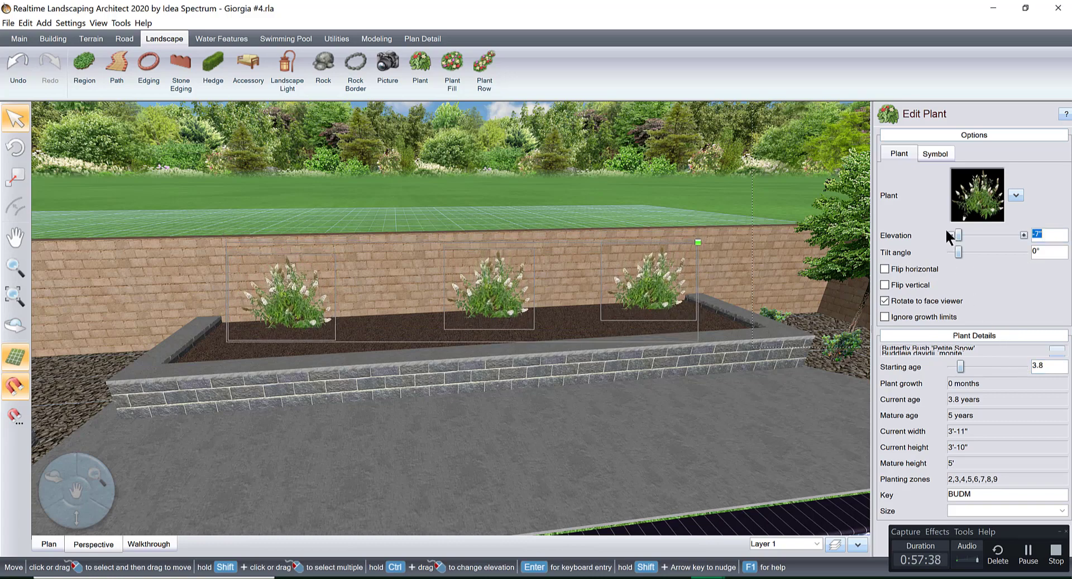
# Add a single plant in the gravel between the stepping stones and the boundary wall, near the end of the raised planter.
pyautogui.moveTo(701, 283); pyautogui.dragTo(647, 360, button='right')
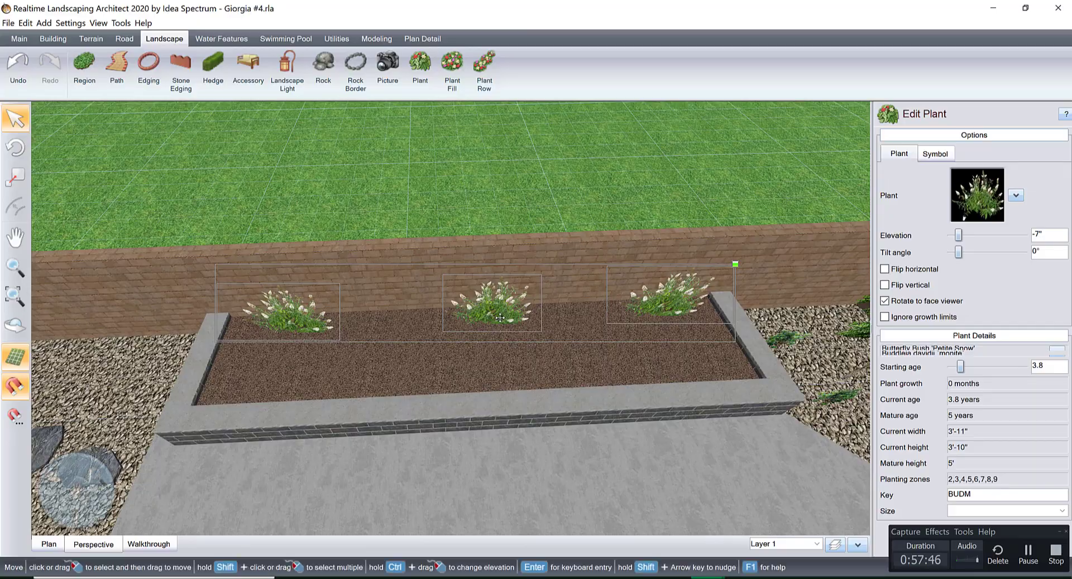
pyautogui.moveTo(496, 312); pyautogui.dragTo(490, 377, button='right')
pyautogui.moveTo(413, 257); pyautogui.dragTo(550, 430, button='middle')
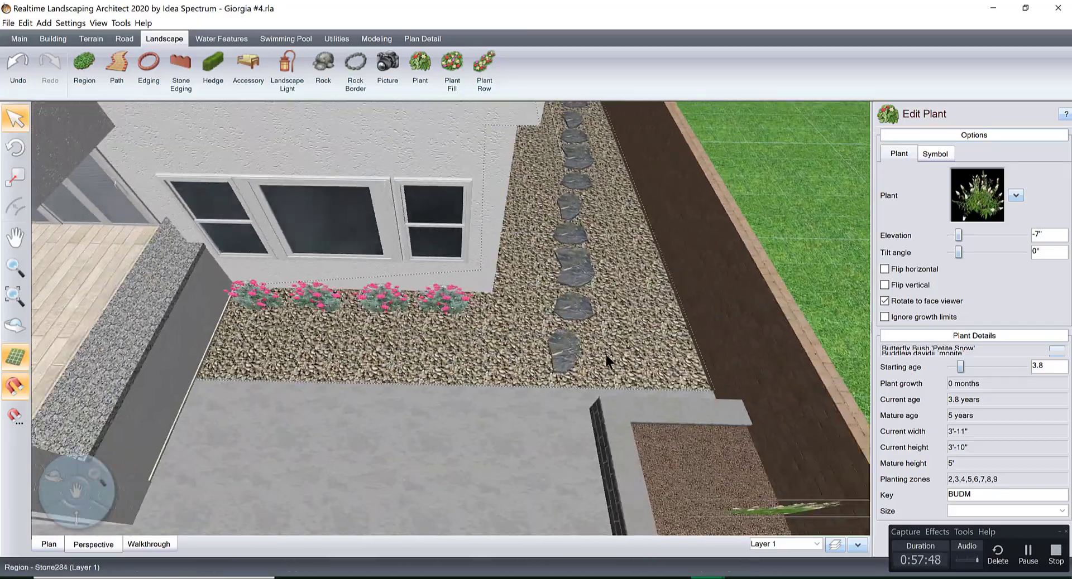
pyautogui.scroll(5, 608, 361)
pyautogui.scroll(-4, 673, 313)
pyautogui.moveTo(674, 305); pyautogui.dragTo(608, 352, button='right')
pyautogui.moveTo(470, 383); pyautogui.dragTo(385, 438, button='middle')
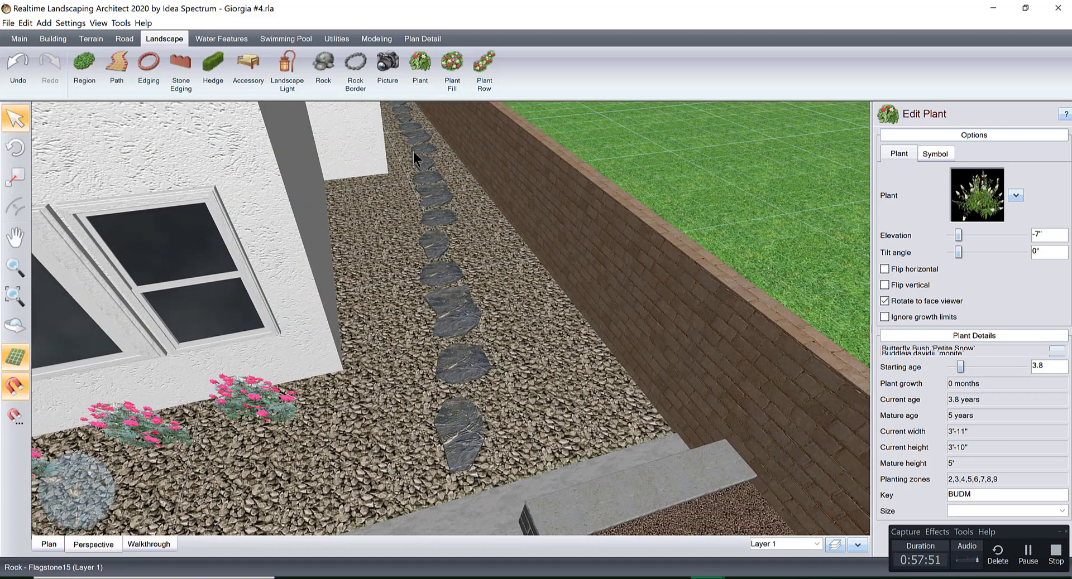
pyautogui.click(410, 70)
pyautogui.click(559, 367)
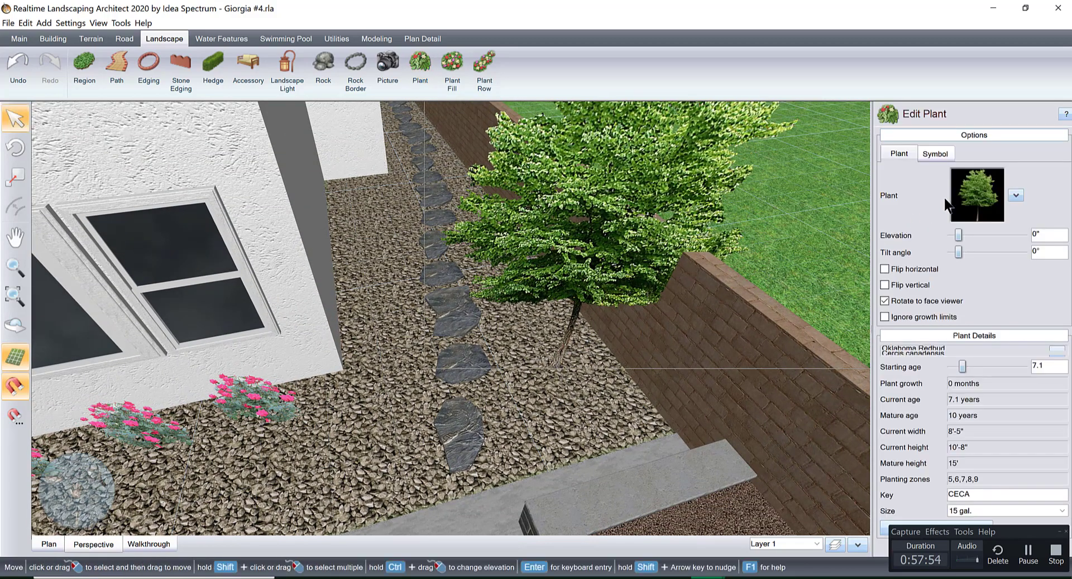
# Change the new plant beside the stepping stones to Rose Of Sharon 'Minerva' from the favorite plant pictures.
pyautogui.click(950, 200)
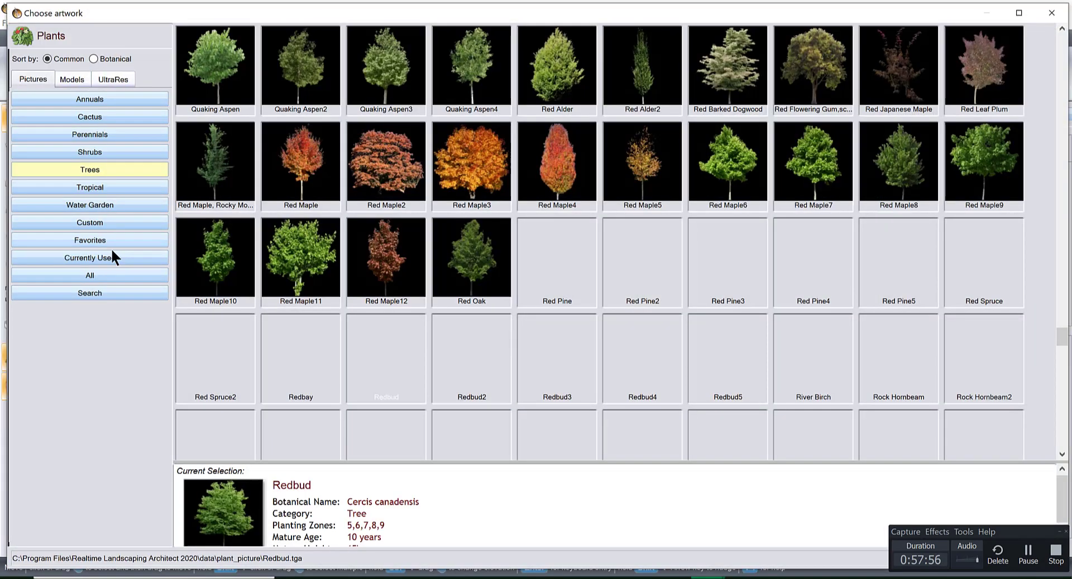
pyautogui.click(108, 240)
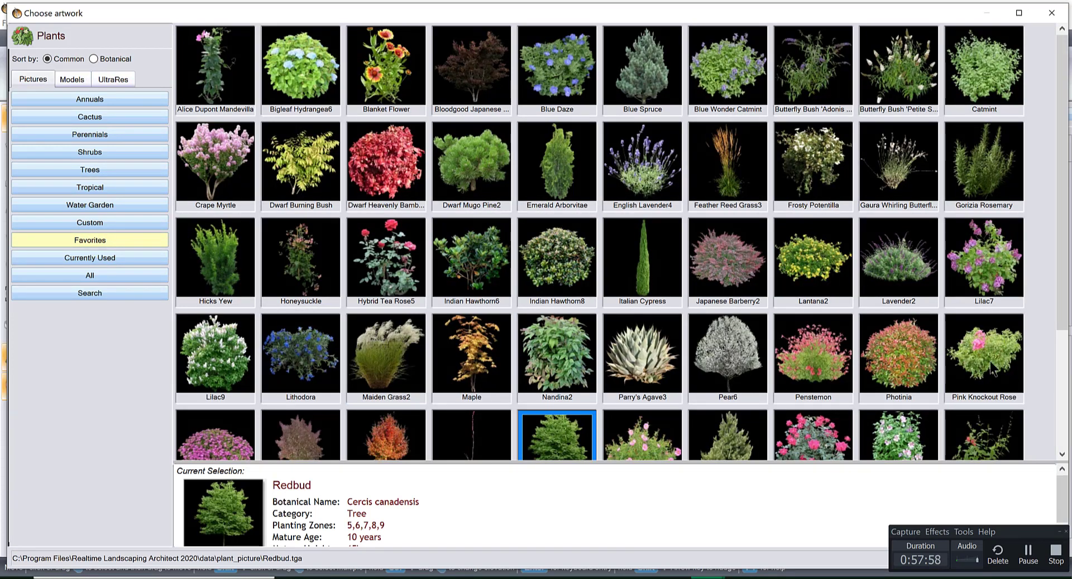
pyautogui.doubleClick(898, 430)
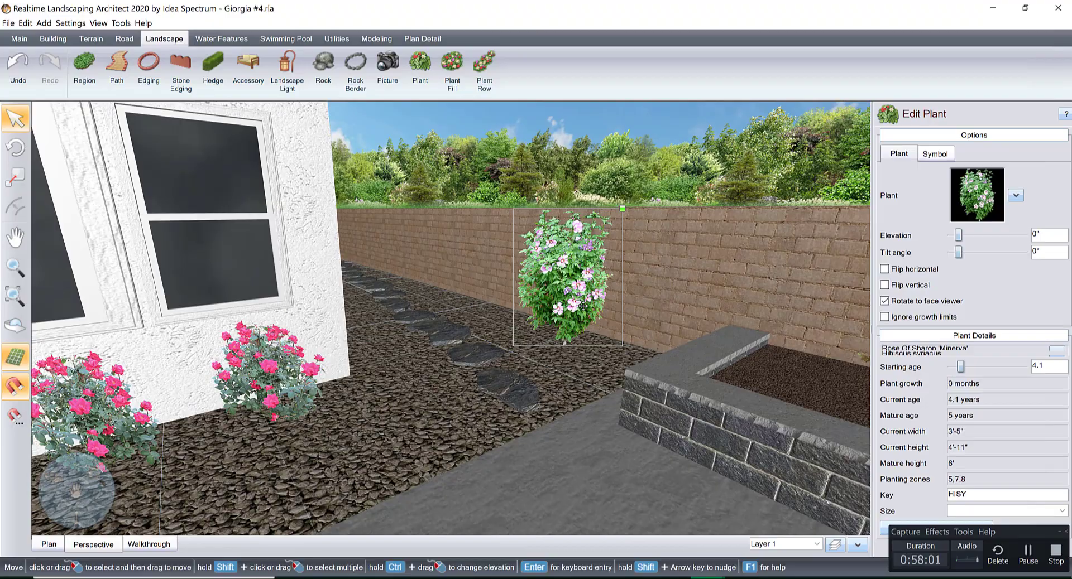
pyautogui.moveTo(582, 306); pyautogui.dragTo(579, 307)
# Add a plant row in the gravel between the house's side wall and the stepping stones, with 3 plants.
pyautogui.moveTo(649, 320); pyautogui.dragTo(491, 296, button='right')
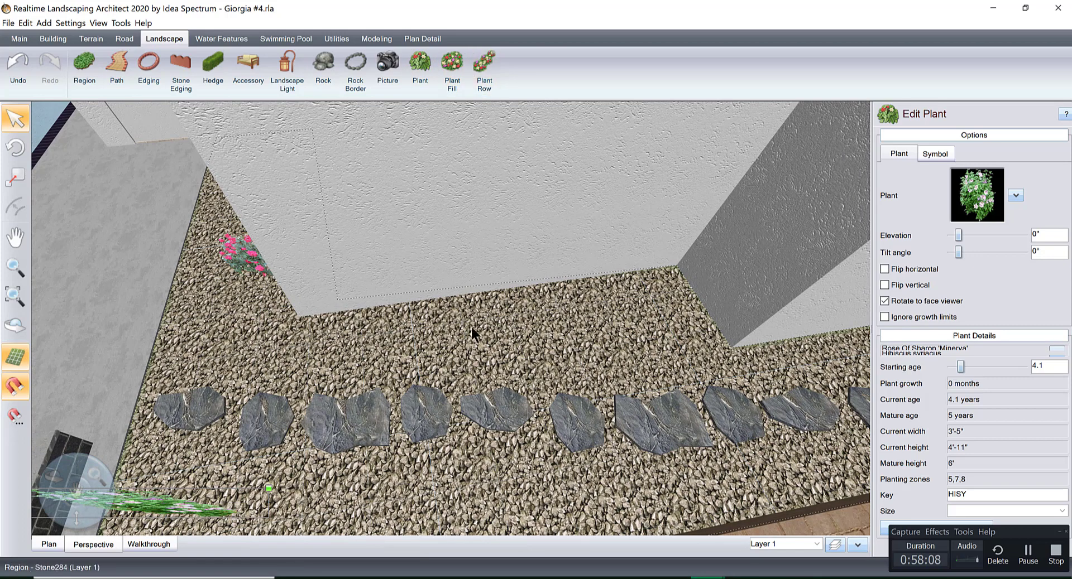
pyautogui.click(481, 78)
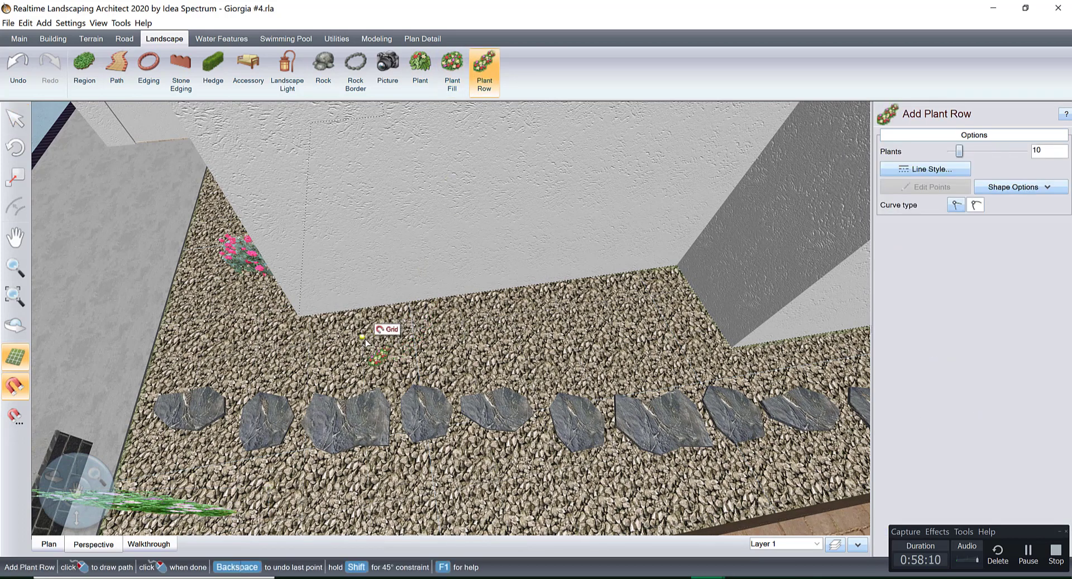
pyautogui.click(636, 322)
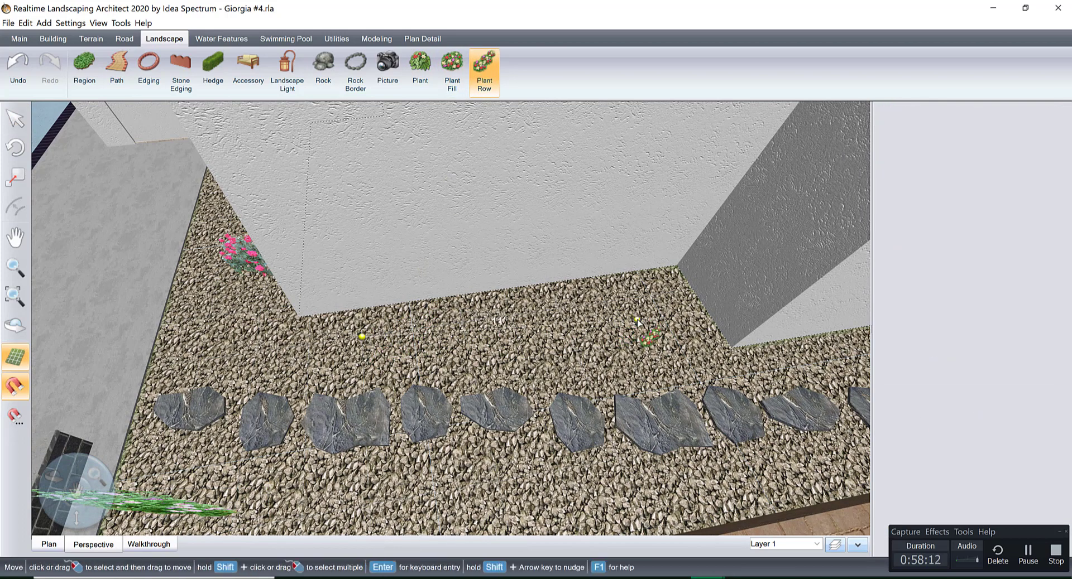
pyautogui.rightClick(637, 322)
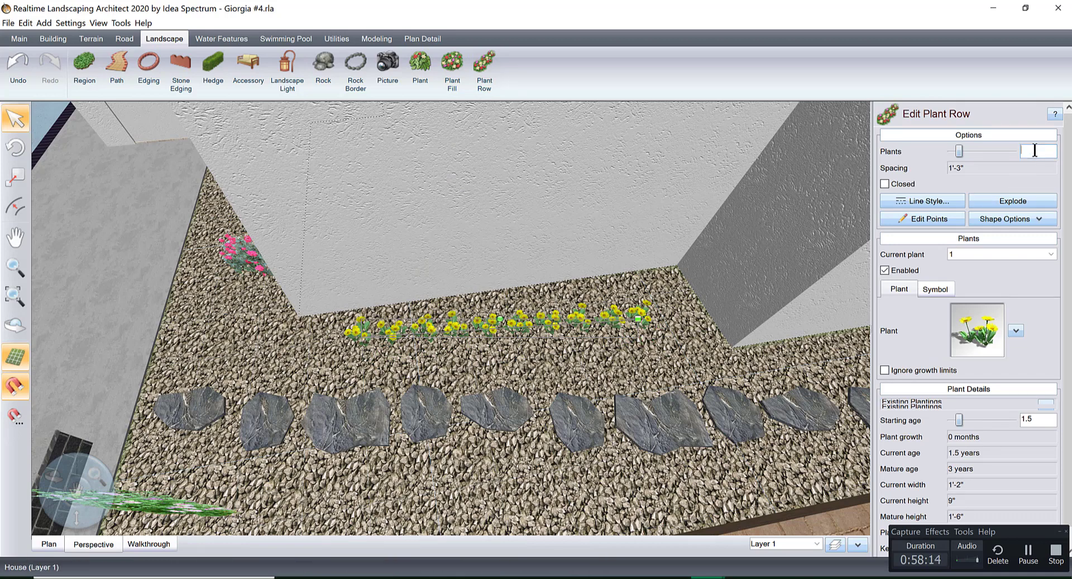
pyautogui.write('3')
# Search the plant models for hosta and assign Hosta to the row along the house's side wall.
pyautogui.click(977, 330)
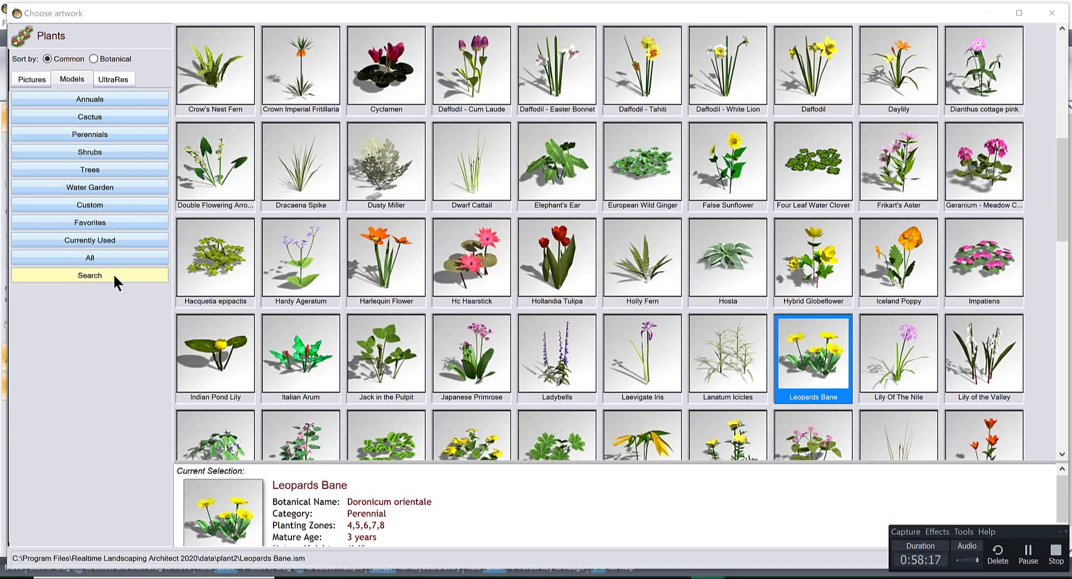
pyautogui.click(113, 274)
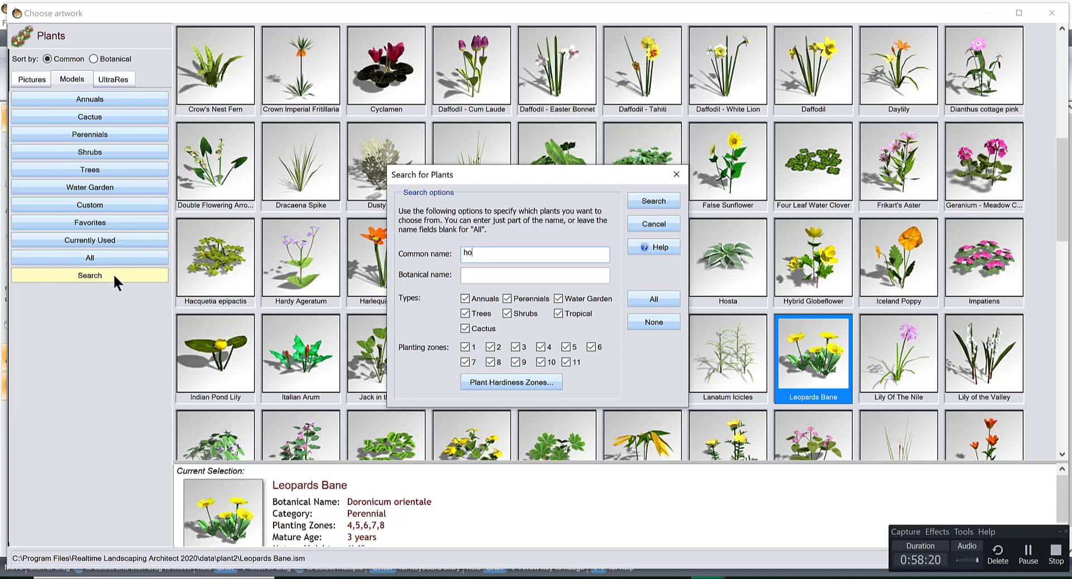
pyautogui.press('Return')
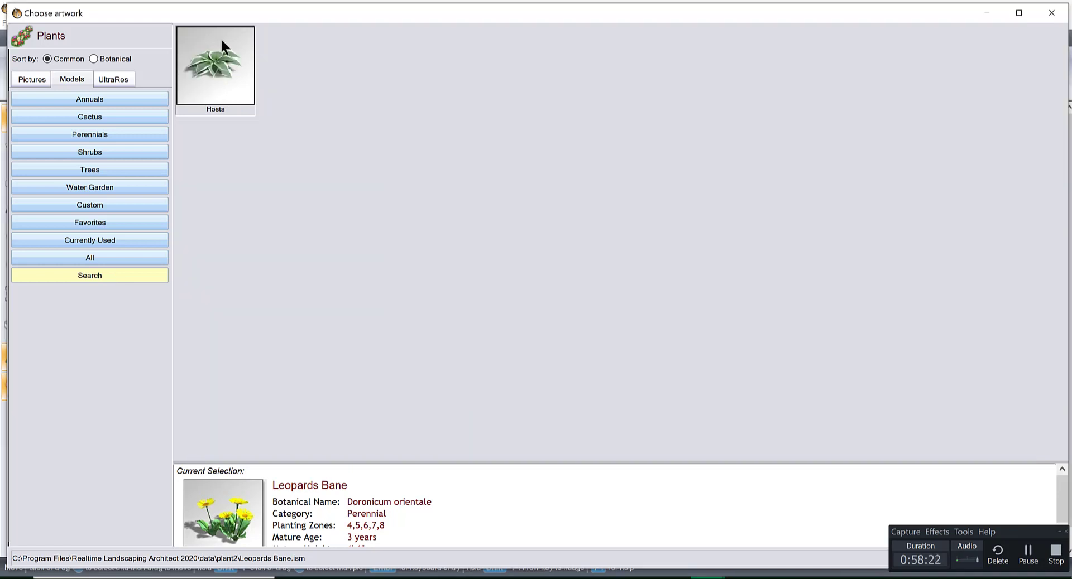
pyautogui.doubleClick(218, 72)
# Place a copy of the hosta row in the gravel between the stepping stones and the boundary wall.
pyautogui.moveTo(549, 341); pyautogui.dragTo(474, 270, button='middle')
pyautogui.moveTo(474, 270); pyautogui.dragTo(489, 386)
pyautogui.moveTo(489, 385); pyautogui.dragTo(480, 425, button='middle')
pyautogui.moveTo(574, 294); pyautogui.dragTo(652, 292, button='middle')
pyautogui.scroll(-2, 431, 245)
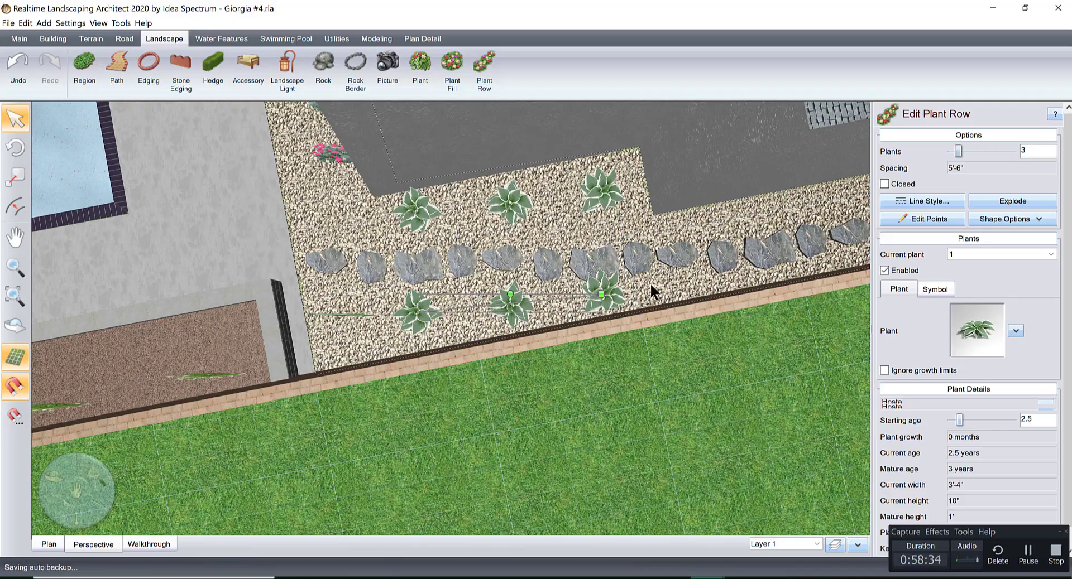
# Shorten the copied hosta row beside the boundary wall to a 3'-4" spacing and delete it.
pyautogui.moveTo(601, 294); pyautogui.dragTo(595, 297)
pyautogui.moveTo(617, 295); pyautogui.dragTo(696, 208, button='middle')
pyautogui.moveTo(484, 321); pyautogui.dragTo(472, 354, button='middle')
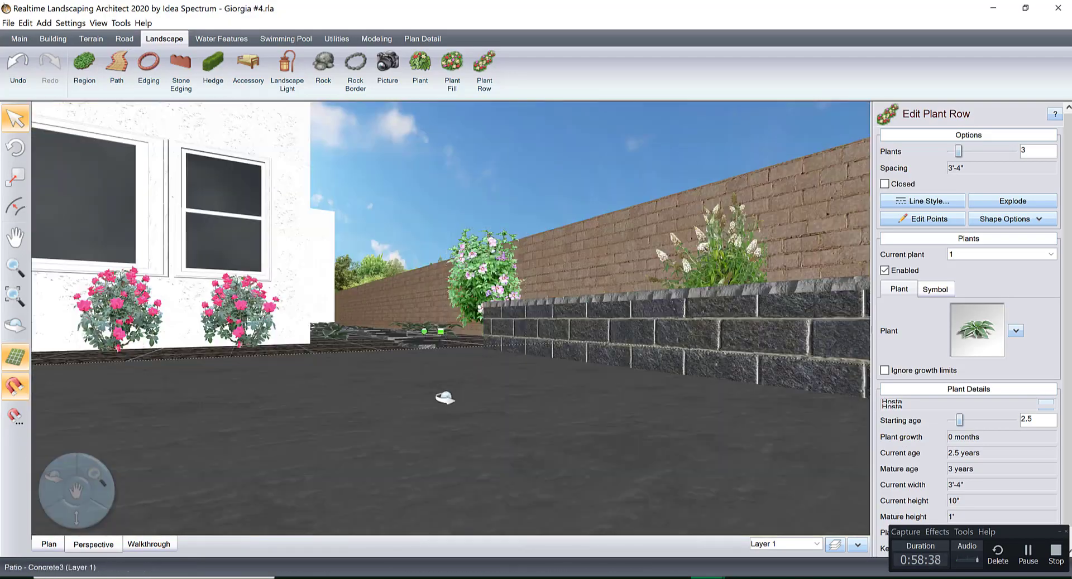
pyautogui.moveTo(445, 397); pyautogui.dragTo(466, 391, button='middle')
pyautogui.click(465, 390)
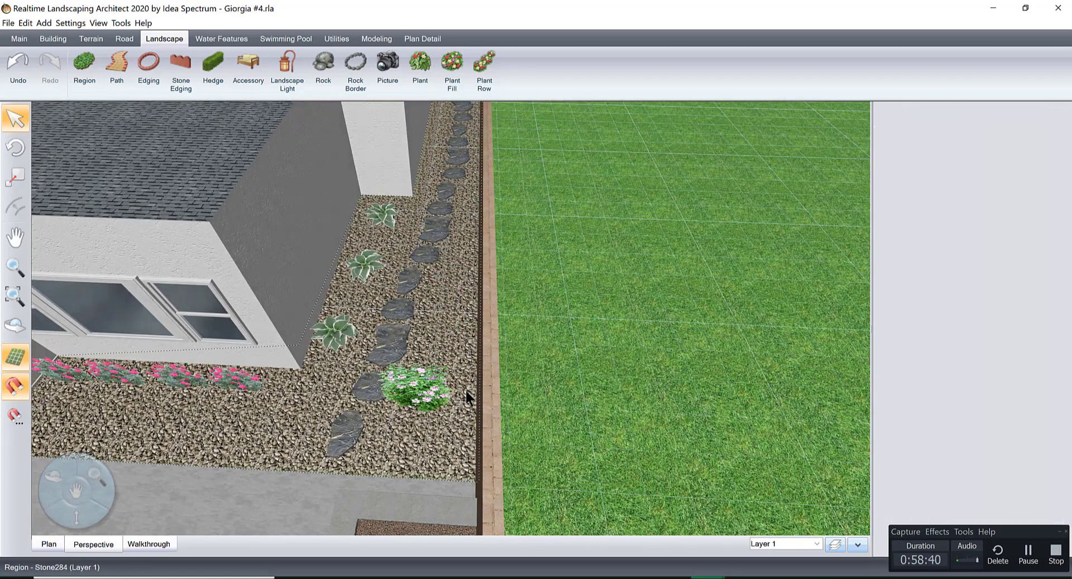
# Change the shrub in the gravel bed near the corner tree to Feather Reed Grass3 from the favorite plant pictures.
pyautogui.moveTo(418, 362); pyautogui.dragTo(530, 413, button='middle')
pyautogui.click(508, 384)
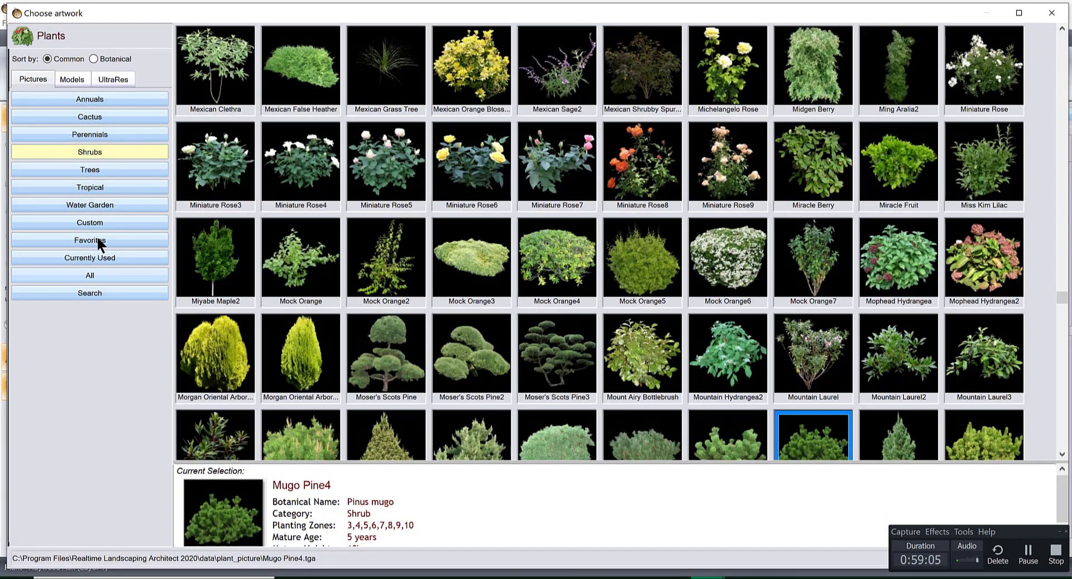
pyautogui.click(95, 239)
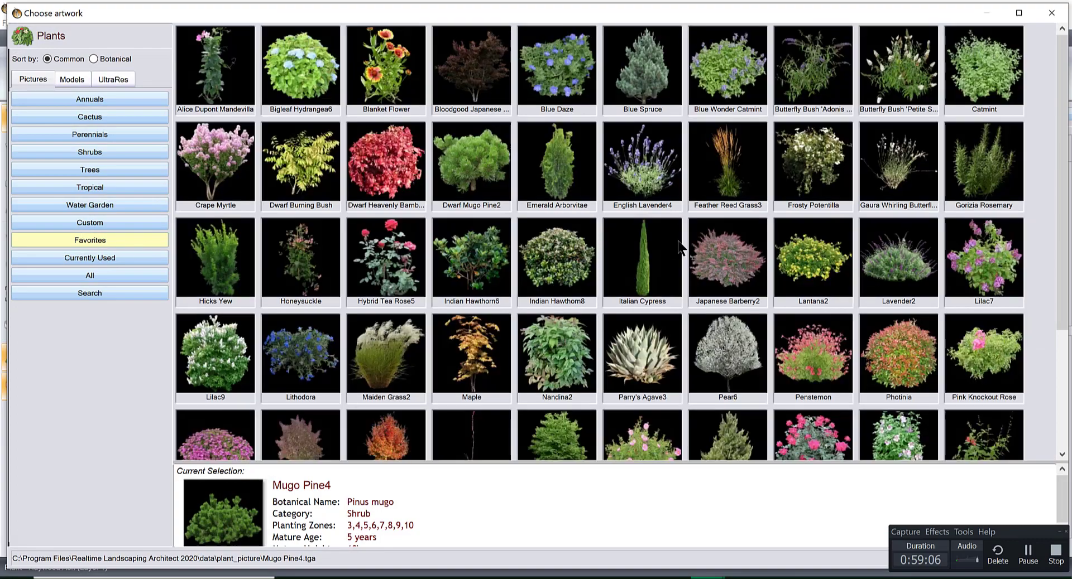
pyautogui.doubleClick(728, 167)
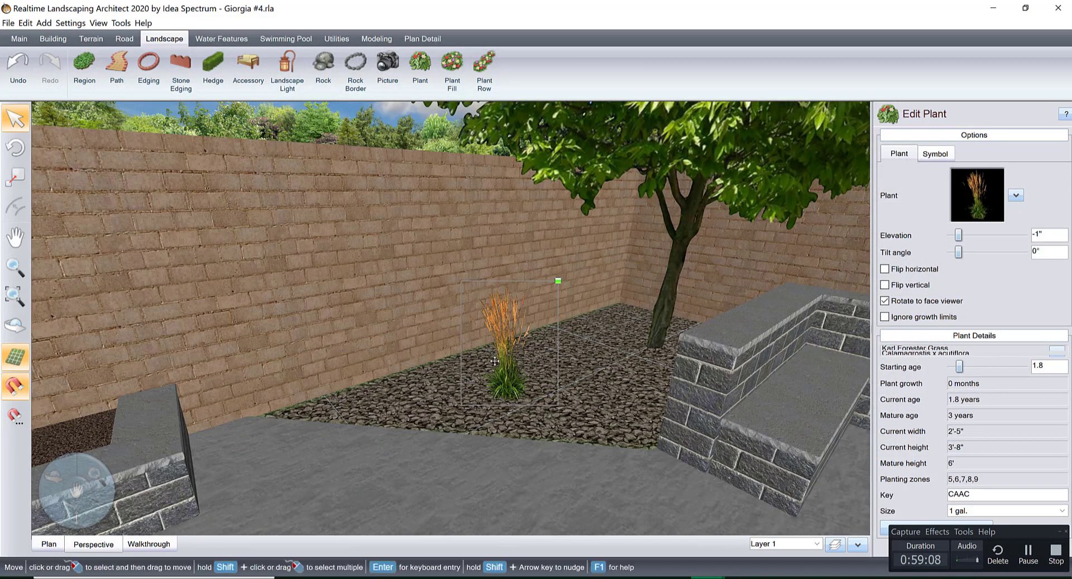
# Move the reed grass toward the front of the gravel bed and paste two copies of it around the bed.
pyautogui.scroll(3, 468, 394)
pyautogui.moveTo(468, 394); pyautogui.dragTo(520, 450)
pyautogui.hotkey('ctrl', 'v')
pyautogui.hotkey('ctrl', 'v')
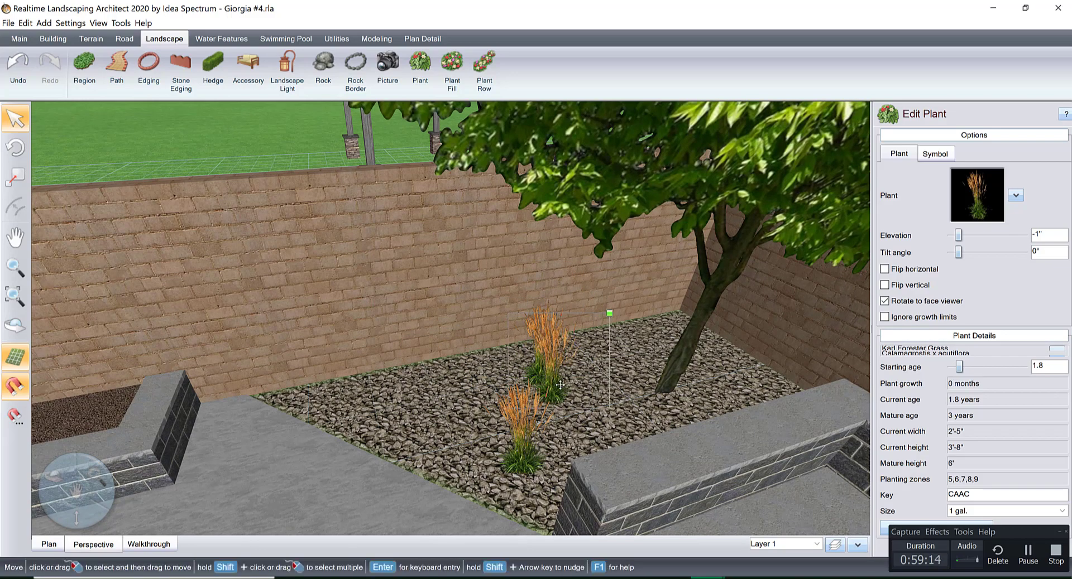
pyautogui.moveTo(561, 391); pyautogui.dragTo(441, 389)
pyautogui.moveTo(525, 389); pyautogui.dragTo(586, 424, button='middle')
# Add a plant row of 3 plants in the gravel in front of the pink-flowering shrubs below the windows.
pyautogui.moveTo(763, 349); pyautogui.dragTo(573, 401, button='middle')
pyautogui.scroll(4, 574, 361)
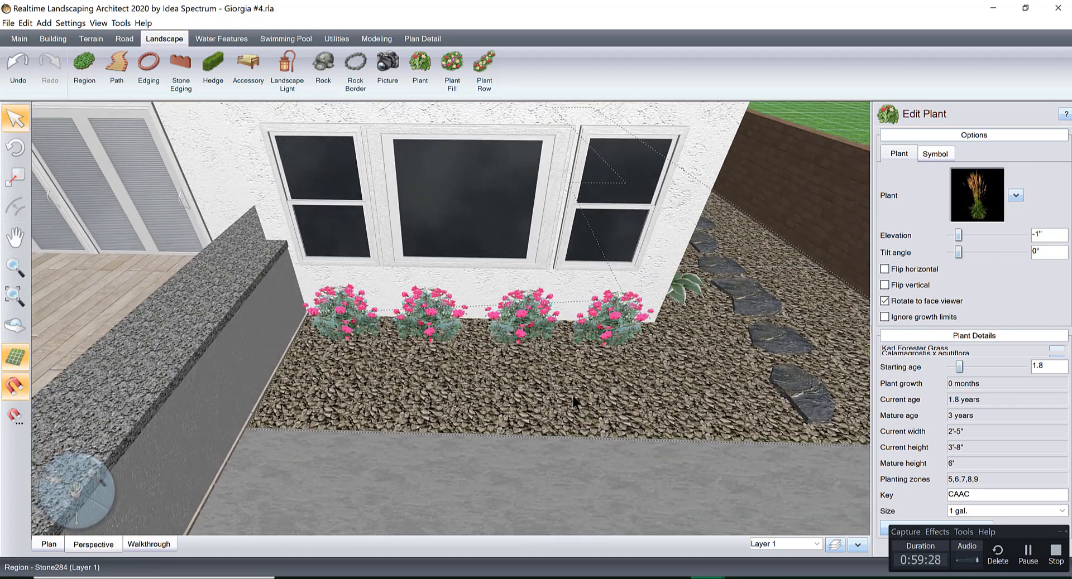
pyautogui.click(484, 69)
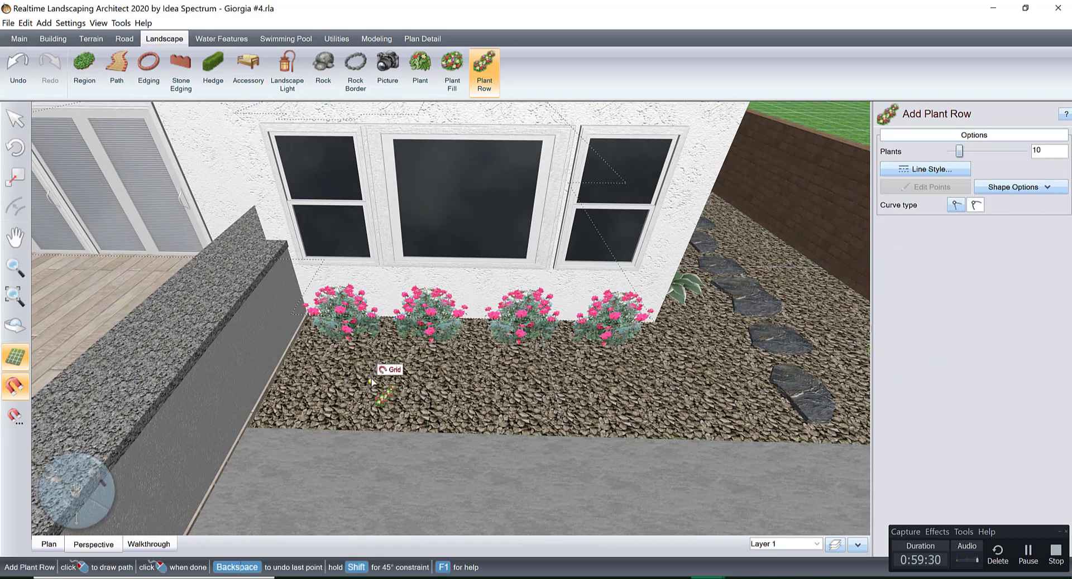
pyautogui.doubleClick(561, 386)
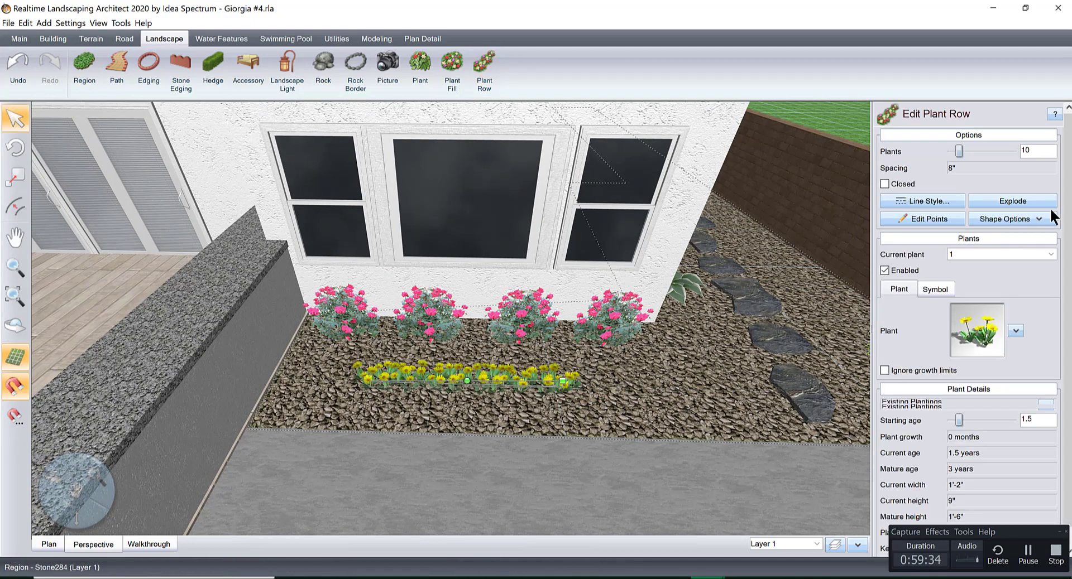
pyautogui.write('3')
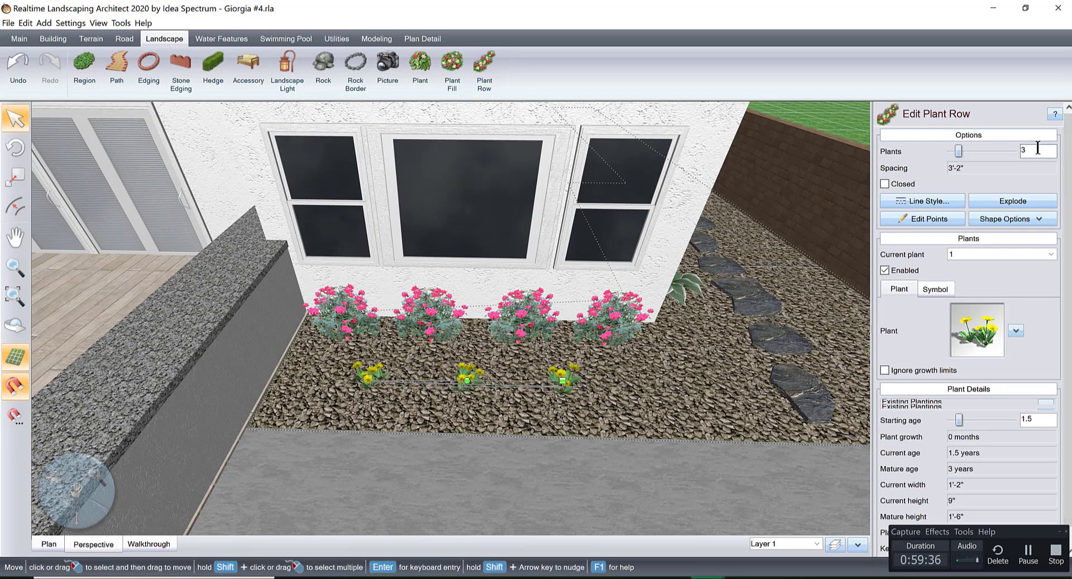
# Change the plant of the row below the windows to Blanket Flower from the favorite plant pictures.
pyautogui.click(976, 330)
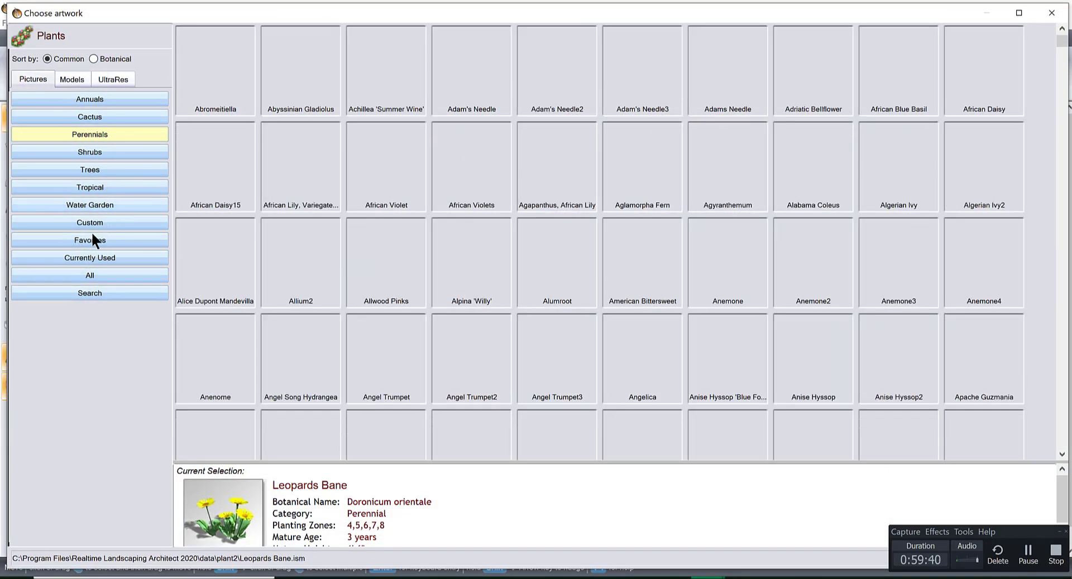
pyautogui.click(93, 240)
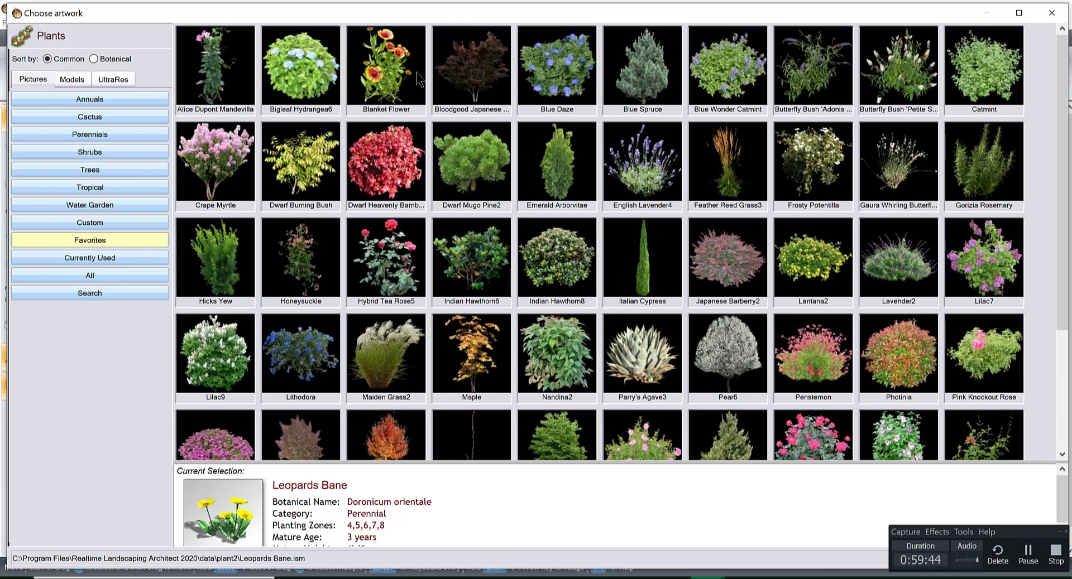
pyautogui.click(393, 66)
pyautogui.moveTo(625, 355); pyautogui.dragTo(652, 363, button='middle')
# Examine up close how the middle Butterfly Bush sits in the mulch of the raised planter against the brick wall.
pyautogui.moveTo(716, 385); pyautogui.dragTo(335, 332, button='middle')
pyautogui.moveTo(614, 335); pyautogui.dragTo(597, 427, button='middle')
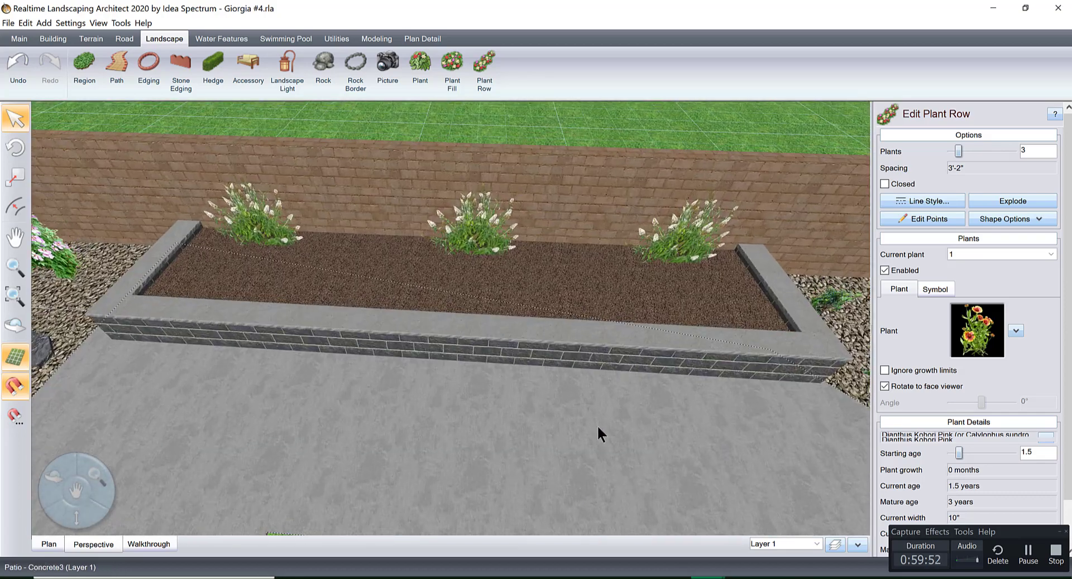
pyautogui.moveTo(509, 235); pyautogui.dragTo(472, 266, button='middle')
pyautogui.click(476, 263)
pyautogui.scroll(8, 477, 263)
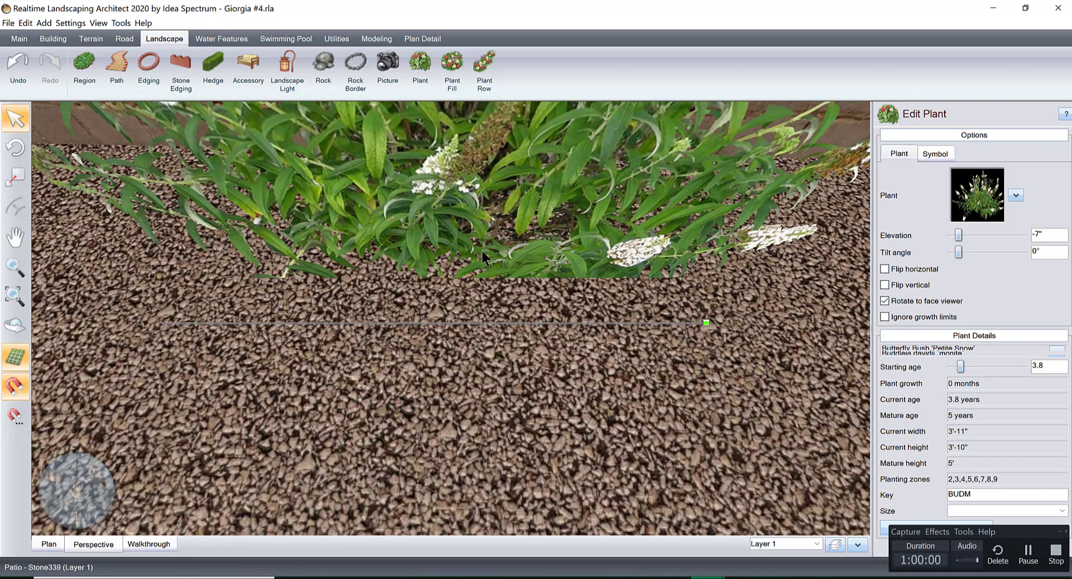
pyautogui.click(482, 252)
pyautogui.click(491, 252)
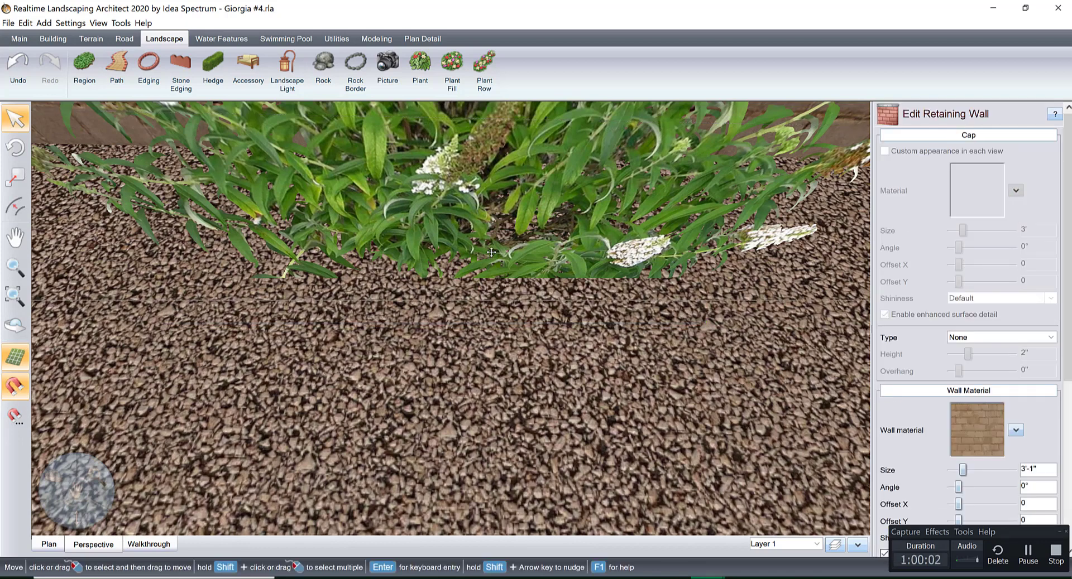
pyautogui.moveTo(492, 251); pyautogui.dragTo(488, 221, button='right')
pyautogui.click(475, 207)
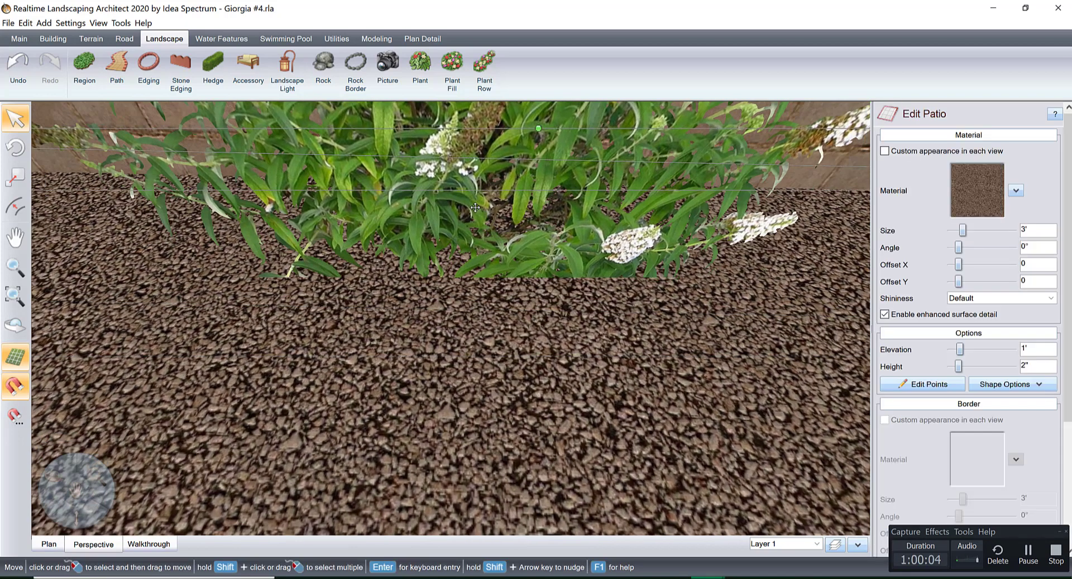
pyautogui.click(475, 208)
pyautogui.click(475, 207)
pyautogui.click(462, 234)
pyautogui.click(463, 234)
pyautogui.scroll(-5, 462, 234)
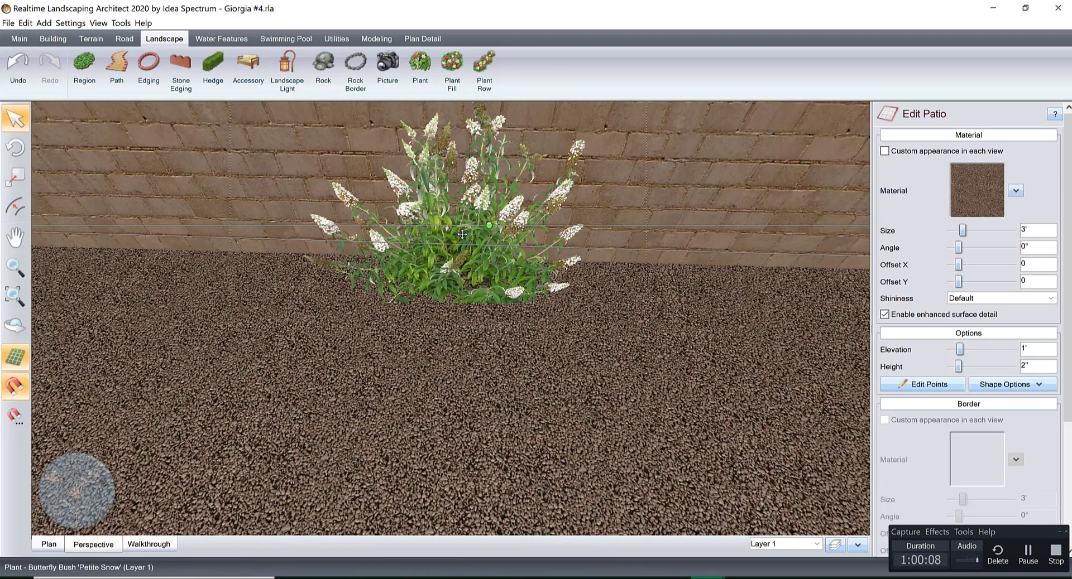
pyautogui.click(464, 209)
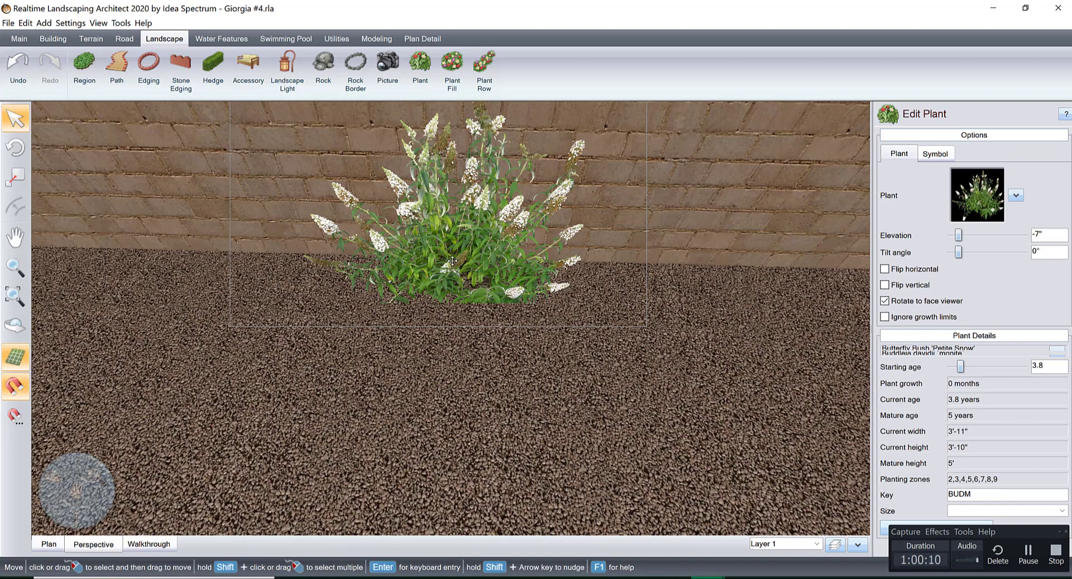
pyautogui.moveTo(452, 261); pyautogui.dragTo(438, 259)
pyautogui.scroll(-5, 441, 262)
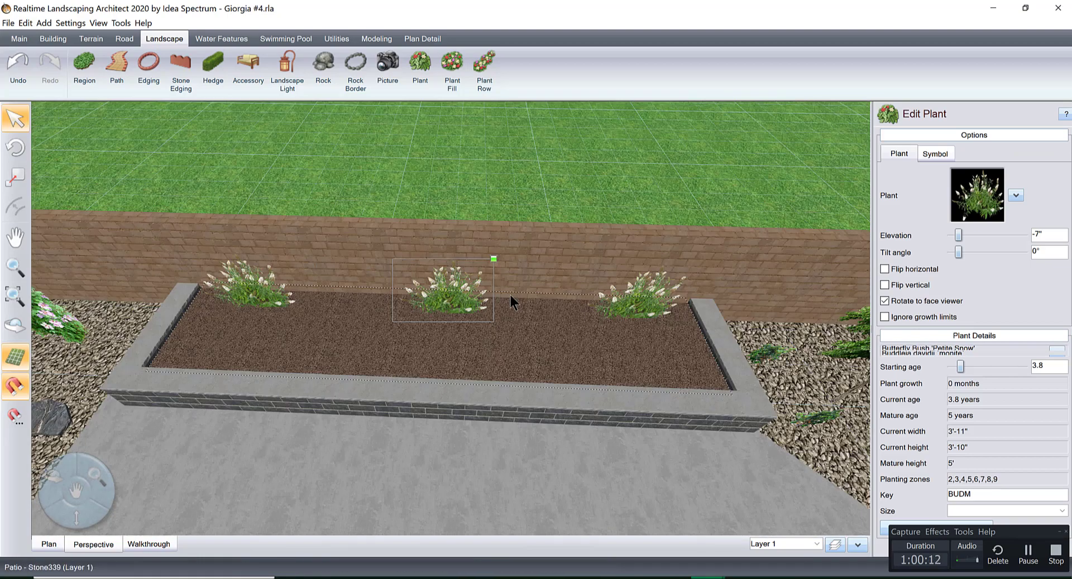
# Add a single plant in the raised planter between the first and middle Butterfly Bushes, slightly in front of them.
pyautogui.moveTo(556, 306)
pyautogui.mouseDown(button='middle')
pyautogui.moveTo(620, 285)
pyautogui.moveTo(545, 317)
pyautogui.mouseUp(button='middle')
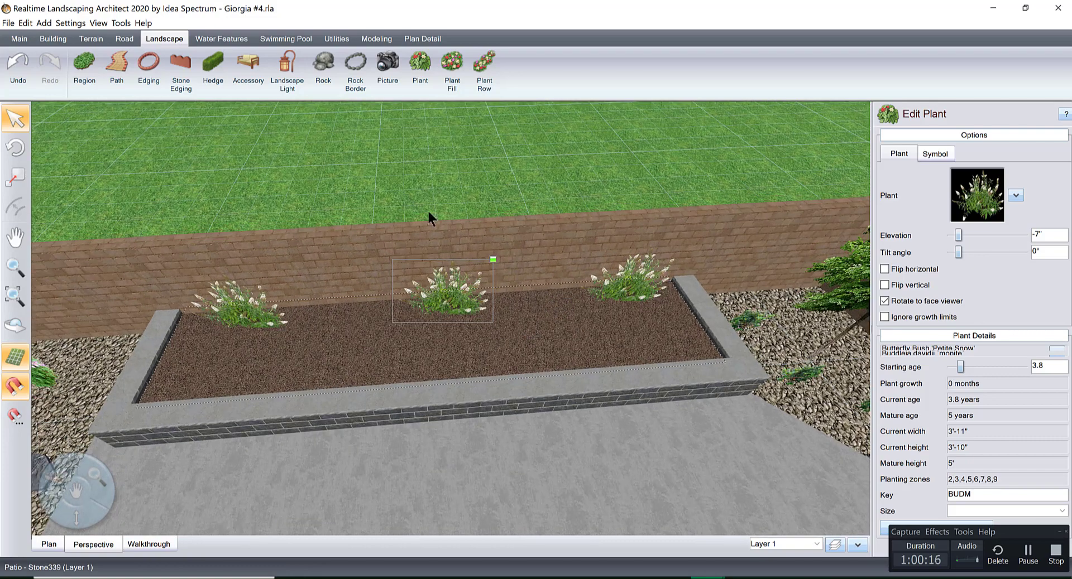
pyautogui.click(424, 78)
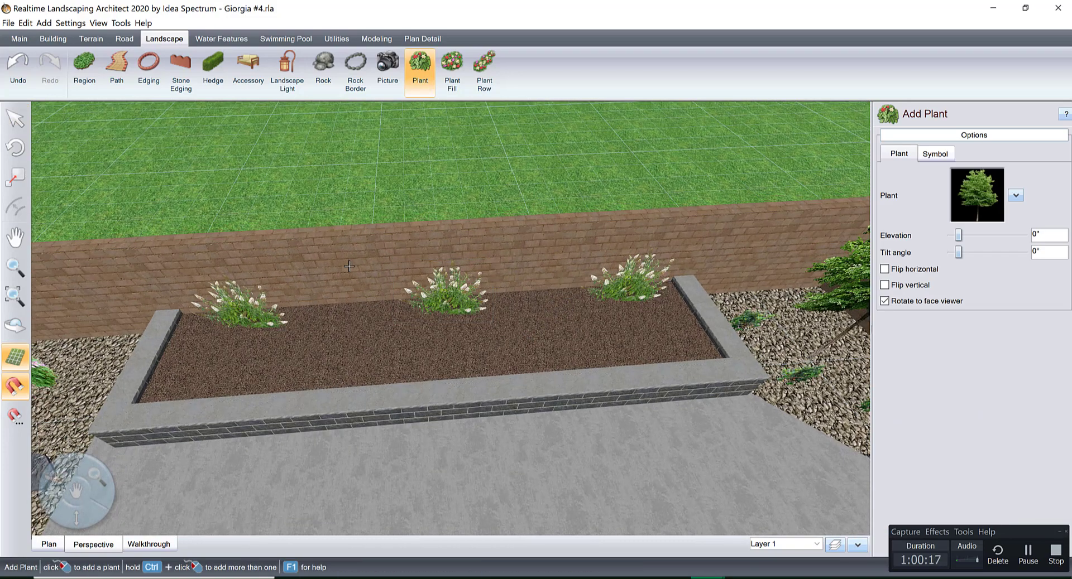
pyautogui.click(344, 340)
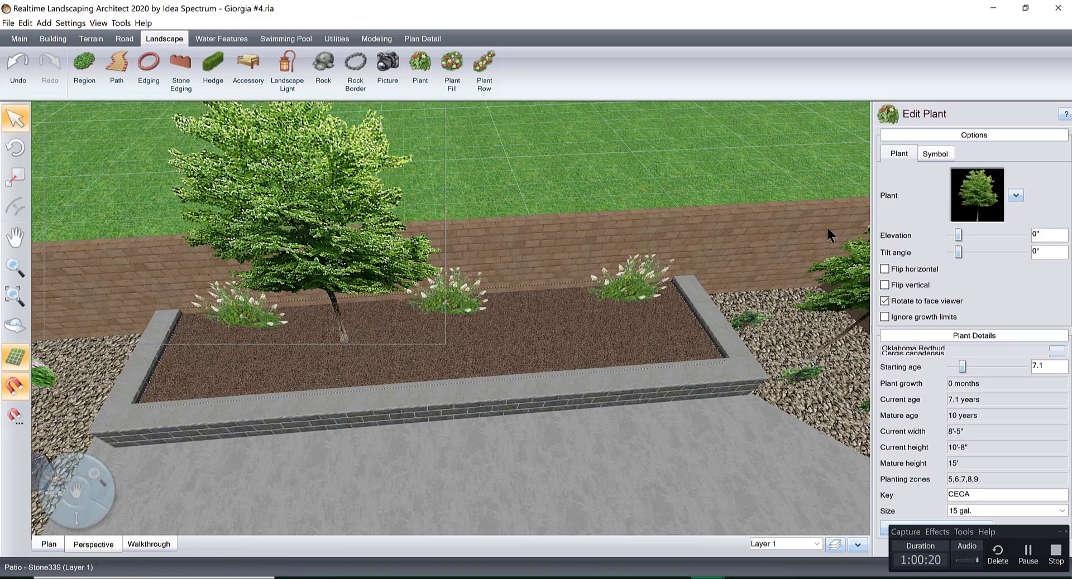
# Change the newly placed plant in the raised planter to Lavender2 from the favorite plant pictures.
pyautogui.click(1016, 195)
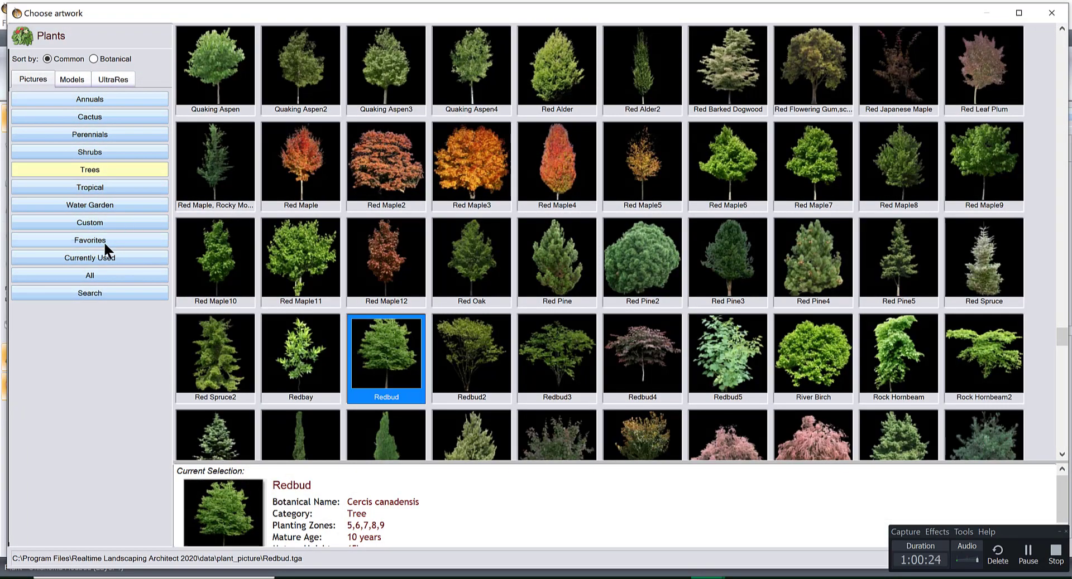
pyautogui.click(103, 241)
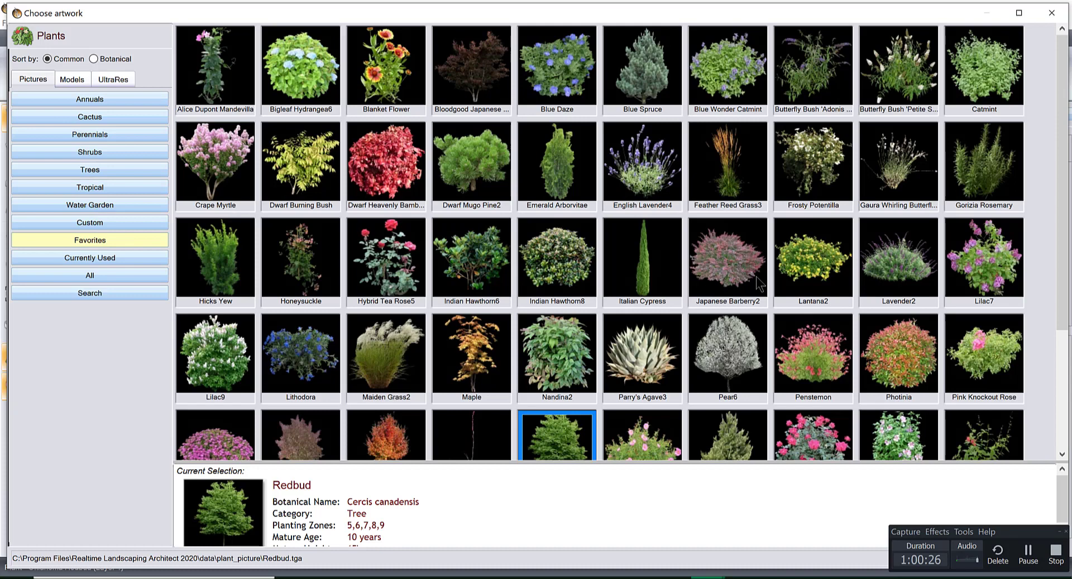
pyautogui.doubleClick(888, 256)
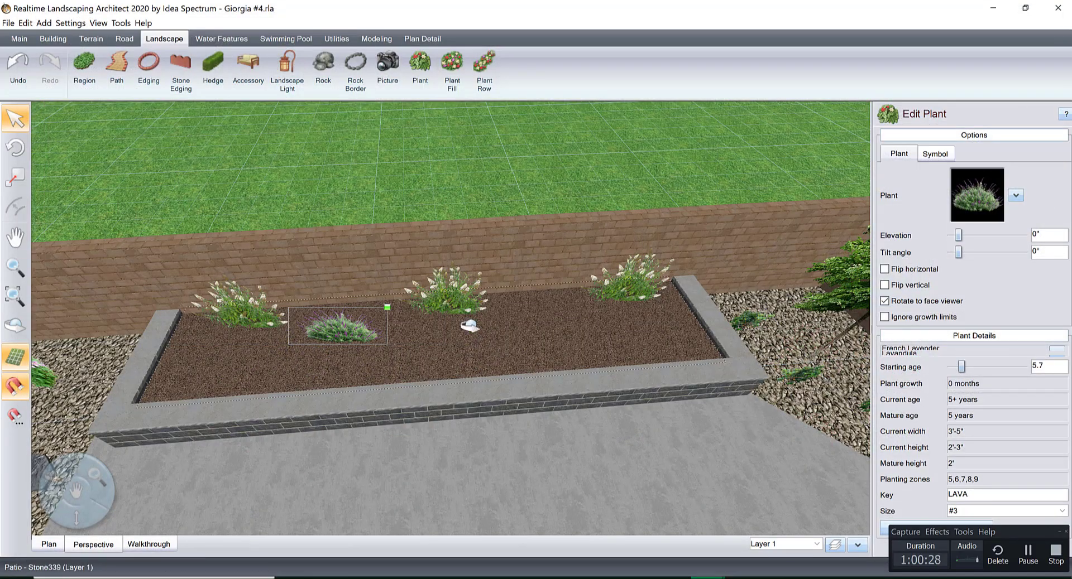
# Change the plant between the first two Butterfly Bushes to English Lavender4 from the favorite plant pictures.
pyautogui.scroll(3, 454, 320)
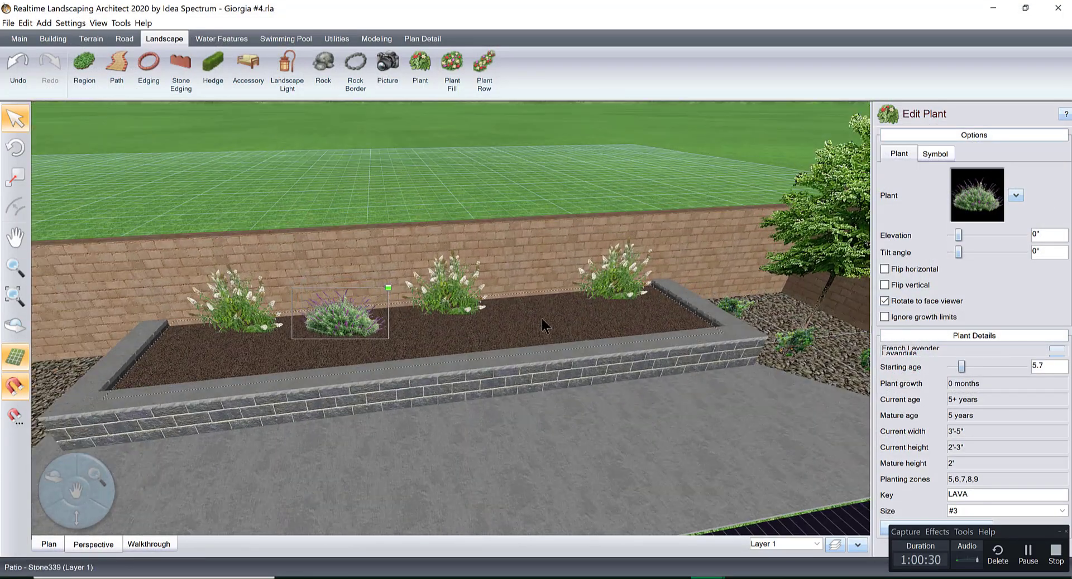
pyautogui.scroll(3, 541, 320)
pyautogui.scroll(-3, 550, 306)
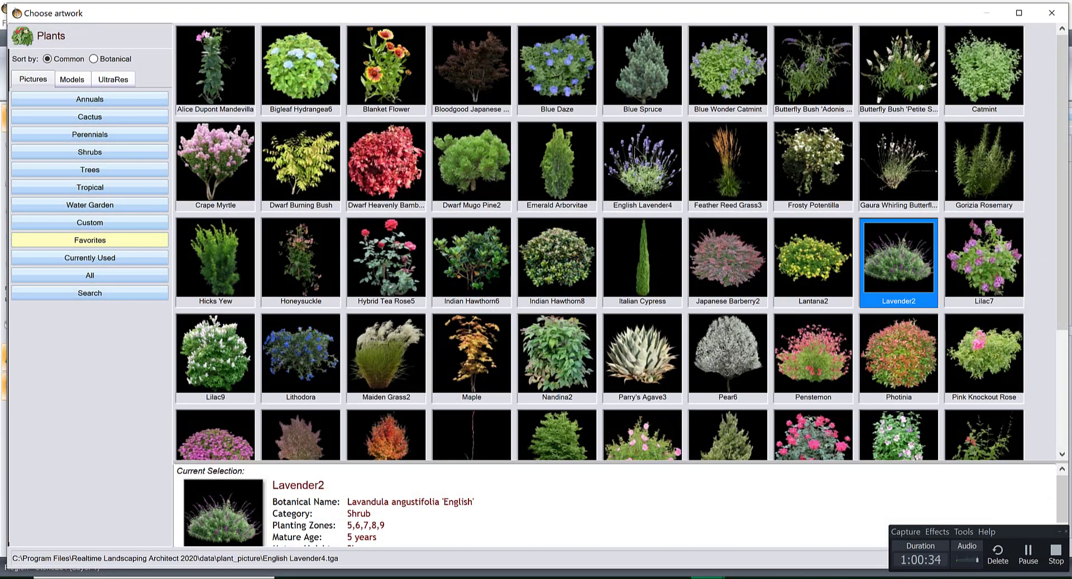
pyautogui.doubleClick(634, 149)
pyautogui.moveTo(606, 262); pyautogui.dragTo(577, 268, button='middle')
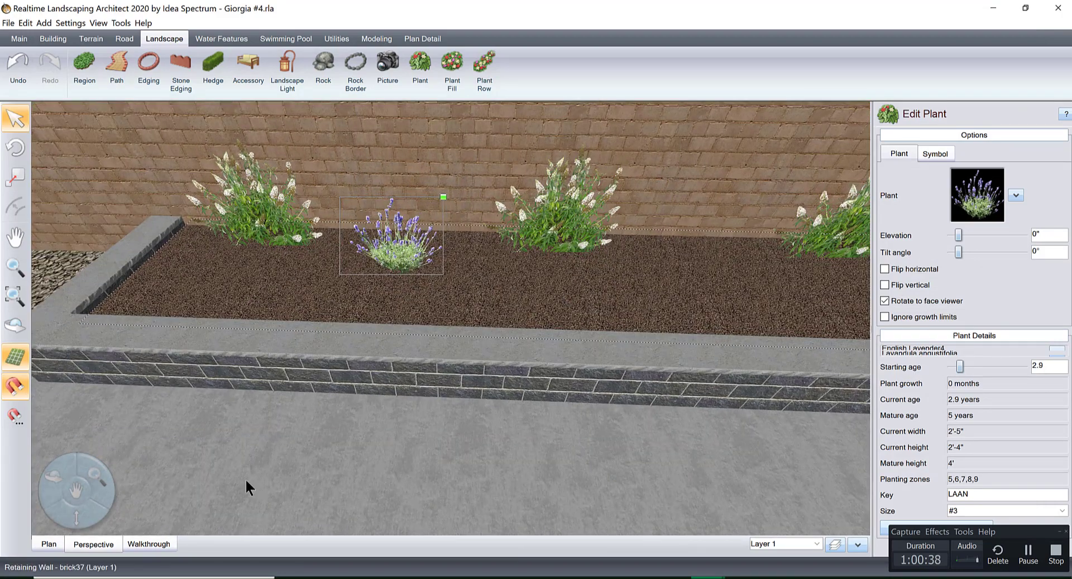
# Paste a copy of the English Lavender in plan view and place it midway between the other two Butterfly Bushes.
pyautogui.click(48, 545)
pyautogui.scroll(3, 567, 386)
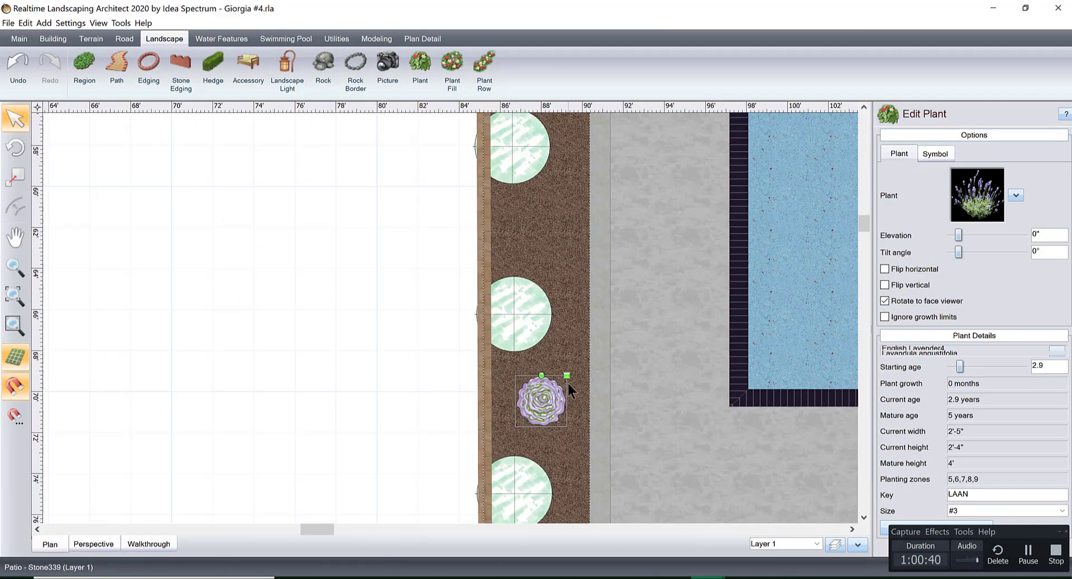
pyautogui.moveTo(471, 272); pyautogui.dragTo(388, 230, button='middle')
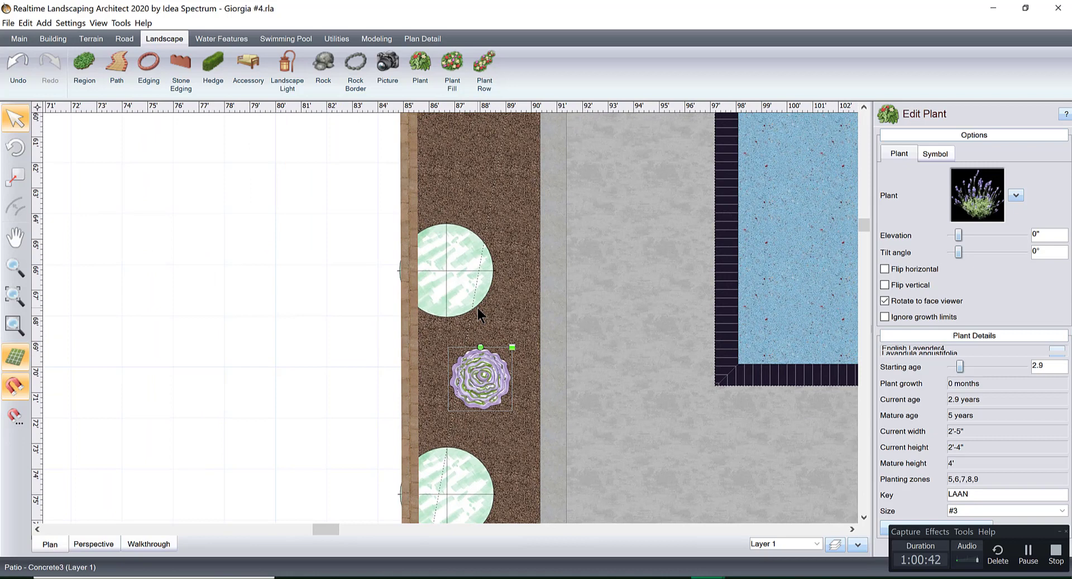
pyautogui.hotkey('ctrl', 'v')
pyautogui.moveTo(529, 327); pyautogui.dragTo(479, 162)
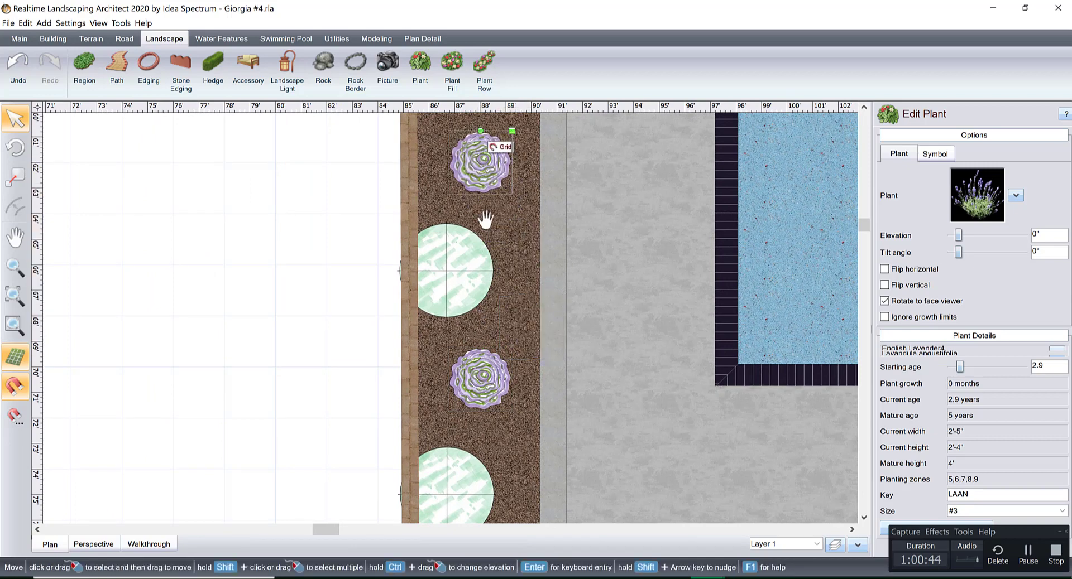
pyautogui.moveTo(485, 222); pyautogui.dragTo(486, 295, button='middle')
pyautogui.scroll(-1, 603, 324)
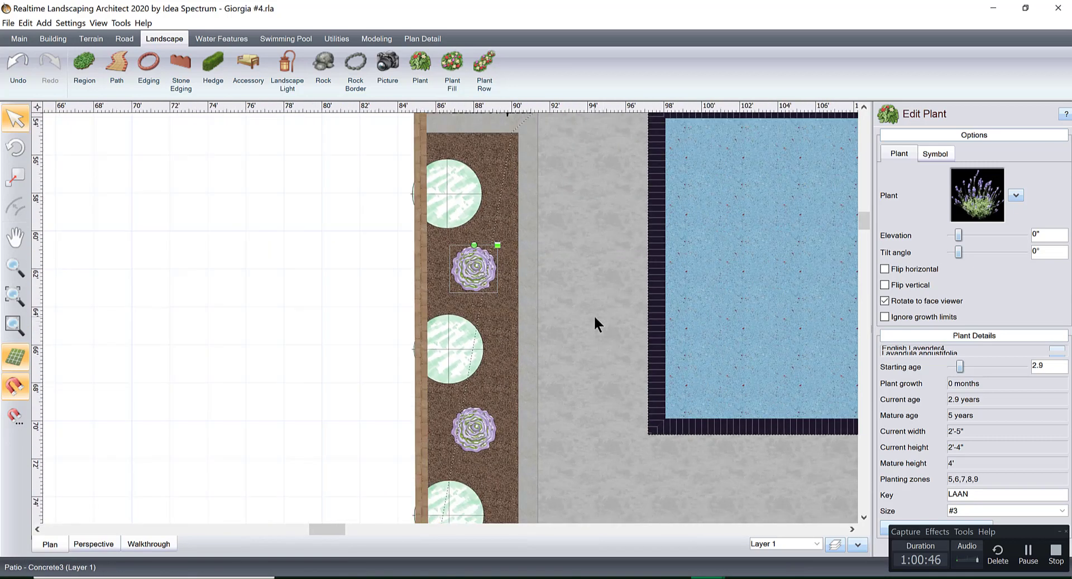
pyautogui.rightClick(598, 293)
pyautogui.click(341, 246)
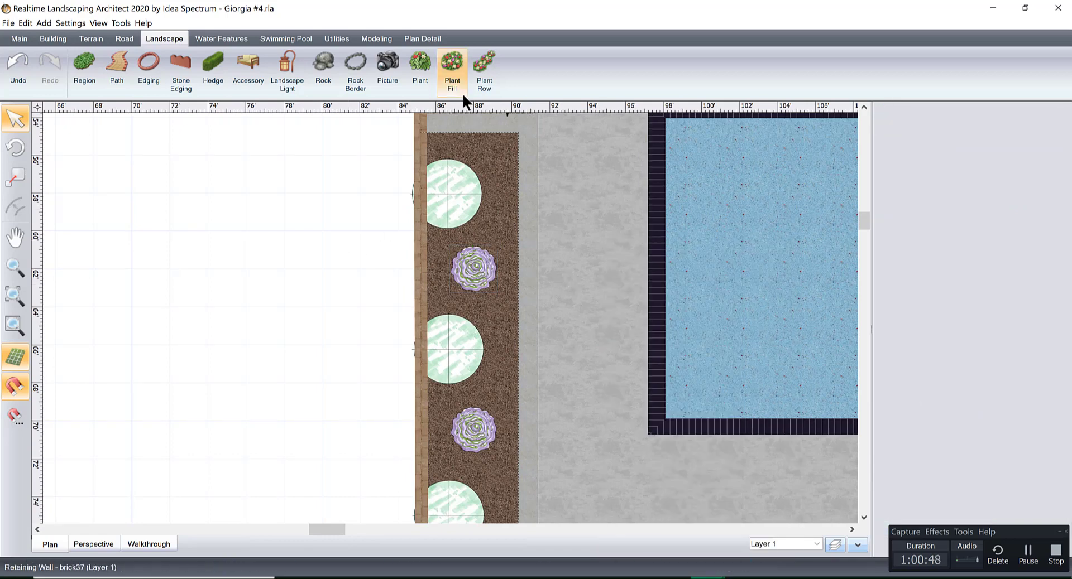
# Draw a straight plant row about 20.5 ft long inside the planter's pool-side edge, running from one end to the other.
pyautogui.click(485, 70)
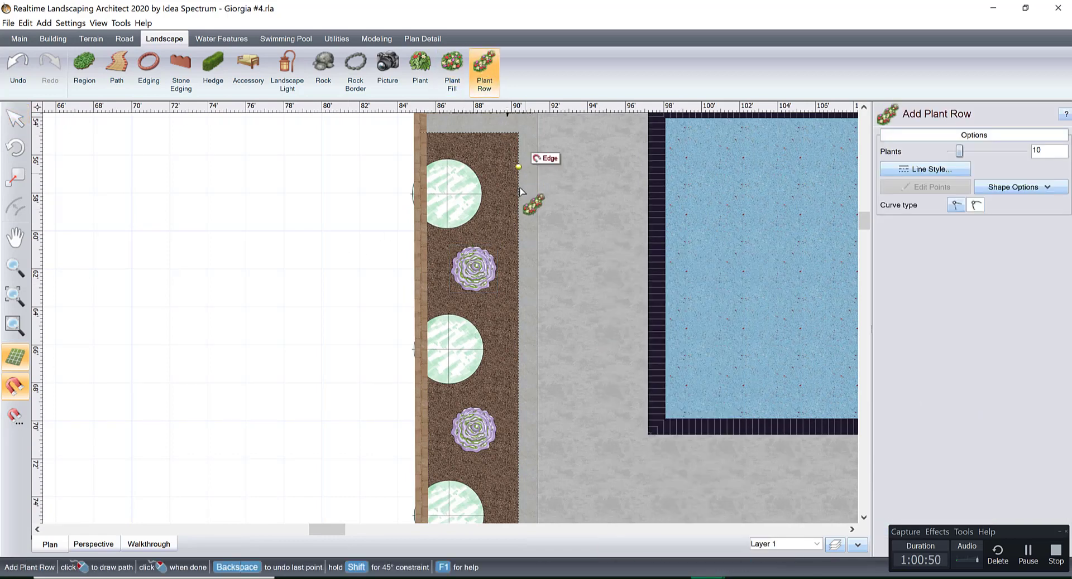
pyautogui.click(500, 159)
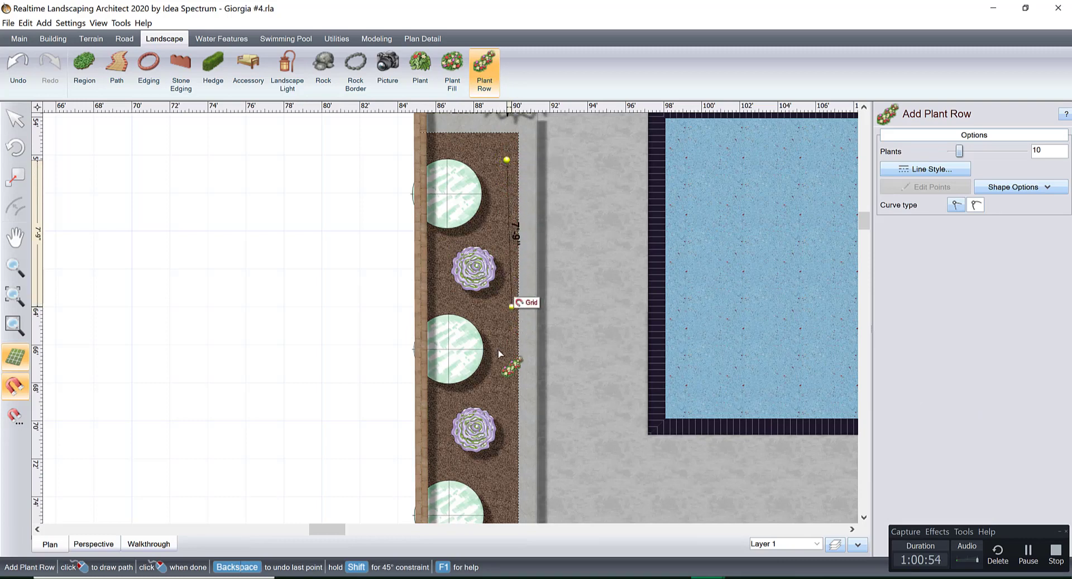
pyautogui.moveTo(506, 404); pyautogui.dragTo(515, 198, button='middle')
pyautogui.moveTo(516, 250); pyautogui.dragTo(509, 226, button='middle')
pyautogui.click(506, 321)
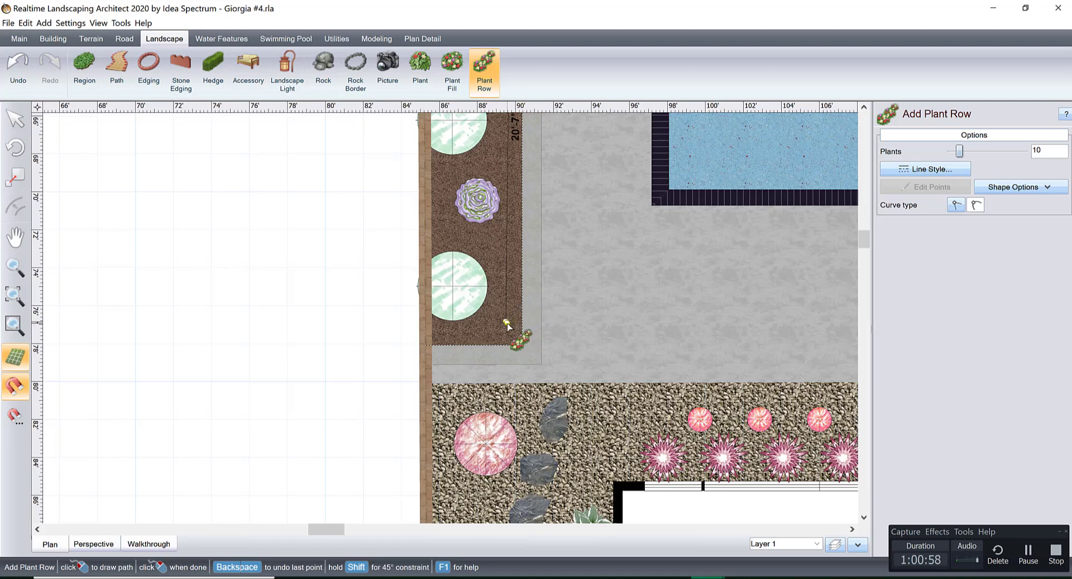
pyautogui.rightClick(506, 326)
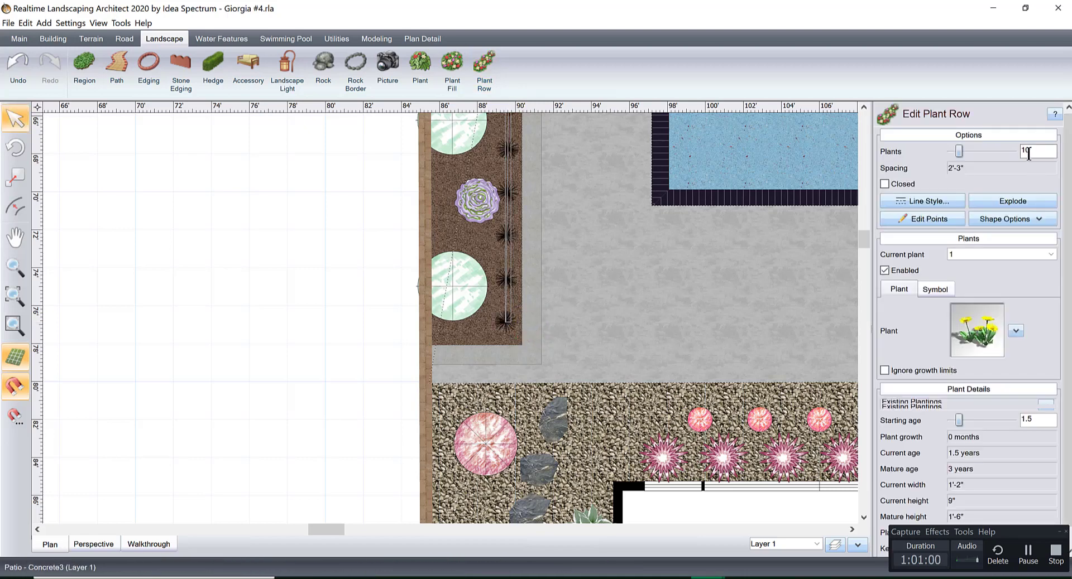
# Set the number of plants in the planter's front row to 6 and show the planter in perspective.
pyautogui.tripleClick(952, 151)
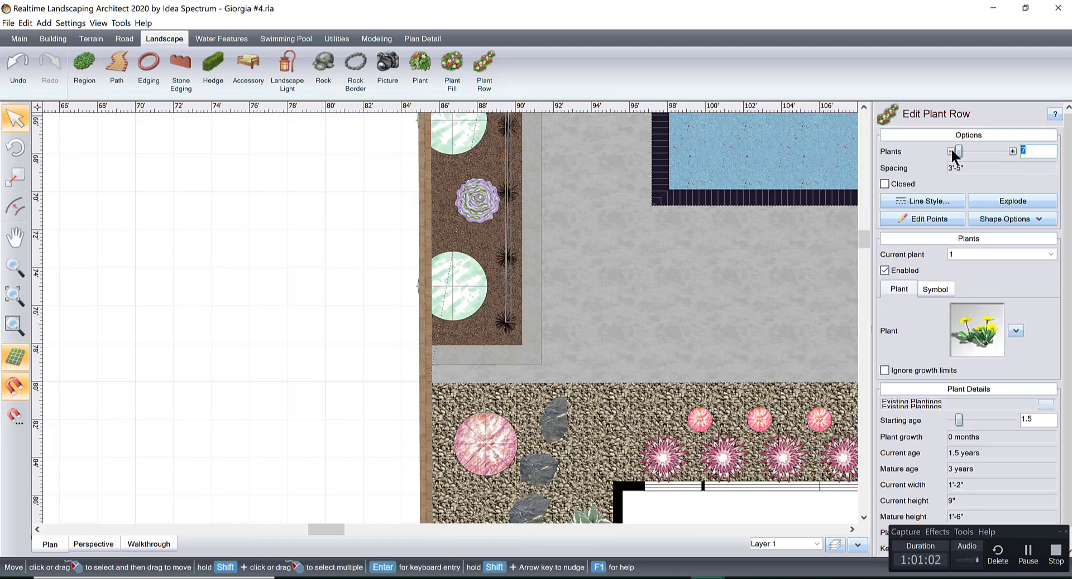
pyautogui.scroll(-2, 678, 249)
pyautogui.moveTo(676, 235); pyautogui.dragTo(629, 403, button='middle')
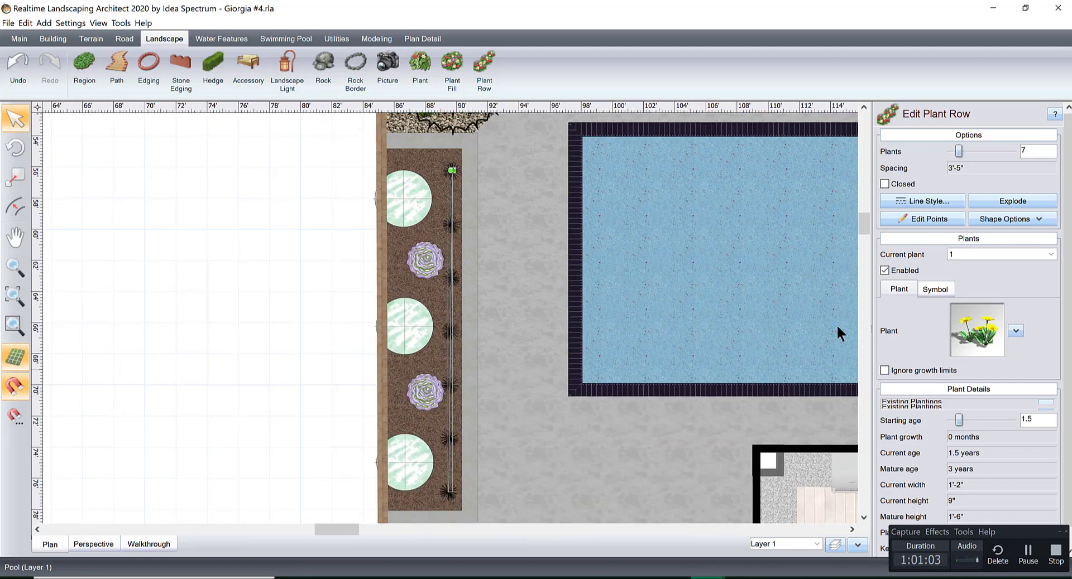
pyautogui.click(950, 152)
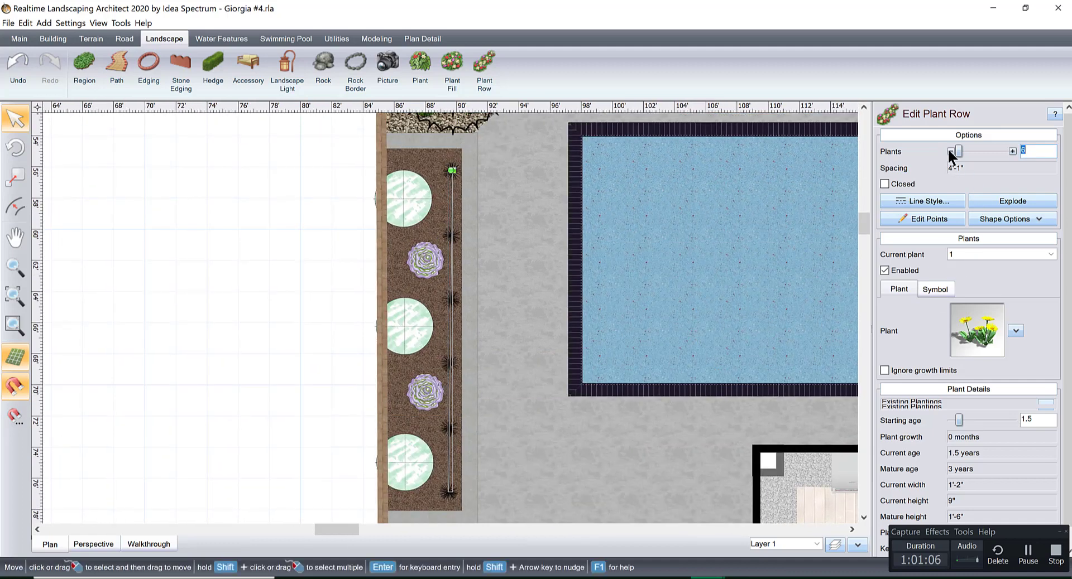
pyautogui.click(78, 544)
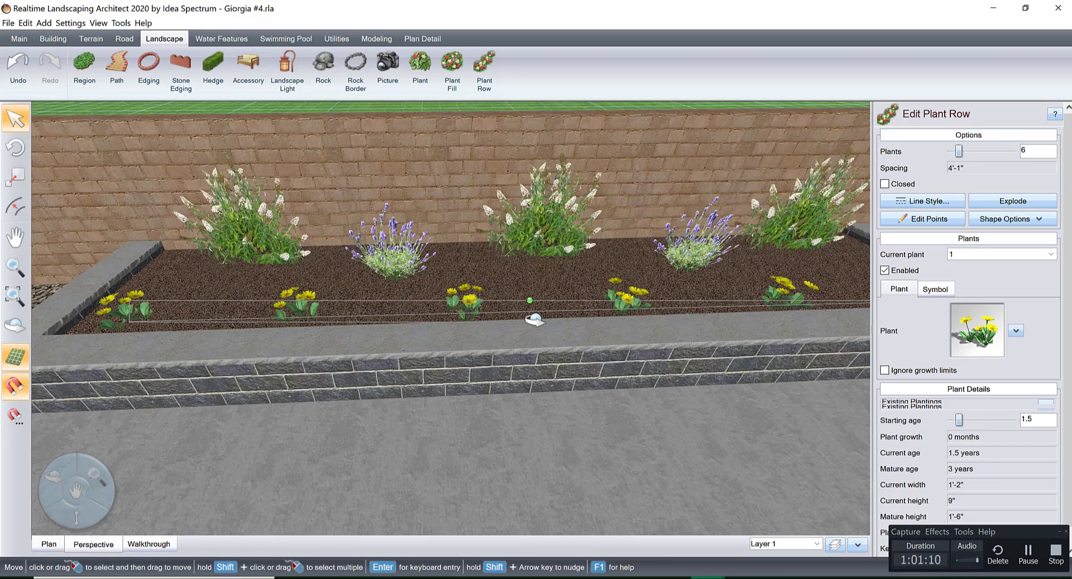
# Search the plant pictures for yarrow and change the planter's front row to Yarrow2.
pyautogui.moveTo(535, 319); pyautogui.dragTo(534, 334, button='middle')
pyautogui.moveTo(526, 305); pyautogui.dragTo(527, 295)
pyautogui.moveTo(601, 268); pyautogui.dragTo(563, 221, button='middle')
pyautogui.click(975, 331)
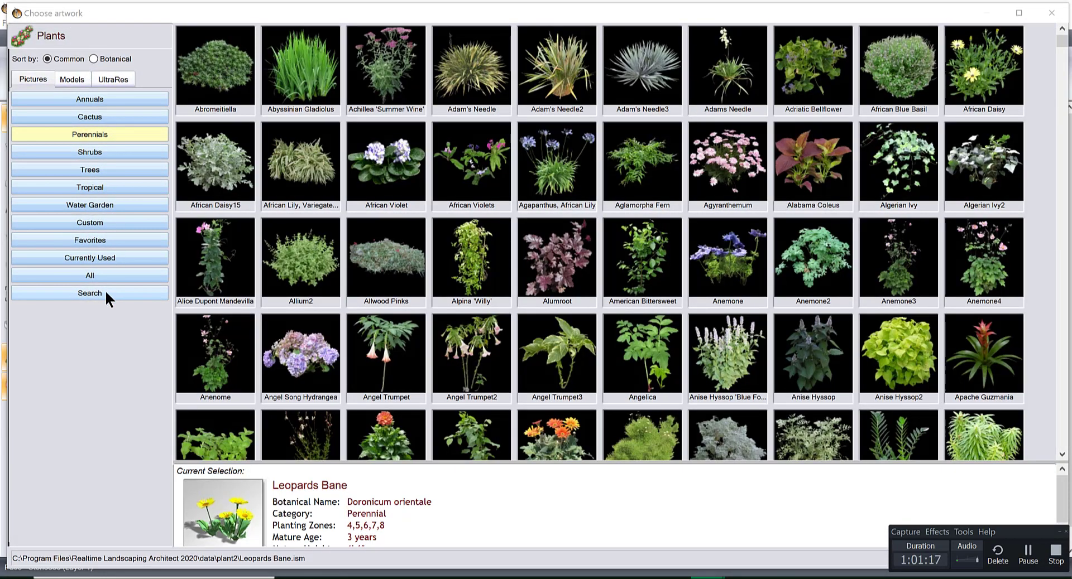
pyautogui.click(105, 289)
pyautogui.write('Y')
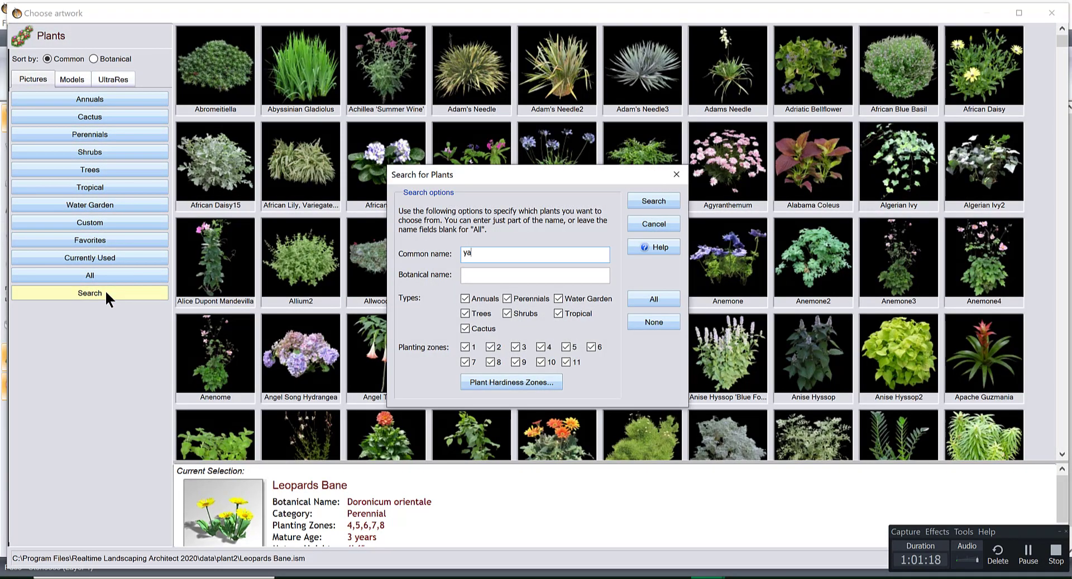
pyautogui.press('Return')
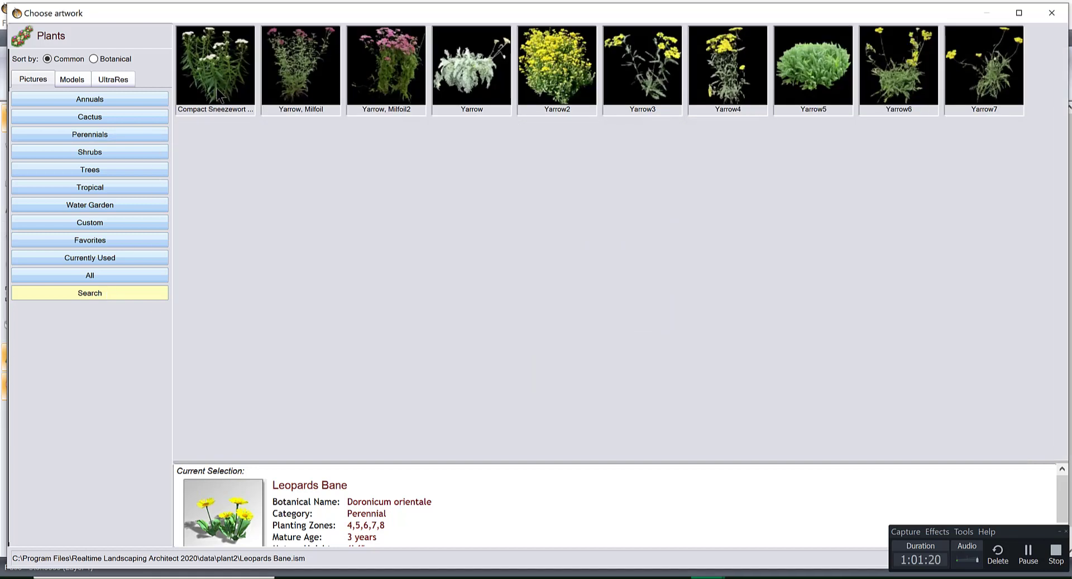
pyautogui.doubleClick(557, 66)
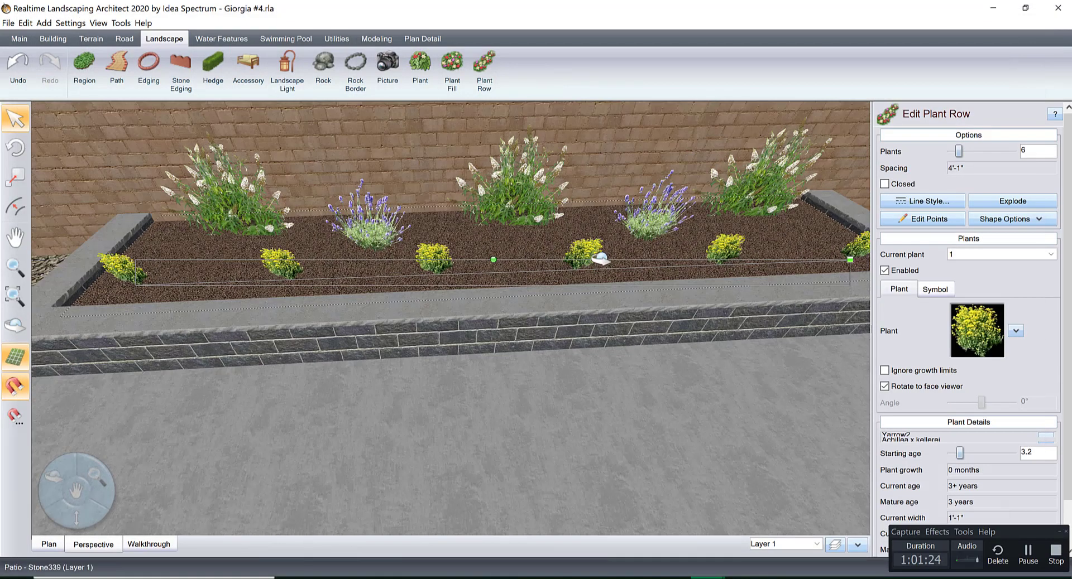
# Change the planter's front row to Lantana2 from the favorite plant pictures and set its starting age to 0.6.
pyautogui.moveTo(601, 258); pyautogui.dragTo(607, 263, button='middle')
pyautogui.click(985, 330)
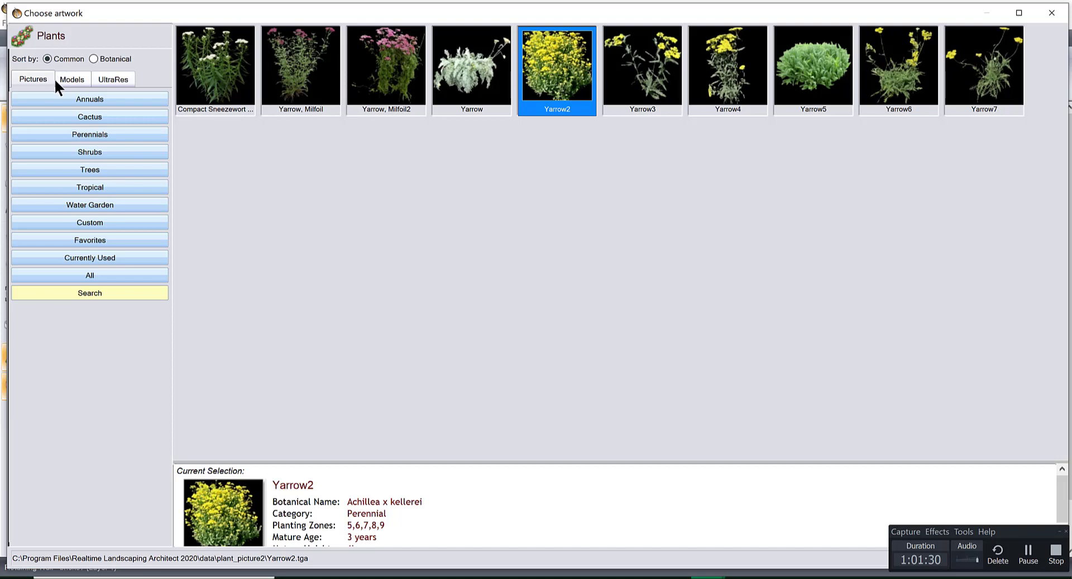
pyautogui.click(90, 239)
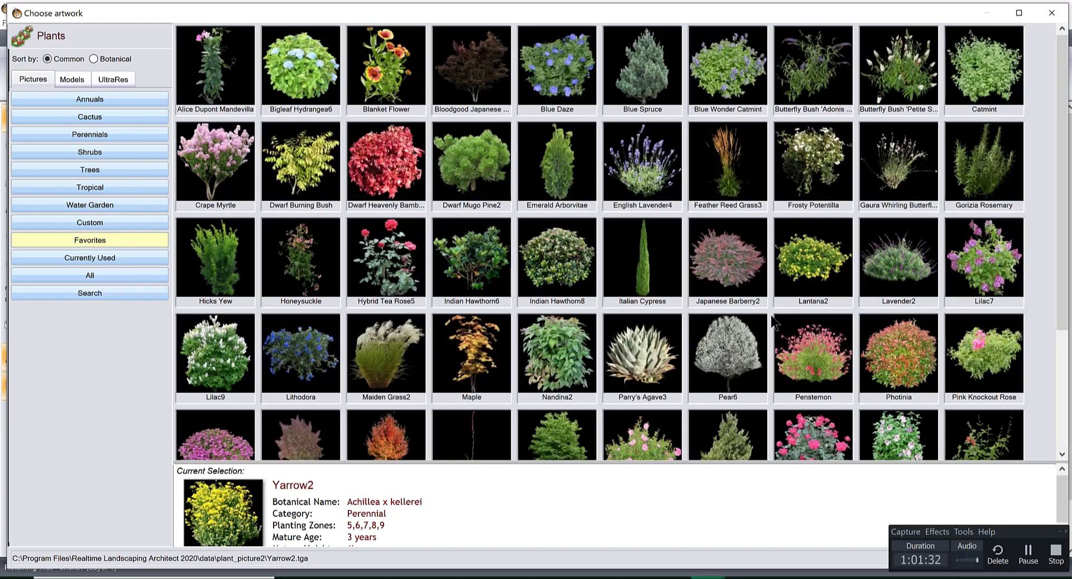
pyautogui.click(792, 254)
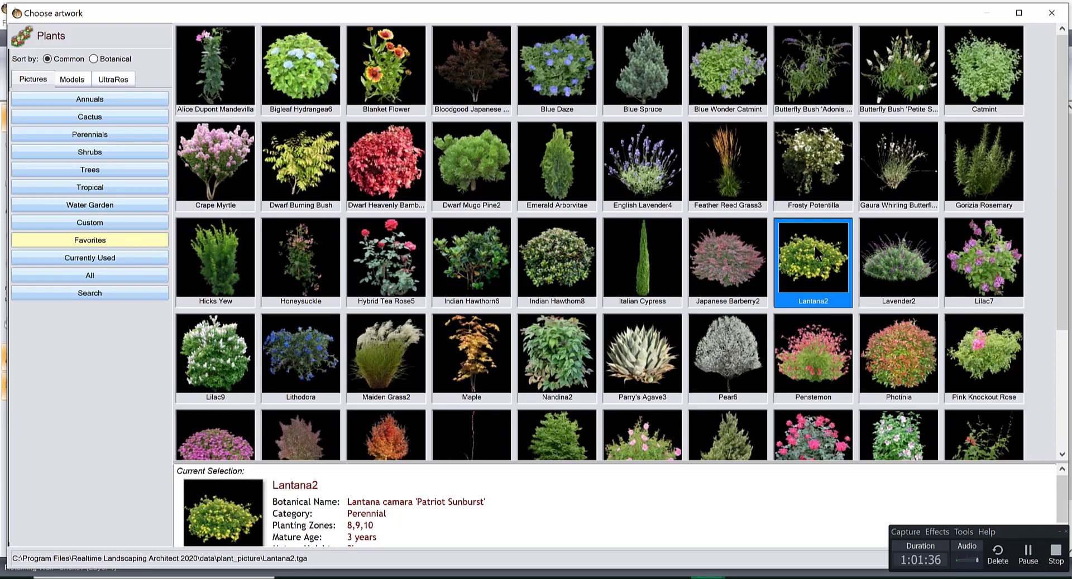
pyautogui.doubleClick(815, 246)
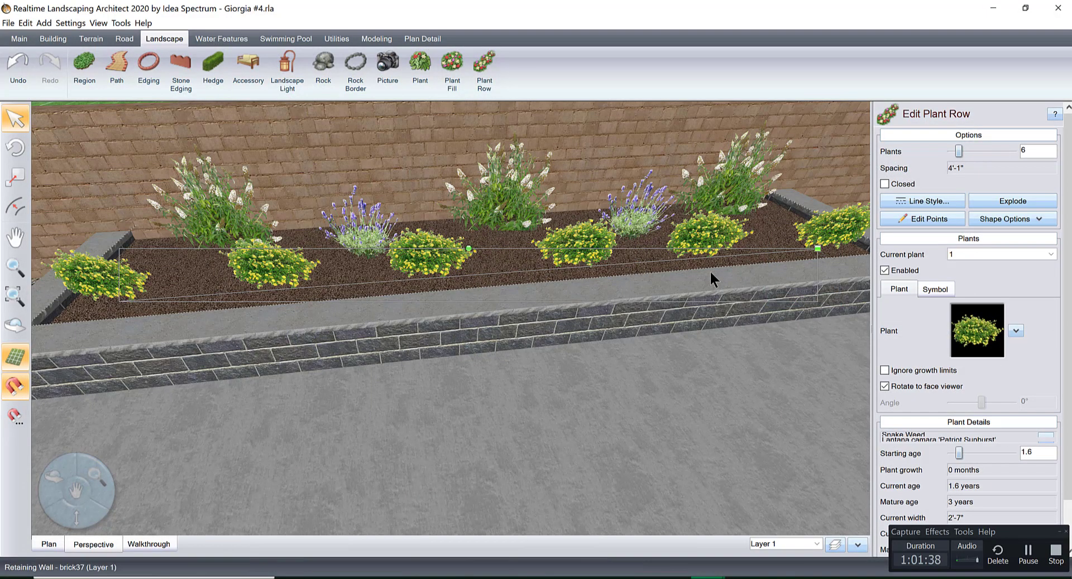
pyautogui.click(950, 453)
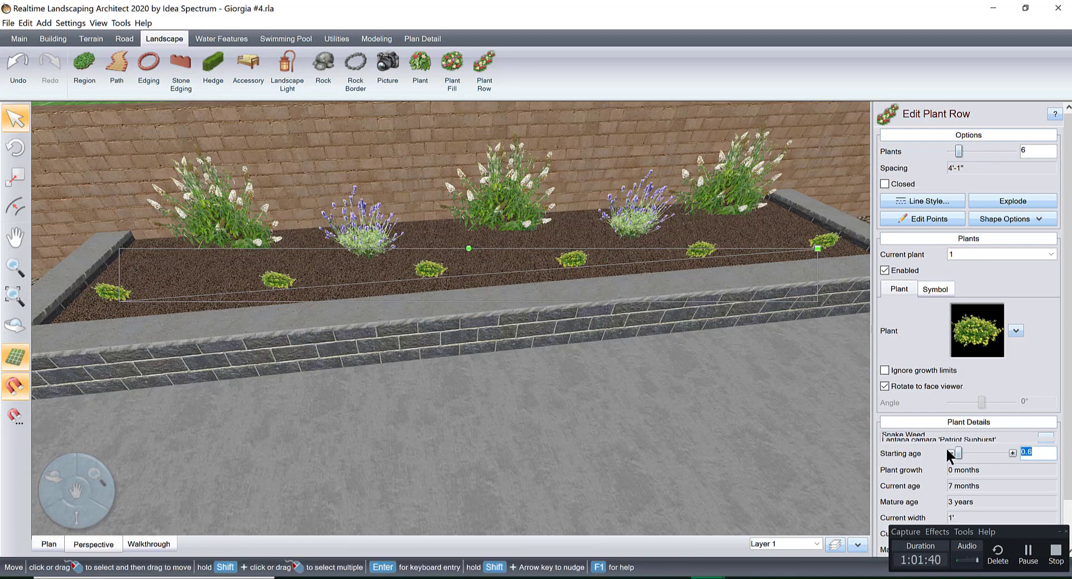
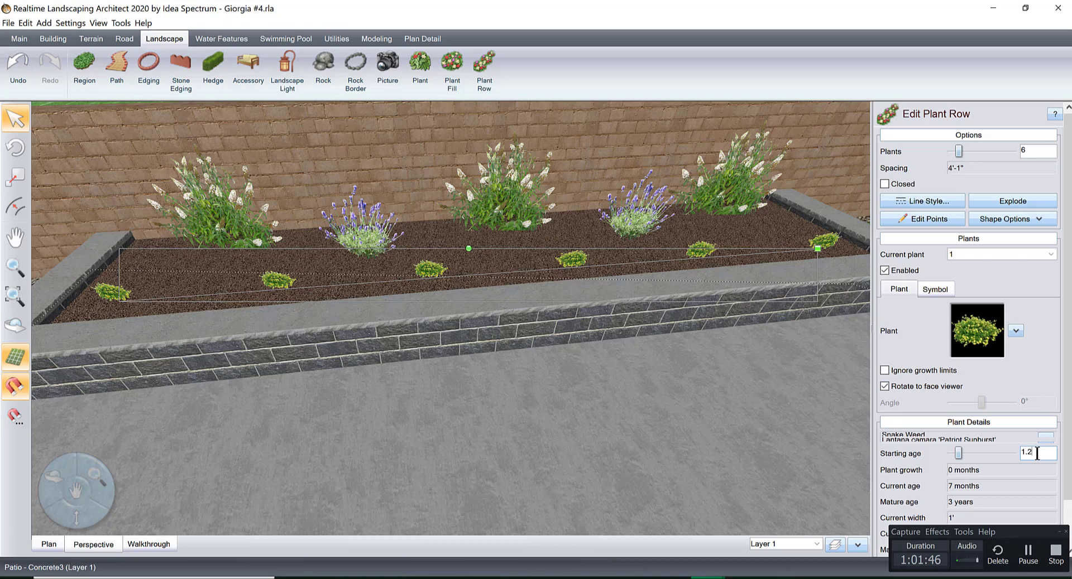
# Try a starting age of 1.2 for the planter's lantana row and settle on 1.
pyautogui.press('Return')
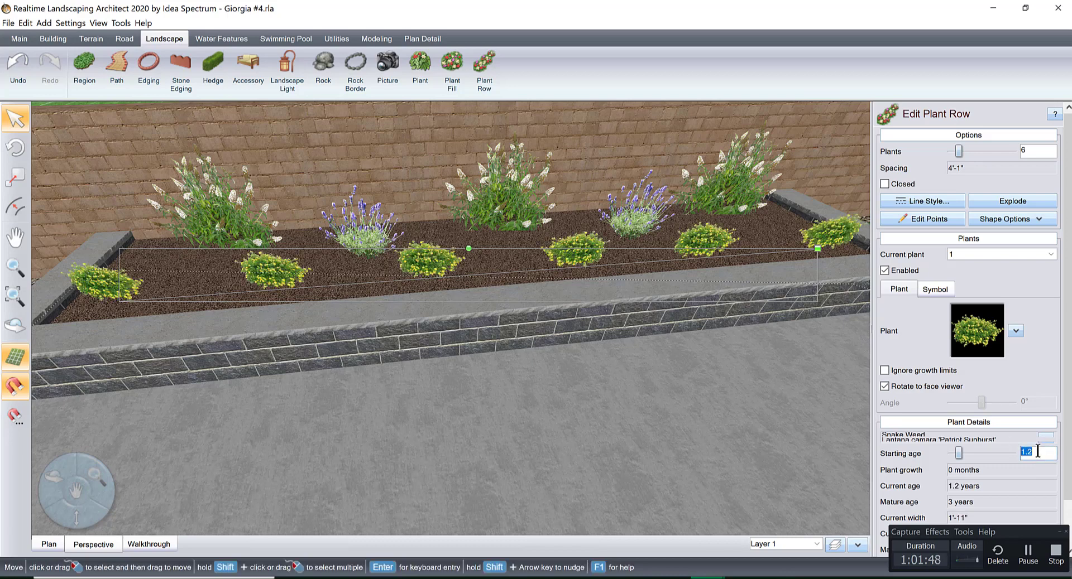
pyautogui.press('Return')
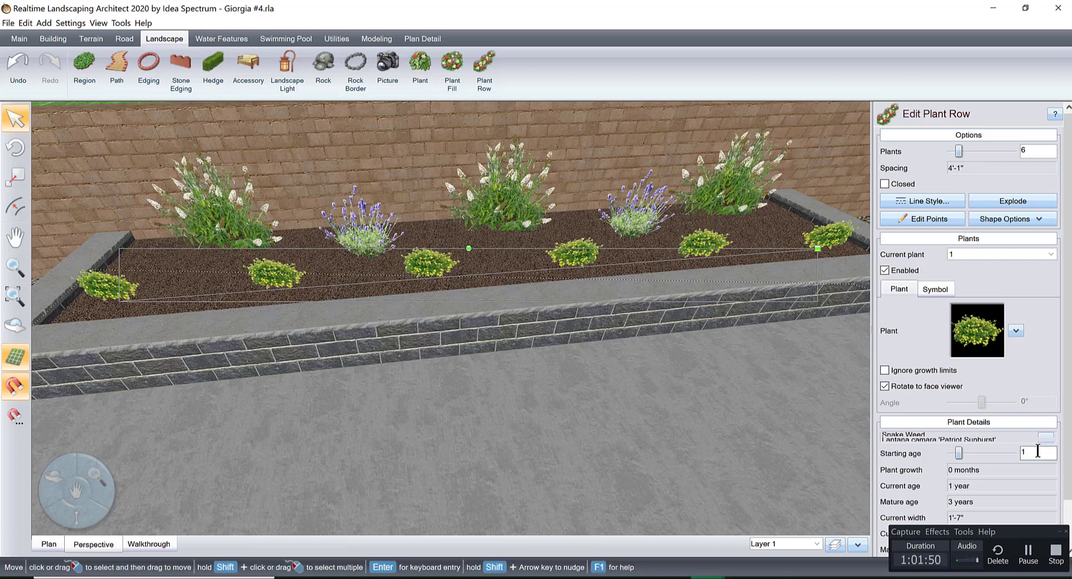
# Move the concrete patio's edge beside the pool against the coping to close the strip of grass along the spa side.
pyautogui.moveTo(488, 307); pyautogui.dragTo(569, 337, button='middle')
pyautogui.scroll(-4, 614, 314)
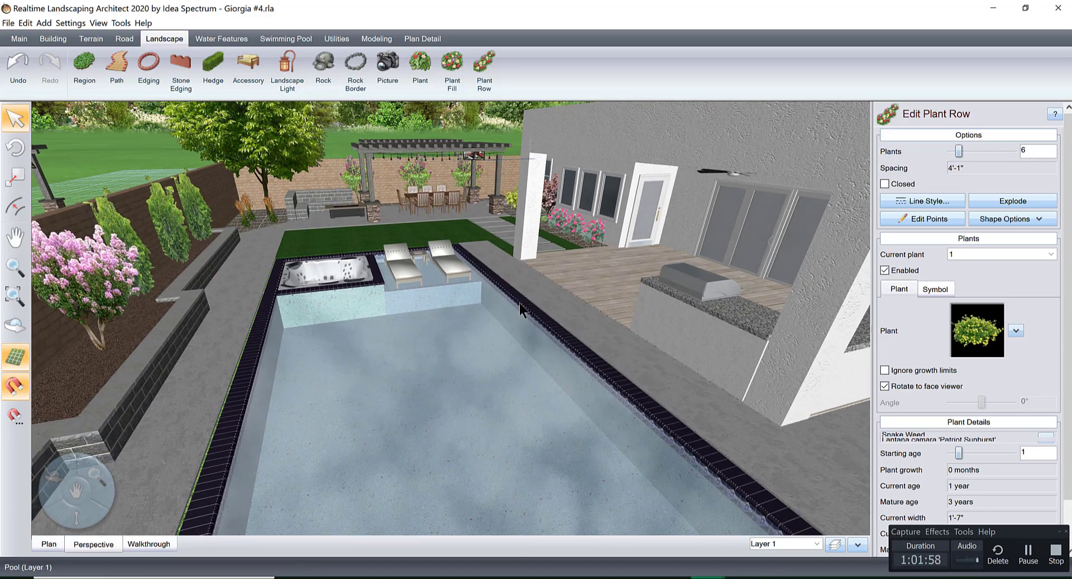
pyautogui.moveTo(516, 305); pyautogui.dragTo(522, 424, button='middle')
pyautogui.scroll(4, 491, 369)
pyautogui.scroll(3, 511, 404)
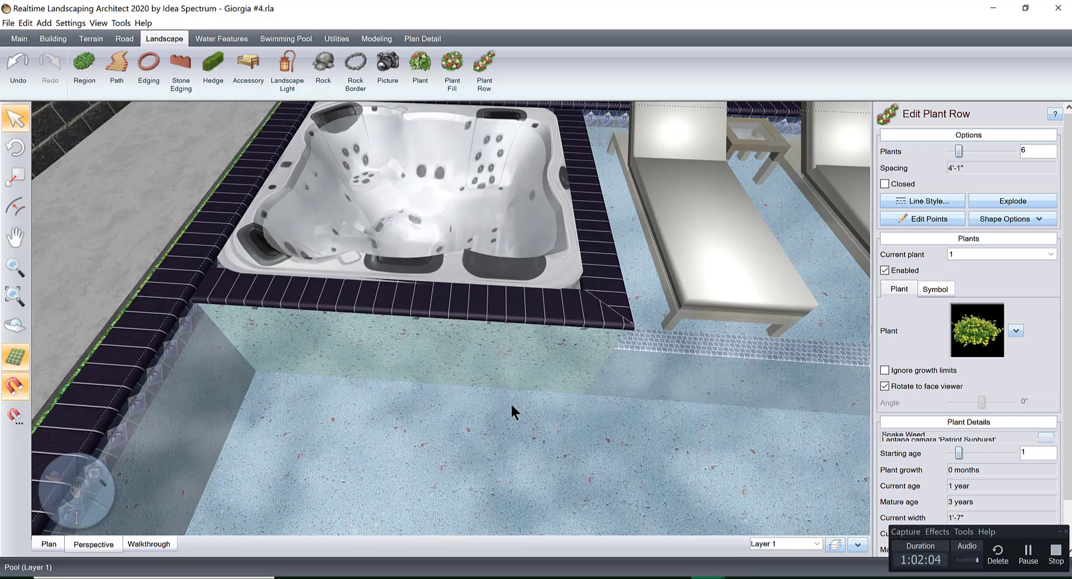
pyautogui.moveTo(560, 339); pyautogui.dragTo(806, 269, button='middle')
pyautogui.click(356, 366)
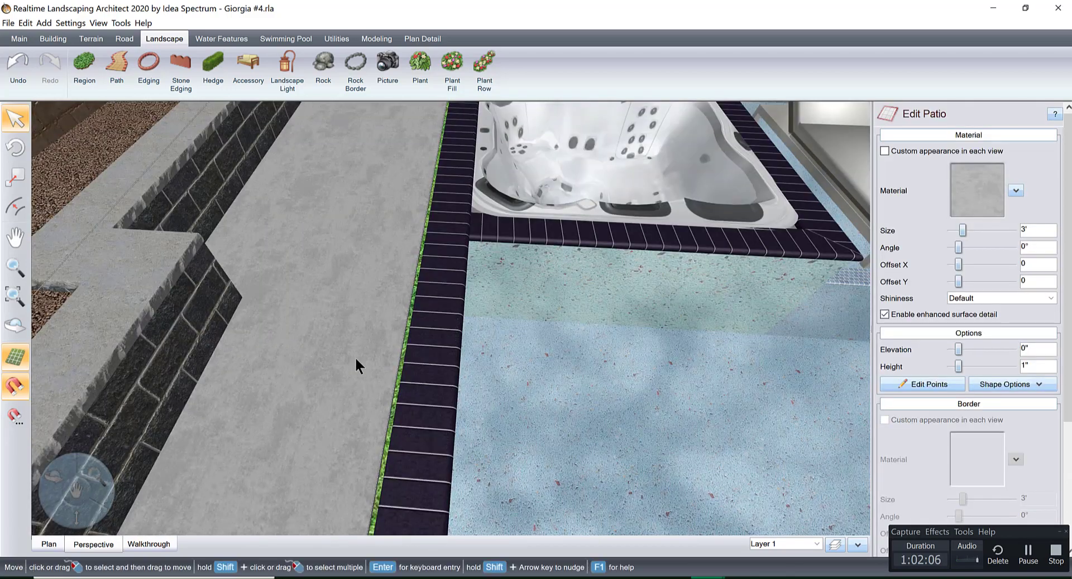
pyautogui.click(908, 386)
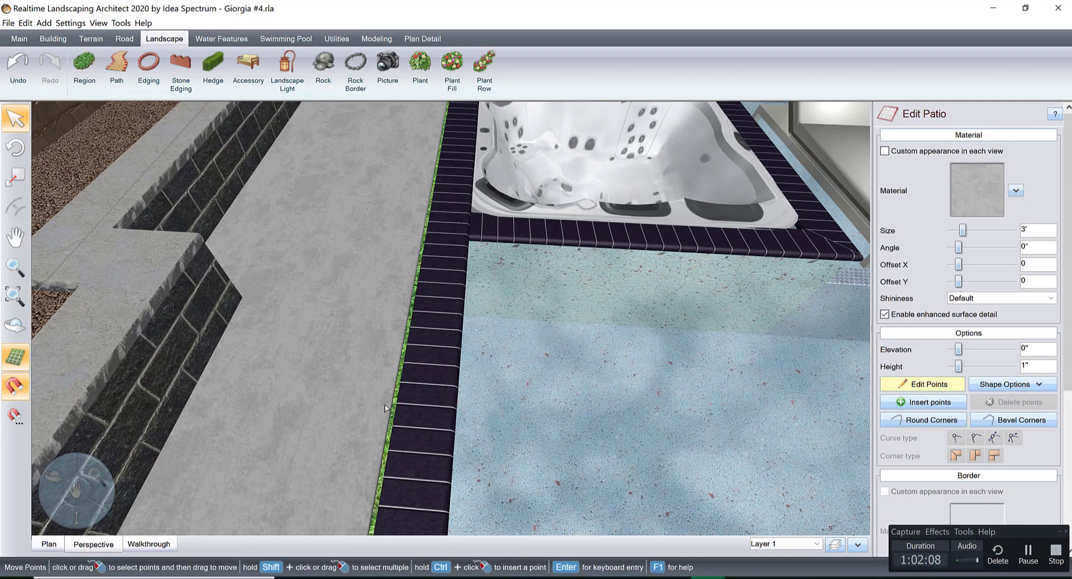
pyautogui.moveTo(389, 402); pyautogui.dragTo(398, 401)
pyautogui.moveTo(594, 341); pyautogui.dragTo(571, 360, button='middle')
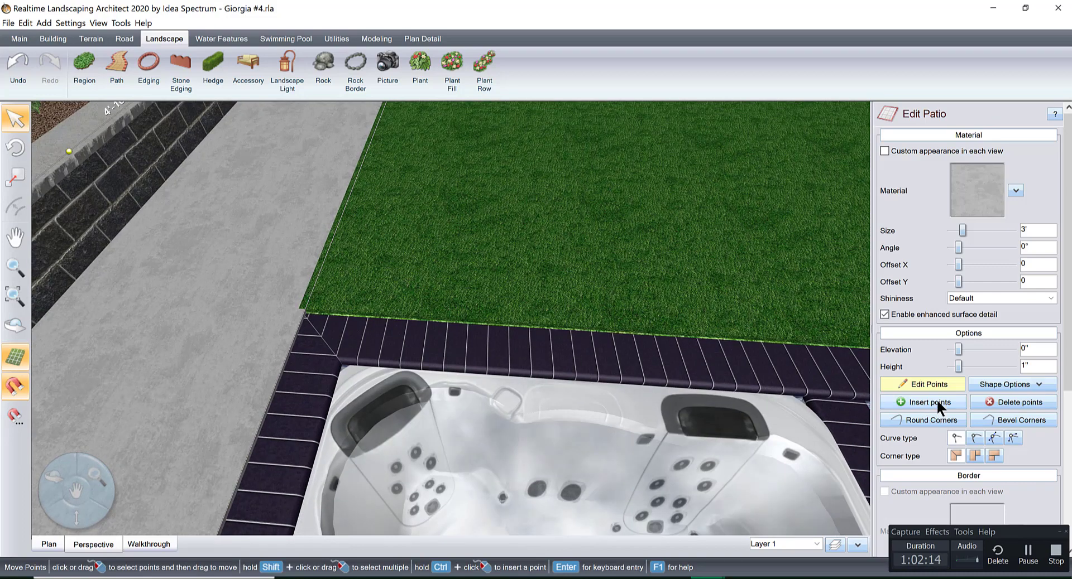
pyautogui.click(909, 386)
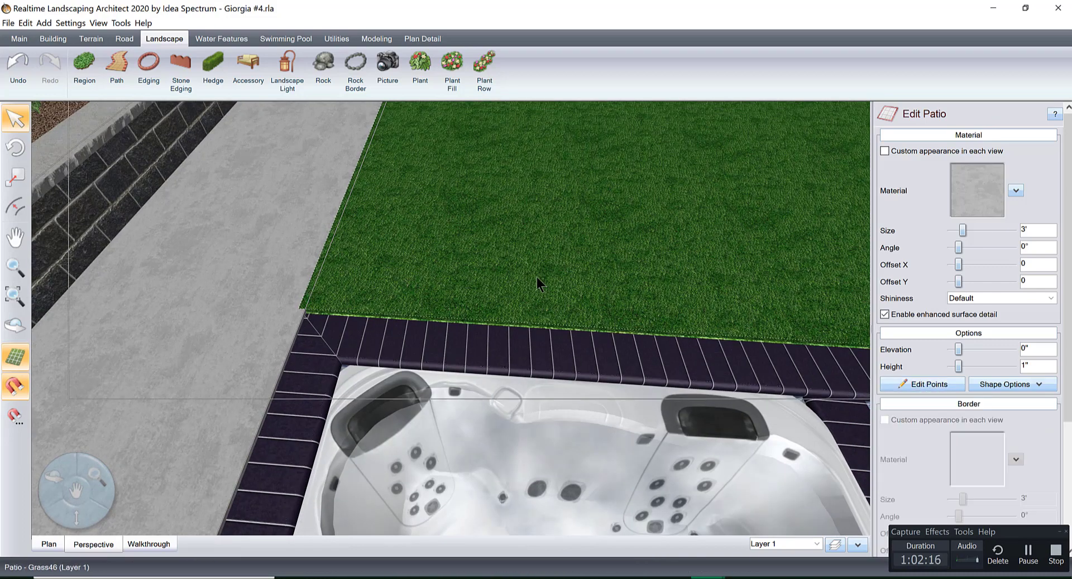
# Move the lawn patio's edges beside the spa in line with the concrete walkway and the pool coping.
pyautogui.click(908, 385)
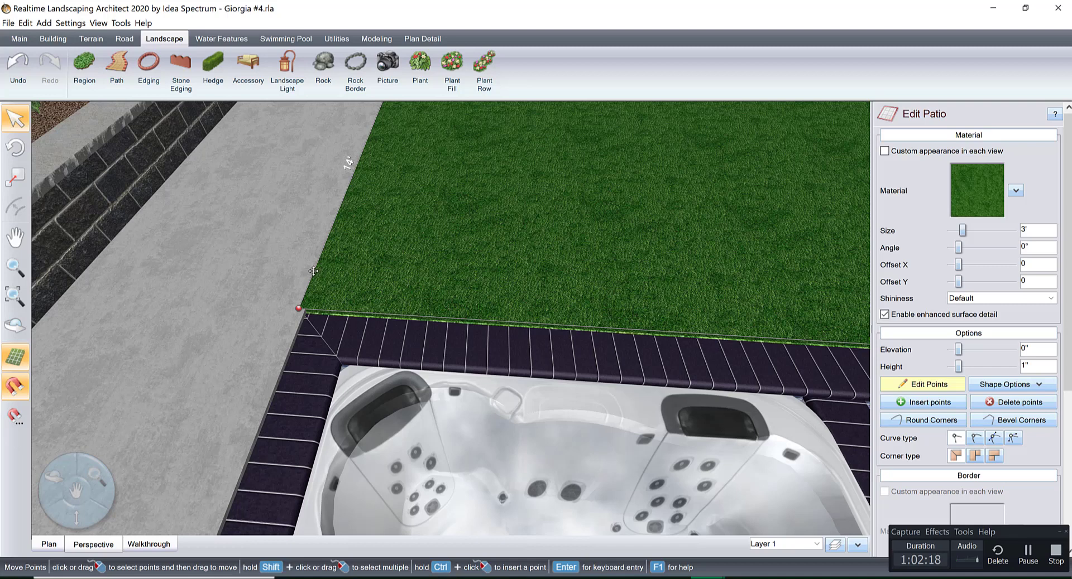
pyautogui.moveTo(312, 271); pyautogui.dragTo(321, 285)
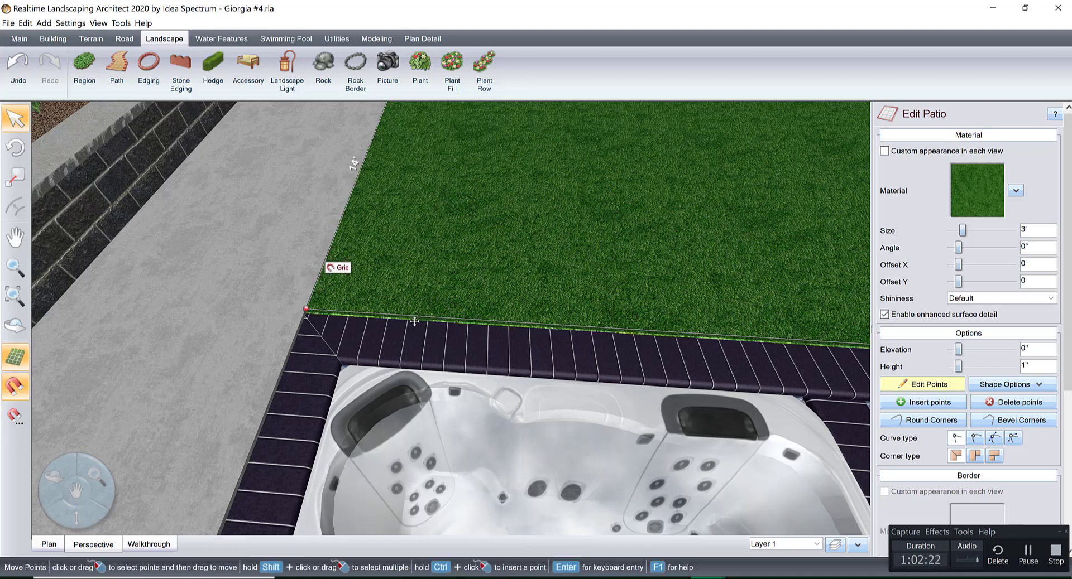
pyautogui.scroll(3, 430, 327)
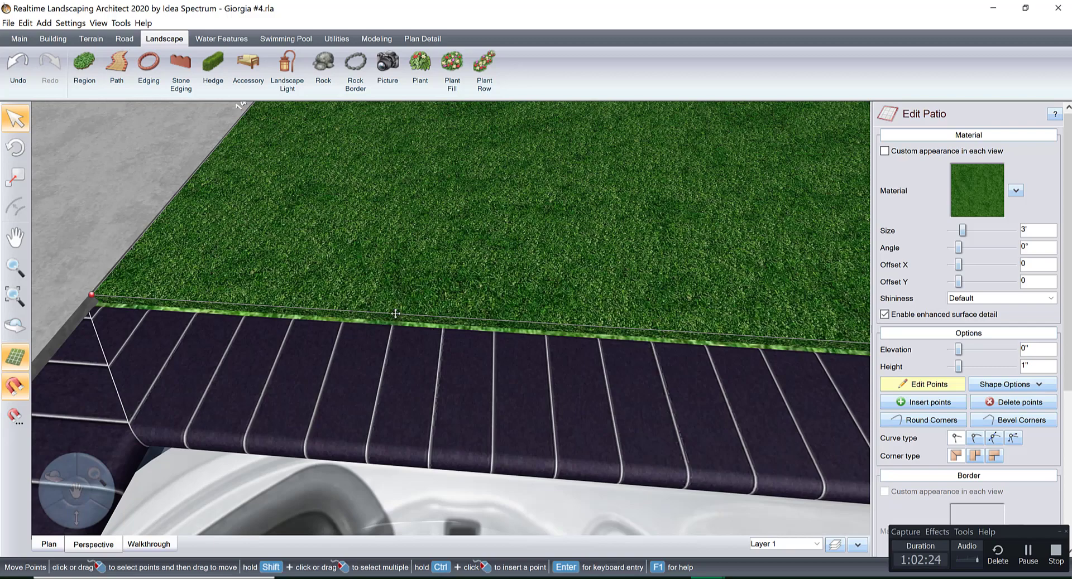
pyautogui.moveTo(395, 313); pyautogui.dragTo(390, 325)
# Examine the lawn, stepping stones and pool surround from several angles for remaining gaps, and leave the lawn's point editing.
pyautogui.scroll(-5, 481, 350)
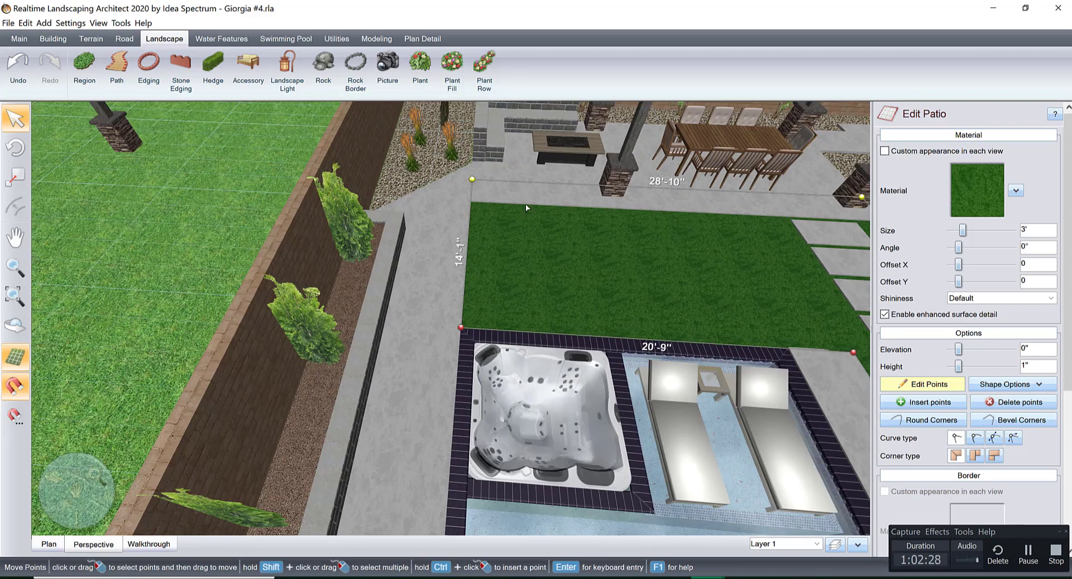
pyautogui.moveTo(505, 321); pyautogui.dragTo(514, 352, button='middle')
pyautogui.moveTo(514, 352); pyautogui.dragTo(621, 324, button='right')
pyautogui.moveTo(622, 323); pyautogui.dragTo(496, 350, button='middle')
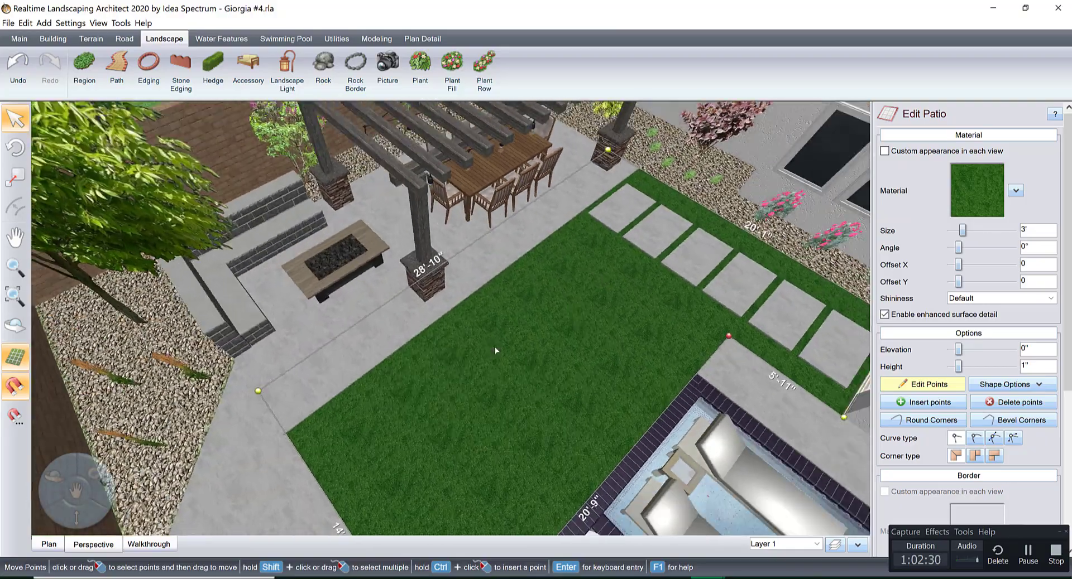
pyautogui.moveTo(496, 349); pyautogui.dragTo(635, 352, button='right')
pyautogui.moveTo(640, 249); pyautogui.dragTo(673, 333, button='right')
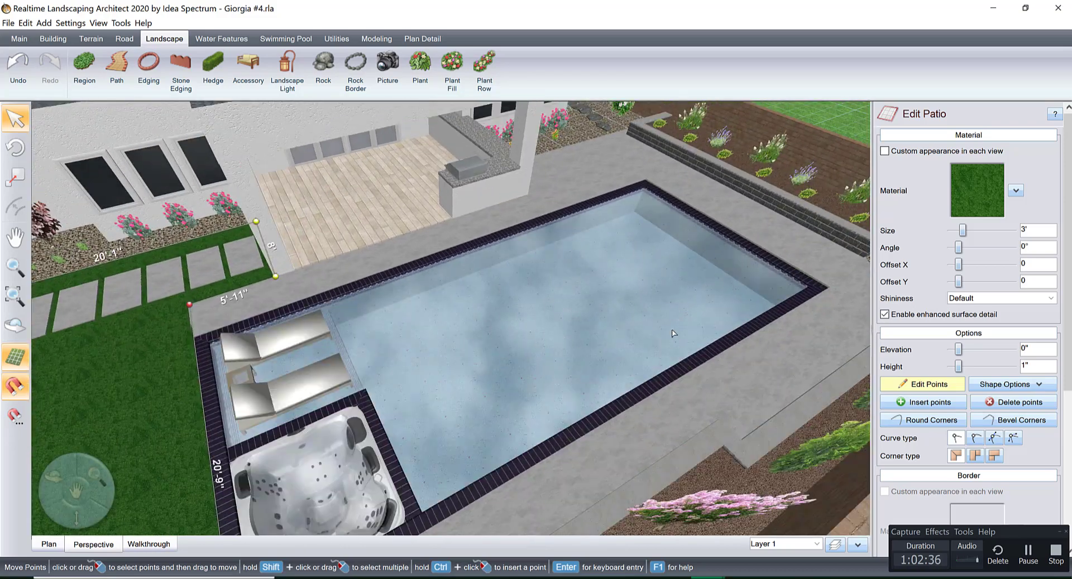
pyautogui.scroll(5, 672, 333)
pyautogui.moveTo(658, 313); pyautogui.dragTo(538, 421, button='middle')
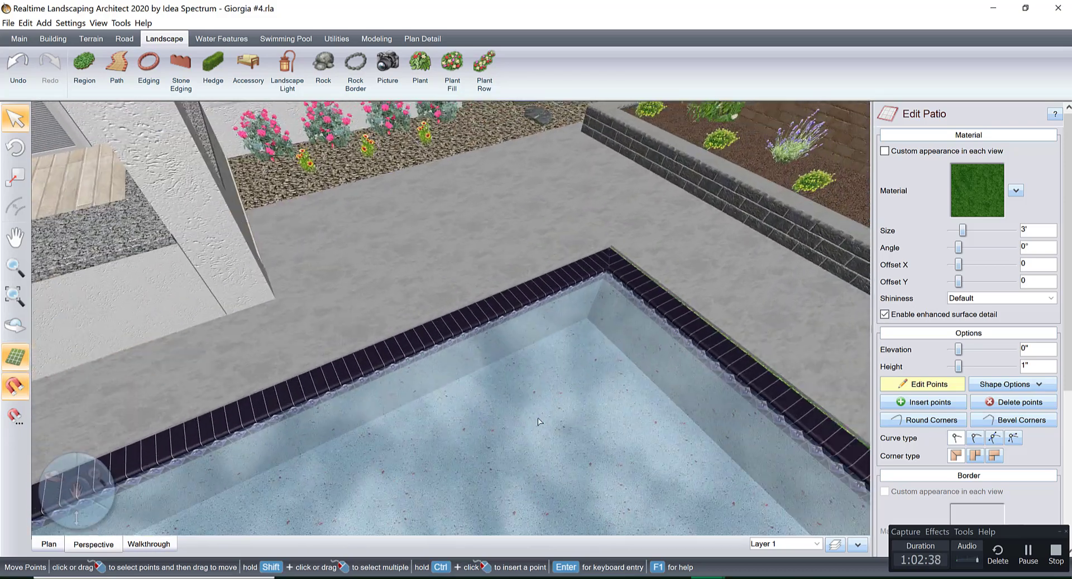
pyautogui.moveTo(550, 390); pyautogui.dragTo(529, 300, button='right')
pyautogui.scroll(-5, 544, 286)
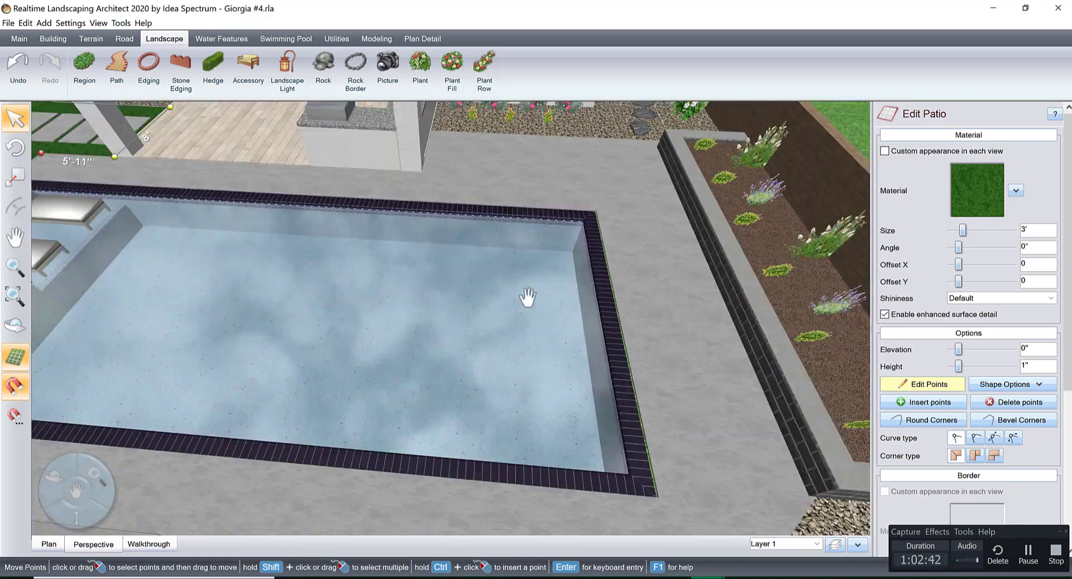
pyautogui.moveTo(529, 299); pyautogui.dragTo(552, 296, button='middle')
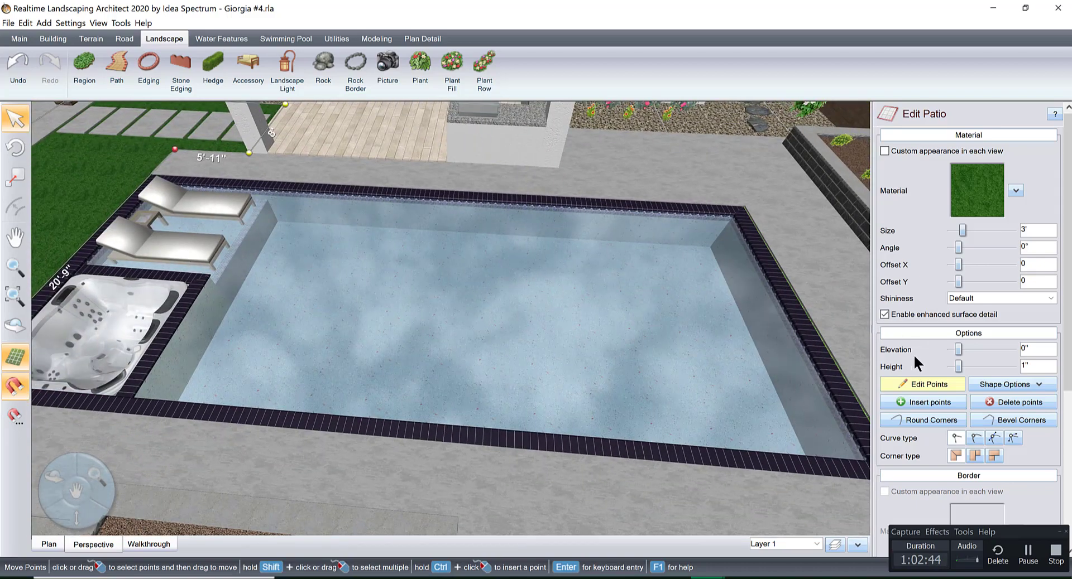
pyautogui.click(915, 384)
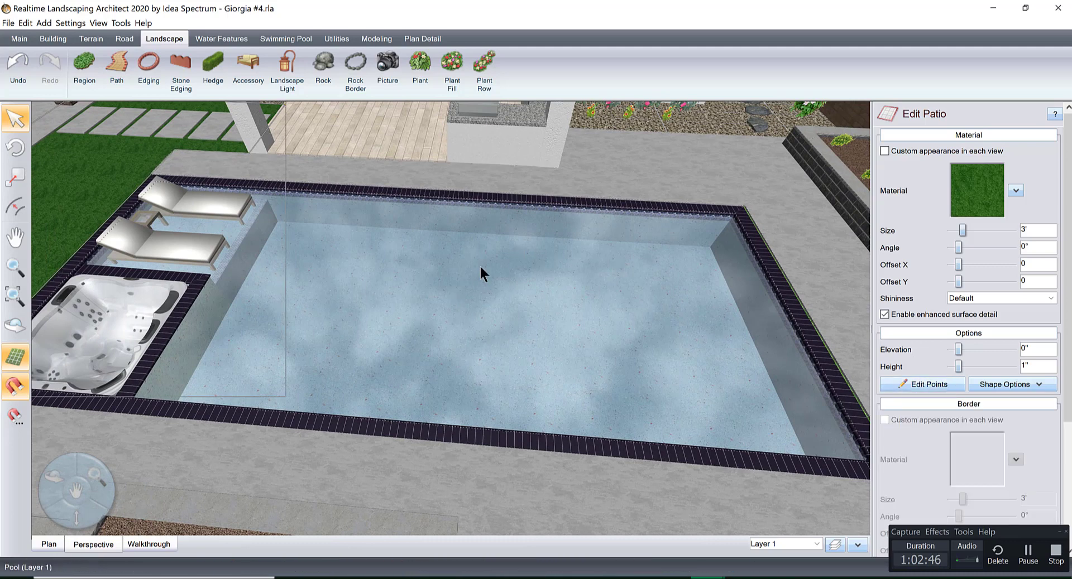
pyautogui.click(553, 306)
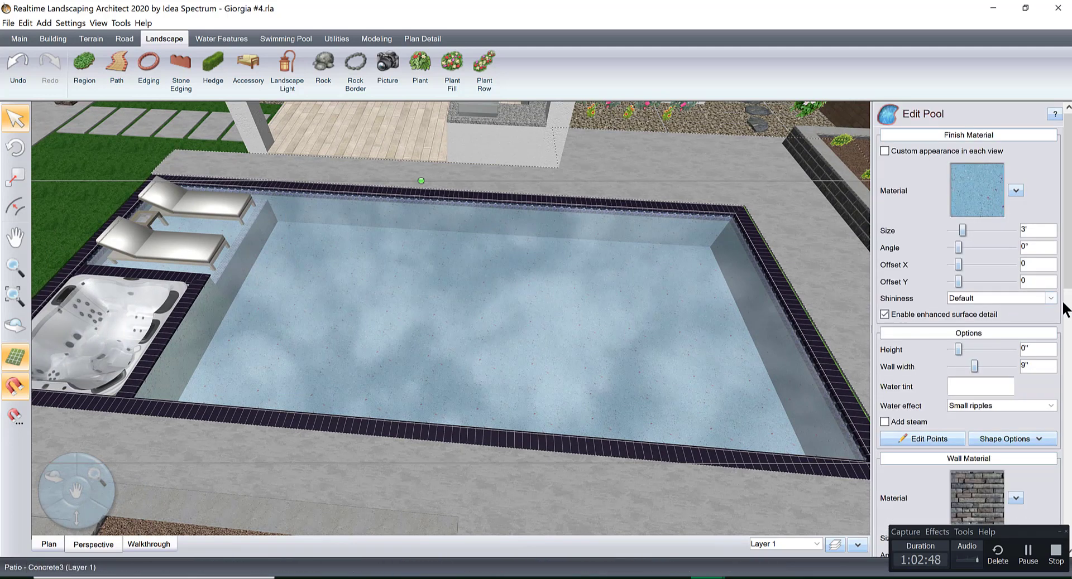
pyautogui.moveTo(1070, 297); pyautogui.dragTo(1066, 521)
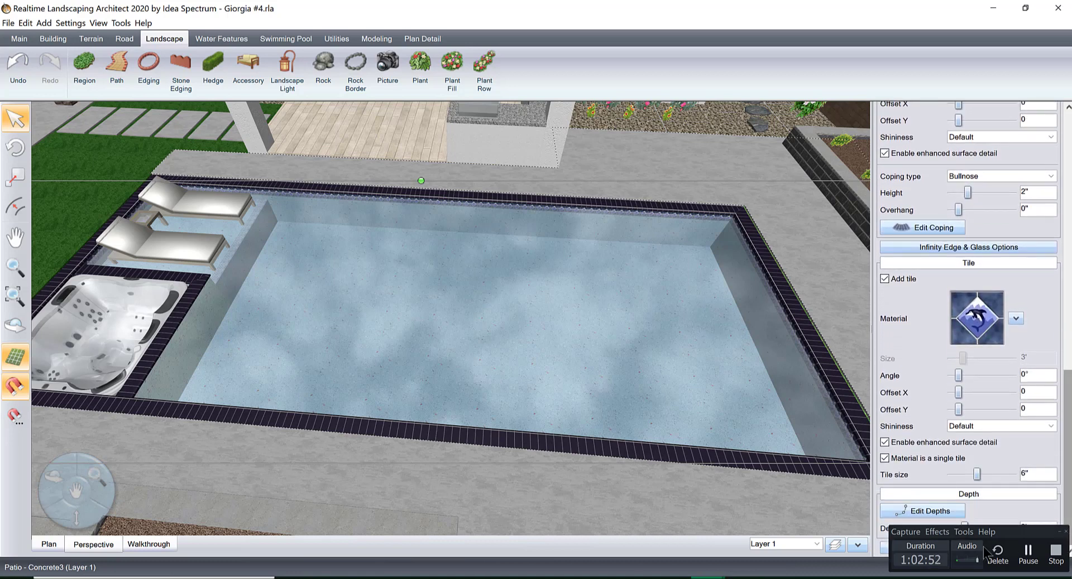
pyautogui.click(940, 514)
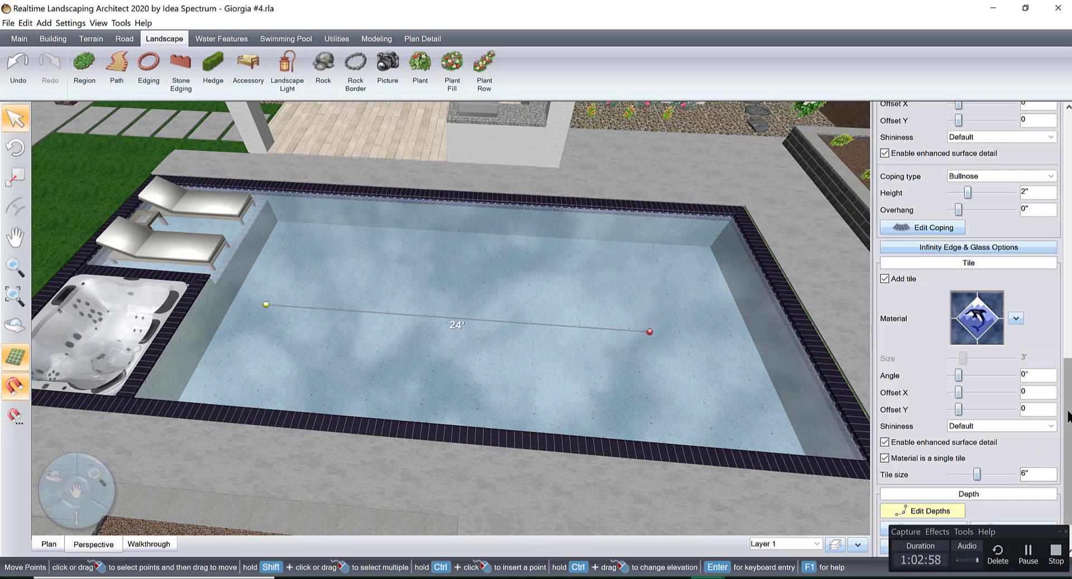
pyautogui.moveTo(1045, 533); pyautogui.dragTo(798, 534)
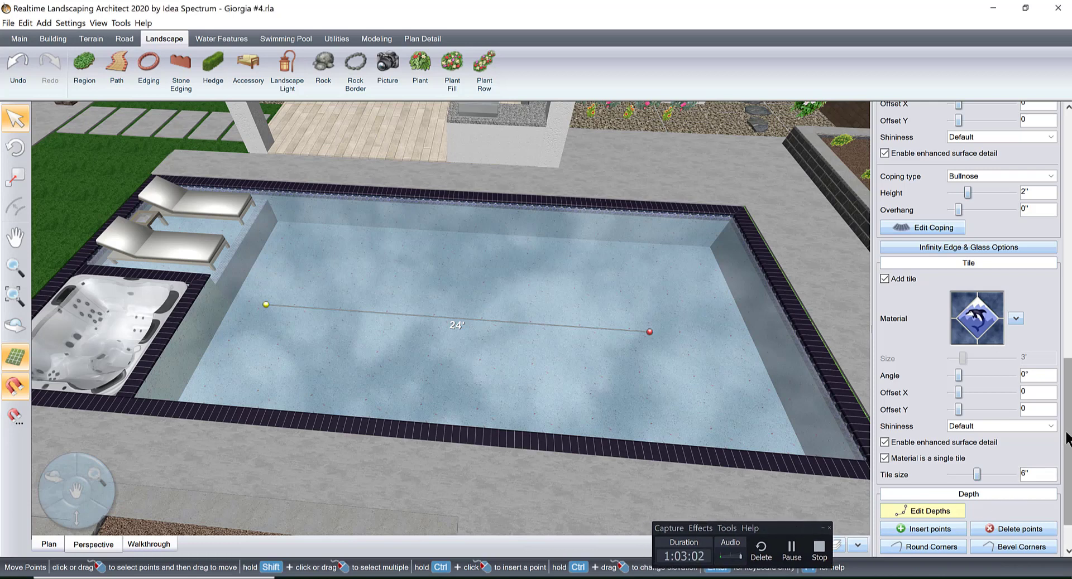
pyautogui.scroll(-1, 1067, 470)
pyautogui.press('Delete')
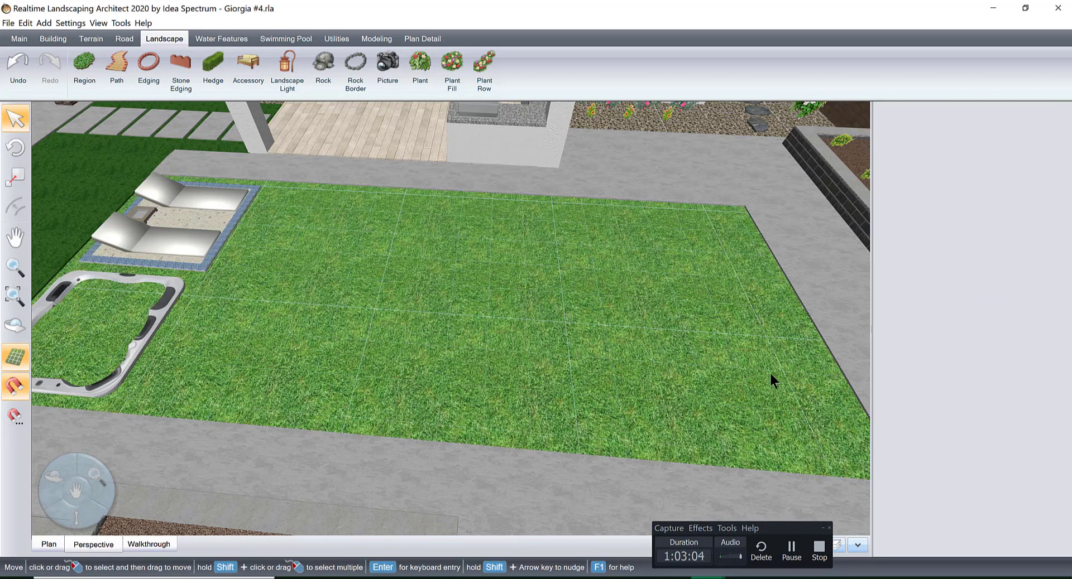
pyautogui.hotkey('ctrl', 'z')
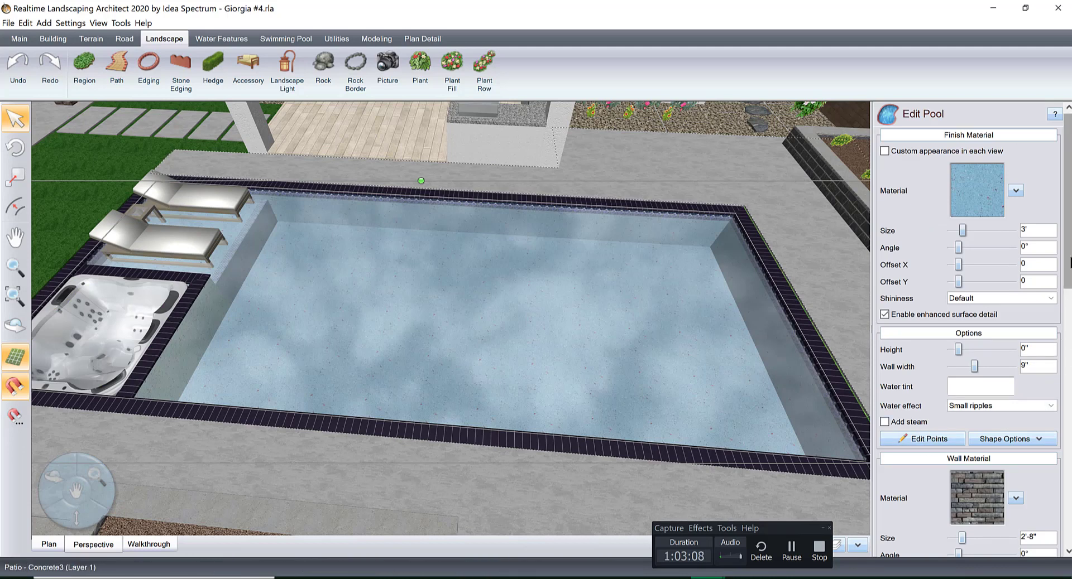
# Edit the pool's depth points and set the depth at the end away from the spa to 6'.
pyautogui.scroll(-10, 1030, 501)
pyautogui.scroll(-2, 1049, 383)
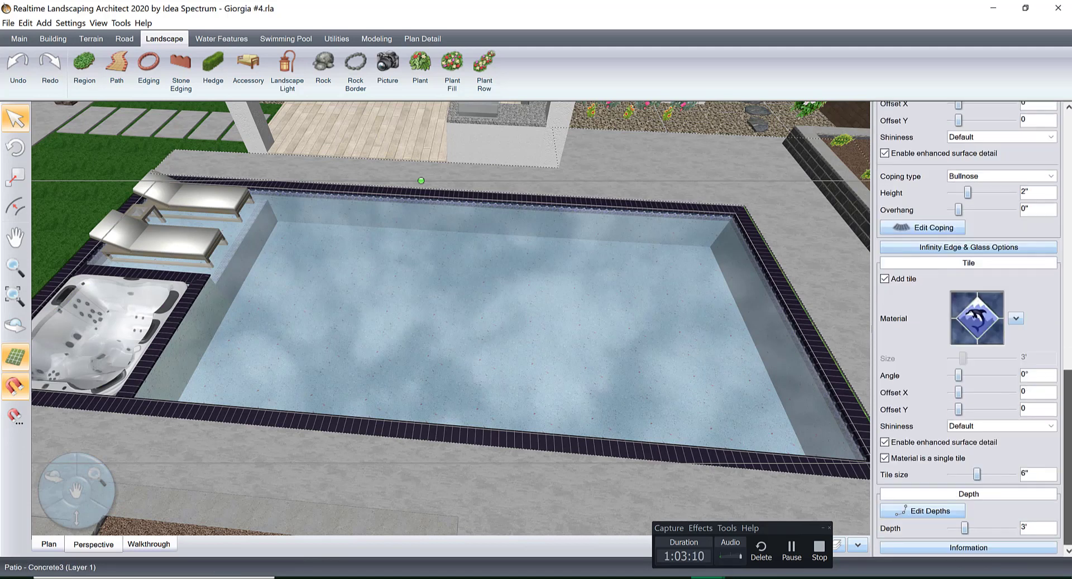
pyautogui.click(919, 513)
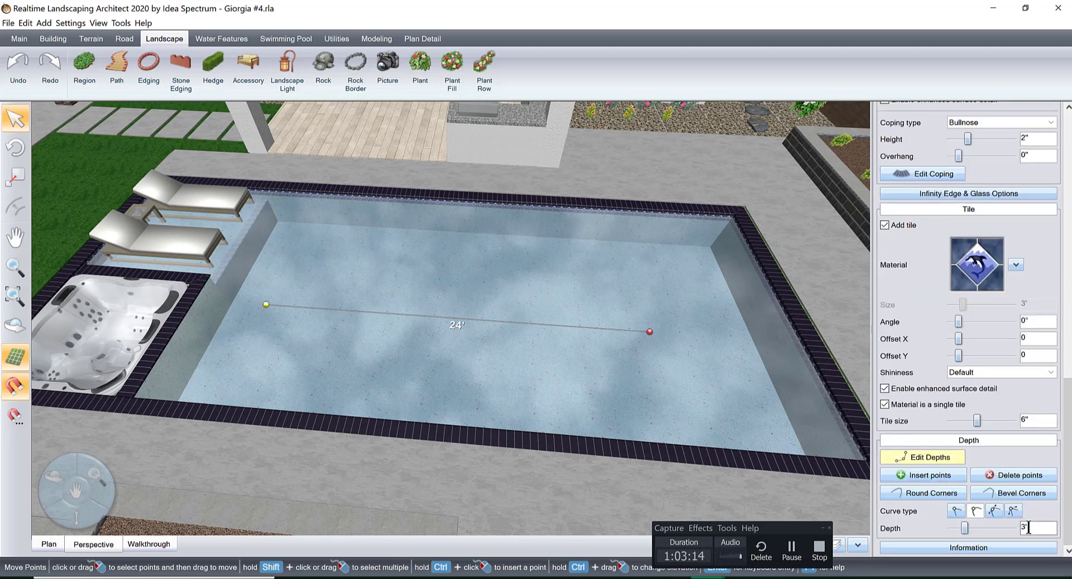
pyautogui.press('Return')
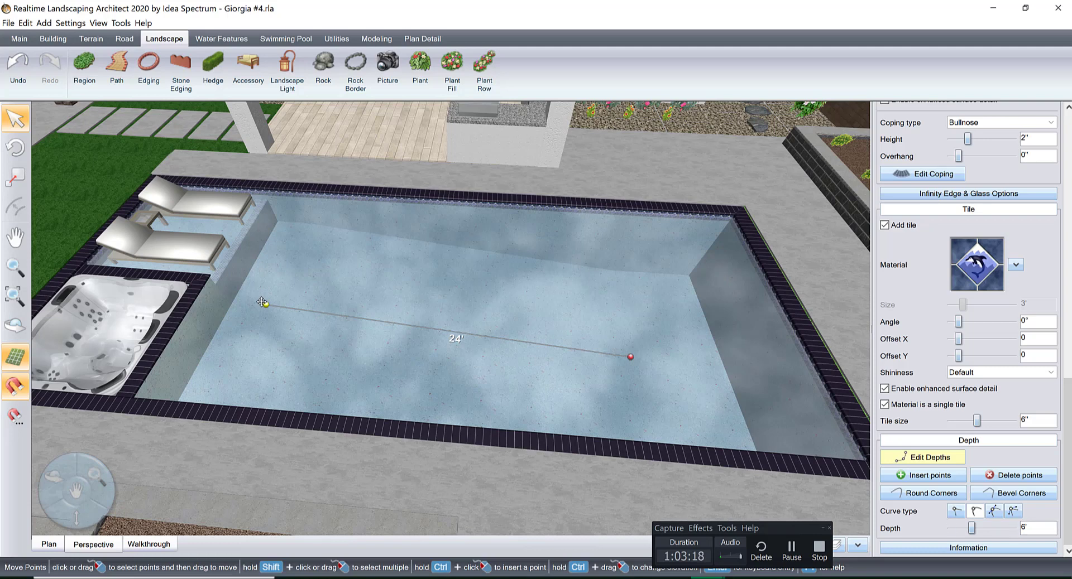
# Move the pool's shallow depth point toward the deep end until the two points are 18' apart, and finish the depth editing.
pyautogui.moveTo(264, 304); pyautogui.dragTo(358, 312)
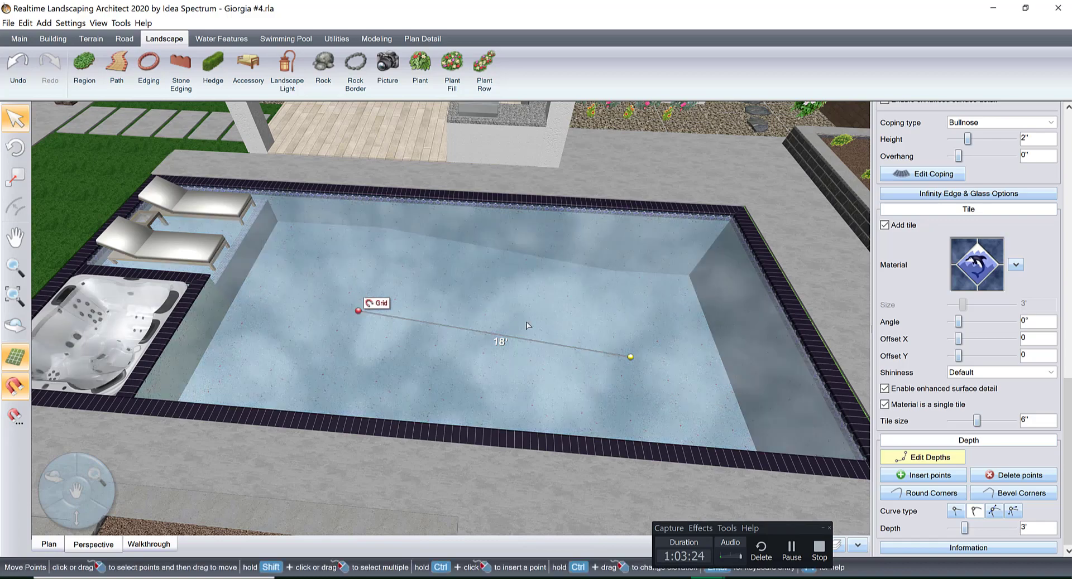
pyautogui.moveTo(648, 359); pyautogui.dragTo(416, 386, button='right')
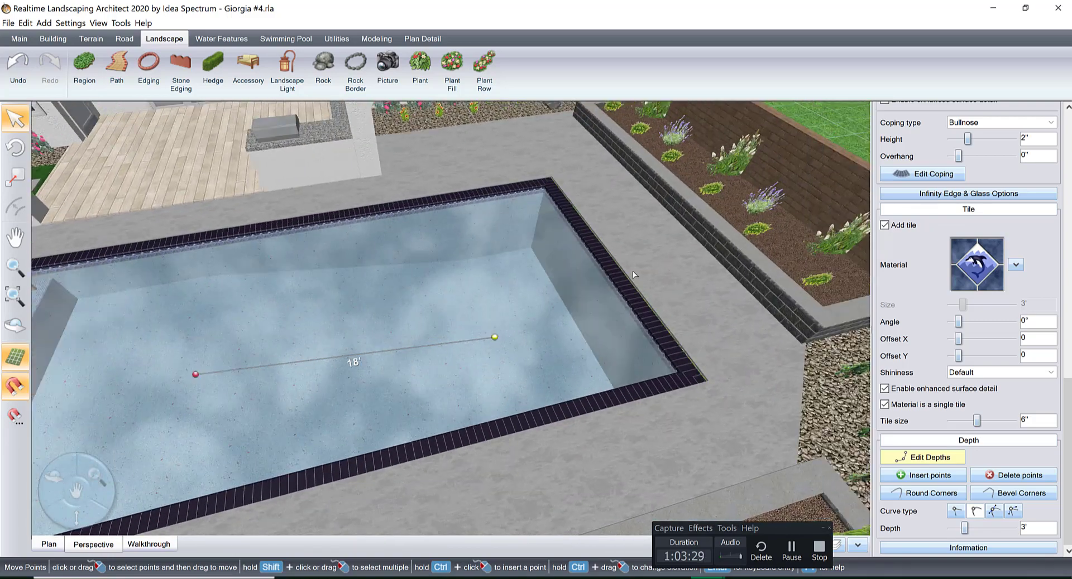
pyautogui.click(936, 457)
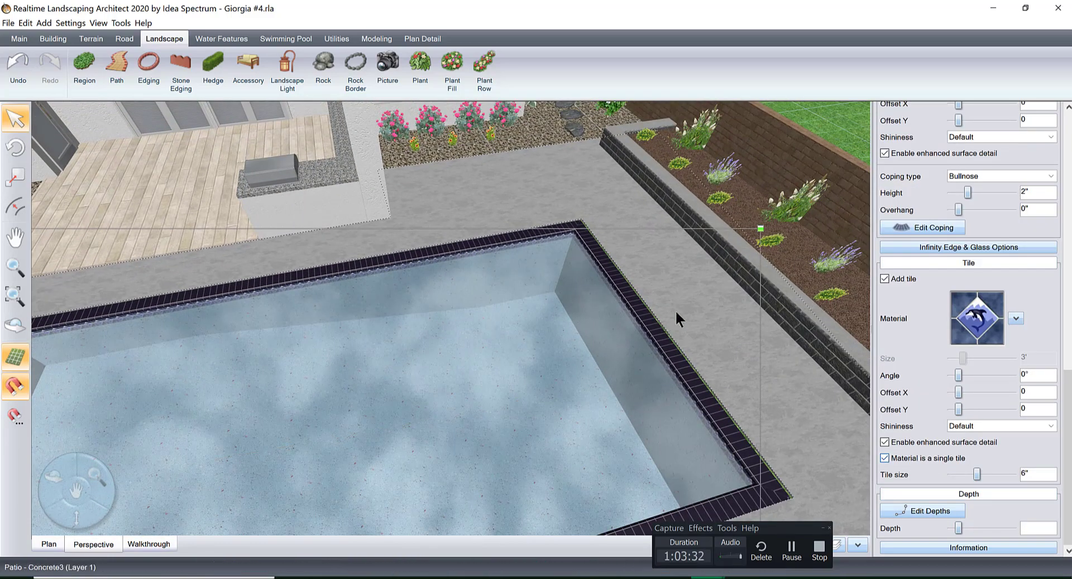
# Draw a pool seat across the house-side corner at the end opposite the spa, with its front edge about 8'-3" long.
pyautogui.moveTo(658, 332); pyautogui.dragTo(618, 403, button='middle')
pyautogui.moveTo(1067, 457); pyautogui.dragTo(1067, 202)
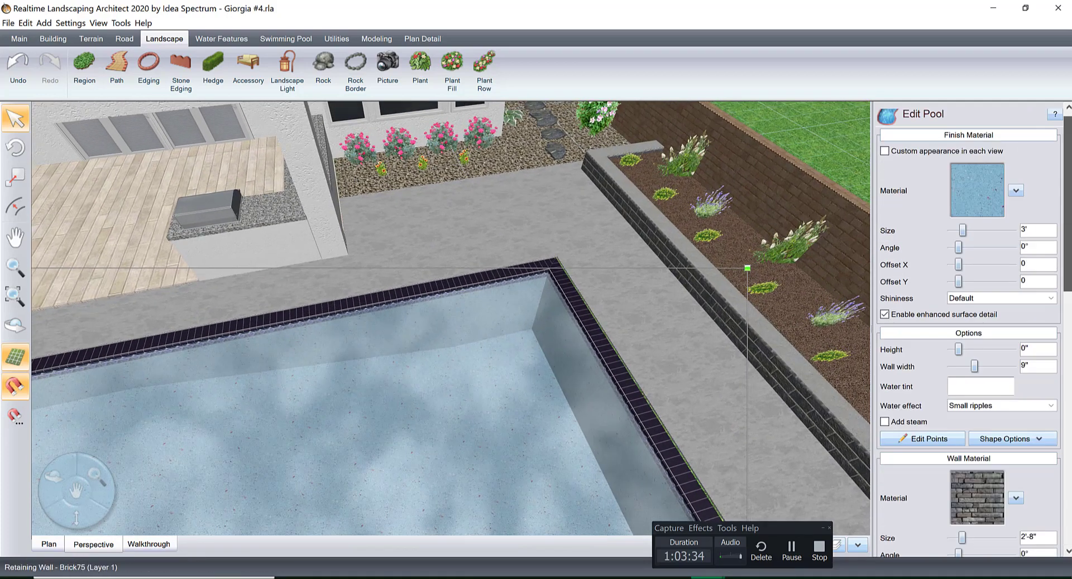
pyautogui.click(799, 124)
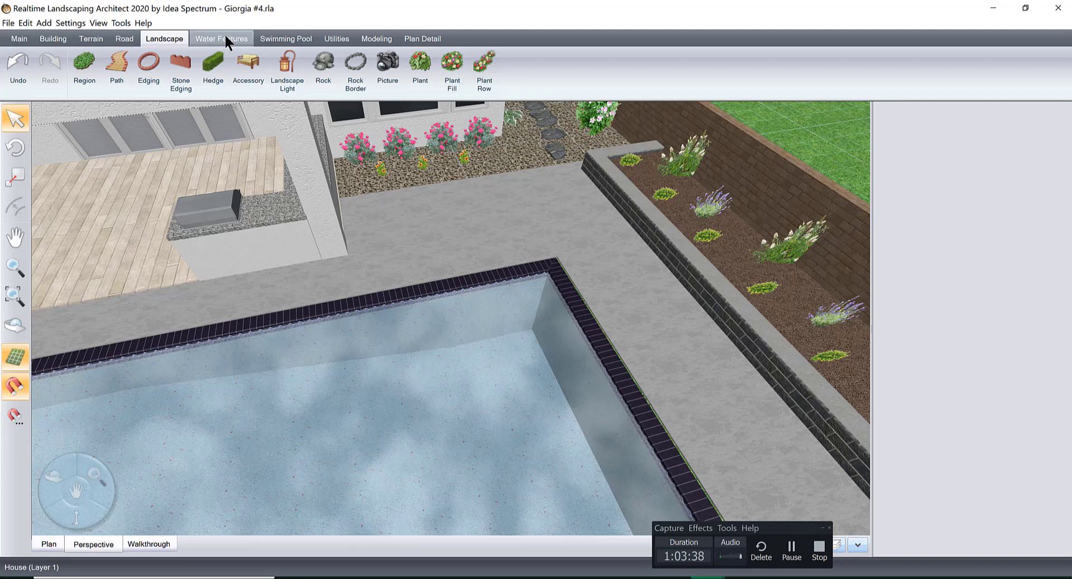
pyautogui.click(285, 38)
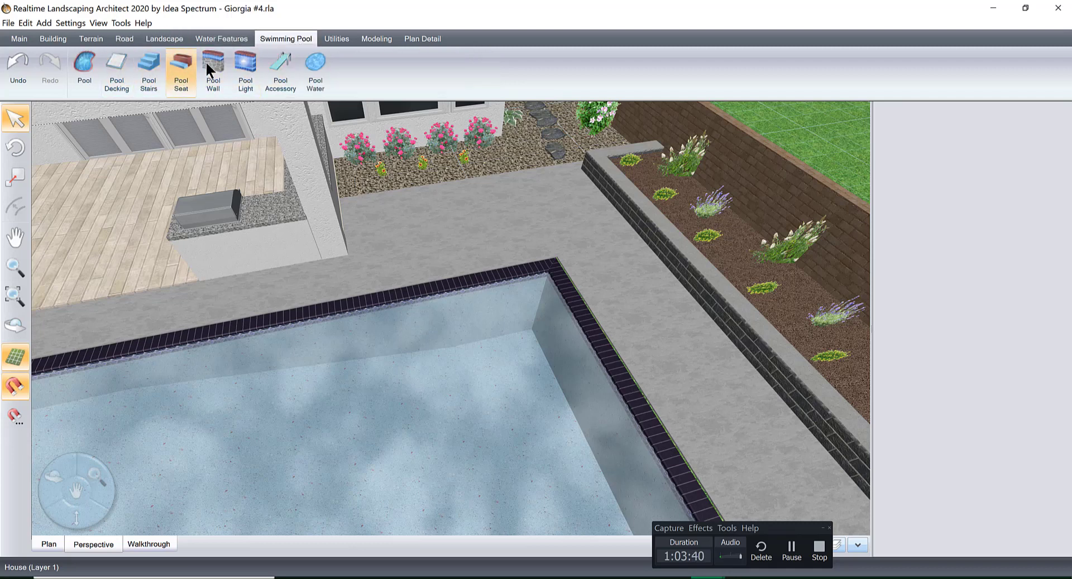
pyautogui.click(189, 78)
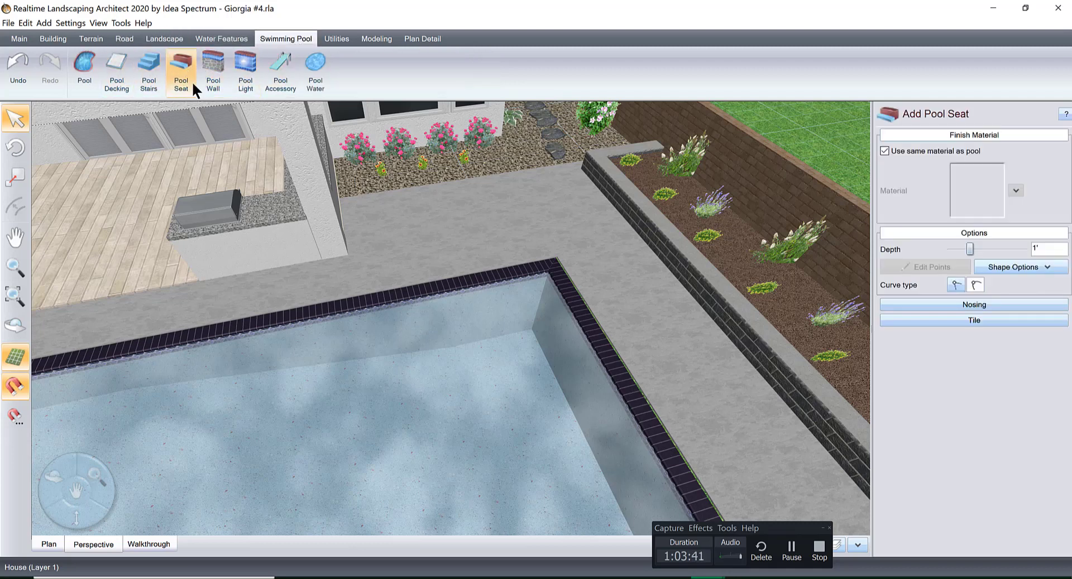
pyautogui.click(478, 310)
pyautogui.click(602, 358)
pyautogui.click(569, 248)
pyautogui.click(485, 261)
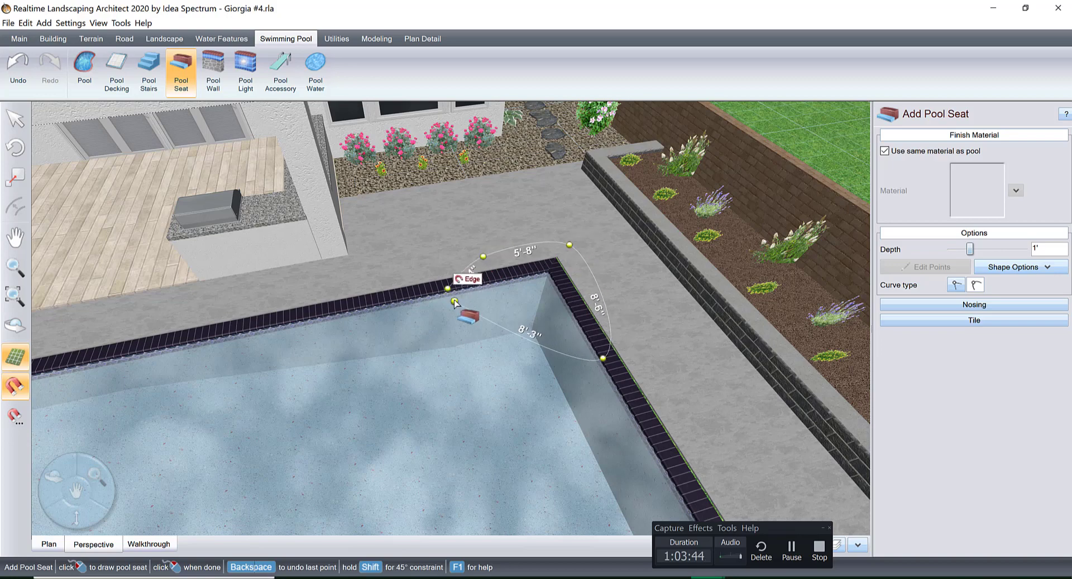
pyautogui.click(455, 301)
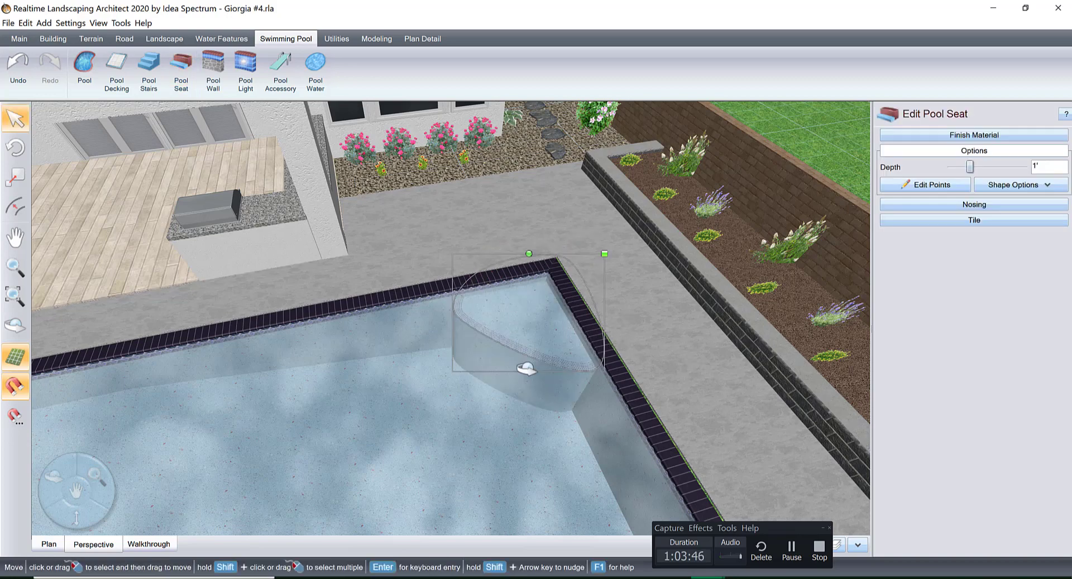
# Edit the pool seat's points and change all of its curved sides to straight segments.
pyautogui.moveTo(527, 368); pyautogui.dragTo(665, 391, button='middle')
pyautogui.click(938, 186)
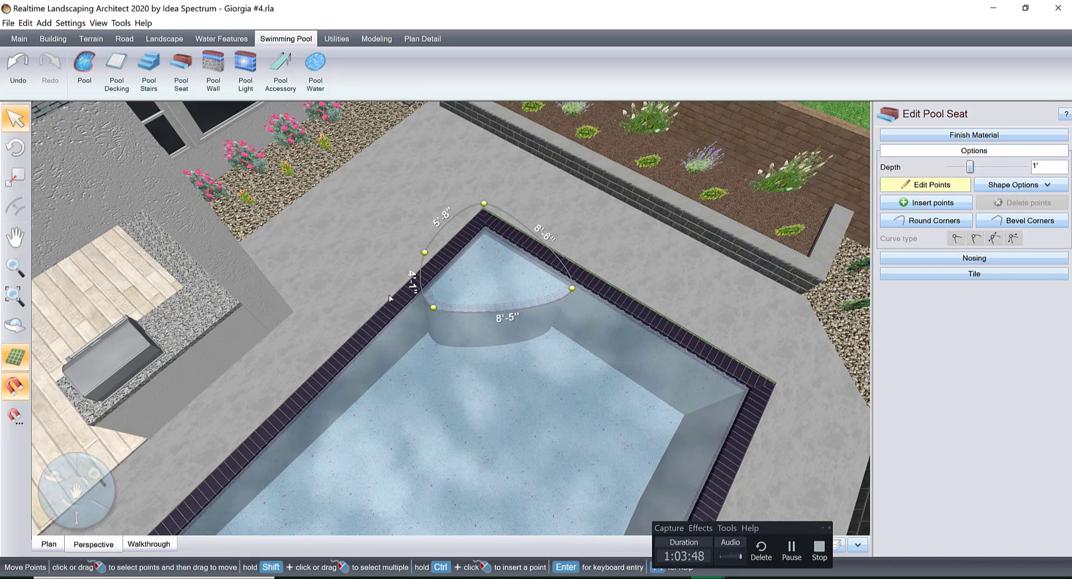
pyautogui.moveTo(348, 166); pyautogui.dragTo(657, 374)
pyautogui.click(955, 238)
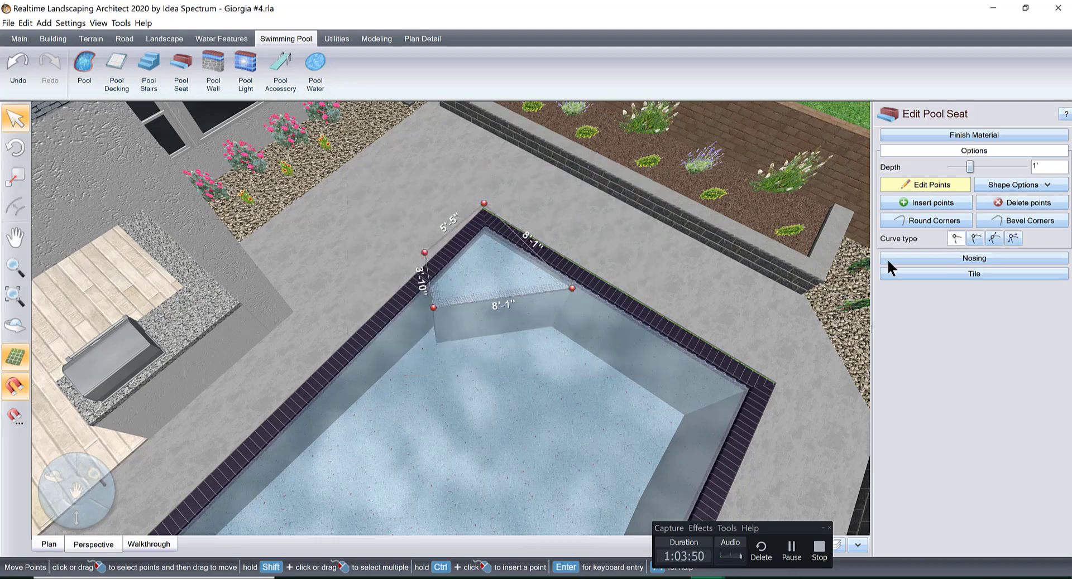
# Move the seat's front point along the pool's end wall so the straight front edge is 8'-5" long.
pyautogui.moveTo(559, 341); pyautogui.dragTo(502, 324, button='middle')
pyautogui.moveTo(502, 324); pyautogui.dragTo(496, 373, button='right')
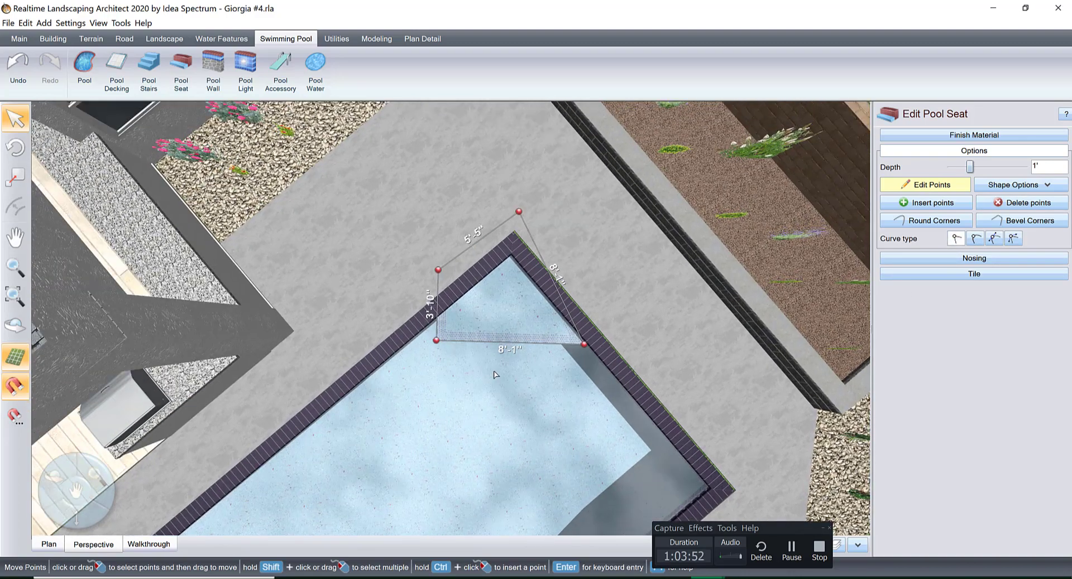
pyautogui.scroll(3, 502, 373)
pyautogui.moveTo(419, 388); pyautogui.dragTo(418, 349)
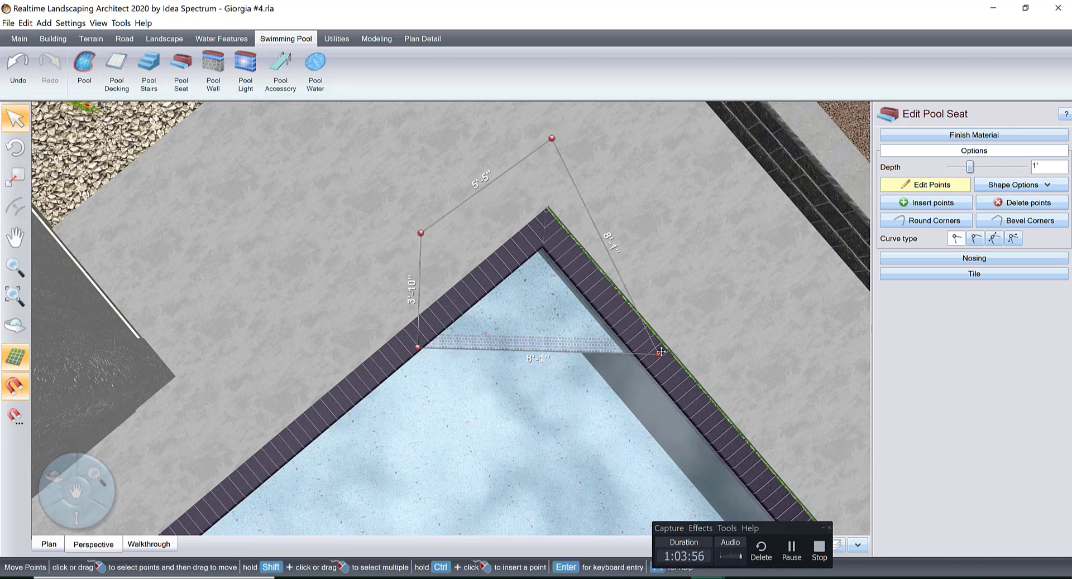
pyautogui.moveTo(659, 358); pyautogui.dragTo(657, 363)
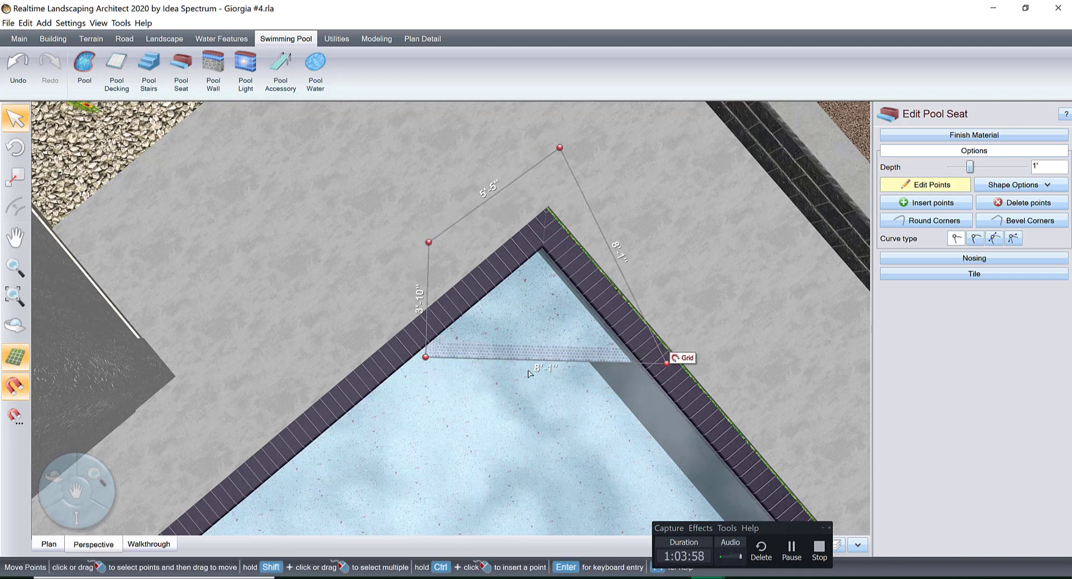
pyautogui.hotkey('ctrl', 'z')
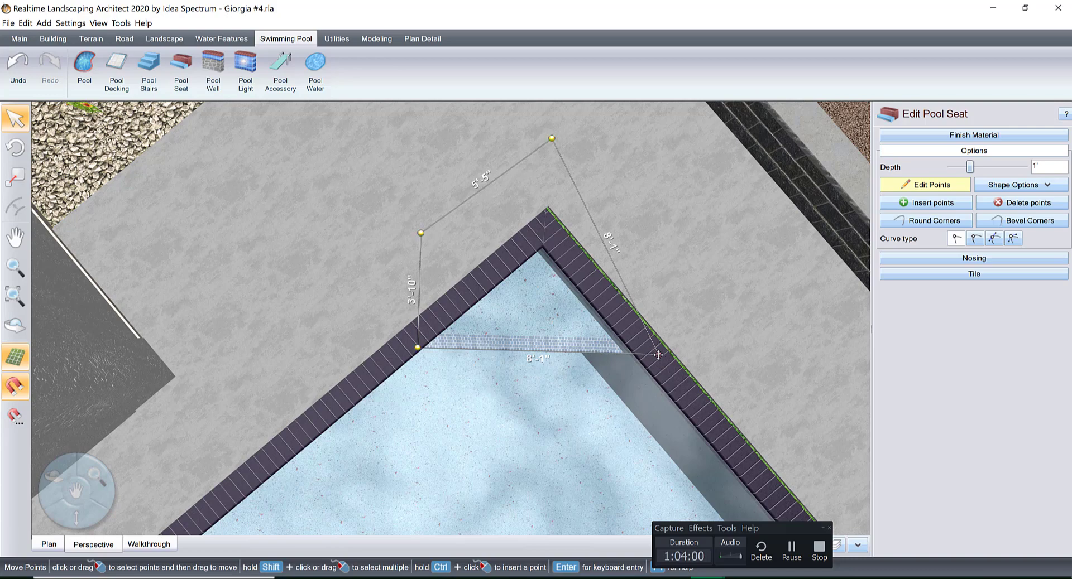
pyautogui.moveTo(658, 357); pyautogui.dragTo(669, 369)
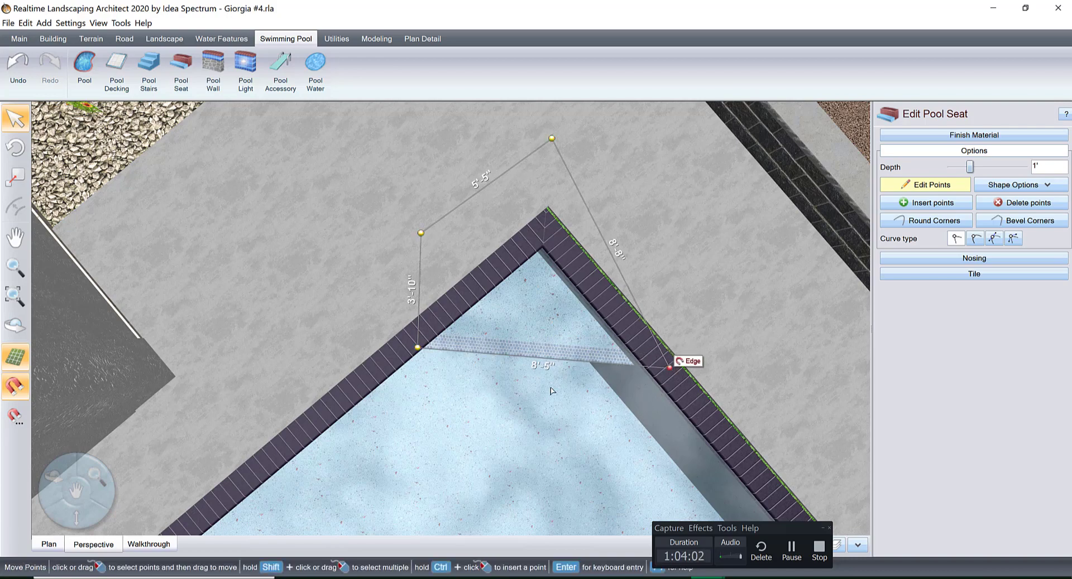
# Set the corner pool seat's depth to 2'.
pyautogui.moveTo(527, 367); pyautogui.dragTo(505, 320, button='middle')
pyautogui.moveTo(504, 320); pyautogui.dragTo(552, 315, button='right')
pyautogui.click(1022, 166)
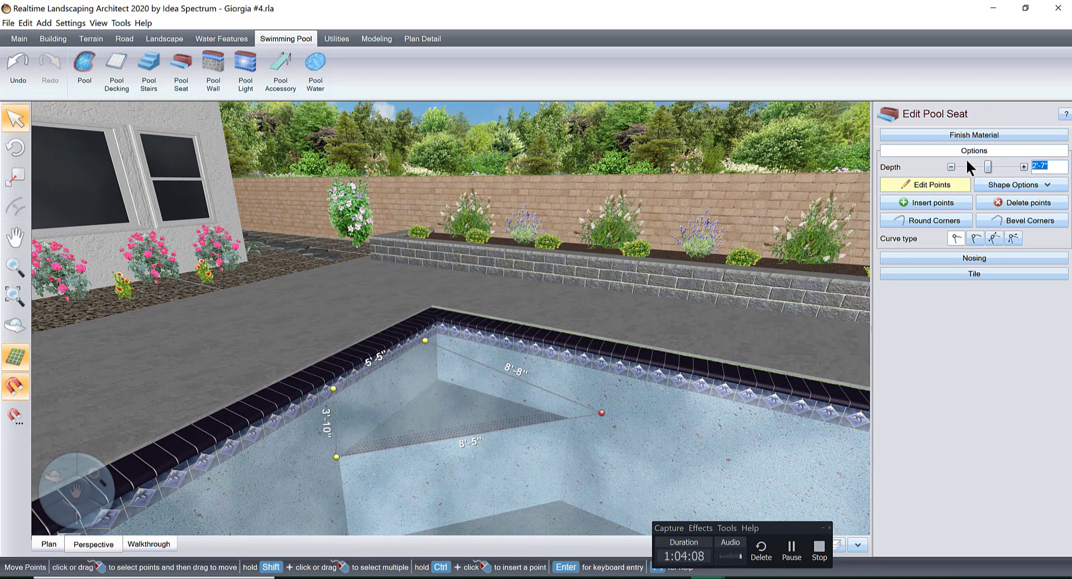
pyautogui.click(951, 167)
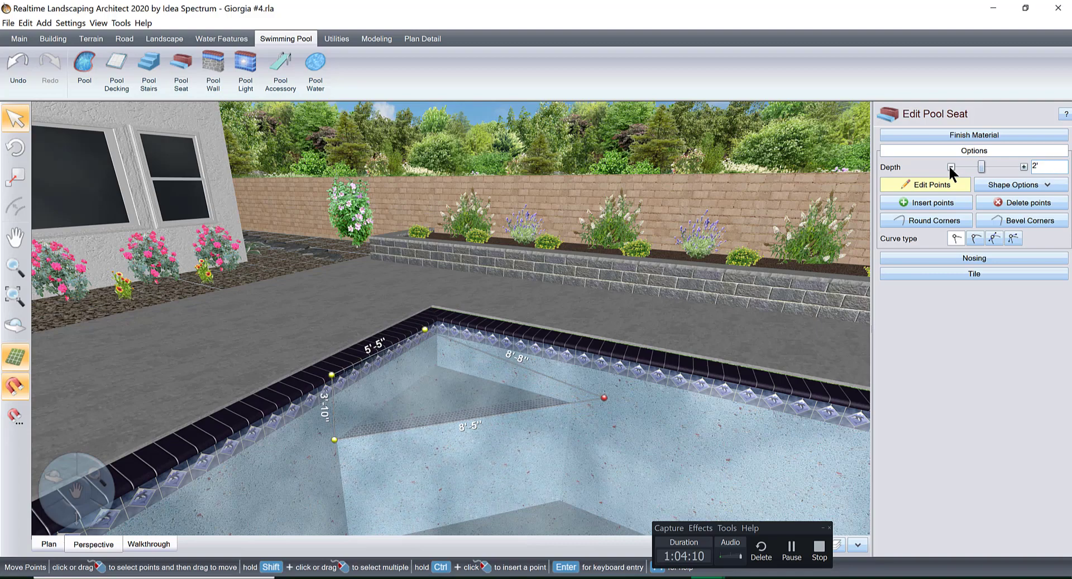
# Edit the concrete patio's points and move its edge against the coping at the pool's end opposite the spa to close the grass gap.
pyautogui.moveTo(685, 346); pyautogui.dragTo(634, 347, button='right')
pyautogui.scroll(4, 634, 347)
pyautogui.moveTo(629, 346); pyautogui.dragTo(217, 391, button='middle')
pyautogui.click(737, 246)
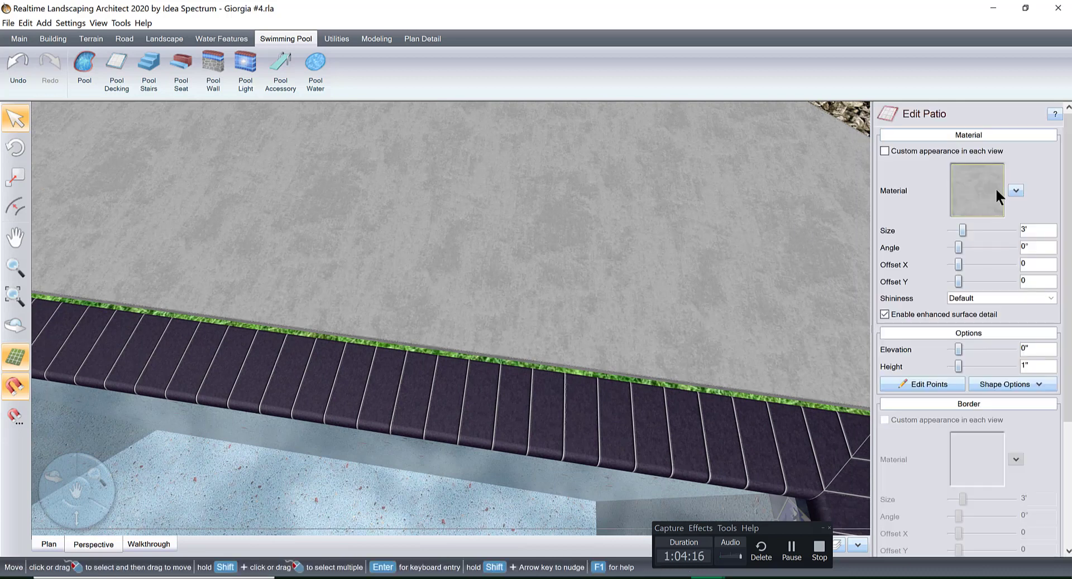
pyautogui.click(944, 384)
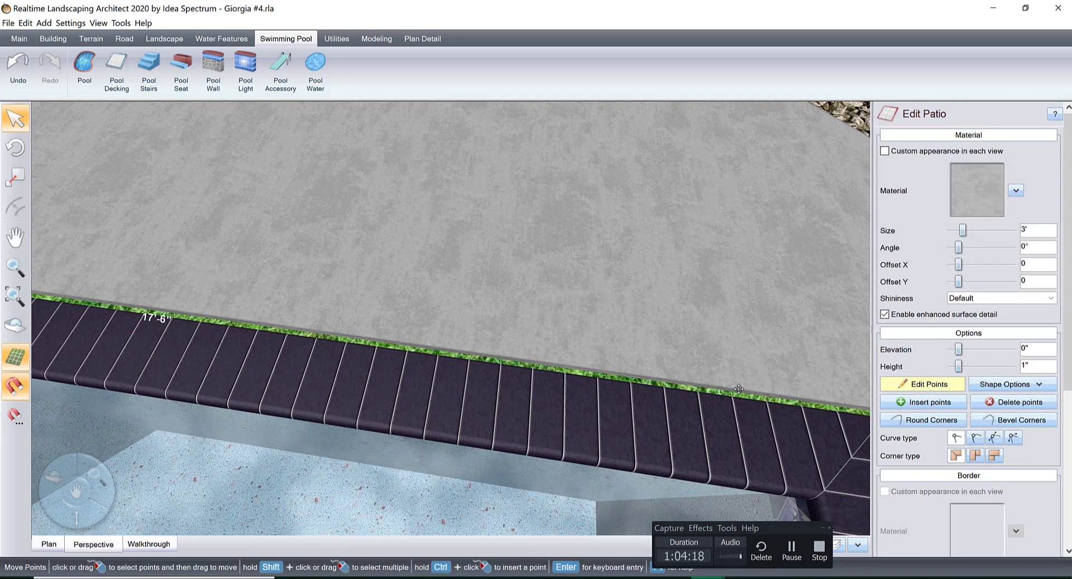
pyautogui.moveTo(739, 389); pyautogui.dragTo(737, 398)
# Examine the patio edges around the pool, spa and lawn from several angles for gaps, and leave the patio's point editing.
pyautogui.scroll(-5, 737, 398)
pyautogui.moveTo(501, 337); pyautogui.dragTo(637, 382, button='middle')
pyautogui.moveTo(636, 382); pyautogui.dragTo(787, 335, button='right')
pyautogui.moveTo(742, 266); pyautogui.dragTo(605, 309, button='middle')
pyautogui.moveTo(798, 212); pyautogui.dragTo(627, 357, button='middle')
pyautogui.moveTo(627, 357); pyautogui.dragTo(715, 254, button='right')
pyautogui.moveTo(716, 254); pyautogui.dragTo(611, 315, button='middle')
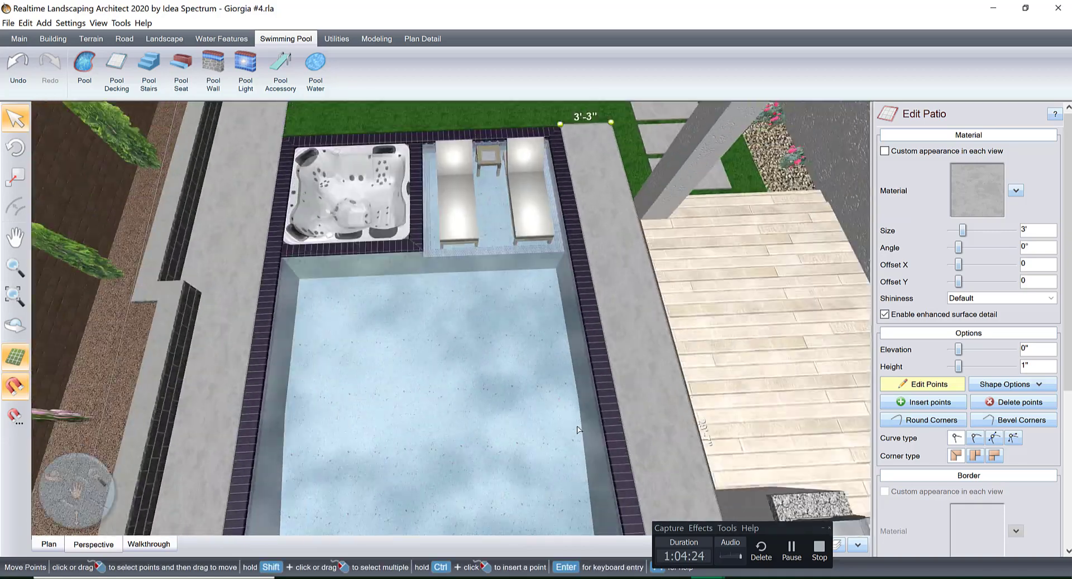
pyautogui.moveTo(611, 315); pyautogui.dragTo(514, 369, button='right')
pyautogui.moveTo(514, 369); pyautogui.dragTo(543, 496, button='middle')
pyautogui.scroll(1, 537, 465)
pyautogui.scroll(-4, 537, 464)
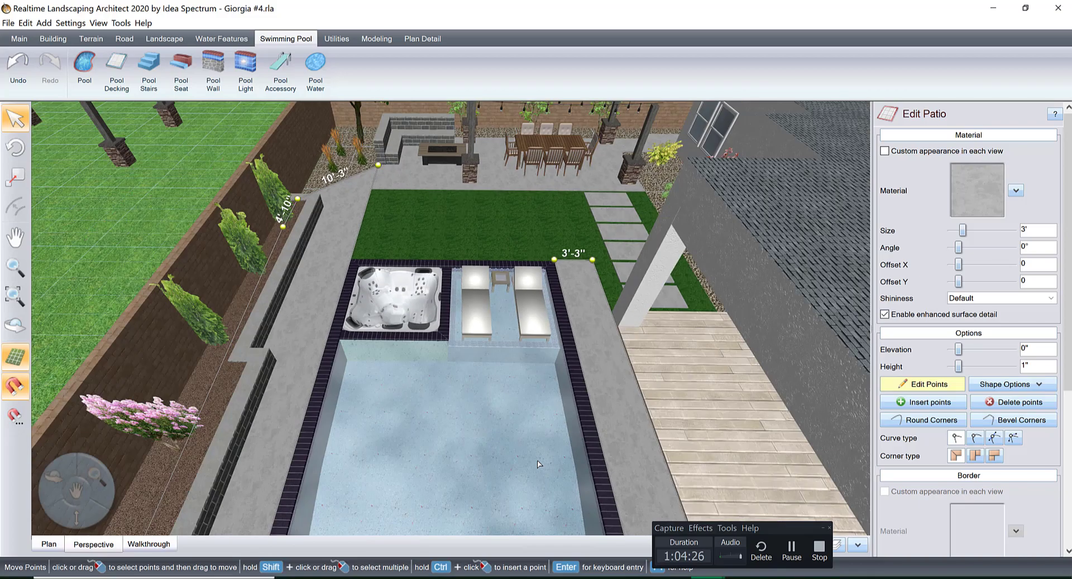
pyautogui.moveTo(539, 464); pyautogui.dragTo(647, 394, button='right')
pyautogui.scroll(-3, 650, 389)
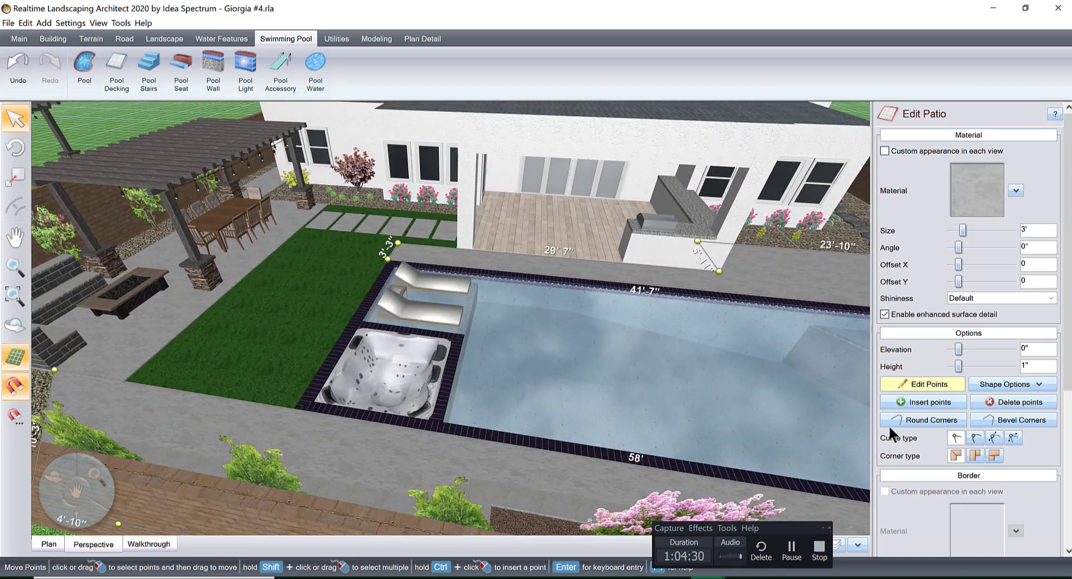
pyautogui.click(923, 383)
# Try a depth of 2'-7" at the pool's shallow depth point, set it back to 3', and finish the depth editing.
pyautogui.click(651, 387)
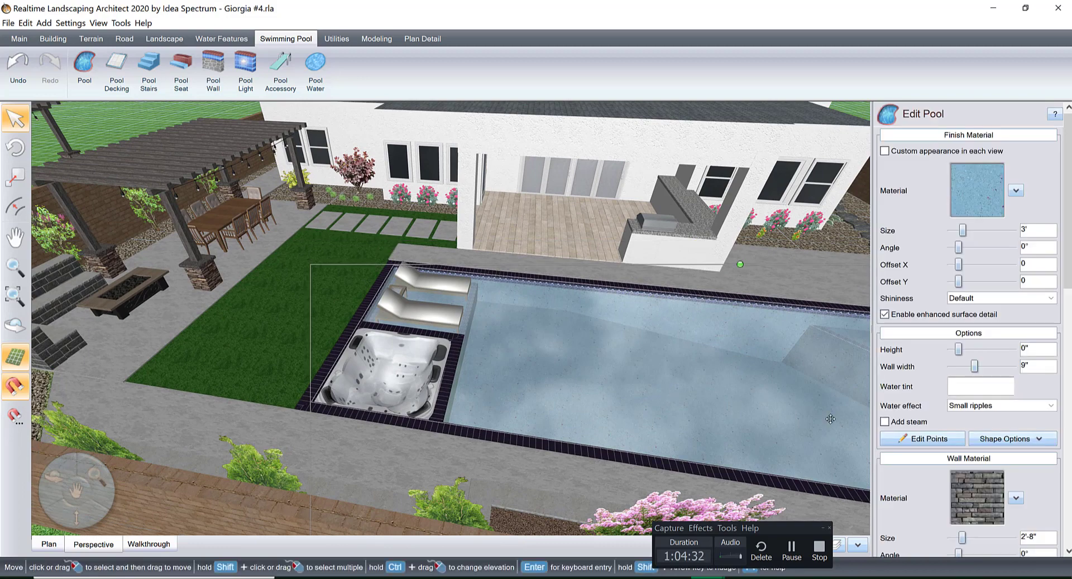
pyautogui.moveTo(1069, 274); pyautogui.dragTo(992, 532)
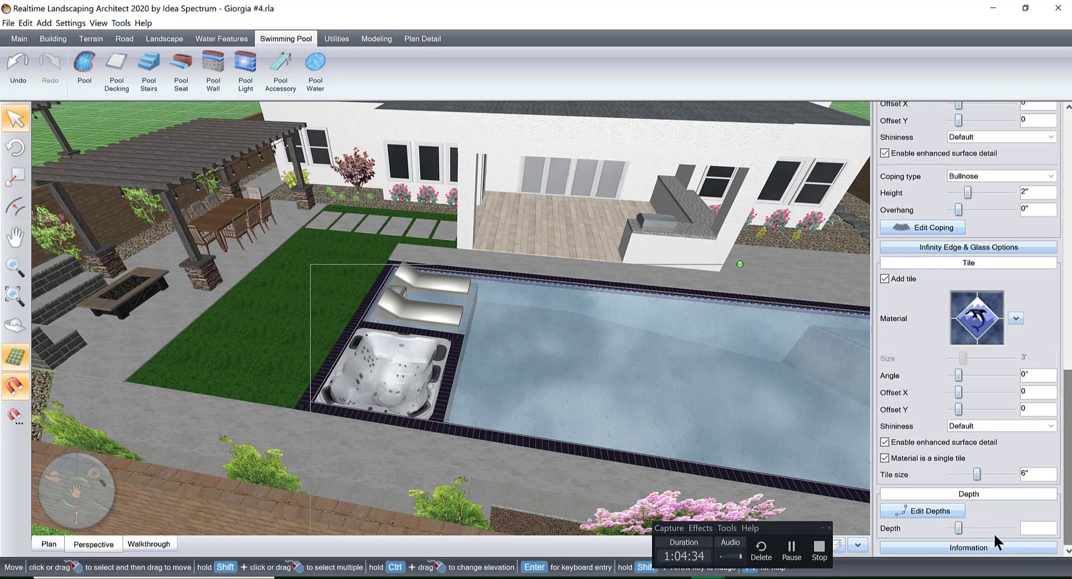
pyautogui.click(931, 511)
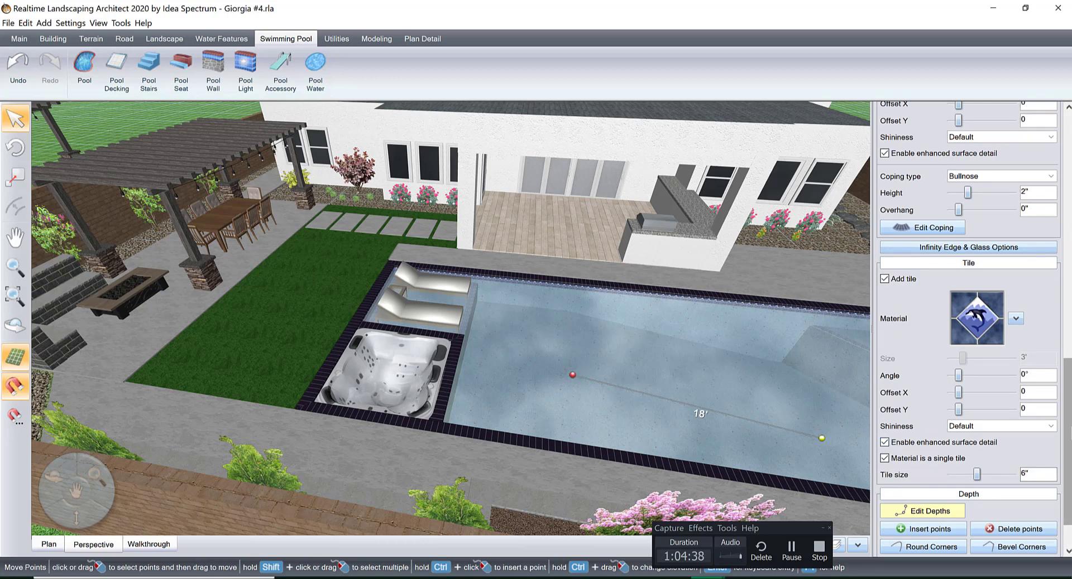
pyautogui.moveTo(1068, 485); pyautogui.dragTo(1068, 510)
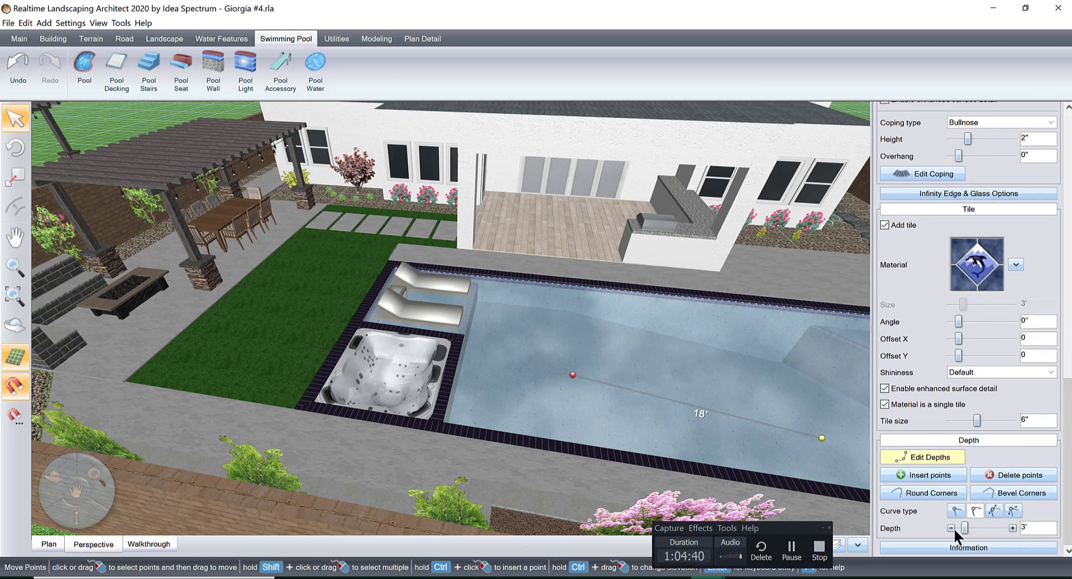
pyautogui.click(950, 528)
pyautogui.click(950, 528)
pyautogui.click(950, 528)
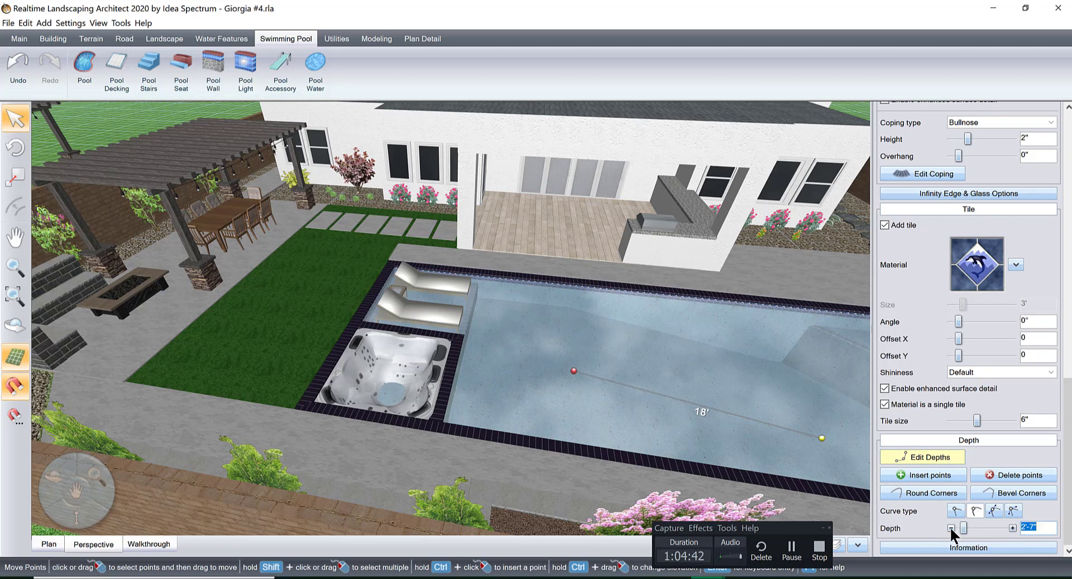
pyautogui.click(1012, 528)
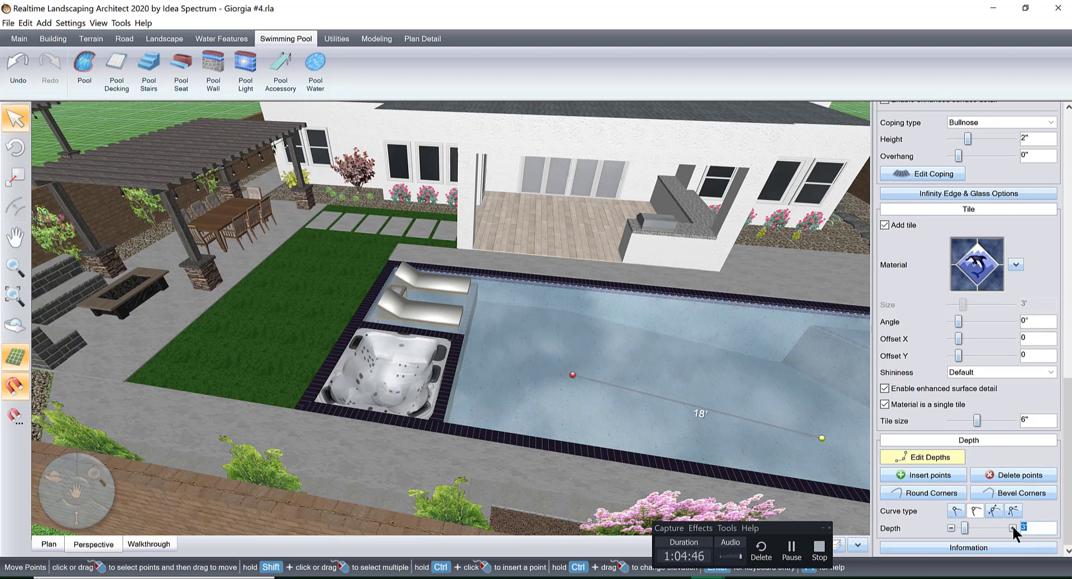
pyautogui.click(932, 459)
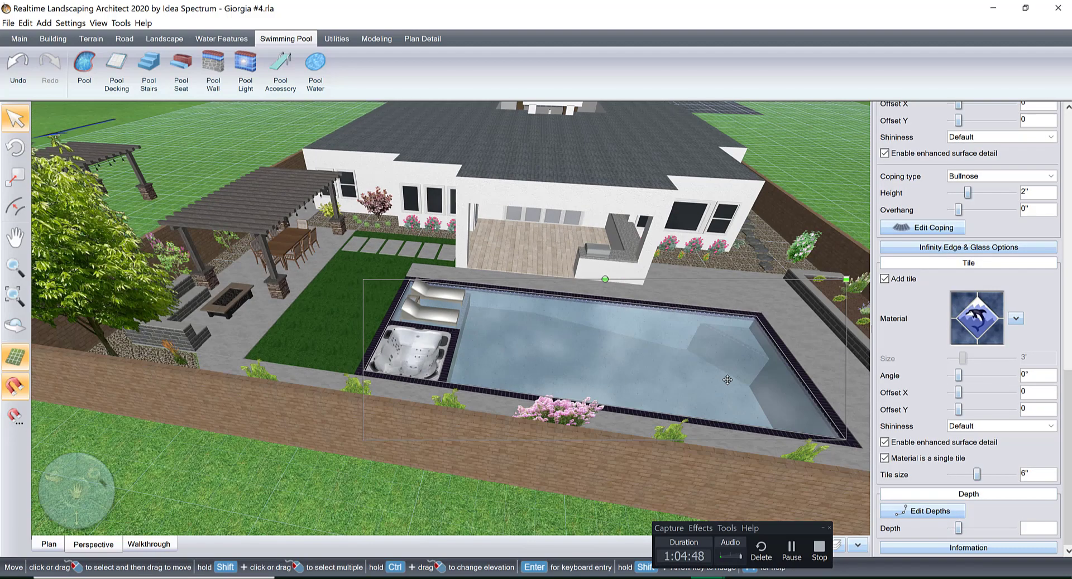
# Browse the full collection of pool accessories and add the pink Ring1 float to the design.
pyautogui.scroll(5, 727, 379)
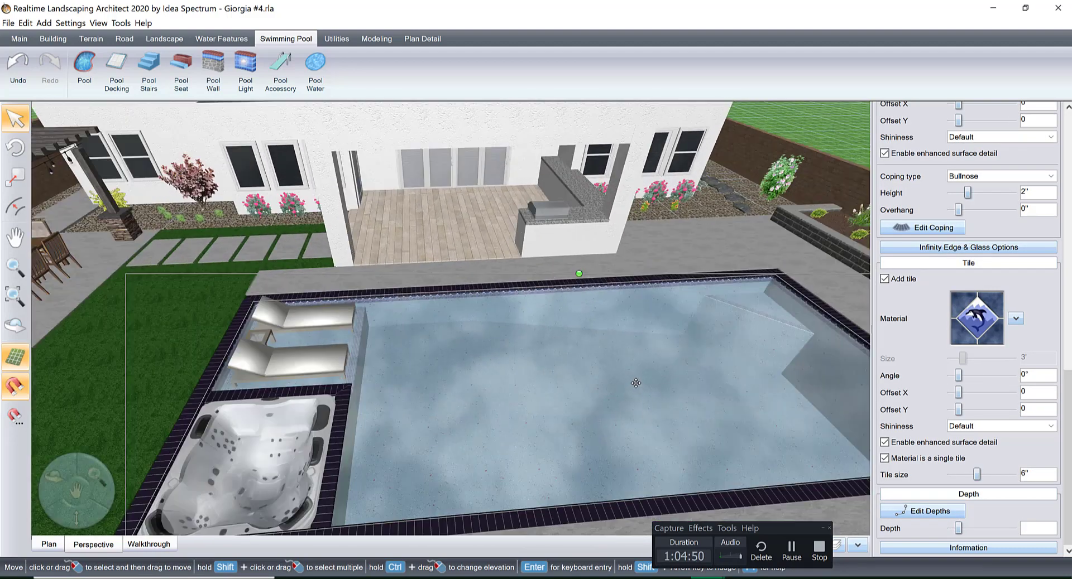
pyautogui.scroll(-5, 635, 383)
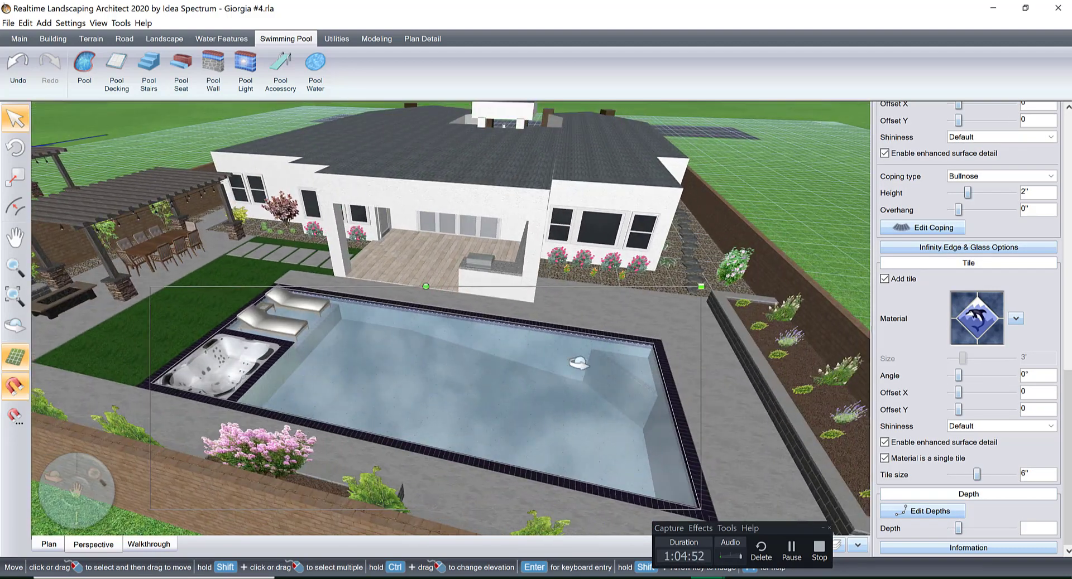
pyautogui.moveTo(579, 363); pyautogui.dragTo(526, 372, button='middle')
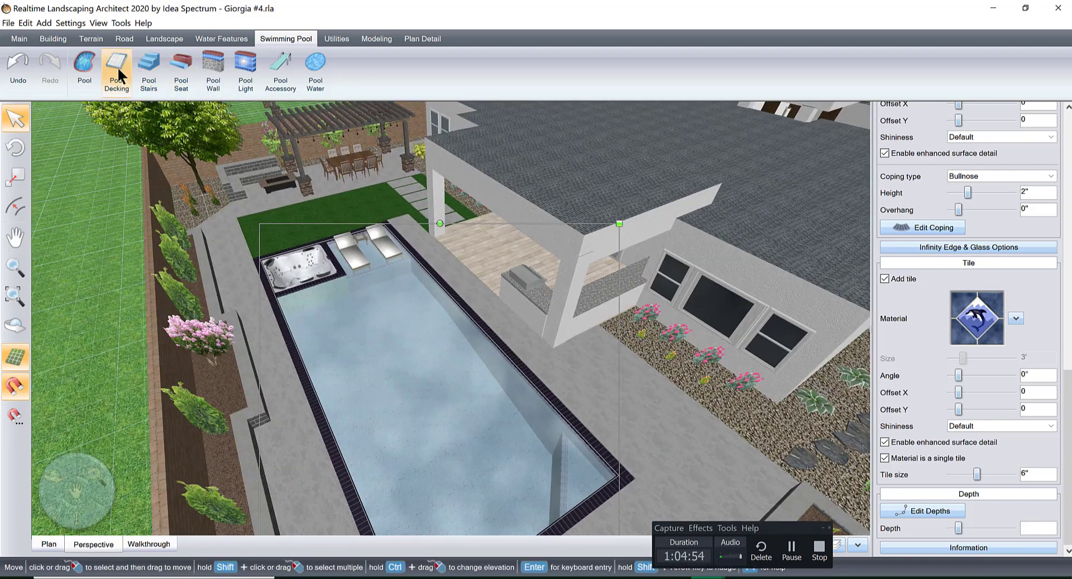
pyautogui.click(281, 67)
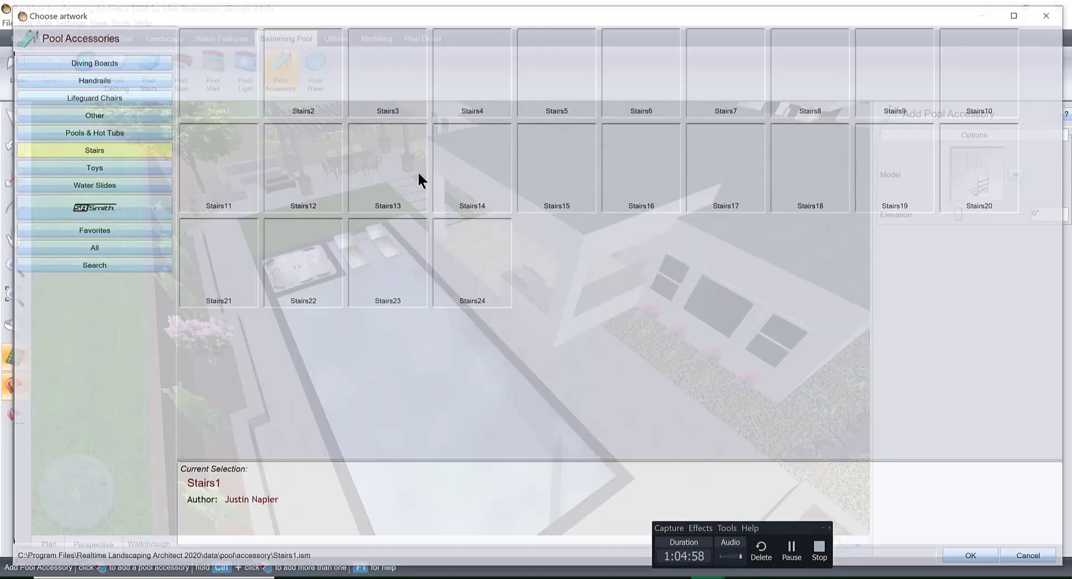
pyautogui.click(996, 173)
pyautogui.click(89, 247)
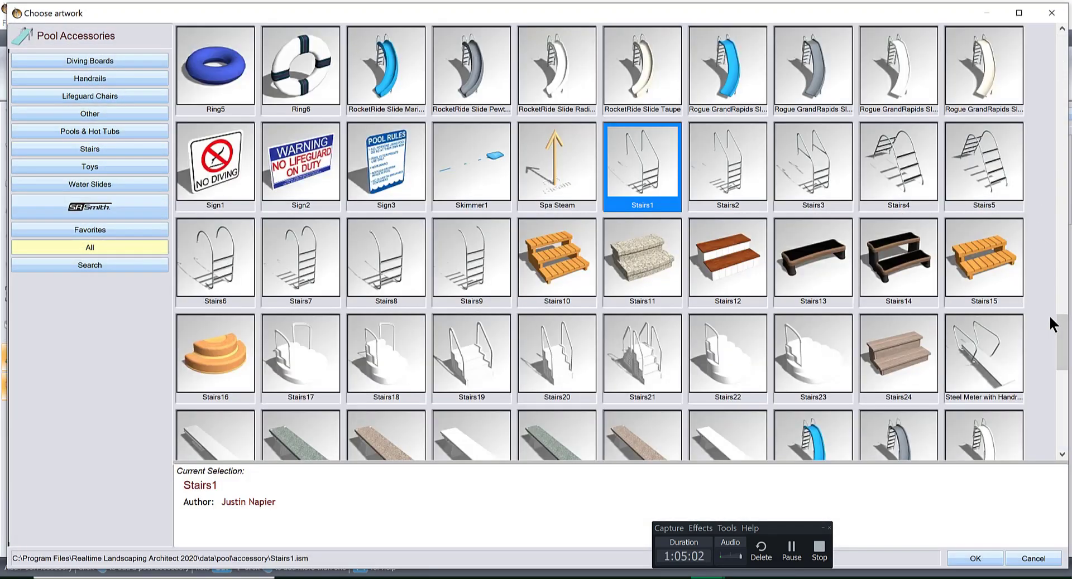
pyautogui.moveTo(1066, 343); pyautogui.dragTo(1067, 434)
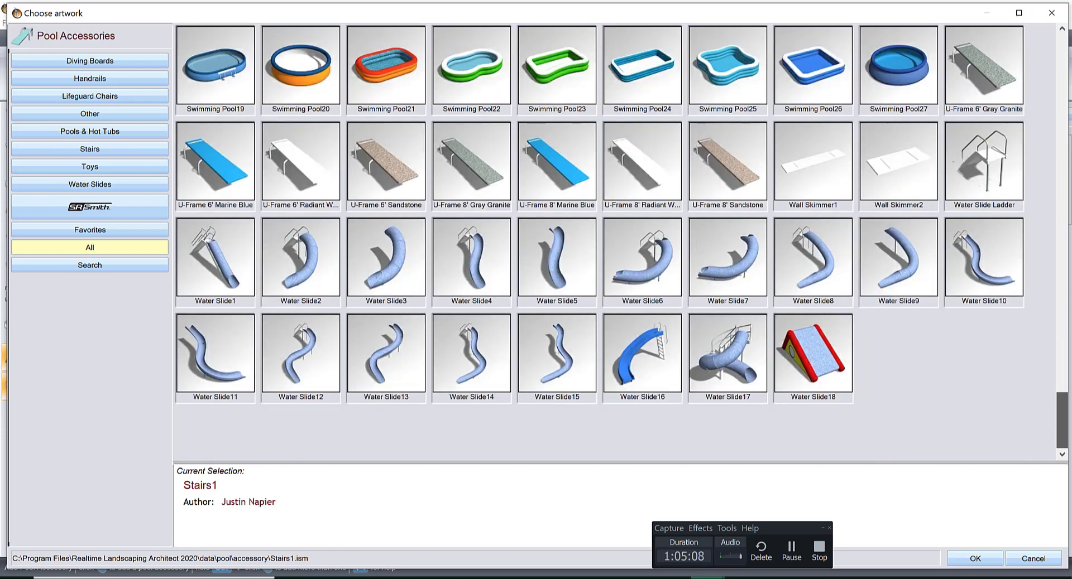
pyautogui.scroll(3, 1064, 424)
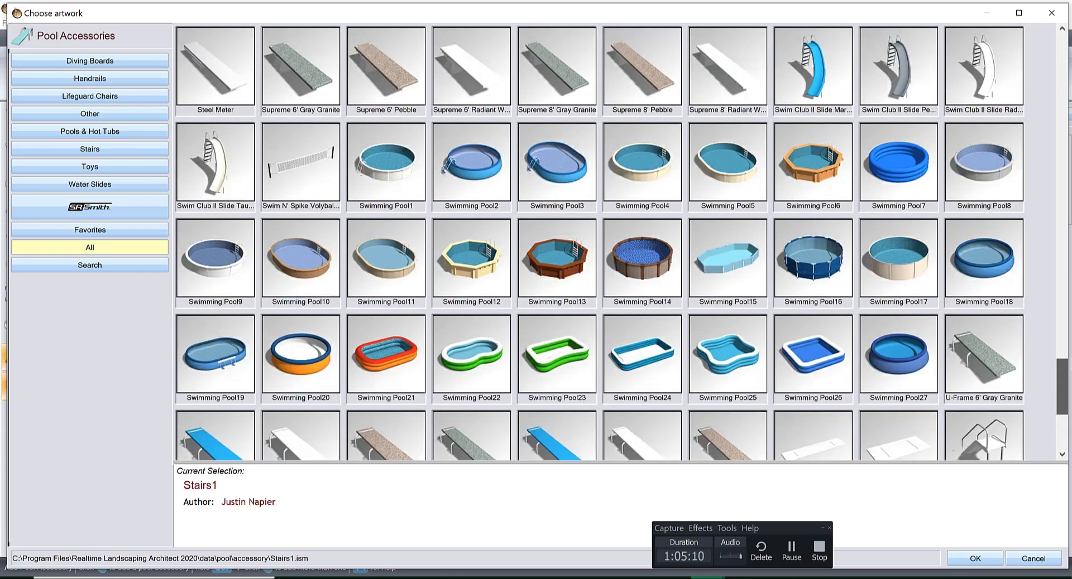
pyautogui.moveTo(1066, 362); pyautogui.dragTo(1066, 287)
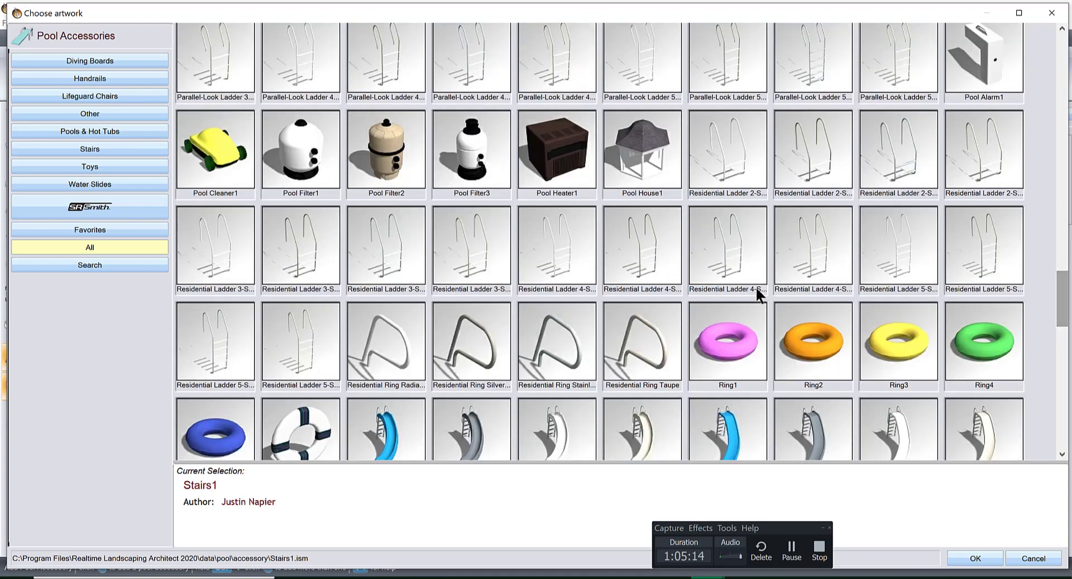
pyautogui.doubleClick(721, 333)
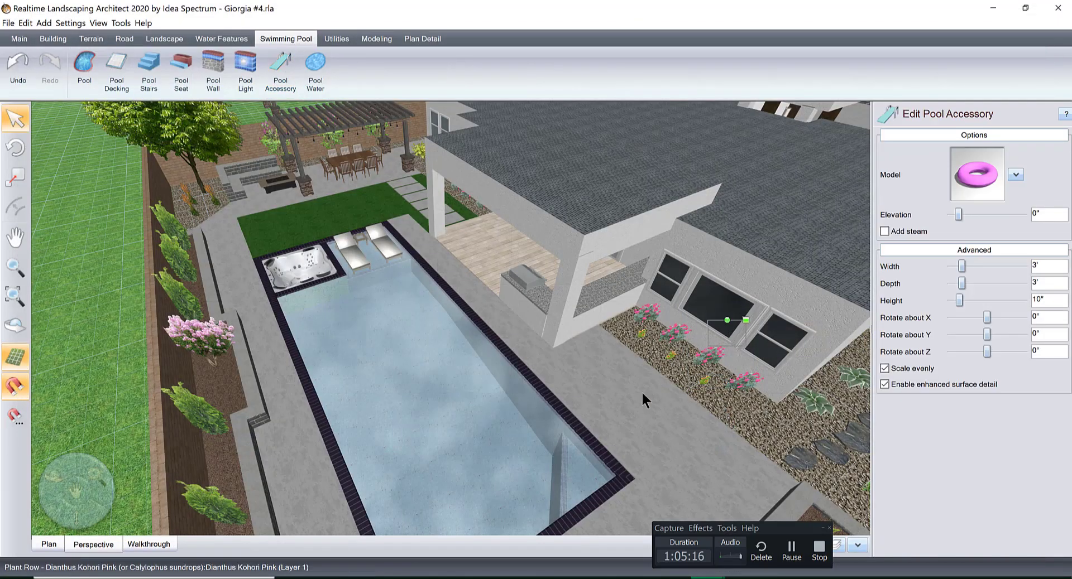
# Move the pink ring from the planting bed beside the house into the pool, near the end opposite the spa.
pyautogui.moveTo(720, 339); pyautogui.dragTo(421, 493)
pyautogui.moveTo(522, 447); pyautogui.dragTo(596, 422, button='right')
pyautogui.moveTo(596, 465); pyautogui.dragTo(638, 316, button='right')
pyautogui.scroll(3, 639, 316)
pyautogui.moveTo(579, 359); pyautogui.dragTo(560, 369, button='middle')
pyautogui.moveTo(585, 265); pyautogui.dragTo(622, 328)
pyautogui.moveTo(684, 290); pyautogui.dragTo(597, 329, button='right')
pyautogui.scroll(4, 627, 317)
pyautogui.moveTo(565, 378); pyautogui.dragTo(582, 367, button='middle')
pyautogui.scroll(3, 582, 367)
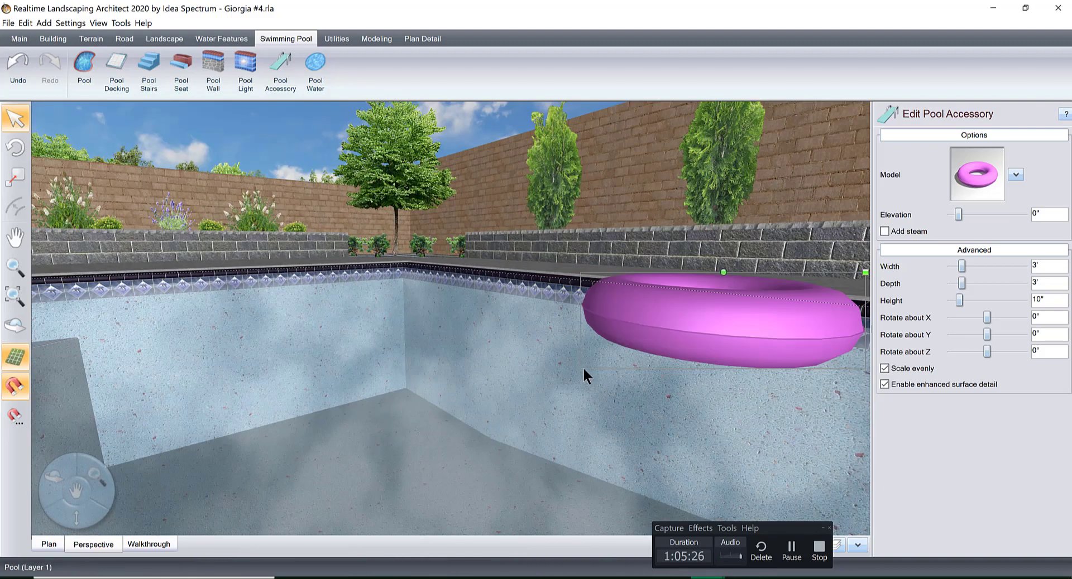
# Lower the pink ring's elevation to -2" and view its position in the water.
pyautogui.moveTo(583, 366); pyautogui.dragTo(658, 346, button='right')
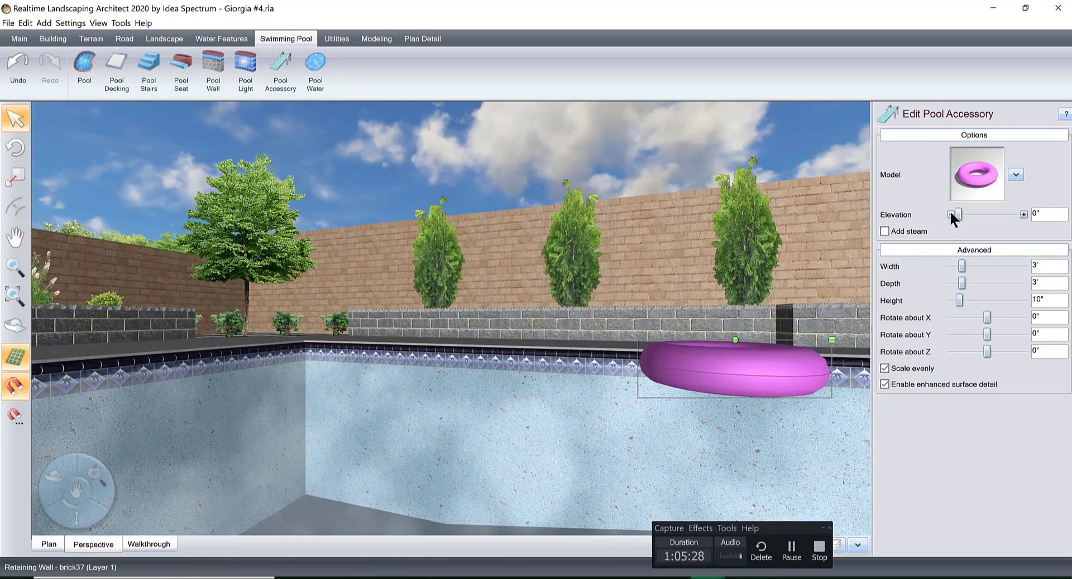
pyautogui.click(950, 215)
pyautogui.click(950, 214)
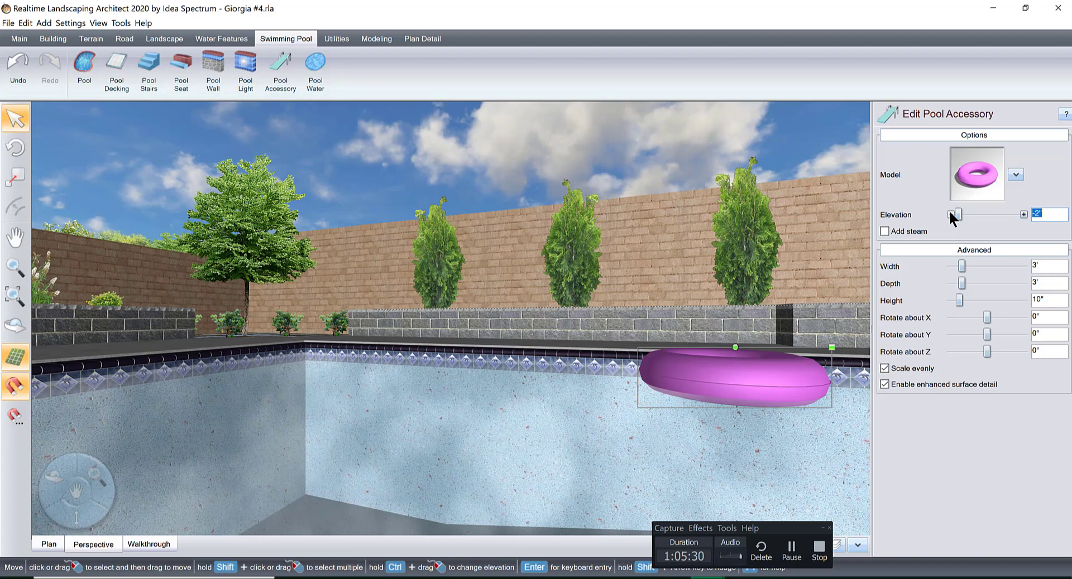
pyautogui.scroll(-4, 703, 384)
pyautogui.moveTo(698, 386); pyautogui.dragTo(466, 422, button='right')
pyautogui.scroll(-1, 530, 431)
pyautogui.moveTo(476, 422); pyautogui.dragTo(472, 423)
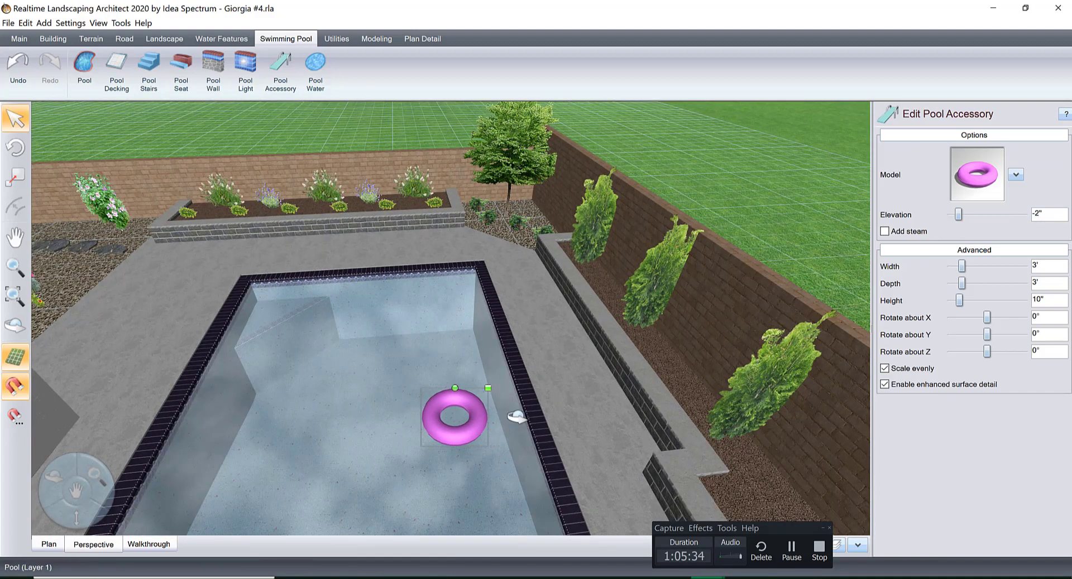
# Delete the spare dark pergola standing on the grass outside the fence on the pool side.
pyautogui.moveTo(516, 415); pyautogui.dragTo(504, 351, button='right')
pyautogui.moveTo(476, 348); pyautogui.dragTo(522, 348)
pyautogui.moveTo(588, 352); pyautogui.dragTo(641, 279, button='right')
pyautogui.scroll(-4, 619, 368)
pyautogui.scroll(-3, 619, 368)
pyautogui.moveTo(695, 248); pyautogui.dragTo(759, 236, button='middle')
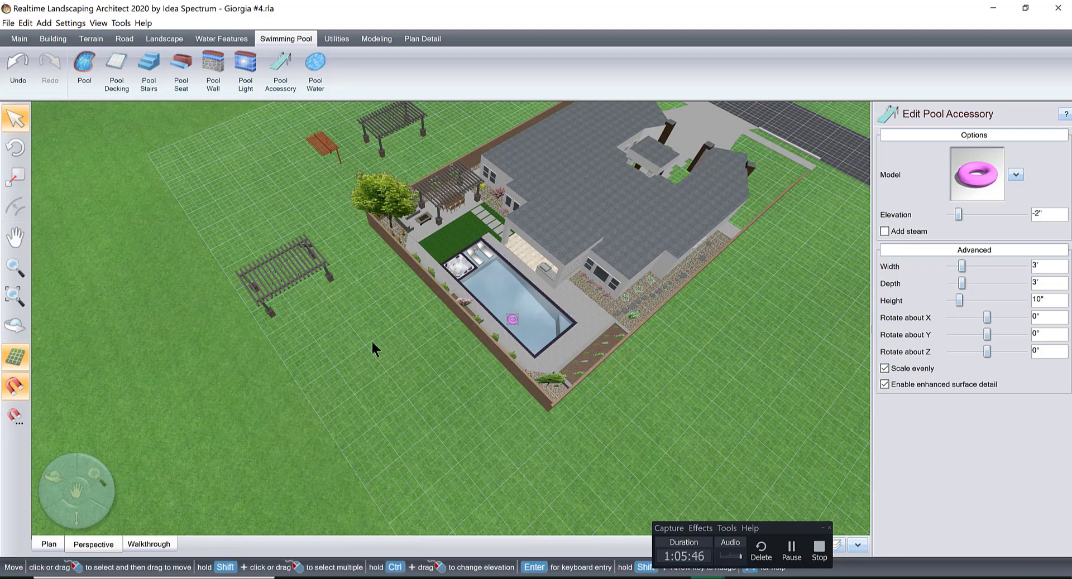
pyautogui.moveTo(172, 188); pyautogui.dragTo(375, 344)
pyautogui.press('Delete')
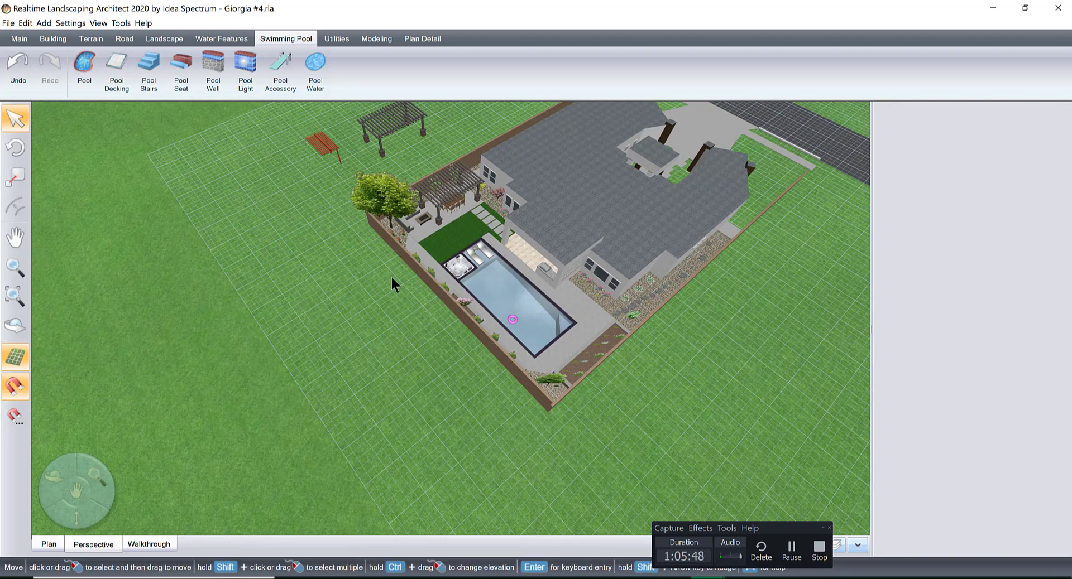
# Delete the remaining spare dark pergola and the red slatted structure on the grass beyond the side fence.
pyautogui.moveTo(392, 274); pyautogui.dragTo(519, 331, button='right')
pyautogui.moveTo(518, 331); pyautogui.dragTo(615, 177, button='middle')
pyautogui.moveTo(614, 177); pyautogui.dragTo(610, 237, button='right')
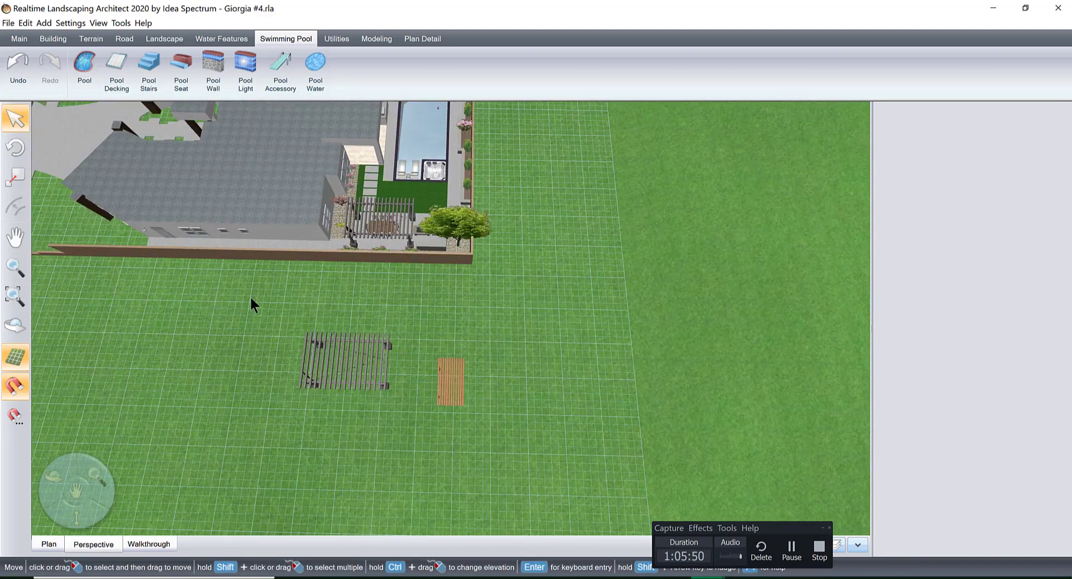
pyautogui.moveTo(192, 303); pyautogui.dragTo(596, 427)
pyautogui.press('Delete')
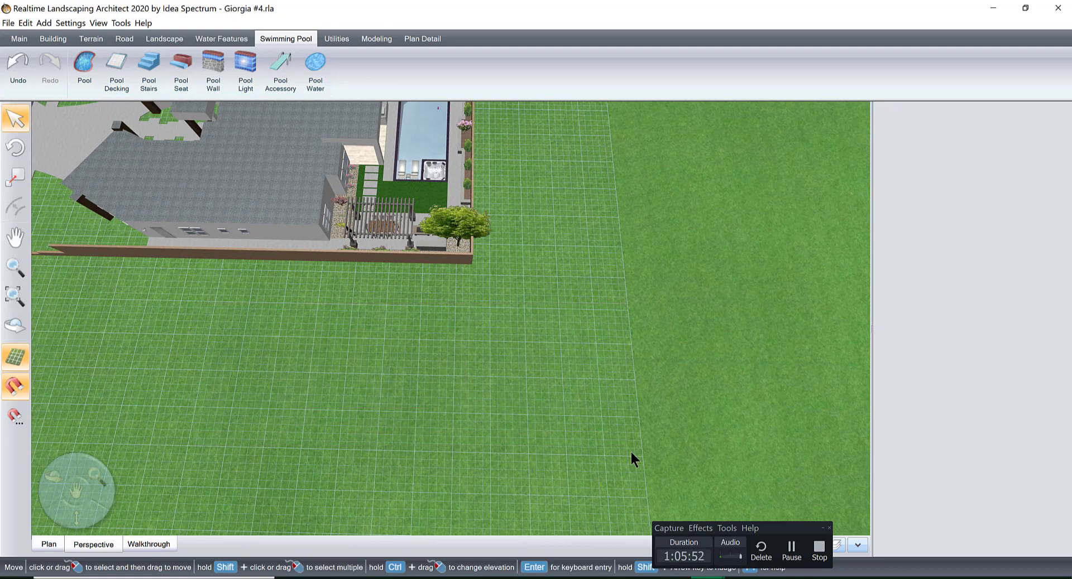
# Move the compass onto the open grass across the road from the front of the house.
pyautogui.moveTo(697, 222); pyautogui.dragTo(535, 266, button='middle')
pyautogui.scroll(-5, 535, 266)
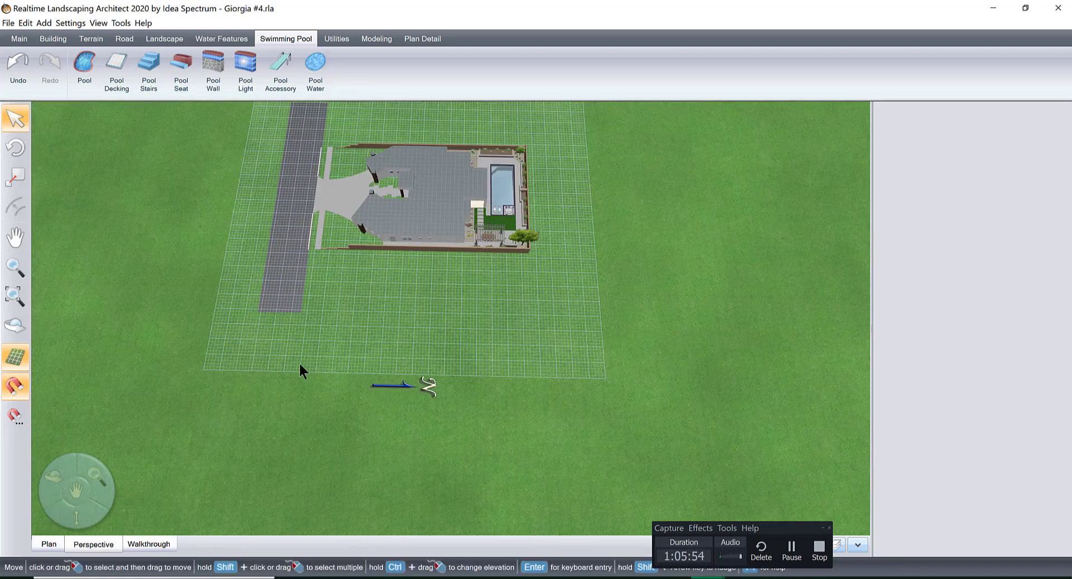
pyautogui.click(401, 385)
pyautogui.moveTo(429, 389); pyautogui.dragTo(107, 190)
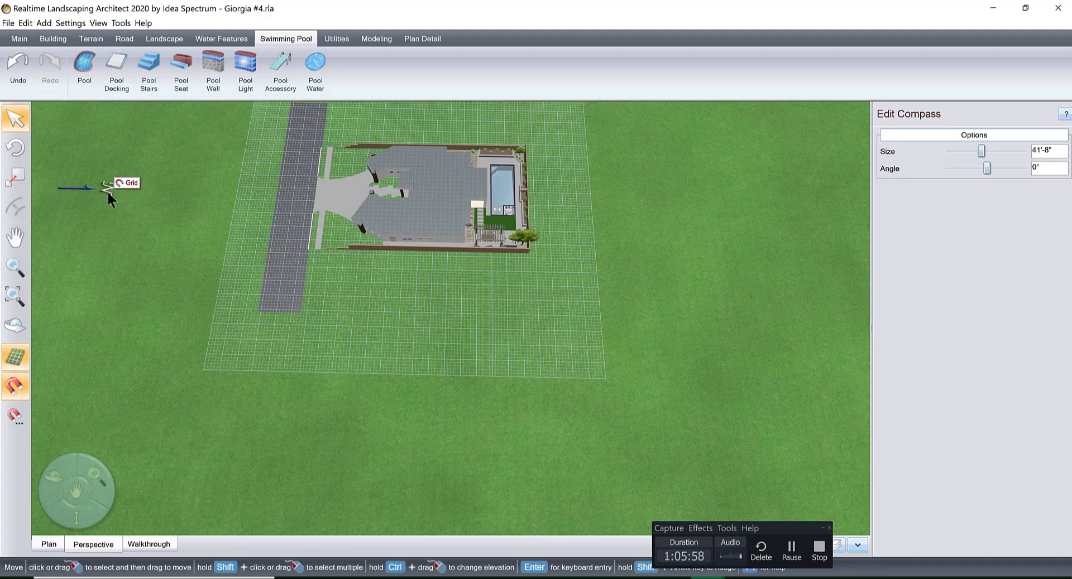
# Start a full-screen realtime walkthrough of the backyard with Standard camera control.
pyautogui.moveTo(486, 246); pyautogui.dragTo(538, 481, button='middle')
pyautogui.scroll(5, 378, 331)
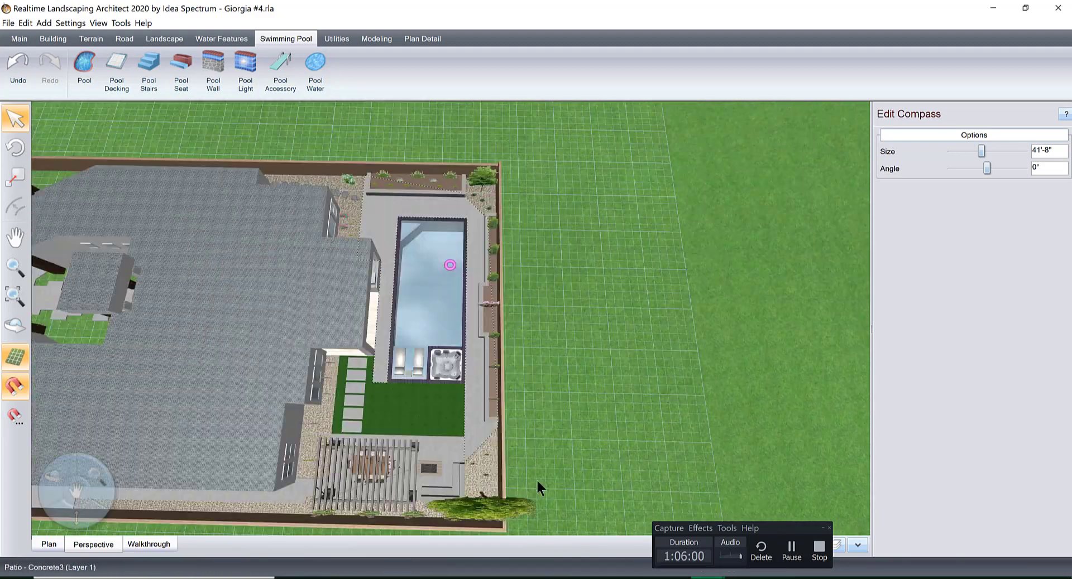
pyautogui.moveTo(452, 370); pyautogui.dragTo(383, 386, button='right')
pyautogui.scroll(5, 383, 386)
pyautogui.moveTo(382, 387); pyautogui.dragTo(362, 377, button='middle')
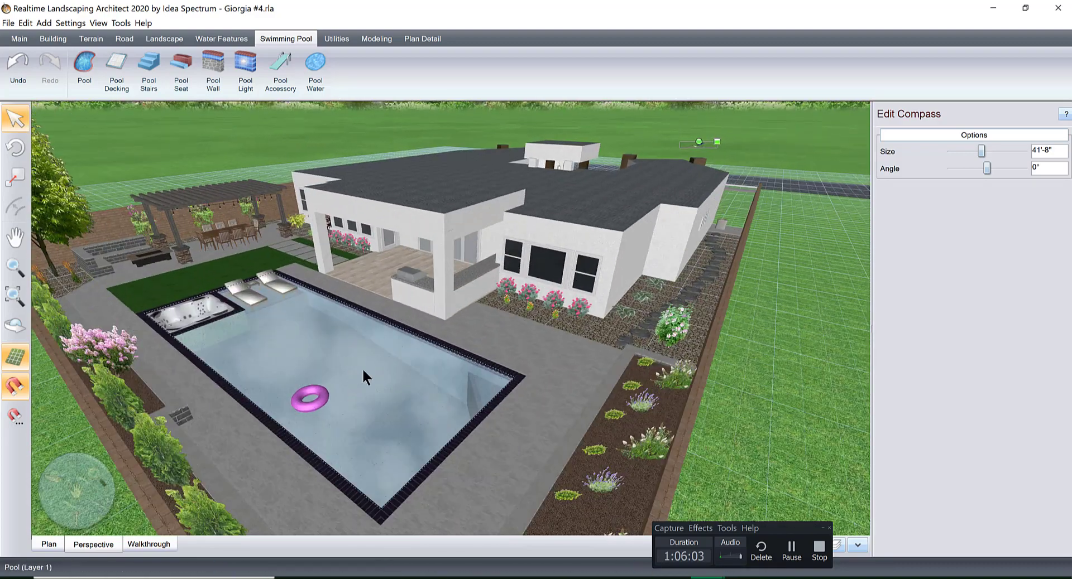
pyautogui.click(159, 542)
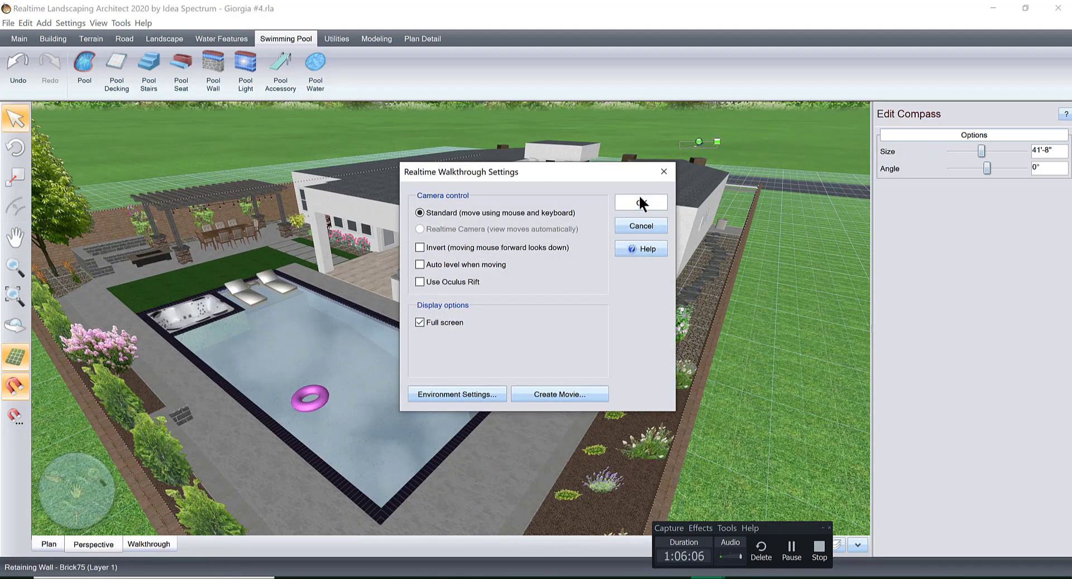
pyautogui.click(639, 196)
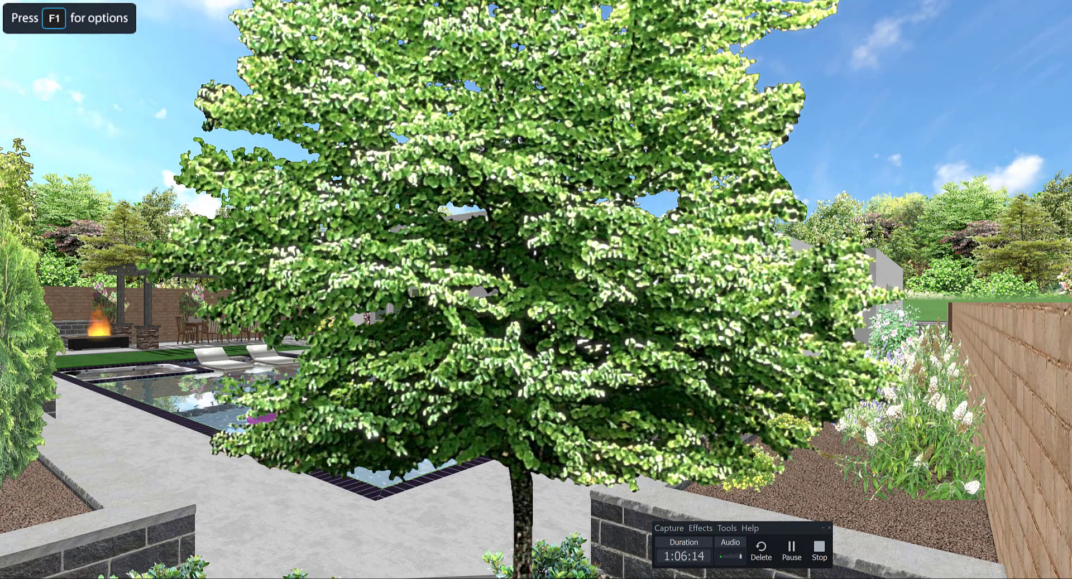
# Walk forward past the corner tree, raise the camera to overlook the pool and patio, and exit the walkthrough.
pyautogui.press('w')
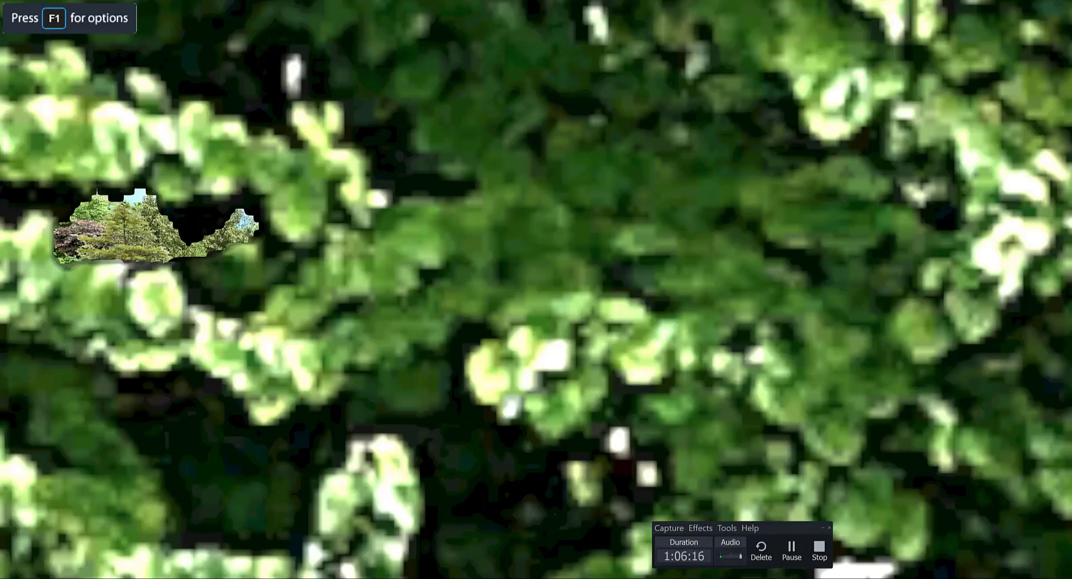
pyautogui.press('w')
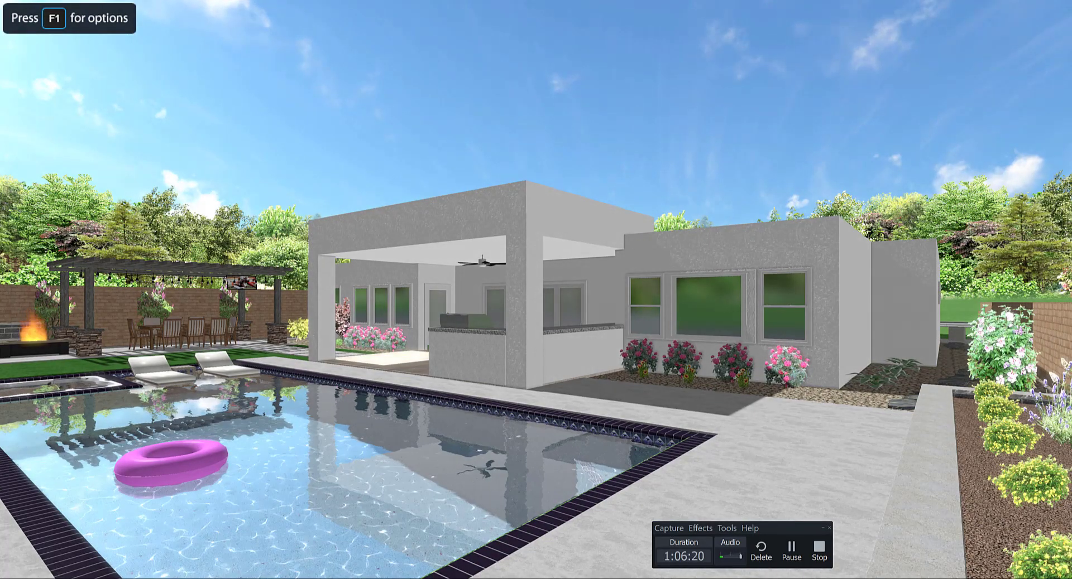
pyautogui.press('r')
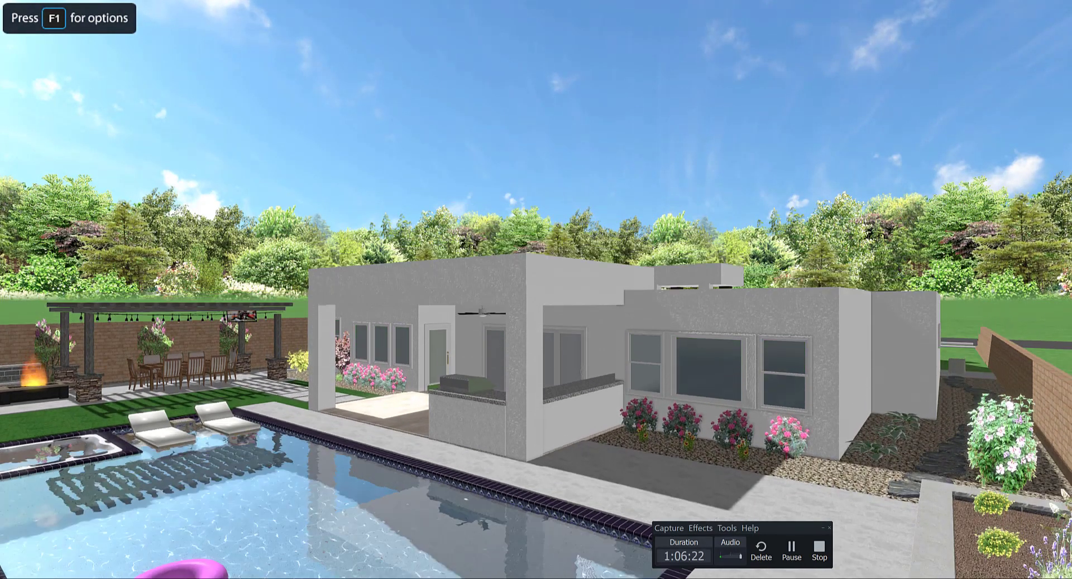
pyautogui.press('r')
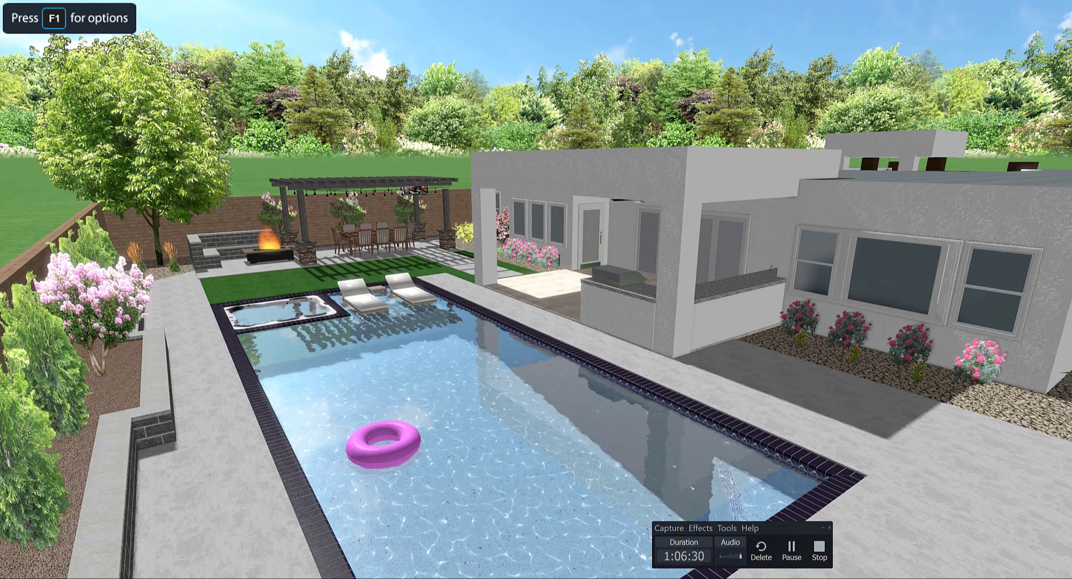
pyautogui.press('Escape')
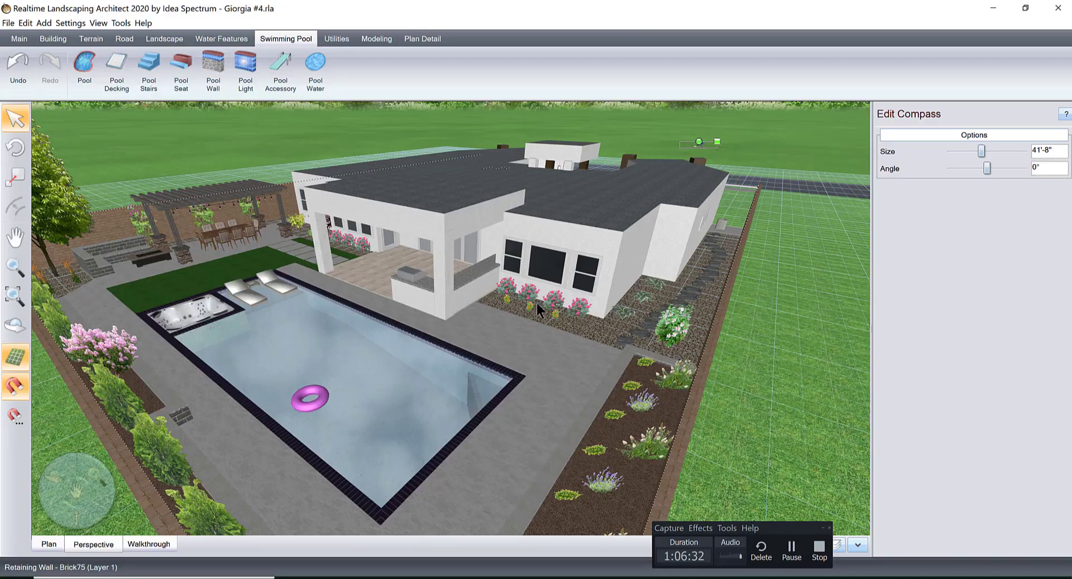
# Examine the property's orientation from above, comparing the house, road and pool with the compass.
pyautogui.scroll(-3, 537, 303)
pyautogui.moveTo(537, 304); pyautogui.dragTo(572, 393, button='right')
pyautogui.scroll(-1, 561, 334)
pyautogui.scroll(-3, 560, 332)
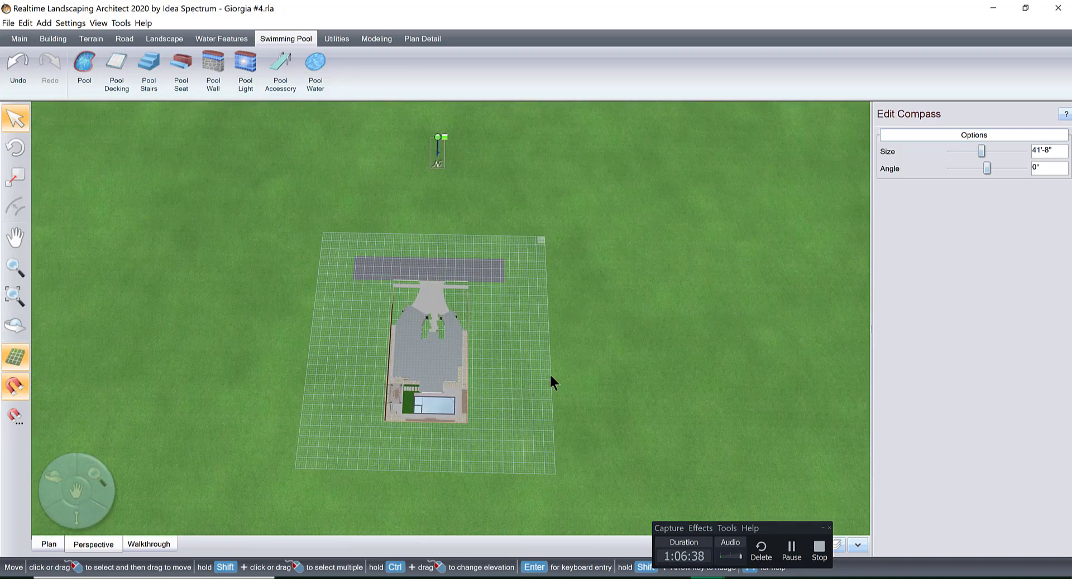
pyautogui.scroll(-2, 549, 373)
pyautogui.scroll(4, 548, 373)
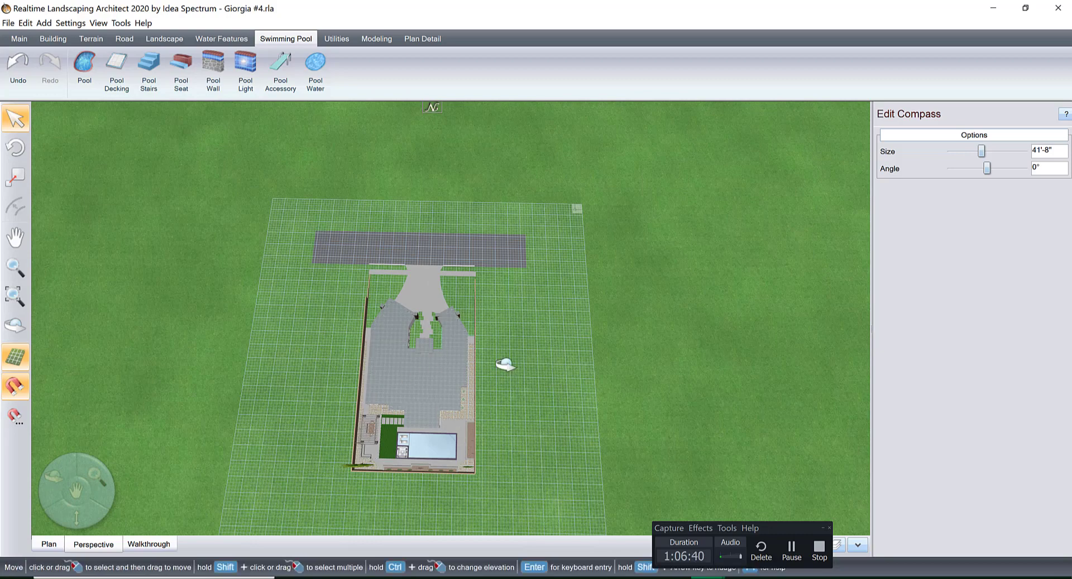
pyautogui.moveTo(504, 364); pyautogui.dragTo(458, 333, button='middle')
pyautogui.scroll(5, 458, 339)
pyautogui.moveTo(472, 335); pyautogui.dragTo(563, 333, button='right')
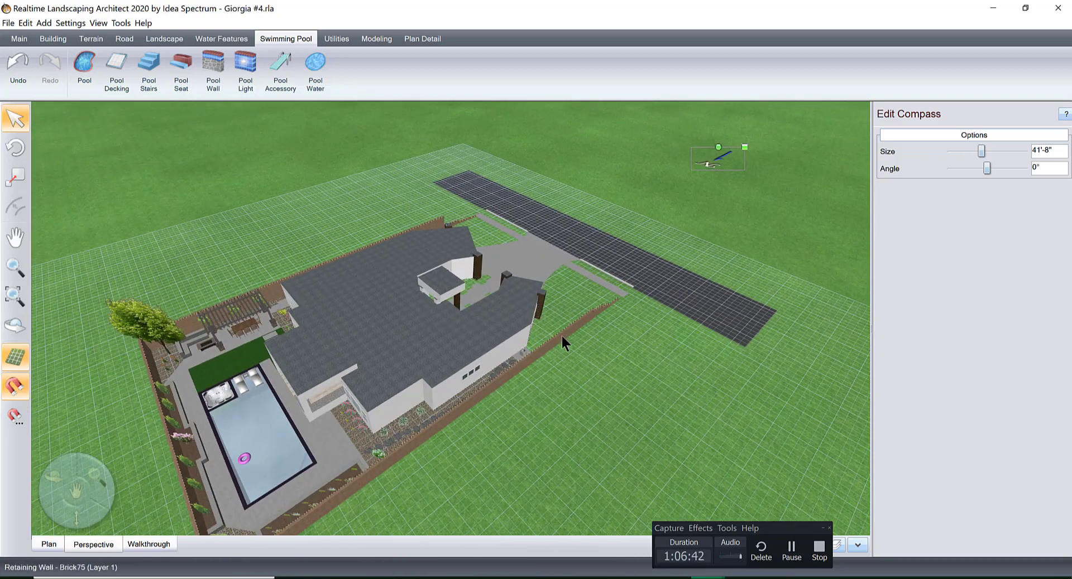
pyautogui.scroll(-2, 419, 411)
pyautogui.scroll(4, 507, 390)
pyautogui.scroll(-2, 504, 397)
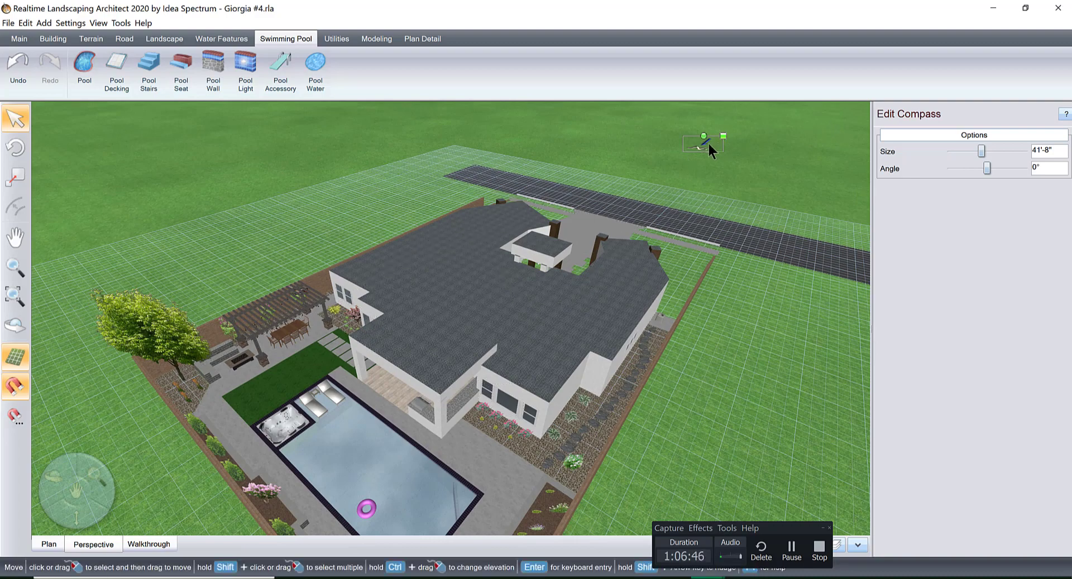
pyautogui.scroll(-3, 305, 385)
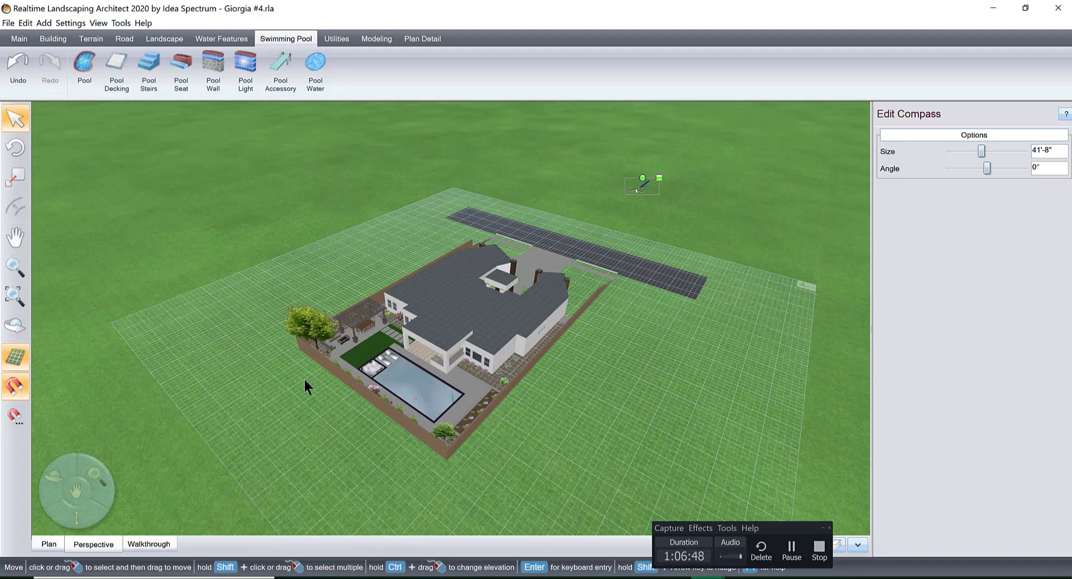
# Select the whole property in the plan view and rotate it half a turn so the road is at the upper end.
pyautogui.moveTo(305, 385); pyautogui.dragTo(423, 402, button='right')
pyautogui.moveTo(456, 408); pyautogui.dragTo(461, 426, button='middle')
pyautogui.scroll(-3, 462, 425)
pyautogui.moveTo(250, 209); pyautogui.dragTo(639, 484)
pyautogui.click(49, 544)
pyautogui.scroll(-10, 414, 389)
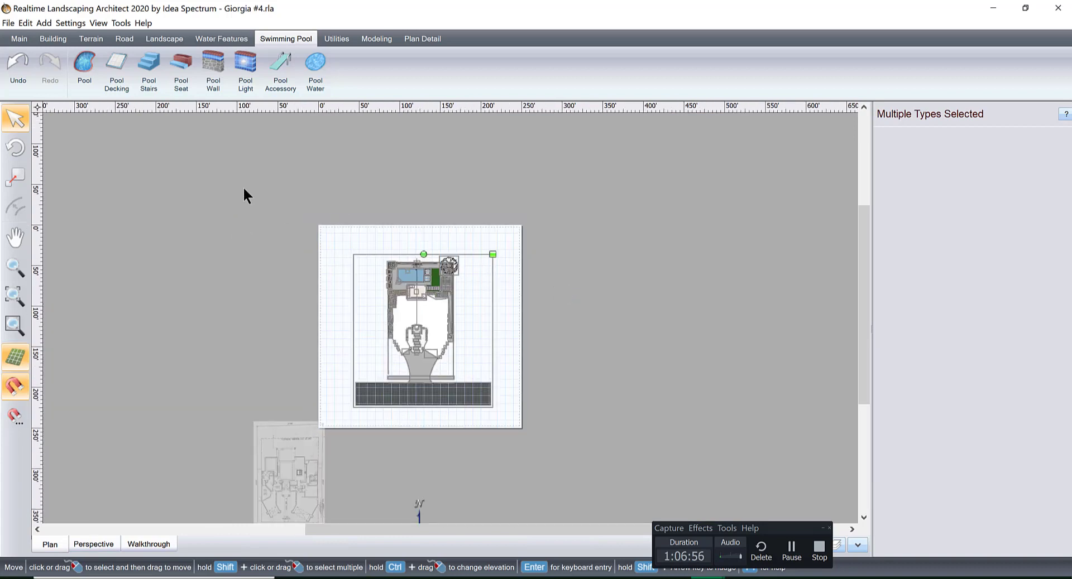
pyautogui.moveTo(244, 187); pyautogui.dragTo(631, 471)
pyautogui.moveTo(423, 255); pyautogui.dragTo(422, 428)
pyautogui.scroll(4, 451, 317)
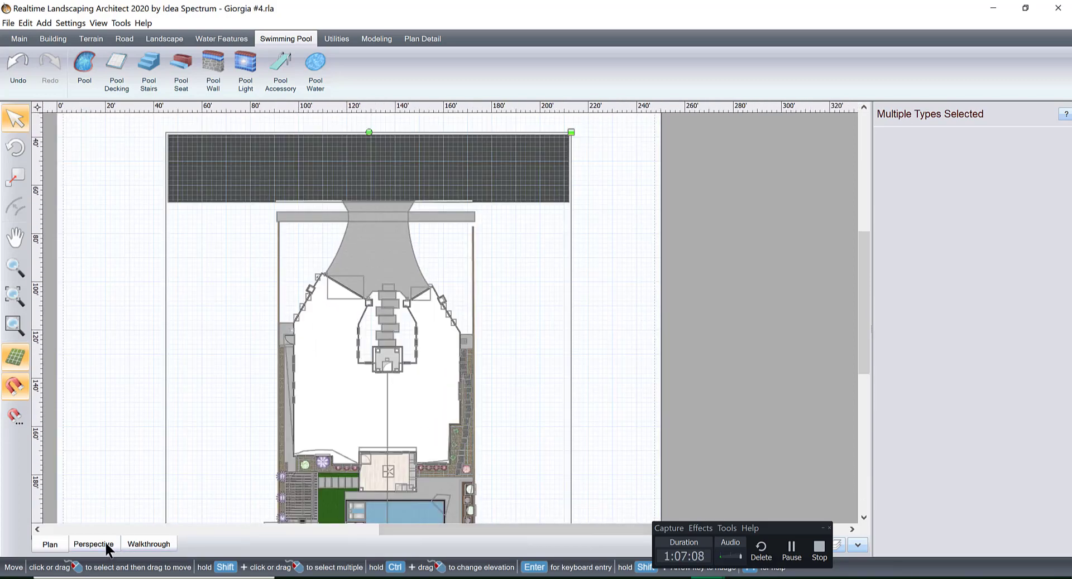
# Examine the rotated property in perspective from above and around the pool, with the whole-property selection cleared.
pyautogui.click(94, 545)
pyautogui.scroll(5, 422, 379)
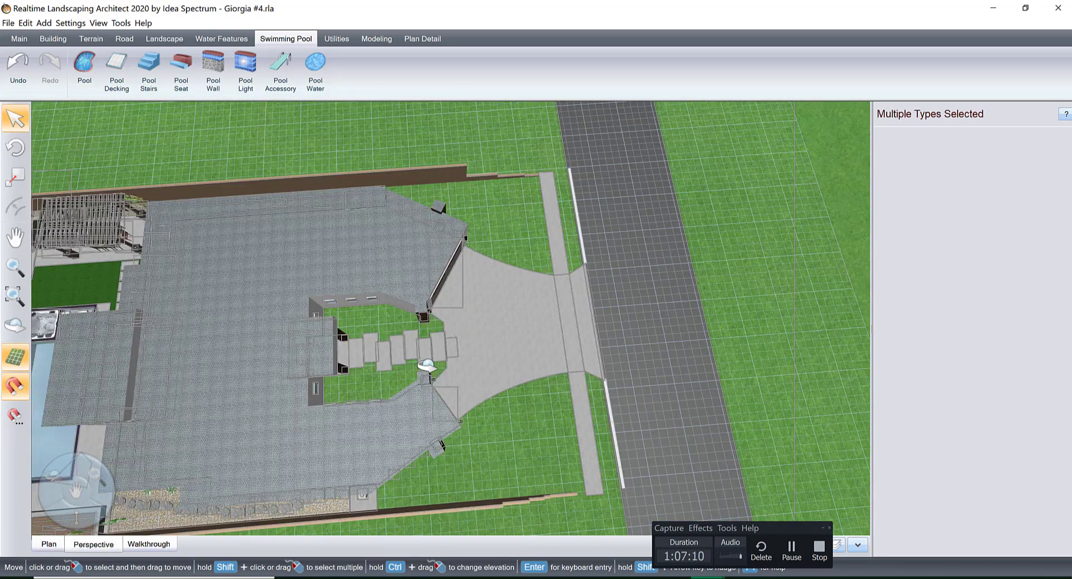
pyautogui.moveTo(427, 369); pyautogui.dragTo(367, 383, button='right')
pyautogui.moveTo(366, 382); pyautogui.dragTo(674, 327, button='middle')
pyautogui.scroll(2, 447, 397)
pyautogui.moveTo(673, 327); pyautogui.dragTo(667, 330, button='right')
pyautogui.moveTo(667, 330); pyautogui.dragTo(529, 386, button='middle')
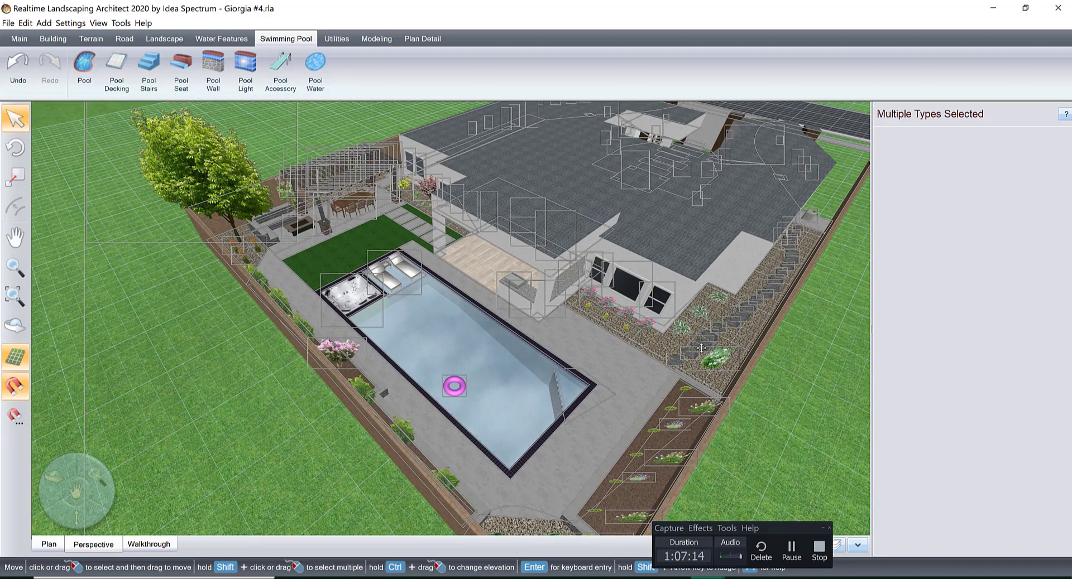
pyautogui.click(778, 398)
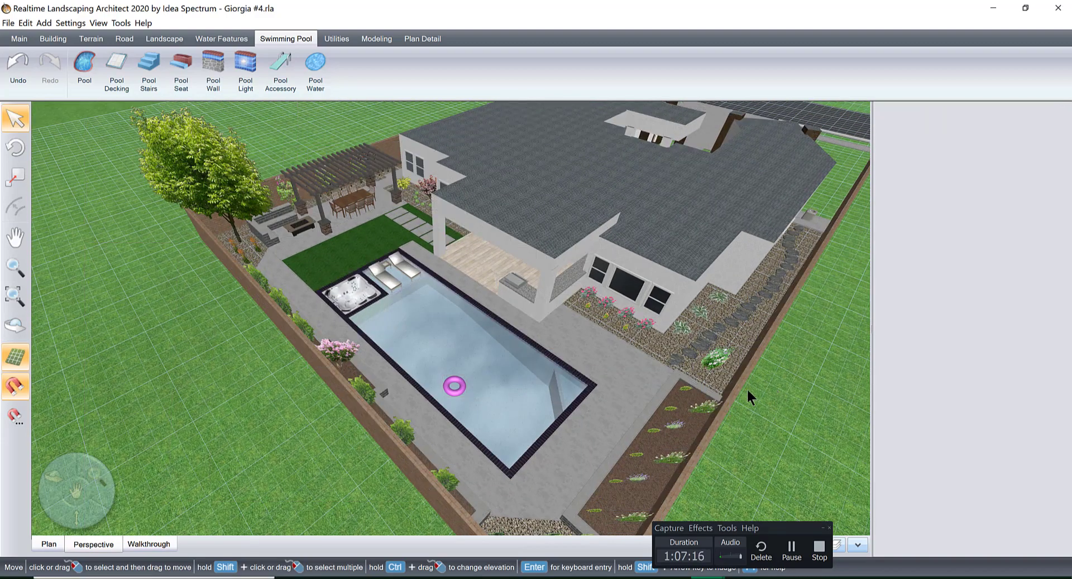
pyautogui.moveTo(685, 380)
pyautogui.mouseDown(button='right')
pyautogui.moveTo(686, 365)
pyautogui.moveTo(677, 371)
pyautogui.mouseUp(button='right')
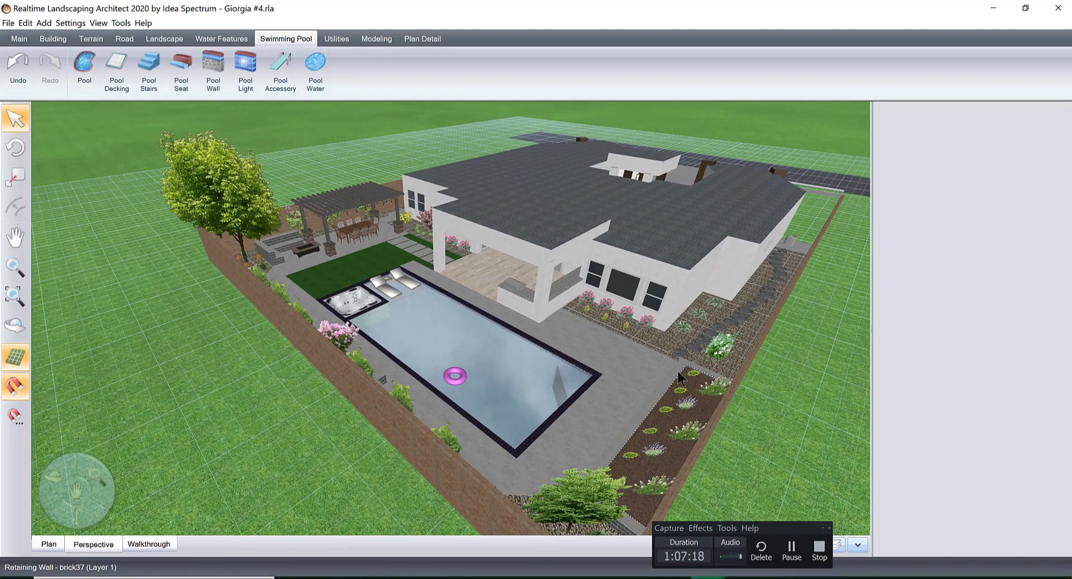
pyautogui.scroll(3, 676, 372)
pyautogui.moveTo(675, 368); pyautogui.dragTo(478, 321, button='middle')
# Start a full-screen realtime walkthrough to check the backyard's lighting and skyline, and leave it.
pyautogui.click(144, 547)
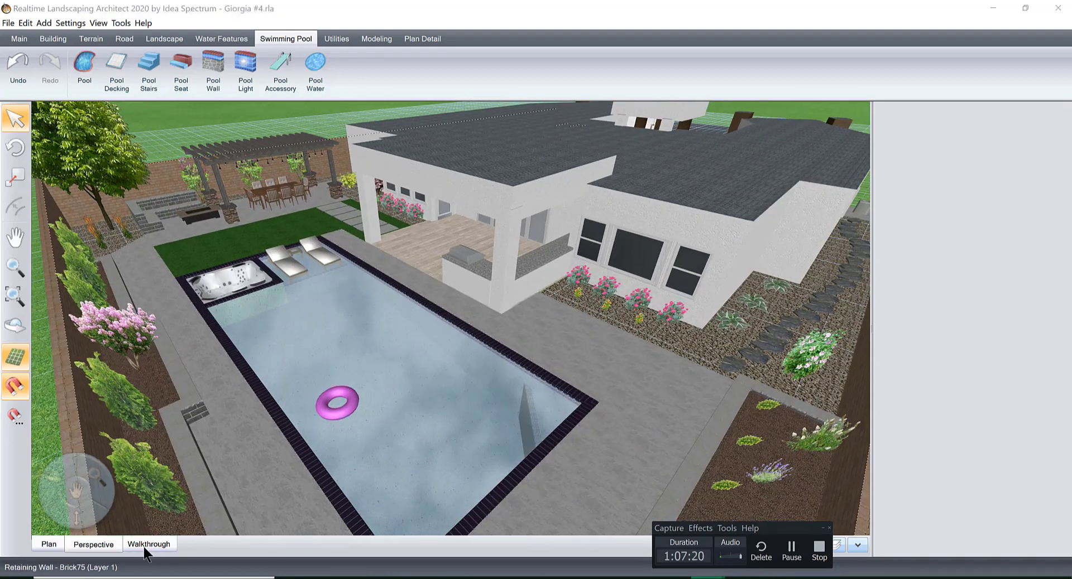
pyautogui.click(624, 204)
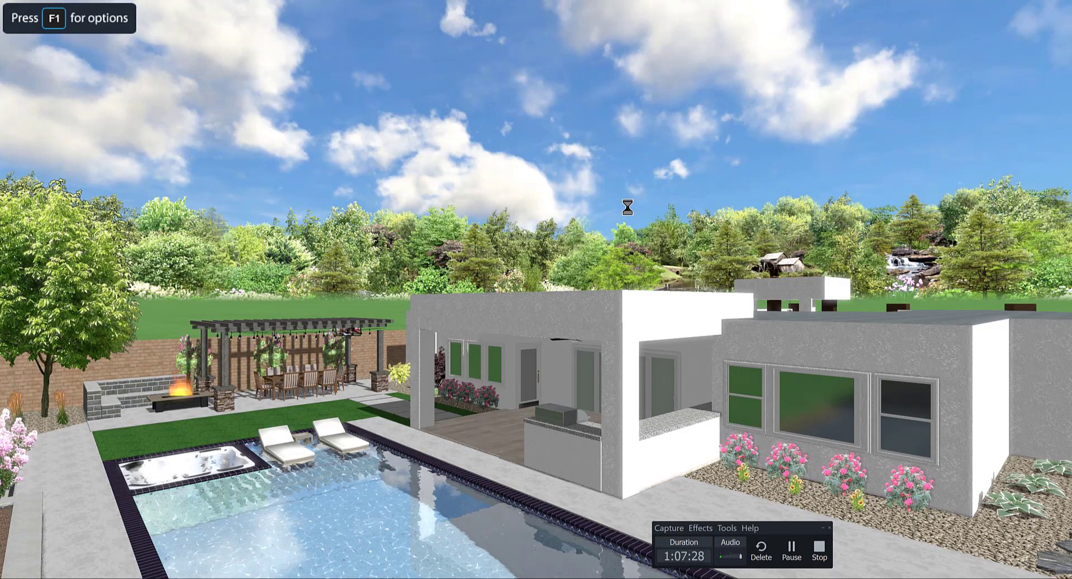
pyautogui.press('F1')
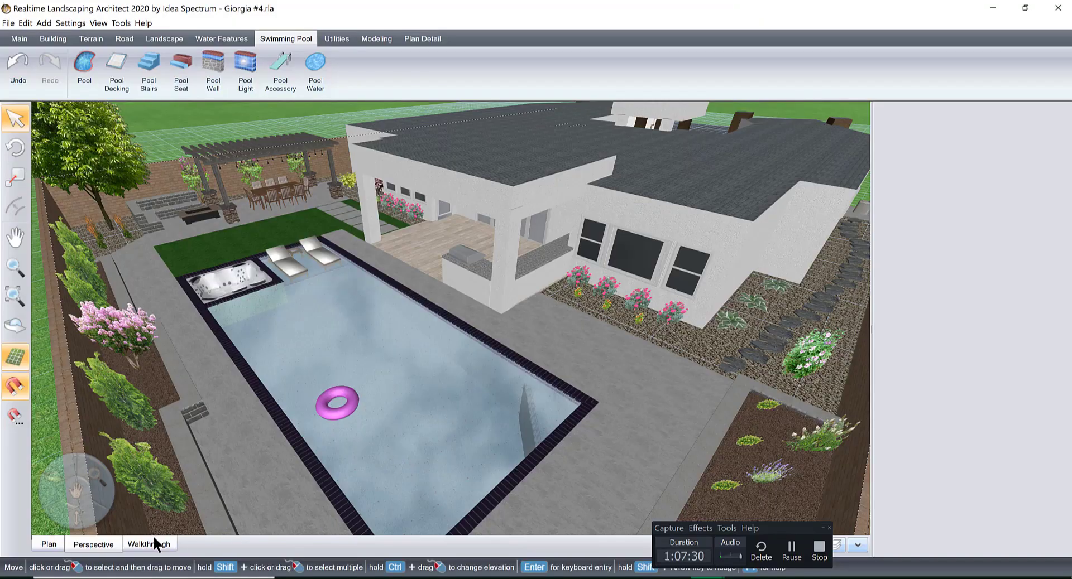
# Set the time of day to 03:00 PM in the walkthrough's environment settings.
pyautogui.click(454, 393)
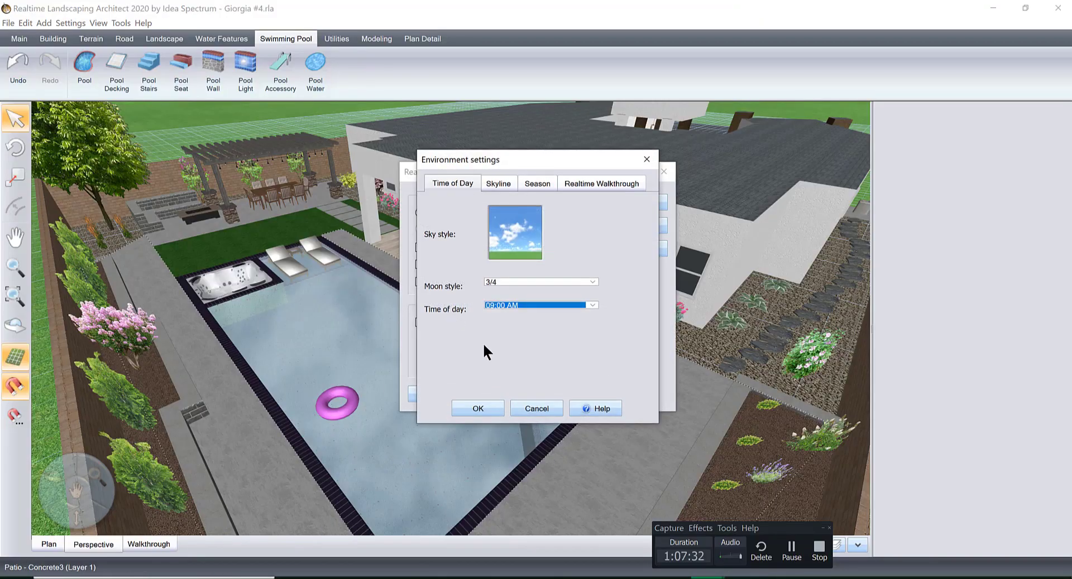
pyautogui.click(590, 305)
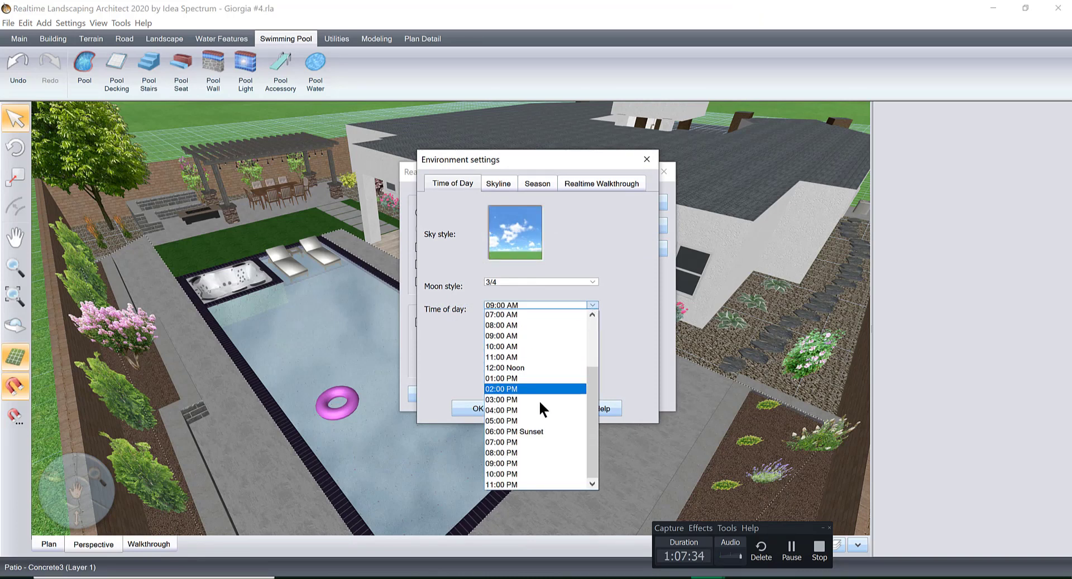
pyautogui.click(528, 399)
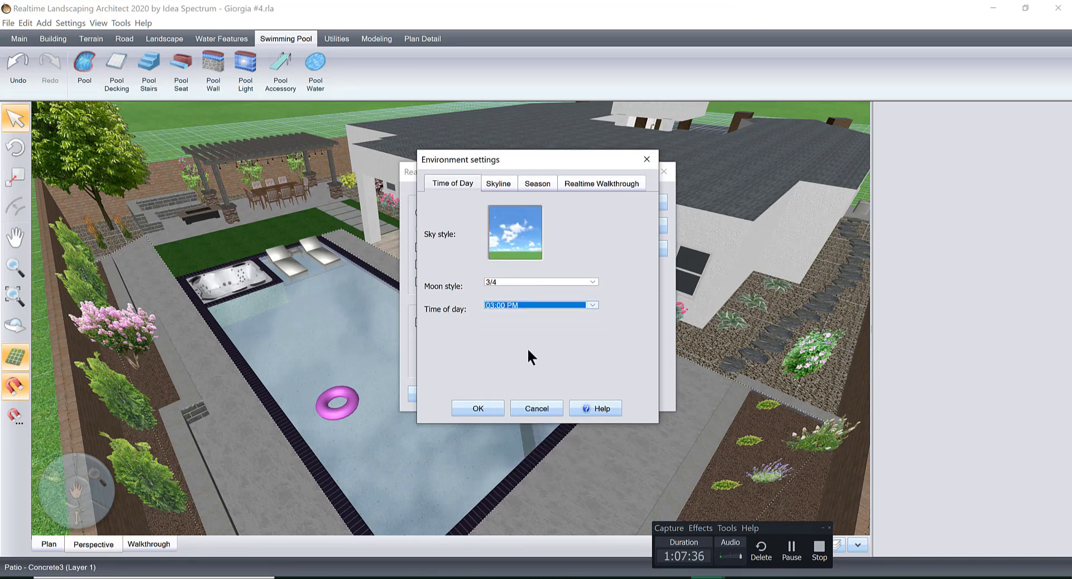
# Reduce the skyline size, check the season and realtime walkthrough options, and accept the environment settings.
pyautogui.click(494, 184)
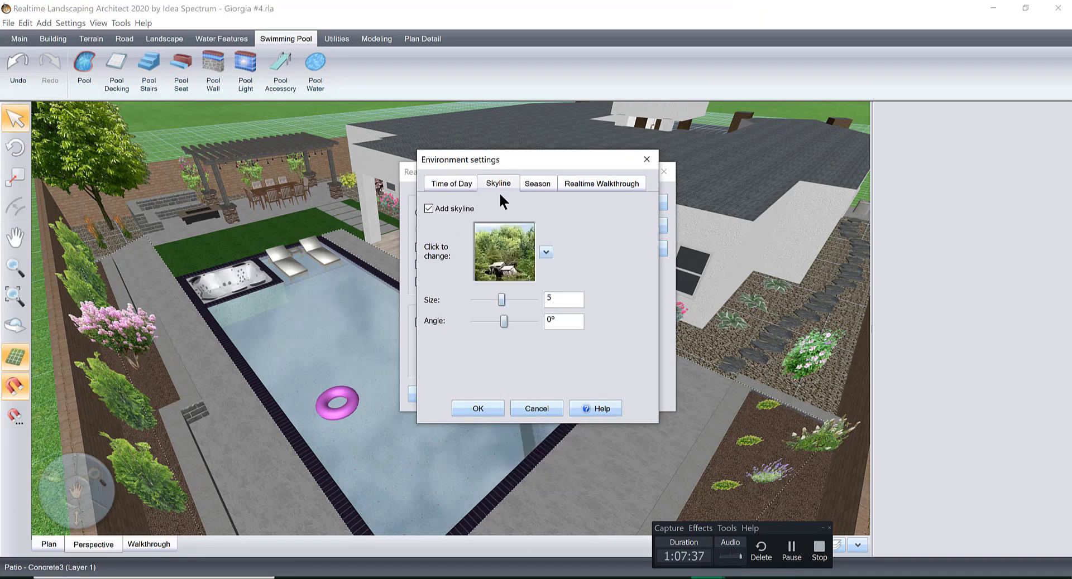
pyautogui.click(428, 208)
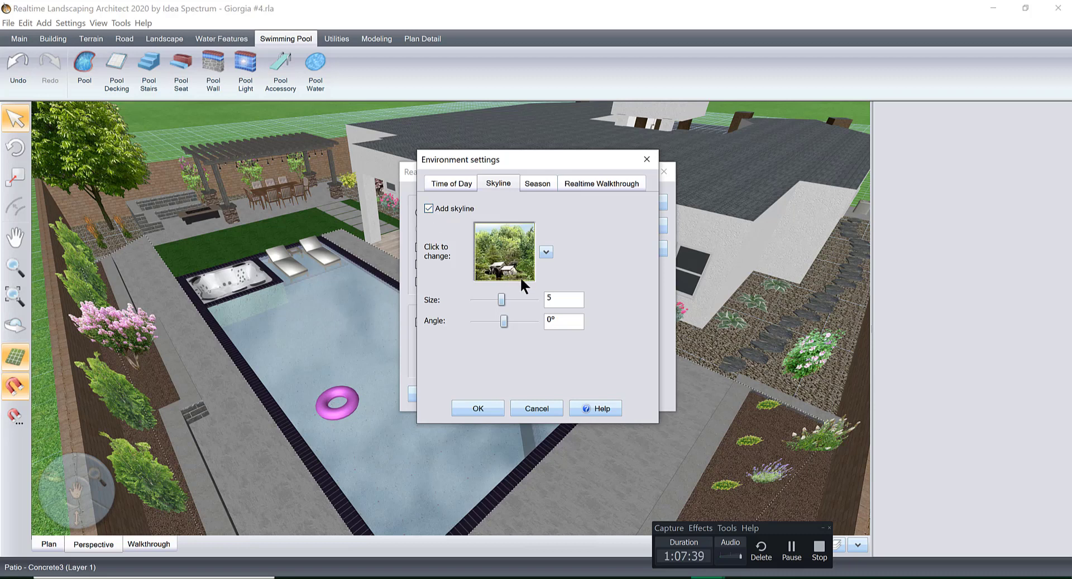
pyautogui.click(474, 299)
pyautogui.click(530, 183)
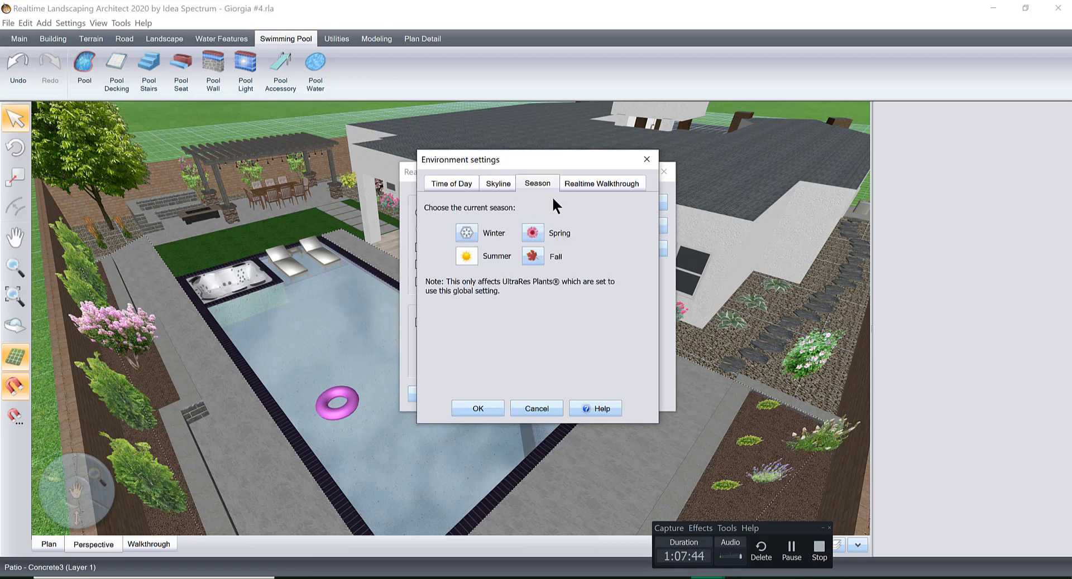
pyautogui.click(600, 187)
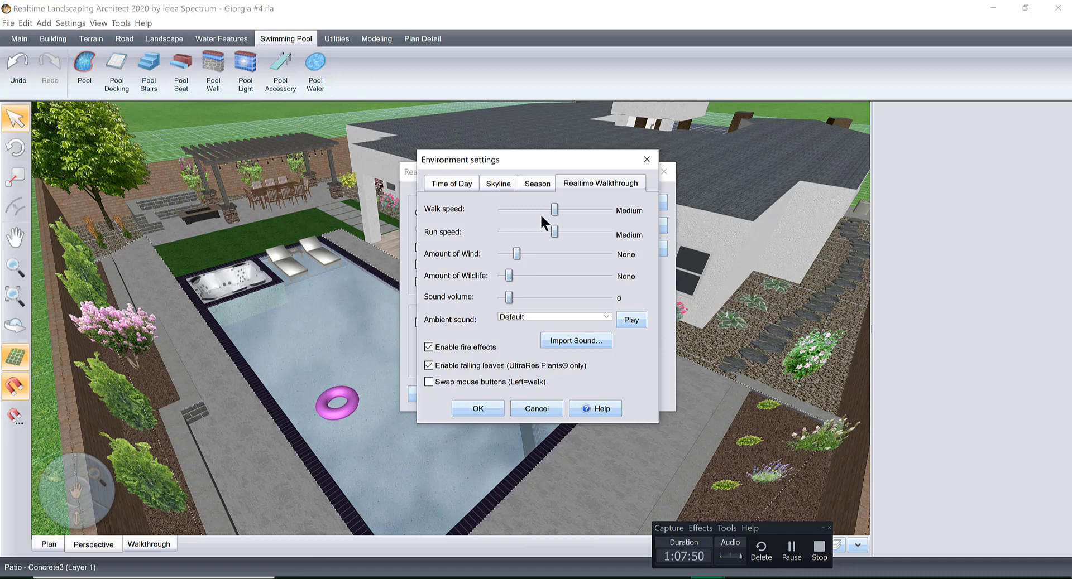
pyautogui.click(479, 408)
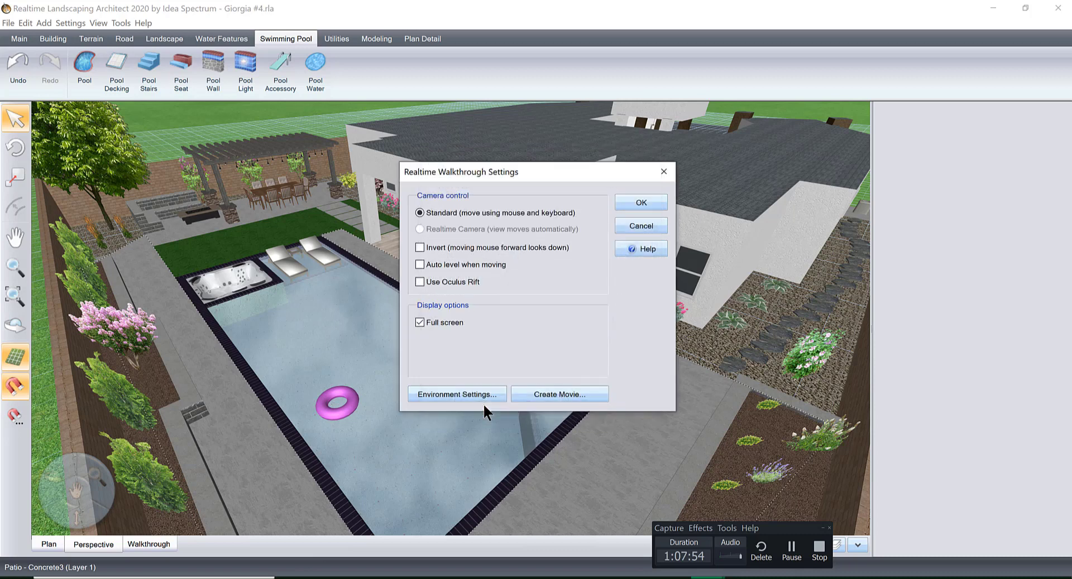
# Review the pool, spa, patio and planting beds in a full-screen realtime walkthrough and exit it.
pyautogui.click(632, 202)
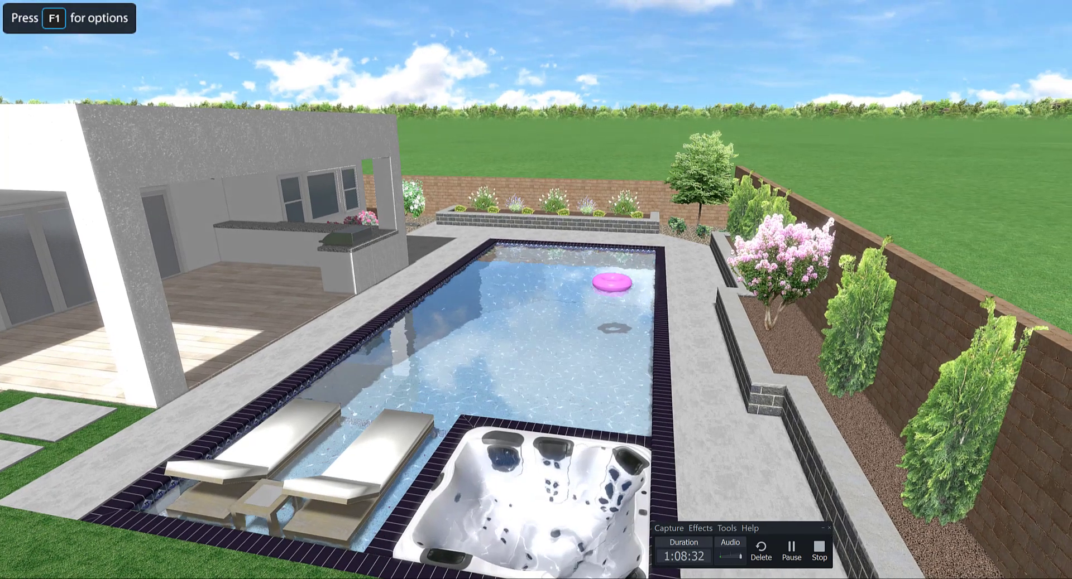
pyautogui.press('Escape')
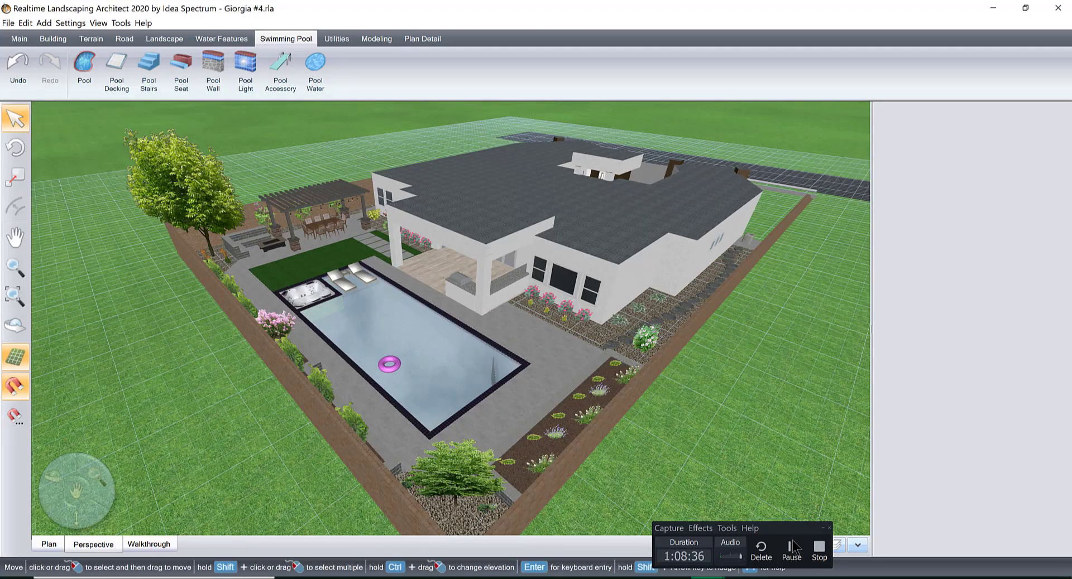
pyautogui.click(819, 549)
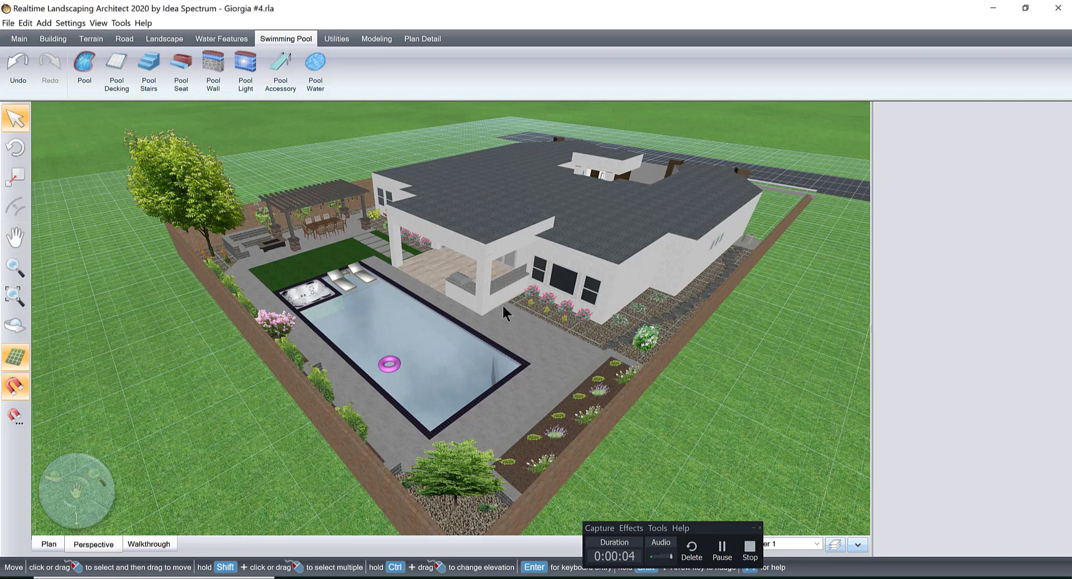
# Start a Realtime Camera path outside the property, running past the planter beside the pool and around the corner along the rear wall.
pyautogui.moveTo(446, 309); pyautogui.dragTo(514, 388, button='right')
pyautogui.moveTo(564, 363)
pyautogui.mouseDown(button='middle')
pyautogui.moveTo(587, 364)
pyautogui.moveTo(564, 368)
pyautogui.mouseUp(button='middle')
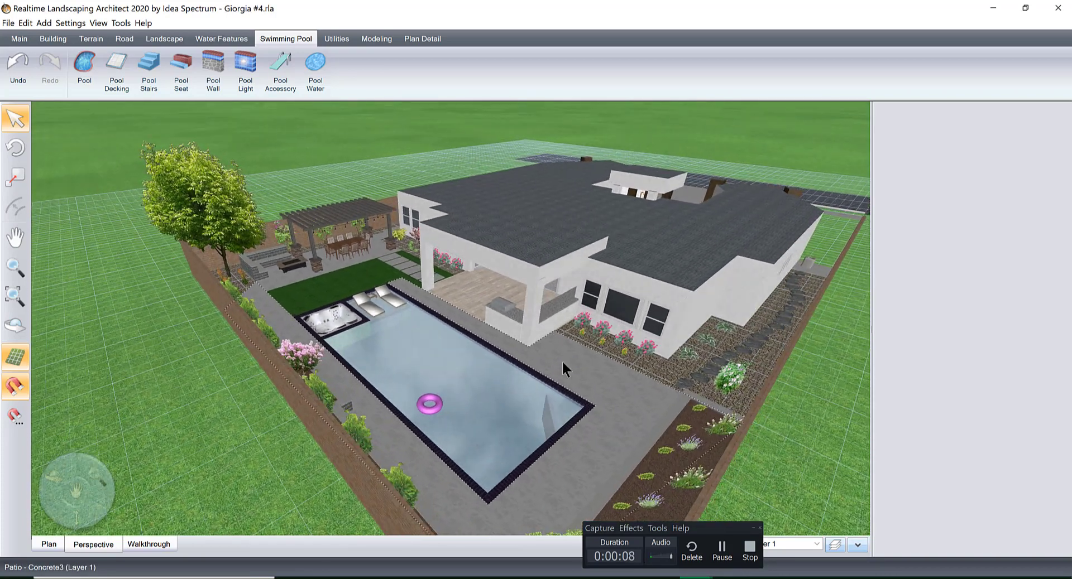
pyautogui.click(416, 39)
pyautogui.click(335, 39)
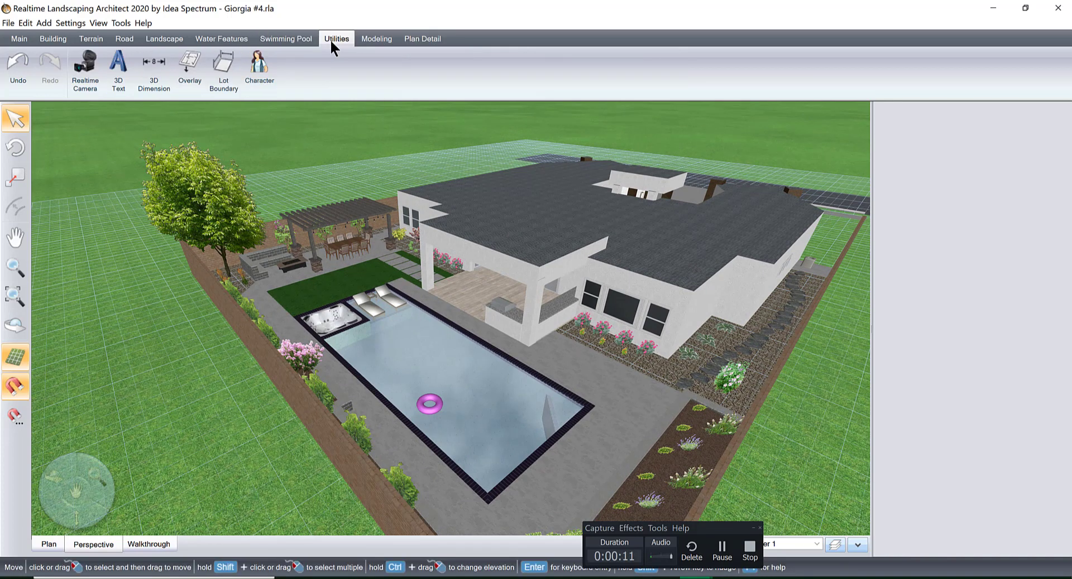
pyautogui.click(85, 67)
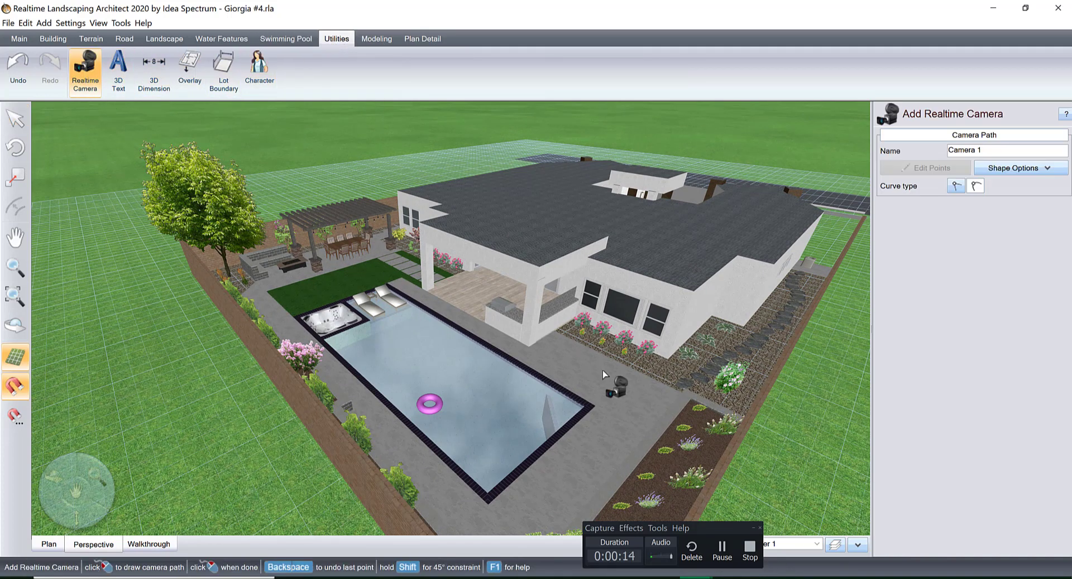
pyautogui.moveTo(735, 418); pyautogui.dragTo(697, 375, button='right')
pyautogui.moveTo(698, 375); pyautogui.dragTo(607, 267, button='middle')
pyautogui.moveTo(538, 268); pyautogui.dragTo(706, 332, button='middle')
pyautogui.scroll(-3, 706, 332)
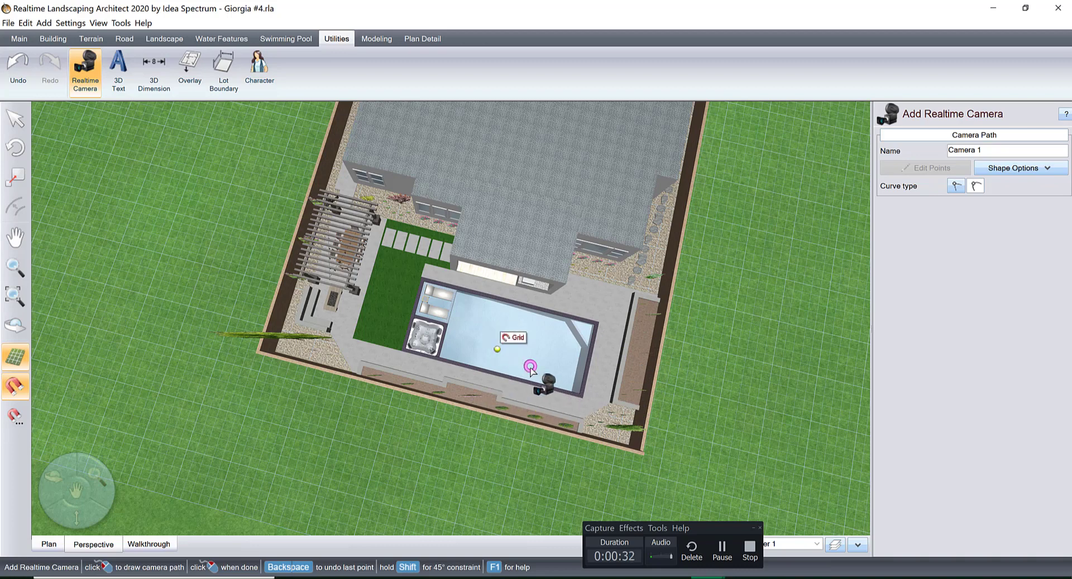
pyautogui.moveTo(661, 304); pyautogui.dragTo(523, 269, button='middle')
pyautogui.moveTo(524, 269); pyautogui.dragTo(543, 253, button='right')
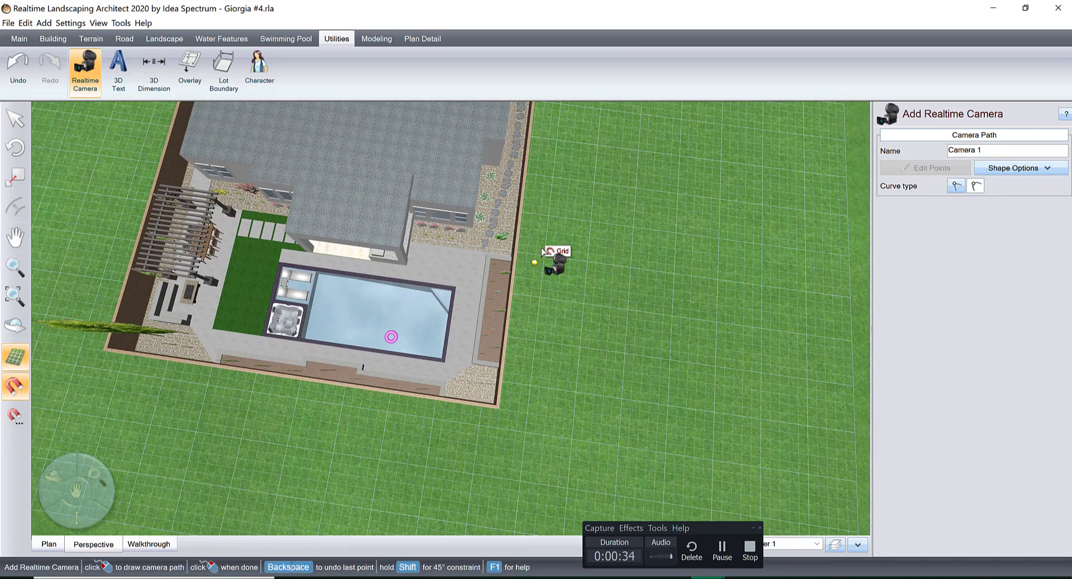
pyautogui.click(545, 324)
pyautogui.click(463, 414)
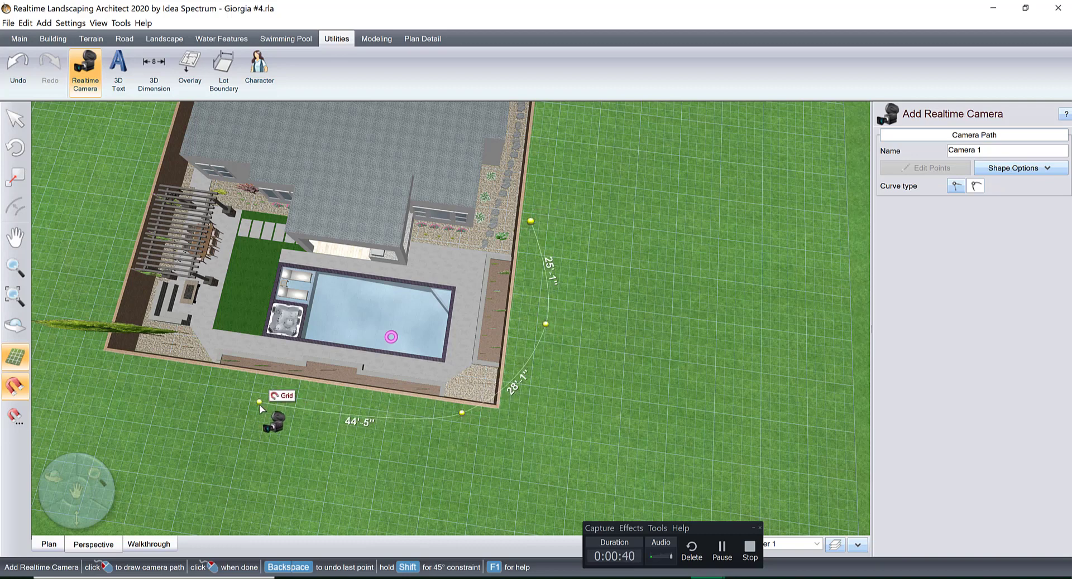
pyautogui.click(259, 404)
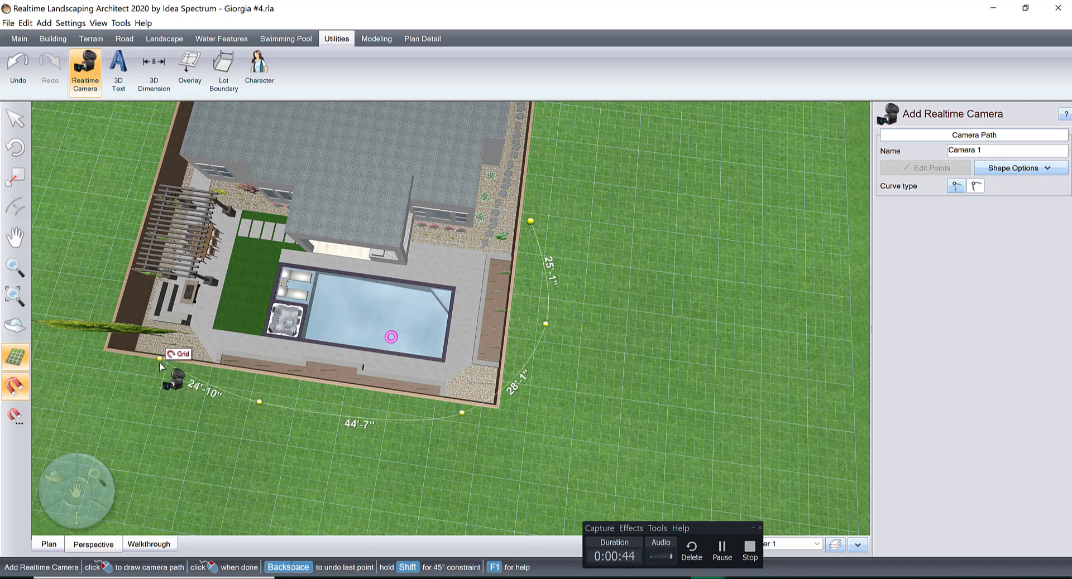
# Extend the camera path across the lawn, out beyond the side wall past the pergola, and back in beside the house corner.
pyautogui.click(234, 315)
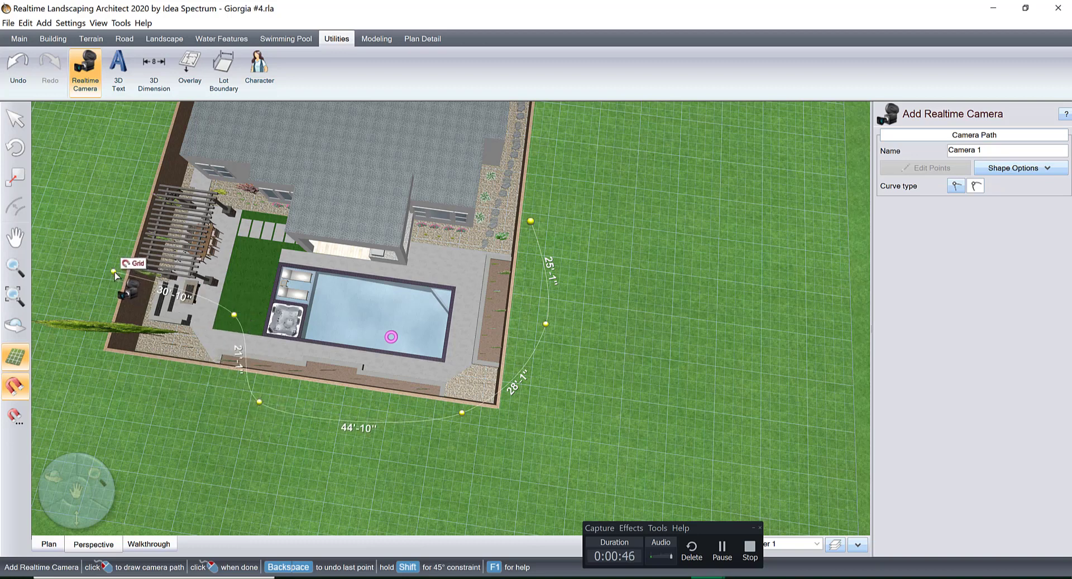
pyautogui.click(113, 271)
pyautogui.click(83, 200)
pyautogui.click(132, 182)
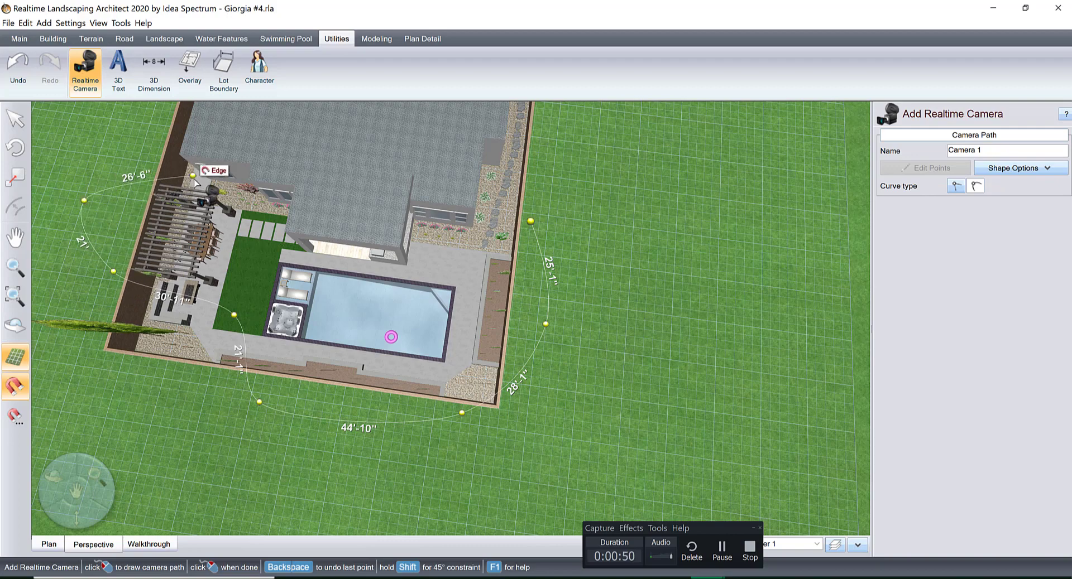
pyautogui.moveTo(194, 183); pyautogui.dragTo(467, 279, button='middle')
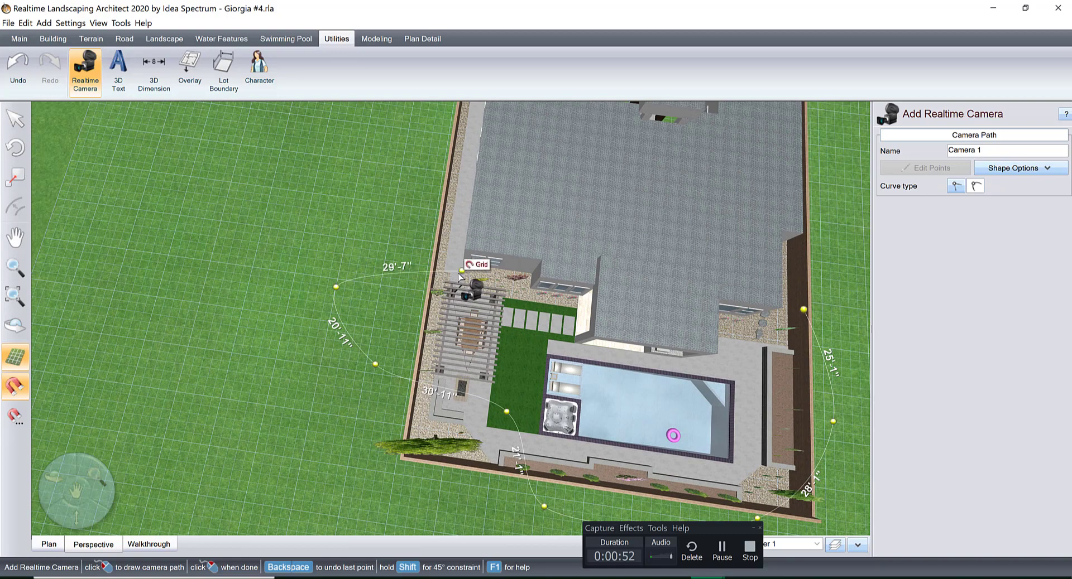
pyautogui.click(465, 279)
# Continue the camera path through the pergola dining area and down around the fire pit seating.
pyautogui.click(465, 305)
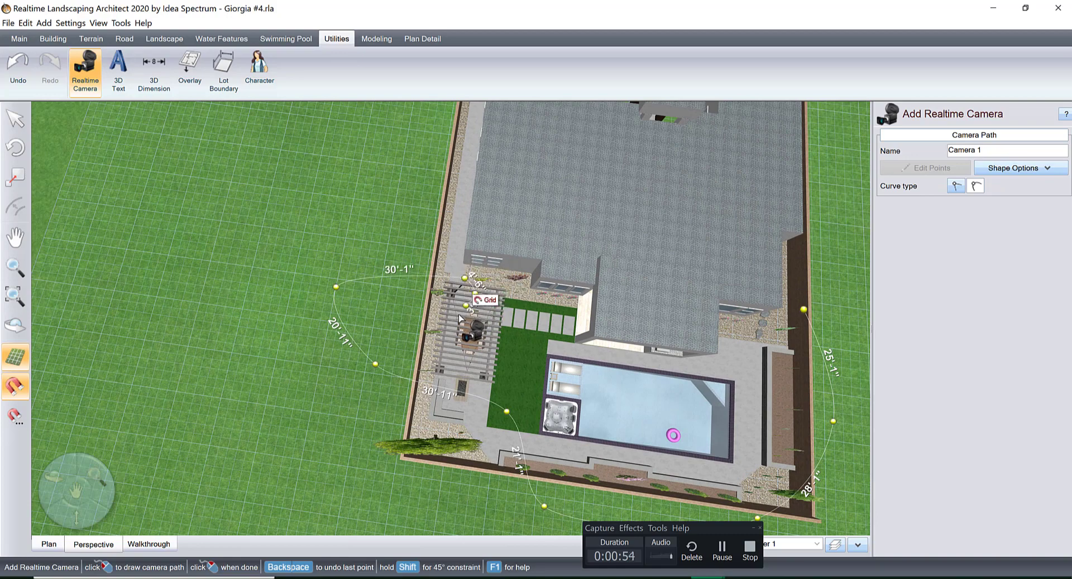
pyautogui.click(455, 321)
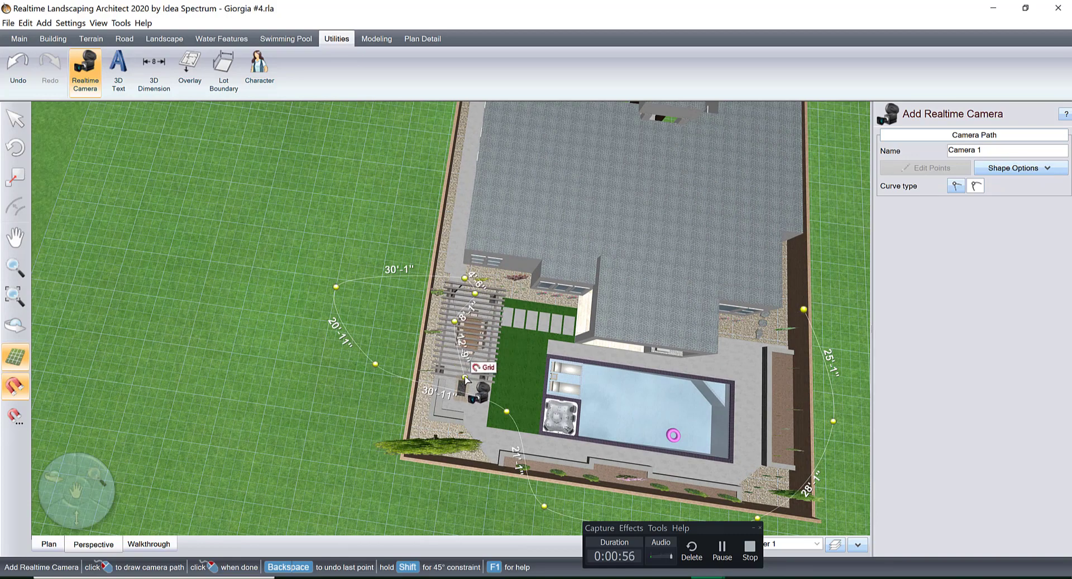
pyautogui.click(457, 367)
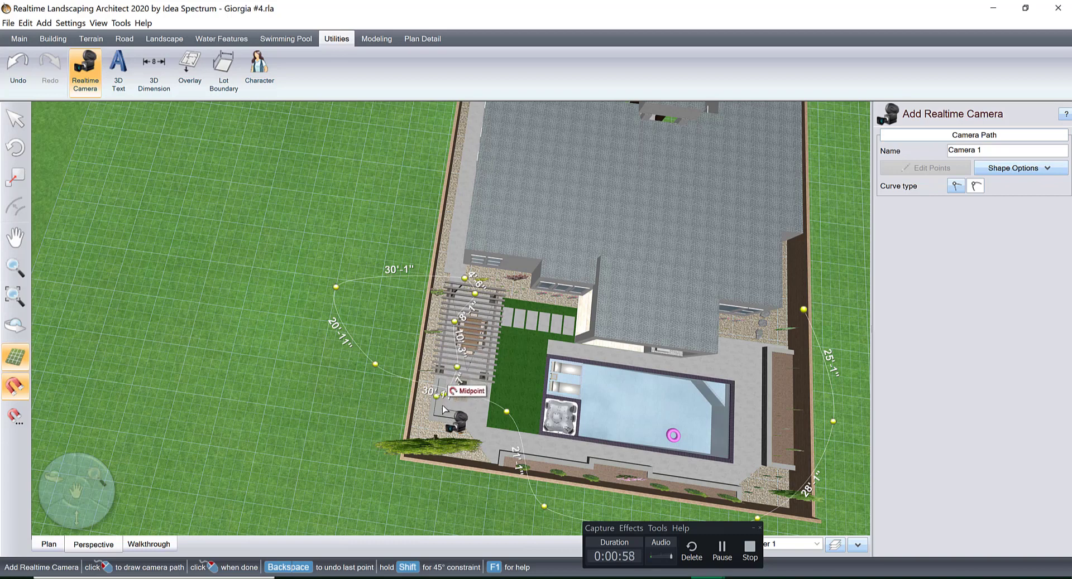
pyautogui.click(442, 395)
pyautogui.click(463, 419)
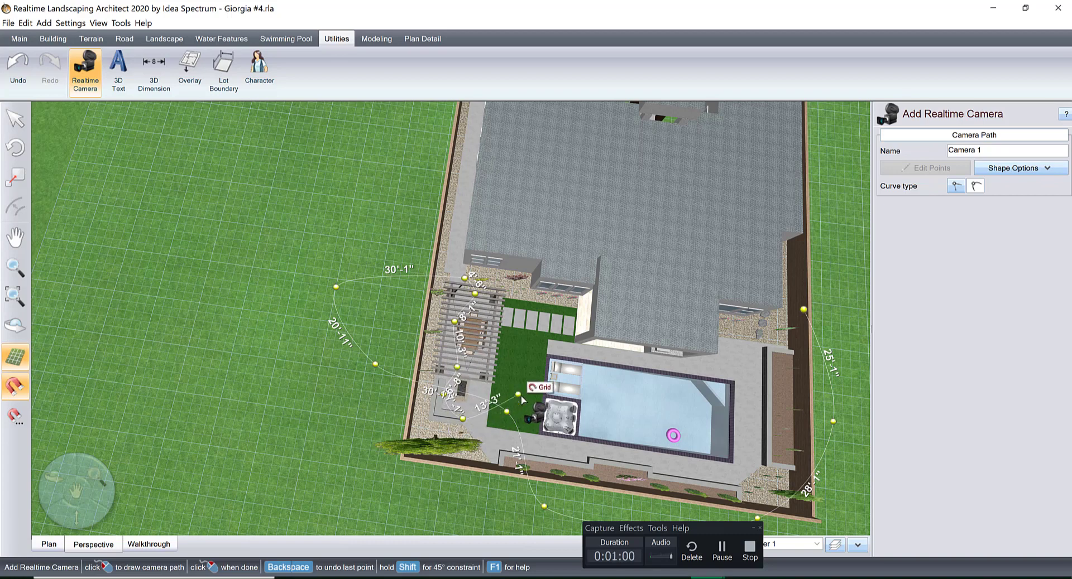
# Extend the camera path from the fire pit across the lawn and stepping stones, then over the house roof beside the covered patio.
pyautogui.click(500, 383)
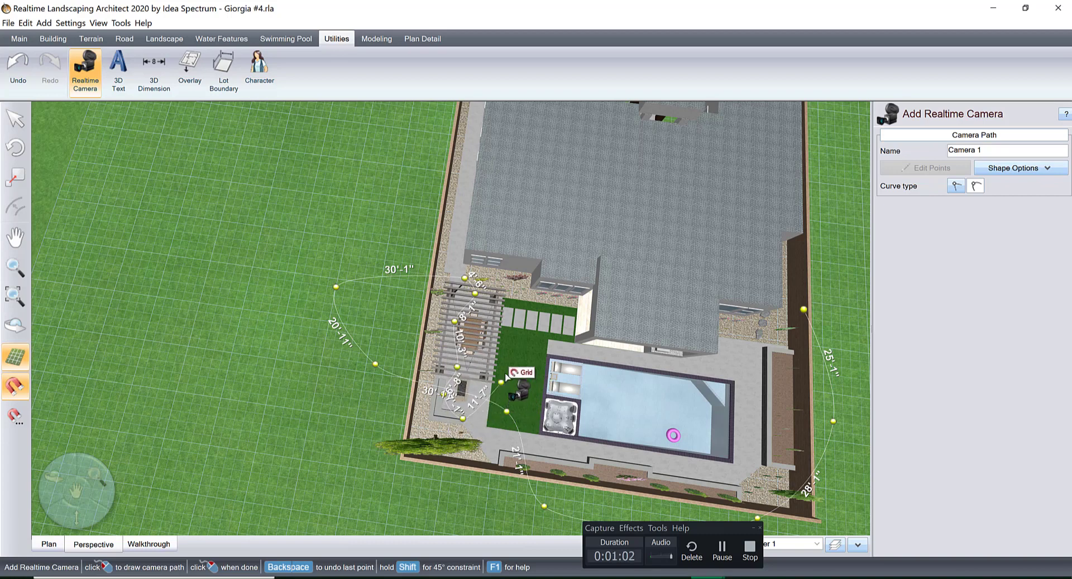
pyautogui.click(522, 338)
pyautogui.click(578, 308)
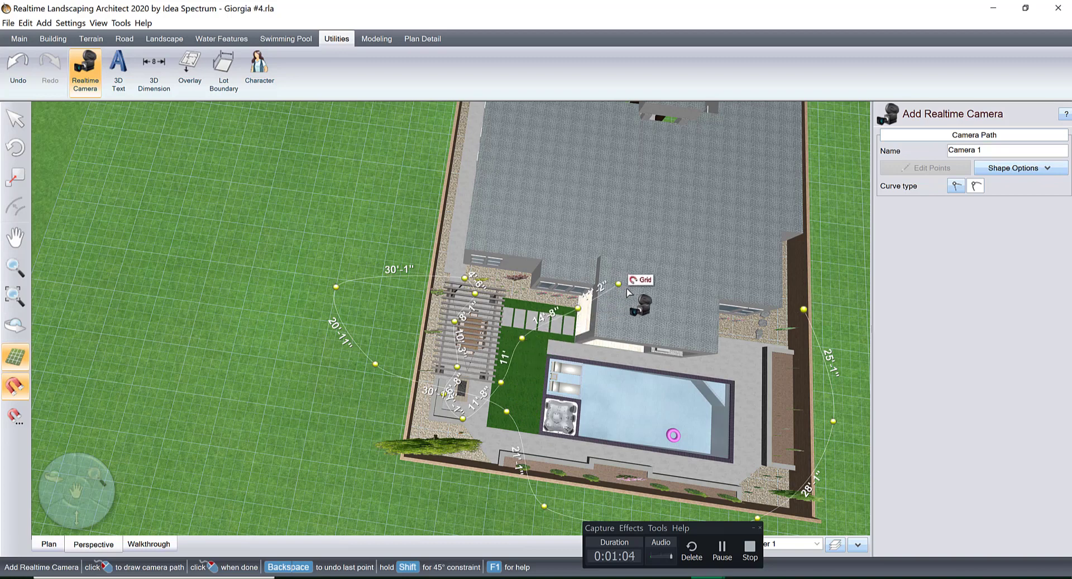
pyautogui.click(627, 285)
pyautogui.click(660, 316)
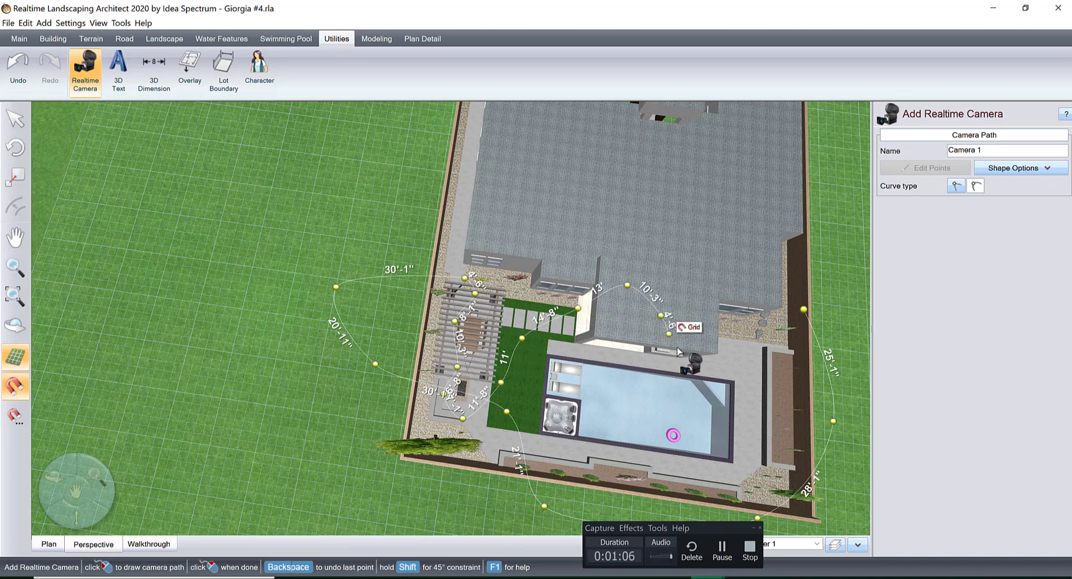
# Run the camera path from the covered patio diagonally across the pool and finish it at the planter by the pool's far corner.
pyautogui.moveTo(651, 358); pyautogui.dragTo(505, 314, button='middle')
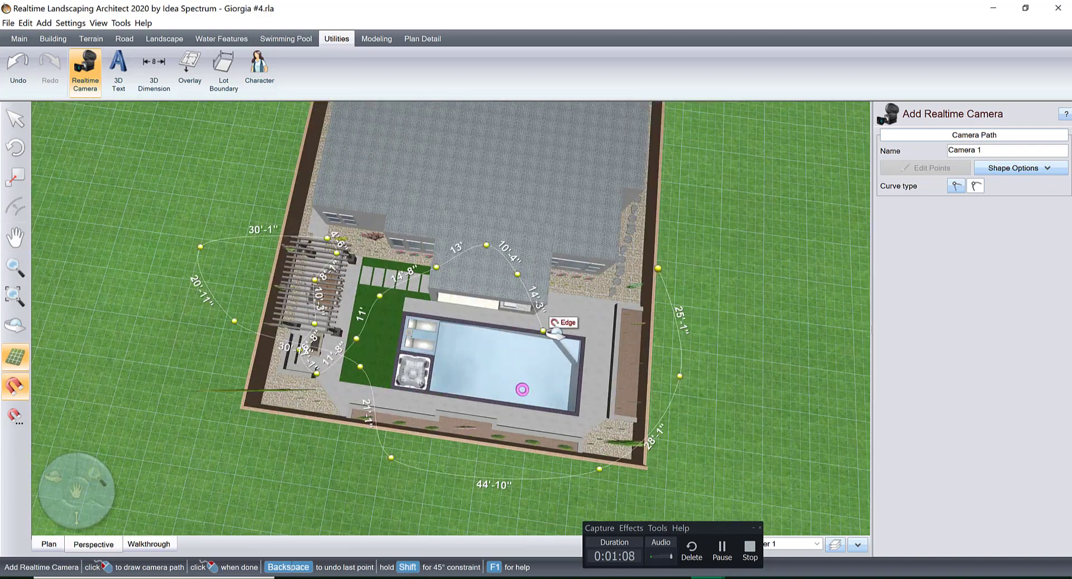
pyautogui.moveTo(505, 314); pyautogui.dragTo(547, 304, button='right')
pyautogui.scroll(4, 545, 306)
pyautogui.scroll(1, 547, 306)
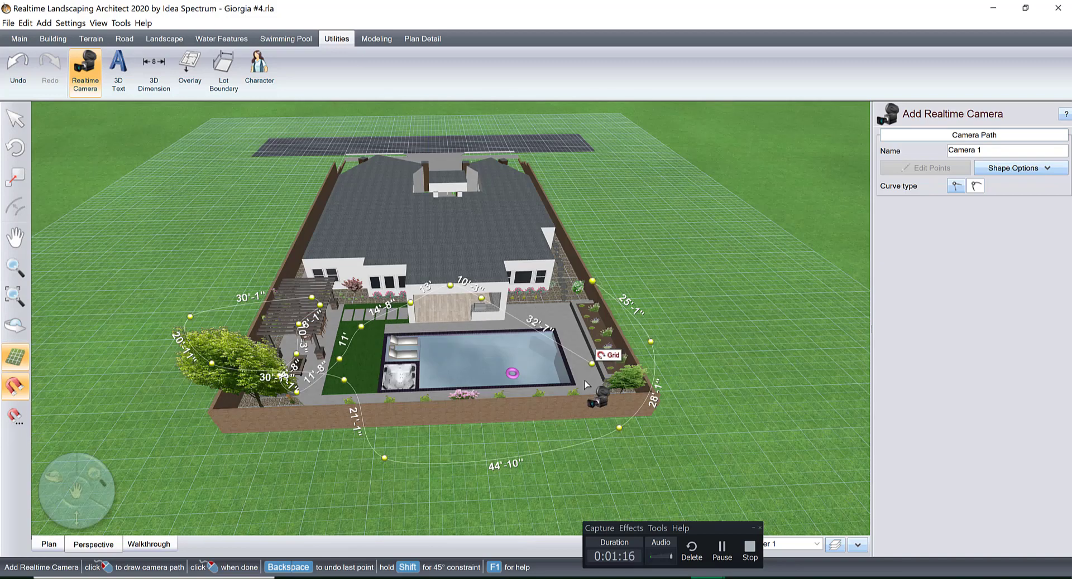
pyautogui.scroll(-5, 602, 368)
pyautogui.scroll(2, 576, 417)
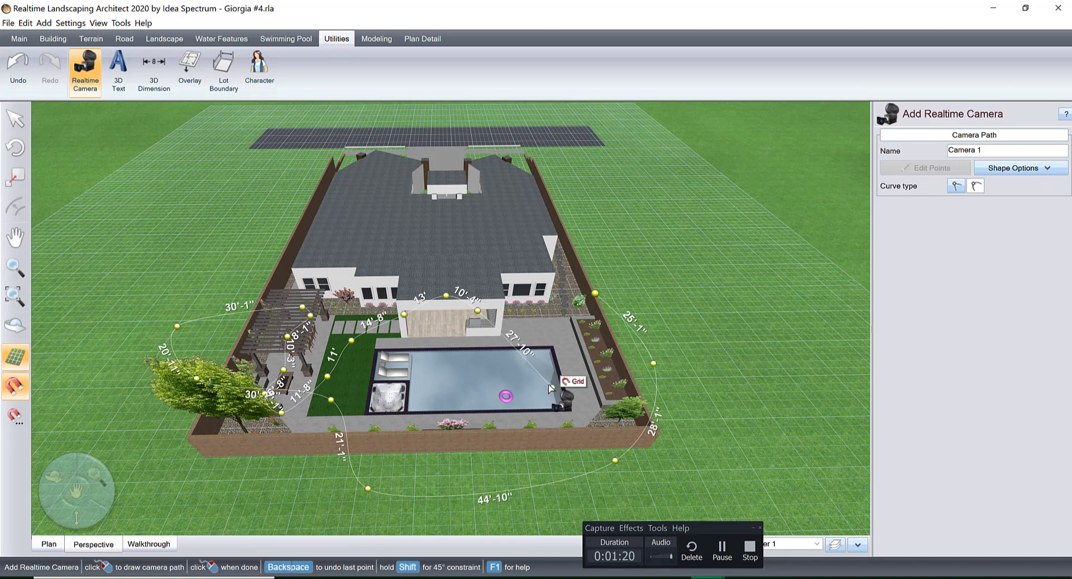
pyautogui.click(492, 367)
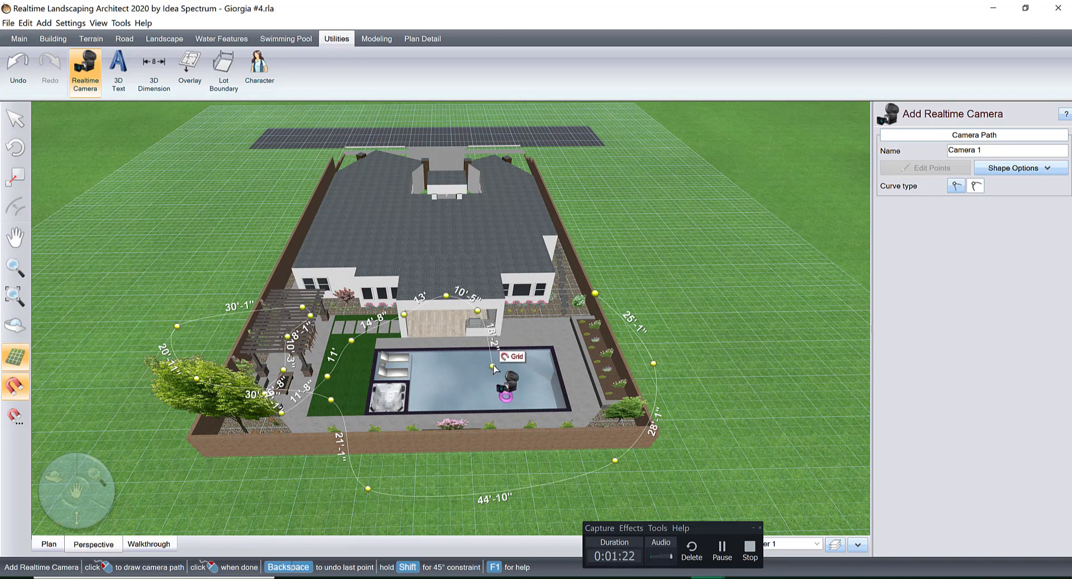
pyautogui.click(545, 409)
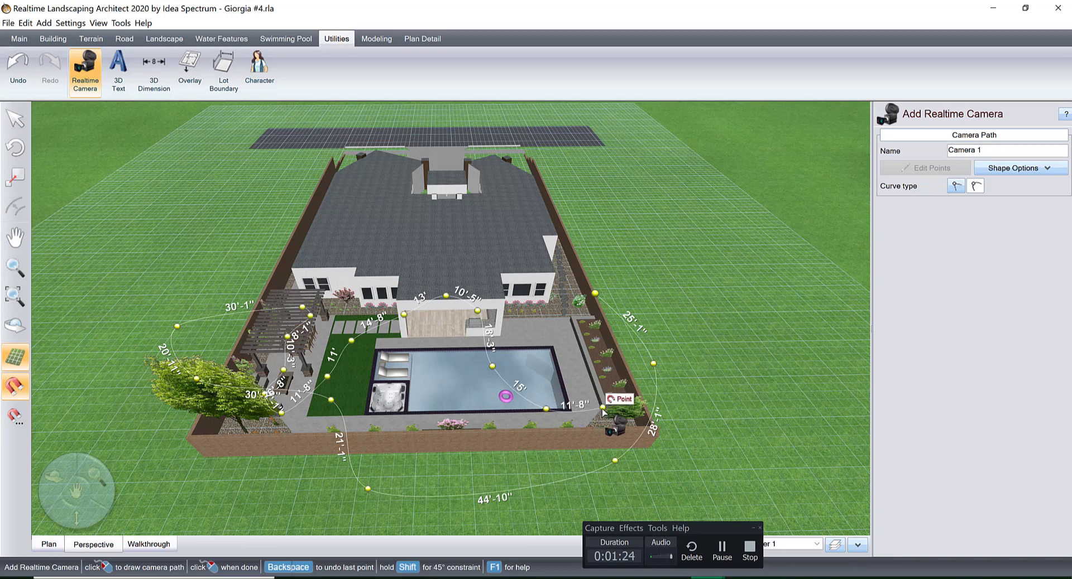
pyautogui.rightClick(602, 411)
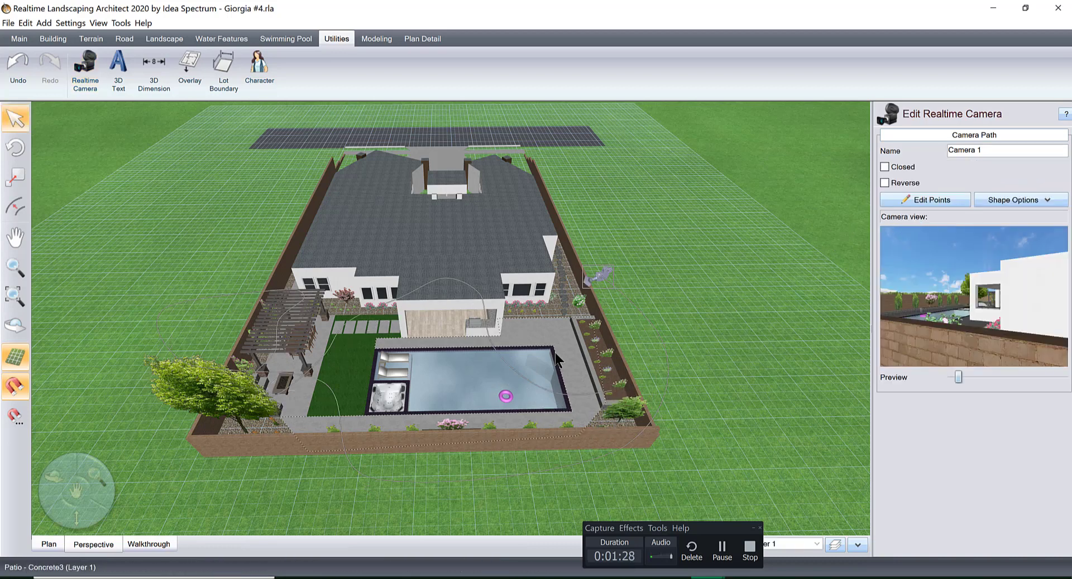
# Edit the camera path's points and set the elevation of its first seven viewpoints, around the outside and at the lawn, to 15'.
pyautogui.click(925, 203)
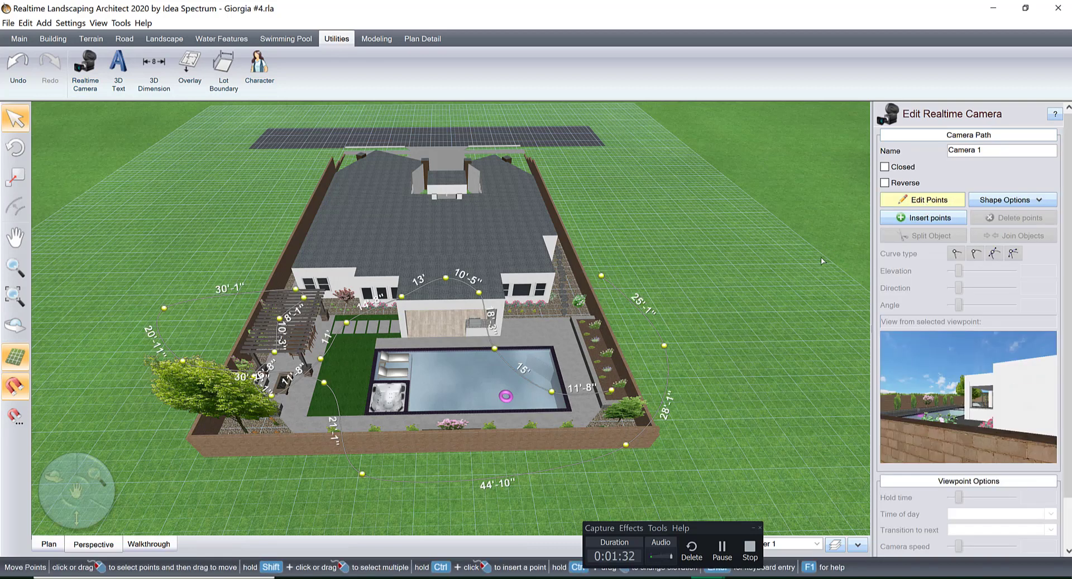
pyautogui.click(601, 277)
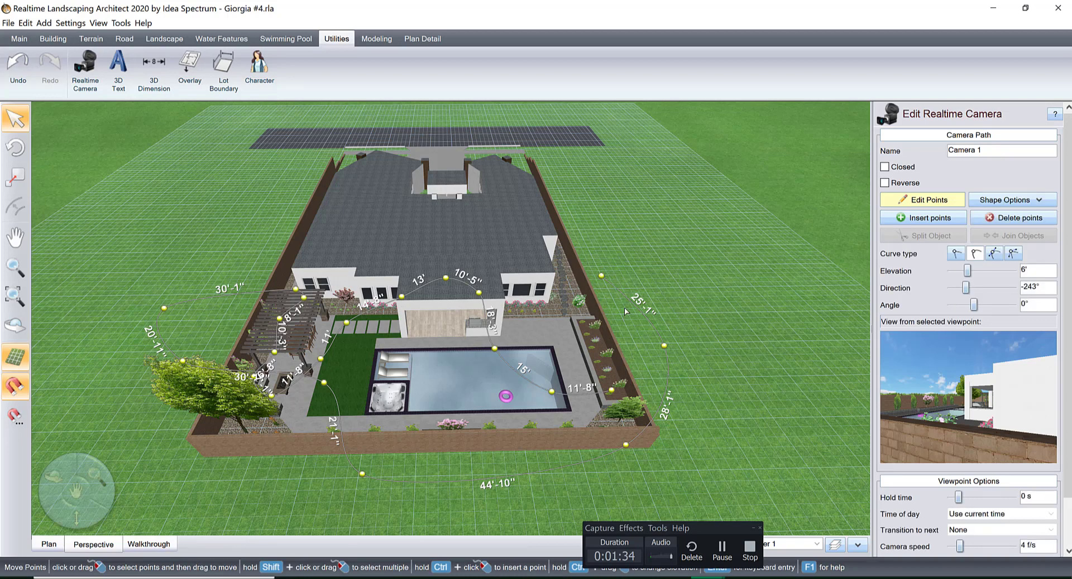
pyautogui.keyDown('shift'); pyautogui.click(665, 346); pyautogui.keyUp('shift')
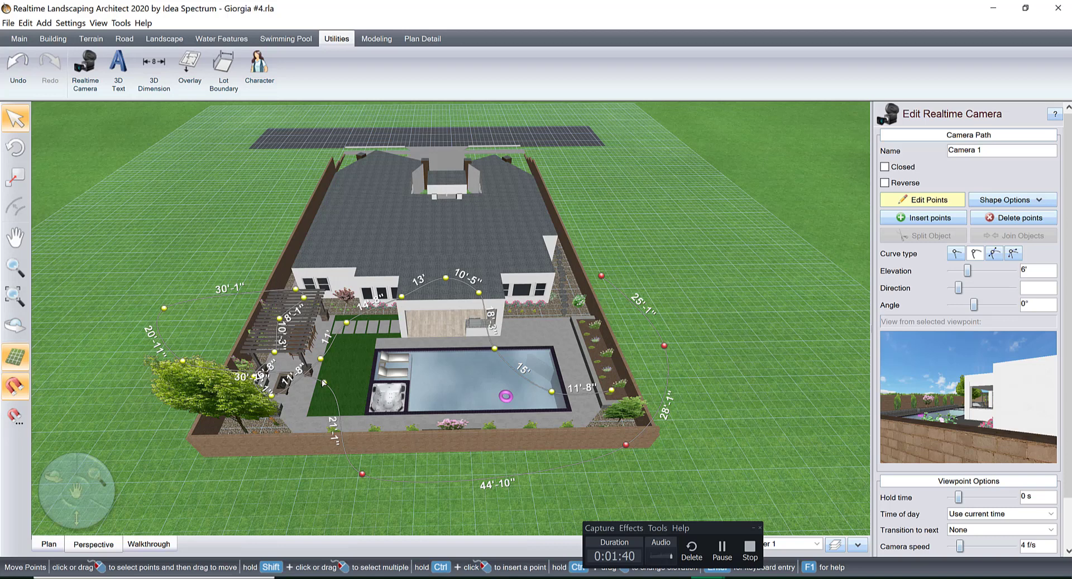
pyautogui.scroll(2, 279, 383)
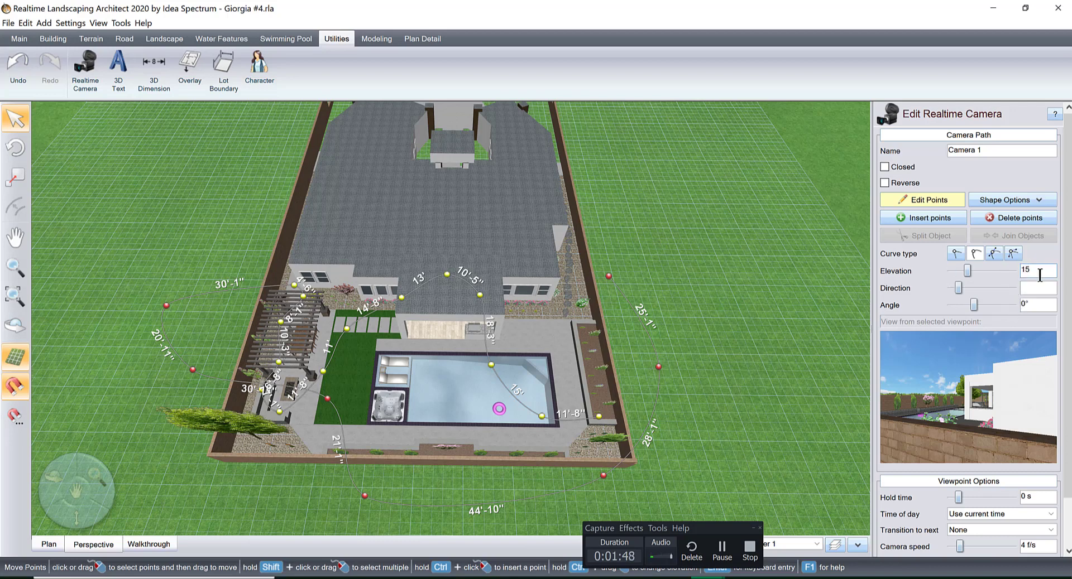
pyautogui.press('Return')
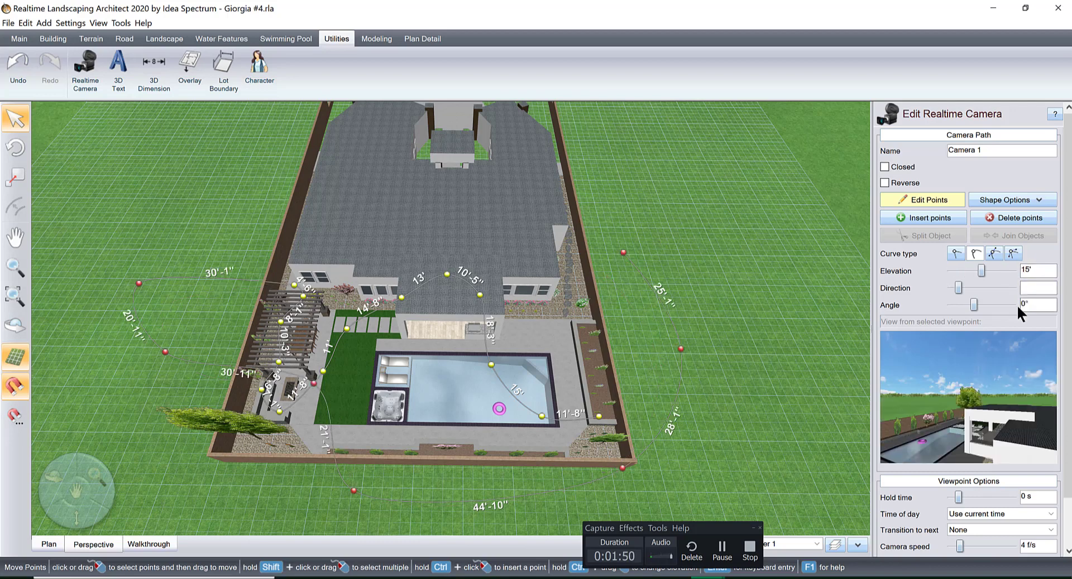
# Tilt the path's starting viewpoint, outside the side wall near the house, to an angle of 28°.
pyautogui.click(625, 254)
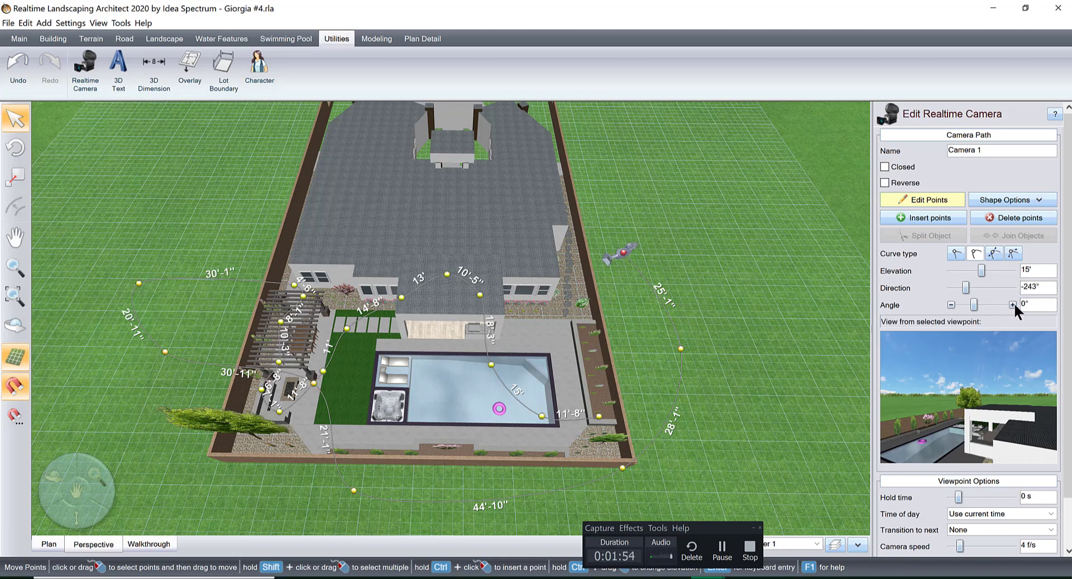
pyautogui.click(1012, 305)
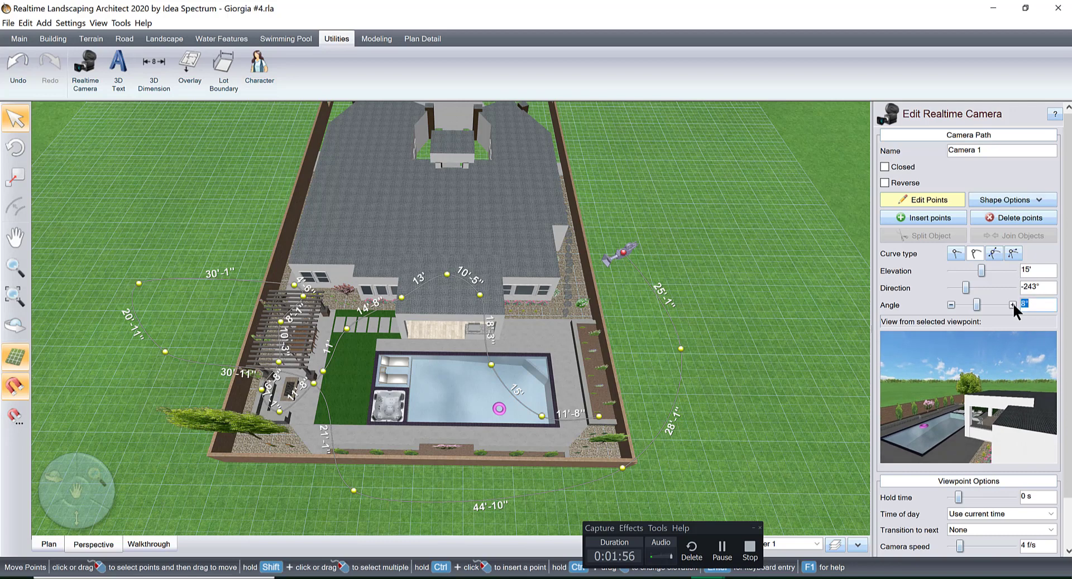
pyautogui.click(1012, 305)
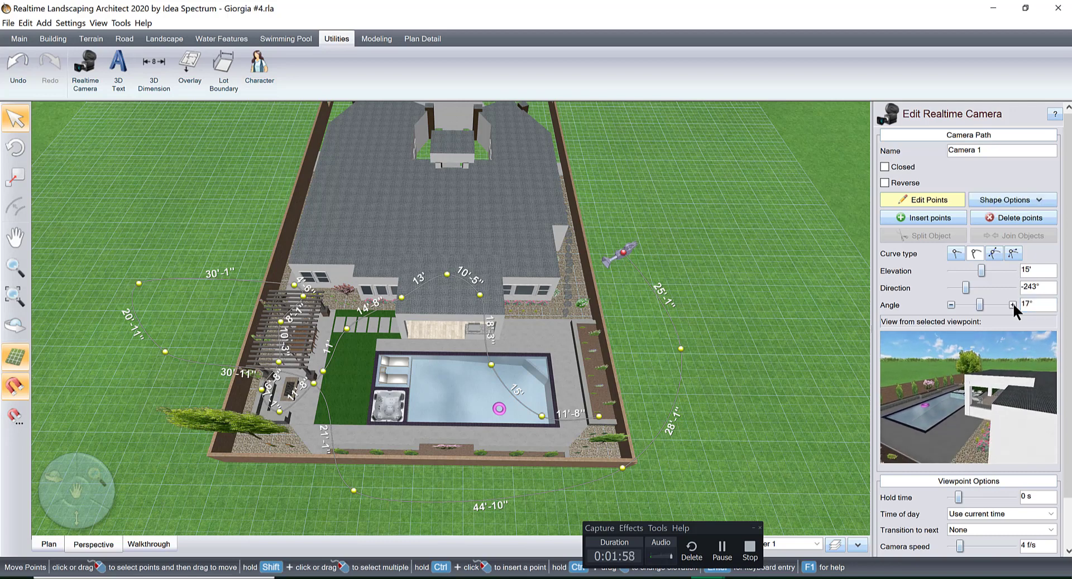
pyautogui.click(1012, 305)
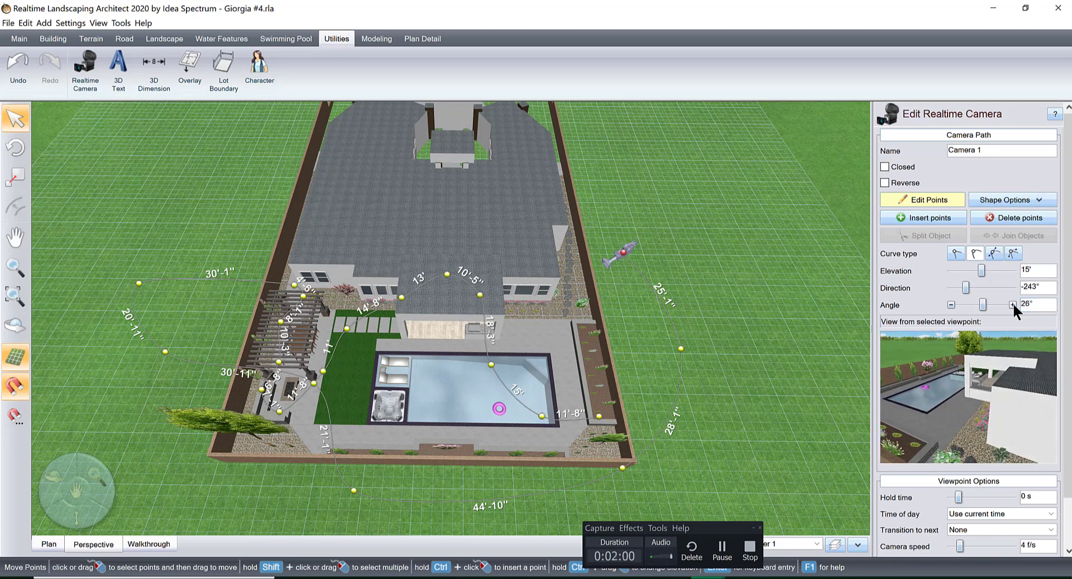
pyautogui.click(1012, 305)
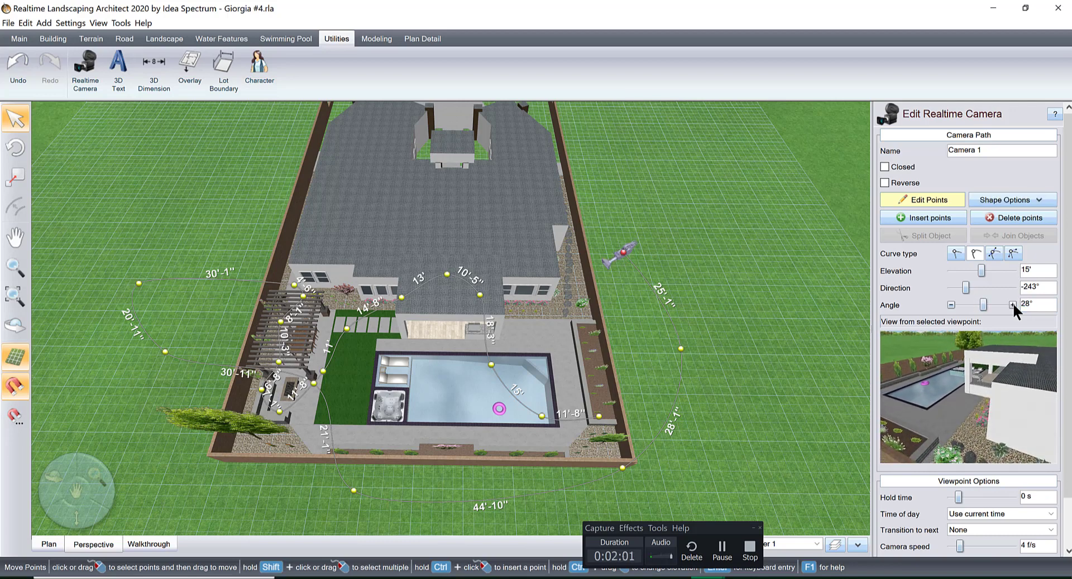
# Set the angle of the second viewpoint, outside the wall beside the pool, to 25° and shift it slightly closer to the wall.
pyautogui.click(680, 348)
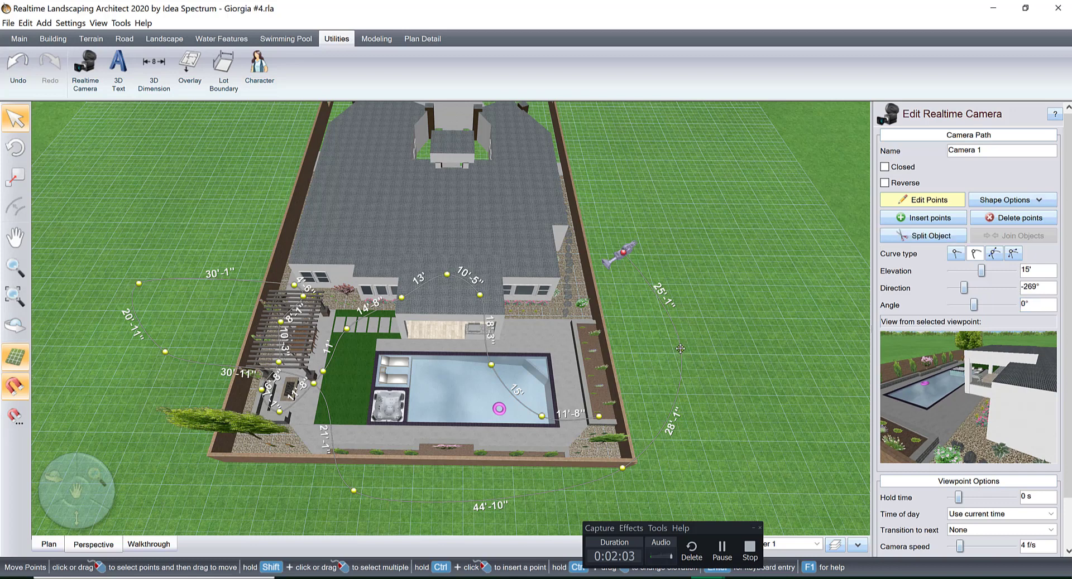
pyautogui.click(1011, 305)
pyautogui.click(1012, 305)
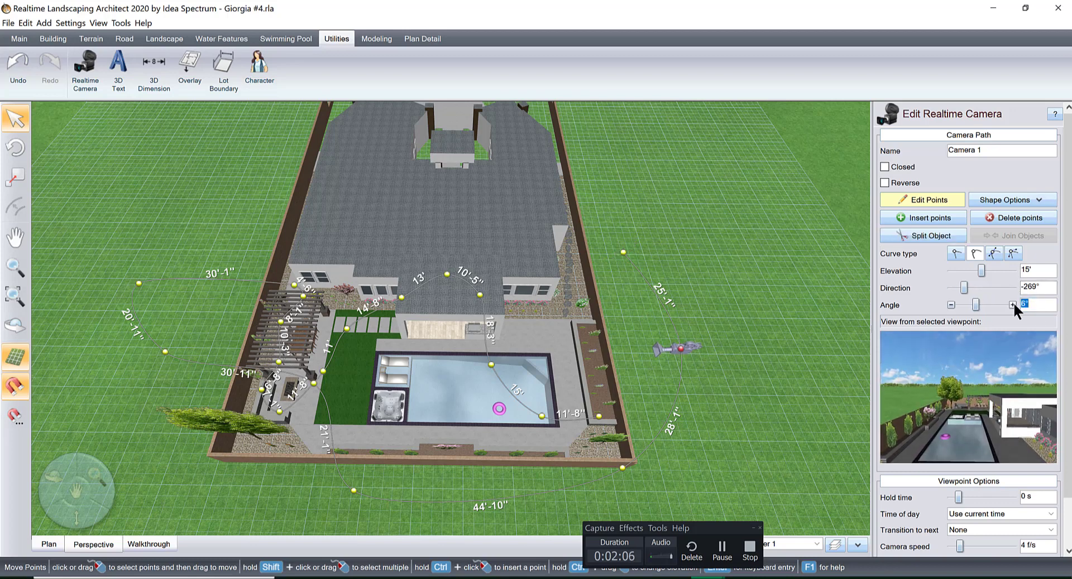
pyautogui.click(1011, 305)
pyautogui.click(1012, 304)
pyautogui.click(1012, 305)
pyautogui.click(1012, 304)
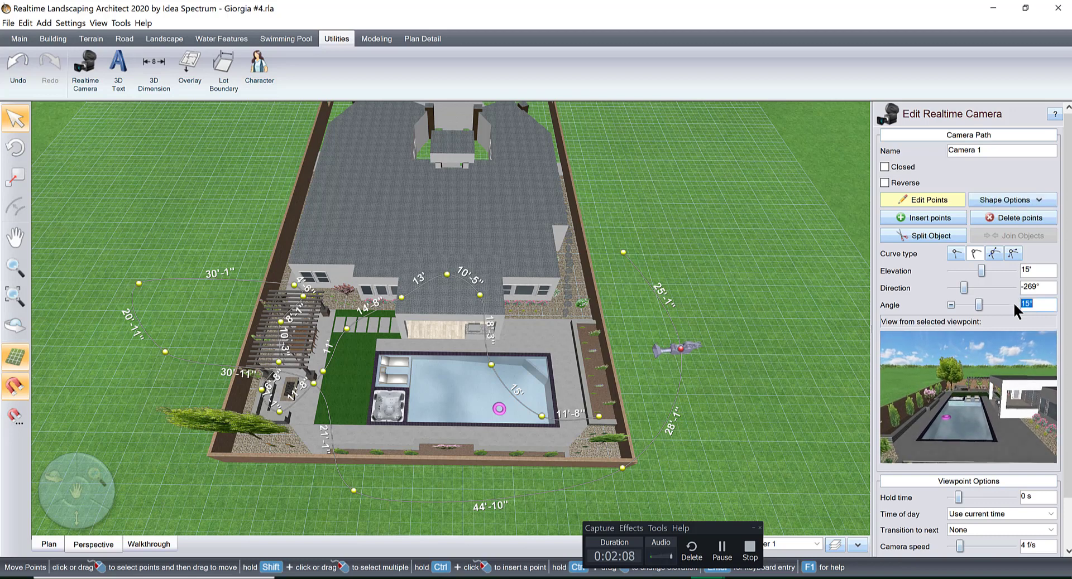
pyautogui.click(1011, 305)
pyautogui.click(1012, 305)
pyautogui.click(1012, 305)
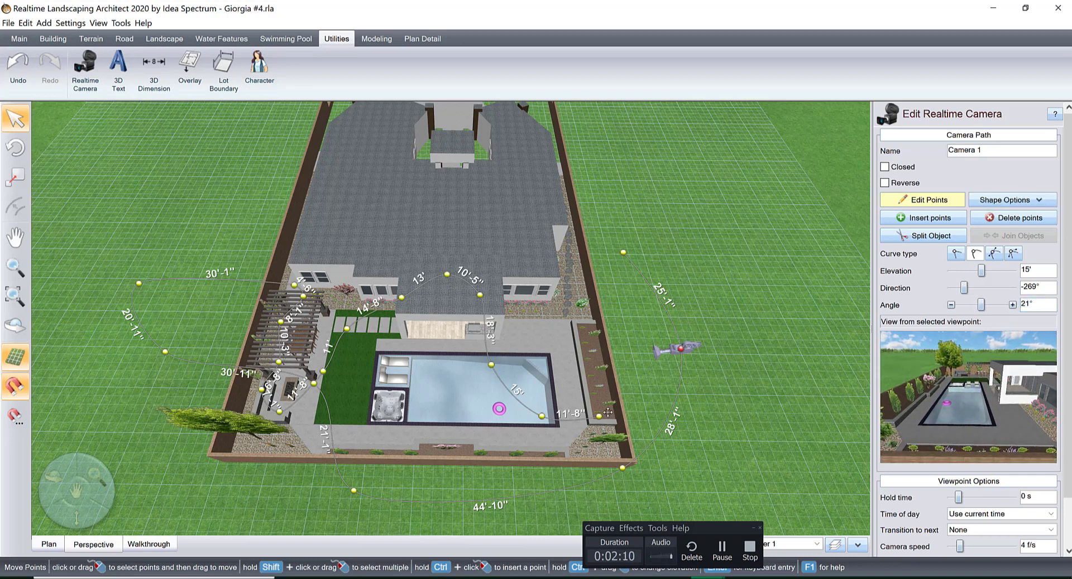
pyautogui.moveTo(680, 350); pyautogui.dragTo(674, 350)
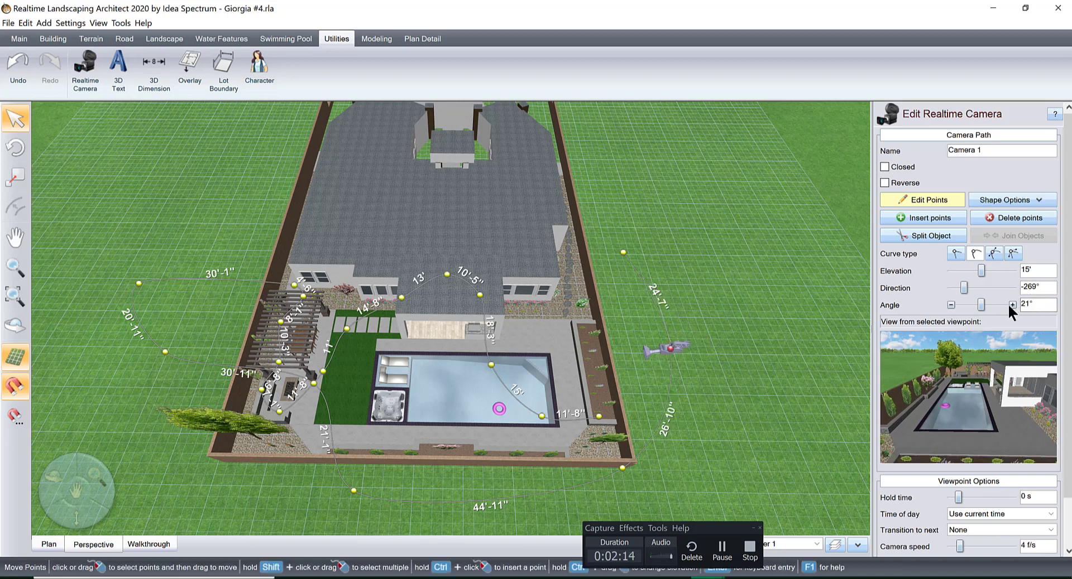
pyautogui.click(1011, 304)
pyautogui.click(1011, 304)
pyautogui.click(1011, 304)
pyautogui.click(1011, 304)
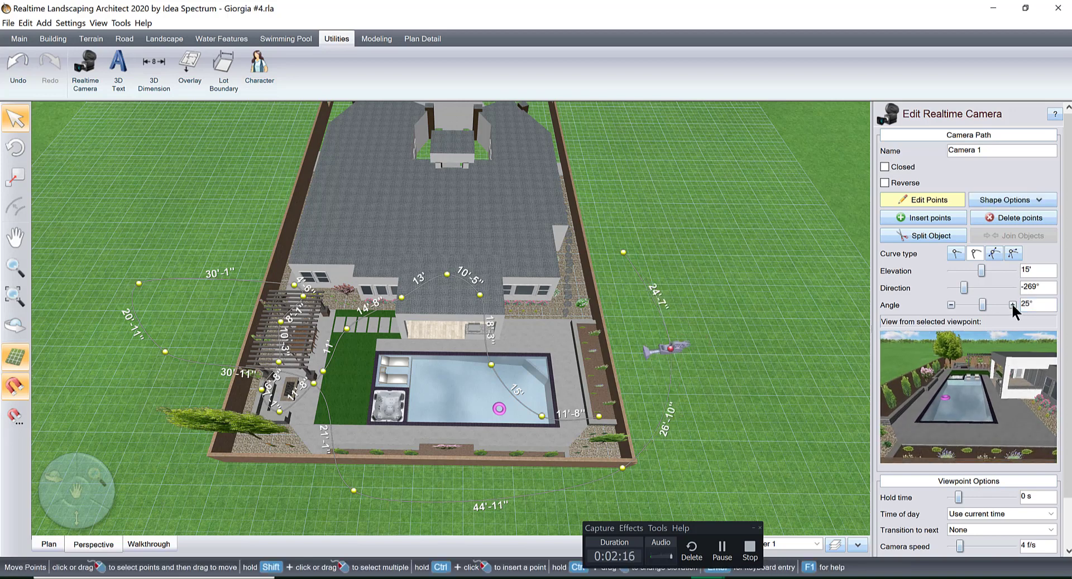
# Turn the viewpoint at the rear corner by the pool to a direction of 52° and move it about 2'-10".
pyautogui.click(624, 464)
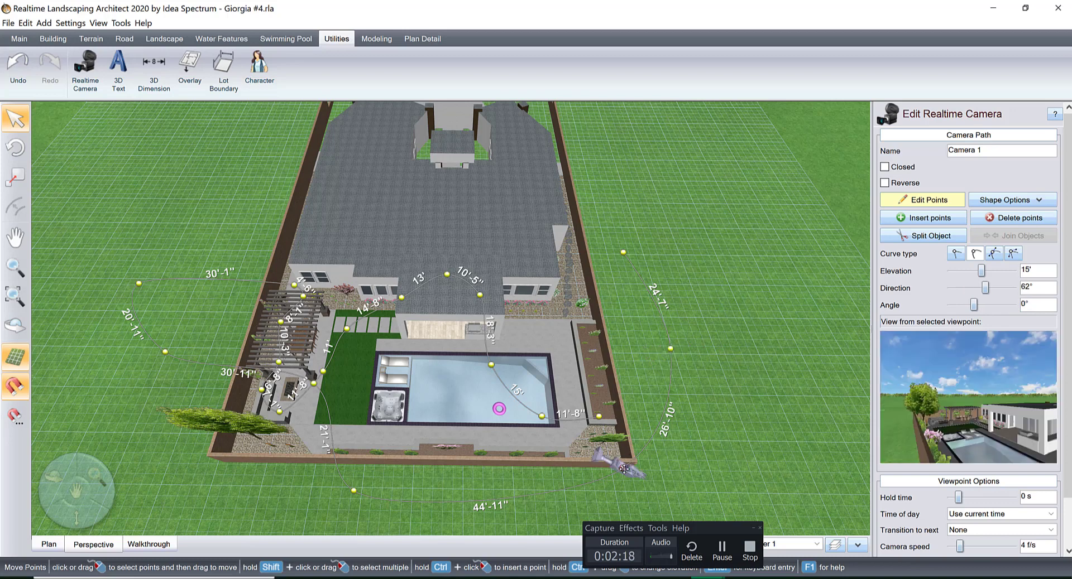
pyautogui.click(950, 288)
pyautogui.click(951, 288)
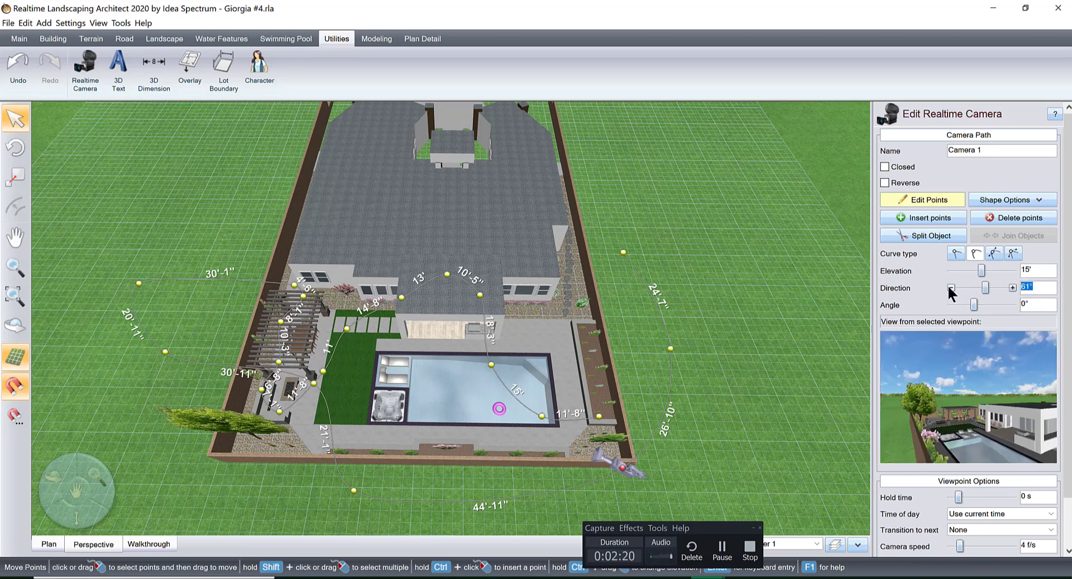
pyautogui.click(951, 288)
pyautogui.click(951, 288)
pyautogui.click(950, 288)
pyautogui.click(950, 288)
pyautogui.click(950, 288)
pyautogui.click(951, 288)
pyautogui.click(950, 288)
pyautogui.click(951, 288)
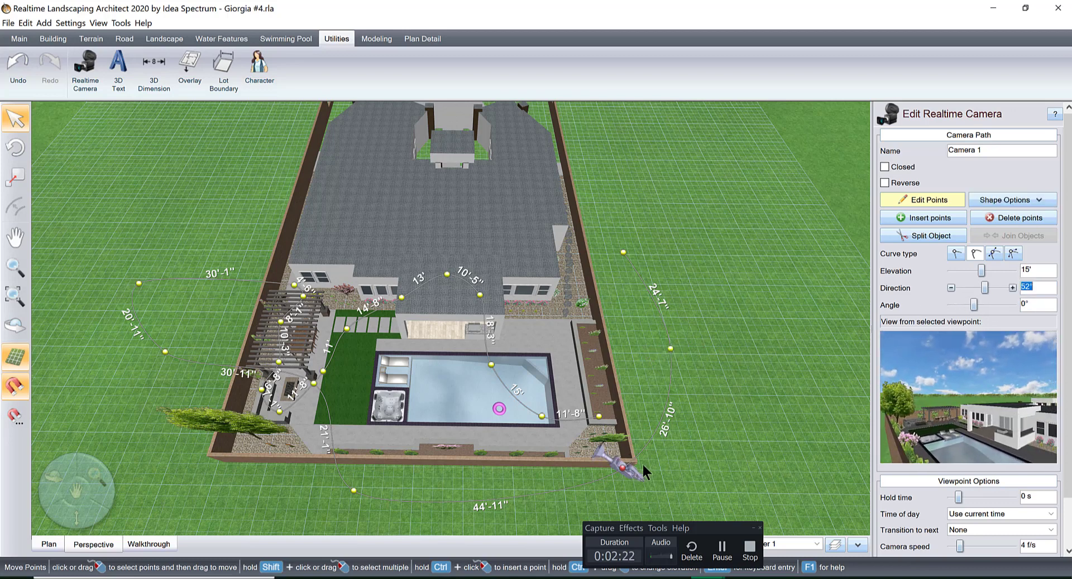
pyautogui.moveTo(636, 457); pyautogui.dragTo(635, 457)
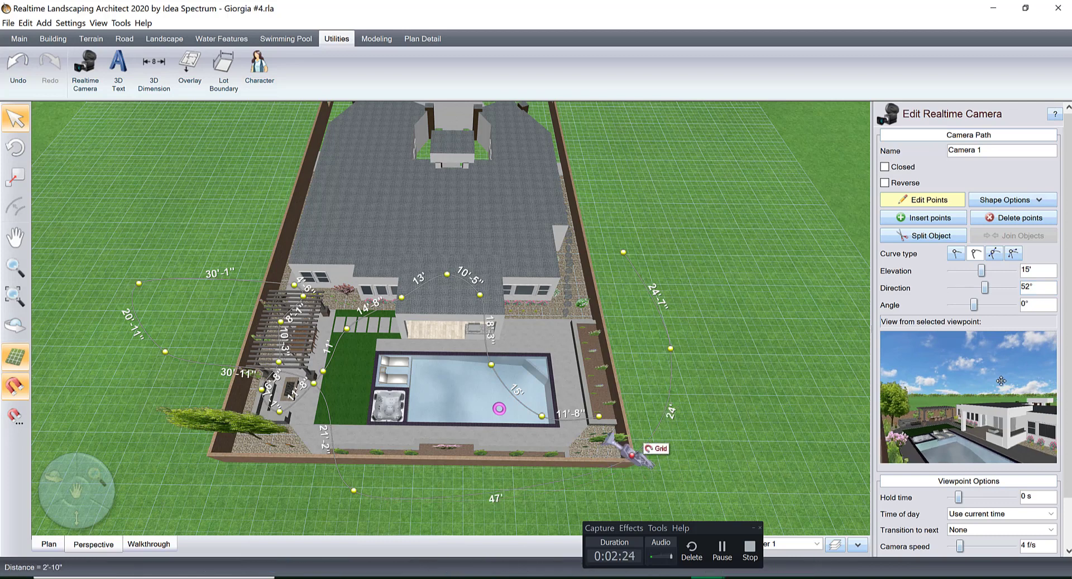
# Set the rear-corner viewpoint's angle to 20° and its direction to 44° to frame the pool and pergola.
pyautogui.moveTo(977, 305); pyautogui.dragTo(981, 305)
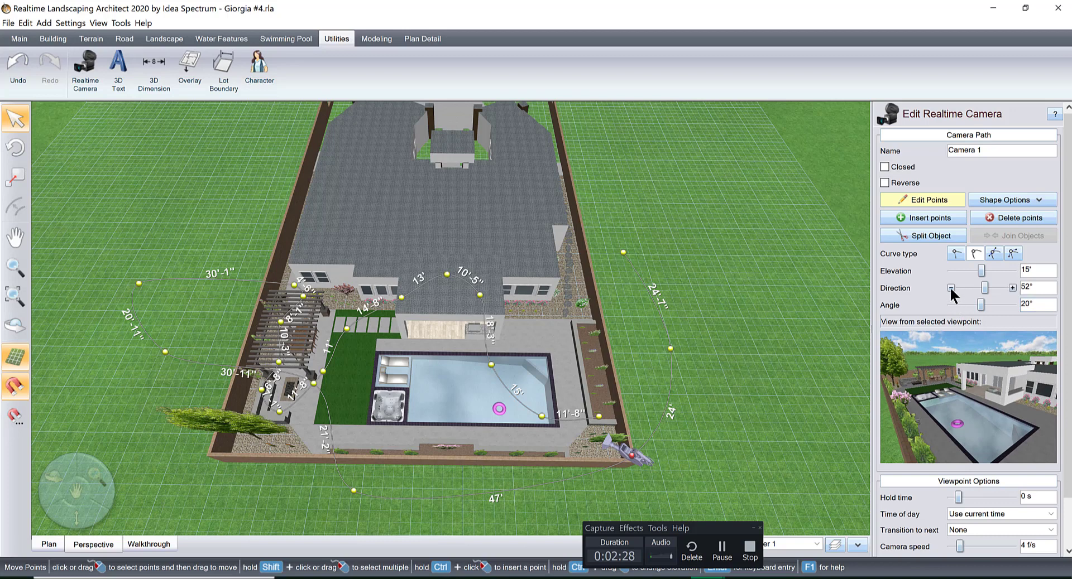
pyautogui.click(950, 288)
pyautogui.click(950, 288)
pyautogui.click(950, 288)
pyautogui.click(951, 288)
pyautogui.click(950, 288)
pyautogui.click(951, 288)
pyautogui.click(950, 288)
pyautogui.click(950, 288)
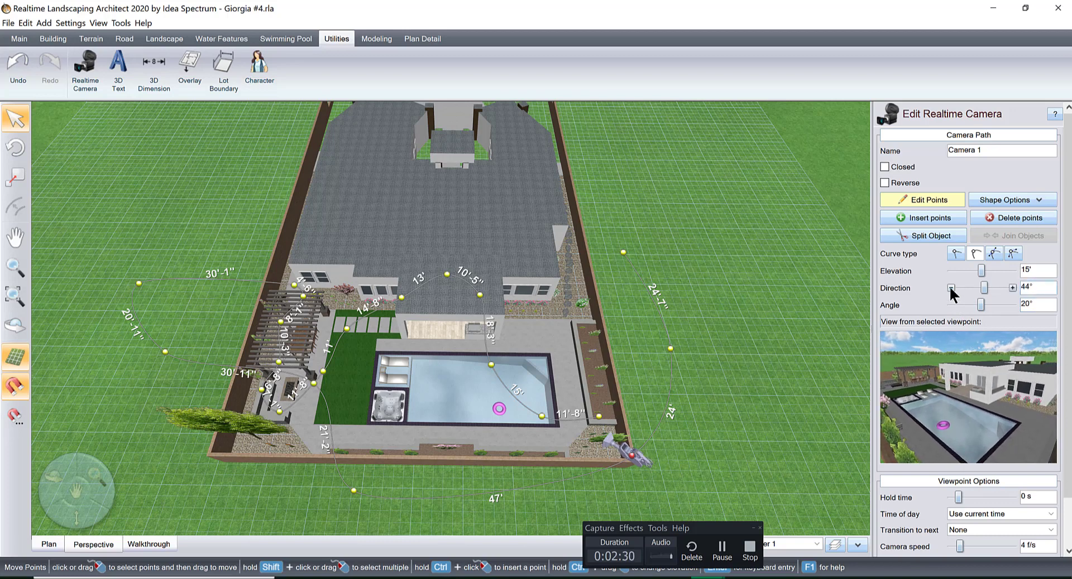
# Set the angle of the viewpoint behind the rear wall to 23° and of the one beside the fire pit to 35°.
pyautogui.click(353, 492)
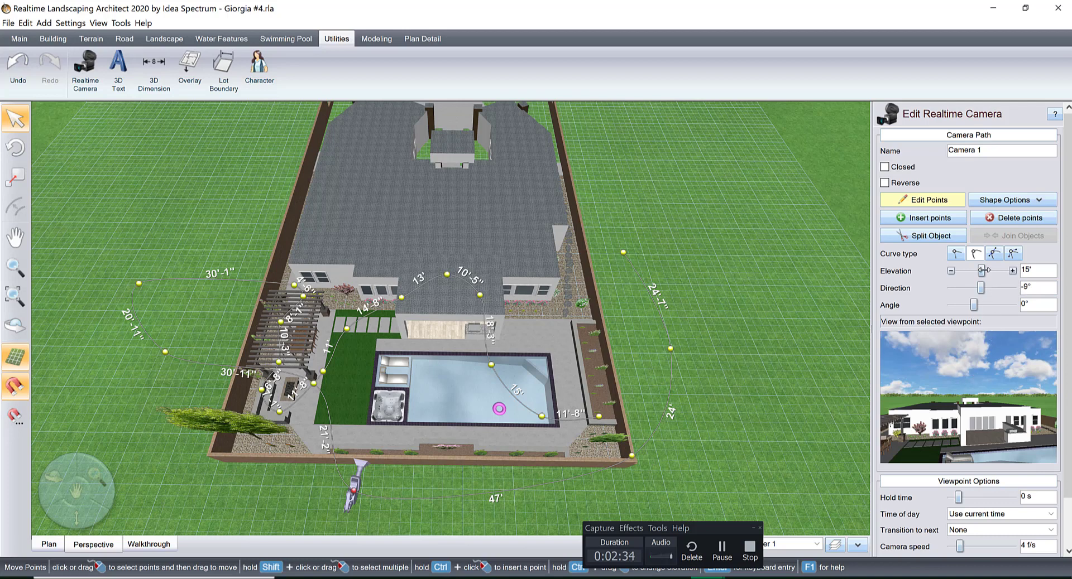
pyautogui.moveTo(973, 305); pyautogui.dragTo(981, 304)
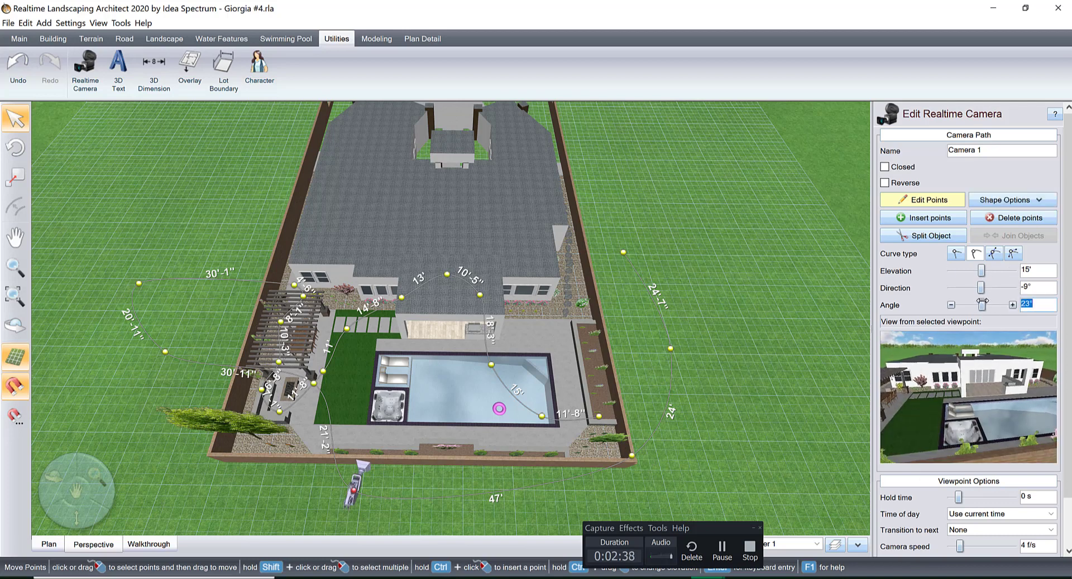
pyautogui.click(316, 384)
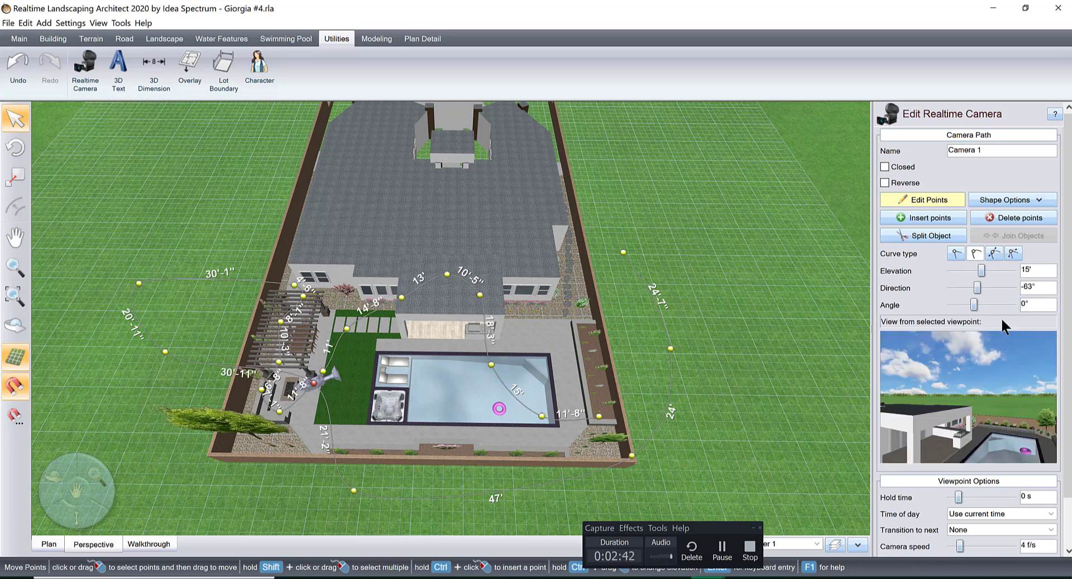
pyautogui.moveTo(973, 304); pyautogui.dragTo(986, 304)
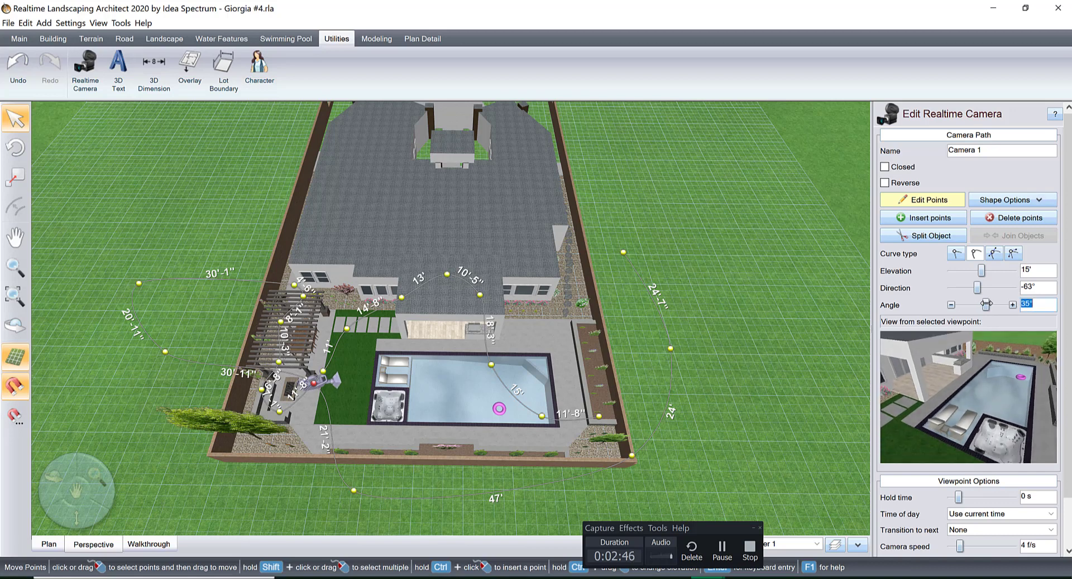
# Lower the viewpoint on the lawn edge near the fire pit to a 10' elevation and set its angle to 24°.
pyautogui.click(1043, 272)
pyautogui.press('Return')
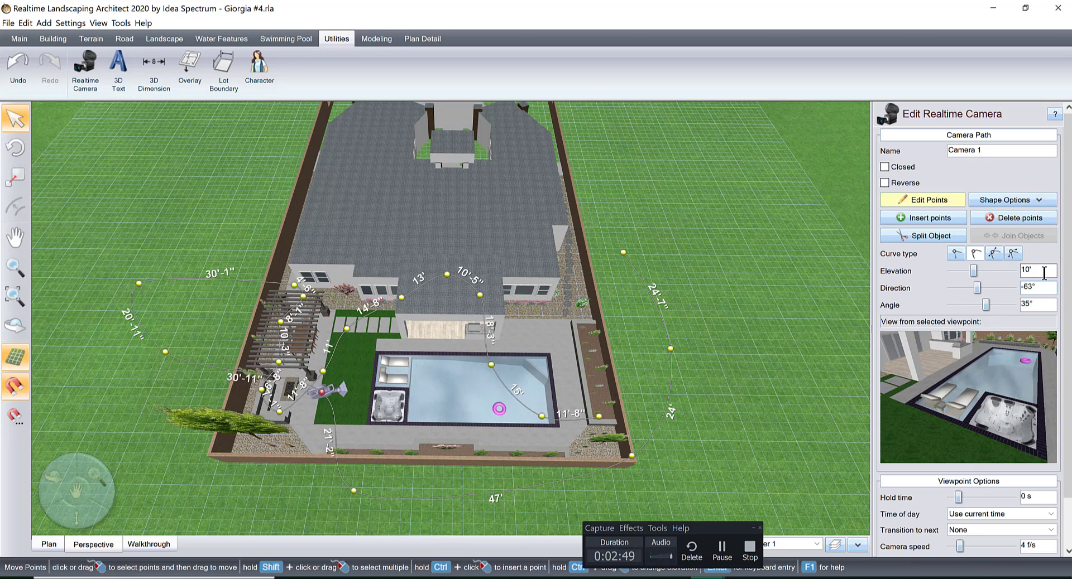
pyautogui.click(951, 306)
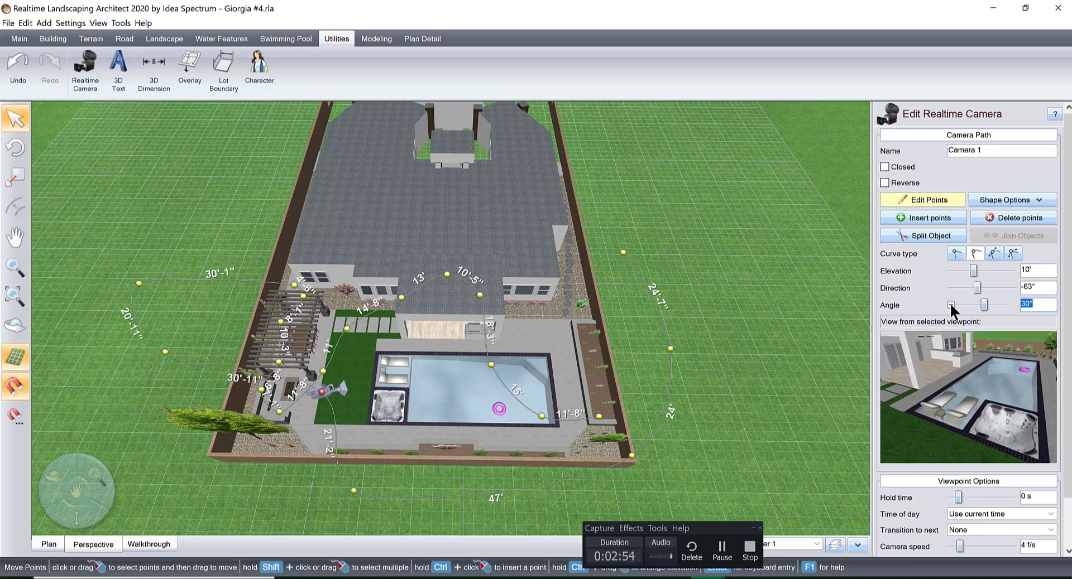
pyautogui.click(951, 305)
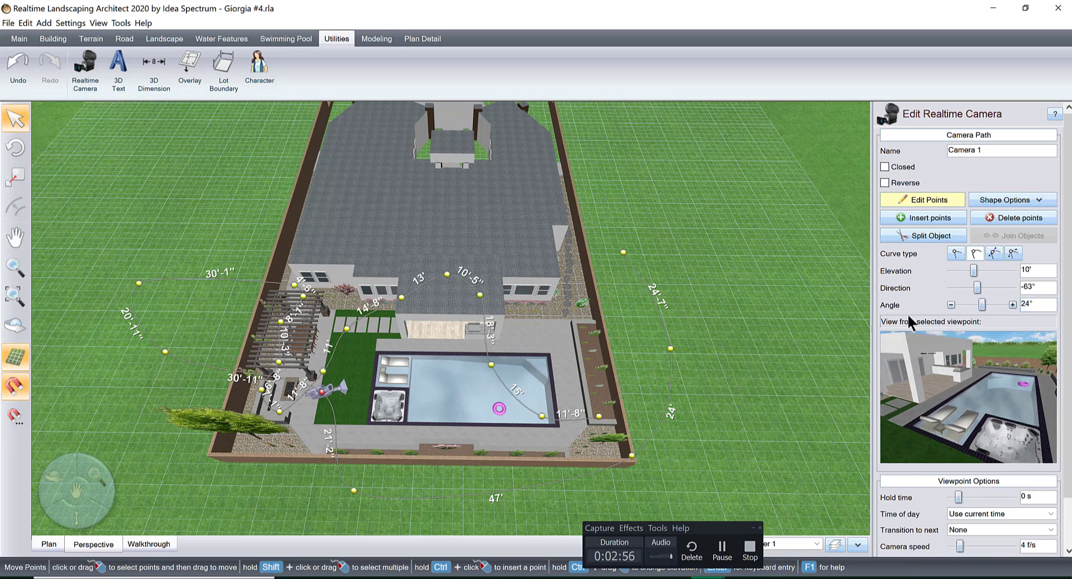
# Move the viewpoint outside the side wall by the pergola about 4' closer to the wall and set its angle to 25°.
pyautogui.click(165, 351)
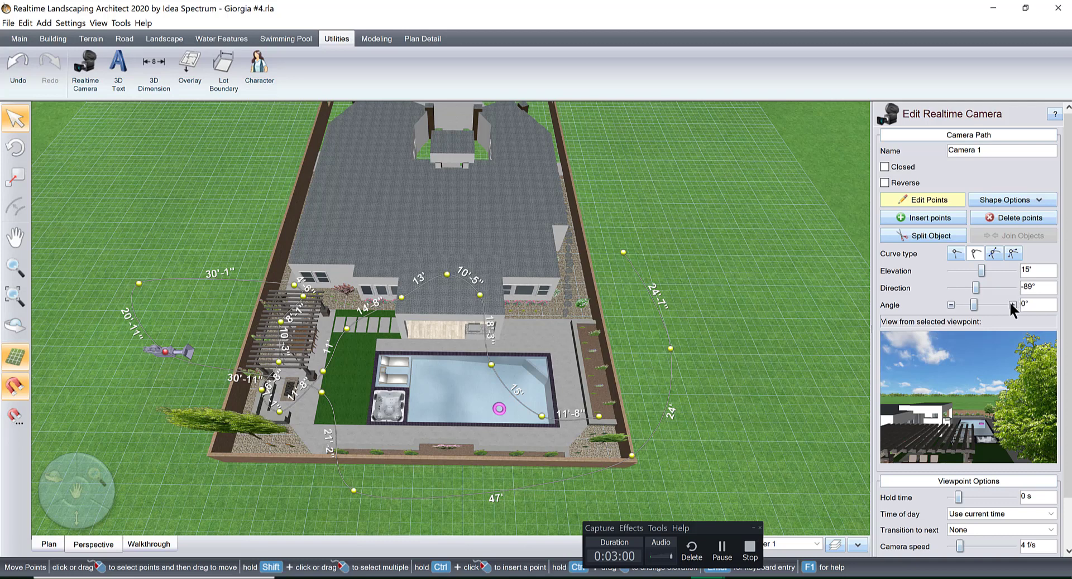
pyautogui.click(1010, 303)
pyautogui.click(1011, 304)
pyautogui.click(1010, 304)
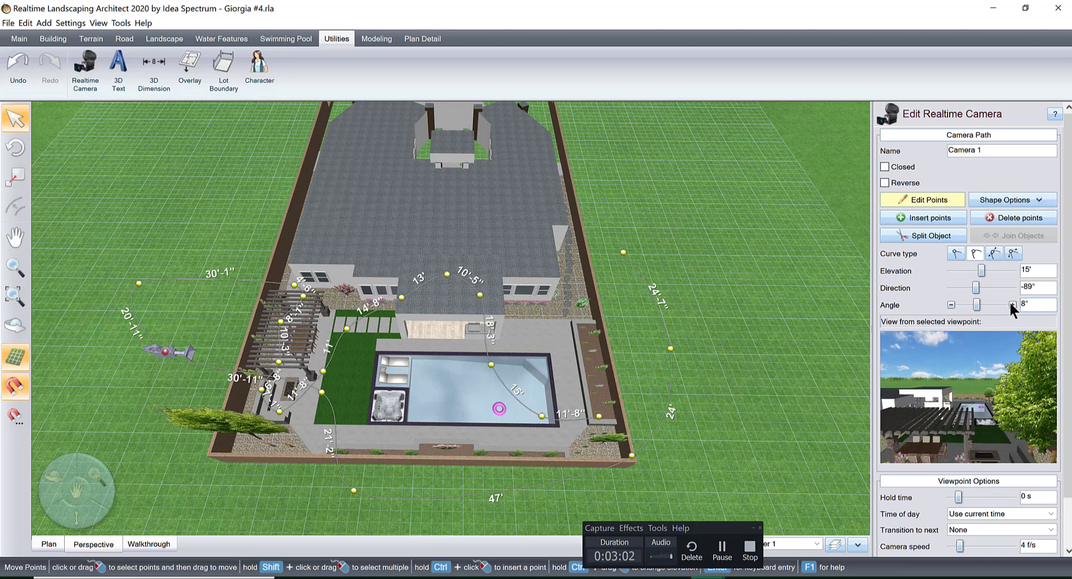
pyautogui.click(1010, 304)
pyautogui.click(1010, 304)
pyautogui.click(1010, 304)
pyautogui.click(1010, 305)
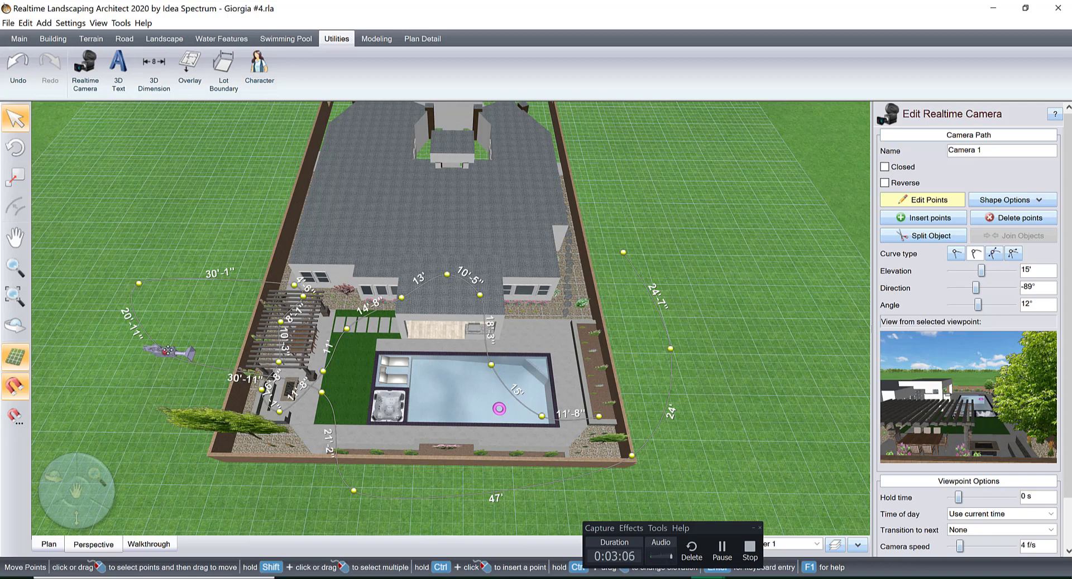
pyautogui.moveTo(168, 350); pyautogui.dragTo(186, 352)
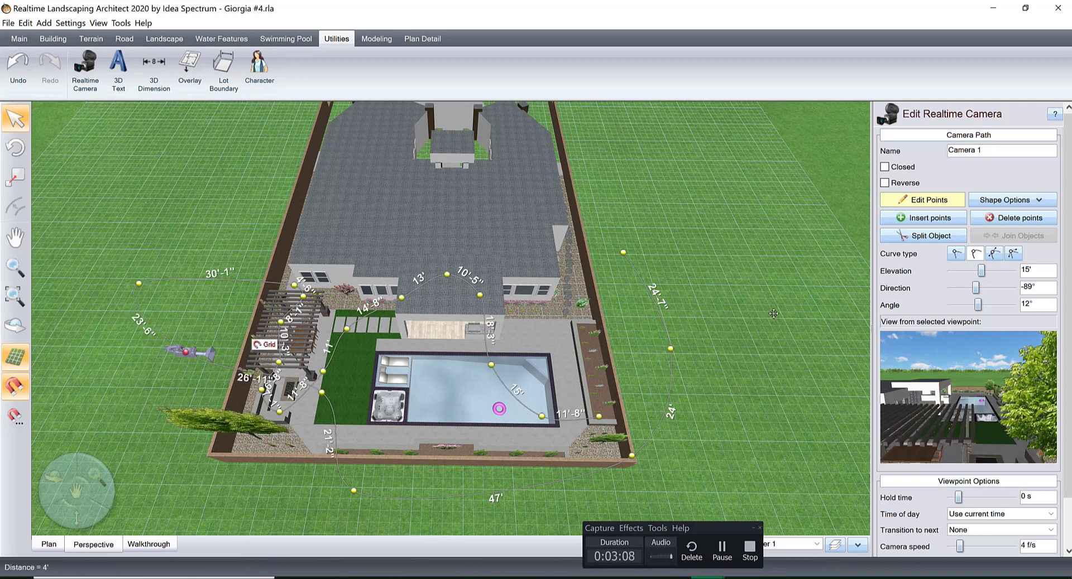
pyautogui.click(1012, 304)
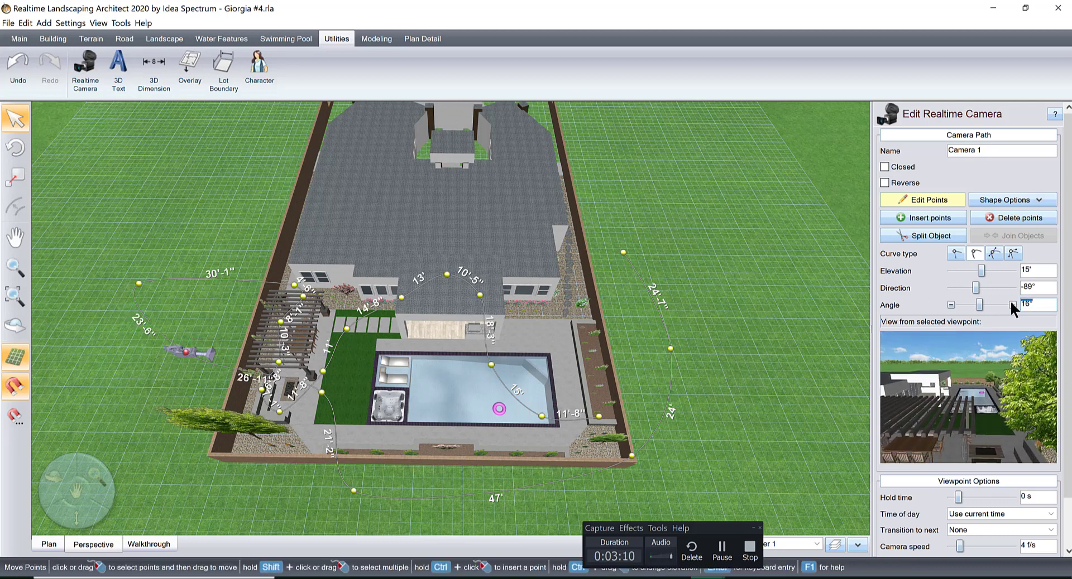
pyautogui.click(1012, 304)
pyautogui.click(1011, 304)
pyautogui.click(1012, 304)
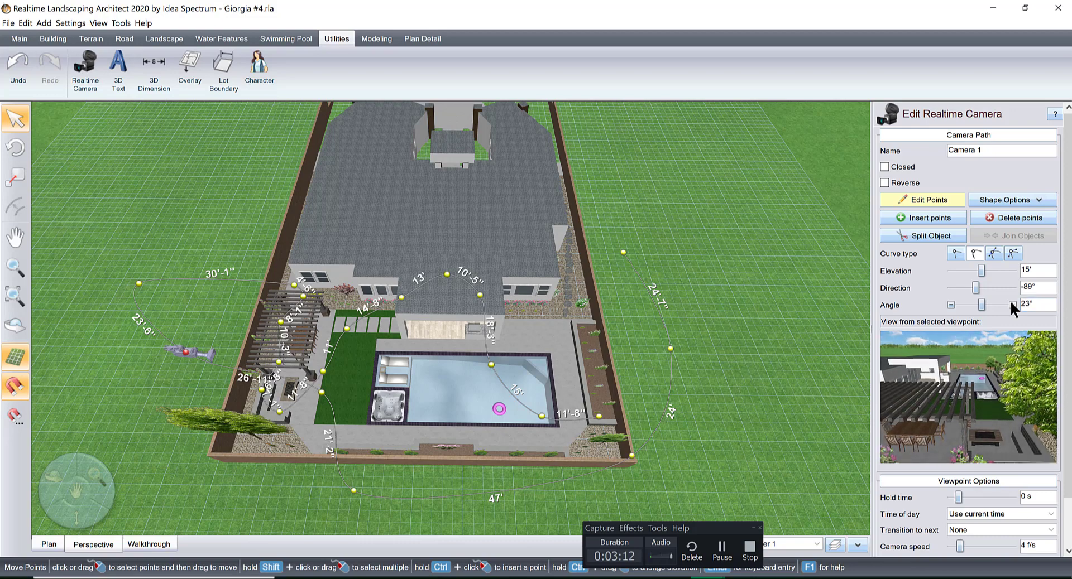
pyautogui.click(1011, 304)
pyautogui.click(1012, 304)
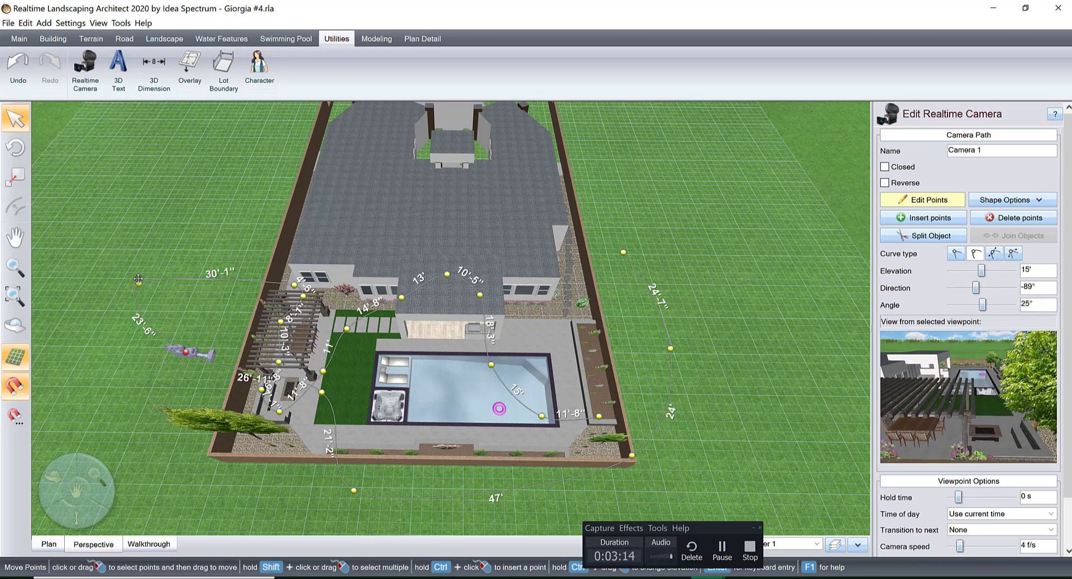
# Move the outer side-yard viewpoint nearest the house to about 16' from the house-corner viewpoint and set its angle to 15°.
pyautogui.moveTo(275, 326); pyautogui.dragTo(473, 394, button='middle')
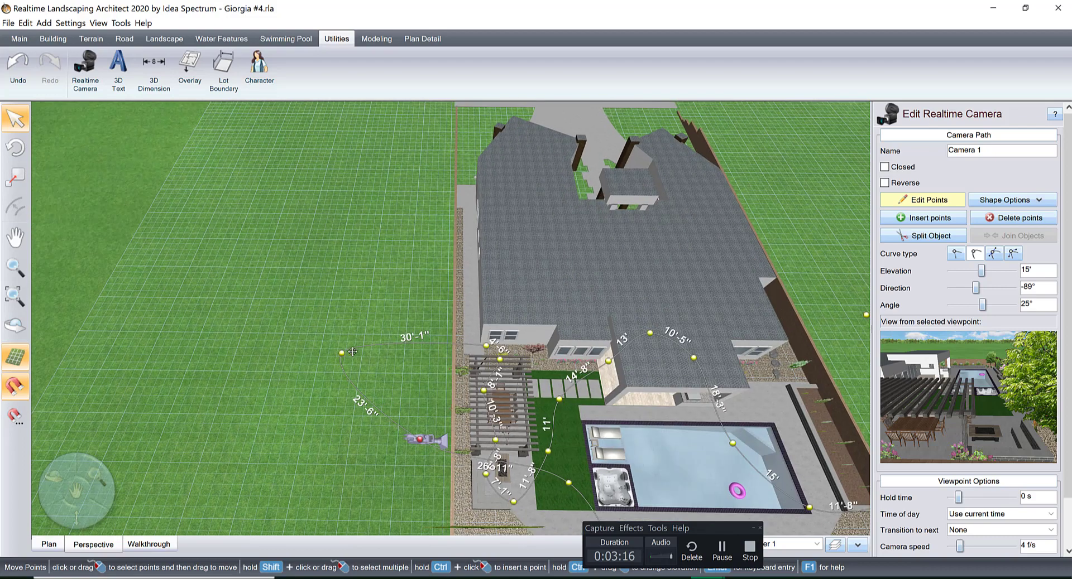
pyautogui.moveTo(341, 355); pyautogui.dragTo(417, 351)
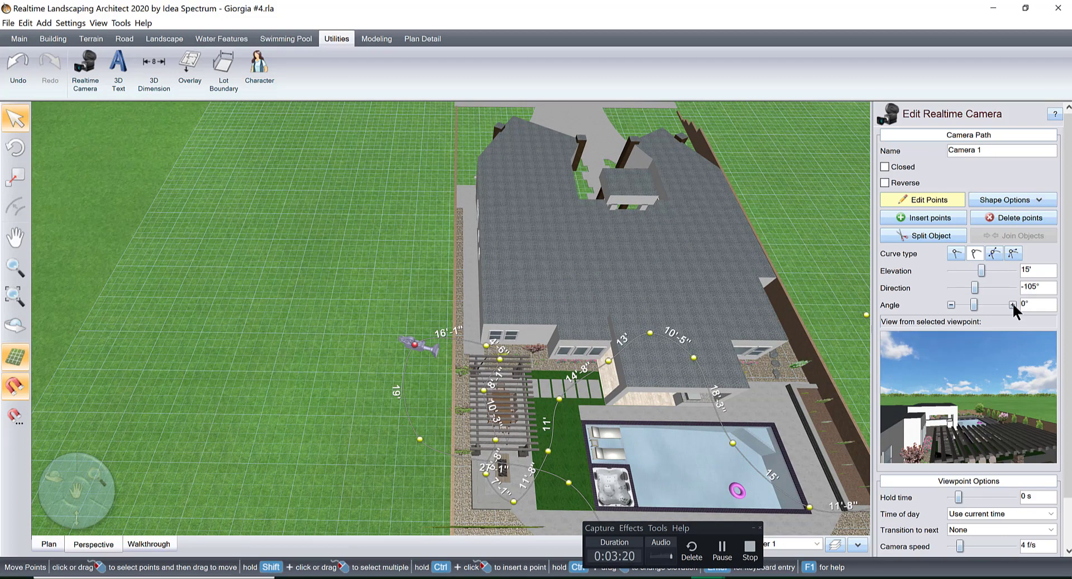
pyautogui.click(1012, 304)
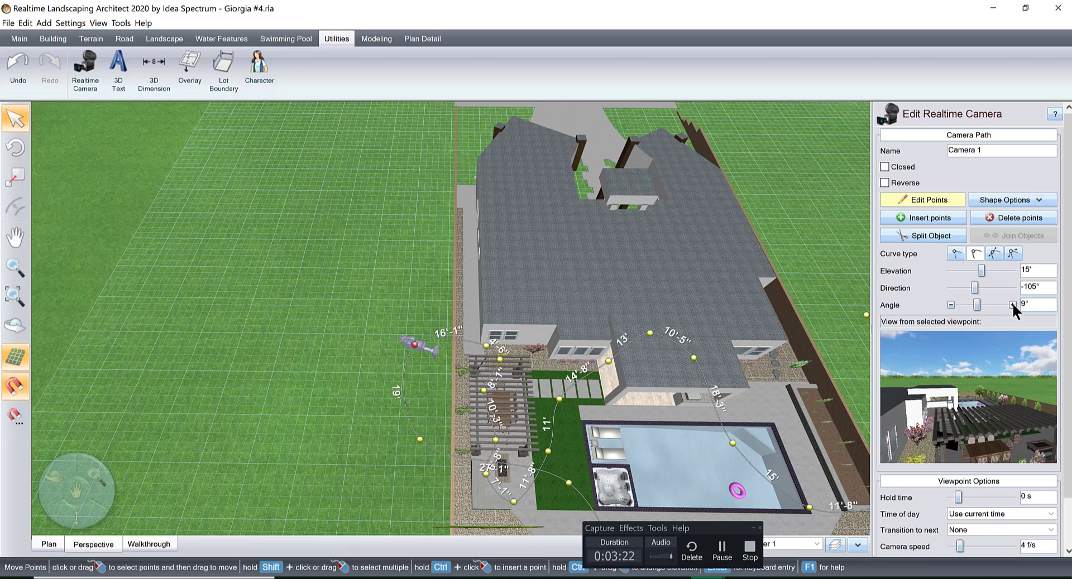
pyautogui.click(1011, 302)
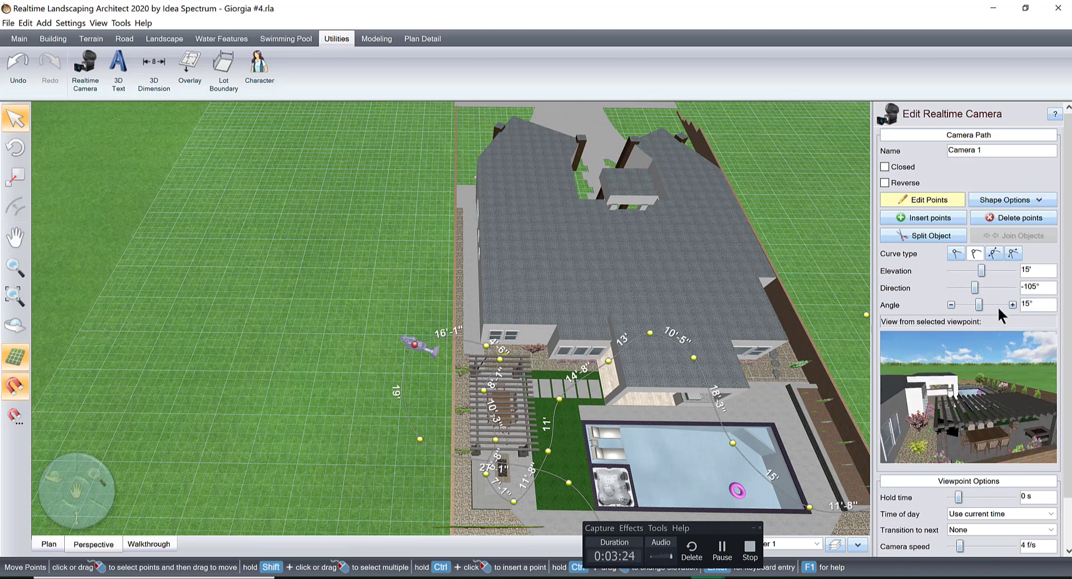
# Set the viewpoint at the house corner beside the pergola to a direction of -132° and an angle of 4°.
pyautogui.click(485, 347)
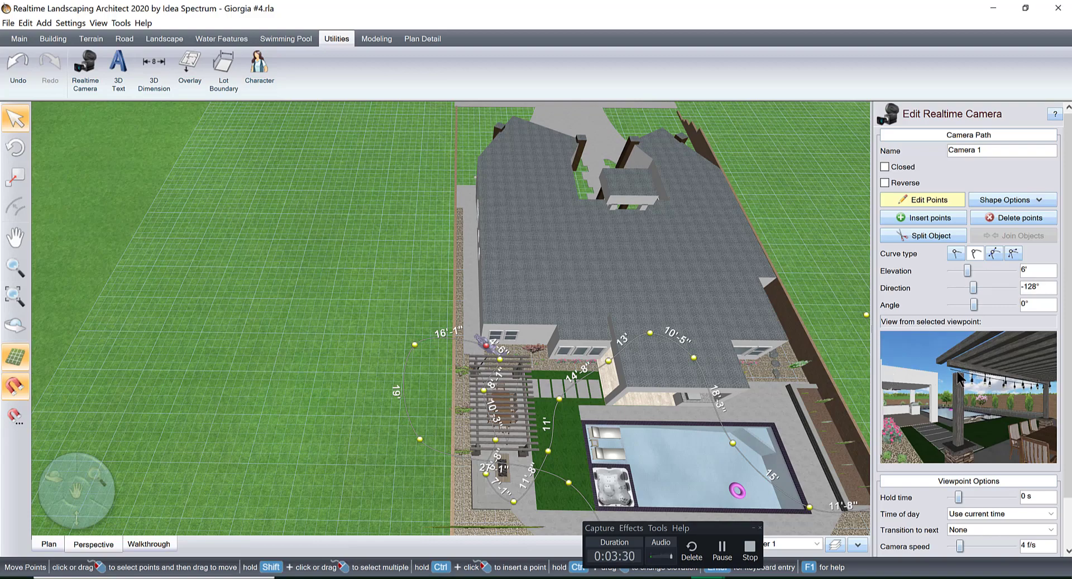
pyautogui.moveTo(539, 379); pyautogui.dragTo(675, 360, button='middle')
pyautogui.scroll(3, 588, 339)
pyautogui.moveTo(586, 335); pyautogui.dragTo(406, 422, button='middle')
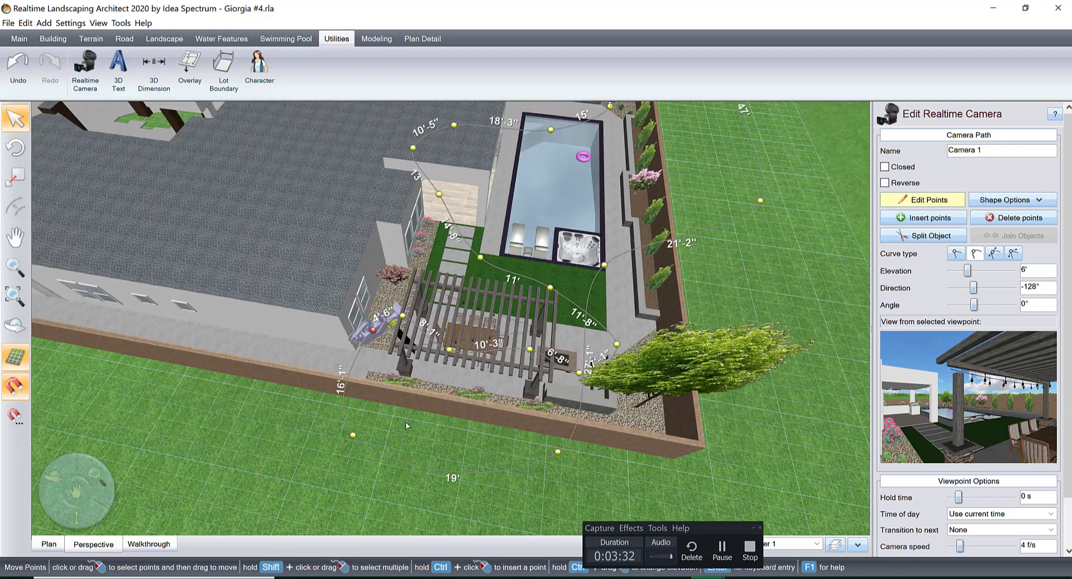
pyautogui.scroll(3, 406, 423)
pyautogui.moveTo(483, 381); pyautogui.dragTo(513, 380, button='middle')
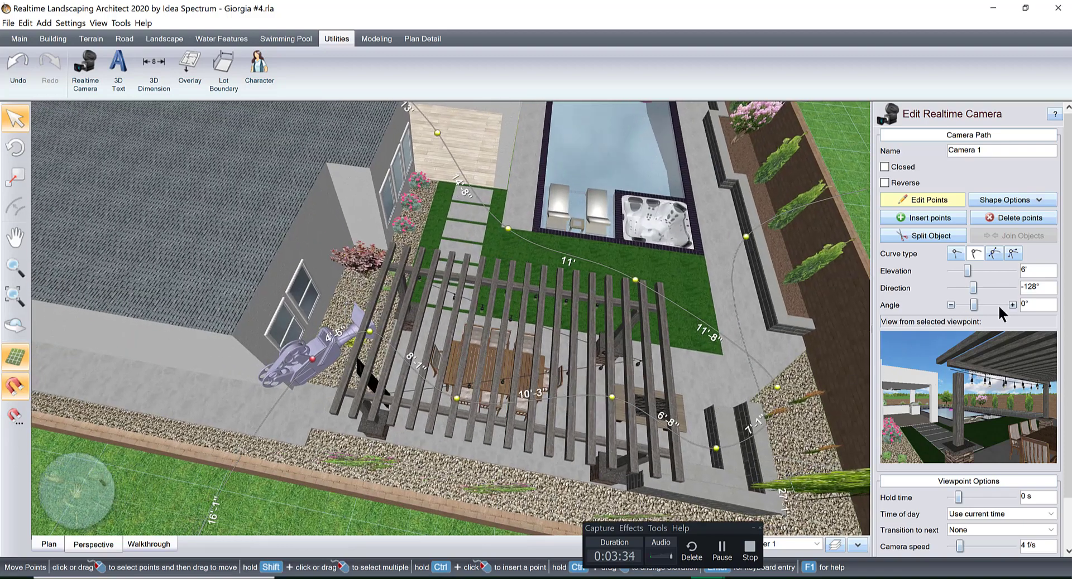
pyautogui.click(950, 288)
pyautogui.click(951, 288)
pyautogui.click(950, 288)
pyautogui.click(951, 288)
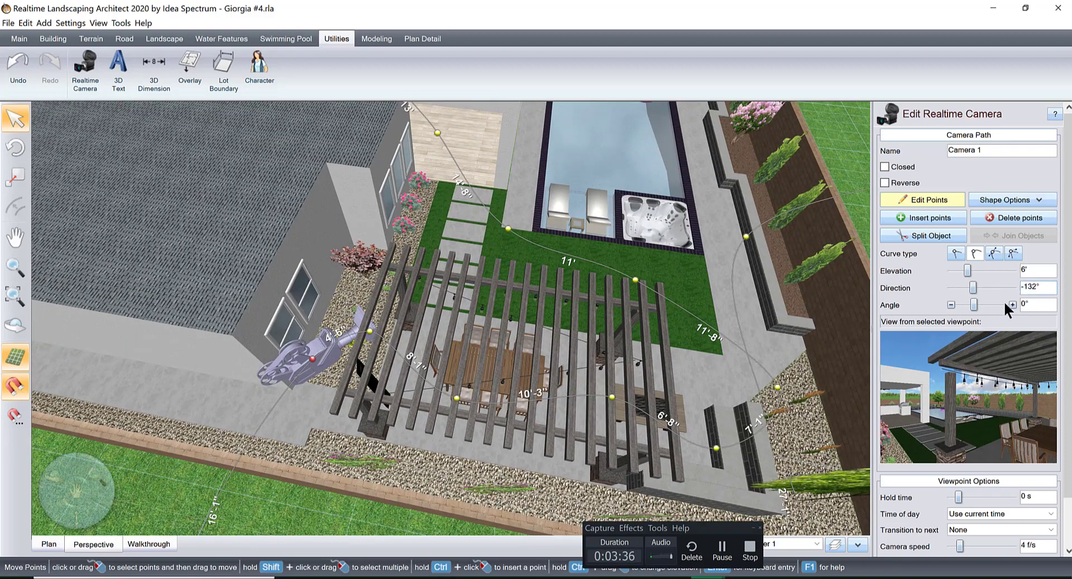
pyautogui.click(1012, 305)
pyautogui.click(1012, 304)
pyautogui.click(1012, 304)
pyautogui.click(1012, 304)
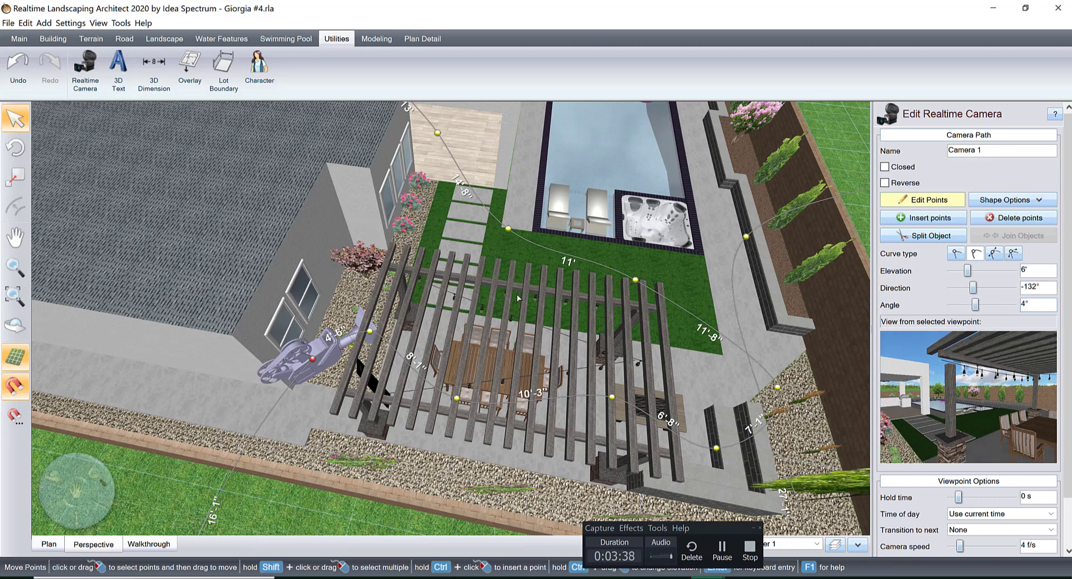
# Move the viewpoint at the pergola's house-side edge about 2' toward the side wall and set its angle to about 8°.
pyautogui.click(370, 332)
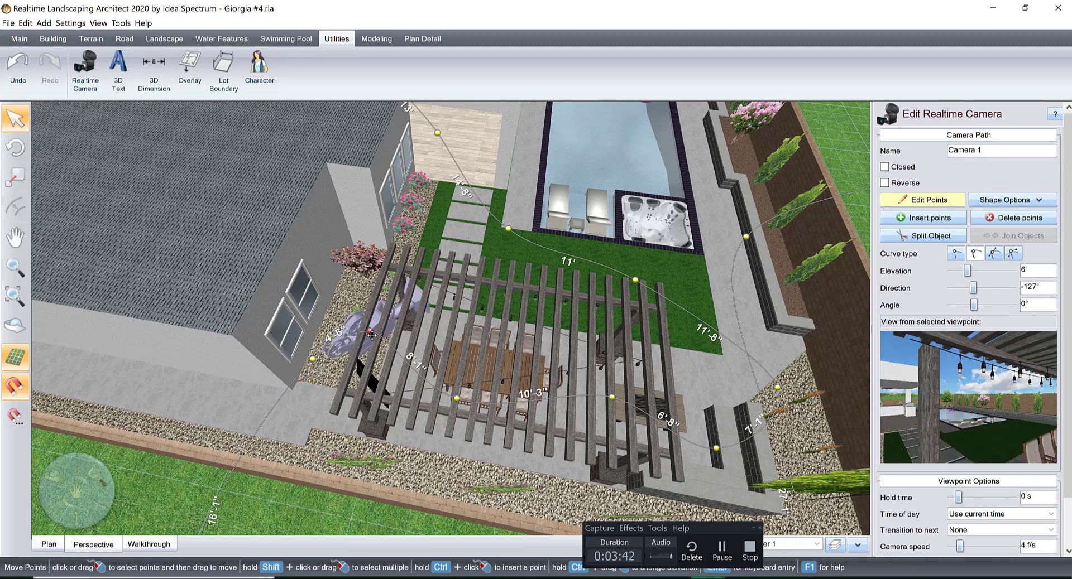
pyautogui.moveTo(371, 335); pyautogui.dragTo(376, 355)
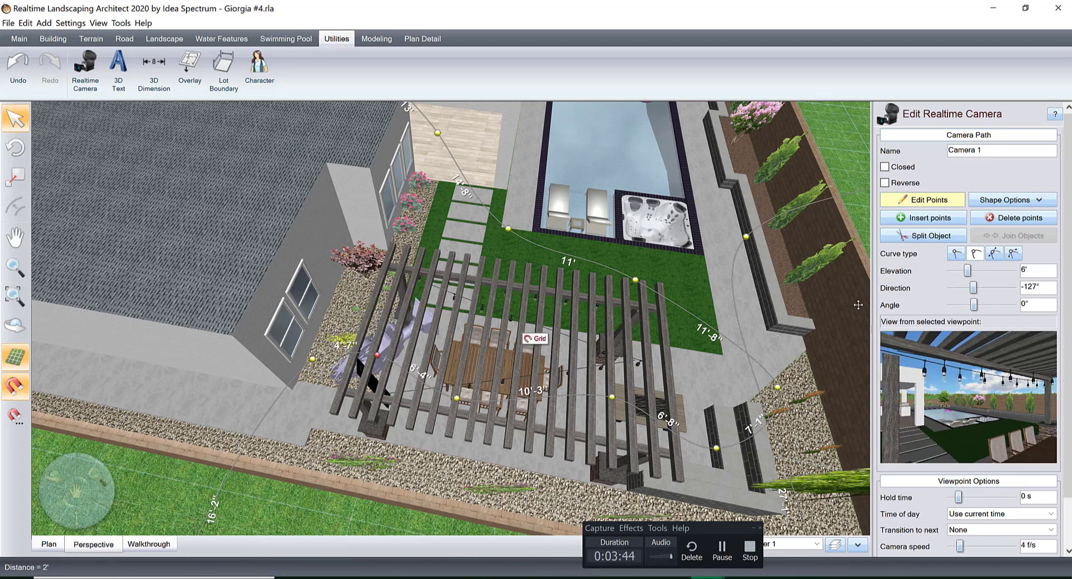
pyautogui.click(1010, 302)
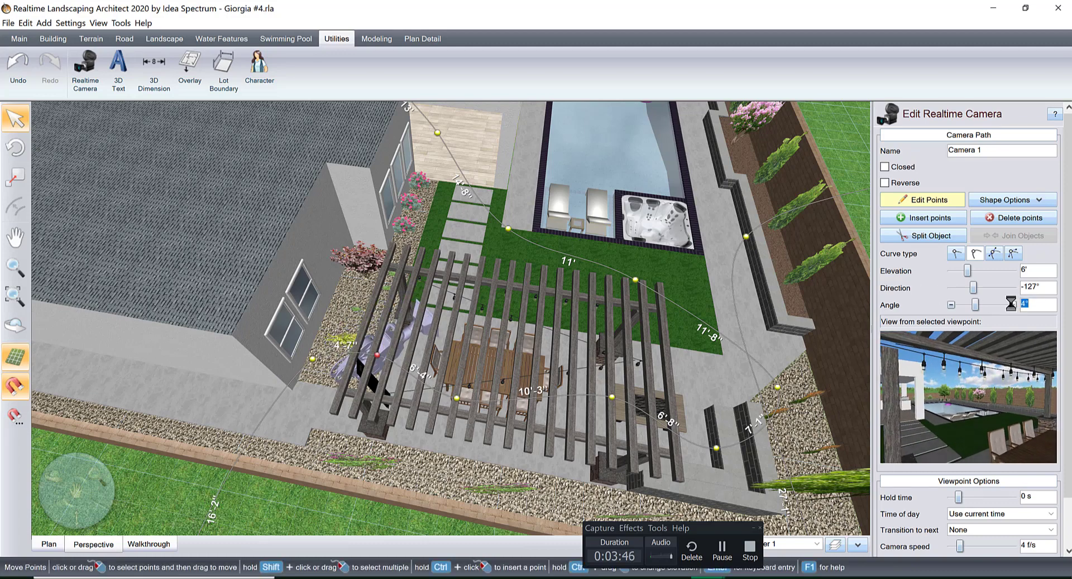
pyautogui.click(1010, 302)
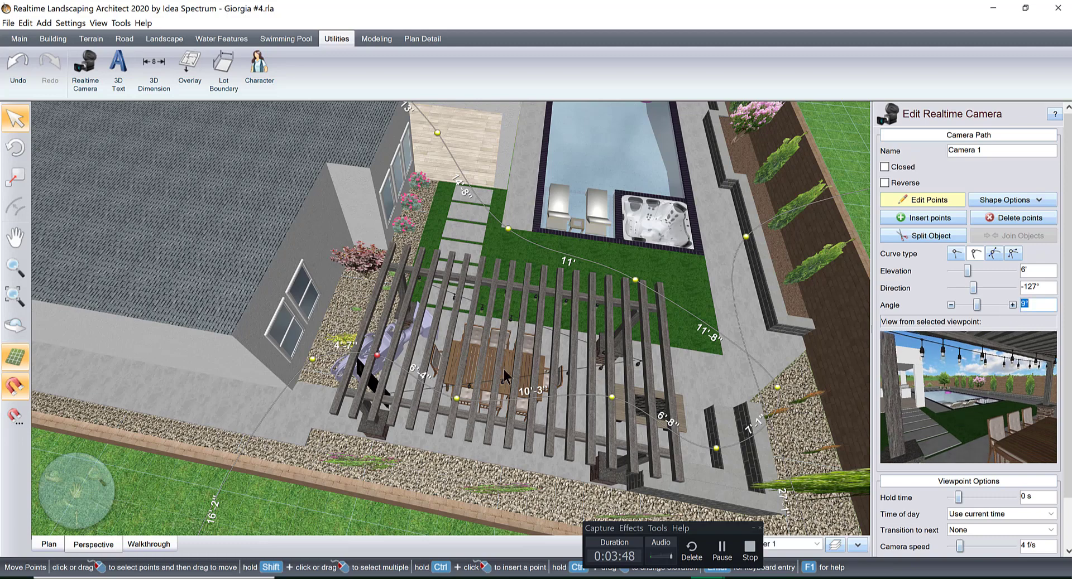
# Shift the viewpoint beside the dining table back to the pergola's outer edge by the gravel and set its angle to 4°.
pyautogui.click(457, 399)
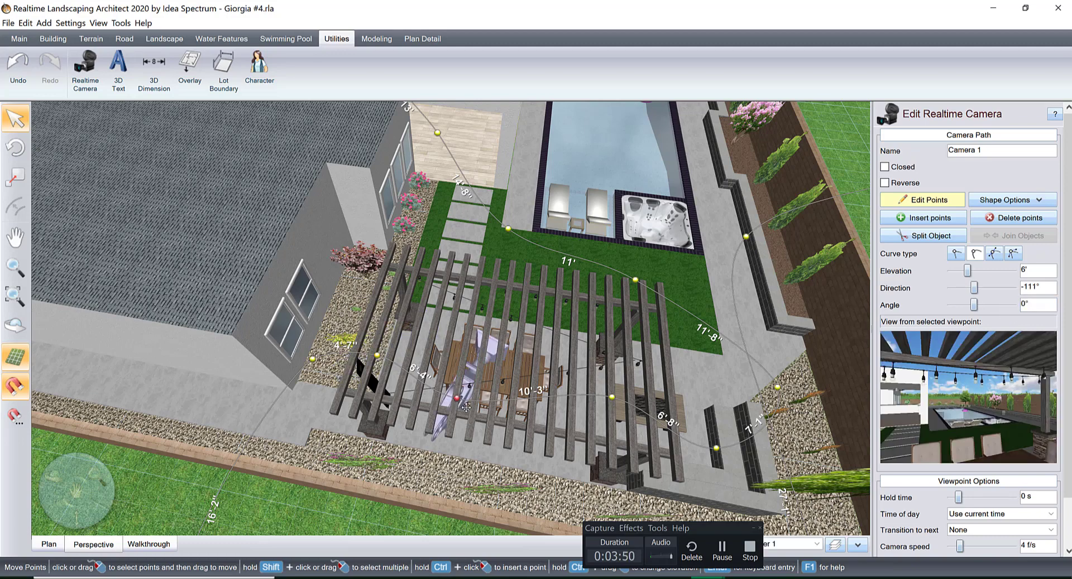
pyautogui.moveTo(466, 407); pyautogui.dragTo(455, 448)
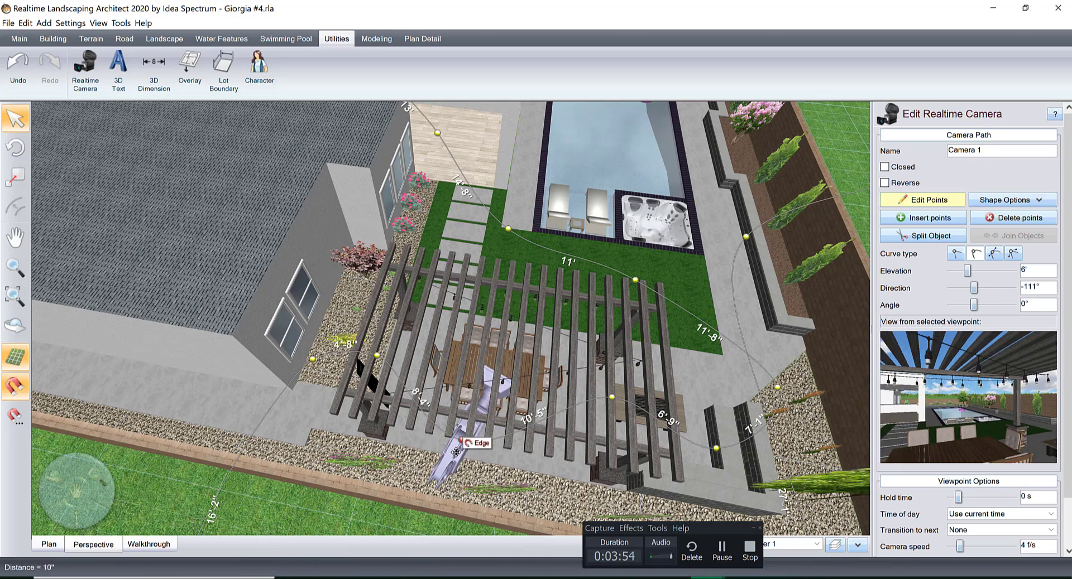
pyautogui.click(1012, 304)
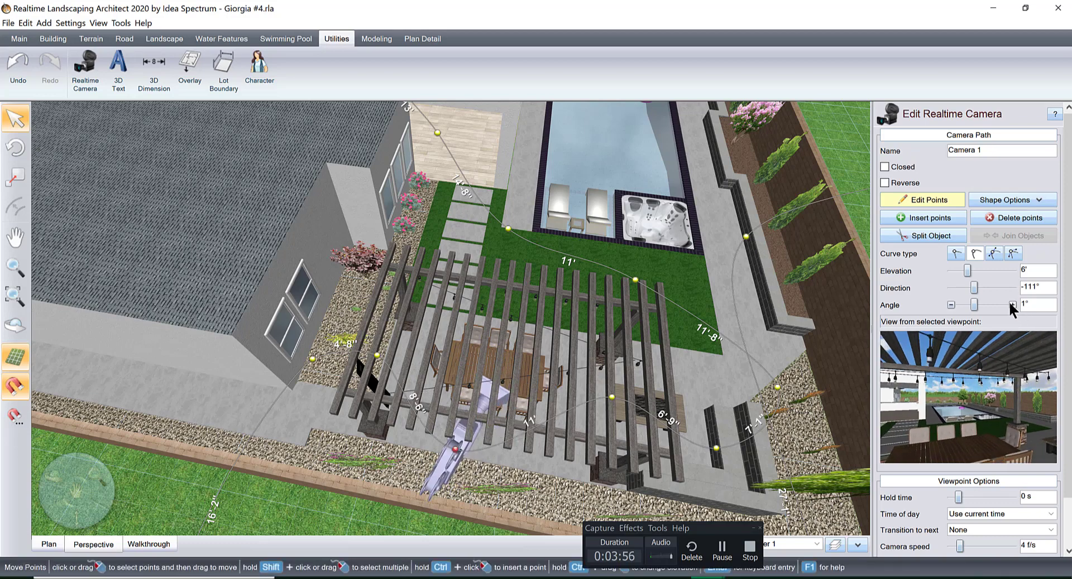
pyautogui.click(1012, 304)
pyautogui.click(1012, 305)
pyautogui.click(1012, 304)
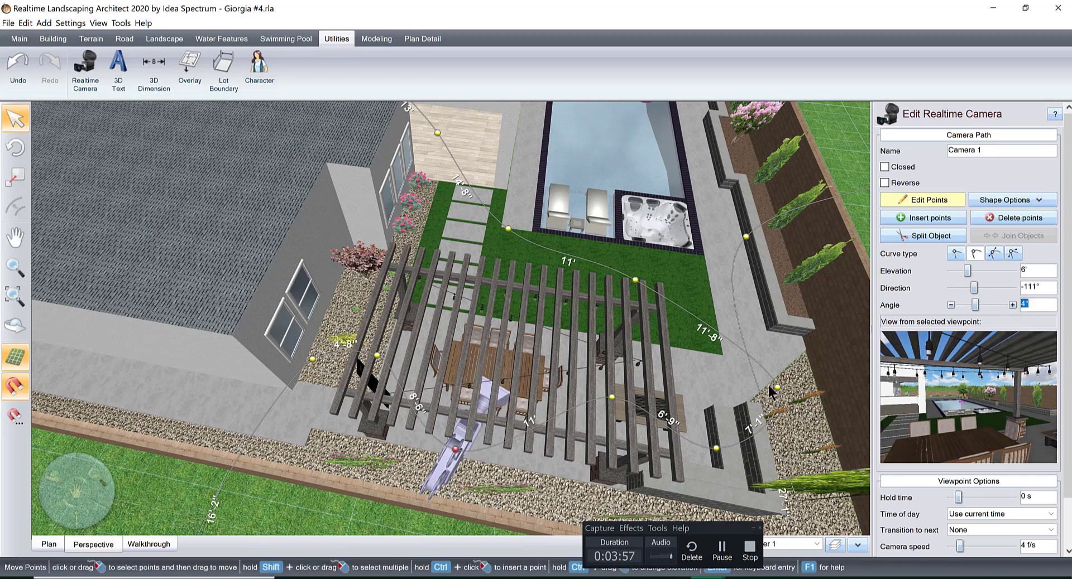
# Move the viewpoint between the dining table and fire pit back toward the outer pergola post and set its angle to 5°.
pyautogui.click(613, 398)
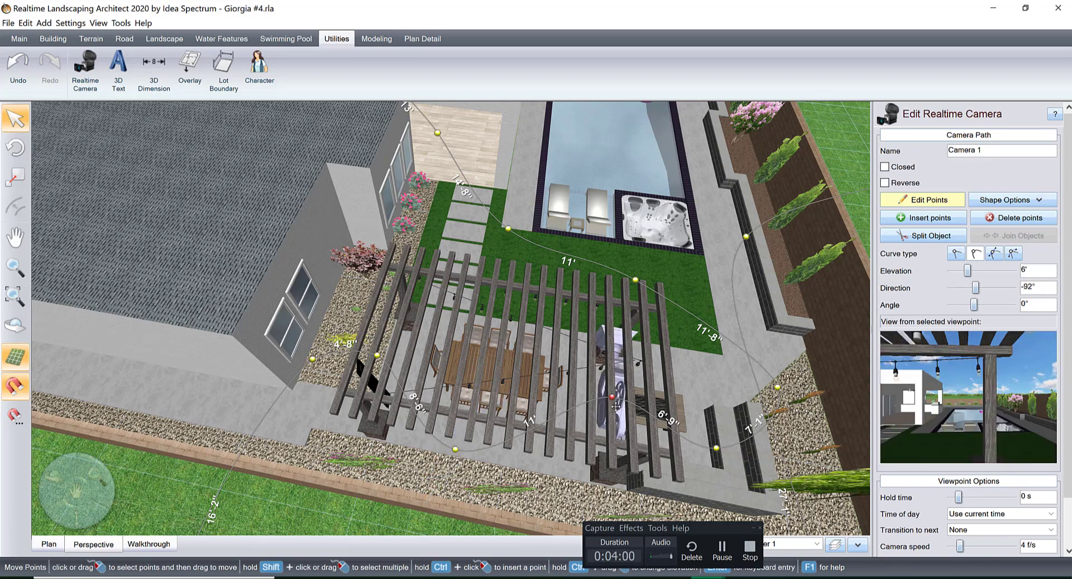
pyautogui.moveTo(613, 398); pyautogui.dragTo(615, 435)
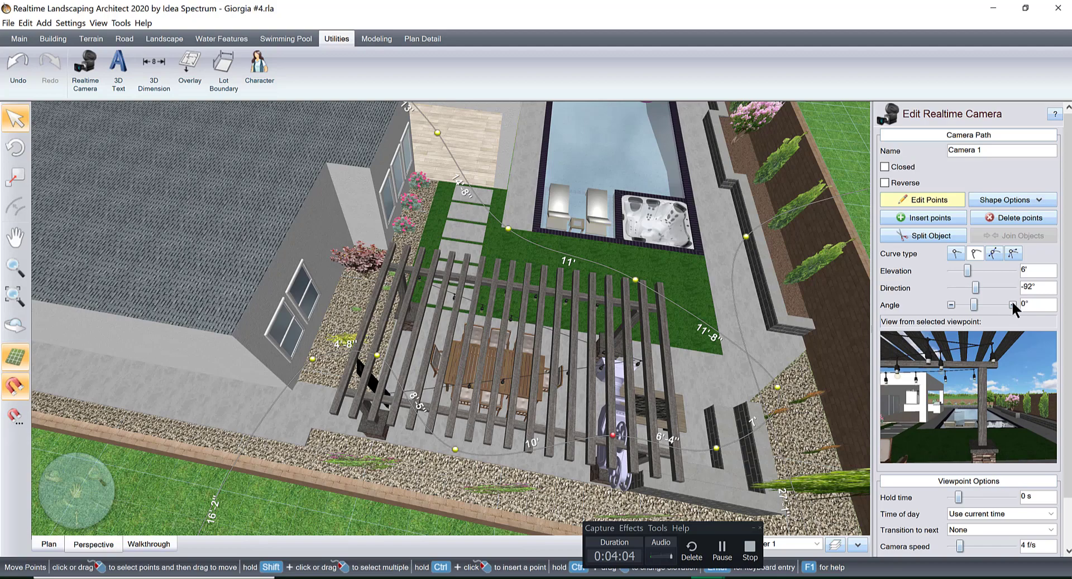
pyautogui.click(1012, 305)
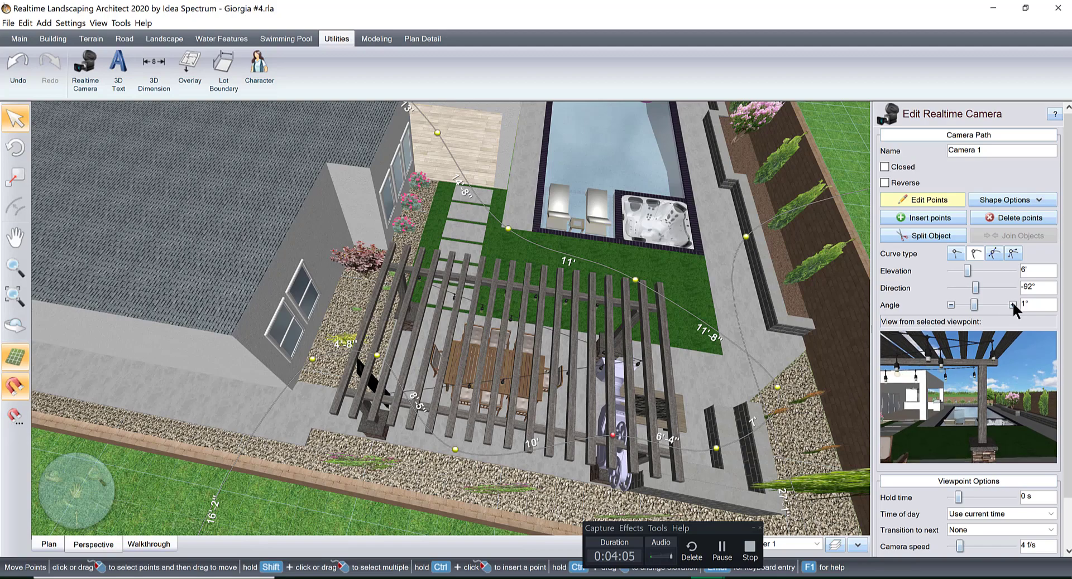
# Set the viewpoint behind the fire pit to an angle of 6° and a direction of -76°.
pyautogui.click(716, 448)
pyautogui.moveTo(783, 390); pyautogui.dragTo(549, 355, button='middle')
pyautogui.moveTo(667, 372); pyautogui.dragTo(684, 376, button='middle')
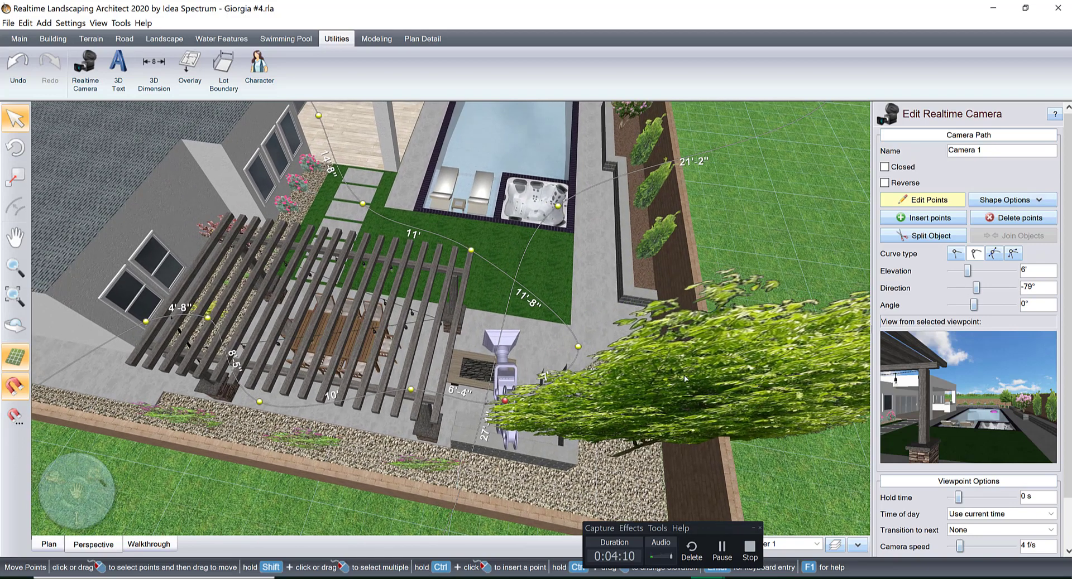
pyautogui.click(1011, 305)
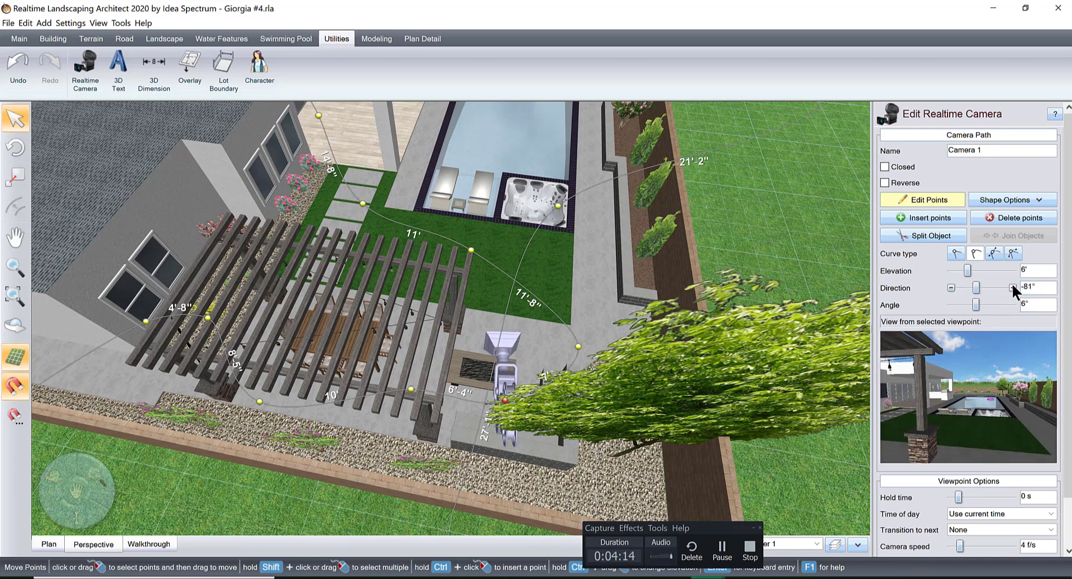
pyautogui.click(1012, 287)
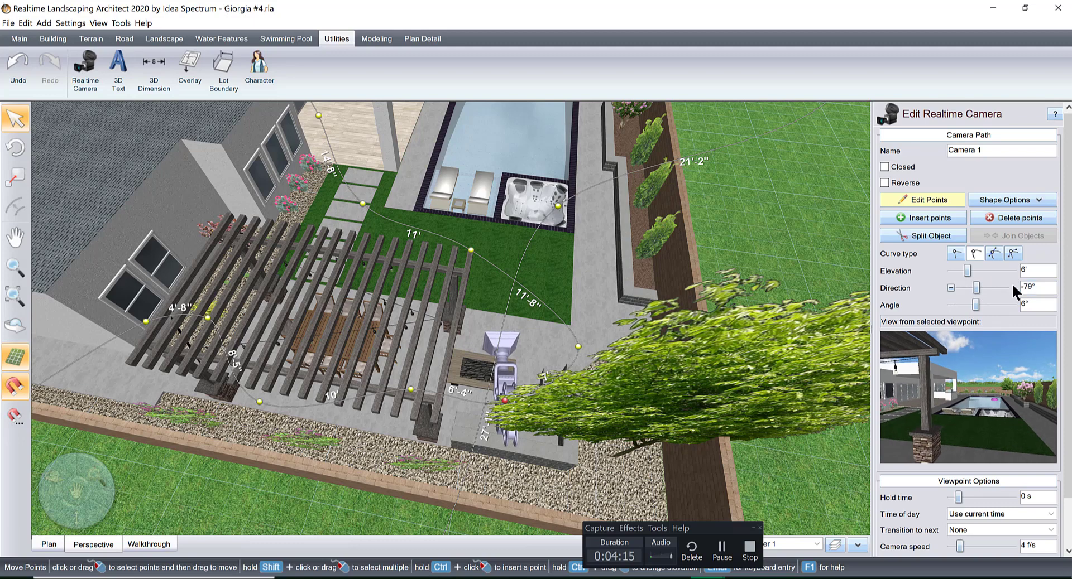
# Set the direction of the viewpoint on the lawn at the pergola's poolside corner to -50°.
pyautogui.click(577, 346)
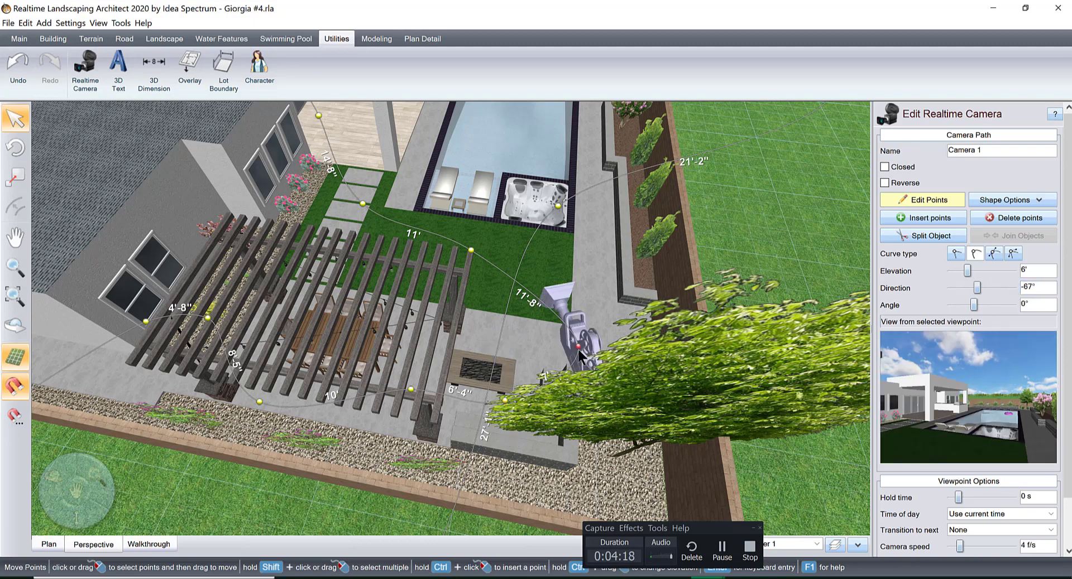
pyautogui.click(471, 253)
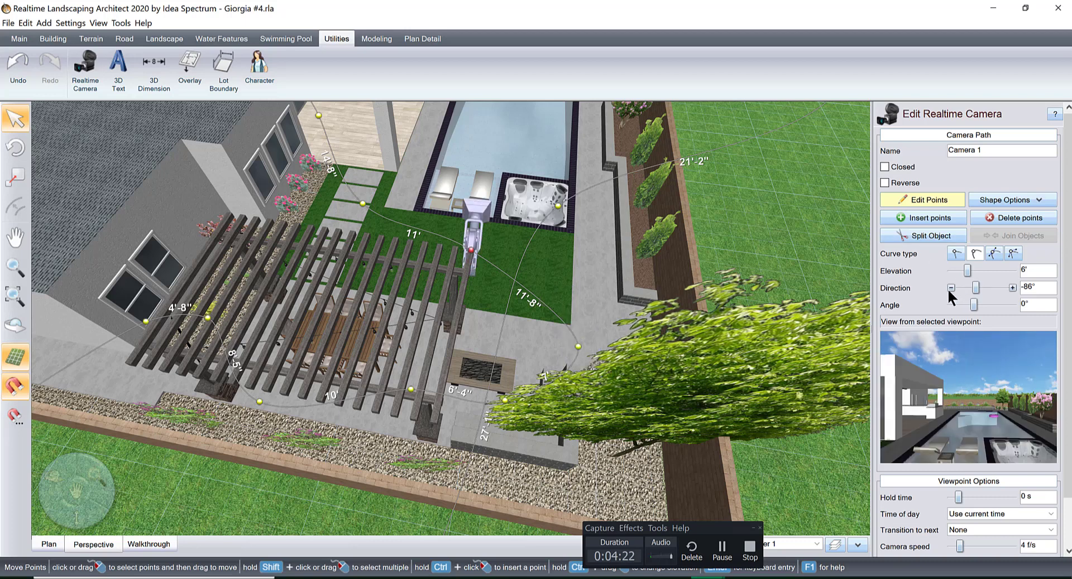
pyautogui.click(1011, 287)
pyautogui.click(1011, 287)
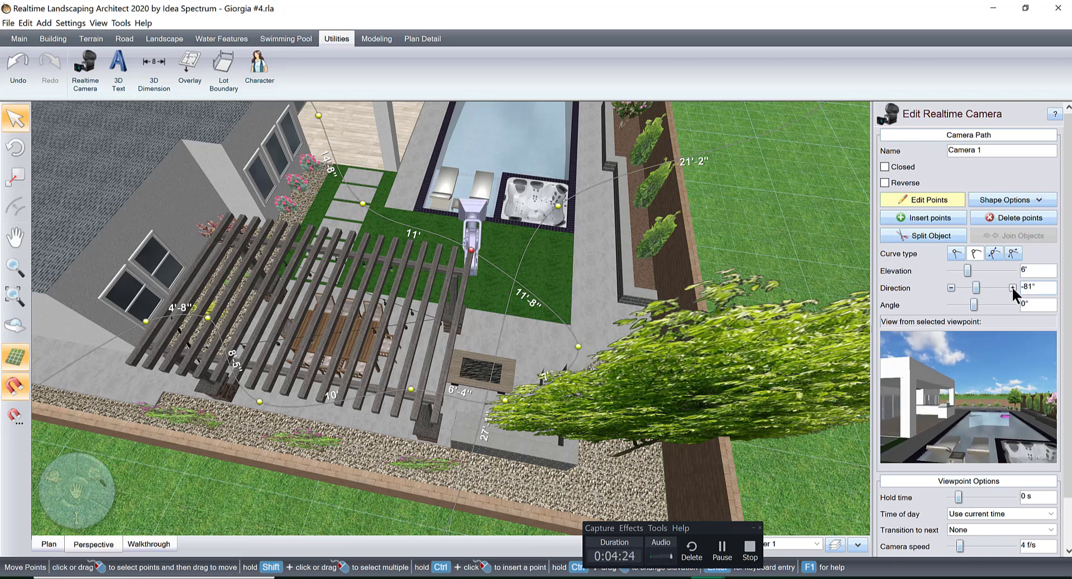
pyautogui.click(1012, 286)
pyautogui.click(1011, 287)
pyautogui.click(1011, 287)
pyautogui.click(1011, 287)
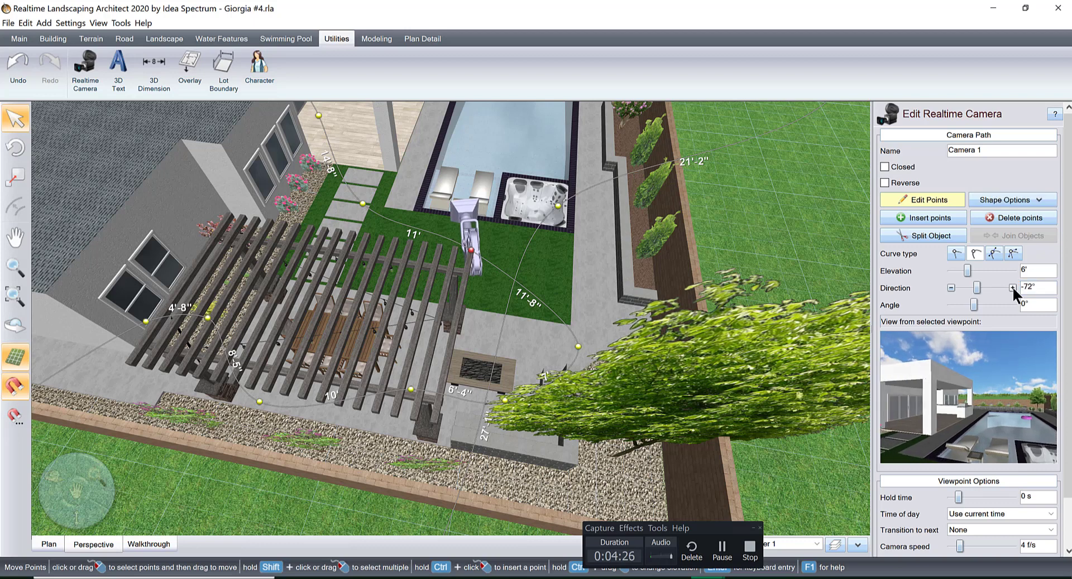
pyautogui.click(1012, 286)
pyautogui.click(1011, 287)
pyautogui.click(1011, 287)
pyautogui.click(1011, 287)
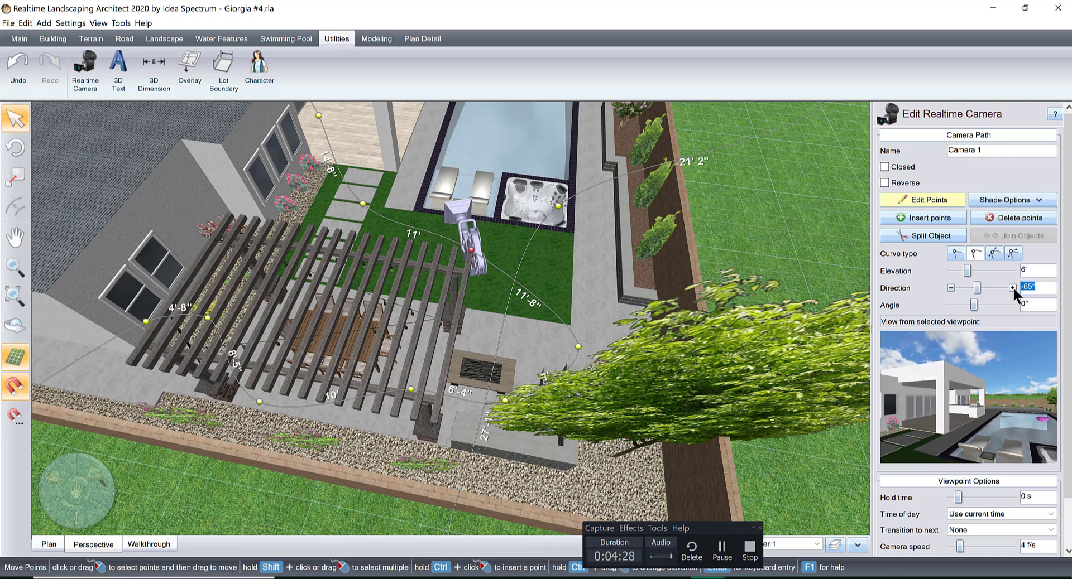
pyautogui.click(1012, 286)
pyautogui.click(1012, 287)
pyautogui.click(1012, 287)
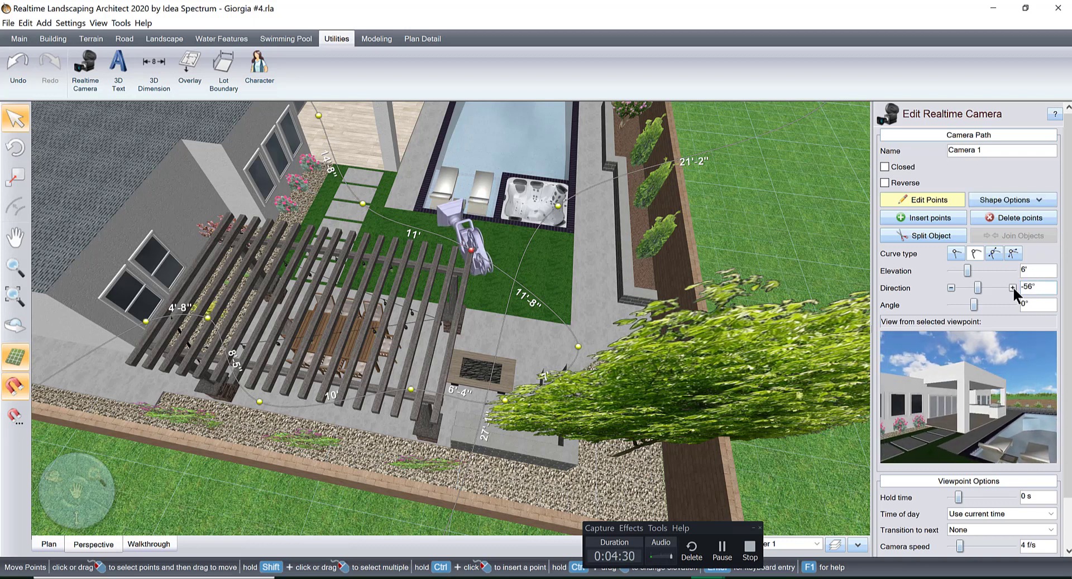
pyautogui.click(1012, 287)
pyautogui.click(1012, 286)
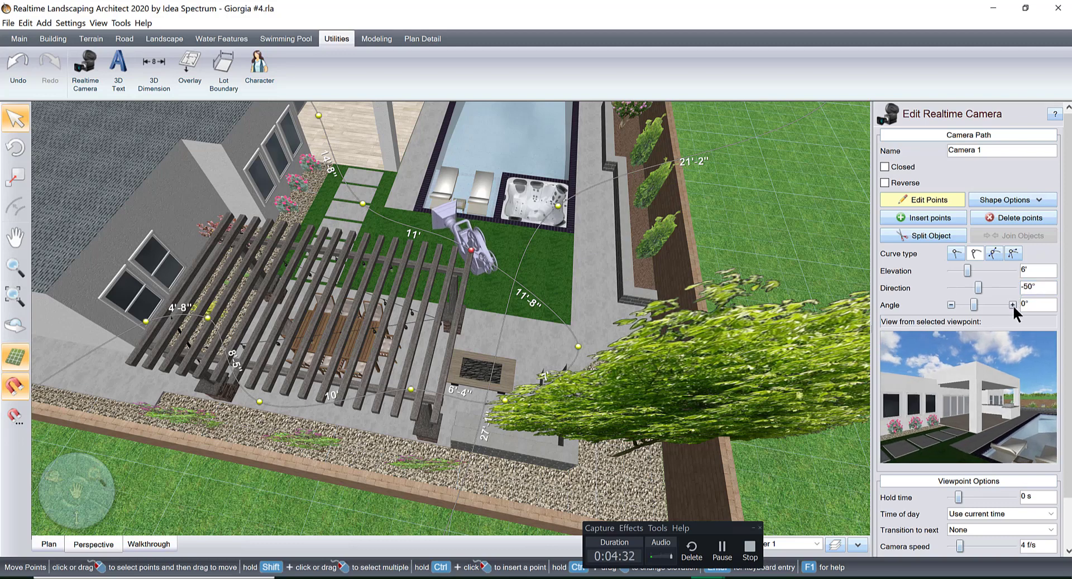
# Raise the angle of the viewpoint at the pergola's poolside corner to about 5°.
pyautogui.click(1011, 305)
pyautogui.click(1012, 305)
pyautogui.click(1012, 305)
pyautogui.click(1012, 304)
pyautogui.click(1011, 305)
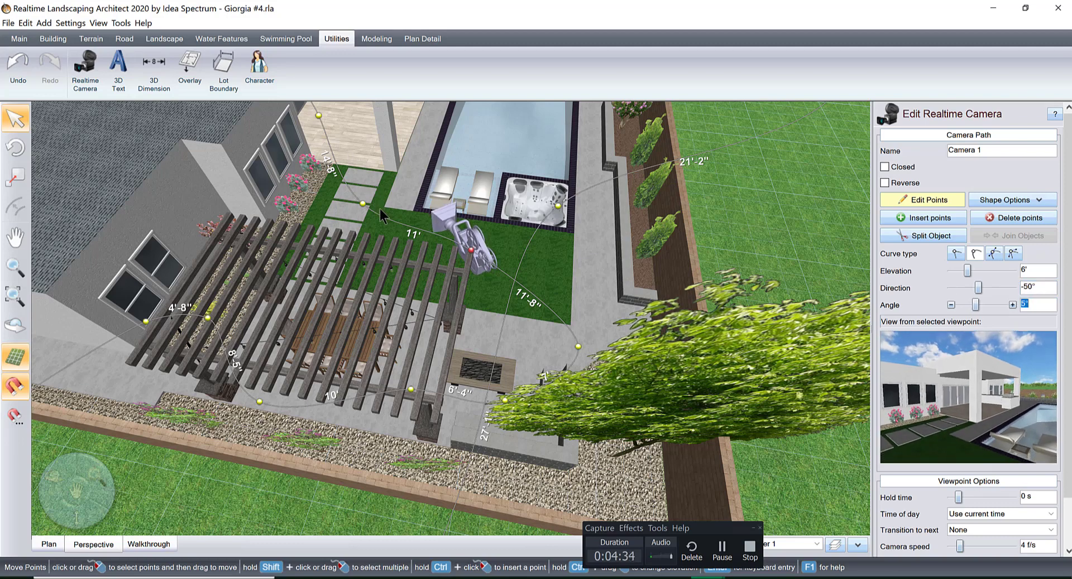
# Turn the viewpoint above the stepping stones toward the covered patio with a direction of -72°.
pyautogui.click(362, 204)
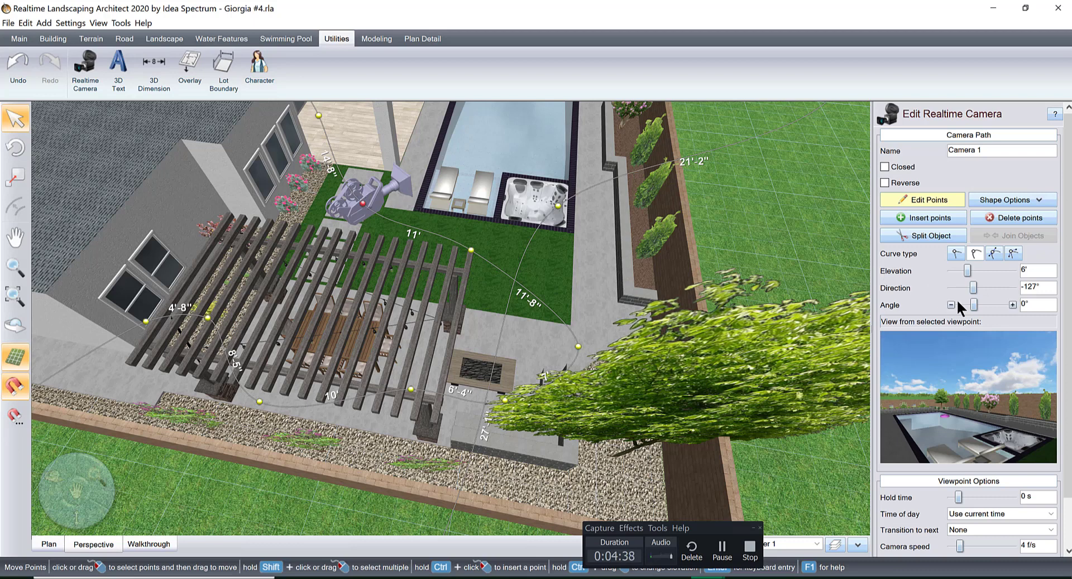
pyautogui.moveTo(973, 288)
pyautogui.mouseDown()
pyautogui.moveTo(958, 288)
pyautogui.moveTo(977, 287)
pyautogui.mouseUp()
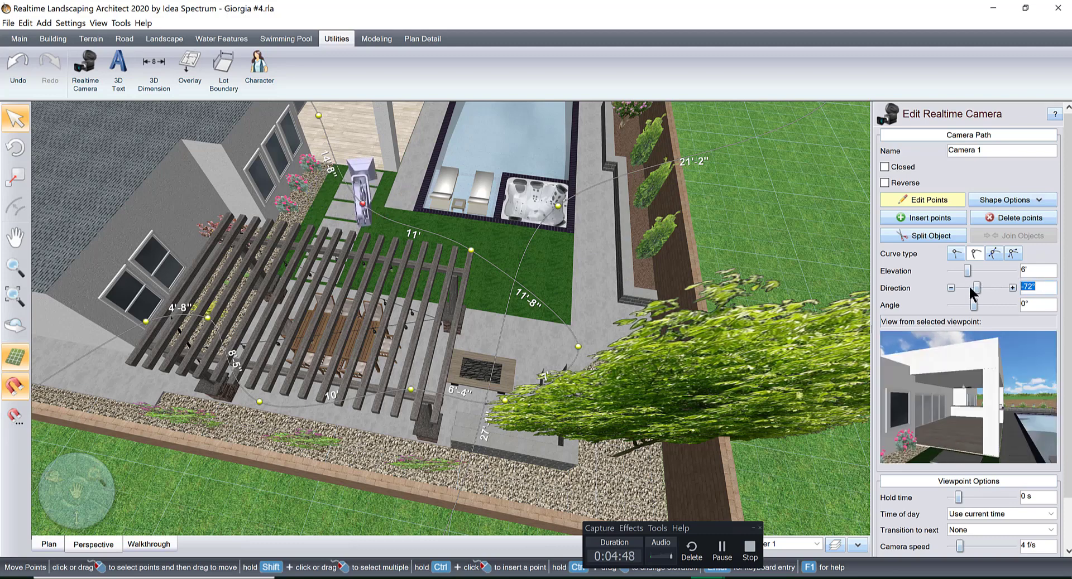
# Set the angle of the viewpoint at the covered patio's lawn-side end to 8°.
pyautogui.moveTo(472, 279); pyautogui.dragTo(532, 384, button='middle')
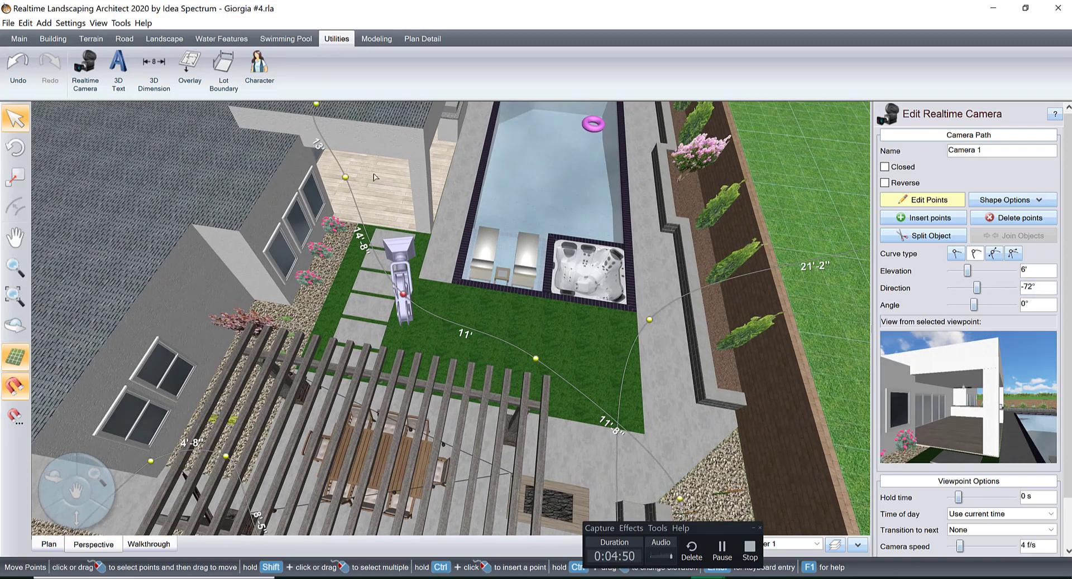
pyautogui.click(344, 179)
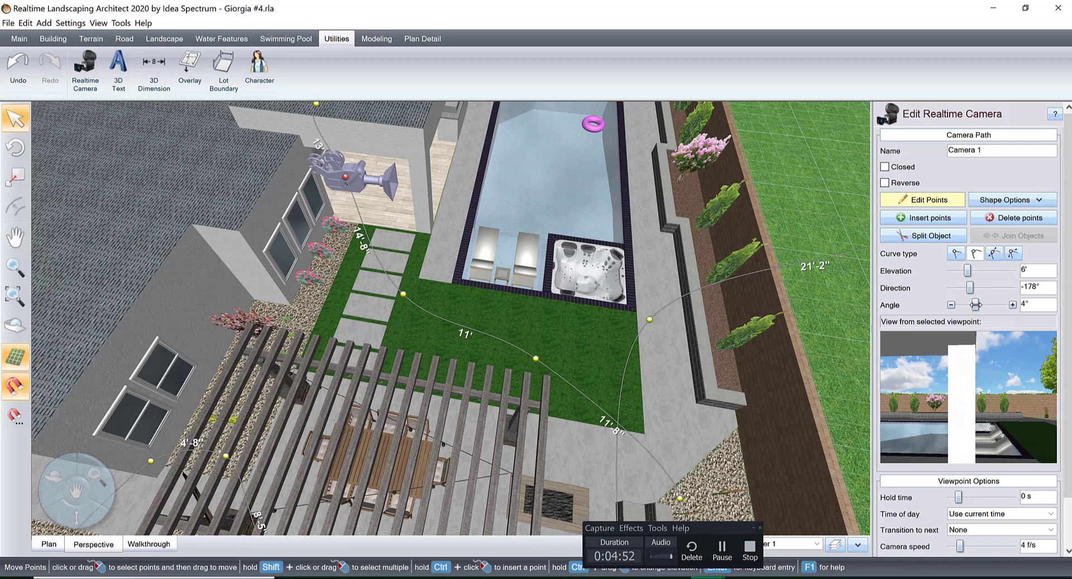
pyautogui.moveTo(975, 304); pyautogui.dragTo(975, 305)
pyautogui.click(1012, 305)
pyautogui.click(1012, 305)
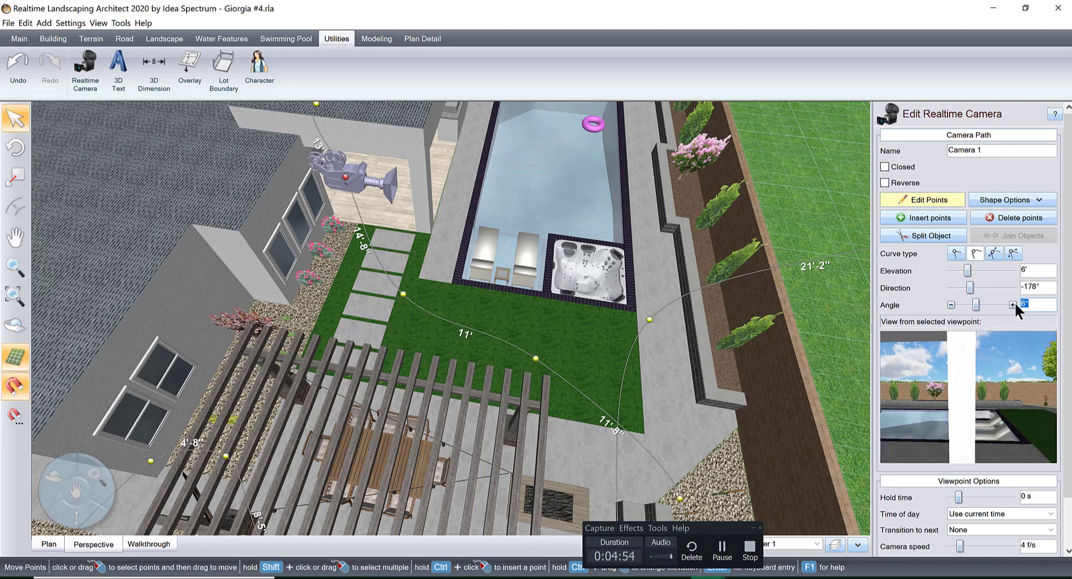
# Set the direction of the viewpoint at the covered patio's lawn-side end to -155°.
pyautogui.click(1012, 288)
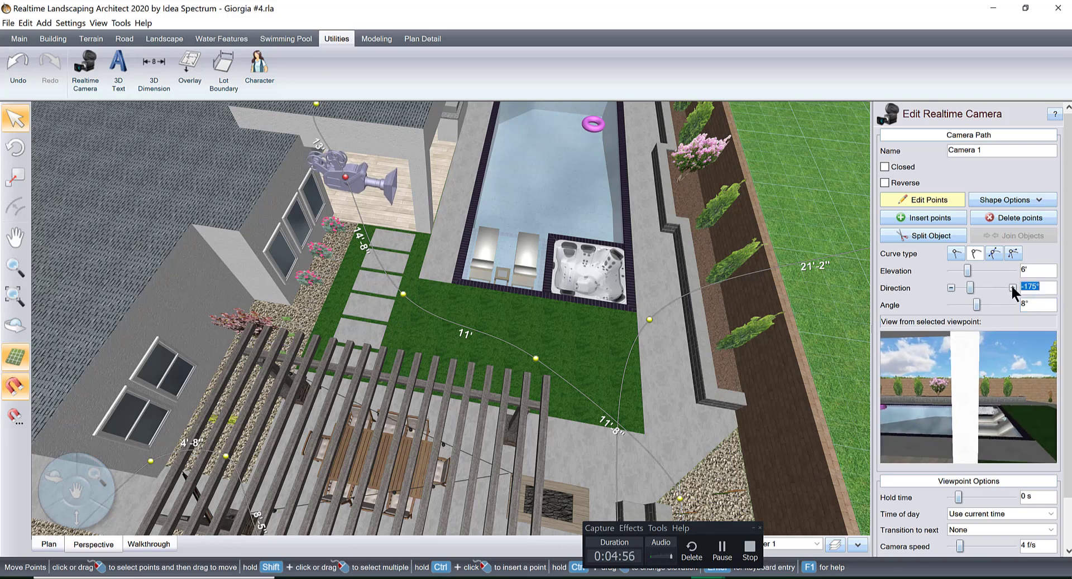
pyautogui.click(1012, 288)
pyautogui.click(1012, 288)
pyautogui.click(1012, 288)
pyautogui.click(1011, 288)
pyautogui.click(1011, 288)
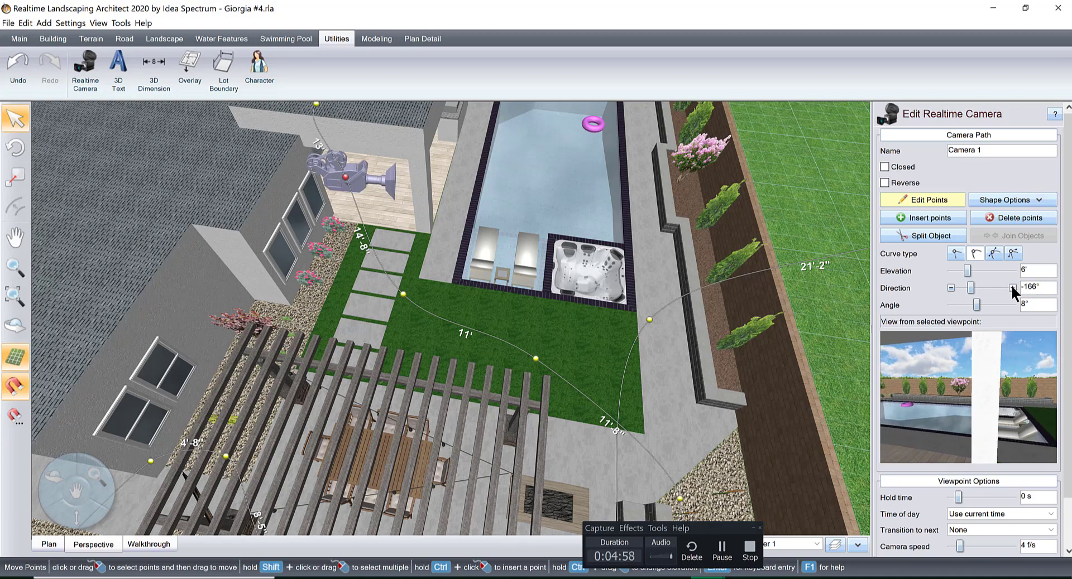
pyautogui.click(1012, 288)
pyautogui.click(1011, 287)
pyautogui.click(1012, 288)
pyautogui.click(1012, 288)
pyautogui.click(1012, 288)
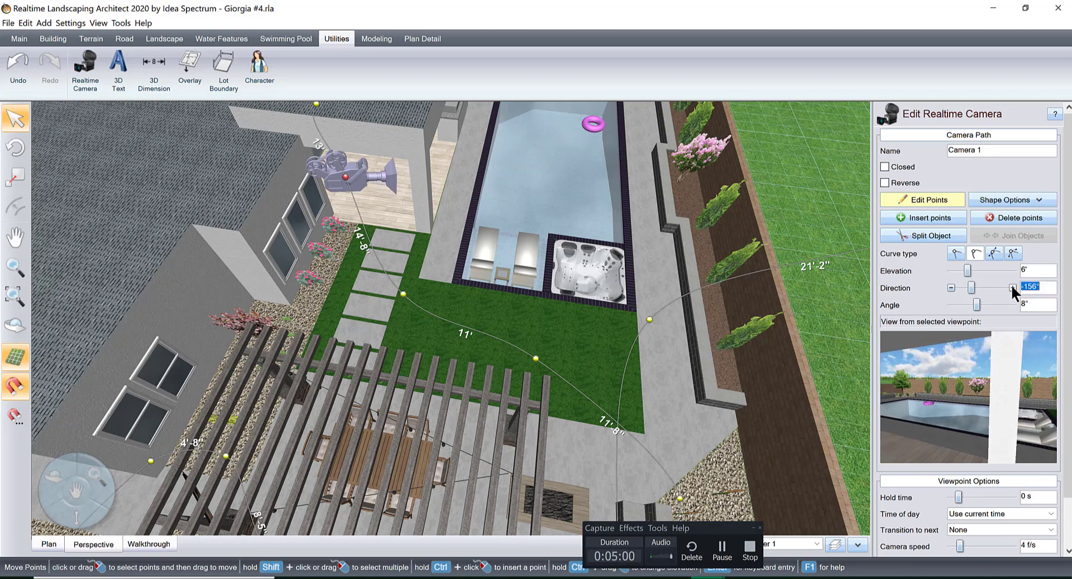
pyautogui.click(1012, 288)
pyautogui.click(1011, 288)
# Move the viewpoint at the covered patio's lawn-side end about 1' farther into the patio along the path.
pyautogui.moveTo(408, 312); pyautogui.dragTo(494, 461, button='middle')
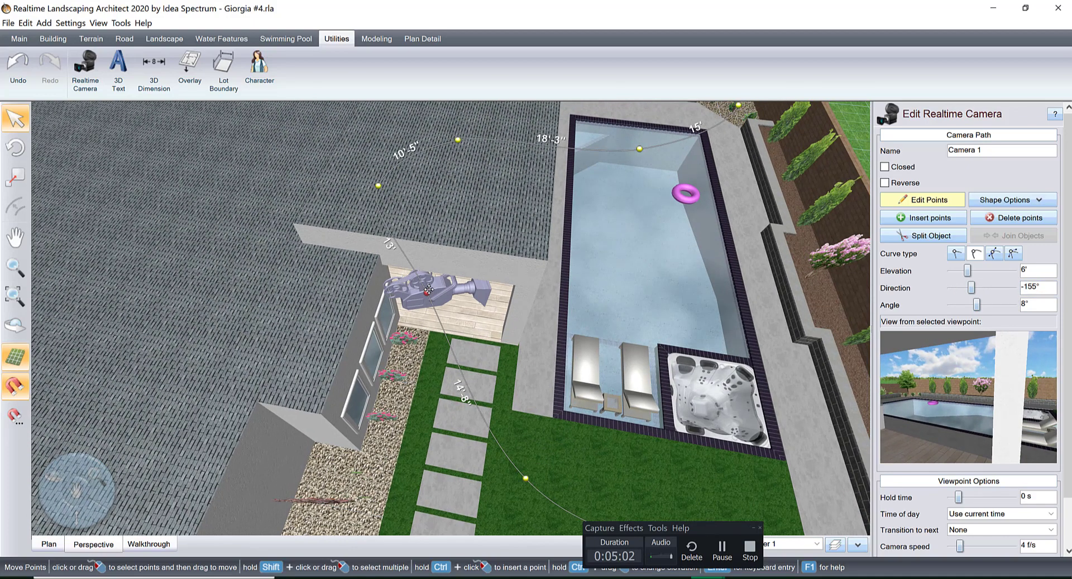
pyautogui.moveTo(428, 292); pyautogui.dragTo(416, 282)
# Set the viewpoint in the middle of the covered patio to an elevation of 5'-10" and an angle of 5°.
pyautogui.click(377, 186)
pyautogui.moveTo(442, 205); pyautogui.dragTo(746, 356, button='right')
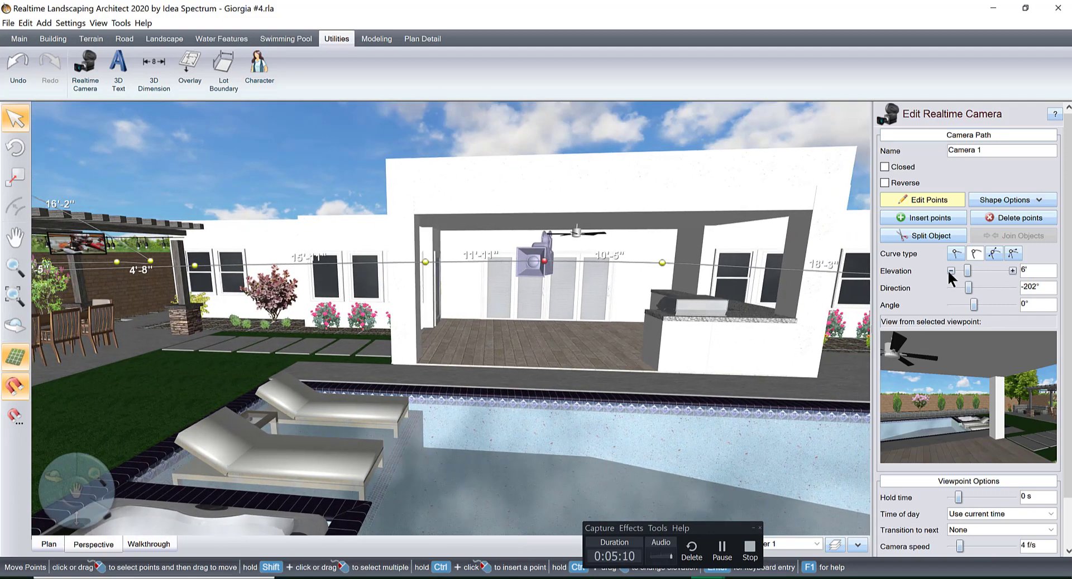
pyautogui.click(949, 270)
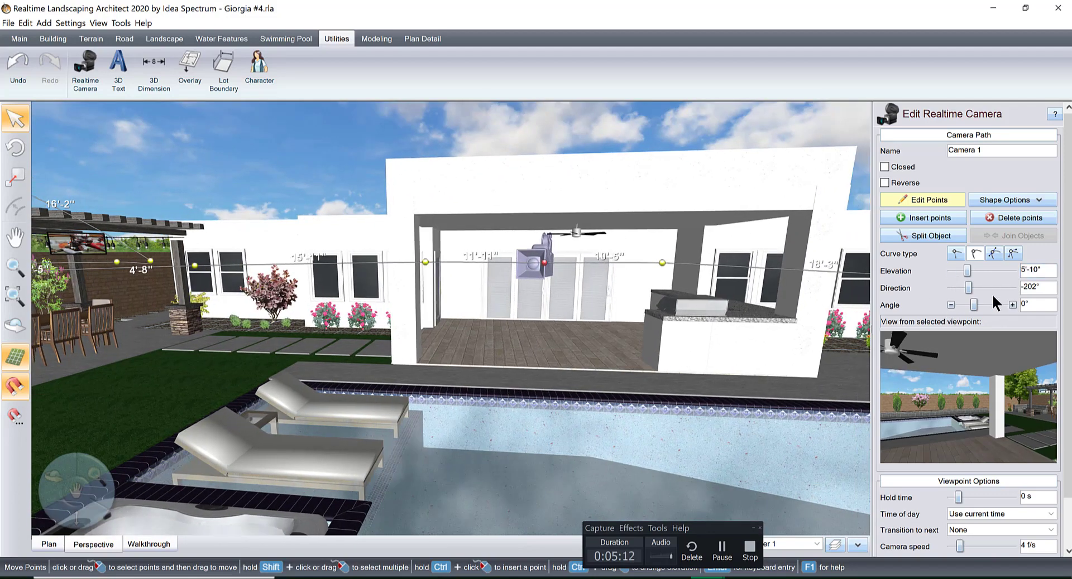
pyautogui.click(1011, 304)
pyautogui.click(1012, 305)
pyautogui.click(1011, 304)
pyautogui.click(1011, 304)
pyautogui.click(1012, 304)
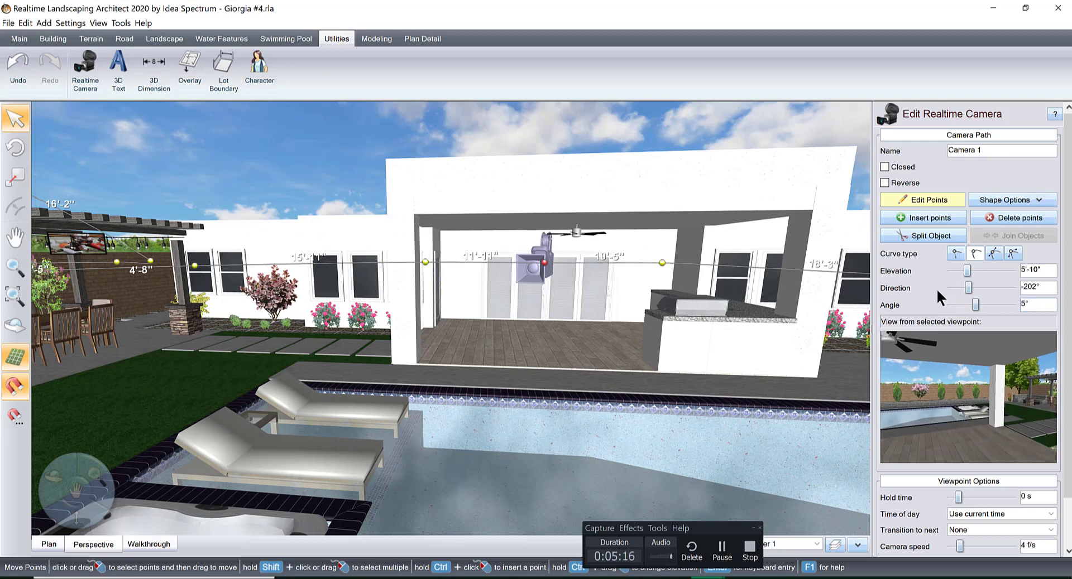
# Set the direction of the covered patio's middle viewpoint to -186°, facing the pool beside the outdoor kitchen.
pyautogui.click(952, 287)
pyautogui.click(951, 288)
pyautogui.click(951, 288)
pyautogui.click(951, 287)
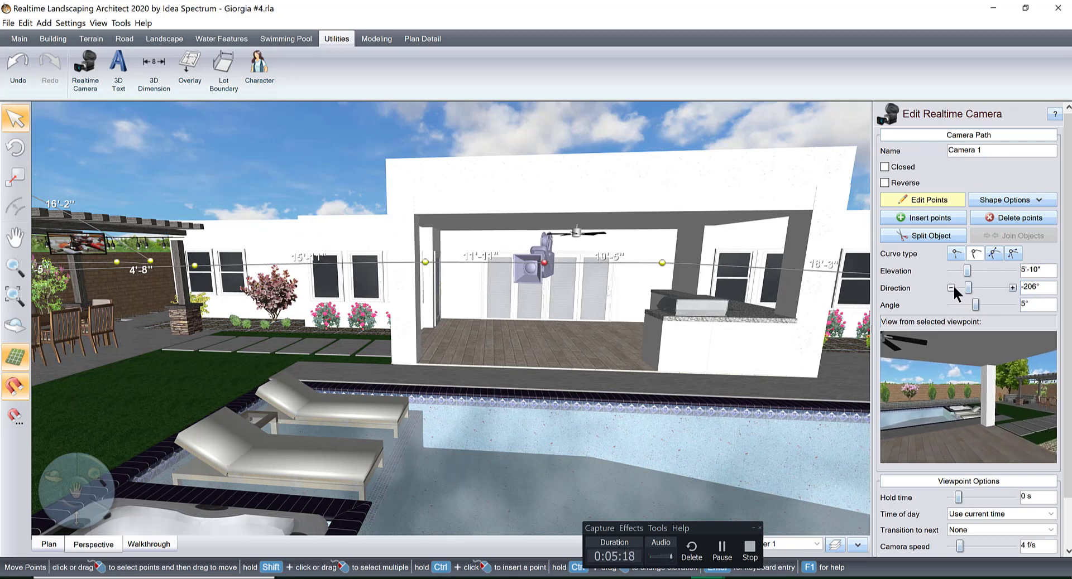
pyautogui.click(1011, 287)
pyautogui.click(1012, 287)
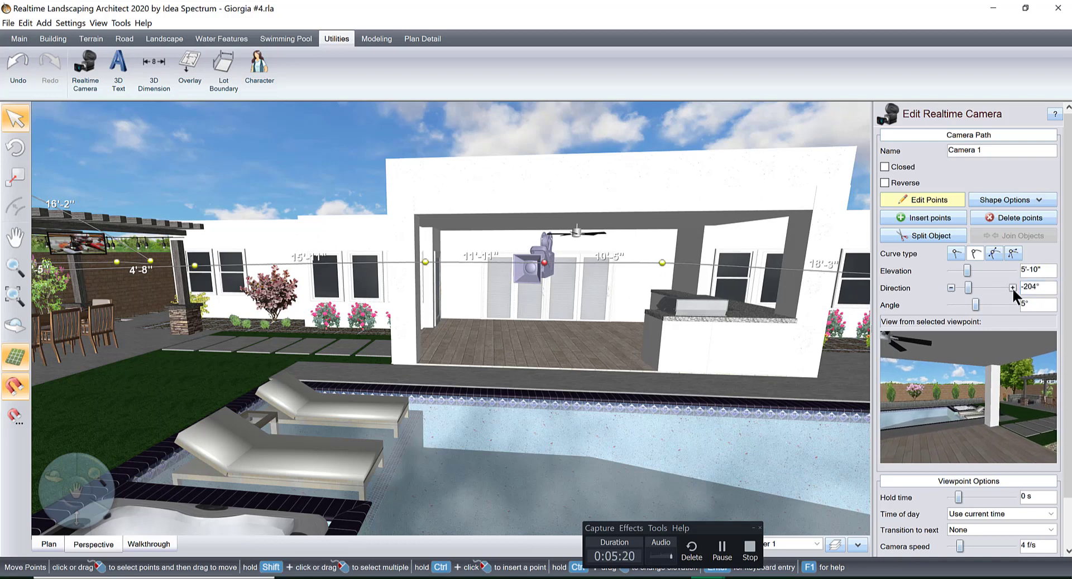
pyautogui.click(1012, 287)
pyautogui.click(1012, 287)
pyautogui.click(1012, 287)
pyautogui.click(1012, 287)
pyautogui.click(1012, 287)
pyautogui.click(1012, 287)
pyautogui.click(1012, 286)
pyautogui.click(1012, 287)
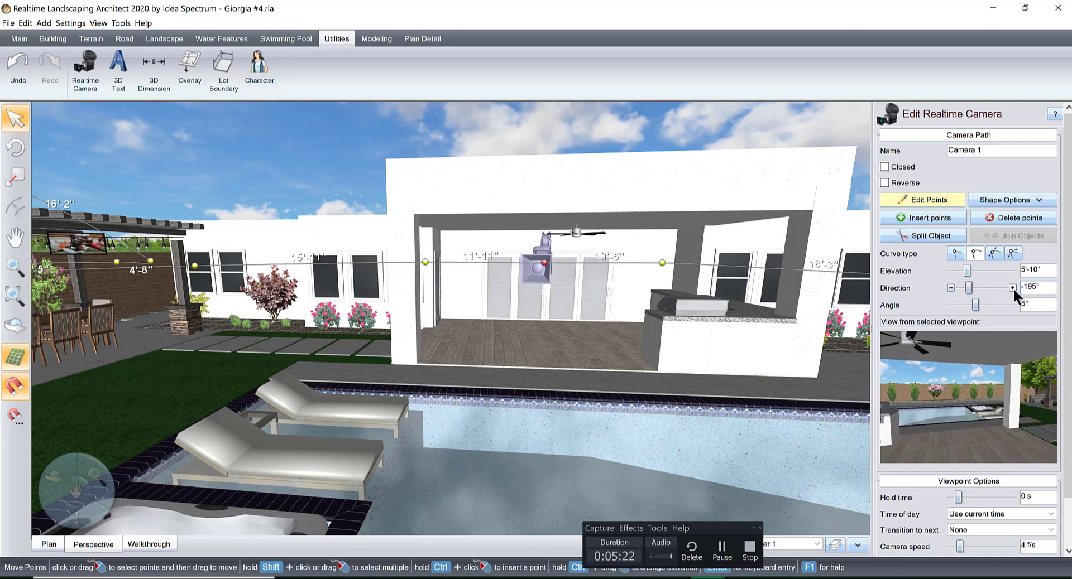
pyautogui.click(1012, 287)
pyautogui.click(1012, 287)
pyautogui.click(1011, 287)
pyautogui.click(1012, 287)
pyautogui.click(1012, 287)
pyautogui.click(1012, 287)
pyautogui.click(1012, 287)
pyautogui.click(1012, 287)
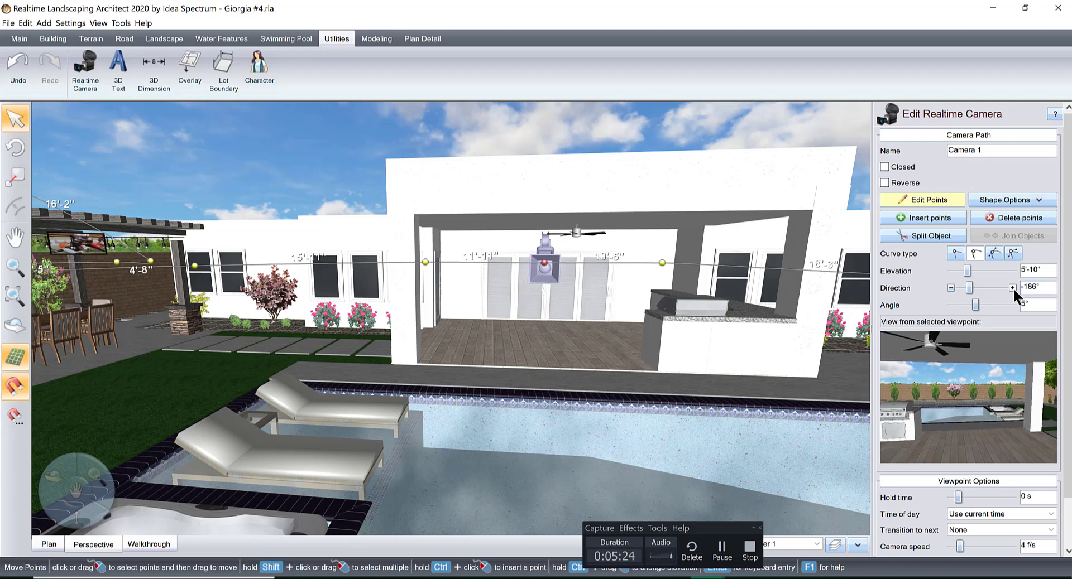
pyautogui.click(1012, 287)
pyautogui.click(1012, 287)
pyautogui.click(1012, 287)
pyautogui.click(1012, 287)
pyautogui.click(1012, 287)
pyautogui.click(1012, 287)
pyautogui.click(1012, 287)
pyautogui.click(1012, 287)
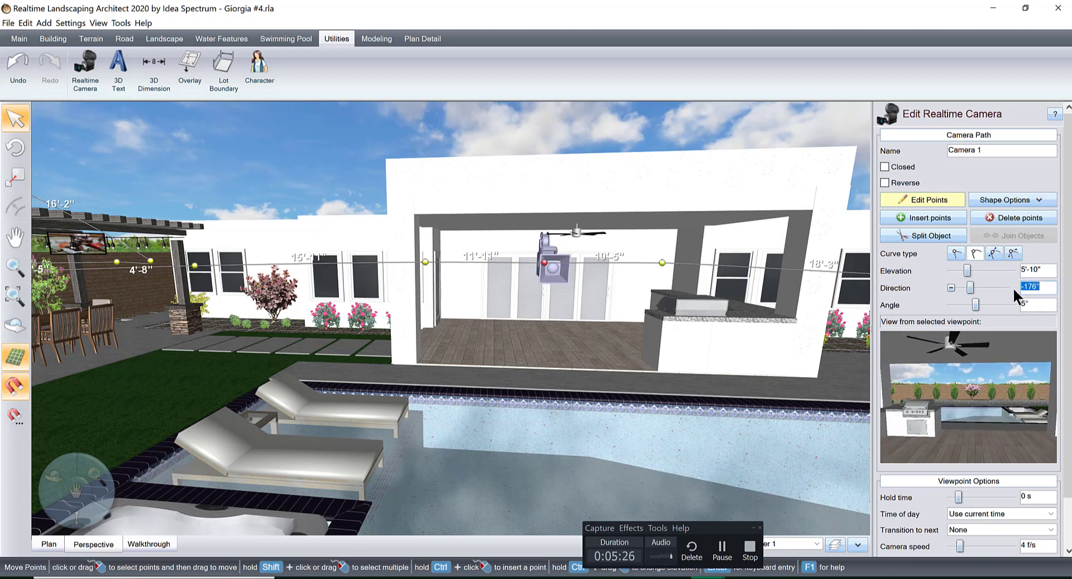
pyautogui.click(1012, 287)
pyautogui.click(1012, 287)
pyautogui.click(1012, 286)
pyautogui.click(1012, 287)
pyautogui.click(1012, 287)
pyautogui.click(1012, 286)
pyautogui.click(1012, 287)
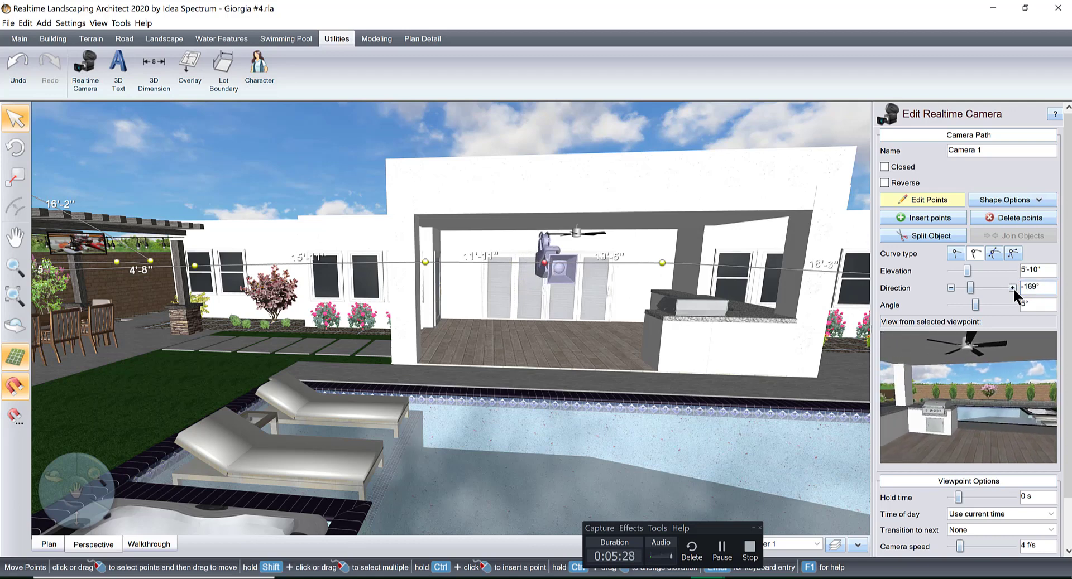
pyautogui.click(950, 287)
pyautogui.click(950, 287)
pyautogui.click(950, 286)
pyautogui.click(949, 287)
pyautogui.click(950, 287)
pyautogui.click(950, 287)
pyautogui.click(949, 287)
pyautogui.click(950, 287)
pyautogui.click(949, 287)
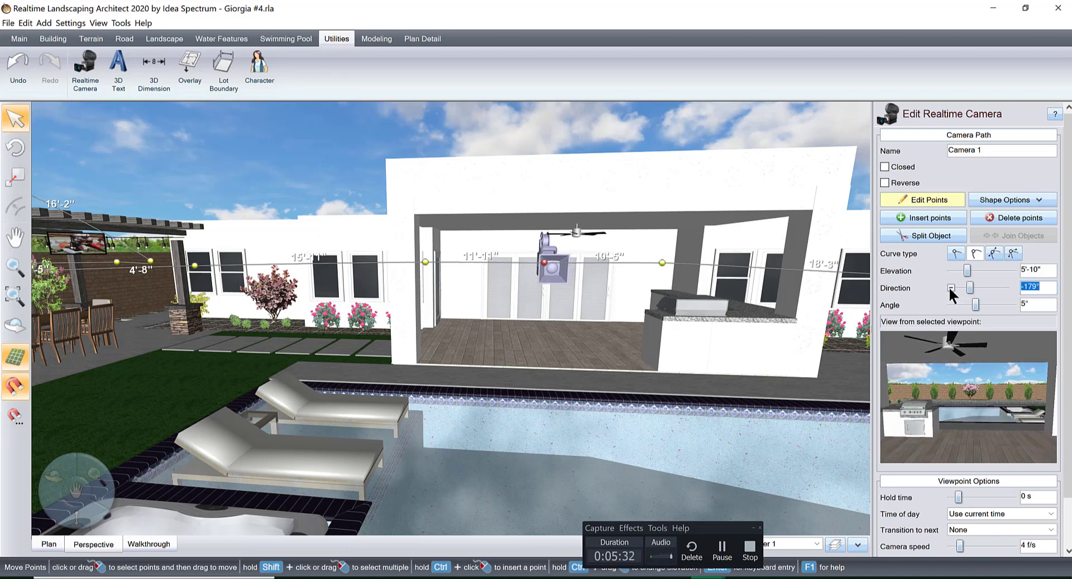
pyautogui.click(950, 287)
pyautogui.click(949, 287)
pyautogui.click(950, 287)
pyautogui.click(950, 287)
pyautogui.click(950, 287)
pyautogui.click(950, 287)
pyautogui.click(950, 287)
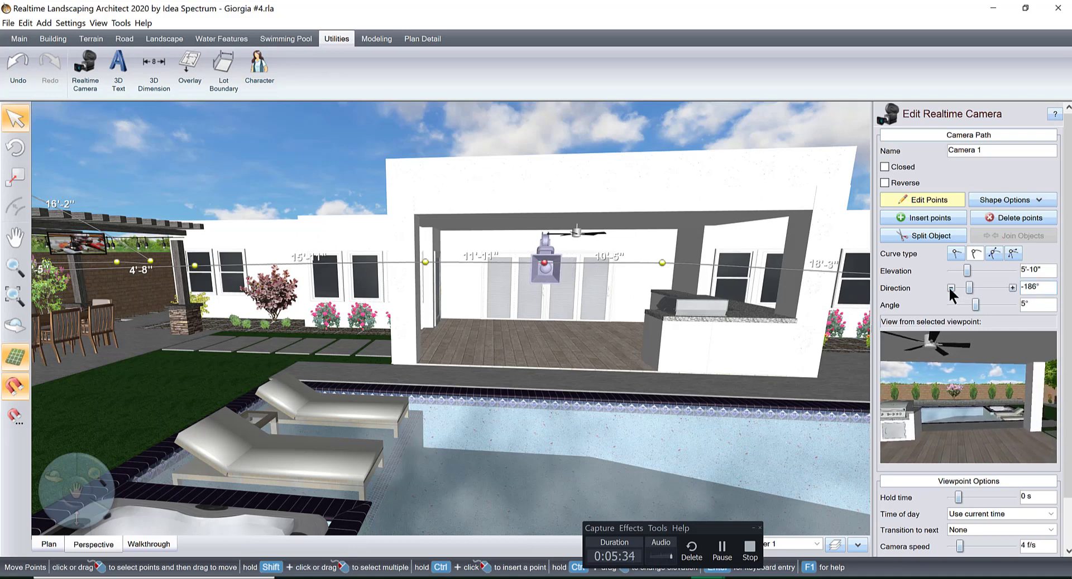
# Set the direction of the viewpoint behind the outdoor kitchen counter to -229°.
pyautogui.click(664, 263)
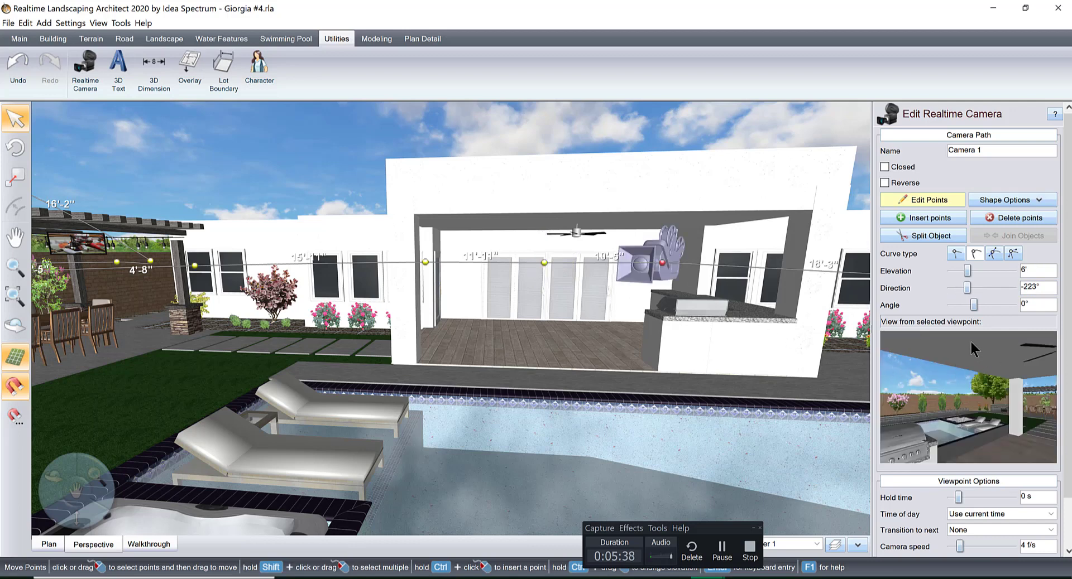
pyautogui.moveTo(767, 316); pyautogui.dragTo(762, 331, button='middle')
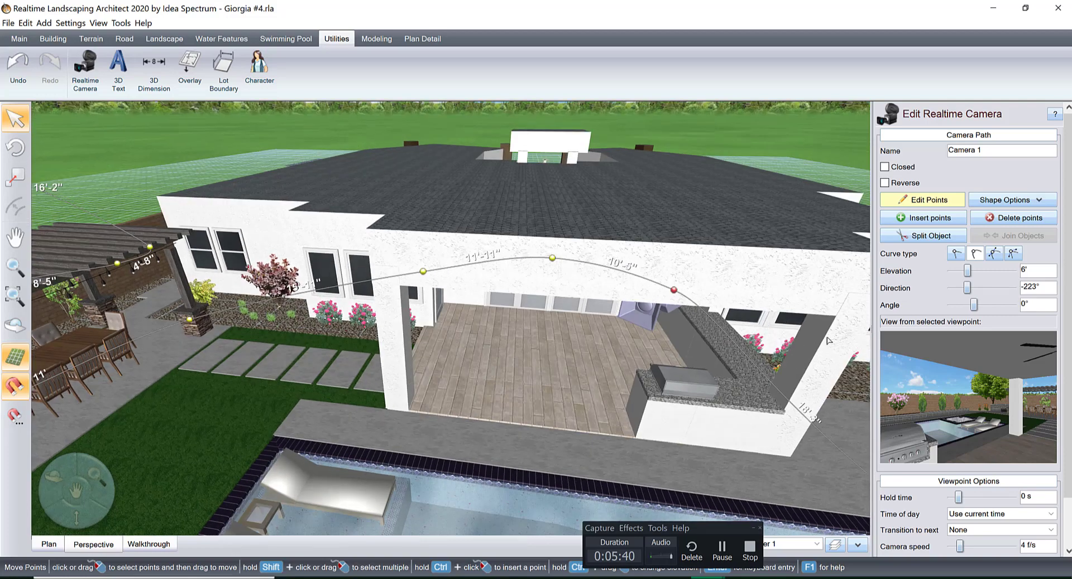
pyautogui.click(950, 288)
pyautogui.click(950, 288)
pyautogui.click(951, 288)
pyautogui.click(951, 288)
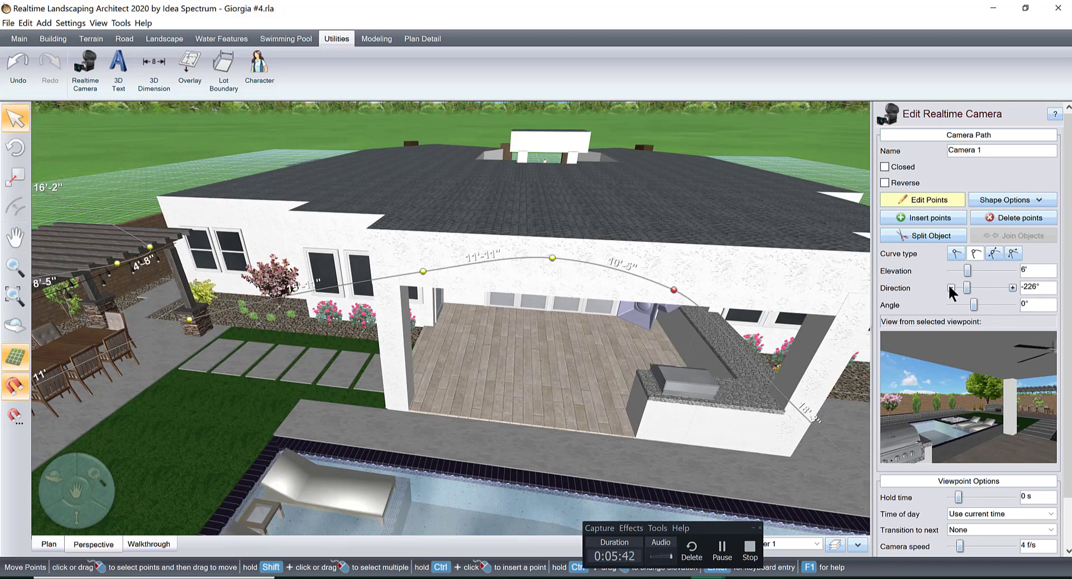
pyautogui.click(950, 288)
pyautogui.click(950, 288)
# Insert a viewpoint on the path between the outdoor kitchen and the pool, and nudge it beside the patio's corner column.
pyautogui.moveTo(712, 338); pyautogui.dragTo(767, 342, button='middle')
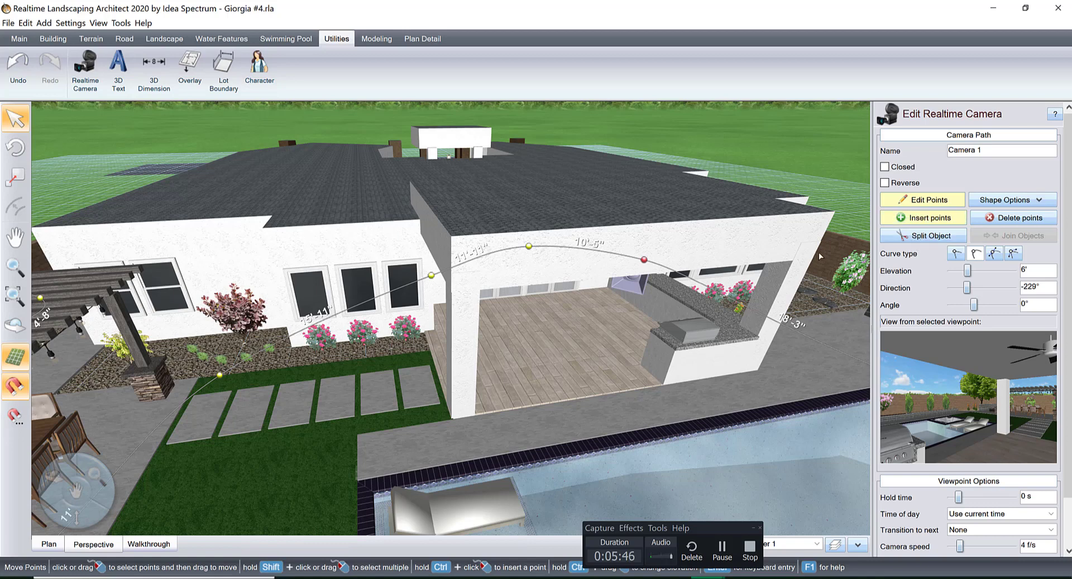
pyautogui.click(745, 307)
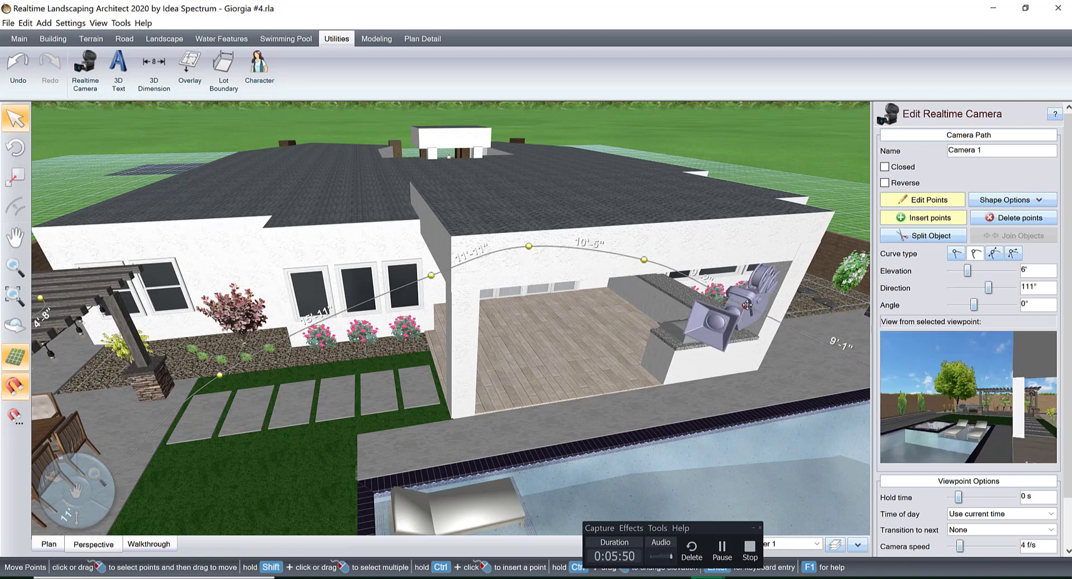
pyautogui.moveTo(746, 305); pyautogui.dragTo(750, 306)
# Set the direction of the viewpoint beside the covered patio's corner column to 99°.
pyautogui.moveTo(805, 359); pyautogui.dragTo(546, 265, button='middle')
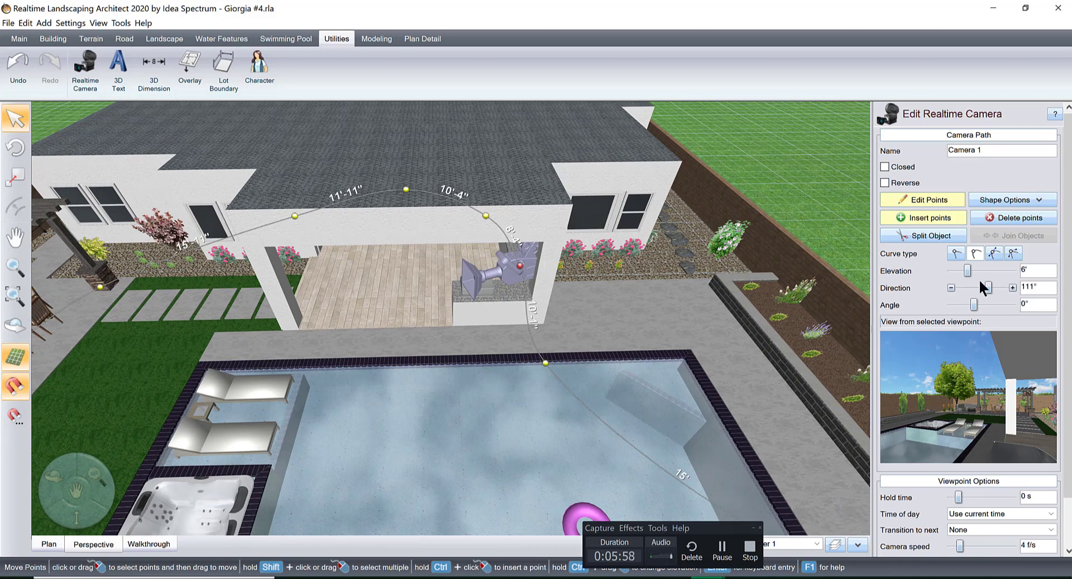
pyautogui.click(951, 288)
pyautogui.click(950, 288)
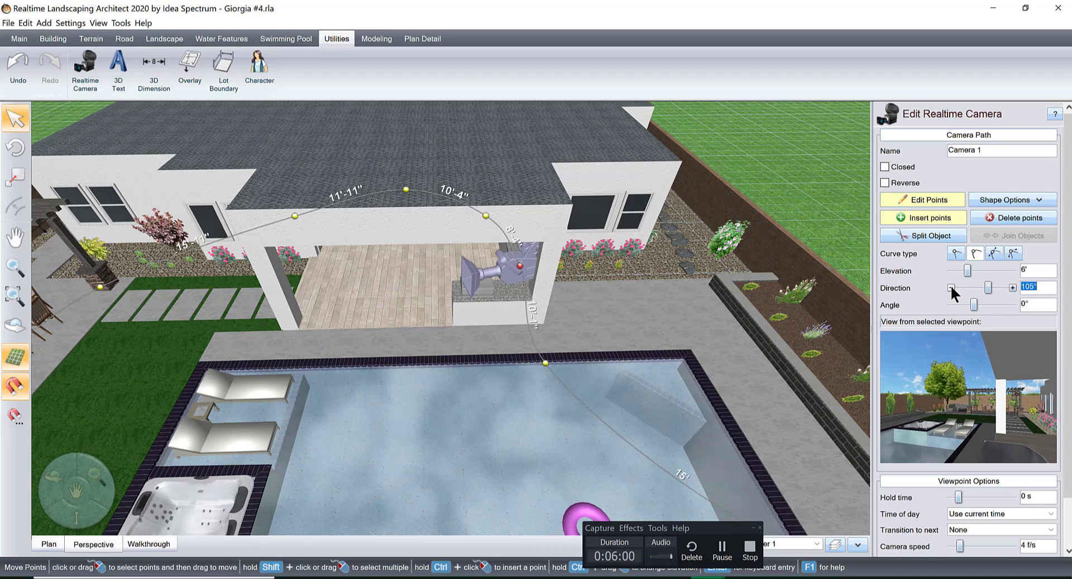
pyautogui.click(950, 288)
pyautogui.click(950, 288)
pyautogui.click(950, 288)
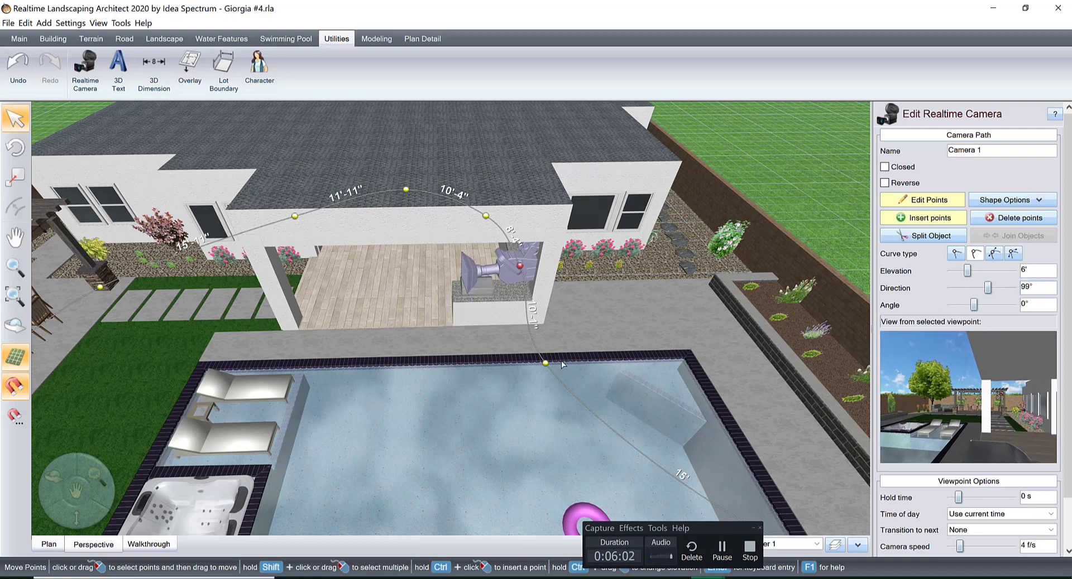
# Set the viewpoint at the pool's patio-side edge to an elevation of 8' and an angle of 13°.
pyautogui.click(544, 363)
pyautogui.scroll(-3, 659, 385)
pyautogui.moveTo(658, 385); pyautogui.dragTo(556, 348, button='middle')
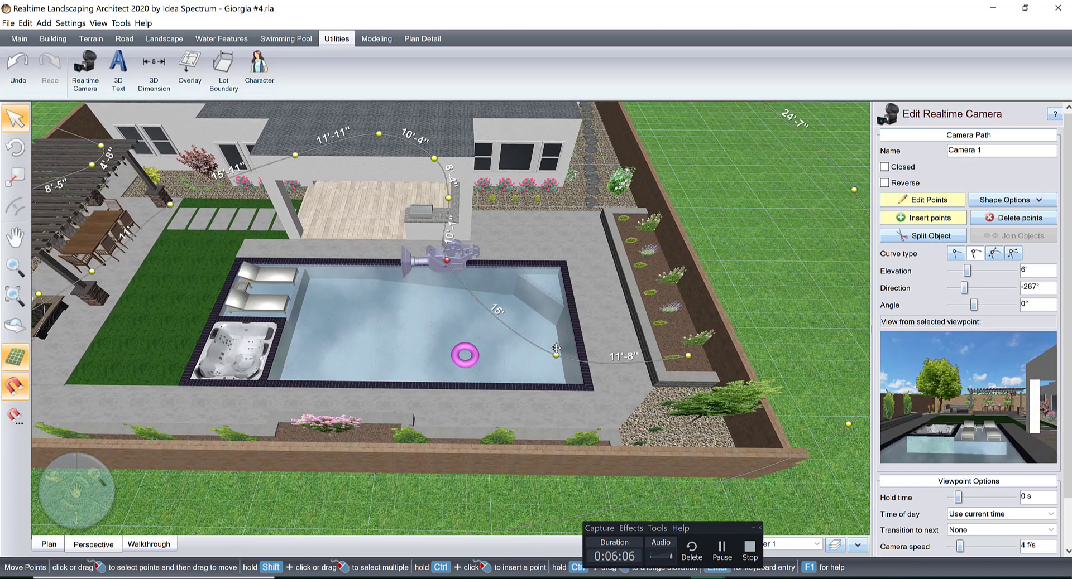
pyautogui.click(554, 356)
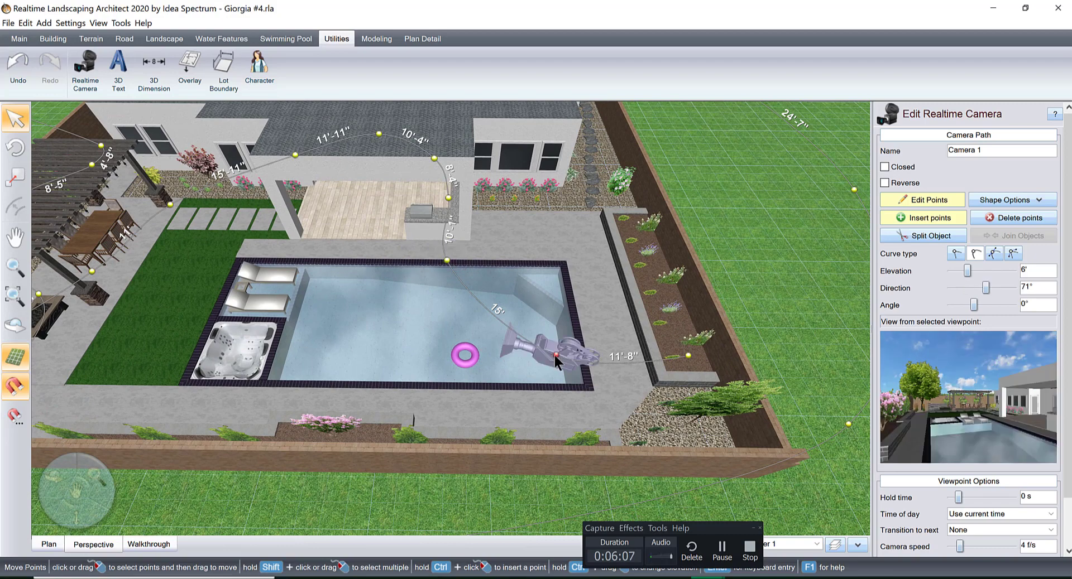
pyautogui.click(441, 263)
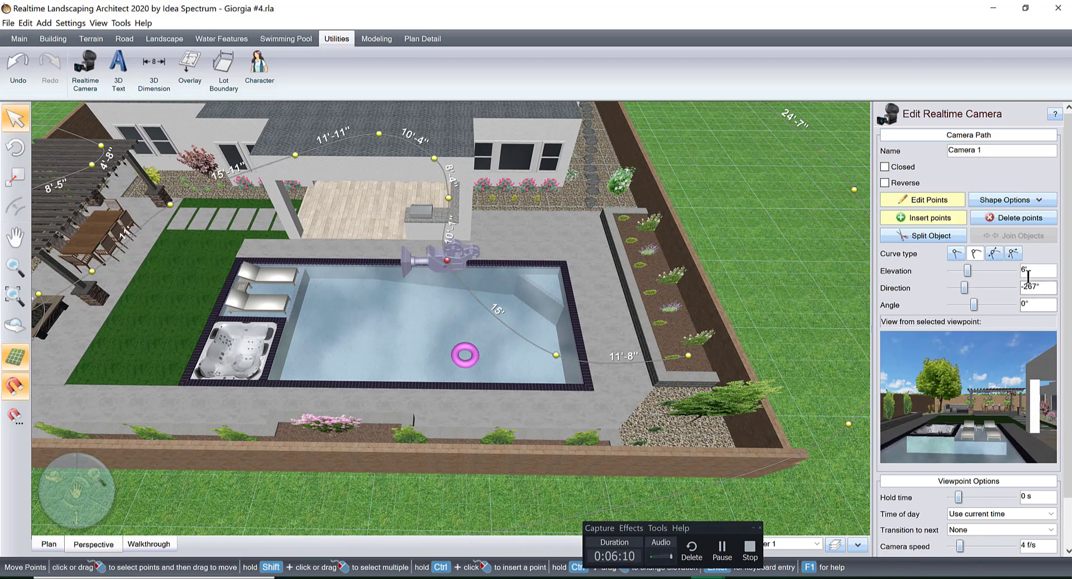
pyautogui.press('Return')
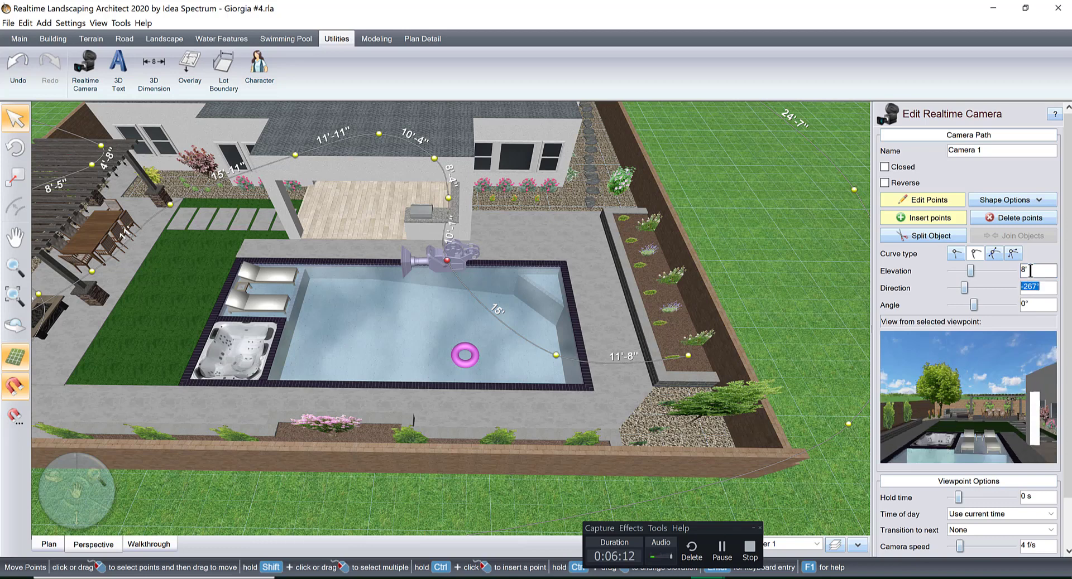
pyautogui.click(1010, 303)
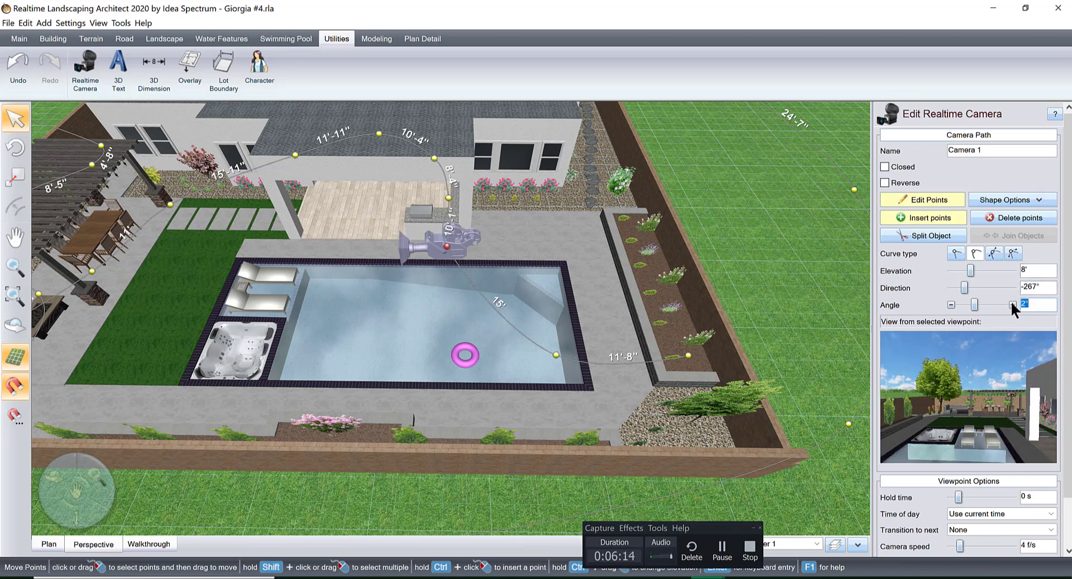
pyautogui.click(1011, 304)
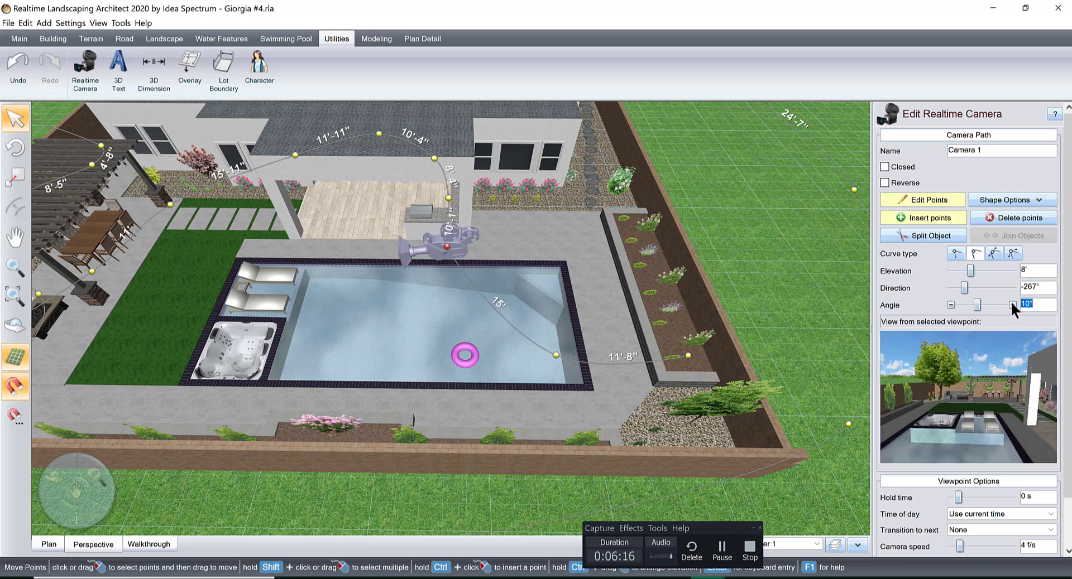
# Set the elevation of the viewpoint at the pool's far end, opposite the spa, to 11'.
pyautogui.click(554, 355)
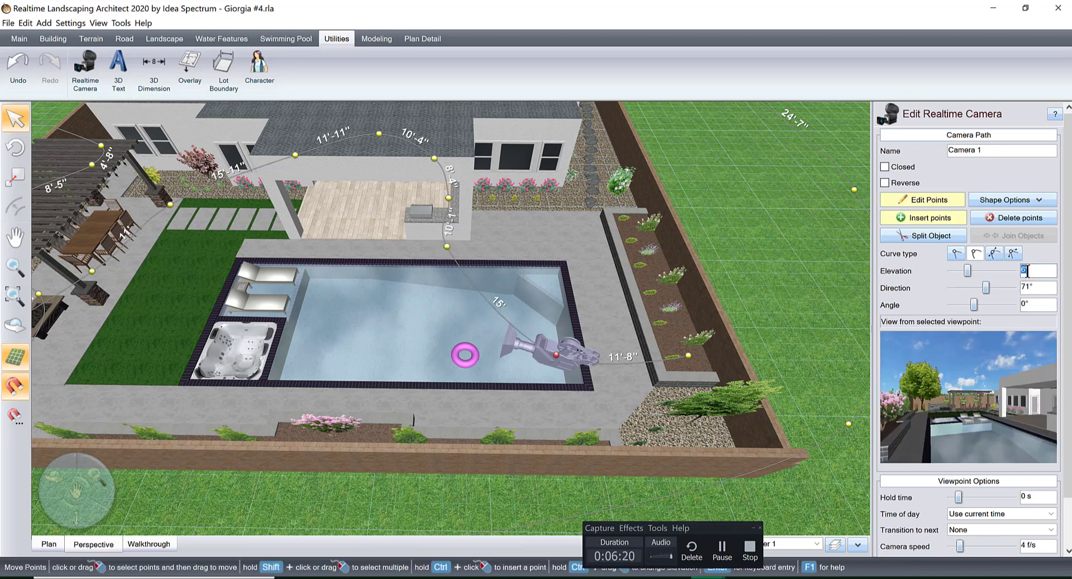
pyautogui.press('Tab')
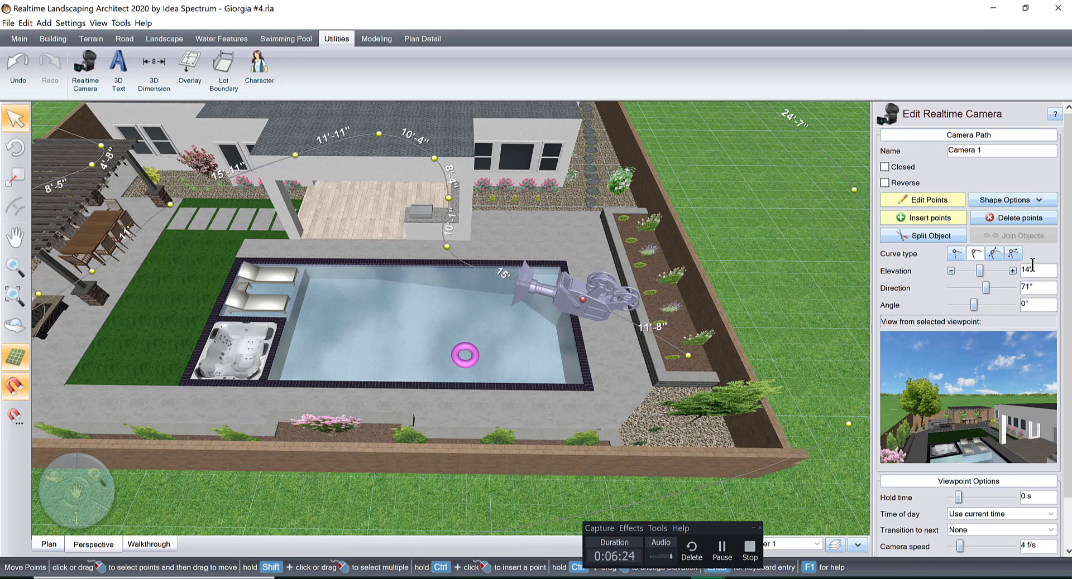
pyautogui.click(1039, 269)
pyautogui.write('11')
pyautogui.press('Tab')
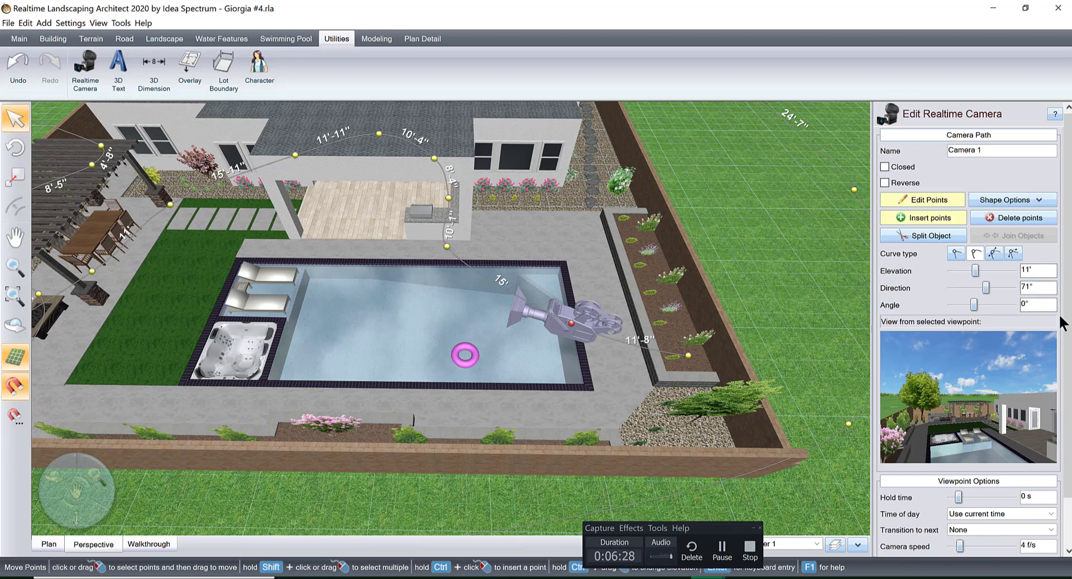
# Tilt the viewpoint at the pool's far end to an angle of 14° and set its direction to 65°.
pyautogui.click(1012, 305)
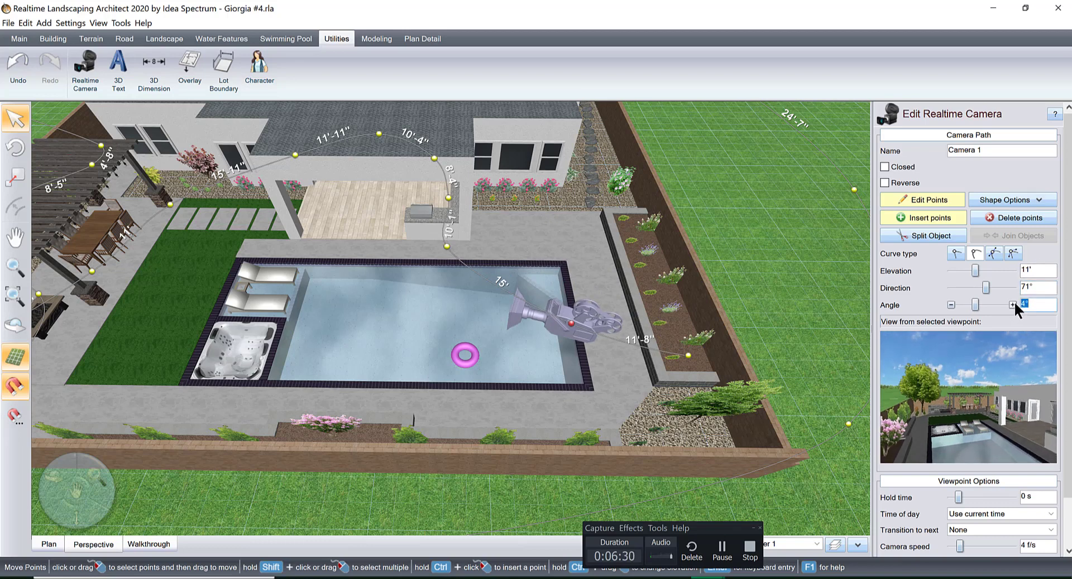
pyautogui.click(1012, 304)
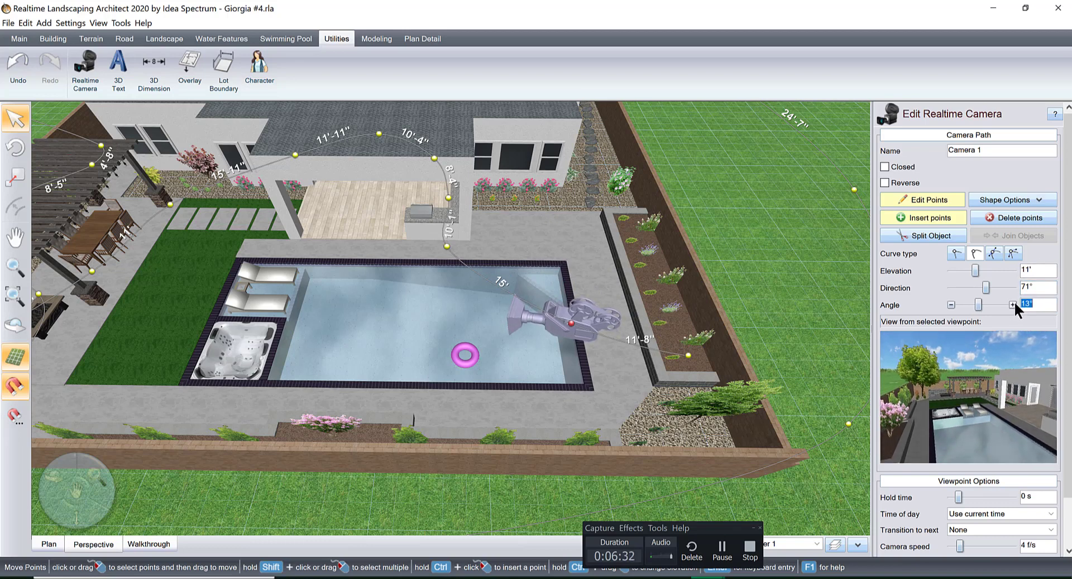
pyautogui.click(949, 288)
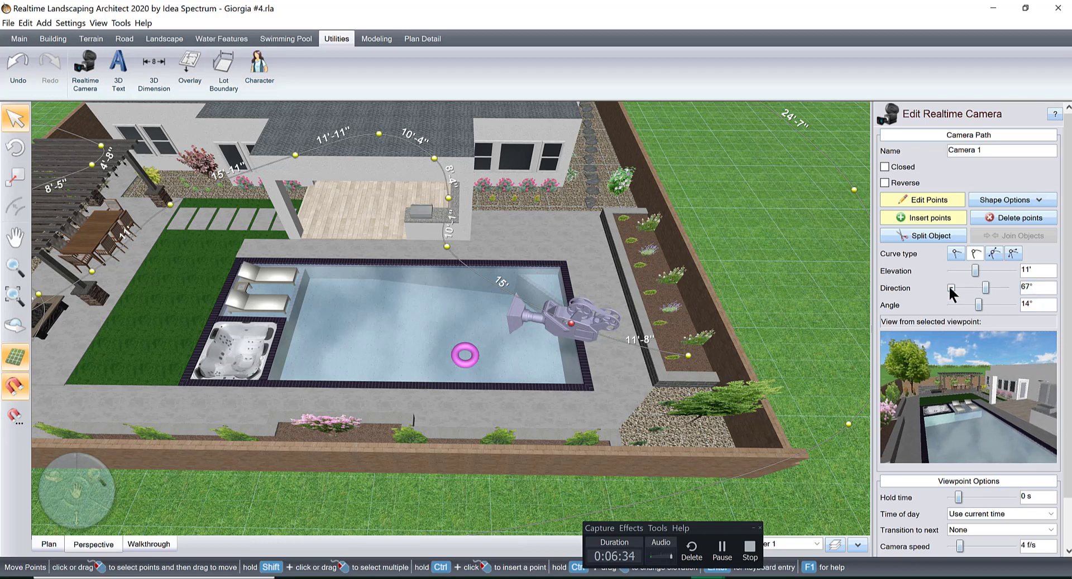
# Move the path's end viewpoint to the gravel corner bed, with an elevation of 12' and an angle of 28°.
pyautogui.click(692, 356)
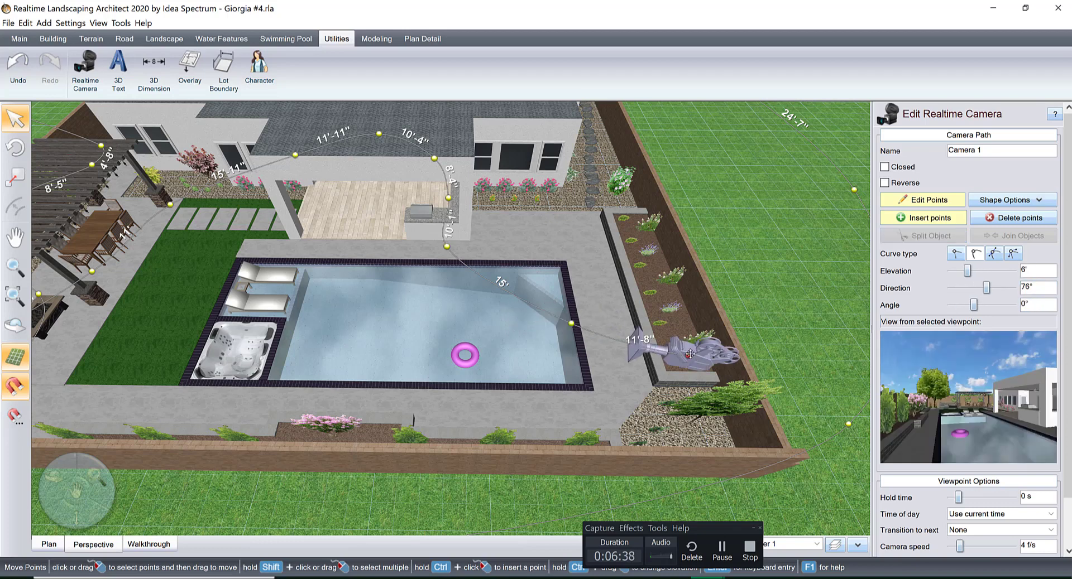
pyautogui.moveTo(705, 364); pyautogui.dragTo(721, 413)
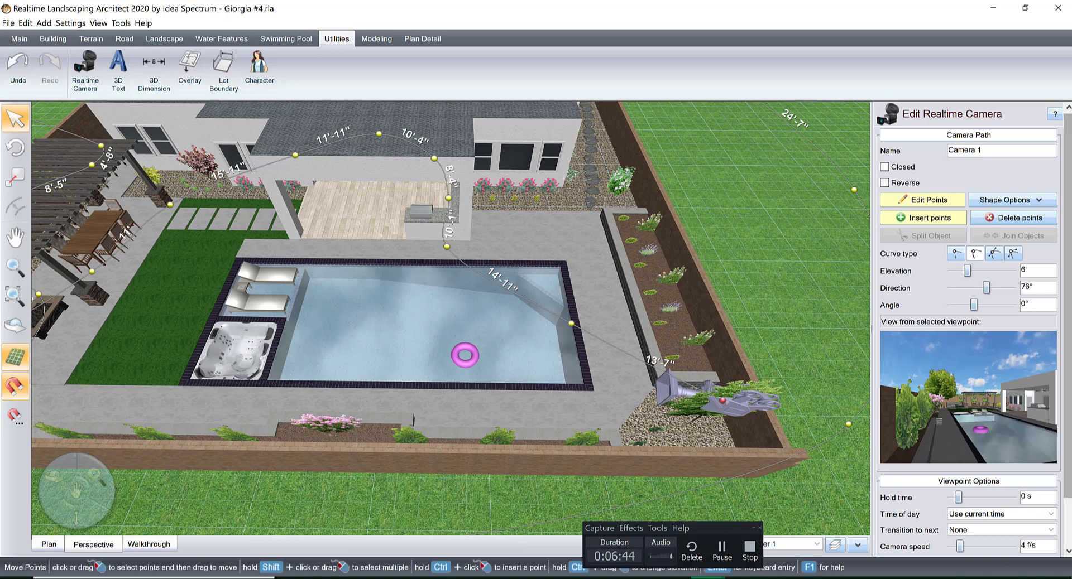
pyautogui.click(1012, 271)
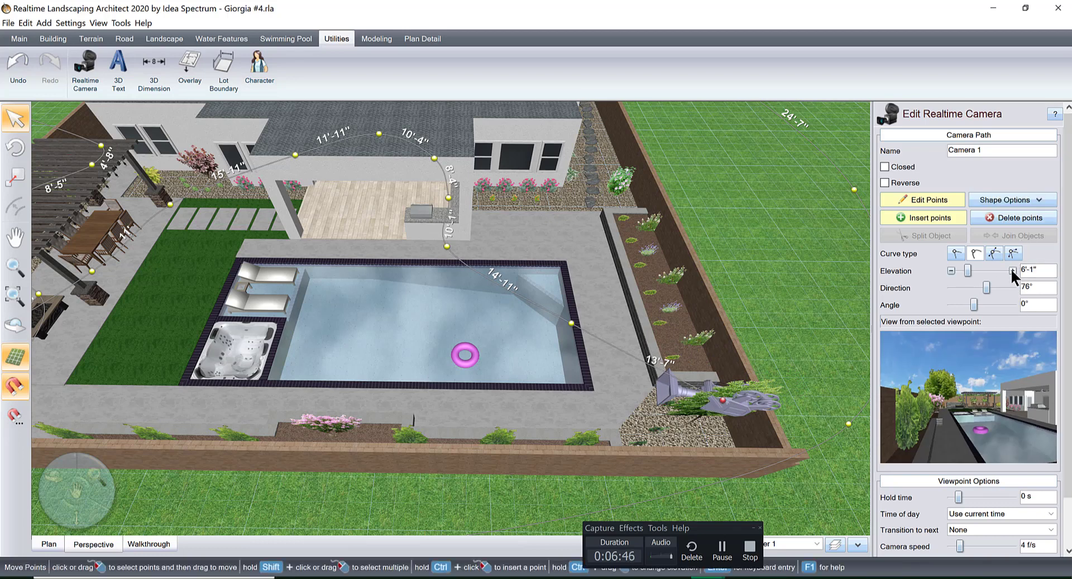
pyautogui.click(1040, 274)
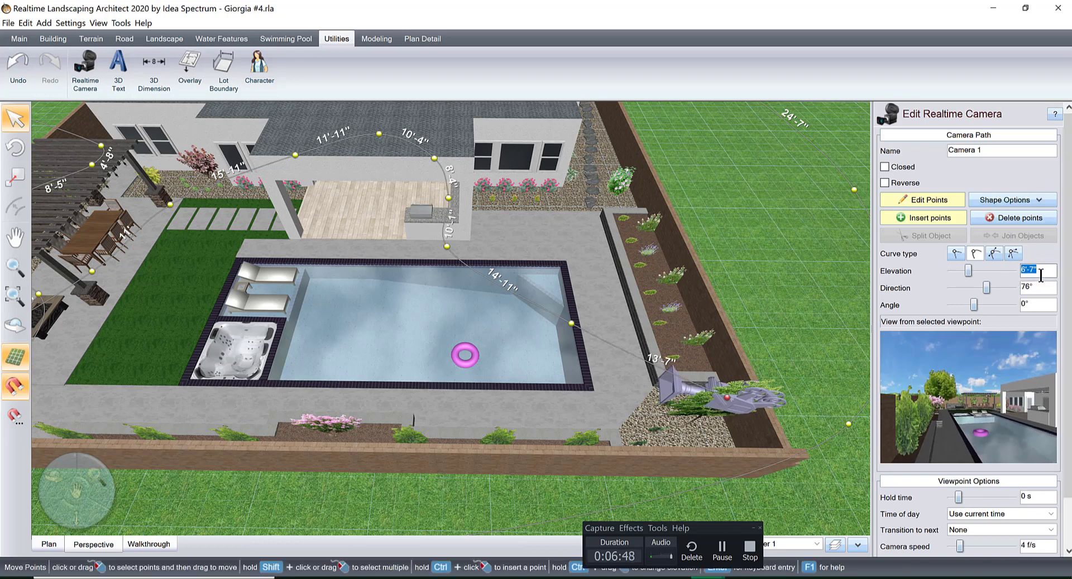
pyautogui.write('12')
pyautogui.press('Return')
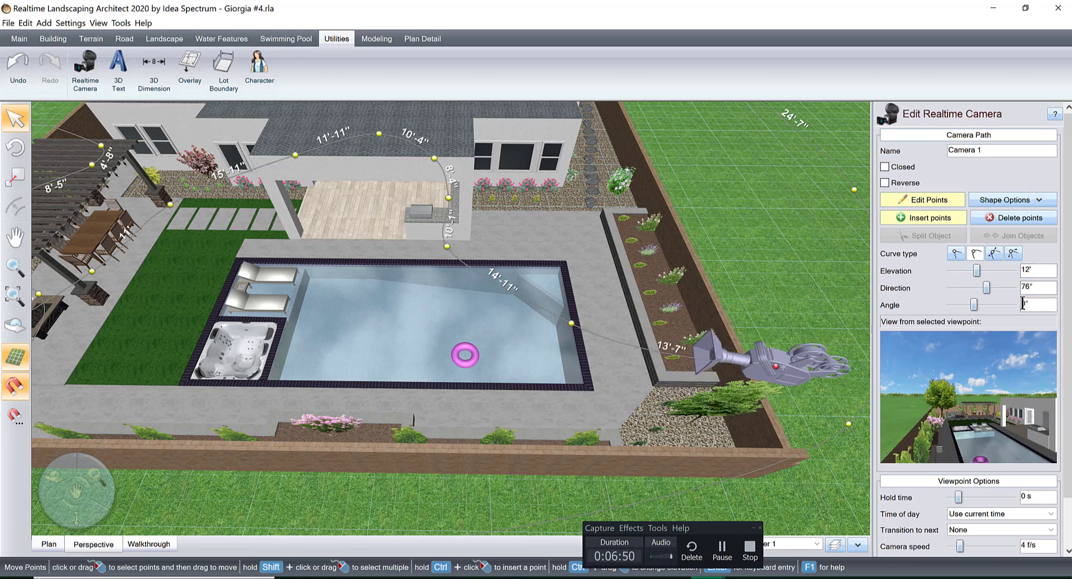
pyautogui.moveTo(974, 304); pyautogui.dragTo(983, 305)
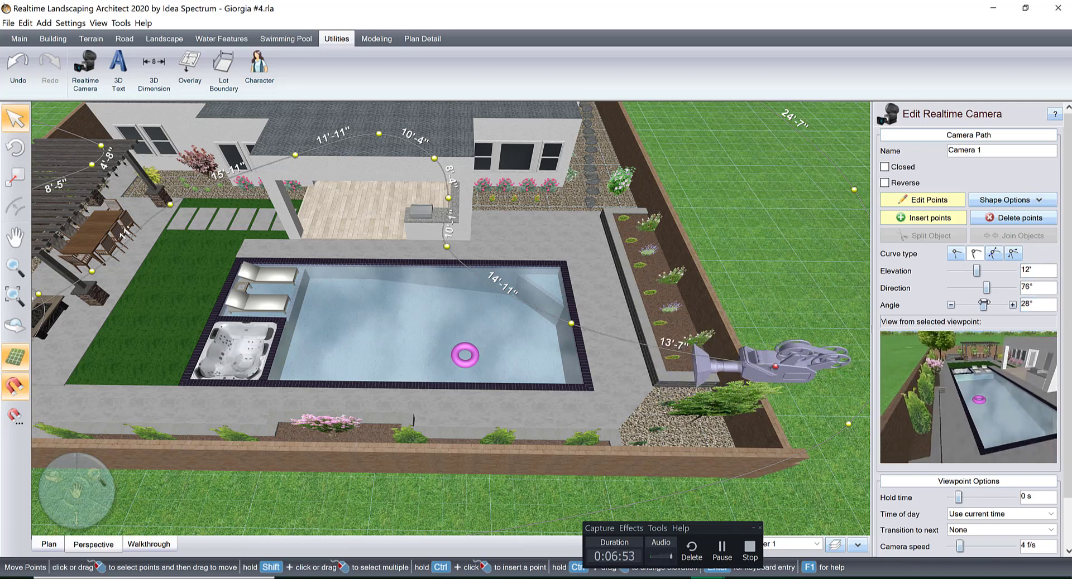
# Set the direction of the path's end viewpoint to 59°, facing the pool.
pyautogui.click(950, 288)
pyautogui.click(950, 288)
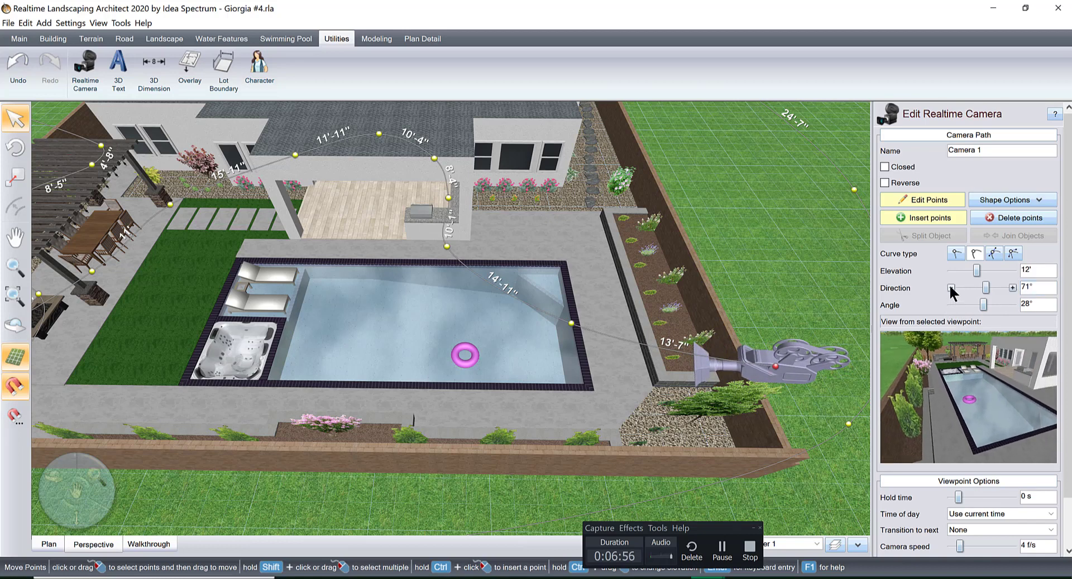
pyautogui.click(951, 288)
pyautogui.click(950, 288)
pyautogui.click(951, 288)
pyautogui.click(950, 288)
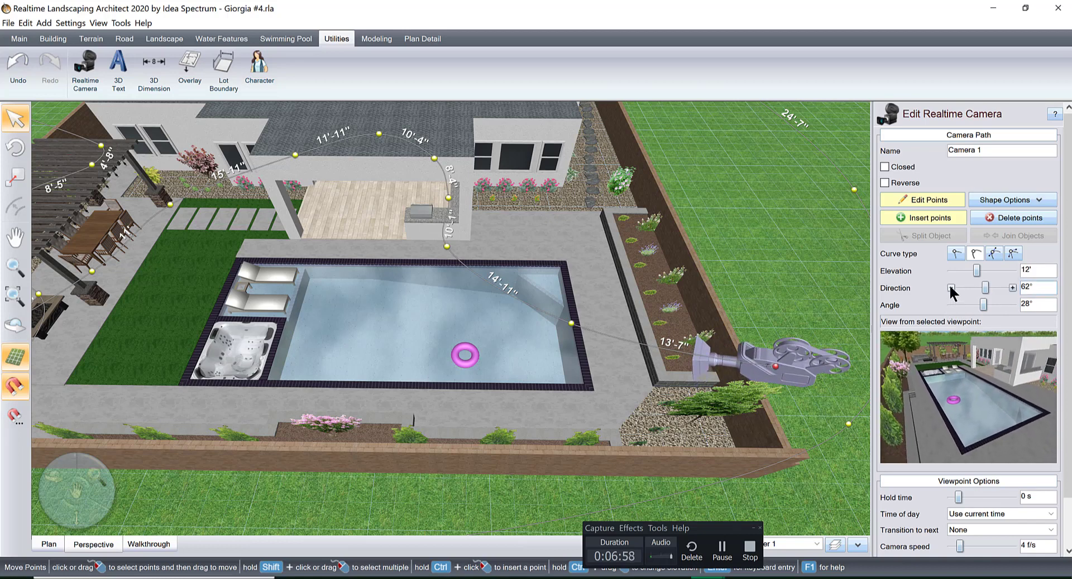
pyautogui.click(951, 288)
pyautogui.click(951, 288)
# Move the path's end viewpoint outside the boundary wall and set its elevation to 15'.
pyautogui.moveTo(775, 366); pyautogui.dragTo(882, 370)
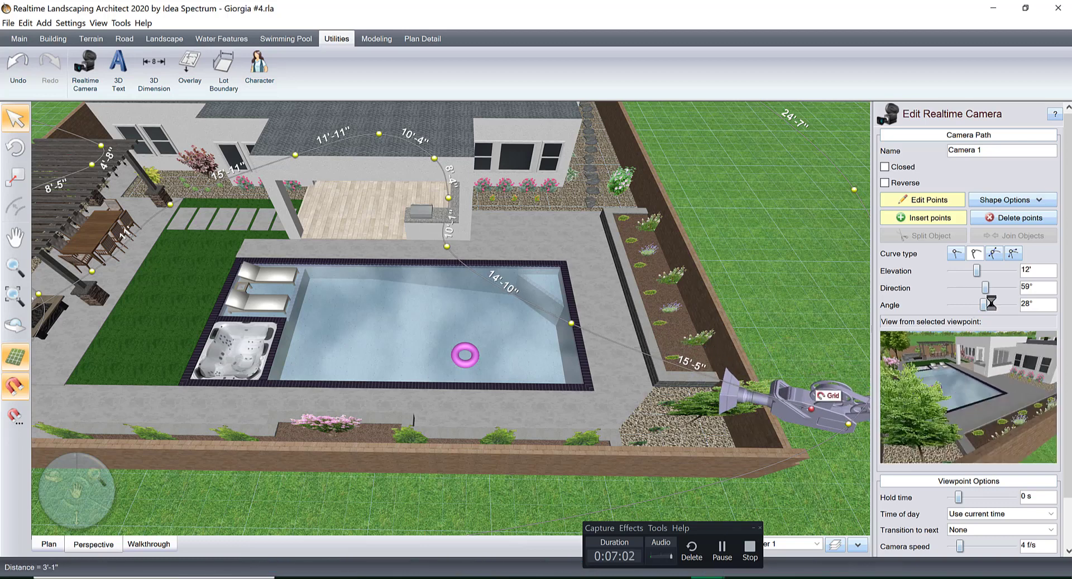
pyautogui.write('1')
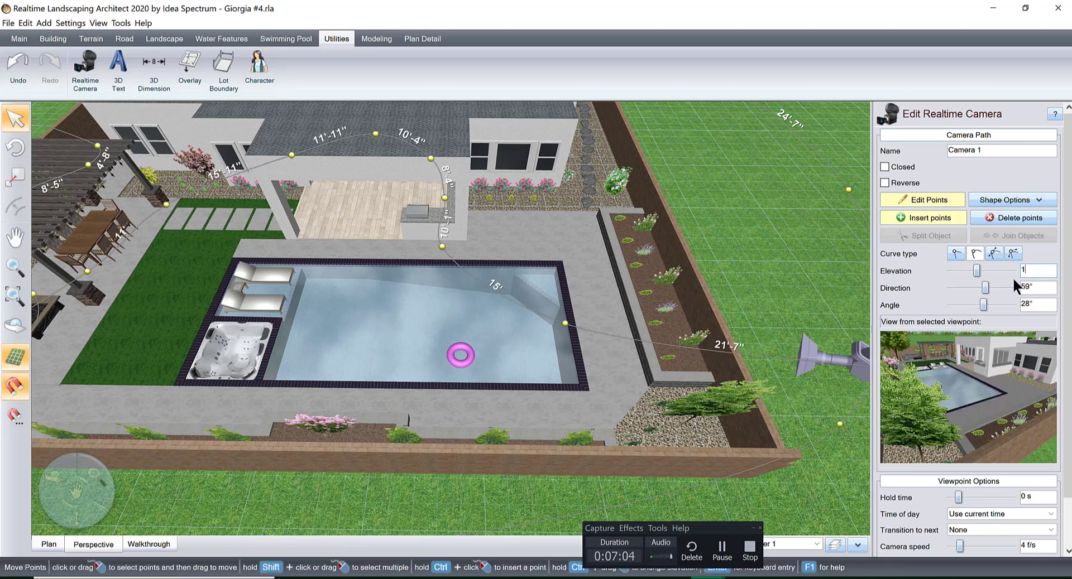
pyautogui.write('5')
pyautogui.press('Return')
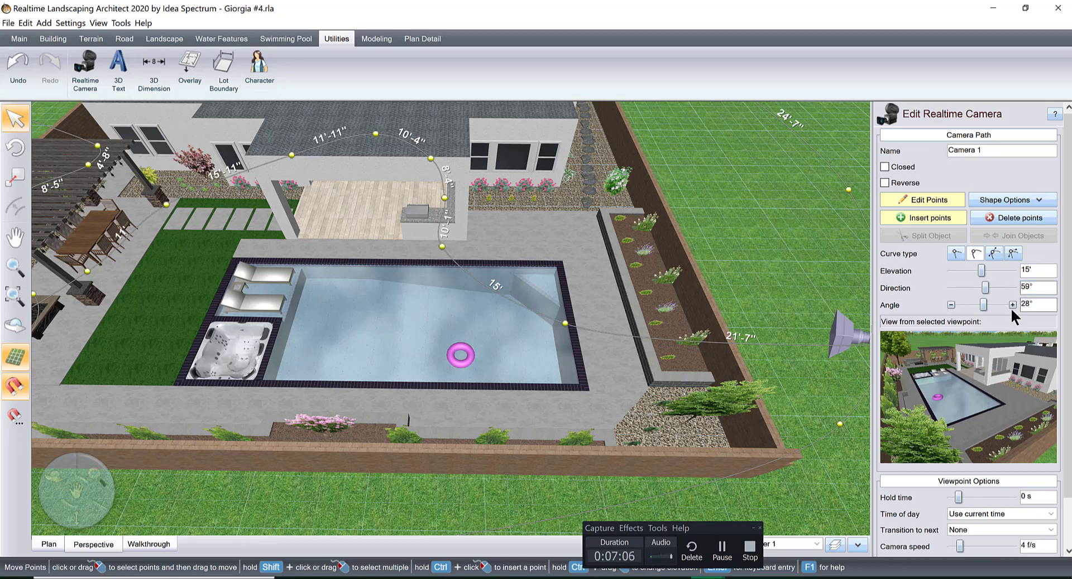
# Set the path's end viewpoint to an angle of 36° and a direction of 48°.
pyautogui.click(1012, 305)
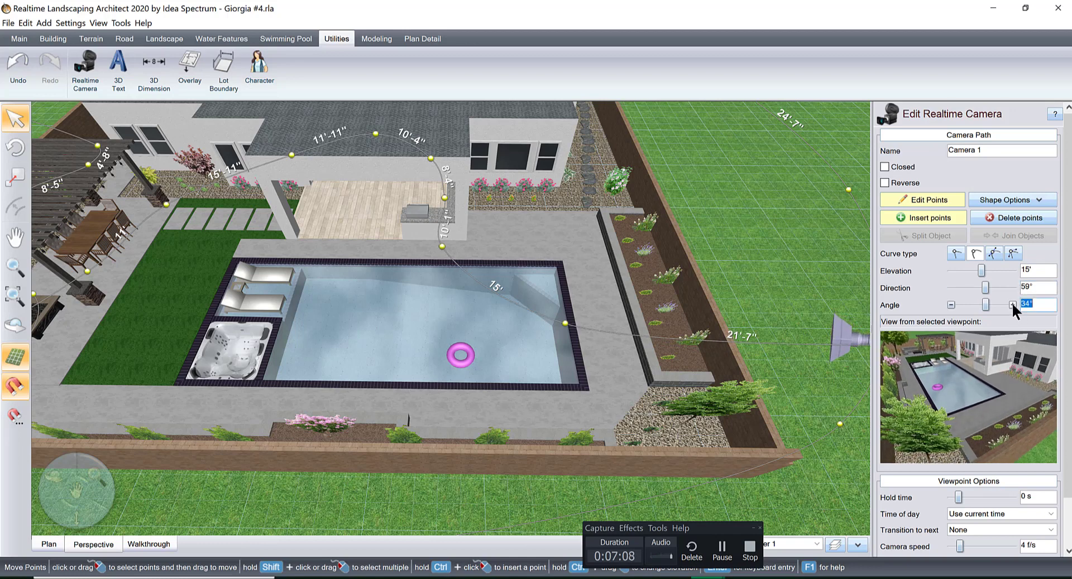
pyautogui.click(950, 287)
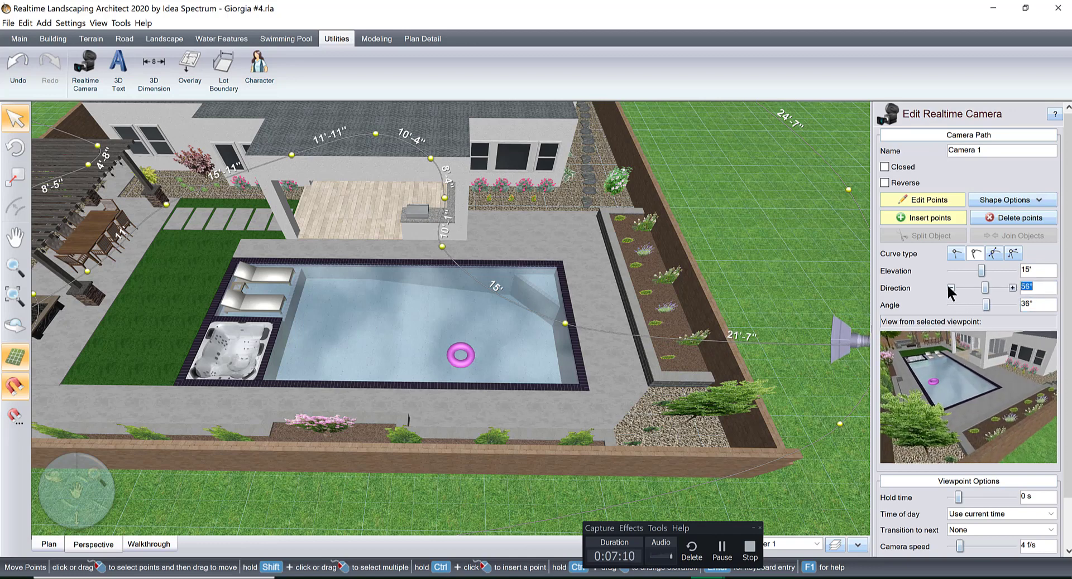
pyautogui.click(949, 287)
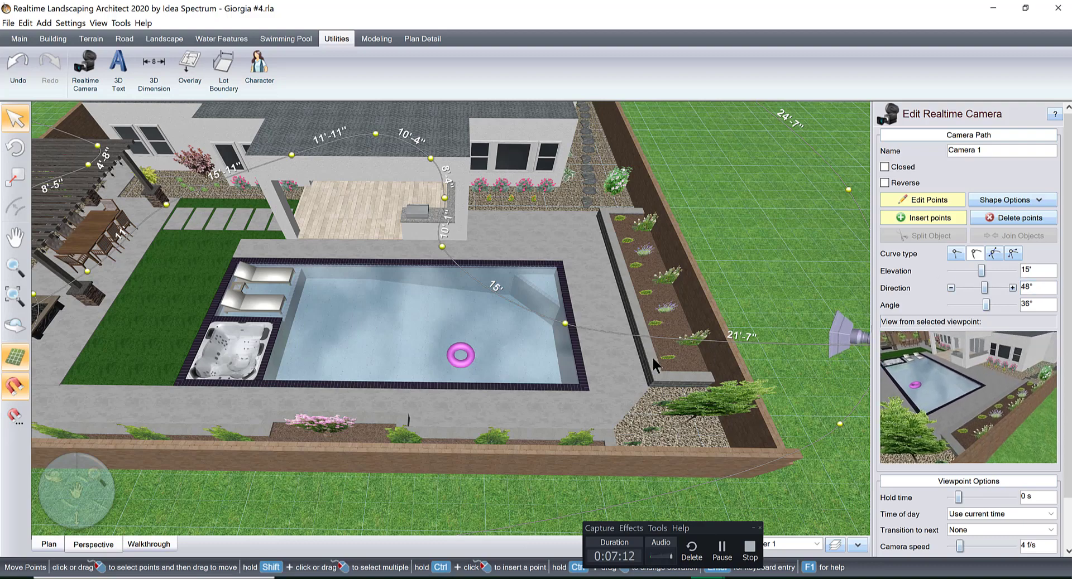
# Move the path's end viewpoint to the wall corner behind the gravel bed, and set its angle to 30° and direction to 51°.
pyautogui.moveTo(486, 355); pyautogui.dragTo(566, 341, button='middle')
pyautogui.moveTo(570, 360); pyautogui.dragTo(488, 354)
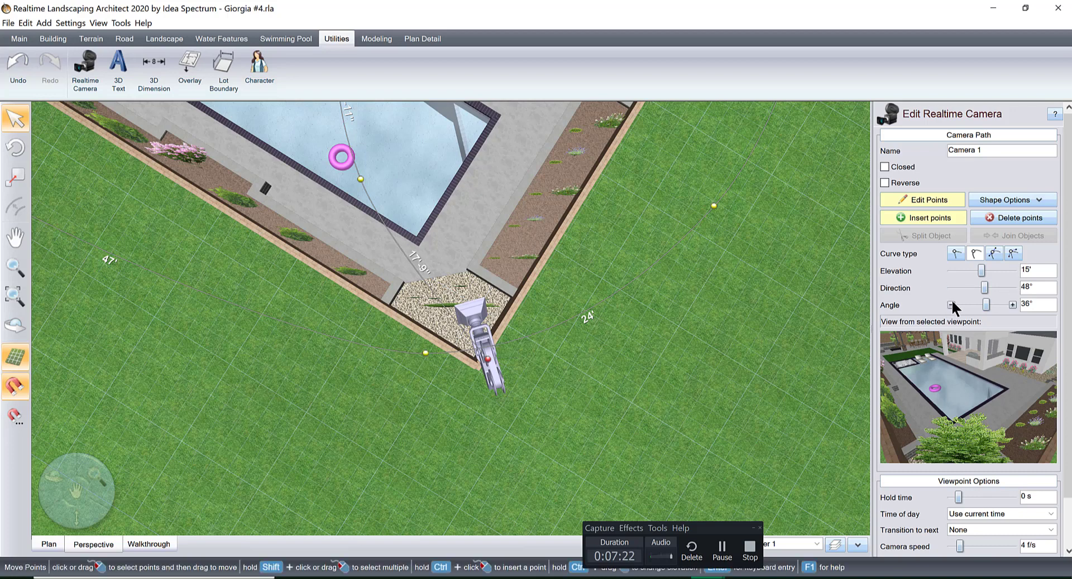
pyautogui.click(950, 304)
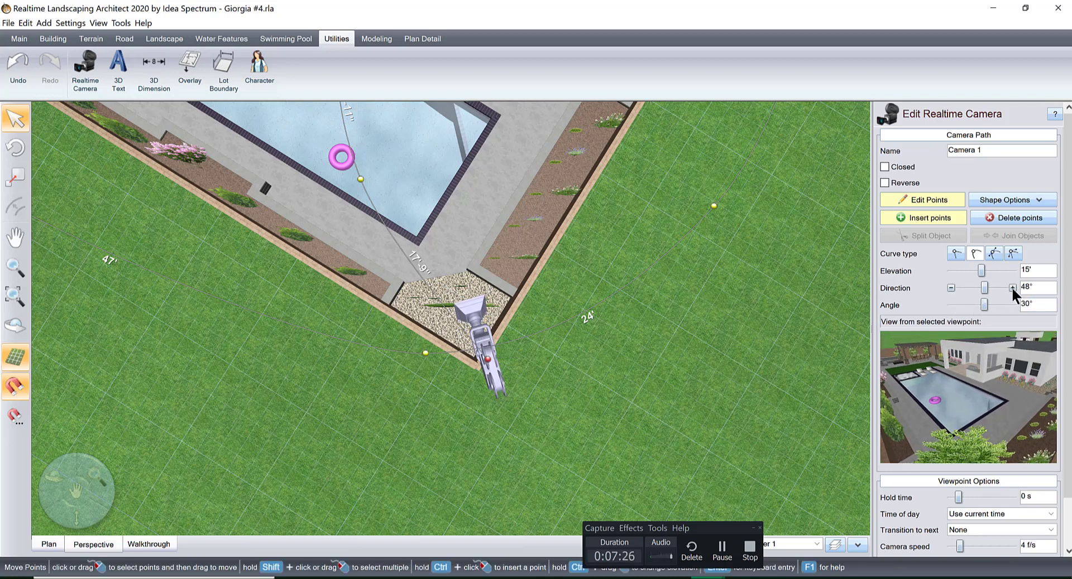
pyautogui.click(1011, 287)
pyautogui.click(1011, 287)
pyautogui.click(1011, 288)
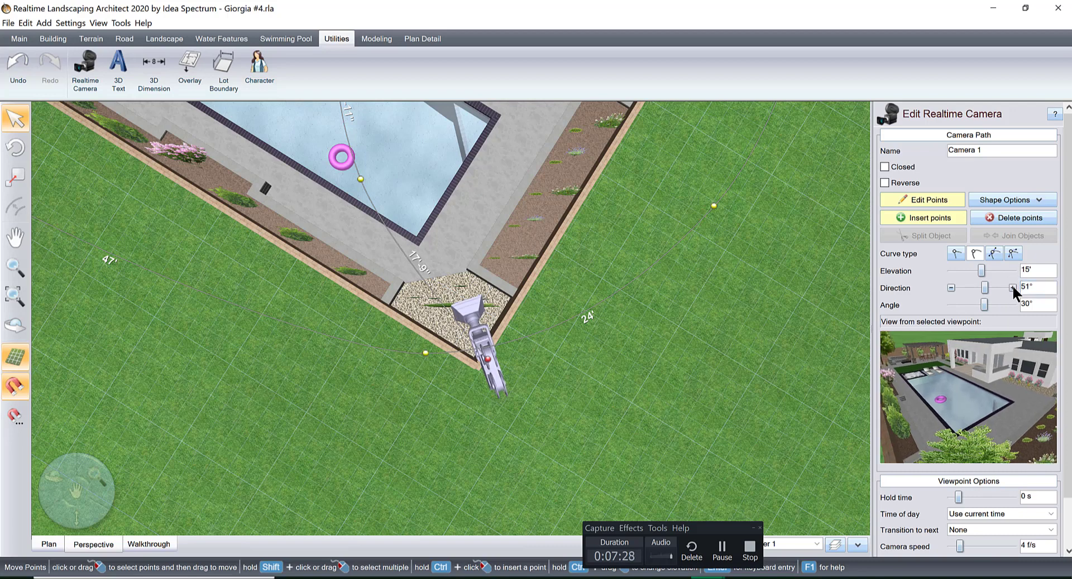
# Start a full-screen walkthrough that moves automatically along the Camera 1 realtime camera path.
pyautogui.click(148, 545)
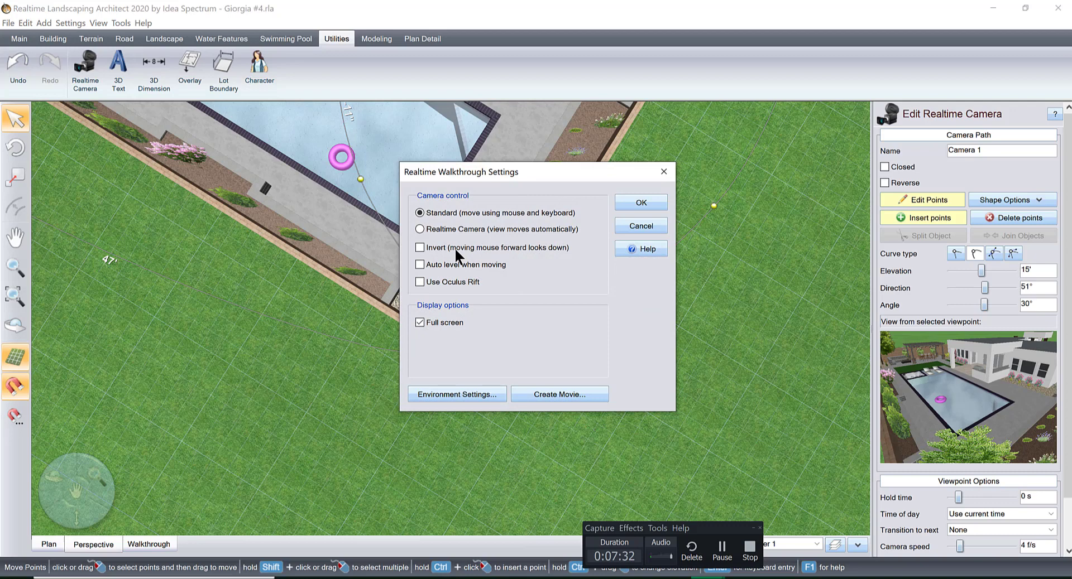
pyautogui.click(418, 228)
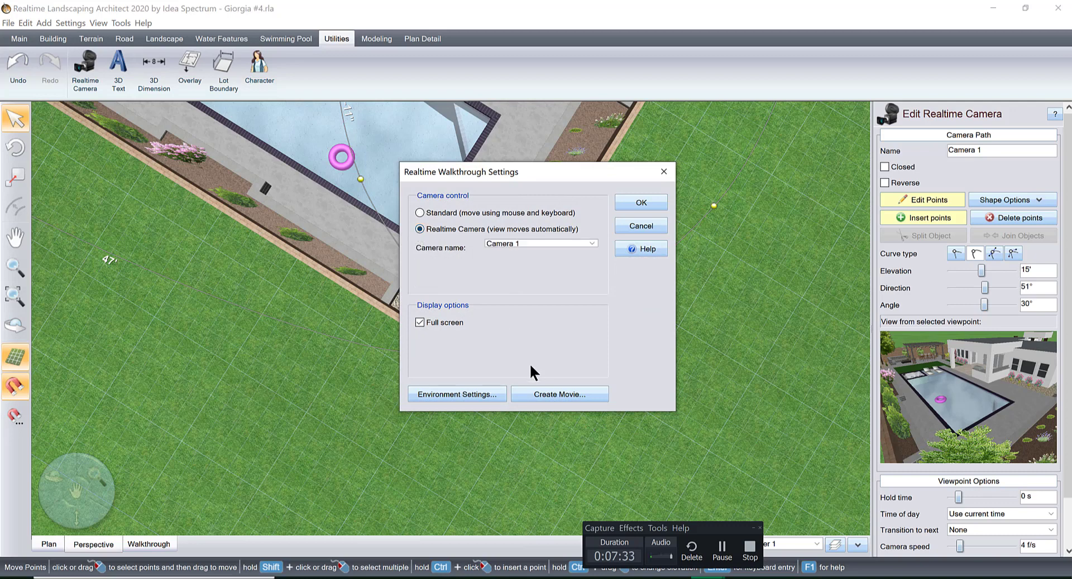
pyautogui.click(630, 201)
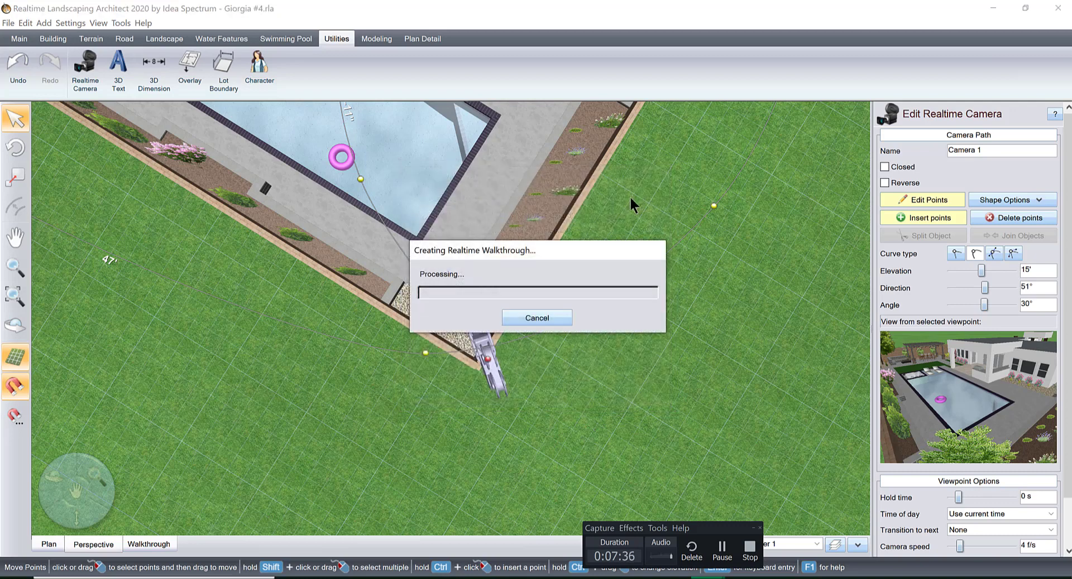
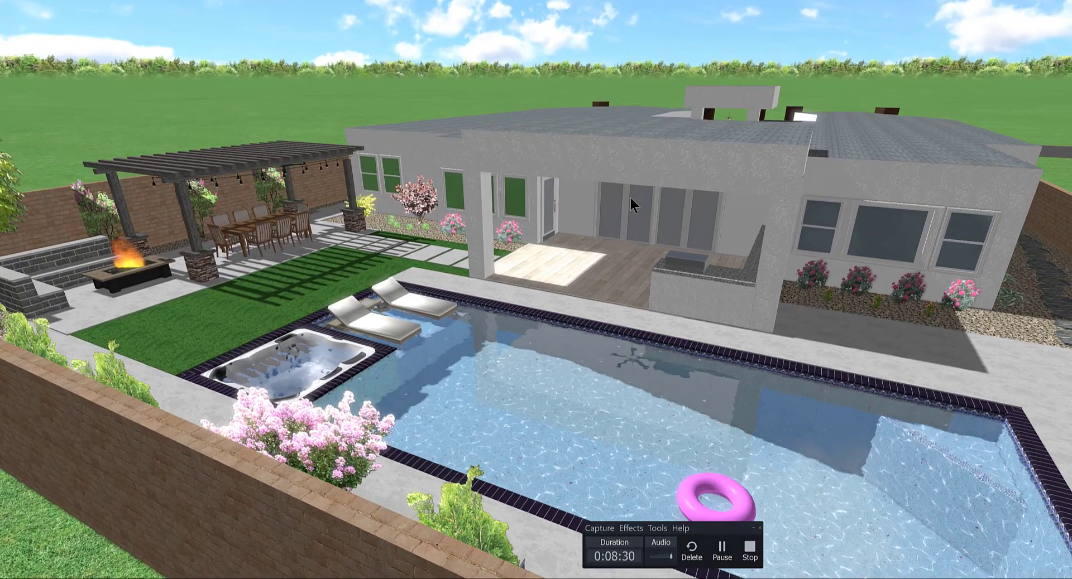
# Exit the walkthrough and raise the pergola post beside the house's gravel bed to an elevation of 4'.
pyautogui.press('Escape')
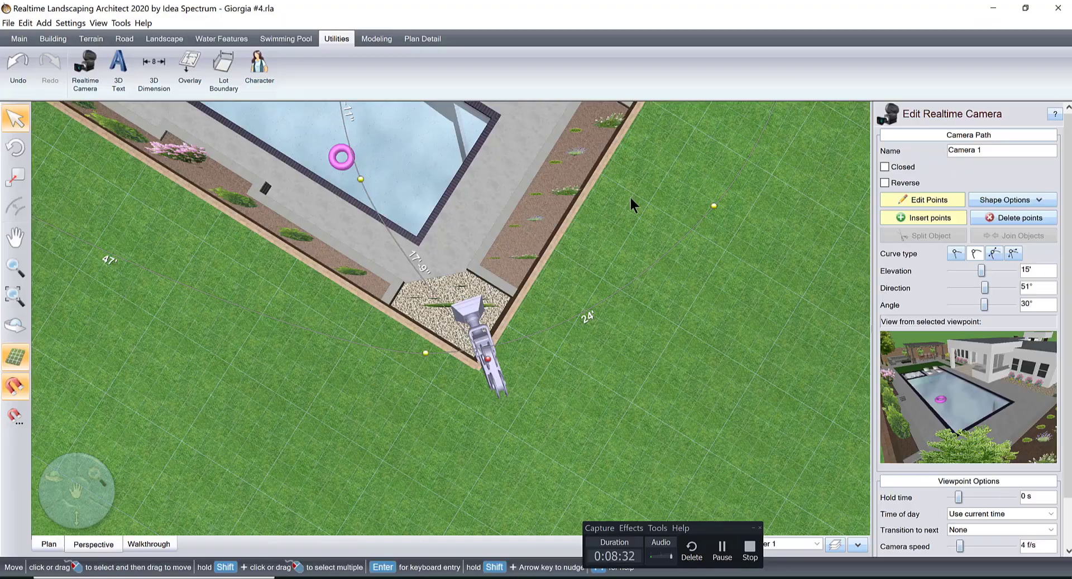
pyautogui.press('Escape')
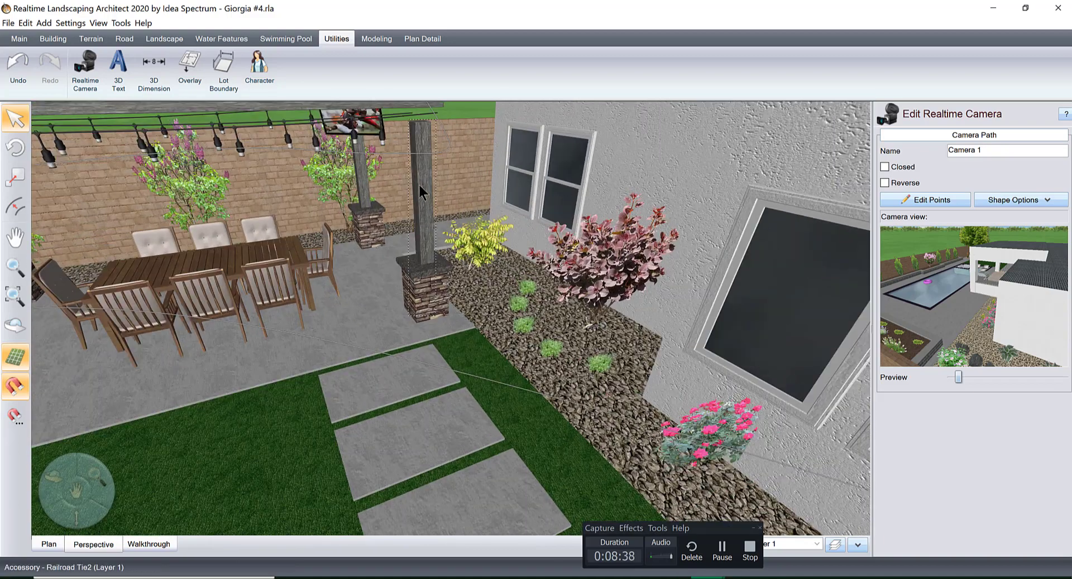
pyautogui.press('Escape')
pyautogui.click(430, 176)
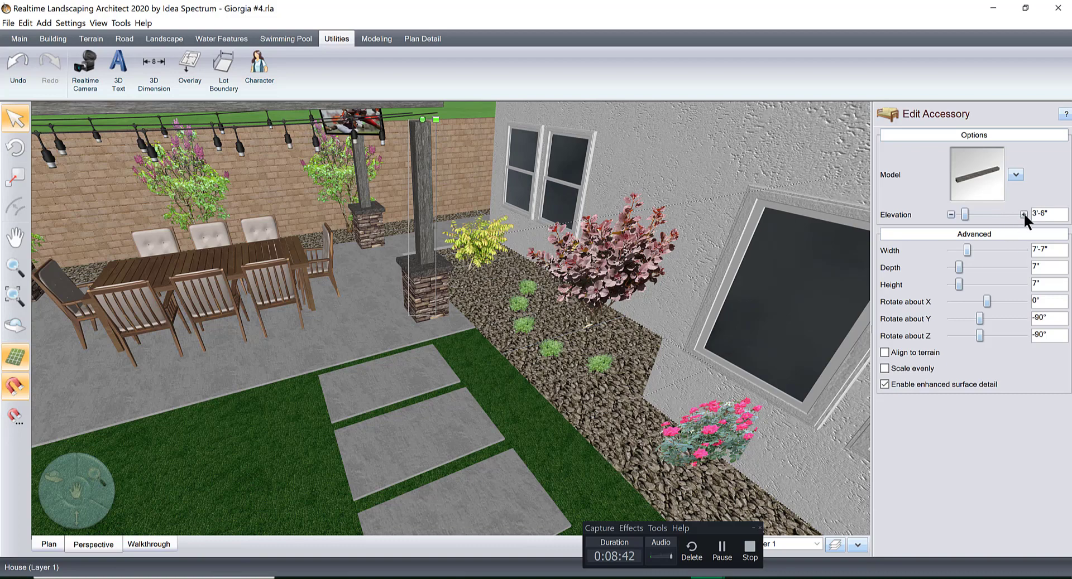
pyautogui.click(1023, 214)
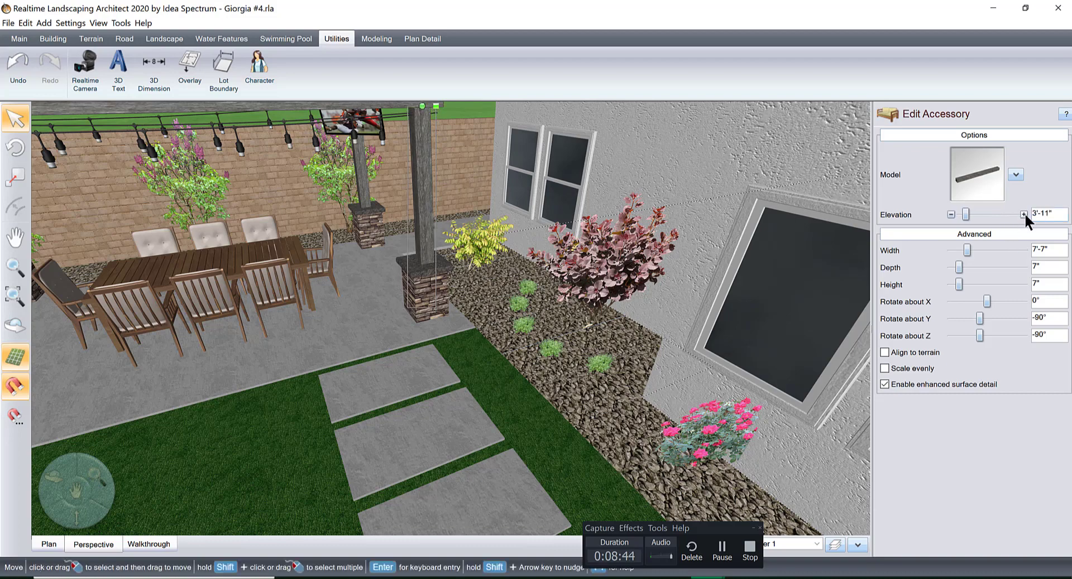
pyautogui.moveTo(523, 393); pyautogui.dragTo(524, 440, button='right')
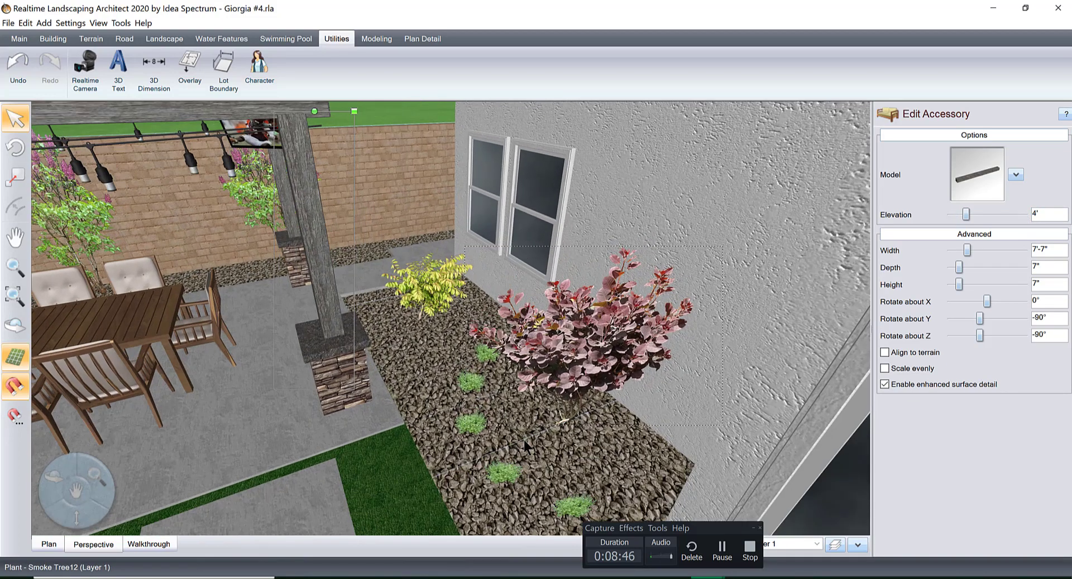
pyautogui.moveTo(523, 441); pyautogui.dragTo(553, 285, button='middle')
pyautogui.scroll(-3, 587, 417)
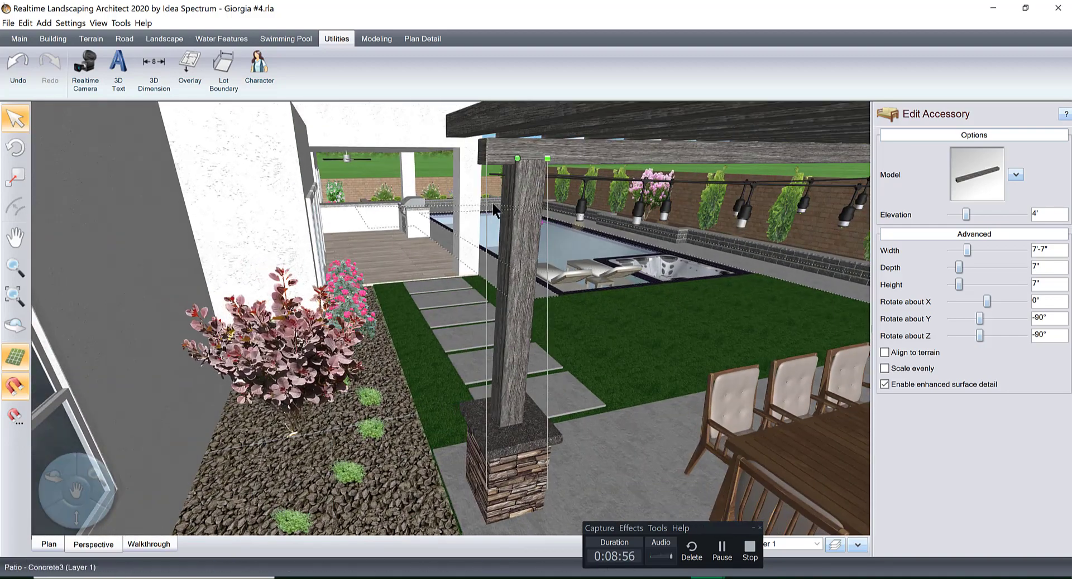
# Select the string light group on the lawn side of the pergola and ungroup it.
pyautogui.click(493, 173)
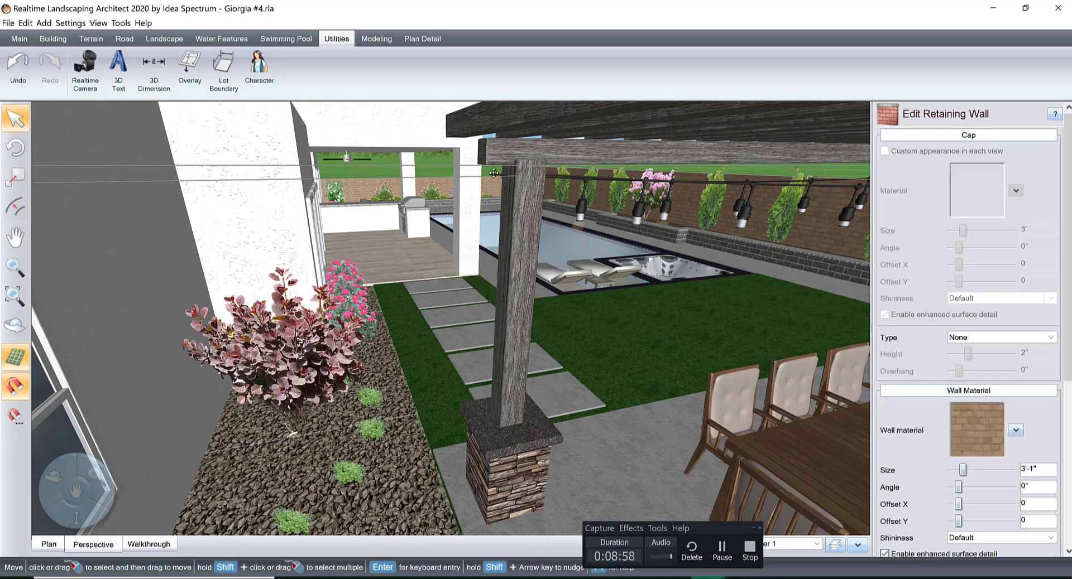
pyautogui.click(493, 173)
pyautogui.click(493, 173)
pyautogui.moveTo(506, 188); pyautogui.dragTo(650, 231, button='middle')
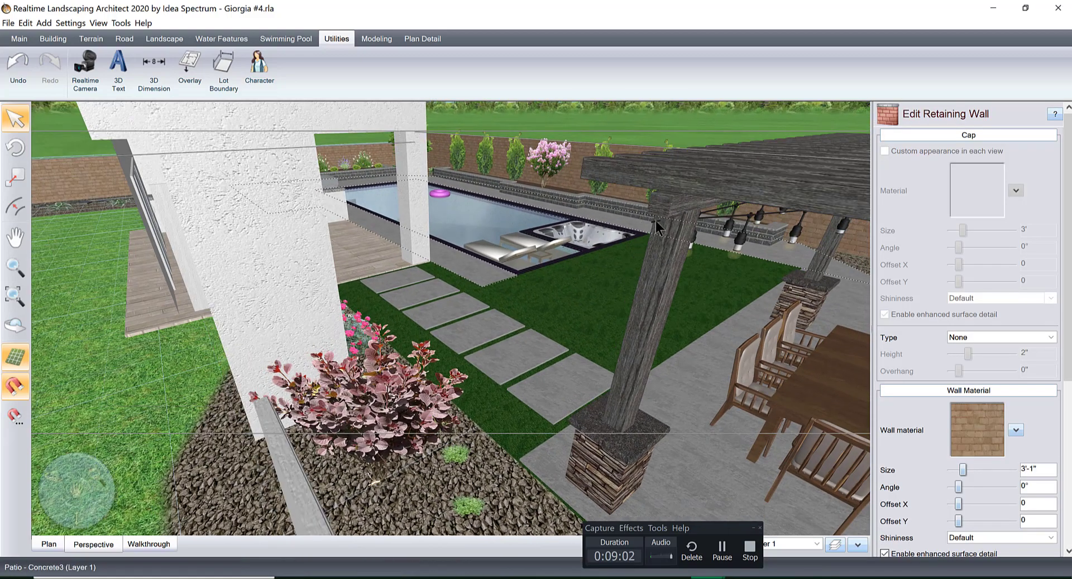
pyautogui.click(652, 223)
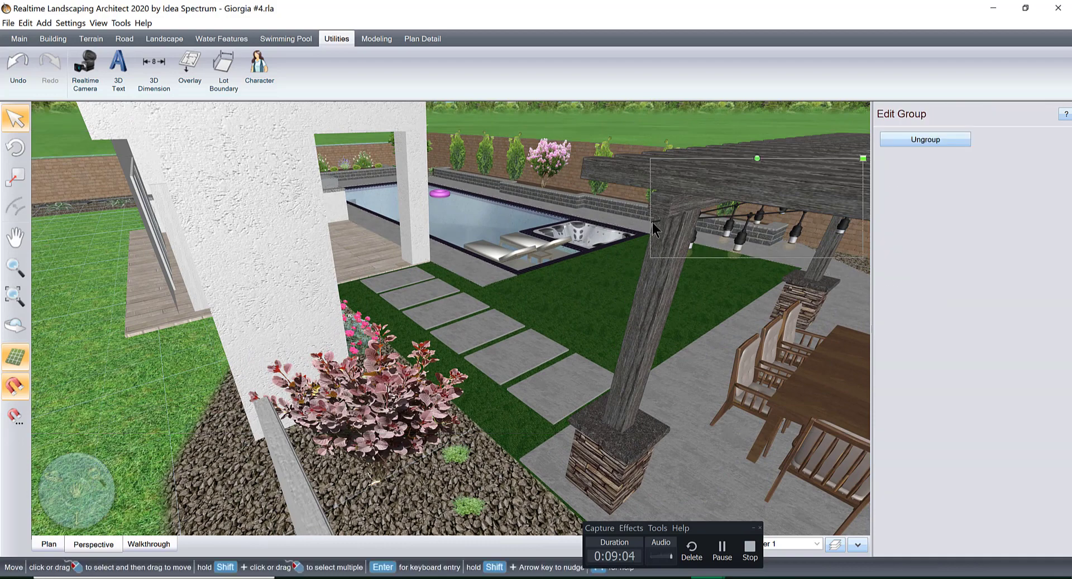
pyautogui.click(652, 223)
pyautogui.click(652, 222)
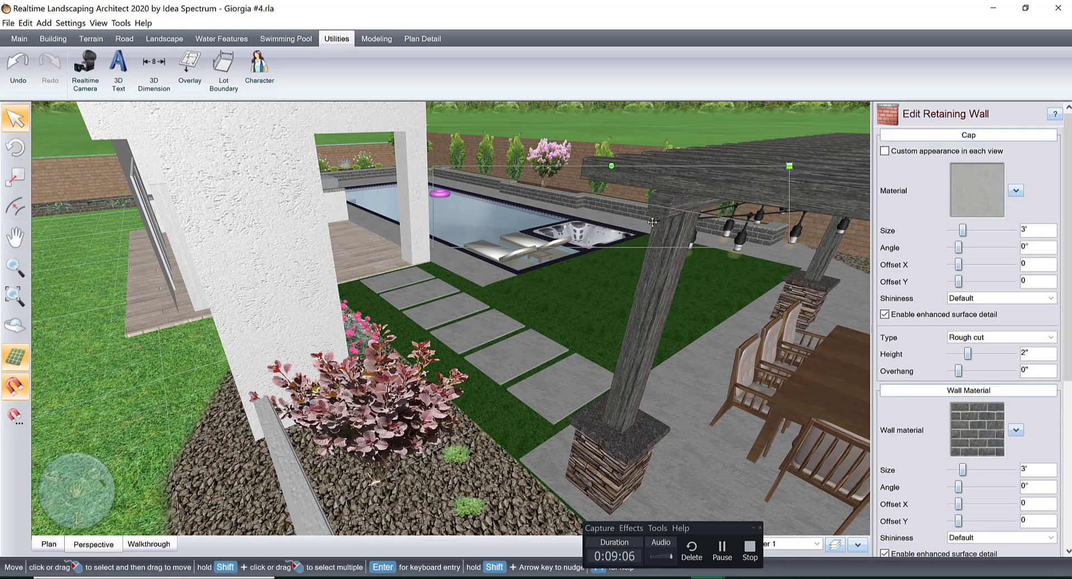
pyautogui.click(652, 222)
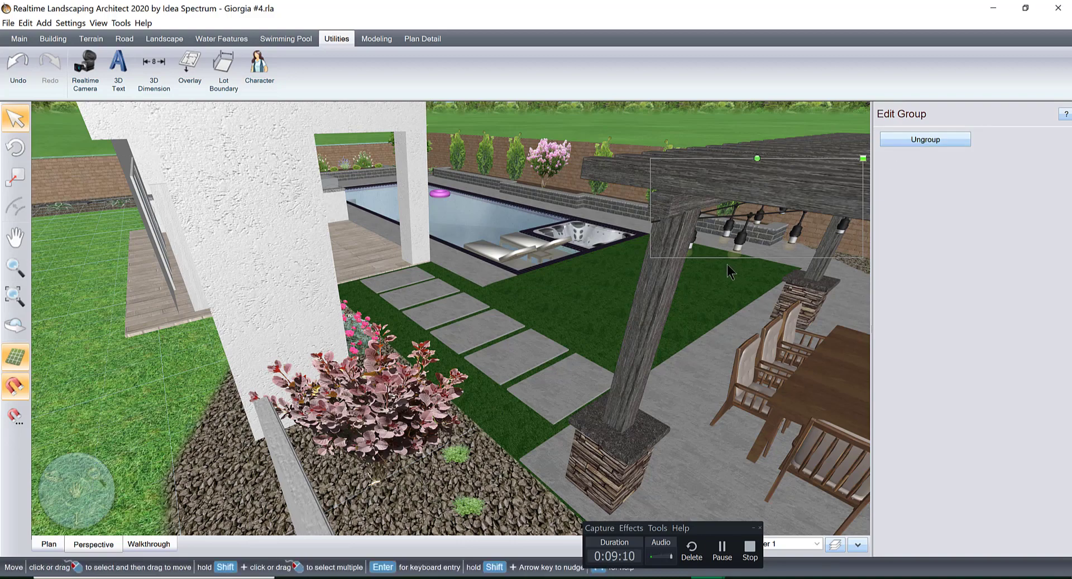
pyautogui.moveTo(764, 227); pyautogui.dragTo(664, 234, button='middle')
pyautogui.moveTo(664, 234); pyautogui.dragTo(664, 224, button='right')
pyautogui.moveTo(557, 230); pyautogui.dragTo(491, 236, button='middle')
pyautogui.moveTo(699, 189); pyautogui.dragTo(606, 212, button='middle')
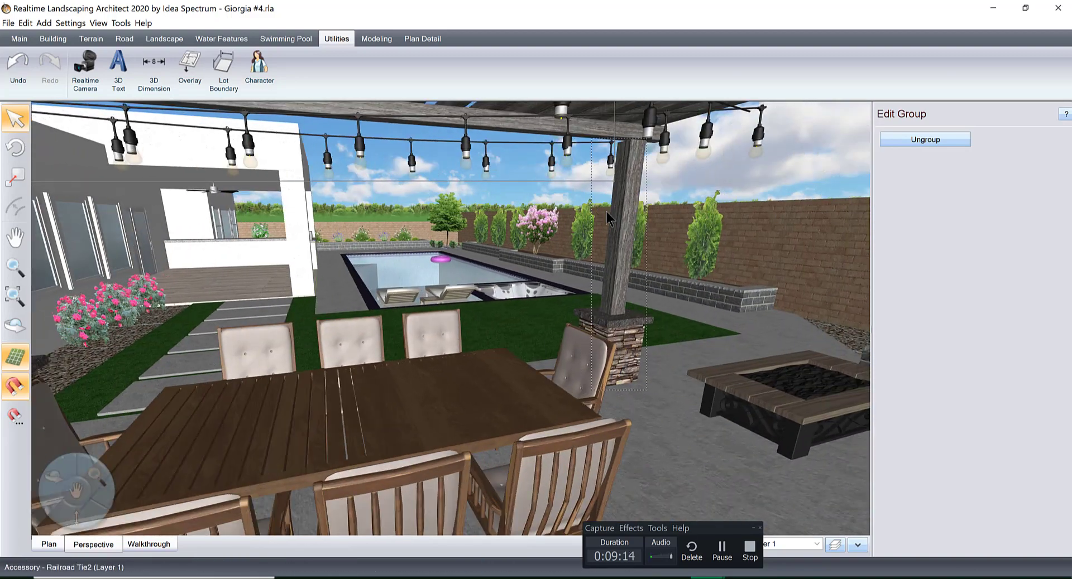
pyautogui.scroll(-2, 626, 209)
pyautogui.moveTo(656, 204); pyautogui.dragTo(491, 240, button='right')
pyautogui.moveTo(491, 240); pyautogui.dragTo(535, 242, button='middle')
pyautogui.moveTo(473, 242); pyautogui.dragTo(448, 251, button='right')
pyautogui.click(898, 137)
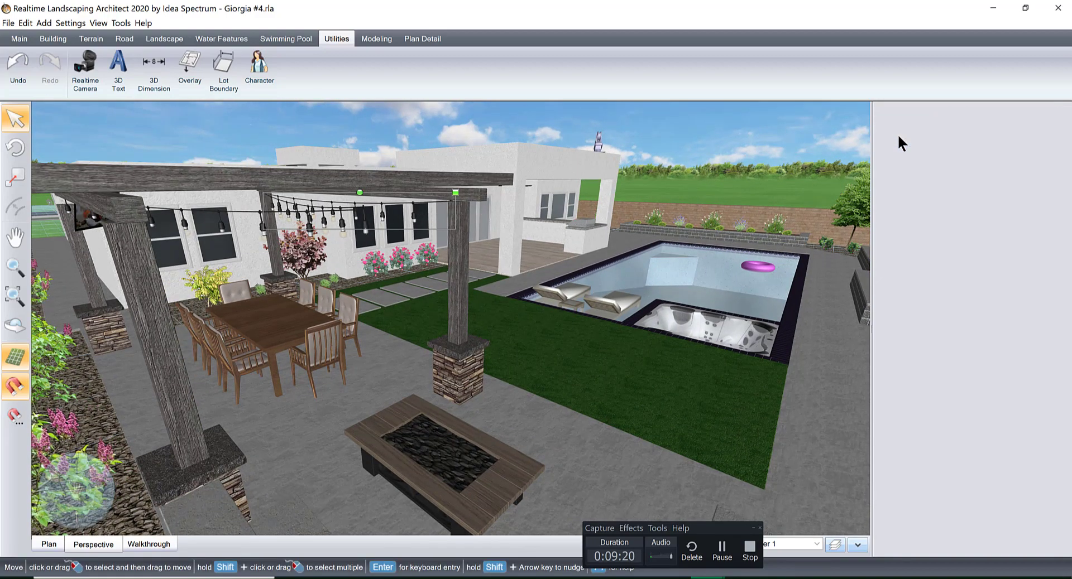
# Set the elevation of the lawn-side string lights under the pergola to 6'-9".
pyautogui.moveTo(431, 245); pyautogui.dragTo(482, 263, button='right')
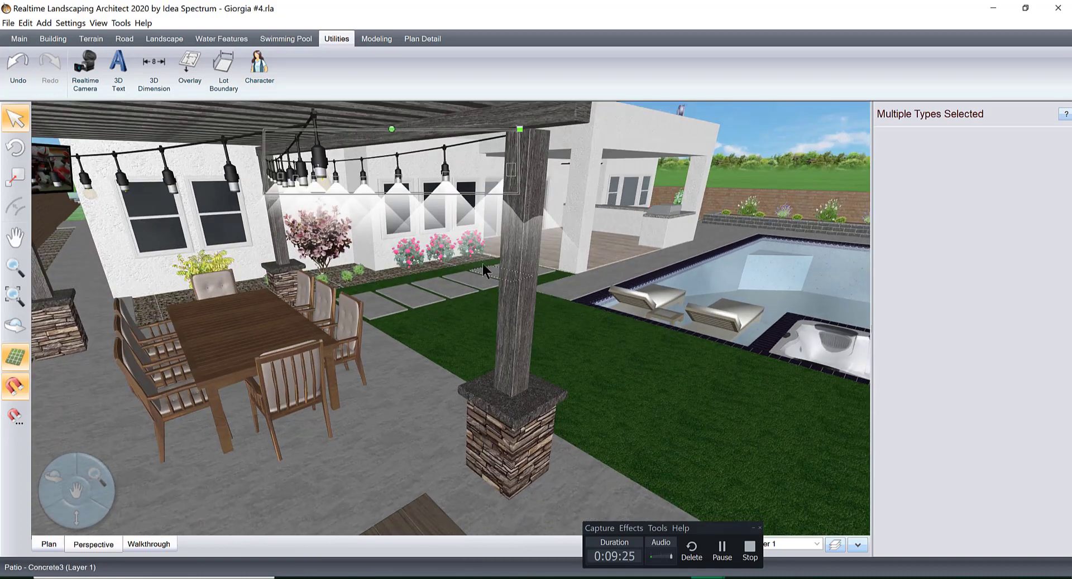
pyautogui.click(443, 154)
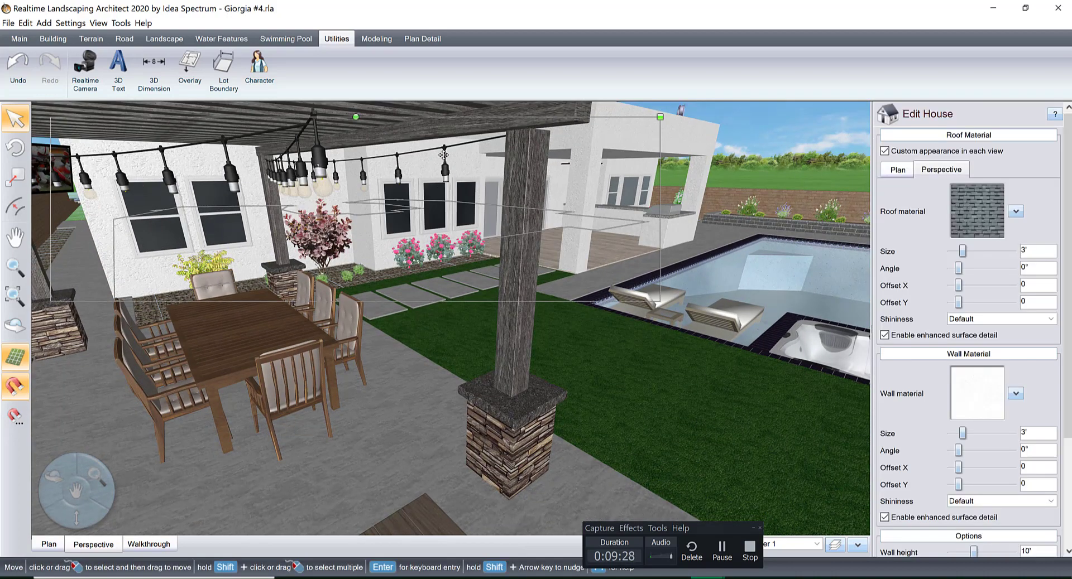
pyautogui.click(444, 155)
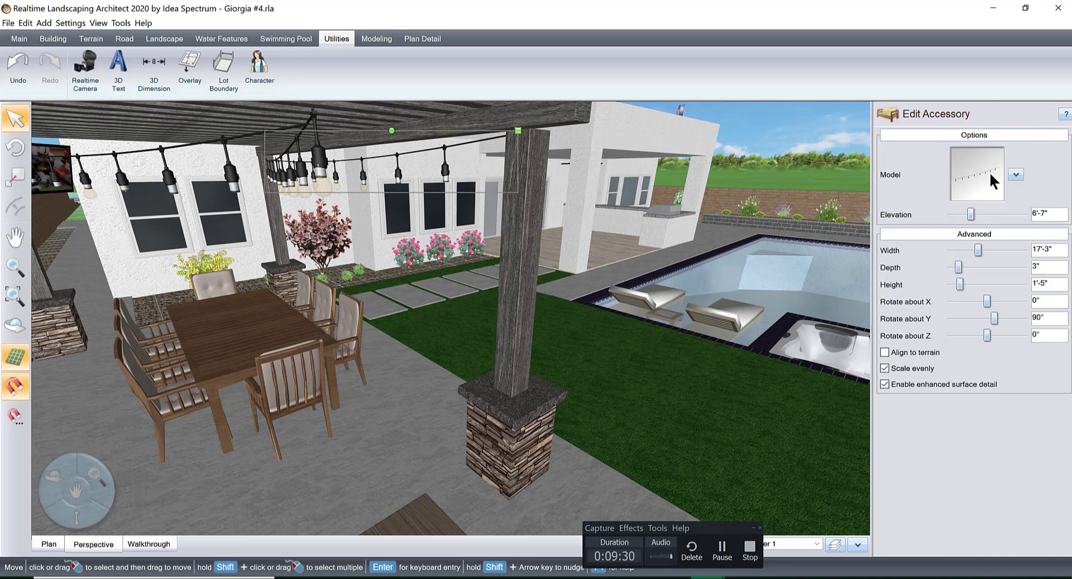
pyautogui.click(1023, 214)
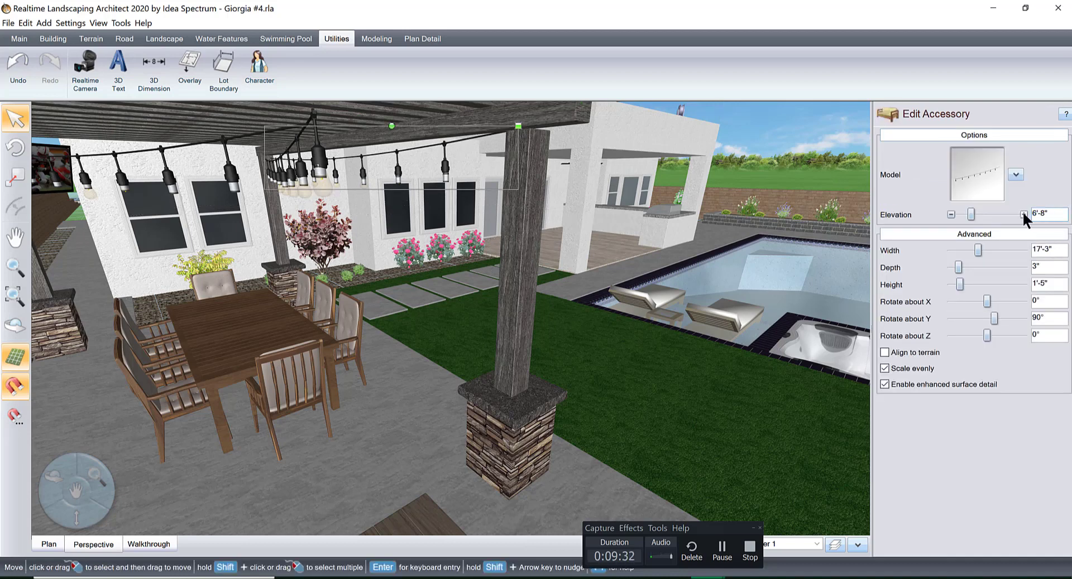
pyautogui.click(1023, 214)
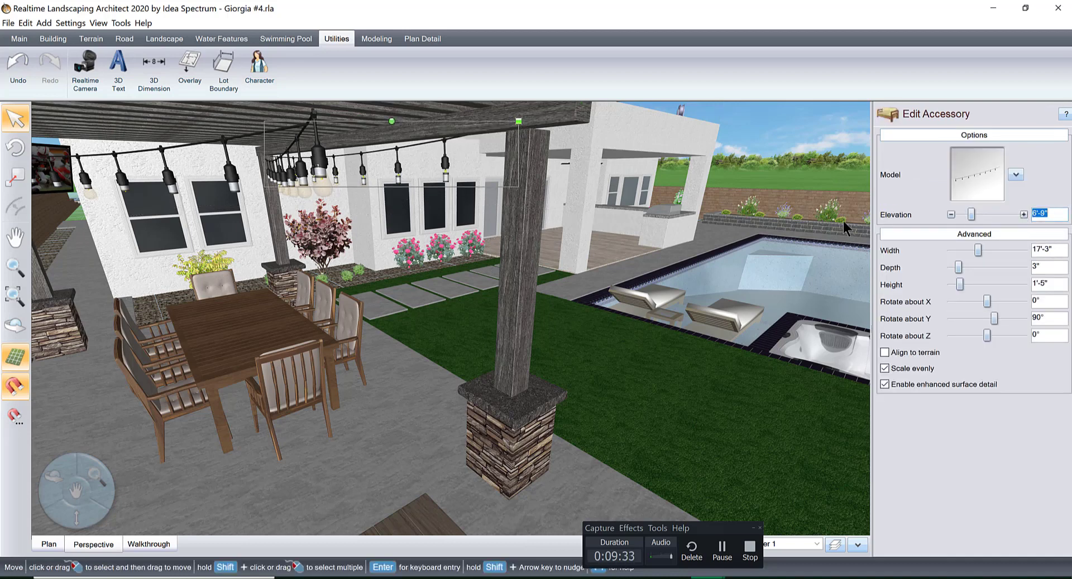
# Select the string light group that runs across the underside of the pergola and ungroup it.
pyautogui.click(321, 146)
pyautogui.click(323, 153)
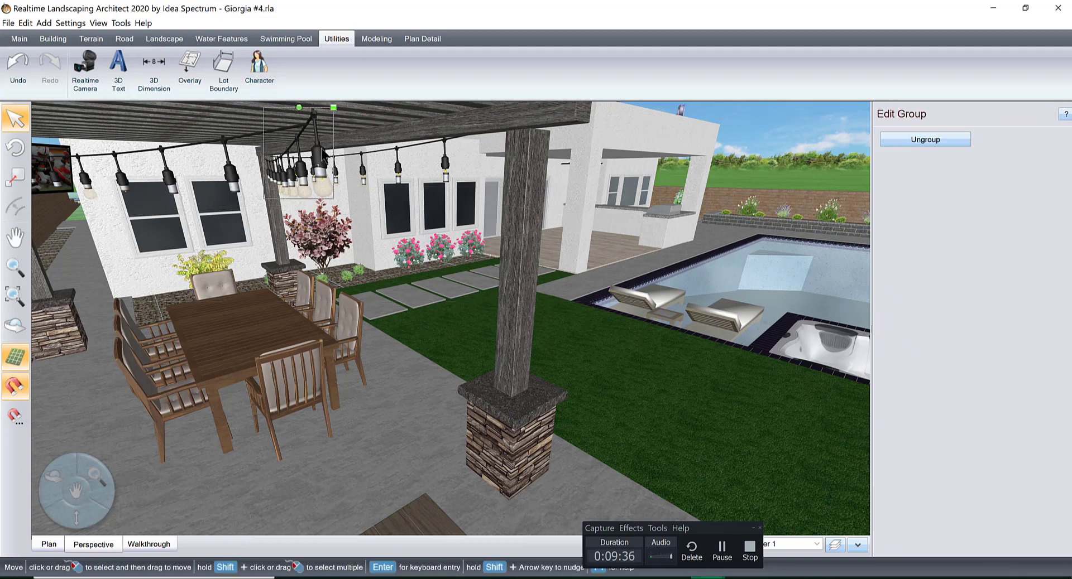
pyautogui.moveTo(385, 167); pyautogui.dragTo(865, 170, button='middle')
pyautogui.moveTo(301, 181); pyautogui.dragTo(485, 174, button='right')
pyautogui.moveTo(475, 212); pyautogui.dragTo(503, 166, button='middle')
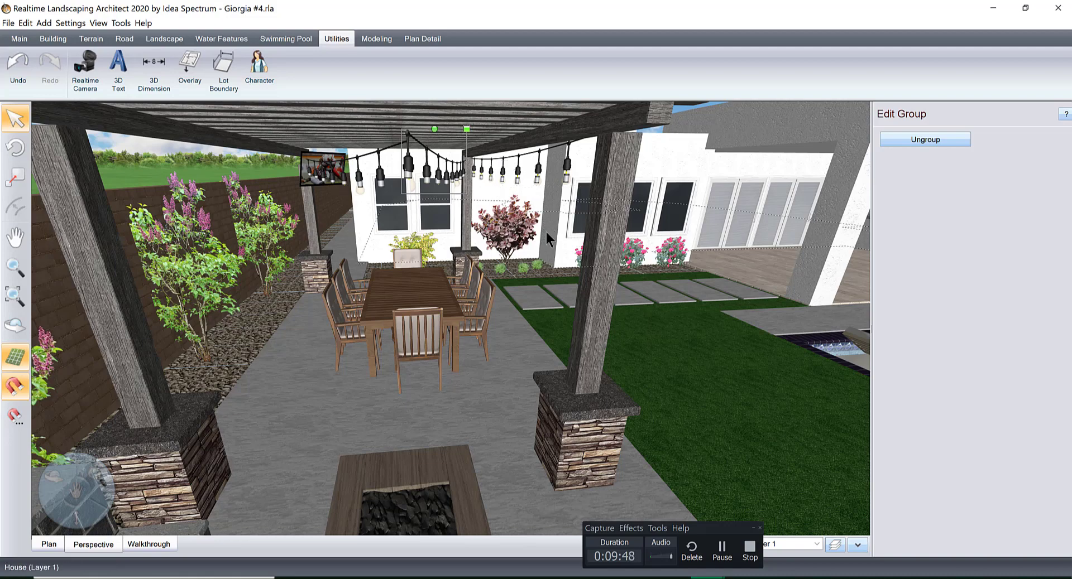
pyautogui.moveTo(434, 206); pyautogui.dragTo(526, 210, button='right')
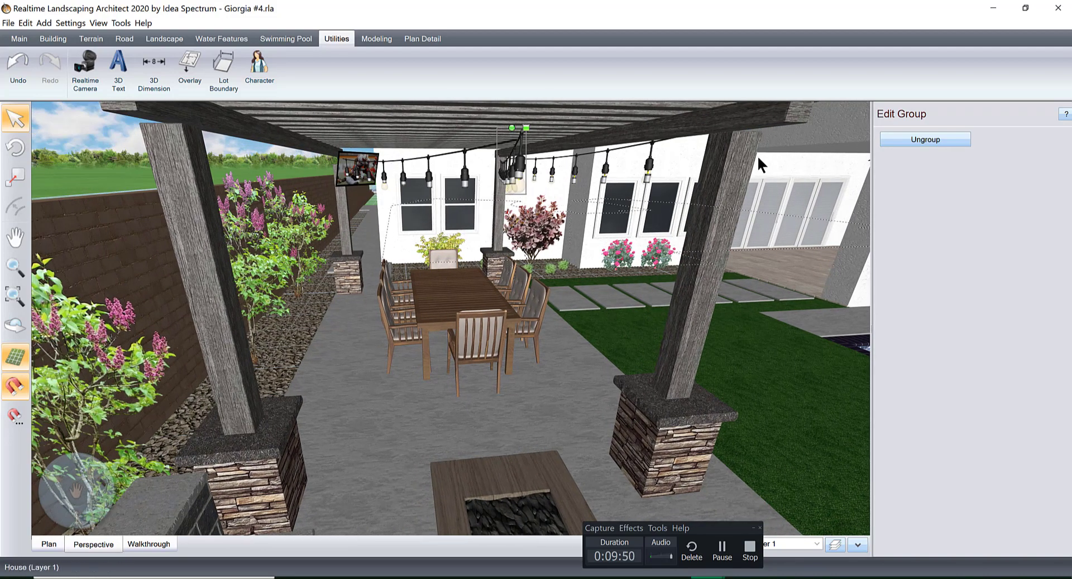
pyautogui.click(916, 139)
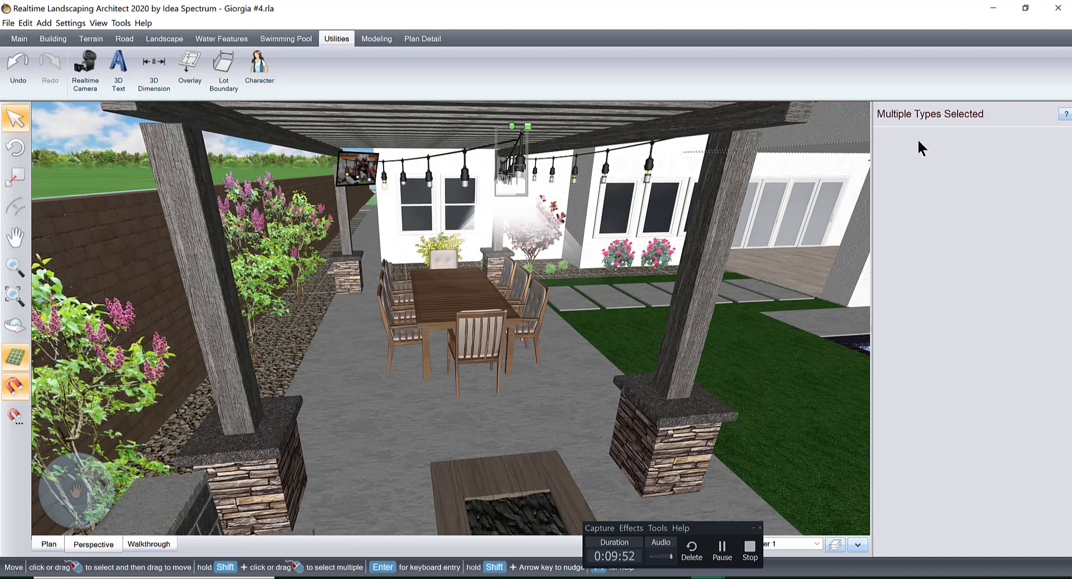
# Undo the recent ungrouping and elevation changes made to the pergola's string lights.
pyautogui.click(519, 150)
pyautogui.moveTo(545, 151); pyautogui.dragTo(561, 244, button='middle')
pyautogui.moveTo(561, 243); pyautogui.dragTo(664, 337, button='right')
pyautogui.moveTo(664, 337); pyautogui.dragTo(568, 319, button='middle')
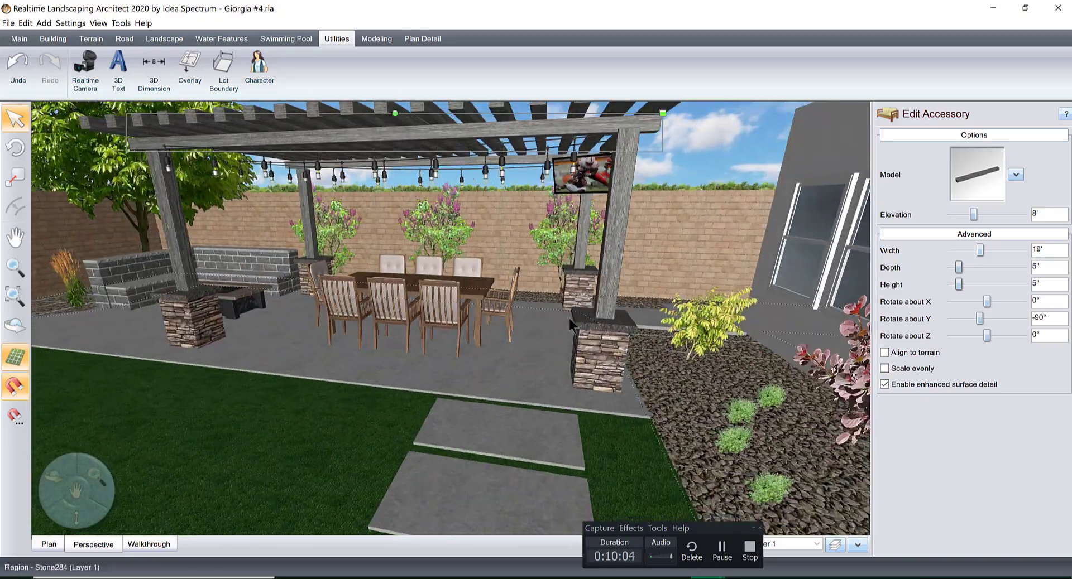
pyautogui.moveTo(561, 282)
pyautogui.mouseDown(button='middle')
pyautogui.moveTo(556, 297)
pyautogui.moveTo(569, 284)
pyautogui.mouseUp(button='middle')
pyautogui.moveTo(540, 319); pyautogui.dragTo(534, 313, button='right')
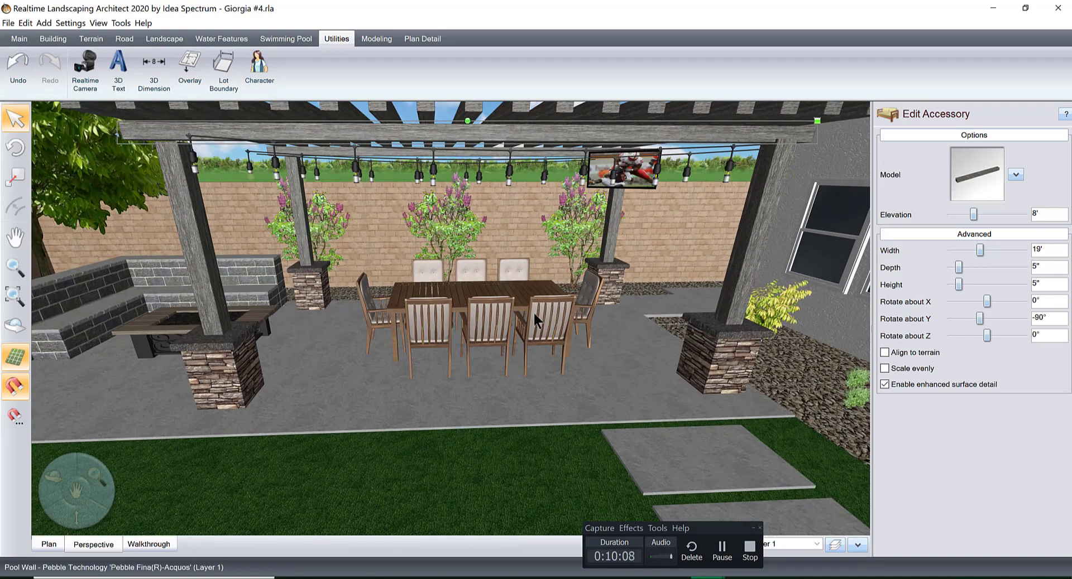
pyautogui.moveTo(532, 312); pyautogui.dragTo(519, 288, button='middle')
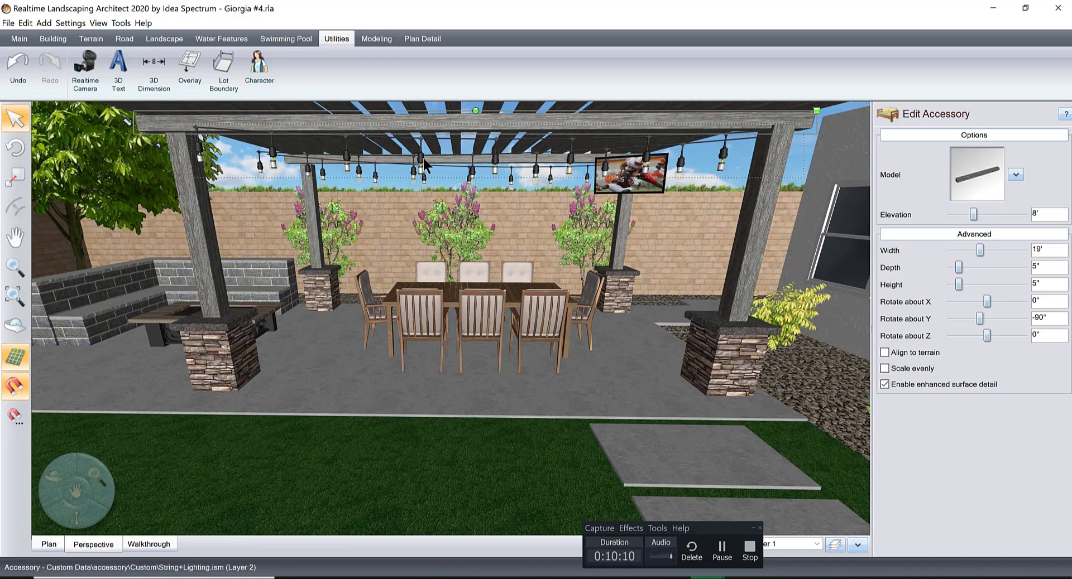
pyautogui.hotkey('ctrl', 'z')
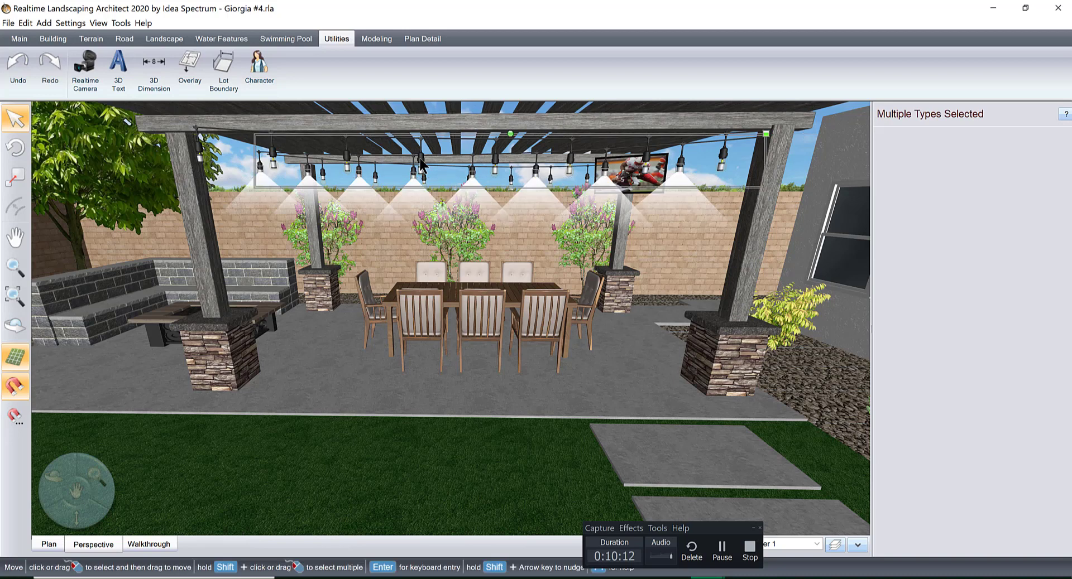
pyautogui.hotkey('ctrl', 'z')
pyautogui.hotkey('ctrl', 'z')
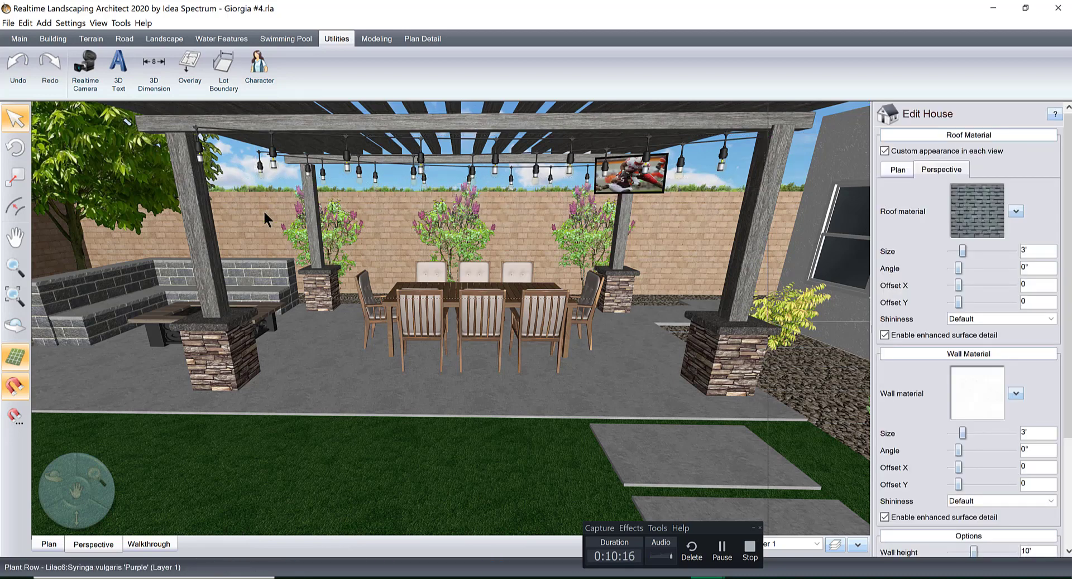
# Set the elevation of the pergola's lawn-side post near the fire pit and both posts near the boundary wall to 3'-7".
pyautogui.click(198, 227)
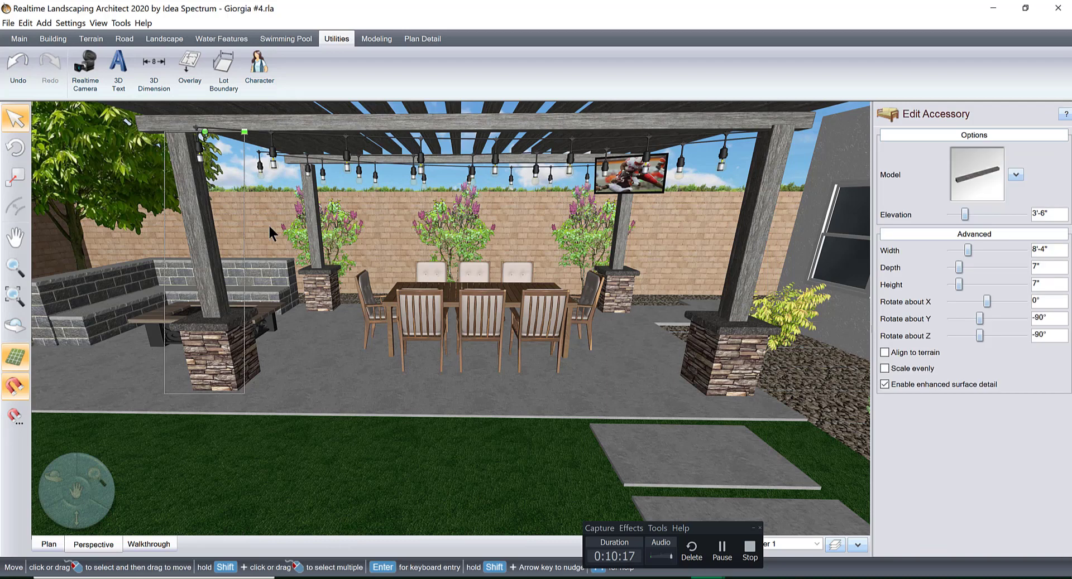
pyautogui.click(1023, 213)
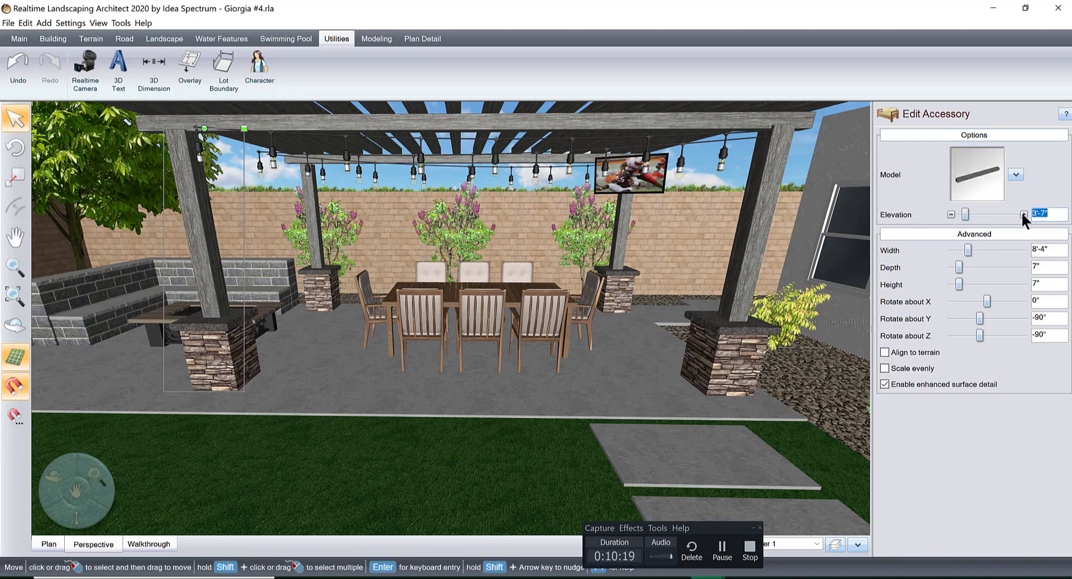
pyautogui.click(310, 207)
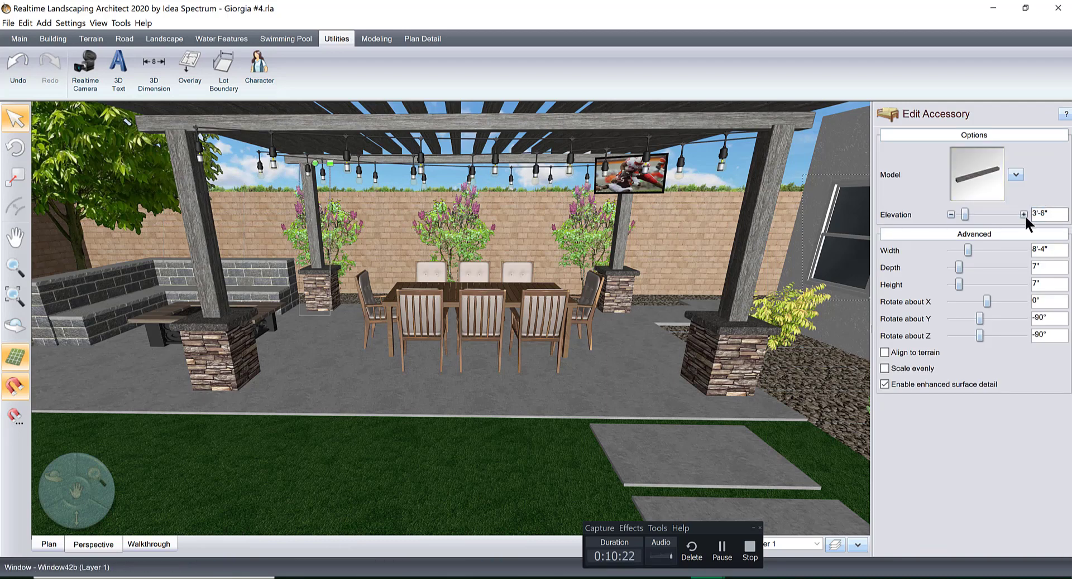
pyautogui.click(1023, 214)
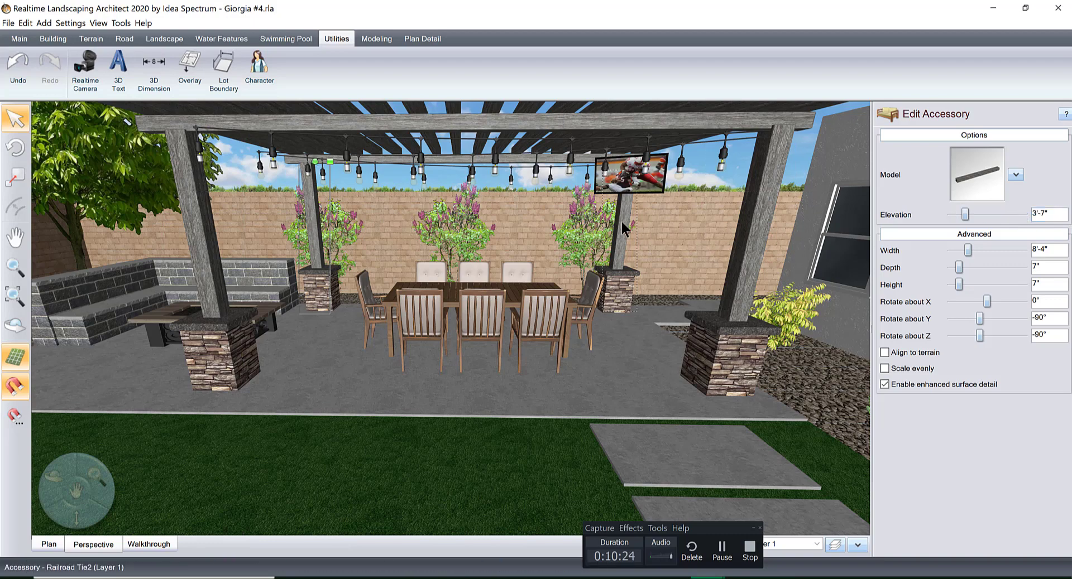
pyautogui.click(621, 222)
pyautogui.click(1023, 215)
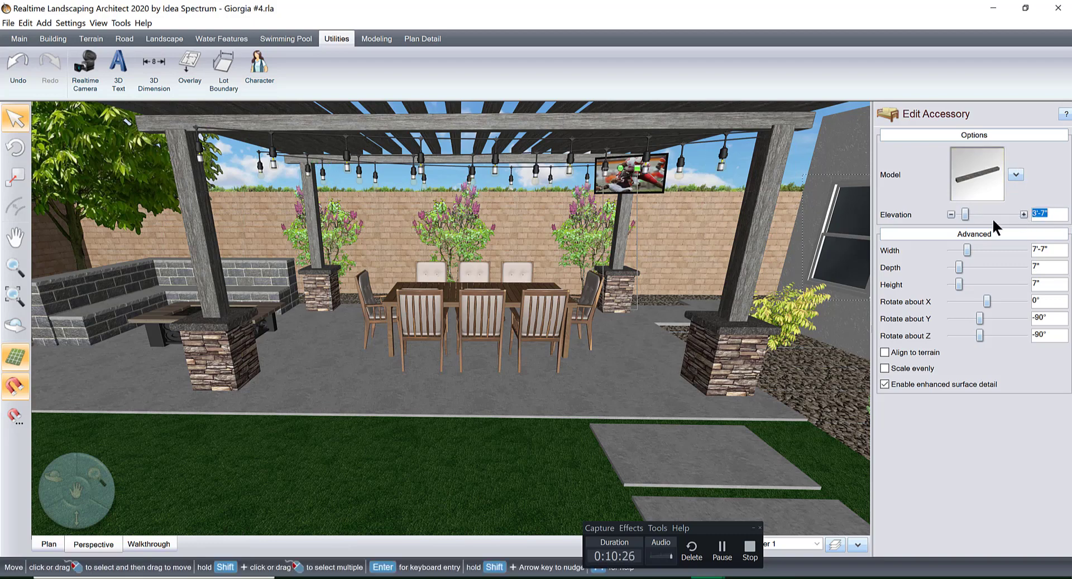
# Set the time of day in the walkthrough's environment settings to 01:00 PM.
pyautogui.scroll(-5, 615, 277)
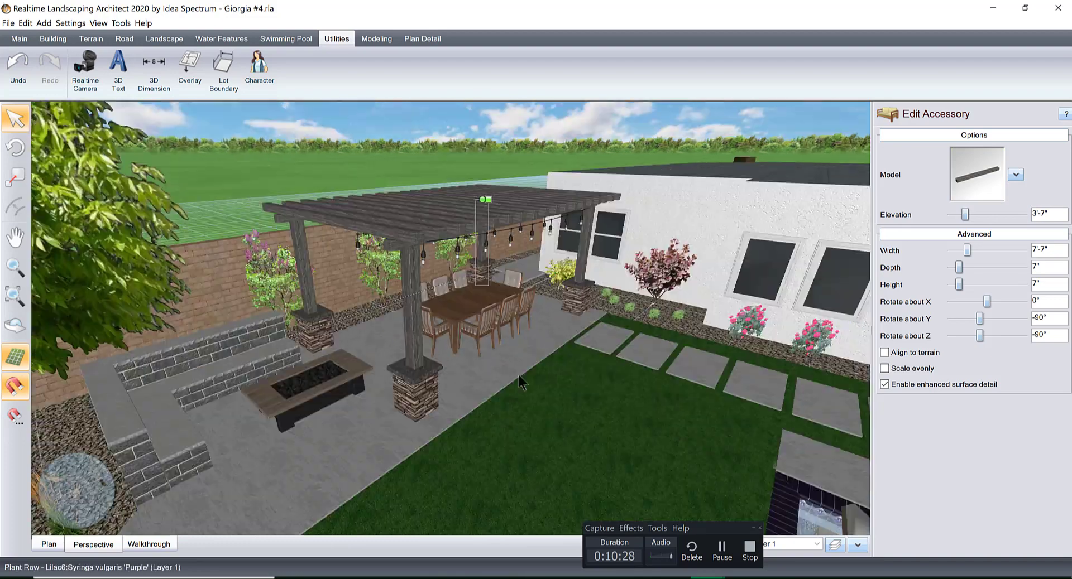
pyautogui.click(146, 544)
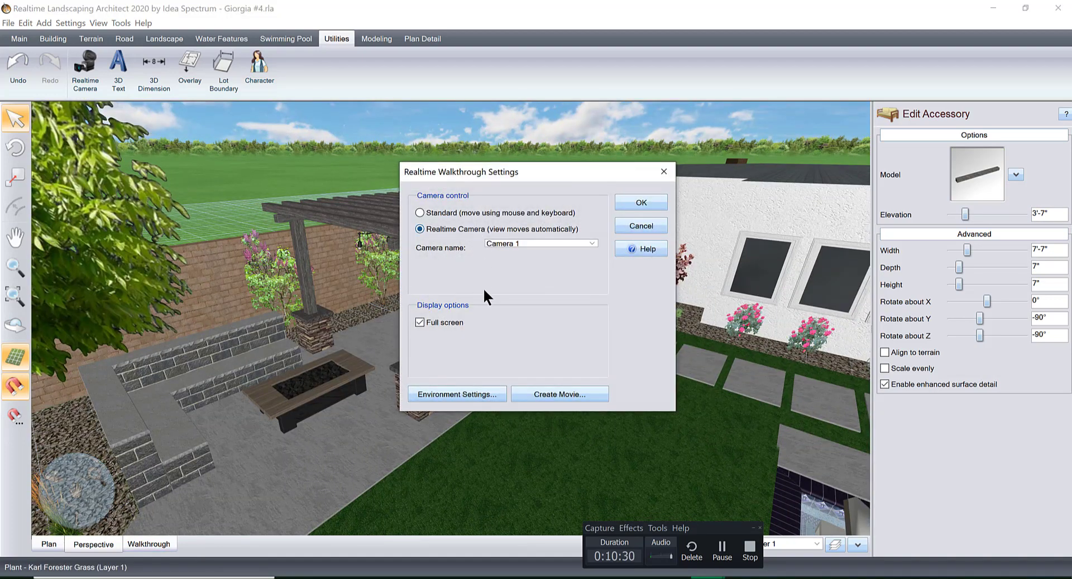
pyautogui.click(474, 394)
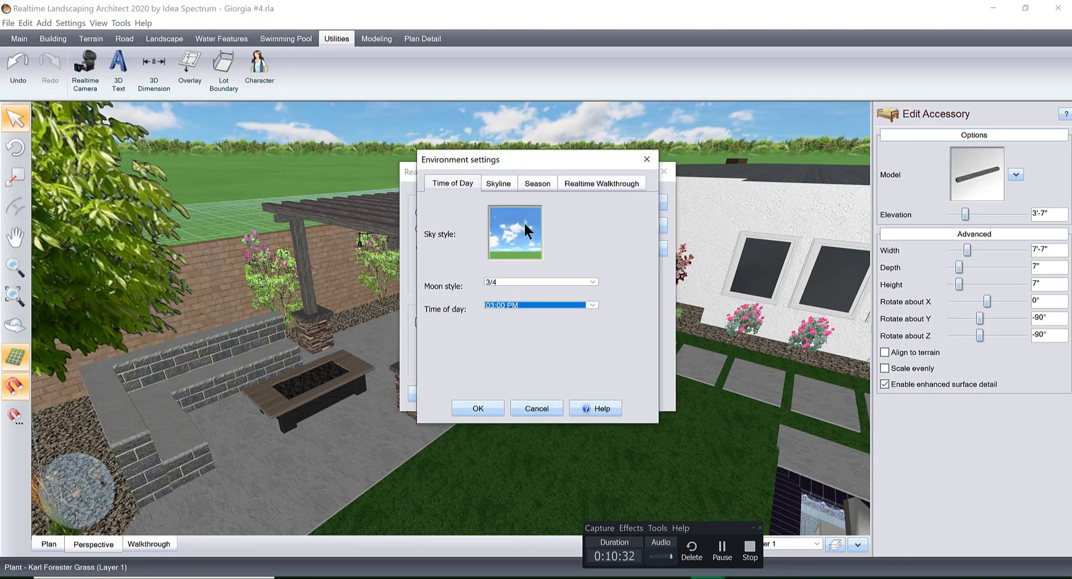
pyautogui.click(551, 306)
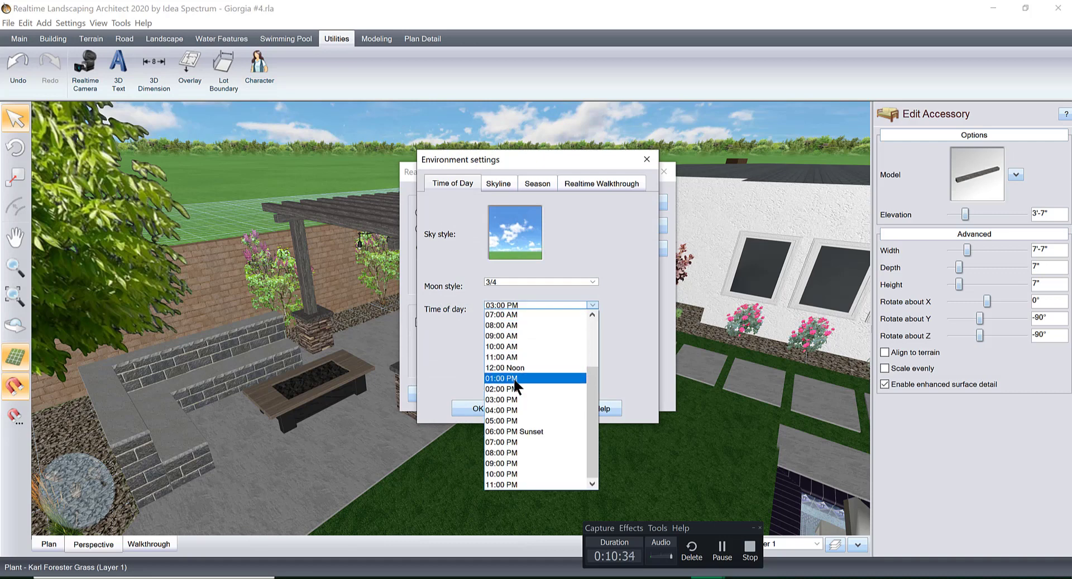
pyautogui.click(549, 389)
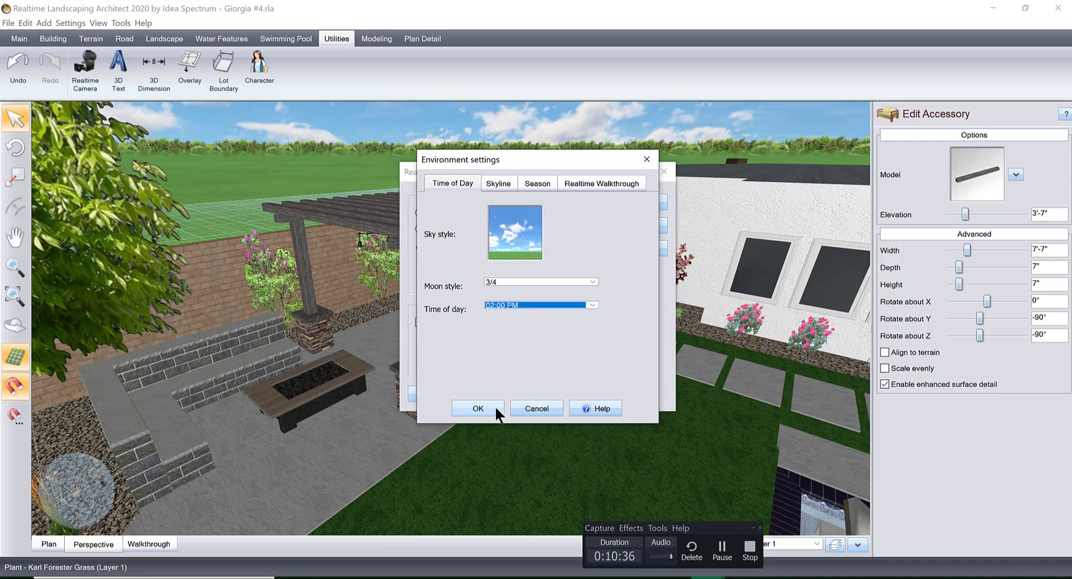
pyautogui.click(591, 305)
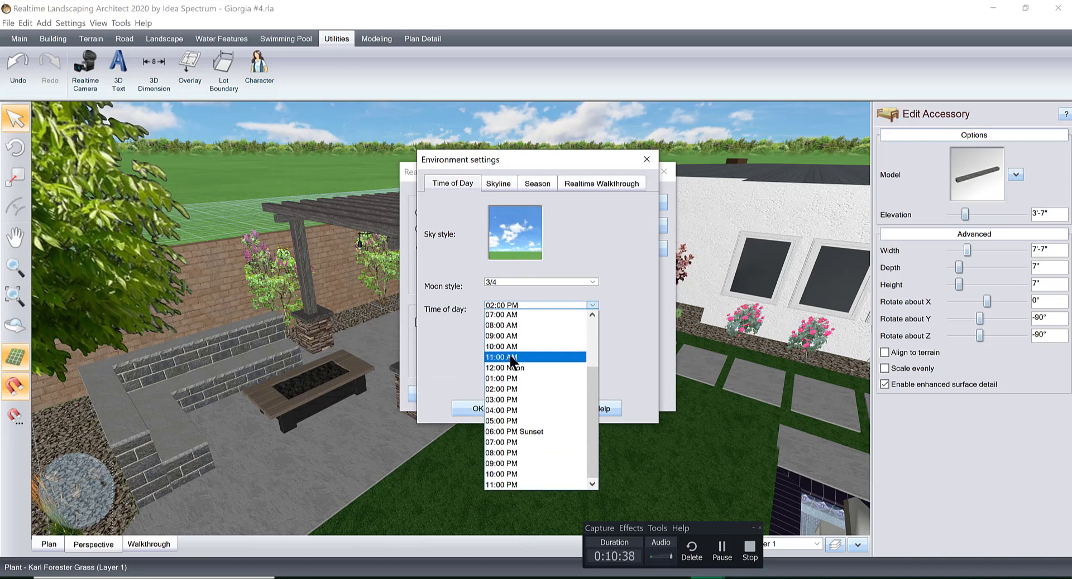
pyautogui.click(503, 378)
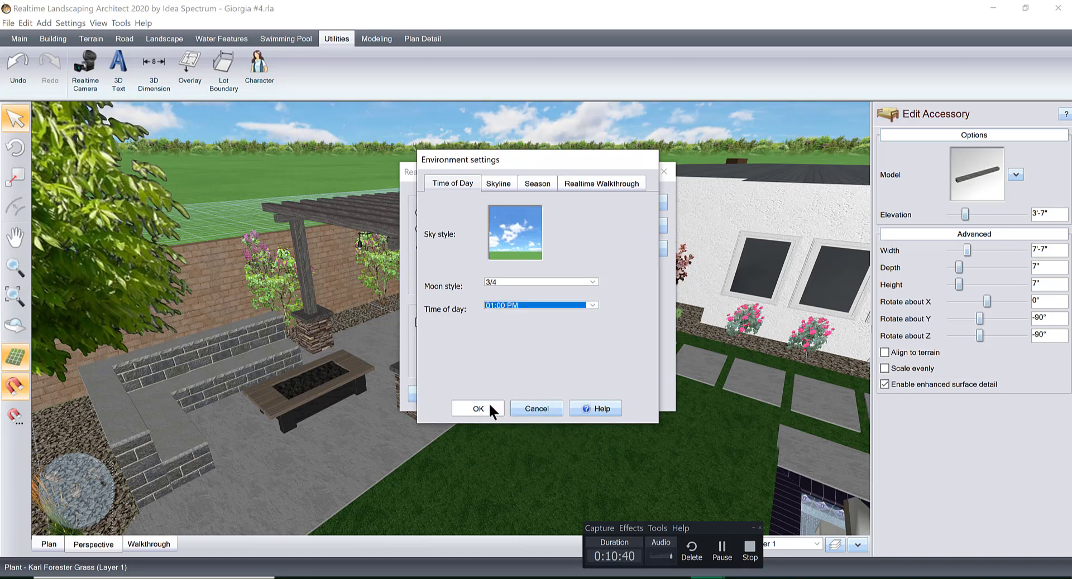
pyautogui.click(490, 402)
# Play the full-screen Camera 1 walkthrough to review the pool and backyard, and exit back to the perspective view.
pyautogui.click(622, 205)
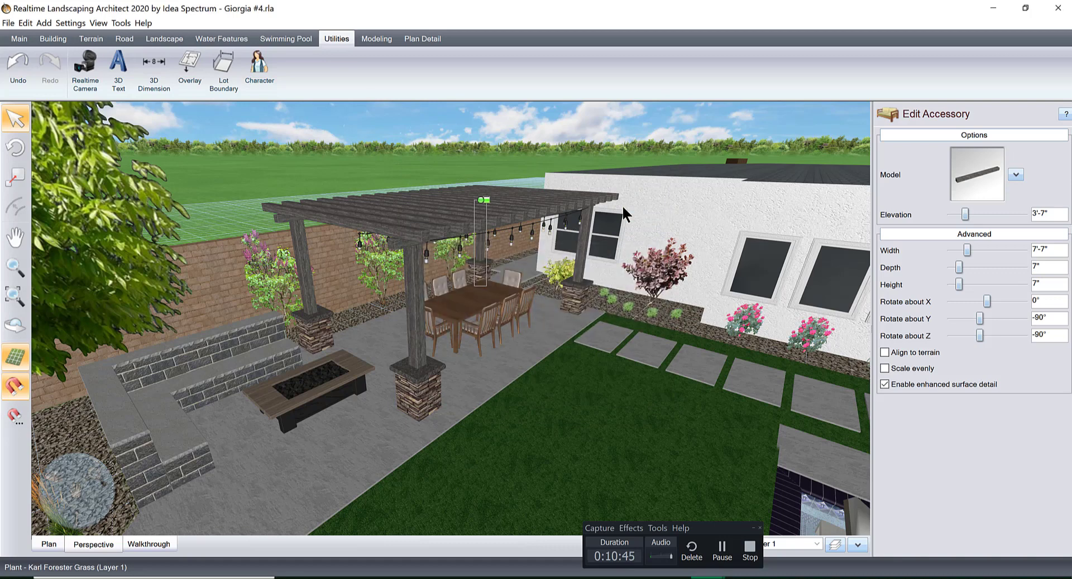
pyautogui.press('a')
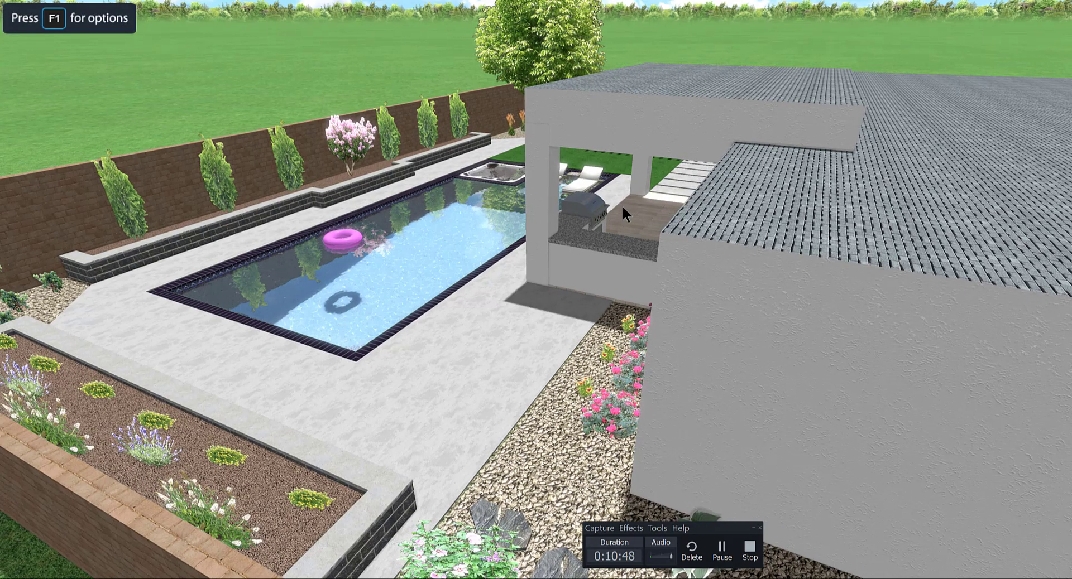
pyautogui.press('a')
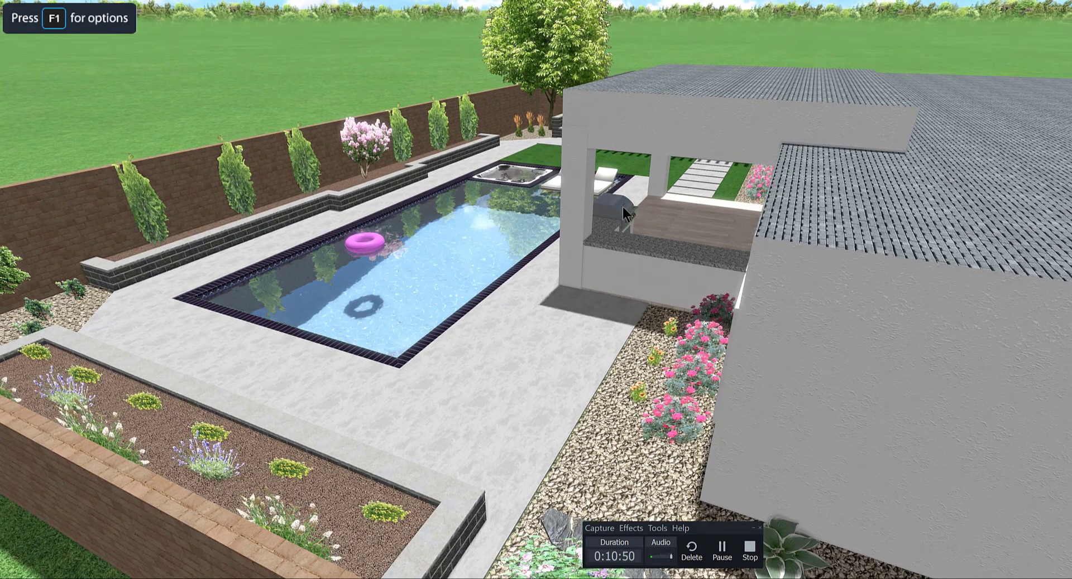
pyautogui.press('a')
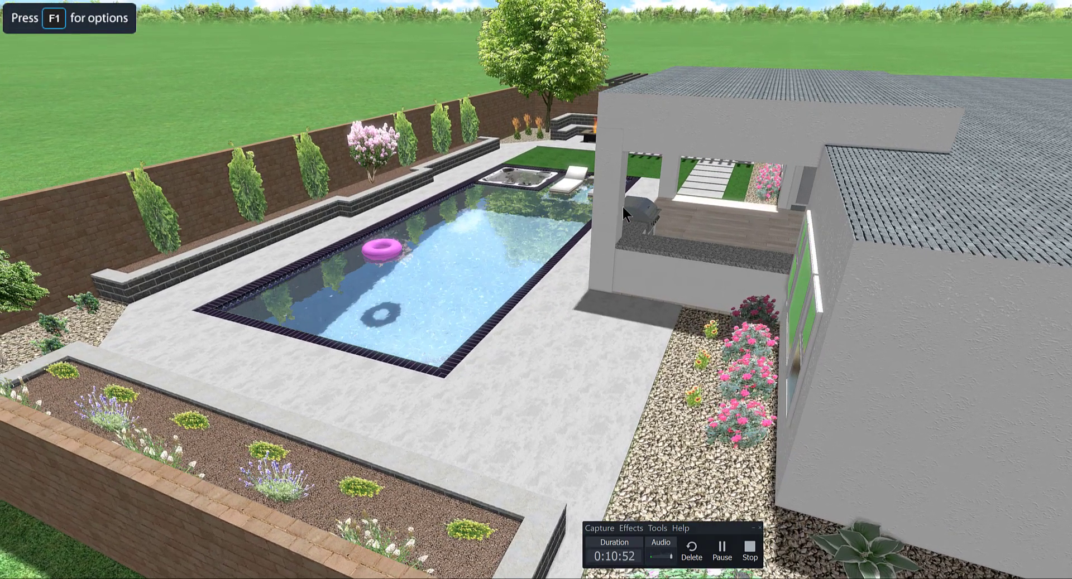
pyautogui.press('a')
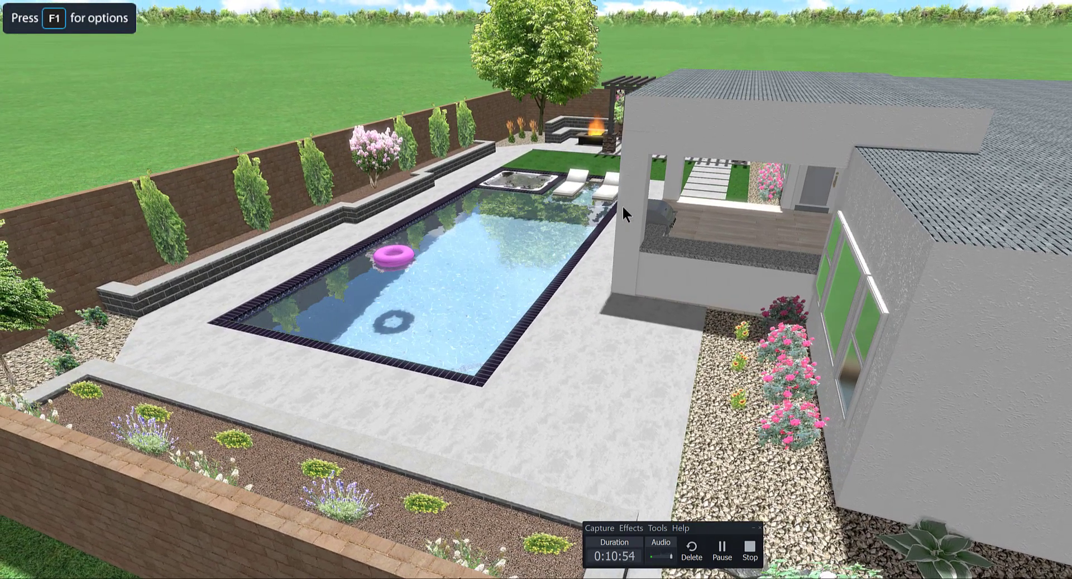
pyautogui.press('a')
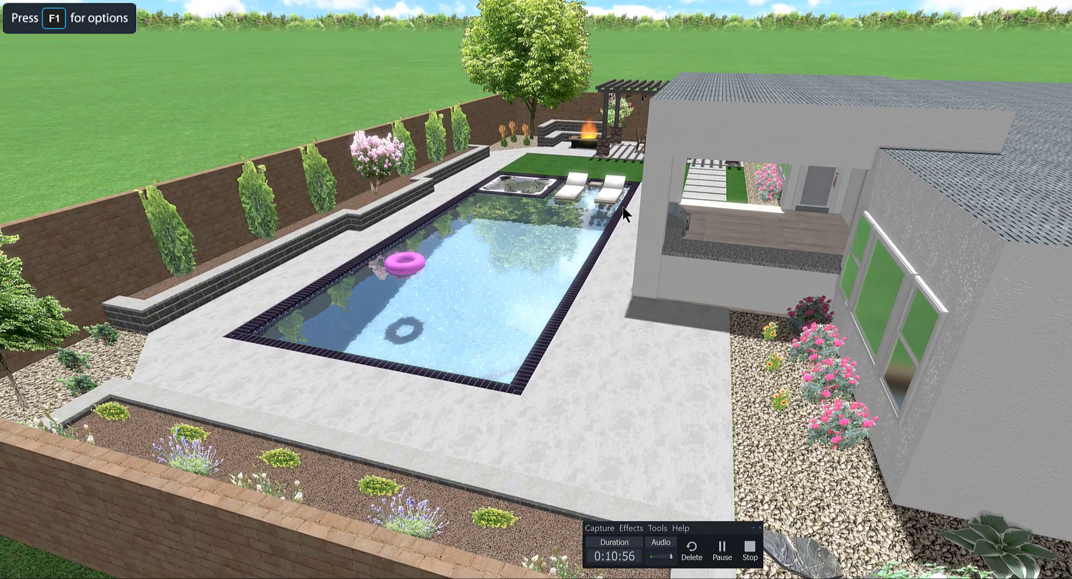
pyautogui.press('a')
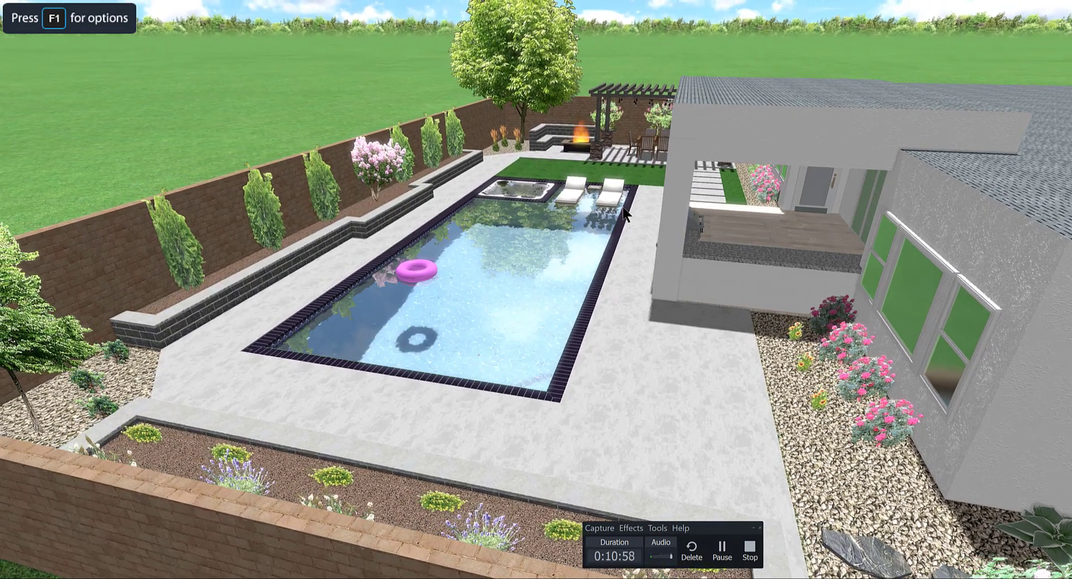
pyautogui.press('Escape')
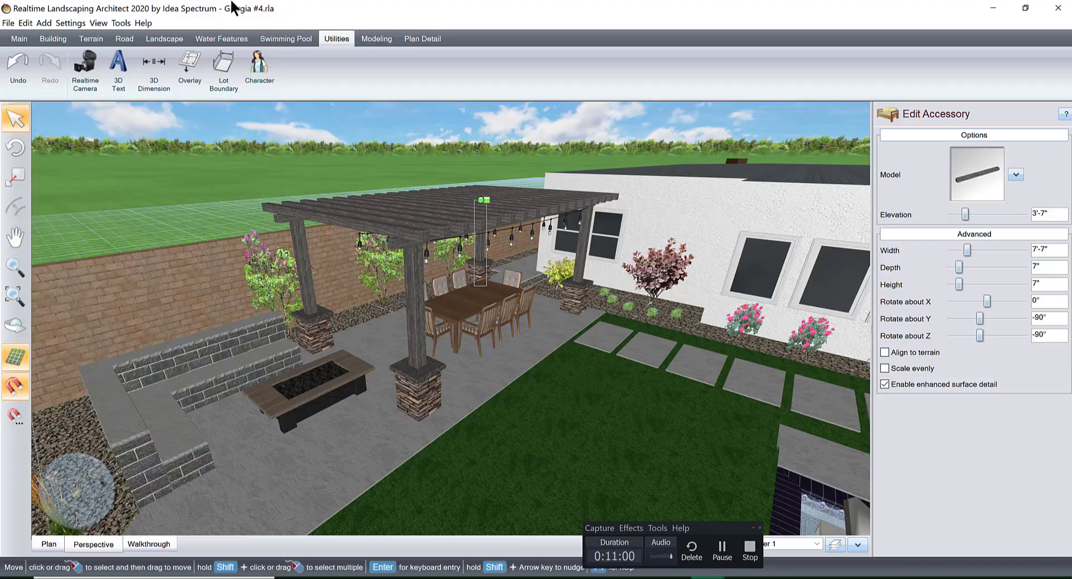
# Move the Emerald Arborvitae row at the far end of the raised poolside bed slightly away from the brick boundary wall.
pyautogui.scroll(-5, 289, 282)
pyautogui.moveTo(402, 331); pyautogui.dragTo(537, 306, button='middle')
pyautogui.scroll(4, 530, 342)
pyautogui.click(530, 301)
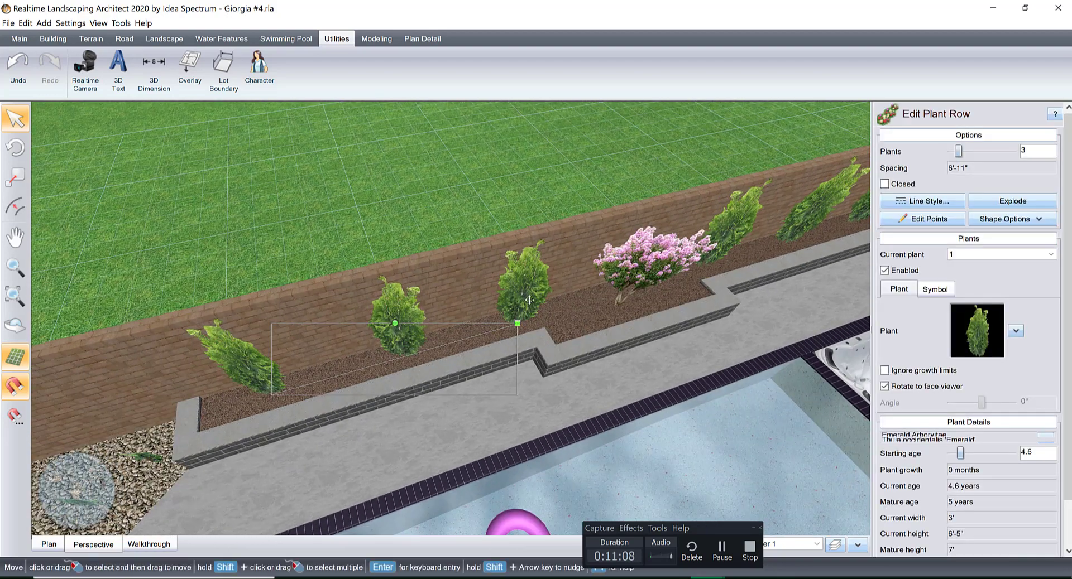
pyautogui.moveTo(530, 307); pyautogui.dragTo(529, 305)
pyautogui.scroll(3, 491, 352)
pyautogui.moveTo(490, 349); pyautogui.dragTo(542, 314, button='middle')
pyautogui.scroll(-3, 539, 319)
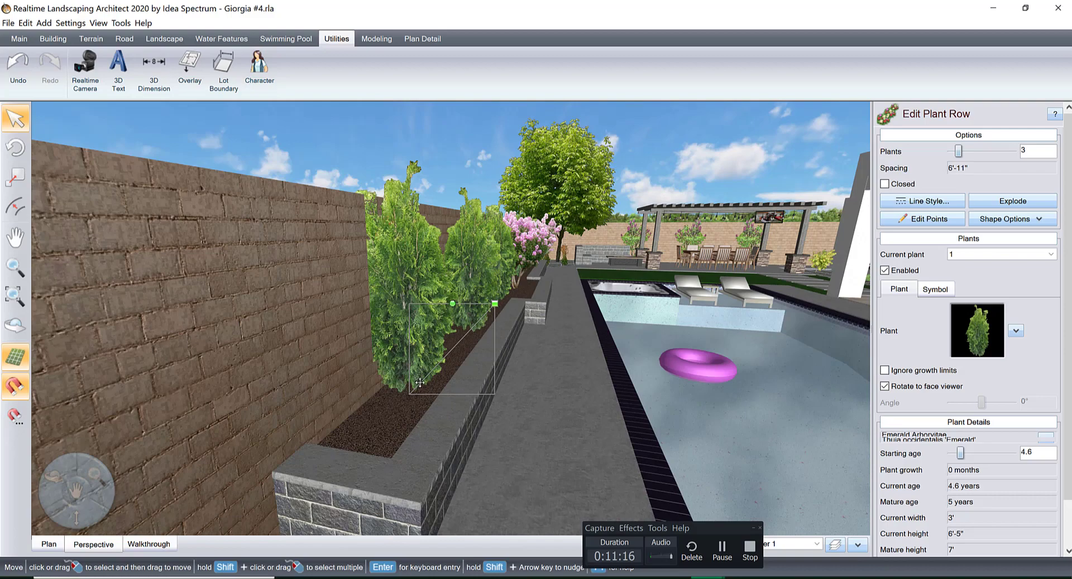
pyautogui.moveTo(420, 383); pyautogui.dragTo(429, 384)
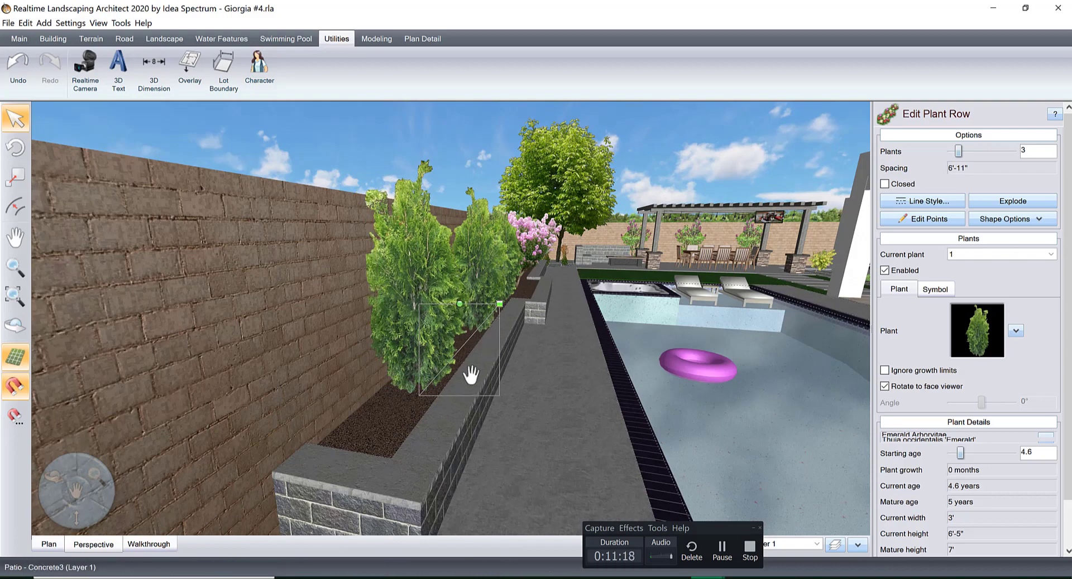
# Move the second Emerald Arborvitae row, nearer the fire pit and spa, slightly away from the boundary wall.
pyautogui.moveTo(471, 375); pyautogui.dragTo(391, 441, button='middle')
pyautogui.moveTo(534, 313); pyautogui.dragTo(468, 490, button='middle')
pyautogui.moveTo(494, 321); pyautogui.dragTo(468, 449, button='middle')
pyautogui.moveTo(437, 293); pyautogui.dragTo(422, 522, button='middle')
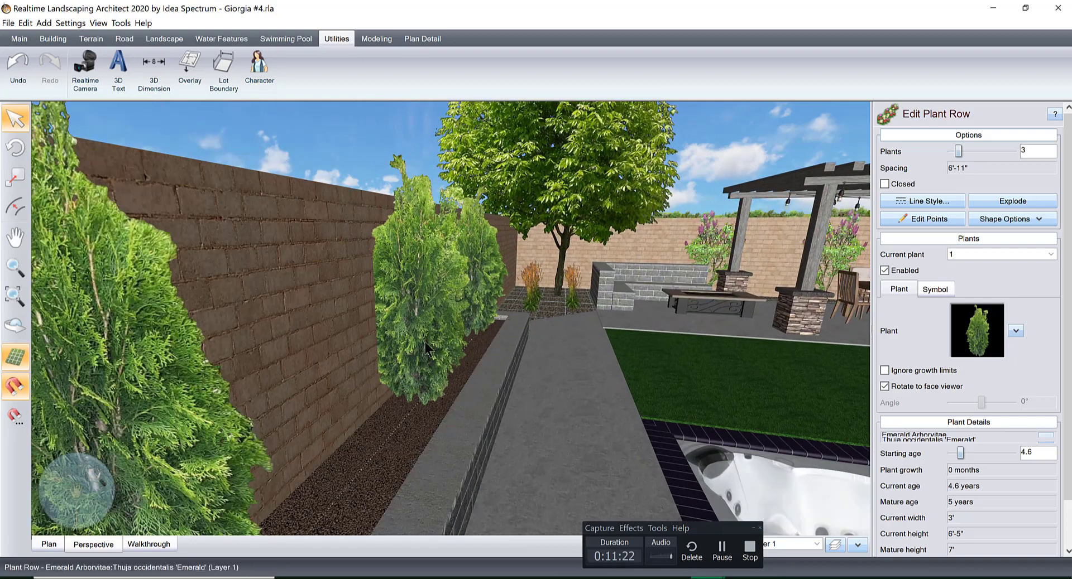
pyautogui.moveTo(424, 343); pyautogui.dragTo(437, 343)
pyautogui.scroll(-6, 502, 373)
pyautogui.moveTo(478, 366); pyautogui.dragTo(404, 302, button='right')
pyautogui.moveTo(404, 302); pyautogui.dragTo(323, 304, button='middle')
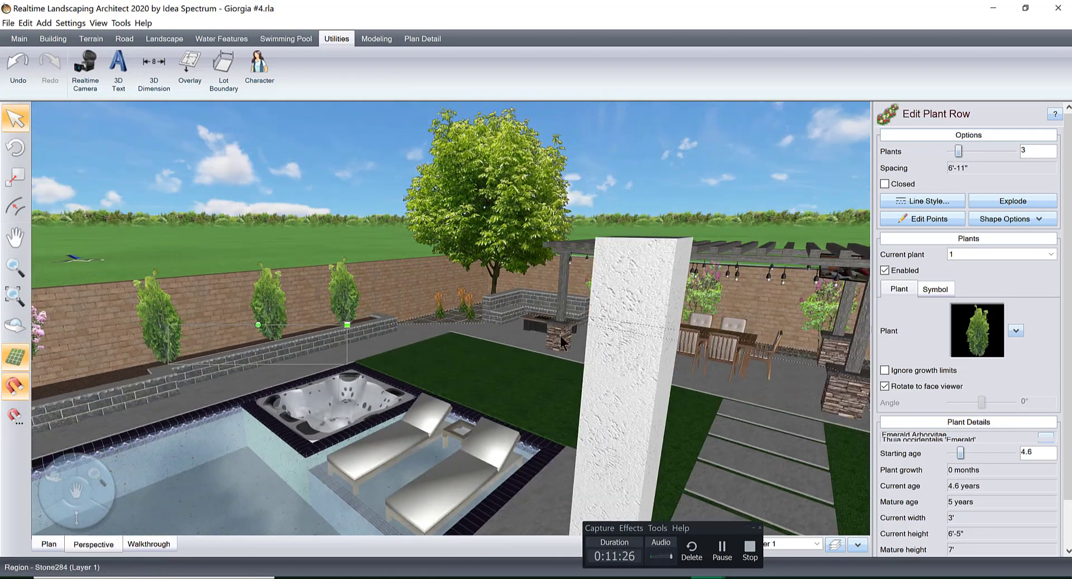
pyautogui.moveTo(560, 341); pyautogui.dragTo(661, 290, button='right')
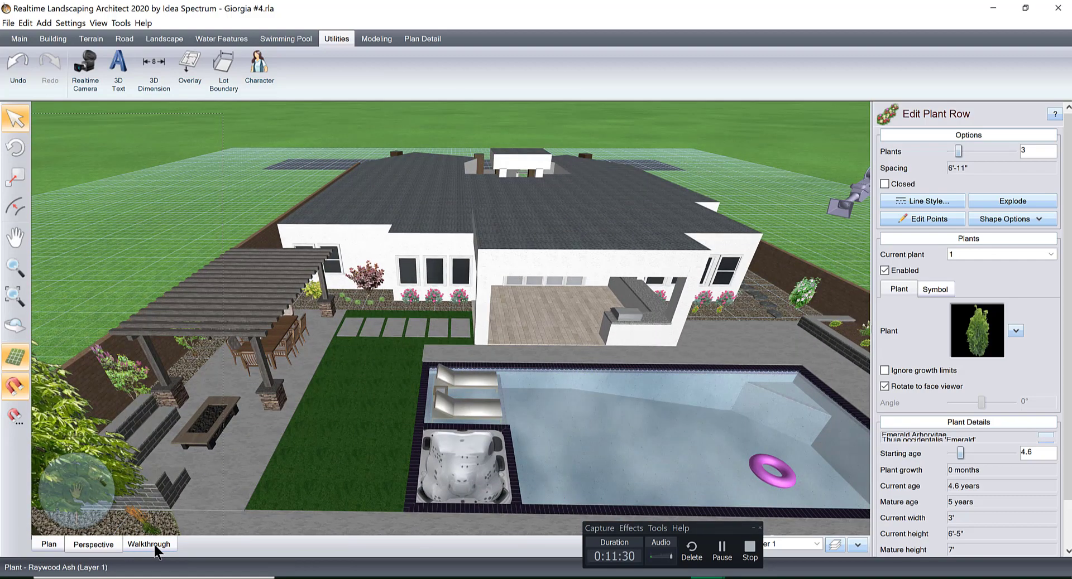